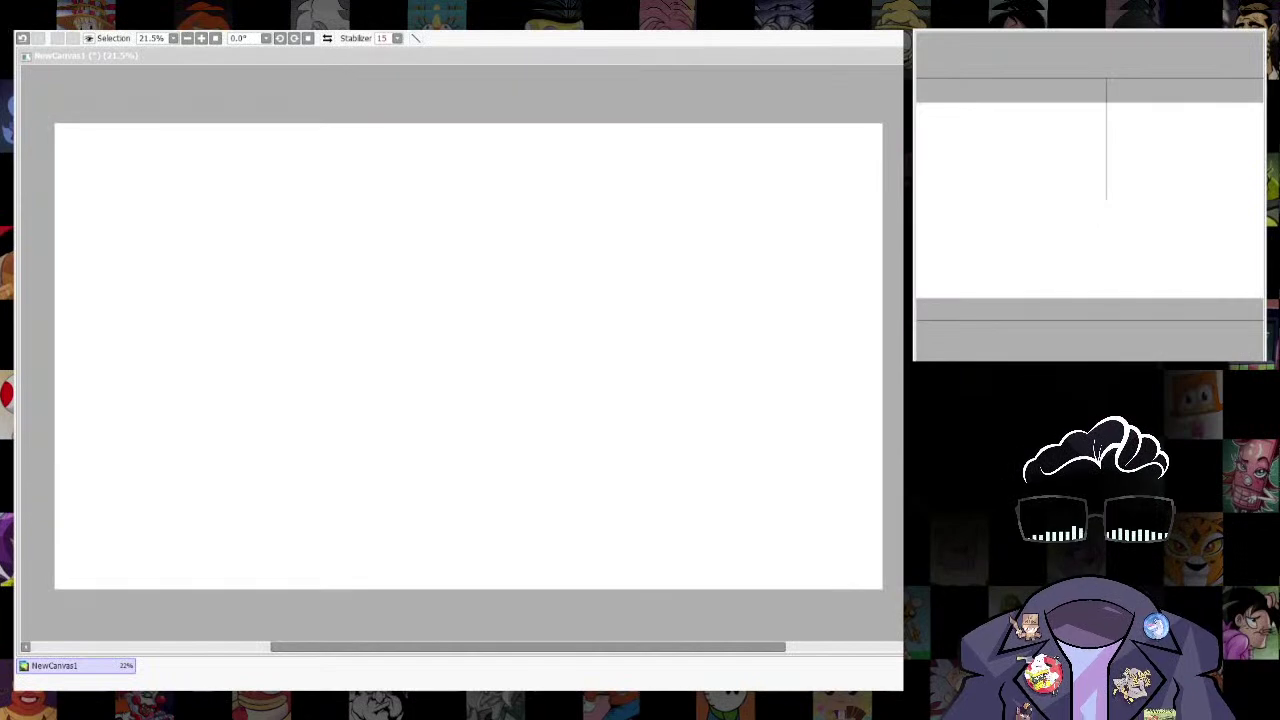
Sketch a large tilted four-sided panel with slightly curved edges on the blank canvas using light violet strokes.
key("alt+Tab")
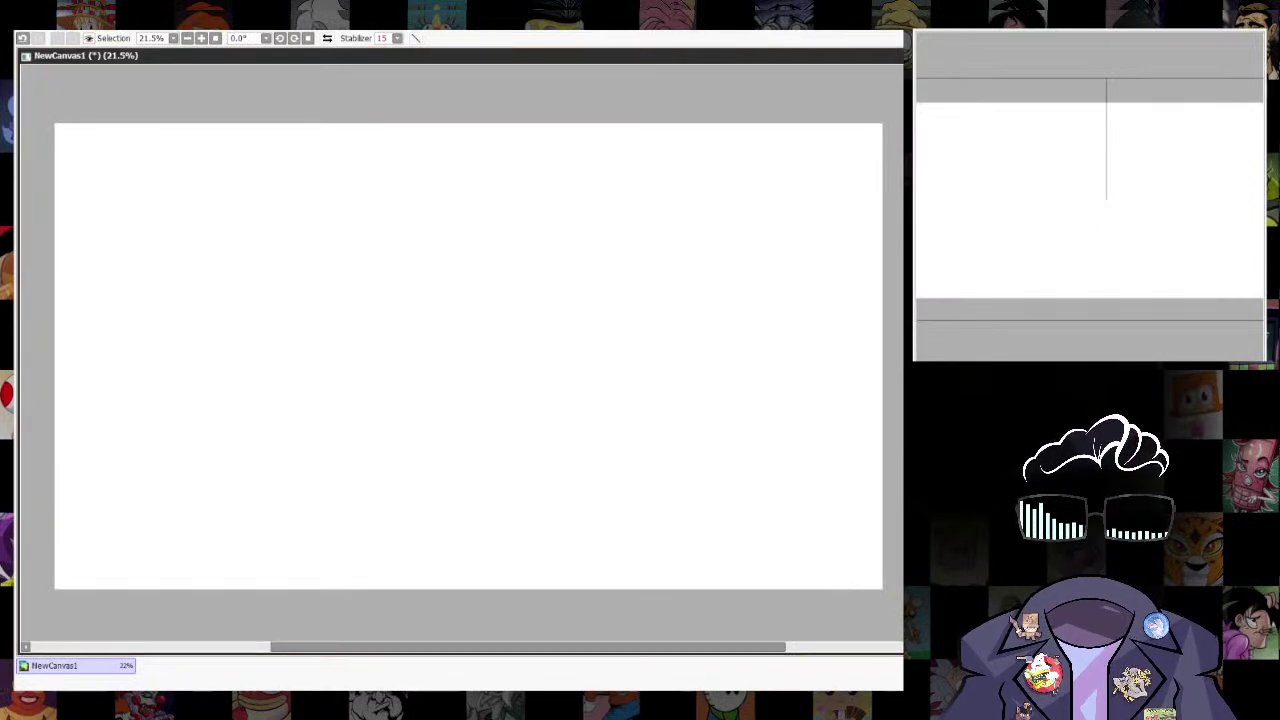
left_click_drag(368, 343, 448, 556)
left_click_drag(353, 304, 451, 568)
mouse_move(345, 297)
left_mouse_down()
mouse_move(466, 574)
mouse_move(452, 566)
left_mouse_up()
mouse_move(353, 272)
left_mouse_down()
mouse_move(543, 181)
mouse_move(612, 180)
mouse_move(606, 171)
mouse_move(700, 502)
left_mouse_up()
left_click_drag(620, 163, 686, 434)
left_click_drag(664, 304, 694, 463)
mouse_move(706, 508)
left_mouse_down()
mouse_move(489, 586)
mouse_move(710, 507)
left_mouse_up()
left_click_drag(685, 380, 707, 500)
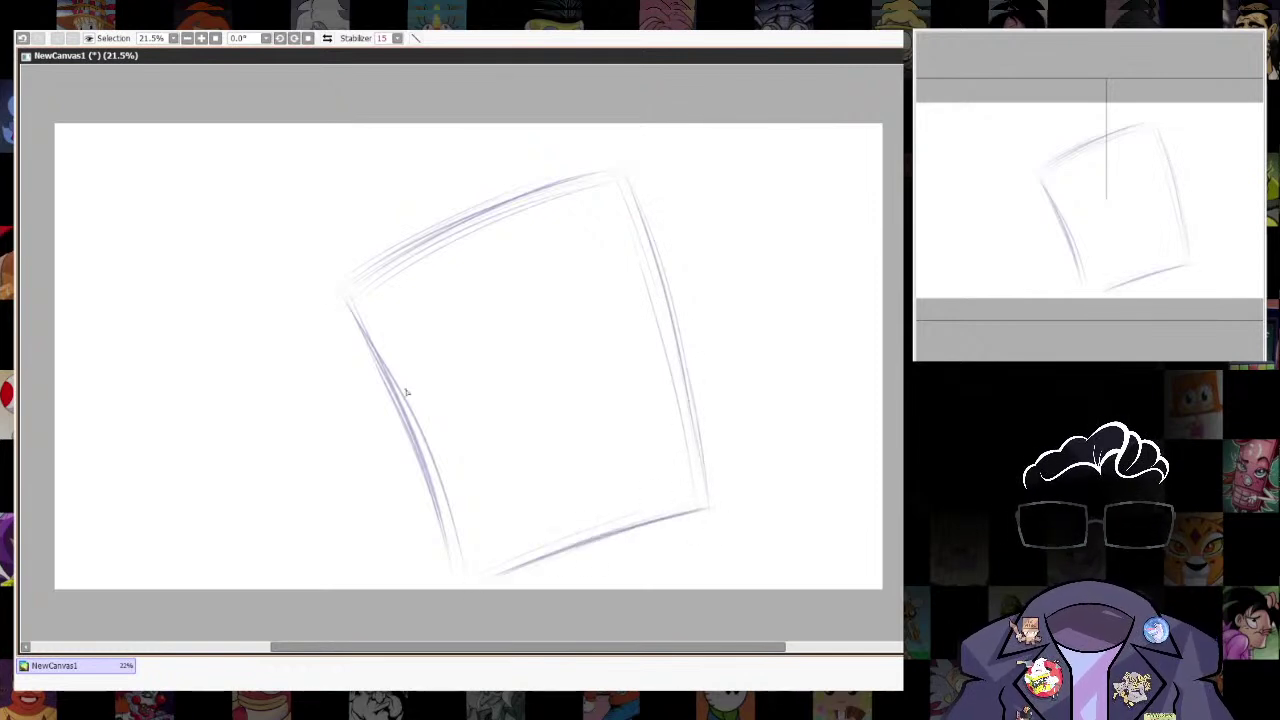
mouse_move(383, 378)
left_mouse_down()
mouse_move(341, 292)
mouse_move(433, 235)
mouse_move(569, 201)
left_mouse_up()
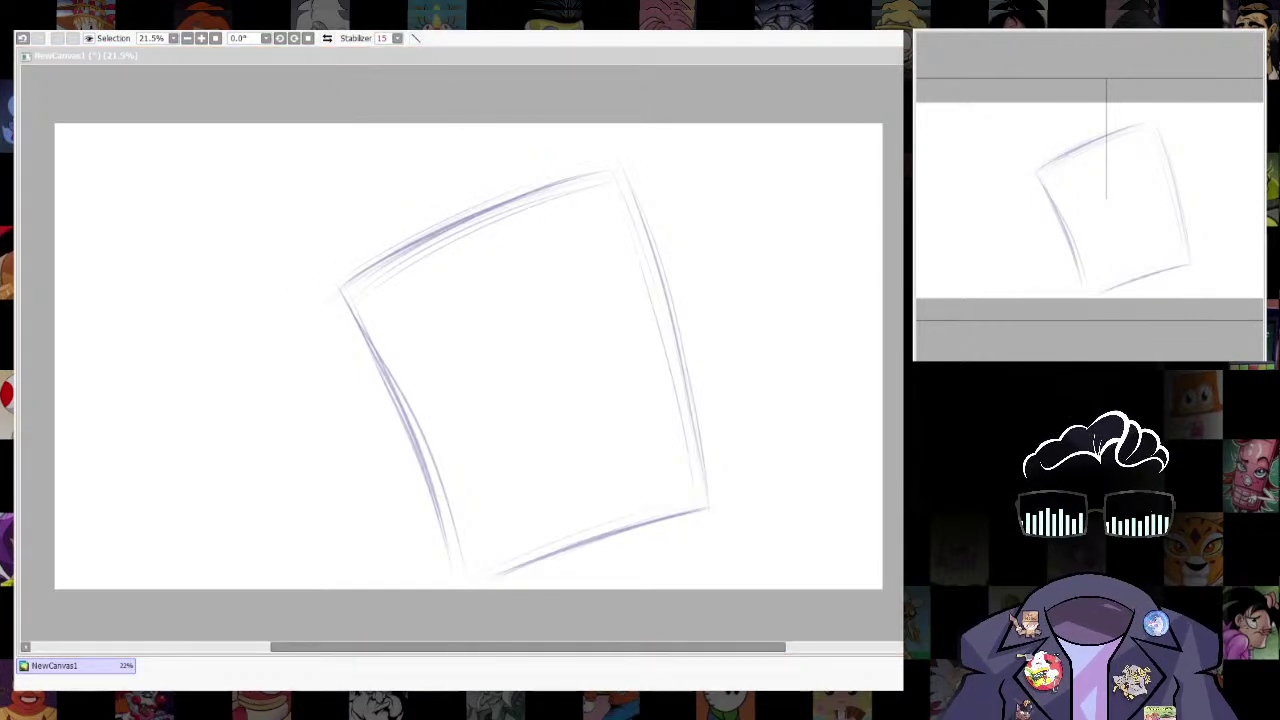
left_click(340, 289)
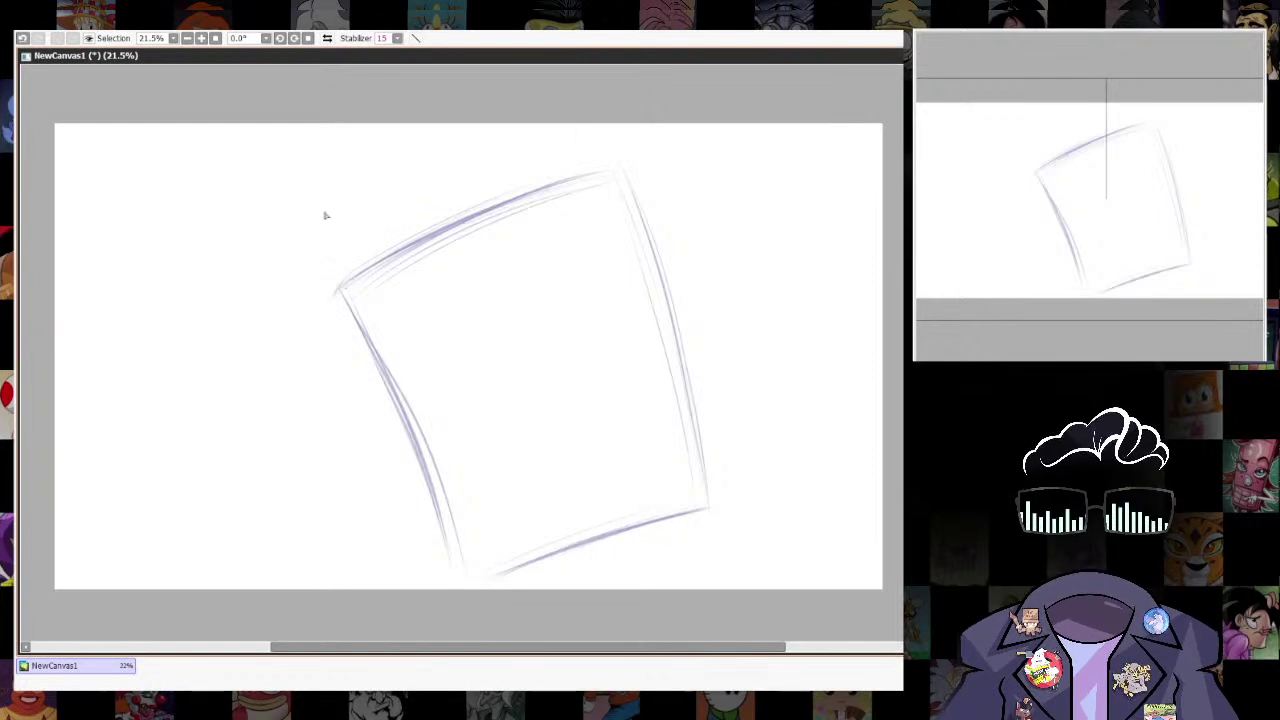
Add a narrow triangular flap rising behind the panel's upper-left corner.
left_click_drag(612, 171, 292, 238)
mouse_move(557, 184)
left_mouse_down()
mouse_move(344, 230)
mouse_move(656, 186)
mouse_move(343, 238)
mouse_move(336, 287)
mouse_move(329, 229)
mouse_move(337, 290)
left_mouse_up()
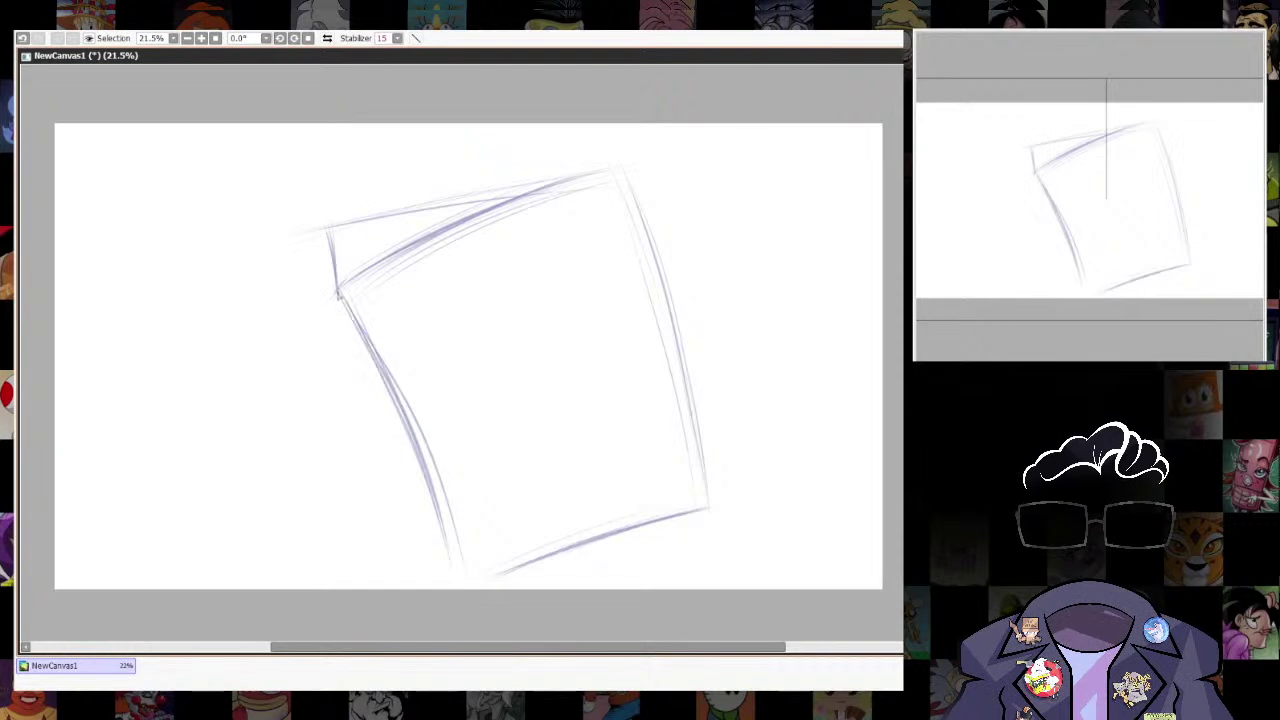
mouse_move(330, 226)
left_mouse_down()
mouse_move(372, 265)
mouse_move(416, 474)
left_mouse_up()
Reinforce the panel's four edges and the flap with extra strokes, closing the upper-right and bottom-left corners.
left_click_drag(389, 393, 450, 572)
left_click_drag(404, 432, 458, 576)
left_click_drag(690, 508, 494, 574)
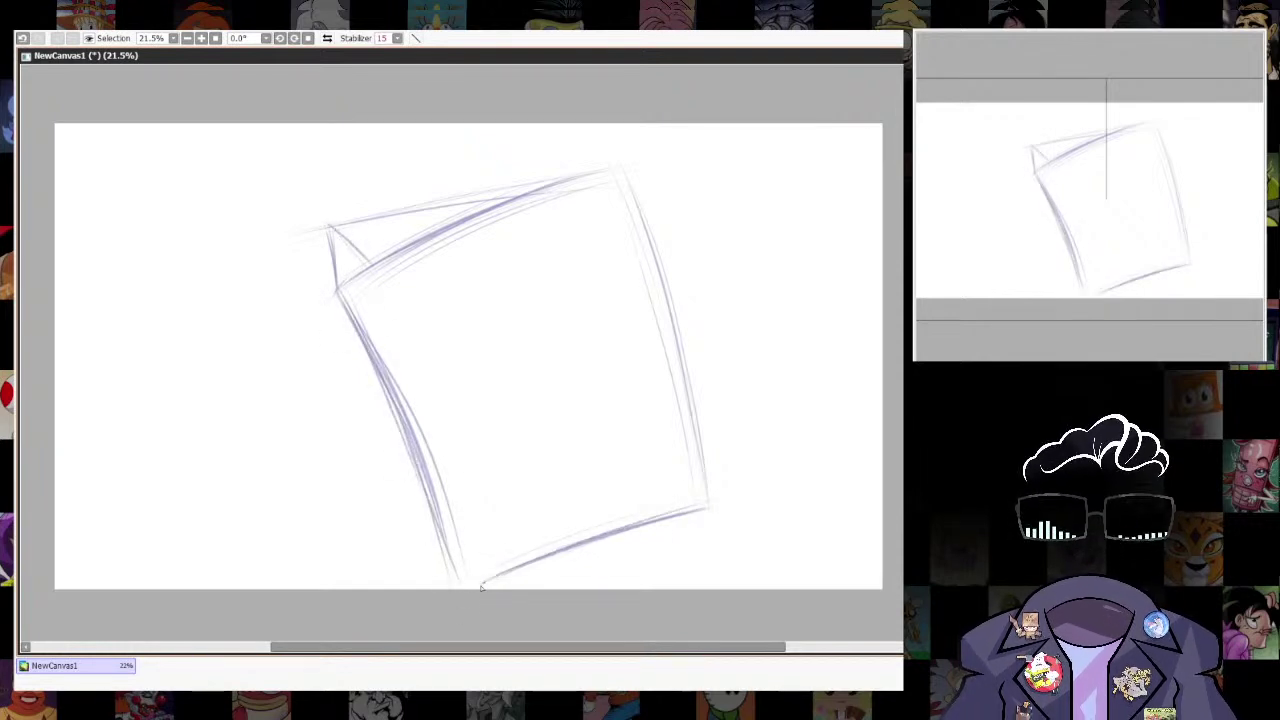
left_click_drag(368, 348, 470, 588)
left_click_drag(620, 180, 676, 352)
left_click_drag(632, 166, 700, 440)
left_click_drag(362, 264, 636, 157)
left_click_drag(330, 217, 338, 293)
left_click_drag(333, 220, 370, 266)
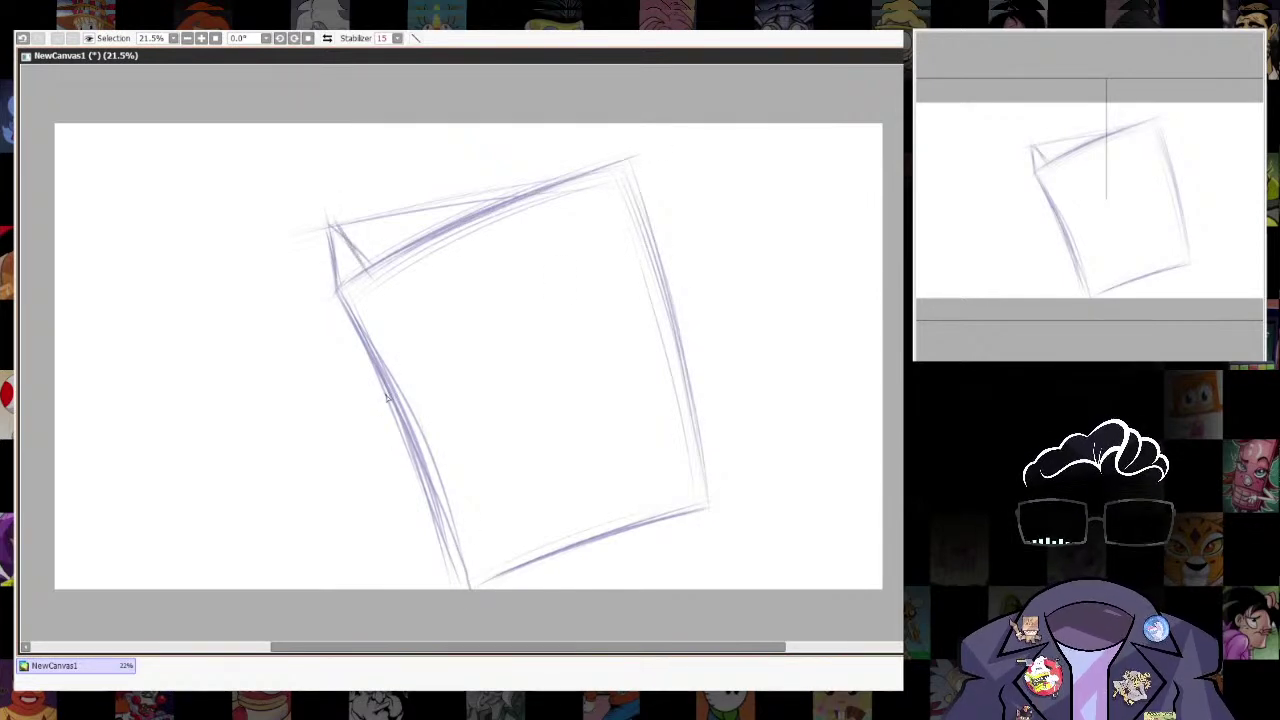
left_click_drag(388, 370, 470, 581)
Transform the whole sketch to enlarge it and shift it so its bottom-left corner runs off the canvas.
left_click_drag(791, 555, 741, 591)
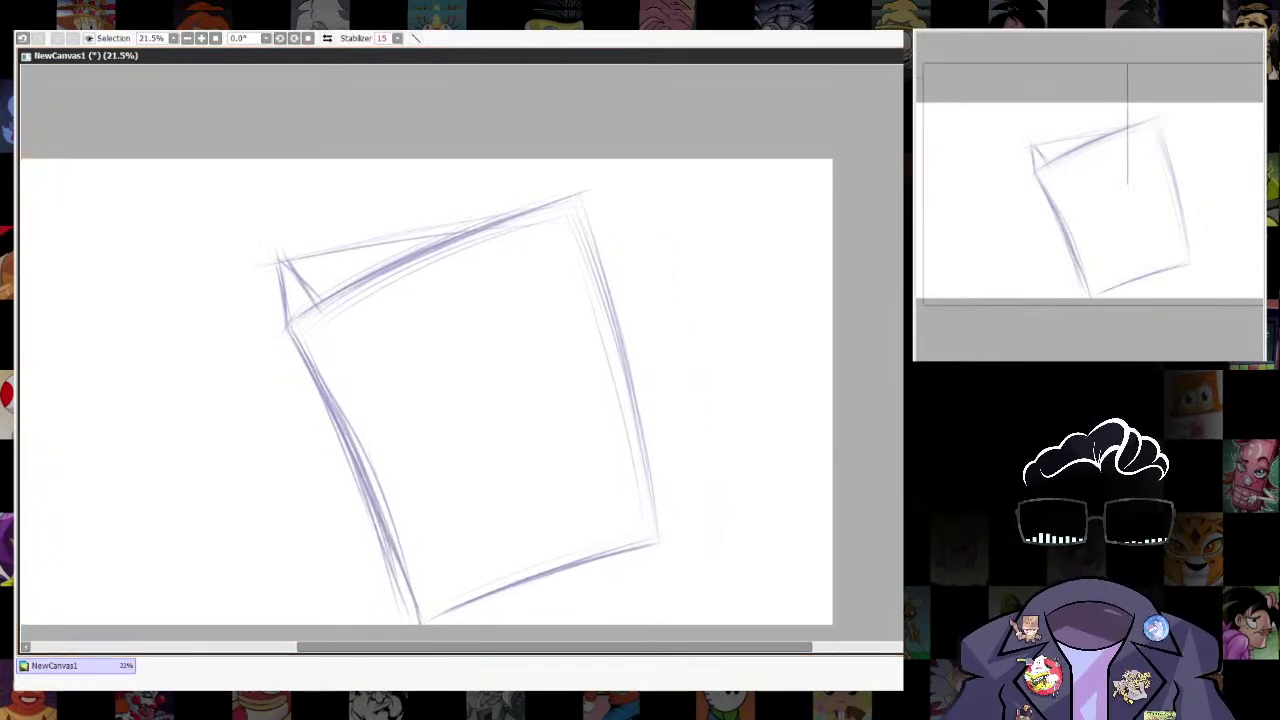
key("ctrl+t")
left_click_drag(199, 405, 137, 400)
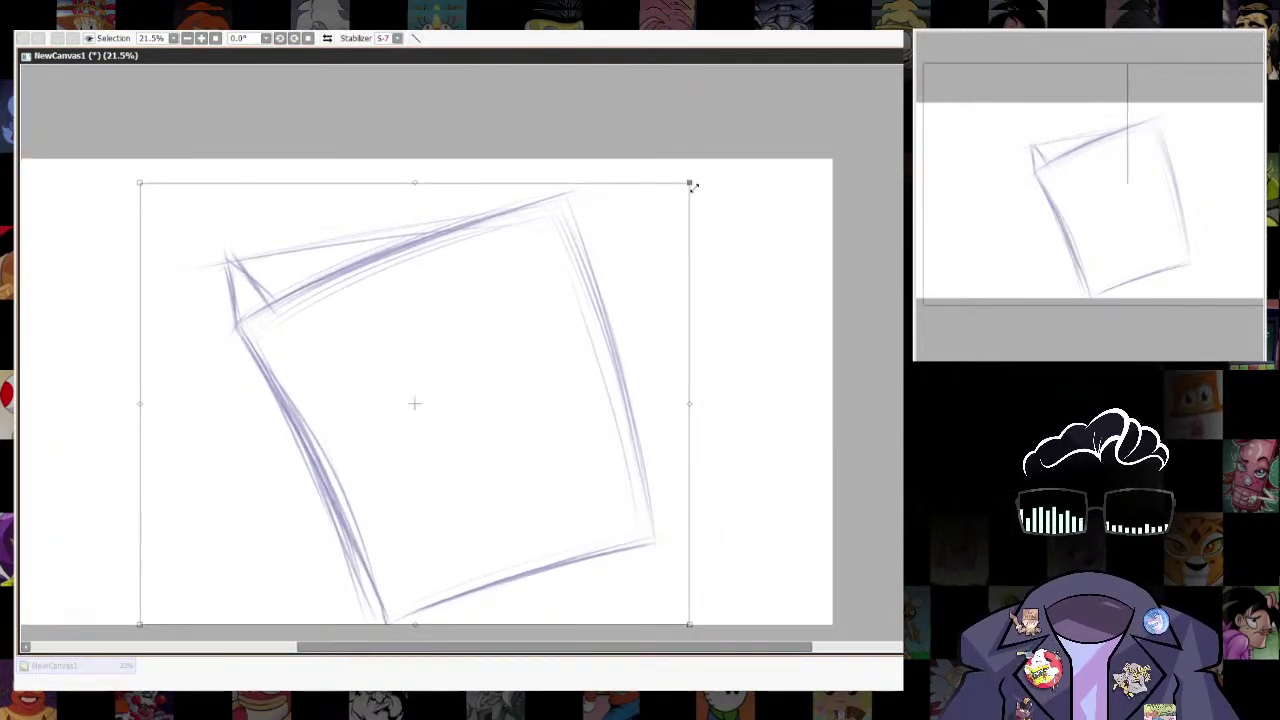
left_click_drag(691, 186, 727, 149)
left_click_drag(619, 334, 576, 363)
left_click_drag(641, 450, 746, 377)
mouse_move(681, 411)
left_mouse_down()
mouse_move(651, 420)
mouse_move(649, 404)
mouse_move(657, 389)
mouse_move(680, 426)
left_mouse_up()
left_click_drag(757, 125, 711, 177)
left_click_drag(594, 362, 574, 378)
left_click_drag(688, 180, 732, 140)
left_click_drag(634, 323, 679, 297)
key("Return")
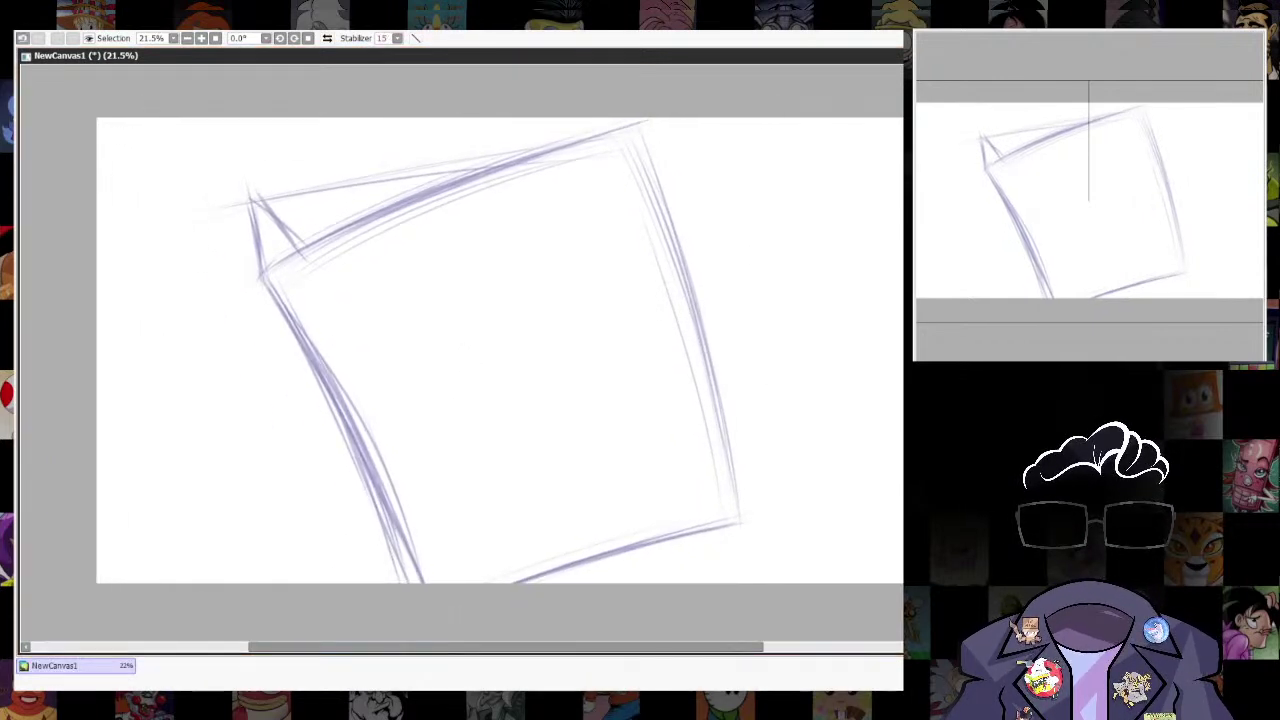
Lasso the panel and transform it to pull its right side inward, applying the change and clearing the selection.
scroll(589, 371, "up", 3)
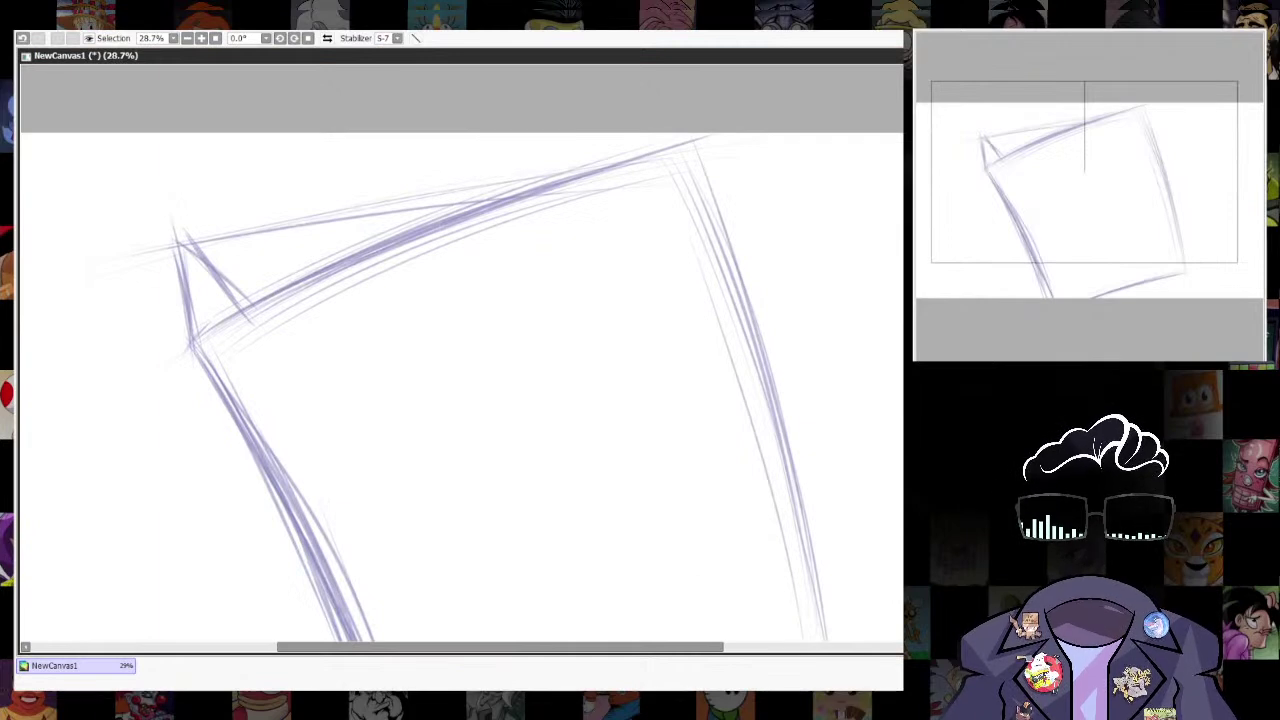
key("alt+Tab")
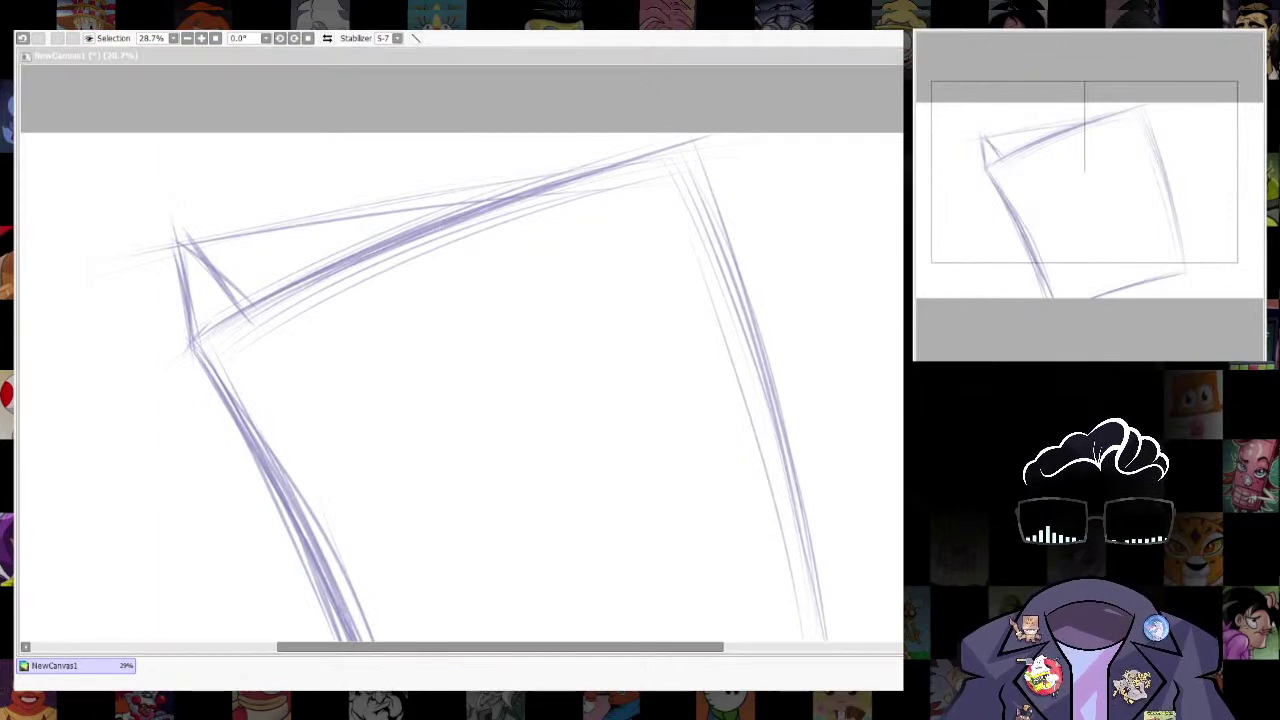
left_click(828, 344)
left_click_drag(836, 268, 858, 562)
left_click_drag(879, 446, 818, 458)
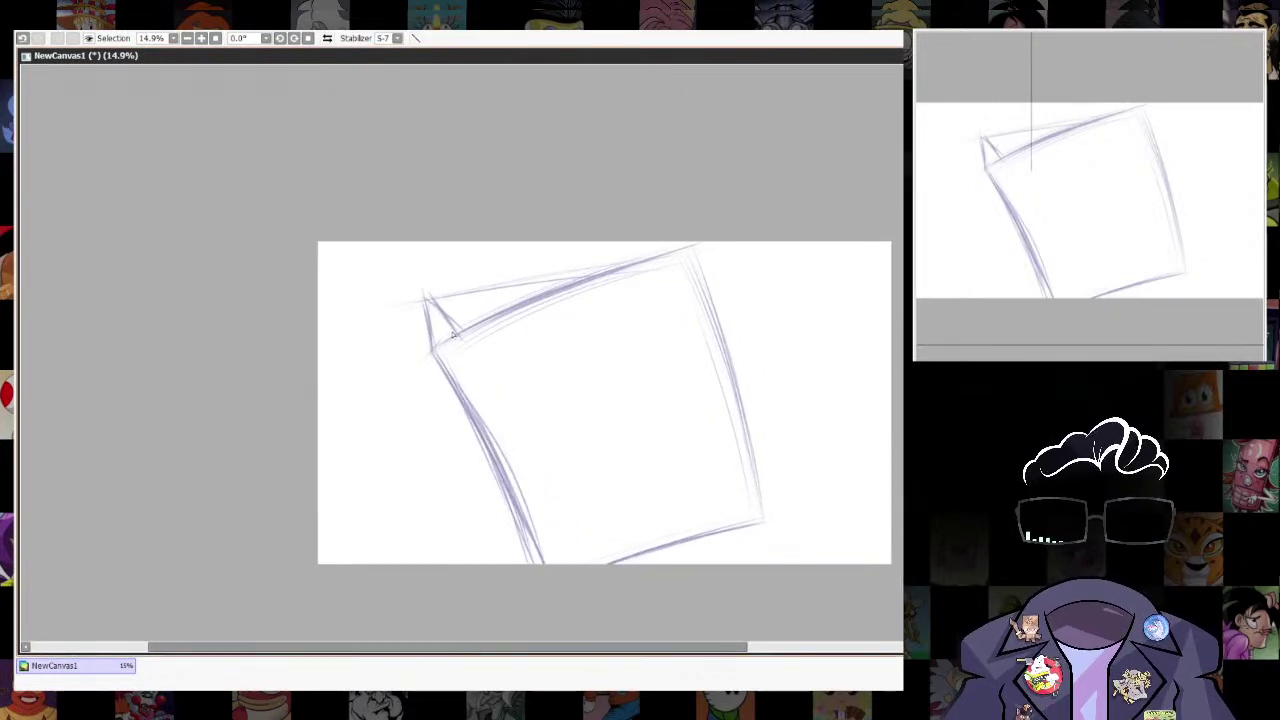
mouse_move(434, 400)
left_mouse_down()
mouse_move(834, 355)
mouse_move(647, 223)
mouse_move(455, 322)
left_mouse_up()
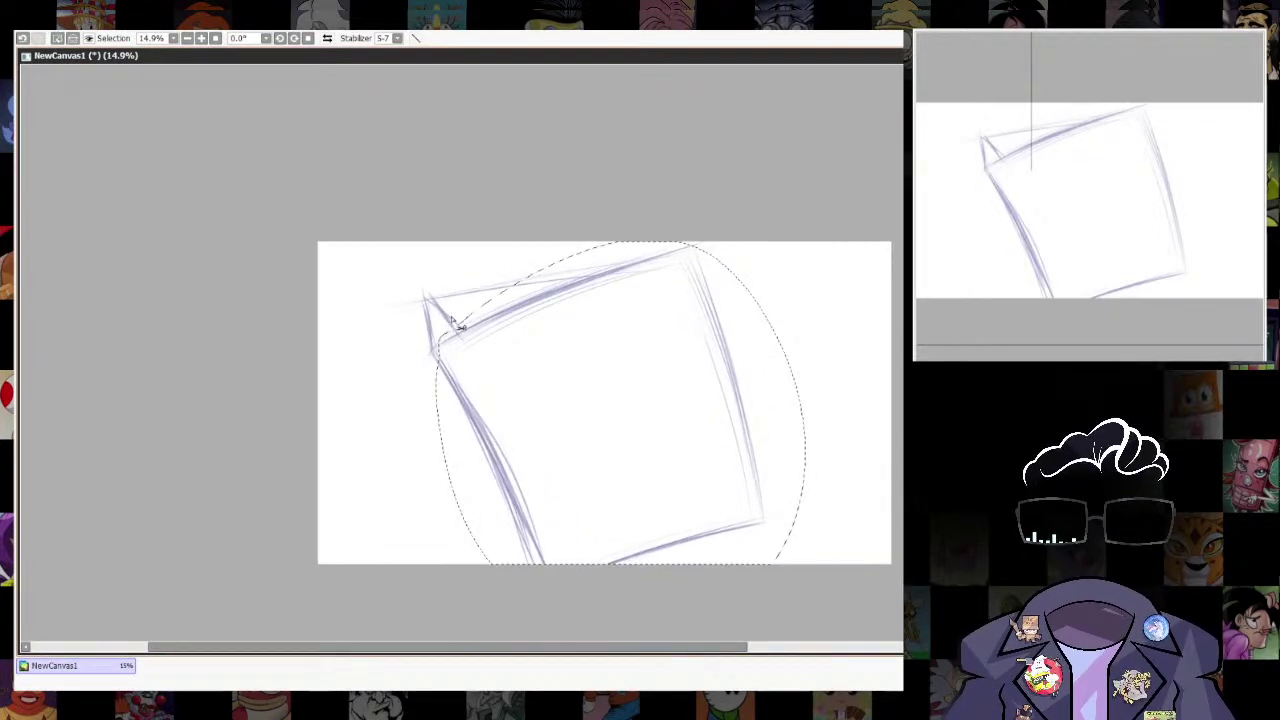
key("ctrl+t")
left_click_drag(789, 403, 758, 411)
left_click_drag(757, 251, 743, 254)
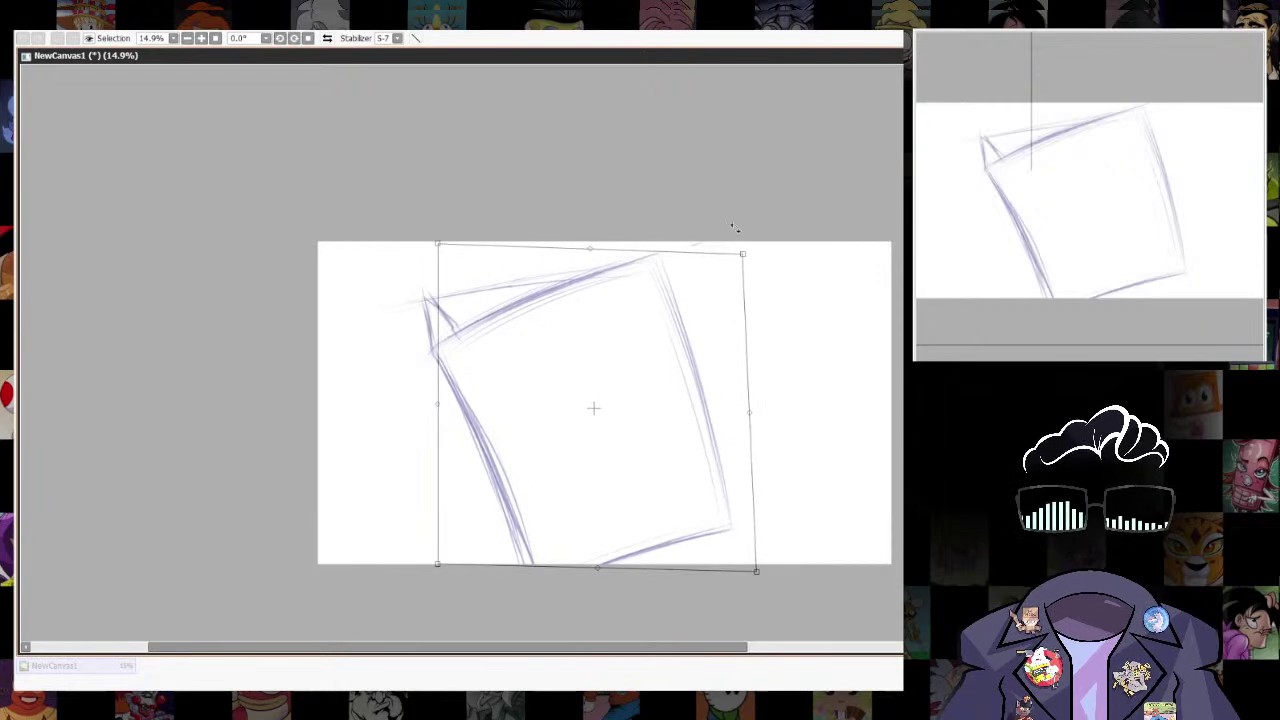
key("Return")
key("ctrl+d")
Move the sketch up and draw in the panel's bottom-left corner where the two edges meet.
mouse_move(691, 444)
left_mouse_down()
mouse_move(708, 438)
mouse_move(705, 420)
left_mouse_up()
key("n")
left_click_drag(537, 531, 554, 570)
mouse_move(528, 487)
left_mouse_down()
mouse_move(554, 566)
mouse_move(678, 513)
left_mouse_up()
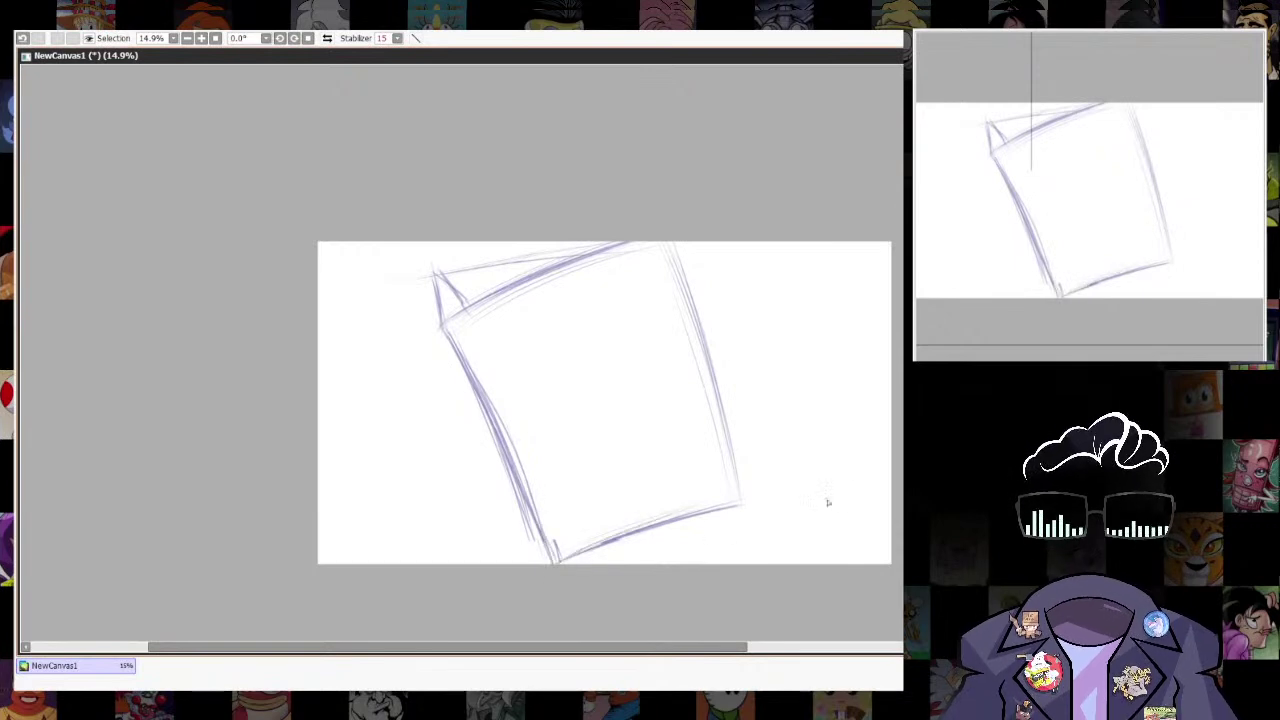
Move the sketch back down so the panel's bottom-left corner runs past the canvas edge.
left_click_drag(770, 529, 752, 579)
scroll(850, 523, "down", 2)
left_click_drag(848, 523, 816, 521)
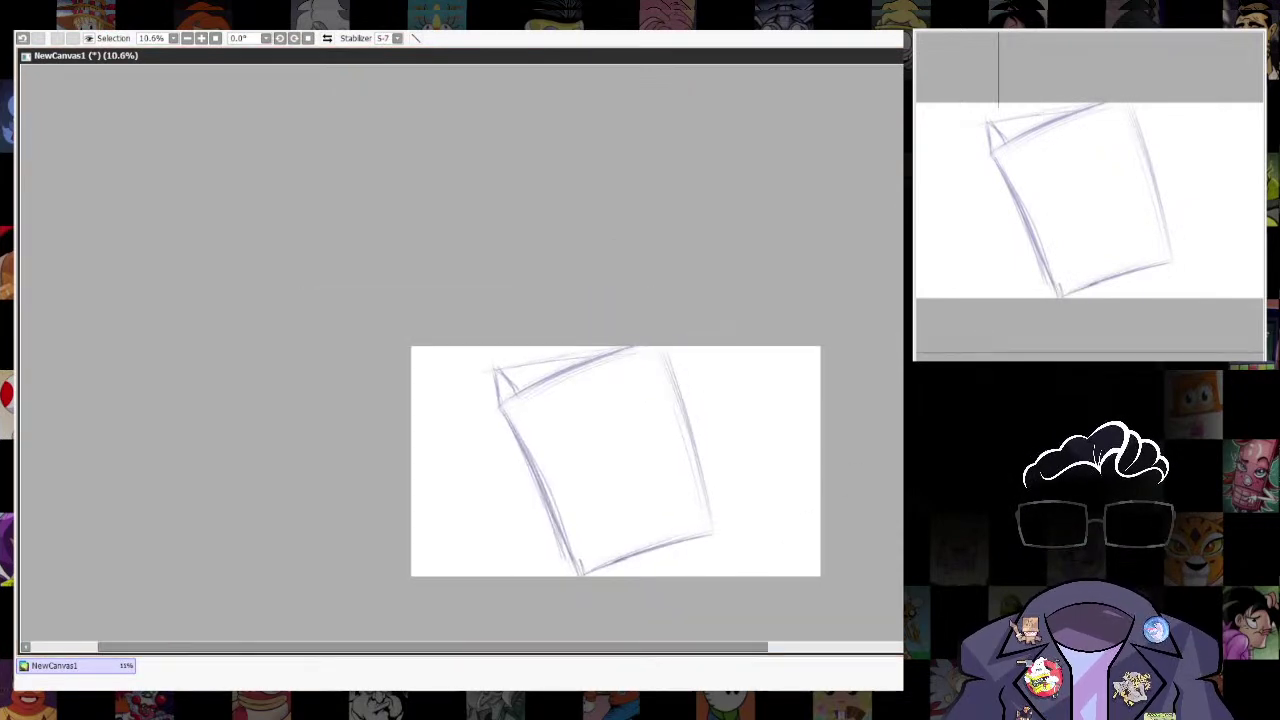
left_click_drag(706, 506, 709, 540)
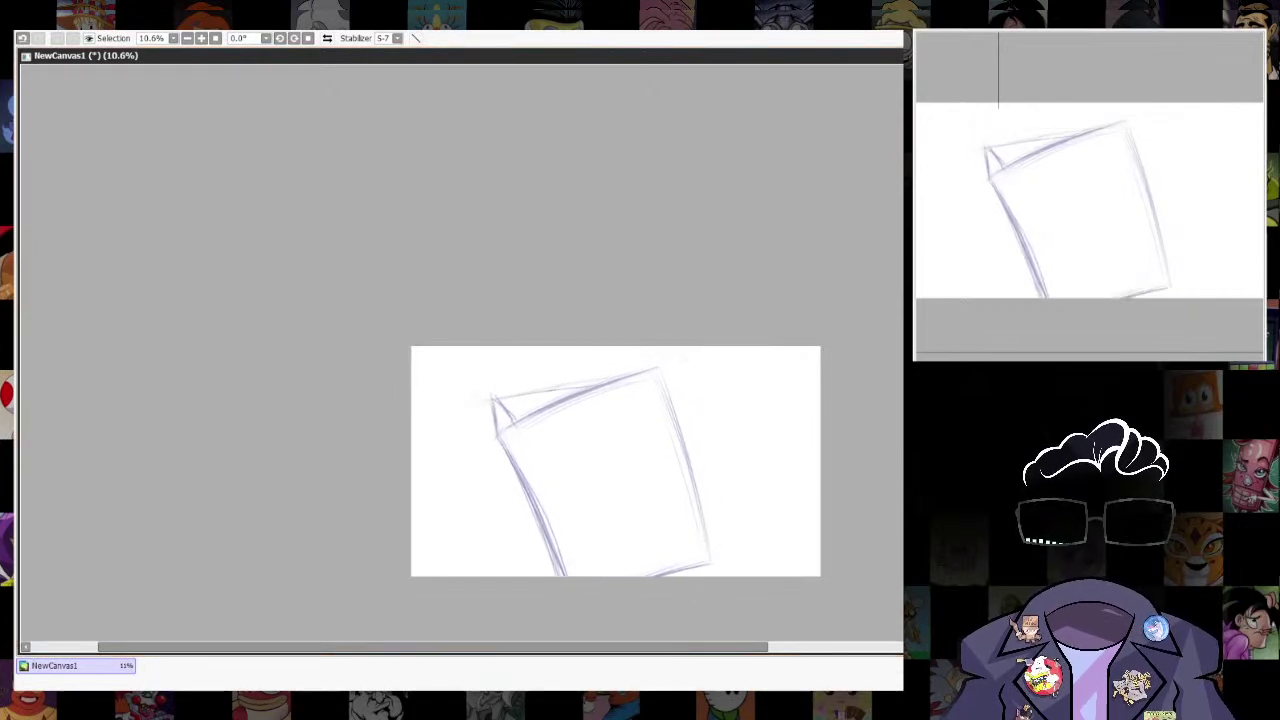
Sketch a small rounded red shape overlapping the lower part of the panel's right edge.
key("alt+Tab")
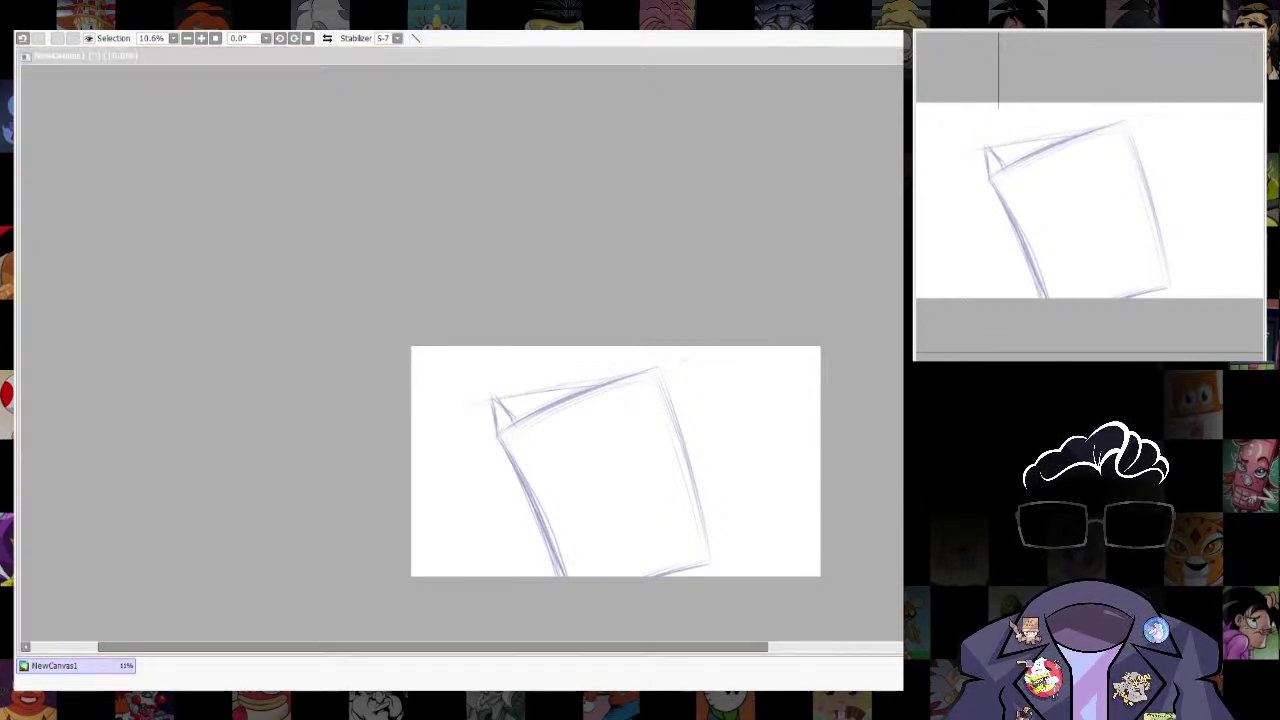
left_click(621, 356)
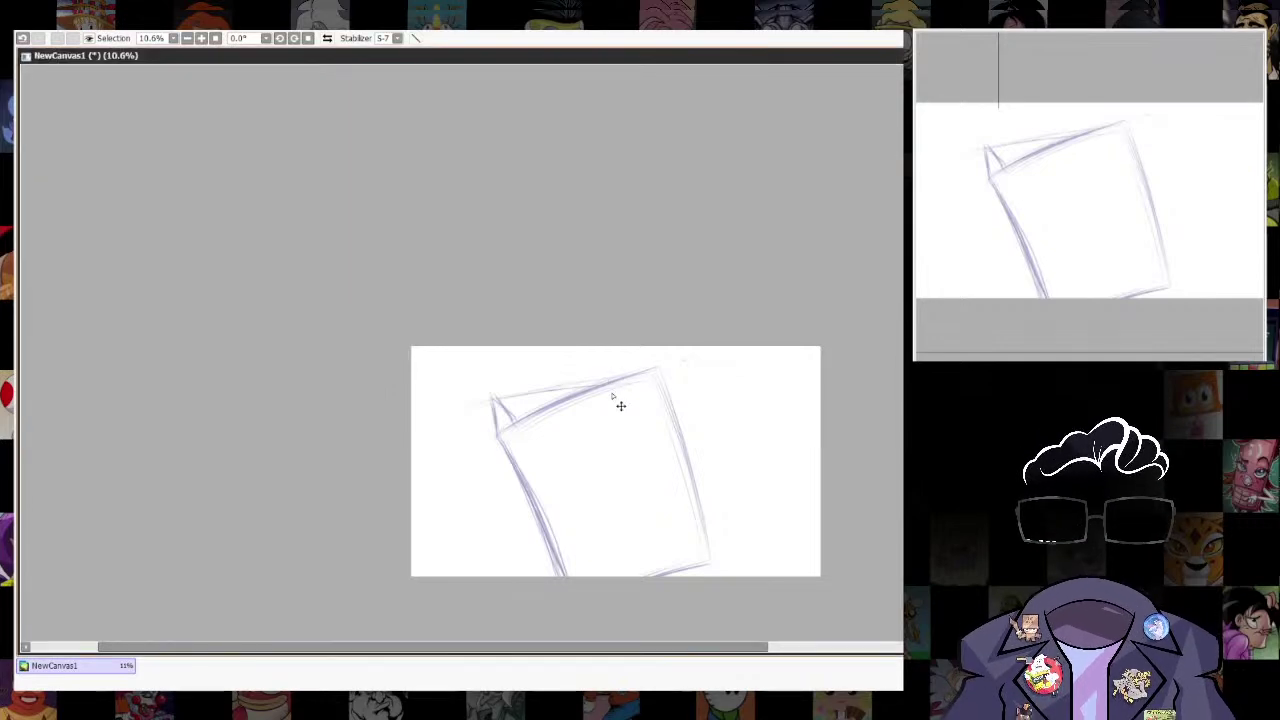
key("e")
key("bracketright")
key("bracketright")
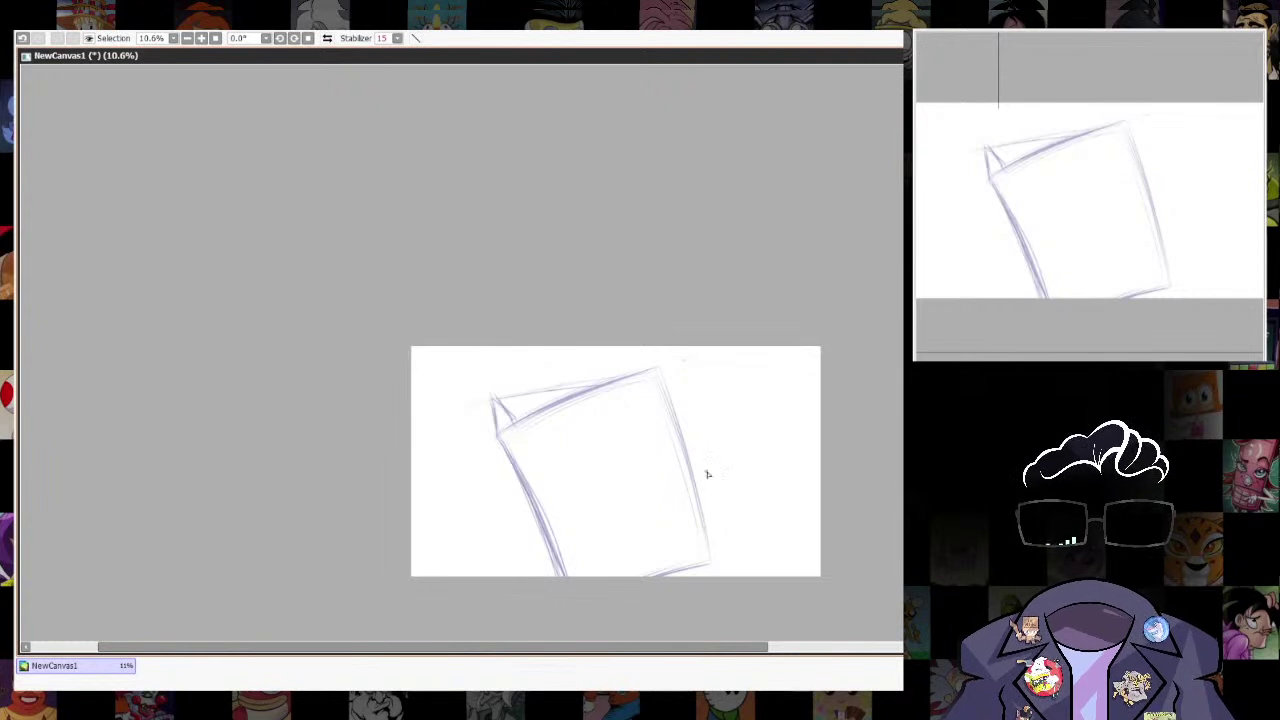
mouse_move(709, 487)
left_mouse_down()
mouse_move(681, 511)
mouse_move(714, 520)
mouse_move(680, 503)
left_mouse_up()
key("ctrl+z")
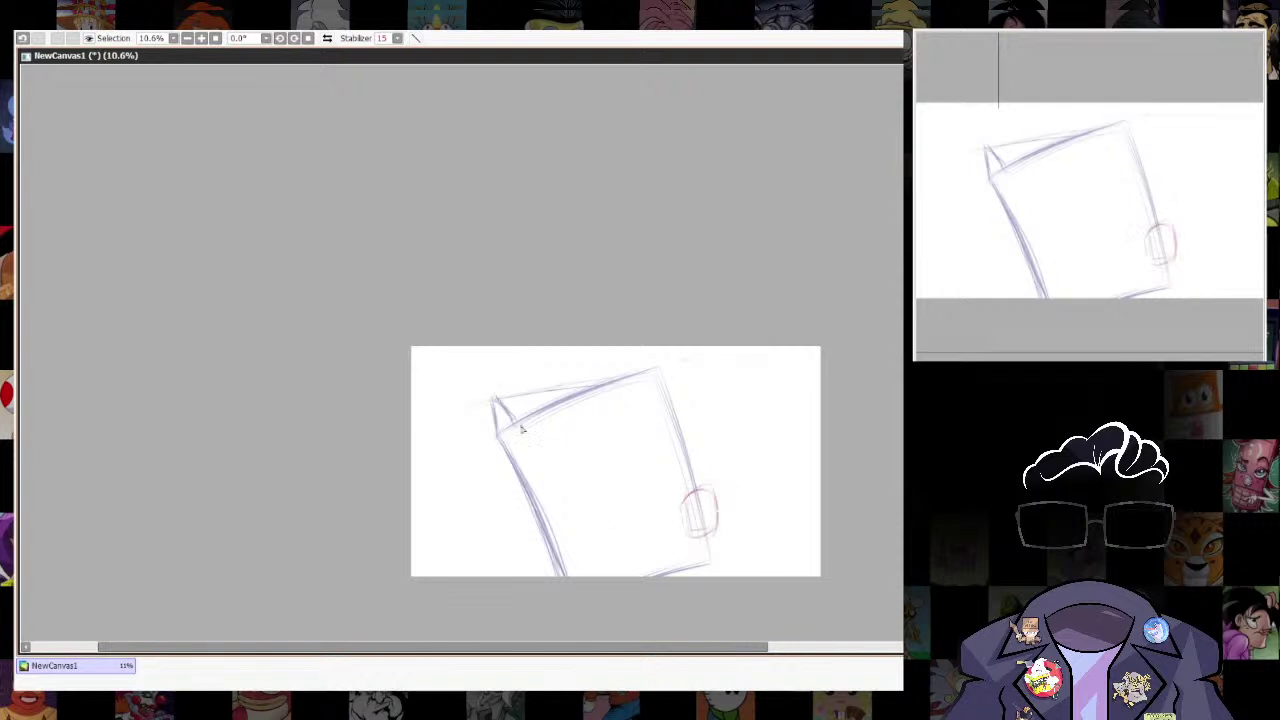
Trace the panel and flap edges in red and draw a large red arc behind the panel's upper-right corner.
left_click_drag(490, 396, 552, 574)
mouse_move(502, 435)
left_mouse_down()
mouse_move(660, 370)
mouse_move(693, 492)
mouse_move(742, 511)
left_mouse_up()
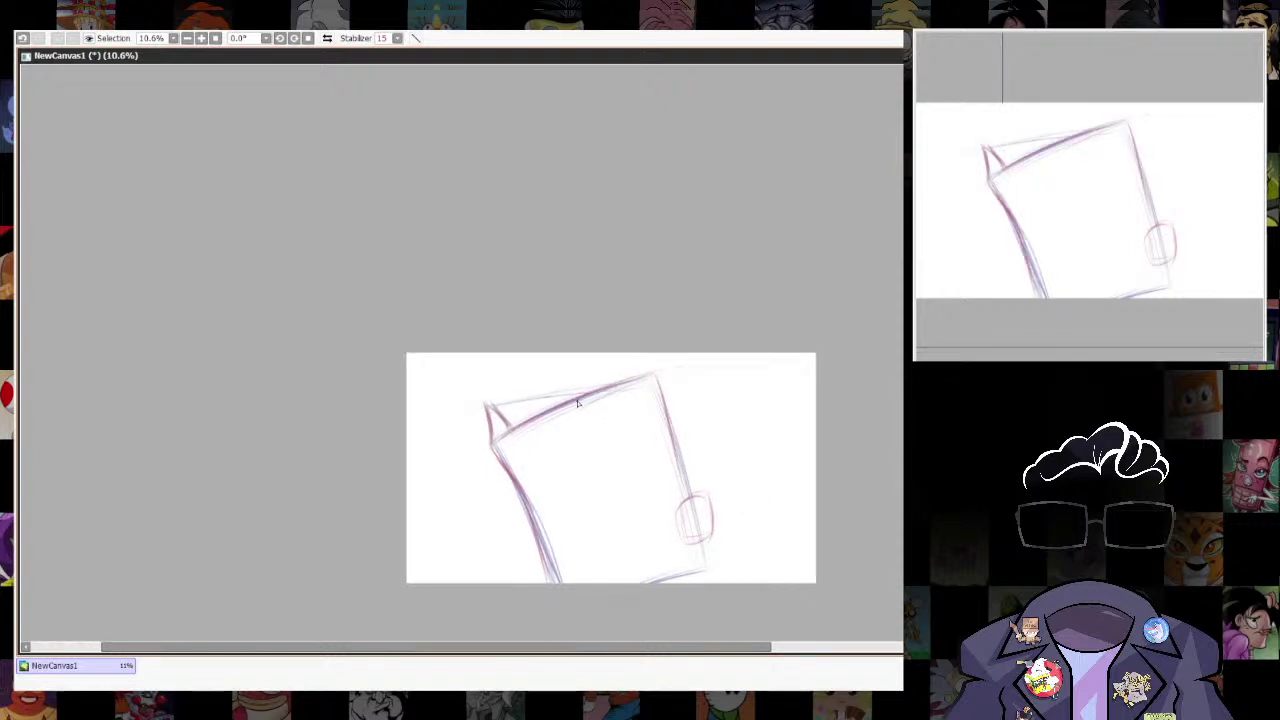
mouse_move(614, 354)
left_mouse_down()
mouse_move(600, 379)
mouse_move(700, 380)
mouse_move(690, 435)
mouse_move(705, 385)
mouse_move(682, 445)
left_mouse_up()
left_click_drag(622, 354, 602, 382)
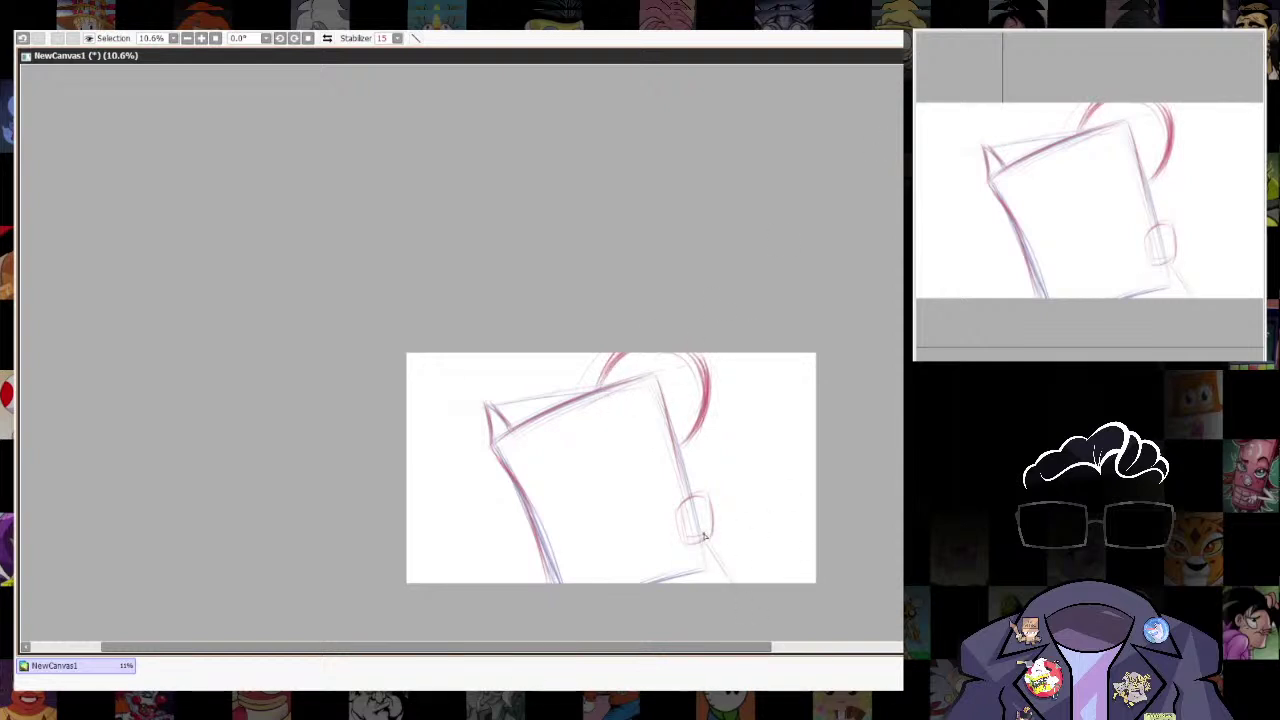
Draw red contour lines running down from the large arc and the rounded shape to the canvas's bottom edge.
left_click_drag(700, 542, 740, 582)
mouse_move(700, 425)
left_mouse_down()
mouse_move(709, 480)
mouse_move(749, 543)
left_mouse_up()
mouse_move(716, 496)
left_mouse_down()
mouse_move(752, 584)
mouse_move(758, 574)
left_mouse_up()
left_click_drag(728, 520, 758, 582)
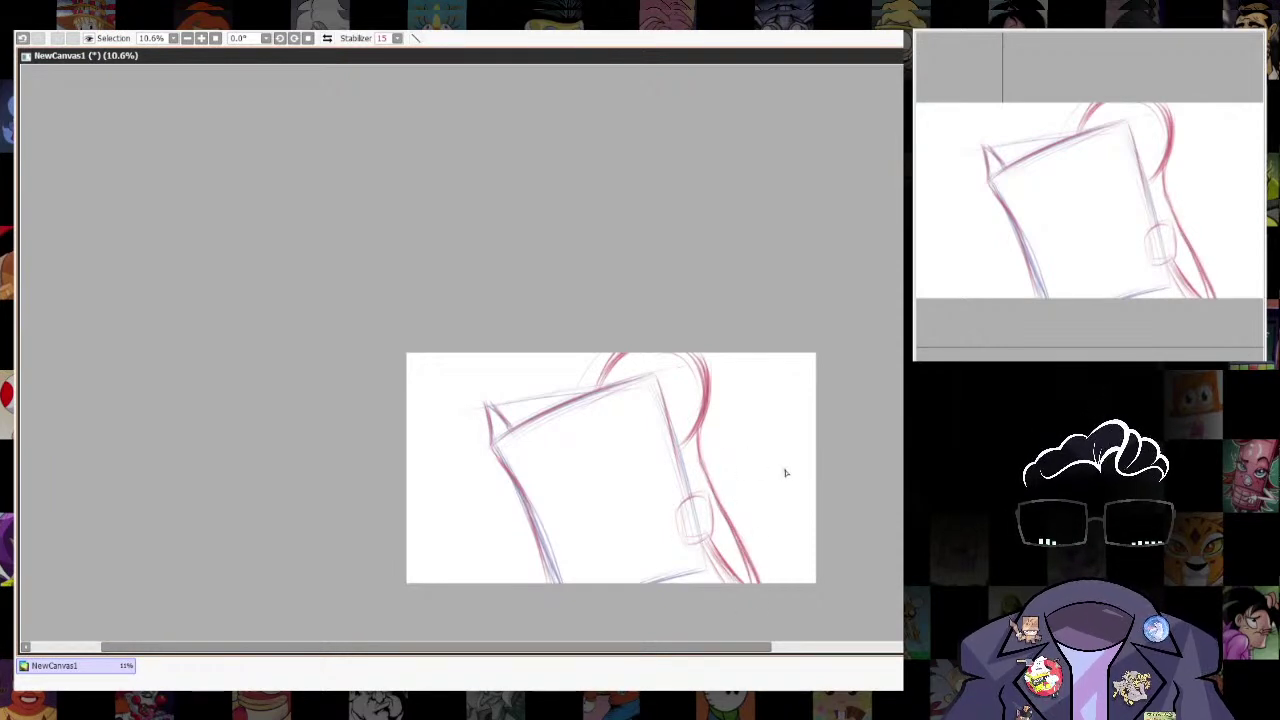
left_click_drag(764, 481, 721, 521)
mouse_move(657, 368)
left_mouse_down()
mouse_move(686, 366)
mouse_move(735, 404)
left_mouse_up()
mouse_move(672, 352)
left_mouse_down()
mouse_move(722, 368)
mouse_move(726, 392)
left_mouse_up()
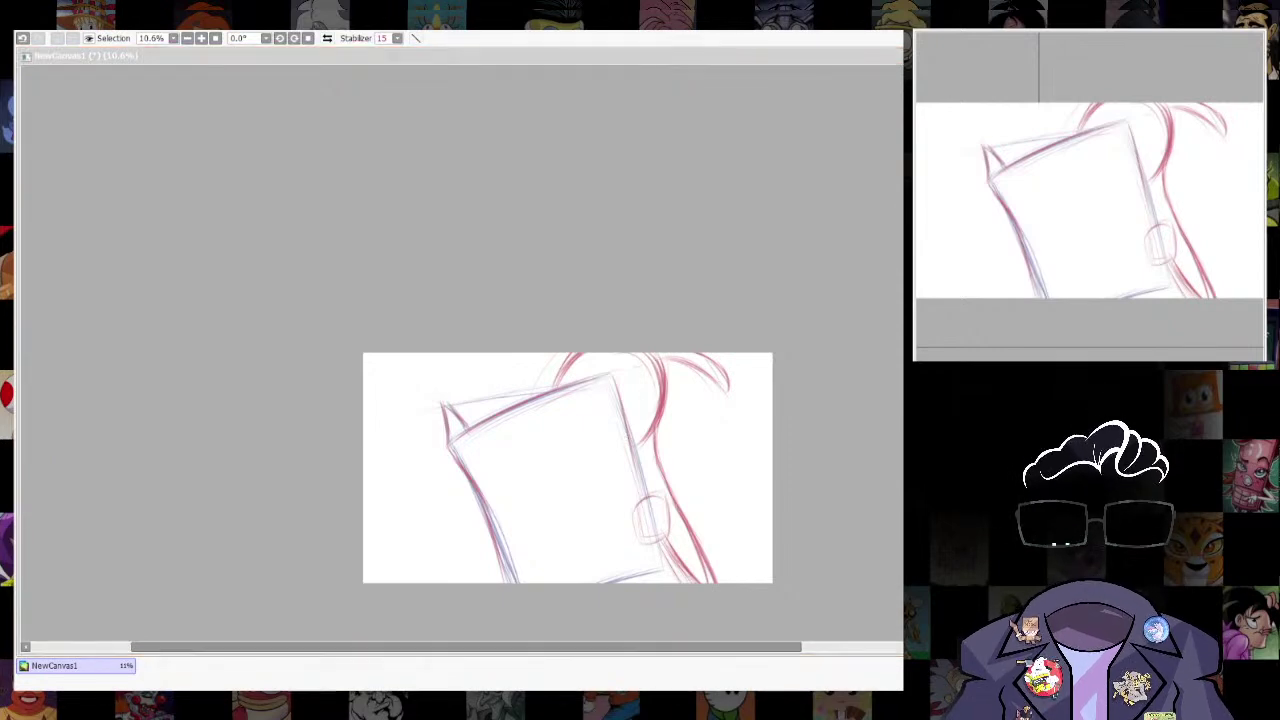
left_click(642, 331)
key("ctrl+z")
key("ctrl+z")
key("ctrl+z")
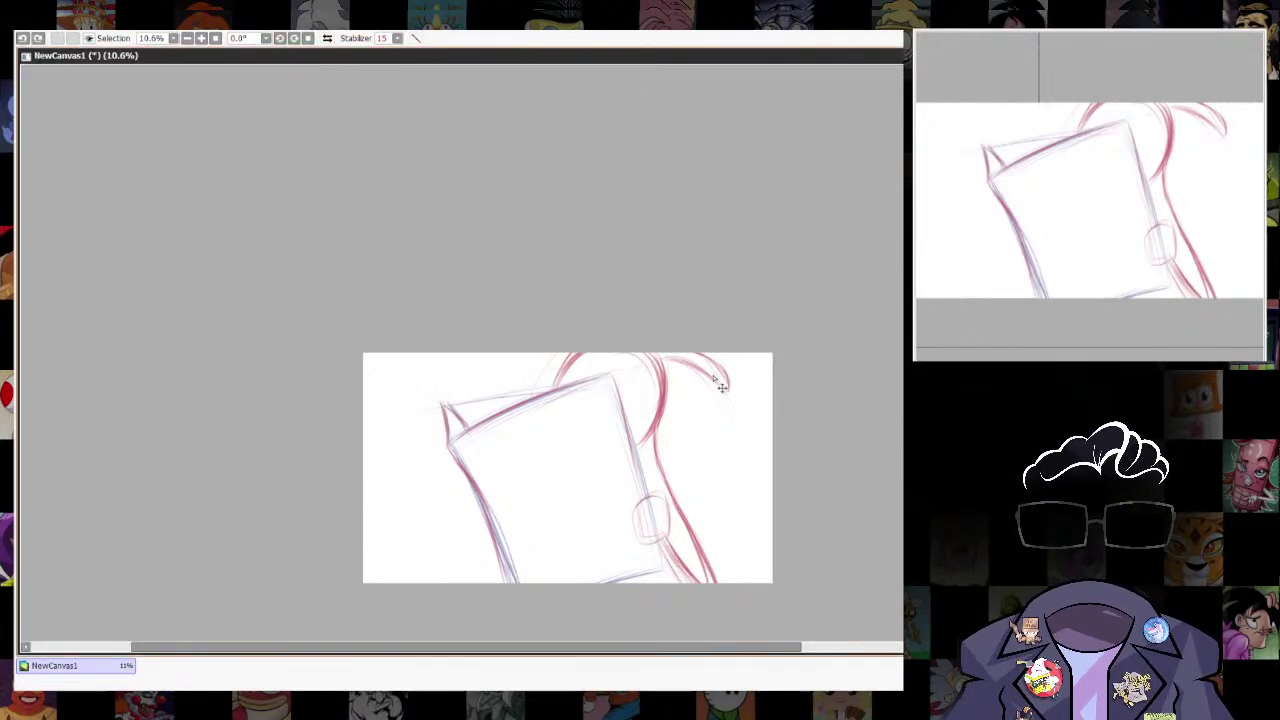
key("ctrl+z")
Add a small pointed shape above the rounded form and a shaded bean shape across the form's top.
mouse_move(674, 500)
left_mouse_down()
mouse_move(718, 590)
mouse_move(714, 580)
left_mouse_up()
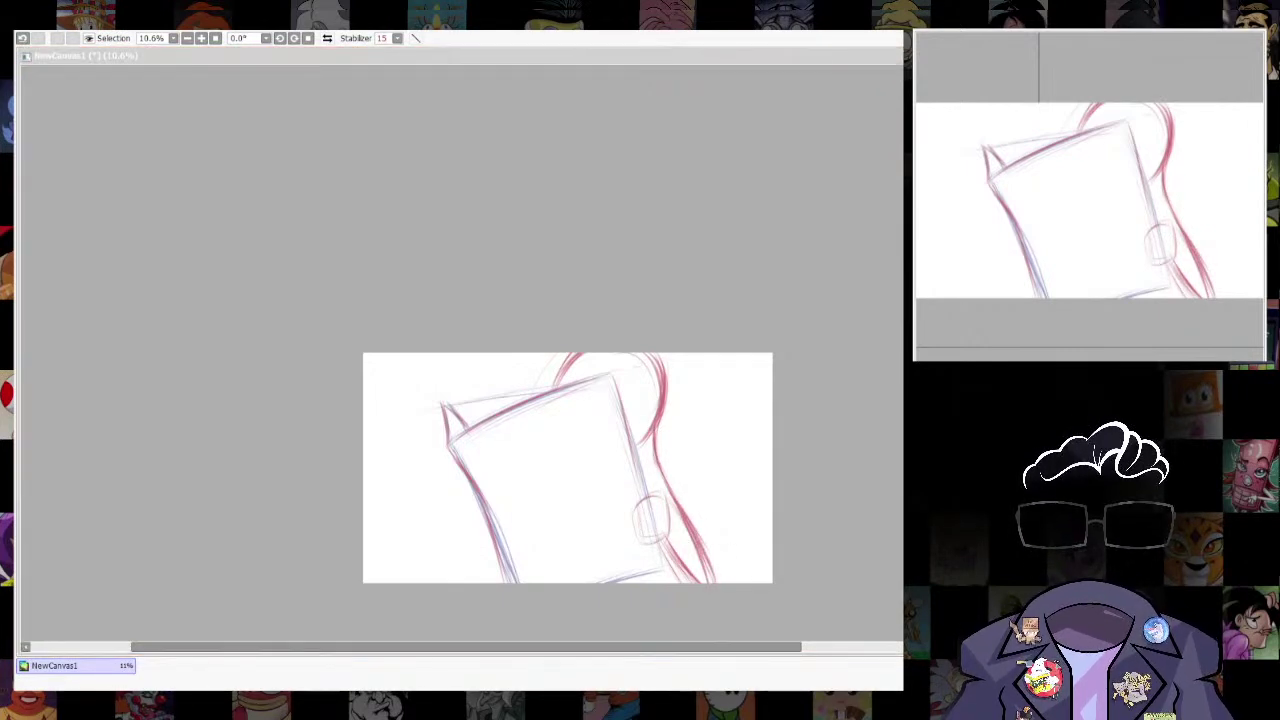
left_click(656, 476)
mouse_move(651, 476)
left_mouse_down()
mouse_move(669, 470)
mouse_move(672, 497)
left_mouse_up()
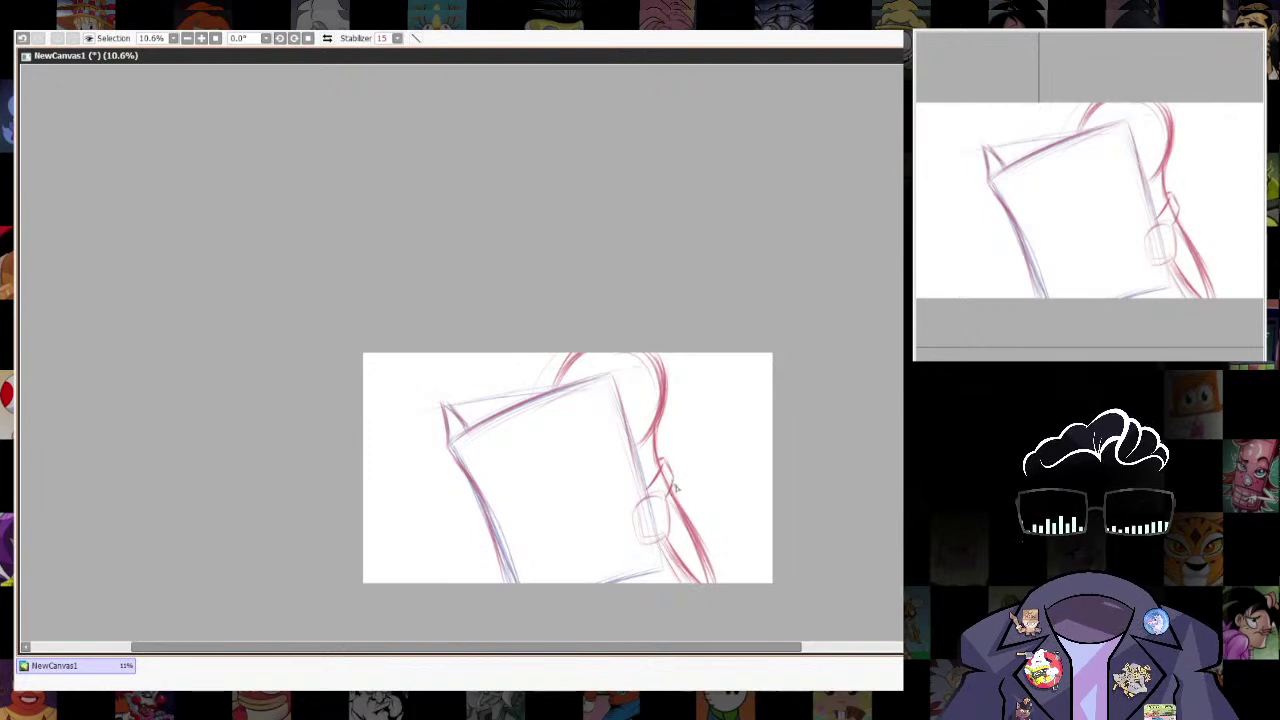
left_click_drag(673, 571, 666, 438)
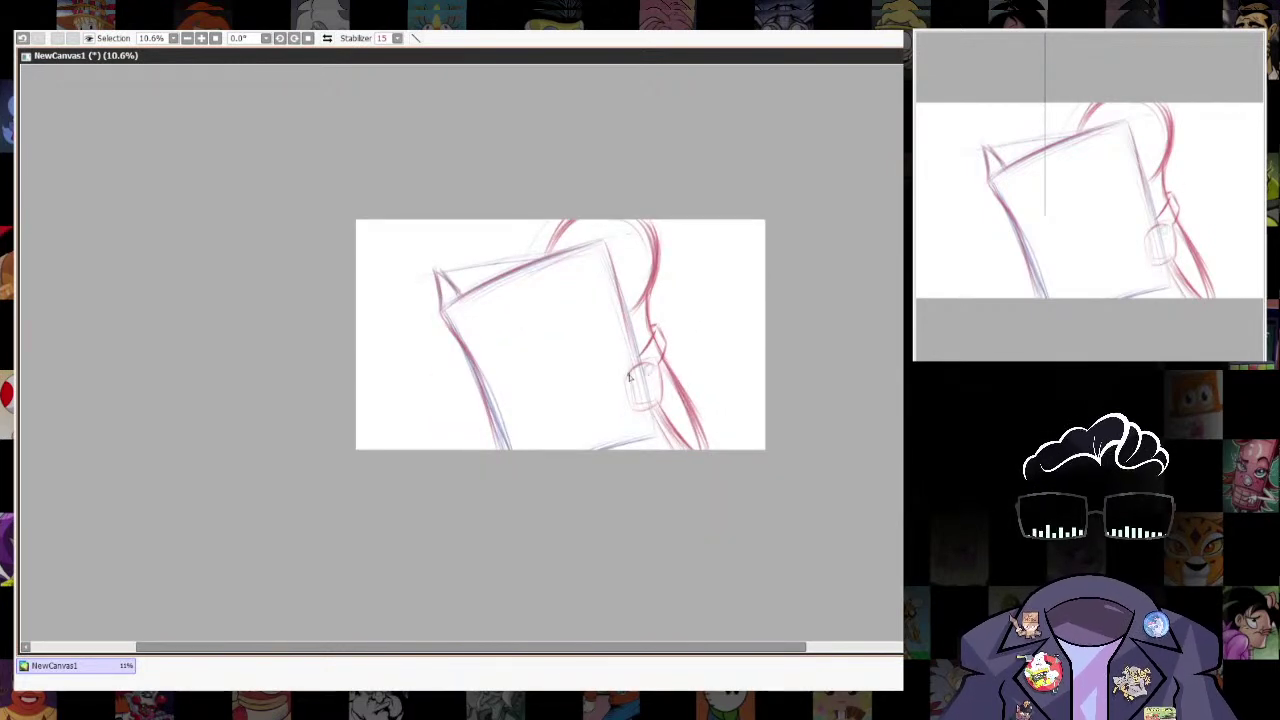
mouse_move(626, 384)
left_mouse_down()
mouse_move(652, 372)
mouse_move(648, 382)
mouse_move(634, 367)
left_mouse_up()
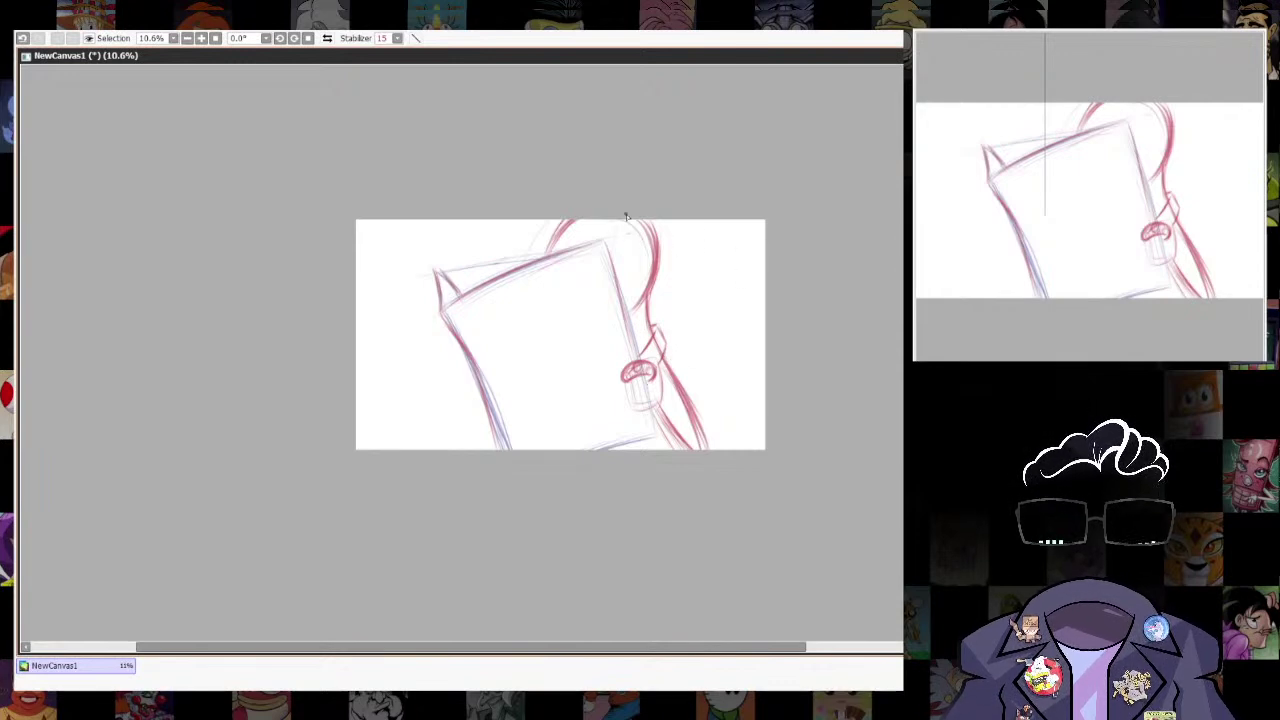
Draw inner arcs inside the large arc above the panel and add a small round form on the panel's upper right edge.
mouse_move(640, 230)
left_mouse_down()
mouse_move(618, 284)
mouse_move(607, 226)
mouse_move(622, 220)
mouse_move(610, 222)
mouse_move(642, 243)
mouse_move(618, 281)
left_mouse_up()
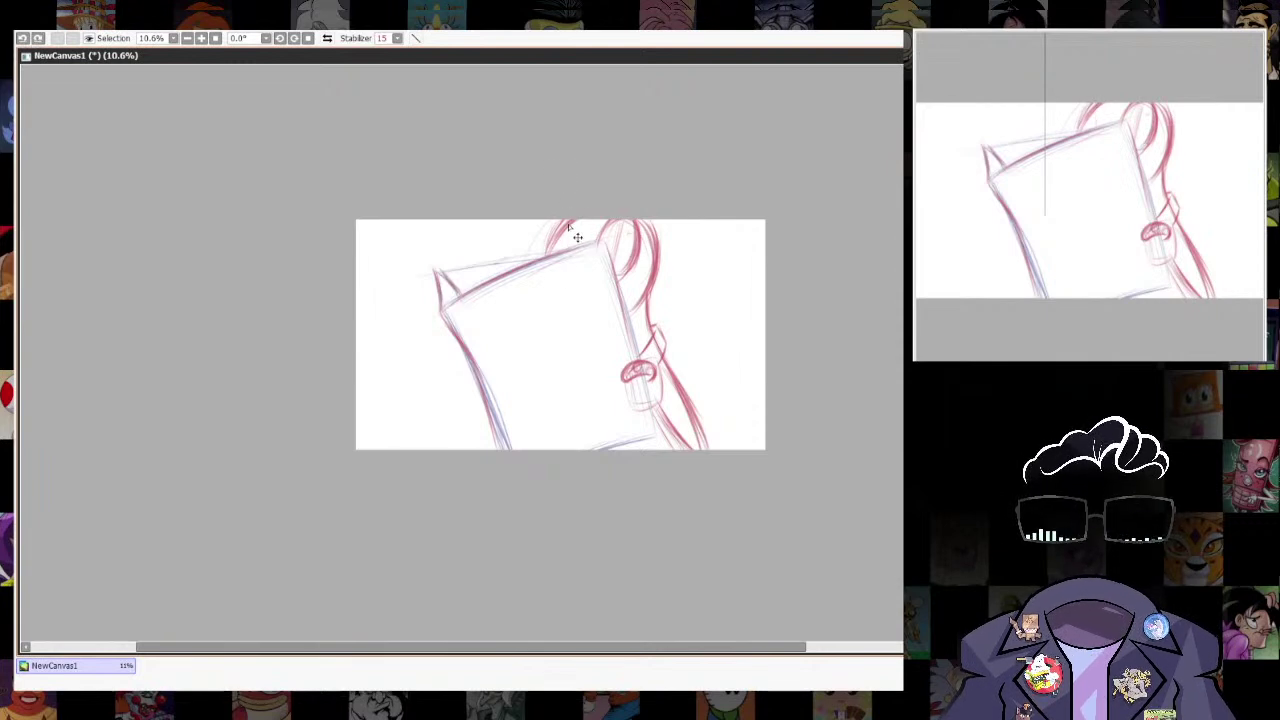
mouse_move(567, 221)
left_mouse_down()
mouse_move(547, 254)
mouse_move(579, 243)
left_mouse_up()
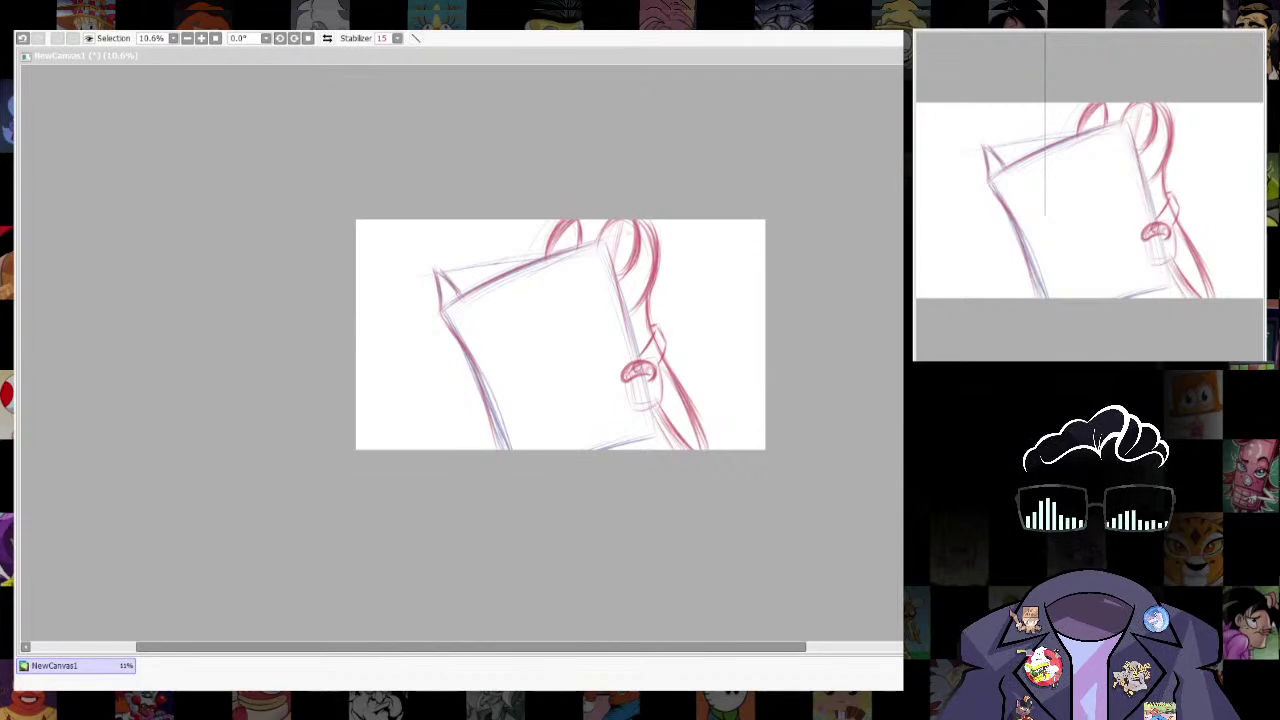
mouse_move(629, 302)
left_mouse_down()
mouse_move(641, 289)
mouse_move(659, 297)
left_mouse_up()
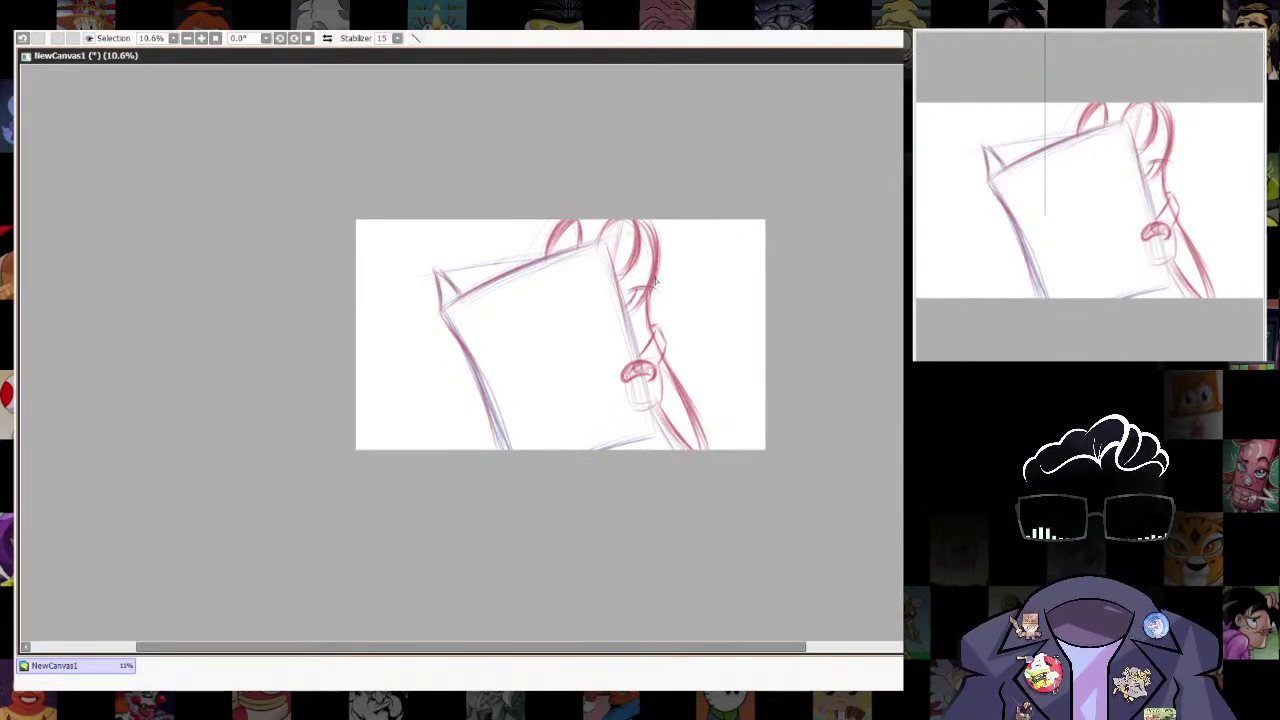
mouse_move(659, 283)
left_mouse_down()
mouse_move(667, 299)
mouse_move(633, 313)
left_mouse_up()
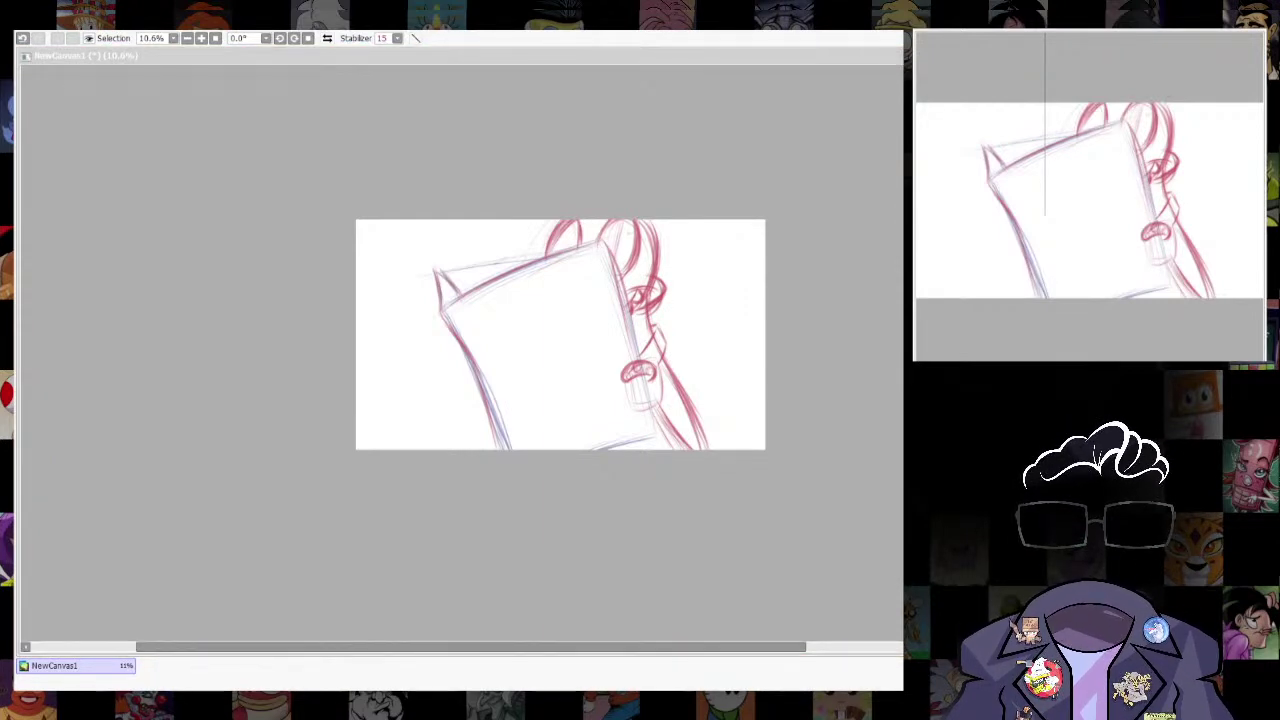
Outline the shaded bean shape on the panel's right edge with darker strokes.
left_click(855, 314)
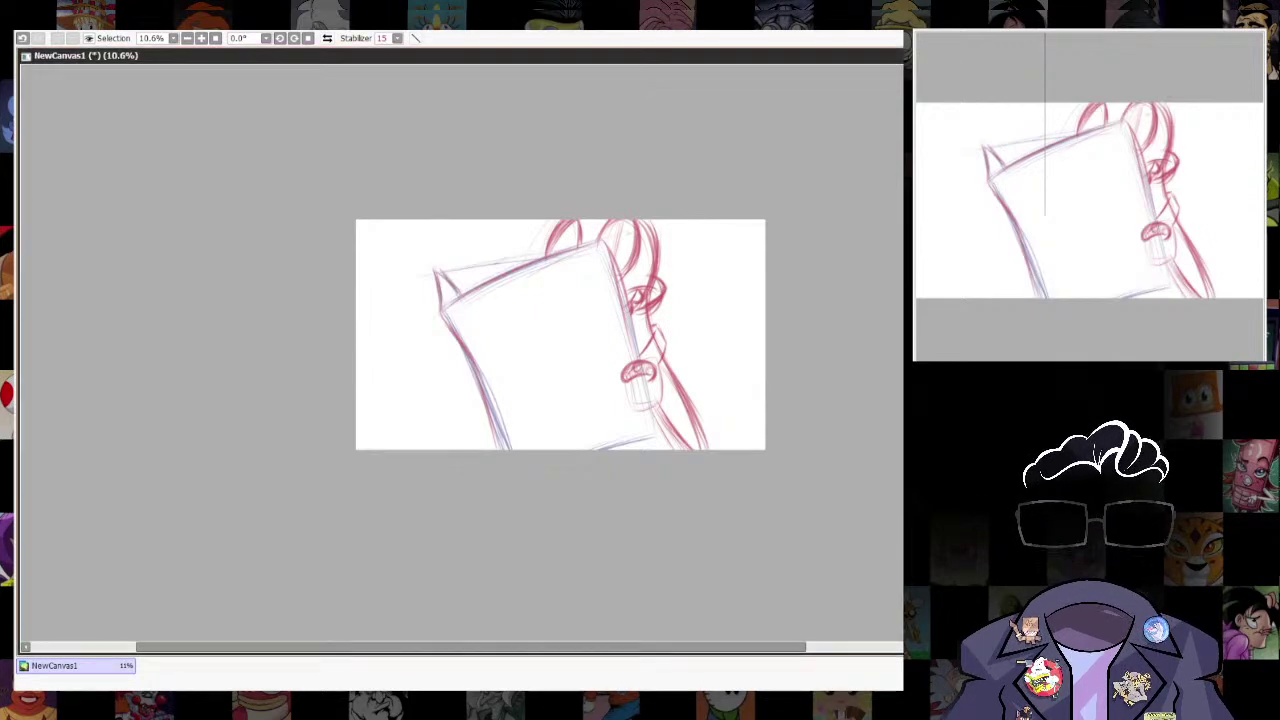
scroll(652, 347, "up", 5)
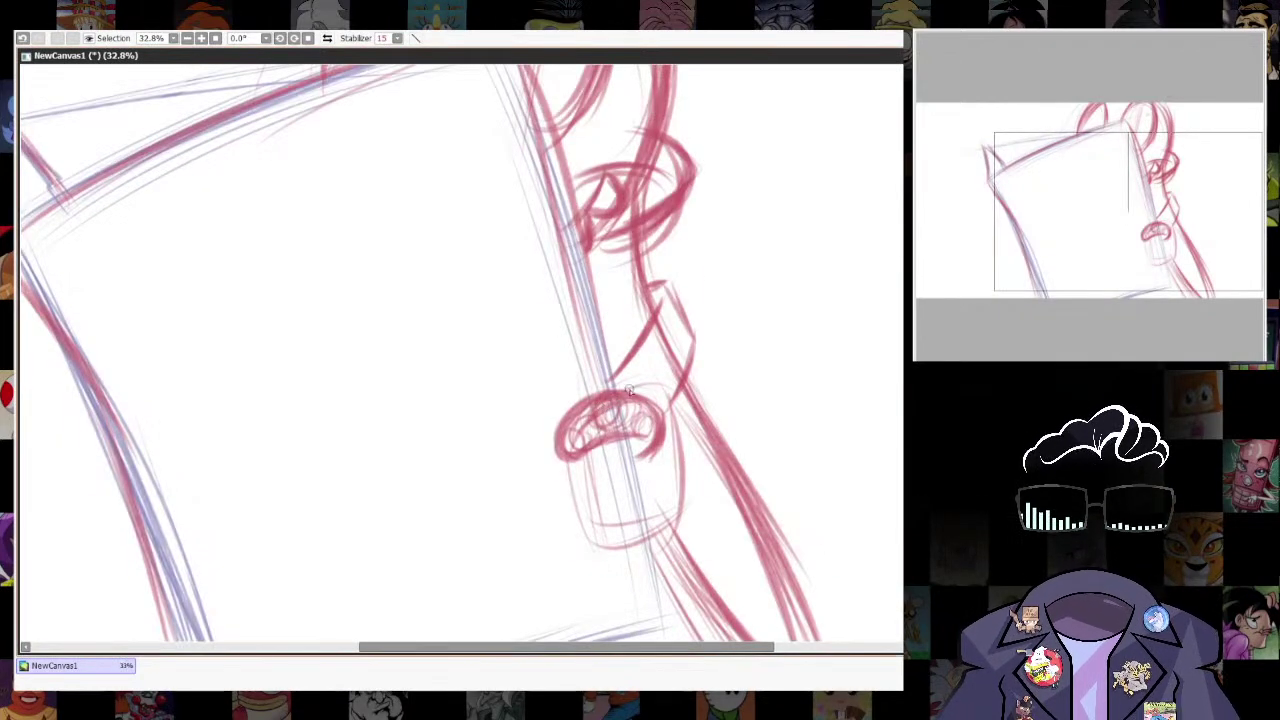
mouse_move(563, 430)
left_mouse_down()
mouse_move(643, 407)
mouse_move(557, 451)
mouse_move(588, 438)
left_mouse_up()
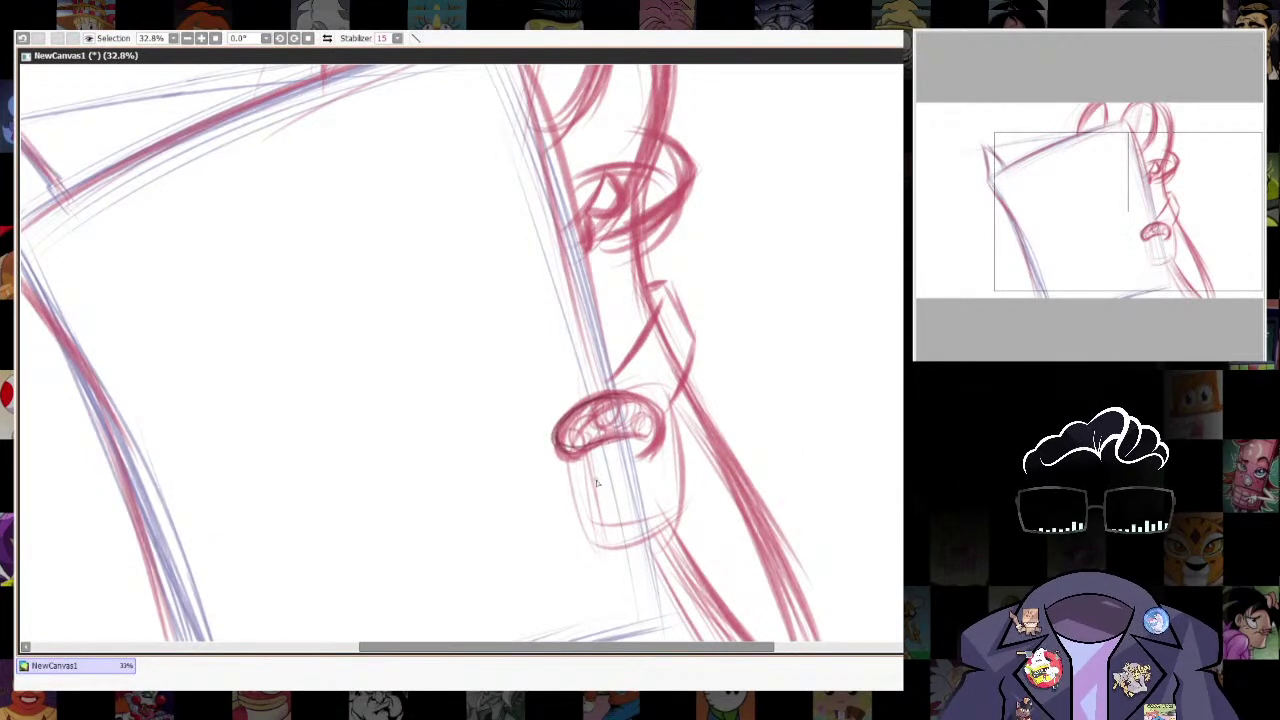
mouse_move(624, 397)
left_mouse_down()
mouse_move(654, 430)
mouse_move(636, 455)
mouse_move(648, 456)
mouse_move(643, 488)
mouse_move(646, 456)
left_mouse_up()
key("ctrl+z")
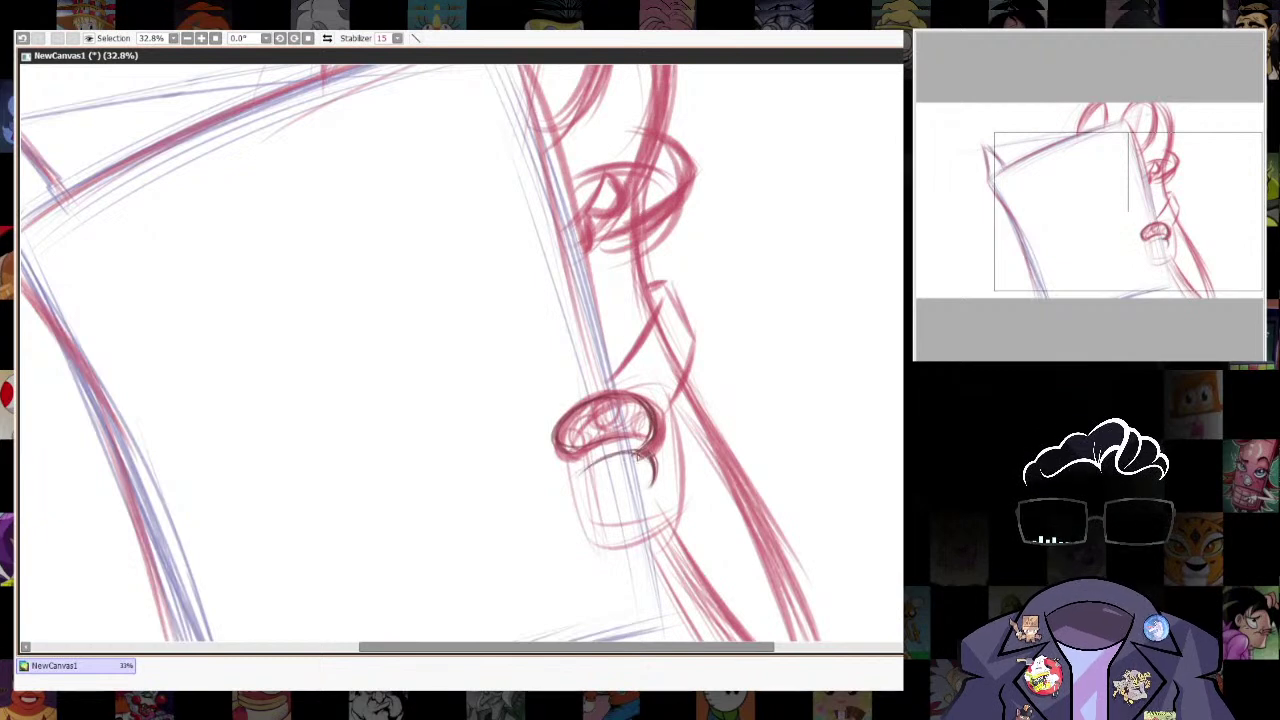
Draw two smaller rounded shapes stacked below the bean shape in a dark outline.
mouse_move(580, 490)
left_mouse_down()
mouse_move(648, 486)
mouse_move(582, 493)
mouse_move(638, 453)
left_mouse_up()
mouse_move(590, 497)
left_mouse_down()
mouse_move(653, 486)
mouse_move(635, 490)
mouse_move(627, 455)
mouse_move(615, 456)
mouse_move(589, 472)
mouse_move(611, 510)
mouse_move(595, 504)
mouse_move(650, 507)
mouse_move(646, 490)
mouse_move(648, 515)
mouse_move(621, 508)
mouse_move(610, 522)
mouse_move(645, 512)
mouse_move(615, 519)
left_mouse_up()
mouse_move(654, 491)
left_mouse_down()
mouse_move(622, 519)
mouse_move(599, 510)
mouse_move(651, 509)
mouse_move(650, 486)
left_mouse_up()
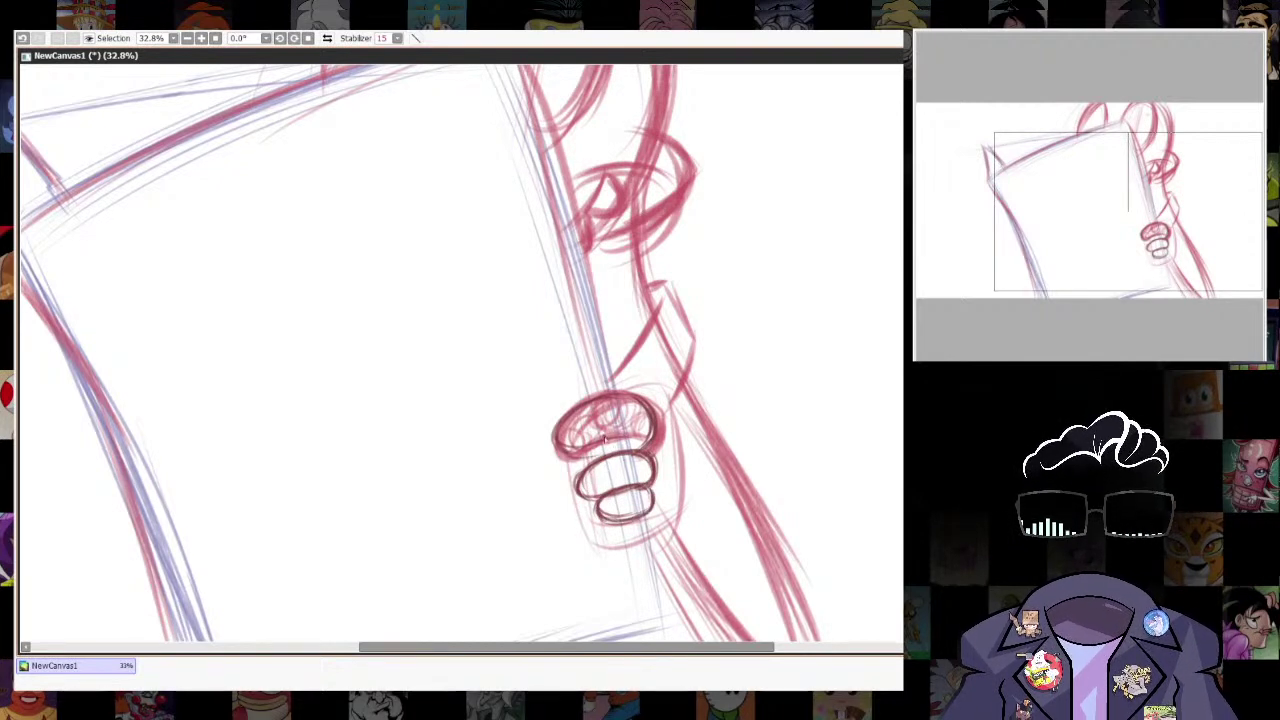
mouse_move(604, 401)
left_mouse_down()
mouse_move(560, 444)
mouse_move(592, 458)
mouse_move(644, 450)
left_mouse_up()
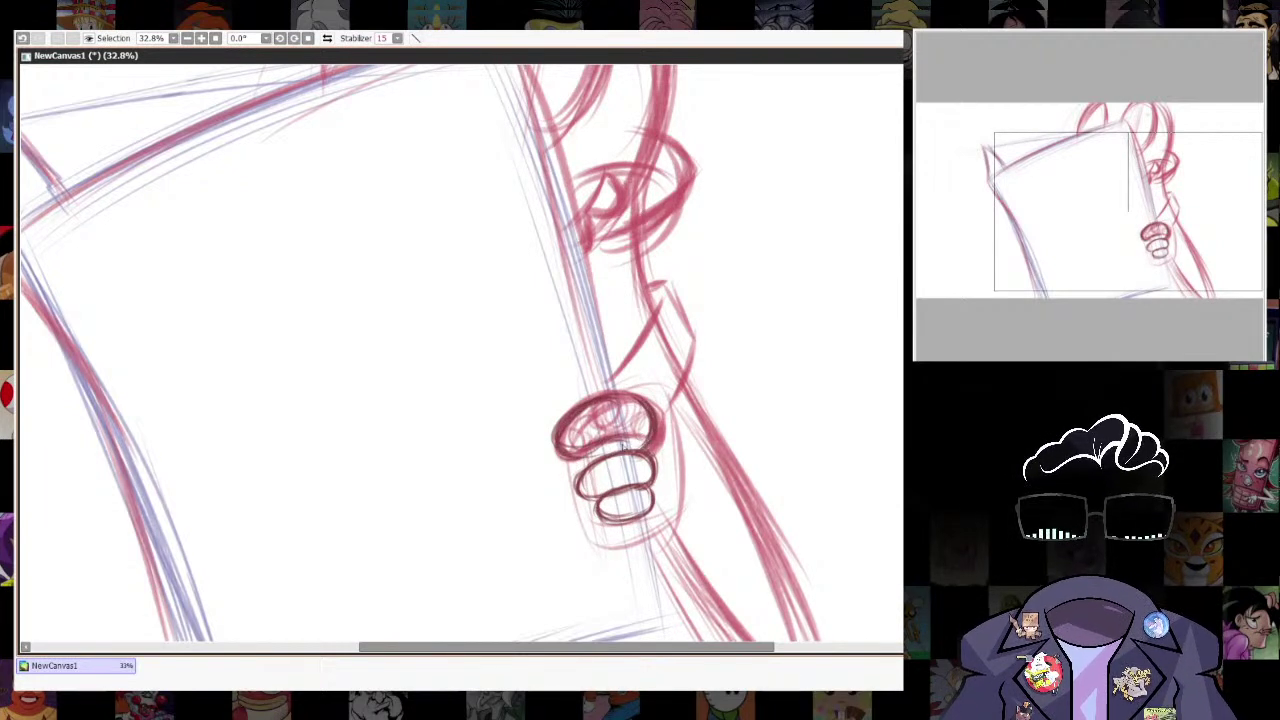
Draw a dark contour line from the stacked rounded shapes down toward the canvas's bottom edge.
mouse_move(674, 505)
left_mouse_down()
mouse_move(600, 365)
mouse_move(656, 474)
left_mouse_up()
left_click_drag(580, 404, 638, 508)
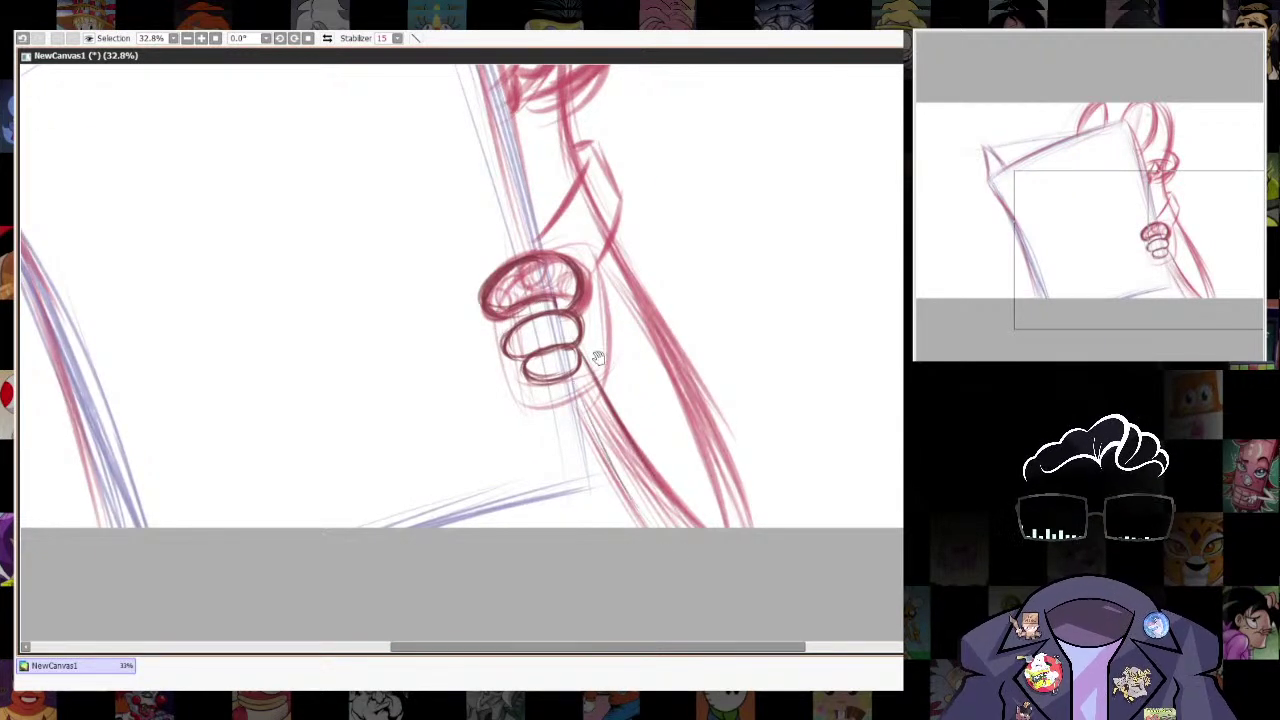
left_click_drag(571, 326, 896, 532)
left_click_drag(247, 318, 400, 544)
left_click_drag(506, 471, 246, 391)
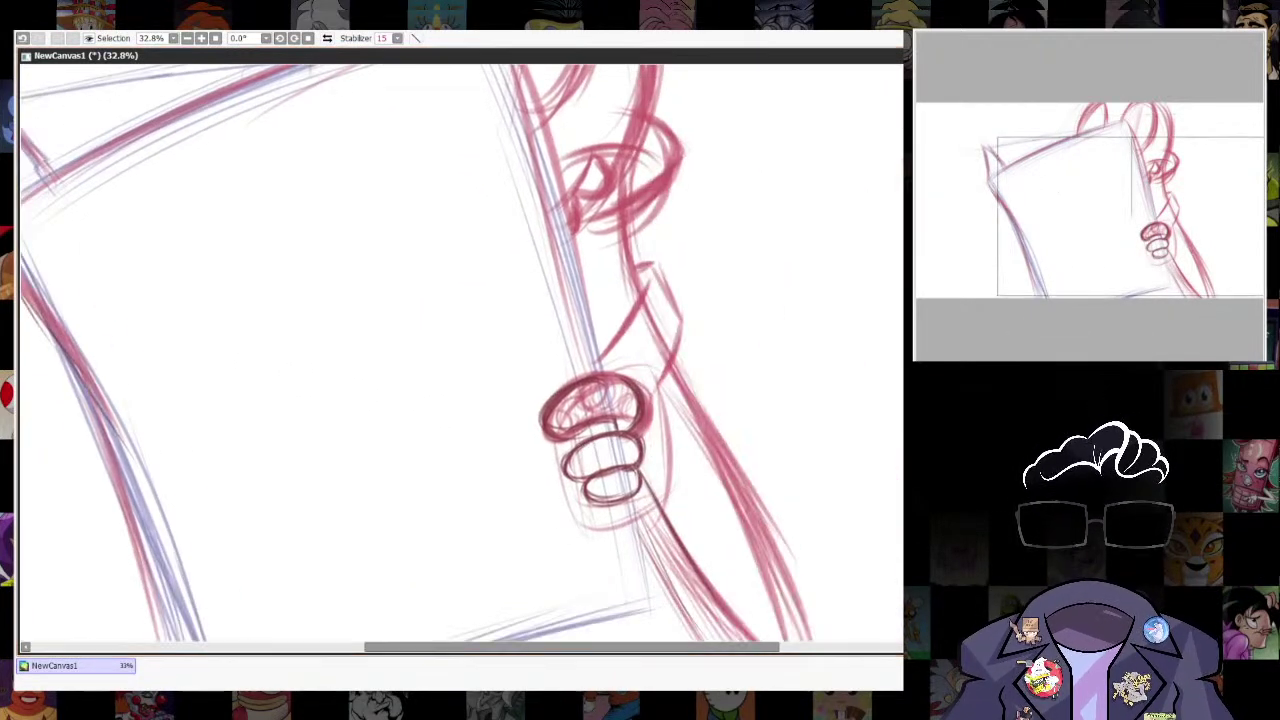
Draw green guide lines inside the panel: a curved vertical line, a short cross arc and a diagonal line.
key("alt+Tab")
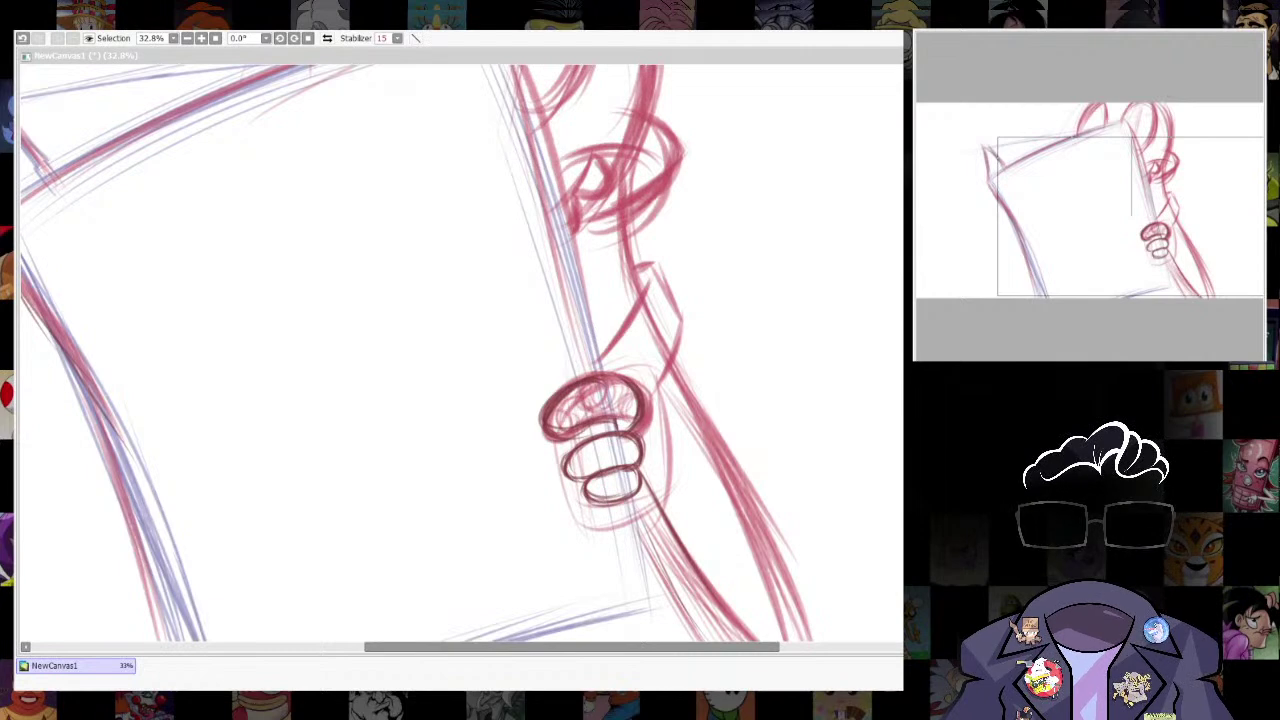
left_click(819, 403)
scroll(819, 403, "down", 3)
left_click_drag(527, 362, 530, 433)
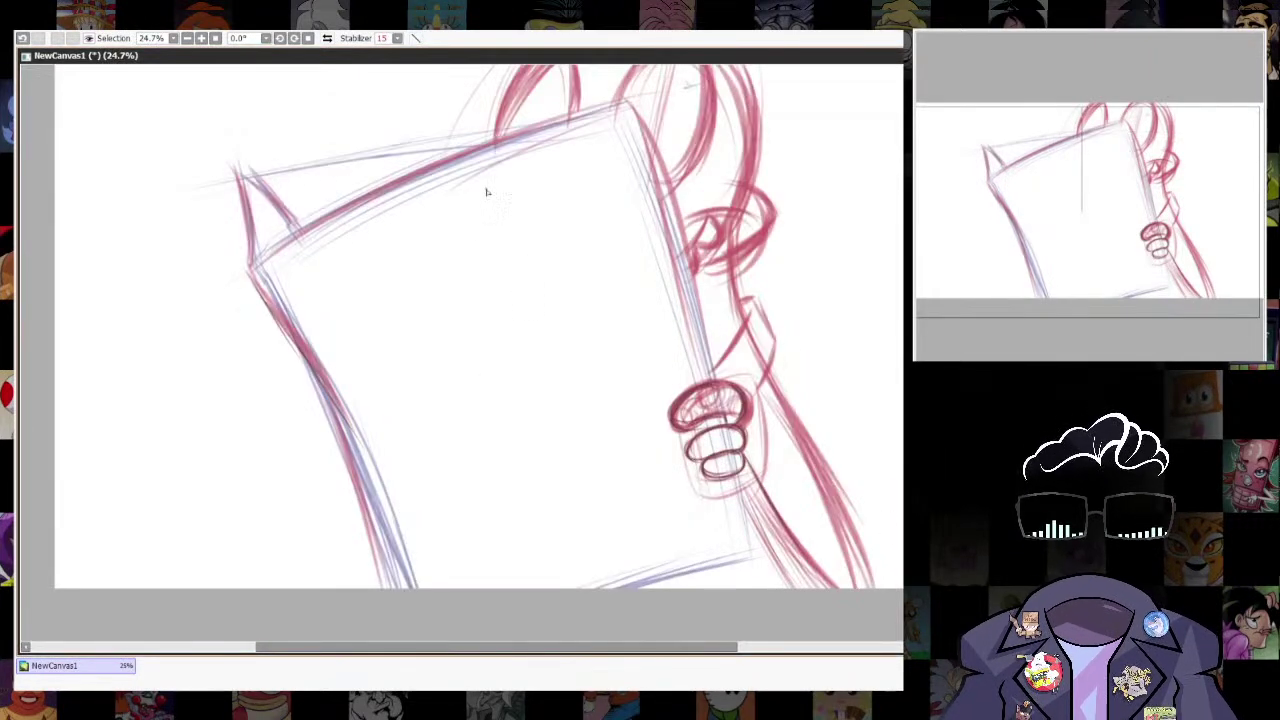
left_click_drag(667, 518, 674, 454)
left_click_drag(543, 165, 559, 500)
key("ctrl+z")
mouse_move(528, 160)
left_mouse_down()
mouse_move(533, 514)
mouse_move(543, 430)
left_mouse_up()
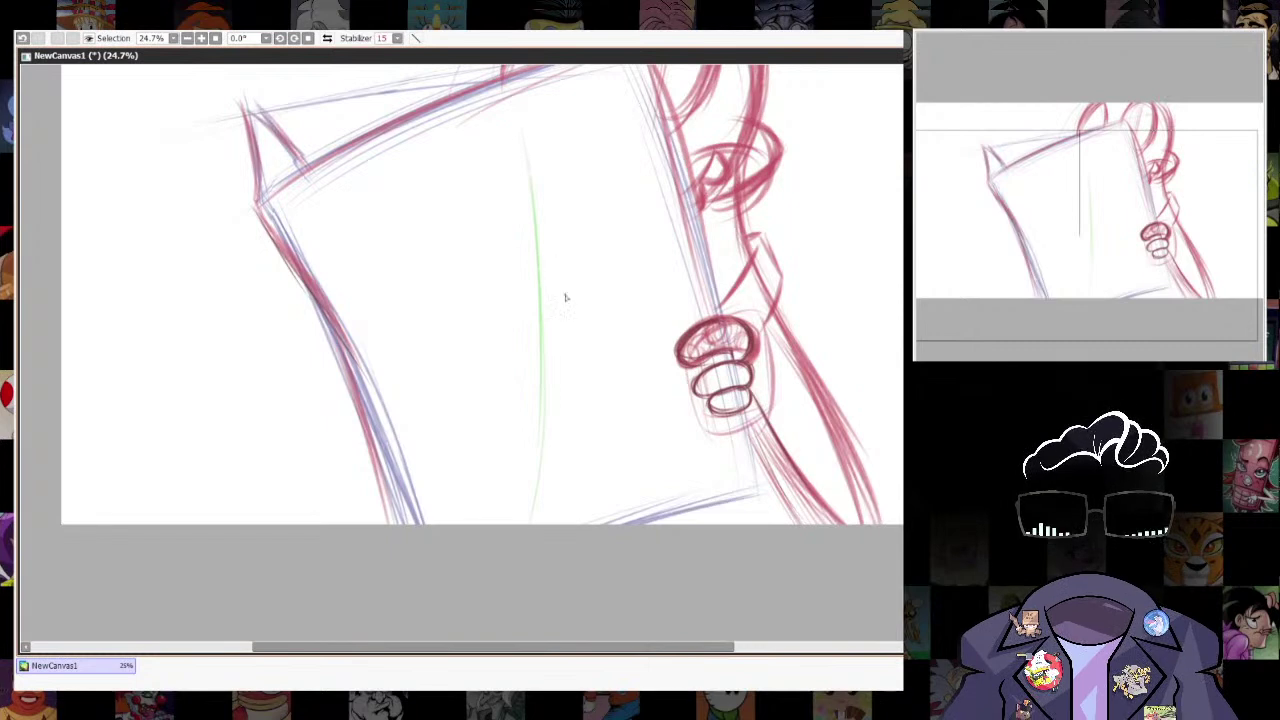
left_click_drag(490, 298, 605, 275)
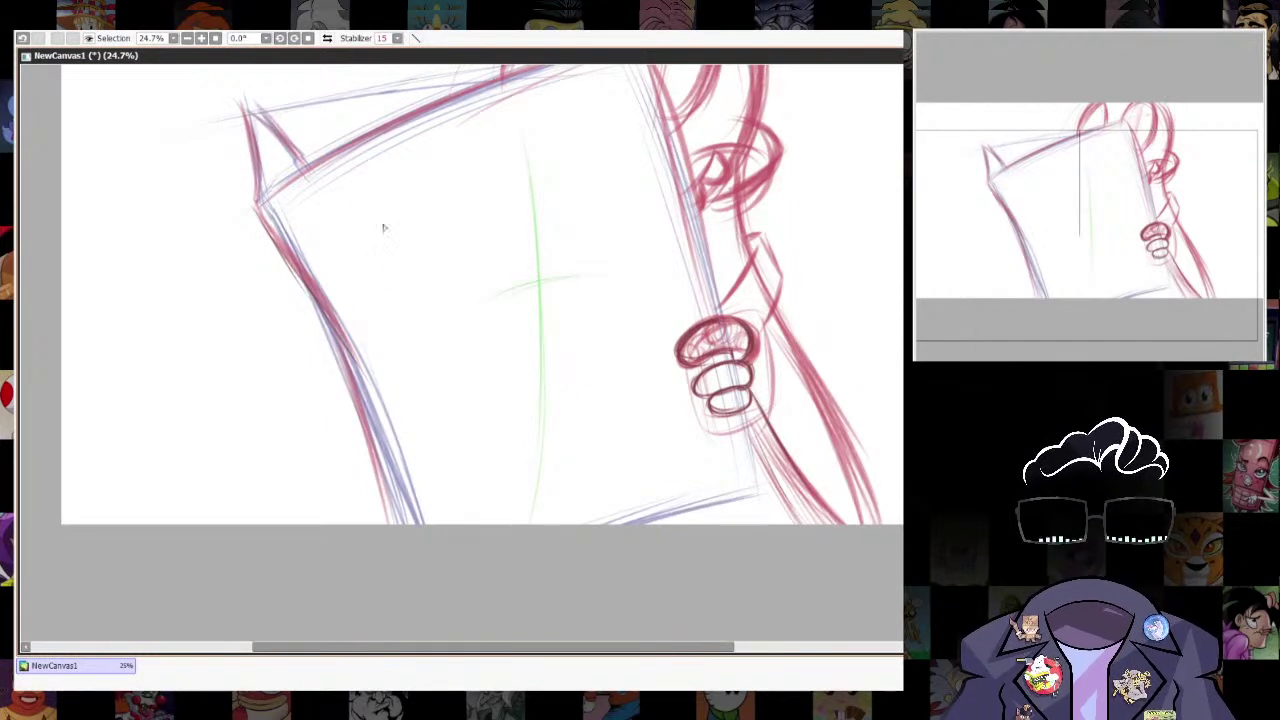
left_click_drag(386, 232, 580, 490)
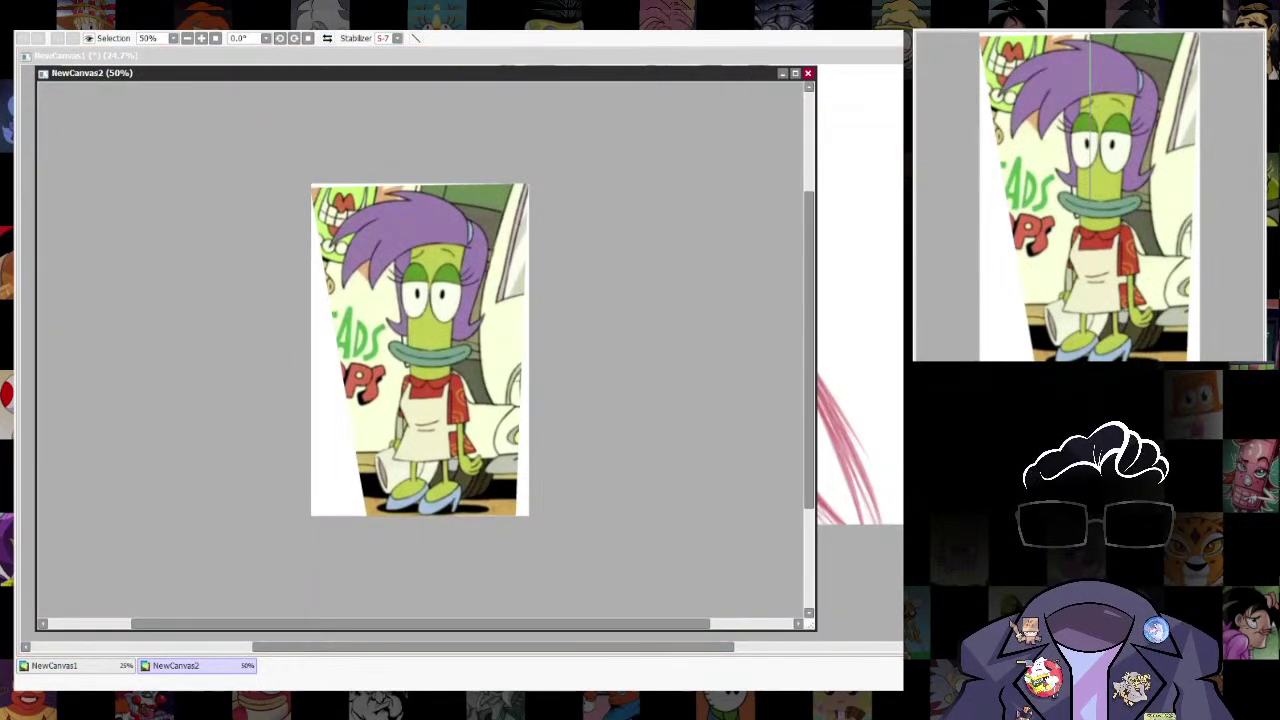
Draw a vertical centre line through the character's face on the reference image in NewCanvas2.
key("ctrl+y")
left_click_drag(431, 247, 426, 352)
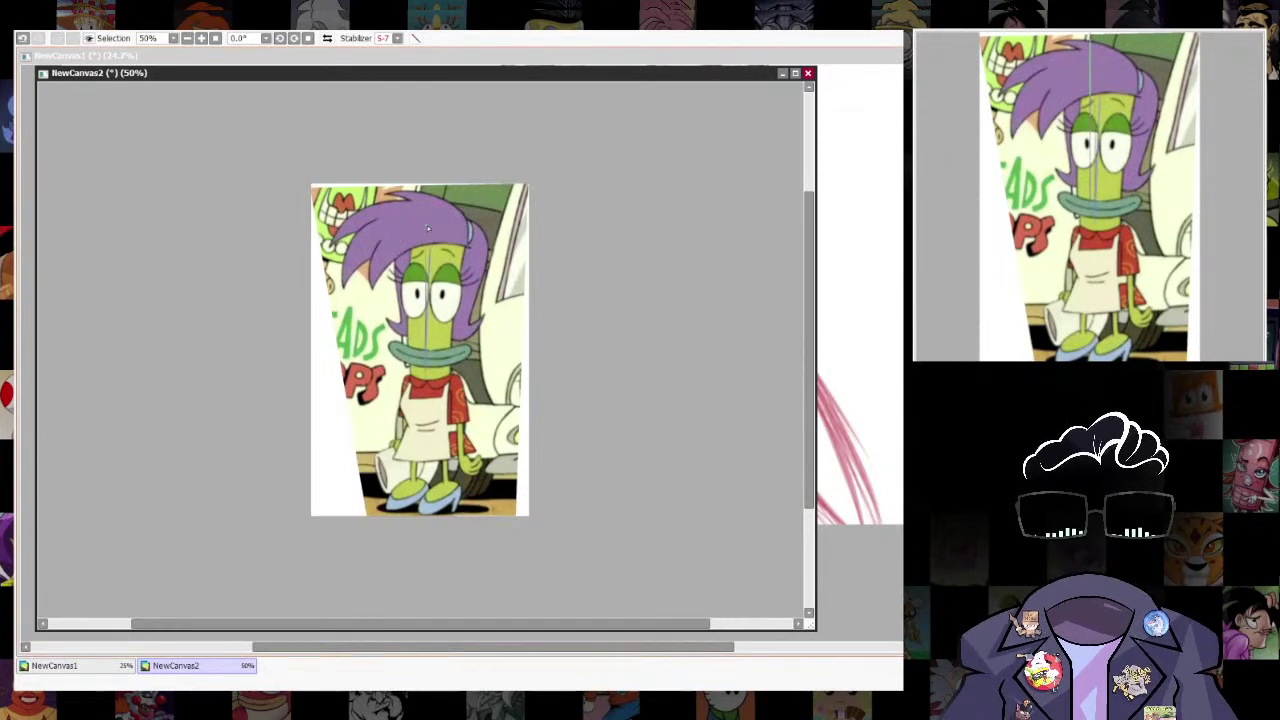
left_click_drag(432, 247, 427, 350)
key("ctrl+z")
left_click_drag(432, 236, 427, 350)
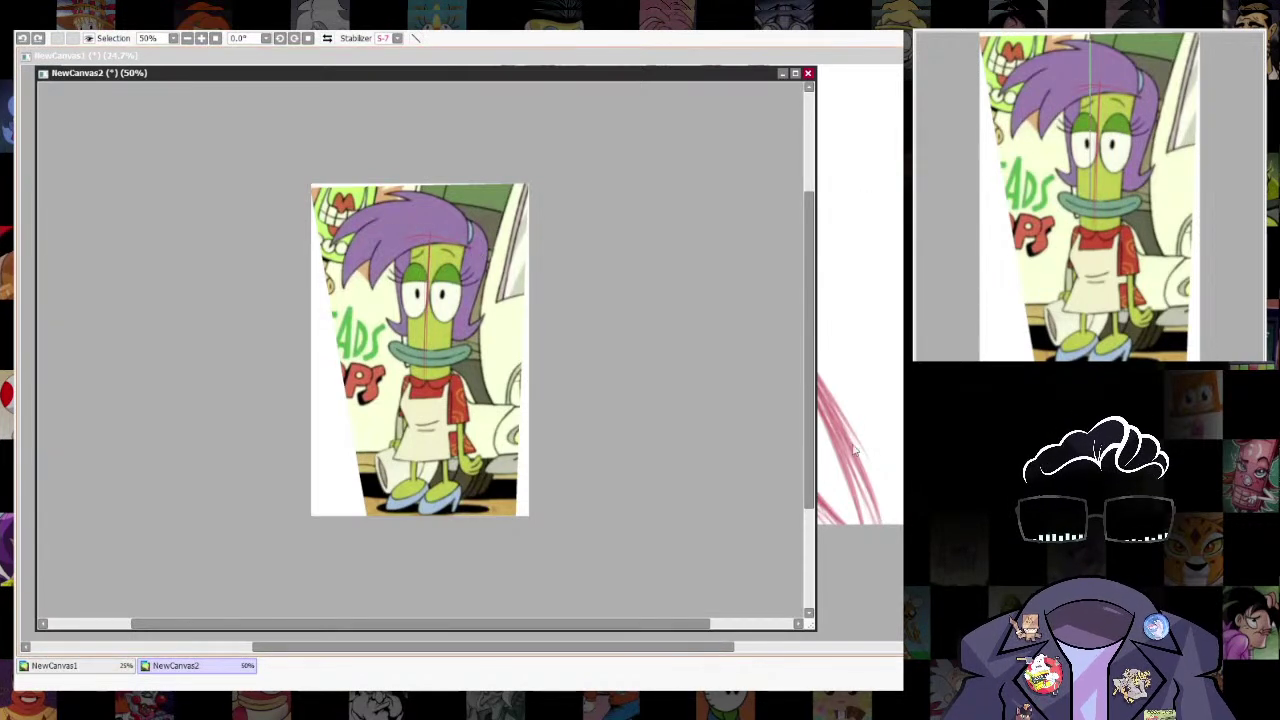
Trace the reference character's head sides and stacked body segments with simple red construction lines.
mouse_move(405, 237)
left_mouse_down()
mouse_move(431, 256)
mouse_move(401, 292)
mouse_move(410, 373)
left_mouse_up()
key("ctrl+z")
left_click_drag(402, 243, 412, 394)
mouse_move(465, 244)
left_mouse_down()
mouse_move(449, 371)
mouse_move(402, 386)
mouse_move(418, 424)
mouse_move(449, 423)
left_mouse_up()
mouse_move(450, 374)
left_mouse_down()
mouse_move(448, 422)
mouse_move(421, 421)
mouse_move(404, 454)
mouse_move(450, 460)
left_mouse_up()
mouse_move(450, 414)
left_mouse_down()
mouse_move(460, 460)
mouse_move(428, 456)
mouse_move(396, 506)
mouse_move(450, 511)
left_mouse_up()
mouse_move(453, 460)
left_mouse_down()
mouse_move(458, 502)
mouse_move(428, 494)
left_mouse_up()
In NewCanvas1, move the copied construction figure onto the panel's green guides and enlarge it to fill the panel's height.
left_click(850, 564)
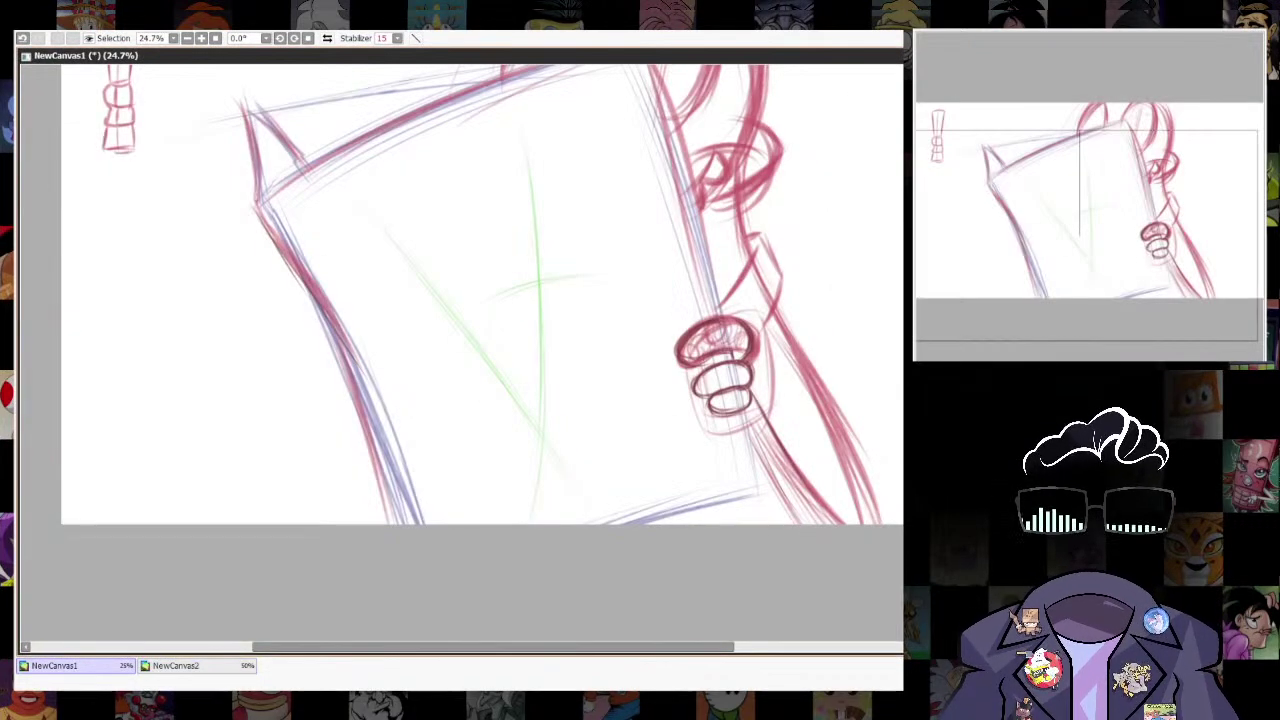
left_click_drag(129, 133, 554, 368)
key("ctrl+t")
left_click_drag(559, 238, 597, 173)
key("Return")
Select the figure's head segment and rotate it so its top leans left above the body.
mouse_move(520, 318)
left_mouse_down()
mouse_move(610, 258)
mouse_move(515, 325)
left_mouse_up()
key("ctrl+t")
left_click_drag(598, 106, 540, 101)
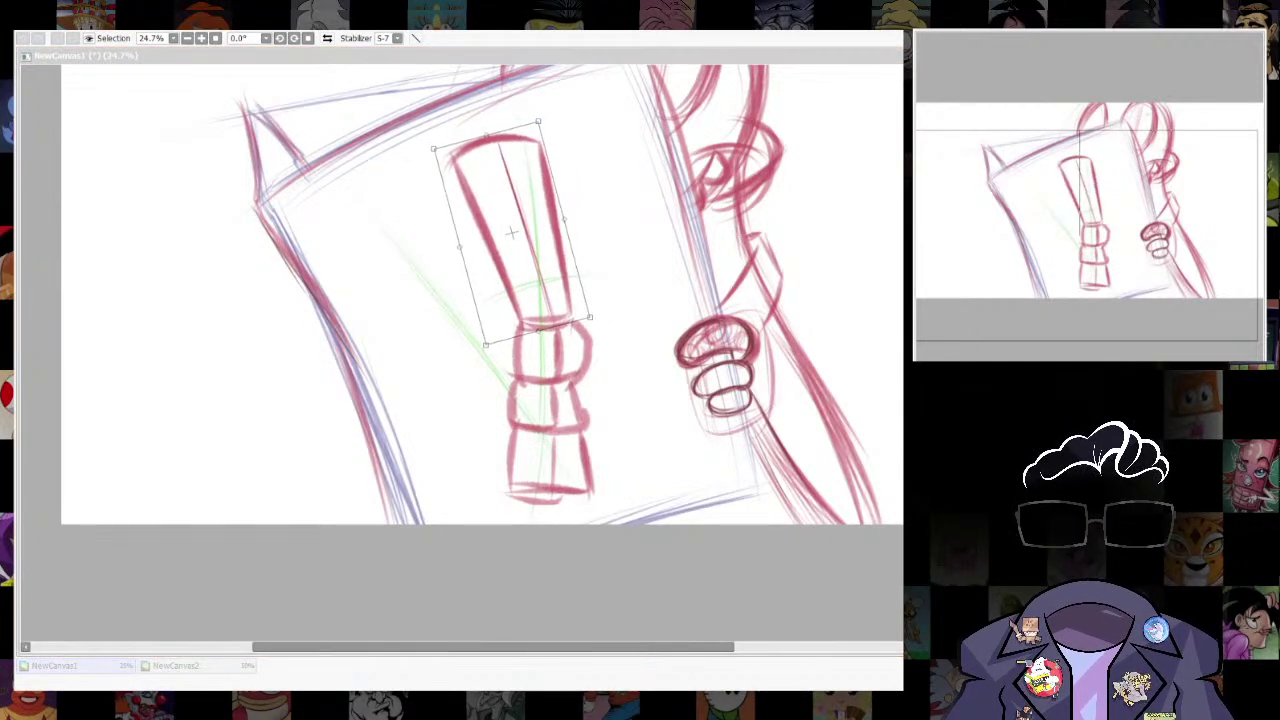
left_click(534, 100)
key("Return")
Select the figure's two lower body segments and rotate them so the base swings left.
mouse_move(515, 380)
left_mouse_down()
mouse_move(626, 508)
mouse_move(588, 386)
left_mouse_up()
left_click_drag(637, 439, 620, 348)
key("ctrl+t")
left_click_drag(592, 270, 584, 295)
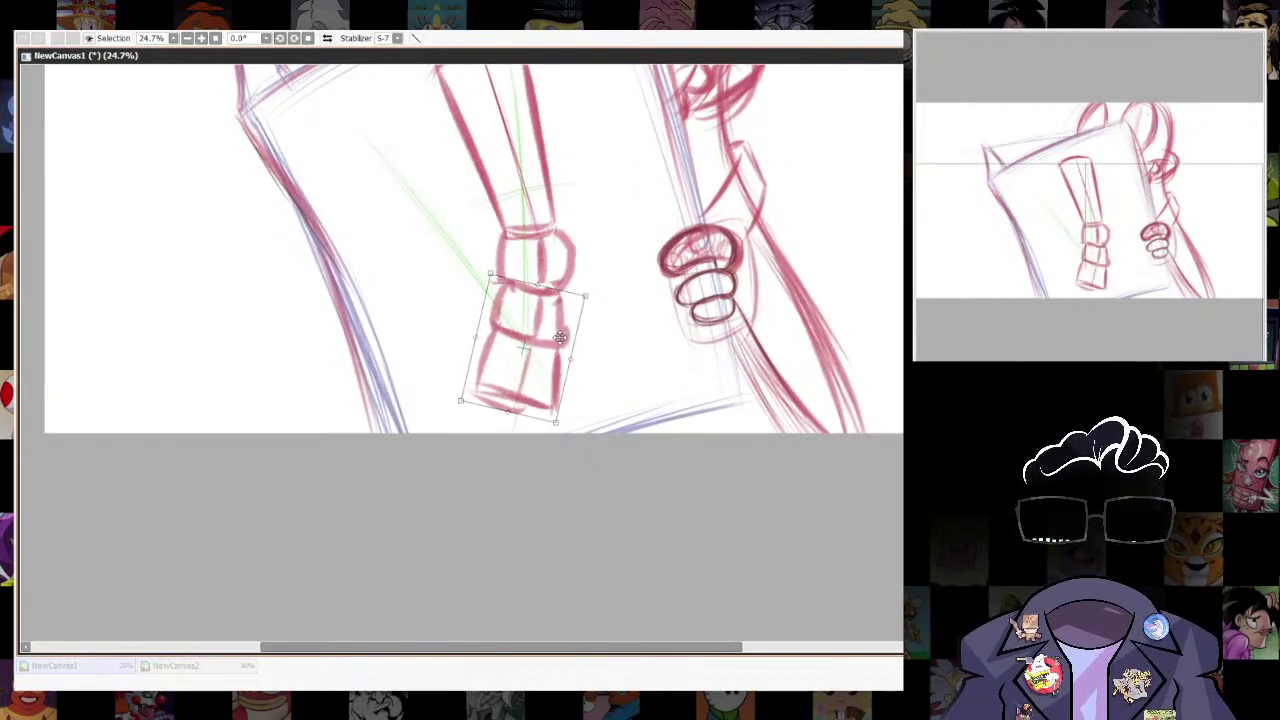
key("Return")
Deselect, widen the construction figure toward its base by its lower corners and fade its lines.
key("ctrl+d")
key("ctrl+t")
left_click_drag(583, 422, 598, 419)
left_click_drag(423, 422, 403, 437)
left_click_drag(598, 420, 592, 434)
key("Return")
scroll(712, 362, "down", 4)
mouse_move(712, 362)
left_mouse_down()
mouse_move(735, 369)
mouse_move(719, 339)
left_mouse_up()
scroll(735, 369, "up", 2)
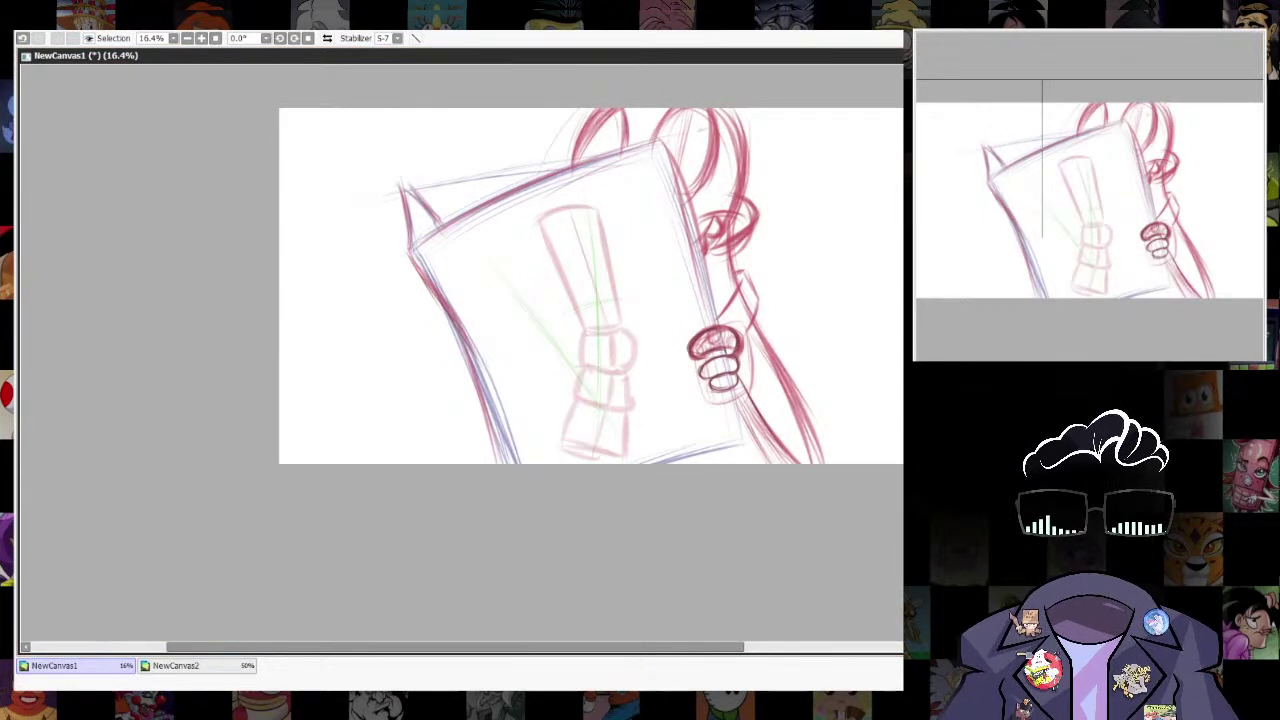
Draw a thin red centre line down the head segment and a curved cross line over it.
scroll(640, 371, "up", 4)
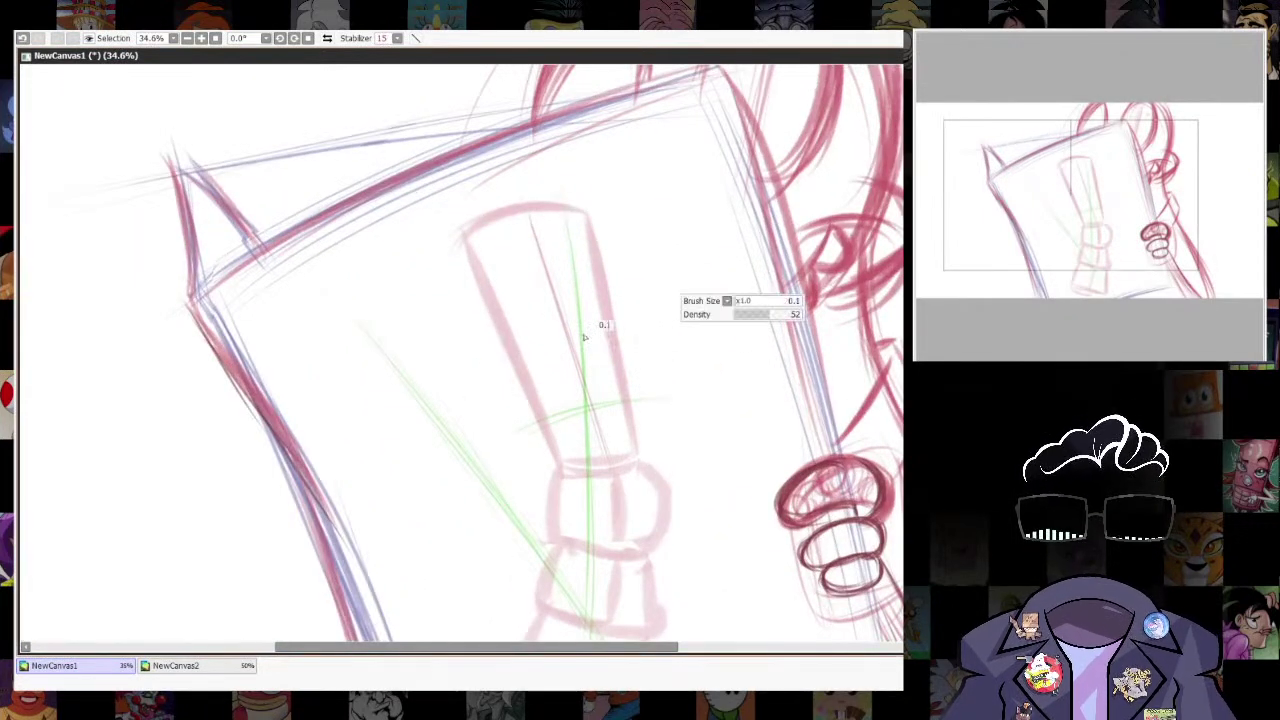
left_click_drag(533, 224, 597, 452)
key("ctrl+z")
left_click_drag(538, 228, 591, 418)
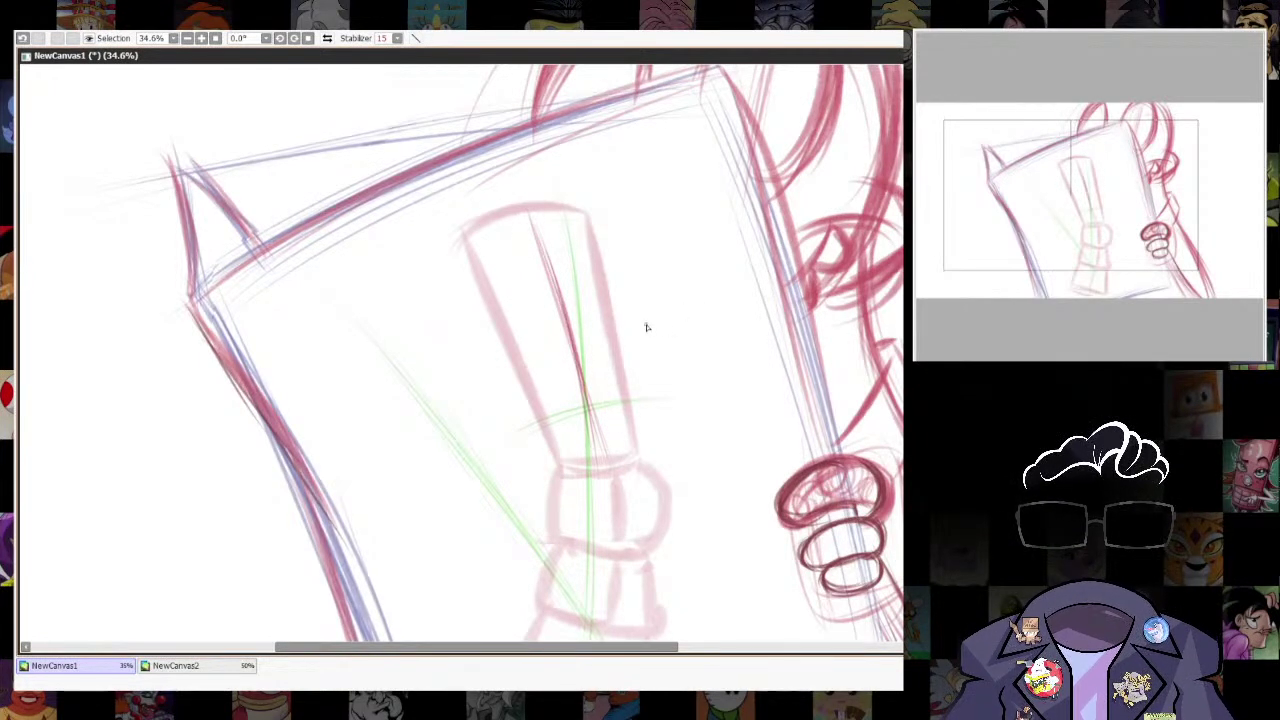
left_click_drag(520, 372, 612, 334)
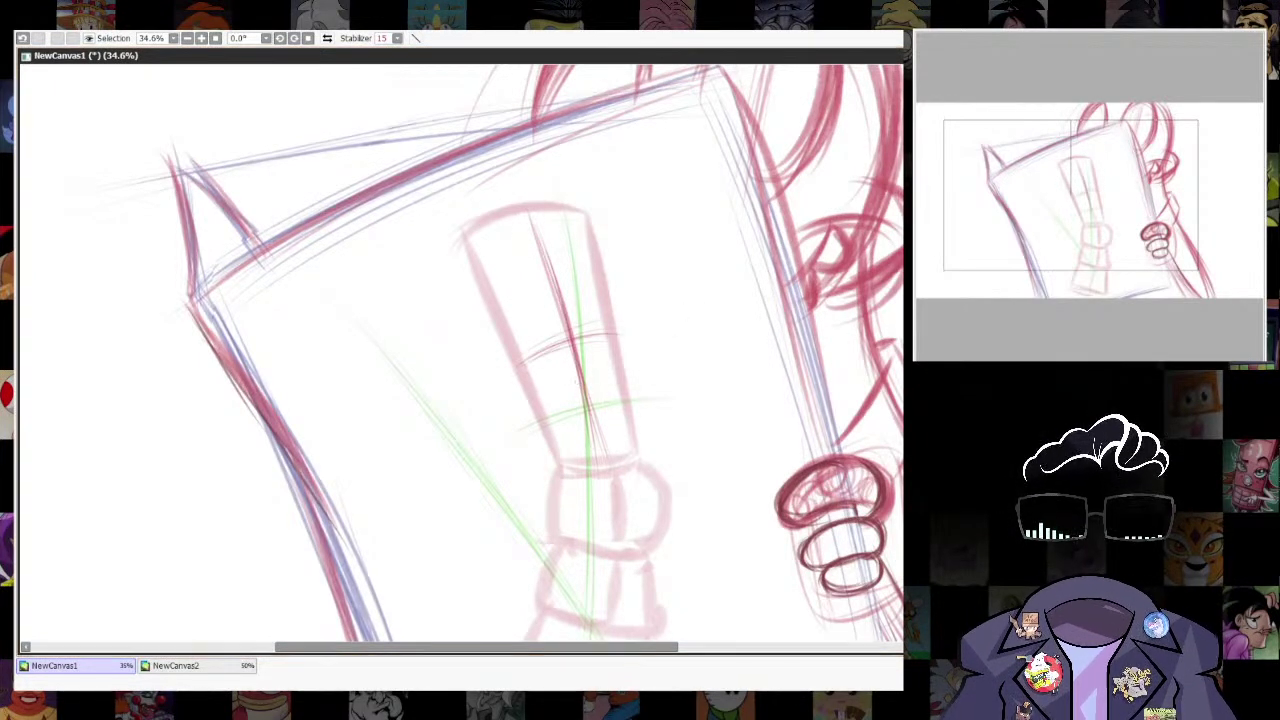
Redraw the head segment's left edge with several thin, darker red strokes.
key("alt+Tab")
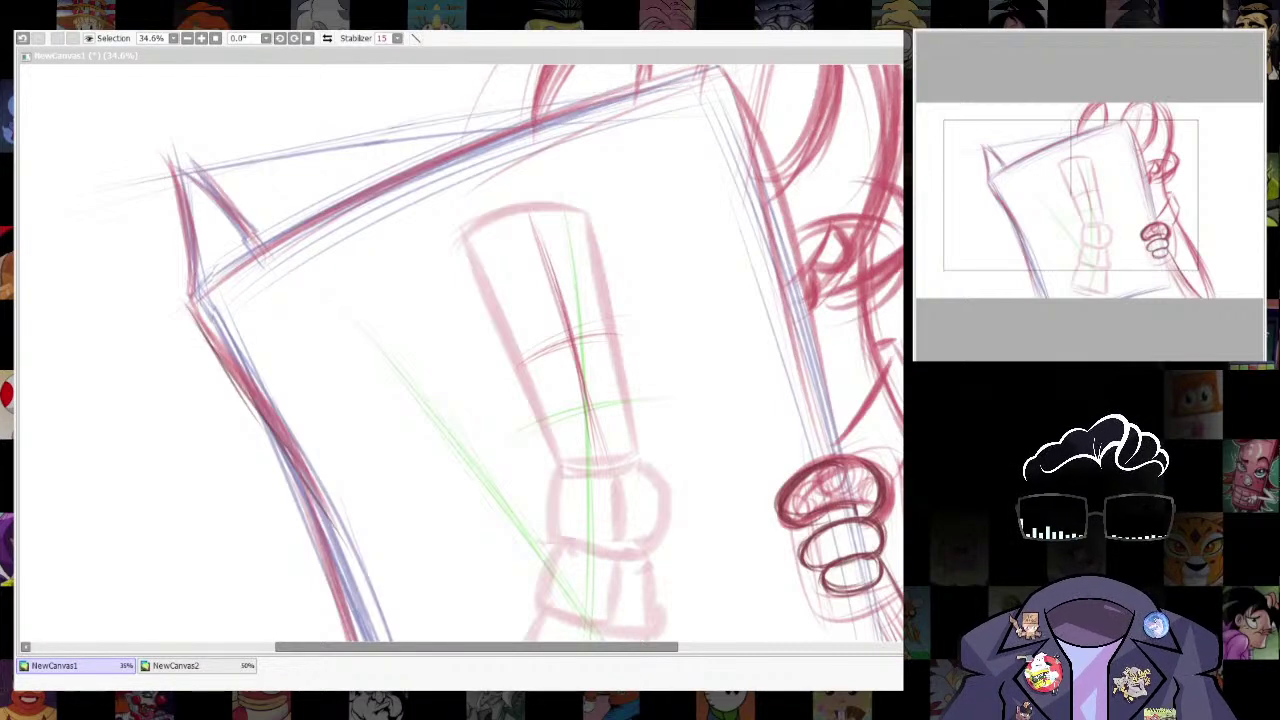
left_click(482, 275)
left_click_drag(457, 257, 513, 381)
left_click_drag(491, 318, 541, 410)
left_click_drag(468, 264, 554, 440)
left_click_drag(527, 389, 561, 467)
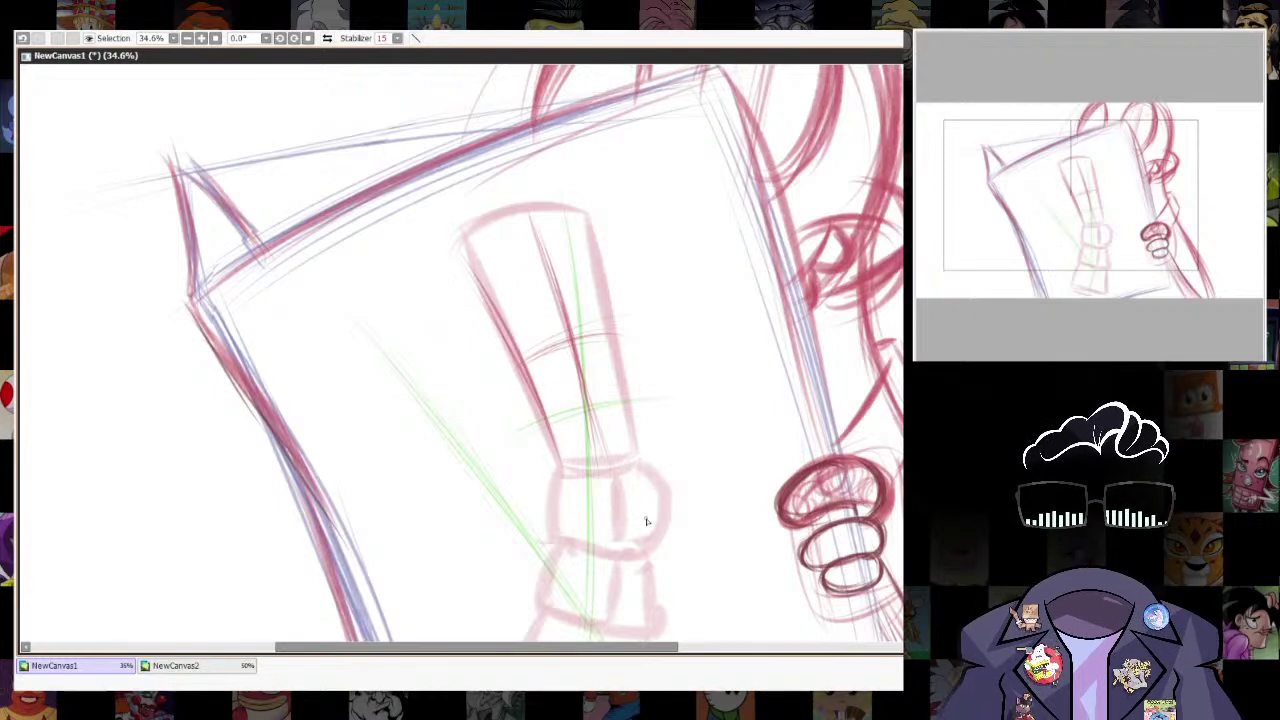
left_click_drag(470, 257, 551, 440)
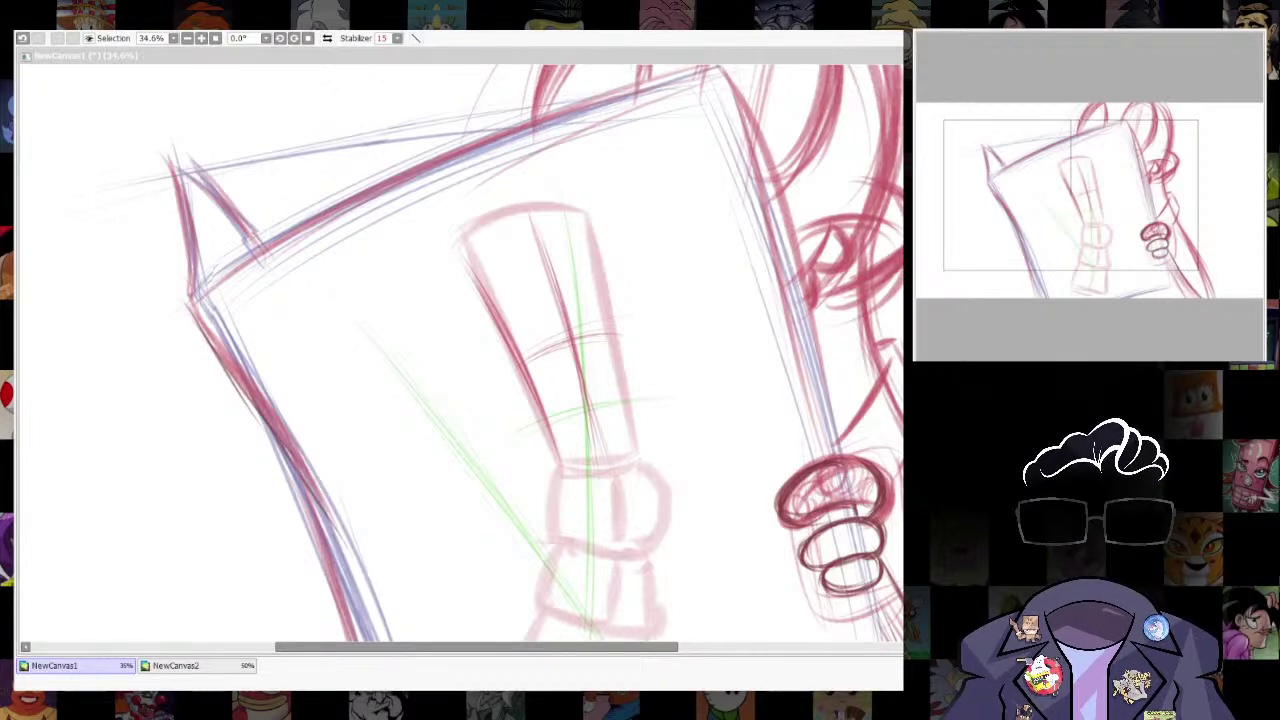
left_click(607, 481)
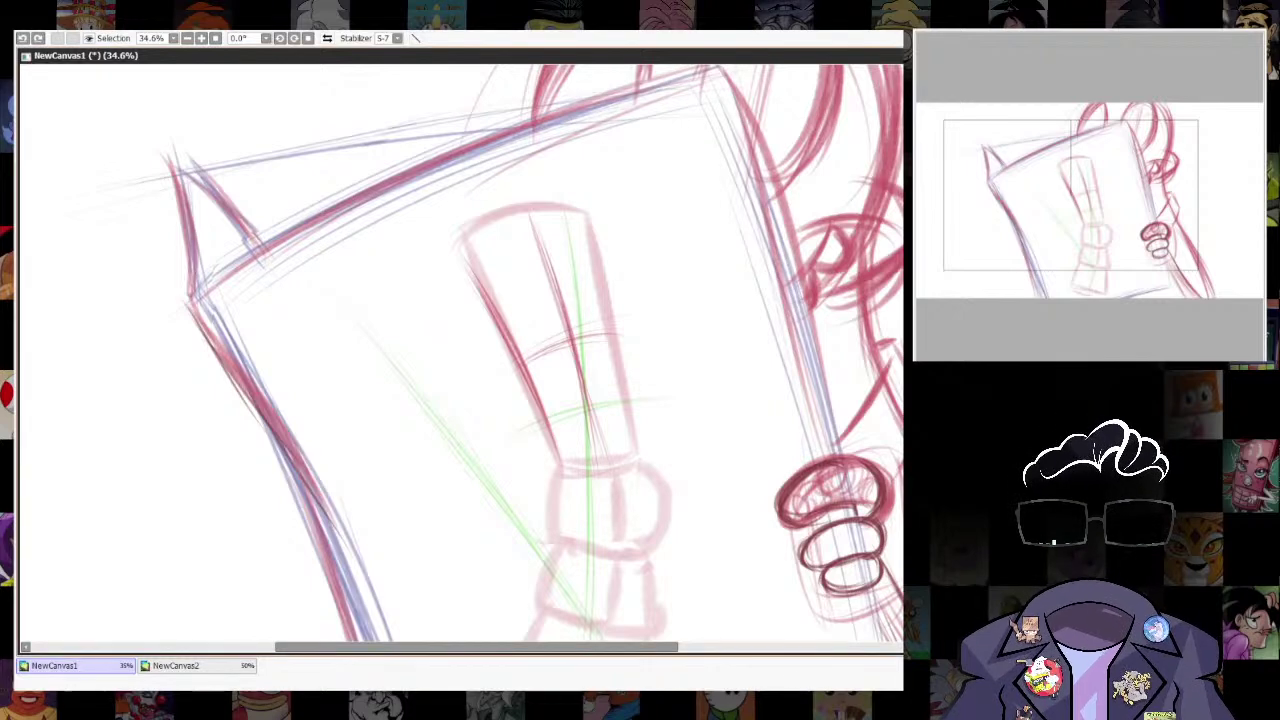
mouse_move(559, 463)
left_mouse_down()
mouse_move(597, 481)
mouse_move(638, 453)
left_mouse_up()
key("ctrl+z")
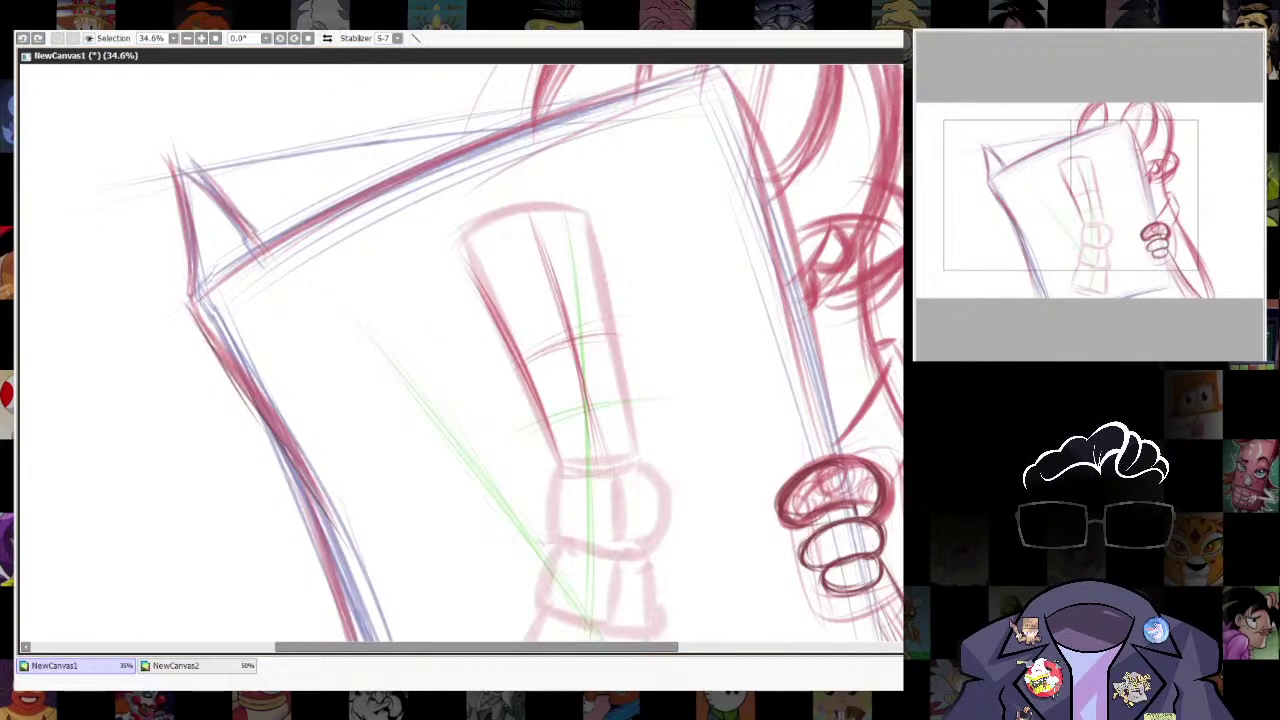
left_click_drag(558, 469, 636, 460)
key("ctrl+z")
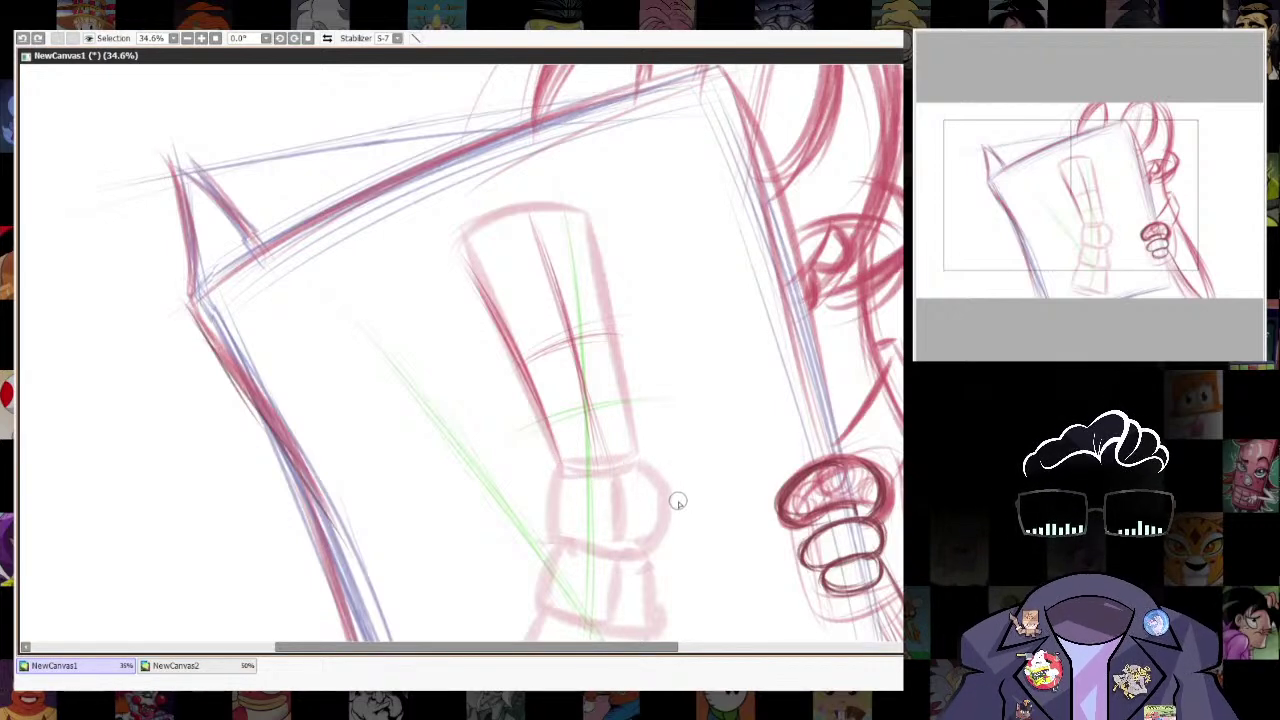
left_click_drag(557, 470, 637, 460)
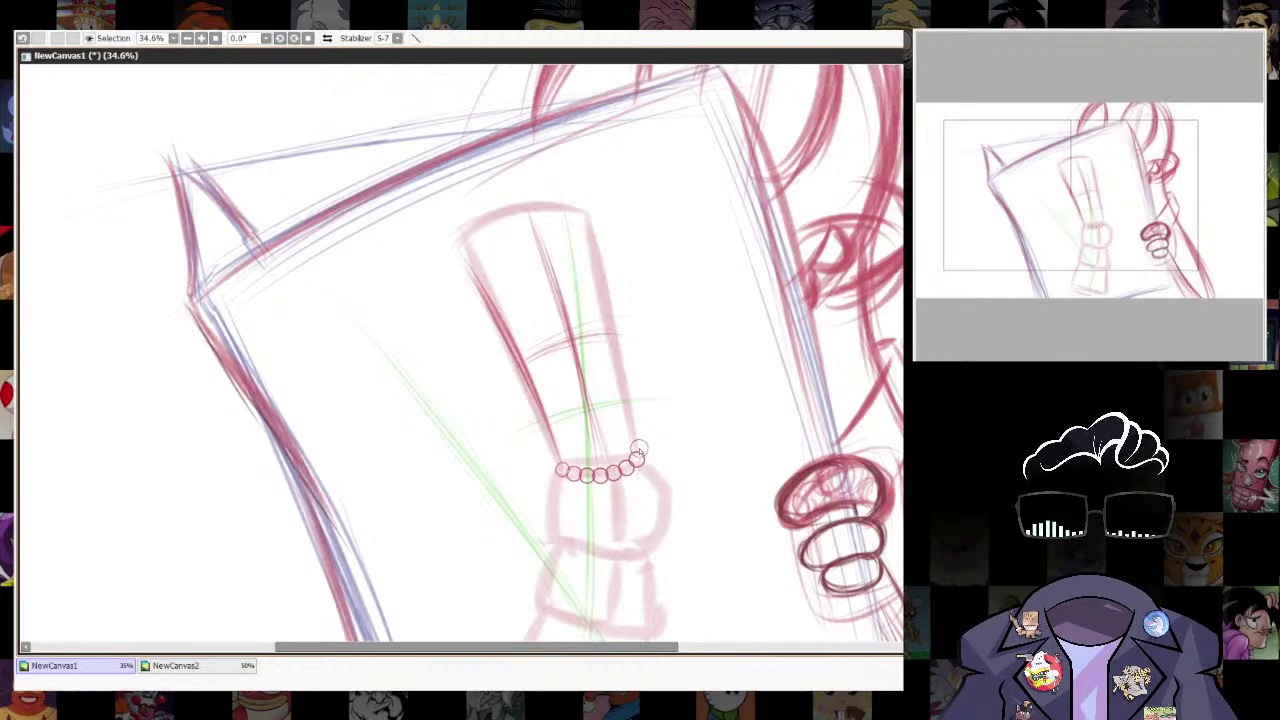
key("ctrl+z")
left_click_drag(557, 468, 640, 450)
key("ctrl+z")
Draw a curved row of small overlapping circles across the base of the head segment.
left_click_drag(557, 468, 640, 448)
key("ctrl+z")
scroll(650, 445, "up", 5)
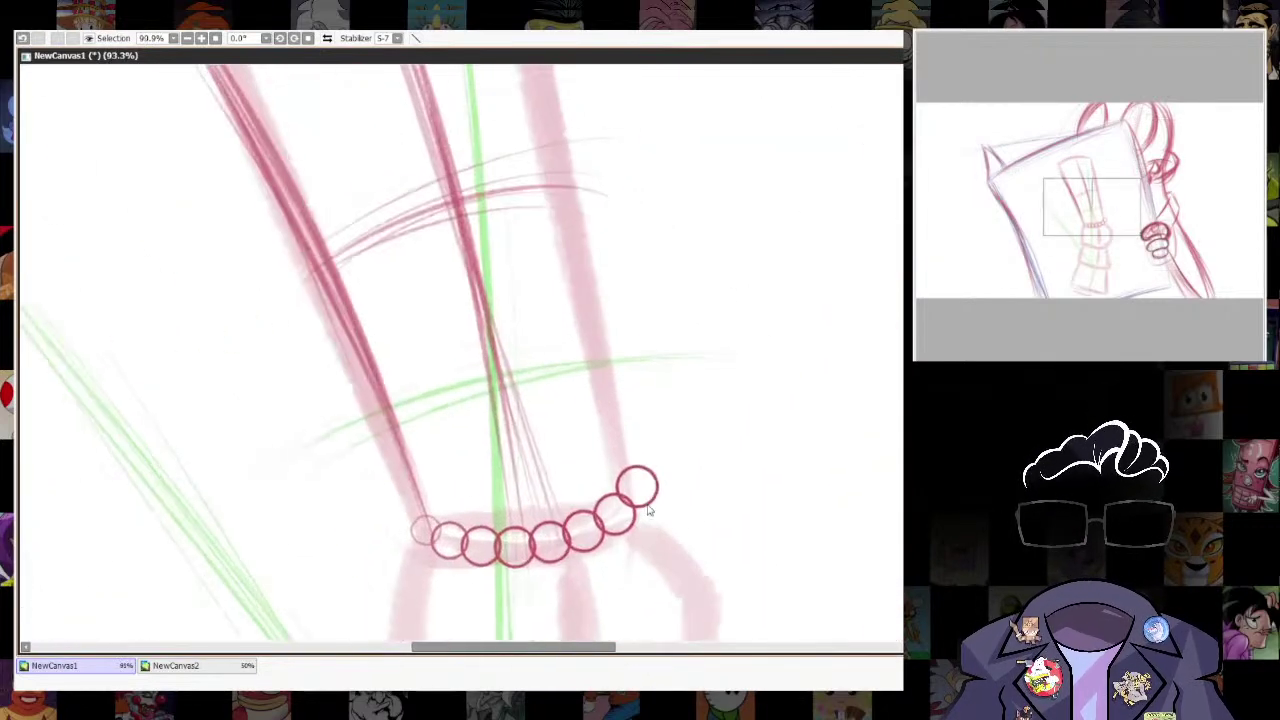
Transform the row of circles, rotating and stretching it to span the width of the head segment's base.
key("ctrl+t")
key("Escape")
mouse_move(684, 337)
left_mouse_down()
mouse_move(402, 421)
mouse_move(711, 300)
mouse_move(699, 363)
left_mouse_up()
key("ctrl+t")
left_click_drag(640, 420, 629, 434)
left_click_drag(680, 382, 686, 370)
left_click_drag(657, 540, 667, 534)
left_click_drag(686, 370, 689, 374)
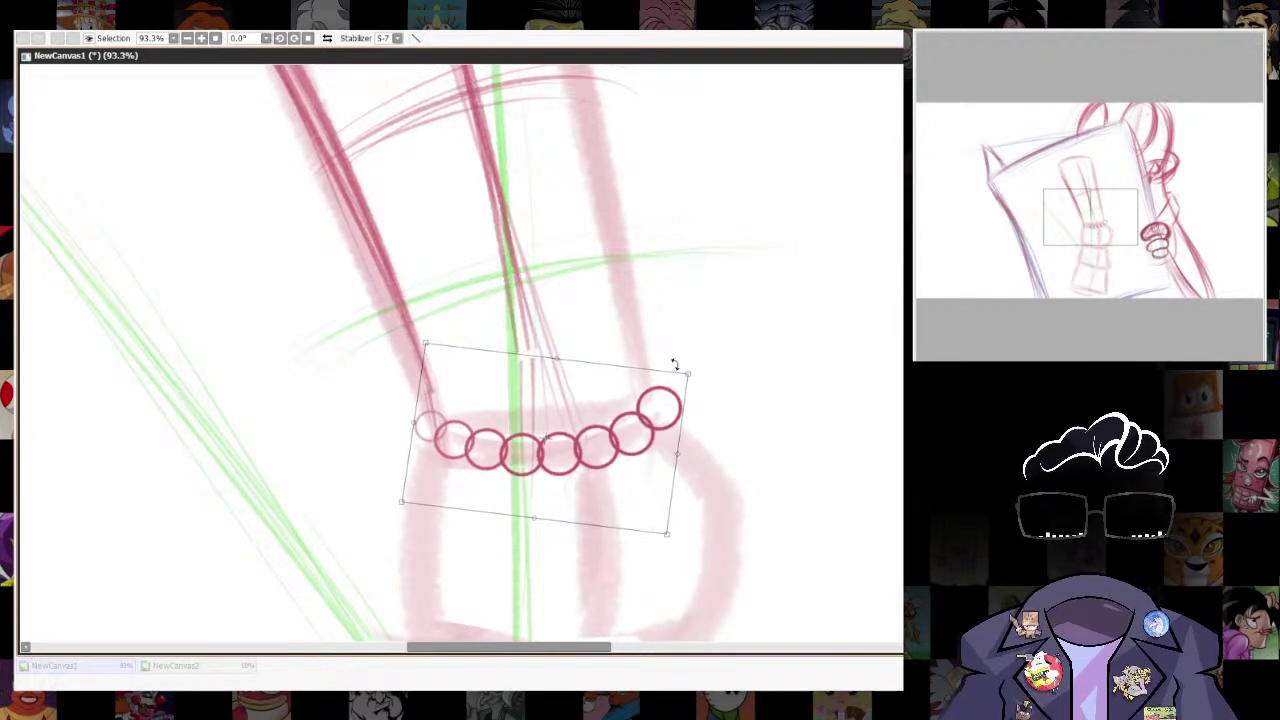
key("Return")
scroll(745, 395, "down", 9)
scroll(752, 427, "up", 6)
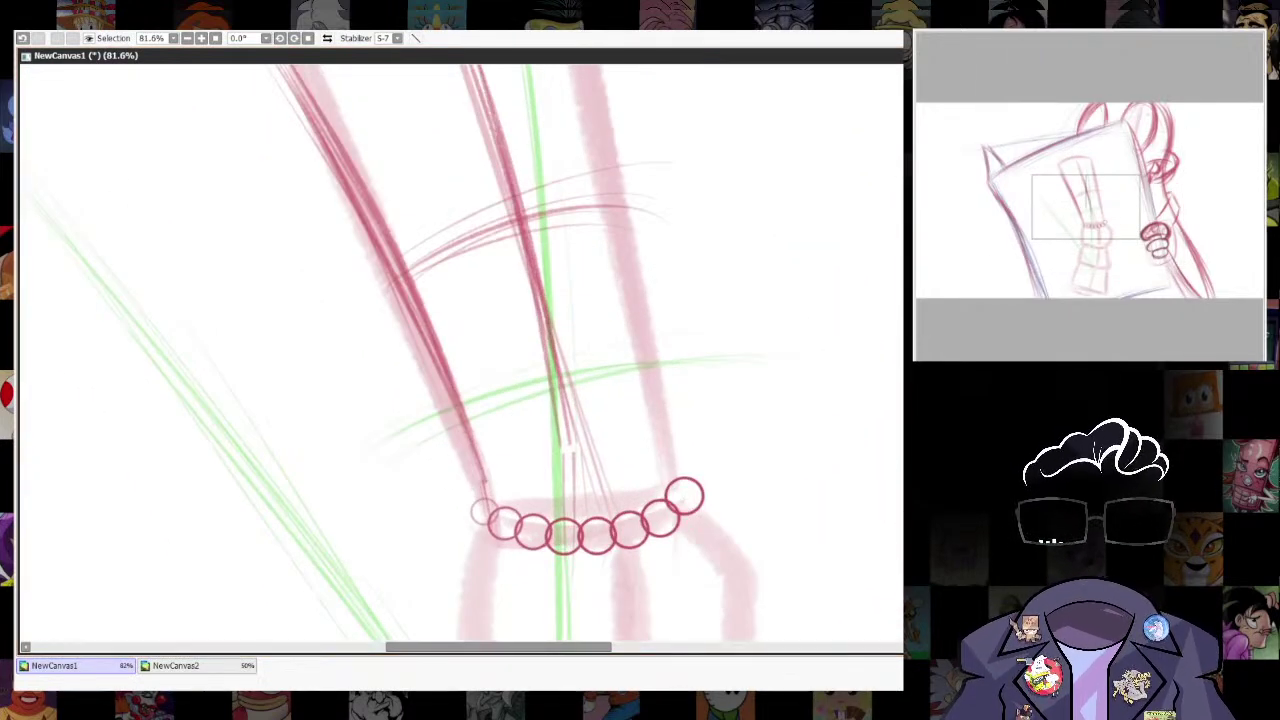
Add a small arc above each end of the circle row and save the canvas.
key("[")
left_click_drag(675, 463, 693, 480)
key("ctrl+z")
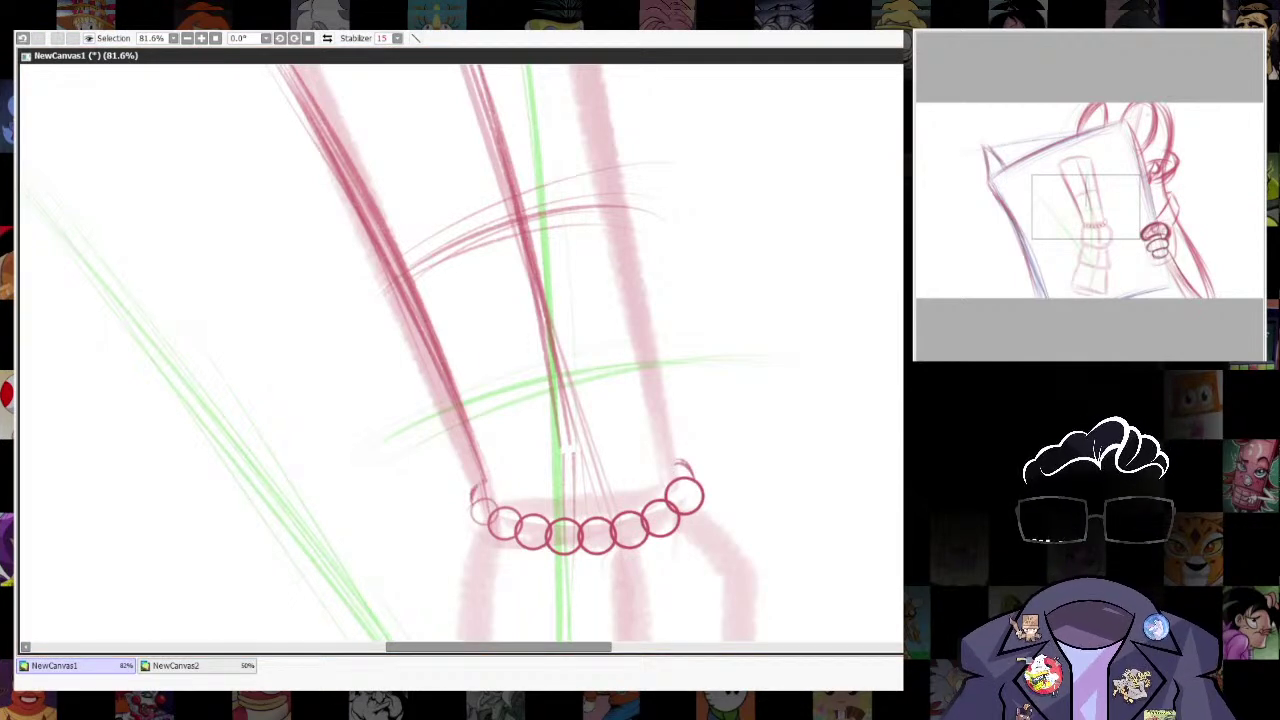
scroll(745, 390, "down", 2)
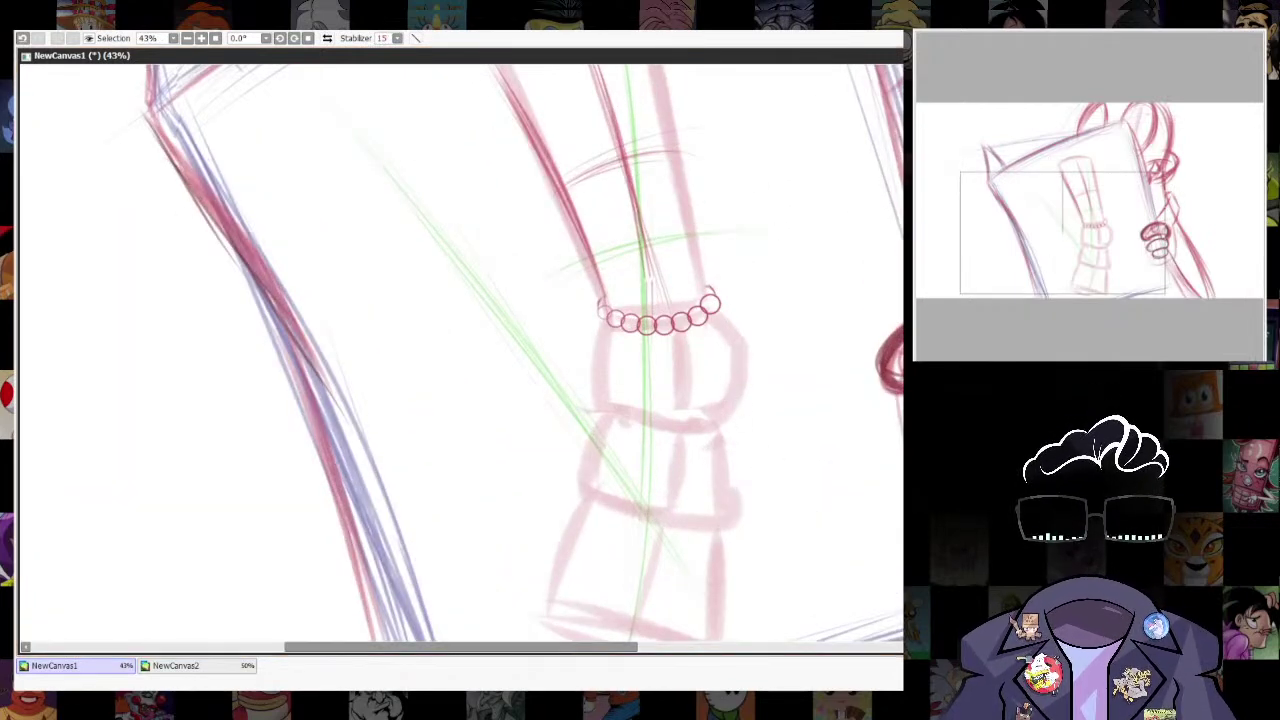
key("alt+Tab")
key("alt+Tab")
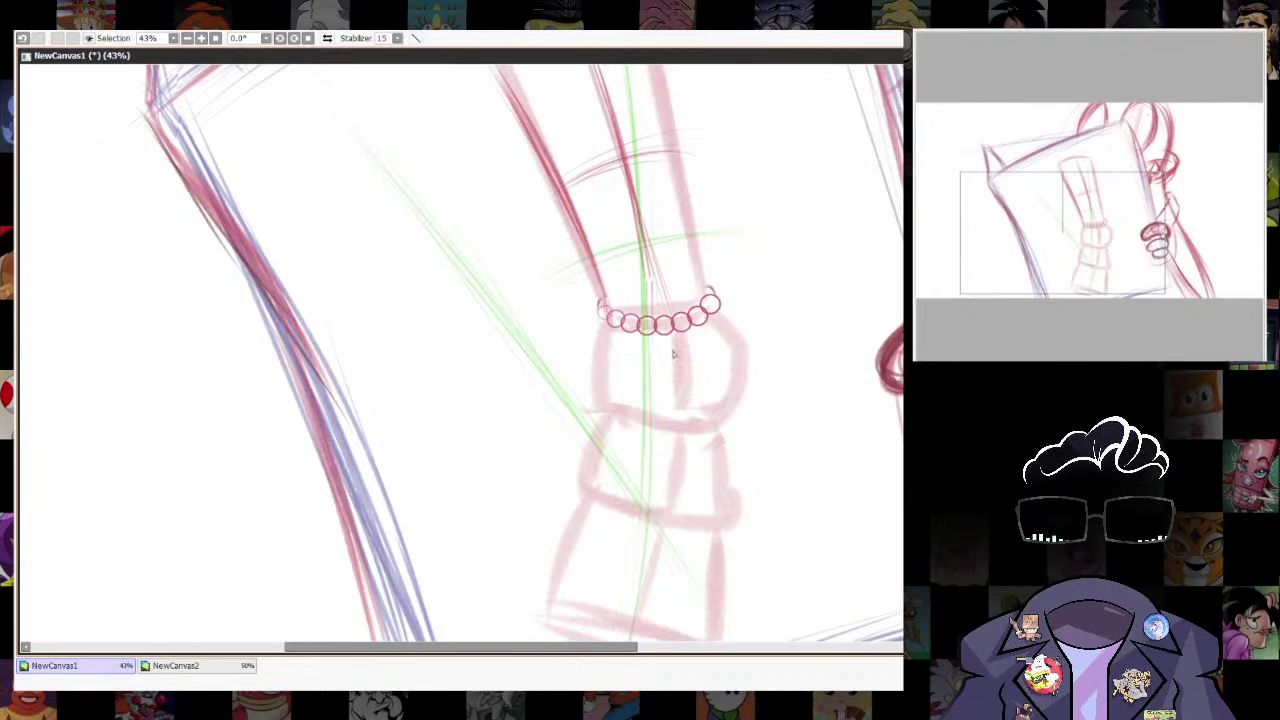
Draw a curved vertical centre line and a horizontal contour line across the rounded segment below the circle row.
left_click_drag(686, 336, 697, 432)
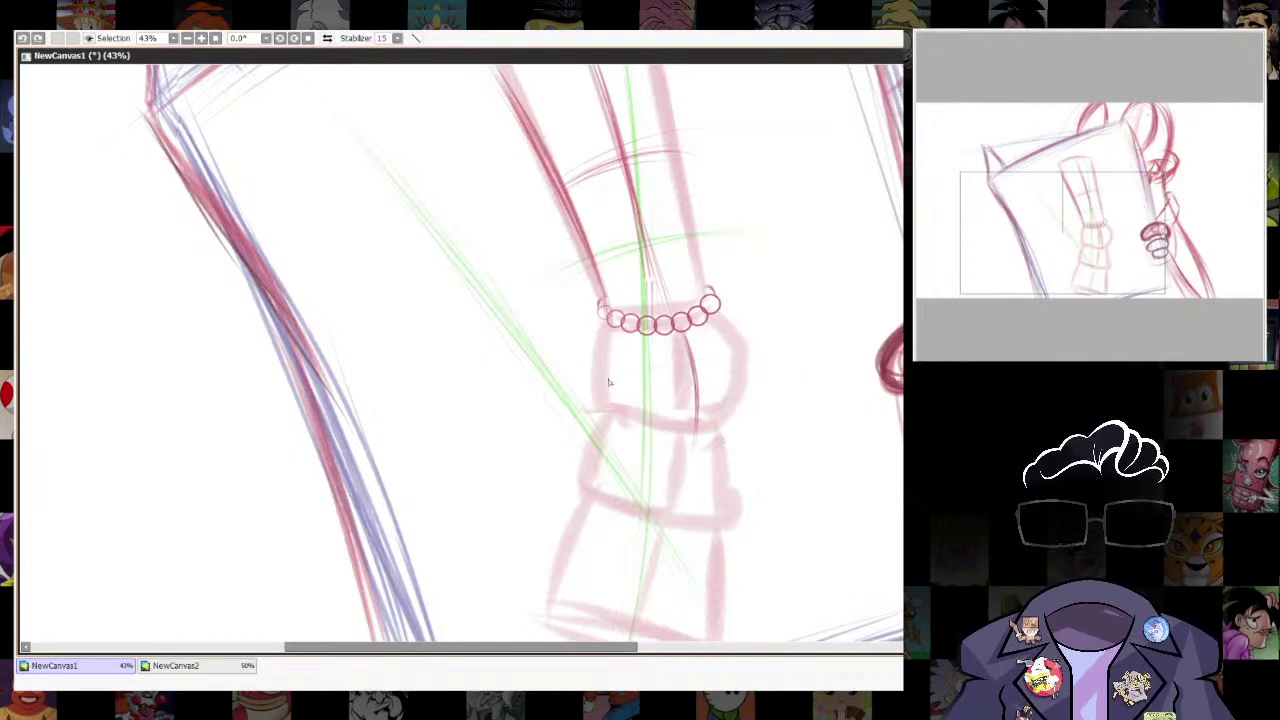
key("alt+Tab")
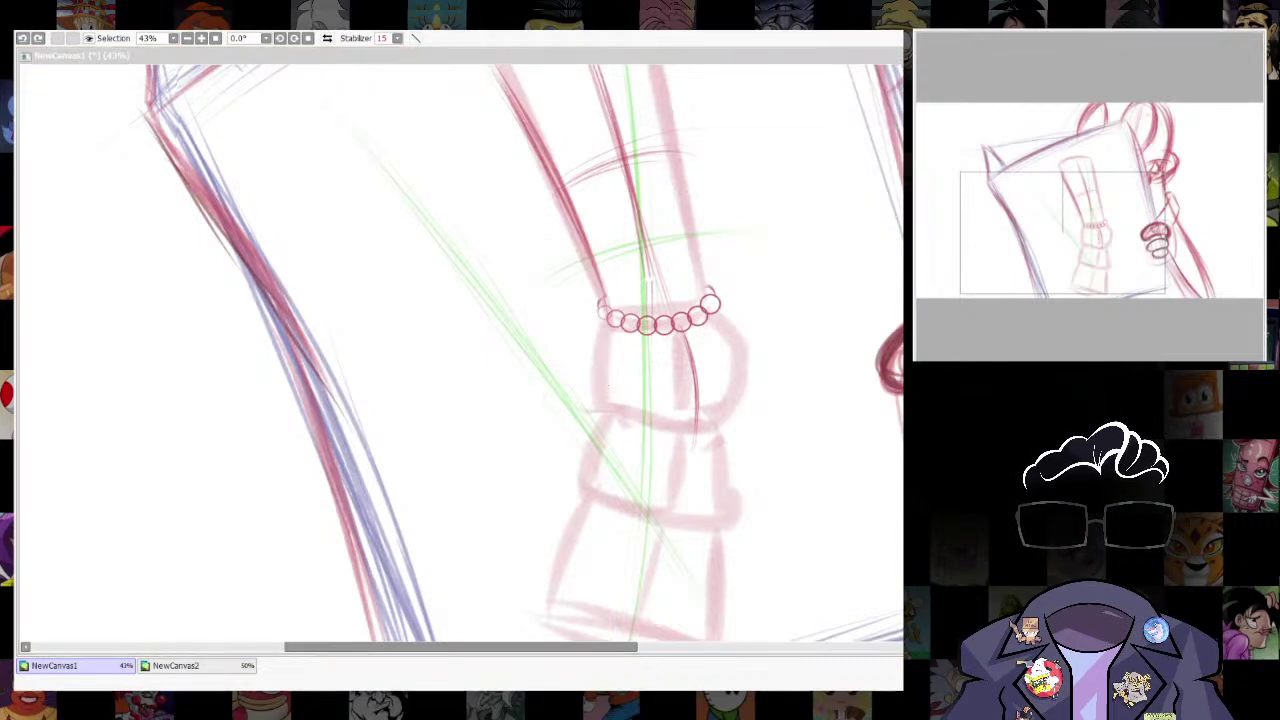
left_click(608, 385)
mouse_move(612, 371)
left_mouse_down()
mouse_move(742, 348)
mouse_move(600, 370)
mouse_move(750, 359)
left_mouse_up()
key("ctrl+z")
key("ctrl+z")
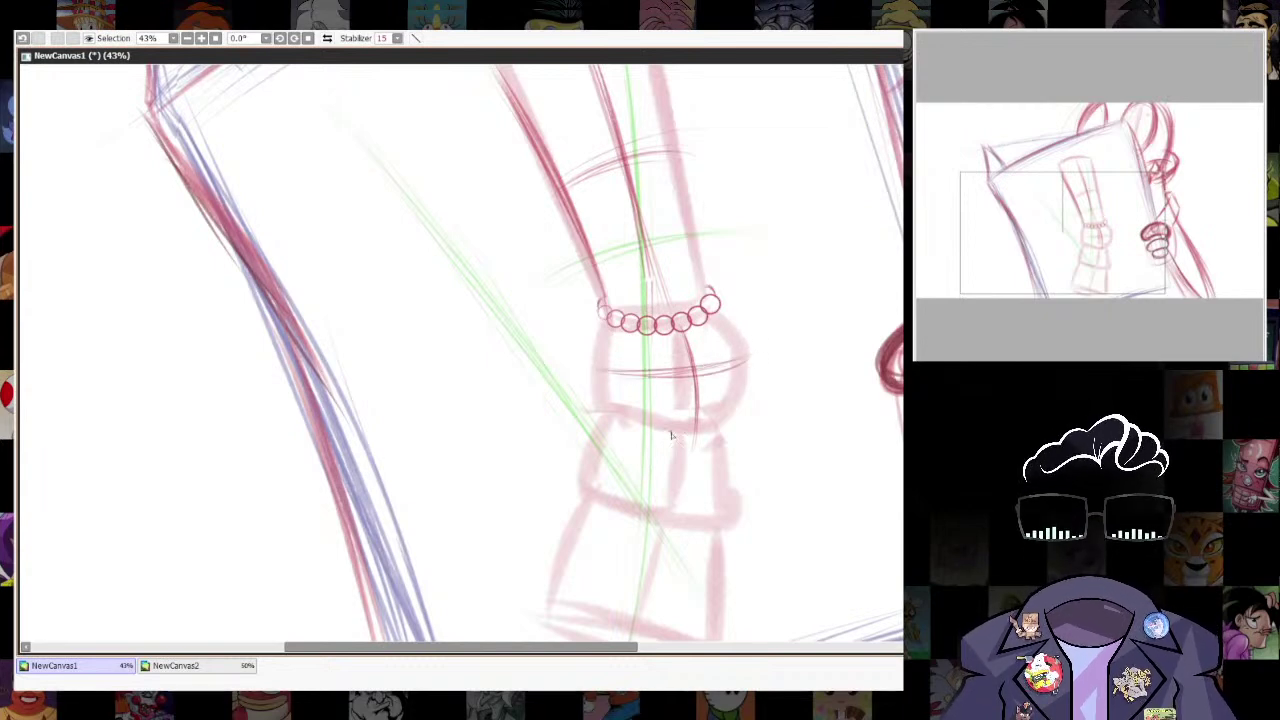
Outline the rounded segment below the circle row with thin strokes along its left side, base and bulging right side.
left_click_drag(594, 372, 606, 326)
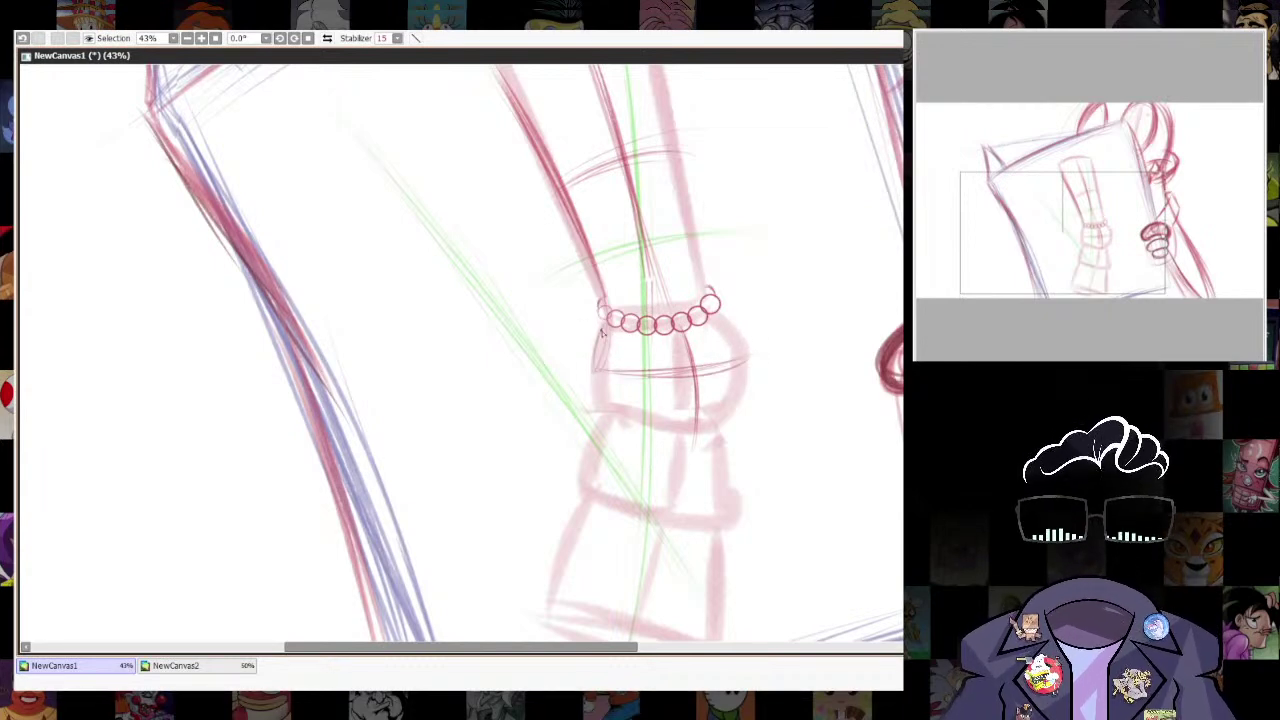
mouse_move(598, 383)
left_mouse_down()
mouse_move(619, 429)
mouse_move(623, 416)
mouse_move(685, 405)
mouse_move(728, 421)
left_mouse_up()
mouse_move(623, 421)
left_mouse_down()
mouse_move(732, 428)
mouse_move(703, 438)
left_mouse_up()
left_click_drag(619, 421, 674, 434)
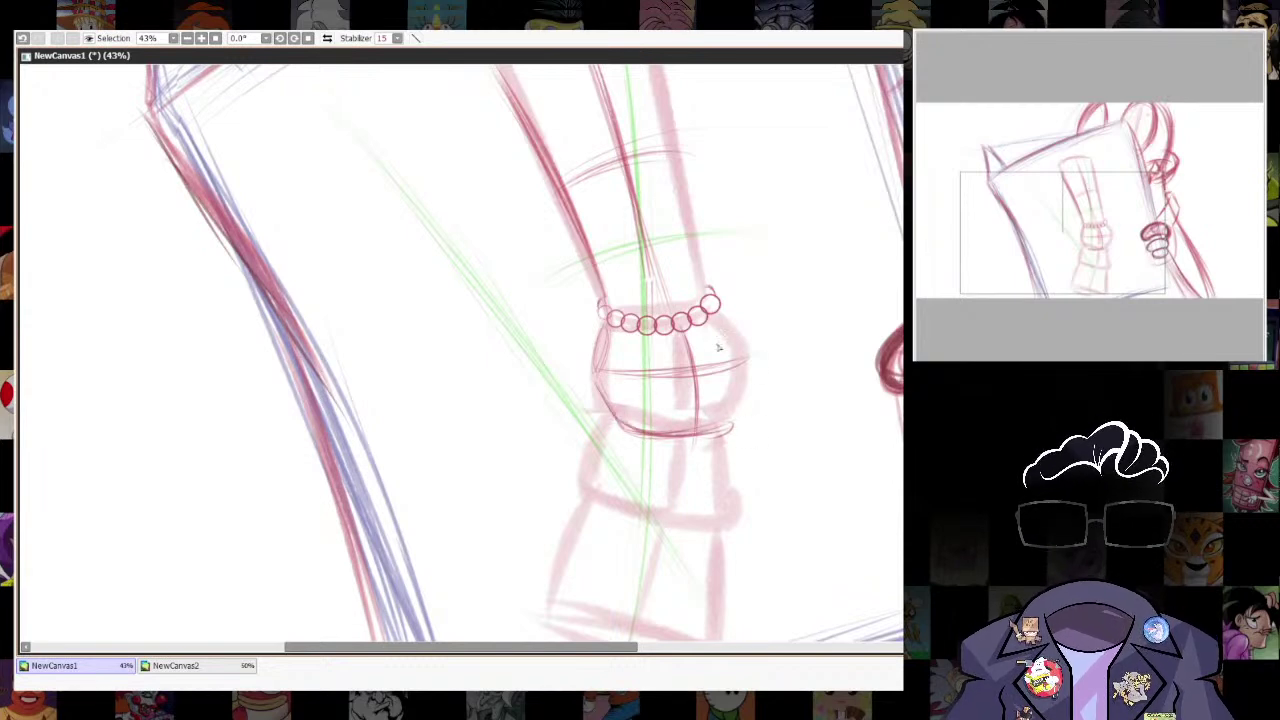
mouse_move(712, 298)
left_mouse_down()
mouse_move(748, 350)
mouse_move(736, 430)
left_mouse_up()
left_click_drag(748, 355, 736, 424)
mouse_move(750, 398)
left_mouse_down()
mouse_move(737, 335)
mouse_move(740, 408)
left_mouse_up()
Sketch two joint circles under the rounded segment, a thin leg guide line down from each, and a small circle at the left ankle.
mouse_move(767, 232)
left_mouse_down()
mouse_move(703, 400)
mouse_move(688, 192)
left_mouse_up()
left_click_drag(629, 452, 674, 283)
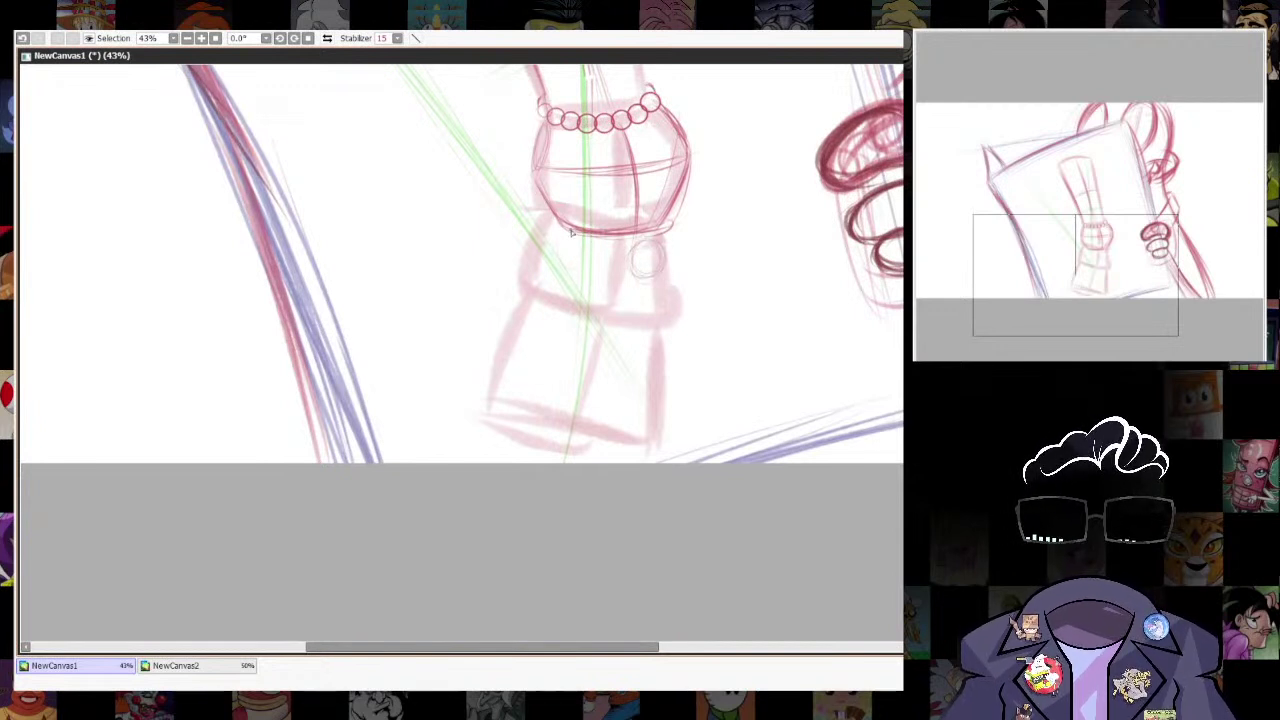
left_click_drag(573, 293, 572, 237)
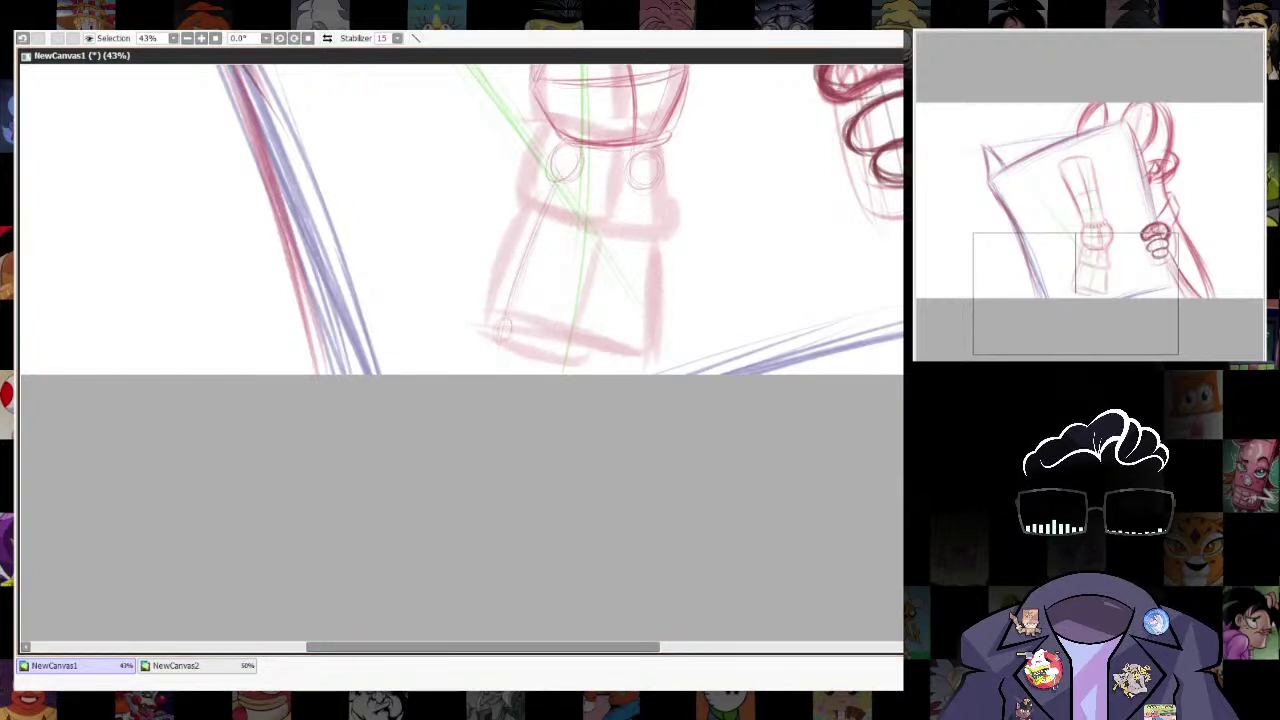
left_click(553, 692)
left_click_drag(636, 178, 626, 314)
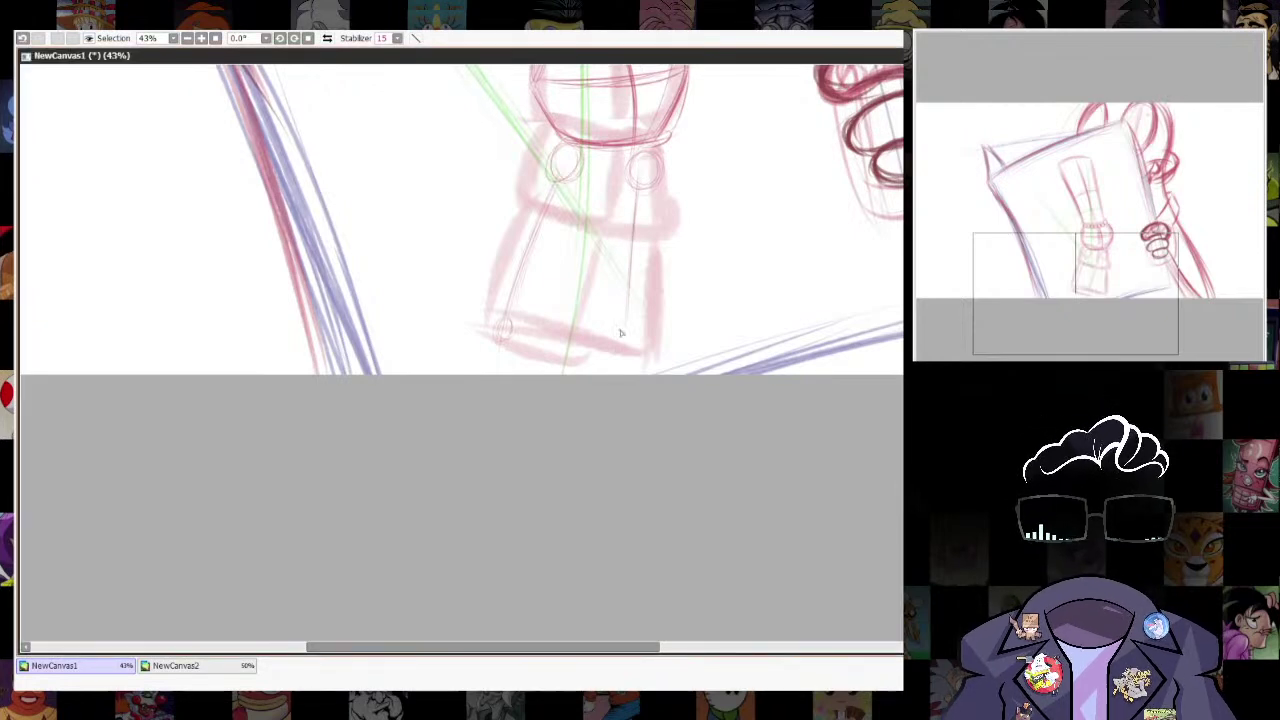
Redraw the head segment's right edge with several long, darker red strokes down to the circle row.
left_click_drag(748, 59, 696, 145)
scroll(620, 240, "down", 4)
mouse_move(540, 165)
left_mouse_down()
mouse_move(554, 280)
mouse_move(590, 304)
left_mouse_up()
scroll(579, 288, "up", 2)
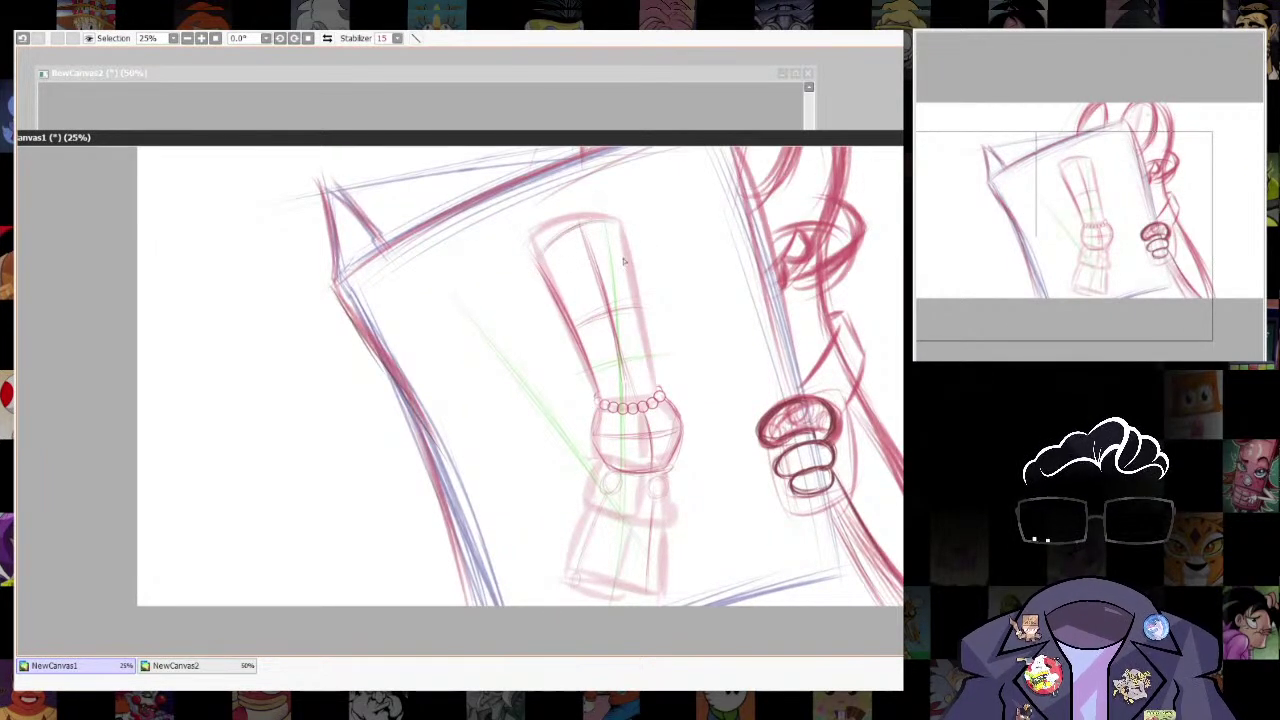
left_click_drag(628, 256, 656, 350)
left_click_drag(625, 230, 658, 388)
left_click_drag(652, 308, 659, 384)
left_click_drag(617, 228, 643, 393)
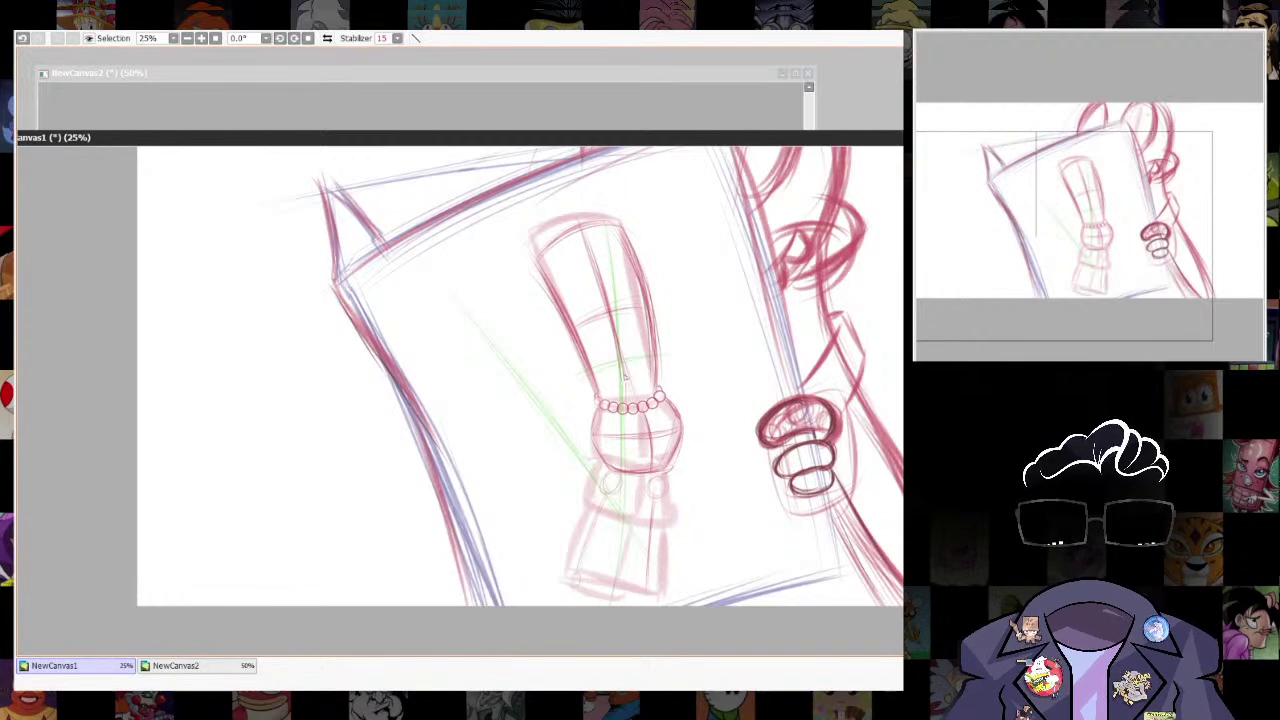
left_click_drag(812, 446, 743, 448)
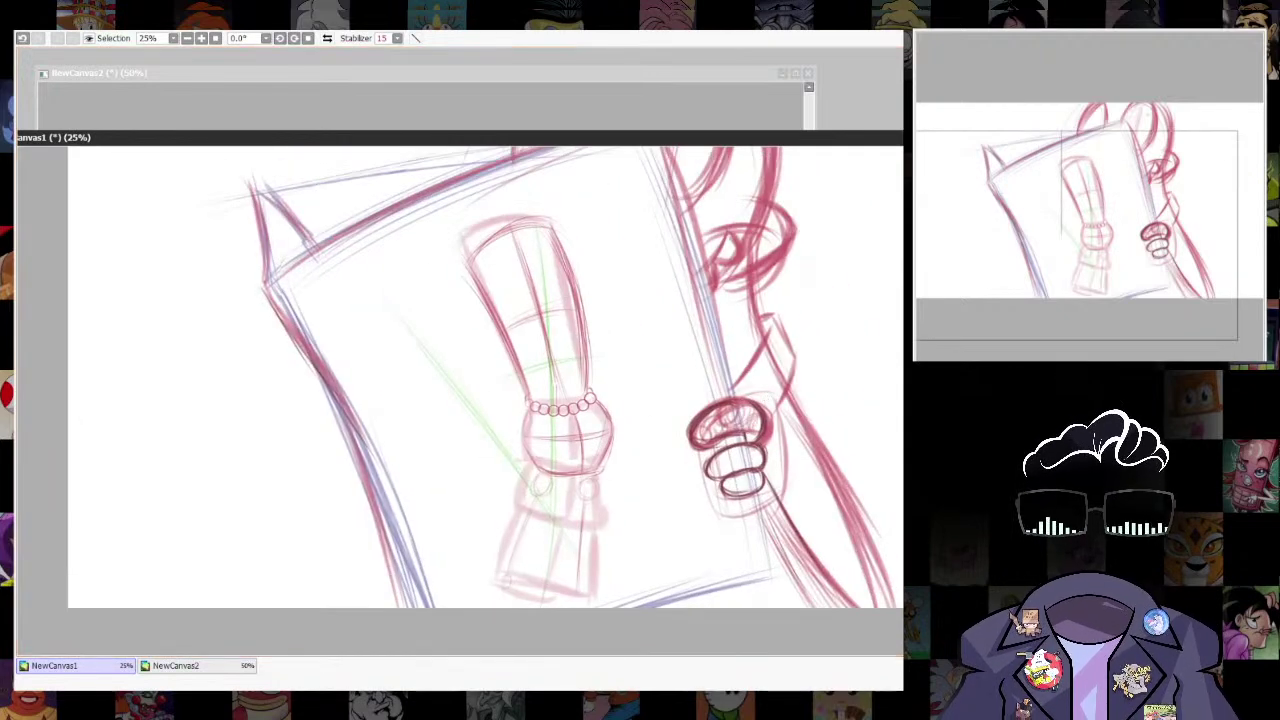
key("alt+Tab")
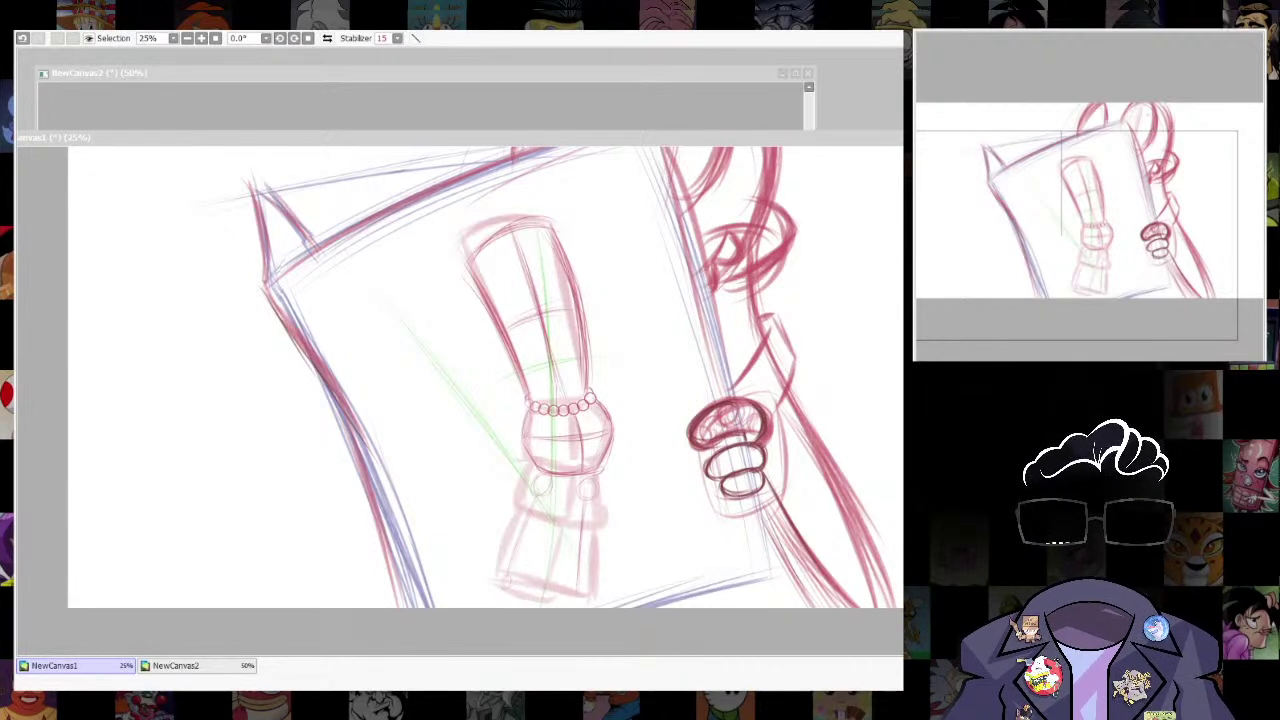
left_click(668, 501)
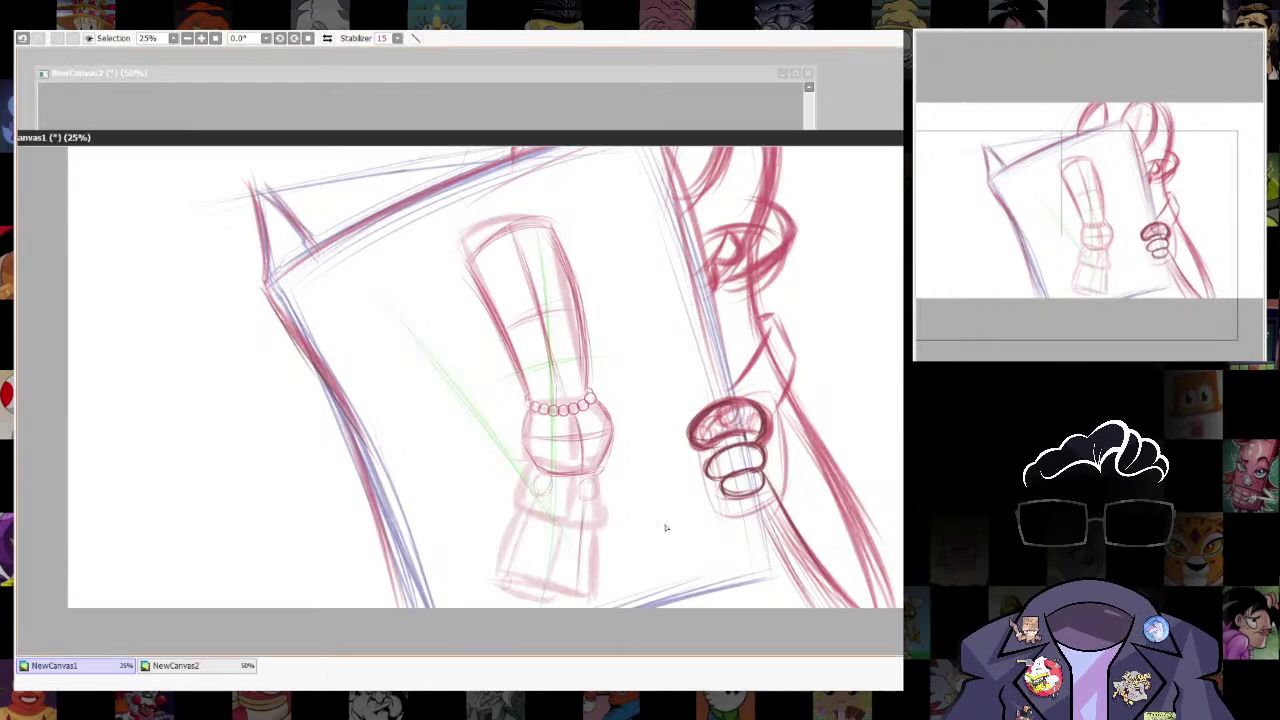
left_click_drag(668, 501, 686, 418)
left_click_drag(651, 478, 651, 451)
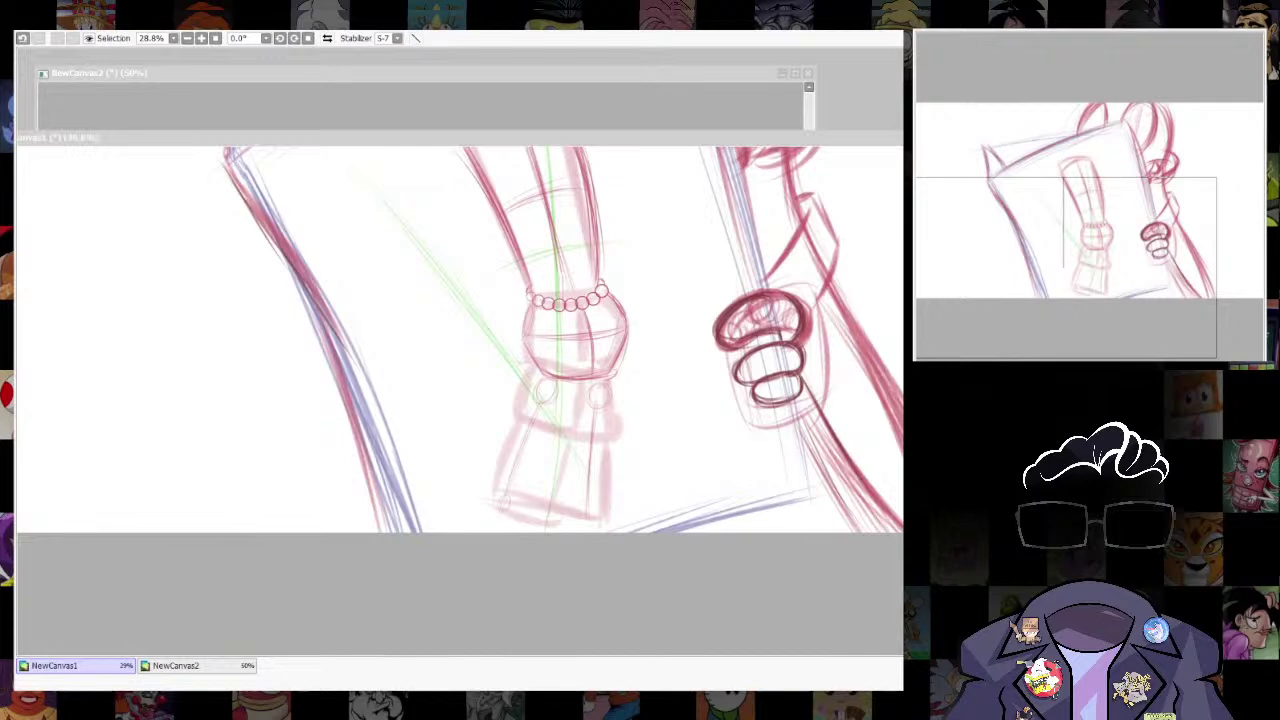
left_click(651, 451)
scroll(677, 429, "up", 4)
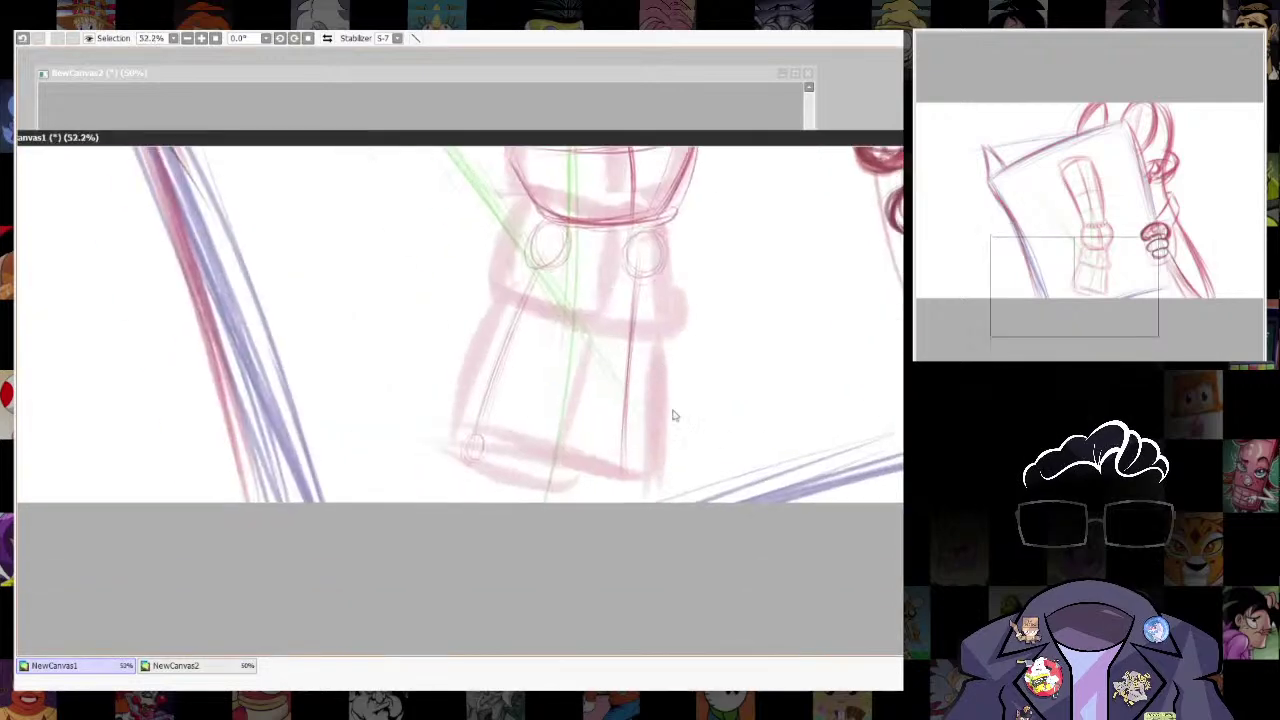
left_click_drag(650, 470, 596, 465)
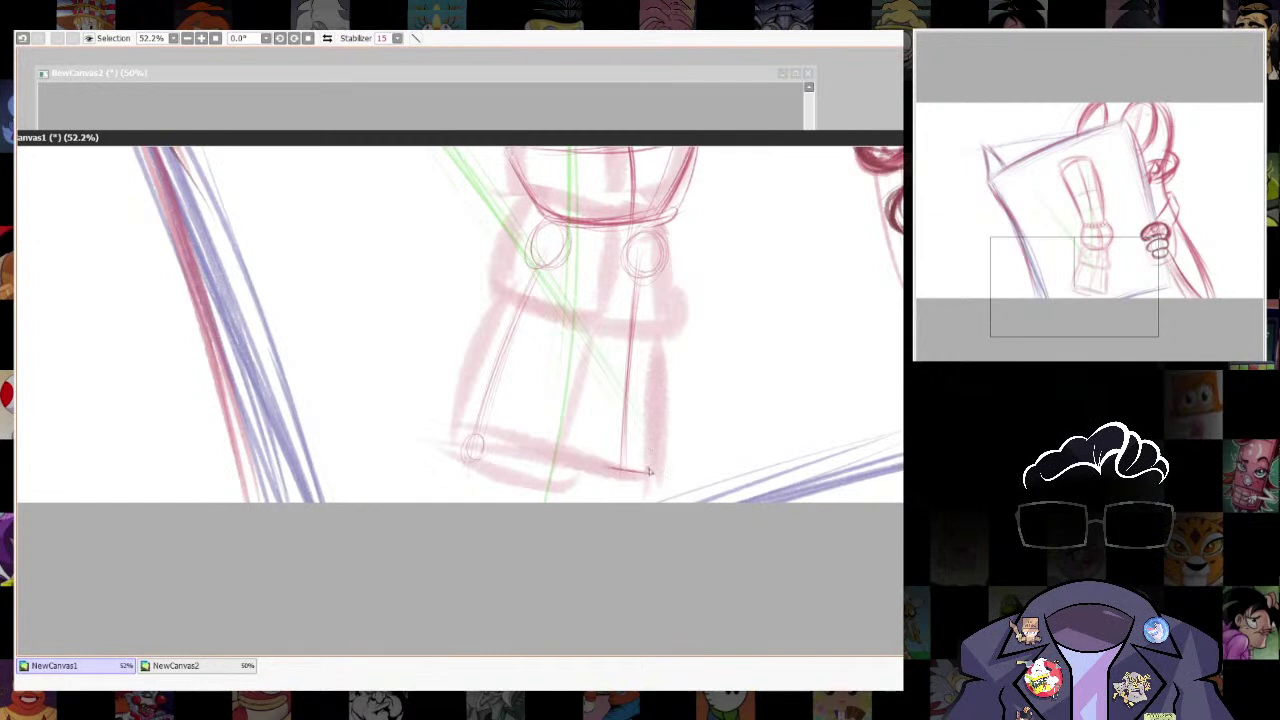
key("ctrl+z")
key("ctrl+z")
Sketch the right foot as a rounded wedge at the leg guide's lower end, with a line across it and a narrow tip below.
left_click_drag(640, 424, 628, 462)
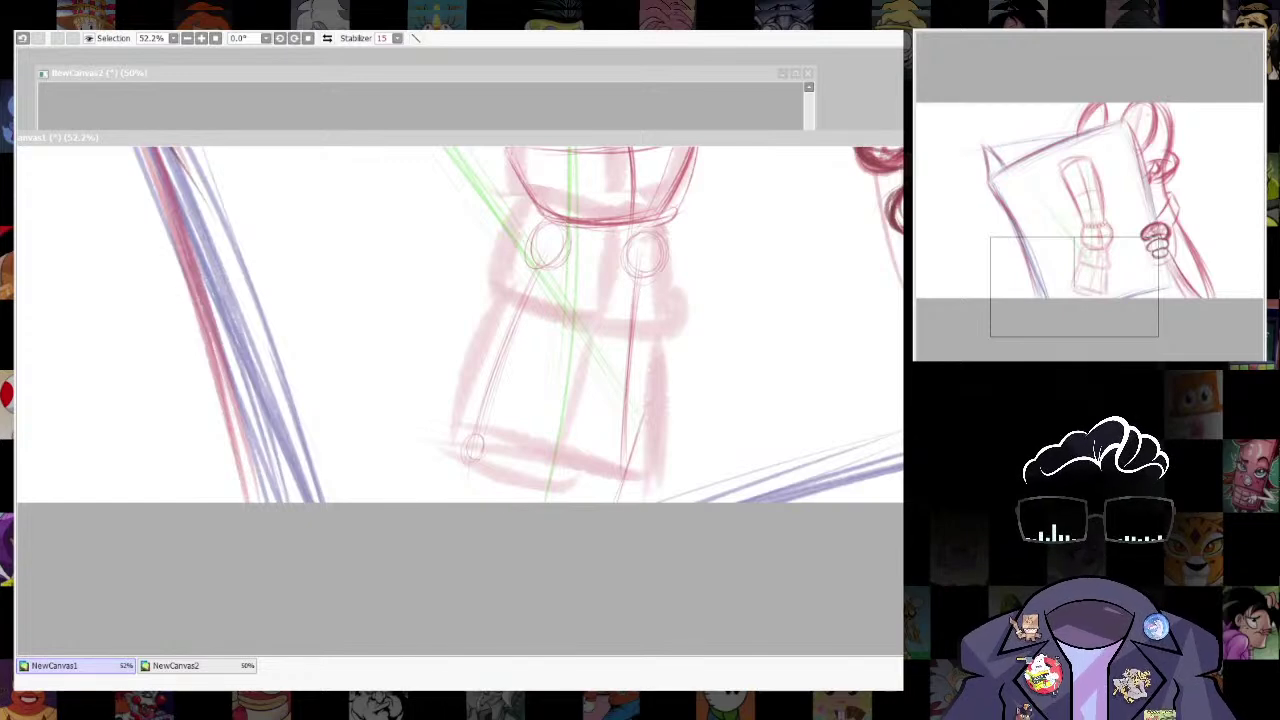
left_click_drag(650, 468, 611, 459)
mouse_move(645, 408)
left_mouse_down()
mouse_move(627, 439)
mouse_move(655, 413)
mouse_move(614, 463)
mouse_move(647, 438)
mouse_move(622, 437)
mouse_move(613, 459)
mouse_move(657, 403)
mouse_move(677, 423)
mouse_move(661, 468)
mouse_move(663, 402)
mouse_move(619, 448)
mouse_move(672, 431)
left_mouse_up()
left_click_drag(614, 462, 673, 466)
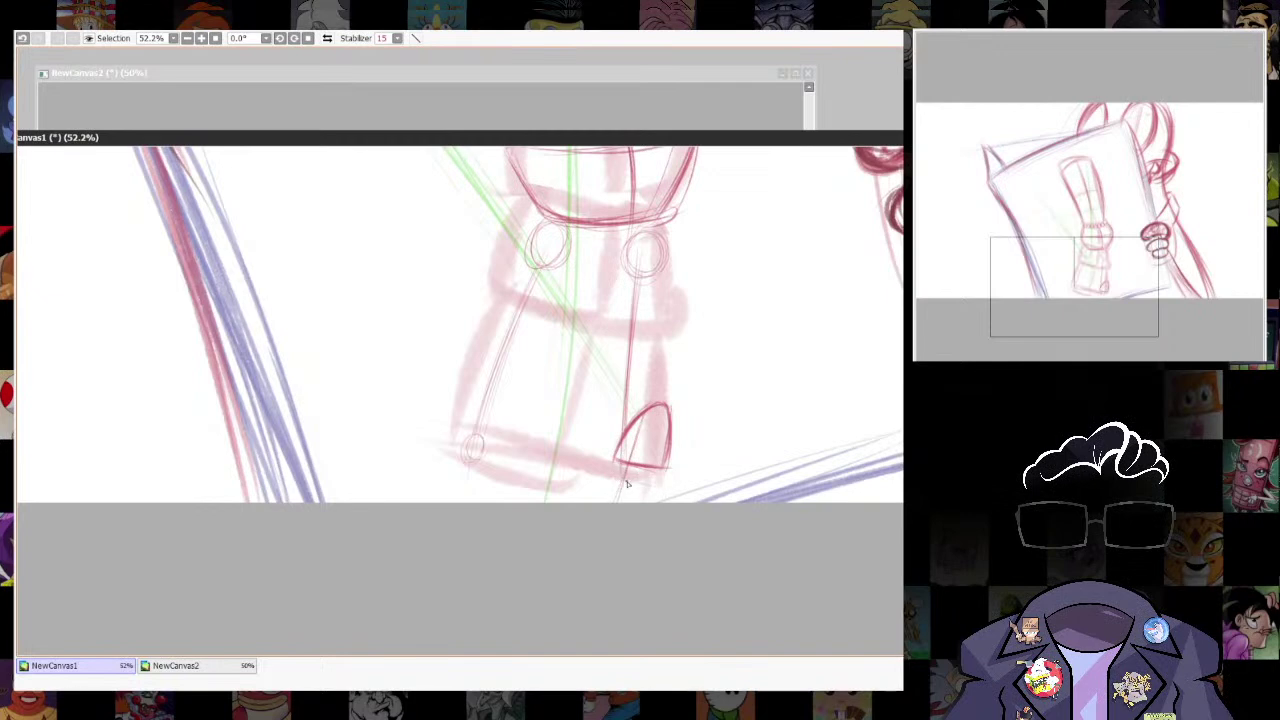
mouse_move(619, 466)
left_mouse_down()
mouse_move(659, 477)
mouse_move(656, 494)
mouse_move(661, 469)
mouse_move(656, 480)
mouse_move(620, 461)
left_mouse_up()
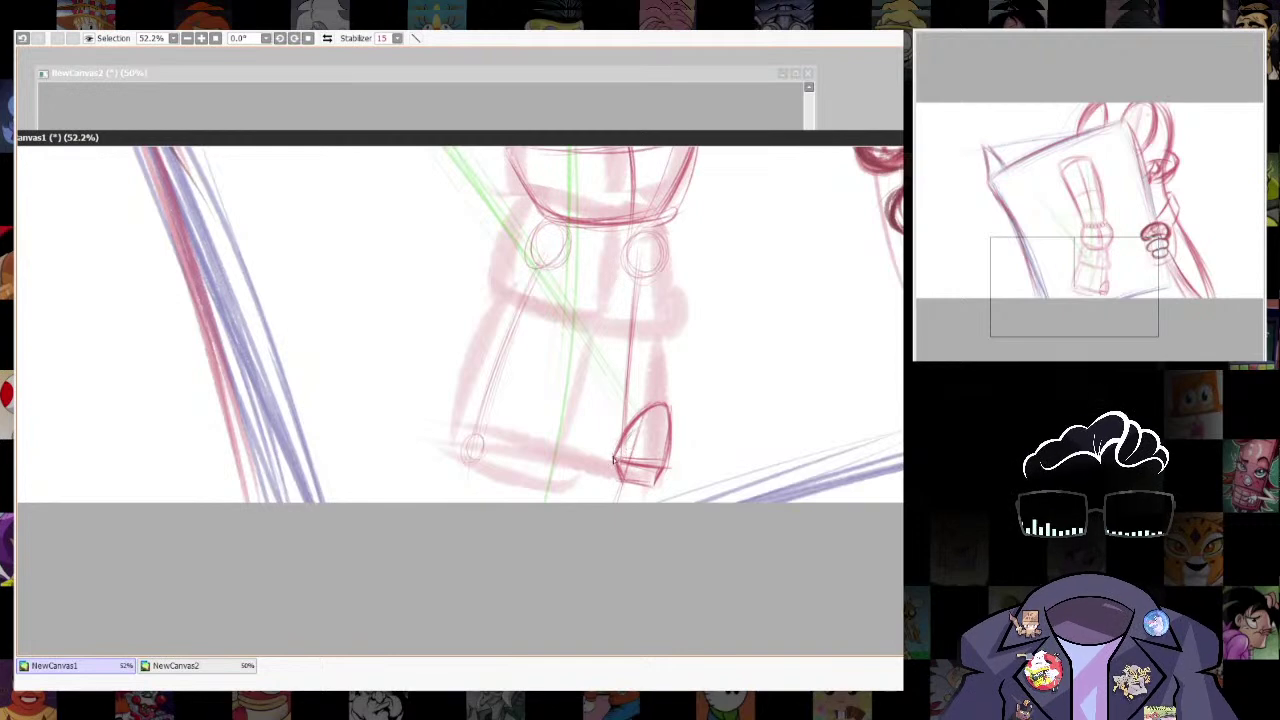
mouse_move(613, 458)
left_mouse_down()
mouse_move(650, 408)
mouse_move(673, 414)
mouse_move(674, 468)
left_mouse_up()
left_click_drag(670, 400, 676, 446)
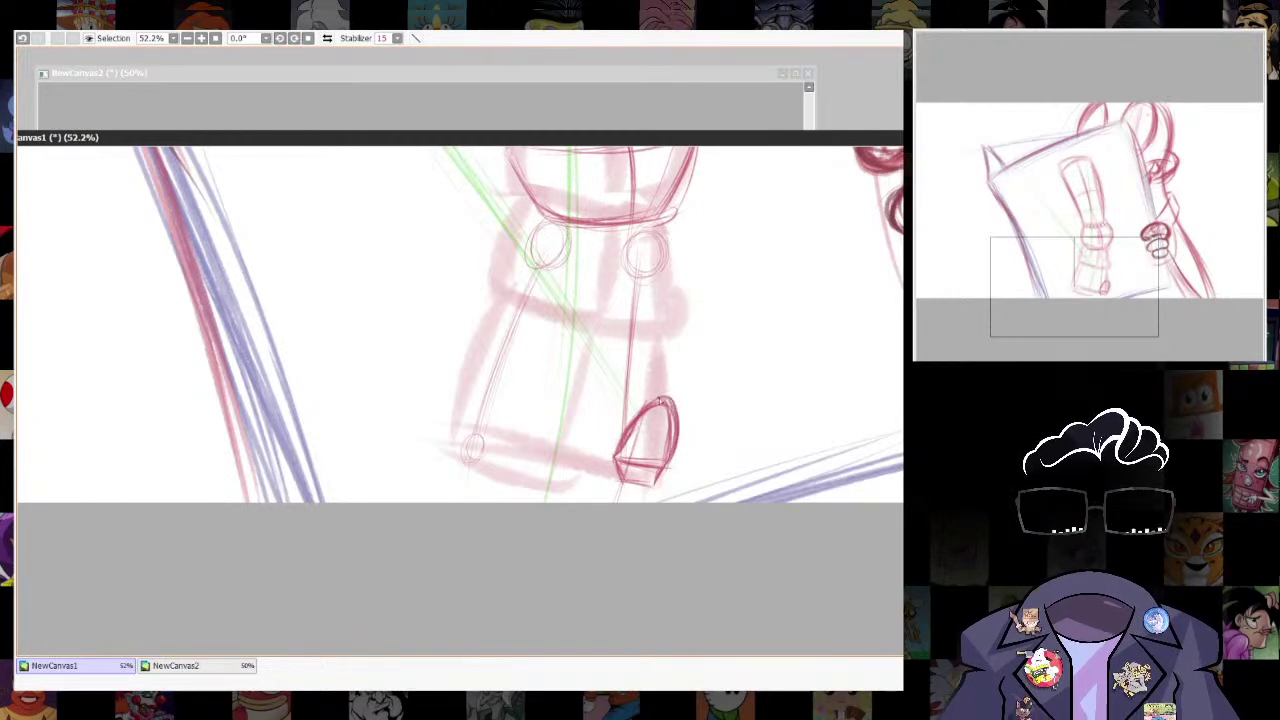
Transform the upper part of the right foot, stretching it taller and wider above the line that crosses it.
mouse_move(645, 398)
left_mouse_down()
mouse_move(680, 426)
mouse_move(686, 461)
mouse_move(600, 390)
mouse_move(650, 468)
left_mouse_up()
key("n")
key("ctrl+z")
key("ctrl+z")
mouse_move(660, 385)
left_mouse_down()
mouse_move(647, 393)
mouse_move(691, 380)
left_mouse_up()
key("ctrl+t")
left_click_drag(661, 441, 666, 437)
left_click_drag(696, 480, 687, 478)
left_click_drag(607, 476, 689, 474)
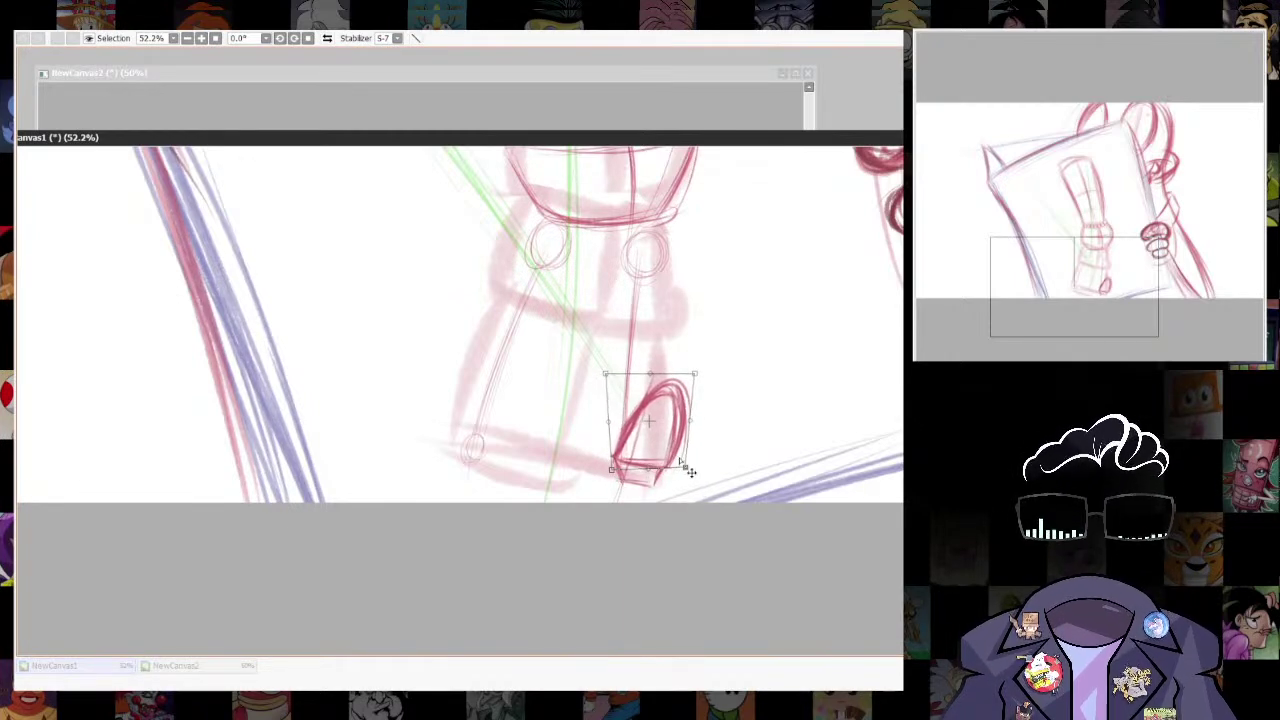
key("Return")
Erase the lower end of the right leg's guide line above the foot and redraw the line crossing the foot.
scroll(671, 491, "down", 2)
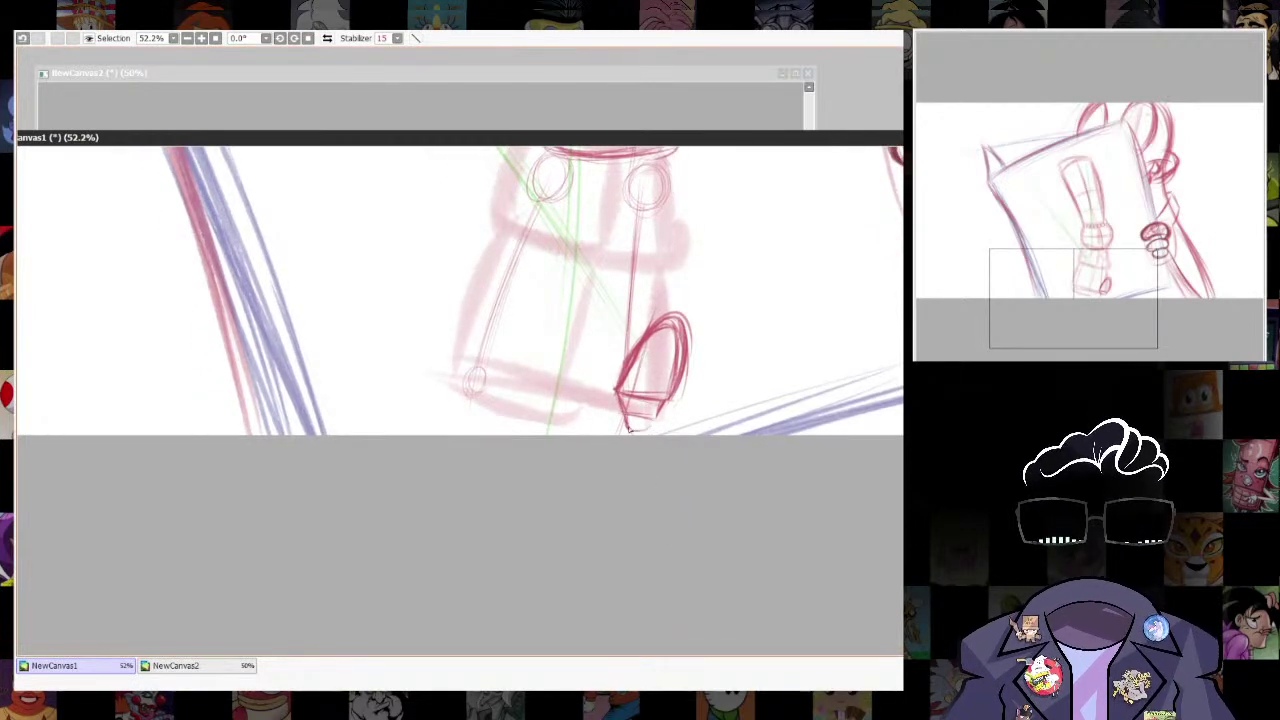
left_click_drag(845, 202, 701, 416)
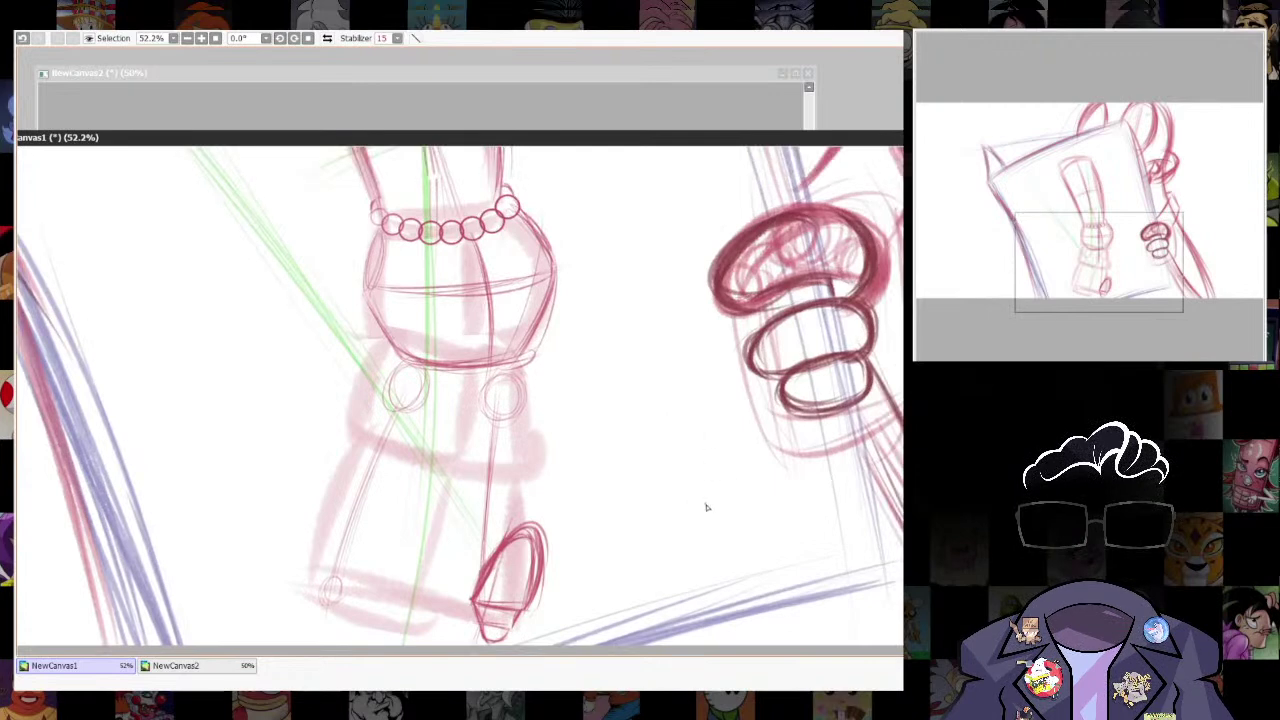
left_click_drag(573, 512, 668, 379)
key("e")
left_click_drag(605, 416, 612, 416)
left_click_drag(568, 460, 588, 412)
key("n")
left_click_drag(569, 471, 613, 475)
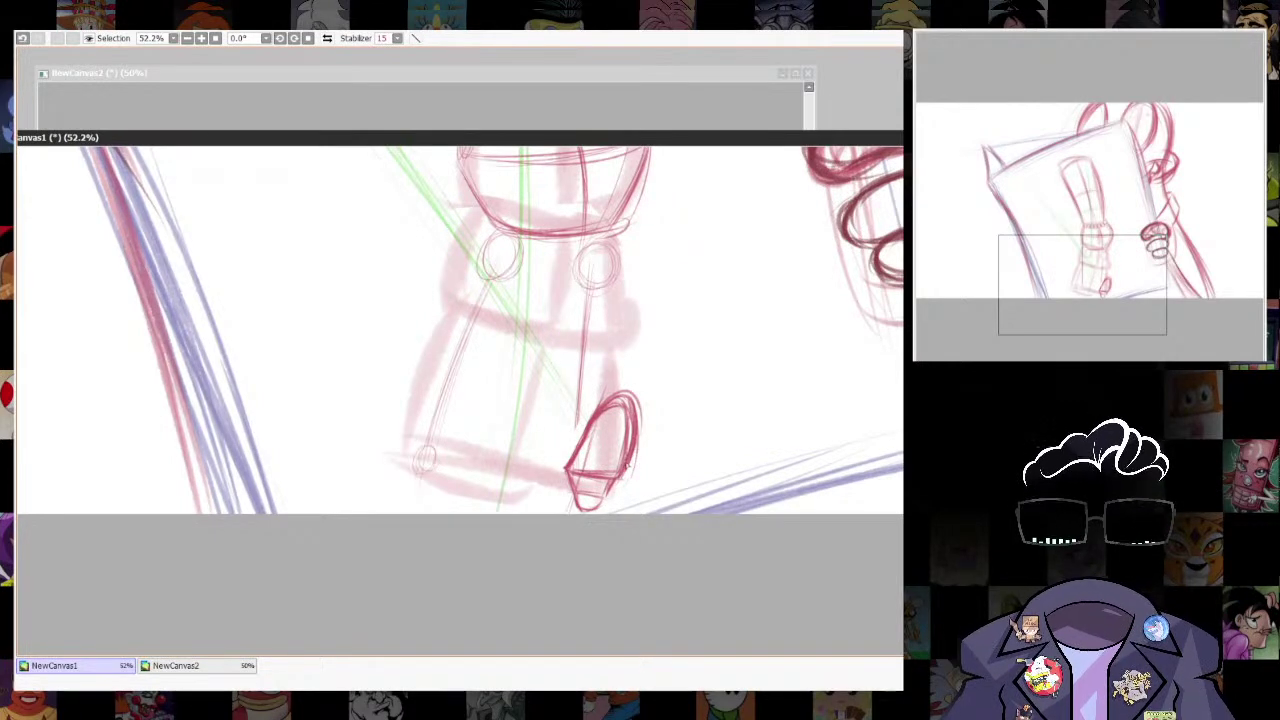
Reshape the narrow tip of the right foot with a transform and clear the selection.
key("l")
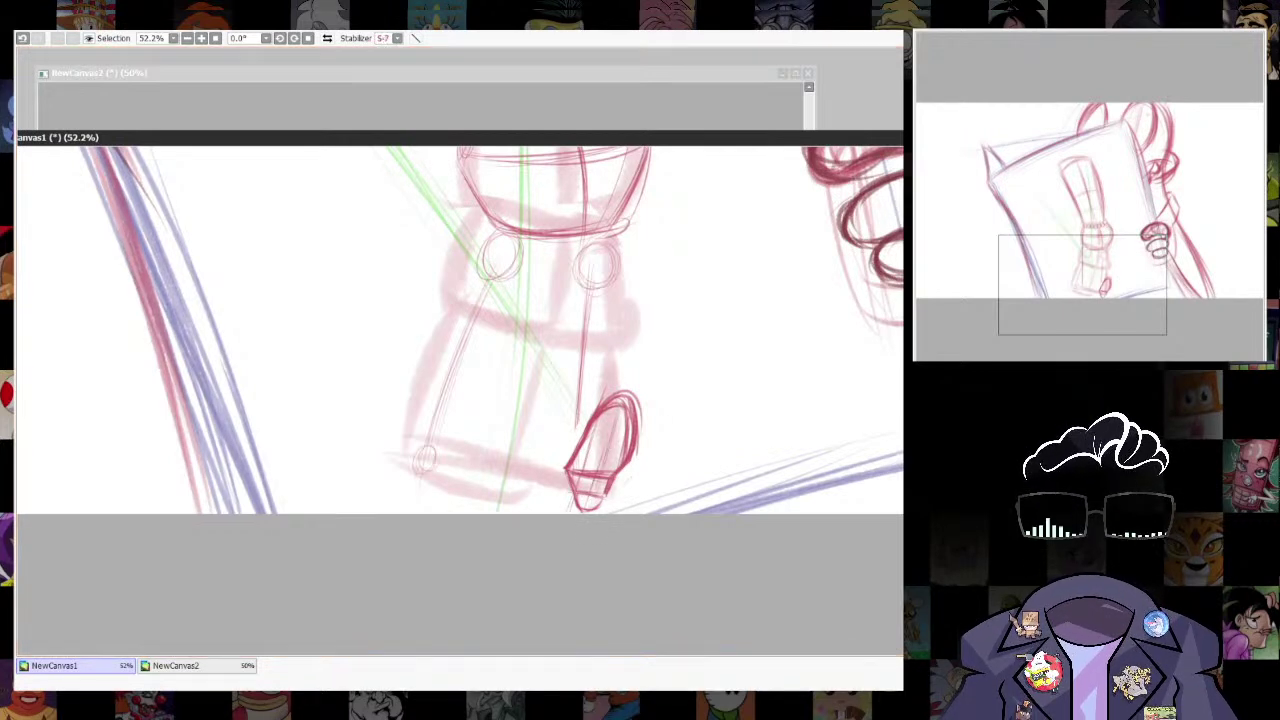
key("e")
mouse_move(616, 503)
left_mouse_down()
mouse_move(607, 488)
mouse_move(606, 506)
left_mouse_up()
key("ctrl+t")
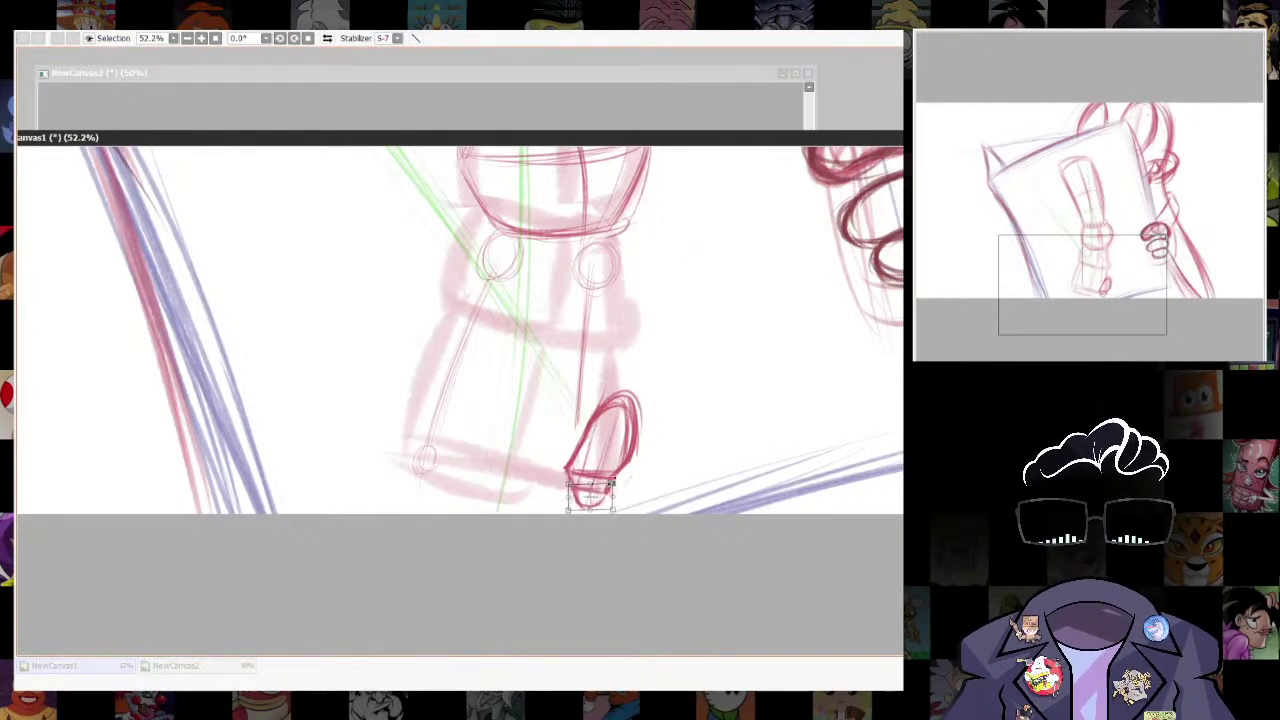
key("Return")
key("ctrl+d")
Draw a line down the right leg with a short arc across the thigh and another at the ankle.
scroll(690, 508, "down", 6)
scroll(704, 507, "up", 4)
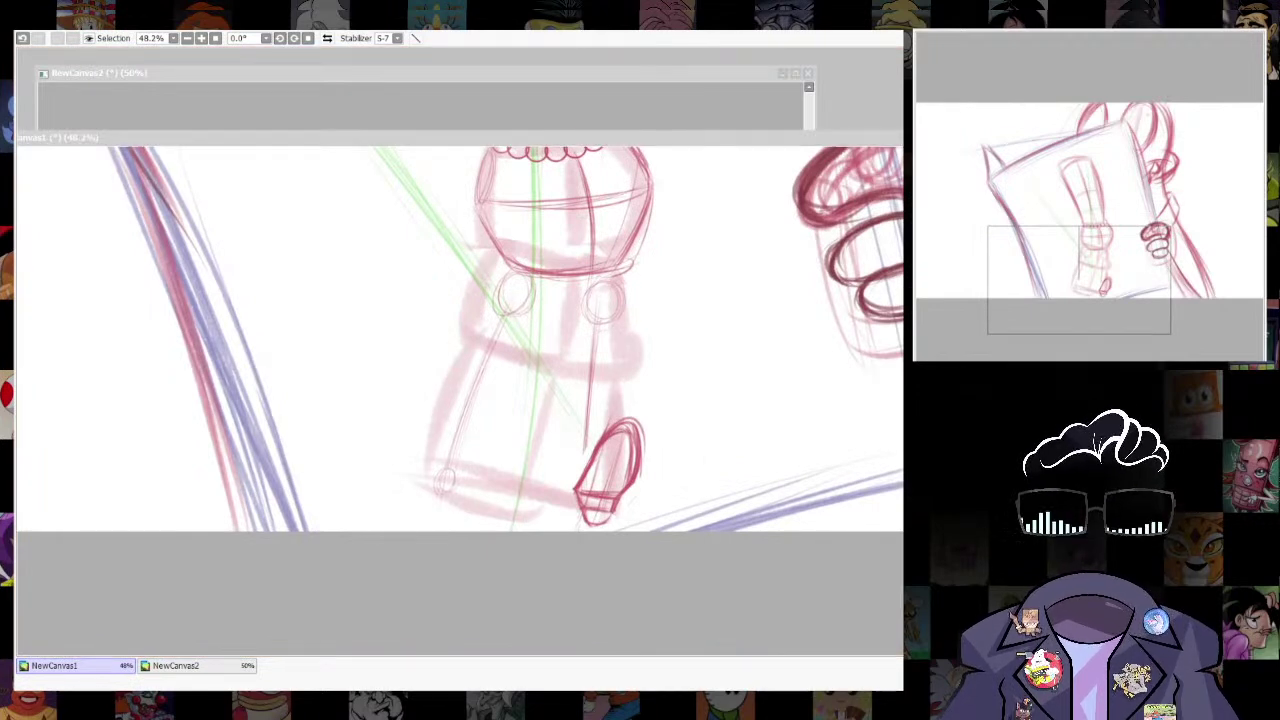
scroll(460, 340, "up", 1)
left_click_drag(607, 276, 599, 404)
mouse_move(605, 278)
left_mouse_down()
mouse_move(578, 492)
mouse_move(591, 412)
mouse_move(582, 428)
mouse_move(582, 458)
mouse_move(628, 334)
left_mouse_up()
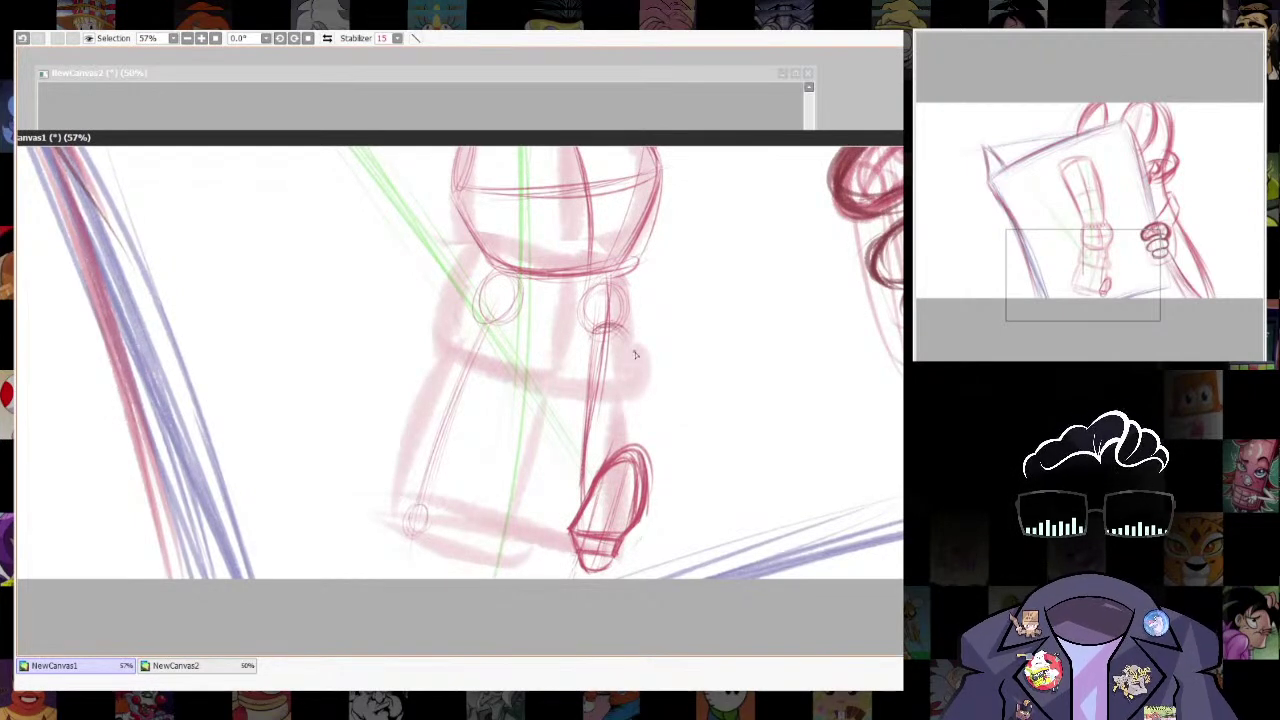
left_click_drag(570, 470, 602, 460)
Draw the right leg's outer edge with repeated long strokes from the rounded segment down to the foot.
left_click_drag(622, 270, 620, 384)
left_click_drag(620, 302, 616, 410)
left_click_drag(621, 274, 612, 422)
left_click_drag(620, 362, 602, 456)
left_click_drag(613, 390, 602, 462)
left_click_drag(621, 355, 606, 448)
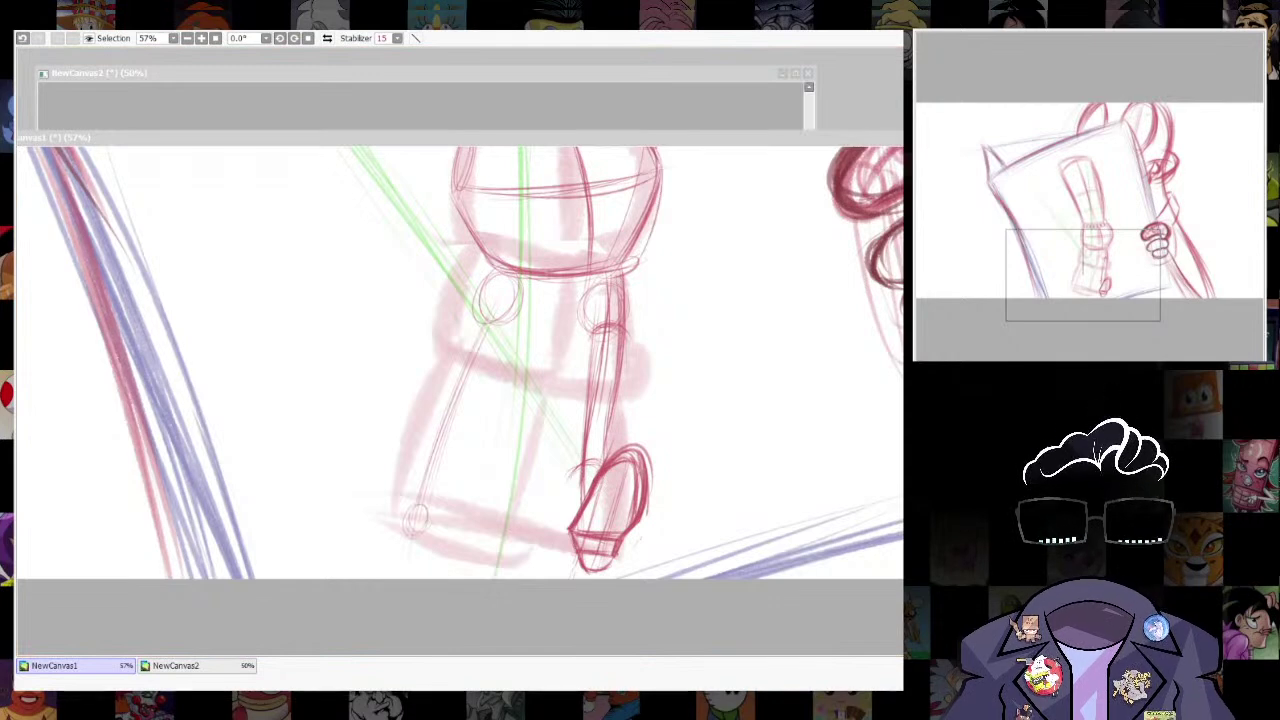
Draw the right leg's inner edge with overlapping strokes, curving it down the ankle to the heel.
left_click(569, 529)
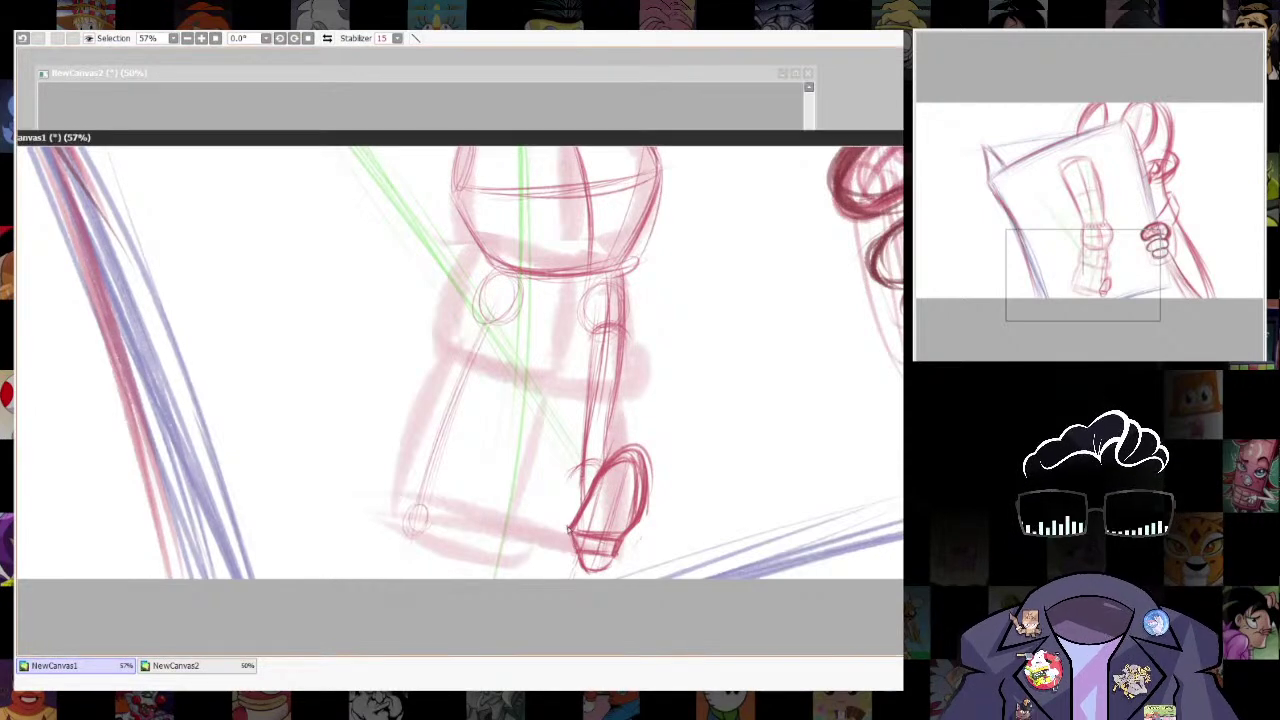
mouse_move(621, 271)
left_mouse_down()
mouse_move(611, 405)
mouse_move(592, 372)
mouse_move(576, 455)
left_mouse_up()
left_click_drag(587, 385, 574, 506)
mouse_move(580, 410)
left_mouse_down()
mouse_move(579, 524)
mouse_move(574, 500)
left_mouse_up()
left_click_drag(574, 440, 564, 528)
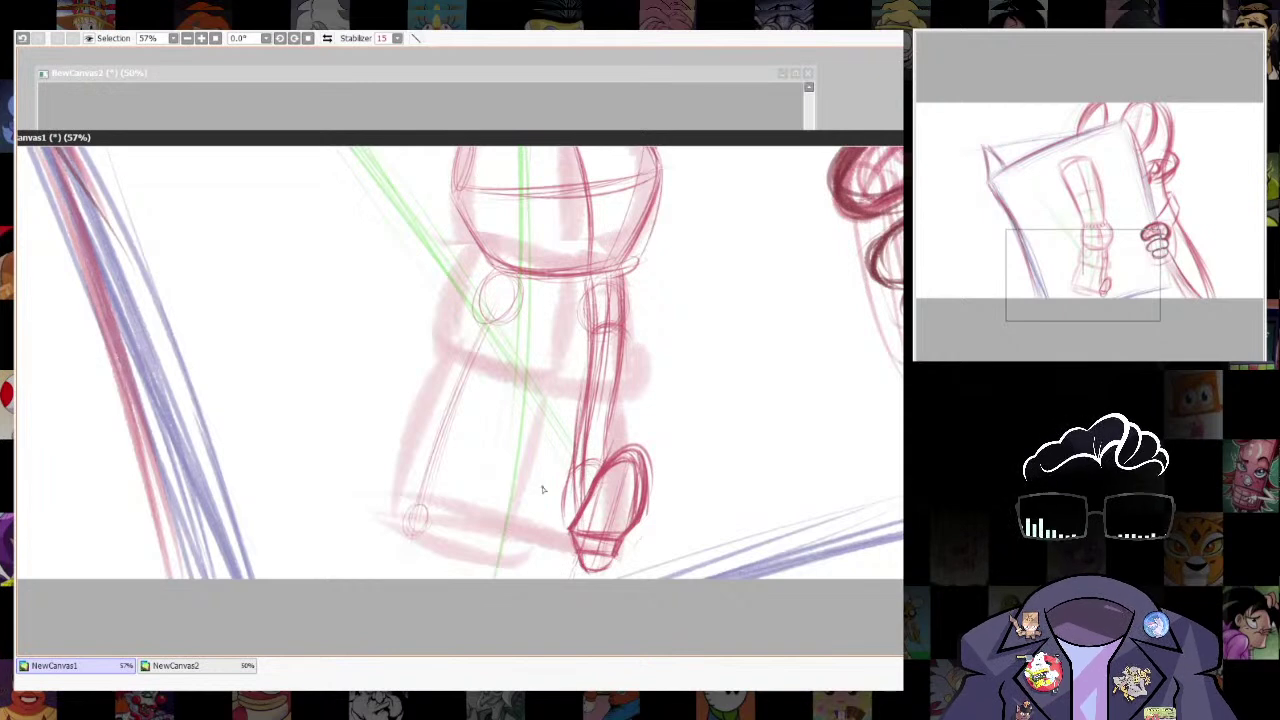
Reinforce the curve behind the right ankle and darken the right leg's edges with additional strokes.
key("alt+Tab")
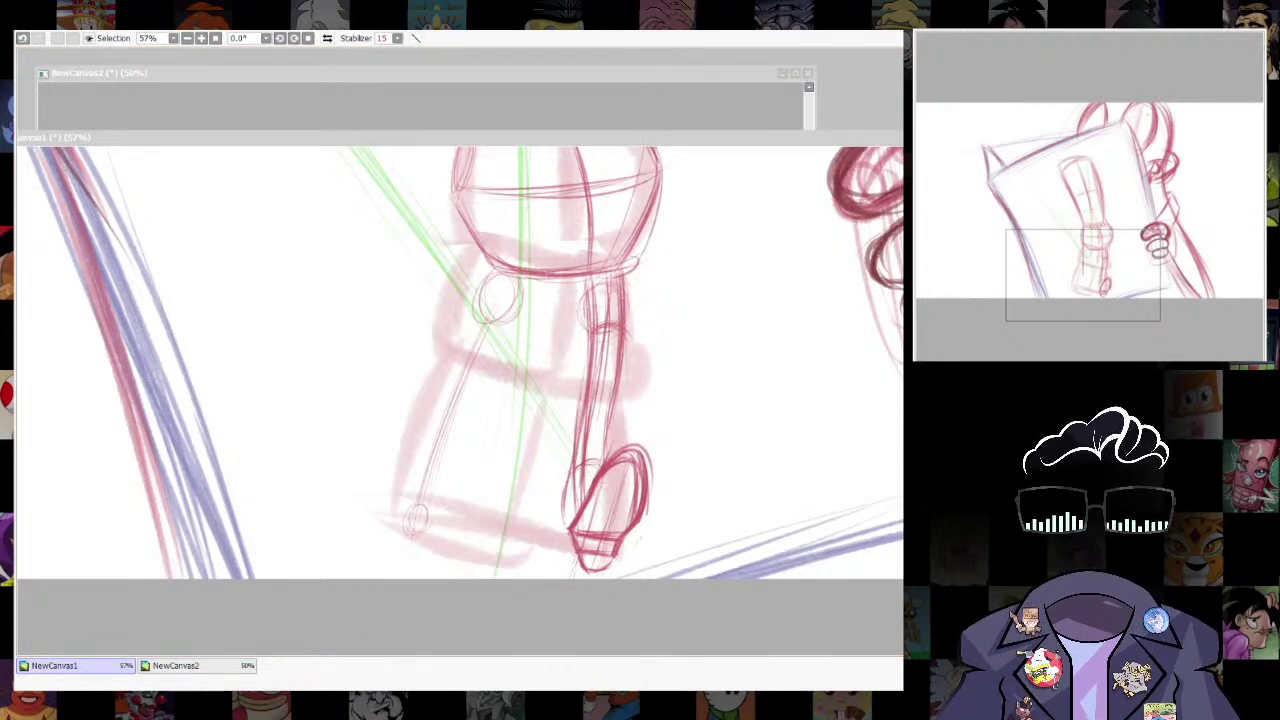
left_click(583, 490)
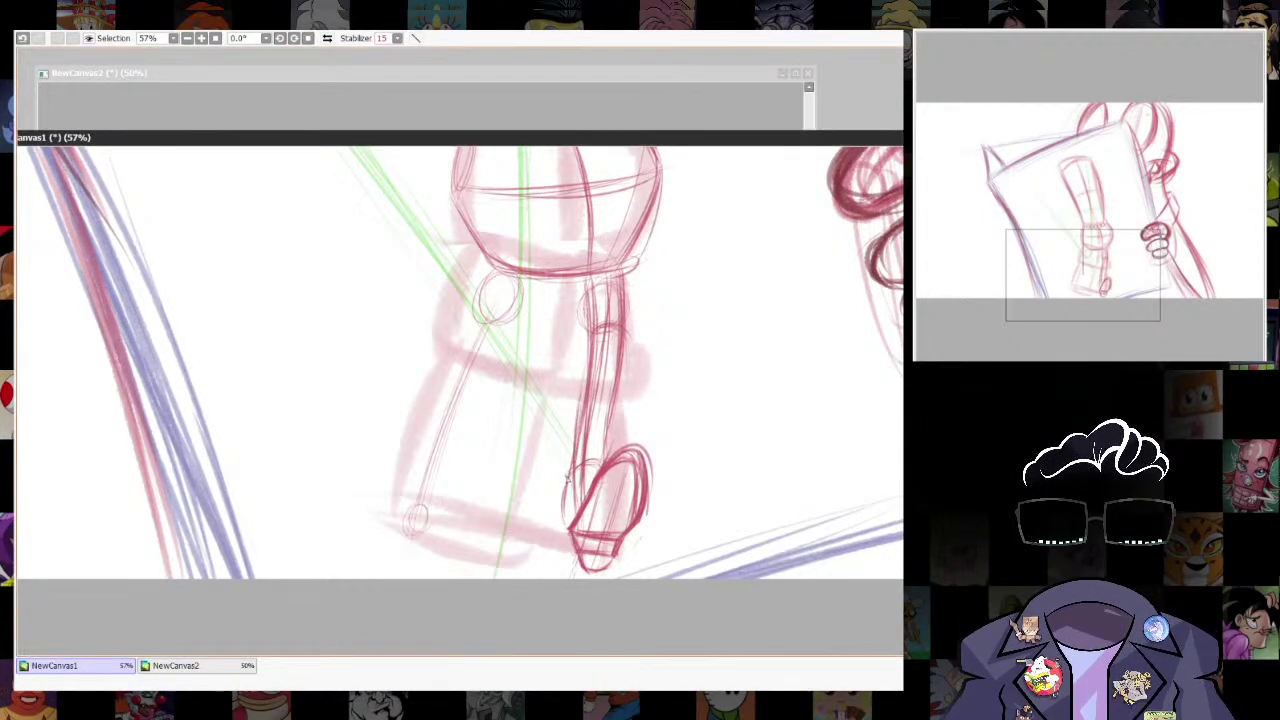
mouse_move(575, 447)
left_mouse_down()
mouse_move(564, 520)
mouse_move(584, 562)
mouse_move(571, 450)
mouse_move(564, 527)
mouse_move(577, 555)
mouse_move(571, 499)
left_mouse_up()
left_click_drag(574, 452, 564, 528)
mouse_move(644, 446)
left_mouse_down()
mouse_move(631, 535)
mouse_move(600, 540)
mouse_move(577, 506)
mouse_move(628, 513)
left_mouse_up()
left_click_drag(610, 346, 598, 467)
left_click_drag(594, 270, 588, 398)
left_click_drag(660, 254, 651, 422)
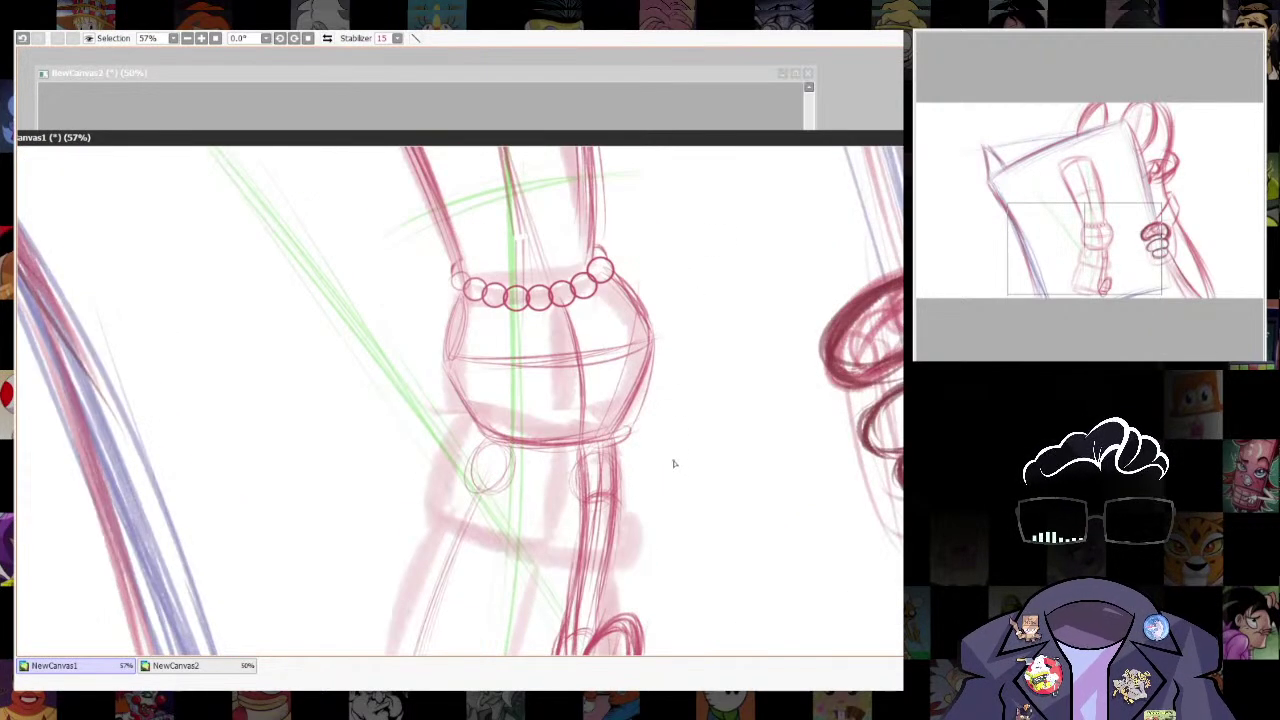
left_click_drag(616, 480, 610, 574)
left_click_drag(701, 411, 700, 334)
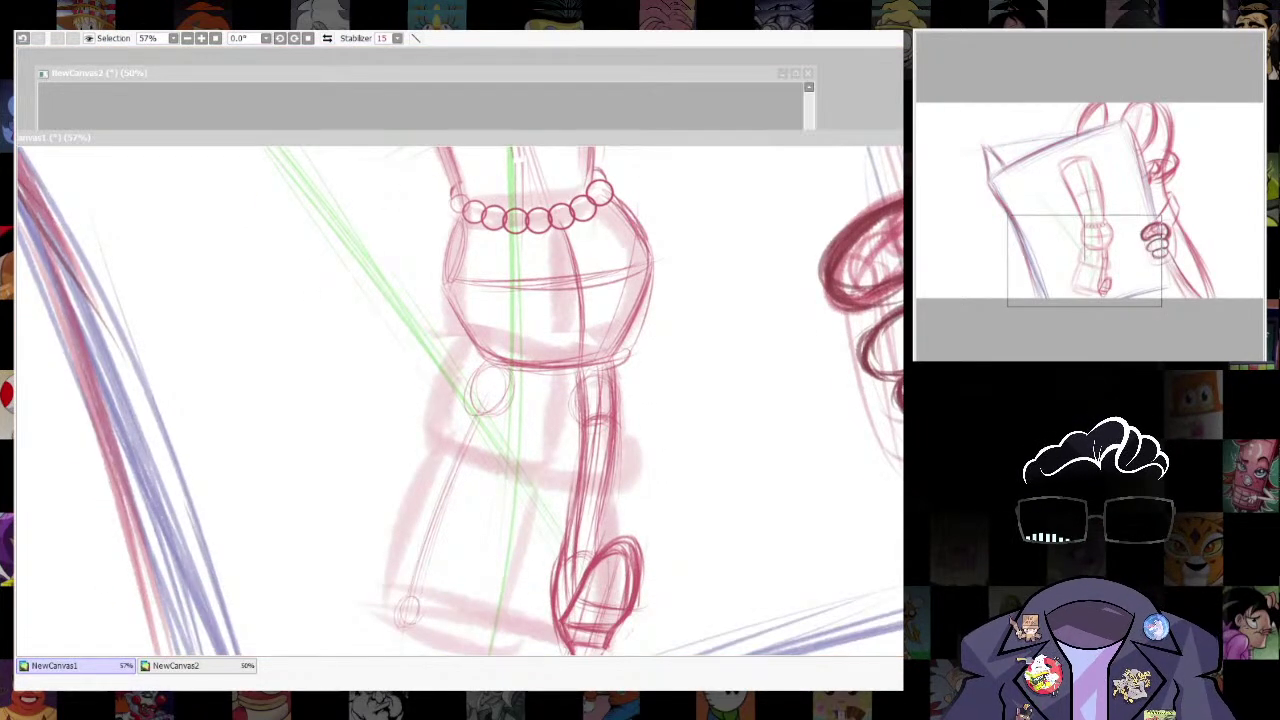
Sketch the skirt's curved hem in red across both thighs, undoing one long trial stroke and redrawing it out past the right leg.
left_click(469, 430)
left_click_drag(466, 428, 531, 436)
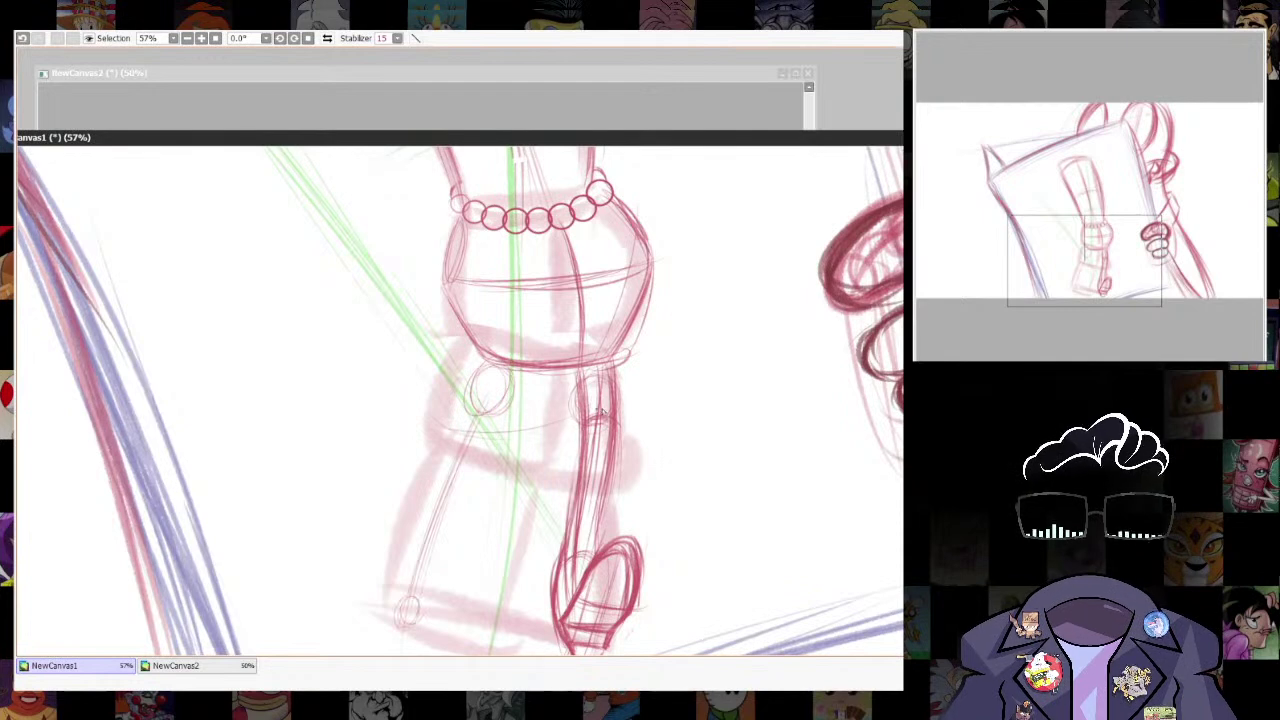
left_click_drag(427, 438, 640, 449)
key("ctrl+z")
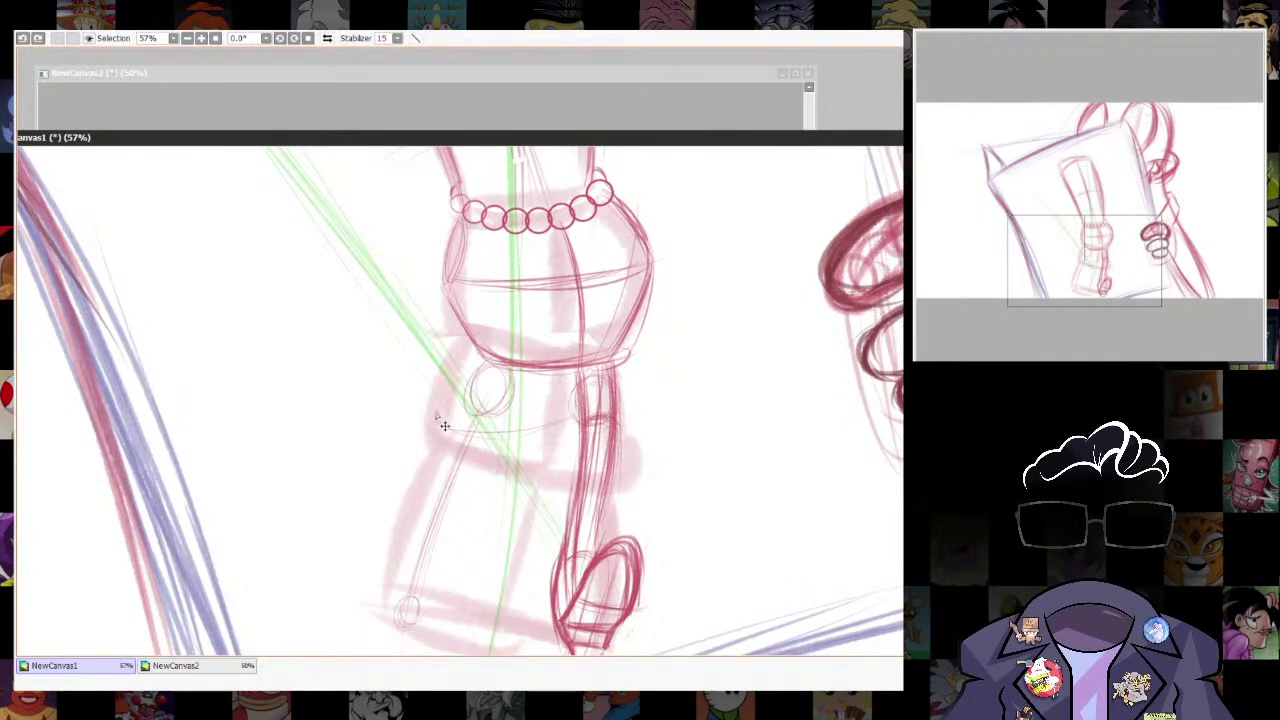
left_click_drag(633, 441, 532, 422)
mouse_move(428, 421)
left_mouse_down()
mouse_move(555, 437)
mouse_move(536, 432)
mouse_move(577, 436)
mouse_move(438, 415)
mouse_move(610, 423)
left_mouse_up()
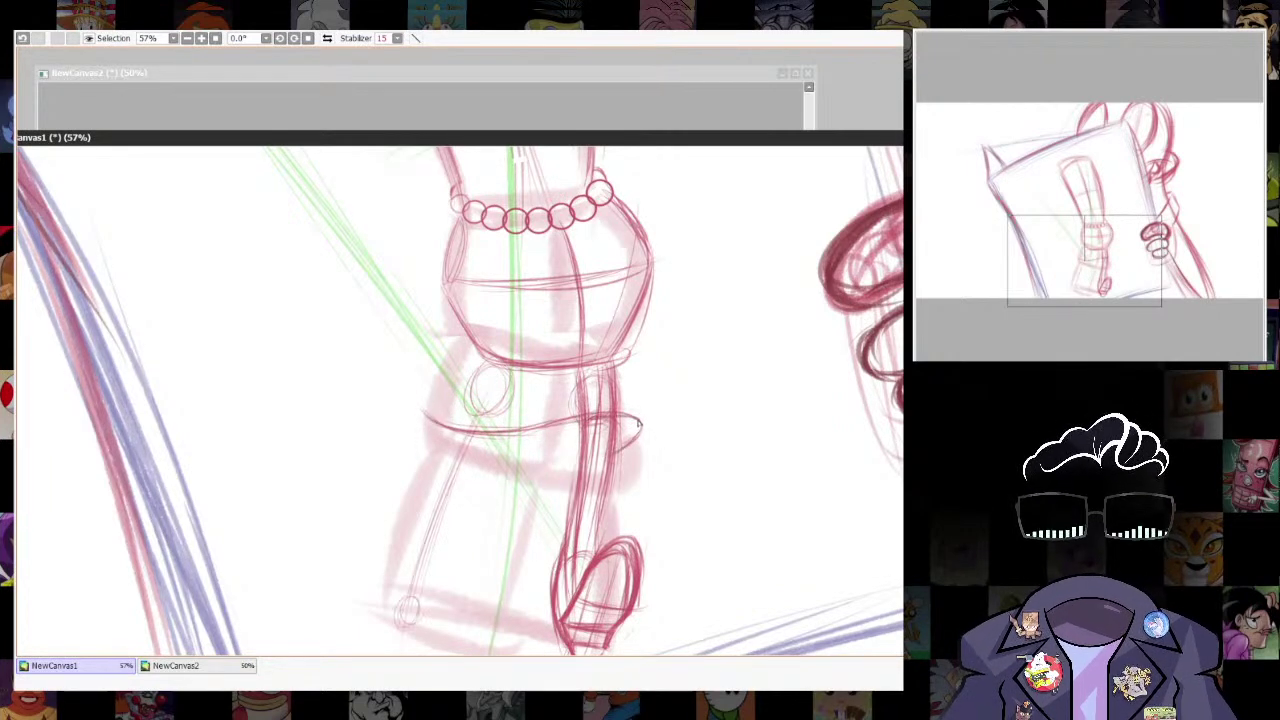
Draw the skirt's flared sides from the waist to the hem and reinforce the curved underside of the hem.
mouse_move(472, 348)
left_mouse_down()
mouse_move(420, 415)
mouse_move(508, 449)
mouse_move(627, 412)
left_mouse_up()
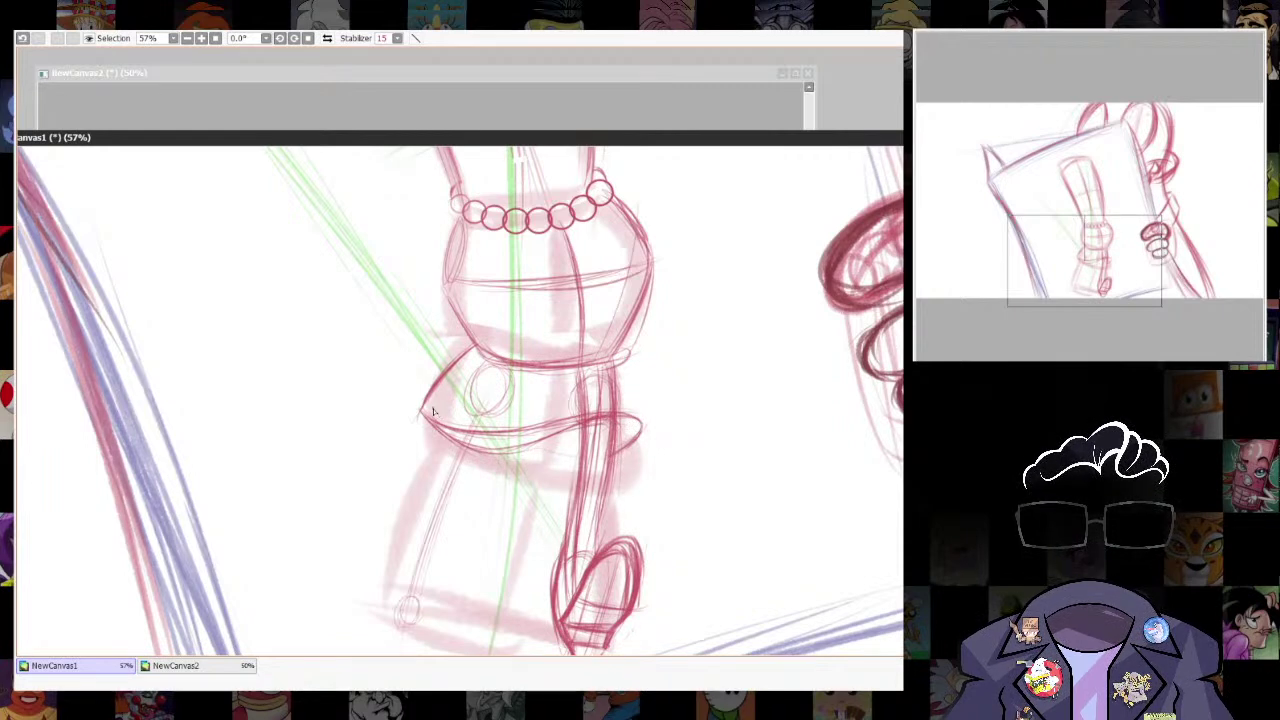
left_click_drag(422, 414, 446, 421)
left_click_drag(556, 452, 606, 442)
left_click_drag(618, 368, 645, 430)
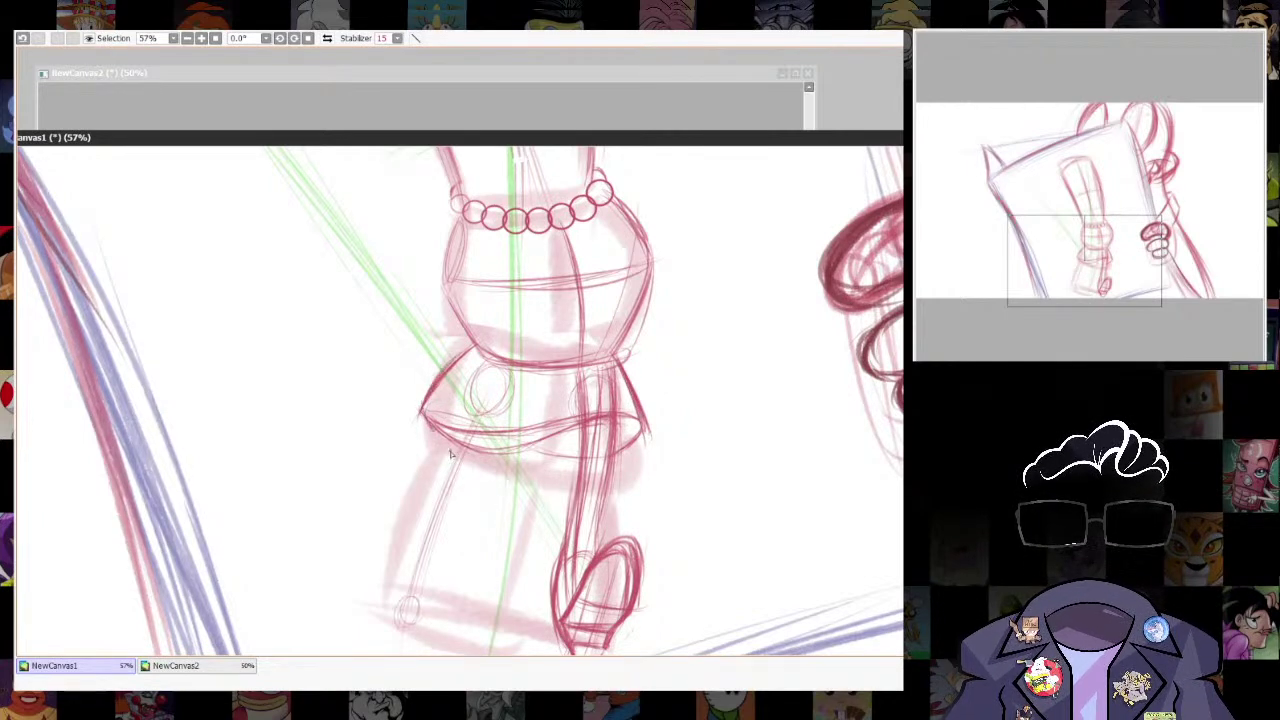
left_click_drag(508, 450, 631, 428)
left_click_drag(543, 455, 586, 454)
Erase the leg and construction lines showing through the skirt and tidy its outline.
key("e")
mouse_move(446, 422)
left_mouse_down()
mouse_move(524, 436)
mouse_move(610, 399)
mouse_move(562, 399)
mouse_move(606, 376)
left_mouse_up()
key("n")
left_click_drag(769, 405, 774, 469)
key("e")
left_click_drag(748, 399, 755, 346)
left_click_drag(699, 394, 706, 440)
key("n")
left_click_drag(689, 490, 696, 444)
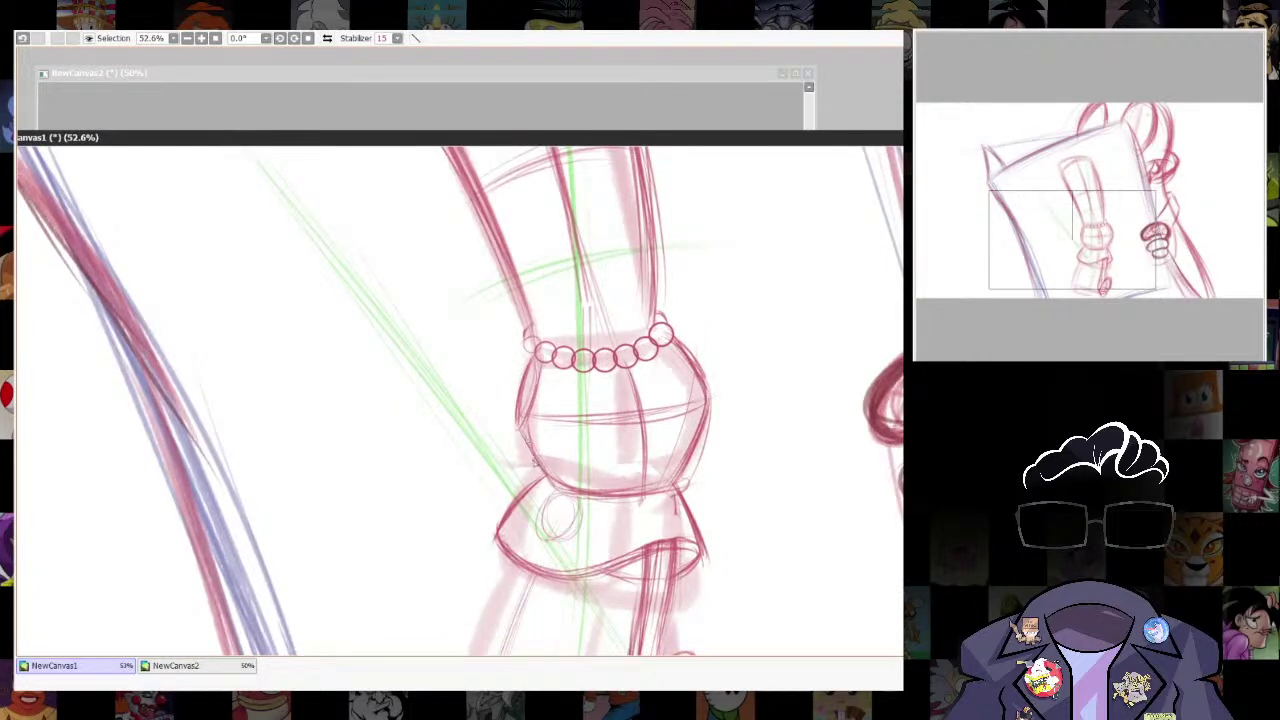
Check the skirt and legs of the reference character in NewCanvas2 and return to the sketch in NewCanvas1.
scroll(524, 439, "down", 3)
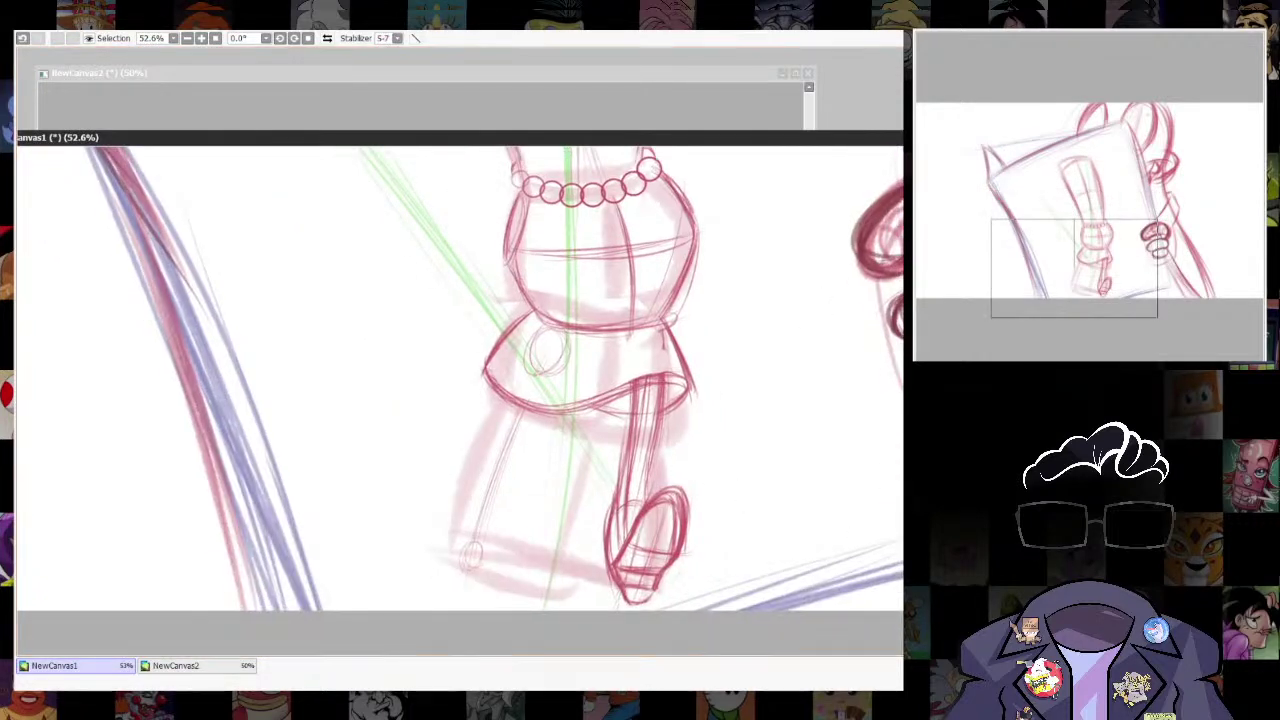
scroll(797, 420, "down", 3)
left_click(753, 106)
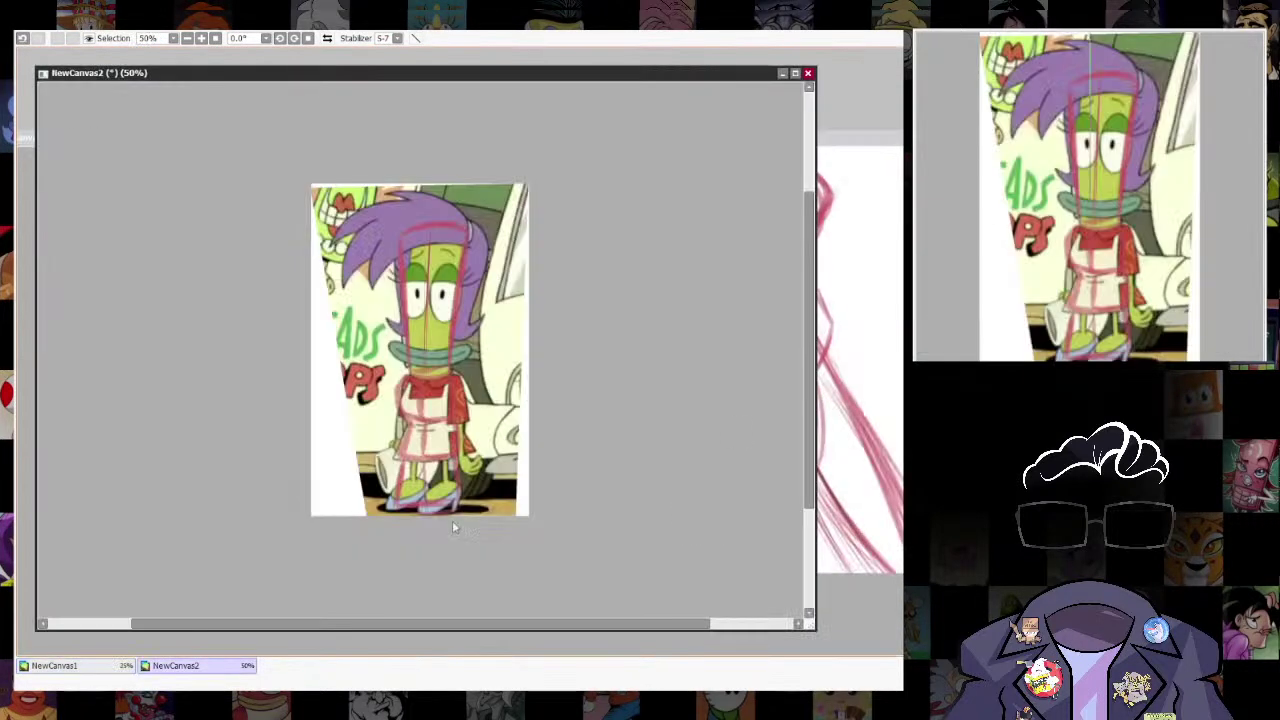
left_click(863, 191)
scroll(606, 550, "up", 4)
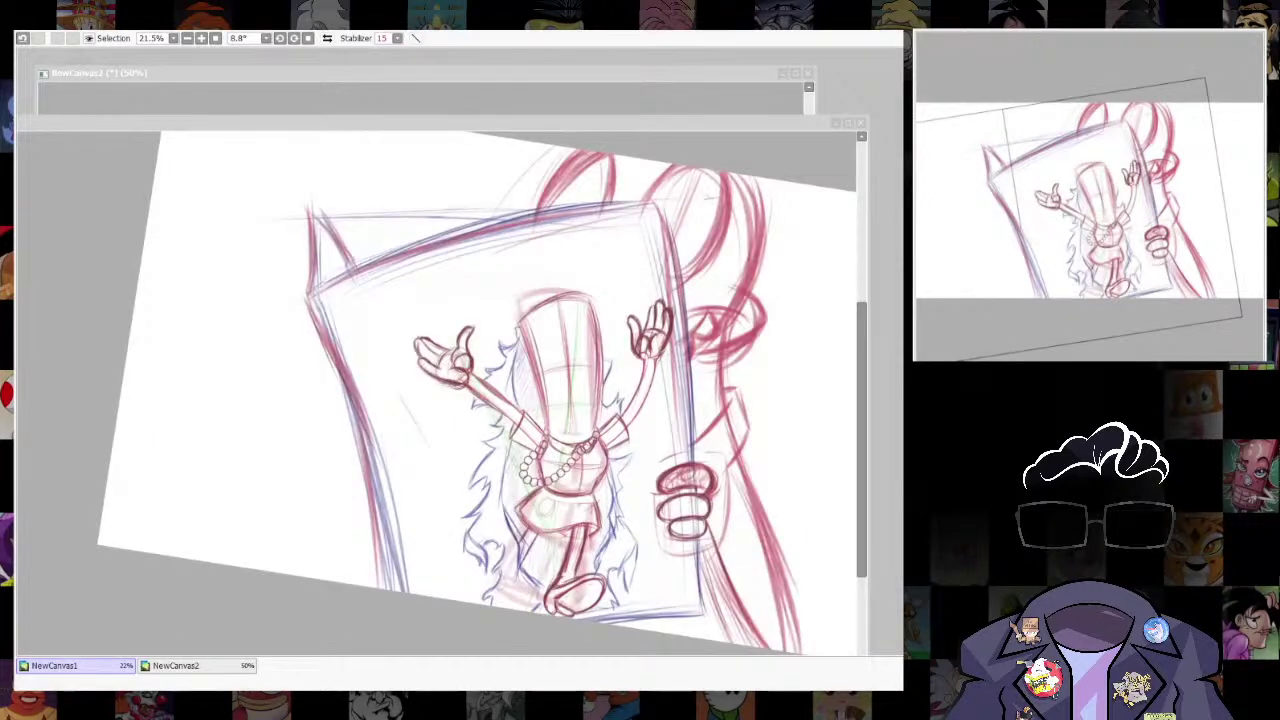
Block in a second character's tall tapered head with thin blue side lines and a curved top below the first character's raised hand.
left_click_drag(415, 384, 456, 466)
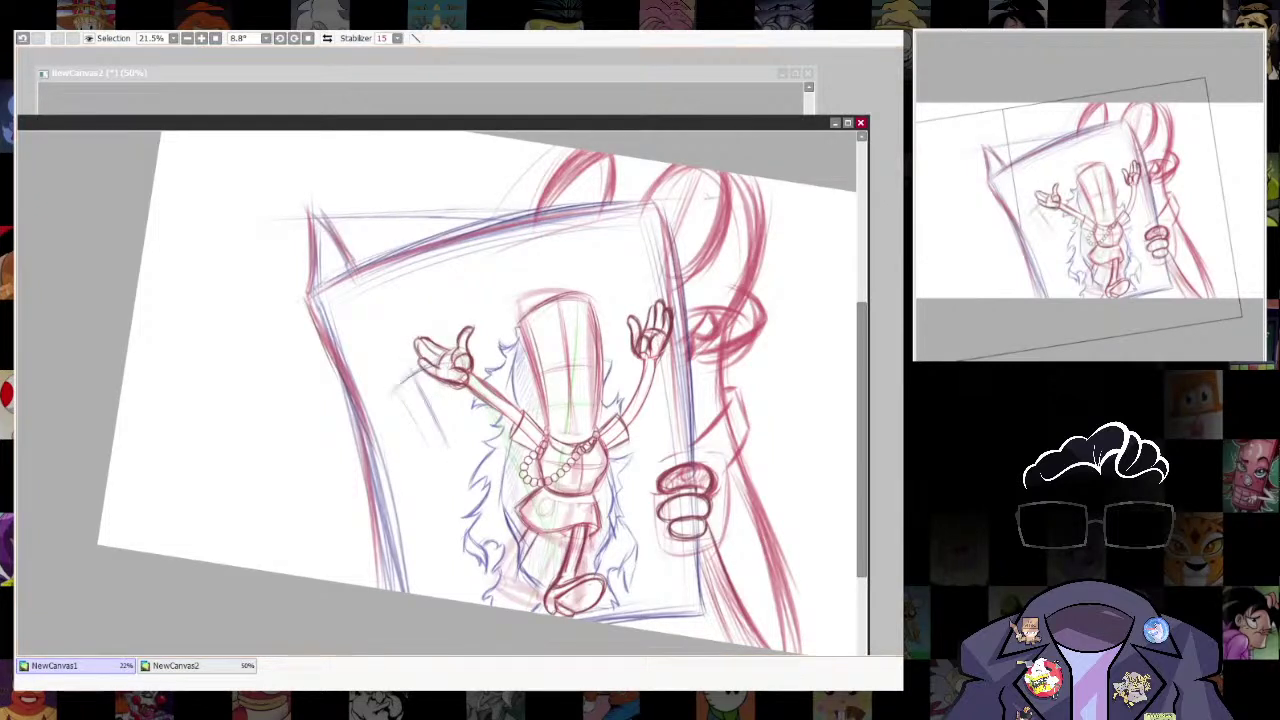
left_click_drag(395, 394, 423, 371)
left_click_drag(480, 447, 478, 360)
left_click_drag(430, 296, 460, 352)
key("alt+Tab")
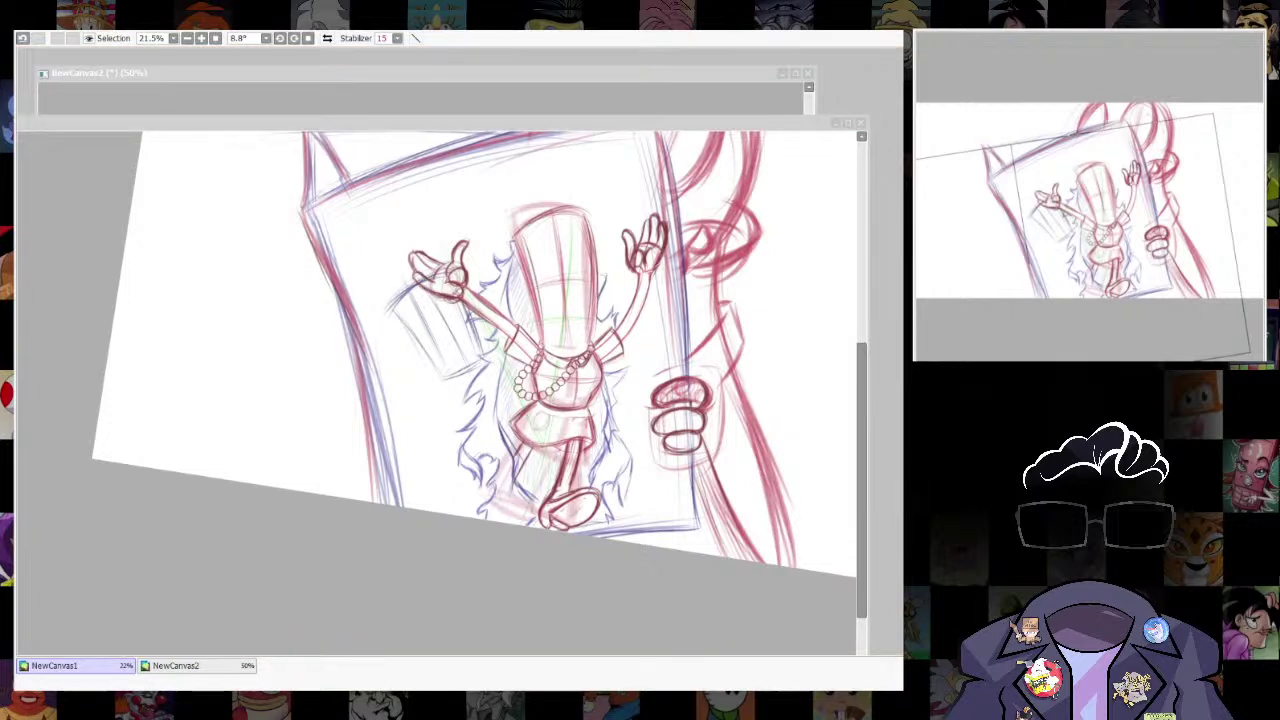
Strengthen the second head's outer and inner side edges with additional blue strokes.
left_click(394, 306)
left_click_drag(394, 306, 448, 379)
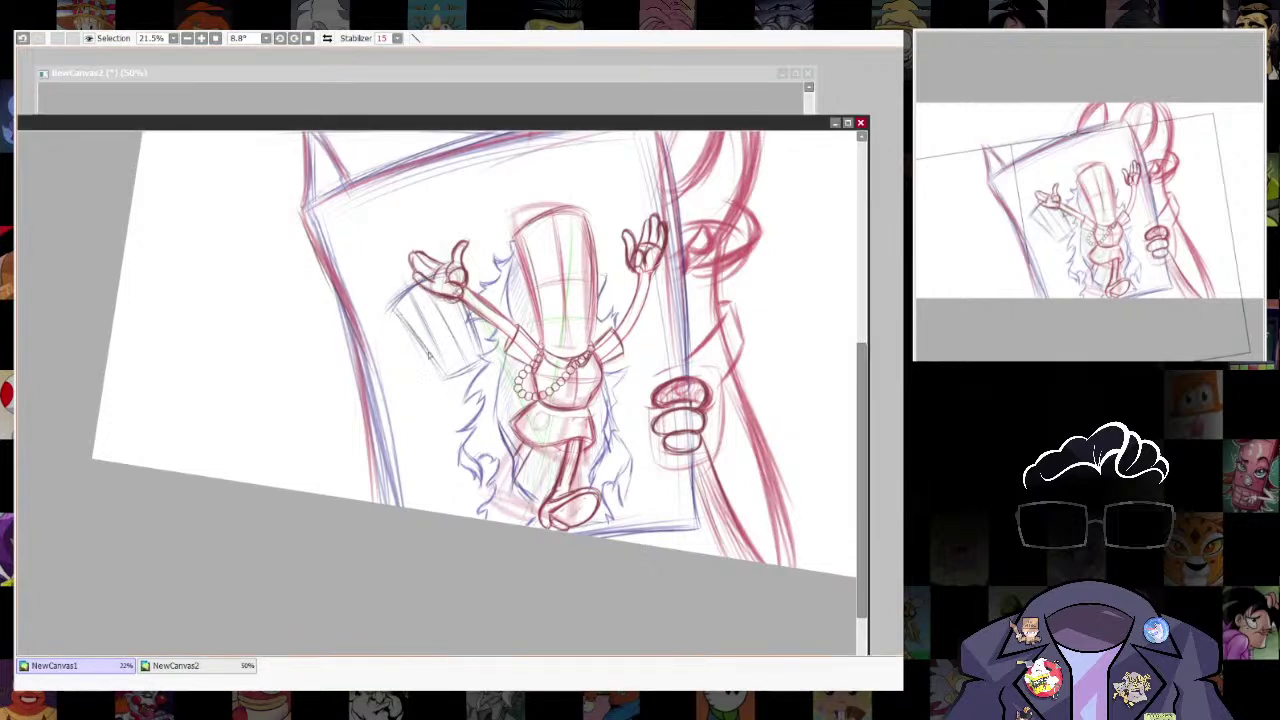
mouse_move(462, 302)
left_mouse_down()
mouse_move(485, 371)
mouse_move(478, 351)
mouse_move(490, 347)
mouse_move(468, 308)
left_mouse_up()
key("e")
key("n")
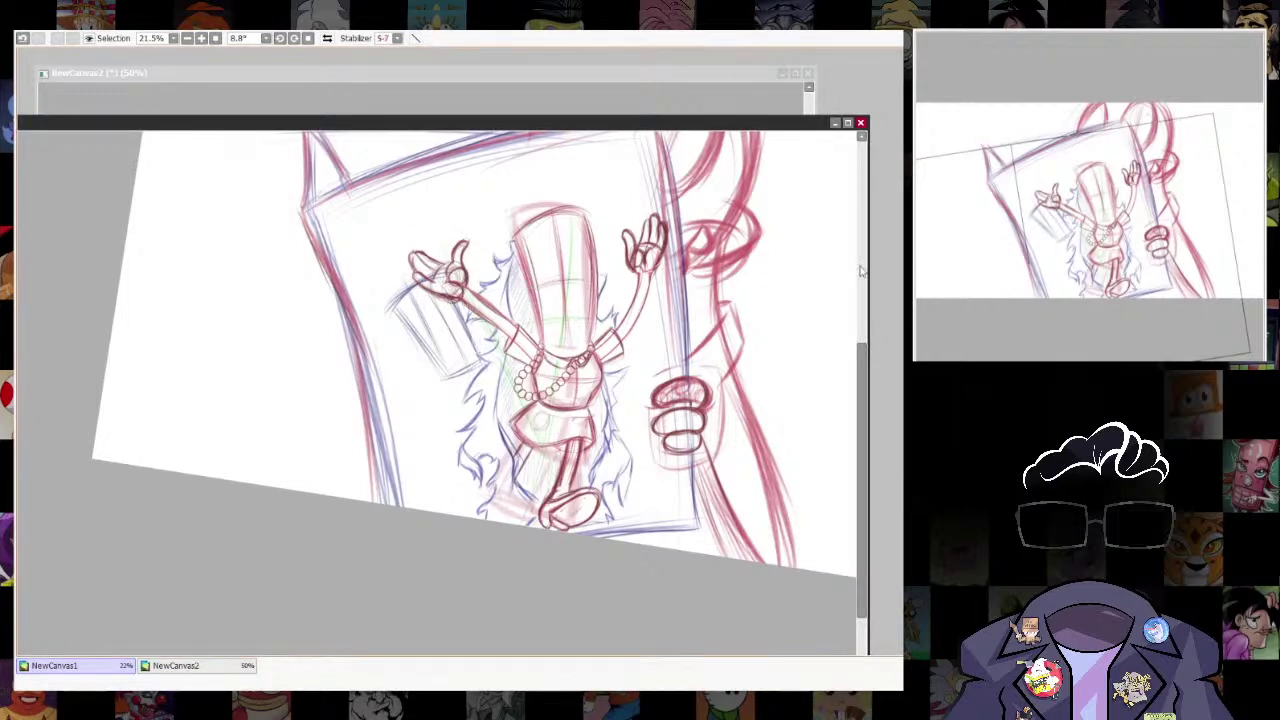
Darken the second head's sides and close its lower end with overlapping blue strokes.
scroll(422, 307, "up", 5)
left_click_drag(346, 316, 484, 497)
left_click_drag(522, 350, 553, 408)
mouse_move(484, 499)
left_mouse_down()
mouse_move(566, 470)
mouse_move(547, 481)
left_mouse_up()
left_click_drag(461, 456, 486, 500)
left_click_drag(604, 548, 556, 371)
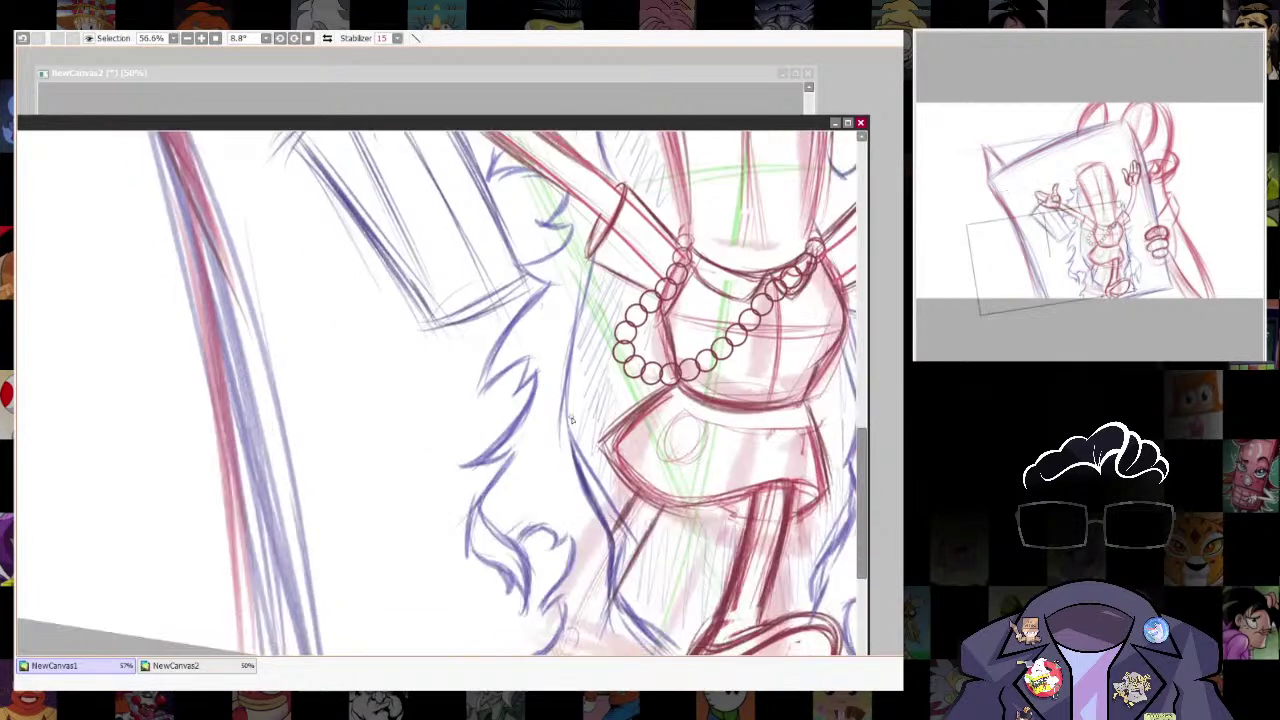
Draw a curved blue body line from the base of the second head down into the first character's hair, with a short base stroke.
left_click_drag(607, 505, 599, 471)
left_click_drag(430, 298, 460, 388)
left_click_drag(438, 320, 467, 402)
left_click_drag(431, 300, 482, 444)
left_click_drag(444, 344, 475, 427)
left_click_drag(478, 450, 521, 410)
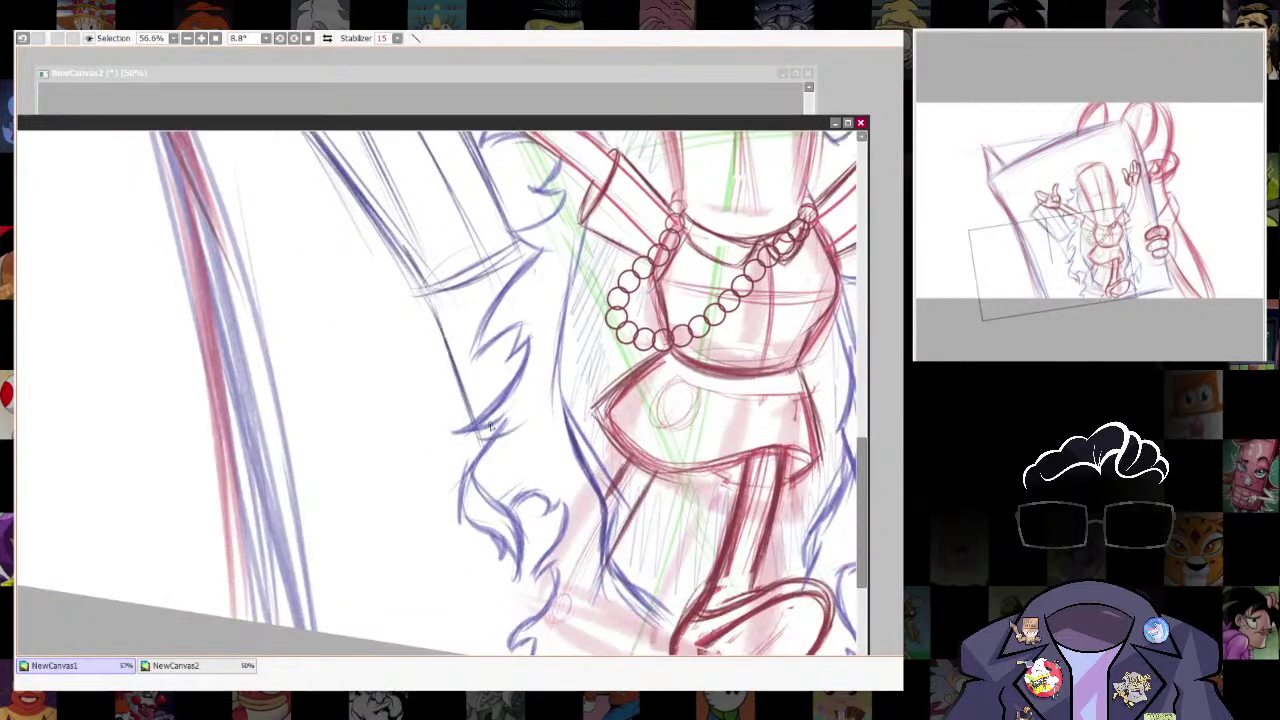
left_click_drag(404, 258, 454, 366)
left_click_drag(504, 216, 542, 407)
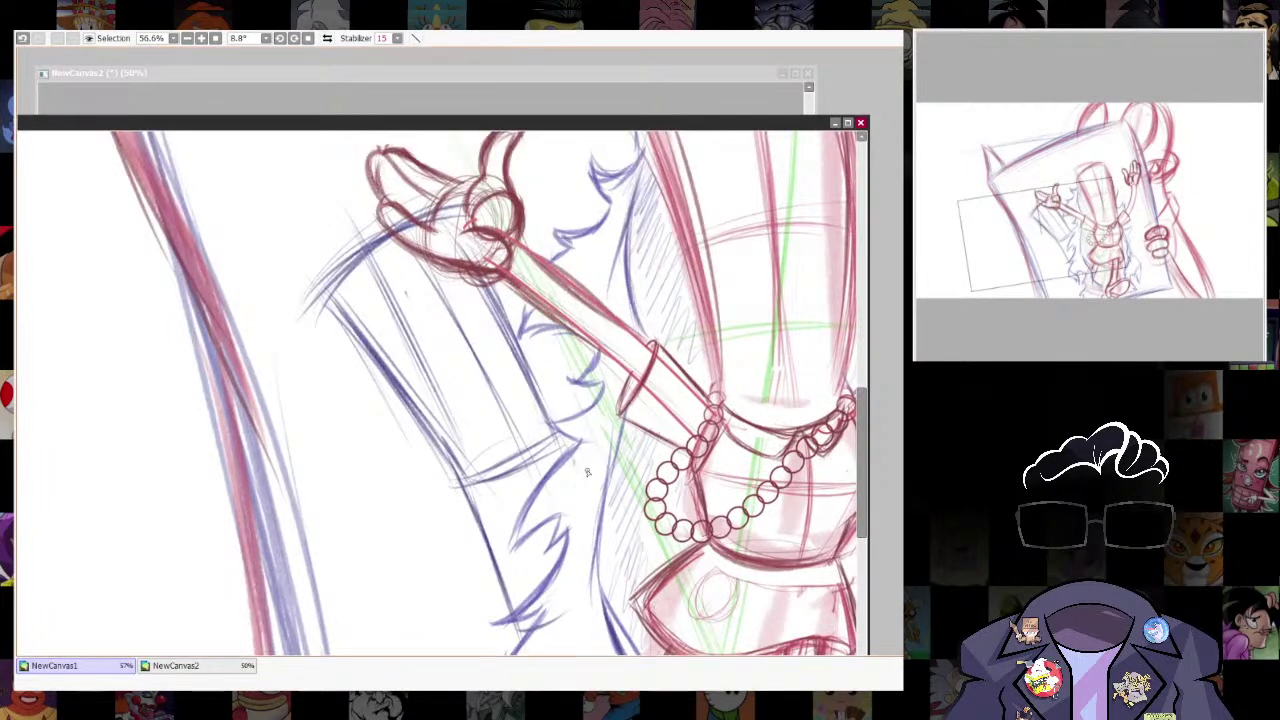
Trace the second character's head sides, lower head edge and body line in dark red over the blue sketch.
key("[")
left_click_drag(332, 302, 452, 455)
left_click_drag(492, 297, 546, 410)
left_click_drag(521, 364, 556, 430)
left_click_drag(446, 448, 518, 605)
mouse_move(462, 485)
left_mouse_down()
mouse_move(560, 439)
mouse_move(482, 479)
left_mouse_up()
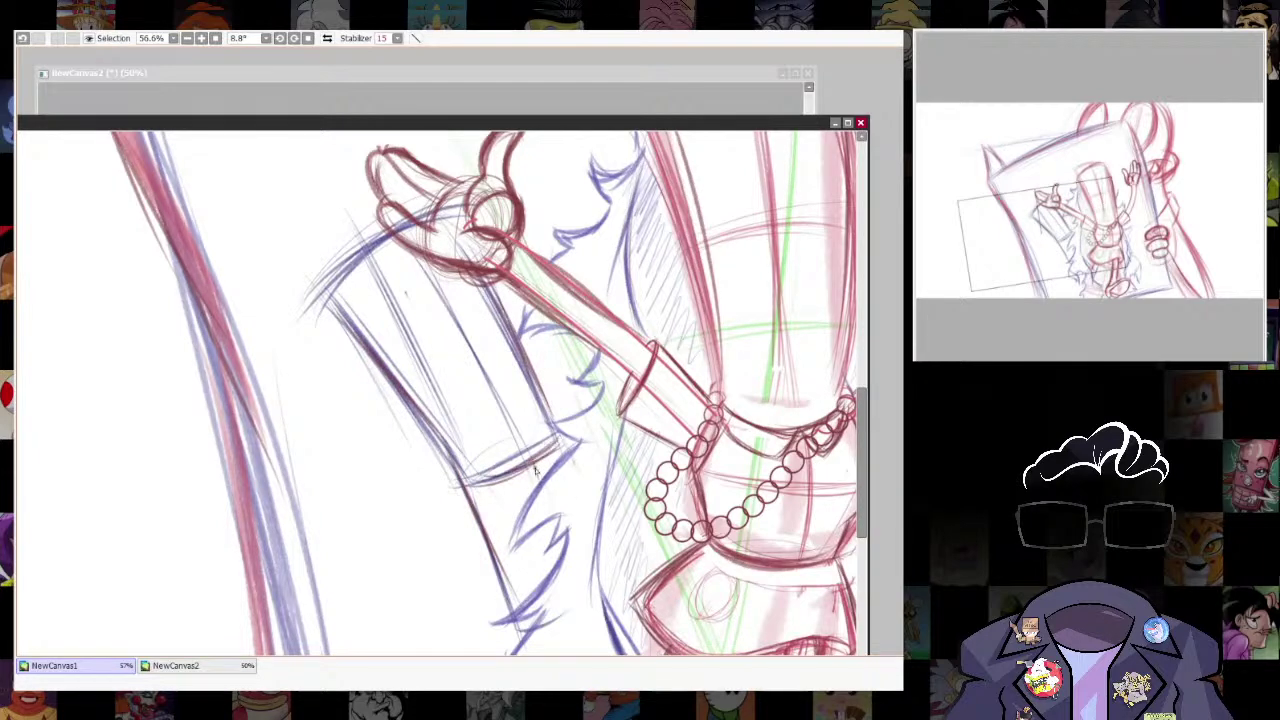
left_click_drag(569, 461, 600, 259)
mouse_move(543, 433)
left_mouse_down()
mouse_move(494, 423)
mouse_move(581, 403)
mouse_move(598, 382)
left_mouse_up()
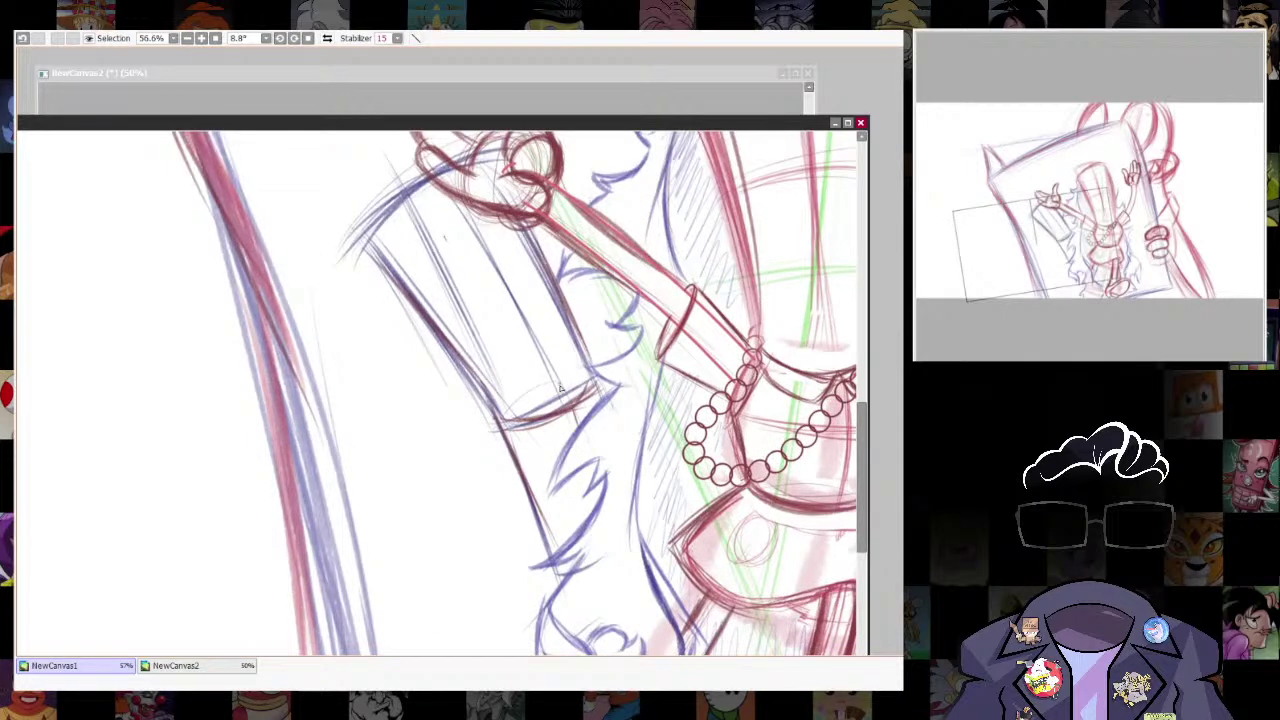
Reinforce both sides of the second head in dark red and erase the stray lines outside its outer edge.
left_click_drag(373, 237, 491, 408)
left_click_drag(516, 232, 587, 359)
left_click_drag(521, 235, 612, 386)
key("e")
mouse_move(362, 236)
left_mouse_down()
mouse_move(467, 381)
mouse_move(484, 430)
mouse_move(447, 333)
left_mouse_up()
key("n")
mouse_move(392, 265)
left_mouse_down()
mouse_move(488, 402)
mouse_move(496, 390)
mouse_move(597, 385)
left_mouse_up()
Sketch the collar's upper curve across the lower part of the second head with overlapping red arcs.
left_click_drag(528, 362, 604, 348)
left_click_drag(502, 412, 606, 348)
mouse_move(489, 445)
left_mouse_down()
mouse_move(572, 344)
mouse_move(606, 347)
left_mouse_up()
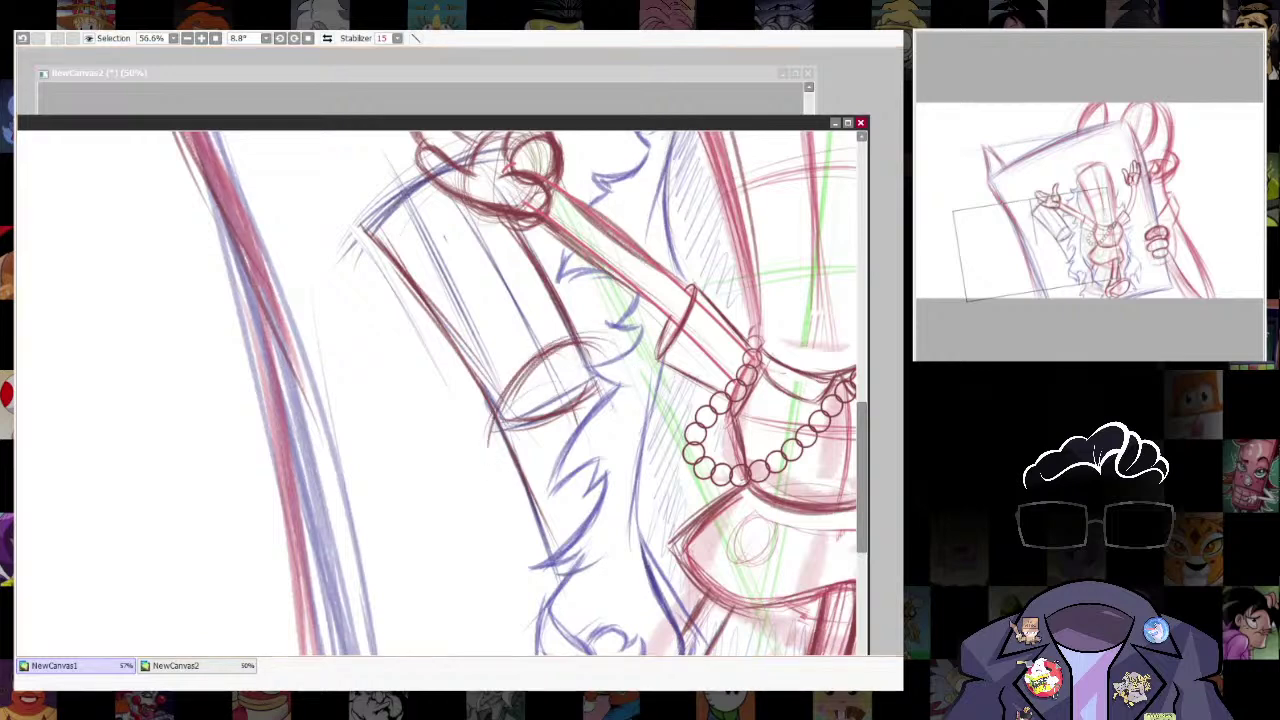
Mark a thick curved selection band along the second character's collar arc, outline it in dark red and deselect.
key("e")
mouse_move(502, 434)
left_mouse_down()
mouse_move(489, 442)
mouse_move(604, 346)
mouse_move(622, 348)
left_mouse_up()
key("ctrl+z")
left_click_drag(510, 418, 503, 394)
left_click_drag(489, 447, 622, 336)
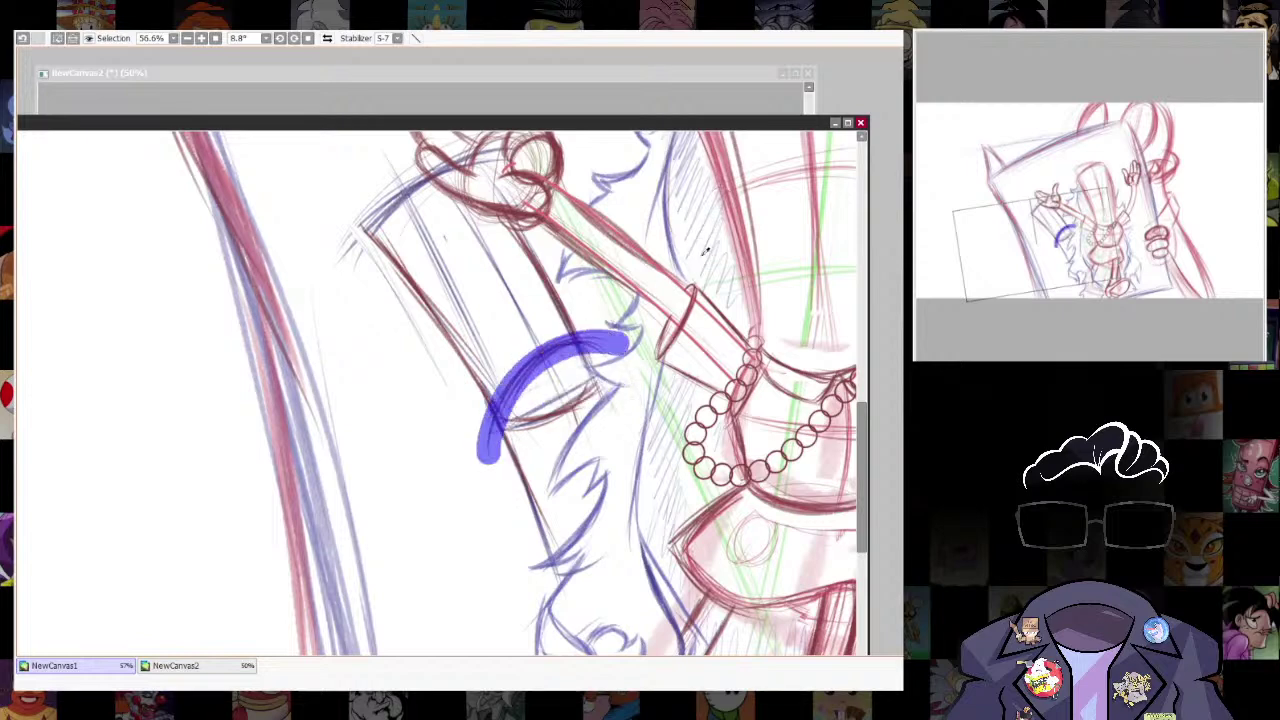
left_click(857, 402)
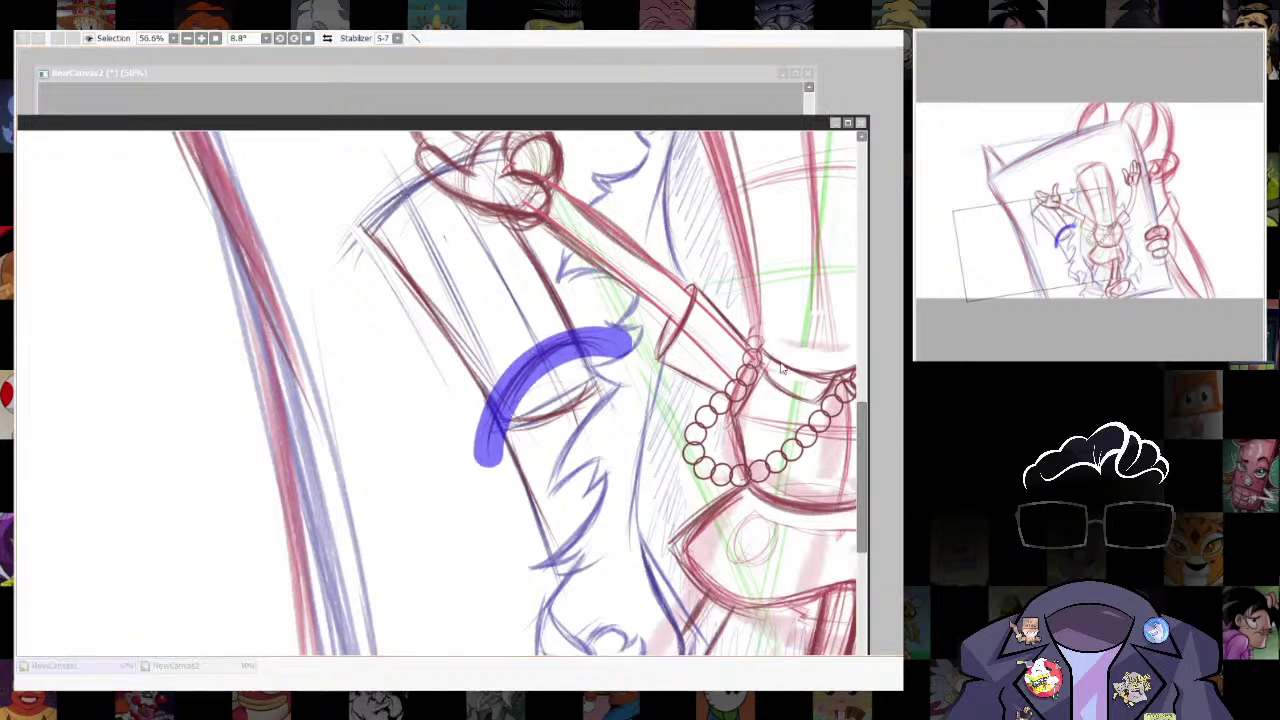
left_click(858, 406)
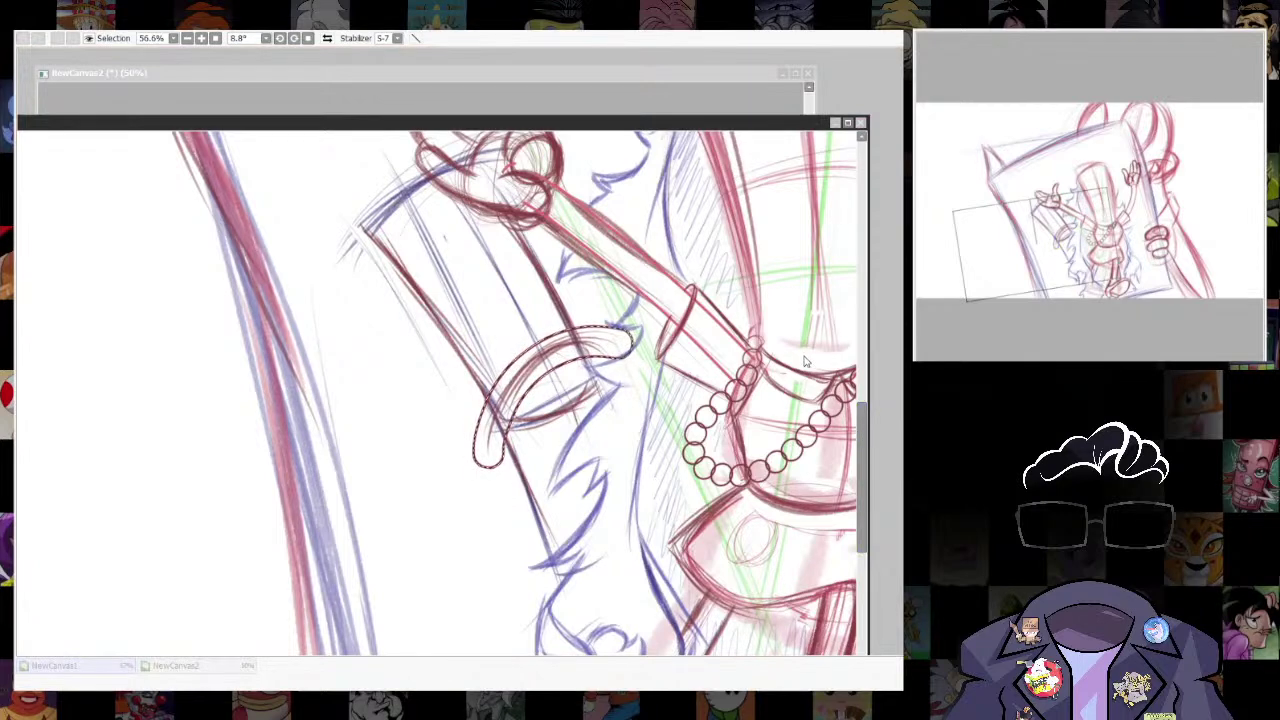
left_click(900, 460)
key("ctrl+d")
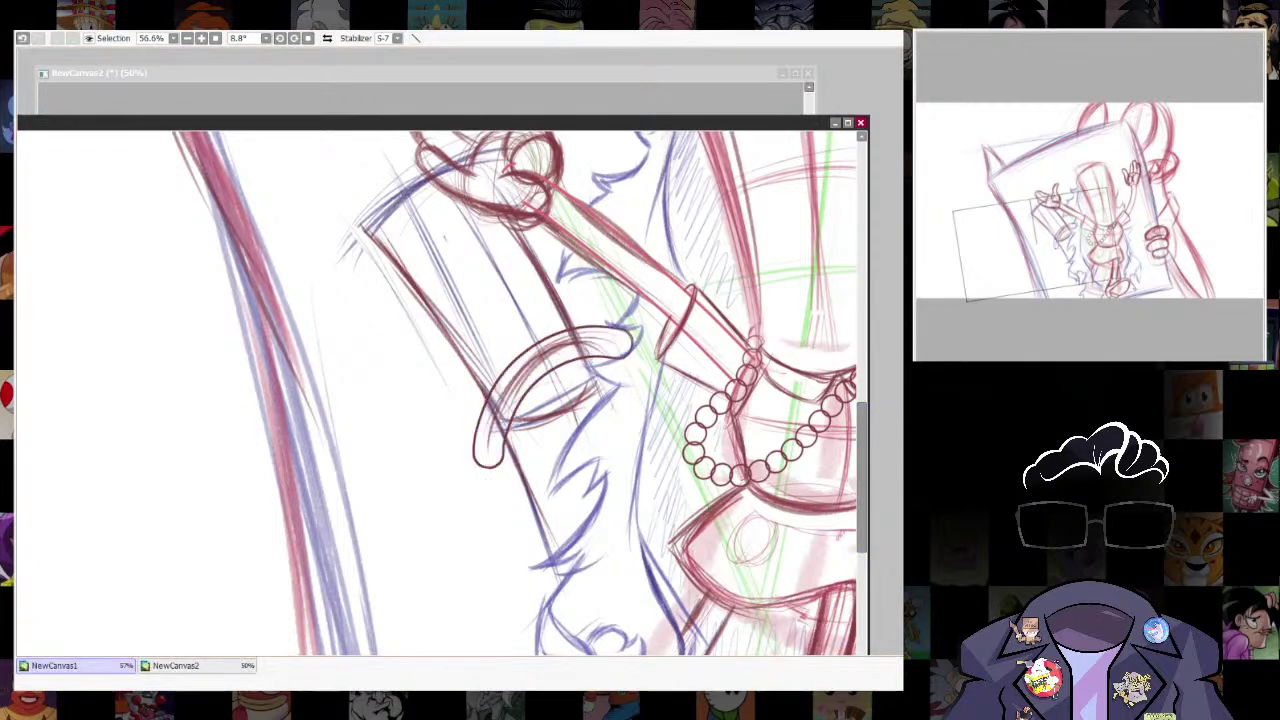
Reinforce the collar band's outline and inner curve with a thinner brush.
scroll(563, 383, "up", 2)
left_click_drag(563, 383, 590, 421)
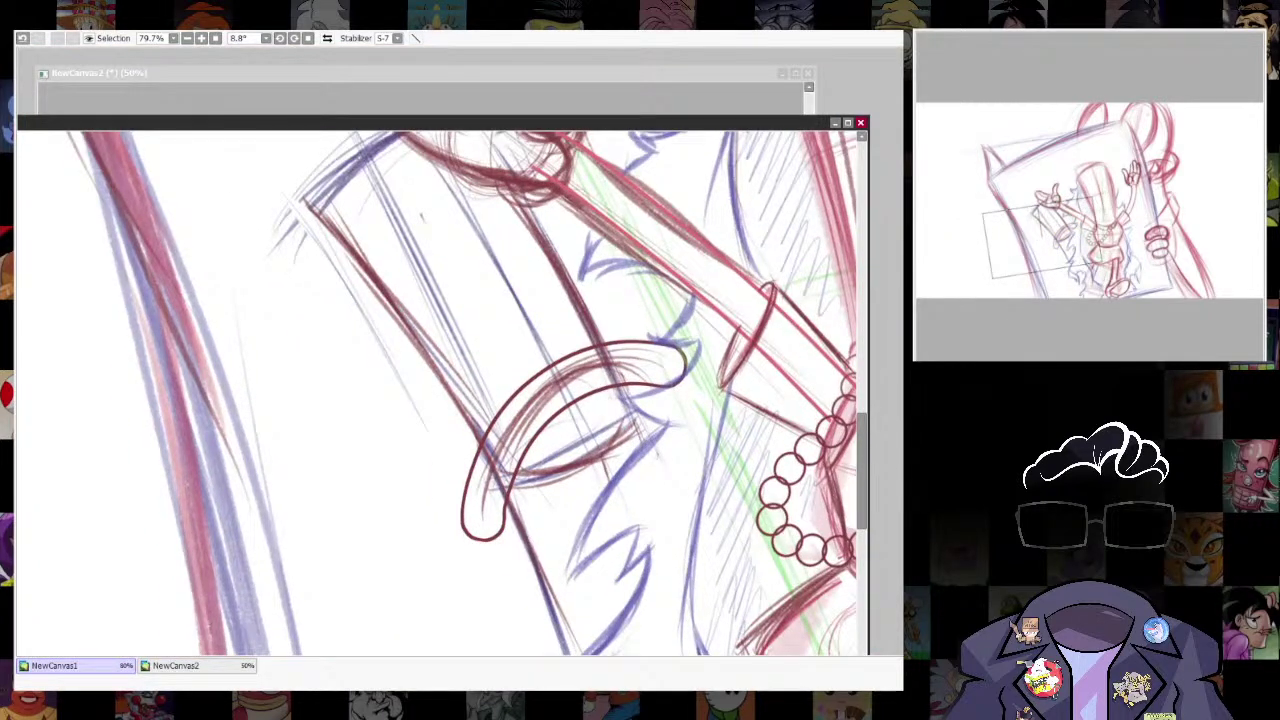
key("n")
key("bracketleft")
mouse_move(485, 518)
left_mouse_down()
mouse_move(508, 452)
mouse_move(622, 357)
mouse_move(676, 371)
left_mouse_up()
mouse_move(570, 379)
left_mouse_down()
mouse_move(662, 361)
mouse_move(684, 368)
mouse_move(670, 387)
left_mouse_up()
mouse_move(474, 468)
left_mouse_down()
mouse_move(467, 532)
mouse_move(506, 522)
mouse_move(546, 400)
left_mouse_up()
Draw short shoulder arcs below the collar and a tapered sleeve with flared sides and a curved lower edge.
left_click_drag(785, 520, 769, 557)
mouse_move(769, 557)
left_mouse_down()
mouse_move(717, 313)
mouse_move(729, 418)
left_mouse_up()
left_click_drag(468, 411, 531, 422)
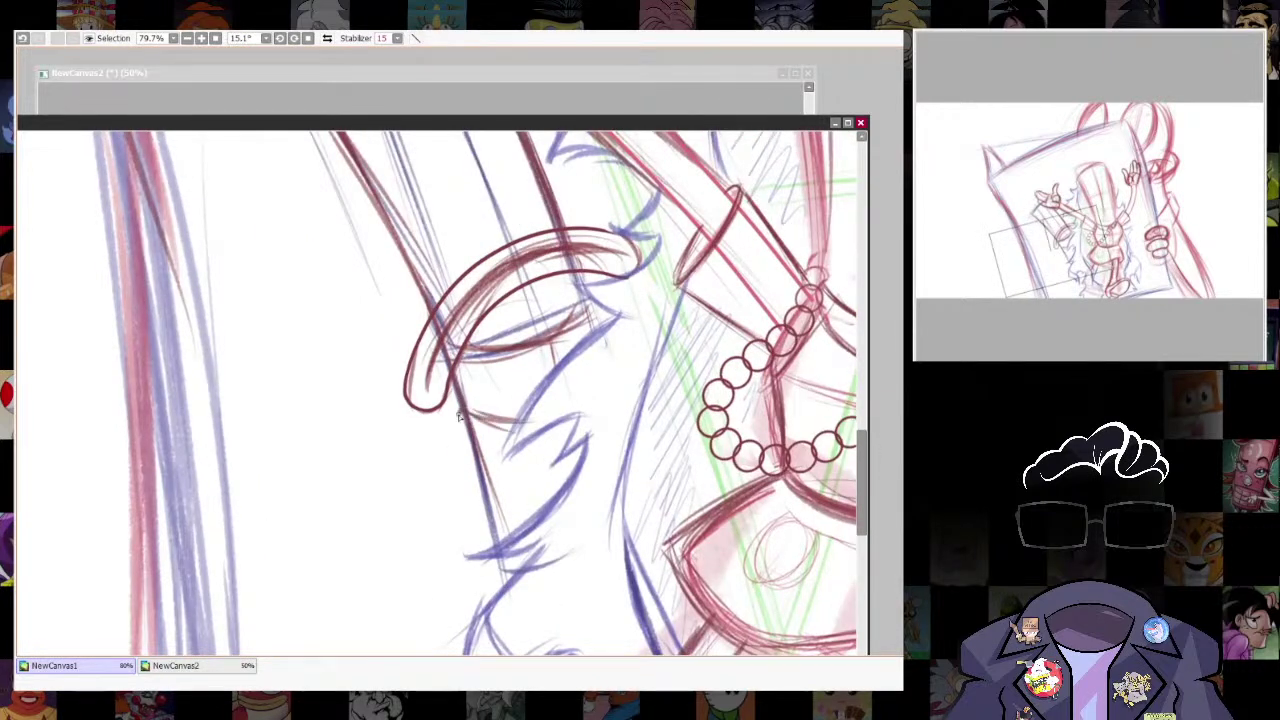
left_click_drag(506, 490, 518, 332)
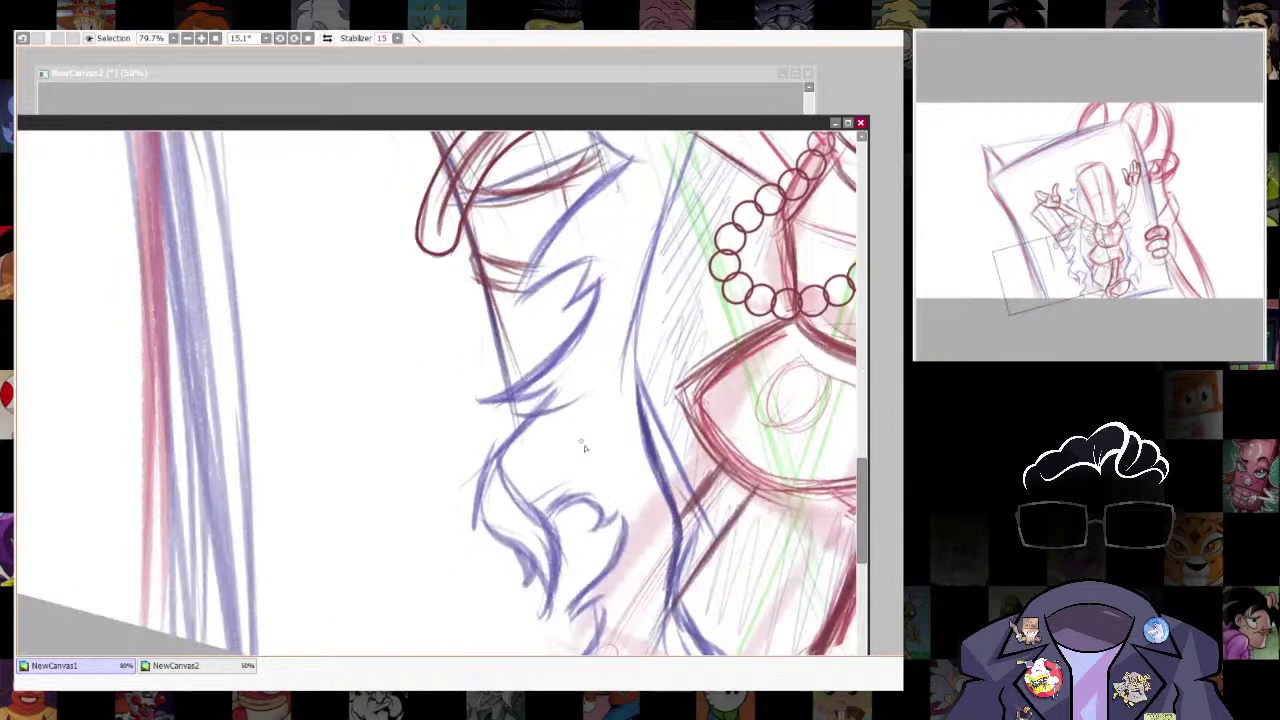
left_click_drag(484, 282, 456, 406)
left_click_drag(468, 336, 460, 416)
left_click_drag(479, 296, 467, 400)
left_click_drag(514, 312, 530, 384)
left_click_drag(474, 290, 458, 420)
left_click_drag(478, 278, 460, 436)
left_click_drag(470, 420, 506, 438)
Sketch the second character's hanging hand below the sleeve as a circle with curled fingers.
mouse_move(465, 416)
left_mouse_down()
mouse_move(510, 427)
mouse_move(522, 472)
mouse_move(499, 431)
mouse_move(490, 437)
mouse_move(487, 514)
mouse_move(518, 500)
mouse_move(532, 440)
mouse_move(528, 516)
mouse_move(539, 522)
left_mouse_up()
scroll(552, 504, "down", 2)
scroll(485, 378, "up", 1)
mouse_move(538, 462)
left_mouse_down()
mouse_move(552, 520)
mouse_move(546, 484)
left_mouse_up()
left_click_drag(587, 330, 632, 465)
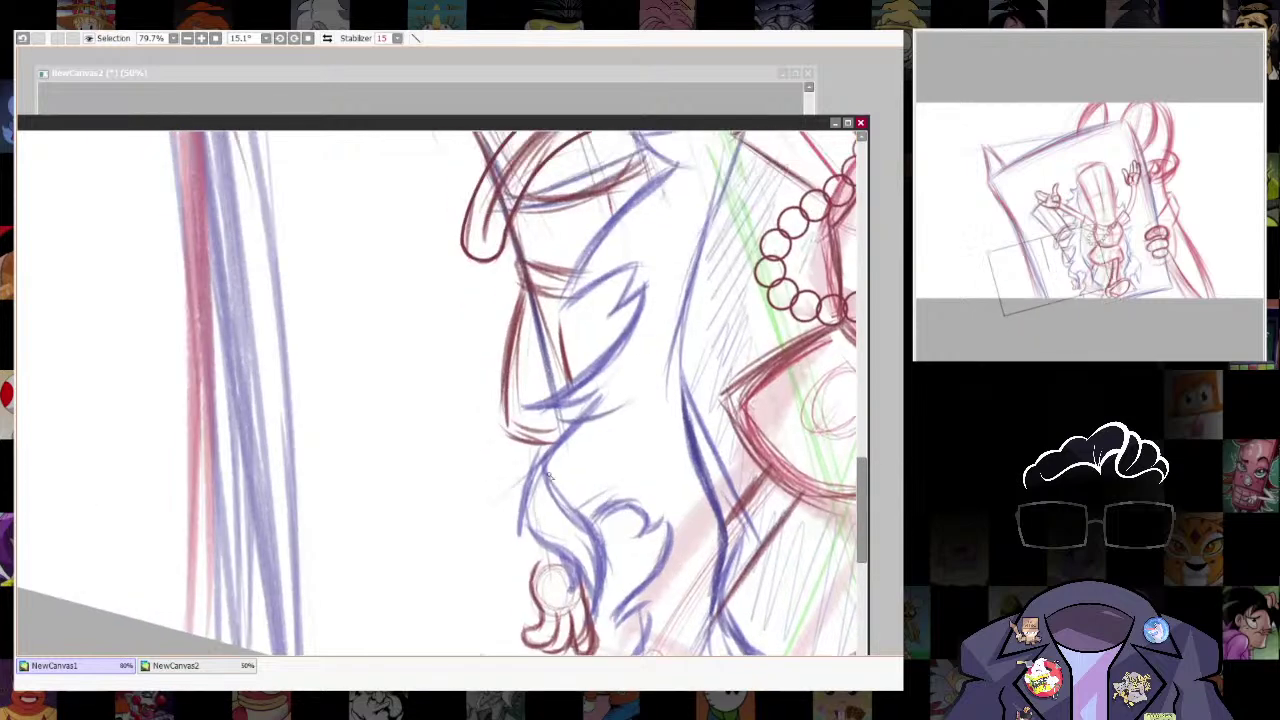
Draw both edges of the second character's forearm from the sleeve opening down to the hand.
left_click_drag(549, 446, 560, 546)
mouse_move(538, 496)
left_mouse_down()
mouse_move(542, 562)
mouse_move(527, 424)
mouse_move(538, 564)
left_mouse_up()
left_click_drag(527, 444, 540, 552)
left_click_drag(552, 478, 563, 556)
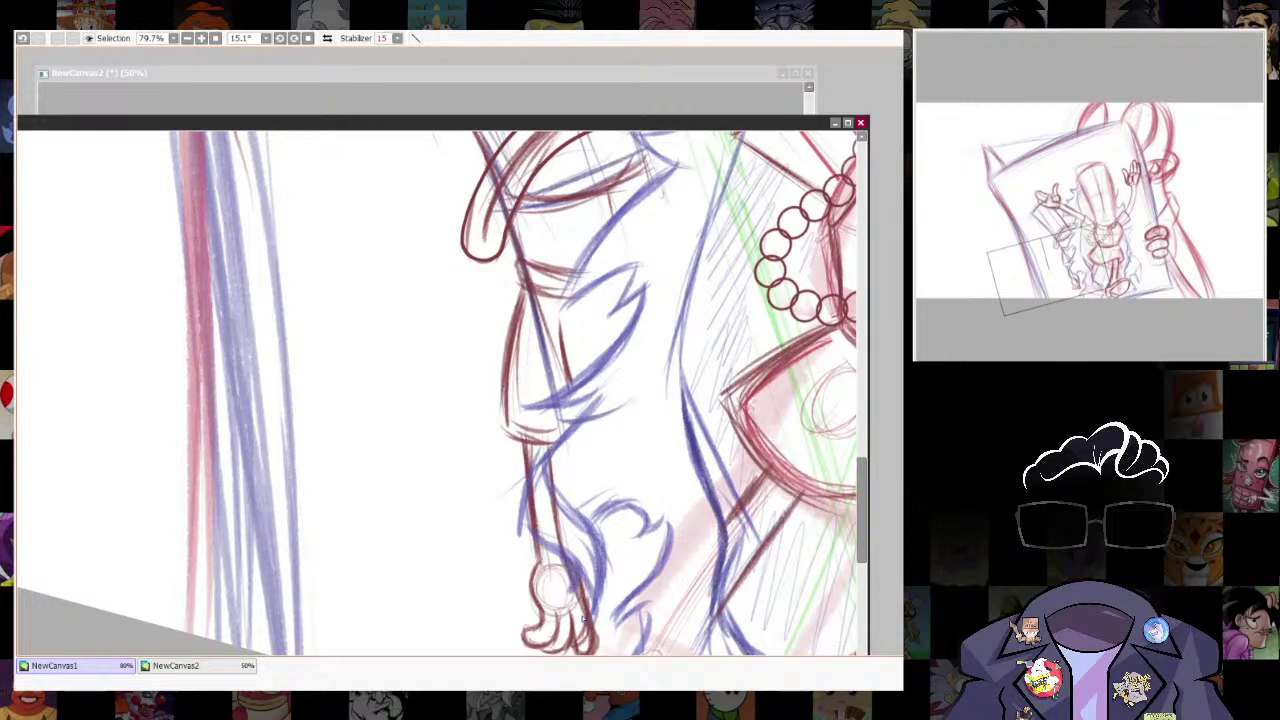
Round the second head's upper outer corner with a red curve running up to the first character's raised hand.
scroll(600, 470, "up", 2)
scroll(666, 380, "up", 3)
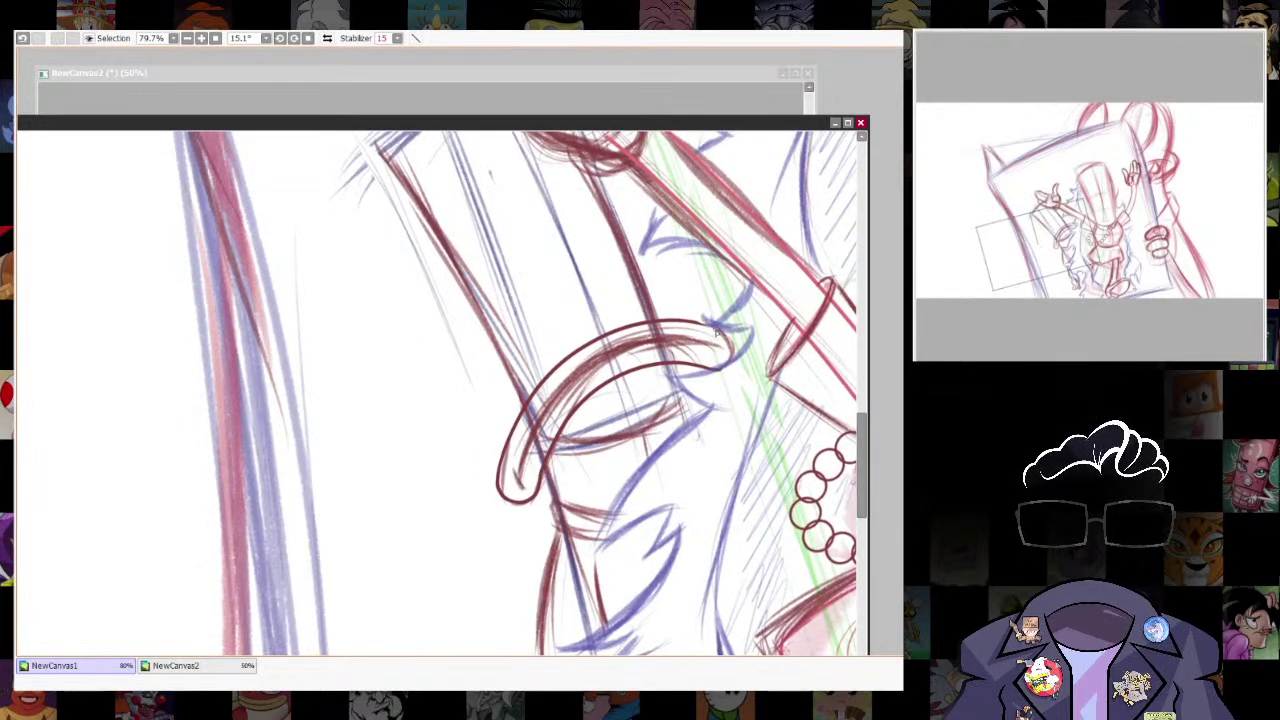
scroll(720, 310, "up", 3)
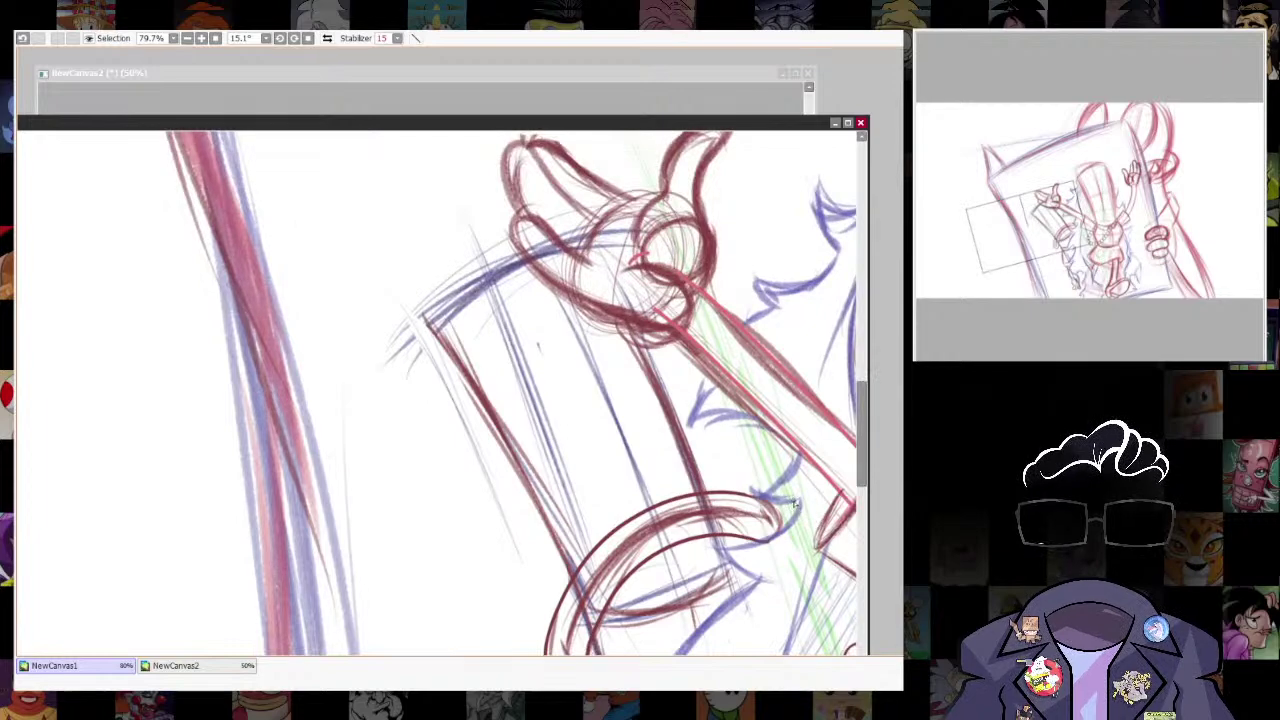
scroll(613, 374, "up", 1)
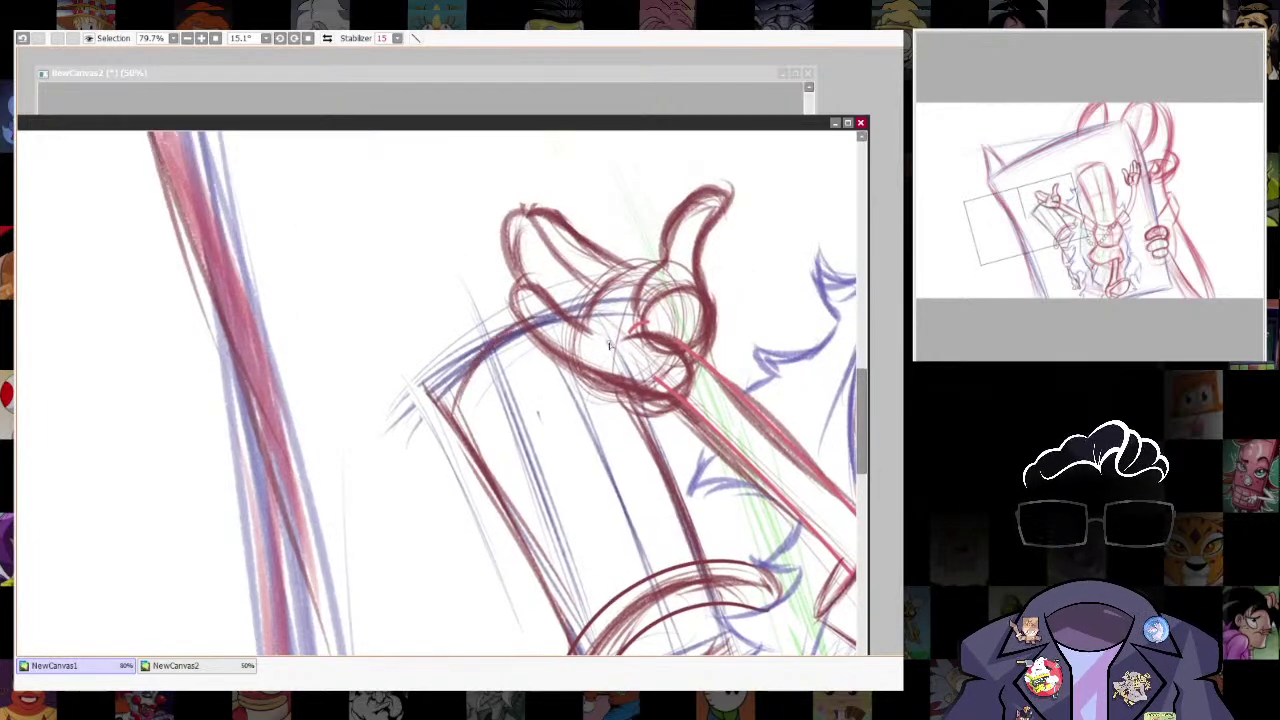
Draw a short hem line and narrow leg lines for the second character beside the hanging hand.
left_click_drag(765, 430, 699, 193)
left_click(308, 38)
left_click_drag(700, 349, 610, 350)
scroll(600, 380, "down", 5)
left_click_drag(730, 350, 686, 453)
left_click_drag(545, 480, 620, 406)
scroll(620, 406, "up", 2)
key("n")
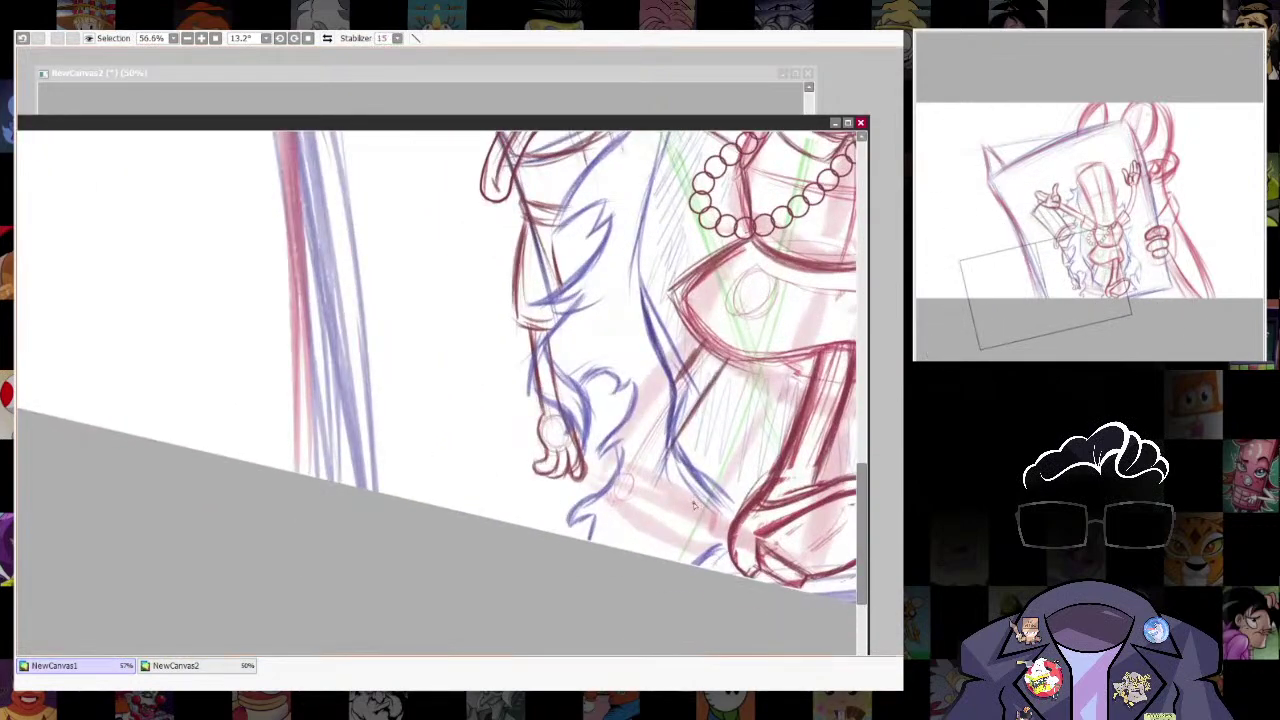
left_click_drag(593, 404, 643, 401)
scroll(617, 404, "down", 2)
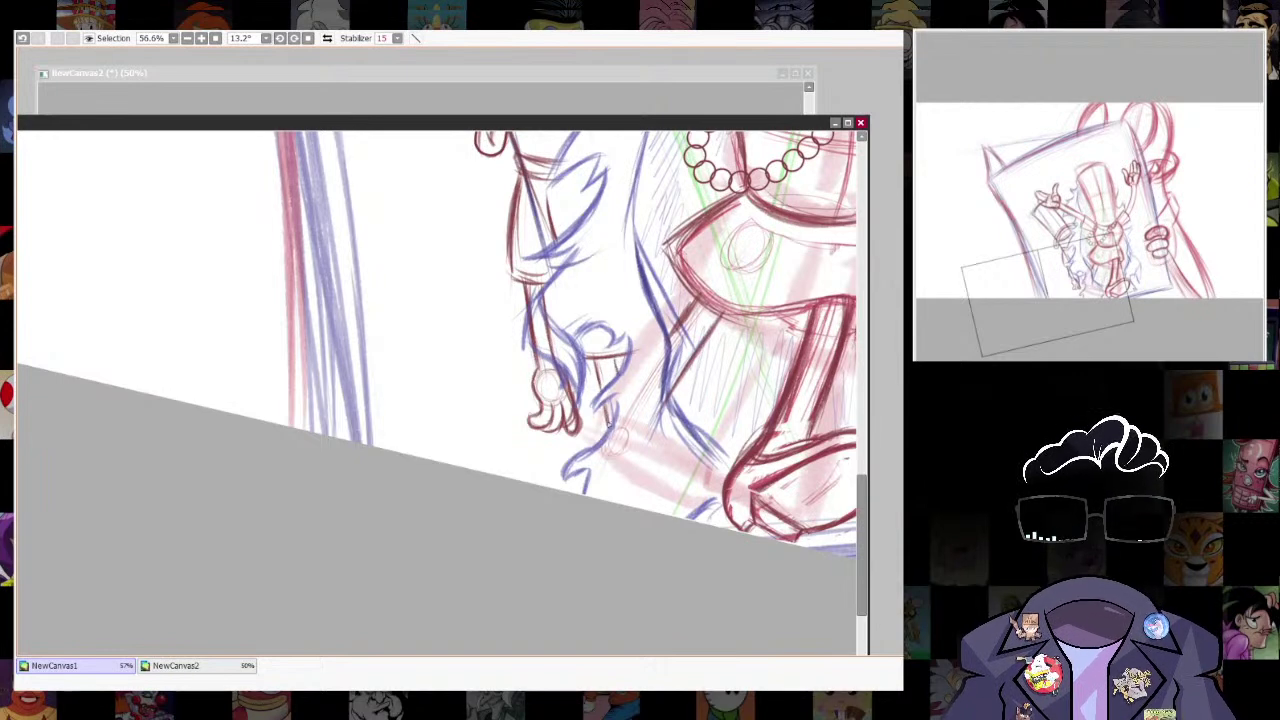
left_click_drag(597, 406, 622, 401)
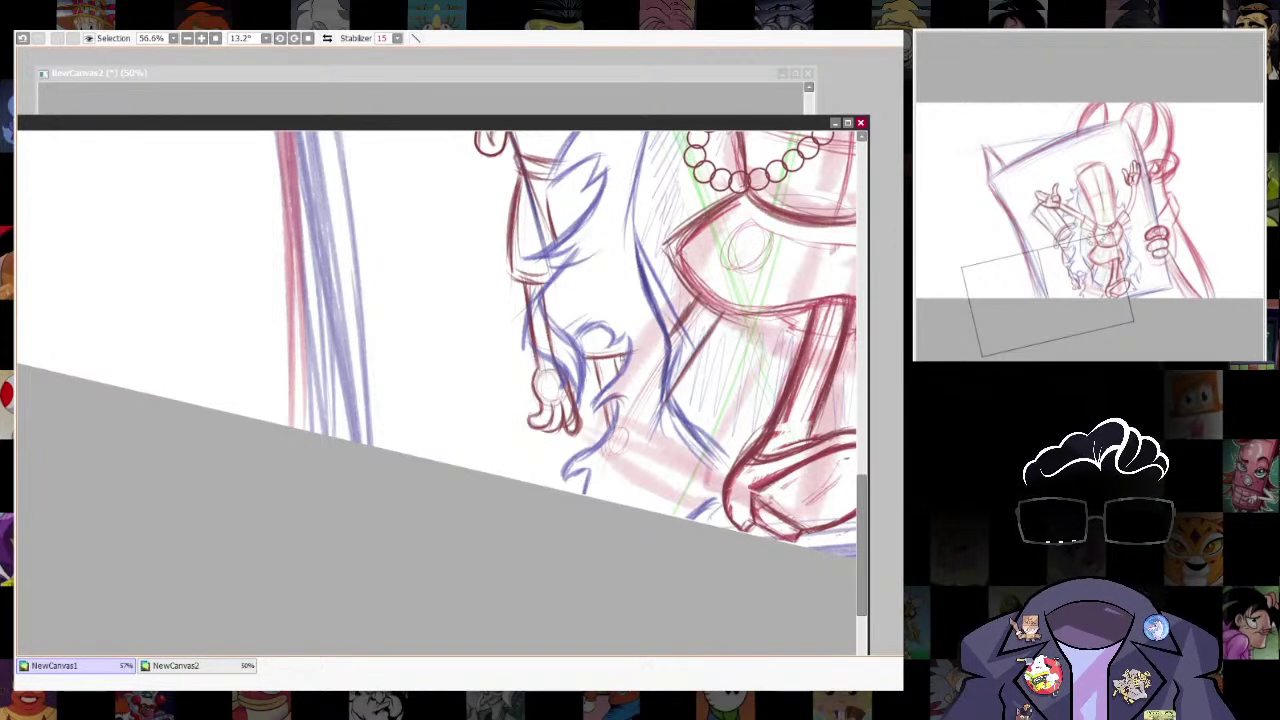
Erase the overlapping lines near the second character's hand and leg and redraw the missing edge.
scroll(592, 372, "up", 3)
key("e")
left_click_drag(561, 366, 582, 465)
key("n")
left_click_drag(581, 376, 591, 418)
scroll(705, 570, "up", 5)
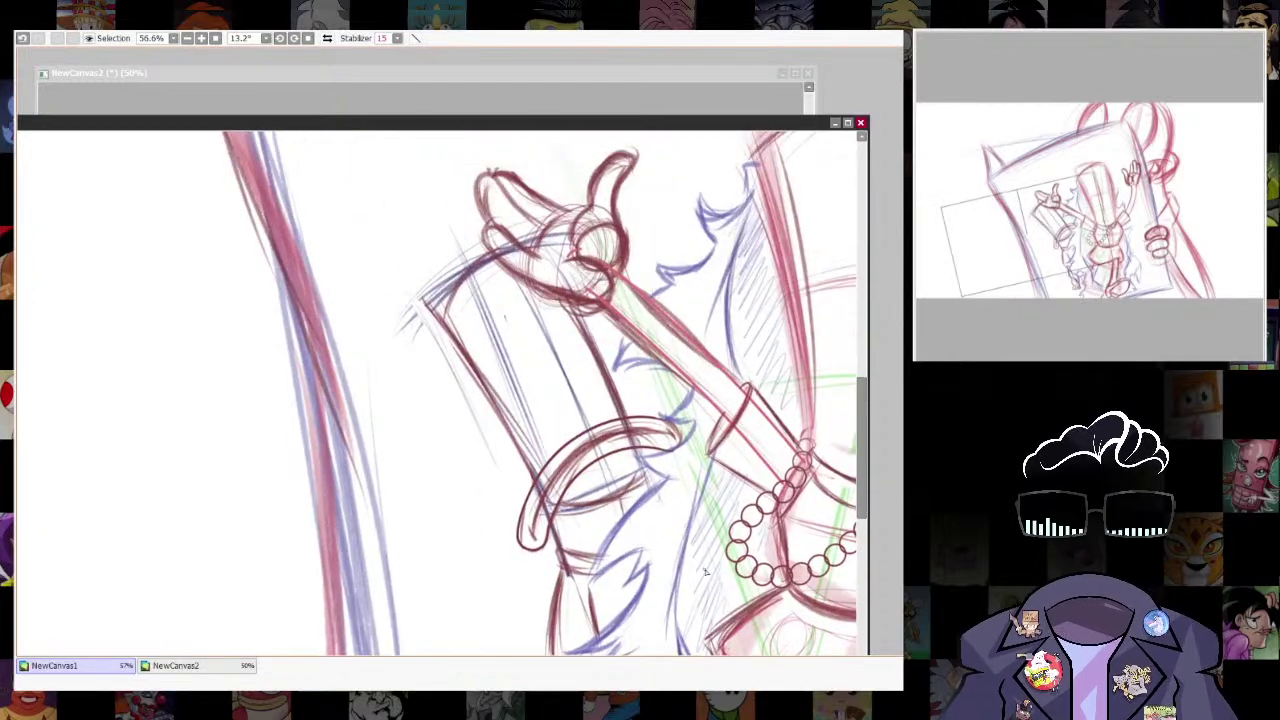
Draw a tall oval eye on the outer side of the second character's face.
left_click_drag(709, 580, 702, 554)
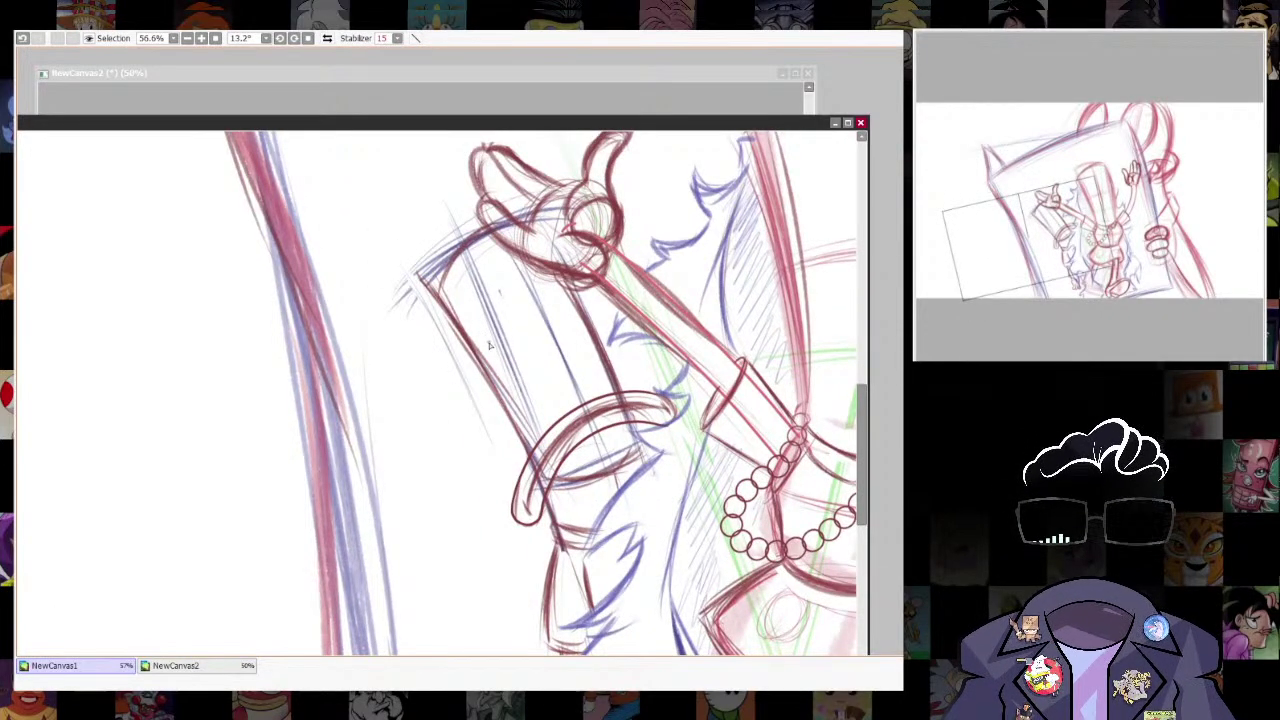
left_click_drag(484, 340, 508, 384)
key("ctrl+z")
mouse_move(480, 328)
left_mouse_down()
mouse_move(499, 368)
mouse_move(533, 406)
left_mouse_up()
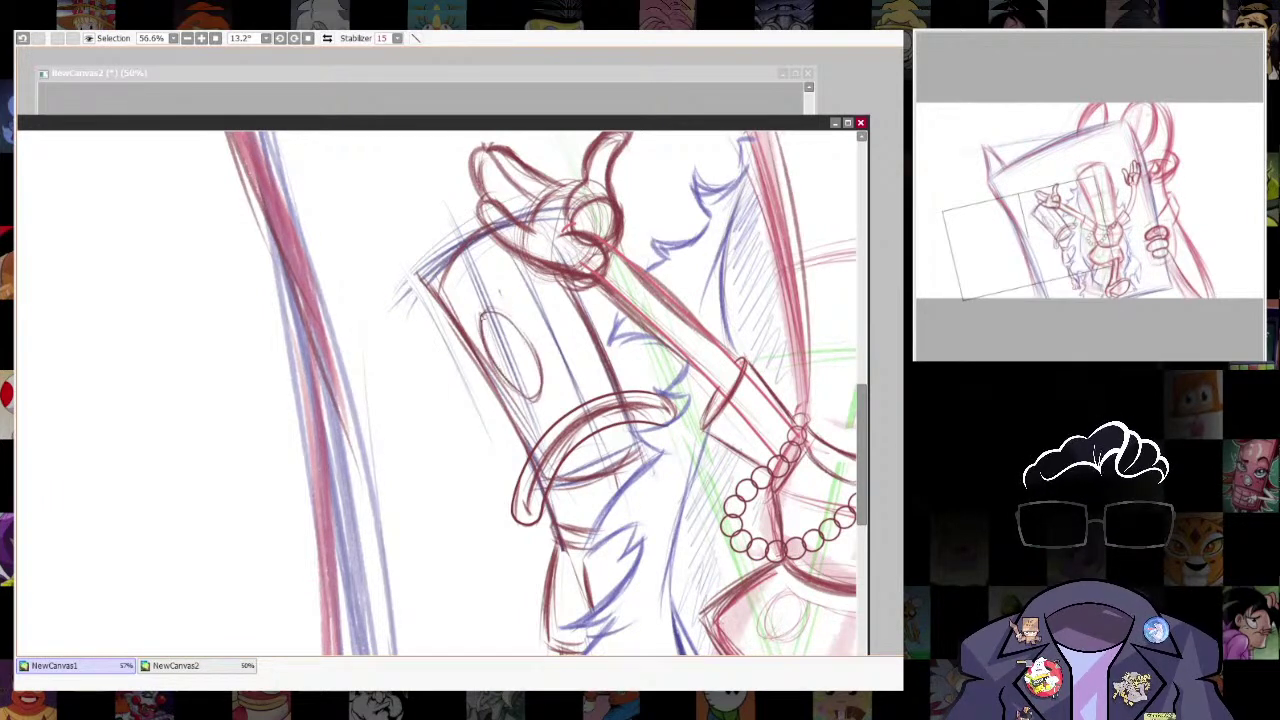
key("alt+Tab")
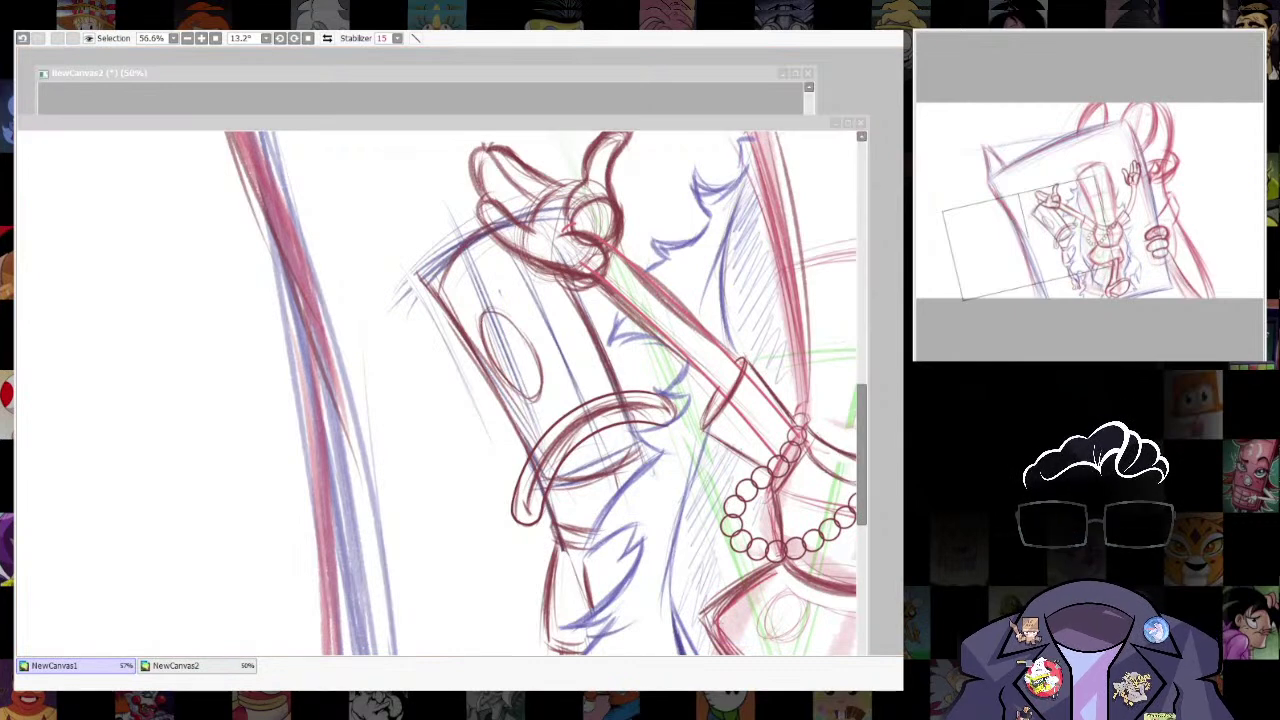
key("alt+Tab")
Draw the second character's other oval eye near the face's inner edge and add half-closed lid lines across the eyes.
mouse_move(499, 360)
left_mouse_down()
mouse_move(523, 336)
mouse_move(536, 362)
mouse_move(507, 381)
mouse_move(503, 365)
mouse_move(525, 346)
mouse_move(522, 393)
mouse_move(535, 347)
left_mouse_up()
key("ctrl+z")
key("ctrl+z")
key("ctrl+z")
mouse_move(553, 282)
left_mouse_down()
mouse_move(573, 350)
mouse_move(600, 364)
left_mouse_up()
left_click_drag(597, 286, 604, 361)
mouse_move(553, 278)
left_mouse_down()
mouse_move(562, 332)
mouse_move(600, 365)
left_mouse_up()
left_click_drag(598, 288, 607, 359)
mouse_move(553, 281)
left_mouse_down()
mouse_move(566, 336)
mouse_move(606, 365)
left_mouse_up()
mouse_move(552, 280)
left_mouse_down()
mouse_move(567, 342)
mouse_move(602, 315)
left_mouse_up()
Review both characters against the whole composition with the canvas rotation reset.
left_click_drag(677, 329, 695, 179)
left_click_drag(817, 530, 714, 340)
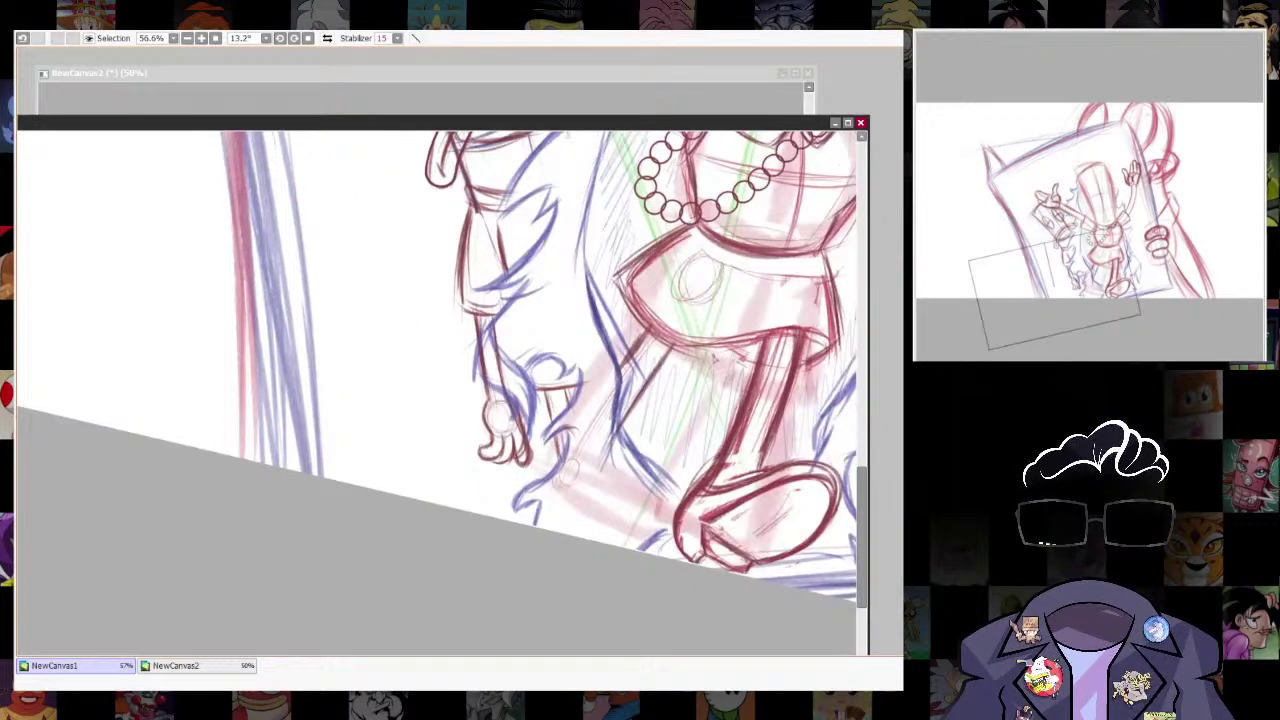
scroll(551, 380, "up", 3)
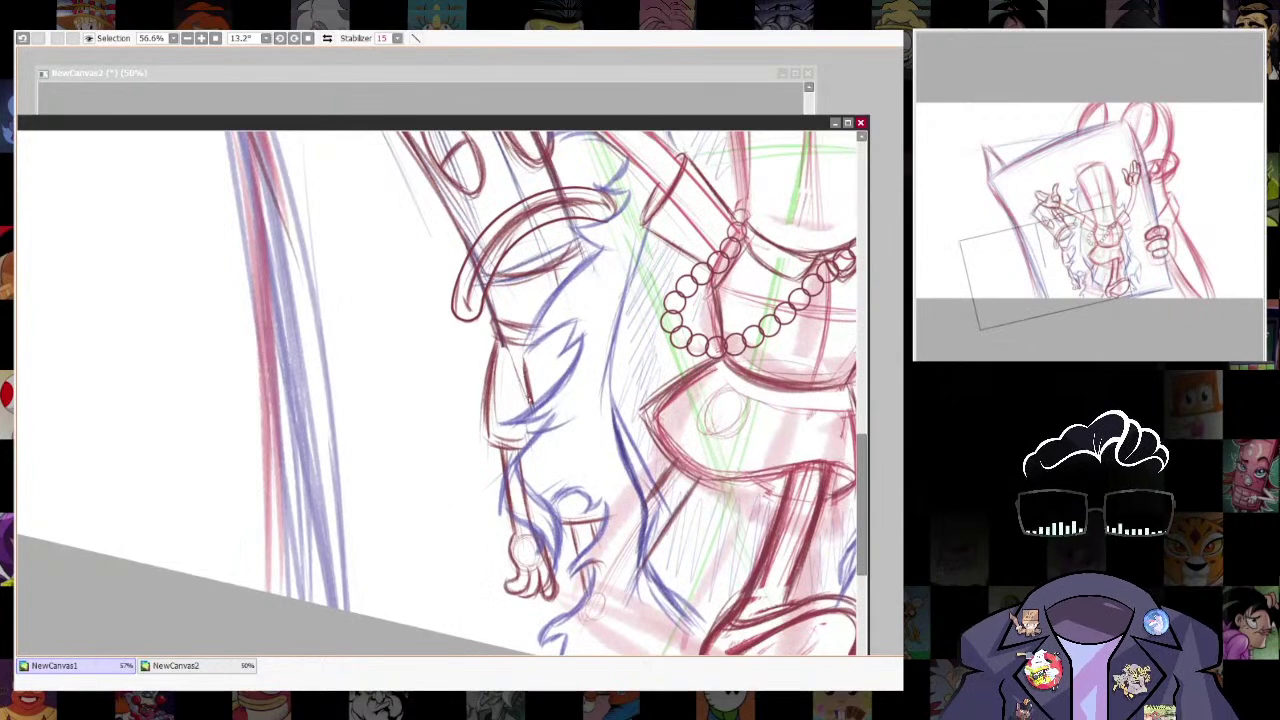
left_click(308, 38)
left_click_drag(690, 260, 450, 434)
scroll(776, 334, "down", 8)
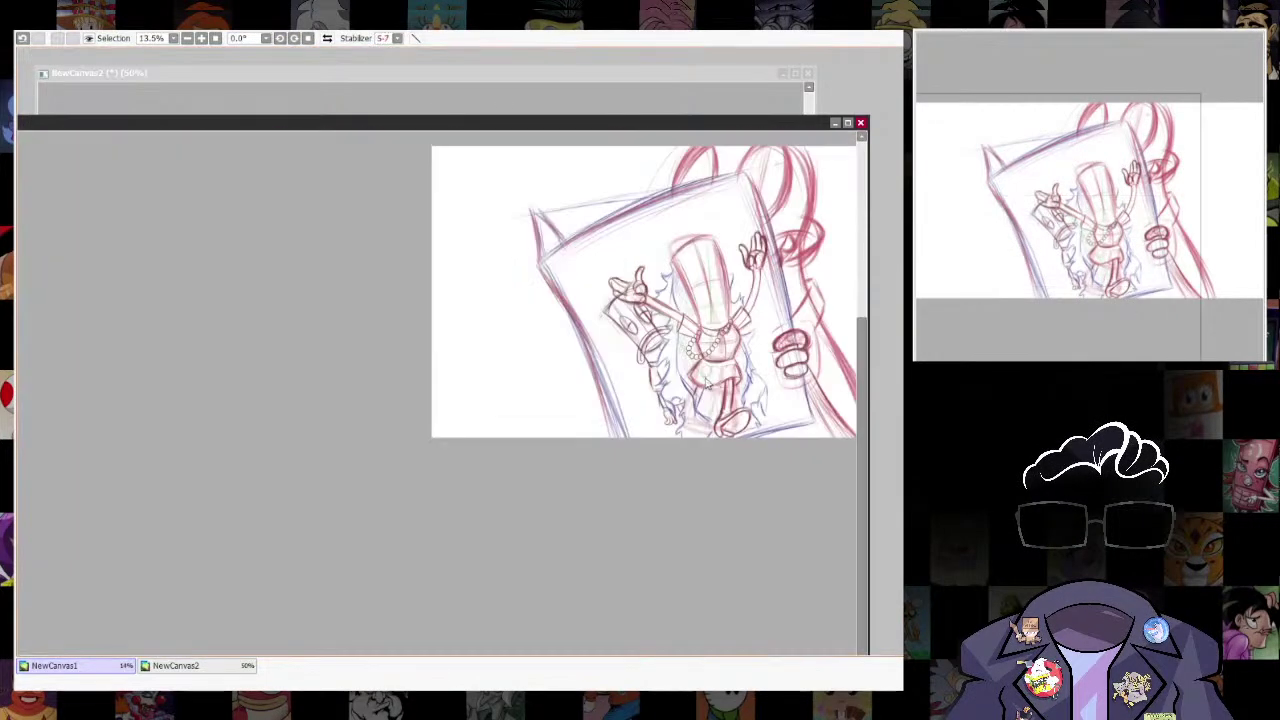
scroll(708, 388, "up", 2)
scroll(735, 482, "up", 1)
left_click_drag(728, 450, 754, 553)
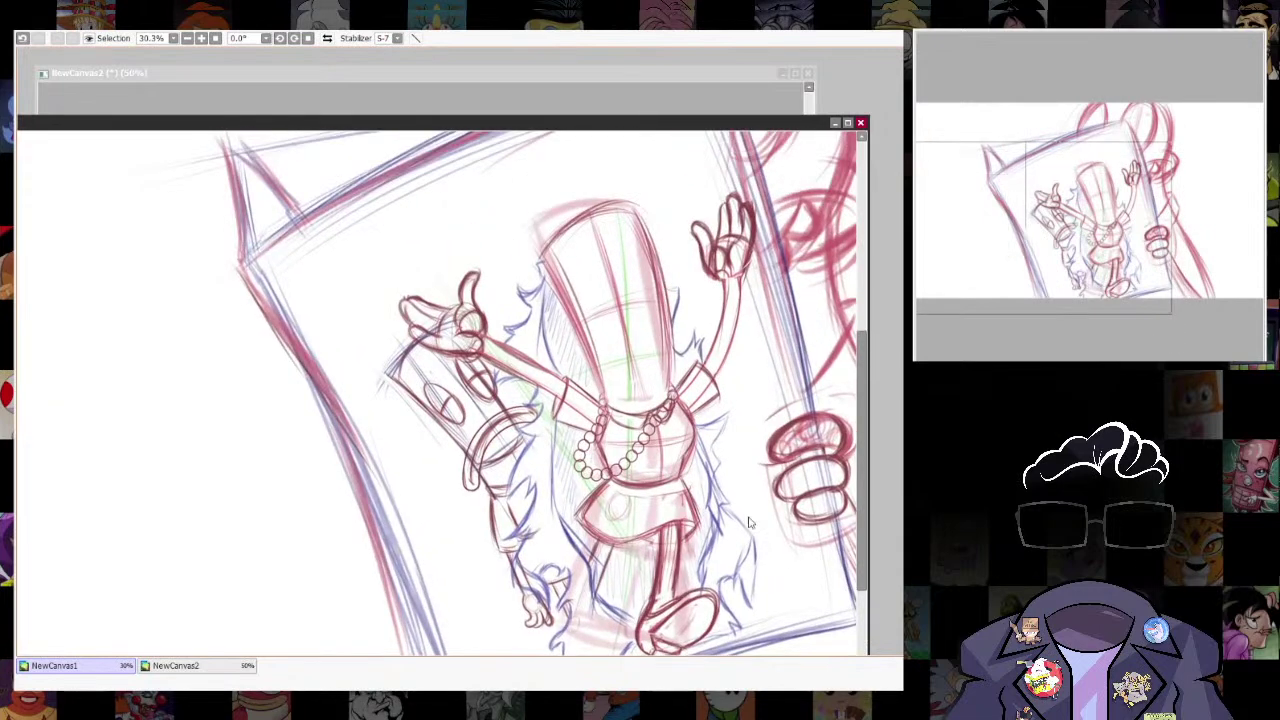
Draw spiky red hair tufts along the outer side of the second character's head.
left_click_drag(506, 314, 612, 488)
scroll(487, 493, "up", 1)
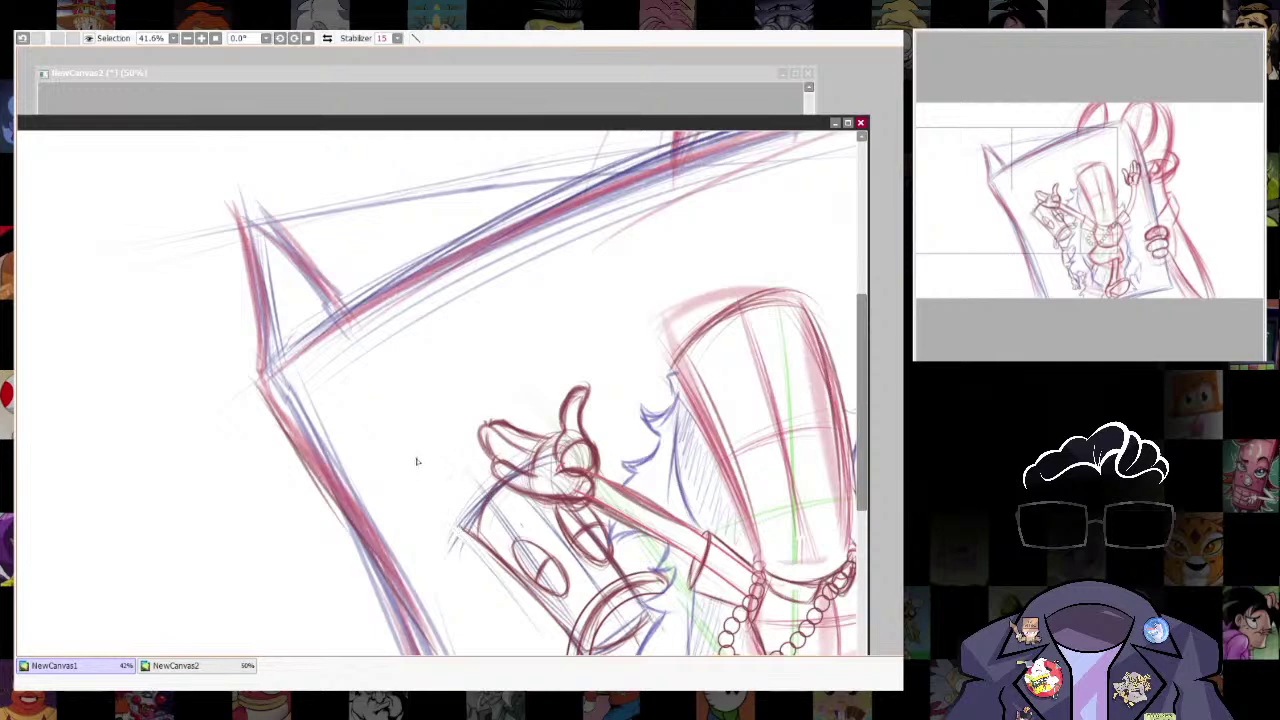
left_click_drag(428, 466, 466, 508)
mouse_move(415, 438)
left_mouse_down()
mouse_move(425, 503)
mouse_move(613, 511)
mouse_move(628, 326)
left_mouse_up()
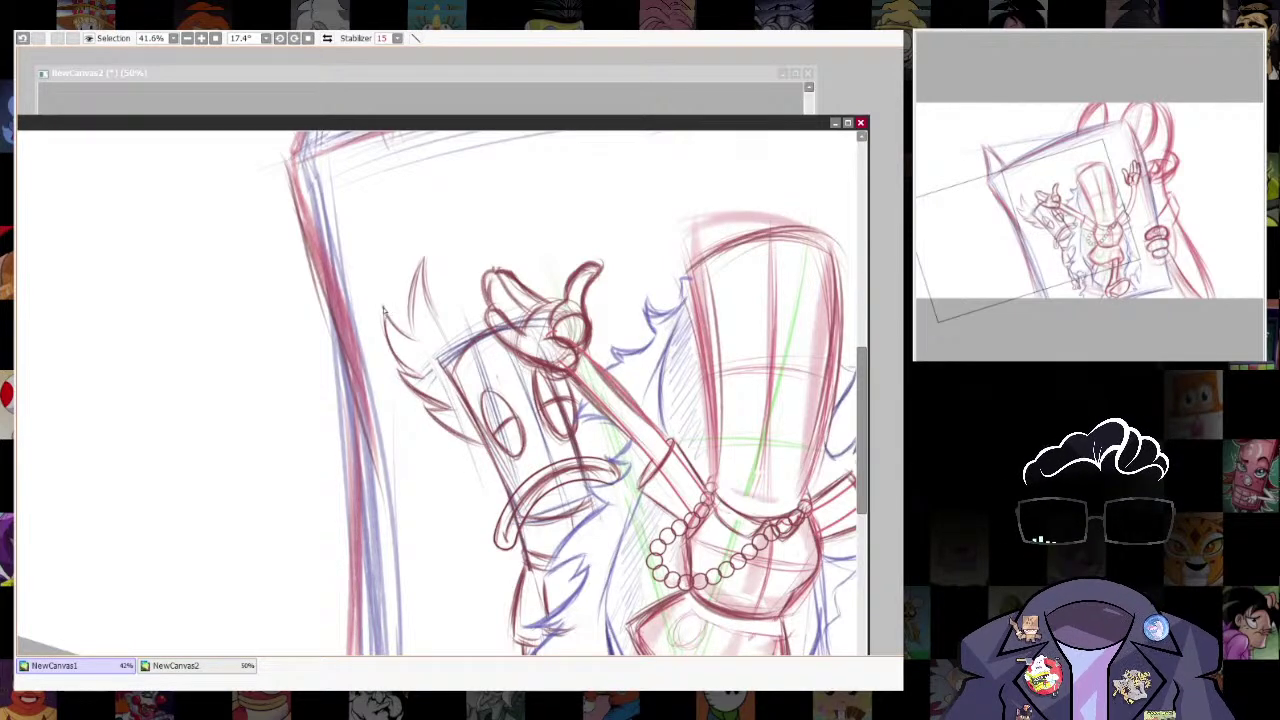
mouse_move(418, 347)
left_mouse_down()
mouse_move(418, 261)
mouse_move(406, 318)
left_mouse_up()
key("ctrl+z")
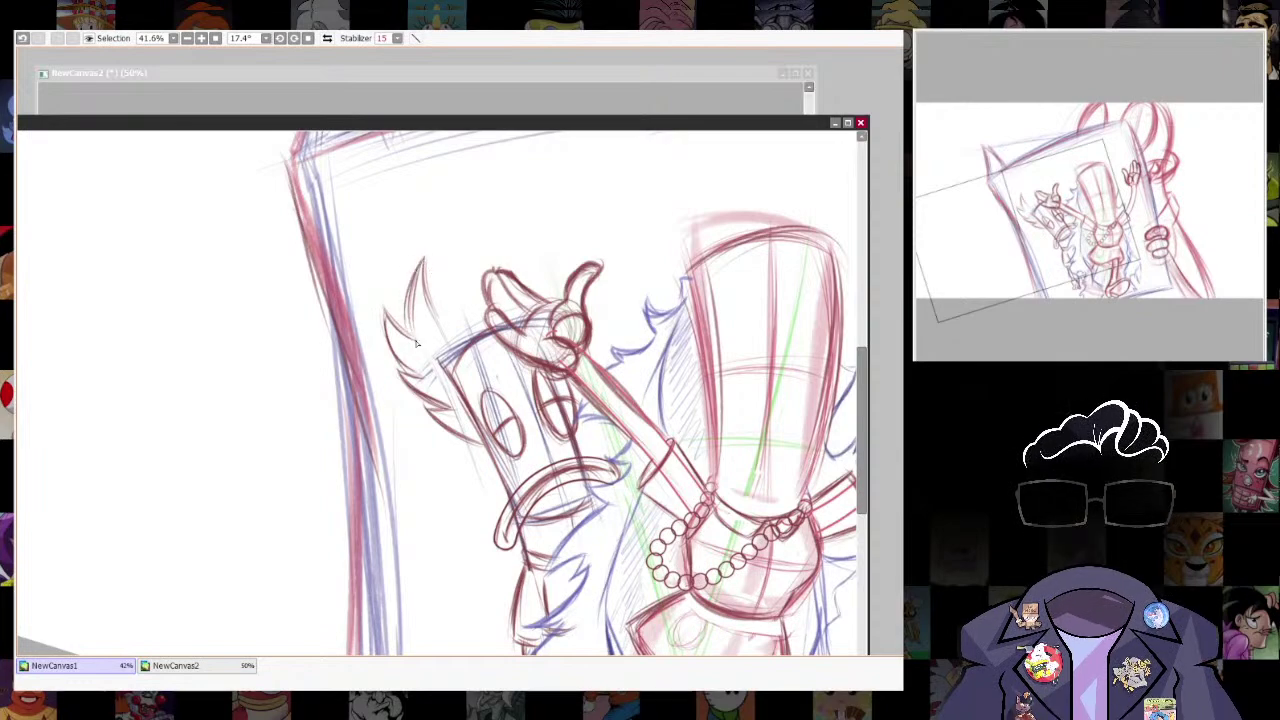
left_click_drag(497, 427, 521, 455)
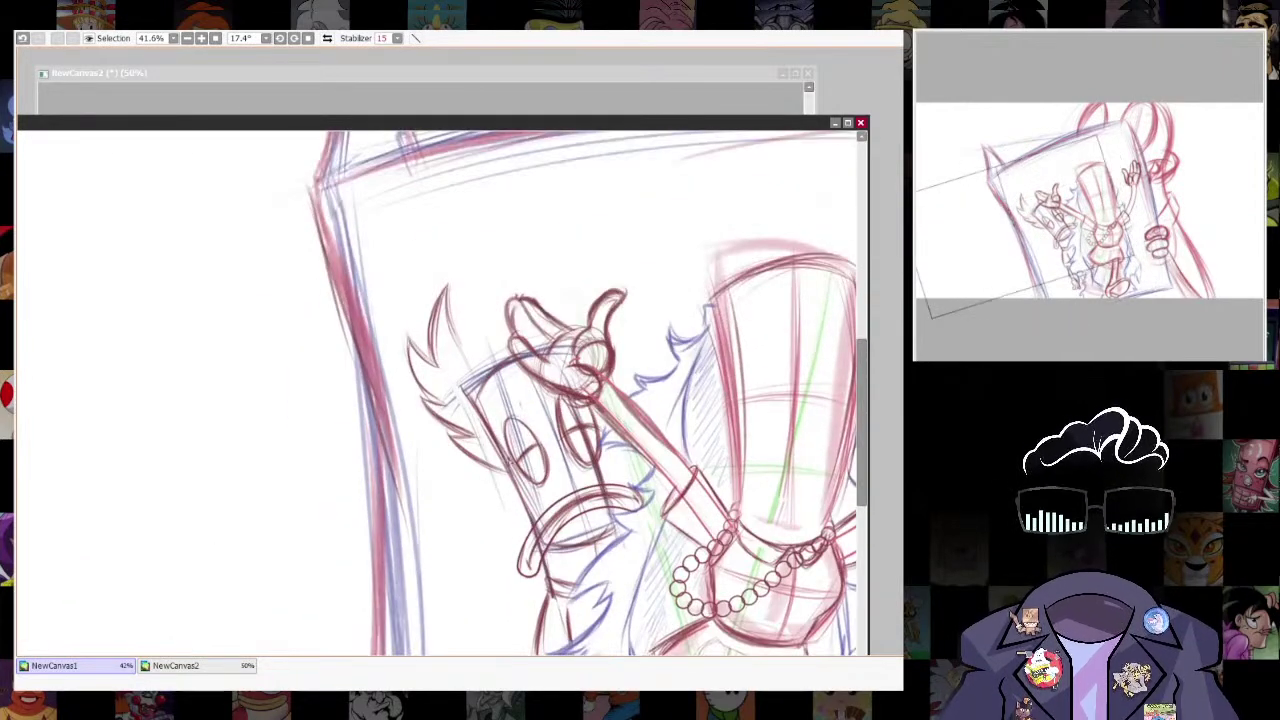
Erase the excess around the second character's lowest hair tuft and clean up its shape.
key("e")
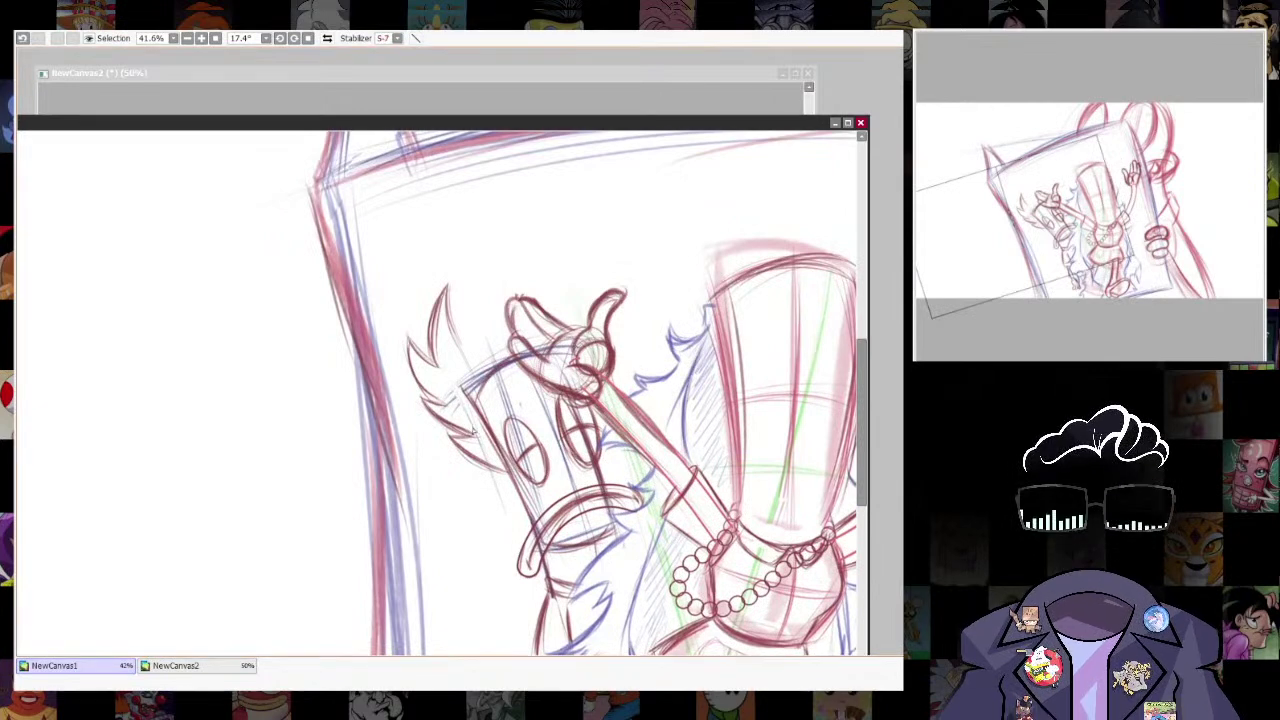
mouse_move(436, 447)
left_mouse_down()
mouse_move(495, 460)
mouse_move(448, 464)
mouse_move(505, 458)
left_mouse_up()
key("ctrl+t")
key("Return")
key("ctrl+d")
left_click_drag(616, 345, 584, 405)
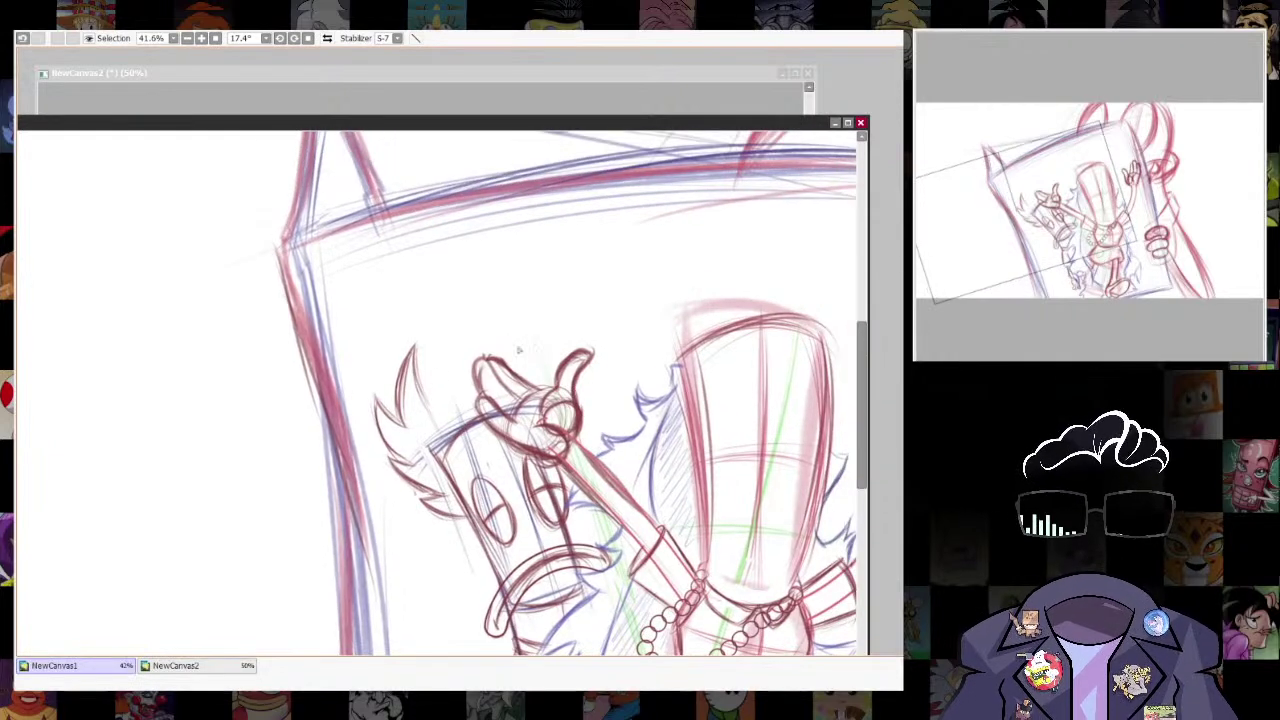
left_click_drag(426, 404, 457, 322)
key("ctrl+z")
key("ctrl+d")
key("n")
left_click_drag(428, 406, 505, 294)
key("ctrl+z")
key("ctrl+z")
key("ctrl+d")
Draw long, pointed hair curves sweeping from the second character's side tufts up over the first character's raised hand.
mouse_move(432, 404)
left_mouse_down()
mouse_move(506, 361)
mouse_move(470, 364)
mouse_move(515, 294)
mouse_move(488, 342)
left_mouse_up()
mouse_move(517, 292)
left_mouse_down()
mouse_move(487, 348)
mouse_move(494, 297)
left_mouse_up()
mouse_move(660, 318)
left_mouse_down()
mouse_move(592, 226)
mouse_move(586, 263)
left_mouse_up()
mouse_move(449, 349)
left_mouse_down()
mouse_move(530, 282)
mouse_move(565, 275)
left_mouse_up()
mouse_move(466, 318)
left_mouse_down()
mouse_move(576, 268)
mouse_move(534, 318)
left_mouse_up()
left_click_drag(451, 338, 538, 271)
left_click_drag(478, 305, 552, 267)
Restroke the long hair curve above the raised hand and erase its excess lines.
mouse_move(672, 373)
left_mouse_down()
mouse_move(657, 294)
mouse_move(651, 418)
left_mouse_up()
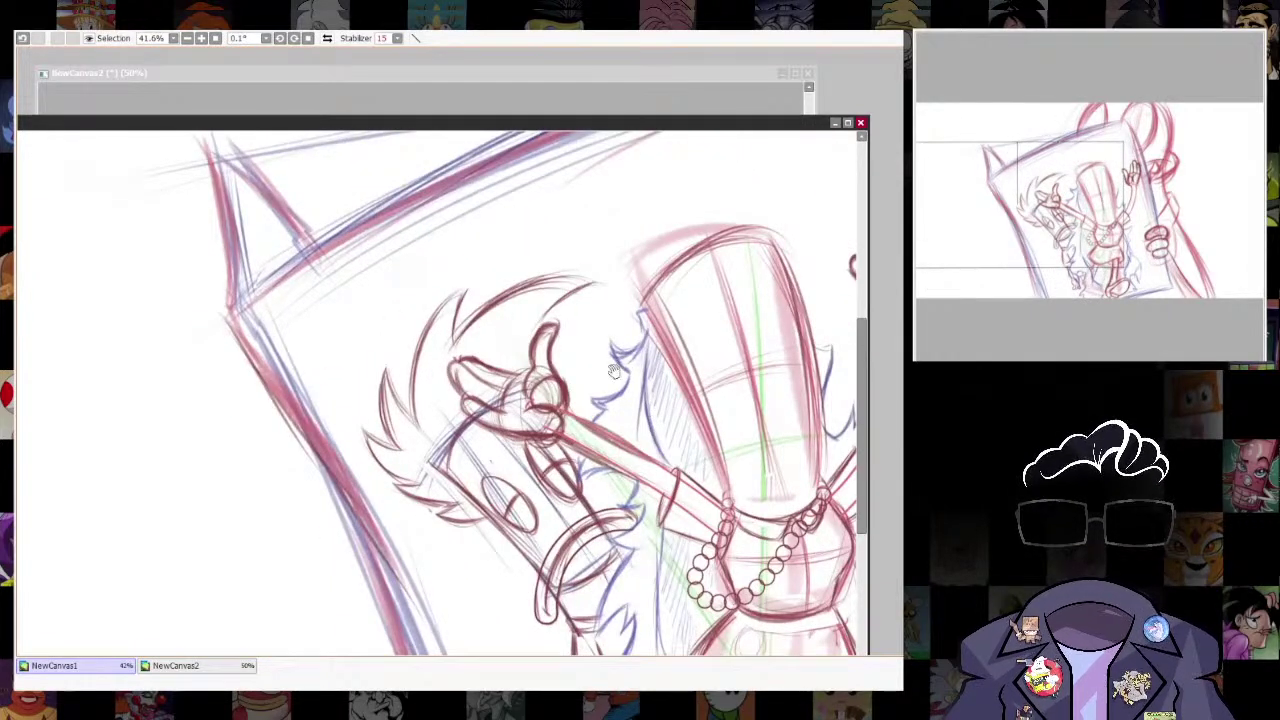
left_click_drag(590, 361, 704, 360)
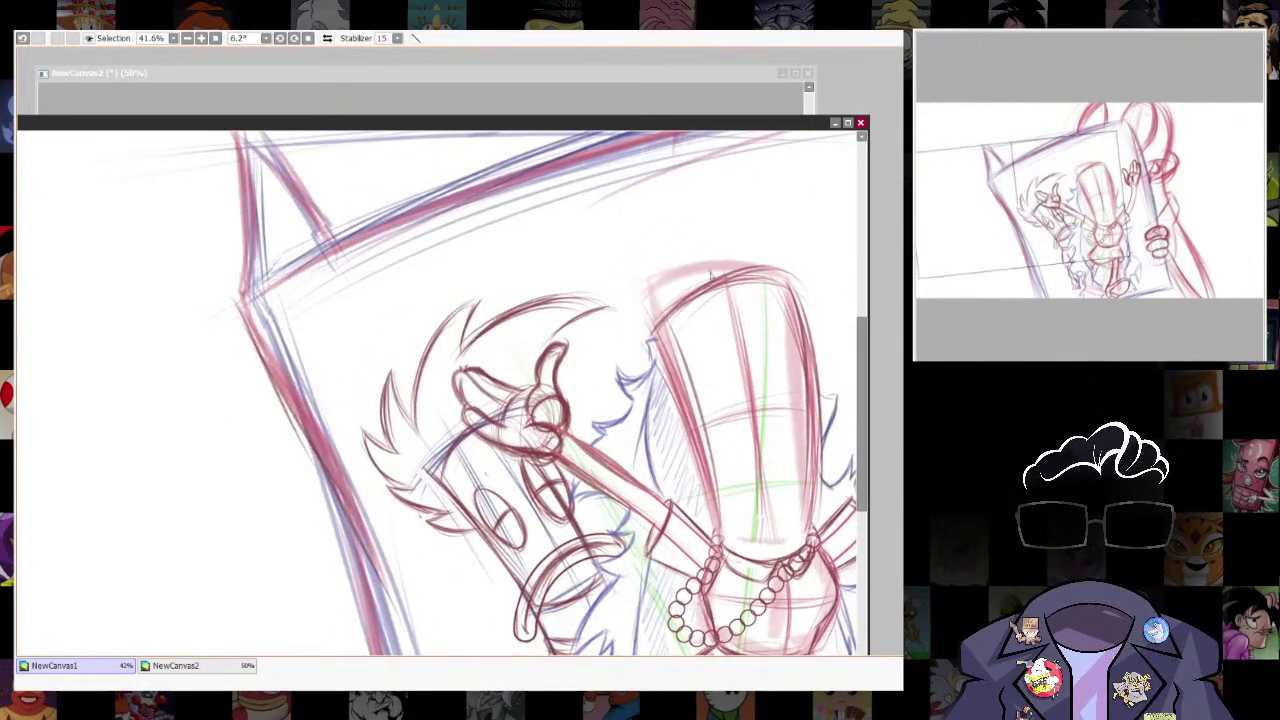
mouse_move(691, 254)
left_mouse_down()
mouse_move(523, 214)
mouse_move(495, 320)
left_mouse_up()
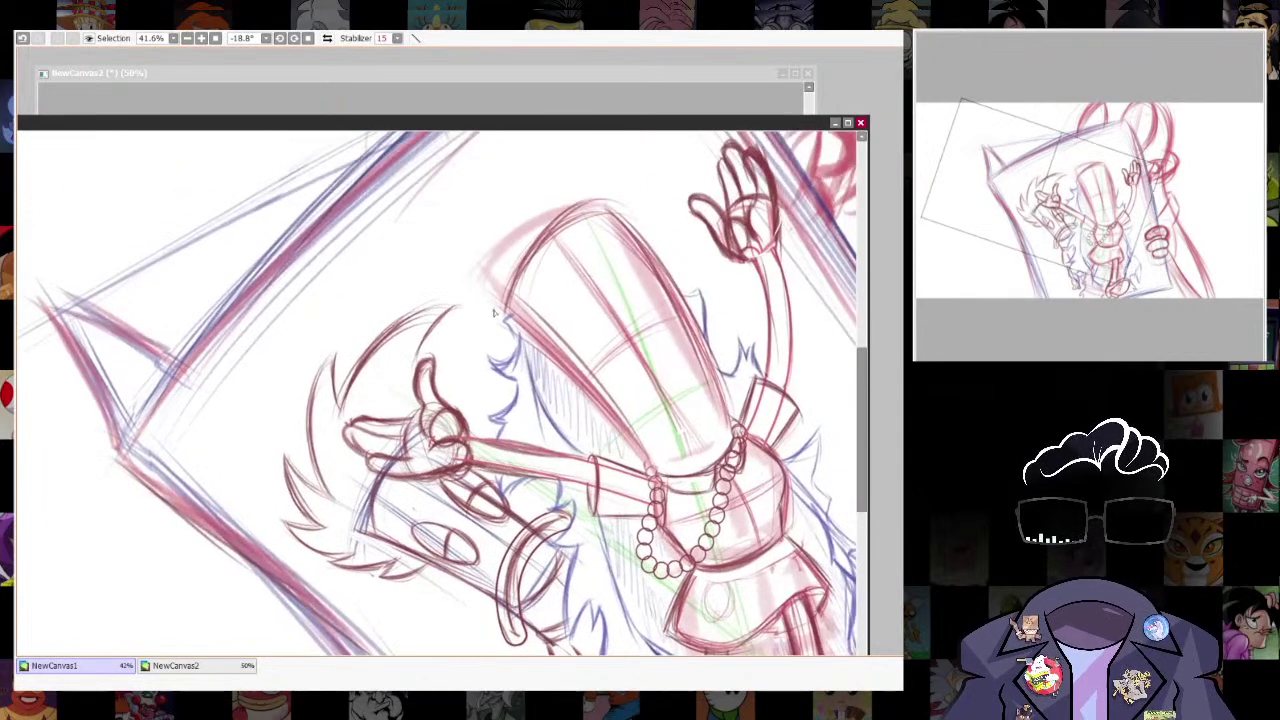
mouse_move(341, 416)
left_mouse_down()
mouse_move(425, 311)
mouse_move(460, 304)
mouse_move(448, 307)
left_mouse_up()
key("e")
mouse_move(340, 405)
left_mouse_down()
mouse_move(372, 334)
mouse_move(432, 306)
left_mouse_up()
key("n")
Draw pointed strands at the inner end of the second character's hair, beyond the raised hand.
mouse_move(458, 252)
left_mouse_down()
mouse_move(700, 515)
mouse_move(680, 378)
left_mouse_up()
left_click_drag(719, 336, 730, 369)
mouse_move(468, 302)
left_mouse_down()
mouse_move(500, 356)
mouse_move(450, 333)
left_mouse_up()
mouse_move(496, 357)
left_mouse_down()
mouse_move(476, 340)
mouse_move(500, 362)
left_mouse_up()
left_click_drag(472, 308, 500, 358)
left_click_drag(686, 280, 620, 190)
mouse_move(412, 308)
left_mouse_down()
mouse_move(446, 331)
mouse_move(435, 341)
left_mouse_up()
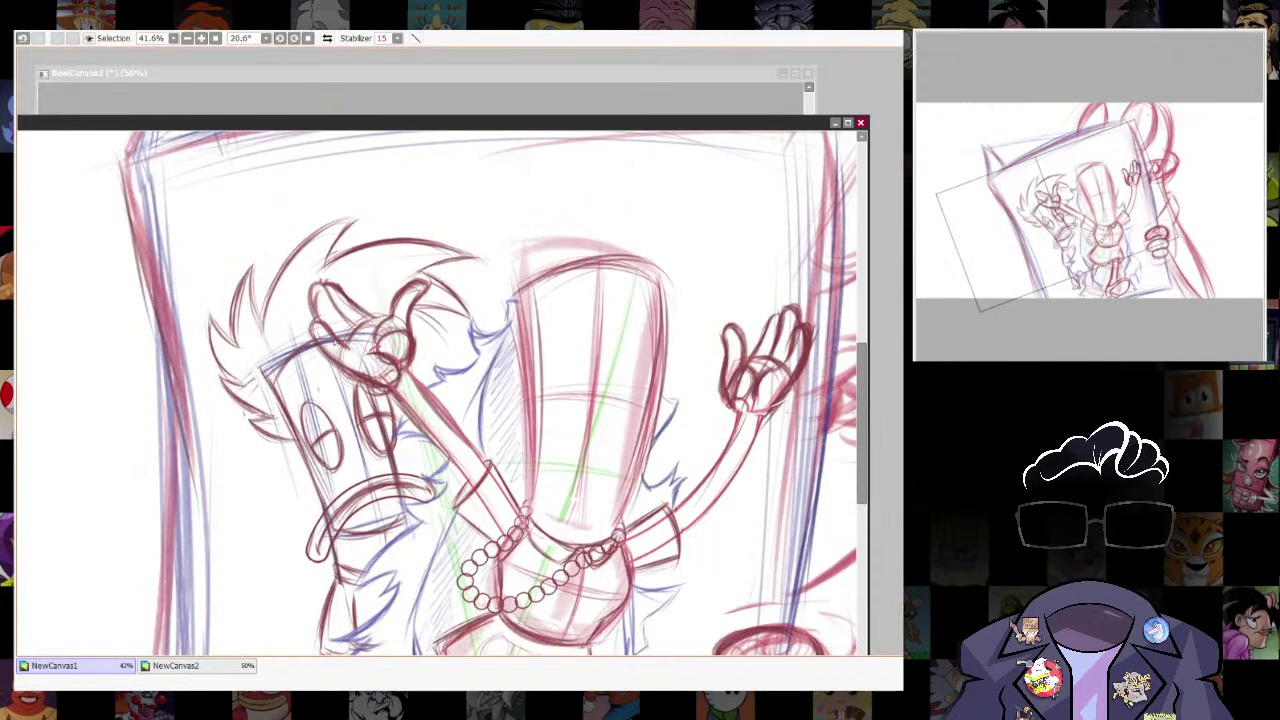
Draw a curved hairline across the second character's forehead and add short strands beside the raised hand.
left_click_drag(277, 380, 338, 371)
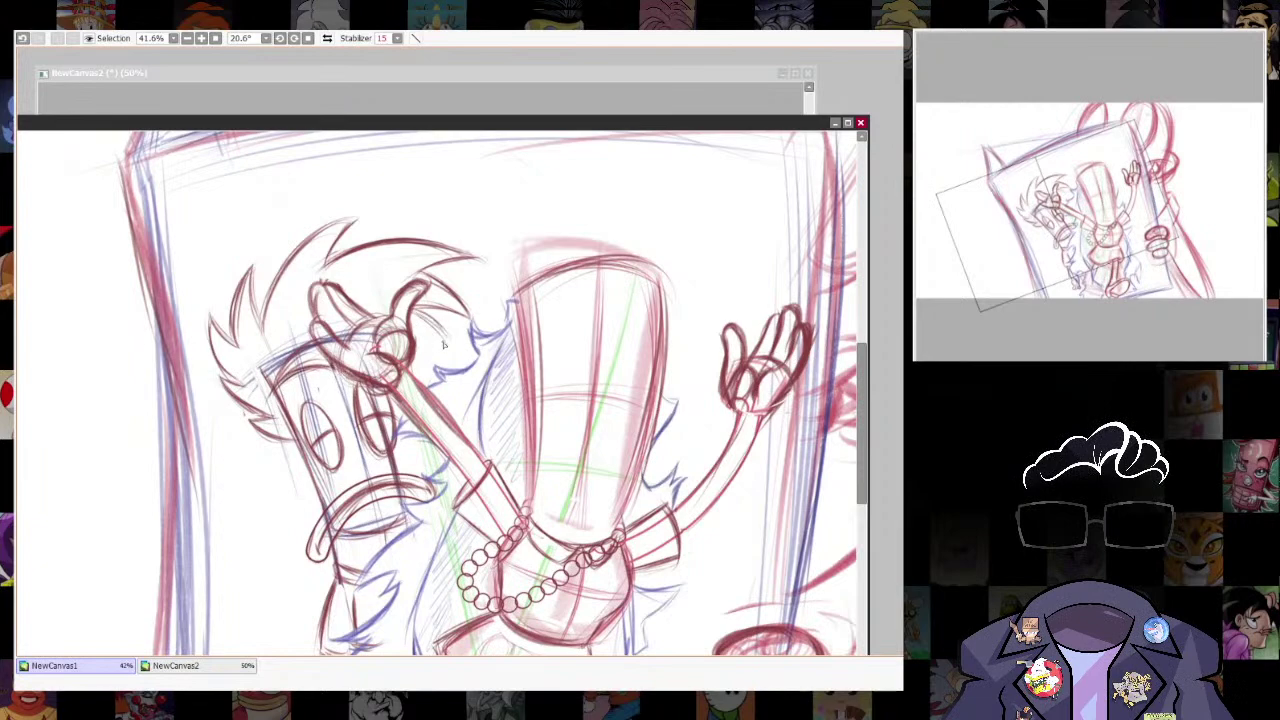
left_click_drag(413, 333, 450, 342)
left_click_drag(612, 391, 648, 328)
left_click_drag(567, 218, 597, 291)
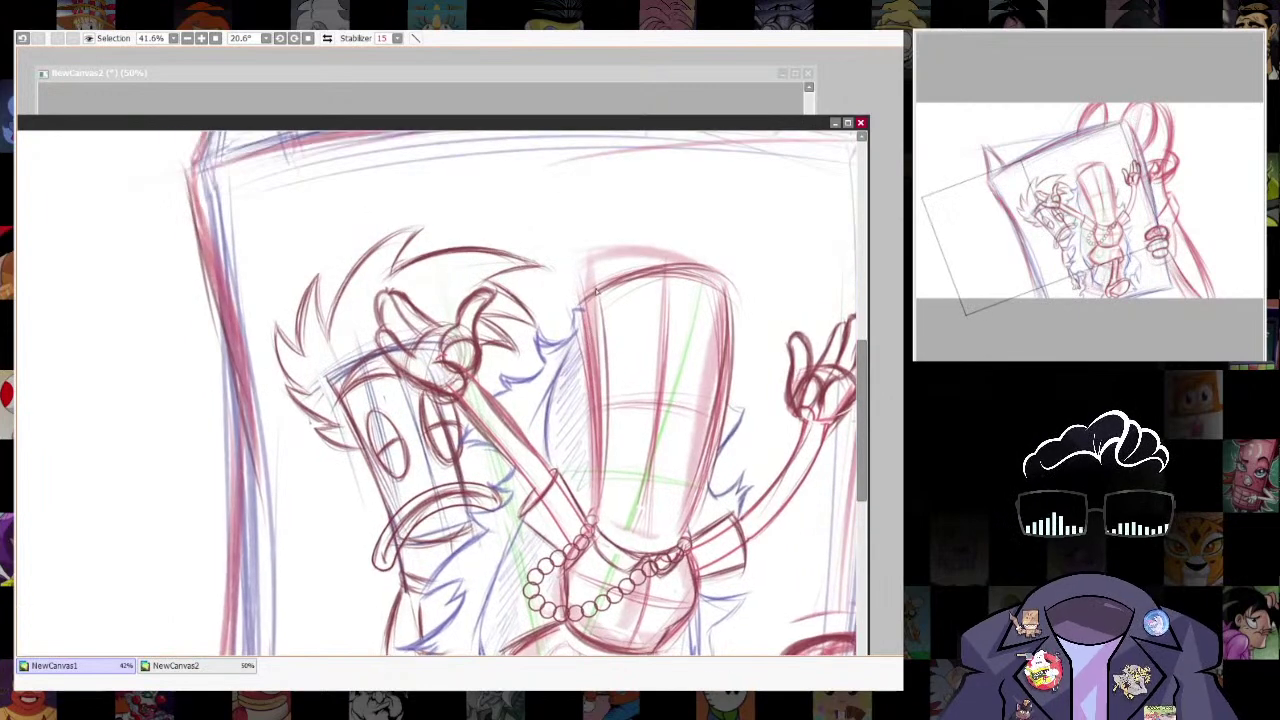
Add small dark pupils under the lids of both of the second character's eyes.
left_click_drag(660, 334, 663, 267)
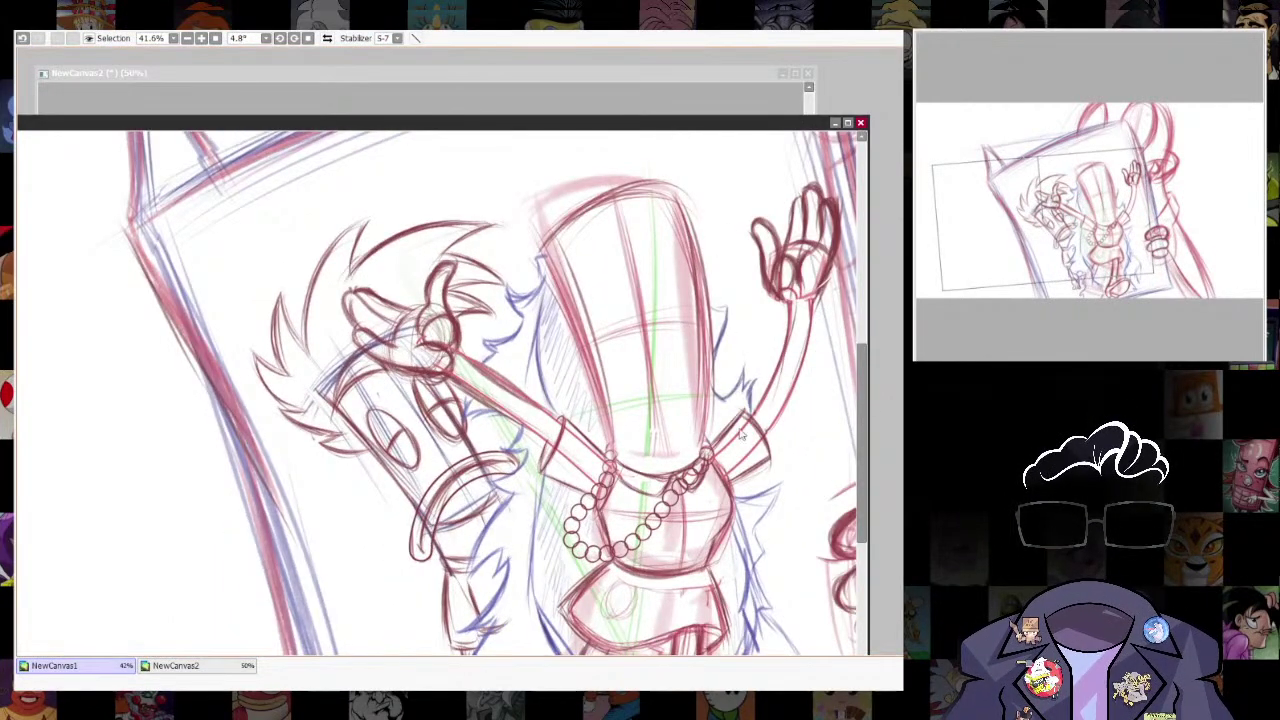
key("e")
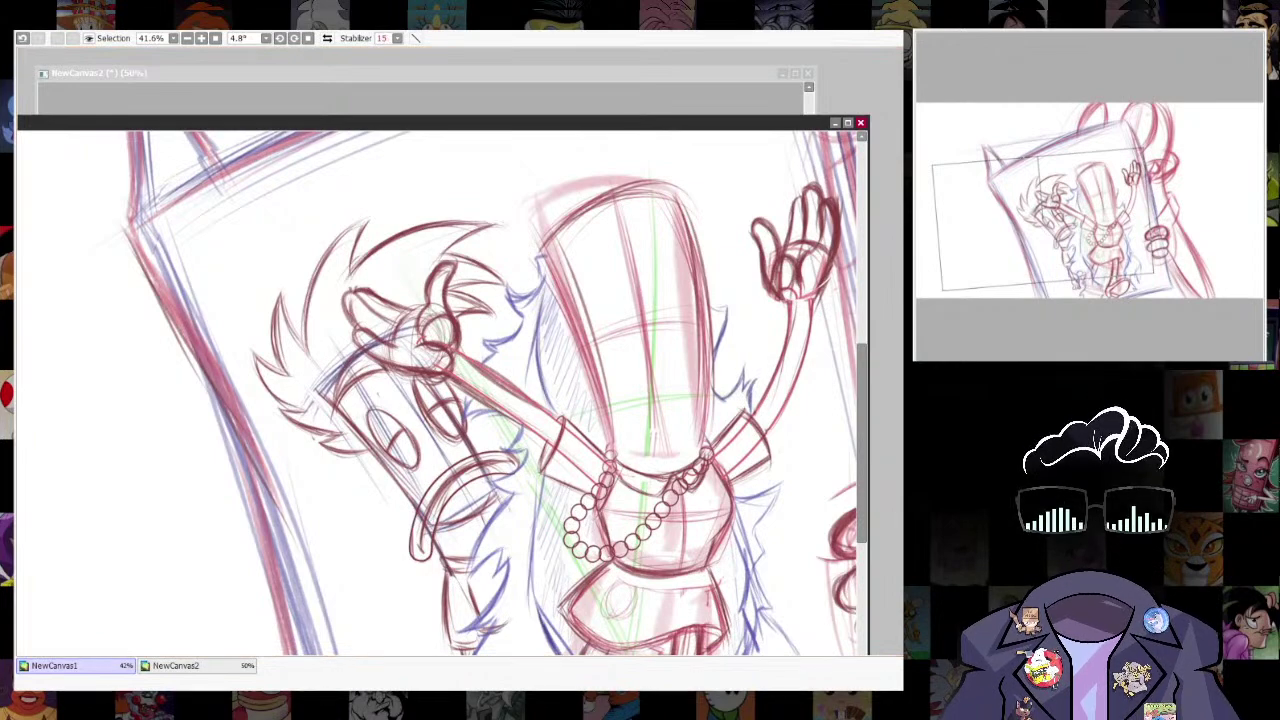
mouse_move(394, 446)
left_mouse_down()
mouse_move(404, 436)
mouse_move(400, 449)
left_mouse_up()
left_click_drag(441, 411, 442, 409)
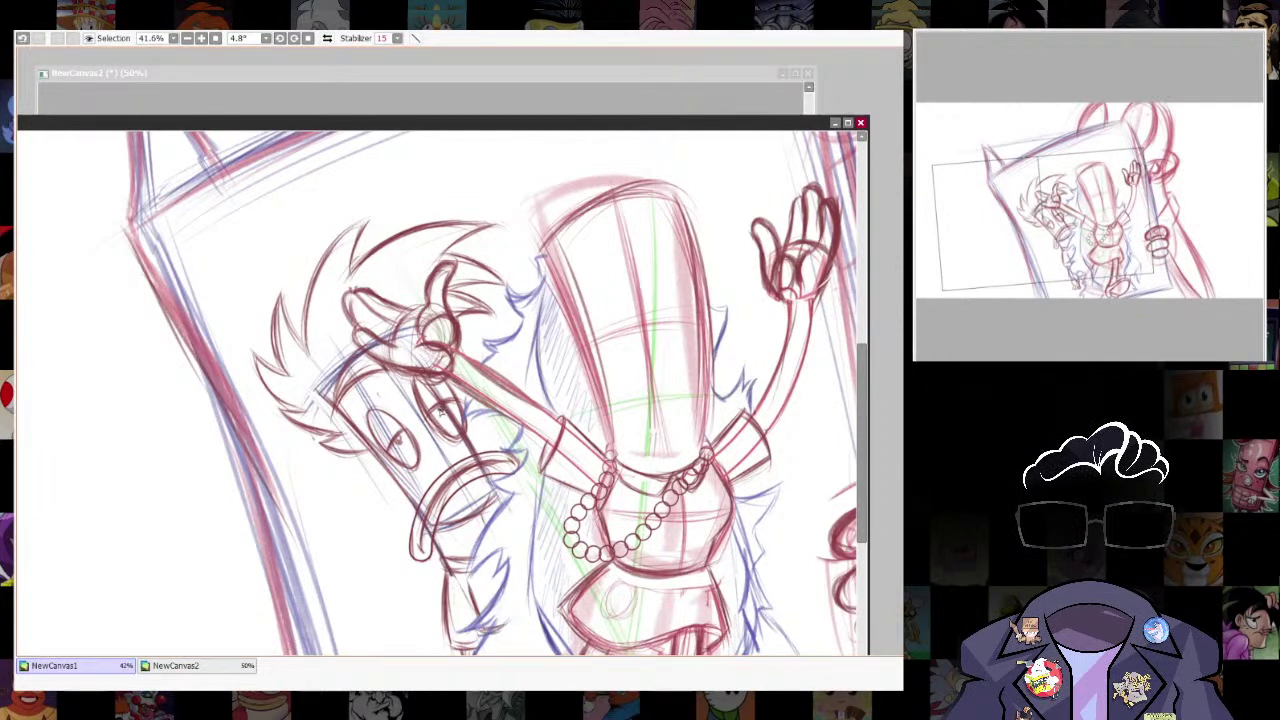
mouse_move(398, 447)
left_mouse_down()
mouse_move(404, 457)
mouse_move(402, 444)
left_mouse_up()
key("Home")
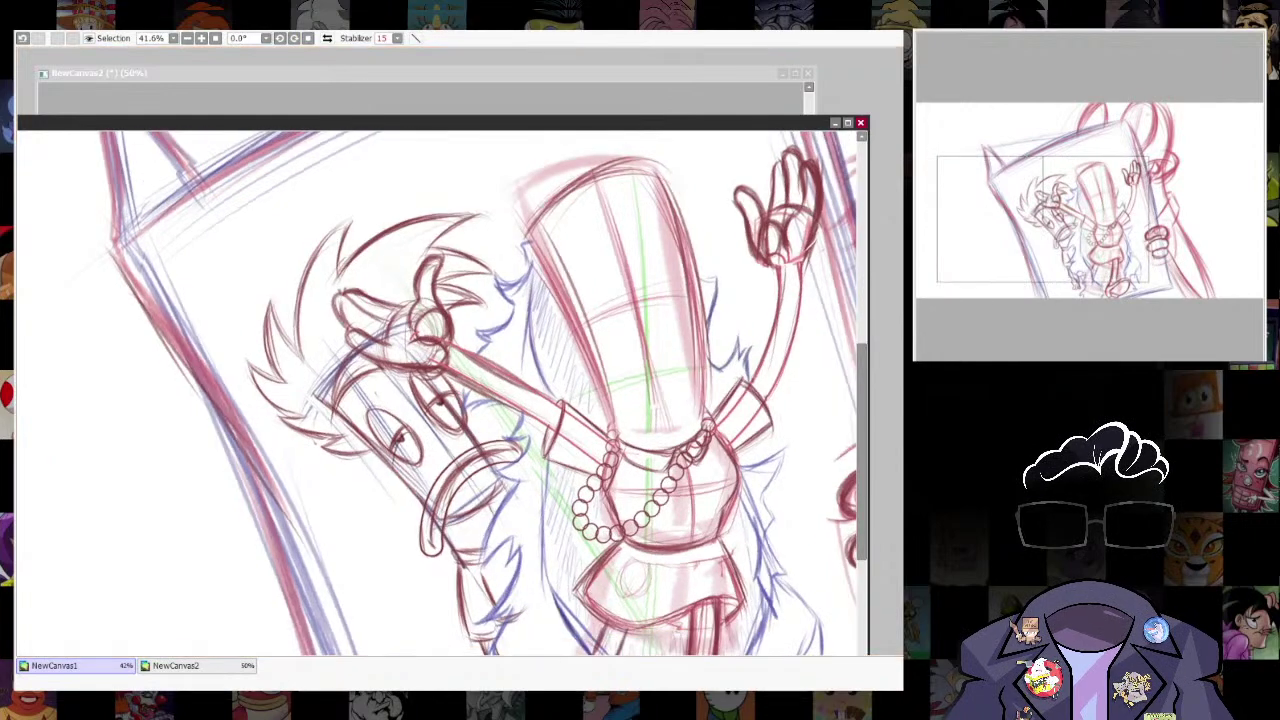
scroll(730, 378, "down", 5)
scroll(745, 495, "up", 5)
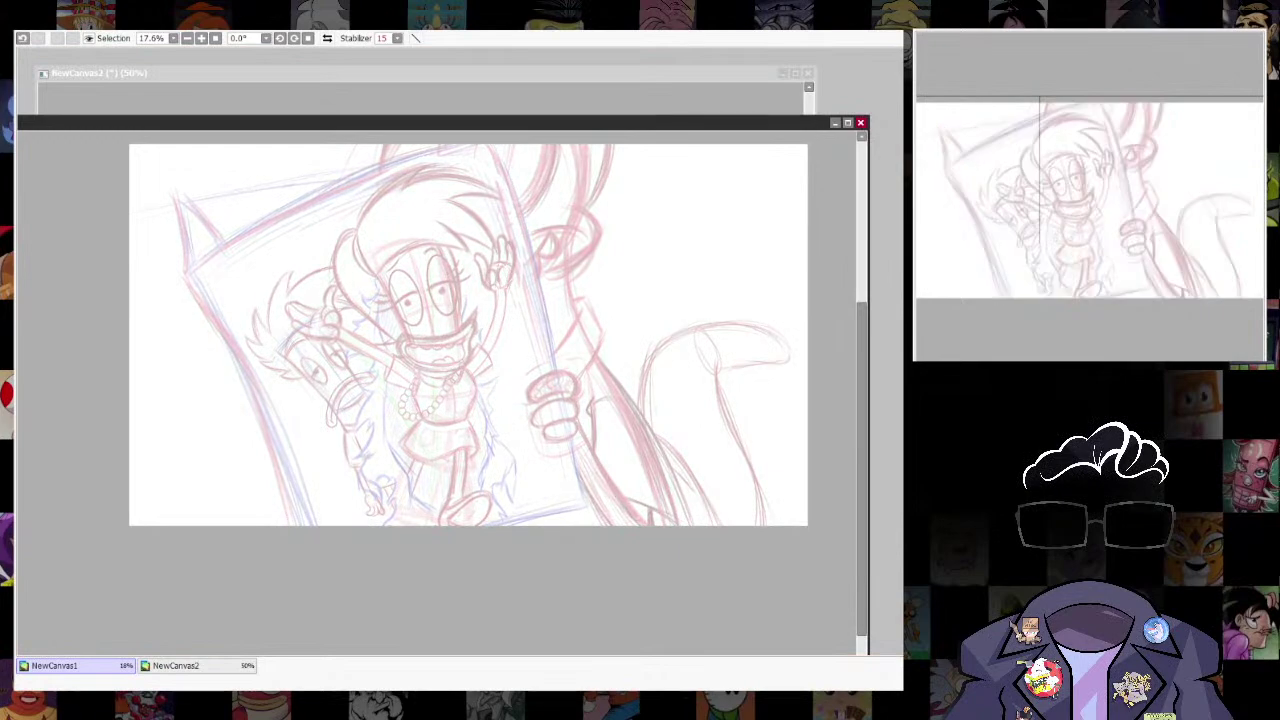
Ink the first character's forehead hairline with one tapered black curve from beside the raised hand around the face.
scroll(640, 309, "up", 3)
left_click_drag(534, 432, 748, 637)
scroll(608, 406, "up", 3)
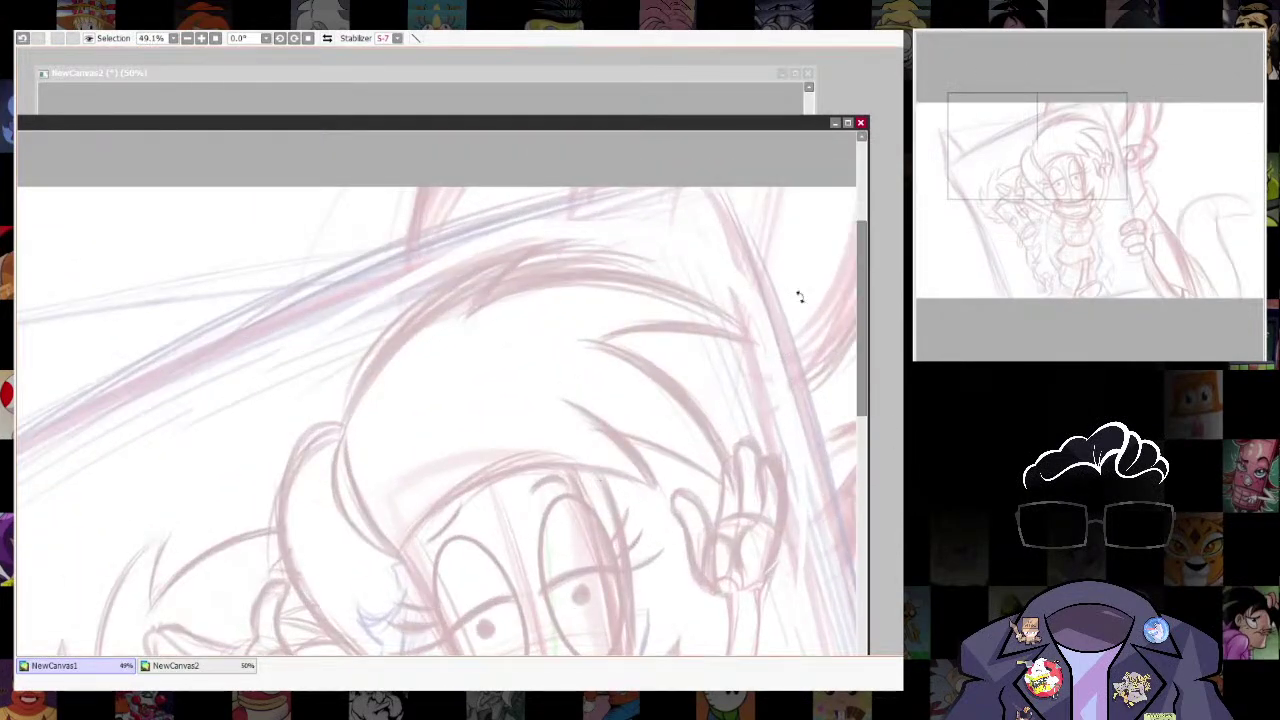
left_click_drag(778, 322, 614, 252)
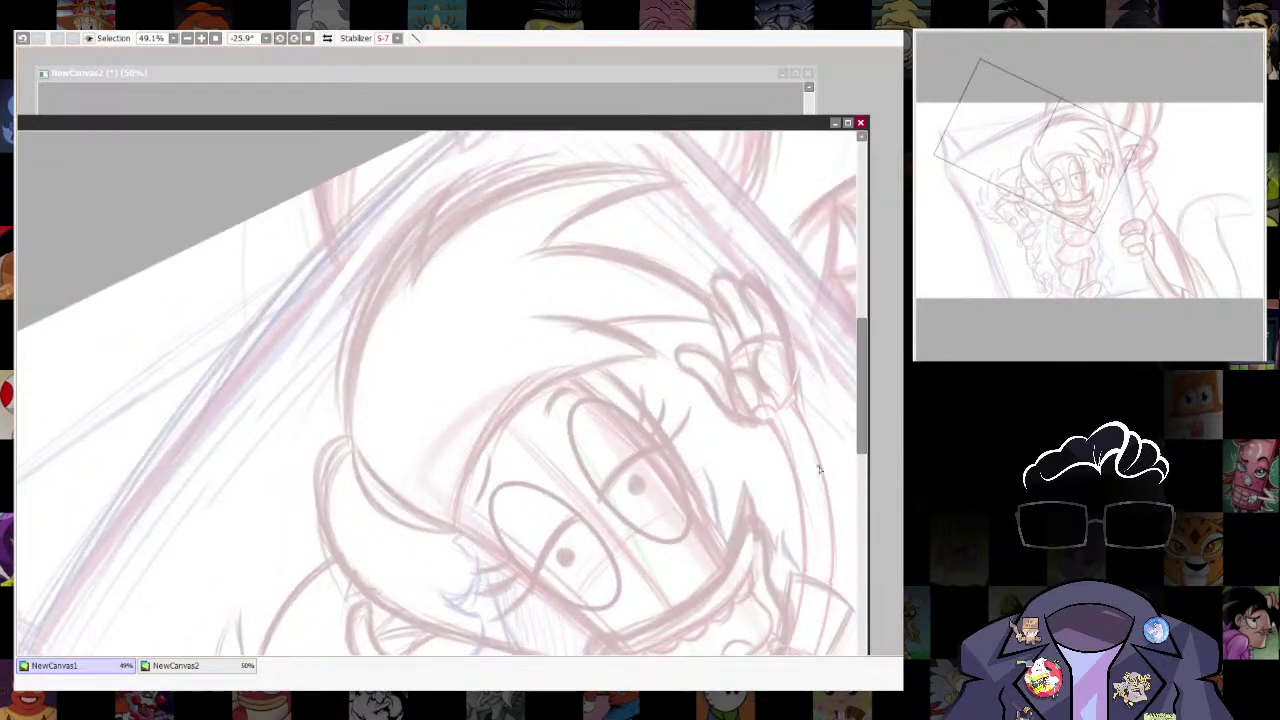
scroll(675, 363, "down", 5)
scroll(675, 363, "up", 6)
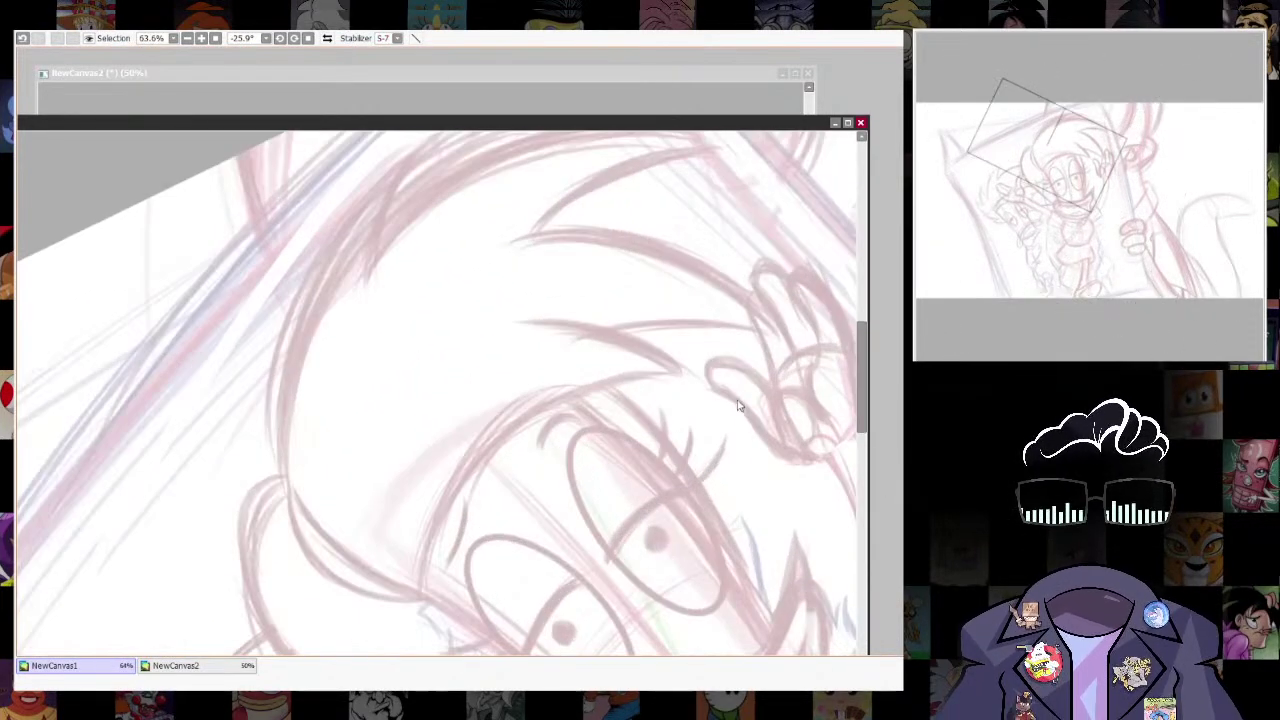
left_click_drag(737, 405, 669, 263)
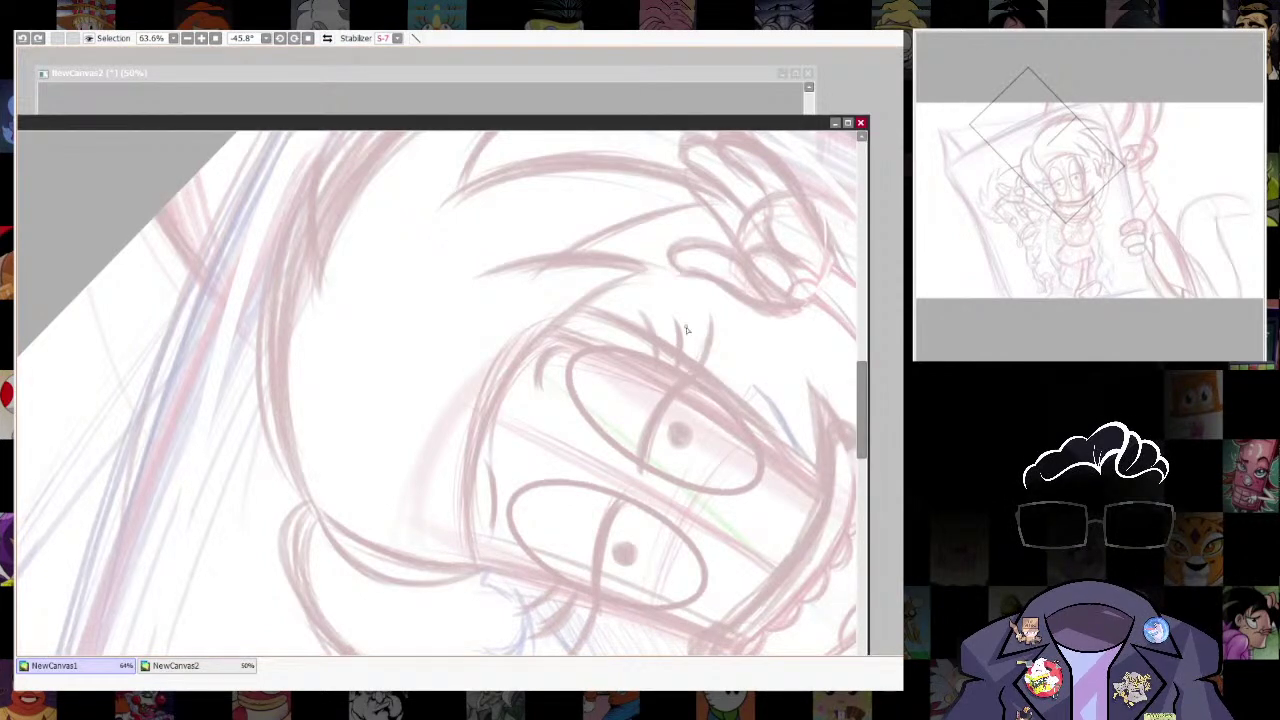
left_click(692, 343)
mouse_move(593, 293)
left_mouse_down()
mouse_move(480, 535)
mouse_move(504, 645)
left_mouse_up()
scroll(706, 451, "down", 2)
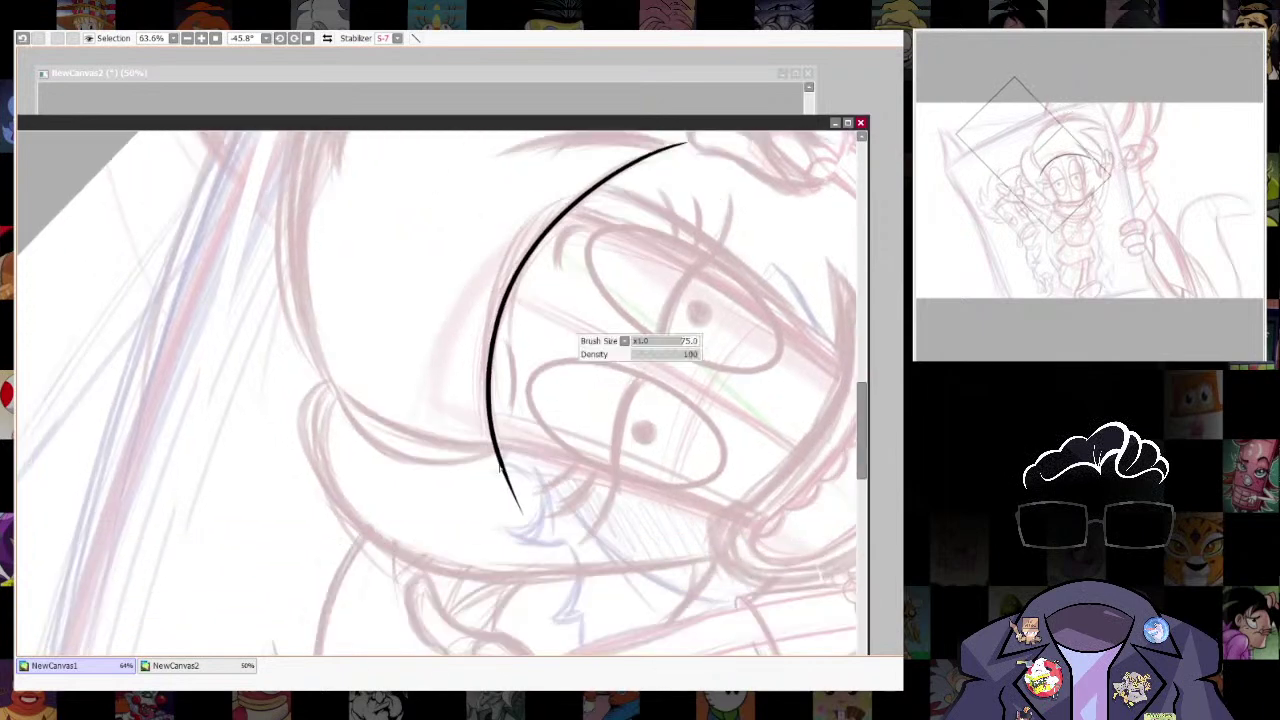
mouse_move(516, 463)
left_mouse_down()
mouse_move(491, 460)
mouse_move(515, 505)
left_mouse_up()
Ink the upper edge of the fringe lock in black, running back from the hairline's tip beside the raised hand.
left_click_drag(733, 184, 682, 135)
left_click_drag(677, 122, 702, 52)
left_click_drag(673, 291, 815, 345)
key("ctrl+z")
scroll(614, 314, "up", 3)
left_click_drag(649, 314, 689, 331)
mouse_move(714, 260)
left_mouse_down()
mouse_move(727, 185)
mouse_move(405, 540)
left_mouse_up()
key("ctrl+z")
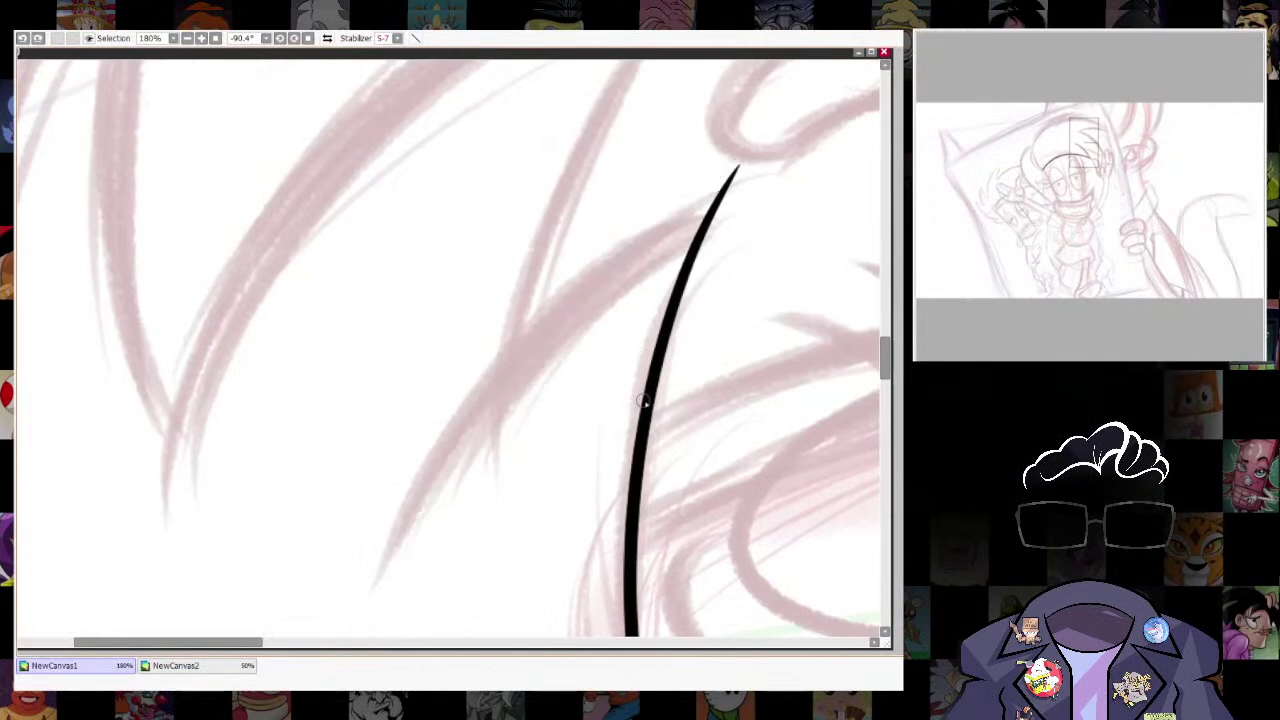
mouse_move(738, 167)
left_mouse_down()
mouse_move(500, 357)
mouse_move(363, 629)
left_mouse_up()
mouse_move(780, 277)
left_mouse_down()
mouse_move(827, 390)
mouse_move(776, 454)
left_mouse_up()
left_click_drag(776, 454, 583, 277)
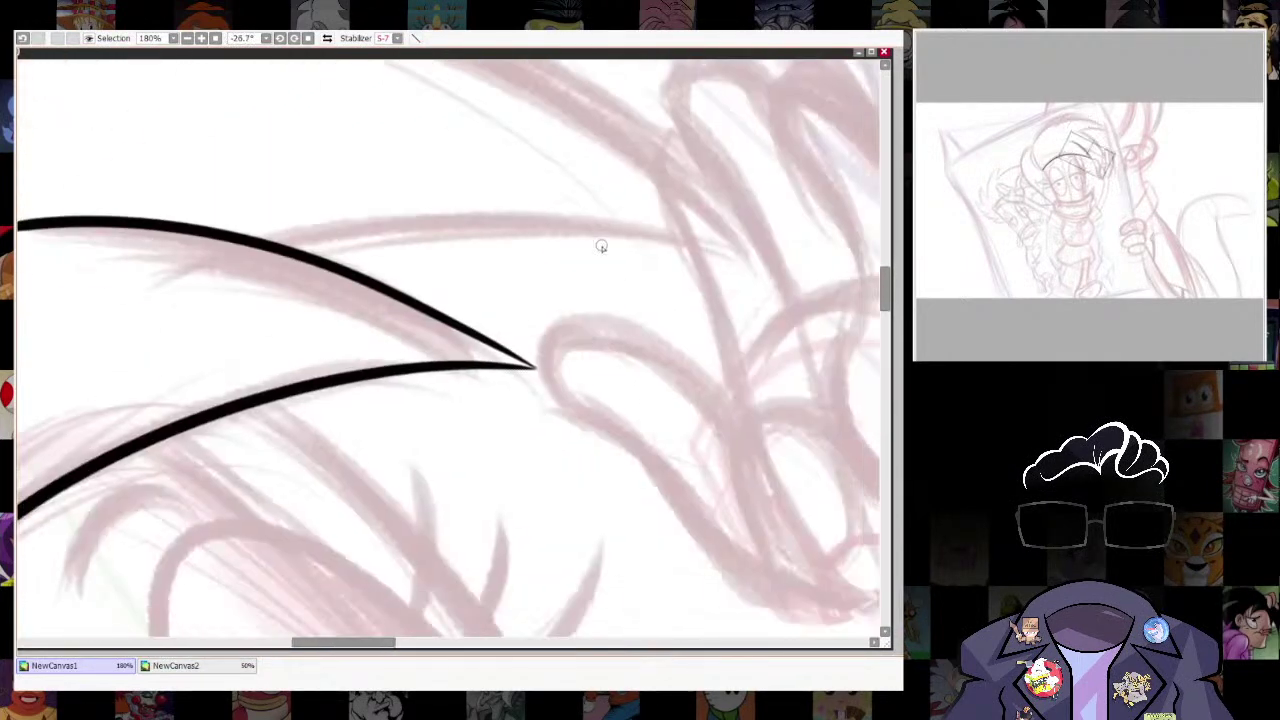
Examine the first character's sketched mouth, collar and bead necklace up close.
left_click(308, 38)
scroll(790, 257, "down", 6)
scroll(814, 257, "up", 1)
left_click_drag(822, 467, 805, 319)
scroll(720, 449, "up", 2)
left_click_drag(720, 449, 716, 343)
scroll(711, 298, "up", 2)
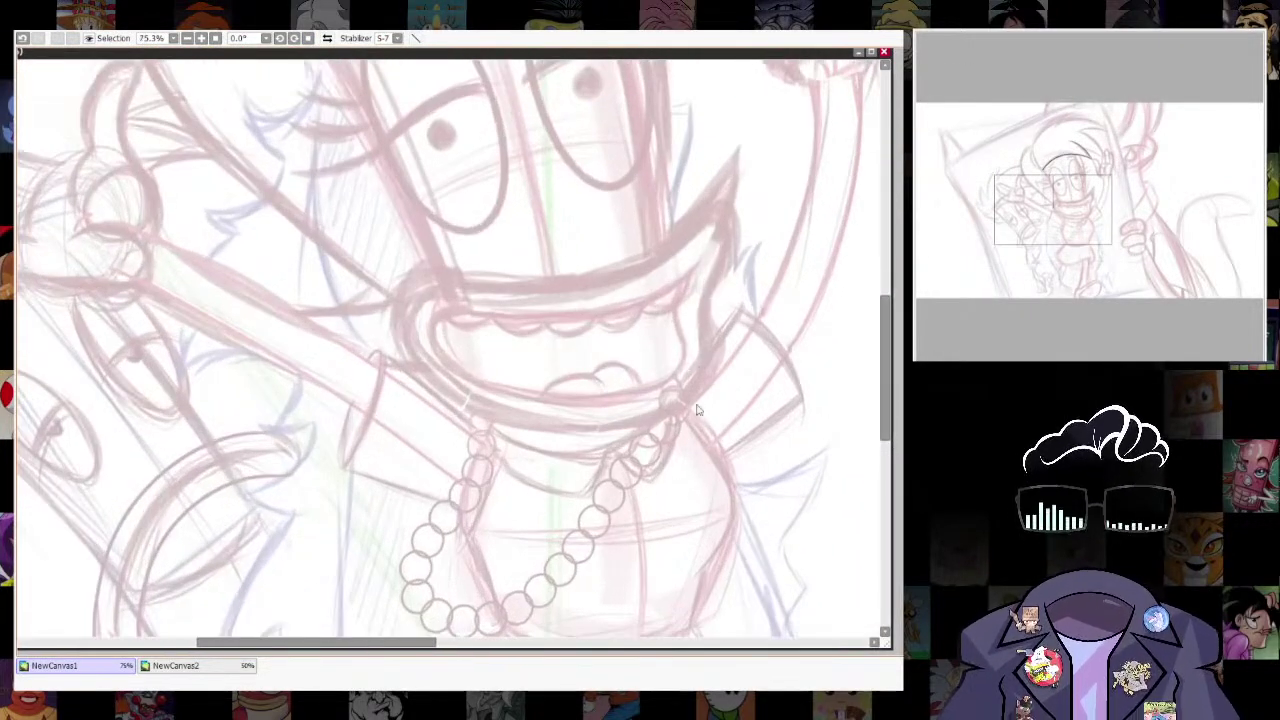
scroll(706, 397, "up", 1)
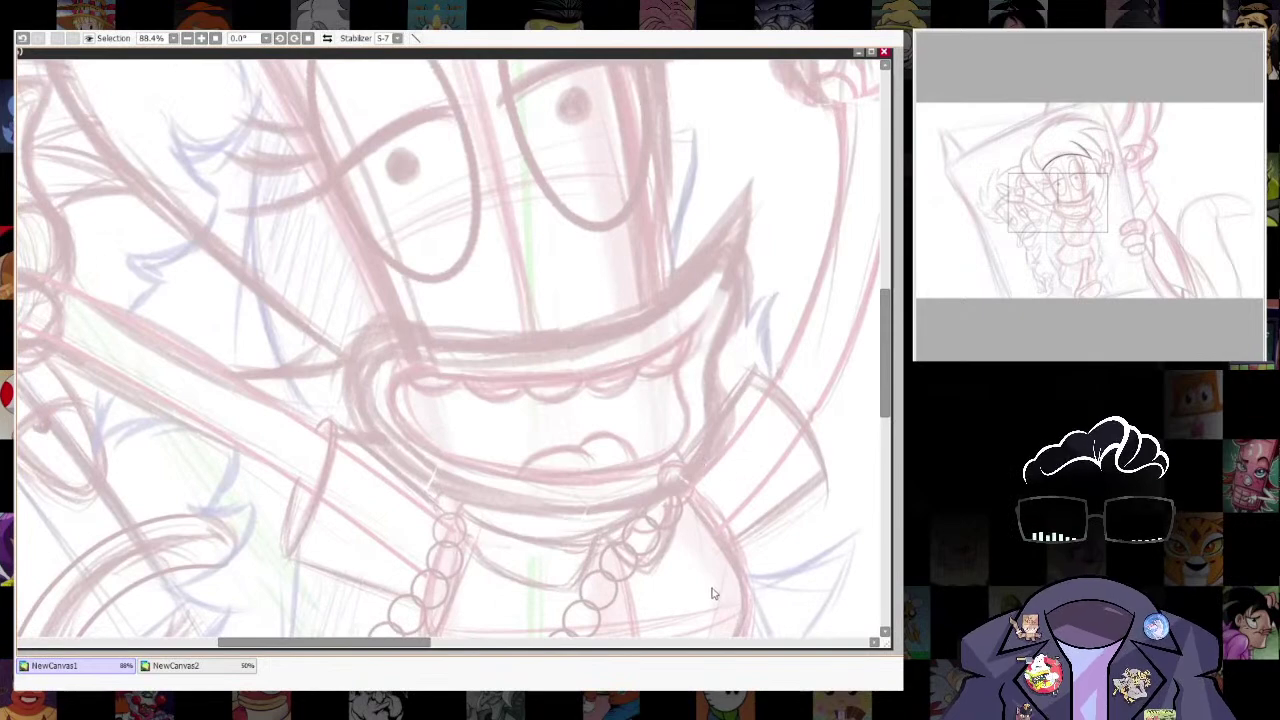
left_click_drag(711, 593, 731, 349)
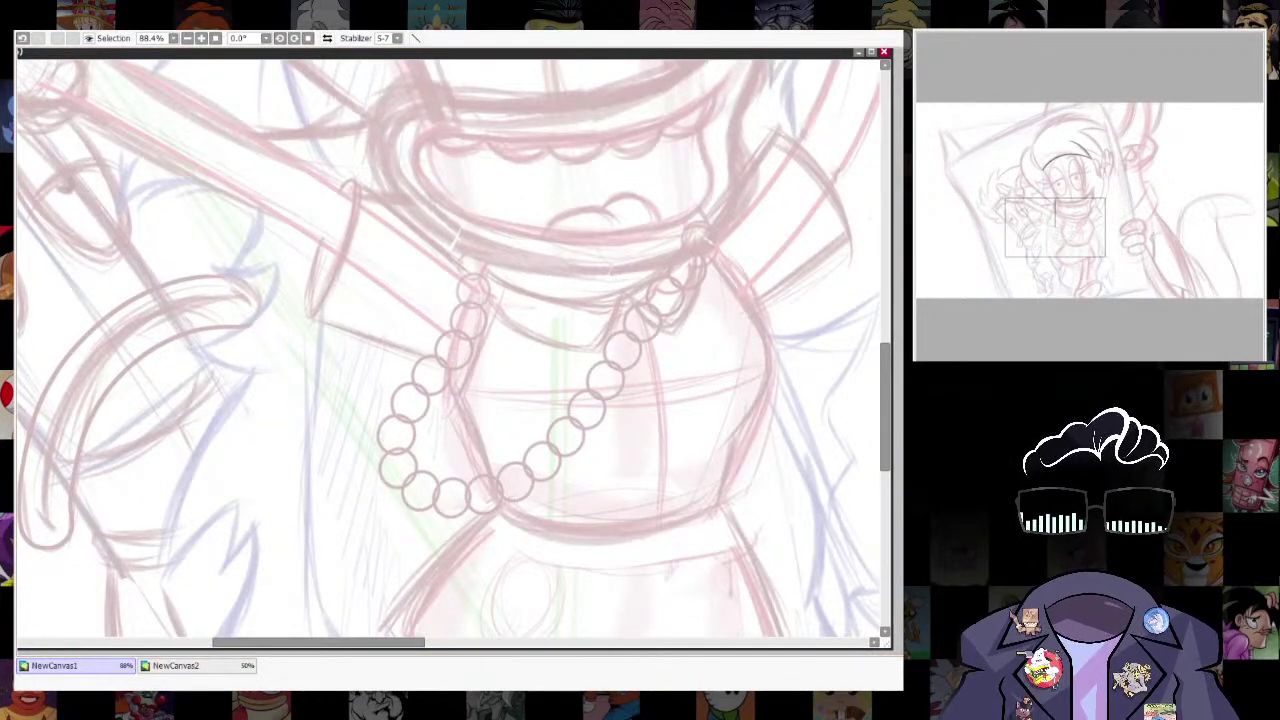
scroll(549, 465, "up", 3)
left_click_drag(549, 465, 558, 543)
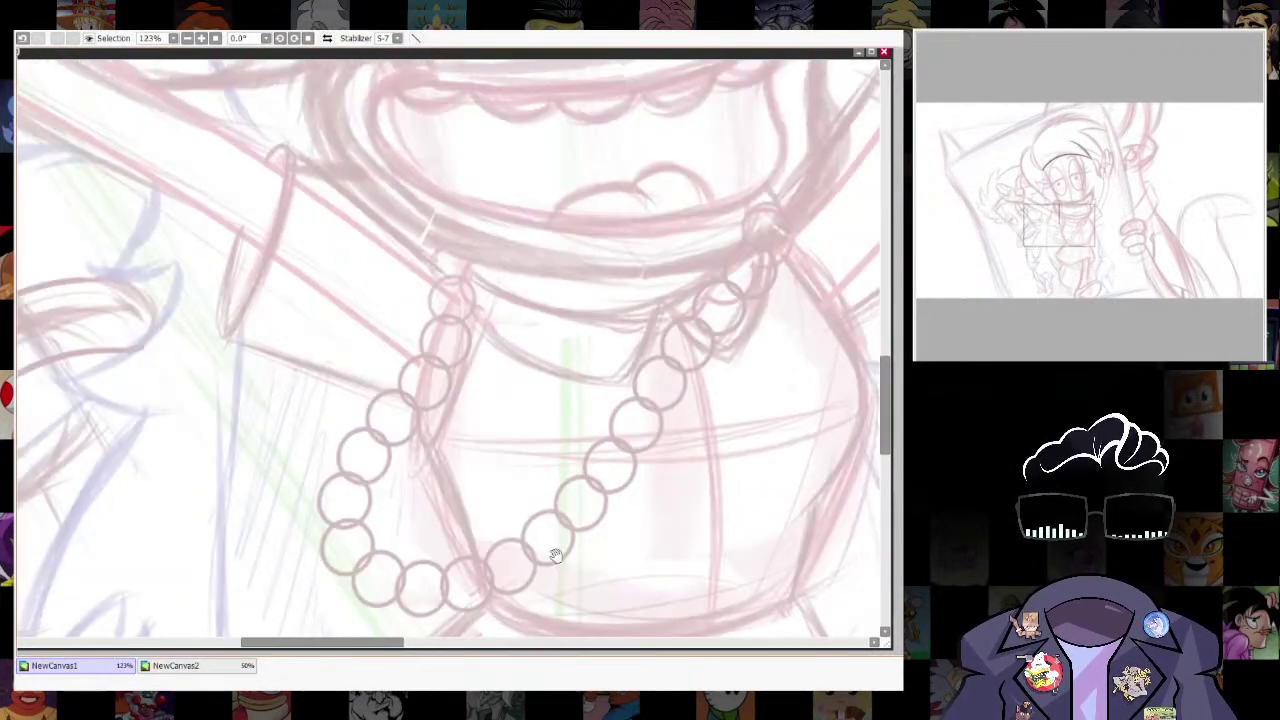
Try inking the first character's inner mouth outline as one black line from the cheek corner around to the tongue side.
left_click_drag(712, 388, 670, 494)
scroll(634, 543, "down", 6)
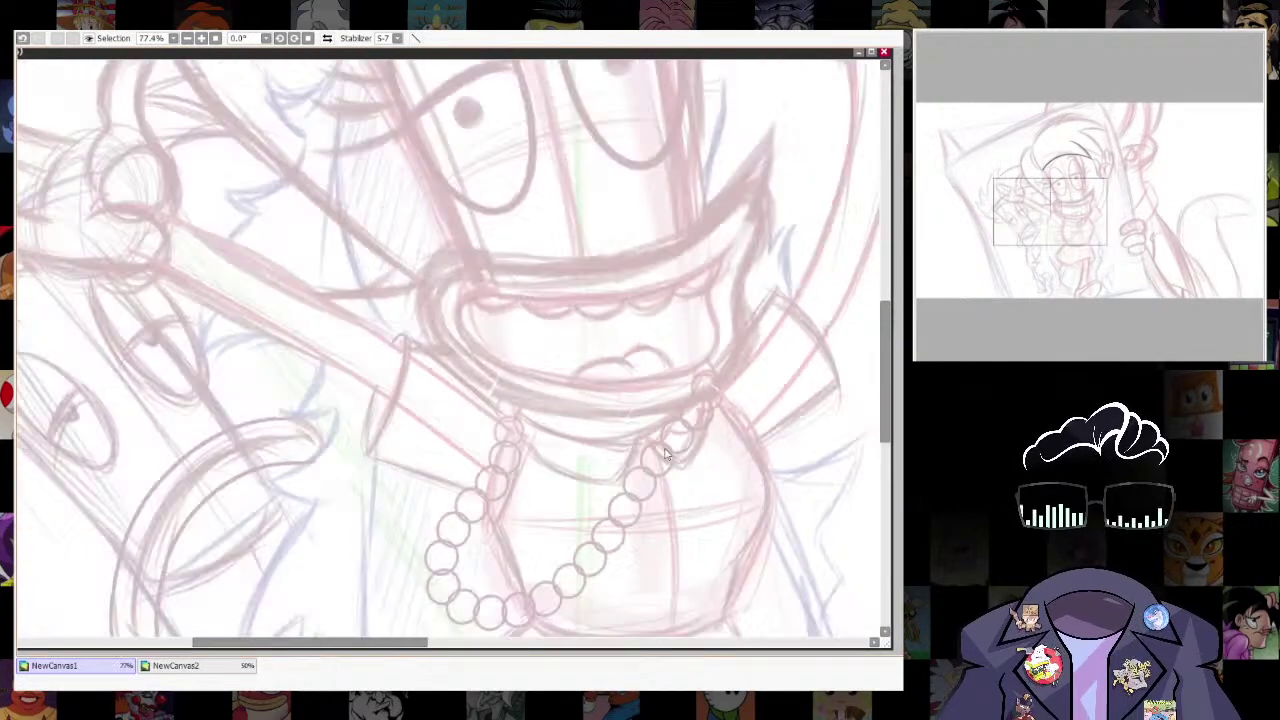
scroll(634, 543, "up", 6)
left_click_drag(675, 330, 670, 446)
scroll(690, 400, "down", 4)
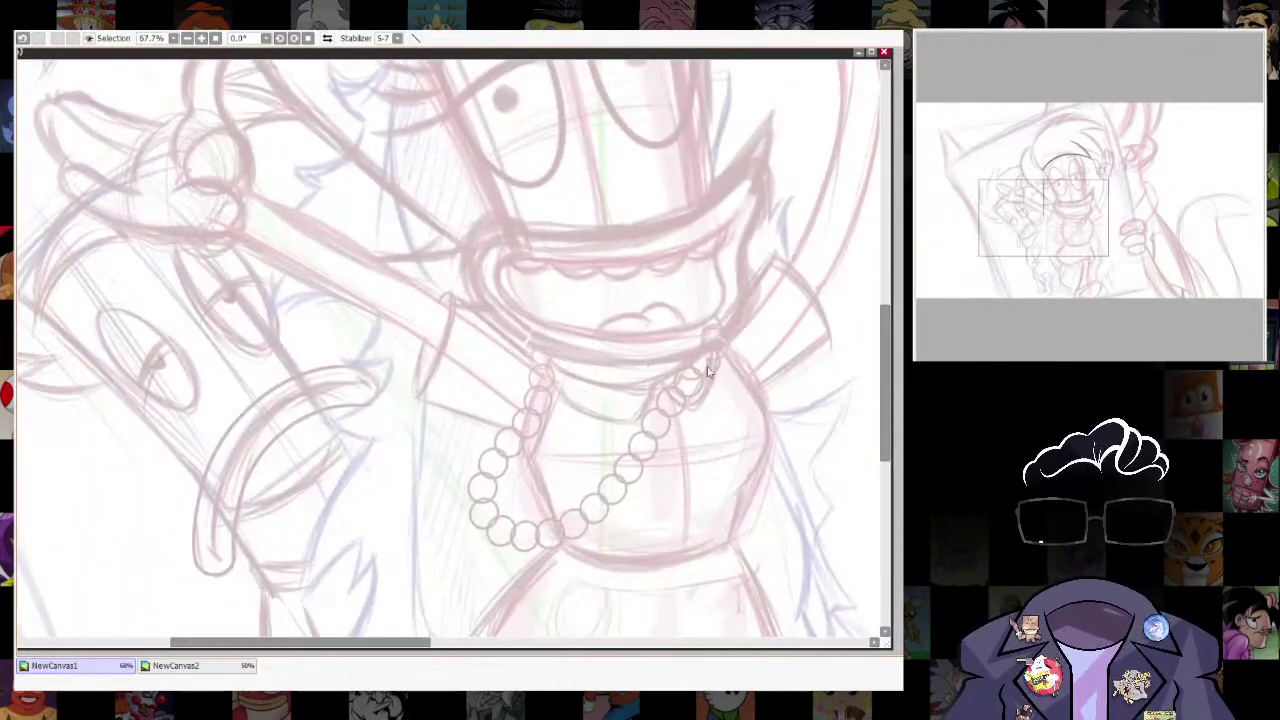
left_click_drag(712, 310, 706, 391)
scroll(706, 391, "up", 4)
left_click_drag(730, 445, 750, 411)
scroll(748, 410, "up", 2)
scroll(736, 344, "down", 2)
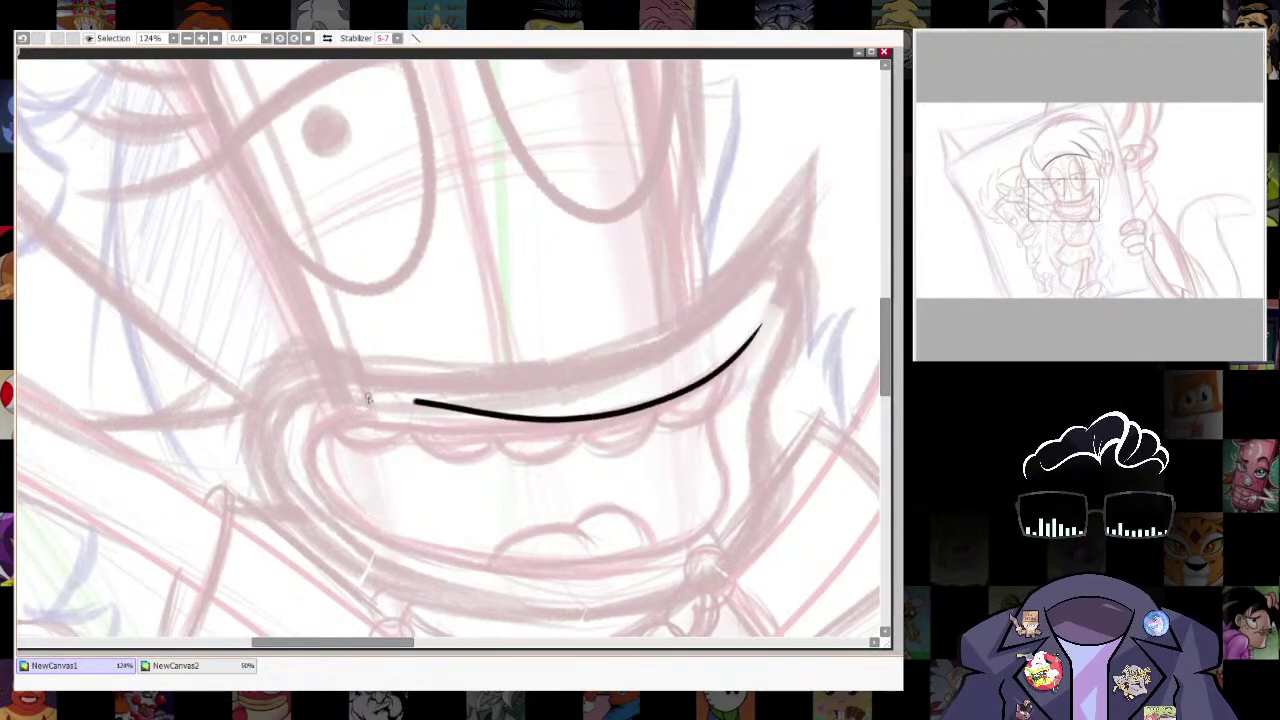
mouse_move(364, 540)
left_mouse_down()
mouse_move(492, 578)
mouse_move(637, 565)
left_mouse_up()
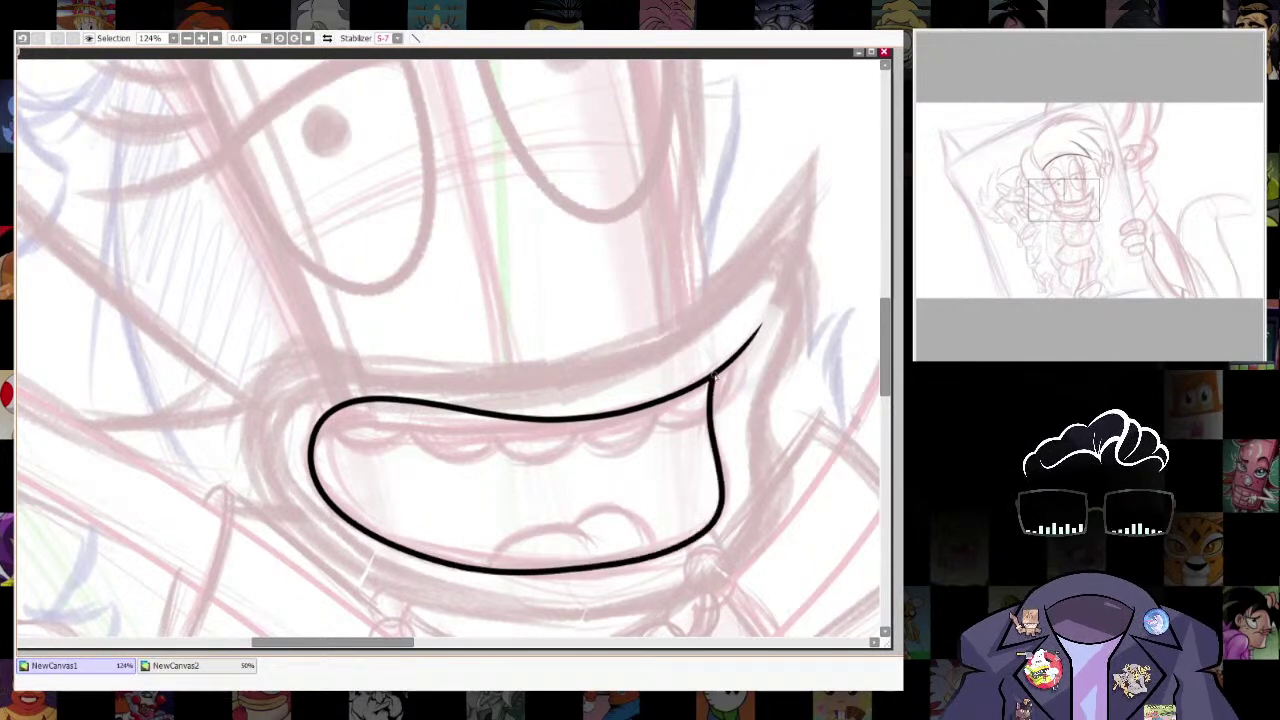
key("ctrl+z")
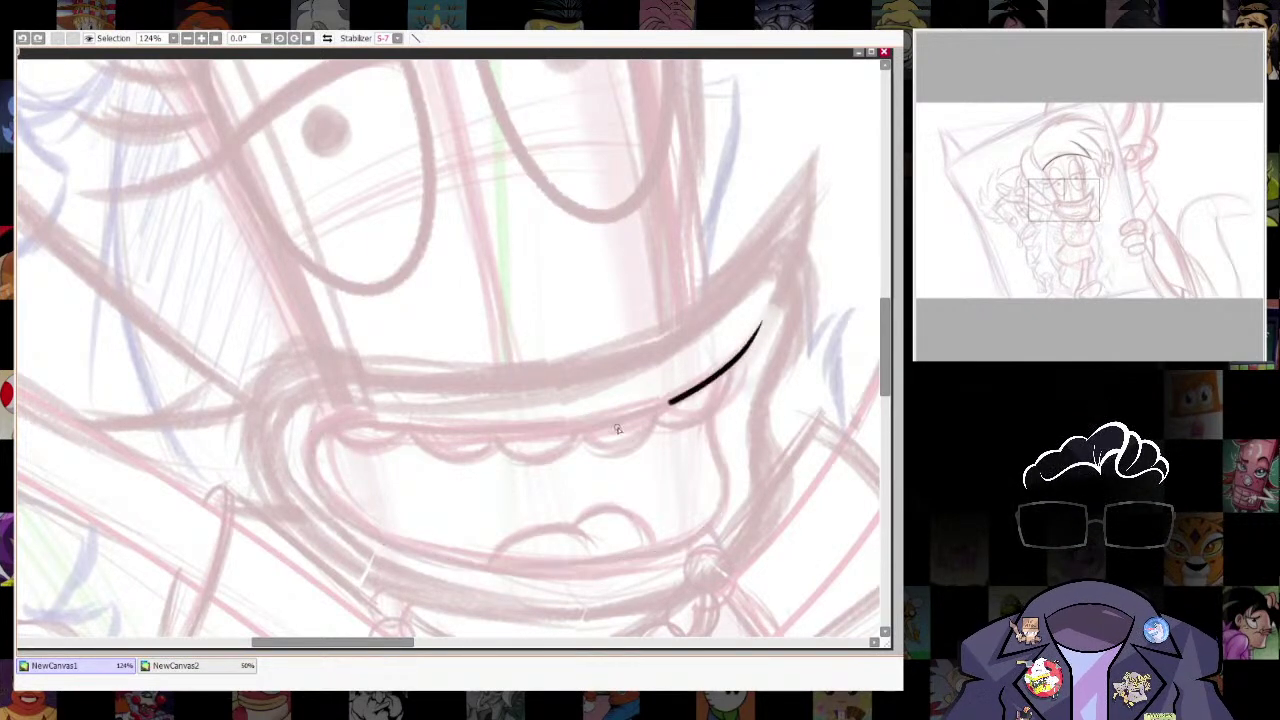
Redraw the black inner mouth outline with a lower upper edge closer to the teeth, and undo it.
mouse_move(516, 571)
left_mouse_down()
mouse_move(631, 568)
mouse_move(724, 511)
left_mouse_up()
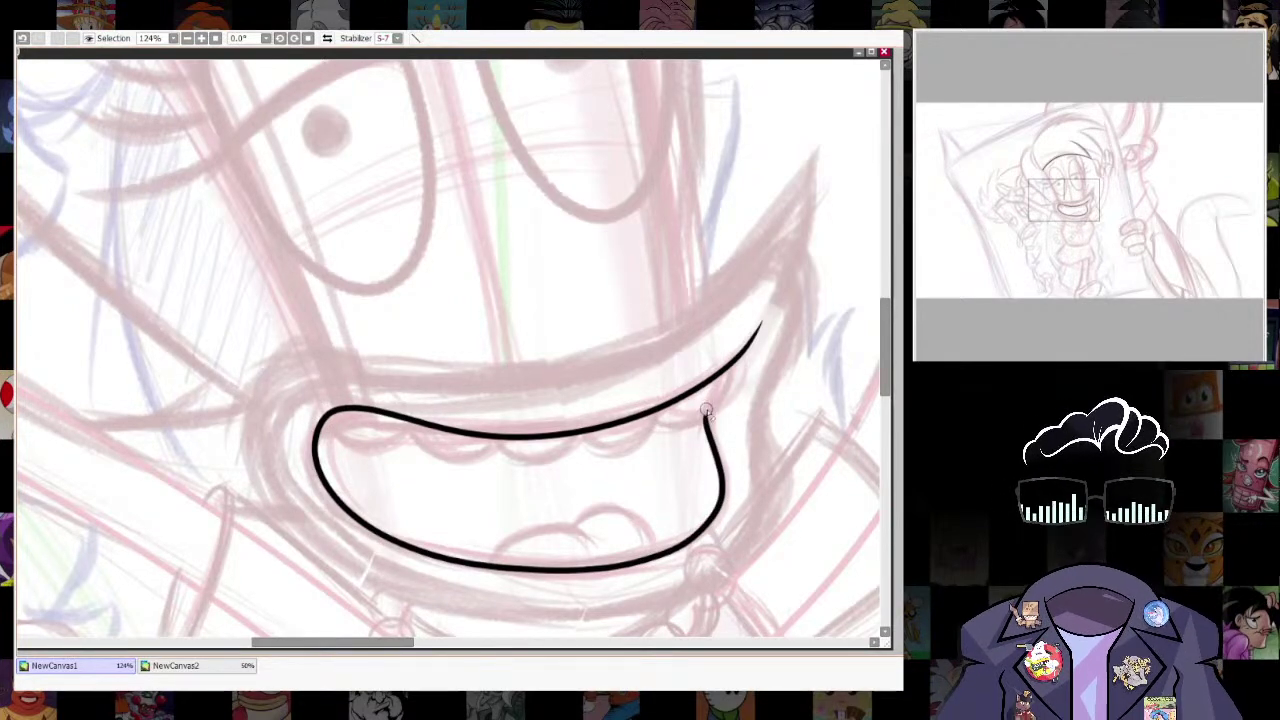
scroll(680, 482, "down", 7)
scroll(688, 480, "up", 7)
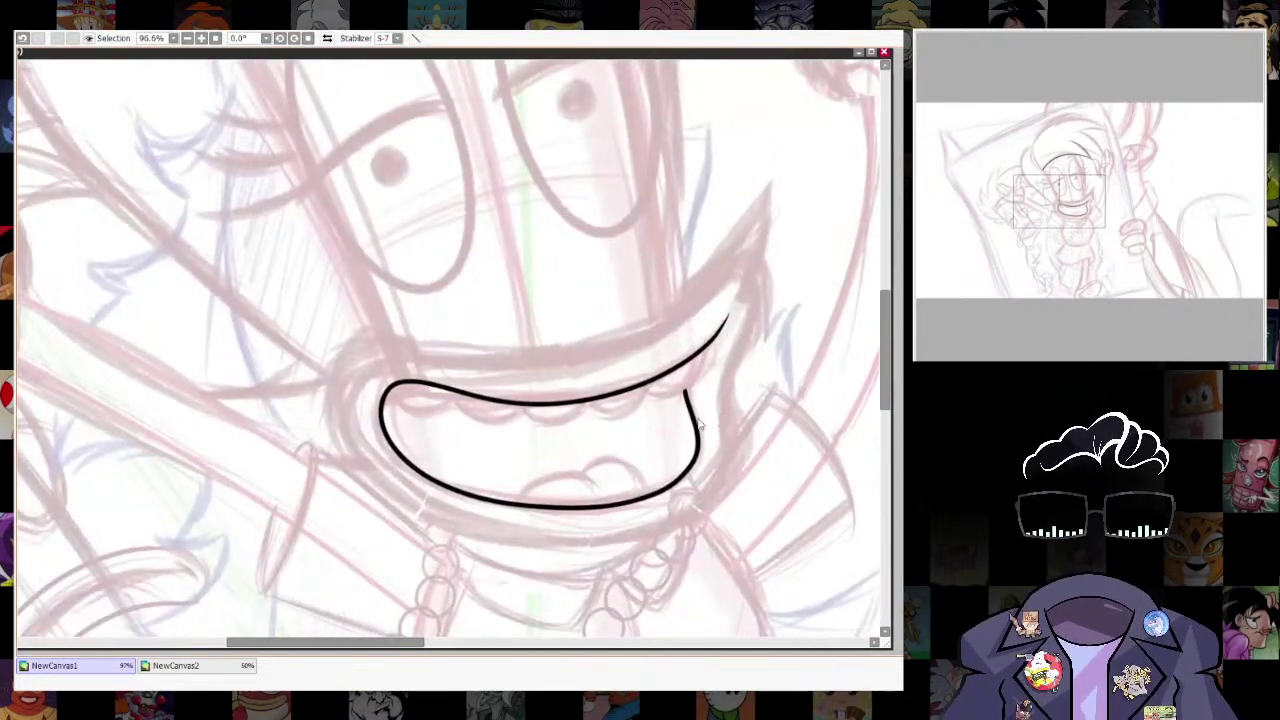
scroll(688, 498, "down", 3)
scroll(697, 430, "up", 2)
key("ctrl+z")
Ink the inner mouth outline again at closer range, running from the cheek corner around the bottom and back up.
scroll(686, 423, "up", 3)
mouse_move(801, 222)
left_mouse_down()
mouse_move(718, 310)
mouse_move(532, 369)
mouse_move(386, 357)
mouse_move(274, 325)
left_mouse_up()
mouse_move(295, 500)
left_mouse_down()
mouse_move(448, 549)
mouse_move(611, 550)
mouse_move(737, 507)
mouse_move(750, 397)
mouse_move(740, 322)
left_mouse_up()
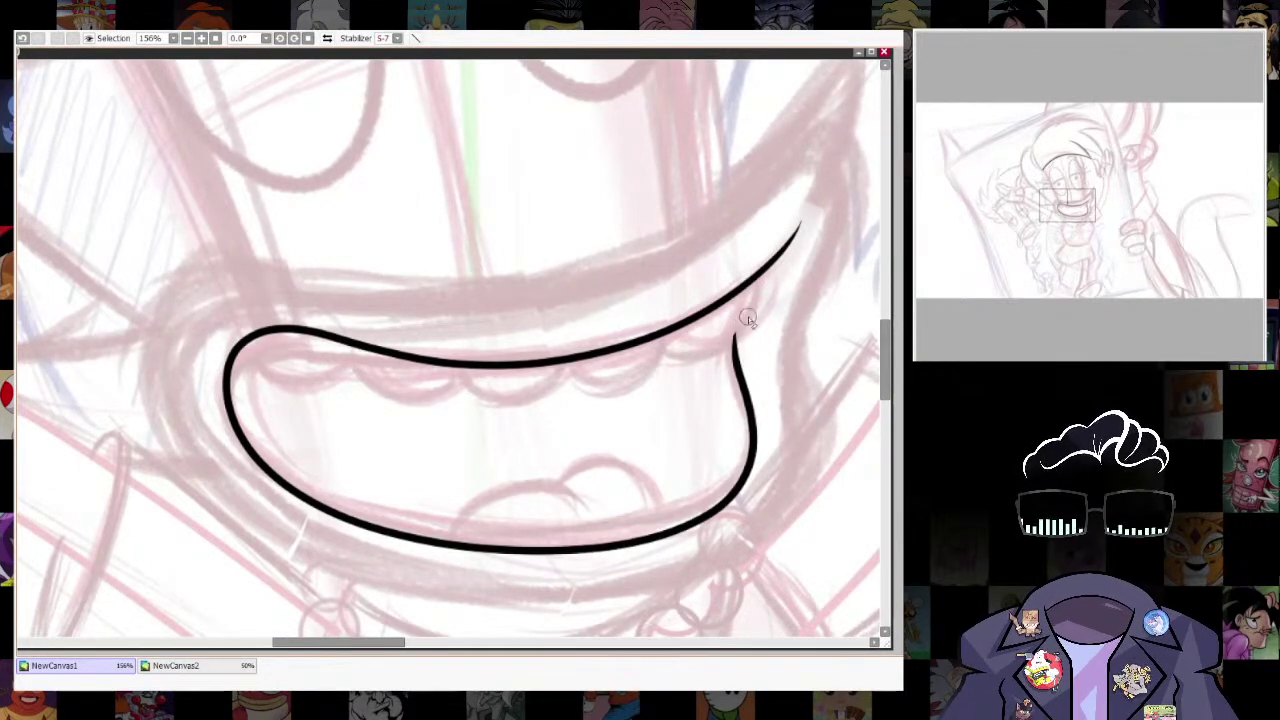
scroll(743, 327, "down", 3)
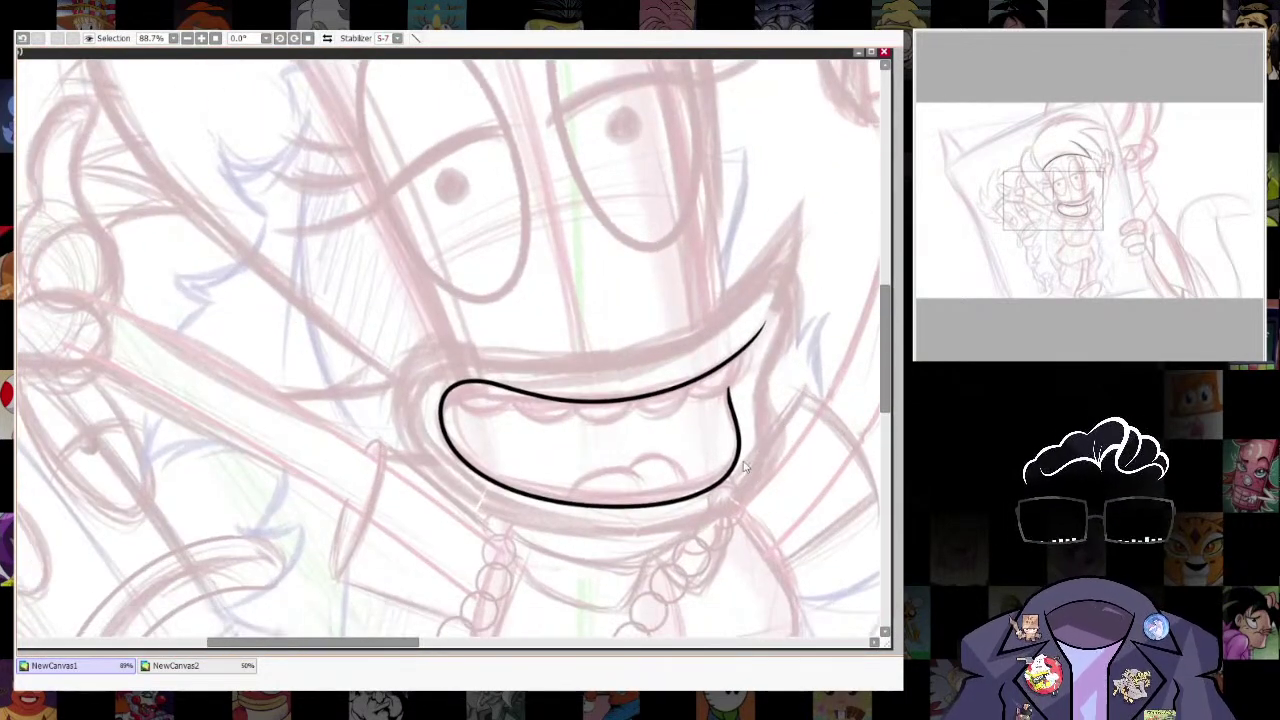
scroll(745, 467, "down", 1)
scroll(747, 445, "up", 3)
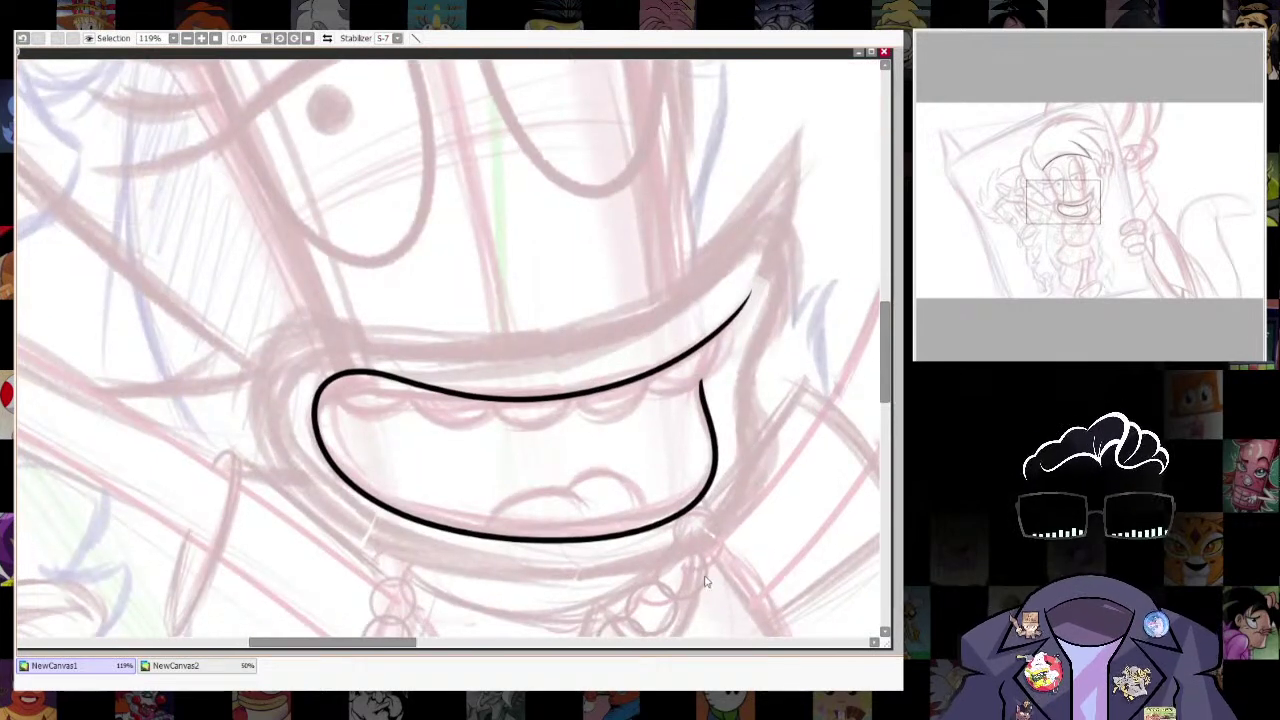
Try enlarging a pasted copy of the mouth outline to form the outer lips, and undo back to the bare sketch.
key("ctrl+v")
key("ctrl+t")
left_click_drag(754, 288, 801, 260)
left_click_drag(537, 262, 521, 185)
left_click_drag(268, 575, 266, 618)
left_click_drag(795, 377, 816, 371)
left_click_drag(247, 179, 254, 185)
left_click_drag(267, 610, 266, 616)
key("Return")
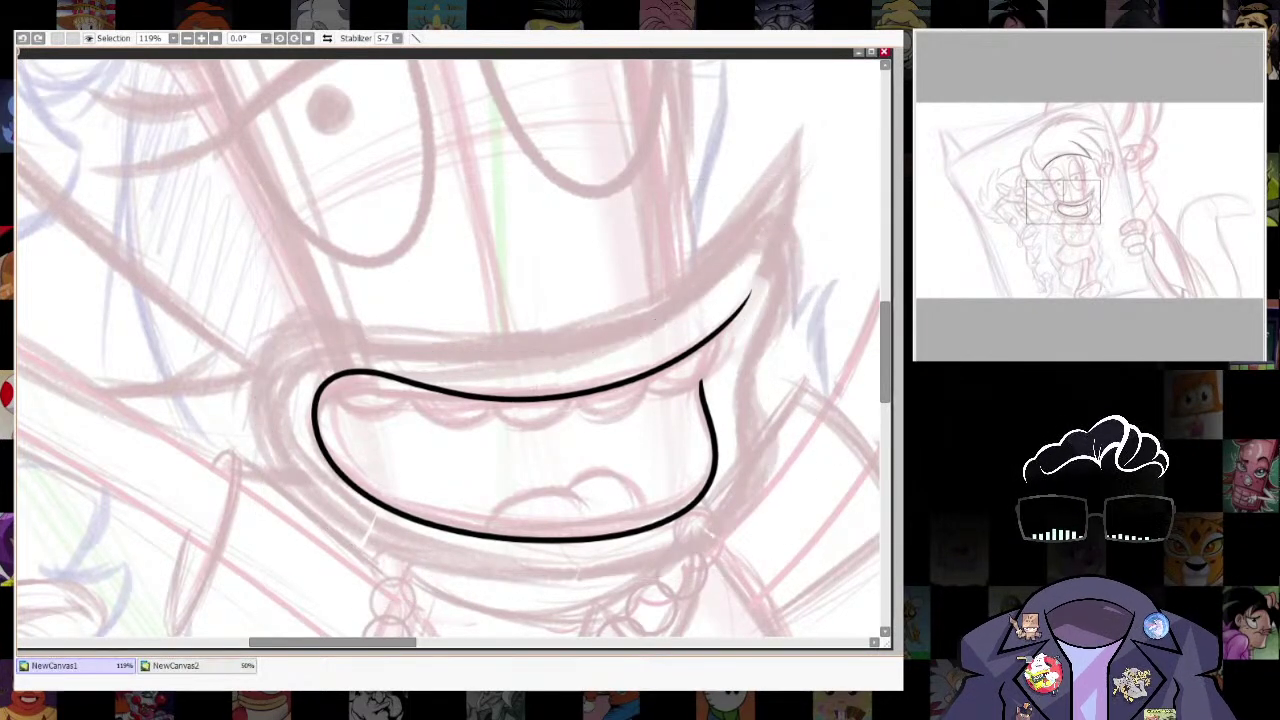
key("ctrl+z")
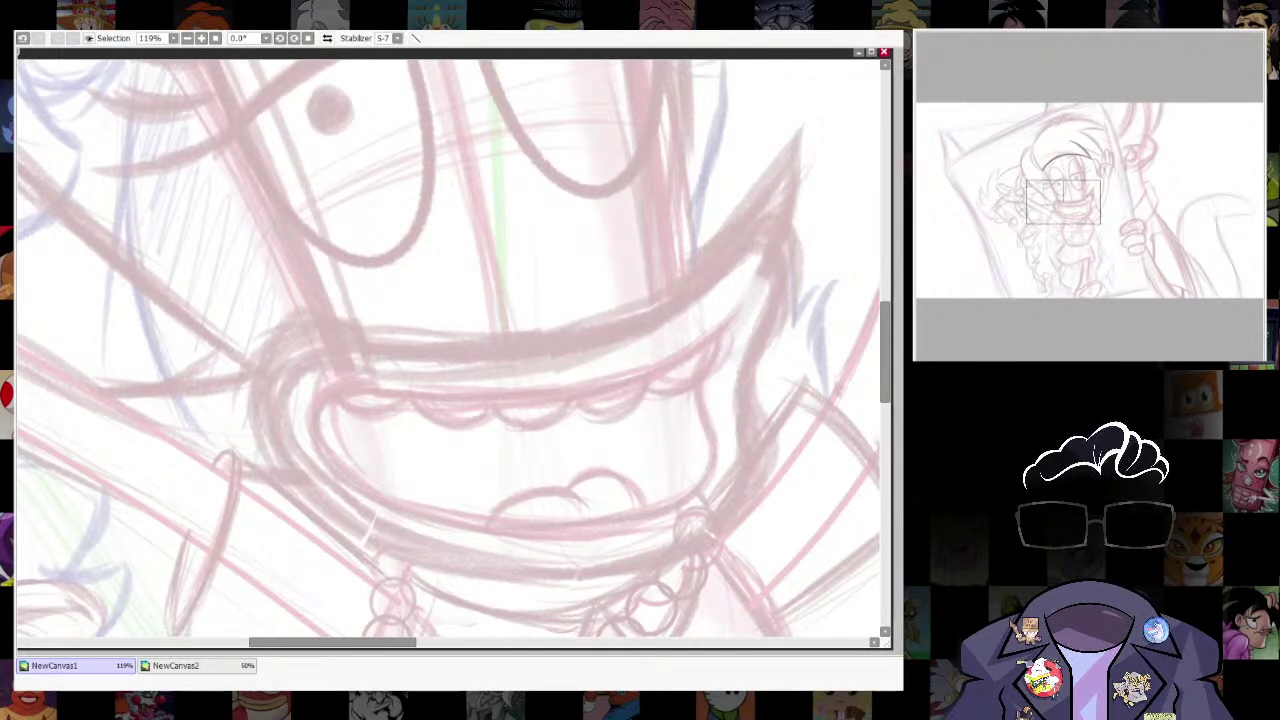
Ink the inner mouth with a thinner tapered black line, and enlarge and skew a copy around it as the outer lips.
left_click_drag(756, 286, 732, 330)
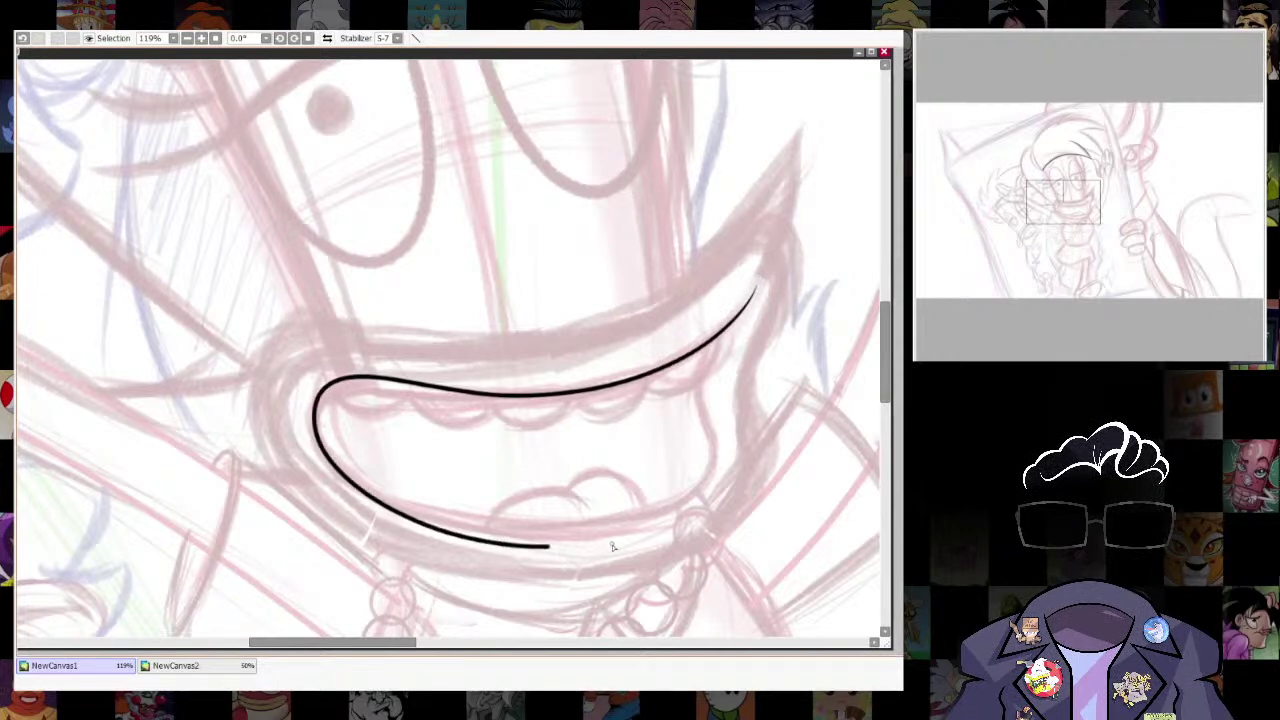
left_click_drag(710, 408, 701, 362)
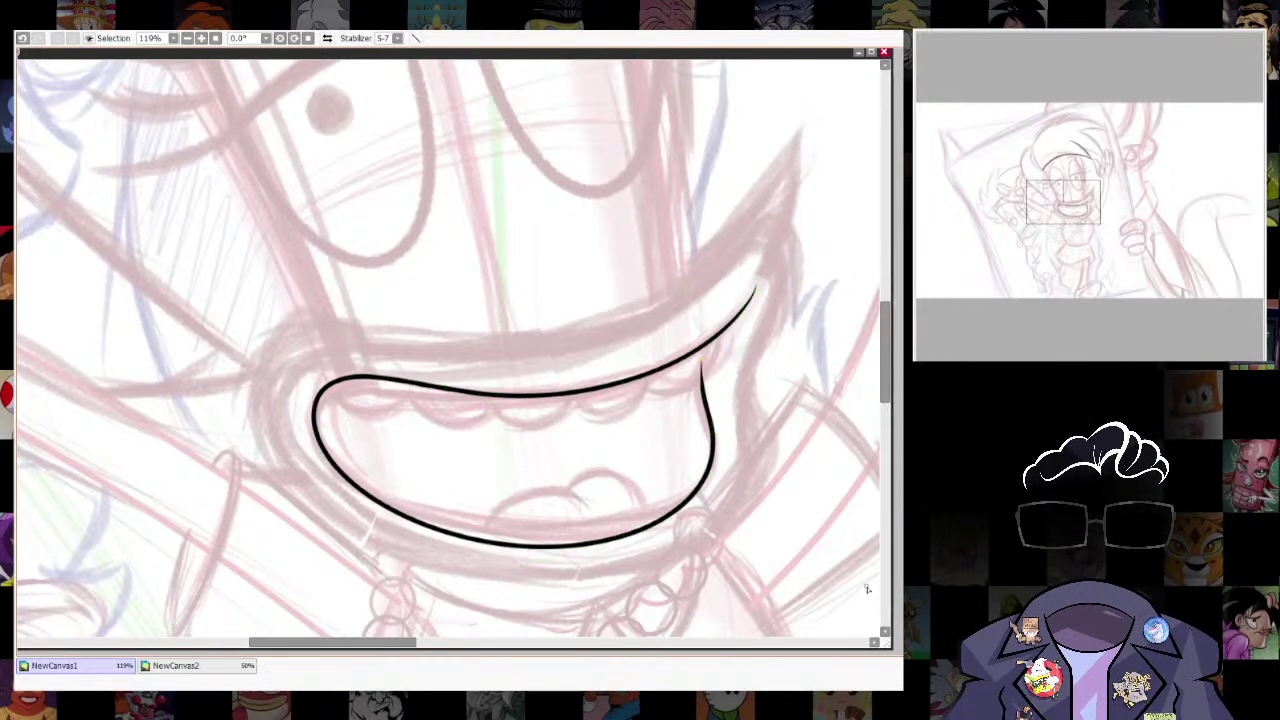
key("ctrl+t")
left_click_drag(757, 284, 806, 251)
left_click_drag(534, 251, 527, 178)
left_click_drag(533, 610, 540, 645)
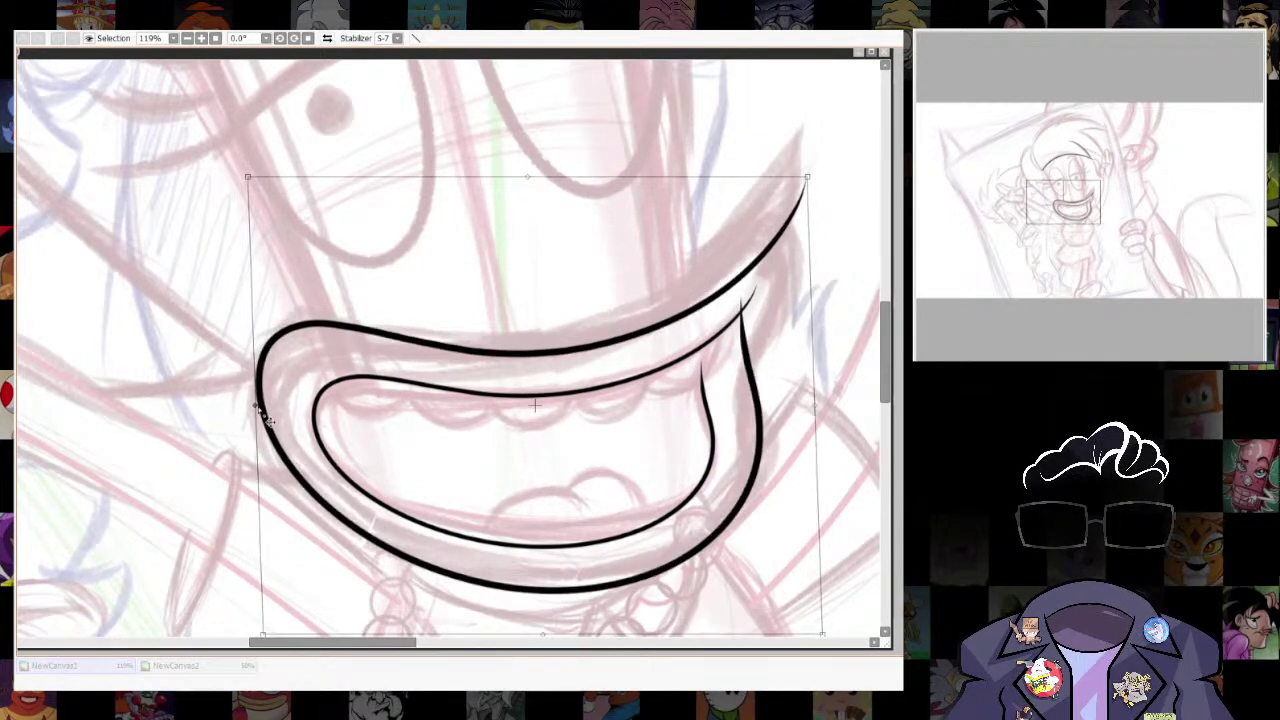
left_click_drag(268, 421, 270, 396)
mouse_move(814, 185)
left_mouse_down()
mouse_move(826, 160)
mouse_move(809, 137)
left_mouse_up()
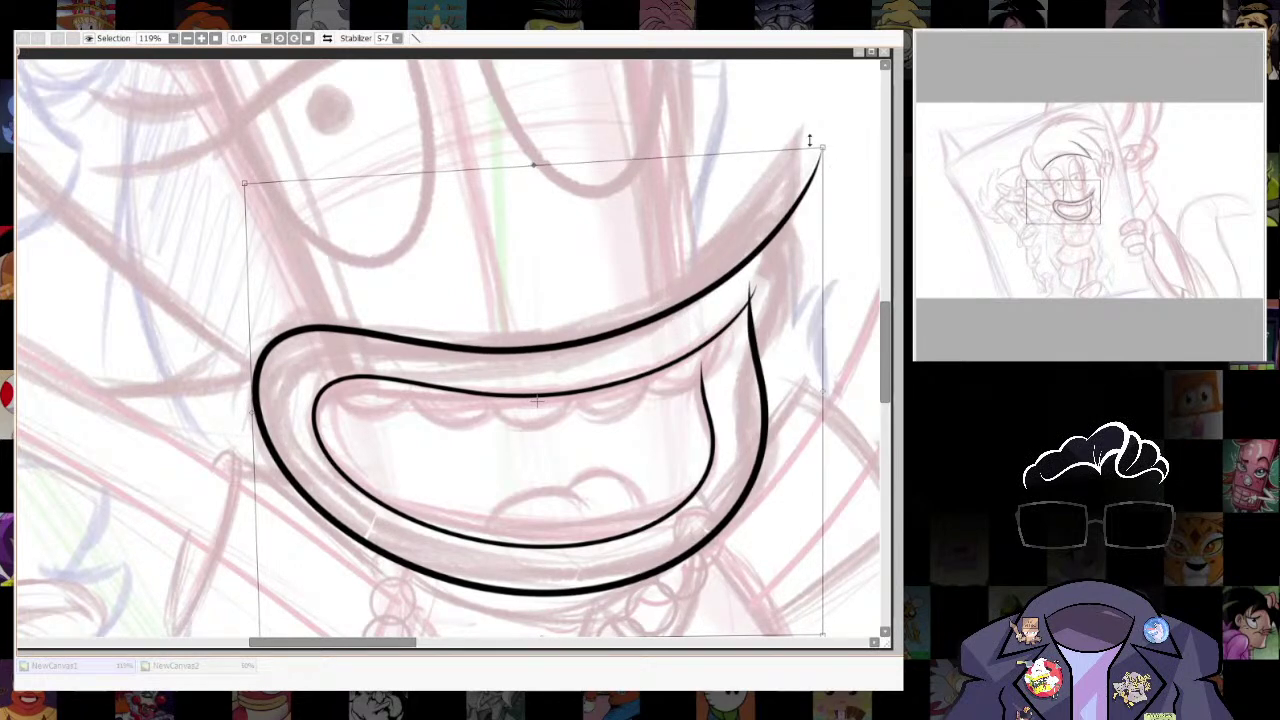
key("Return")
Shorten the lower lip curve's free end on the cheek side and bend its points into an S-shape along the sketch.
key("ctrl")
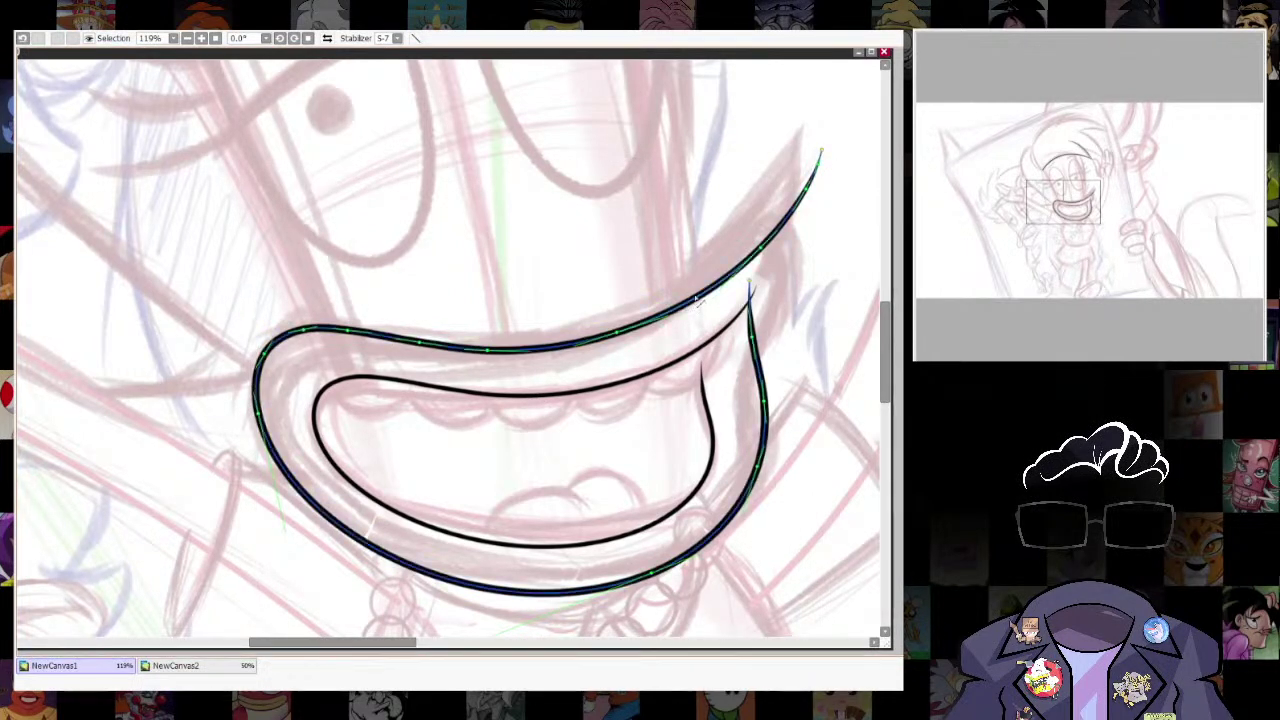
scroll(780, 360, "down", 2)
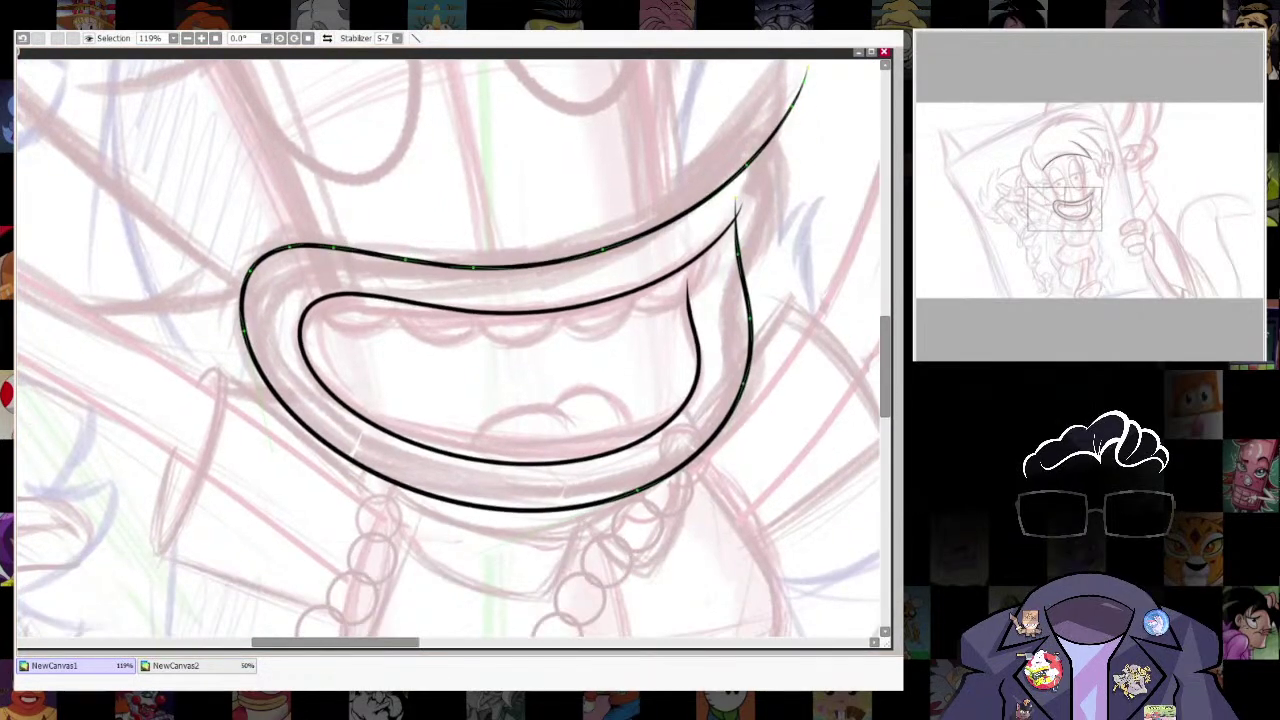
left_click_drag(750, 319, 728, 327)
left_click_drag(737, 203, 739, 256)
left_click(739, 257, "alt")
left_click_drag(743, 383, 738, 404)
left_click(738, 404, "alt")
mouse_move(727, 327)
left_mouse_down()
mouse_move(718, 240)
mouse_move(750, 283)
mouse_move(757, 265)
mouse_move(753, 281)
left_mouse_up()
mouse_move(692, 455)
left_mouse_down()
mouse_move(765, 415)
mouse_move(751, 422)
left_mouse_up()
mouse_move(680, 475)
left_mouse_down()
mouse_move(743, 438)
mouse_move(721, 459)
mouse_move(746, 406)
left_mouse_up()
left_click_drag(756, 322, 745, 327)
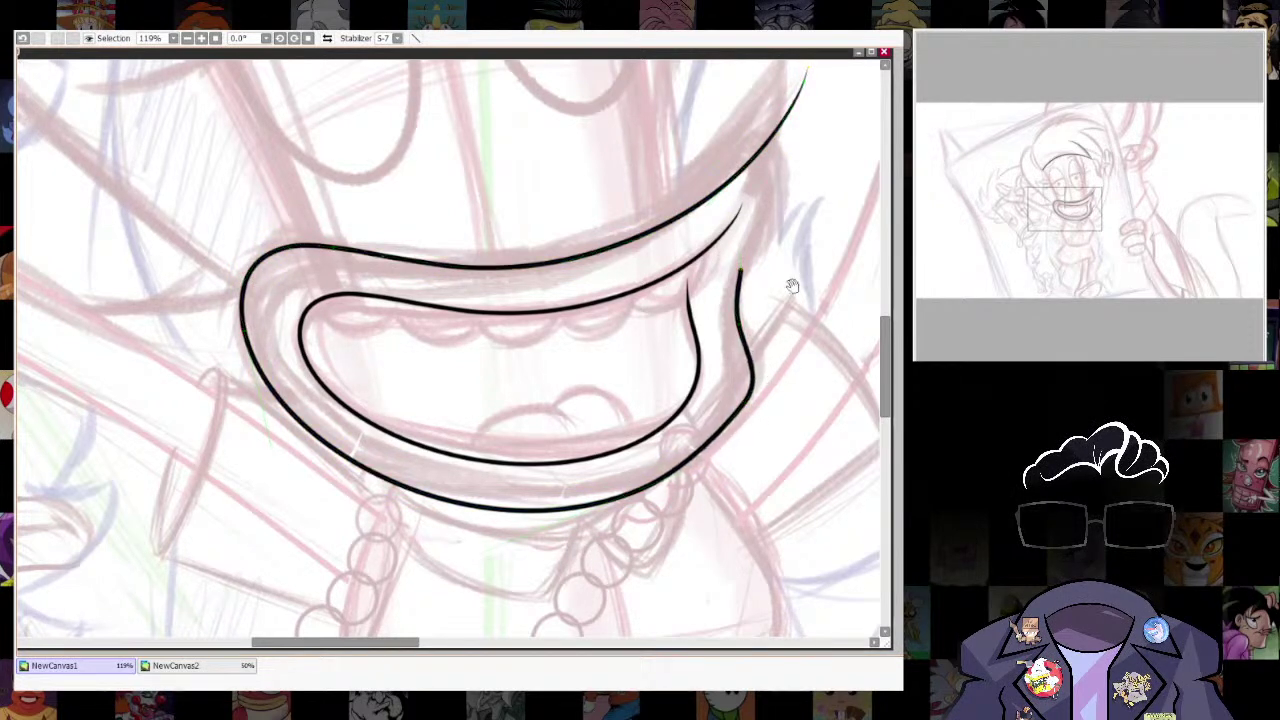
Pull the upper lip line's tapered tip back so it ends just short of the sketched mouth corner.
left_click_drag(776, 314, 719, 448)
left_click_drag(748, 215, 736, 241)
left_click_drag(689, 298, 679, 291)
left_click(736, 241, "alt")
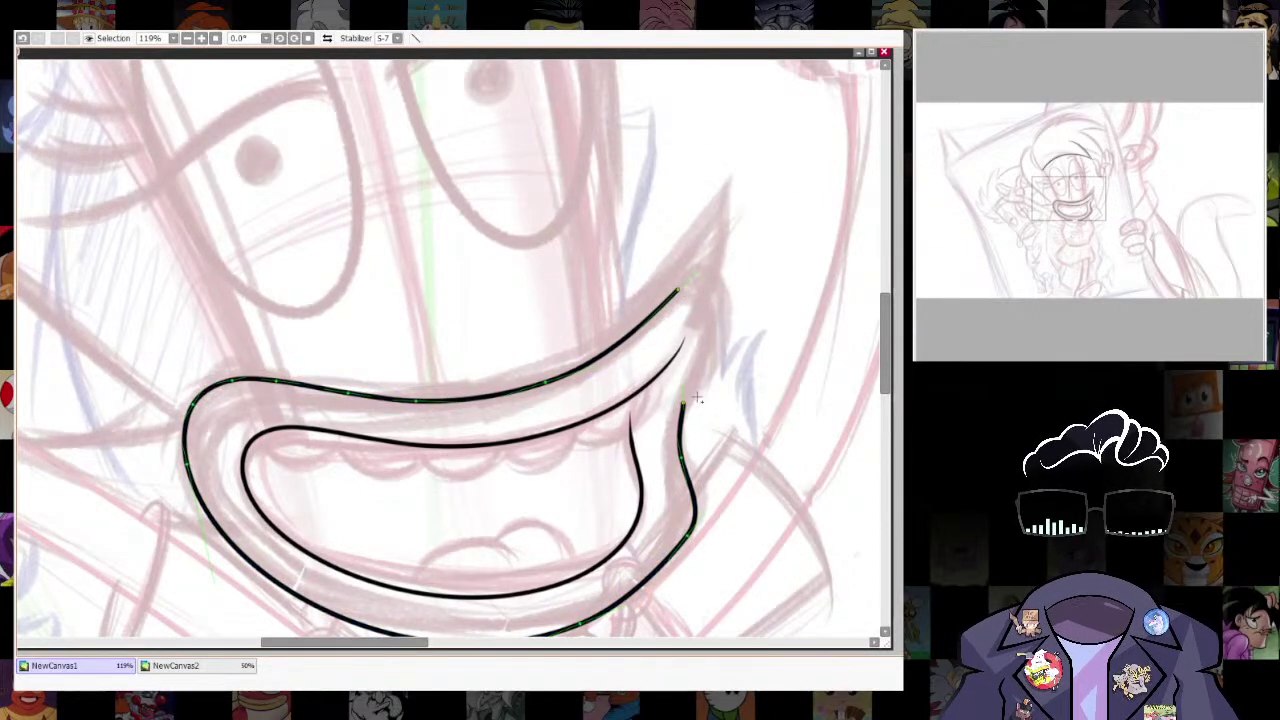
Try bridging the gap between the upper and lower lip ends with a freehand rounded corner stroke, and undo it.
scroll(766, 263, "up", 3)
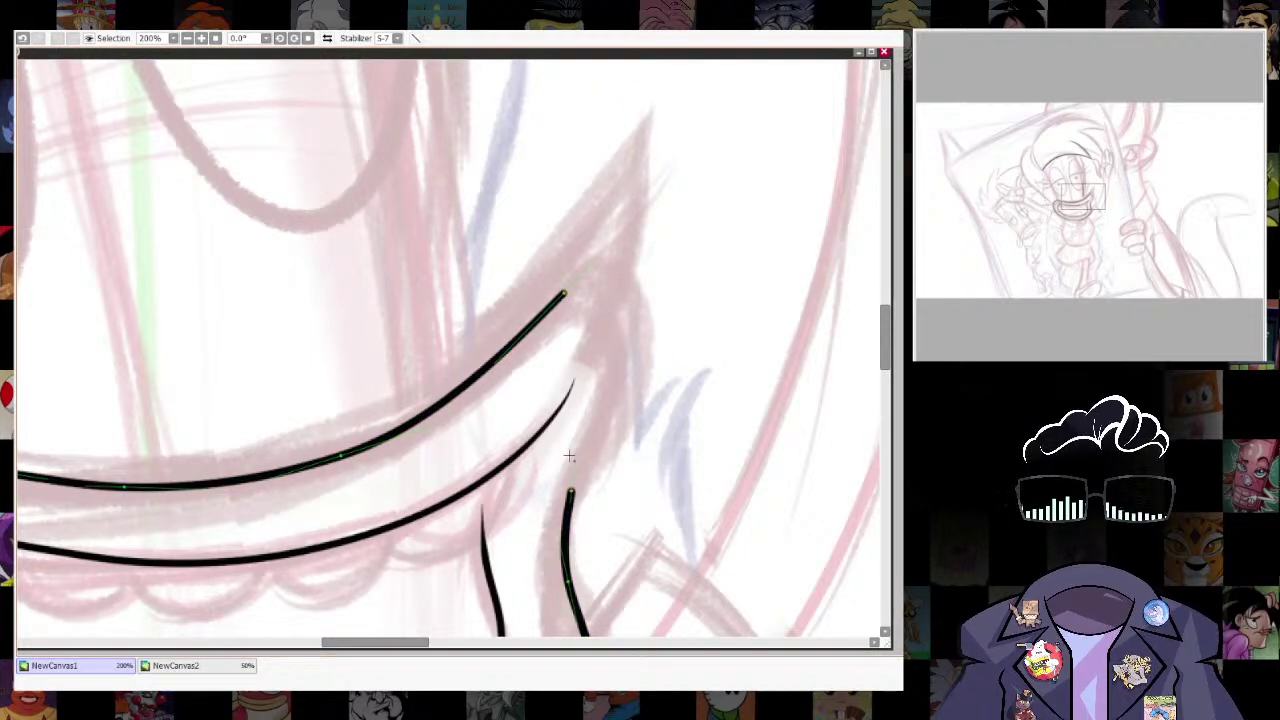
mouse_move(640, 297)
left_mouse_down()
mouse_move(628, 412)
mouse_move(578, 495)
left_mouse_up()
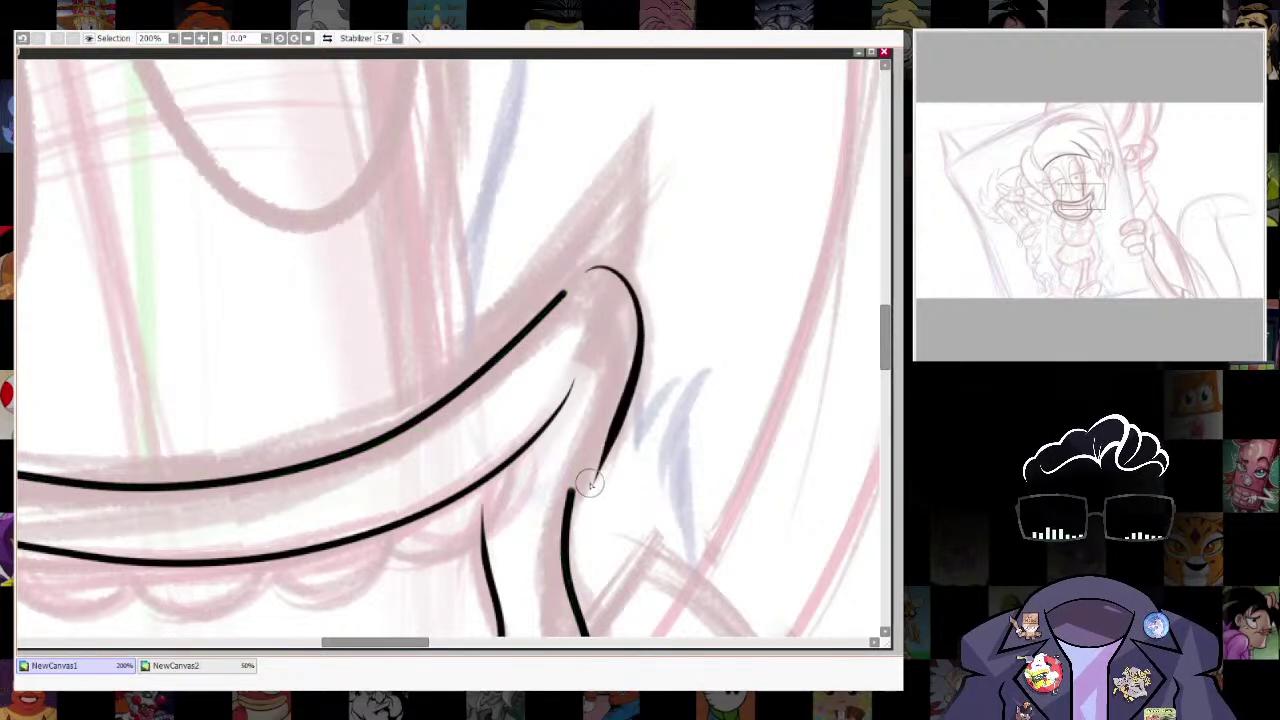
key("ctrl+z")
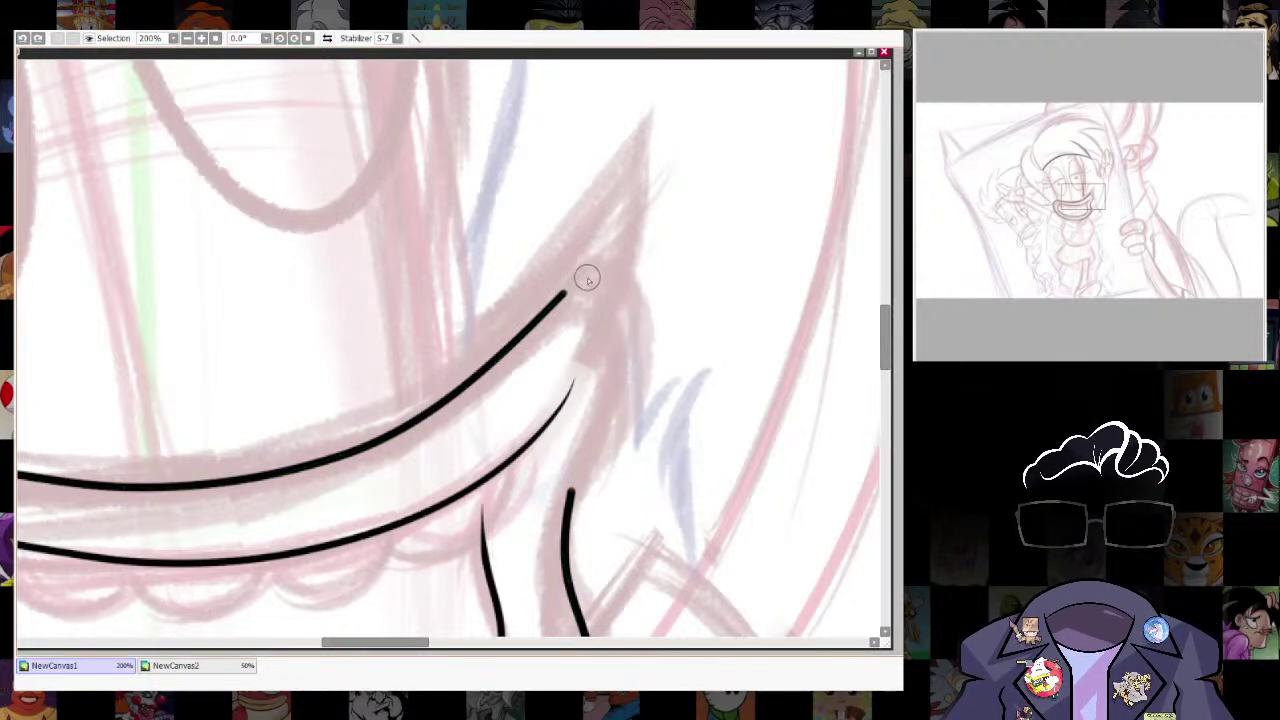
Bridge the lip ends with a straight line, bow it into a rounded mouth corner and attach it to the upper lip.
mouse_move(575, 278)
left_mouse_down()
mouse_move(636, 356)
mouse_move(577, 481)
left_mouse_up()
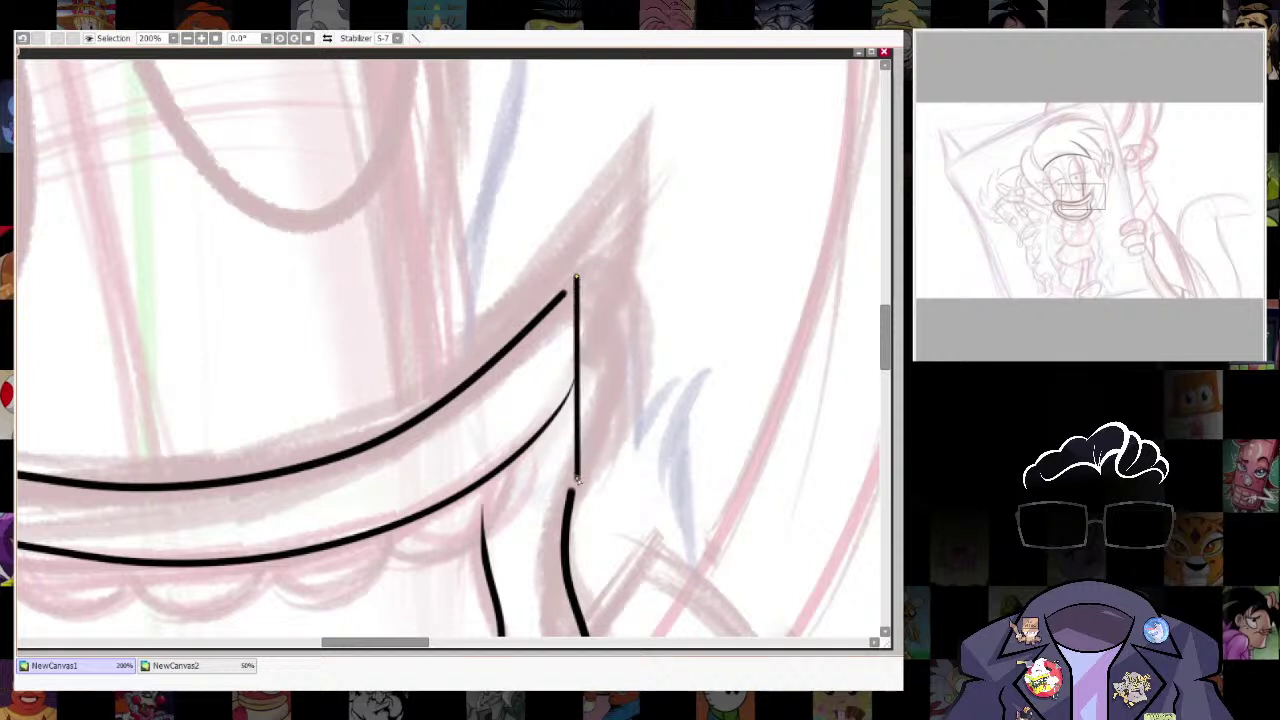
mouse_move(583, 381)
left_mouse_down()
mouse_move(643, 294)
mouse_move(630, 211)
left_mouse_up()
left_click_drag(577, 276, 572, 284)
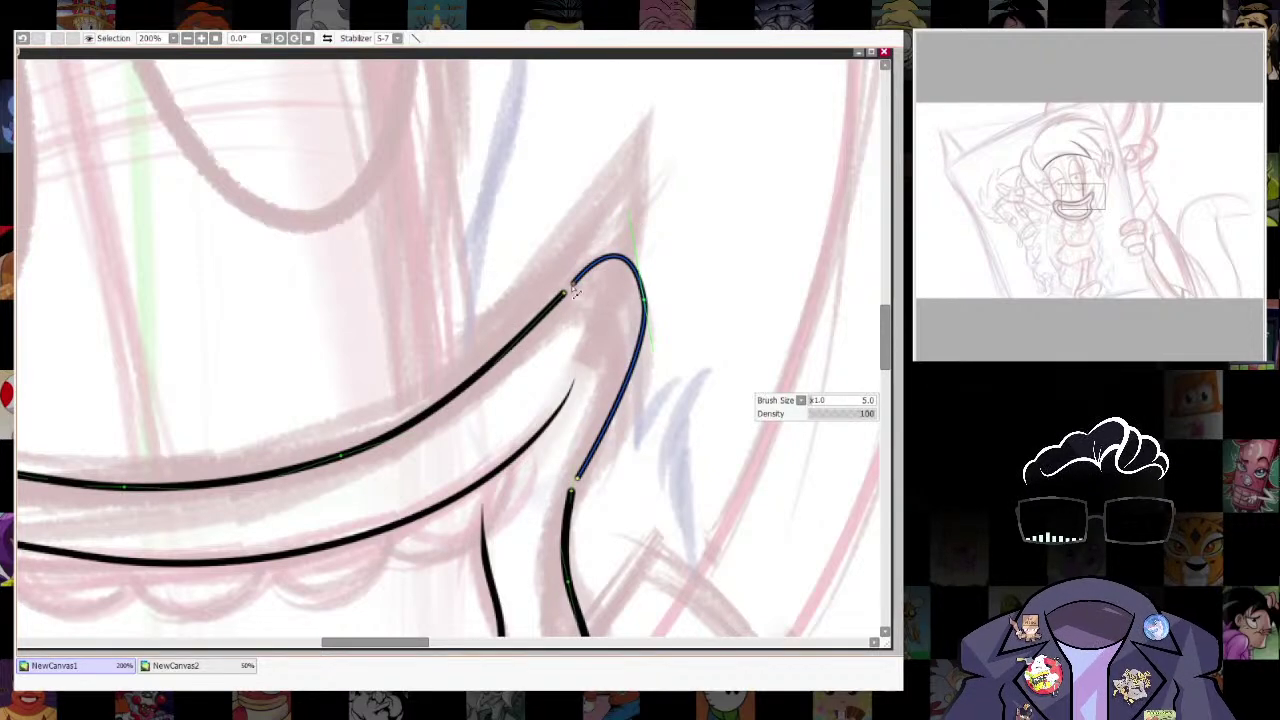
left_click_drag(566, 293, 574, 286)
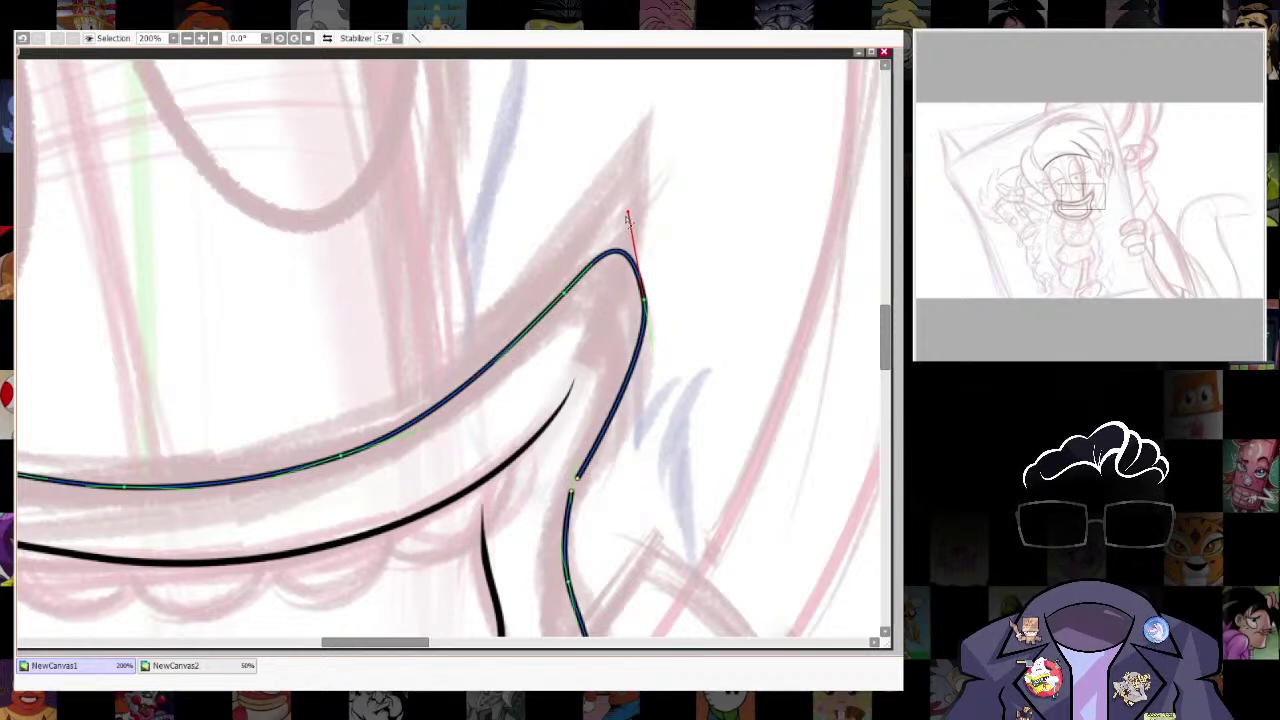
Attach the rounded corner to the lower lip line and smooth the curve's points down the cheek side.
mouse_move(590, 501)
left_mouse_down()
mouse_move(626, 354)
mouse_move(609, 342)
left_mouse_up()
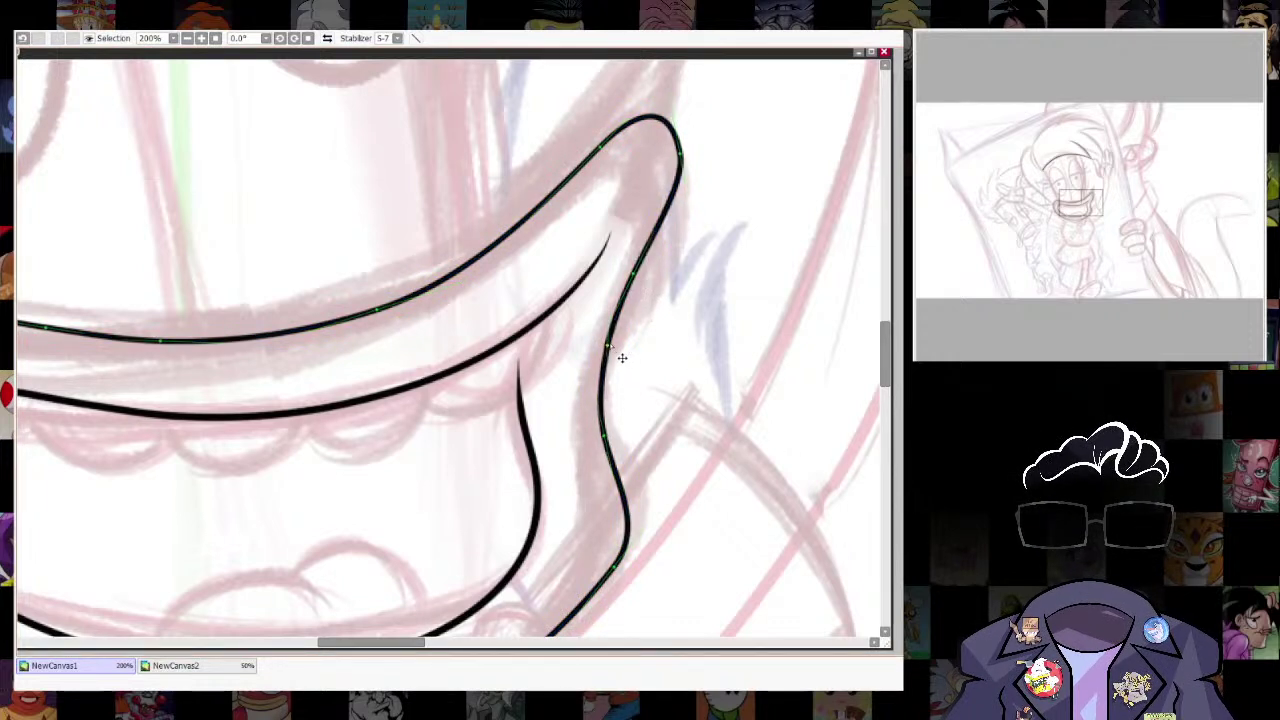
left_click(672, 118)
left_click_drag(664, 224, 672, 227)
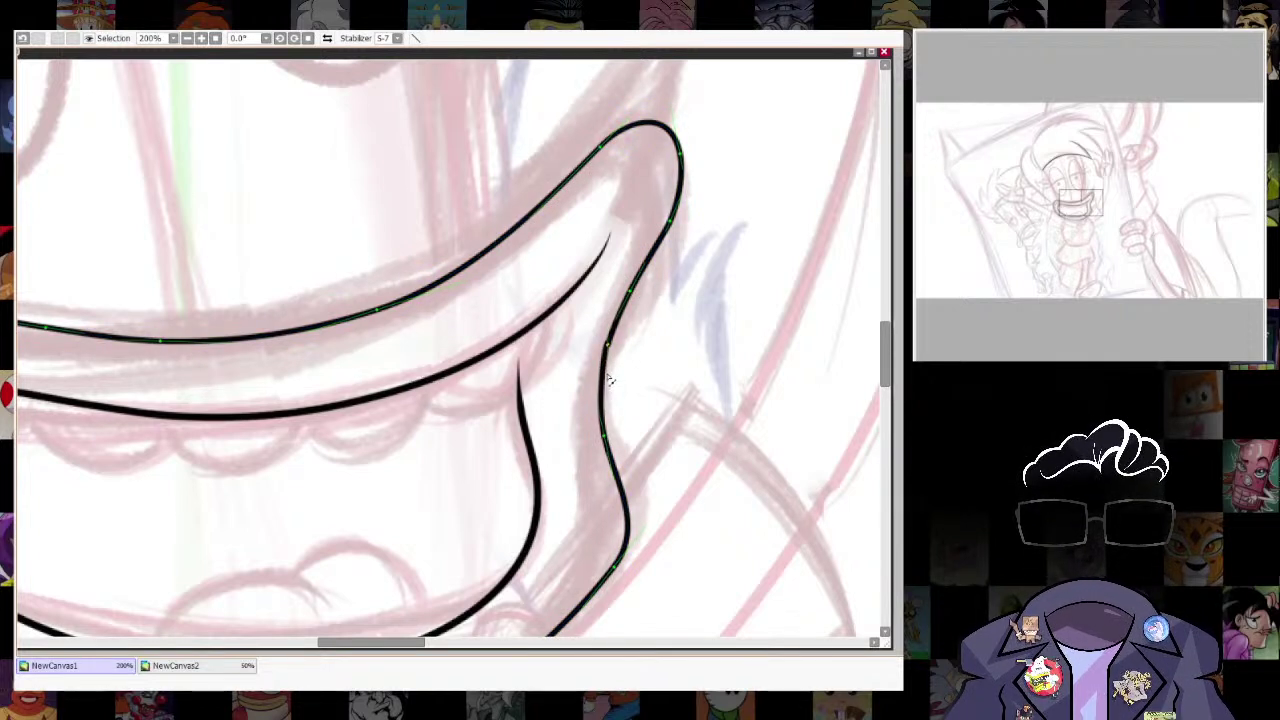
Refine the outer lip's lower cheek-side bulge by nudging its curve point slightly inward.
scroll(692, 430, "down", 6)
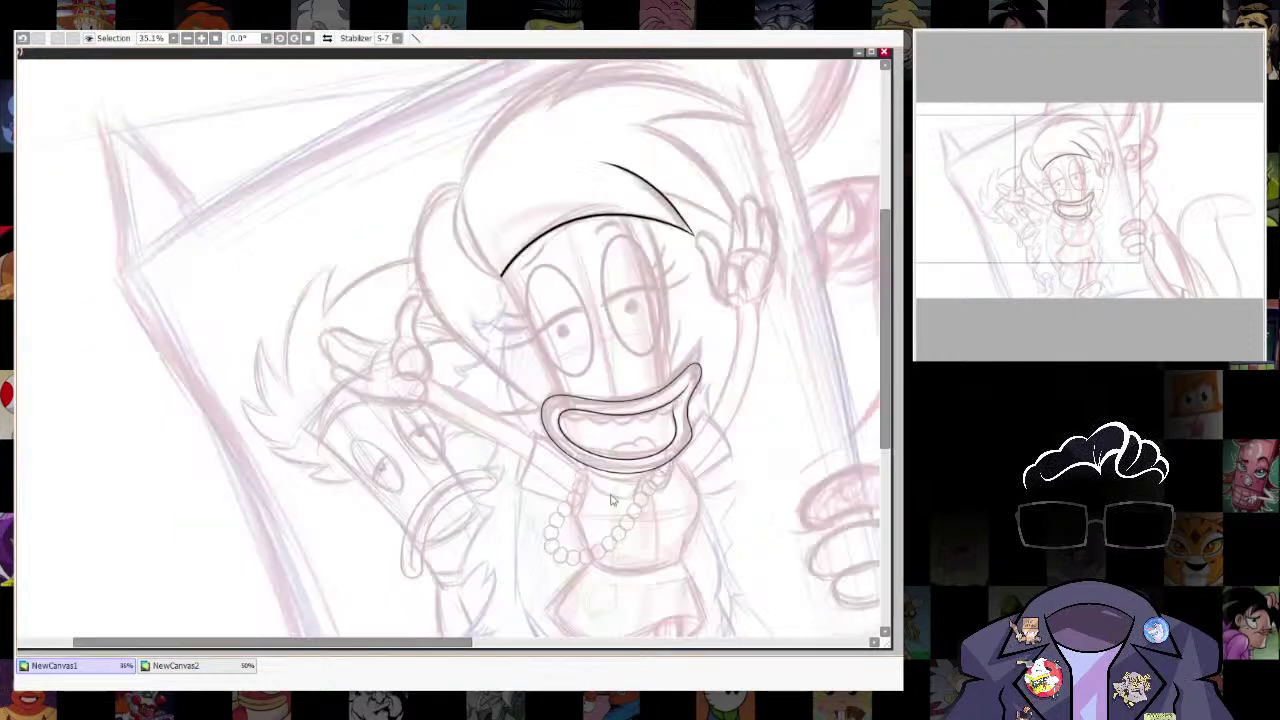
scroll(688, 450, "up", 4)
scroll(688, 447, "up", 1)
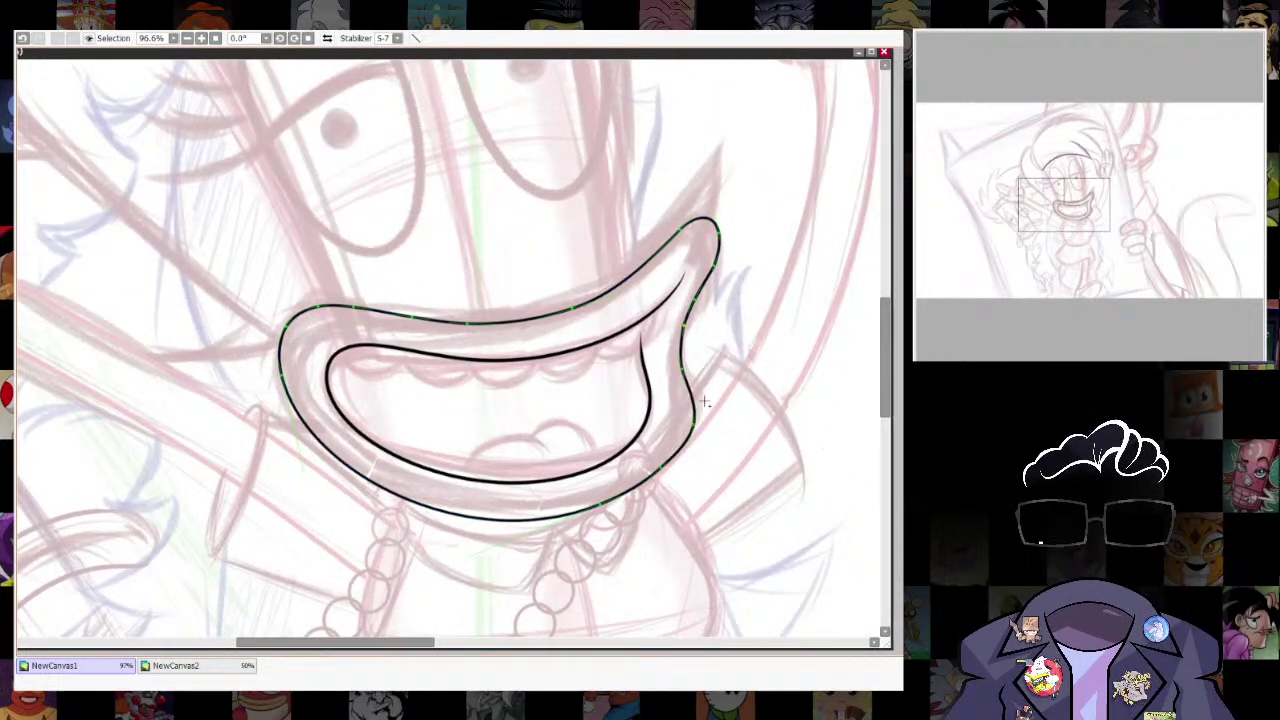
left_click(705, 443)
left_click_drag(695, 433, 692, 421)
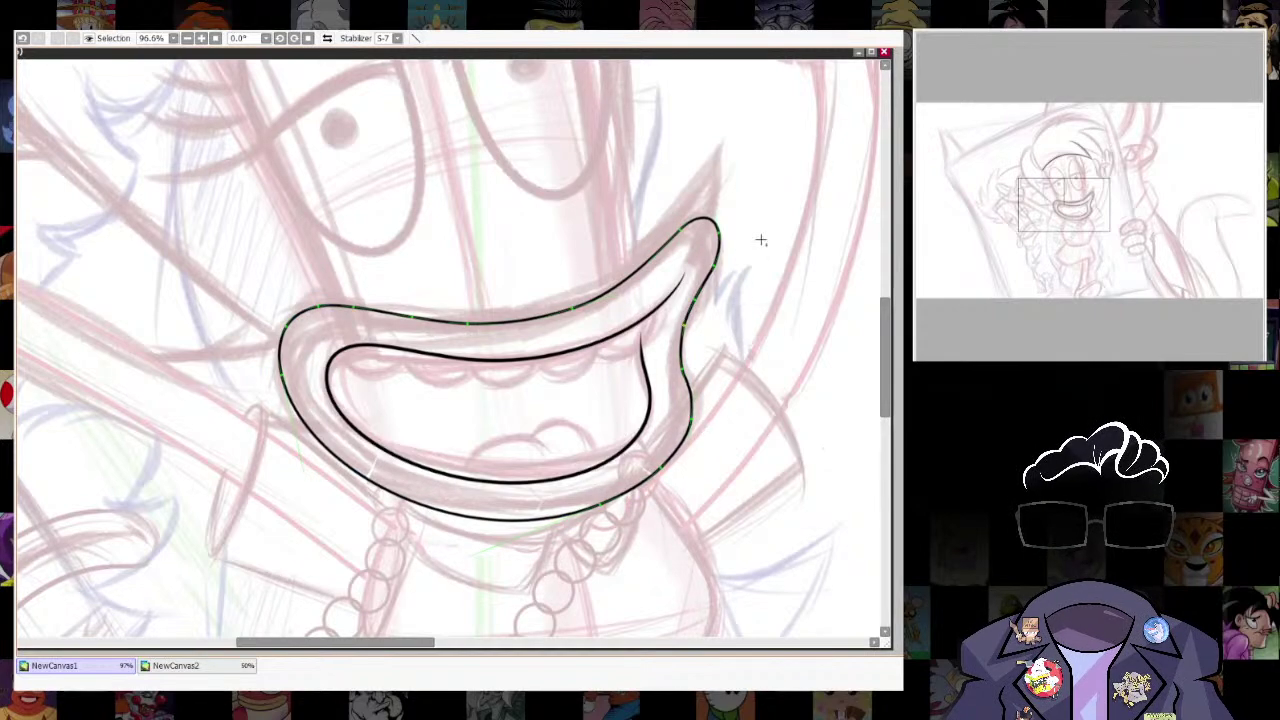
Thicken the black lines of the outer lip outline and the inner mouth outline.
scroll(575, 377, "down", 2)
scroll(575, 377, "down", 3)
scroll(575, 372, "up", 2)
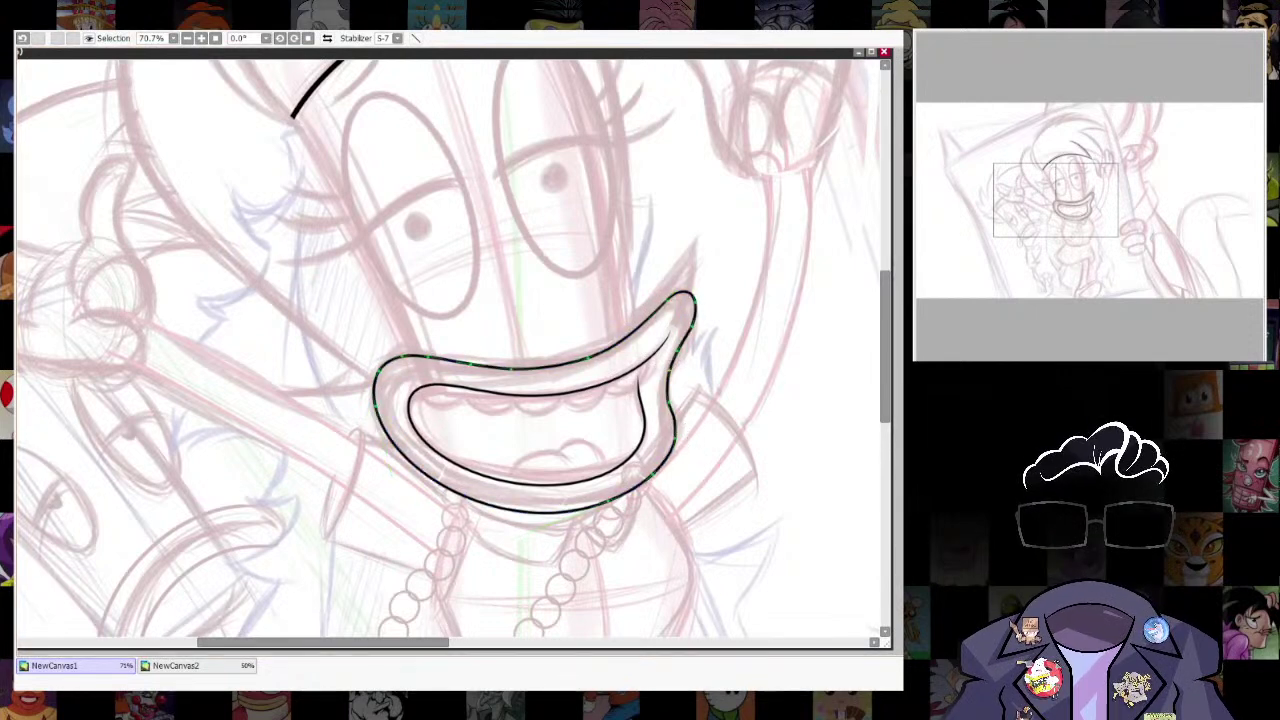
left_click(394, 356)
left_click_drag(685, 451, 683, 503)
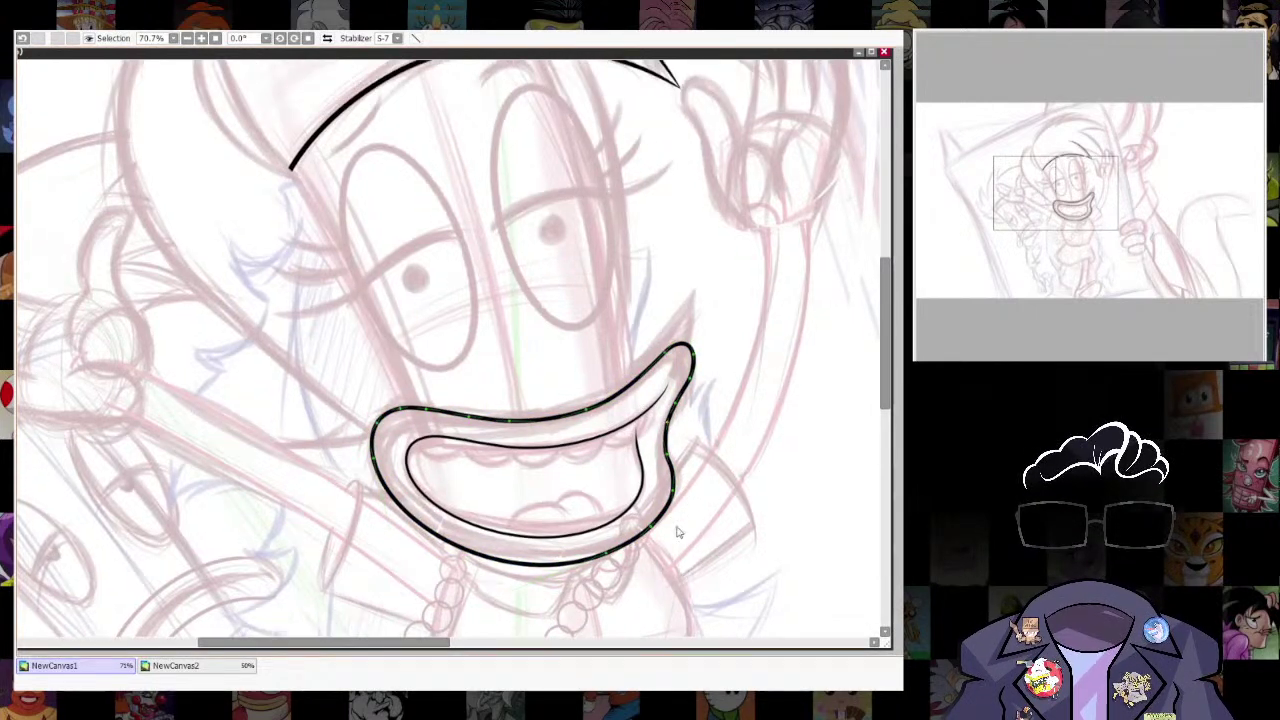
left_click(623, 428)
Check the inked mouth and hairline as a whole, including with the sketch hidden.
scroll(688, 166, "down", 3)
left_click_drag(605, 128, 626, 266)
scroll(656, 372, "up", 3)
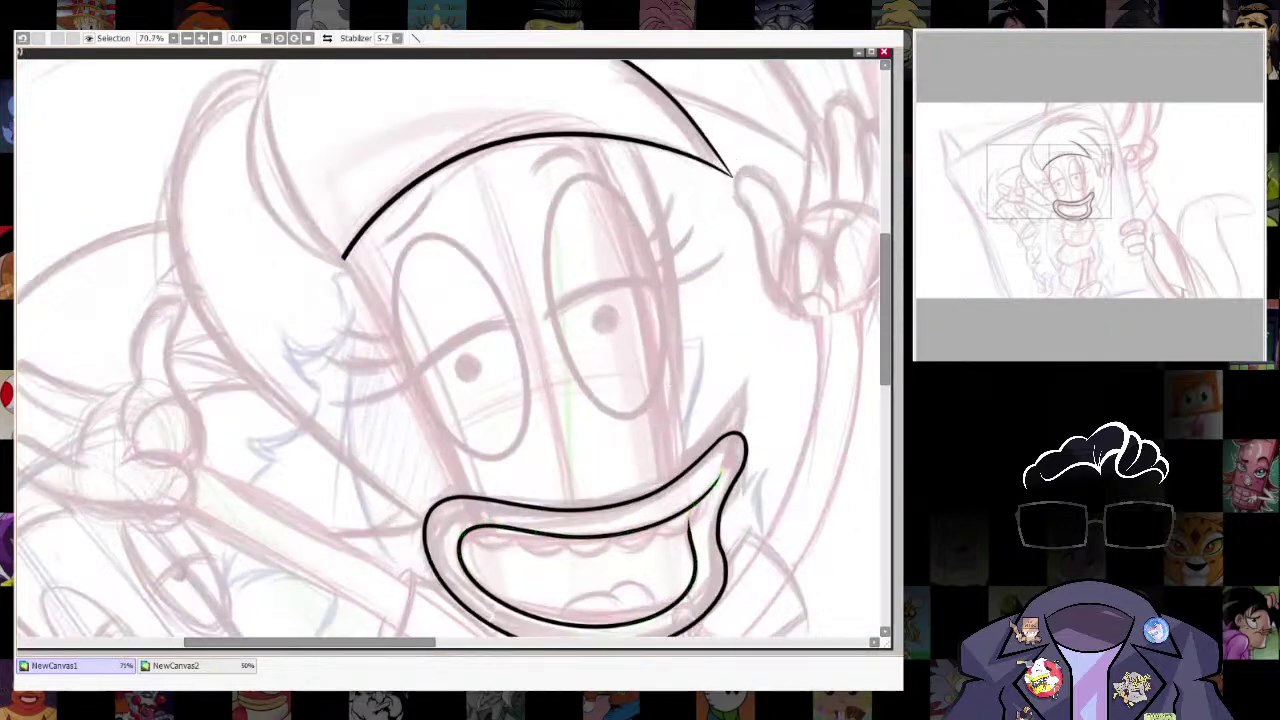
scroll(787, 397, "down", 7)
scroll(770, 430, "up", 4)
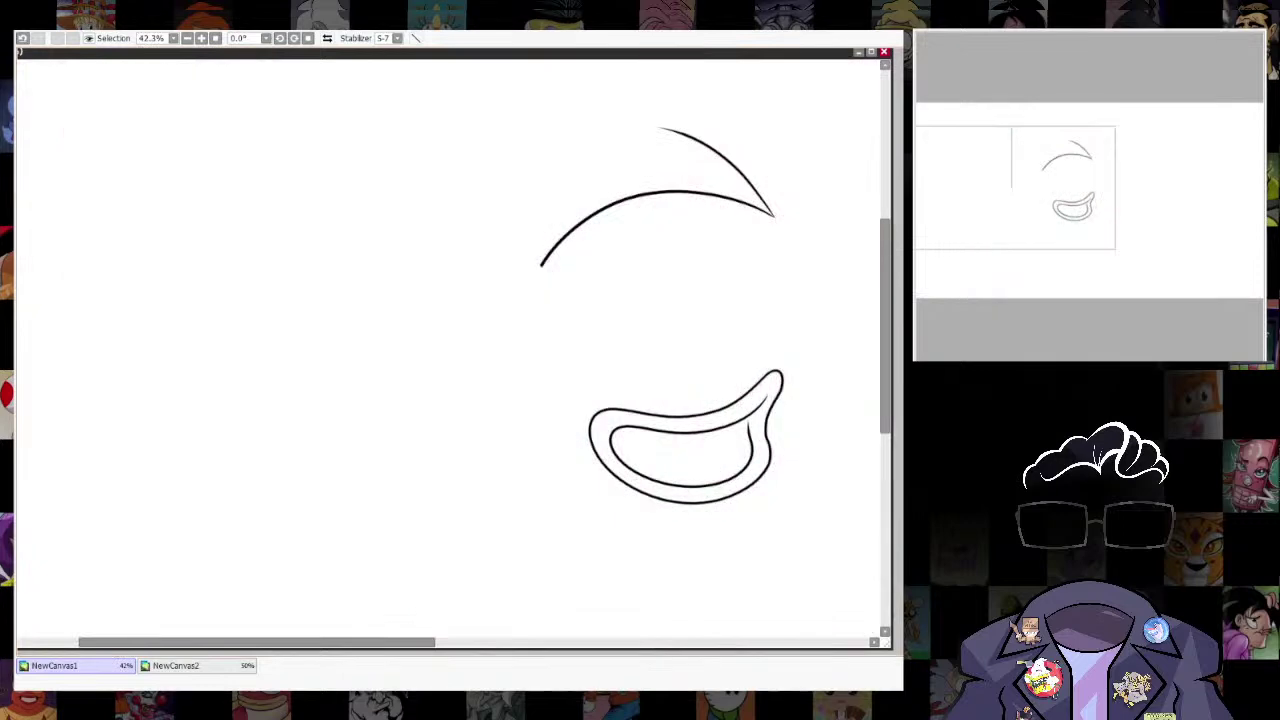
Ink the two scalloped upper teeth nearest the raised corner of the character's mouth, following the sketch.
scroll(849, 422, "up", 4)
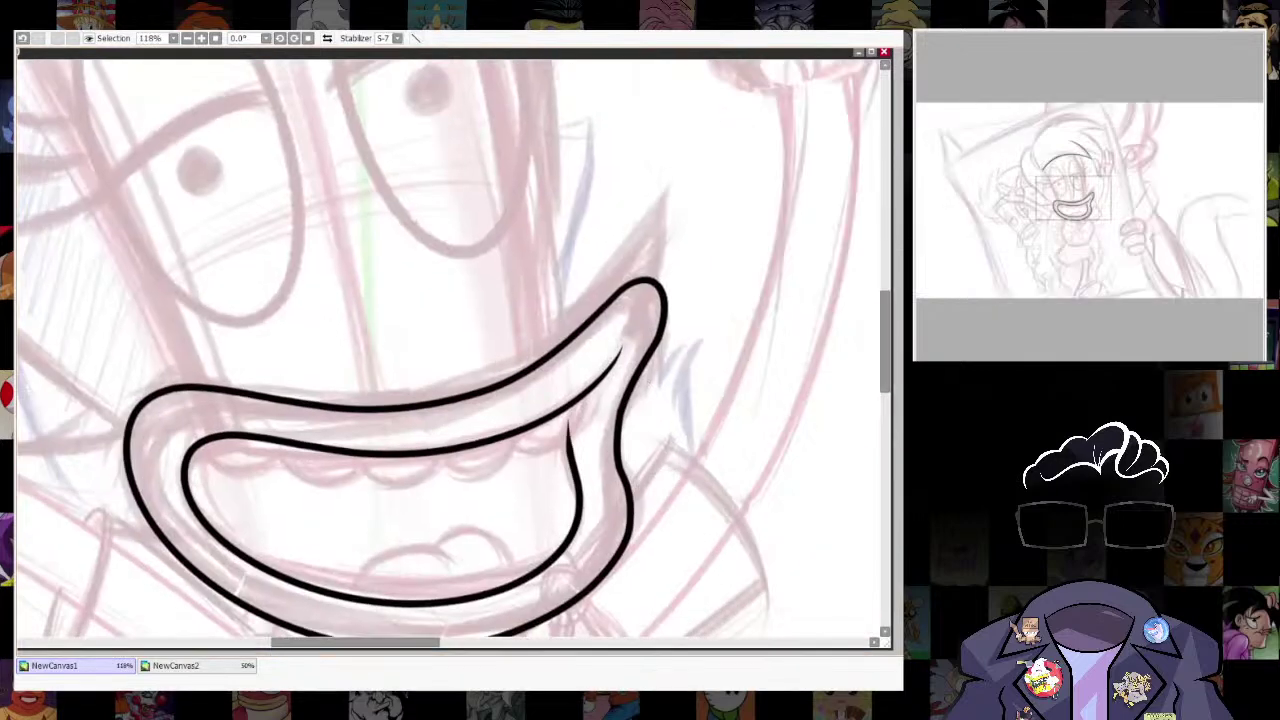
scroll(640, 409, "up", 4)
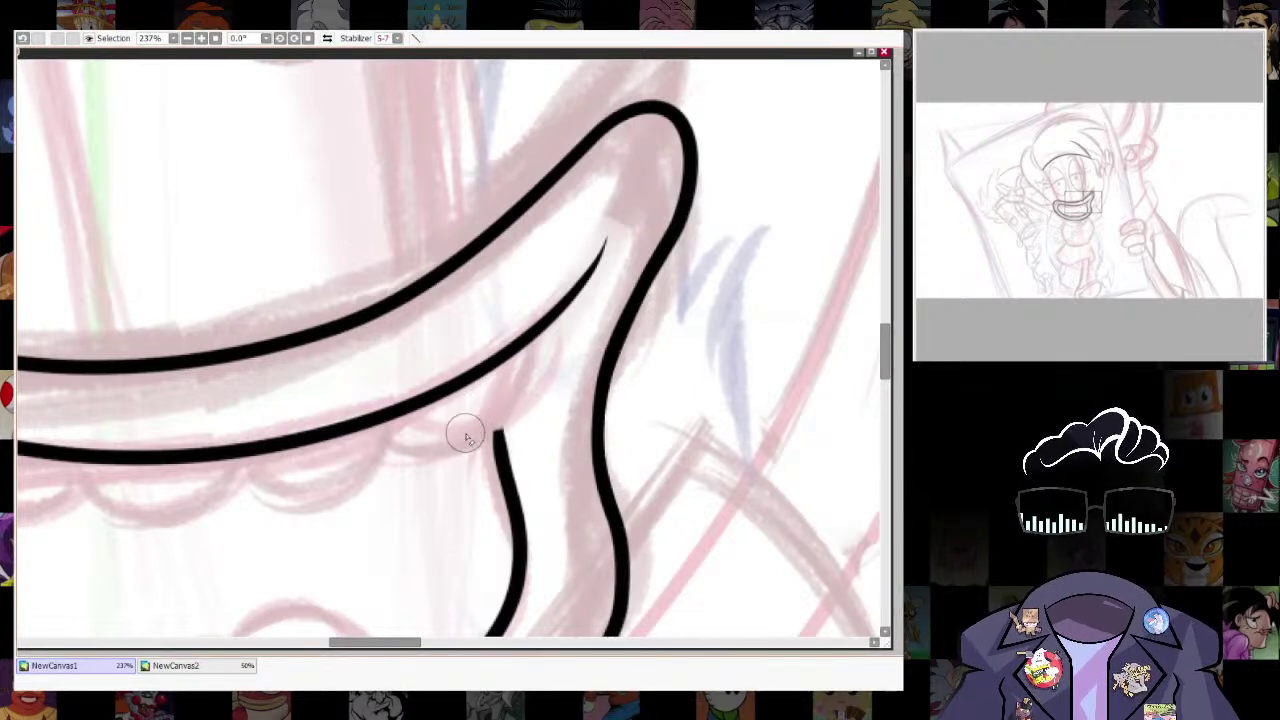
scroll(592, 334, "down", 2)
scroll(631, 397, "up", 1)
left_click_drag(740, 374, 731, 525)
scroll(680, 581, "up", 2)
key("bracketleft")
left_click_drag(598, 449, 601, 417)
key("ctrl+z")
key("bracketright")
mouse_move(419, 454)
left_mouse_down()
mouse_move(474, 509)
mouse_move(577, 475)
left_mouse_up()
mouse_move(706, 427)
left_mouse_down()
mouse_move(664, 452)
mouse_move(705, 385)
left_mouse_up()
mouse_move(691, 432)
left_mouse_down()
mouse_move(711, 349)
mouse_move(649, 423)
left_mouse_up()
key("ctrl+z")
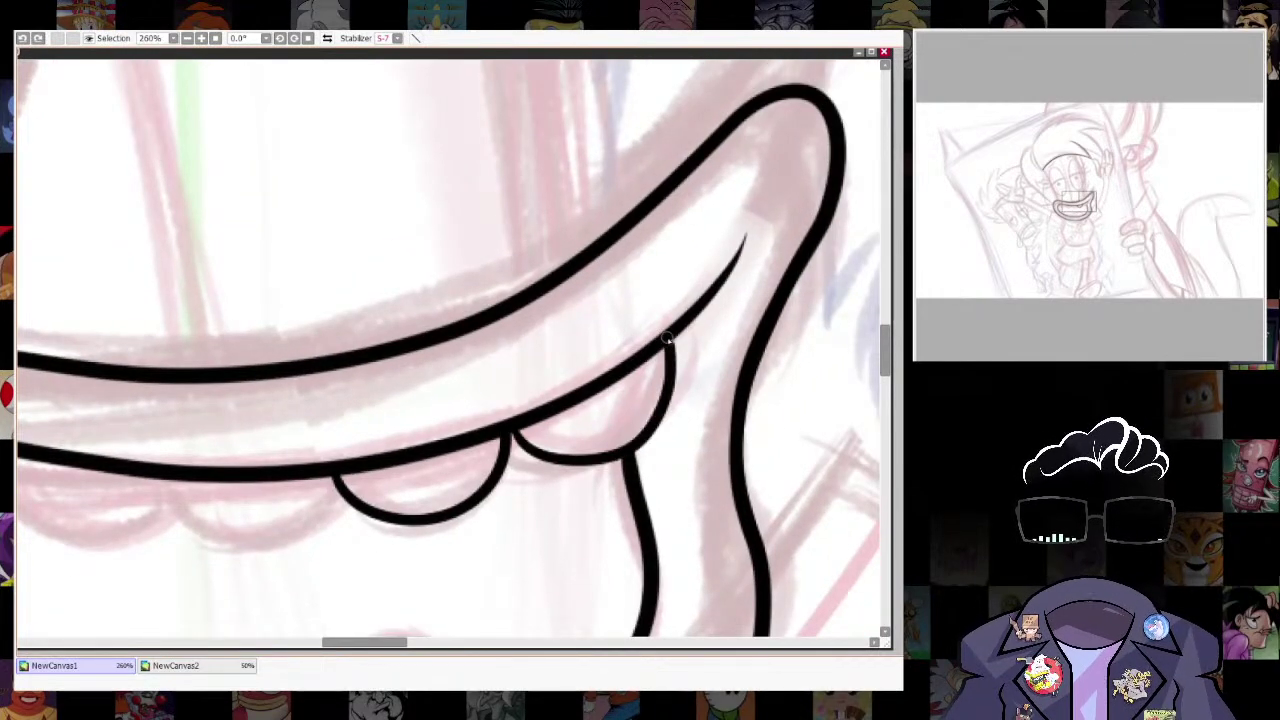
Ink the remaining three scalloped upper teeth along the upper lip toward the mouth's rounded left corner.
left_click_drag(456, 533, 709, 450)
mouse_move(588, 402)
left_mouse_down()
mouse_move(409, 414)
mouse_move(649, 373)
left_mouse_up()
left_click_drag(542, 454, 443, 352)
mouse_move(629, 461)
left_mouse_down()
mouse_move(685, 493)
mouse_move(495, 390)
mouse_move(608, 408)
left_mouse_up()
key("ctrl+z")
left_click_drag(517, 474, 455, 396)
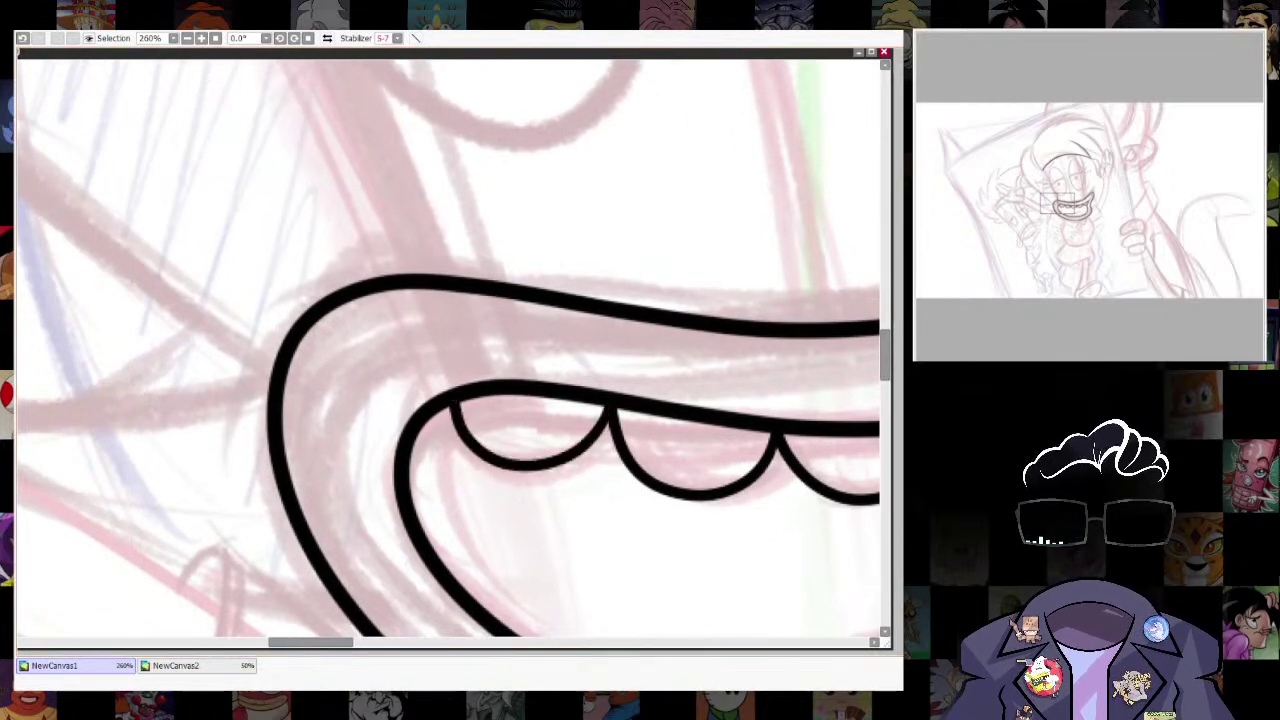
Ink the tongue as two overlapping humps rising from the lower edge of the open mouth.
scroll(545, 507, "down", 9)
left_click_drag(729, 468, 660, 493)
scroll(660, 493, "up", 2)
scroll(587, 420, "up", 1)
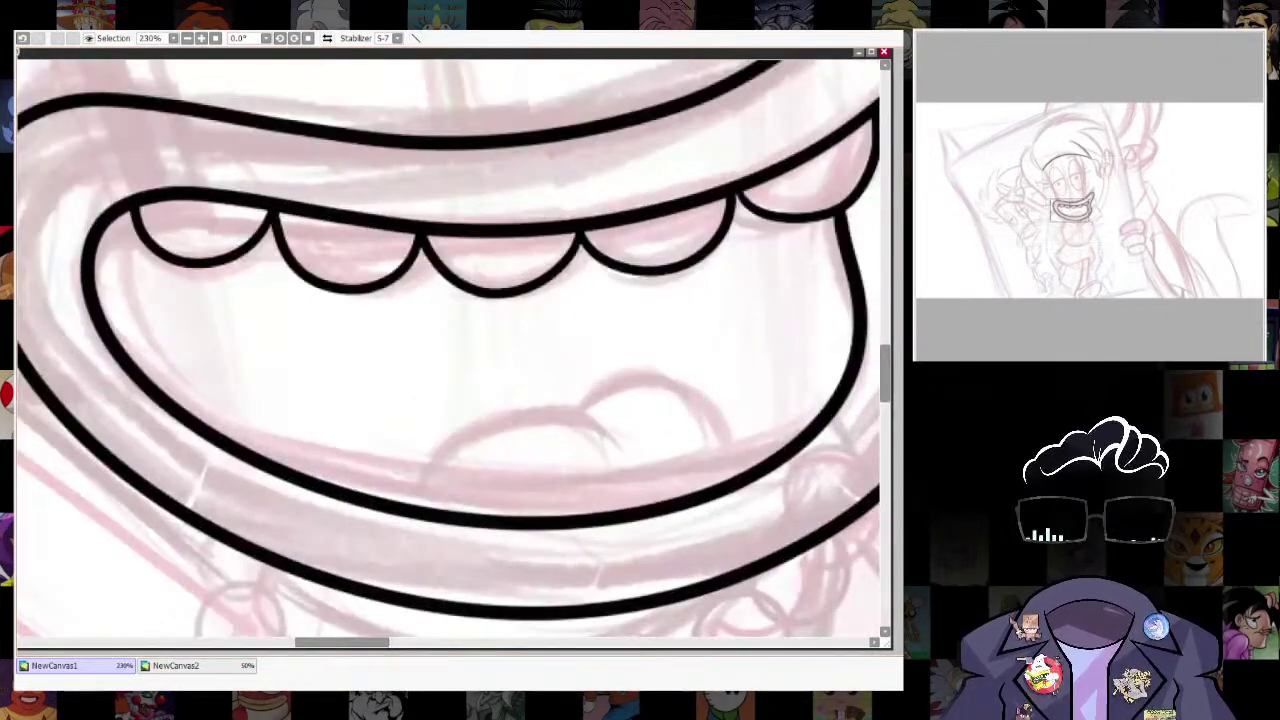
mouse_move(636, 460)
left_mouse_down()
mouse_move(412, 470)
mouse_move(398, 510)
left_mouse_up()
mouse_move(540, 458)
left_mouse_down()
mouse_move(592, 417)
mouse_move(703, 463)
left_mouse_up()
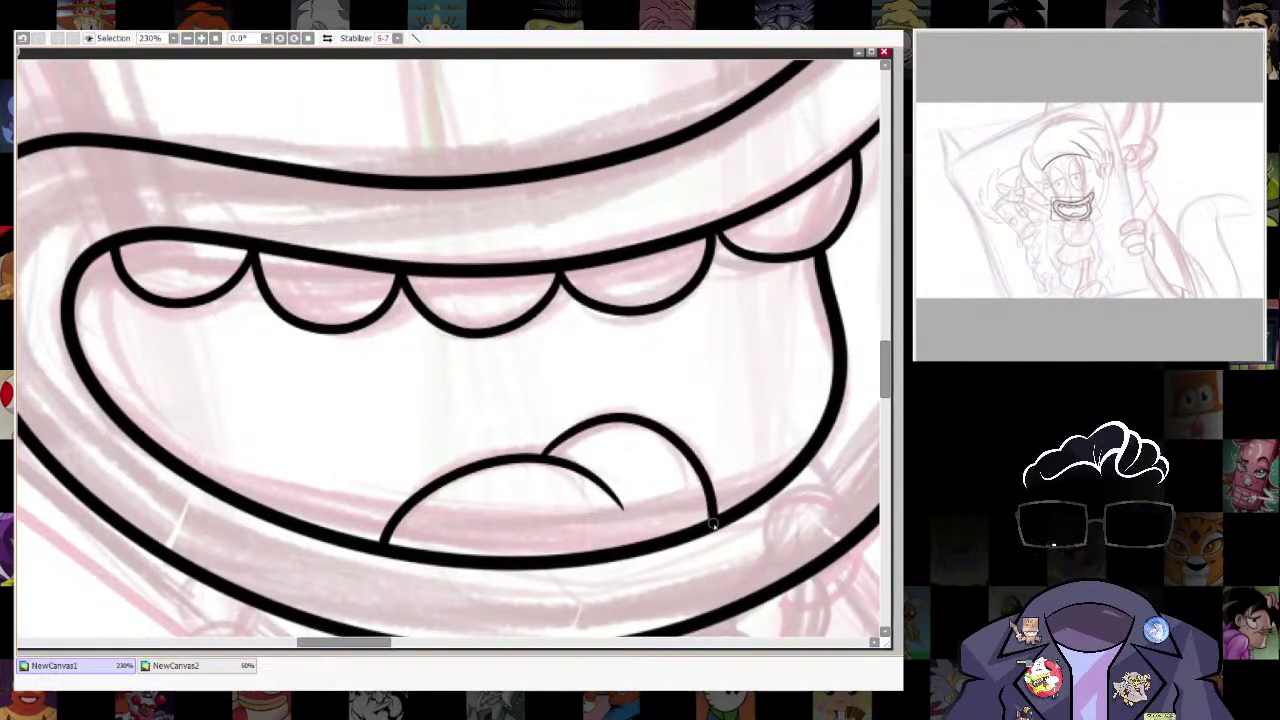
key("ctrl+z")
mouse_move(617, 413)
left_mouse_down()
mouse_move(710, 471)
mouse_move(716, 524)
left_mouse_up()
scroll(744, 538, "down", 6)
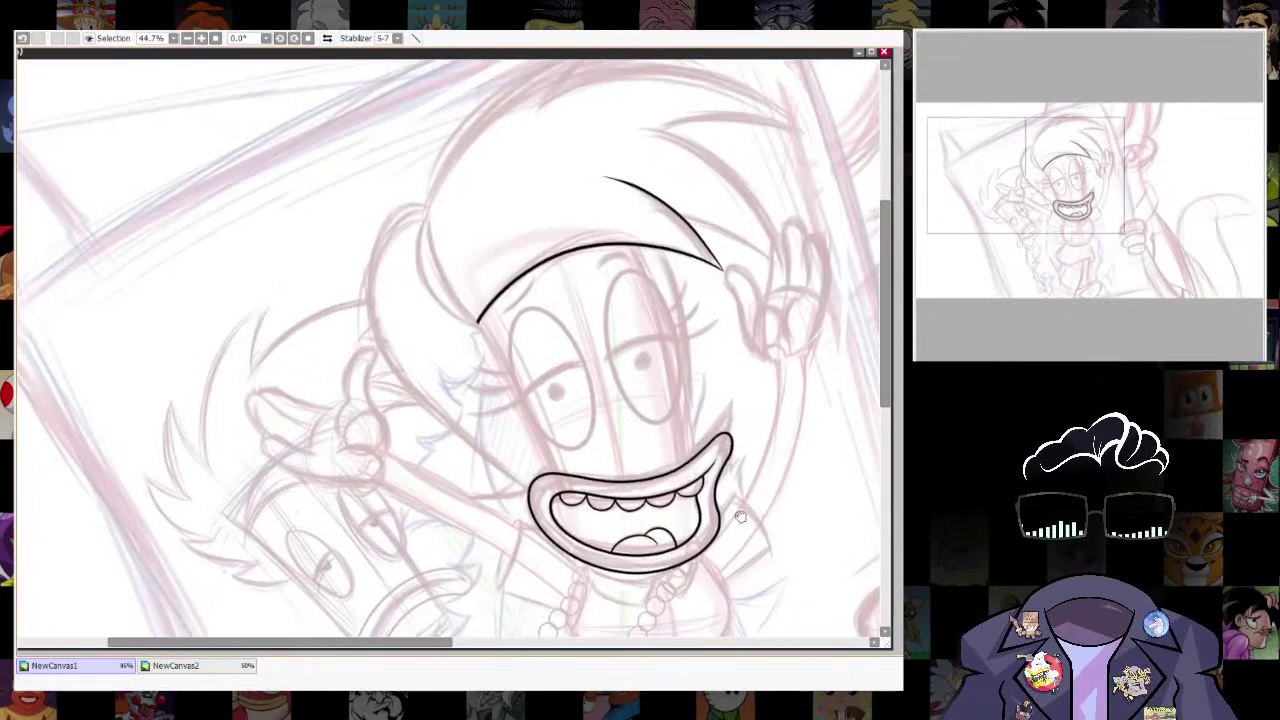
Fit an ellipse ruler to the sketched right eye and ink the eye's outline along it.
scroll(744, 538, "up", 2)
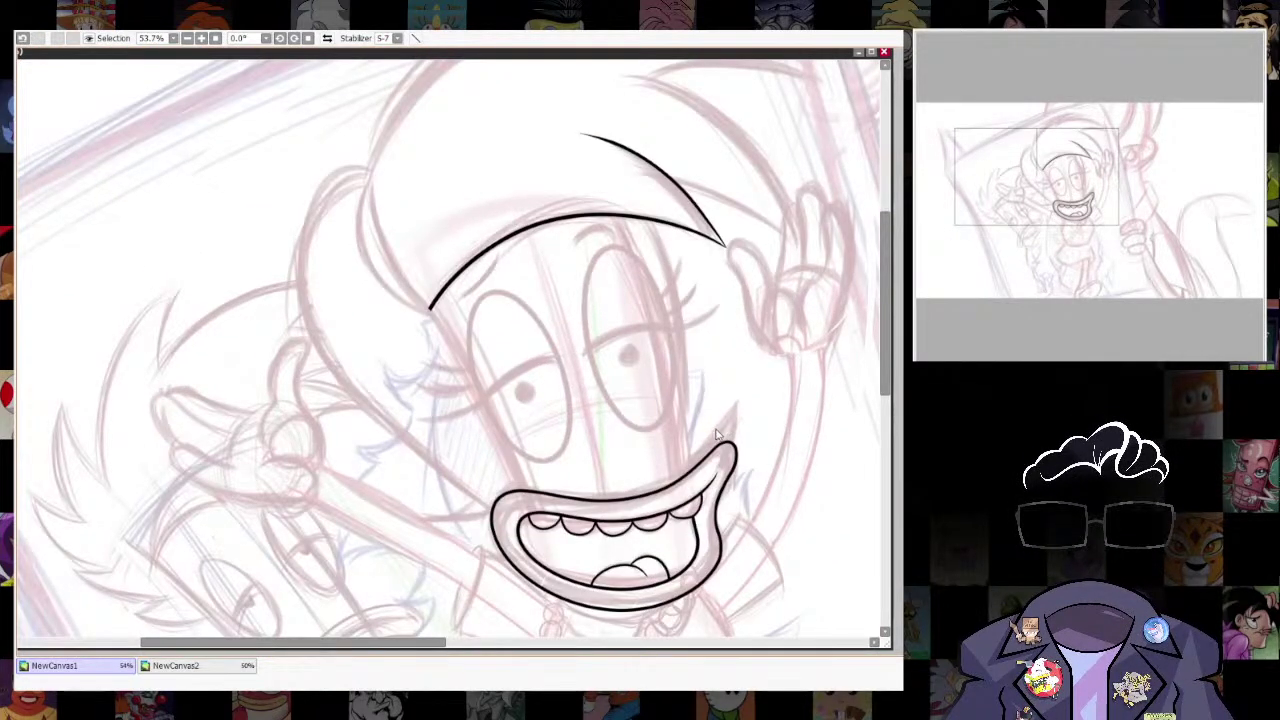
key("ctrl+r")
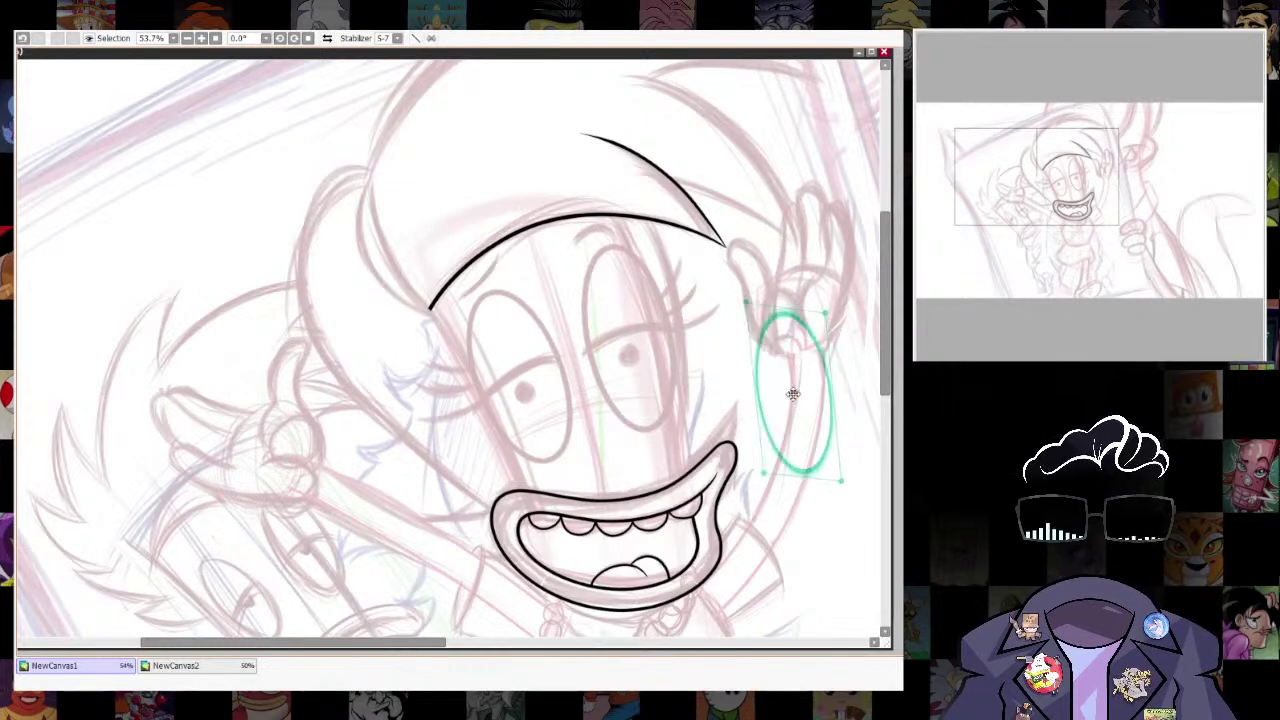
left_click_drag(808, 413, 624, 333)
mouse_move(672, 420)
left_mouse_down()
mouse_move(684, 434)
mouse_move(667, 448)
mouse_move(661, 438)
left_mouse_up()
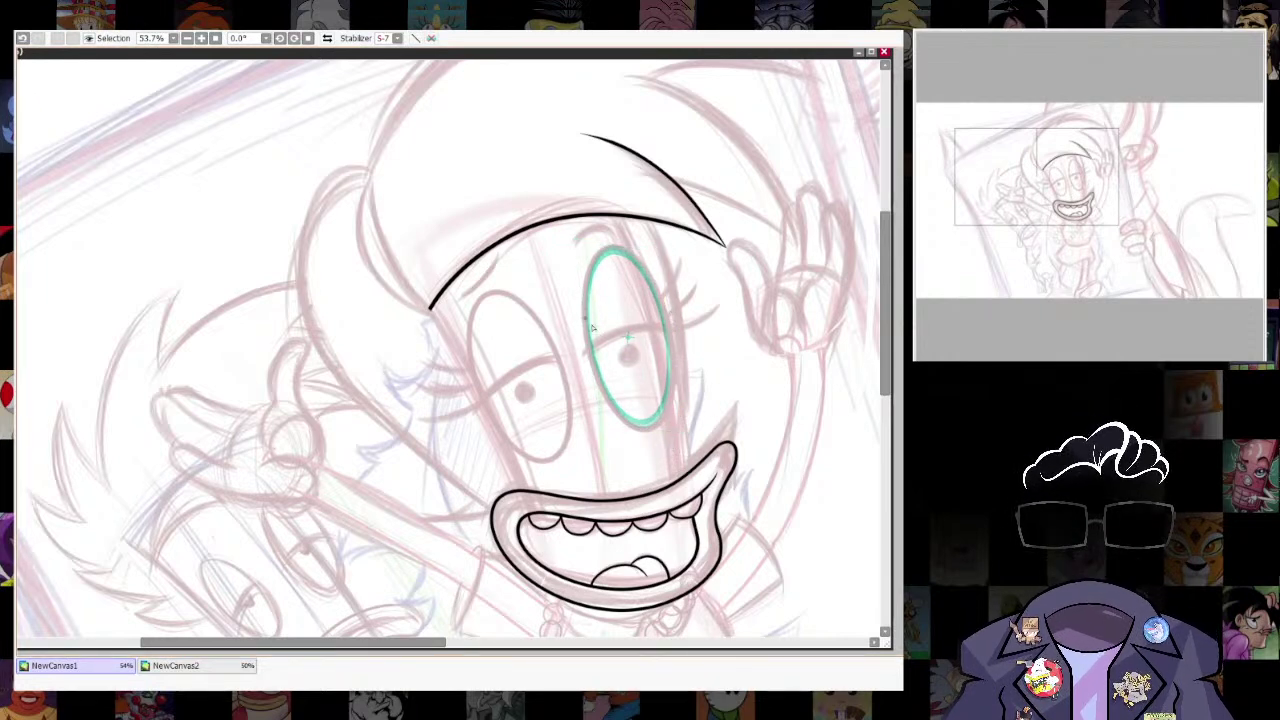
left_click_drag(592, 301, 591, 300)
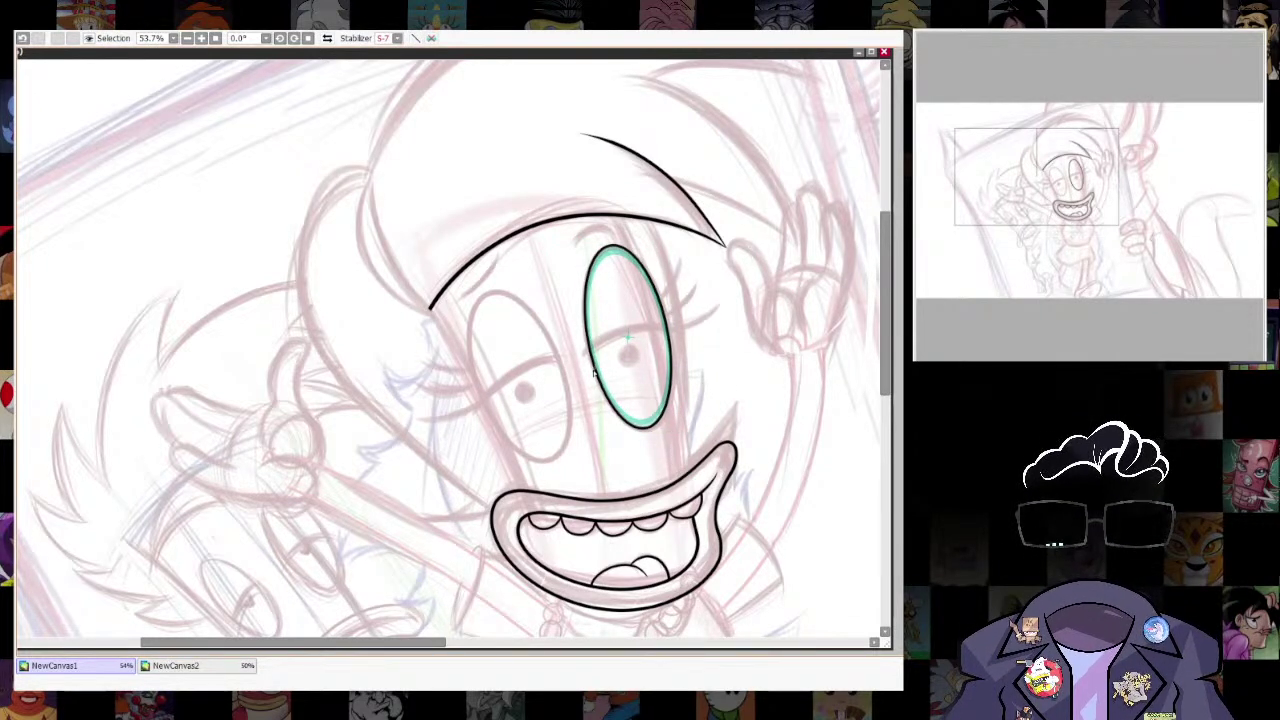
Refit the ellipse ruler to the sketched left eye, ink its outline, and put the ruler away.
mouse_move(671, 380)
left_mouse_down()
mouse_move(666, 341)
mouse_move(513, 370)
left_mouse_up()
key("ctrl+r")
key("ctrl+r")
left_click_drag(502, 280, 495, 292)
left_click_drag(550, 463, 567, 462)
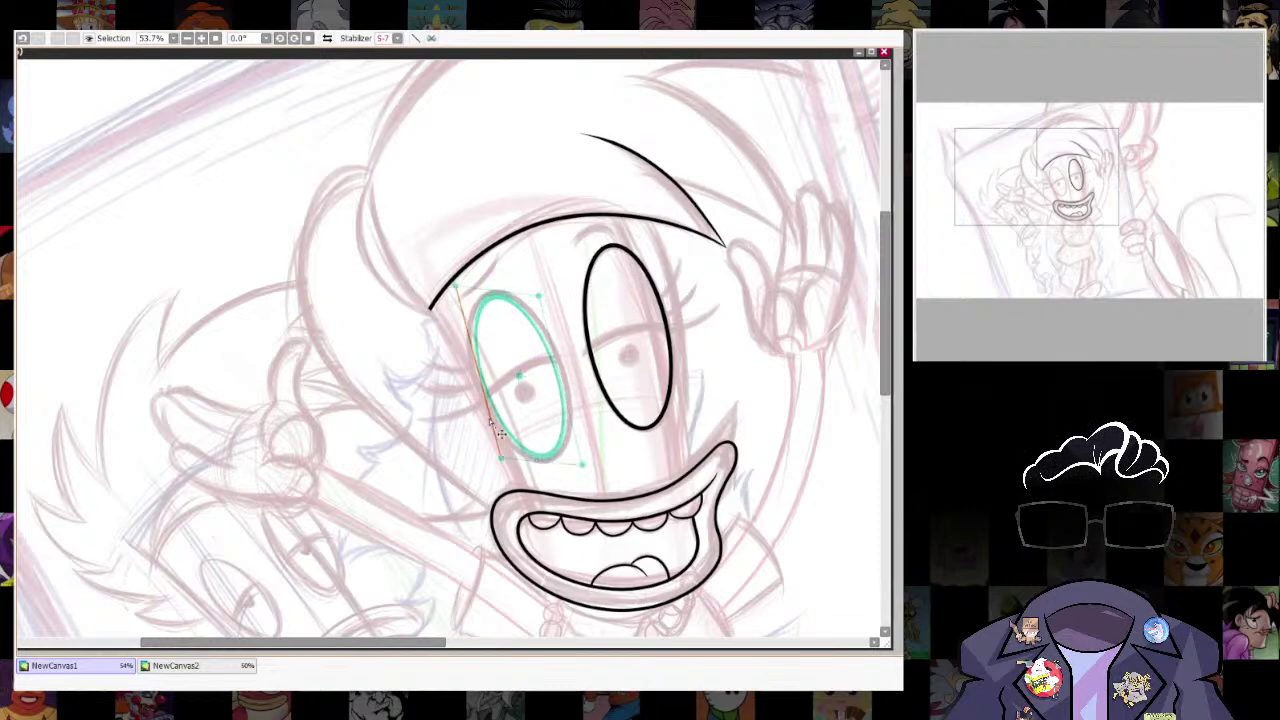
left_click_drag(492, 449, 500, 460)
left_click_drag(487, 298, 560, 336)
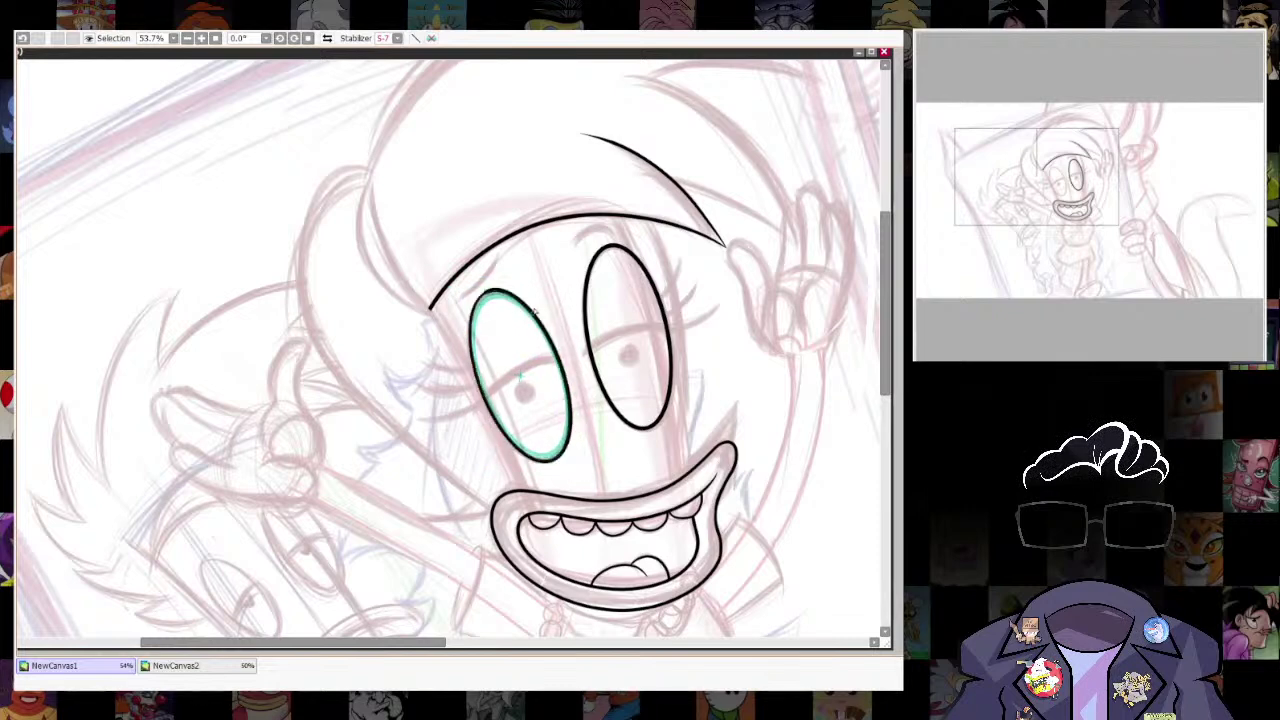
key("ctrl+r")
Ink the left eye's lid line extending outward into a lash, plus the tapered lashes above it.
mouse_move(672, 257)
left_mouse_down()
mouse_move(746, 351)
mouse_move(829, 309)
mouse_move(651, 482)
mouse_move(674, 264)
left_mouse_up()
left_click_drag(711, 306, 652, 462)
left_click_drag(652, 462, 489, 243)
left_click_drag(489, 243, 560, 446)
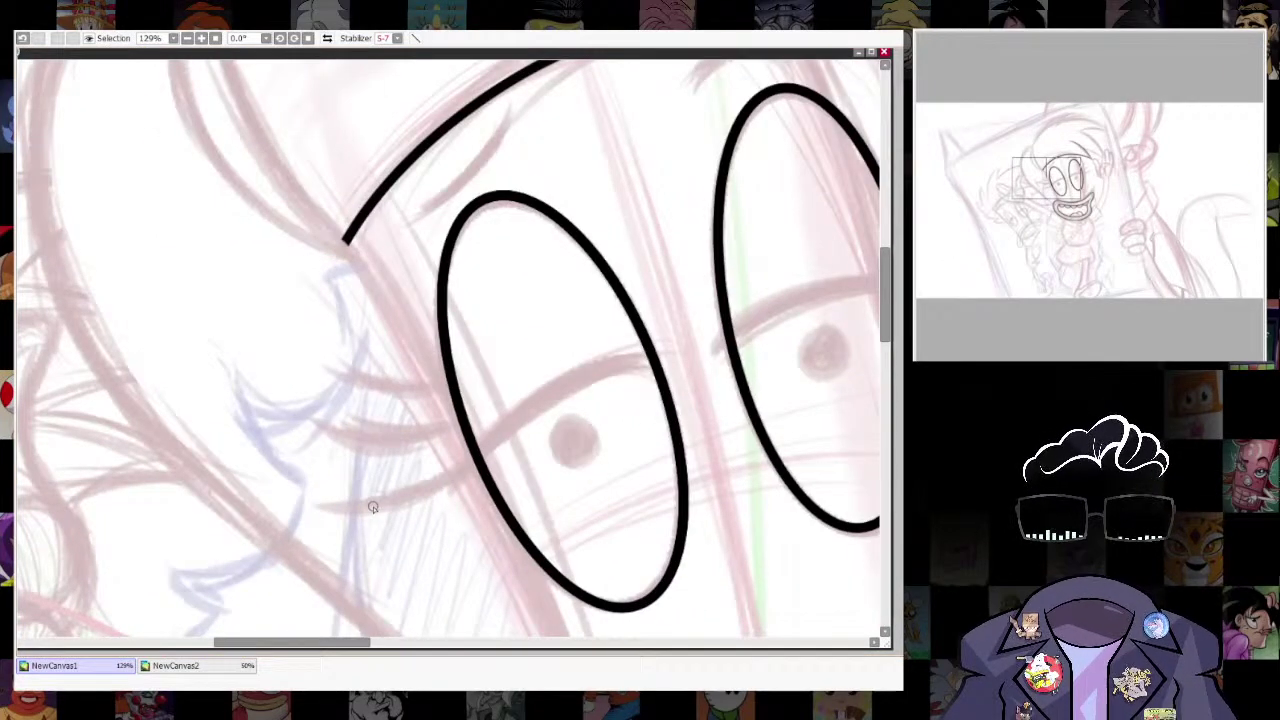
mouse_move(324, 511)
left_mouse_down()
mouse_move(425, 491)
mouse_move(541, 403)
mouse_move(655, 358)
left_mouse_up()
left_click_drag(512, 451, 520, 493)
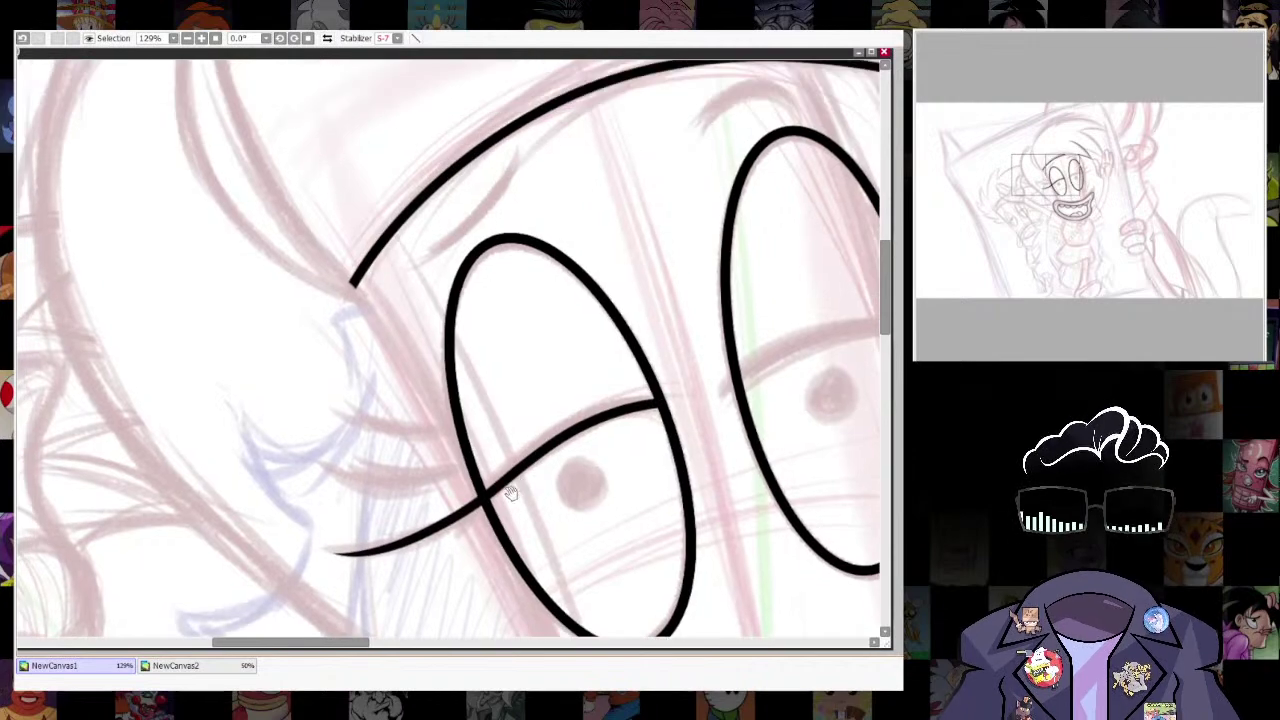
left_click_drag(370, 487, 472, 466)
Ink the right eye's lid line extending outward into a lash, and add two tapered lashes above it.
left_click_drag(874, 416, 552, 434)
left_click_drag(569, 357, 407, 410)
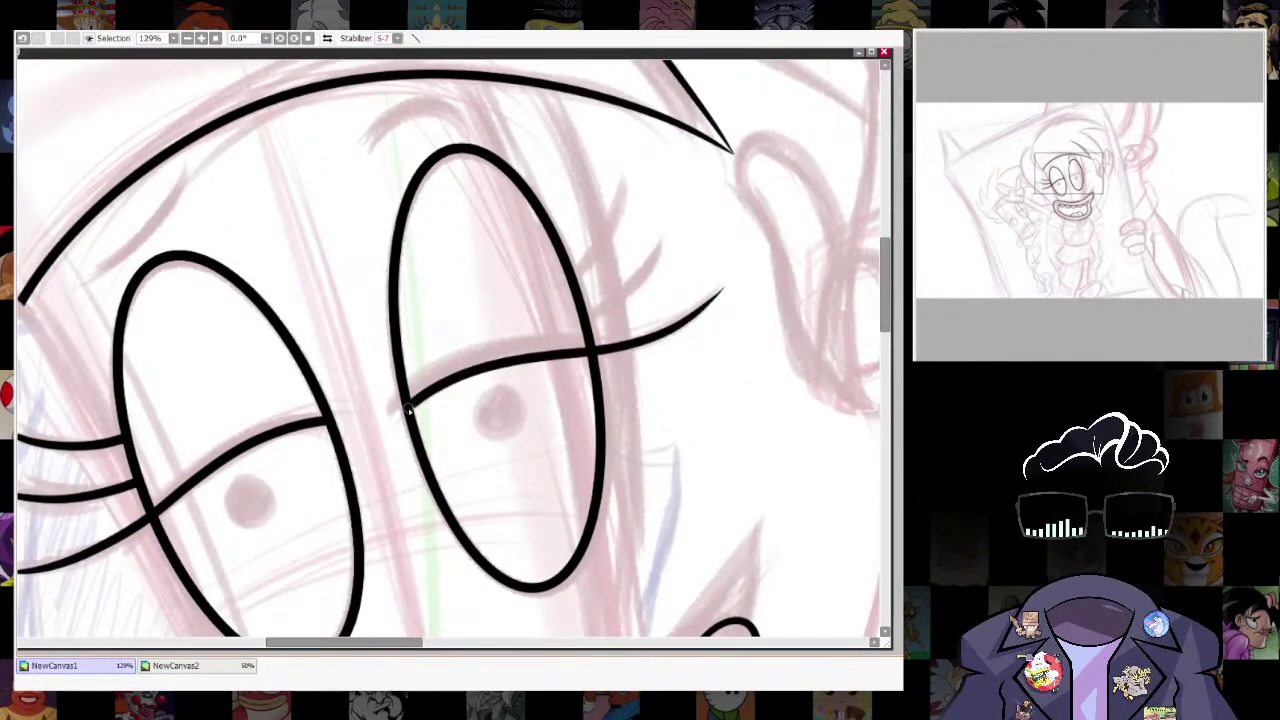
left_click_drag(624, 433, 721, 400)
key("ctrl+z")
mouse_move(820, 246)
left_mouse_down()
mouse_move(706, 316)
mouse_move(547, 341)
mouse_move(504, 375)
left_mouse_up()
left_click_drag(795, 322, 779, 368)
left_click_drag(688, 322, 668, 333)
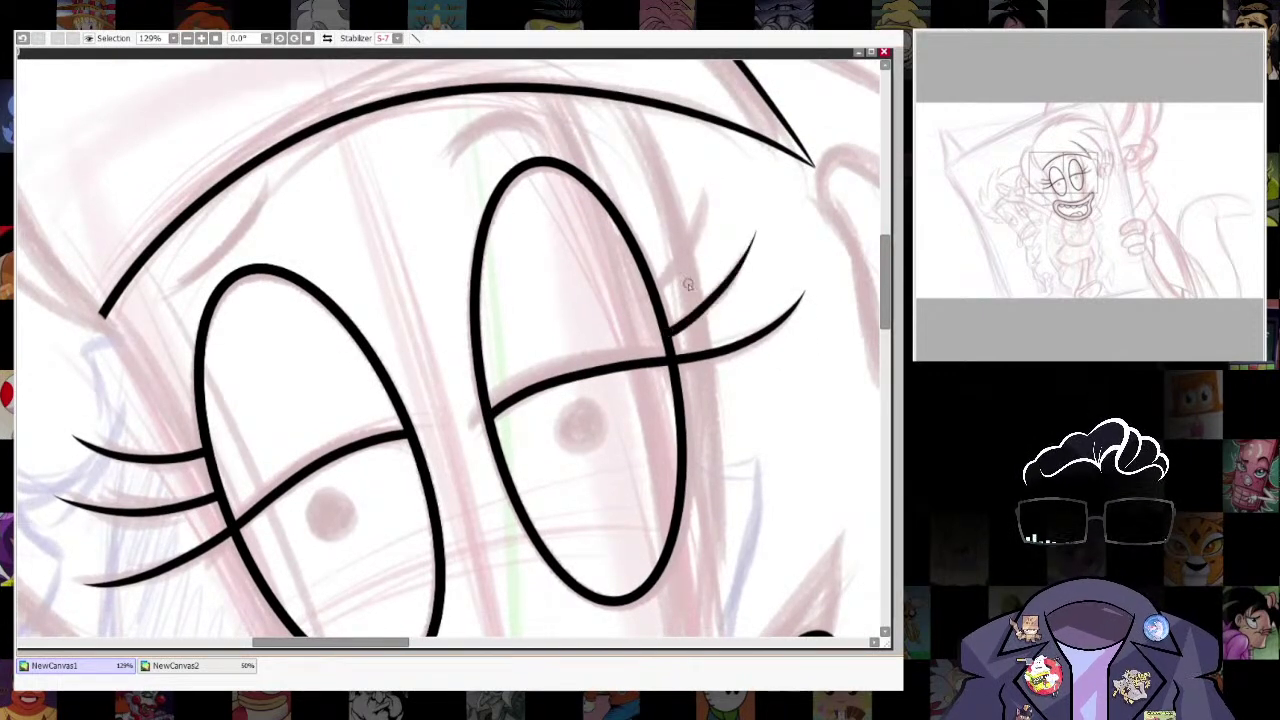
left_click_drag(656, 287, 654, 290)
Ink the bead necklace hanging below the mouth as one looping strand of overlapping circles.
scroll(751, 406, "down", 5)
mouse_move(751, 406)
left_mouse_down()
mouse_move(631, 280)
mouse_move(631, 225)
left_mouse_up()
scroll(633, 240, "up", 2)
scroll(544, 252, "up", 1)
left_click_drag(345, 215, 512, 405)
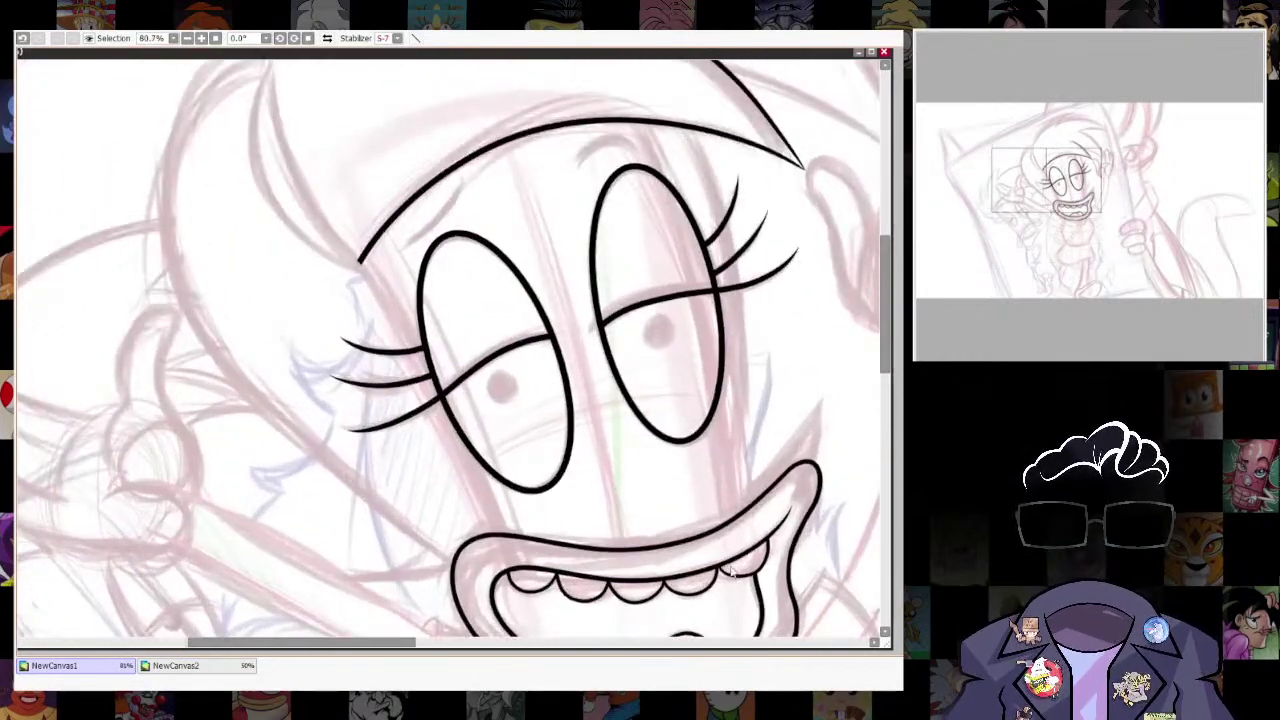
left_click_drag(732, 575, 695, 353)
scroll(695, 353, "down", 2)
scroll(685, 474, "up", 1)
left_click_drag(683, 520, 703, 474)
scroll(704, 475, "up", 3)
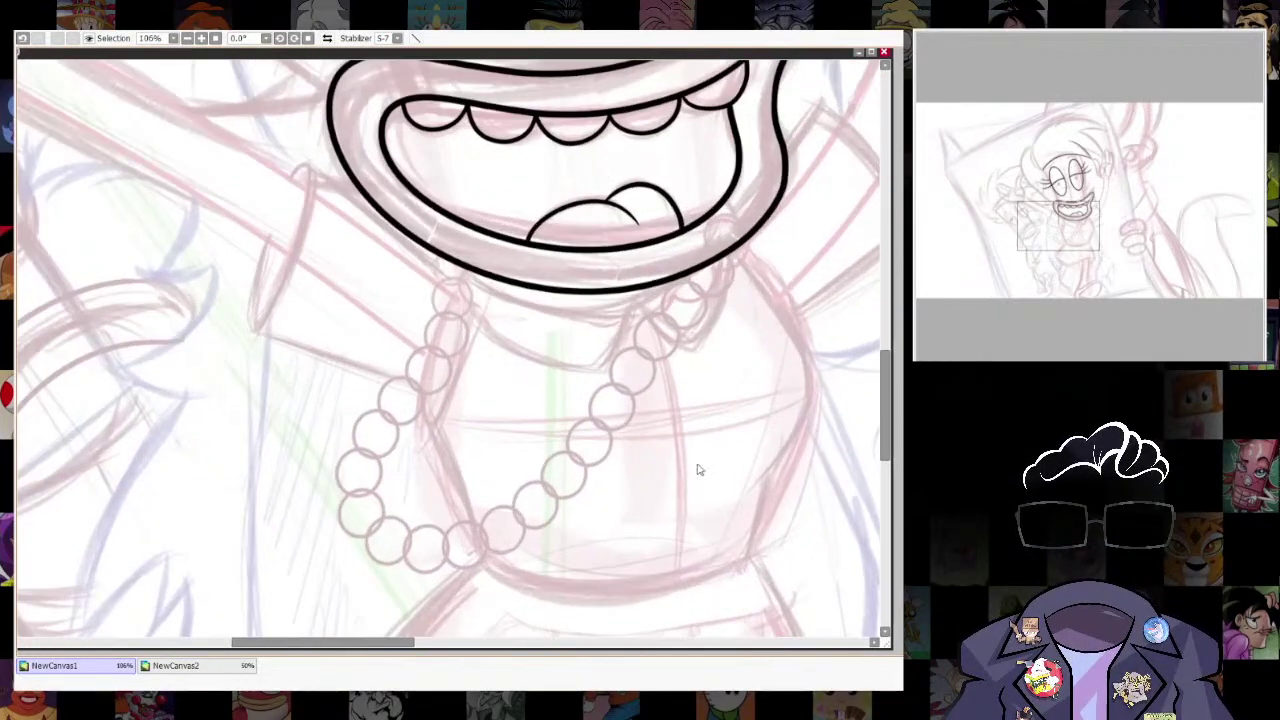
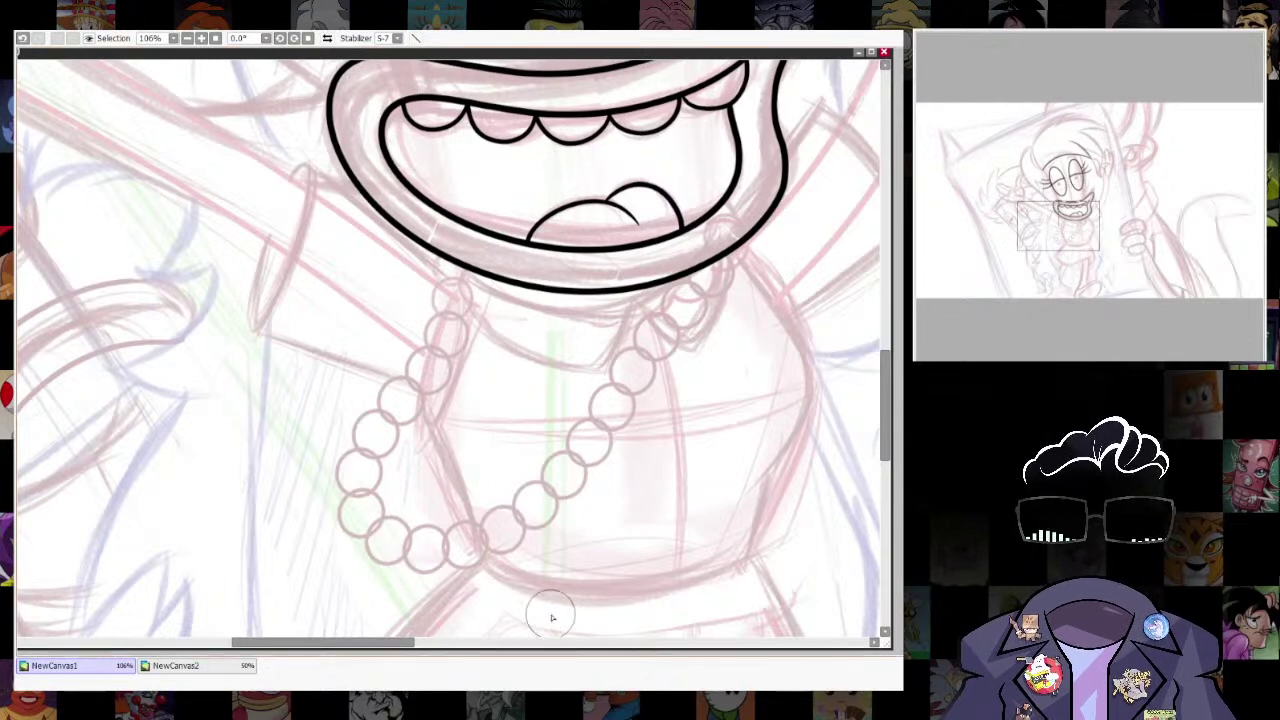
mouse_move(445, 245)
left_mouse_down()
mouse_move(437, 338)
mouse_move(385, 415)
mouse_move(359, 522)
mouse_move(468, 570)
mouse_move(628, 456)
mouse_move(752, 203)
left_mouse_up()
key("ctrl+z")
mouse_move(451, 248)
left_mouse_down()
mouse_move(382, 552)
mouse_move(618, 438)
mouse_move(744, 225)
mouse_move(746, 190)
left_mouse_up()
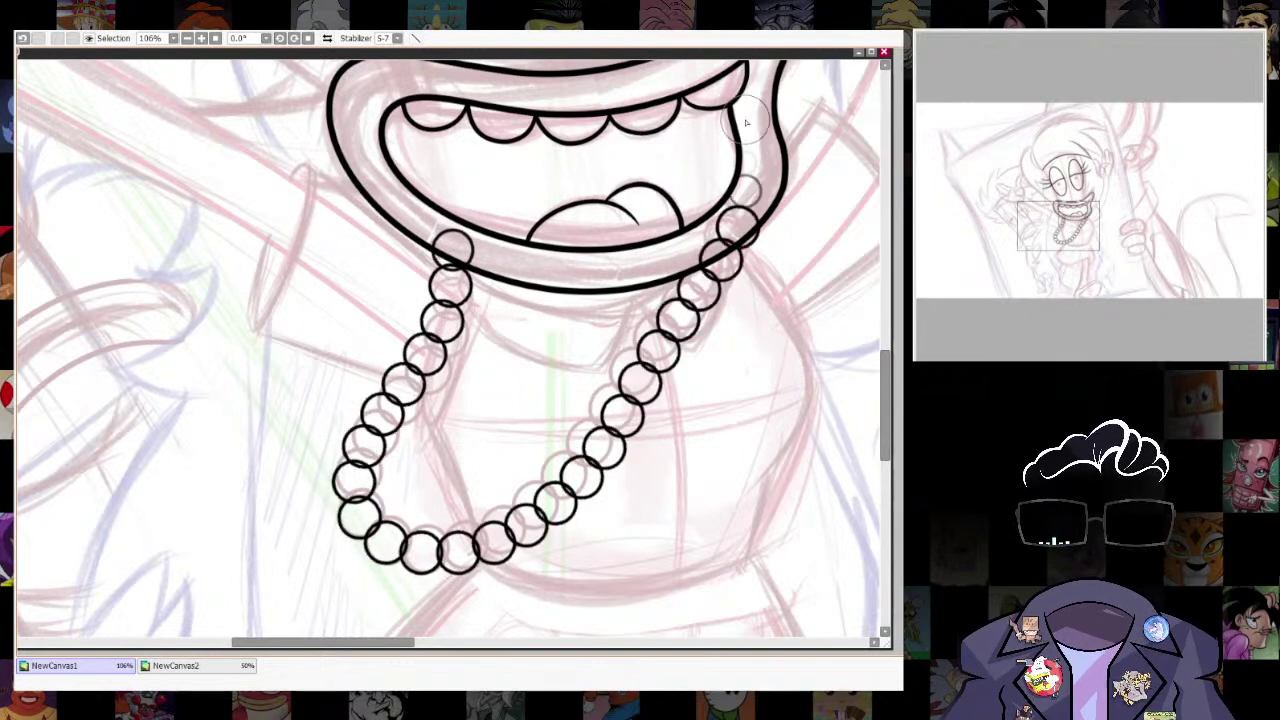
Erase the necklace beads that overlap the mouth so both strand ends tuck beneath the lower lip.
scroll(500, 238, "up", 2)
key("e")
left_click_drag(428, 411, 500, 450)
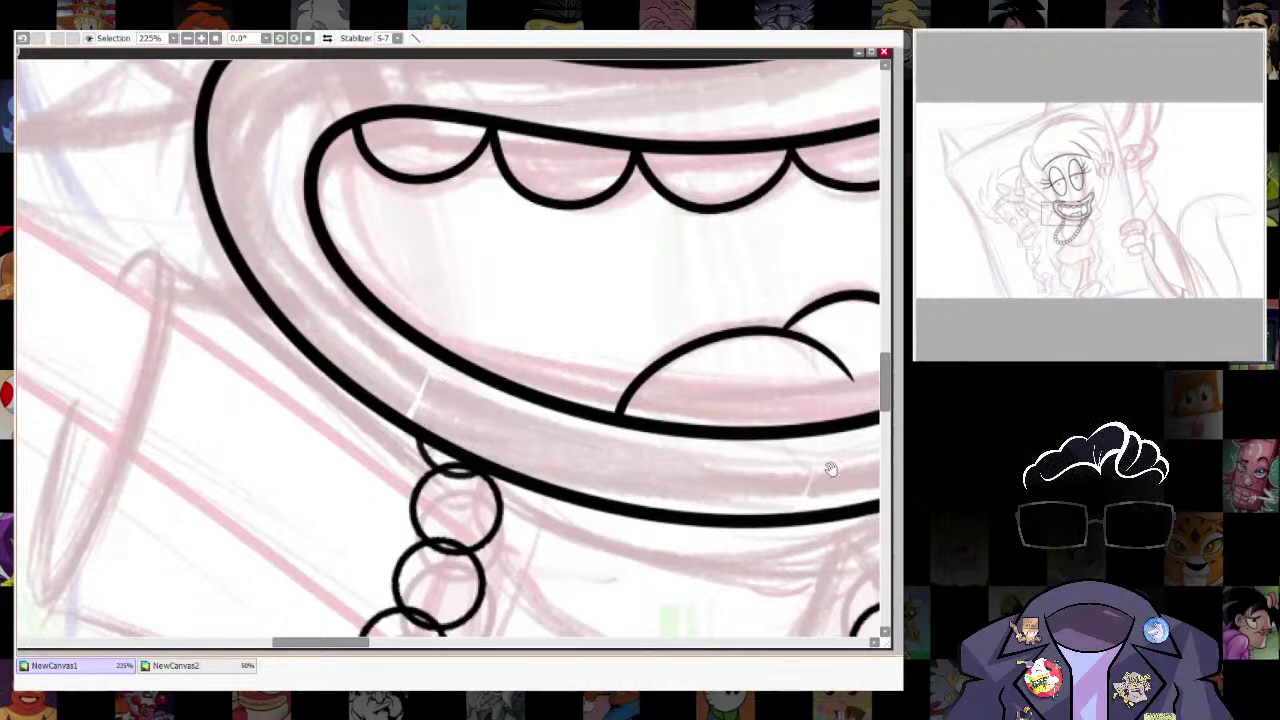
left_click_drag(817, 457, 437, 527)
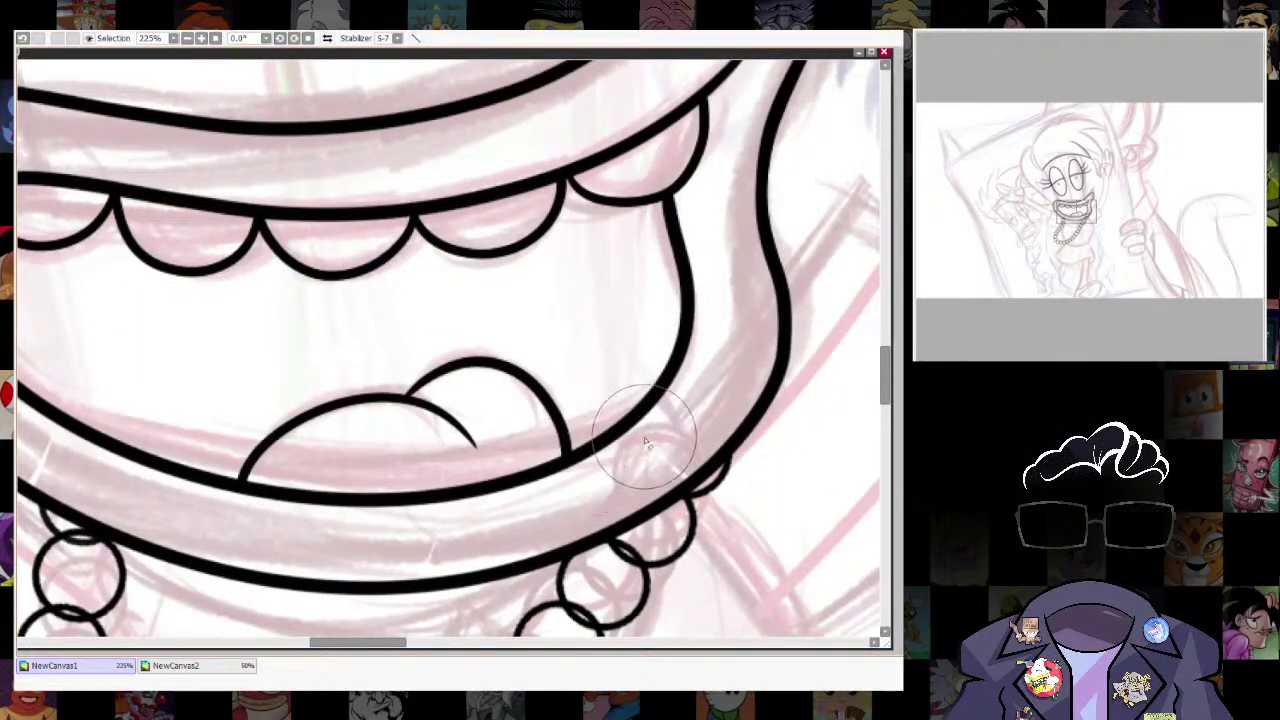
scroll(618, 464, "down", 6)
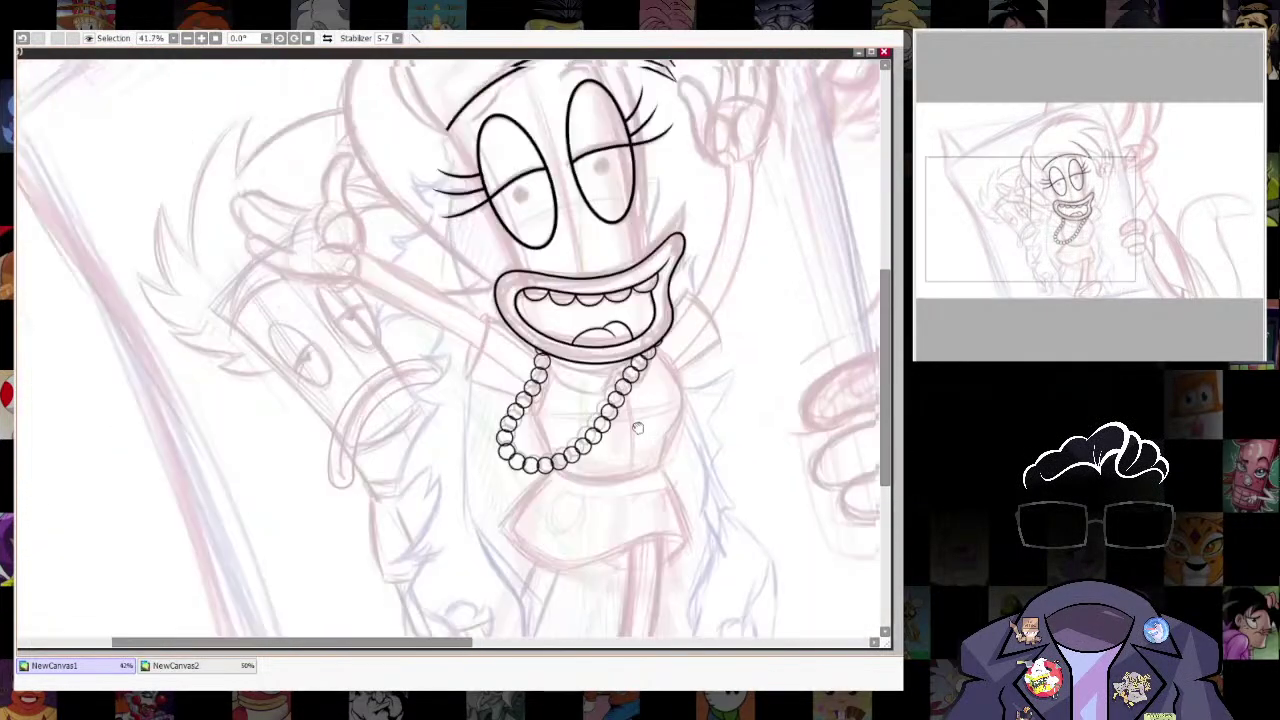
Erase the overlapping arcs between the lower beads on the necklace's left strand.
scroll(637, 428, "up", 10)
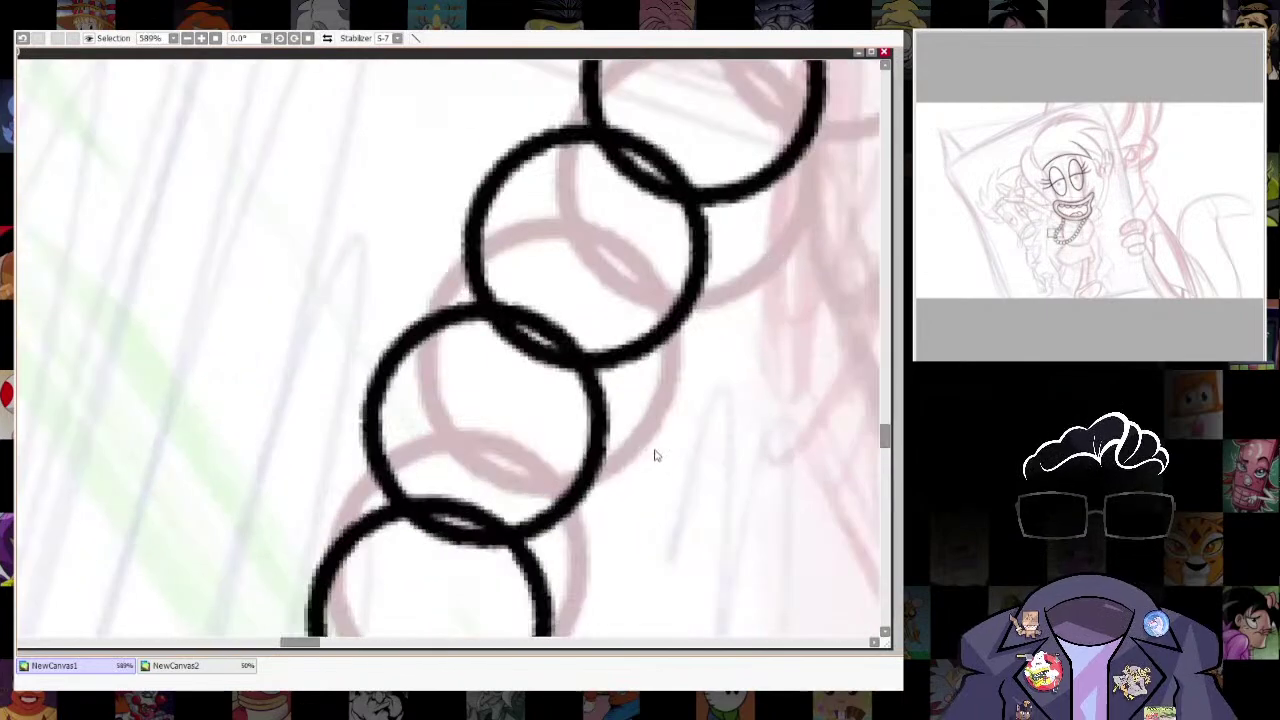
scroll(754, 386, "down", 8)
scroll(755, 386, "down", 2)
left_click_drag(755, 442, 475, 578)
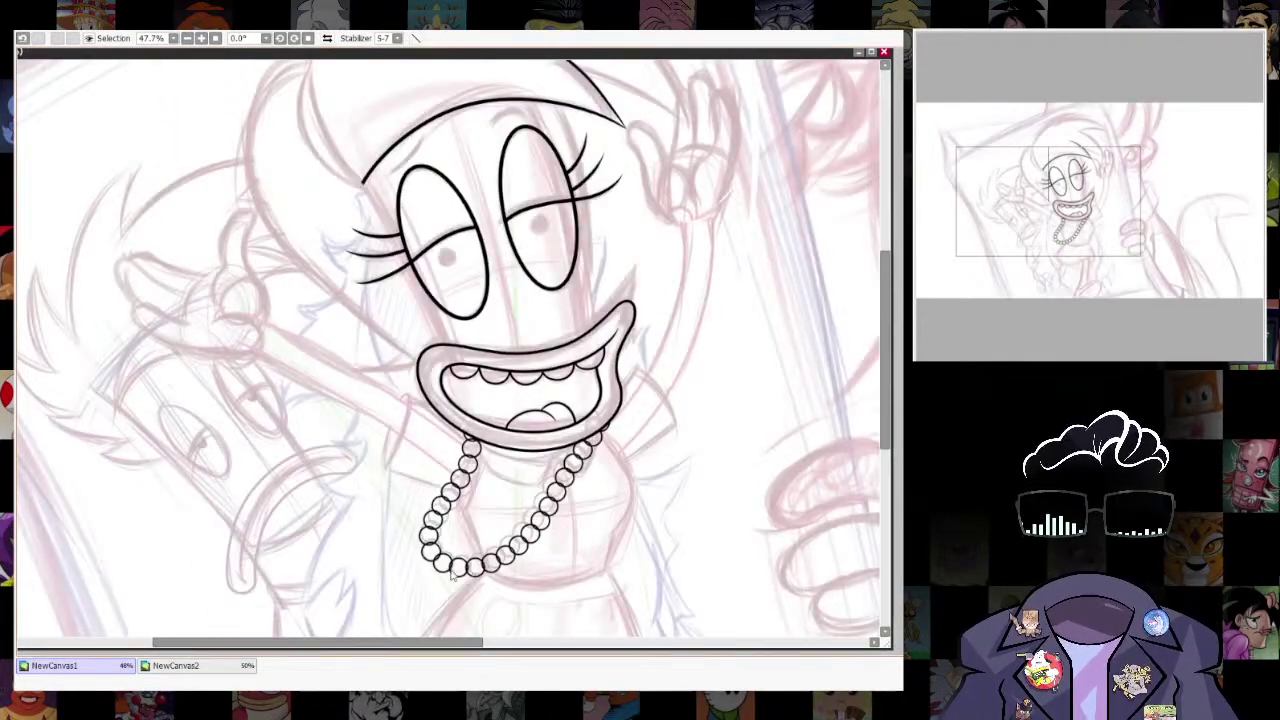
scroll(475, 572, "up", 10)
mouse_move(419, 456)
left_mouse_down()
mouse_move(484, 431)
mouse_move(450, 473)
mouse_move(438, 467)
mouse_move(446, 449)
mouse_move(520, 428)
left_mouse_up()
key("ctrl+z")
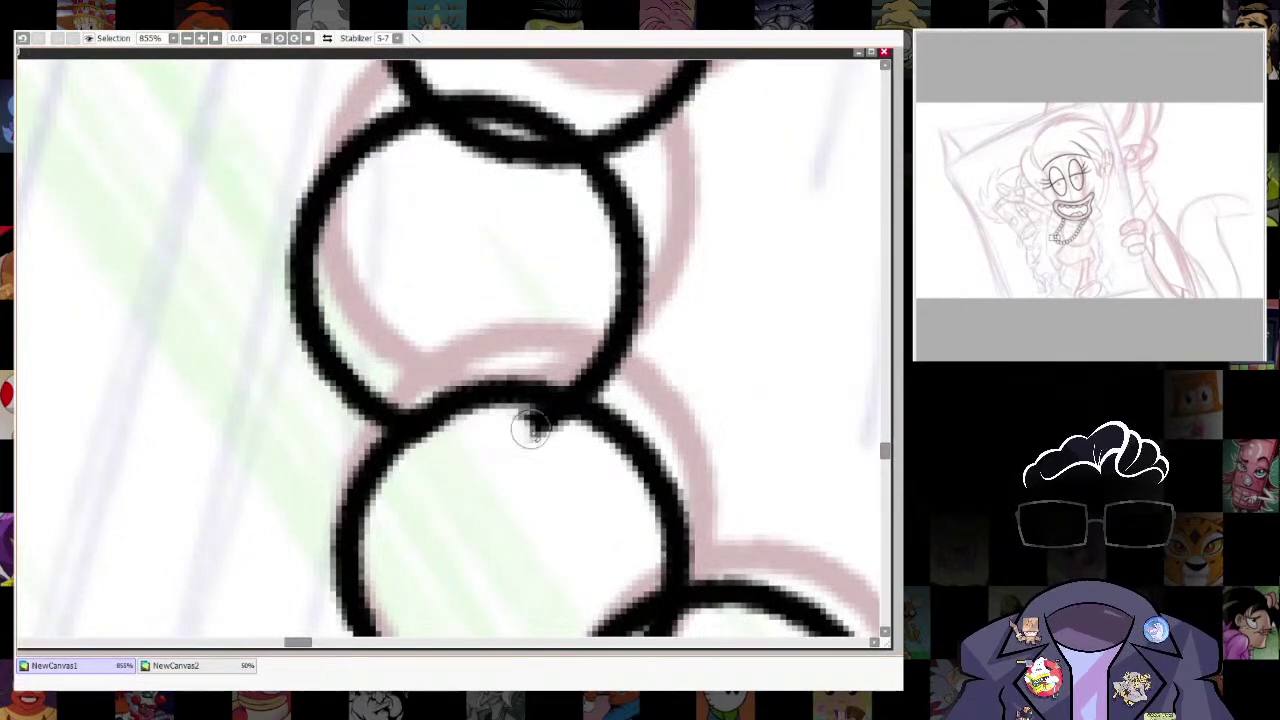
scroll(588, 485, "up", 4)
mouse_move(487, 380)
left_mouse_down()
mouse_move(577, 416)
mouse_move(597, 465)
left_mouse_up()
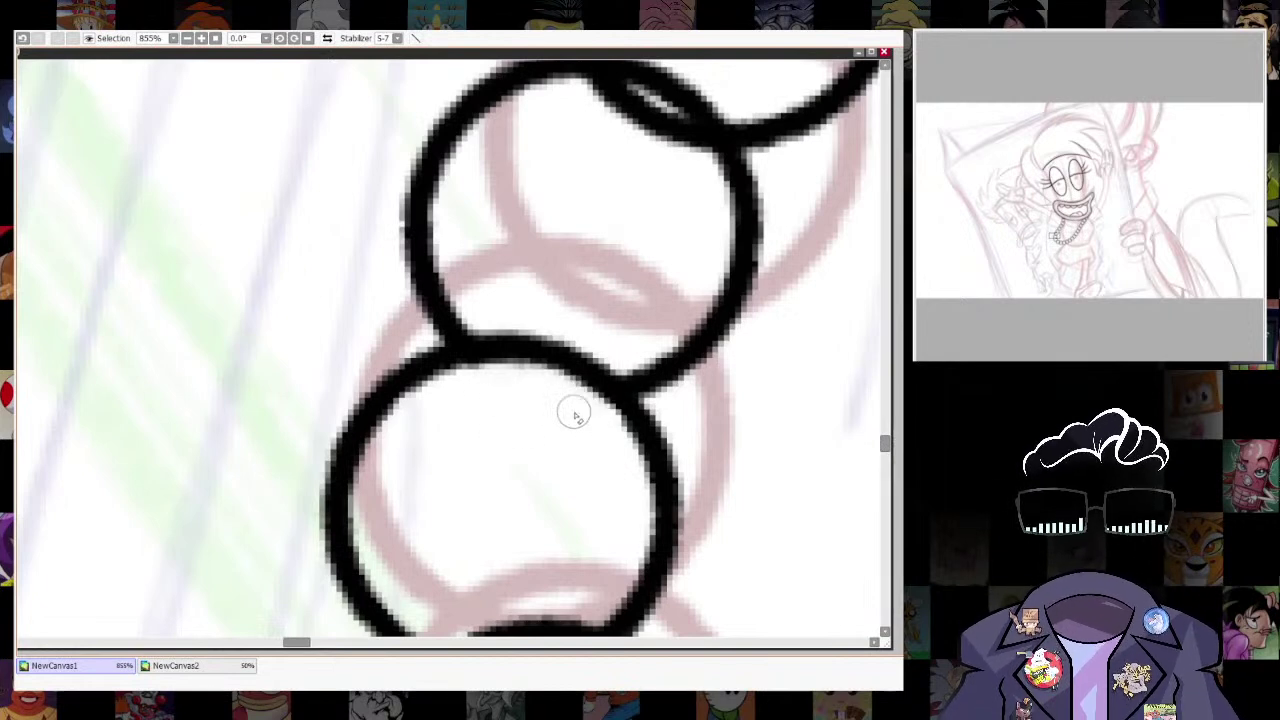
Continue up the left strand, erasing the overlapping arc inside each of the middle beads.
left_click_drag(599, 404, 618, 462)
left_click_drag(695, 314, 578, 611)
mouse_move(472, 398)
left_mouse_down()
mouse_move(551, 427)
mouse_move(569, 477)
mouse_move(561, 434)
mouse_move(589, 501)
left_mouse_up()
left_click_drag(728, 300, 589, 555)
mouse_move(463, 389)
left_mouse_down()
mouse_move(542, 417)
mouse_move(589, 480)
left_mouse_up()
left_click_drag(560, 432, 598, 478)
left_click_drag(683, 388, 603, 586)
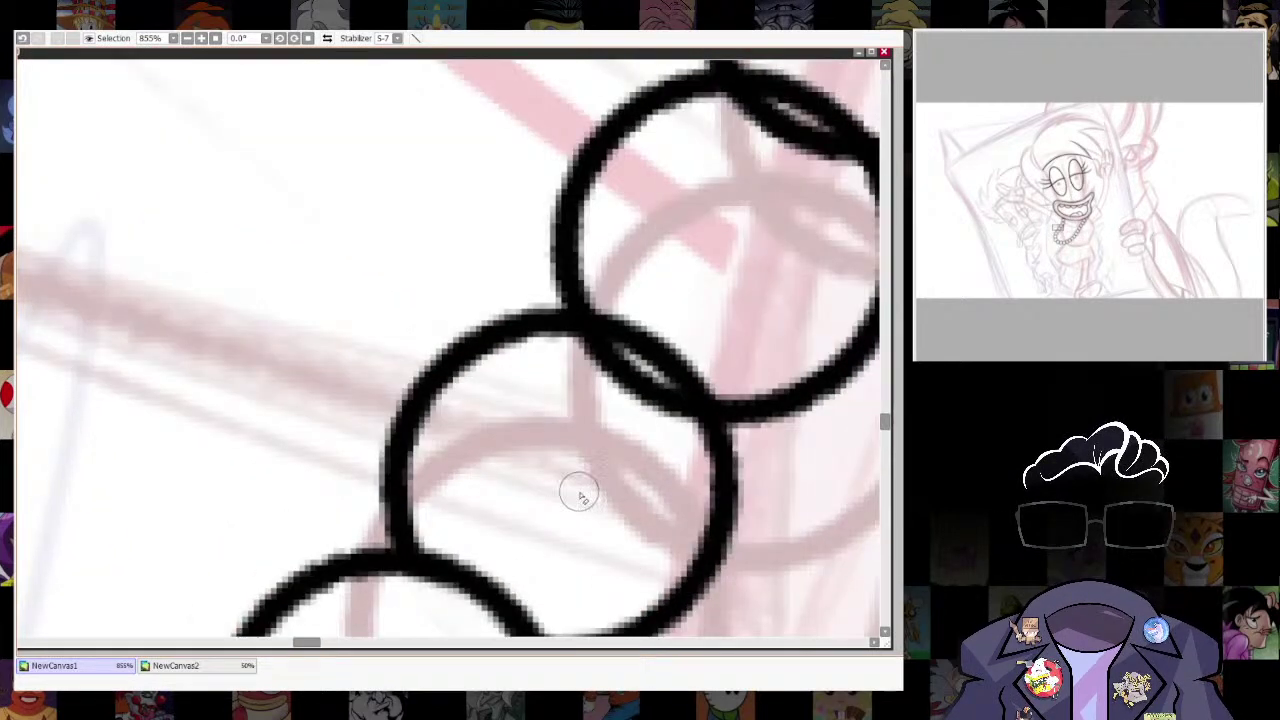
mouse_move(552, 354)
left_mouse_down()
mouse_move(605, 364)
mouse_move(651, 393)
mouse_move(675, 430)
mouse_move(687, 434)
left_mouse_up()
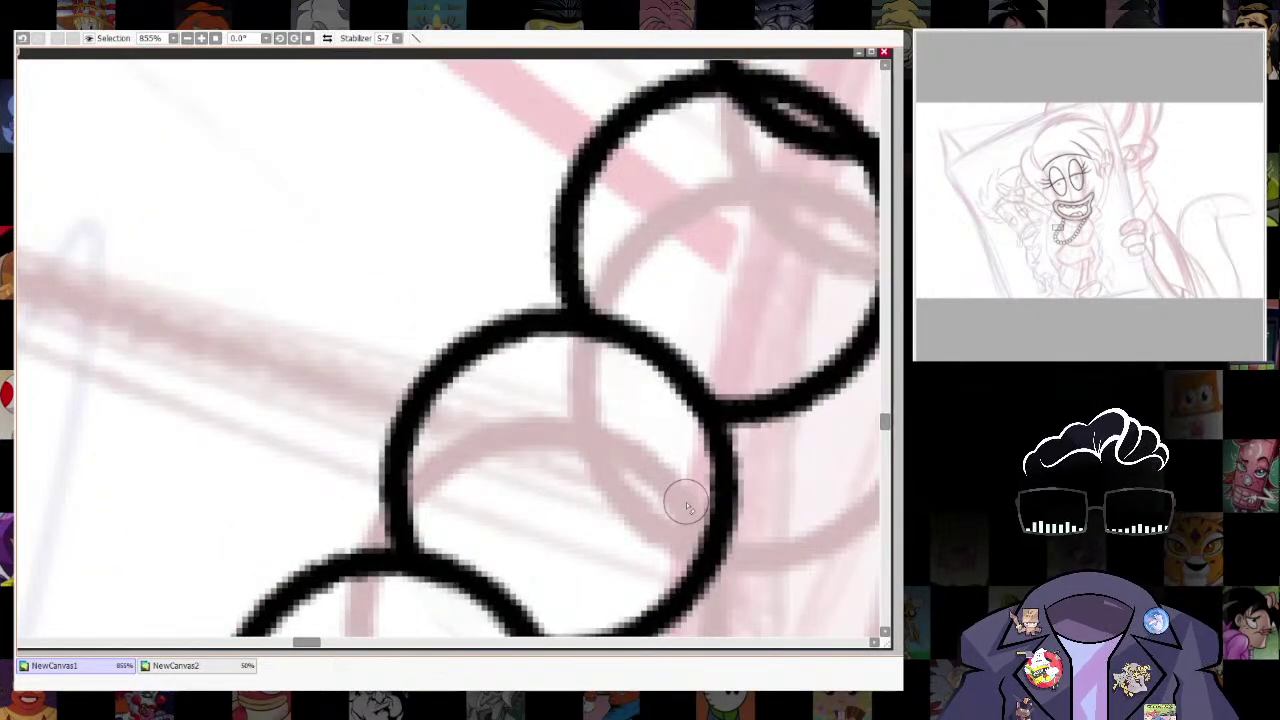
Erase the remaining bead overlaps at the top of the left strand, up to the lower lip.
left_click_drag(722, 292, 487, 562)
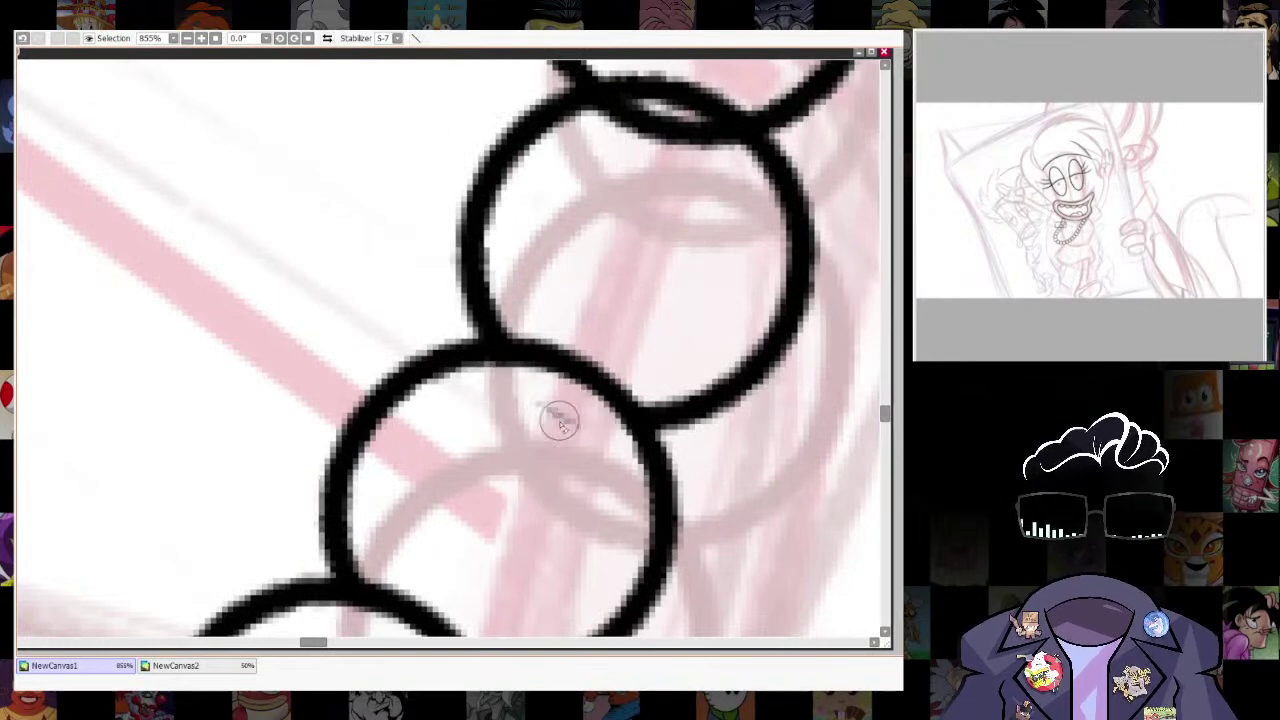
key("End")
mouse_move(566, 343)
left_mouse_down()
mouse_move(630, 351)
mouse_move(670, 389)
mouse_move(655, 392)
mouse_move(668, 371)
mouse_move(672, 488)
mouse_move(619, 643)
left_mouse_up()
key("ctrl+z")
key("bracketright")
mouse_move(545, 383)
left_mouse_down()
mouse_move(682, 374)
mouse_move(654, 397)
mouse_move(647, 378)
left_mouse_up()
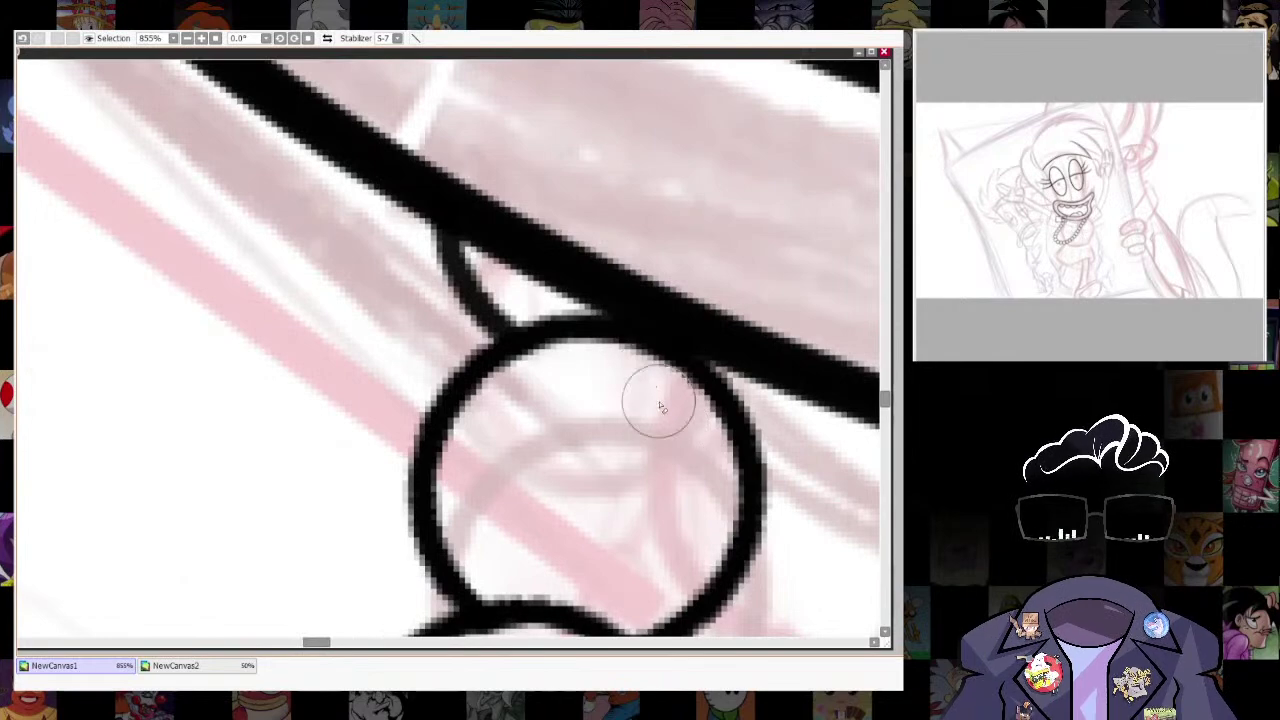
Check the necklace against the whole figure and examine the bead overlaps along its bottom curve.
scroll(630, 205, "down", 7)
scroll(622, 430, "down", 4)
scroll(611, 560, "up", 3)
scroll(650, 490, "down", 3)
left_click_drag(683, 449, 659, 423)
scroll(673, 393, "down", 2)
scroll(421, 580, "up", 8)
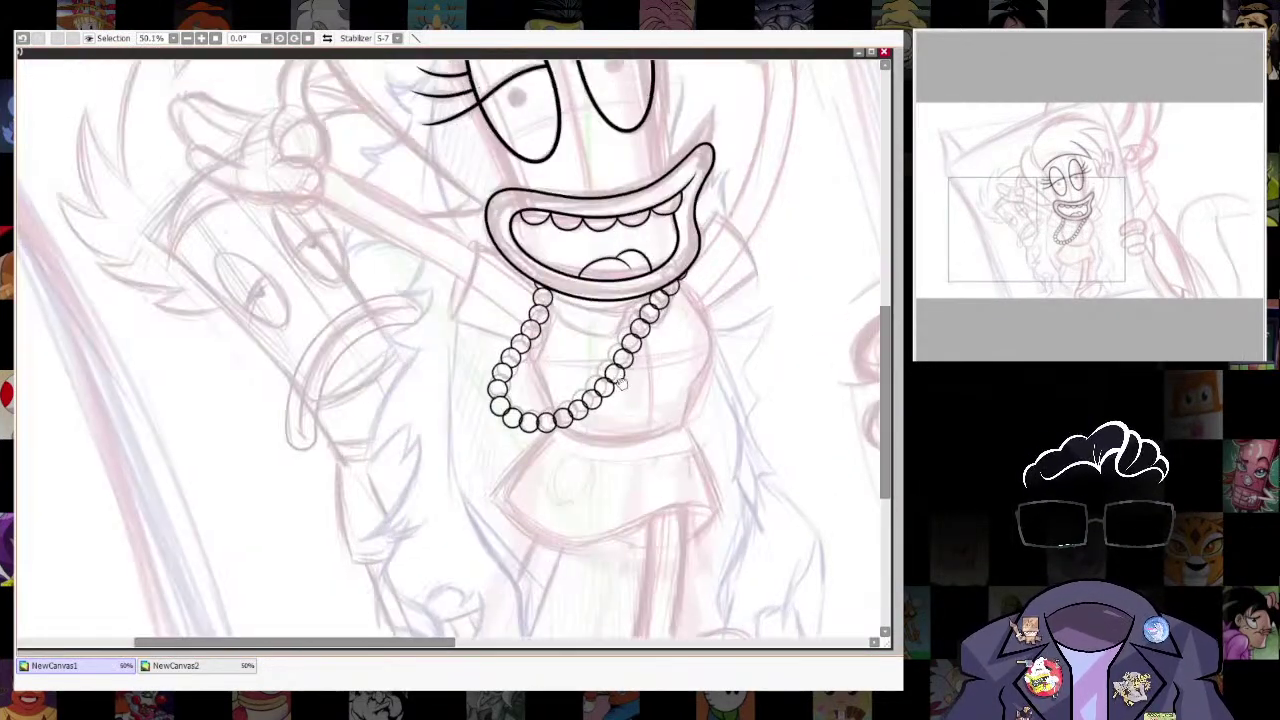
scroll(421, 580, "down", 4)
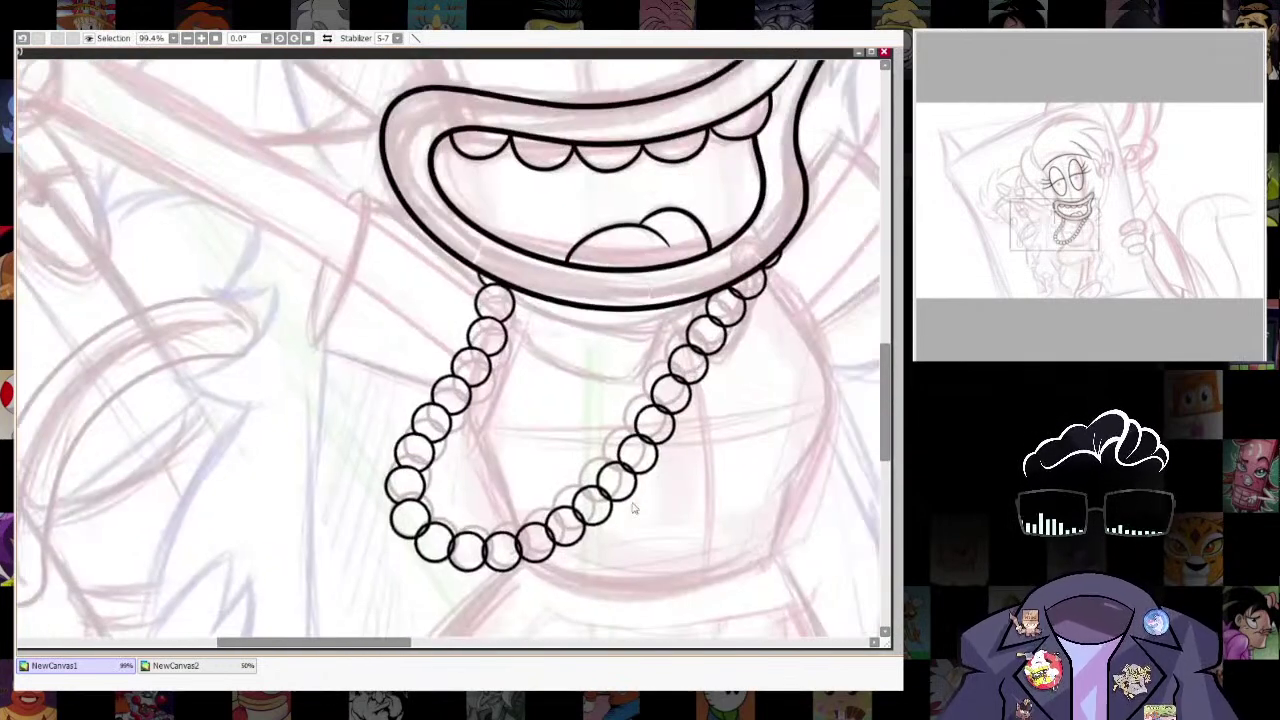
scroll(522, 583, "up", 4)
scroll(522, 583, "up", 3)
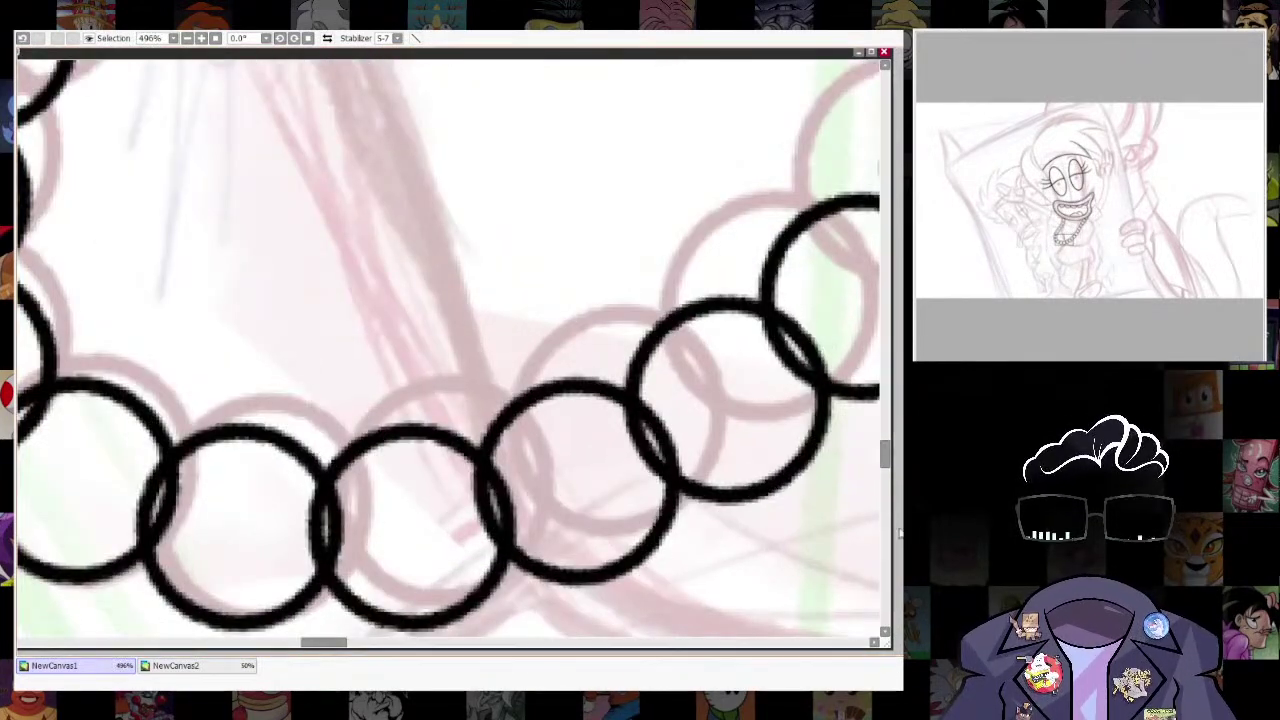
Erase the overlapping arcs between the beads along the necklace's bottom curve, around to the start of the left strand.
left_click_drag(335, 502, 432, 414)
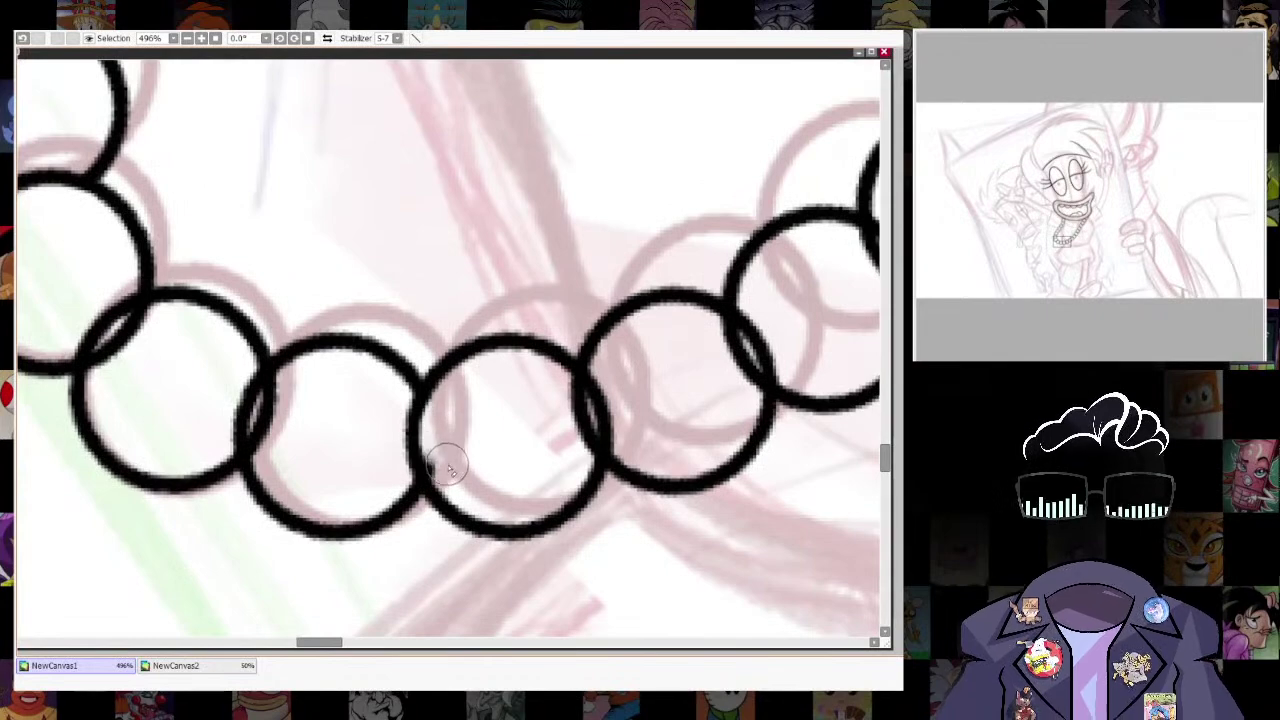
mouse_move(558, 386)
left_mouse_down()
mouse_move(580, 438)
mouse_move(576, 468)
left_mouse_up()
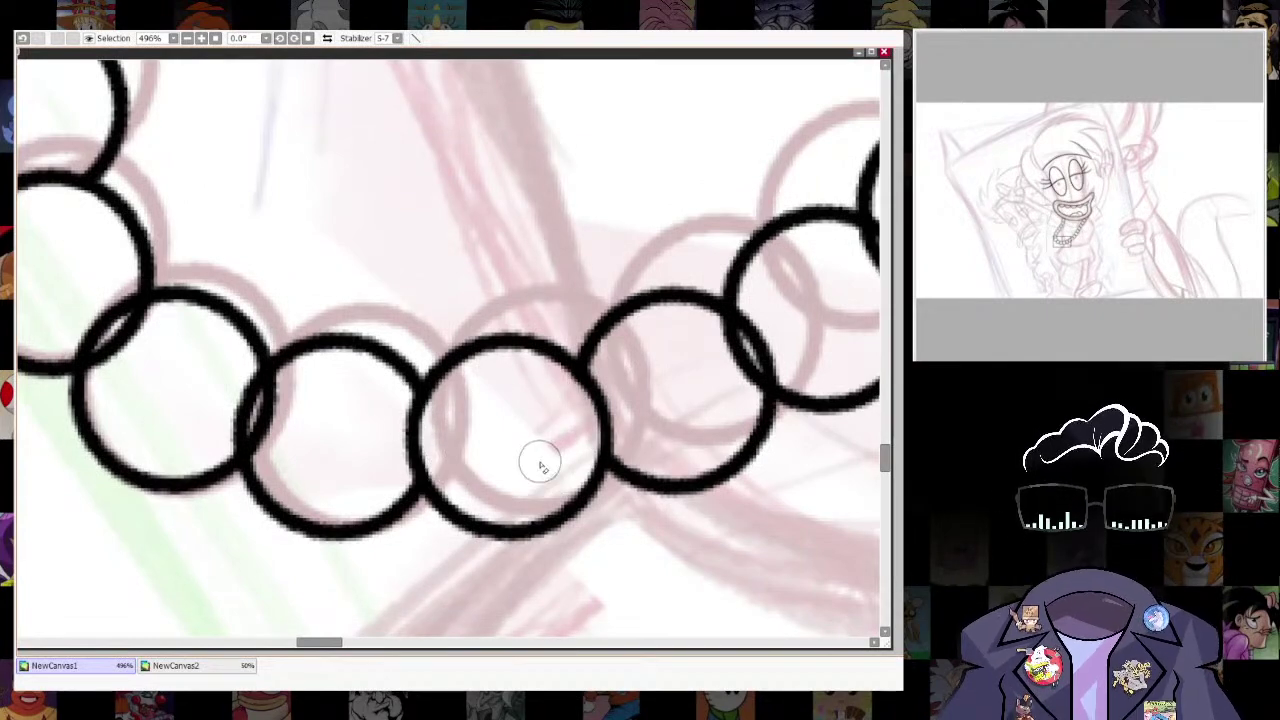
left_click_drag(713, 396, 640, 463)
left_click_drag(632, 398, 673, 472)
left_click_drag(569, 453, 867, 401)
mouse_move(499, 394)
left_mouse_down()
mouse_move(511, 403)
mouse_move(497, 465)
left_mouse_up()
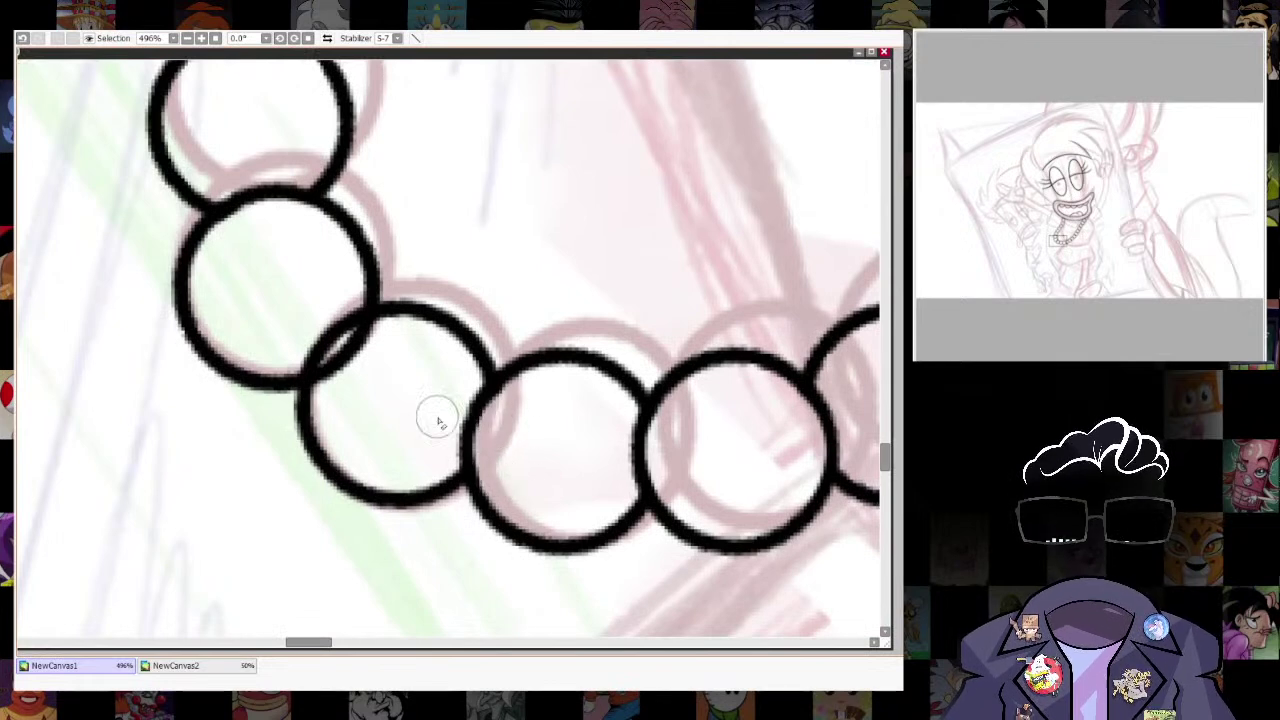
mouse_move(337, 370)
left_mouse_down()
mouse_move(383, 337)
mouse_move(339, 373)
left_mouse_up()
Erase the overlapping arcs inside the beads on the lower half of the necklace's right strand.
mouse_move(769, 423)
left_mouse_down()
mouse_move(374, 423)
mouse_move(336, 472)
left_mouse_up()
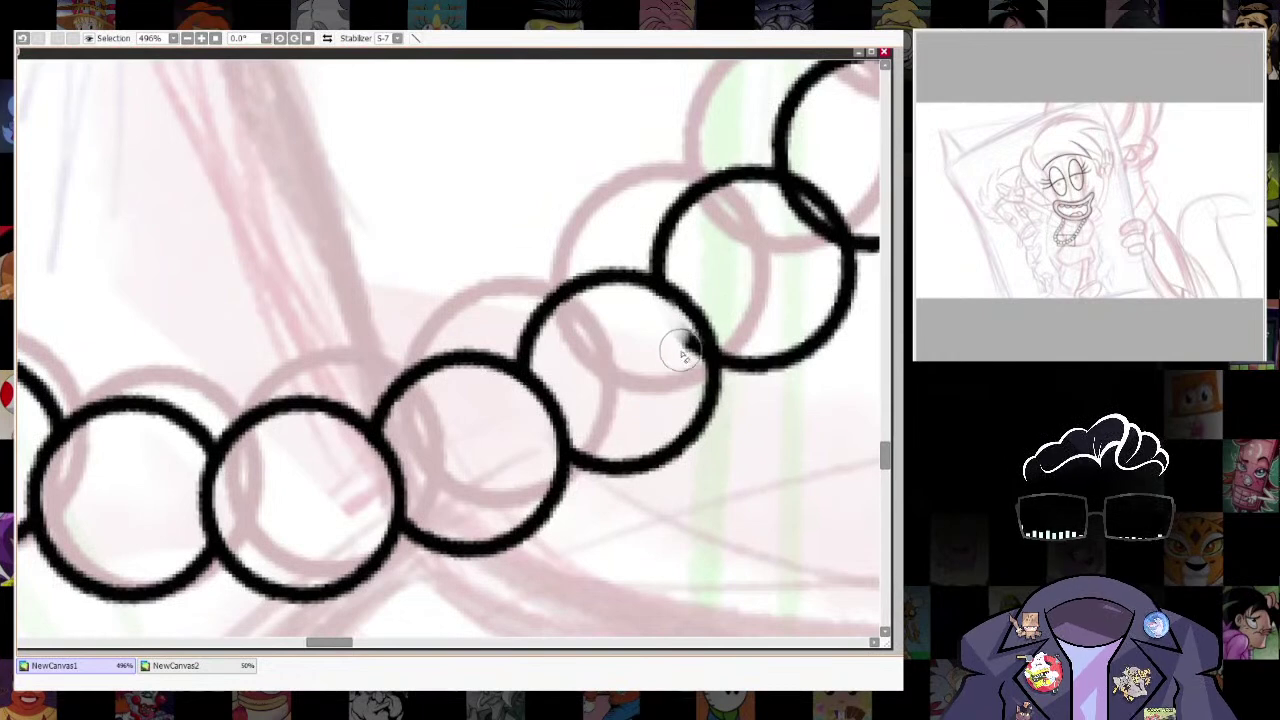
left_click_drag(824, 285, 572, 502)
left_click_drag(516, 427, 569, 477)
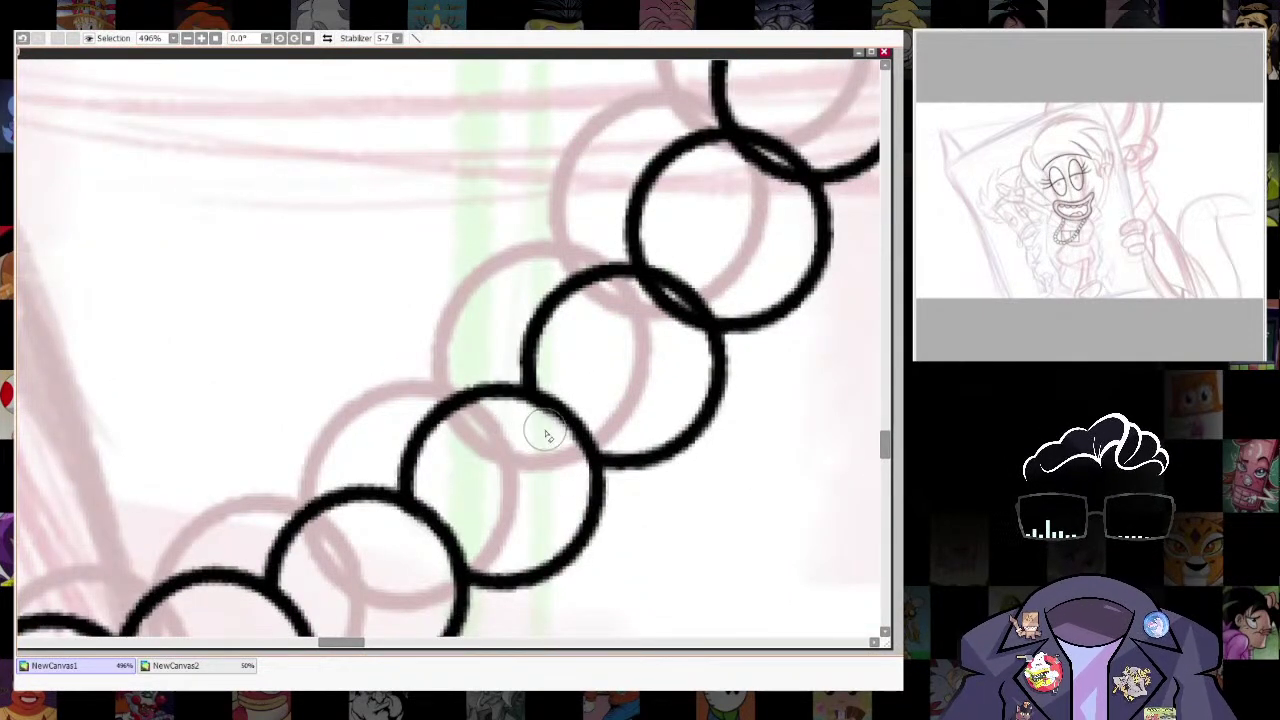
scroll(612, 368, "up", 3)
scroll(612, 368, "right", 3)
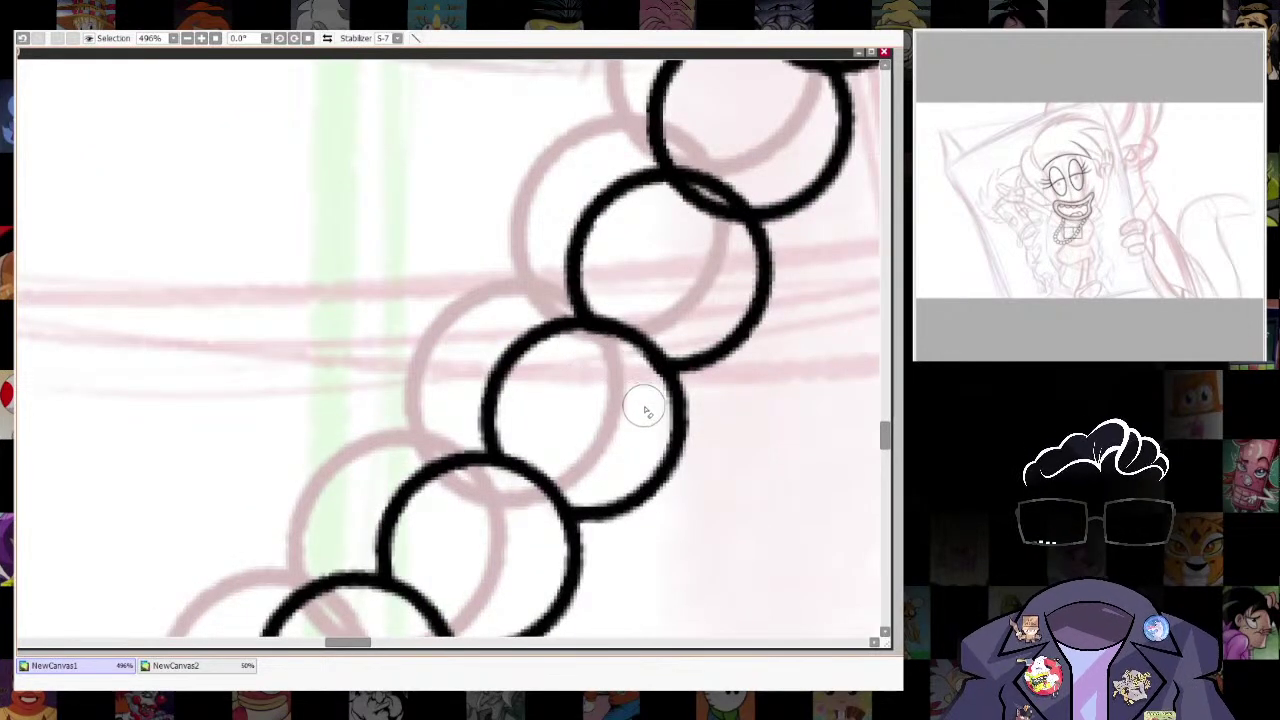
scroll(622, 400, "up", 3)
scroll(622, 400, "right", 3)
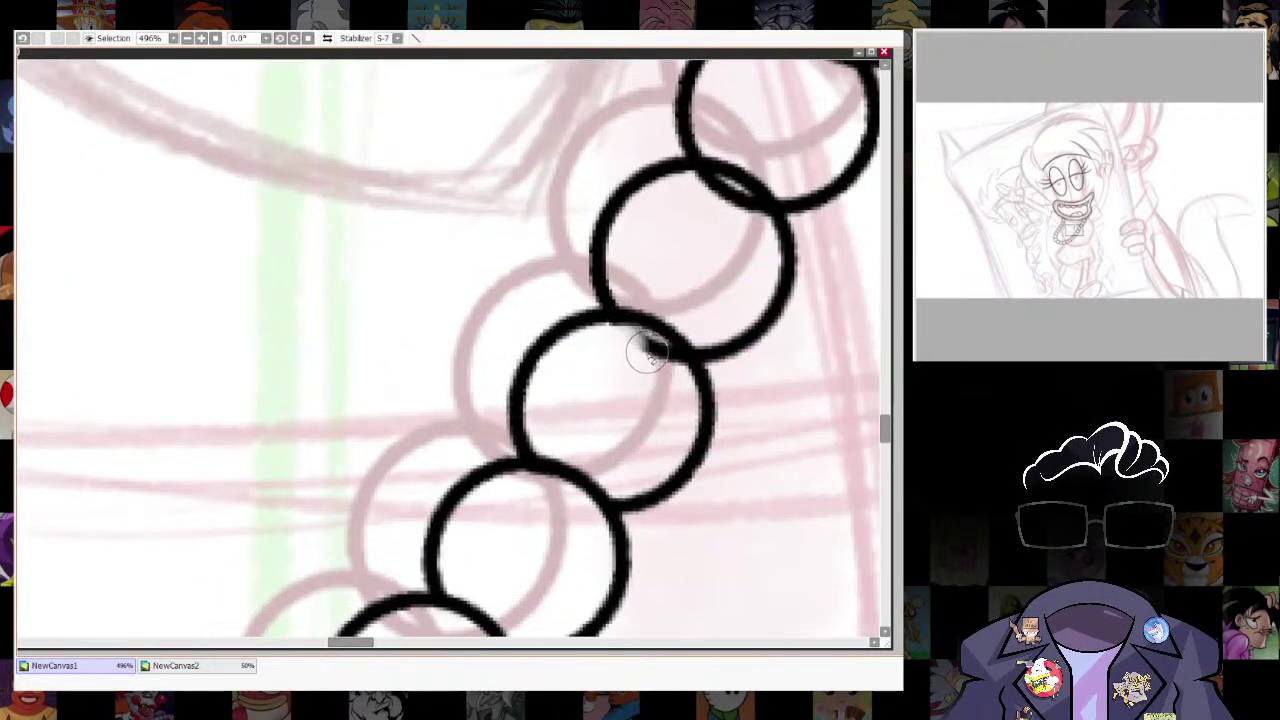
Erase the remaining bead overlaps at the top of the right strand, up to the lower lip.
scroll(620, 400, "up", 3)
scroll(620, 400, "right", 2)
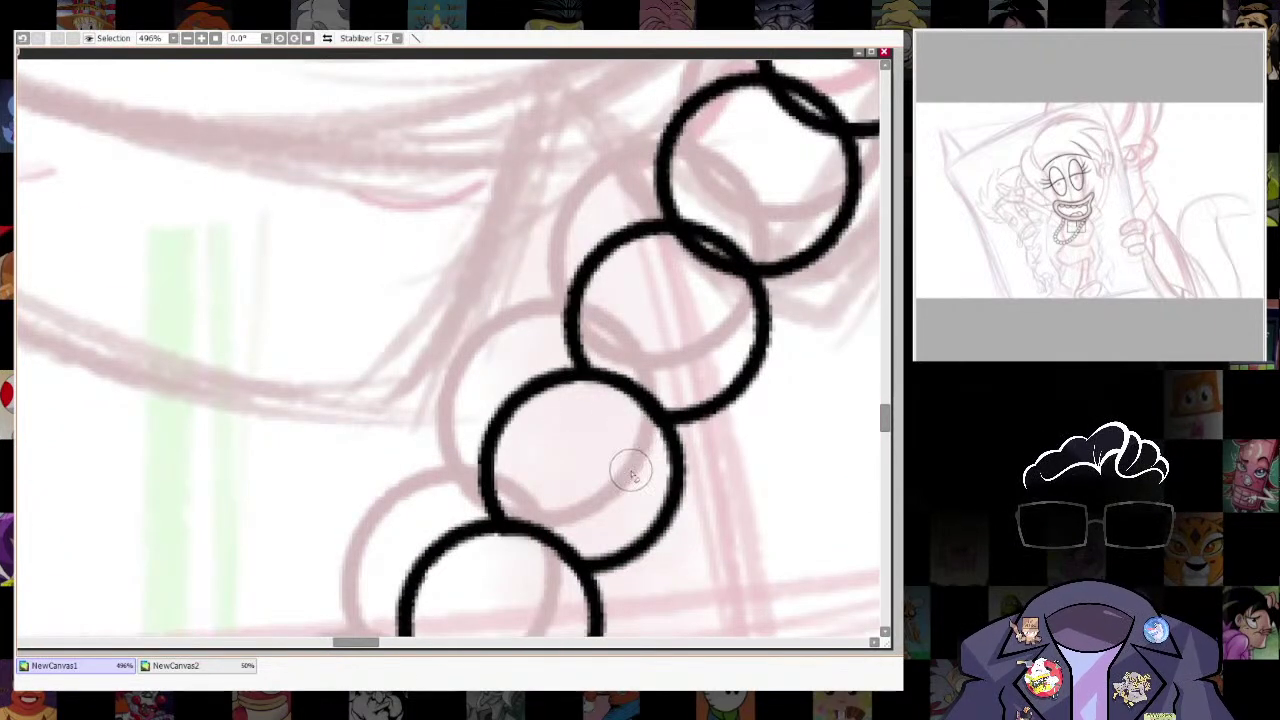
scroll(560, 370, "up", 2)
scroll(600, 355, "right", 1)
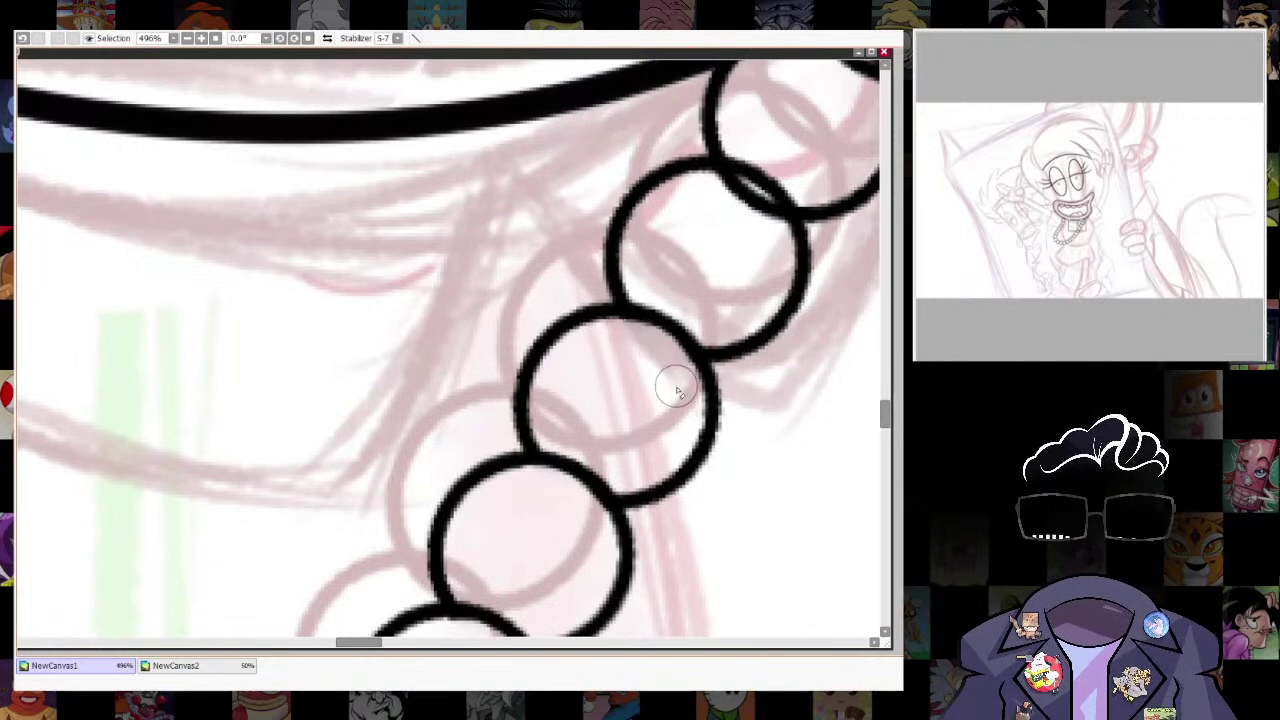
scroll(618, 376, "up", 2)
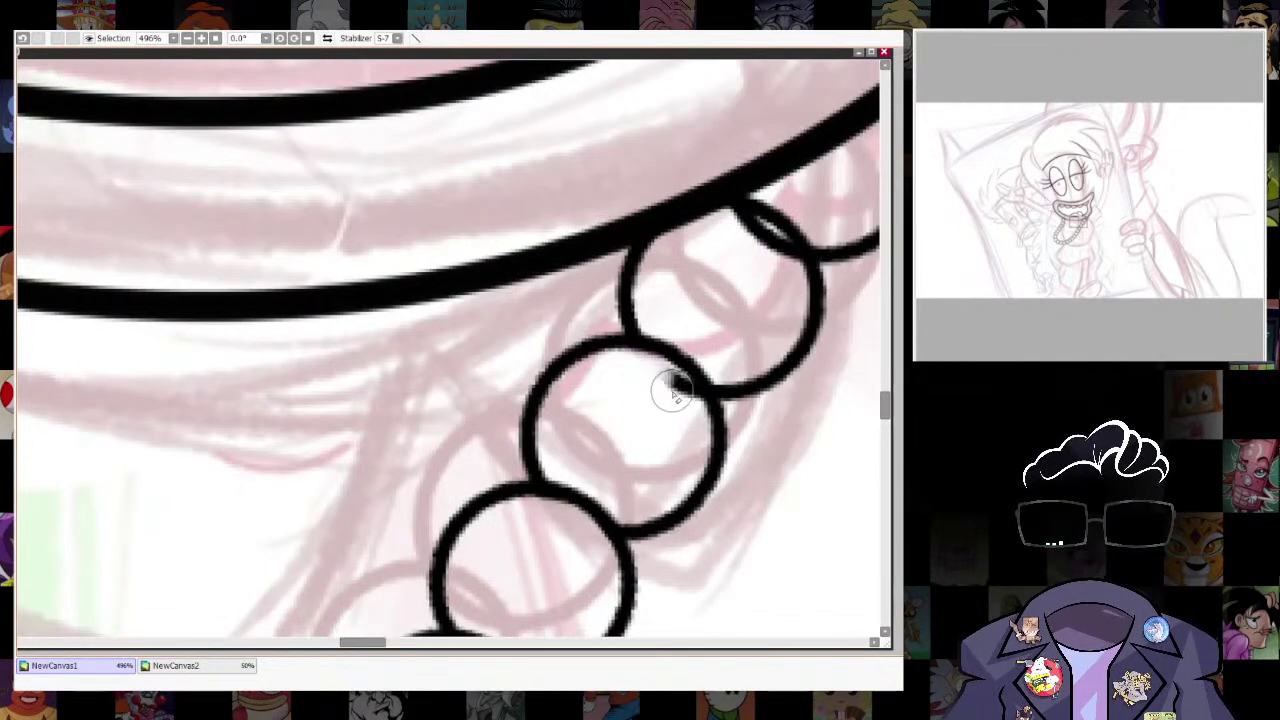
left_click_drag(620, 344, 592, 348)
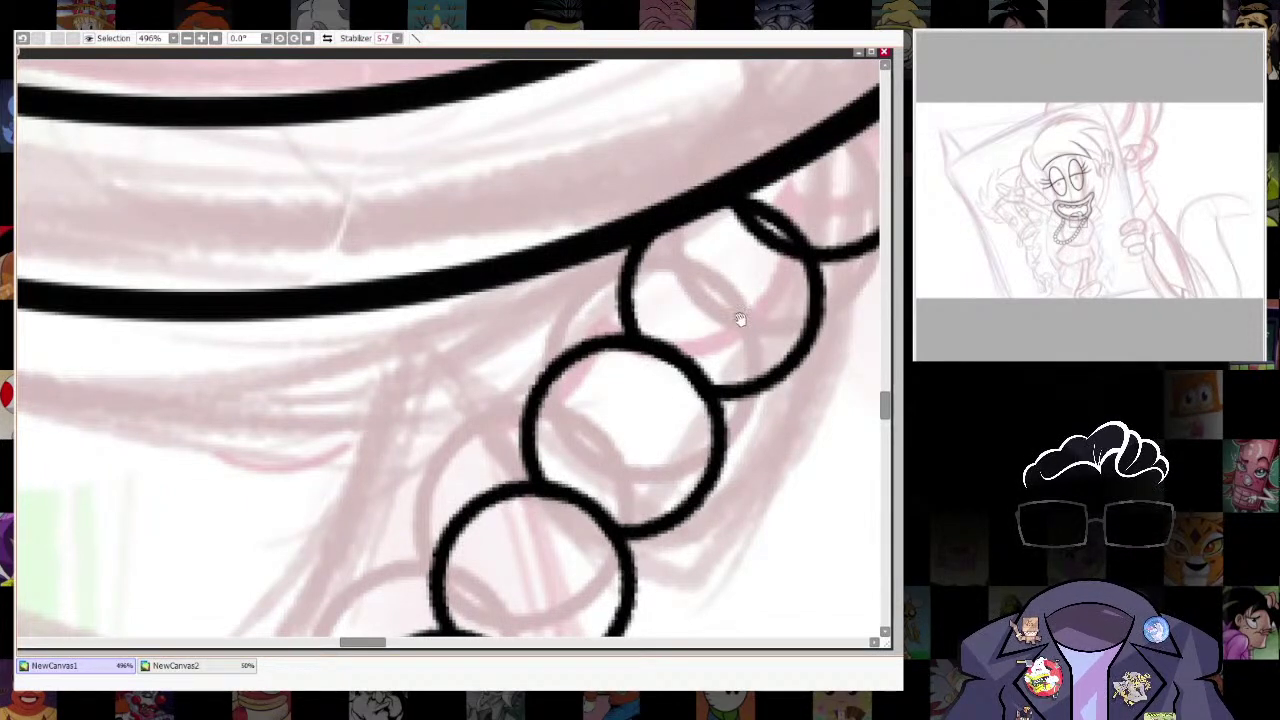
scroll(702, 350, "up", 4)
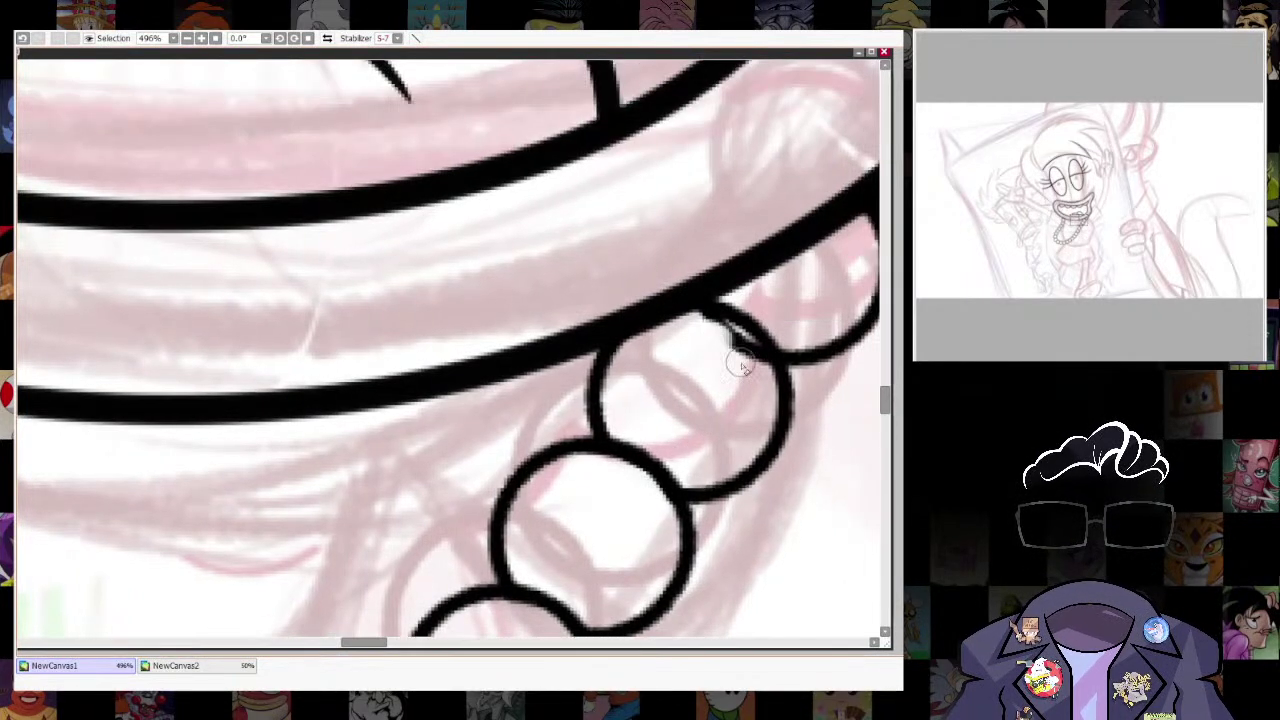
left_click_drag(713, 331, 760, 369)
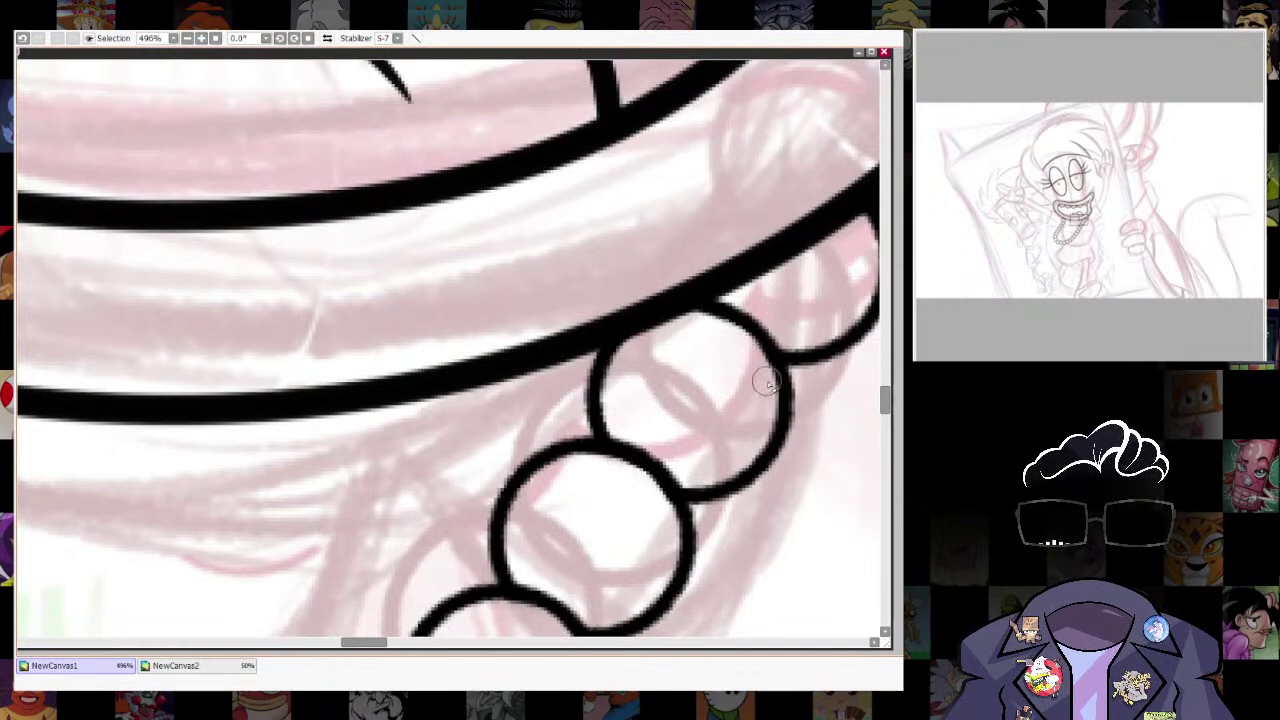
left_click_drag(855, 257, 714, 316)
Hide the sketch and check the cleaned necklace against the face's line art.
scroll(713, 318, "down", 5)
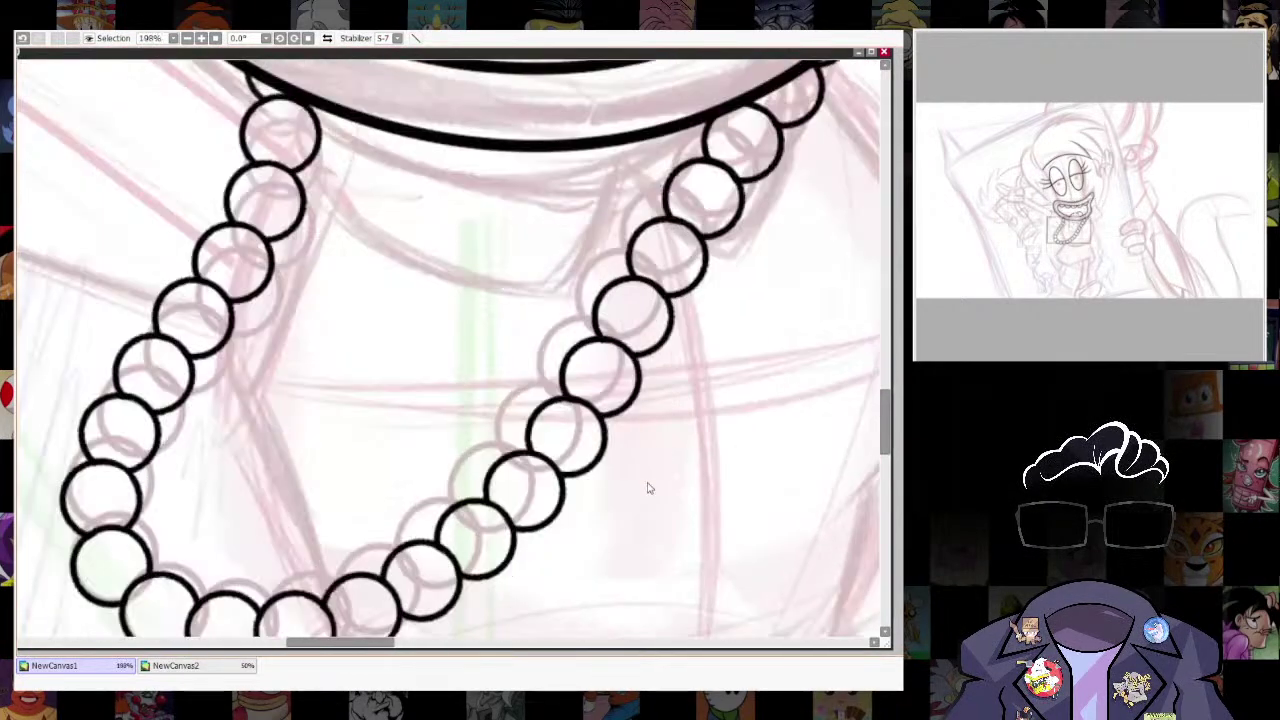
scroll(648, 488, "down", 5)
left_click_drag(683, 400, 612, 529)
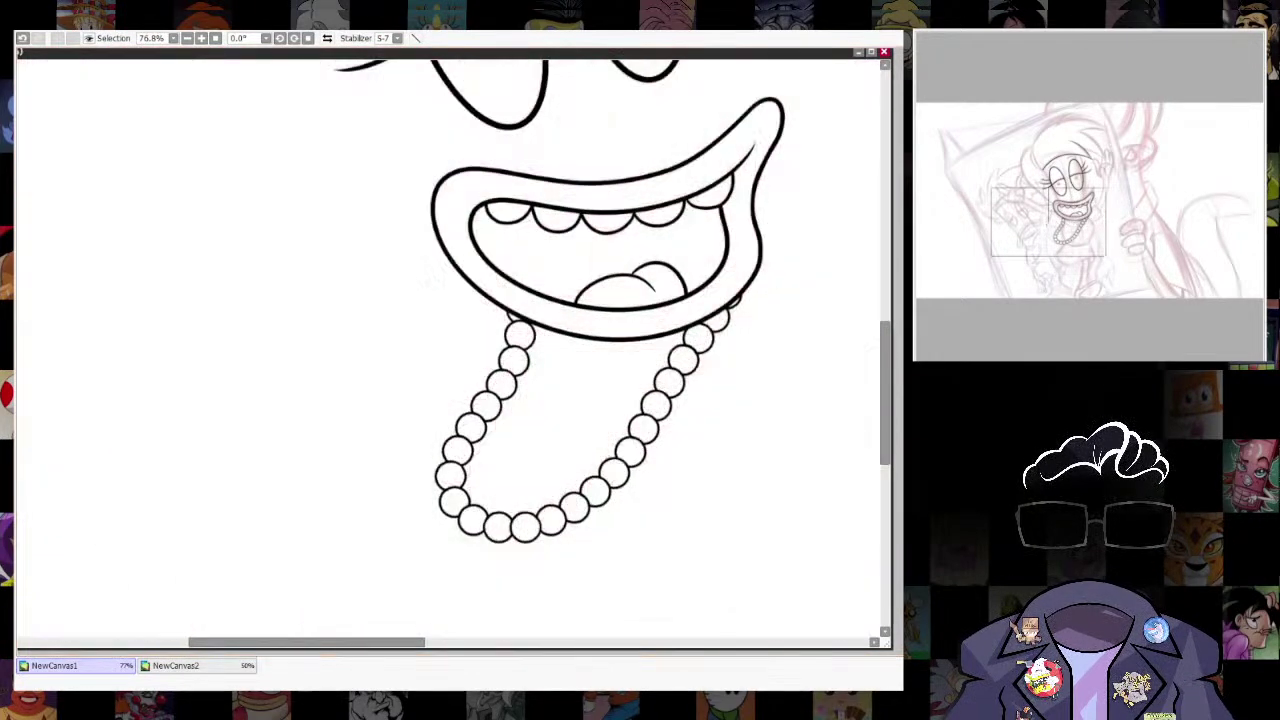
scroll(685, 362, "up", 4)
scroll(745, 320, "down", 6)
scroll(720, 372, "up", 3)
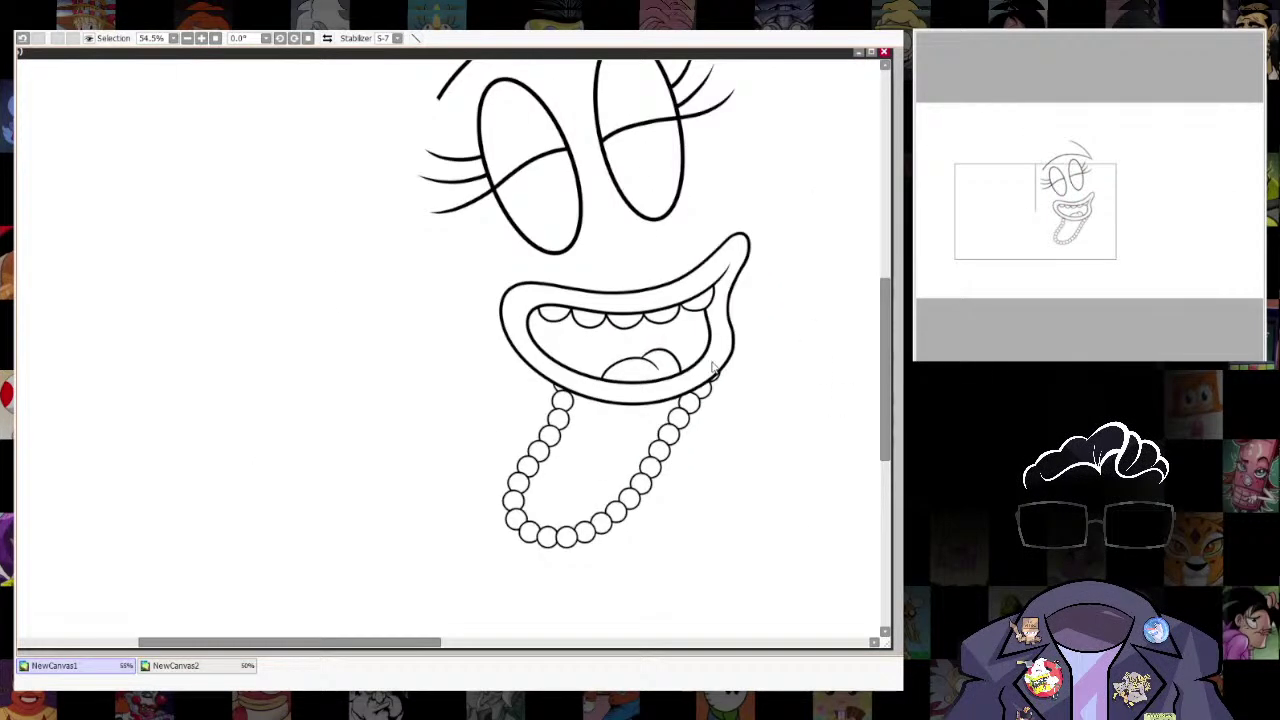
scroll(697, 500, "up", 1)
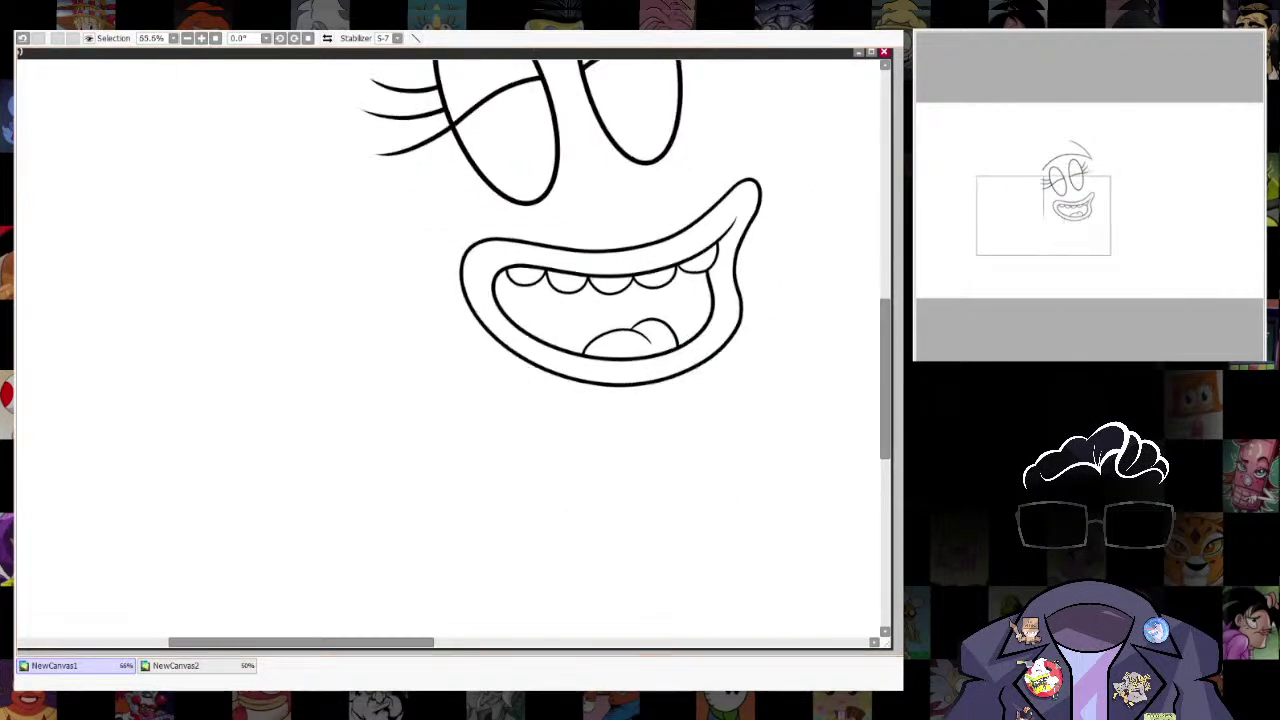
Select the necklace's line art, thicken the bead outlines, and show the sketch again.
key("ctrl+y")
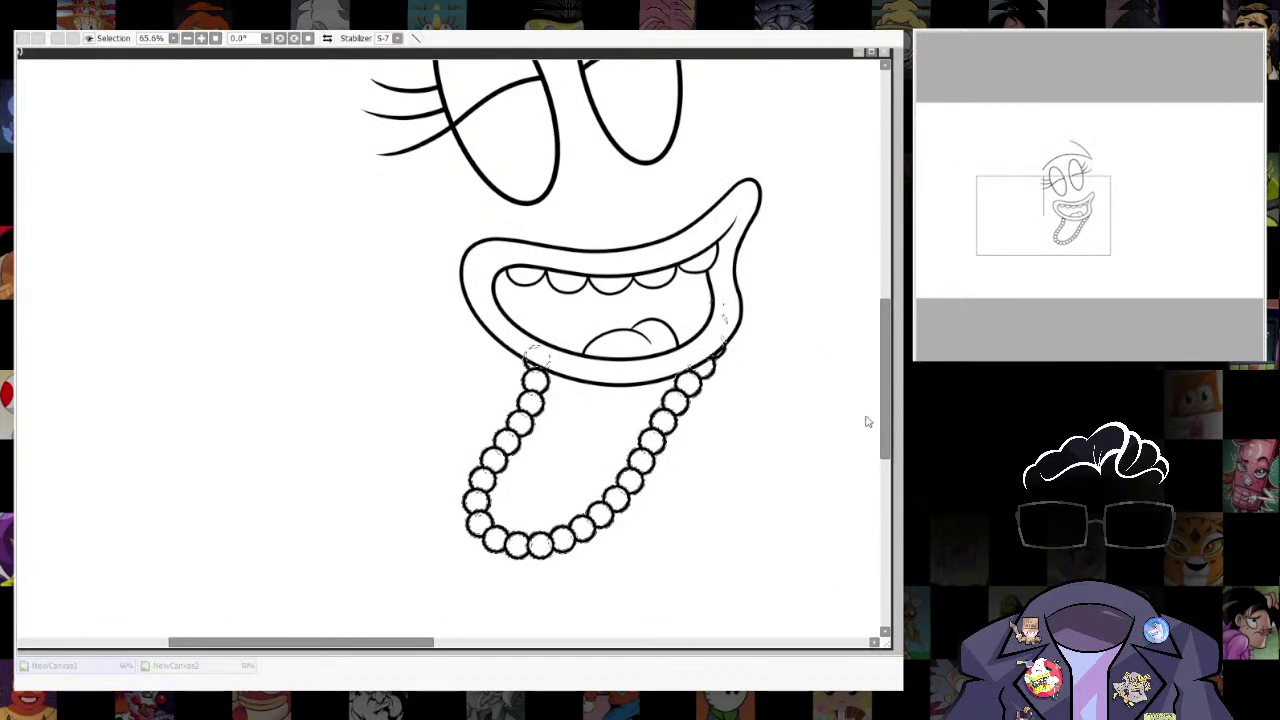
left_click(876, 455)
scroll(690, 515, "down", 5)
scroll(702, 532, "up", 3)
scroll(659, 525, "up", 4)
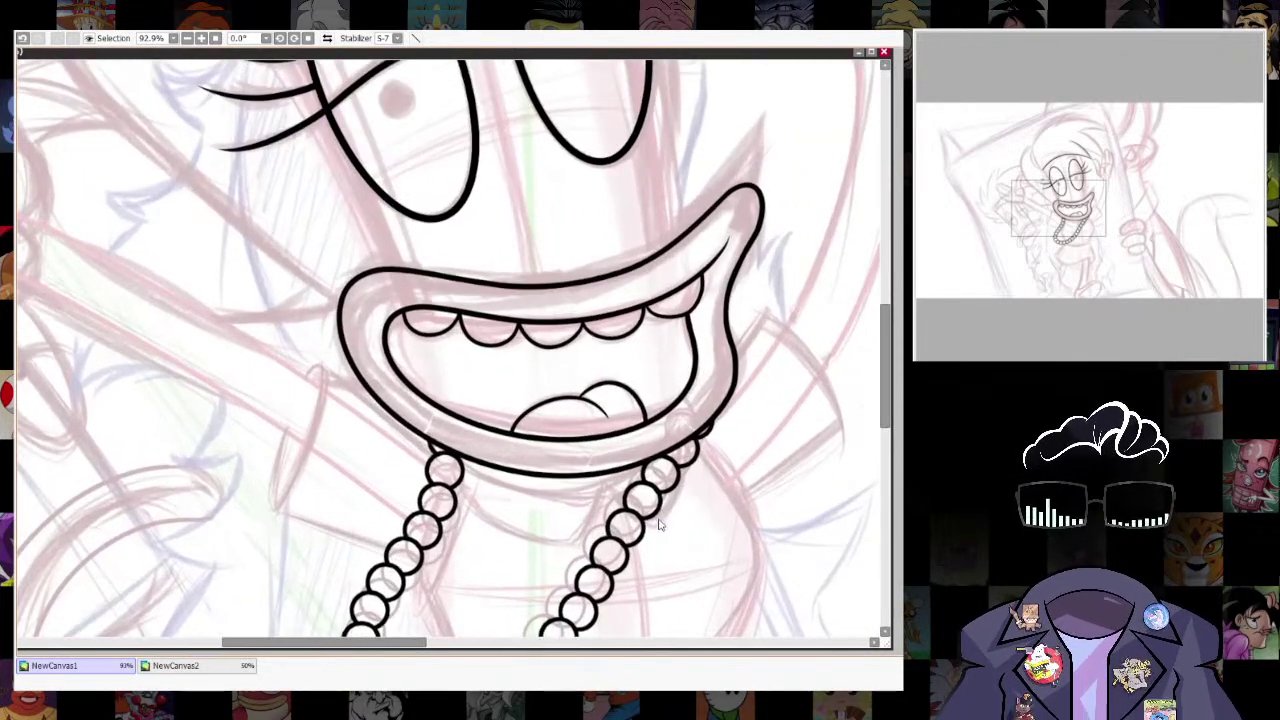
Try to ink the torso's left side as a line from the left strand to the necklace's bottom beads.
left_click_drag(409, 442, 625, 452)
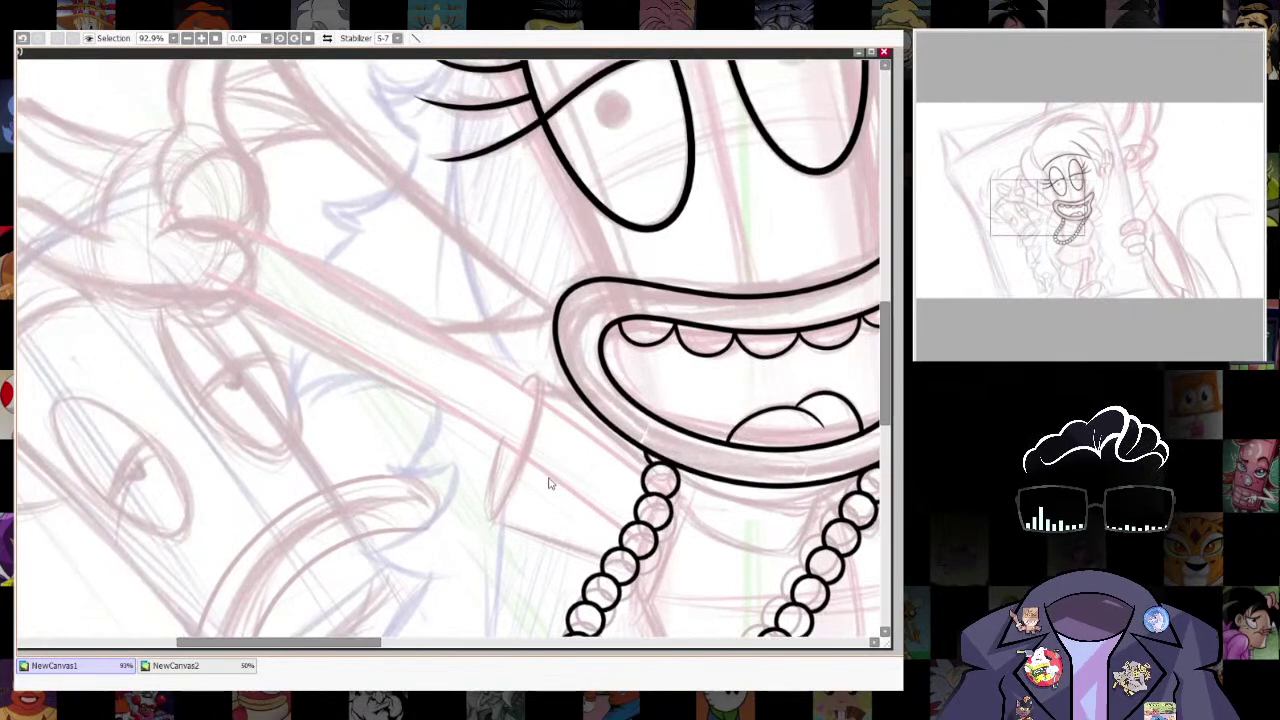
scroll(552, 460, "up", 2)
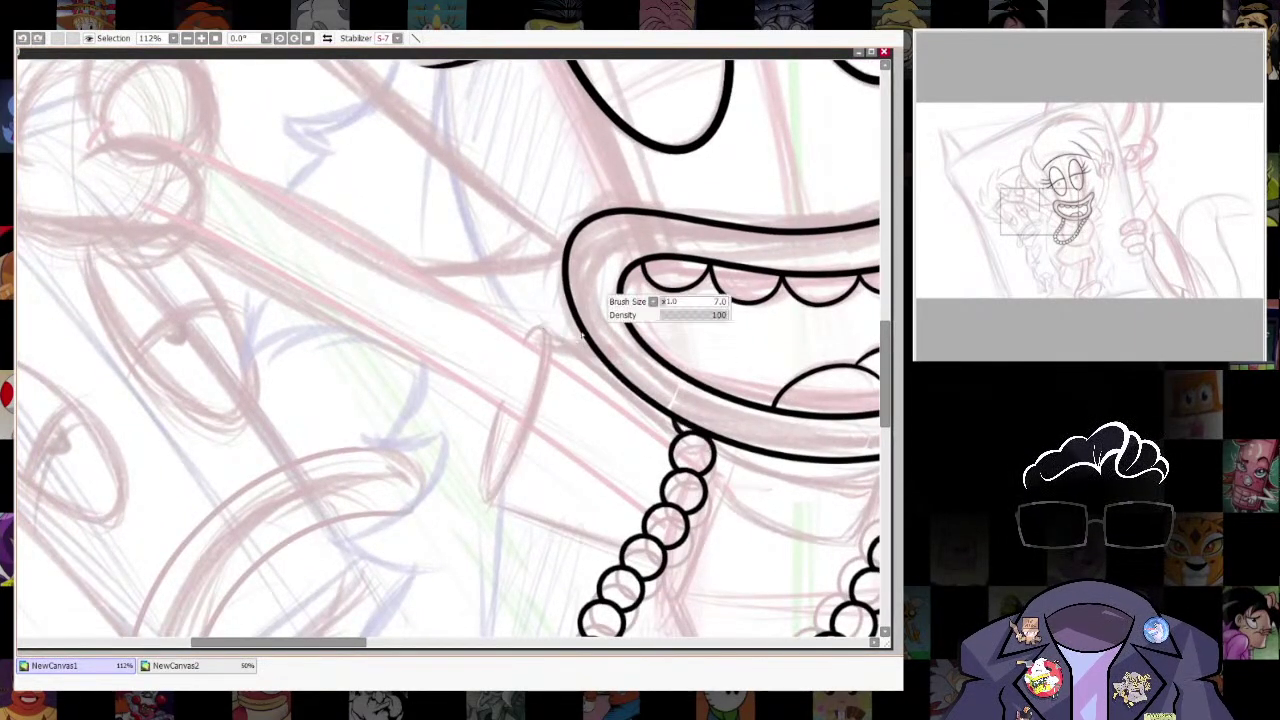
left_click_drag(794, 618, 680, 480)
left_click_drag(825, 582, 742, 502)
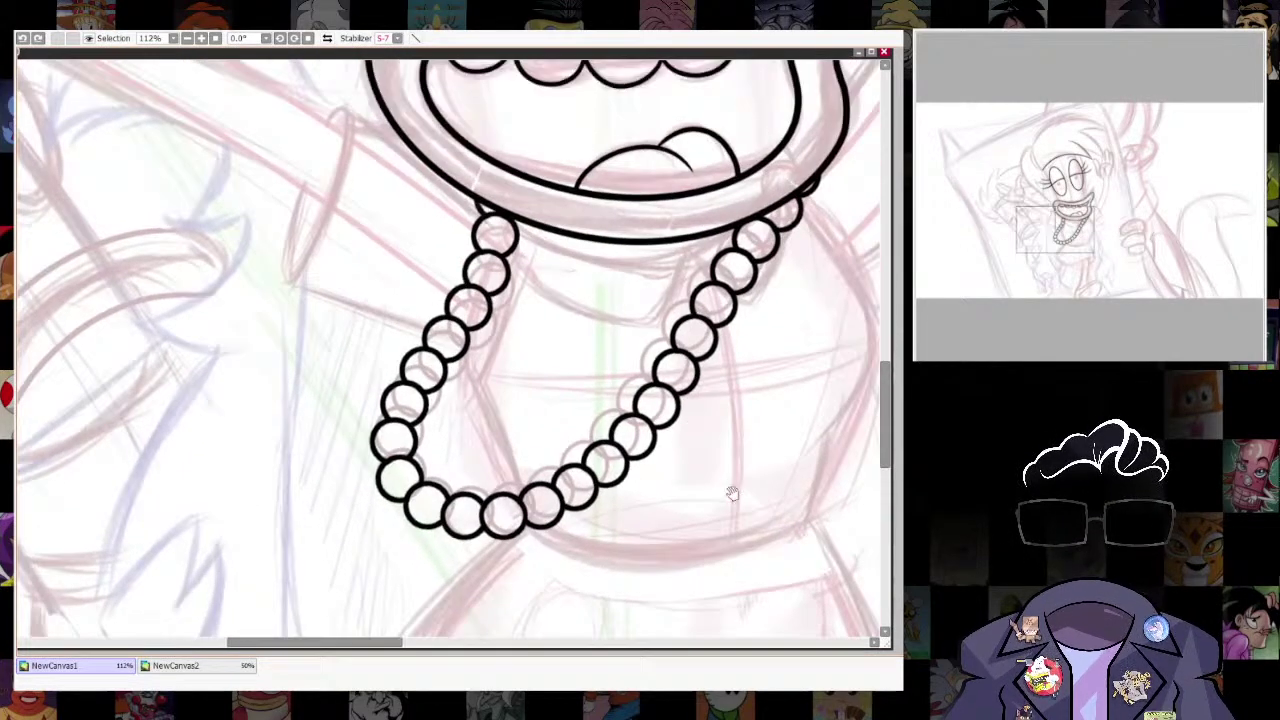
left_click_drag(520, 497, 529, 508)
key("ctrl+z")
left_click_drag(462, 336, 517, 484)
key("ctrl+z")
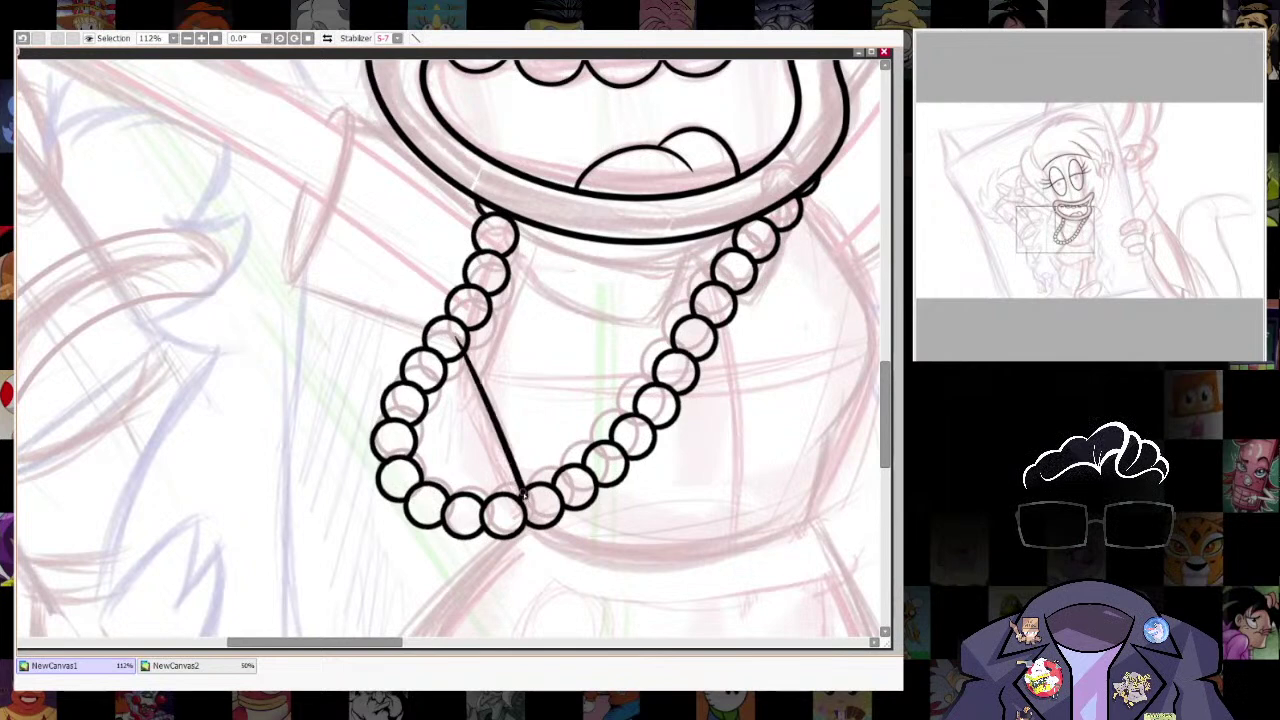
left_click_drag(710, 432, 633, 520)
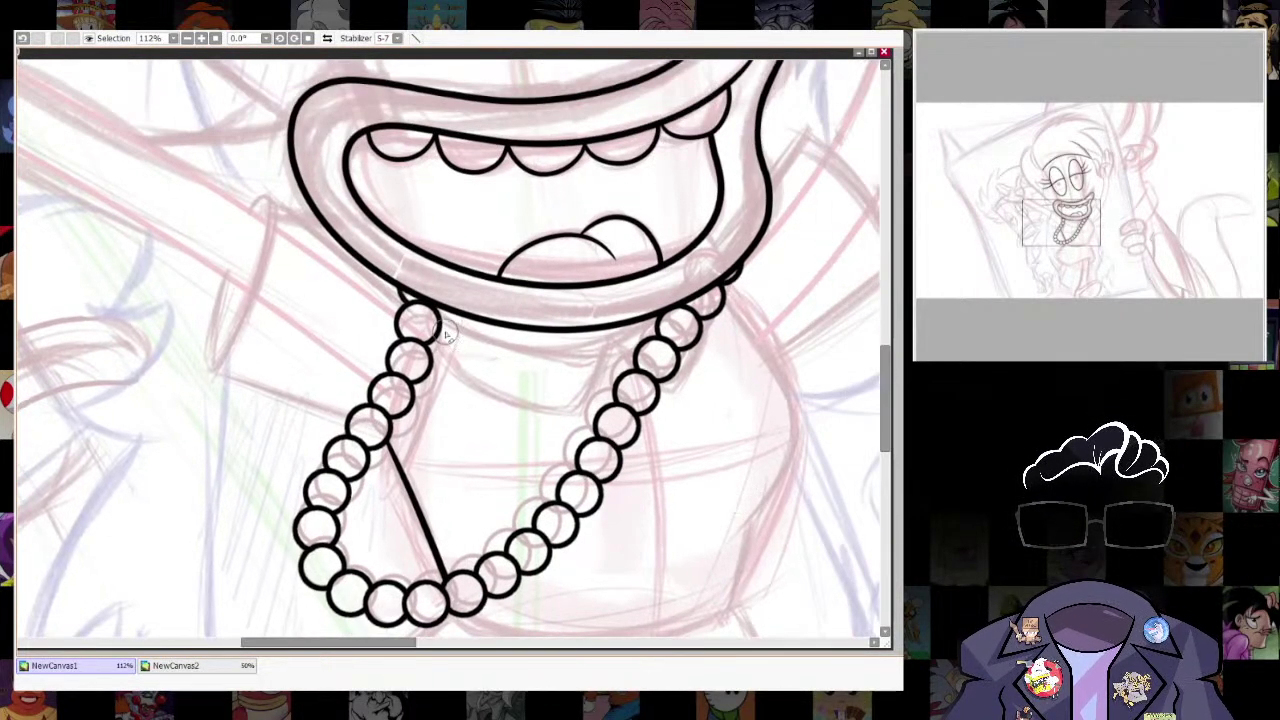
key("ctrl+z")
Ink the torso's left side as one slanted line inside the necklace, redrawing it until it follows the sketch.
scroll(676, 540, "down", 1)
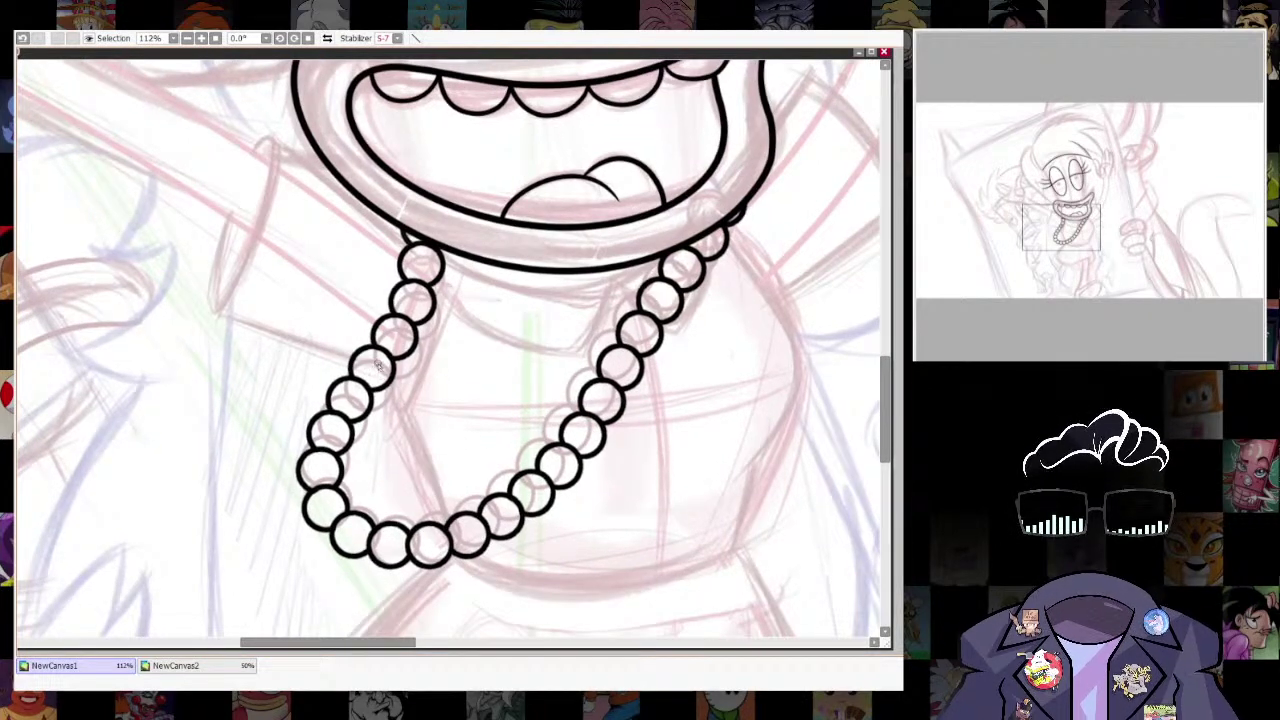
left_click_drag(420, 455, 453, 530)
key("ctrl+z")
left_click_drag(380, 362, 453, 527)
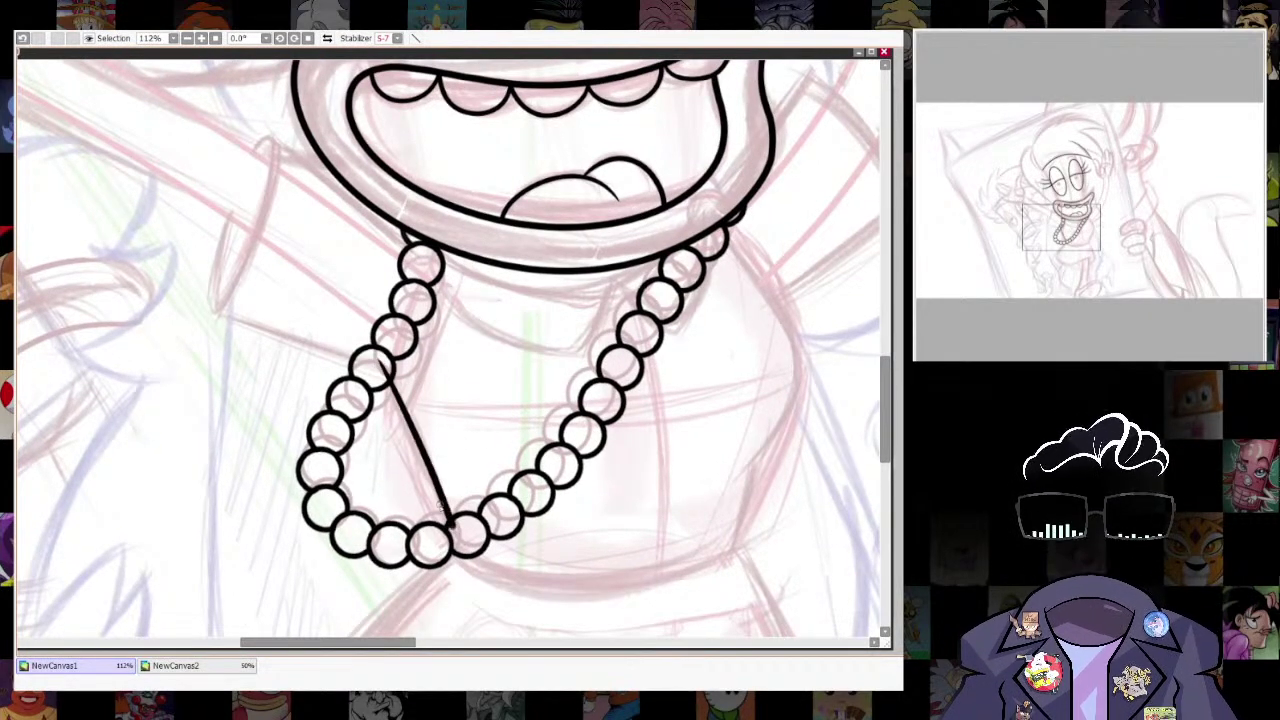
key("ctrl+z")
left_click_drag(378, 356, 459, 527)
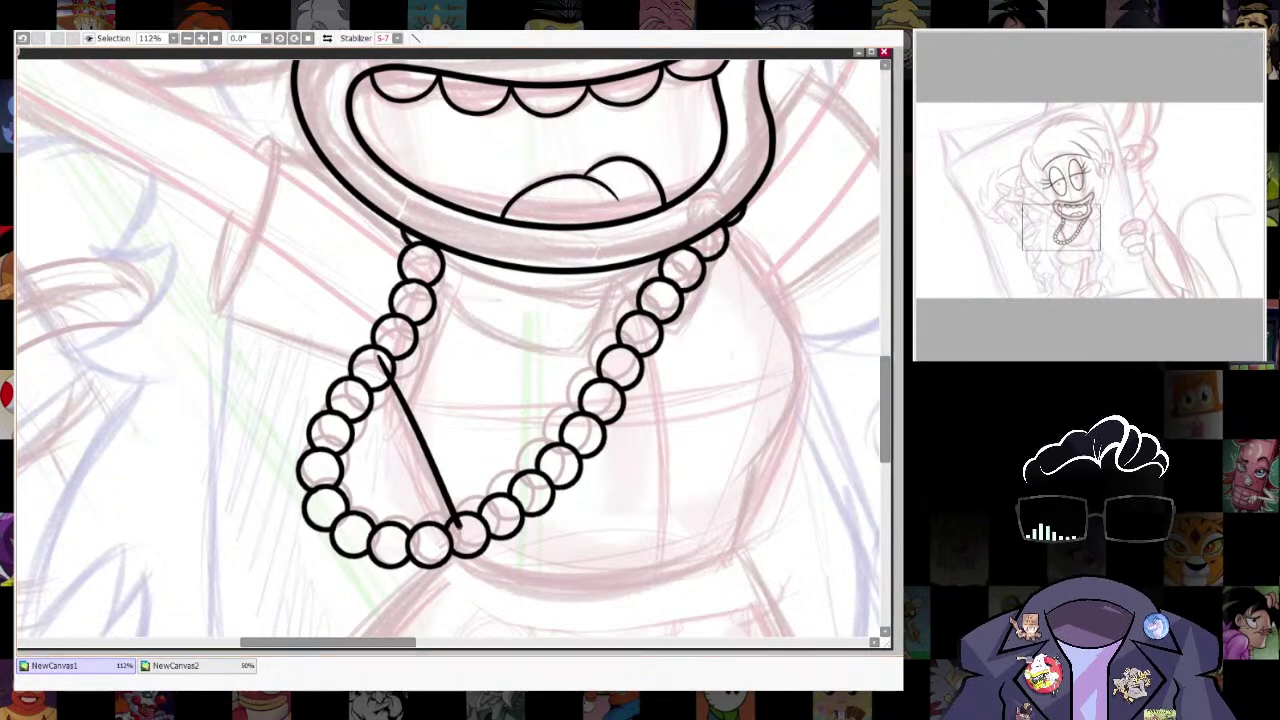
Ink the torso's right contour from the lower lip around the bulge, with a short line below it down to the waist.
scroll(465, 530, "up", 2)
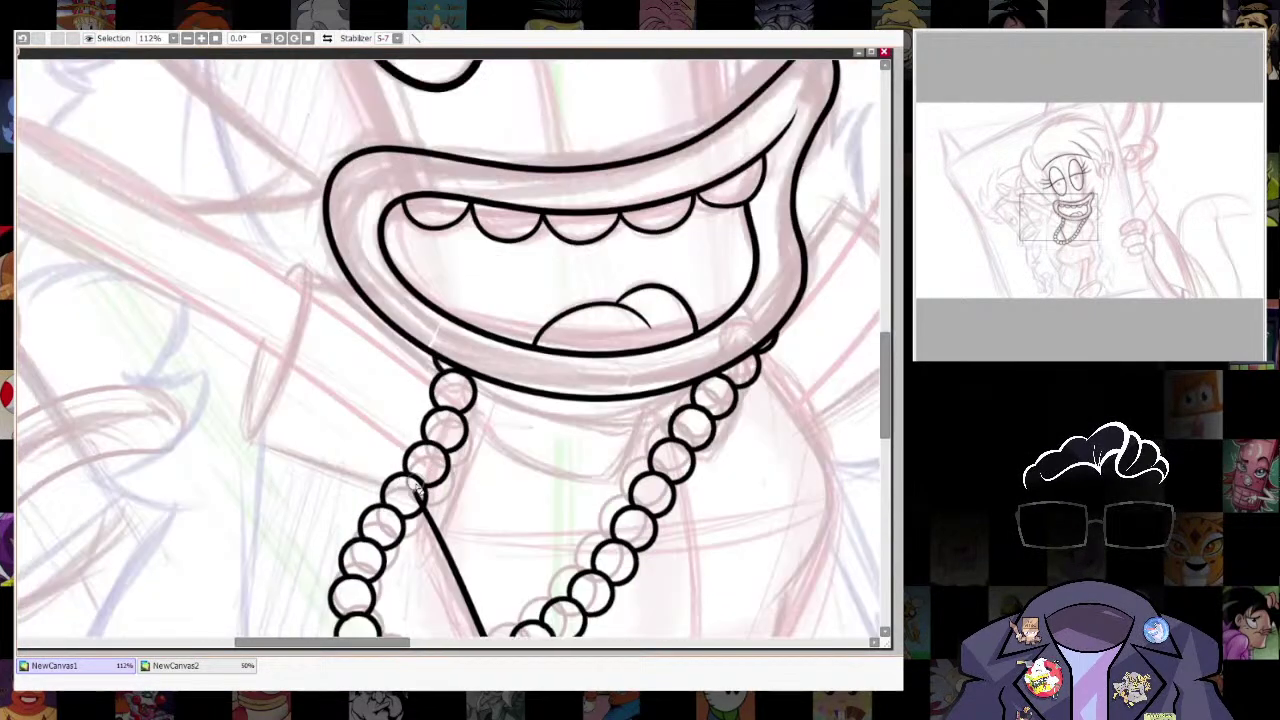
left_click_drag(712, 576, 591, 574)
left_click_drag(803, 597, 732, 470)
key("ctrl+z")
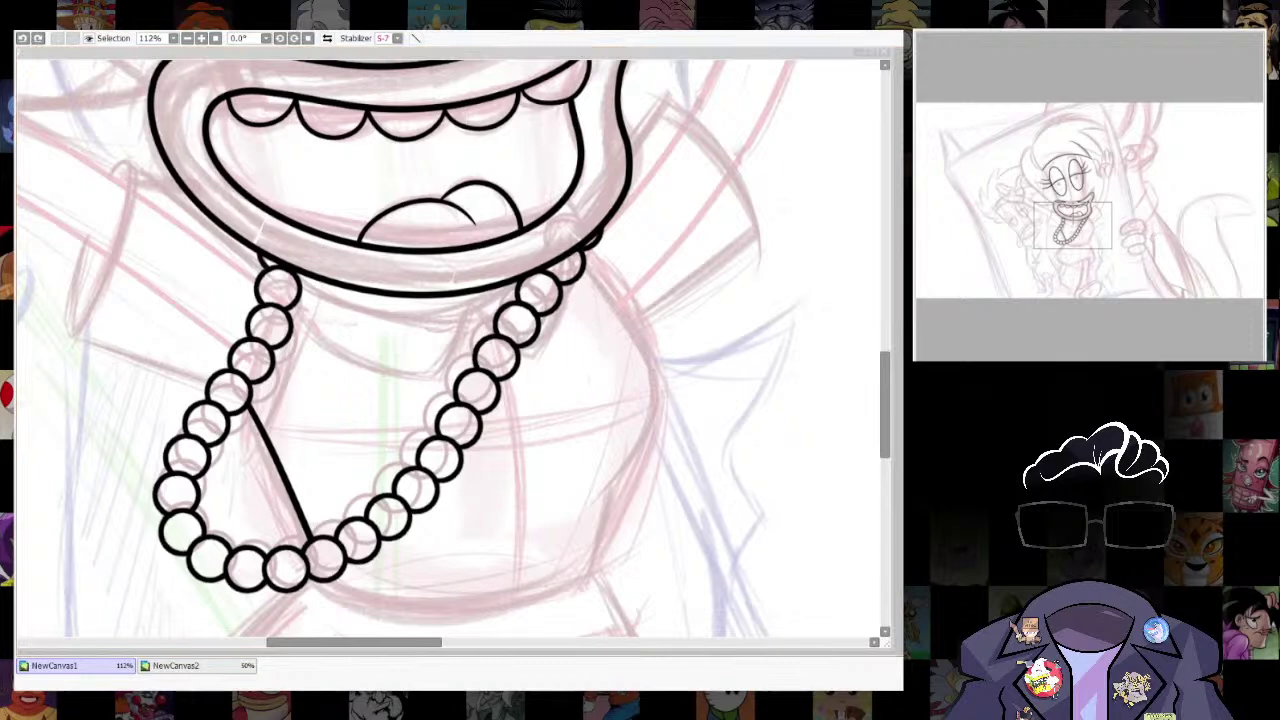
mouse_move(652, 405)
left_mouse_down()
mouse_move(643, 438)
mouse_move(602, 494)
left_mouse_up()
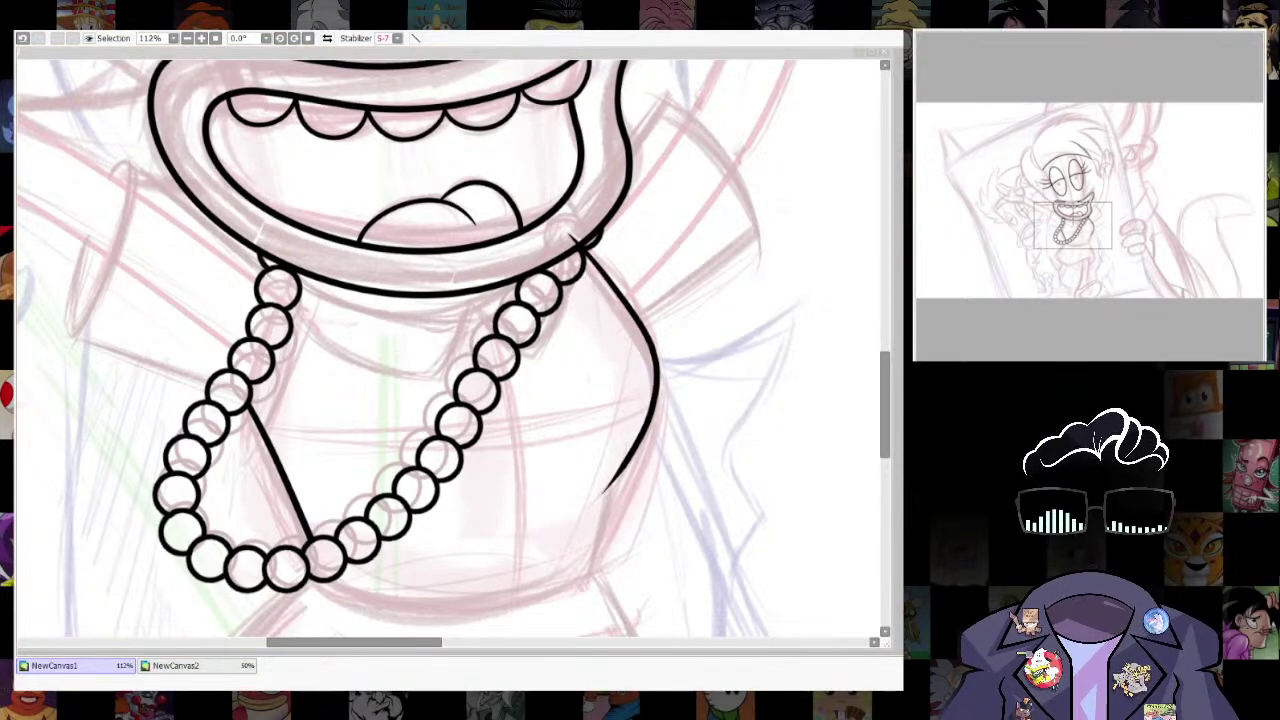
key("ctrl+z")
mouse_move(560, 244)
left_mouse_down()
mouse_move(651, 368)
mouse_move(650, 420)
mouse_move(592, 511)
mouse_move(694, 333)
mouse_move(645, 386)
left_mouse_up()
key("ctrl+z")
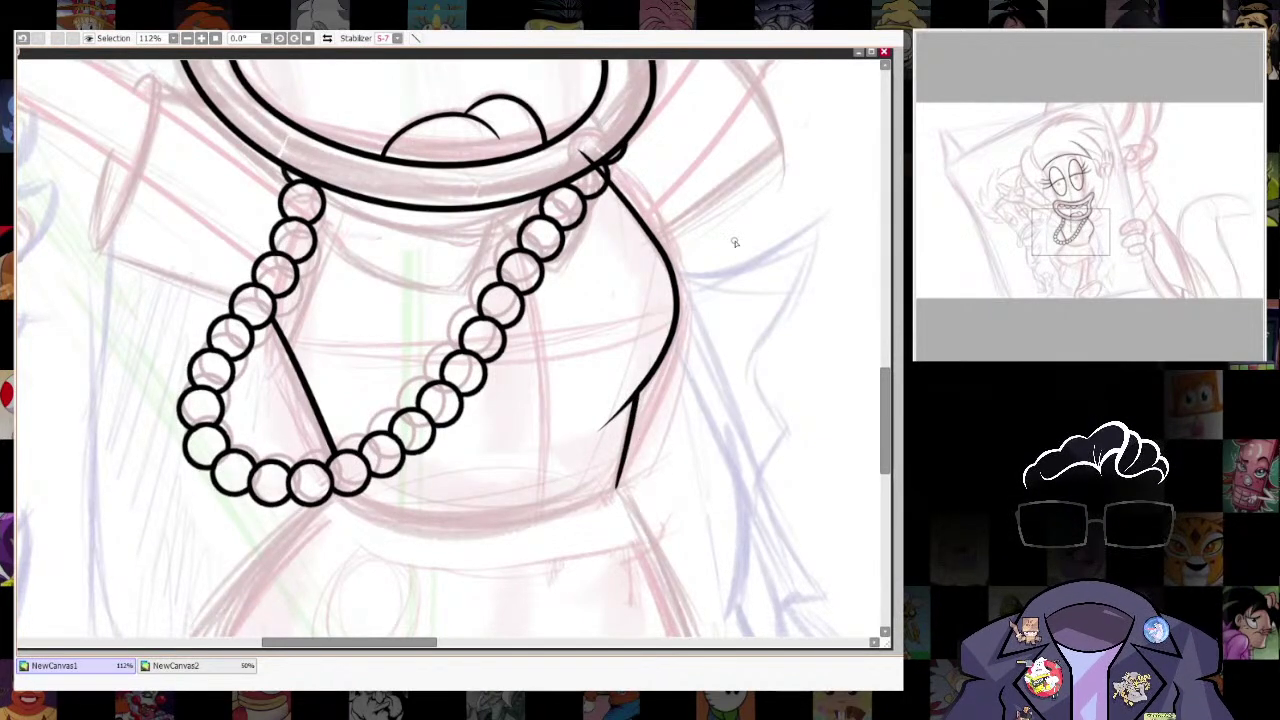
Erase the end of the right torso contour where it crosses into the lower lip and the top bead.
left_click_drag(740, 345, 730, 505)
key("e")
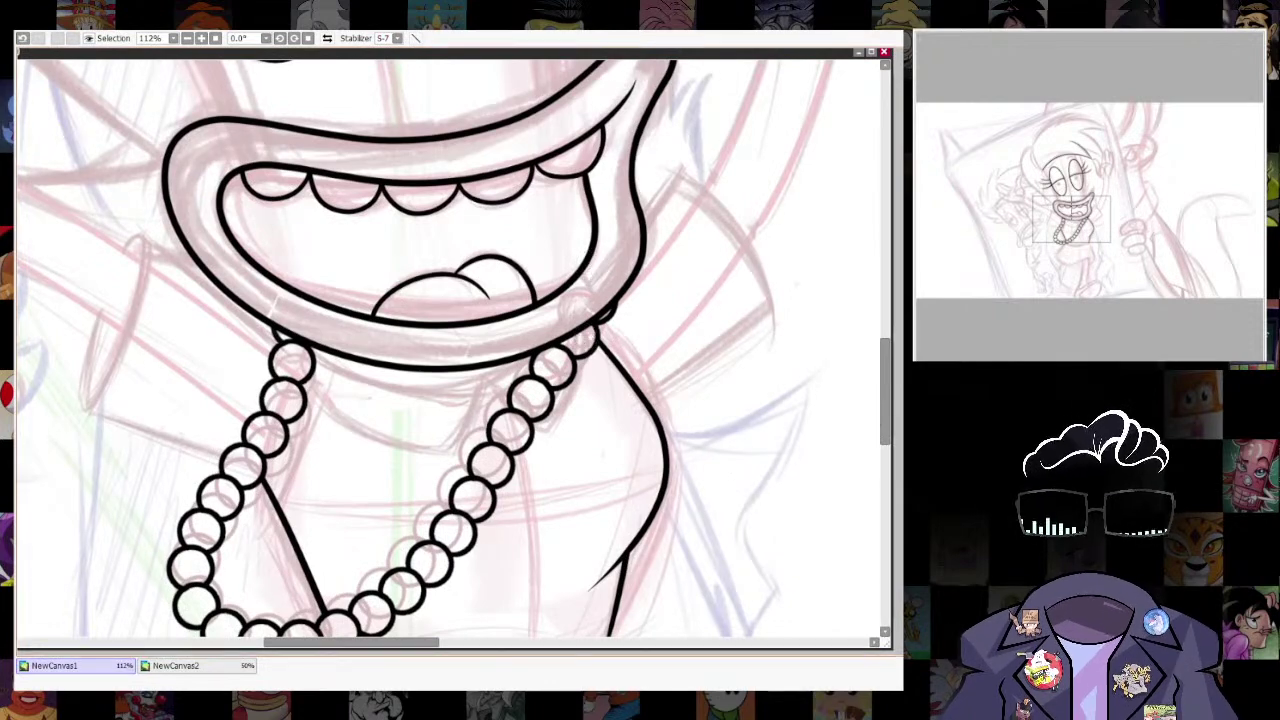
scroll(593, 336, "down", 3)
scroll(675, 448, "up", 3)
Ink the chin curve just beneath the lower lip and the pointed neckline below it, between the two necklace strands.
mouse_move(415, 463)
left_mouse_down()
mouse_move(455, 491)
mouse_move(564, 512)
mouse_move(643, 460)
left_mouse_up()
key("ctrl+z")
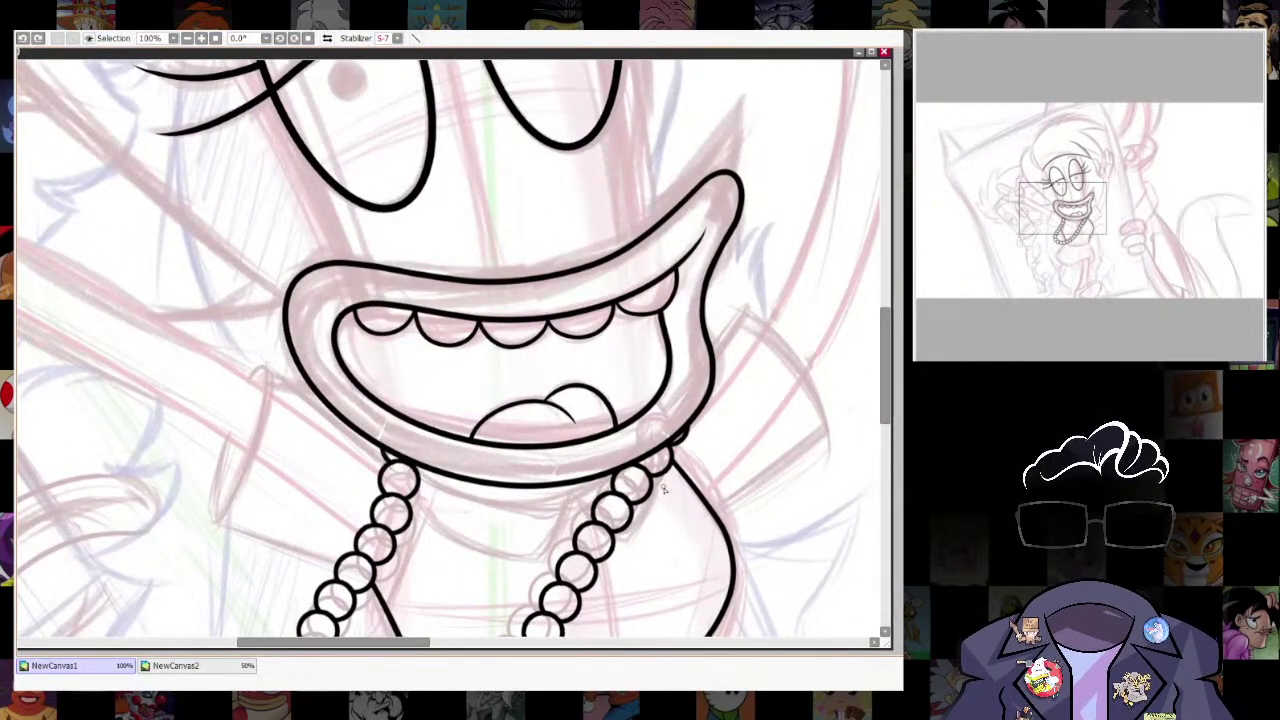
mouse_move(410, 460)
left_mouse_down()
mouse_move(435, 481)
mouse_move(562, 505)
mouse_move(626, 474)
mouse_move(654, 436)
left_mouse_up()
key("ctrl+z")
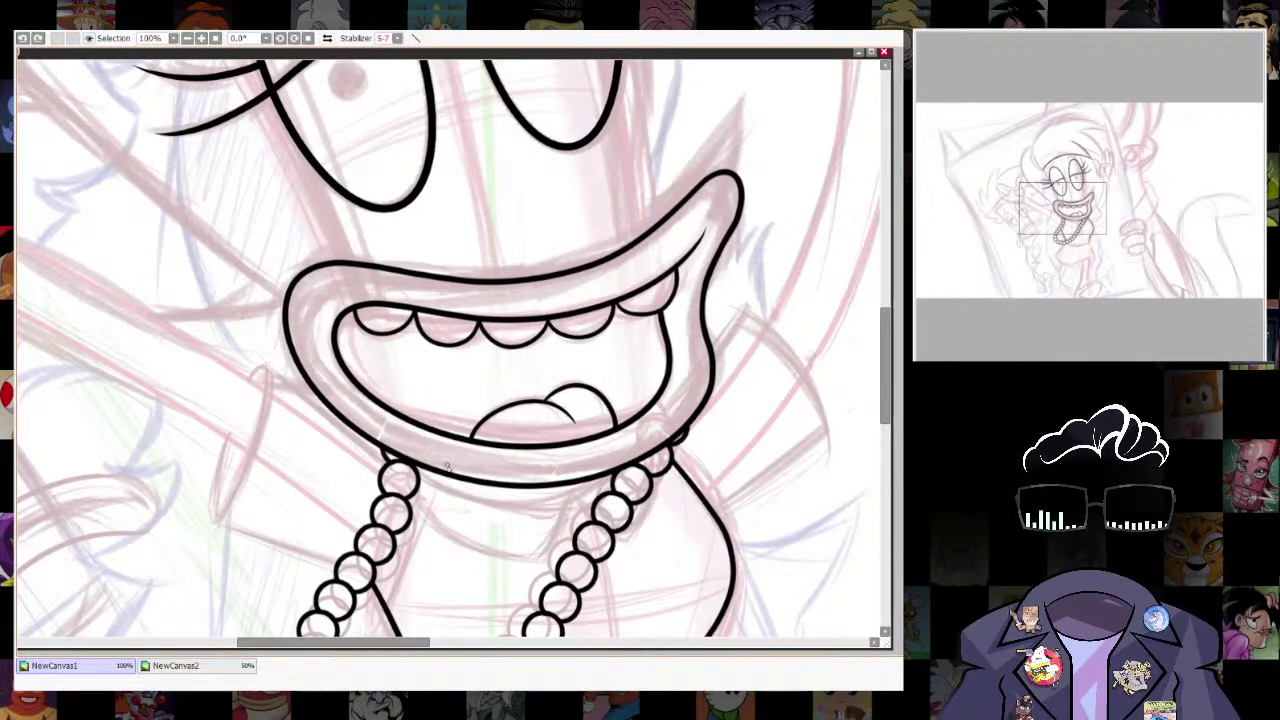
mouse_move(424, 466)
left_mouse_down()
mouse_move(605, 500)
mouse_move(664, 420)
mouse_move(412, 458)
left_mouse_up()
mouse_move(634, 553)
left_mouse_down()
mouse_move(568, 472)
mouse_move(560, 494)
mouse_move(526, 492)
mouse_move(446, 457)
mouse_move(418, 410)
left_mouse_up()
key("ctrl+z")
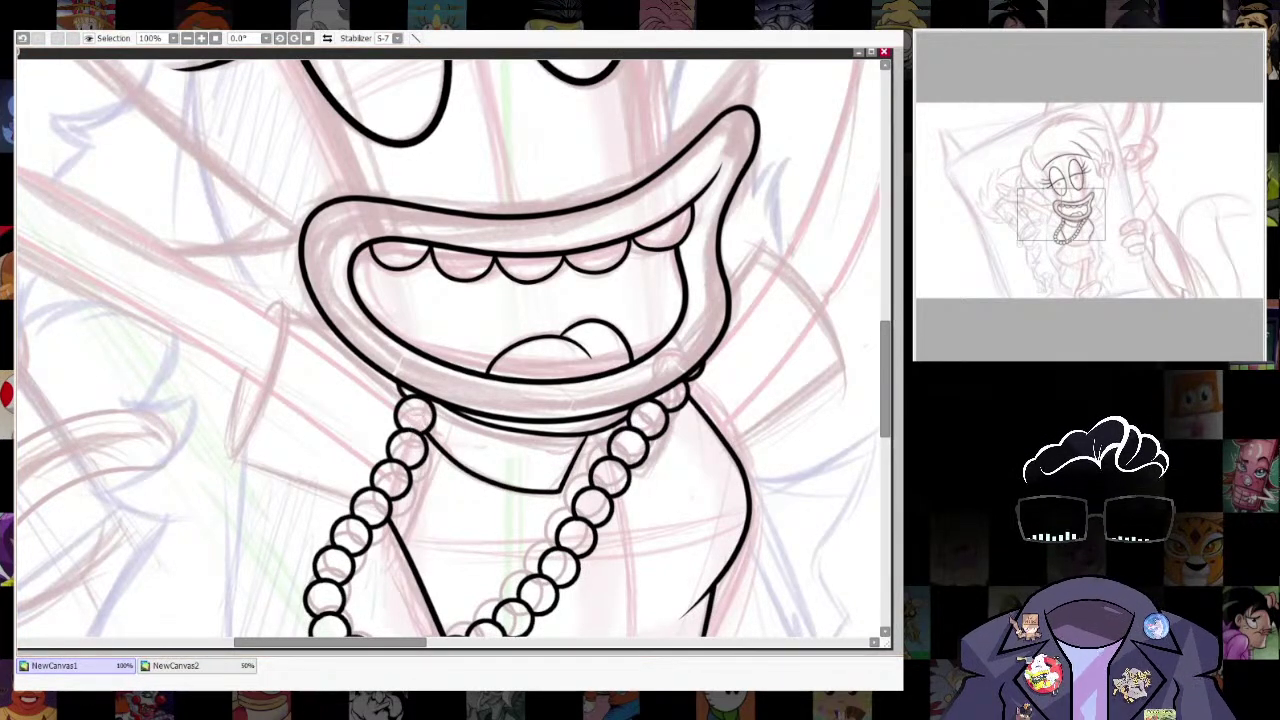
Ink the pointed collar flap behind the right necklace strand and check the line art with the sketch hidden.
mouse_move(590, 437)
left_mouse_down()
mouse_move(624, 470)
mouse_move(680, 386)
left_mouse_up()
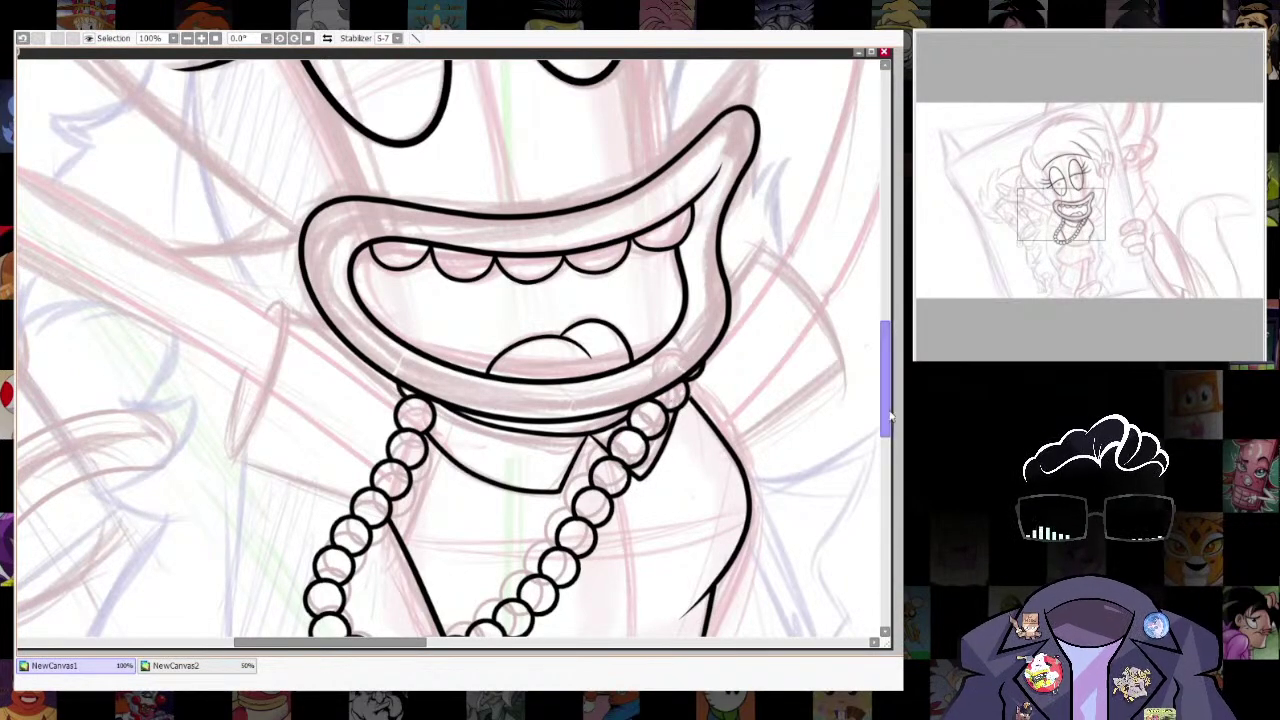
scroll(640, 420, "down", 6)
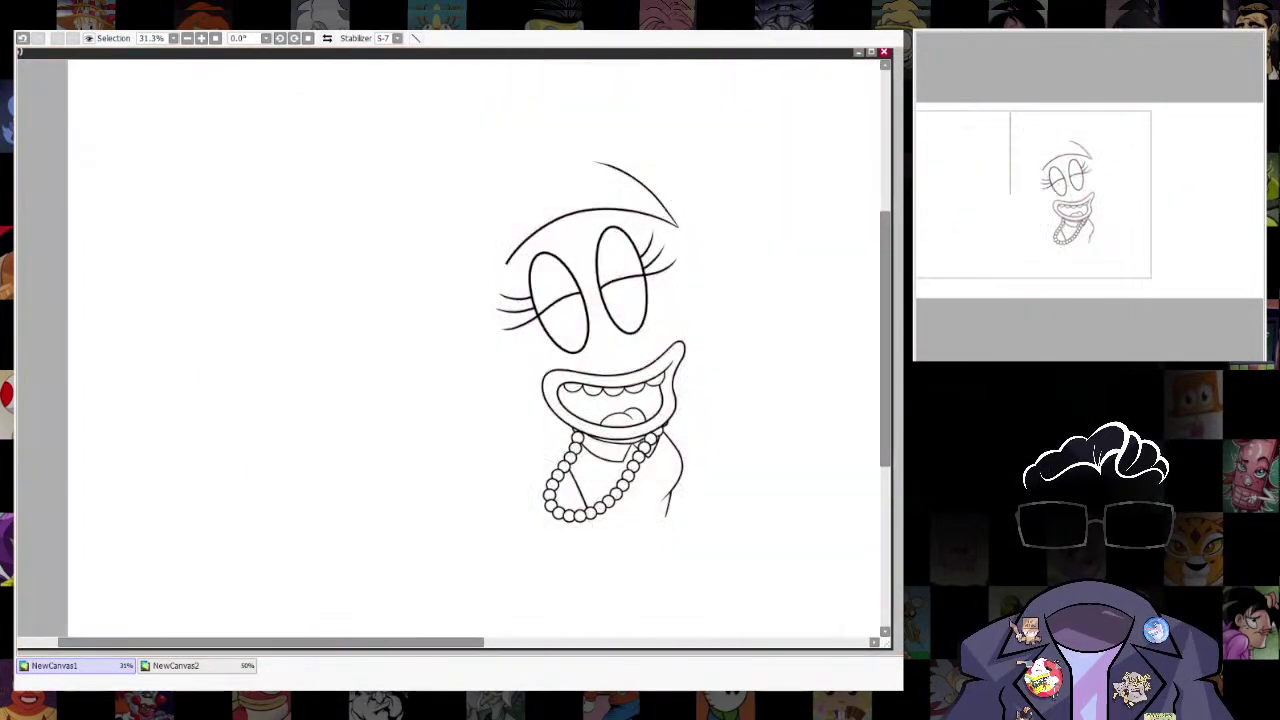
key("ctrl+h")
scroll(738, 484, "up", 6)
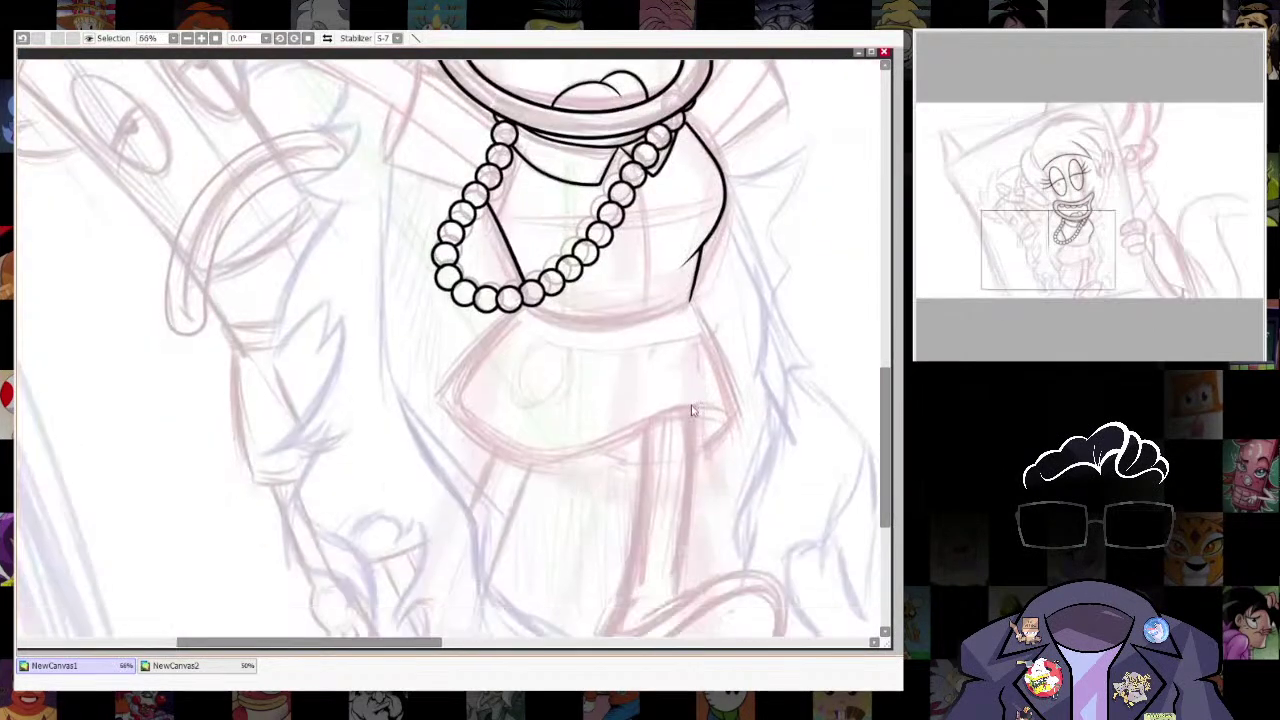
Ink the shirt's bottom hem as one shallow curve from the necklace to the waist's right end, redrawing it until it follows the sketch.
scroll(646, 429, "up", 3)
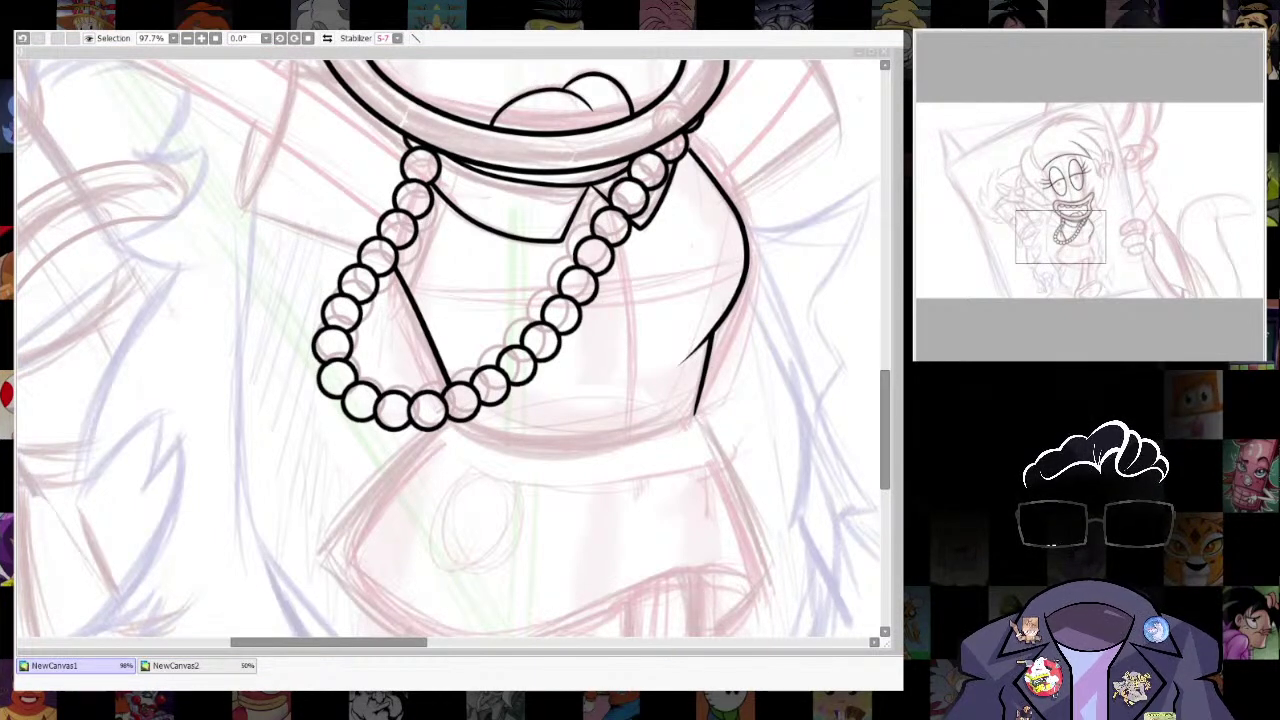
left_click(700, 408)
key("[")
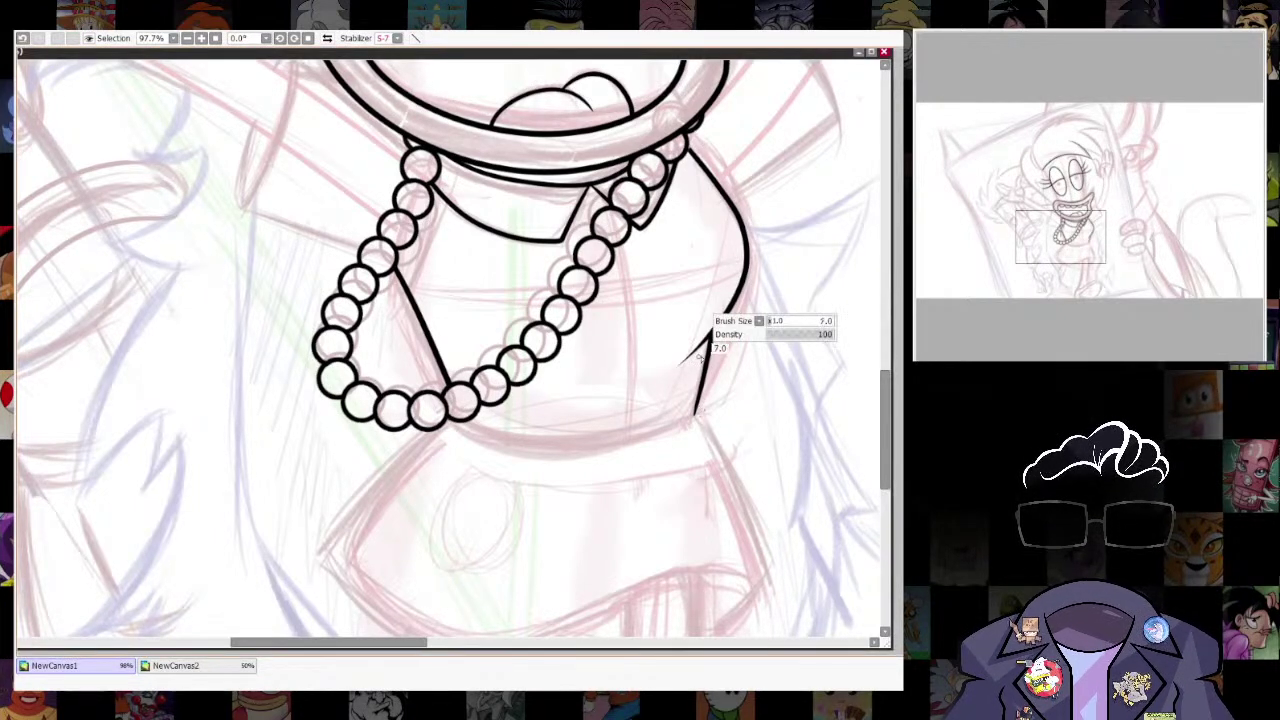
mouse_move(473, 432)
left_mouse_down()
mouse_move(608, 451)
mouse_move(697, 420)
left_mouse_up()
key("ctrl+z")
mouse_move(452, 408)
left_mouse_down()
mouse_move(501, 442)
mouse_move(705, 420)
left_mouse_up()
key("ctrl+z")
left_click_drag(566, 451, 703, 412)
key("ctrl+z")
mouse_move(452, 404)
left_mouse_down()
mouse_move(578, 450)
mouse_move(703, 411)
left_mouse_up()
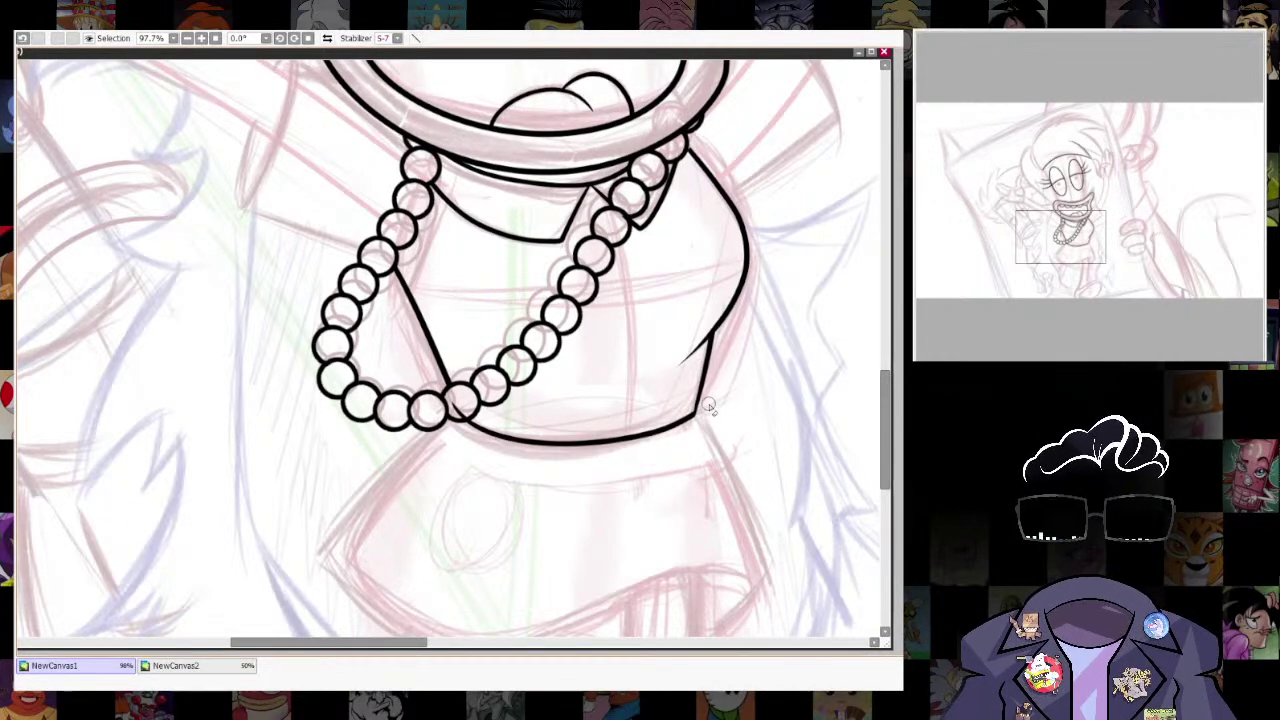
Clean up the corner where the shirt's hem meets the torso's right side line.
scroll(734, 367, "up", 5)
key("[")
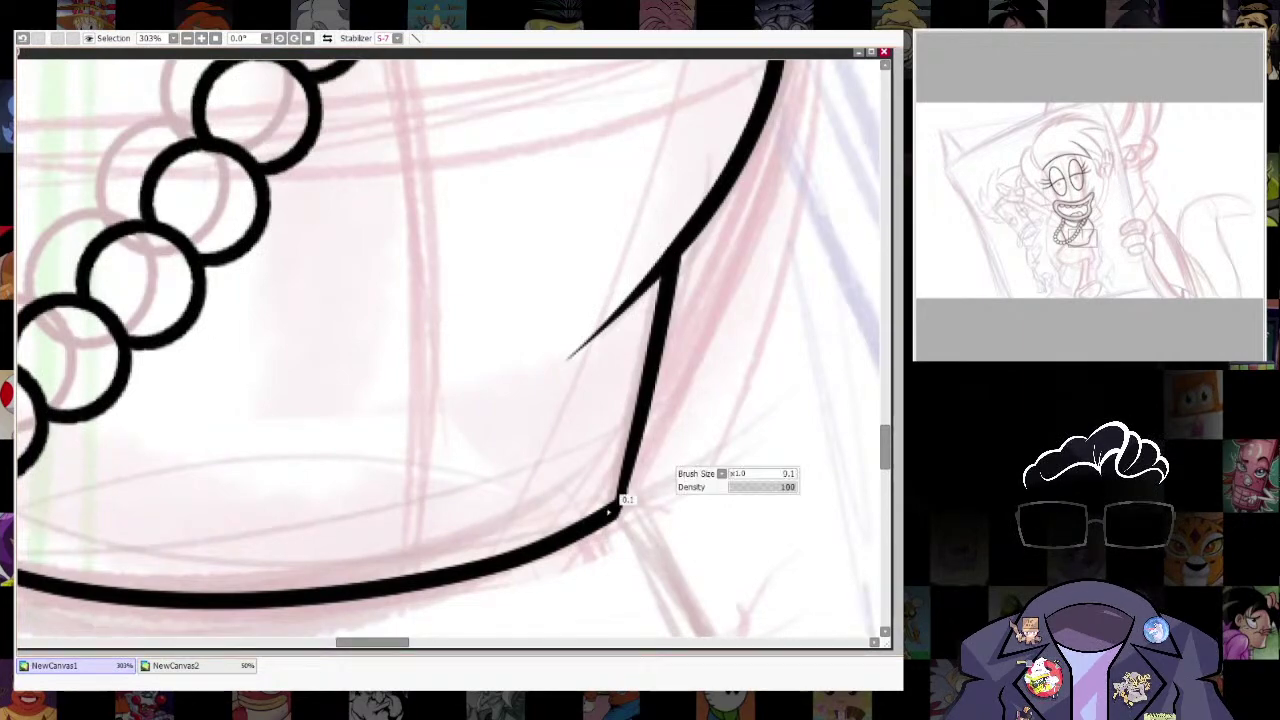
key("ctrl+z")
left_click_drag(605, 513, 649, 375)
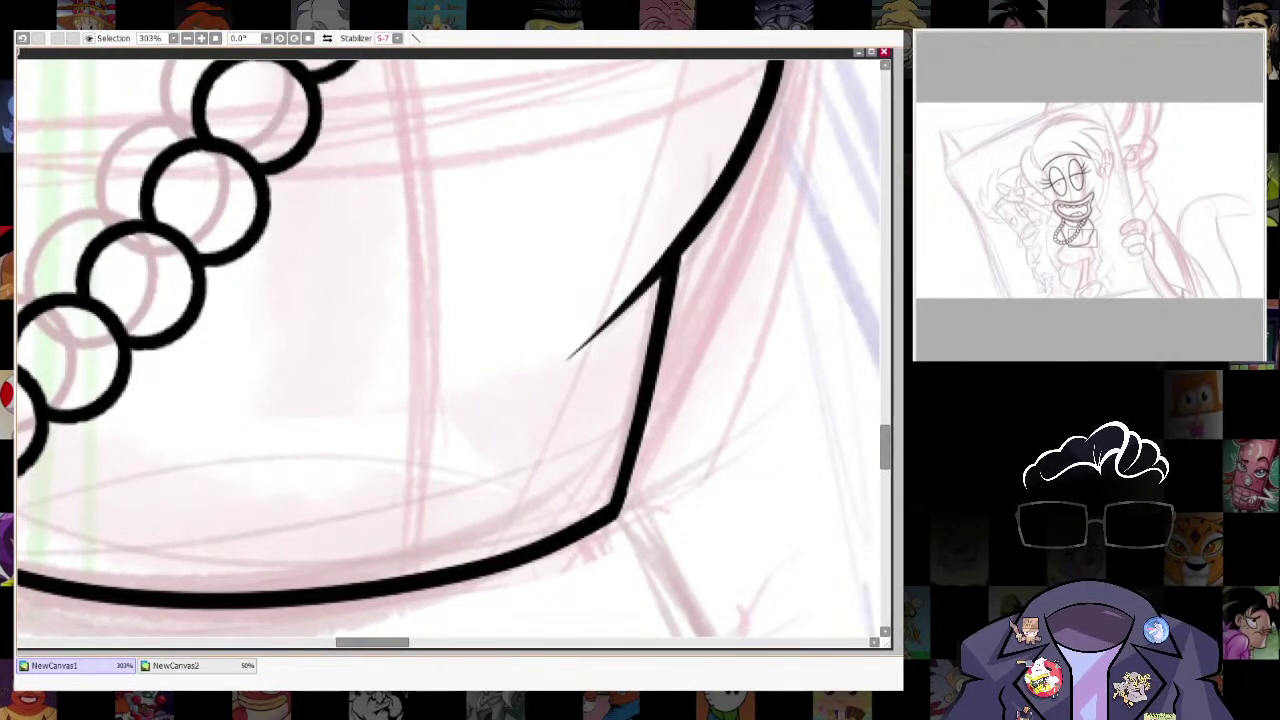
scroll(688, 393, "down", 8)
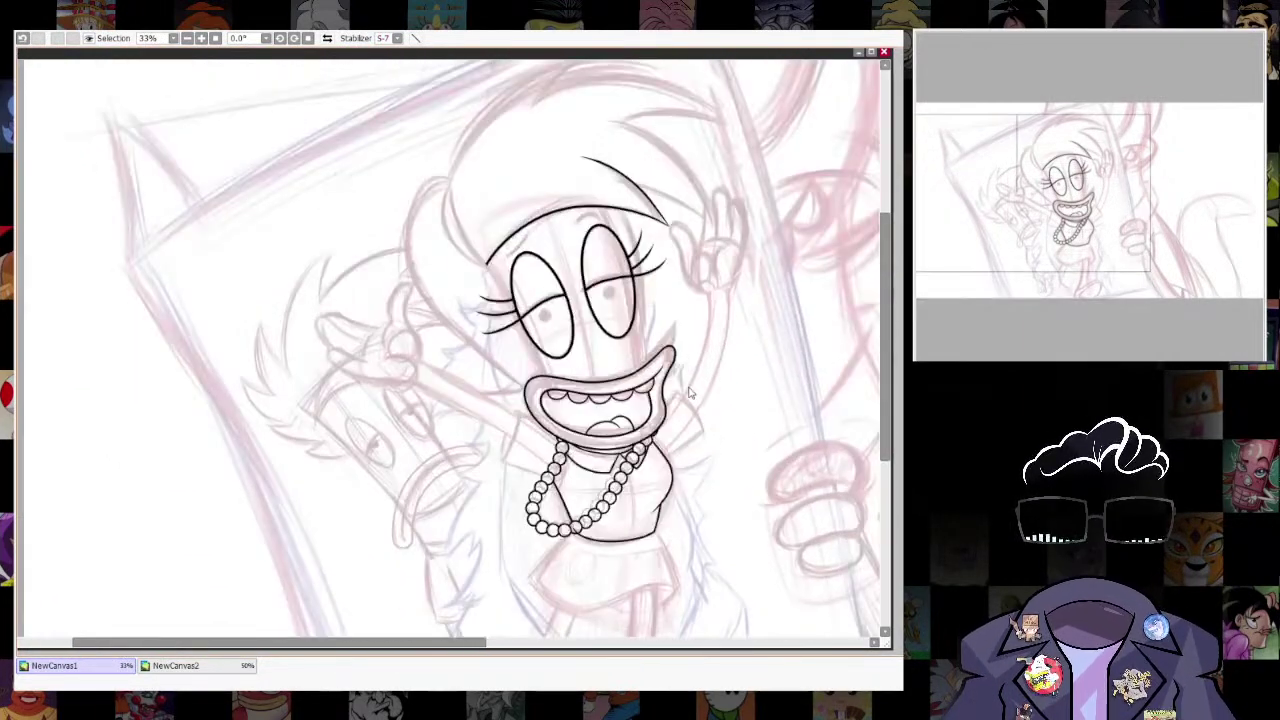
Ink the left side of the face from the hairline to the upper lip, keeping the line out of the left eye.
scroll(504, 217, "up", 2)
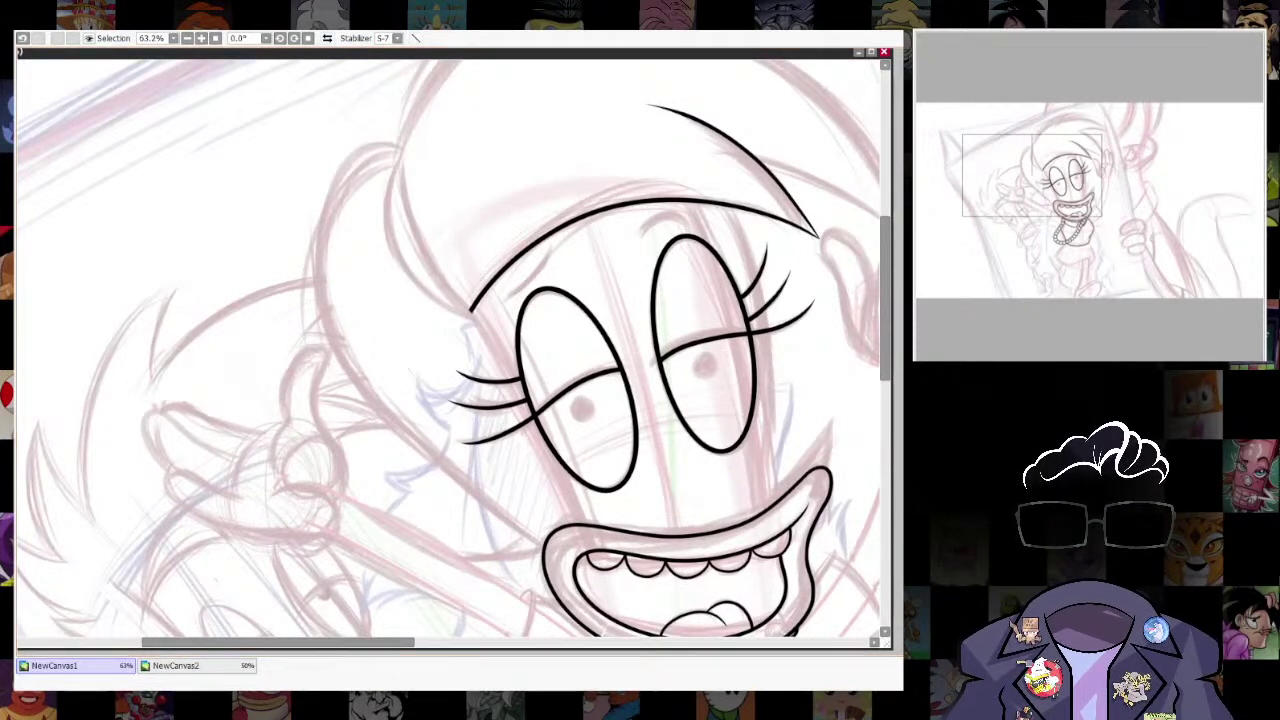
key("bracketright")
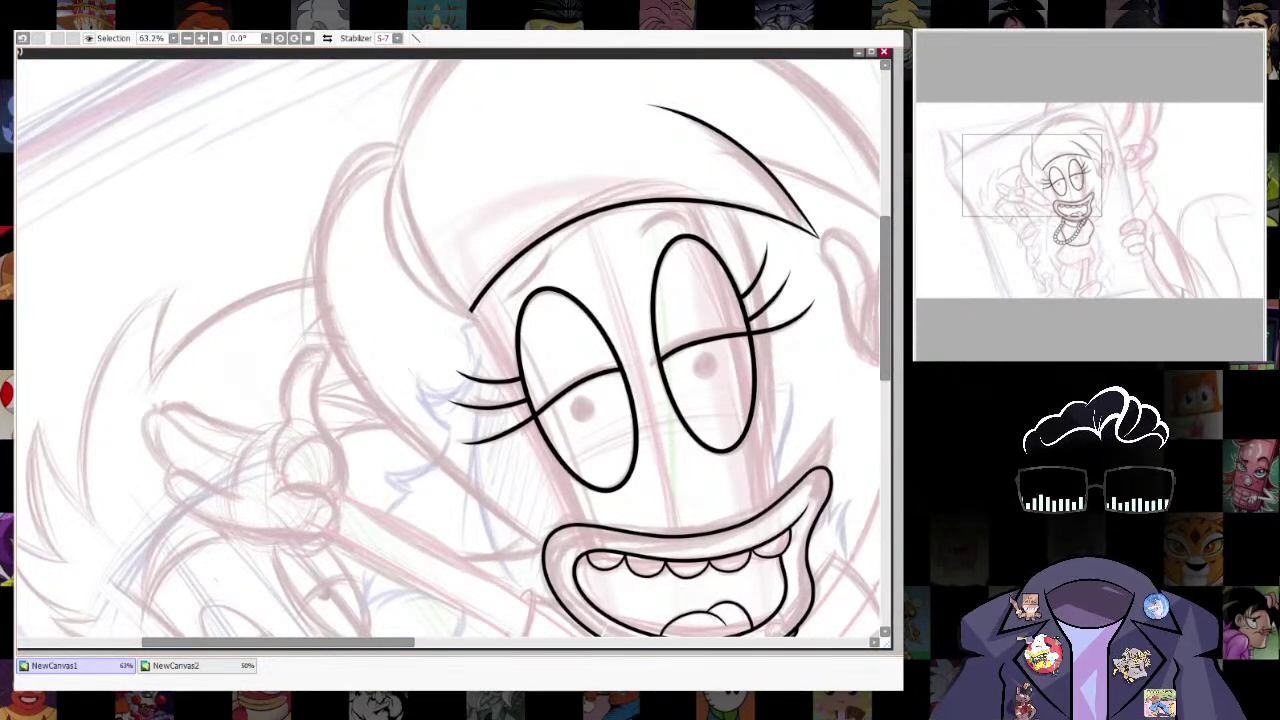
left_click_drag(473, 311, 586, 528)
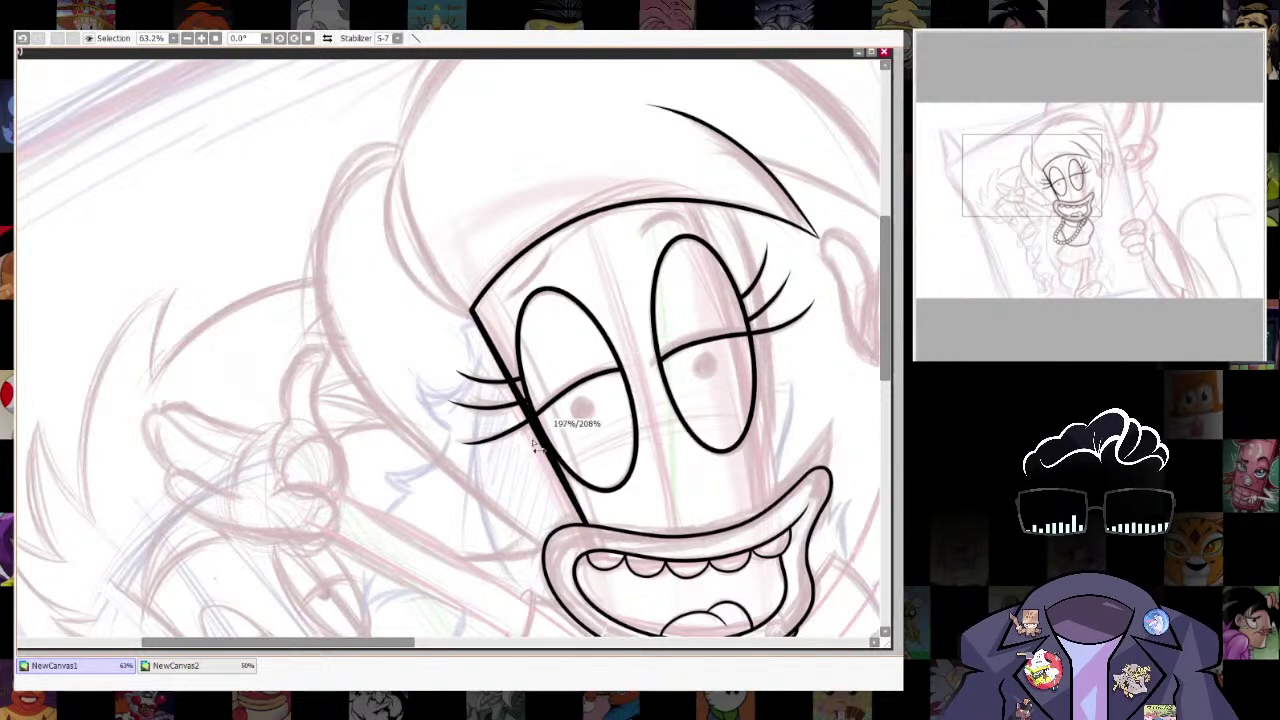
left_click_drag(534, 443, 547, 439)
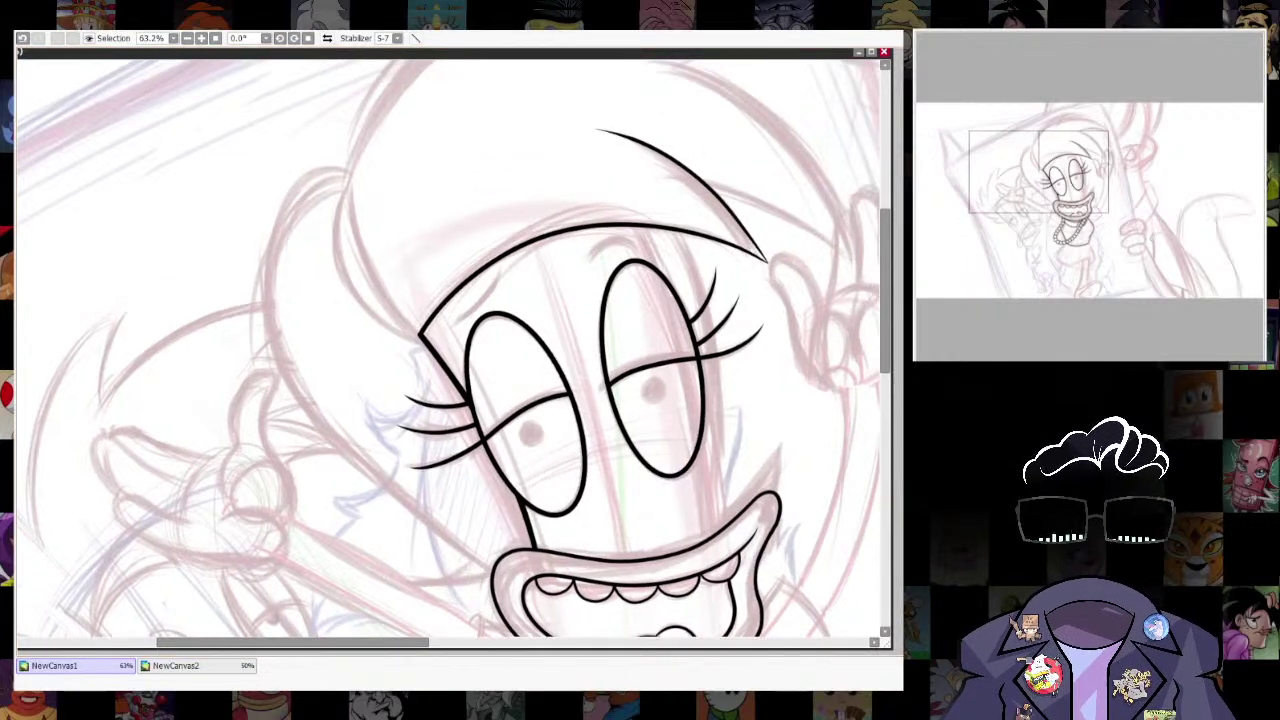
Ink the right side of the face as a curve from the hairline to the upper lip, erasing it where it crosses the right eye.
left_click(634, 227)
key("Return")
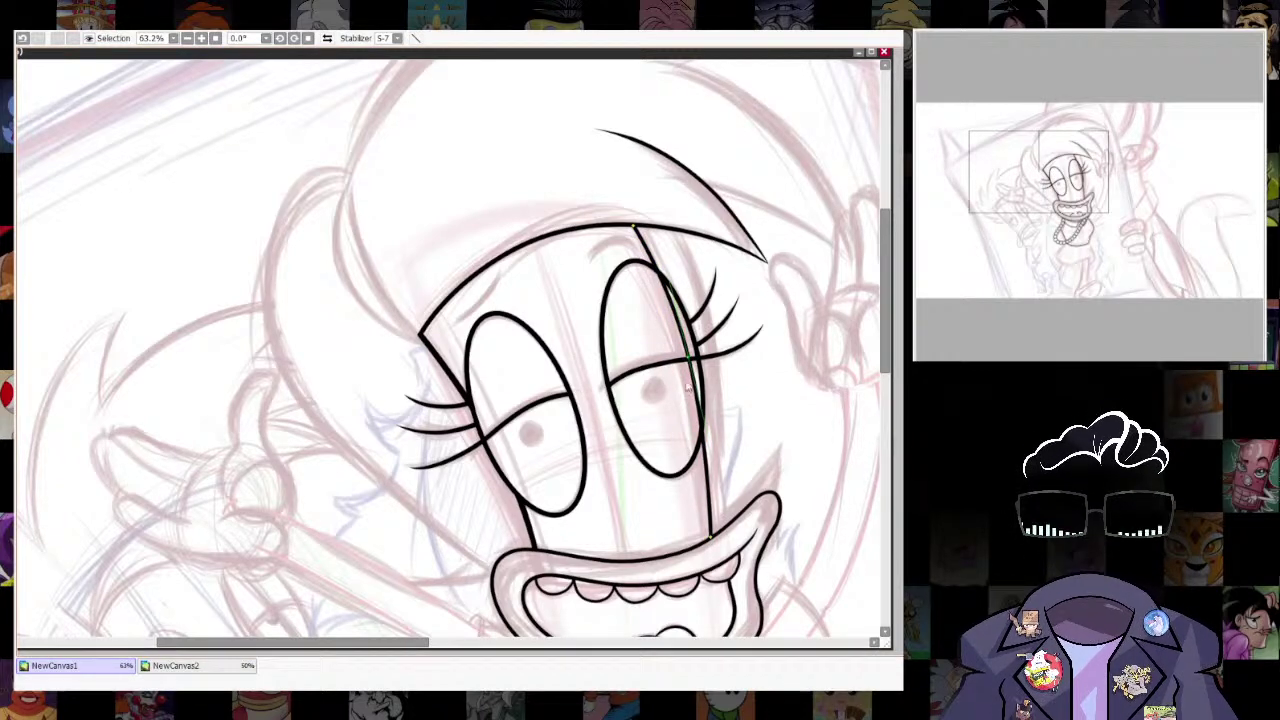
left_click_drag(732, 353, 743, 353)
left_click_drag(634, 227, 672, 231)
left_click_drag(711, 538, 738, 535)
key("e")
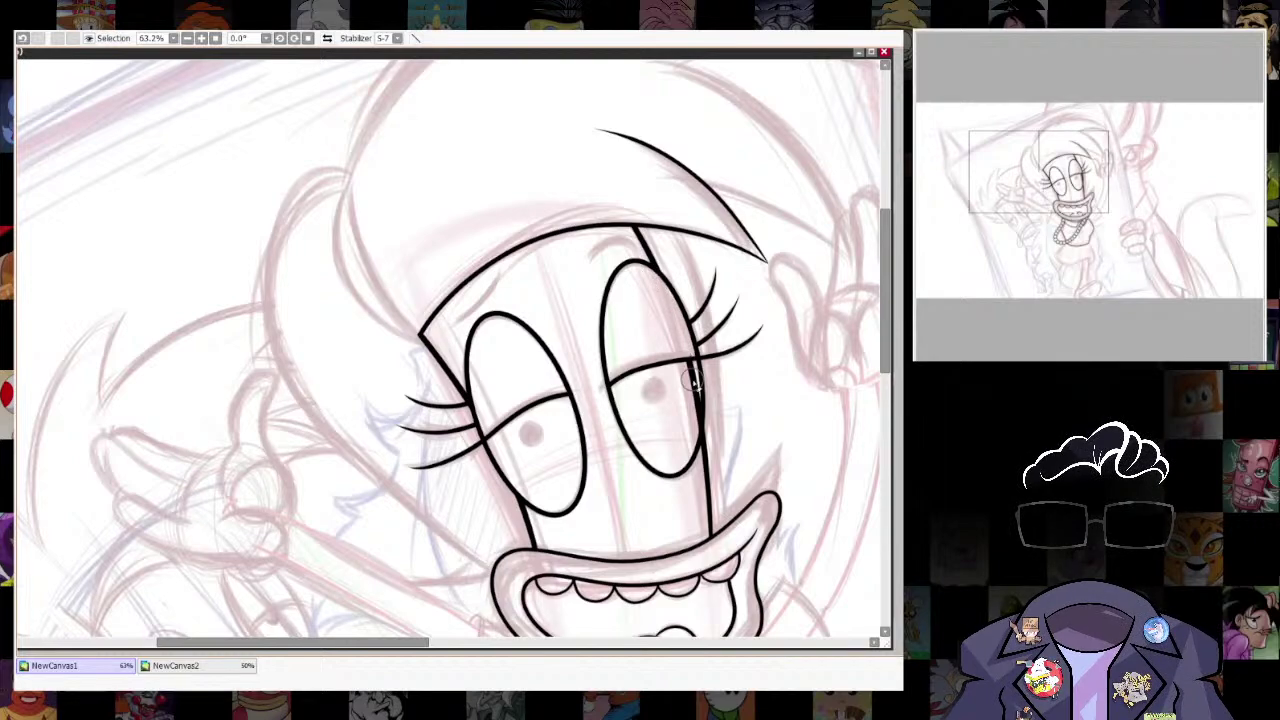
scroll(714, 305, "down", 5)
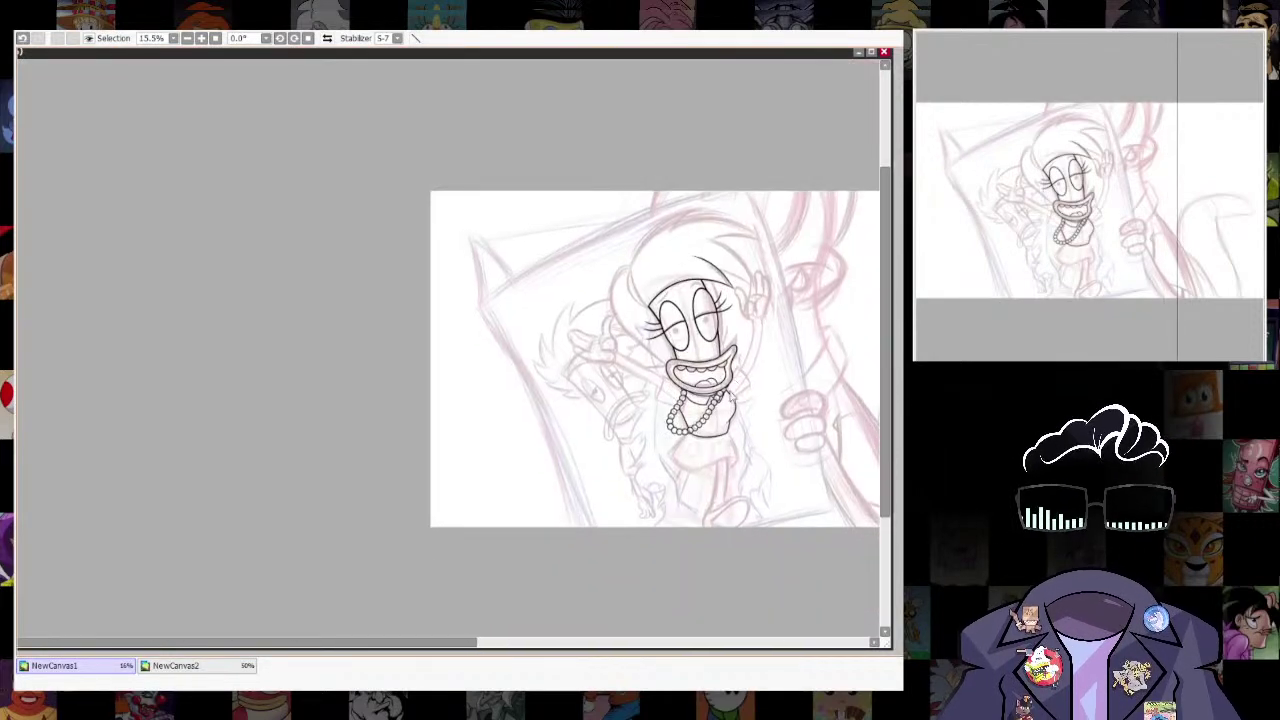
Erase the end of the shirt's hem line where it runs into the necklace bead.
scroll(727, 465, "up", 4)
scroll(737, 486, "up", 5)
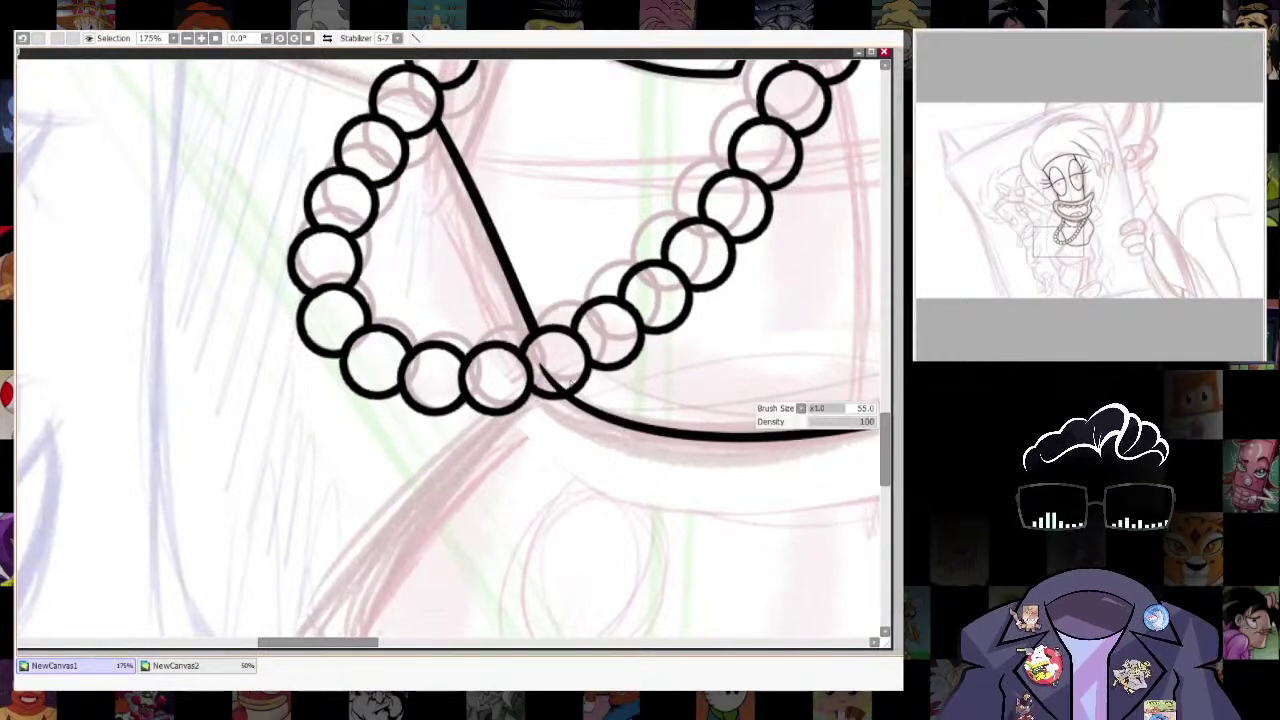
left_click_drag(541, 362, 556, 387)
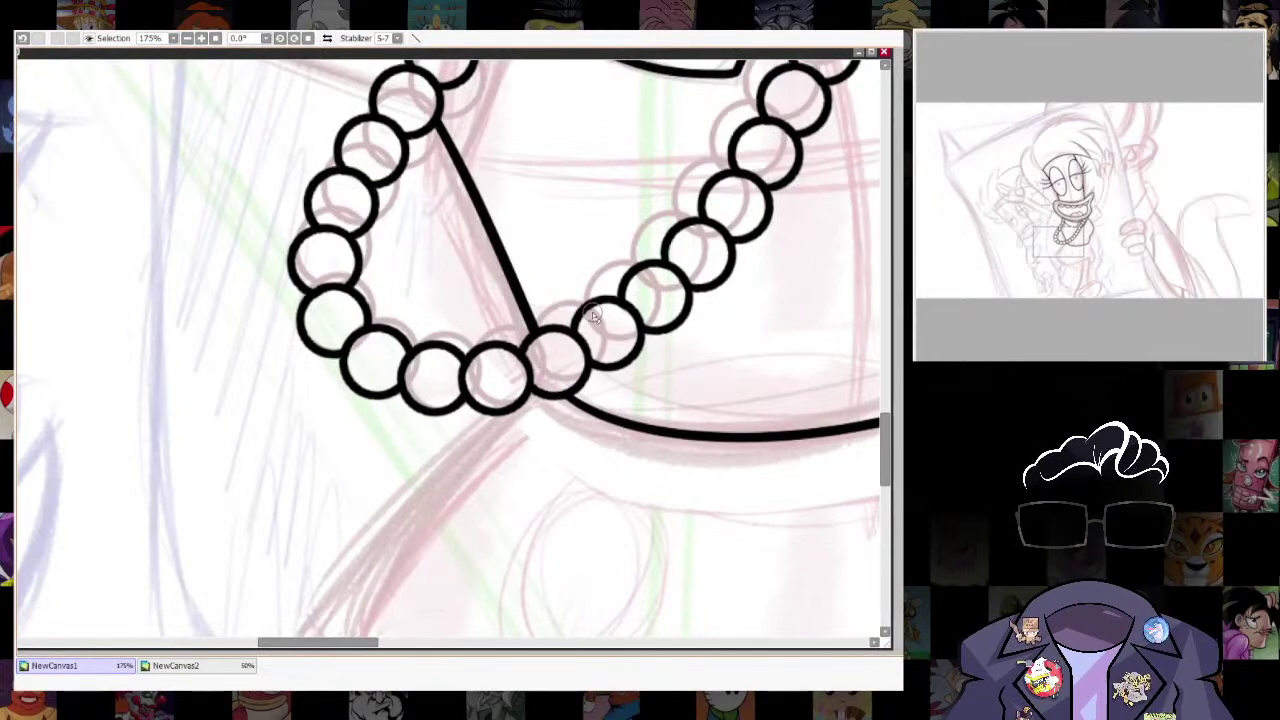
scroll(770, 422, "down", 5)
scroll(770, 422, "down", 3)
scroll(711, 397, "up", 5)
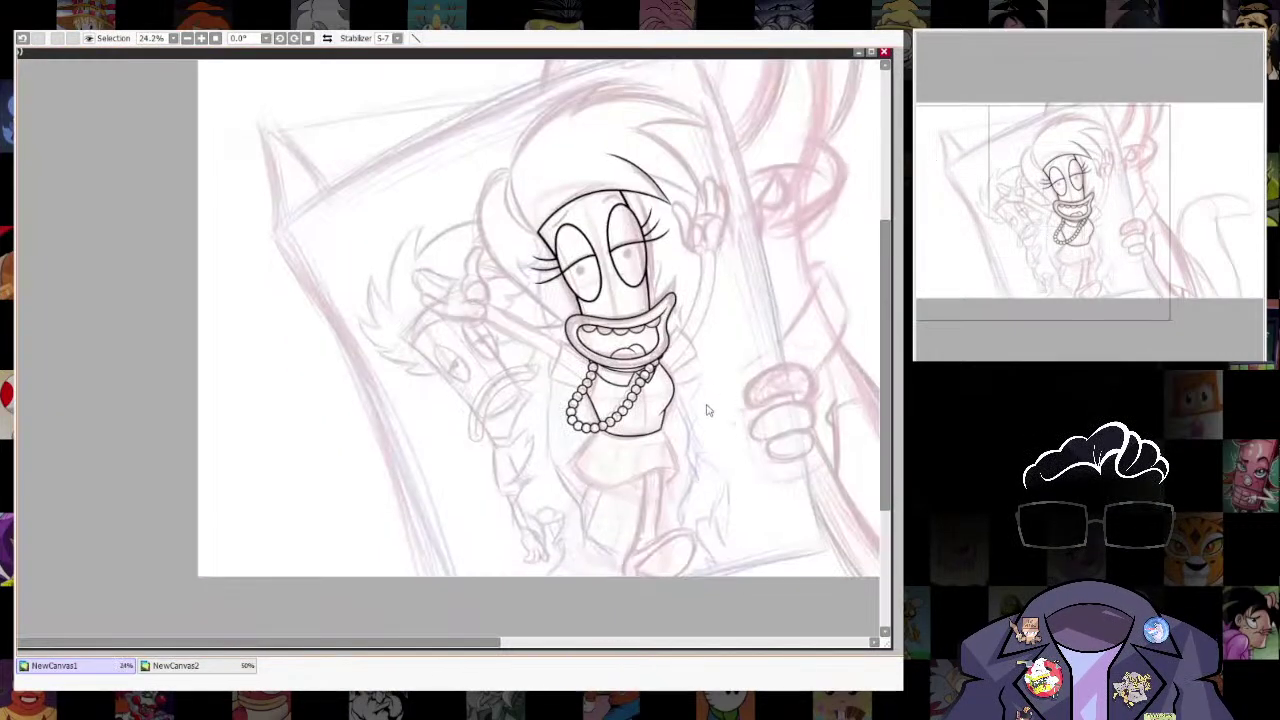
Ink the skirt's wavy bottom hem and its left side up to the necklace, redrawing the stroke until it follows the sketch.
scroll(693, 470, "up", 1)
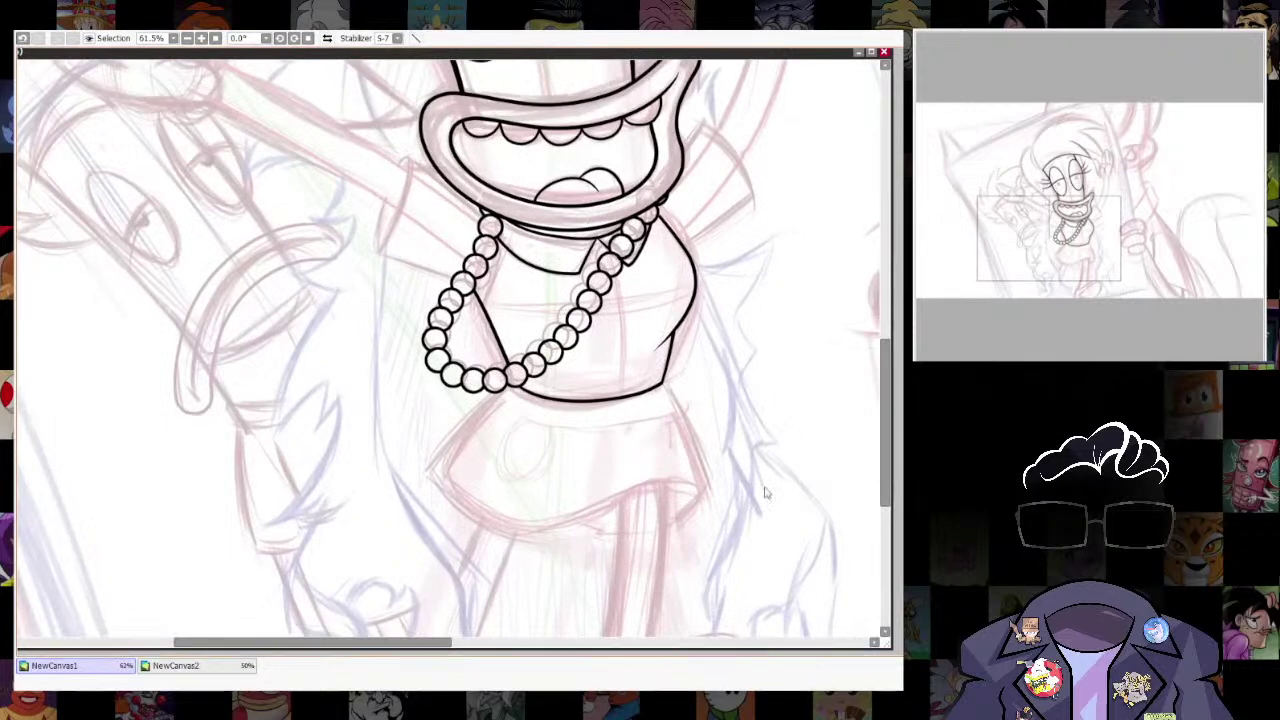
scroll(810, 494, "up", 3)
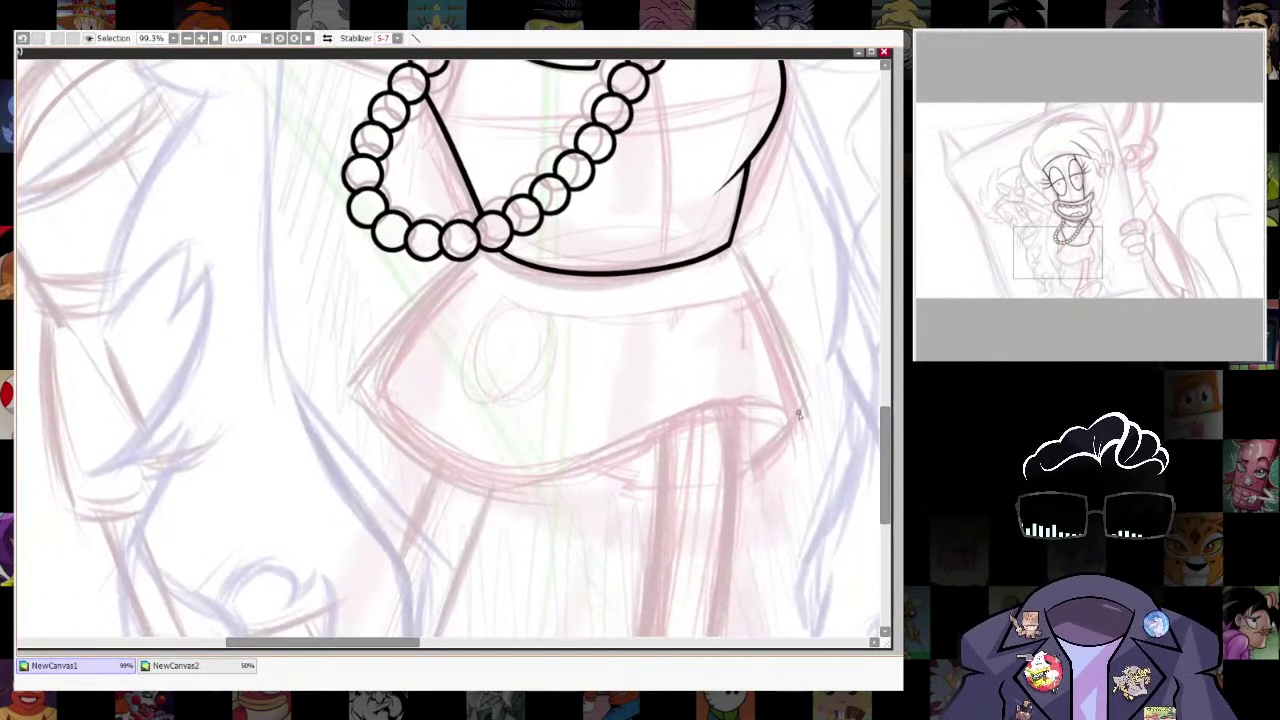
mouse_move(808, 405)
left_mouse_down()
mouse_move(752, 405)
mouse_move(614, 464)
mouse_move(494, 492)
mouse_move(374, 439)
mouse_move(345, 393)
left_mouse_up()
key("ctrl+z")
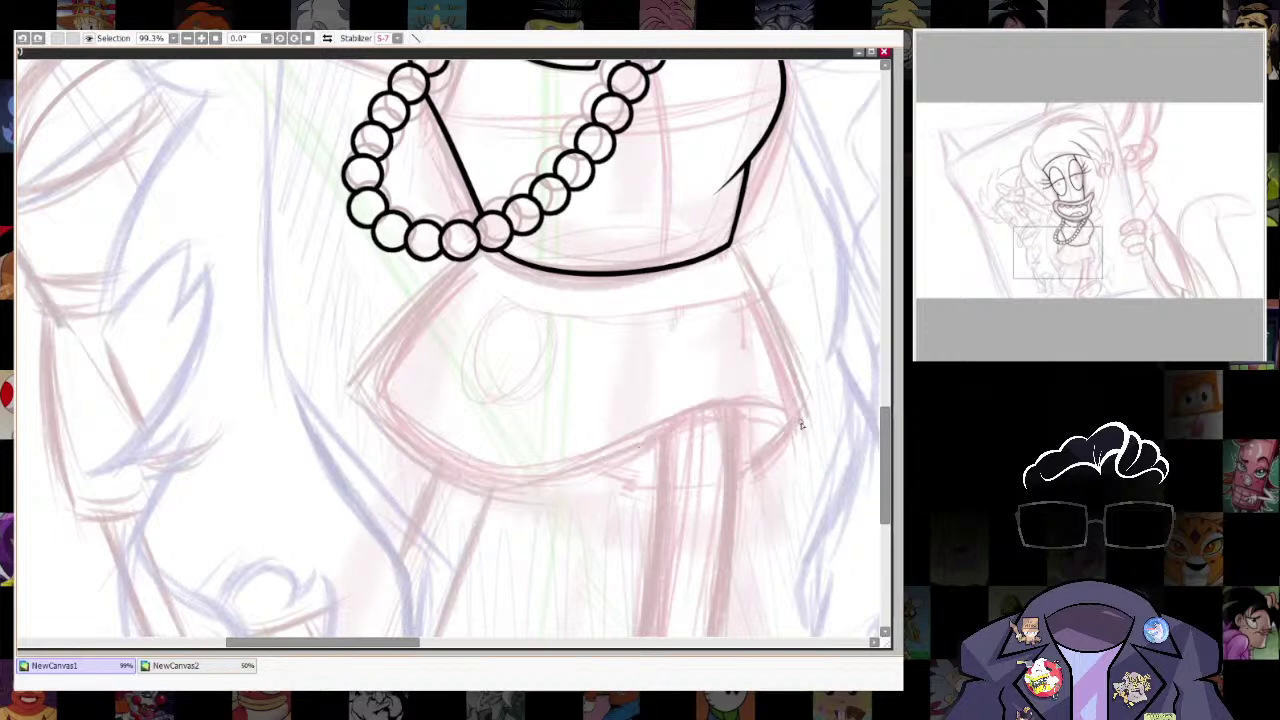
mouse_move(812, 420)
left_mouse_down()
mouse_move(700, 412)
mouse_move(443, 466)
mouse_move(371, 371)
mouse_move(485, 250)
left_mouse_up()
key("ctrl+z")
mouse_move(806, 410)
left_mouse_down()
mouse_move(551, 489)
mouse_move(388, 431)
mouse_move(343, 371)
mouse_move(565, 188)
mouse_move(499, 300)
left_mouse_up()
left_click_drag(378, 372, 515, 310)
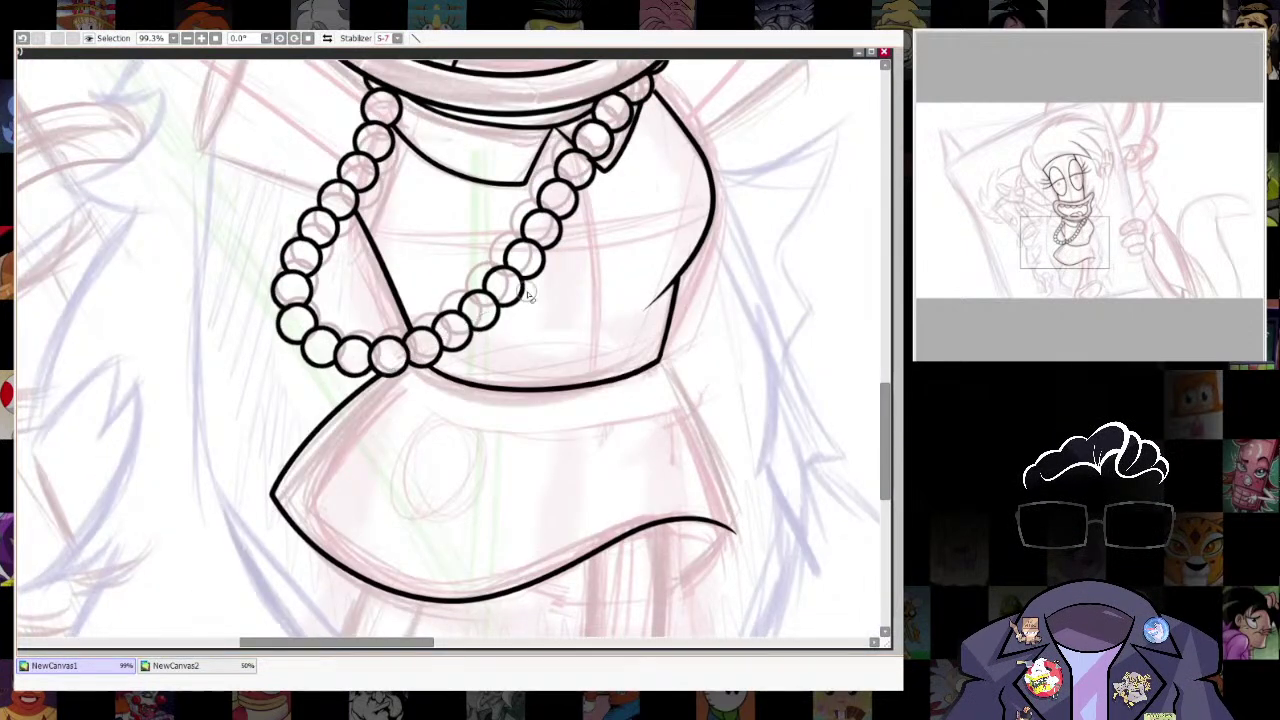
left_click_drag(846, 522, 782, 454)
scroll(695, 365, "down", 6)
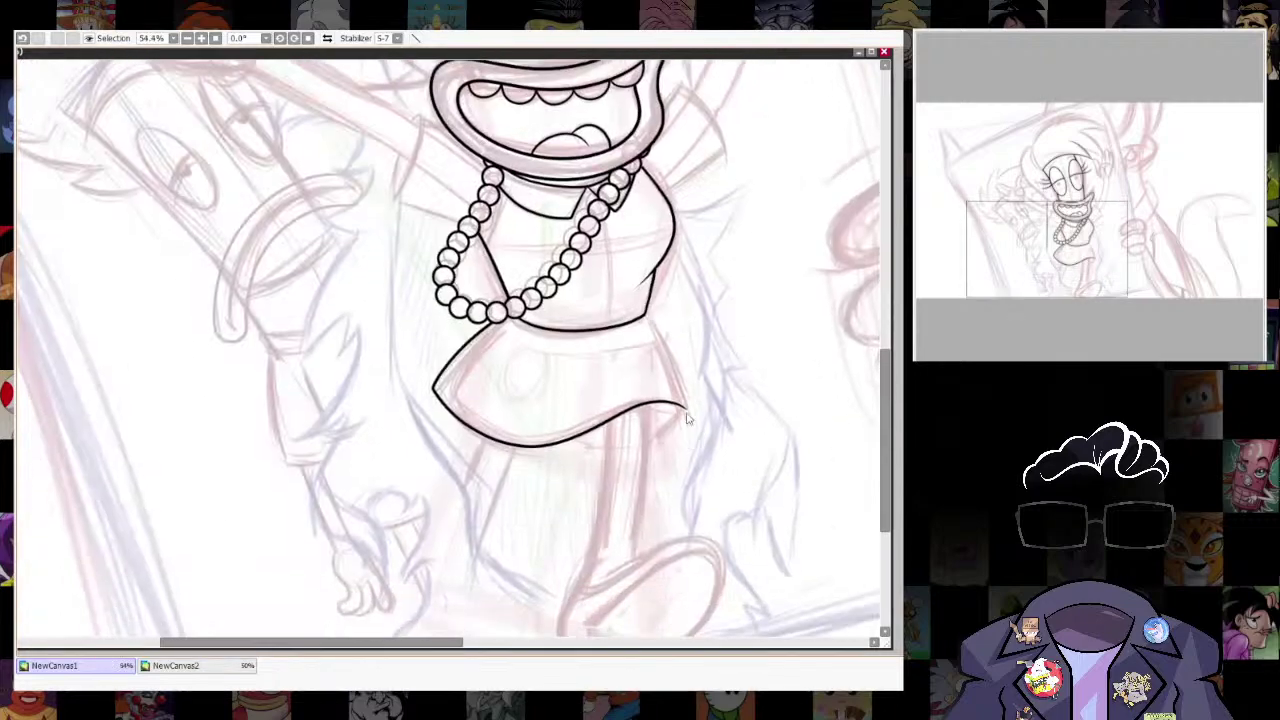
scroll(689, 443, "up", 5)
left_click_drag(674, 449, 705, 355)
scroll(705, 345, "down", 6)
scroll(725, 443, "up", 6)
left_click_drag(745, 443, 645, 560)
scroll(766, 366, "down", 11)
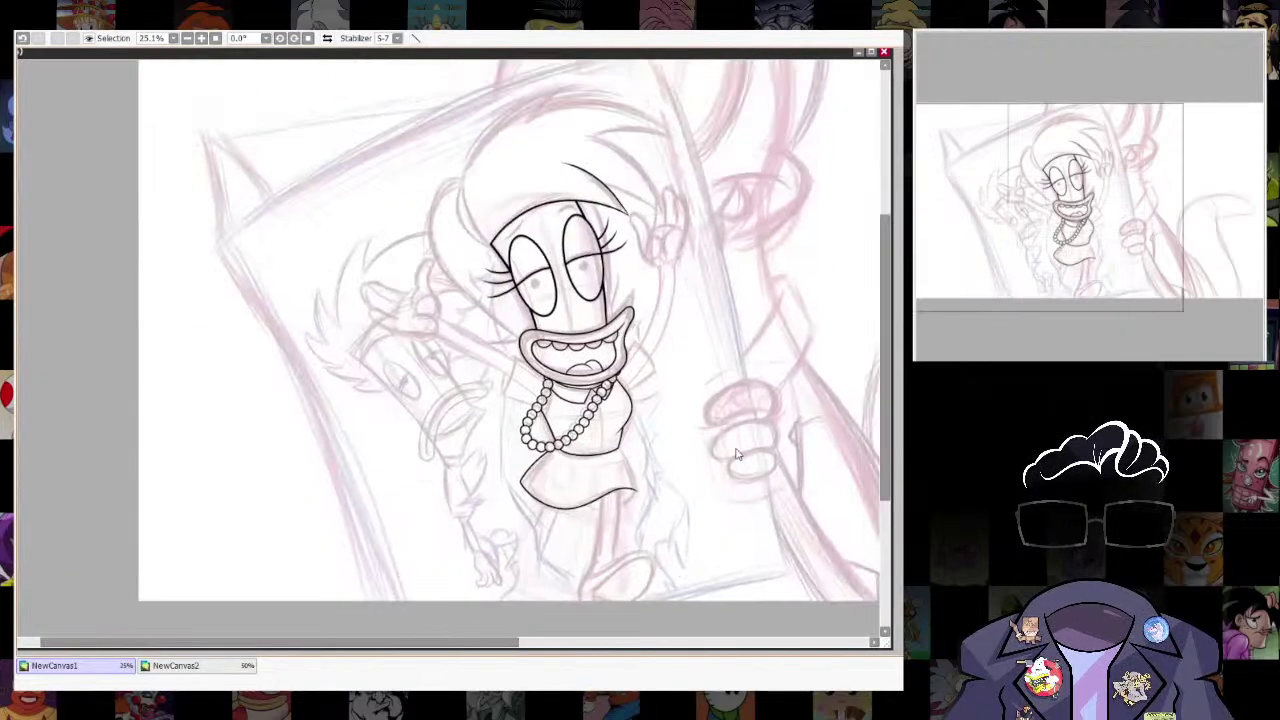
scroll(773, 447, "down", 4)
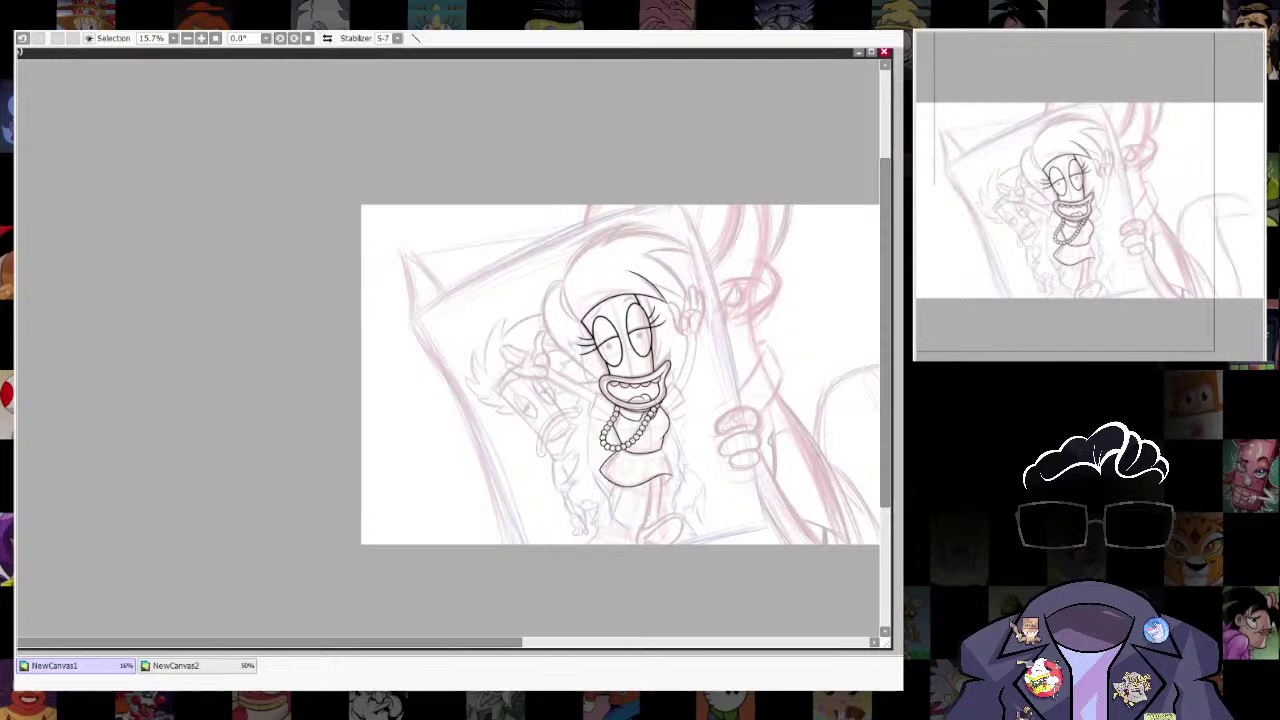
scroll(686, 509, "up", 4)
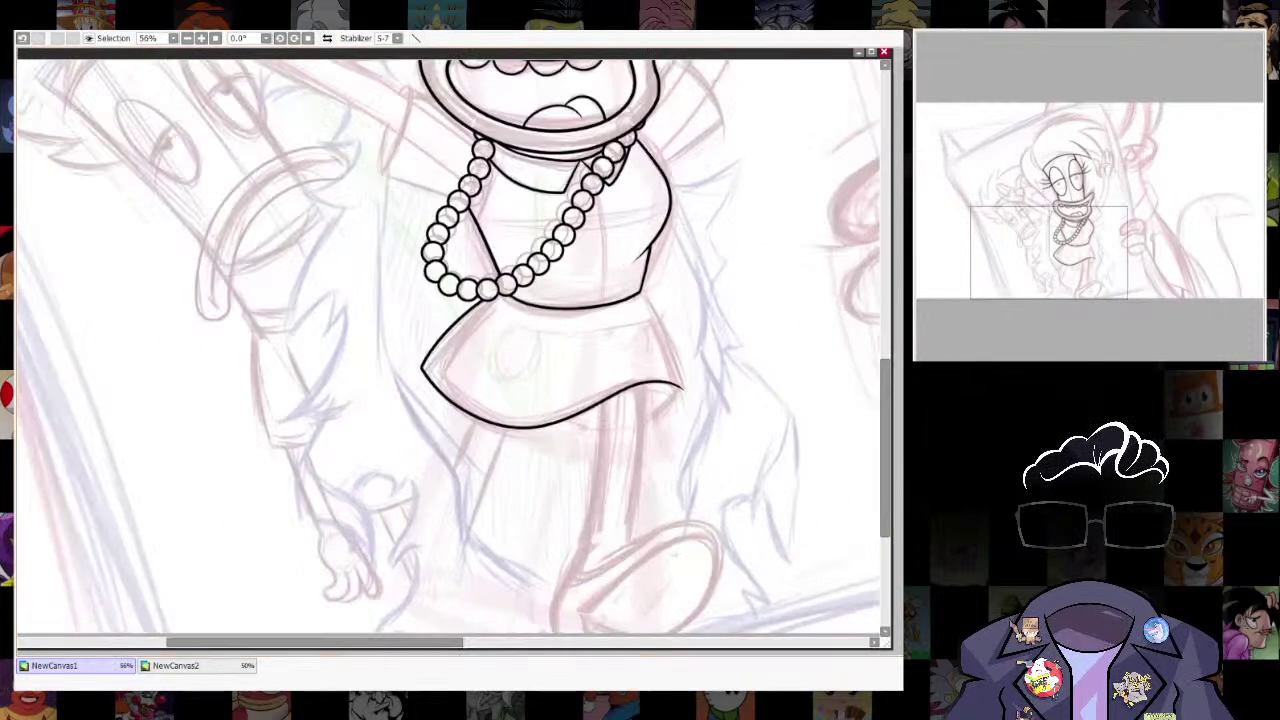
Ink the rounded sole outline of the raised shoe down to the canvas's lower edge, redrawing it until it follows the sketch.
key("ctrl+z")
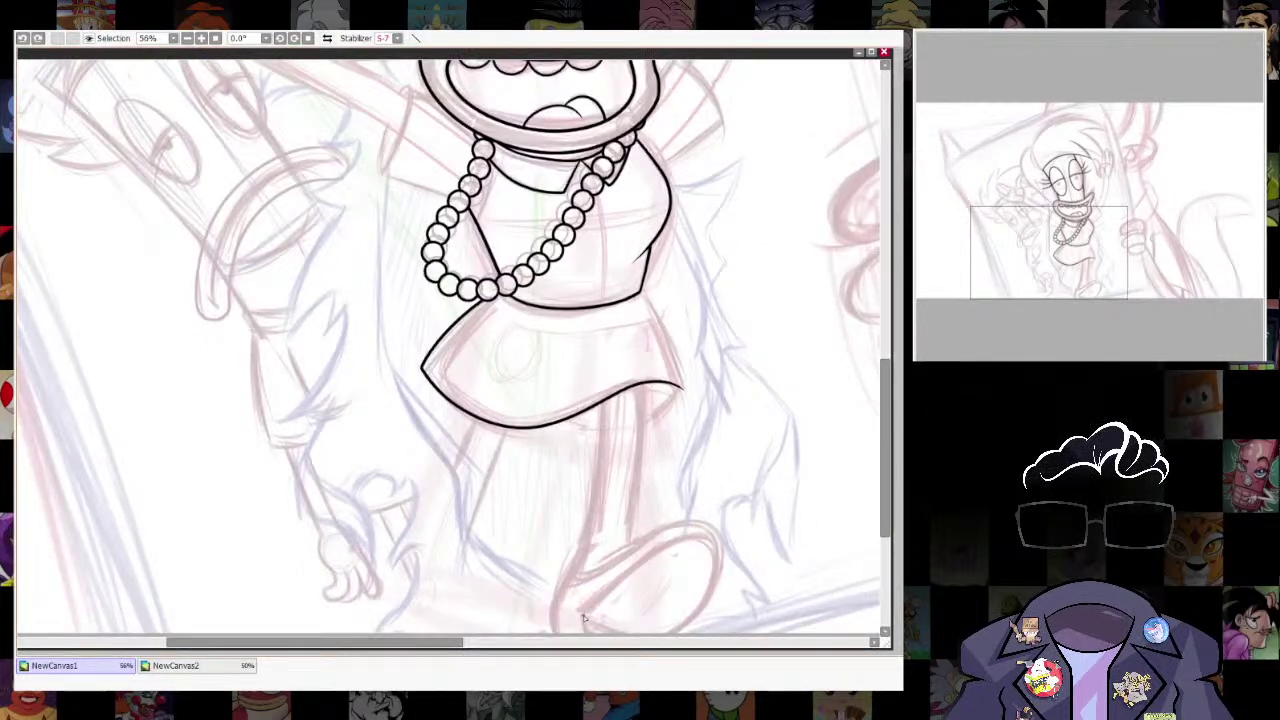
left_click_drag(582, 613, 676, 540)
left_click_drag(715, 590, 685, 628)
key("ctrl+z")
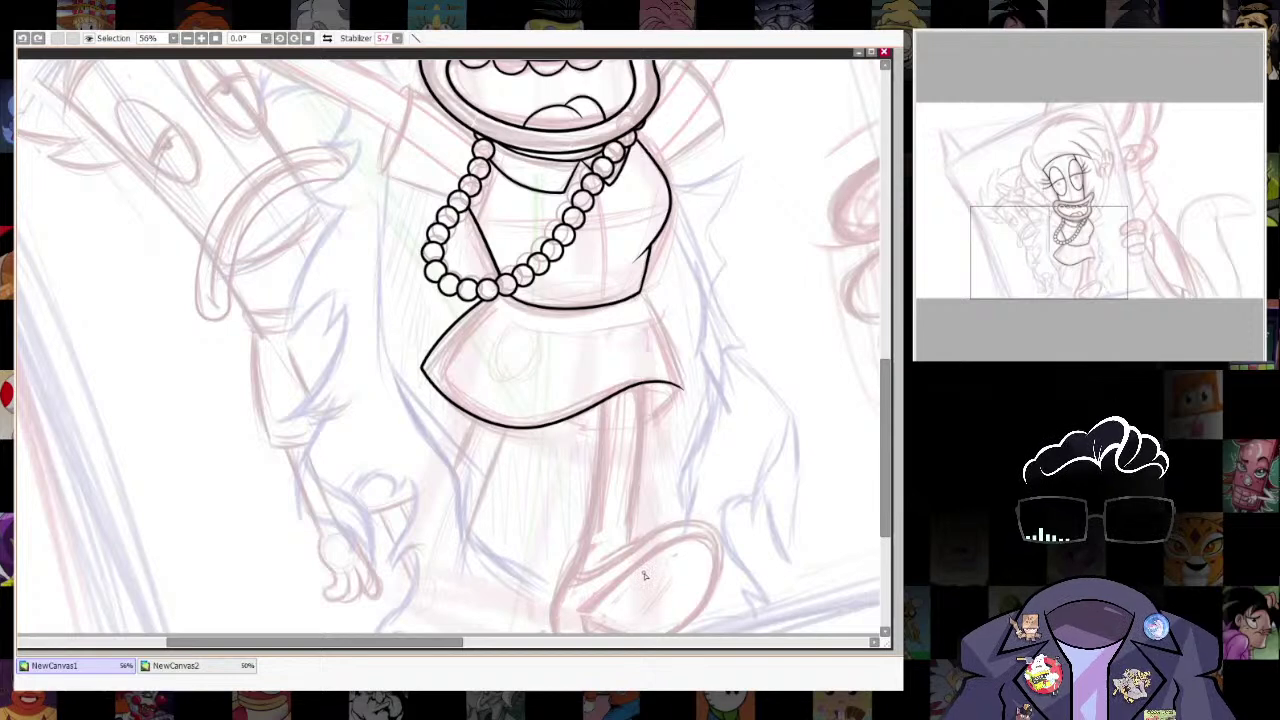
left_click_drag(582, 612, 620, 597)
mouse_move(804, 539)
left_mouse_down()
mouse_move(797, 357)
mouse_move(765, 494)
left_mouse_up()
key("ctrl+z")
left_click_drag(543, 573, 650, 494)
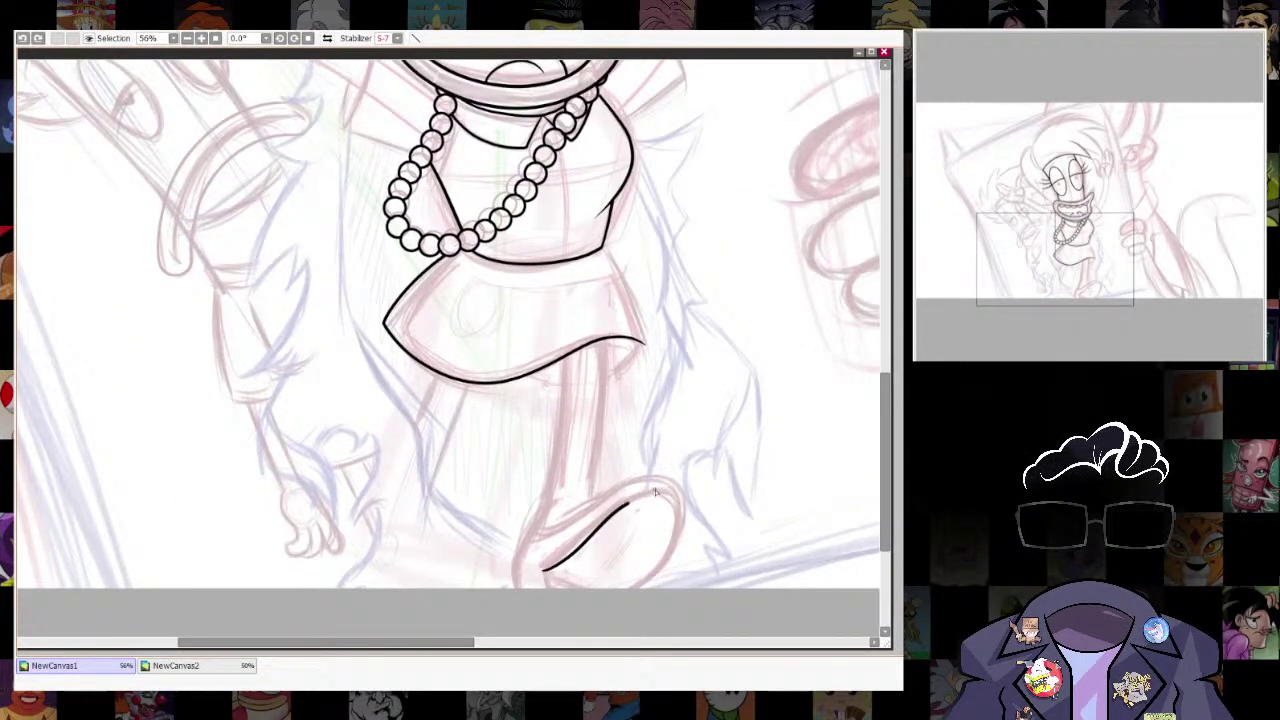
key("ctrl+z")
left_click_drag(673, 490, 655, 582)
key("ctrl+z")
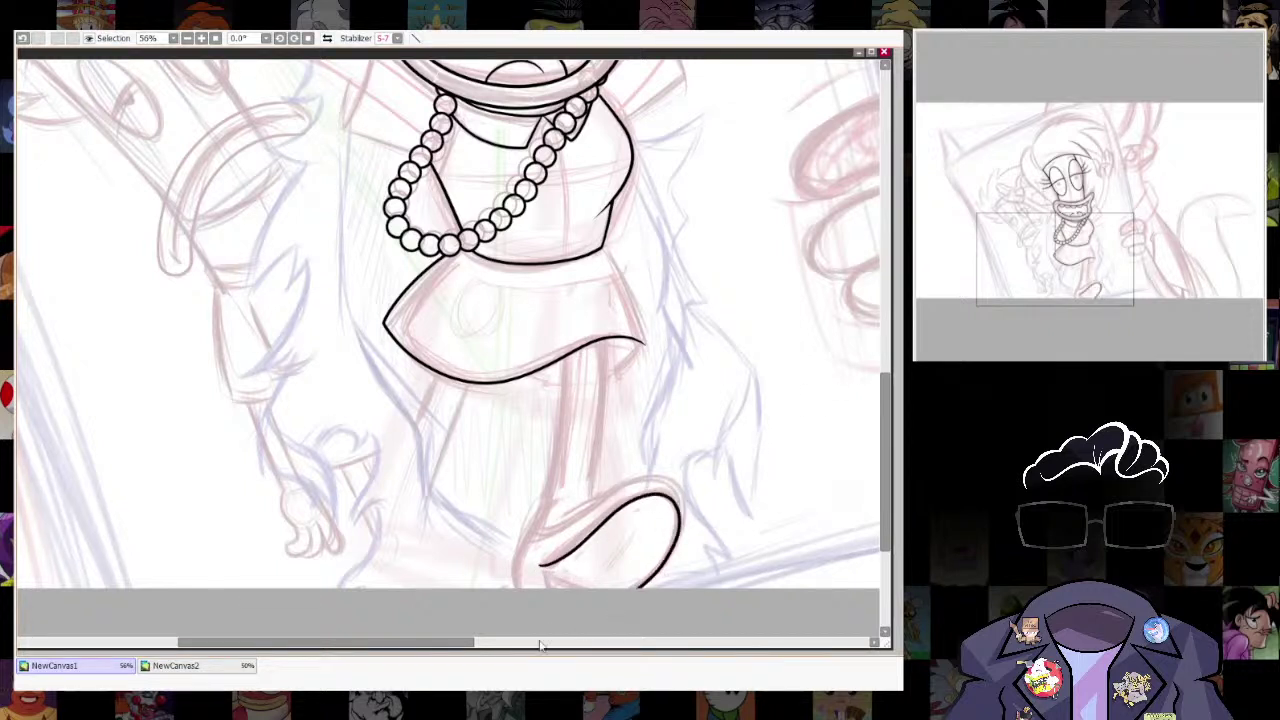
Ink a short line from the sole's left tip down to the canvas's lower edge, sharpening the corner.
scroll(660, 560, "up", 7)
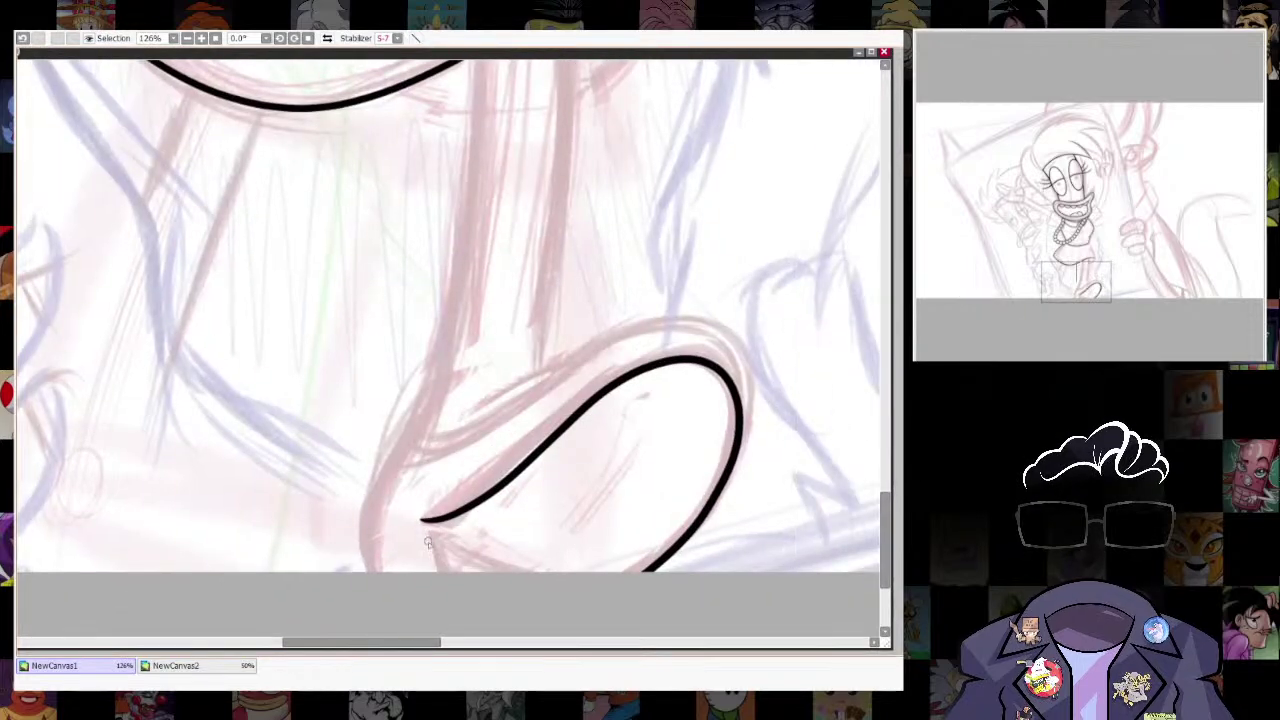
left_click_drag(424, 521, 449, 573)
key("ctrl+z")
key("bracketleft")
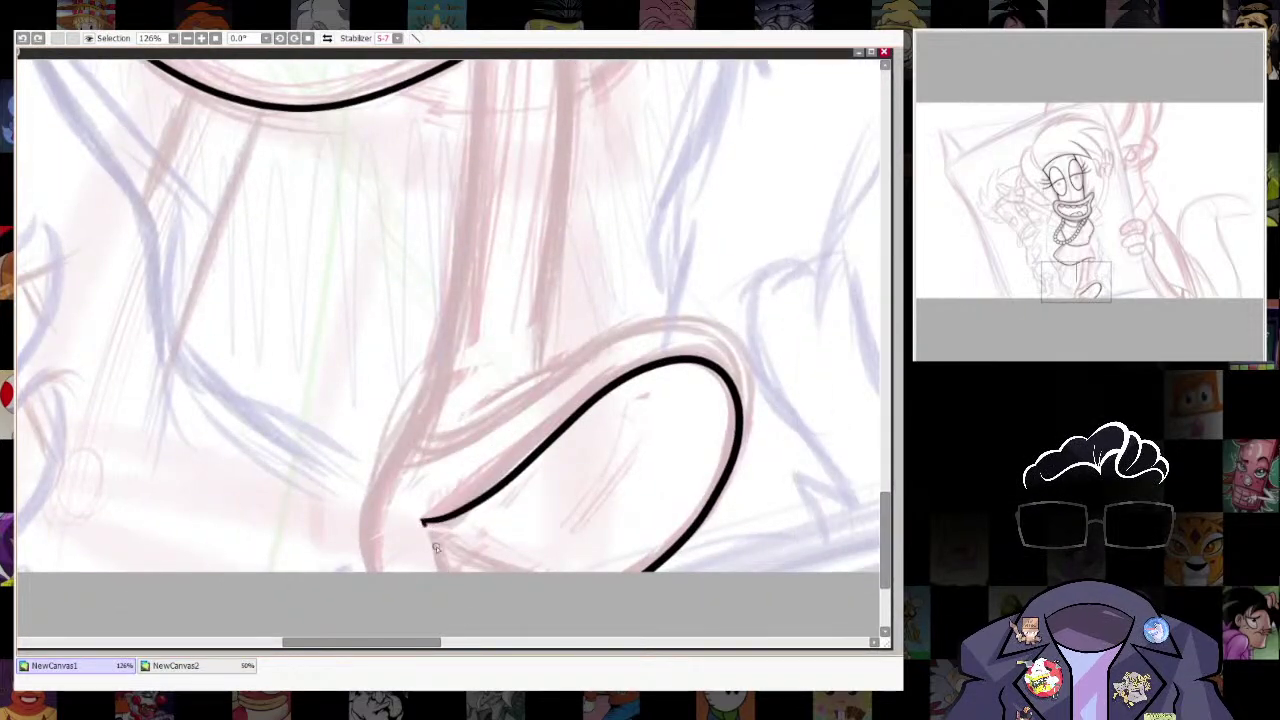
key("bracketleft")
key("bracketleft")
key("bracketleft")
key("bracketleft")
key("bracketleft")
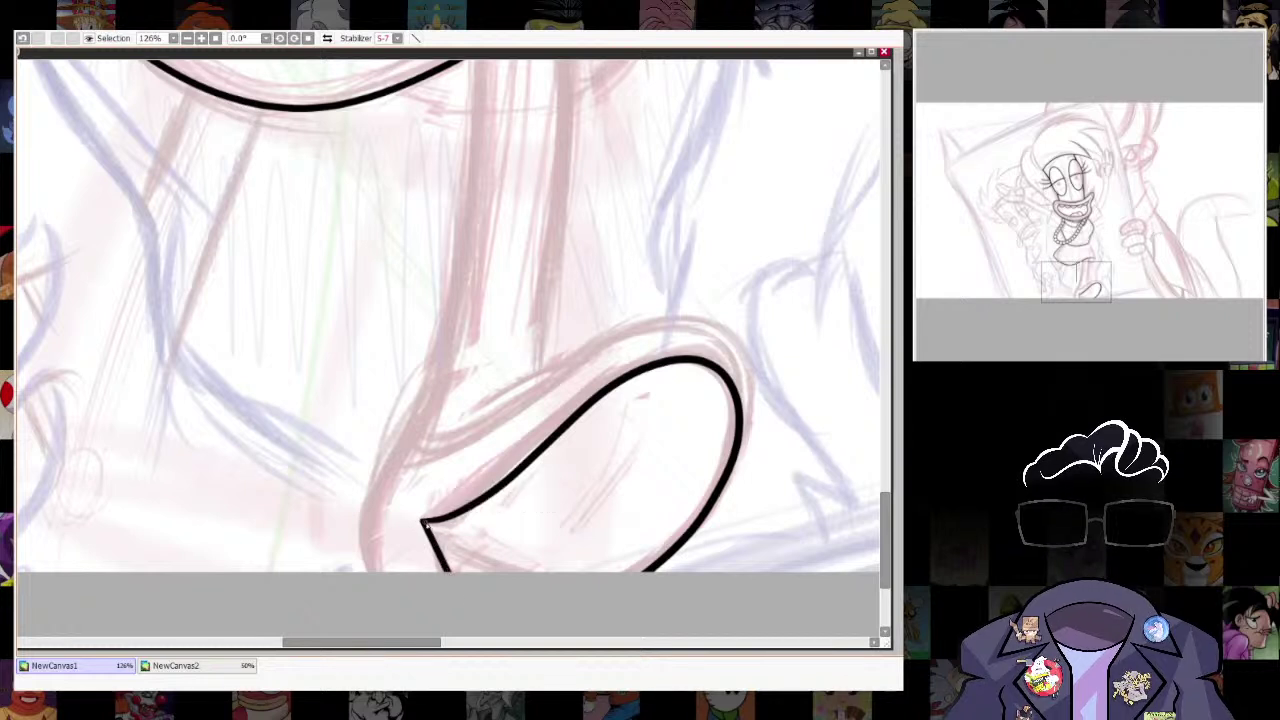
Ink a thinner diagonal line from the sole's left tip across the sole to the canvas's lower edge.
key("bracketright")
key("bracketright")
key("bracketright")
key("bracketright")
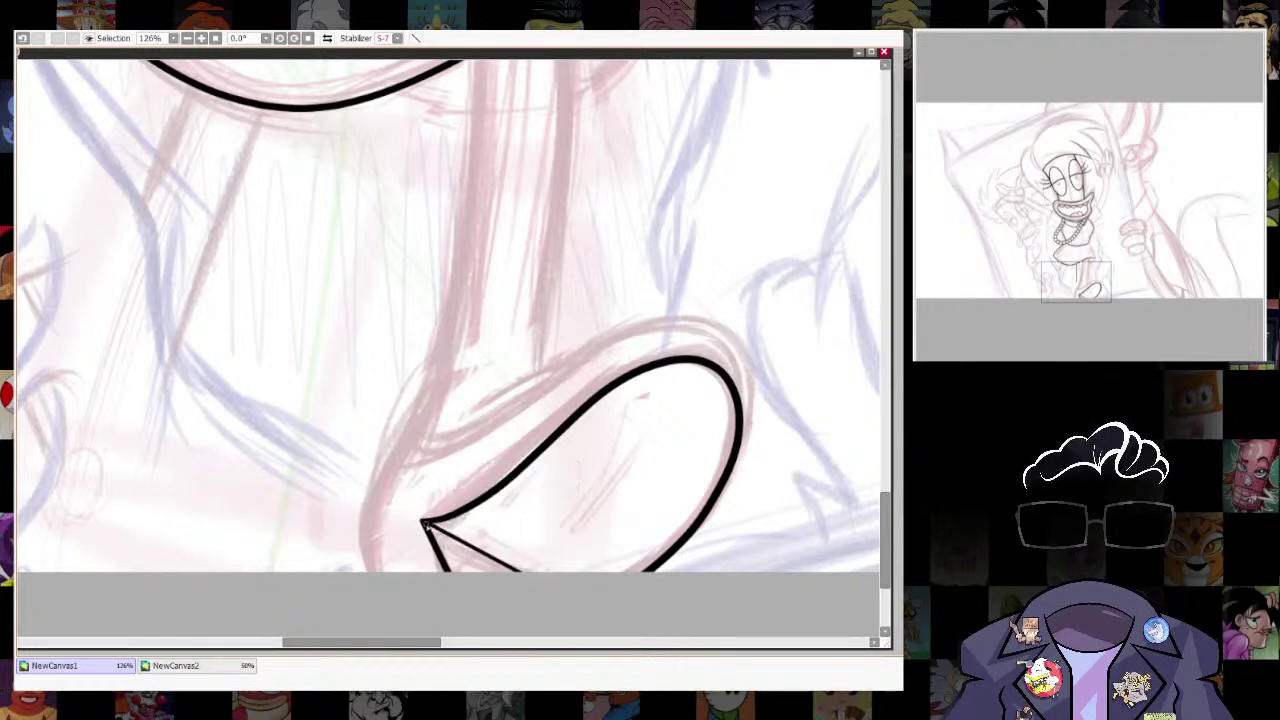
Set the brush size to 9 and ink the shoe's upper outline, curving around the toe above the sole.
double_click(522, 580)
scroll(657, 583, "down", 3)
scroll(548, 548, "up", 8)
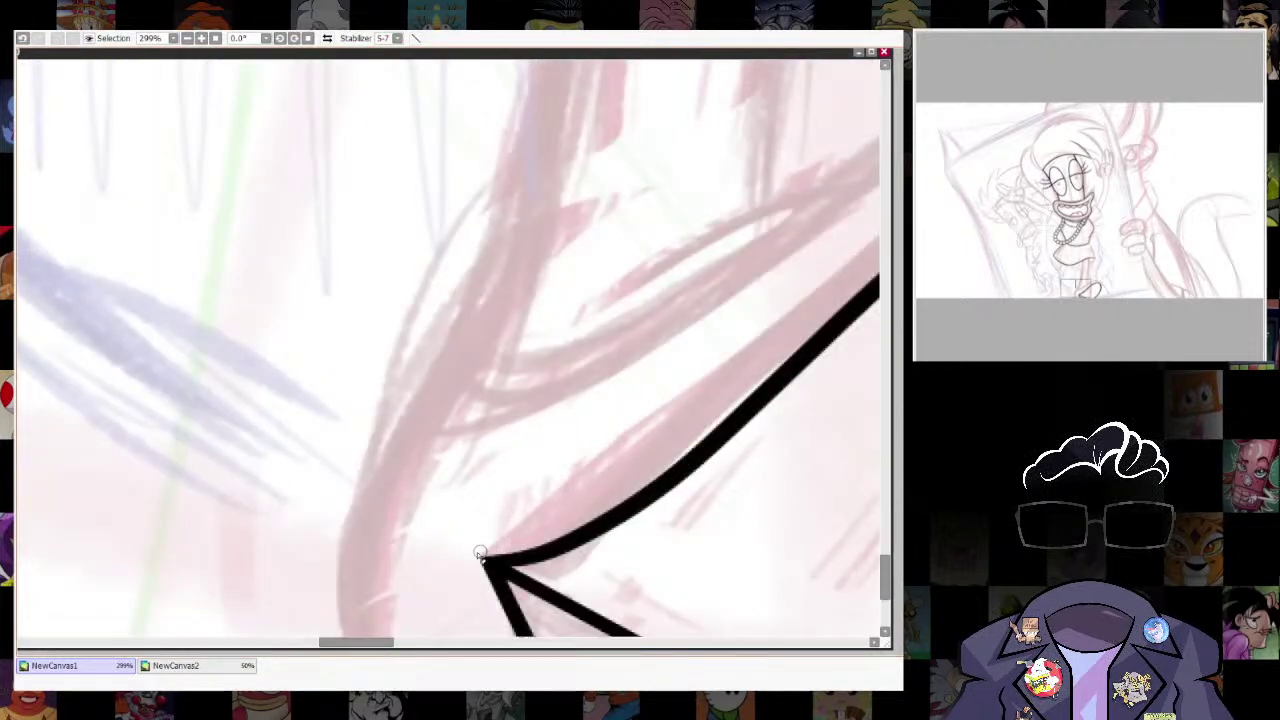
scroll(734, 517, "down", 10)
scroll(738, 525, "up", 3)
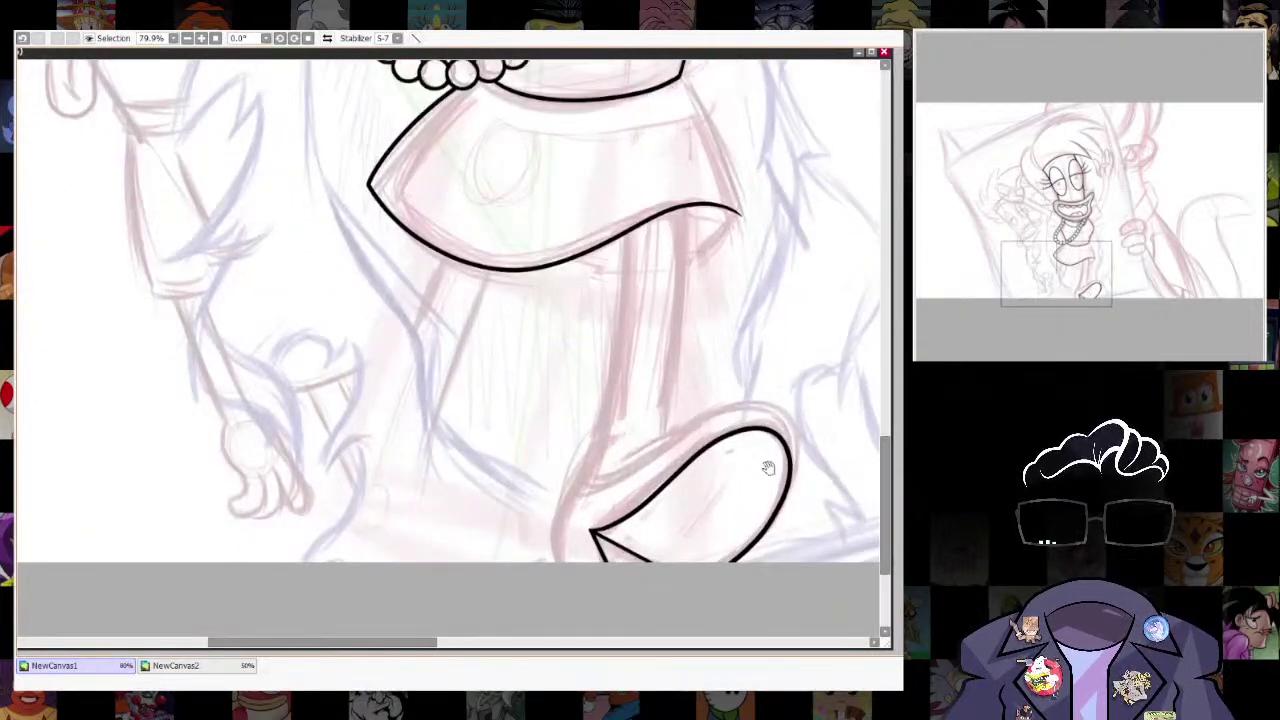
scroll(768, 468, "up", 2)
left_click_drag(843, 489, 847, 394)
key("bracketleft")
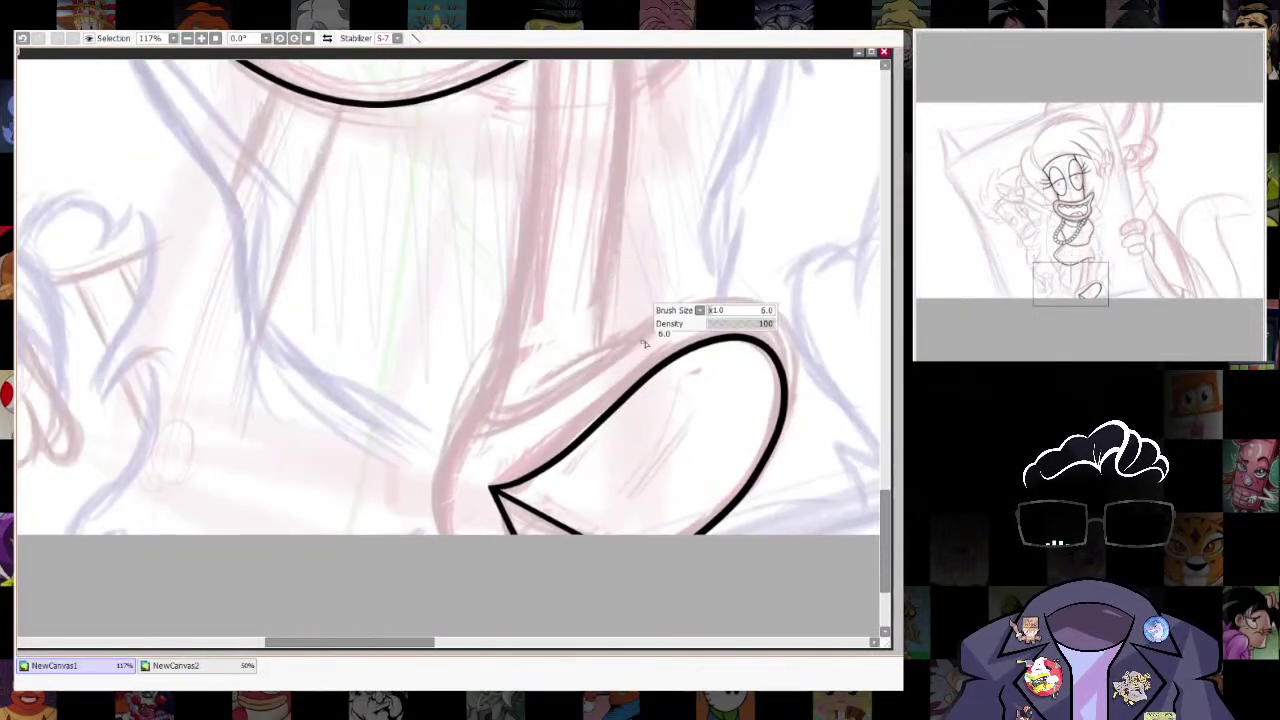
key("bracketright")
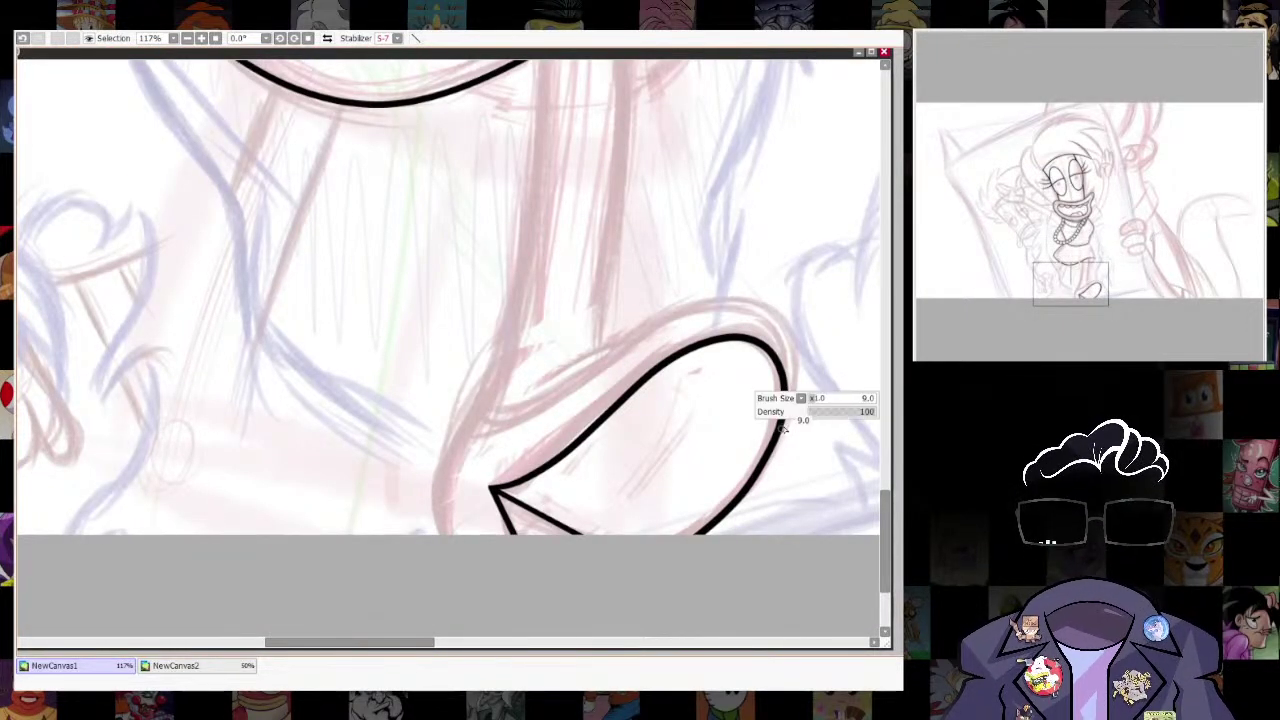
mouse_move(792, 424)
left_mouse_down()
mouse_move(776, 298)
mouse_move(600, 370)
left_mouse_up()
Ink the leg's left side from the skirt hem down the shoe's back to the canvas's lower edge, redrawing it until it follows the sketch.
mouse_move(557, 407)
left_mouse_down()
mouse_move(480, 414)
mouse_move(476, 400)
mouse_move(429, 484)
mouse_move(485, 630)
left_mouse_up()
key("ctrl+z")
left_click_drag(551, 323, 569, 391)
mouse_move(561, 92)
left_mouse_down()
mouse_move(561, 175)
mouse_move(521, 365)
mouse_move(563, 158)
mouse_move(547, 318)
mouse_move(462, 538)
mouse_move(474, 630)
left_mouse_up()
key("ctrl+z")
mouse_move(808, 460)
left_mouse_down()
mouse_move(734, 326)
mouse_move(726, 456)
left_mouse_up()
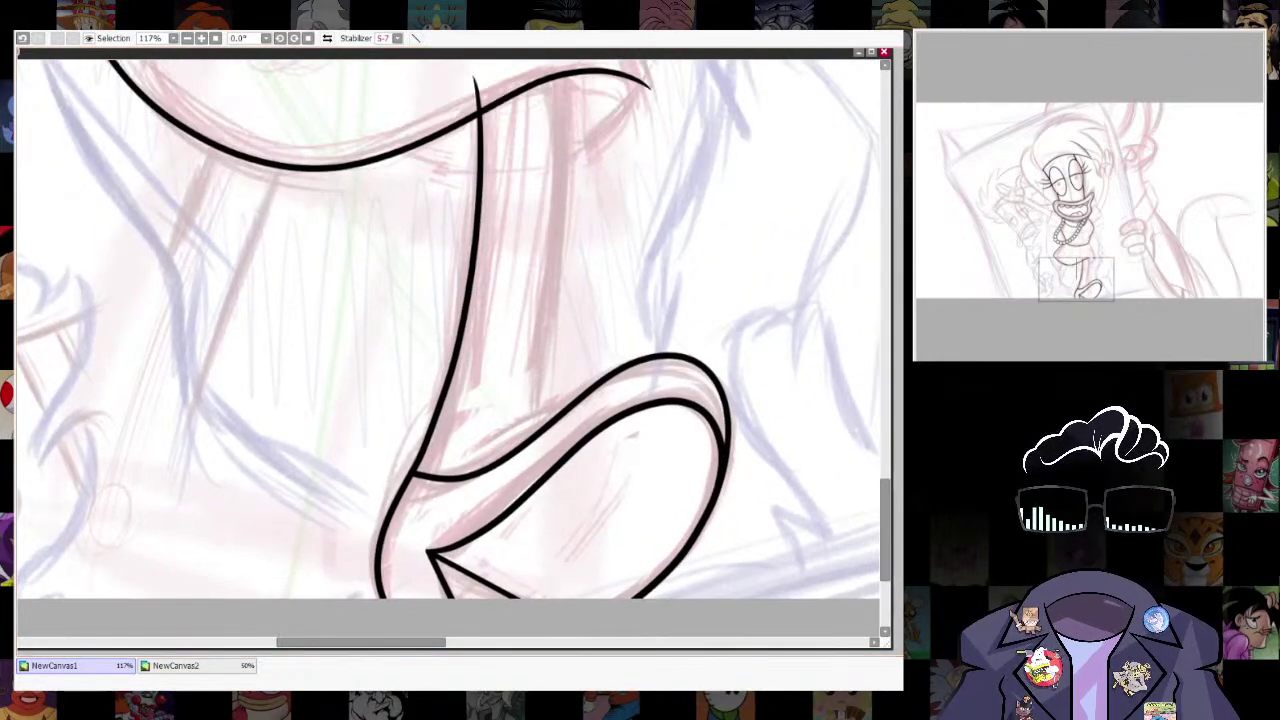
Ink the short curve of the shoe's opening and the leg's right side from the skirt hem down to the shoe.
left_click_drag(567, 348, 561, 468)
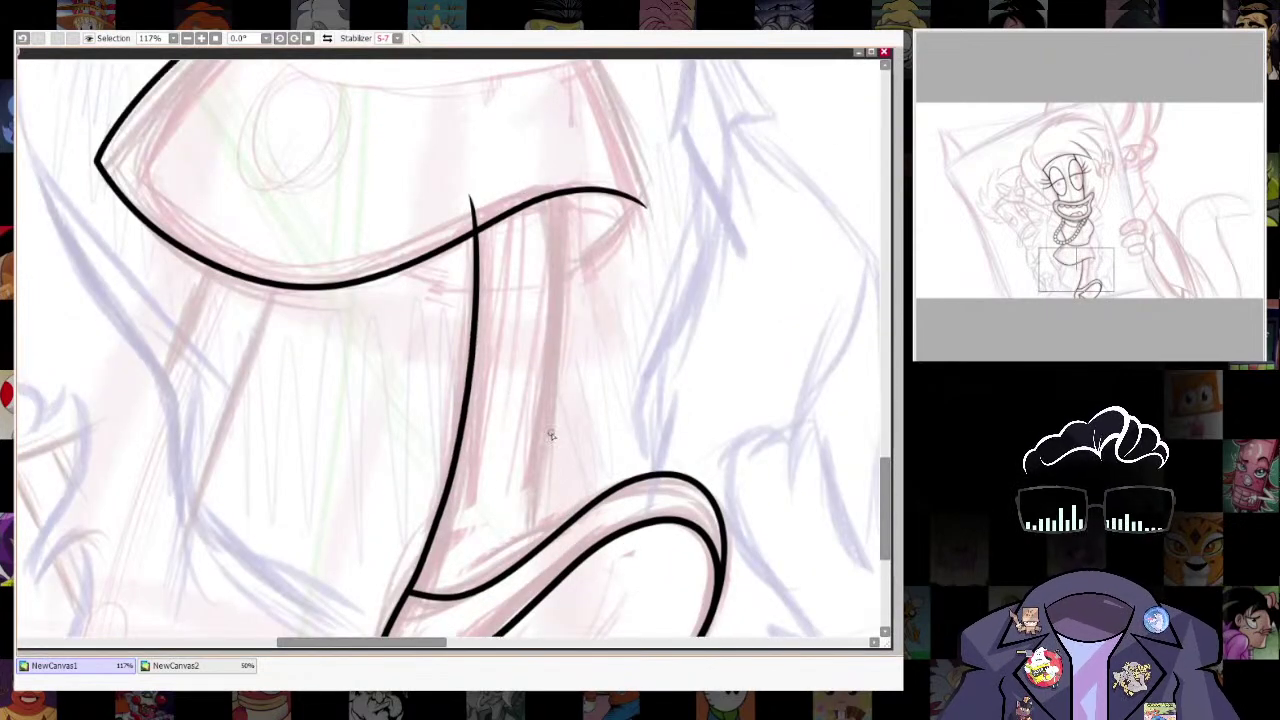
left_click_drag(574, 511, 595, 414)
left_click_drag(482, 478, 586, 431)
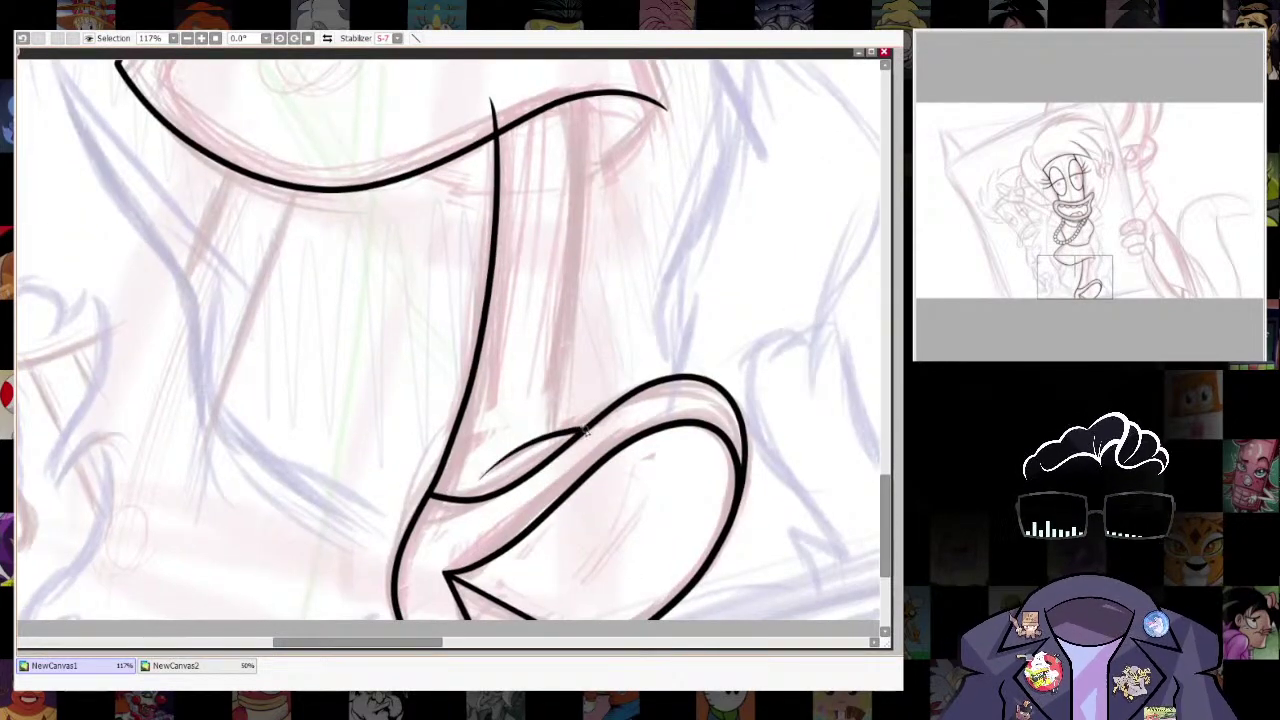
left_click_drag(612, 368, 613, 426)
mouse_move(570, 106)
left_mouse_down()
mouse_move(575, 180)
mouse_move(555, 418)
mouse_move(581, 240)
mouse_move(554, 497)
left_mouse_up()
key("ctrl+z")
Ink the skirt's right side and curved back hem, redrawing them until they meet in a sharp corner, and erase the hem across the leg.
scroll(785, 410, "down", 10)
left_click_drag(722, 398, 696, 478)
scroll(697, 478, "up", 5)
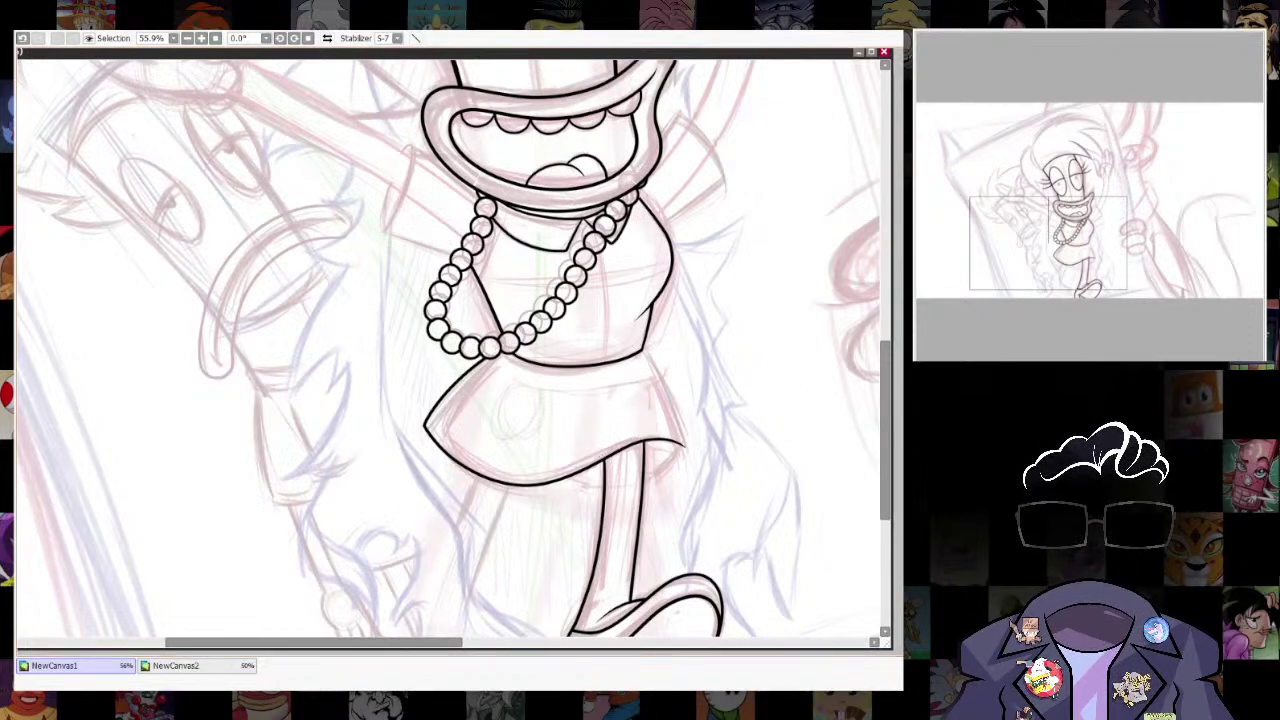
scroll(708, 445, "up", 6)
left_click_drag(770, 517, 766, 477)
left_click_drag(823, 555, 759, 577)
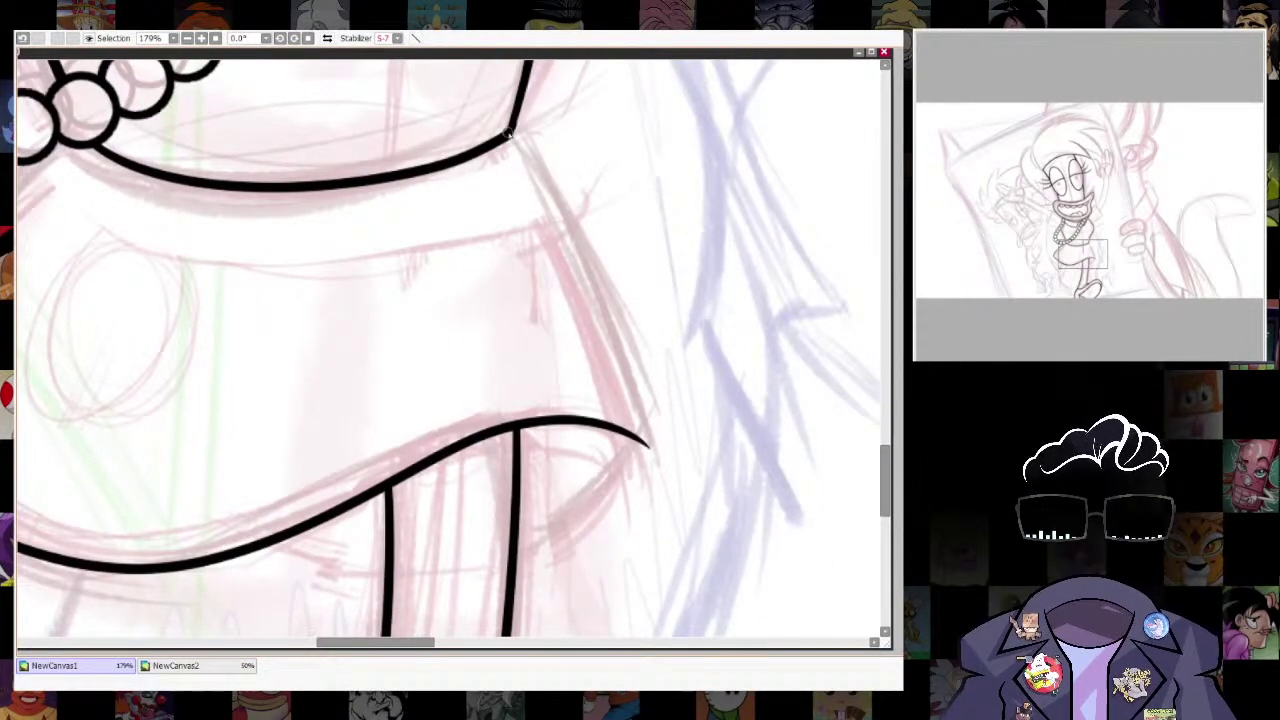
mouse_move(613, 298)
left_mouse_down()
mouse_move(666, 402)
mouse_move(667, 477)
left_mouse_up()
key("ctrl+z")
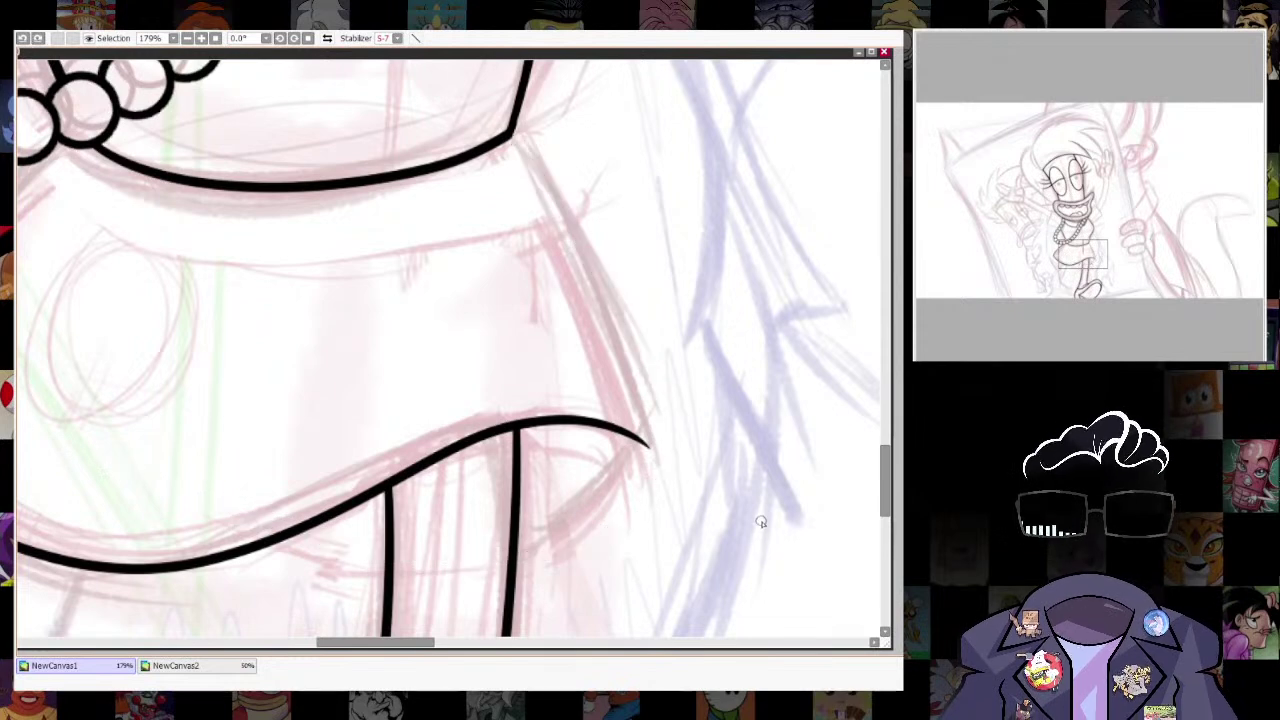
left_click_drag(508, 137, 682, 414)
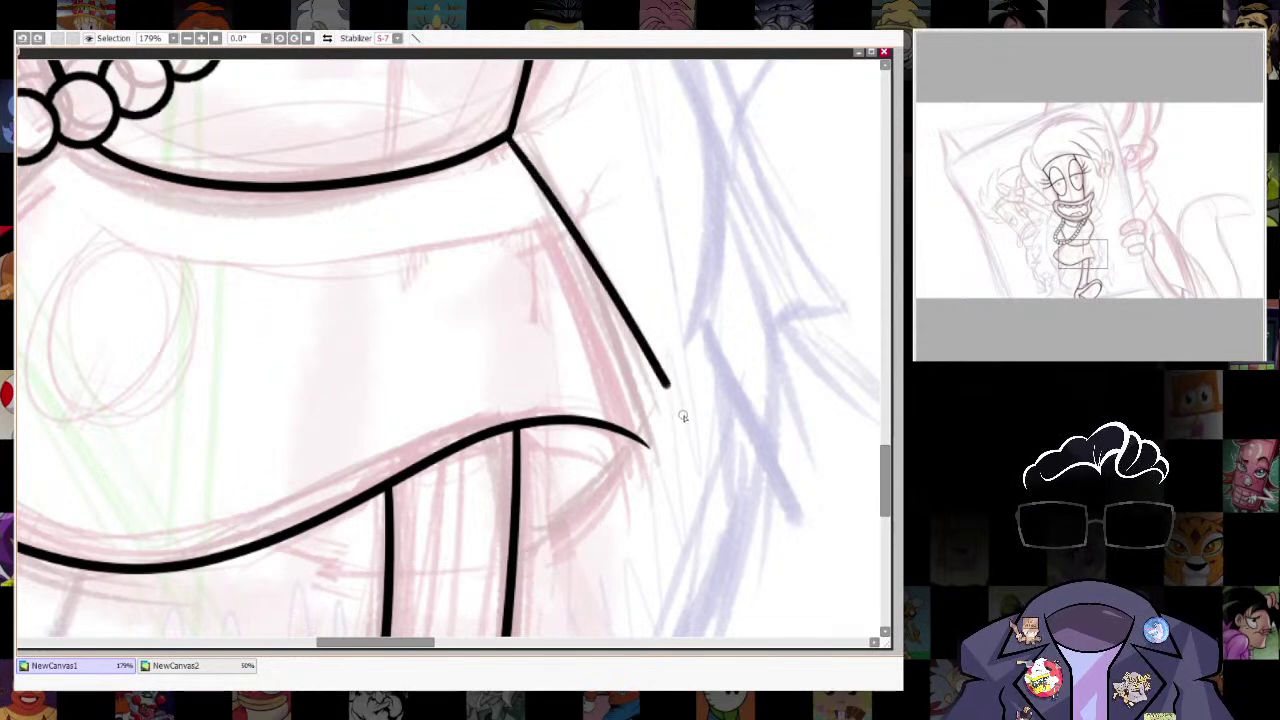
mouse_move(652, 495)
left_mouse_down()
mouse_move(318, 560)
mouse_move(98, 486)
mouse_move(337, 567)
left_mouse_up()
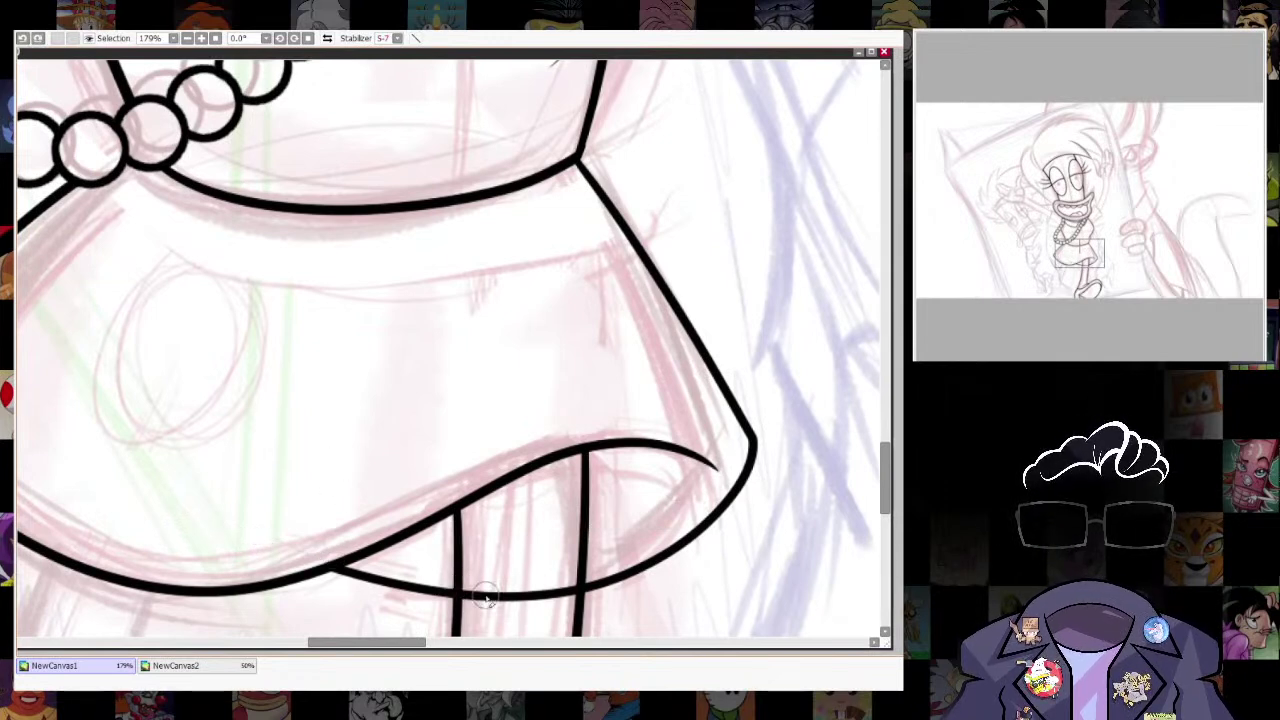
key("ctrl+z")
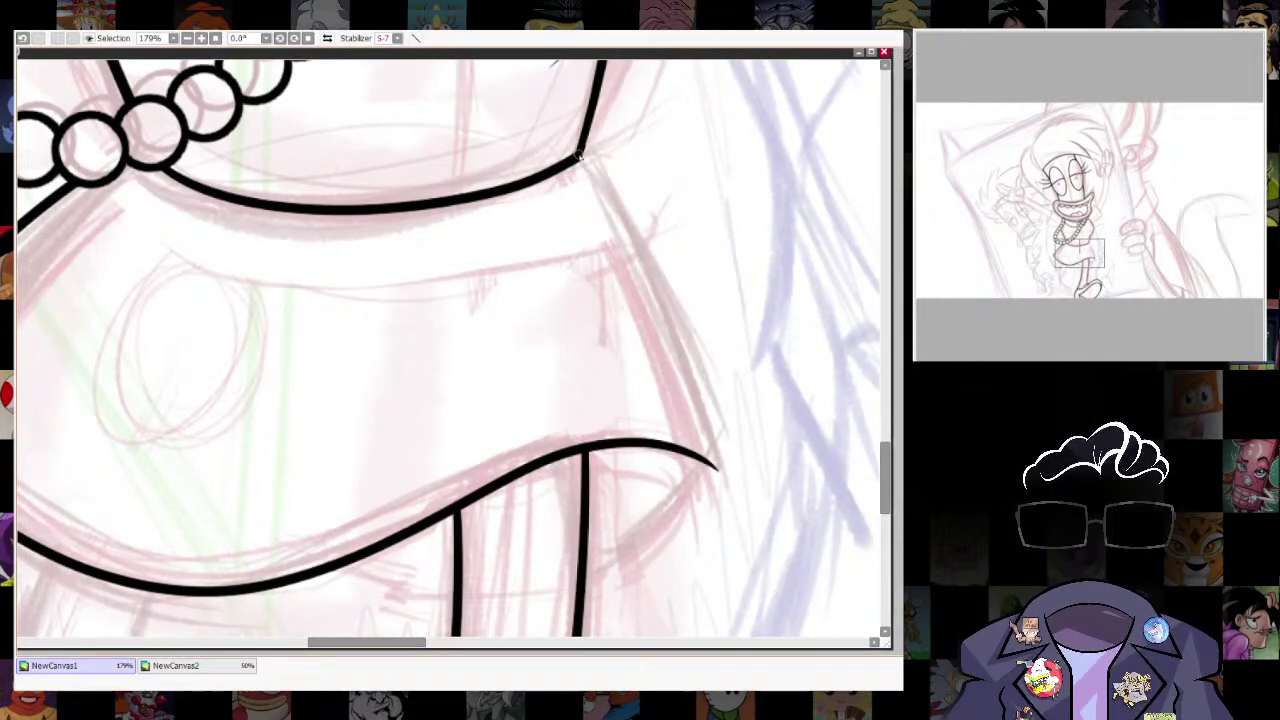
mouse_move(724, 511)
left_mouse_down()
mouse_move(460, 585)
mouse_move(250, 555)
left_mouse_up()
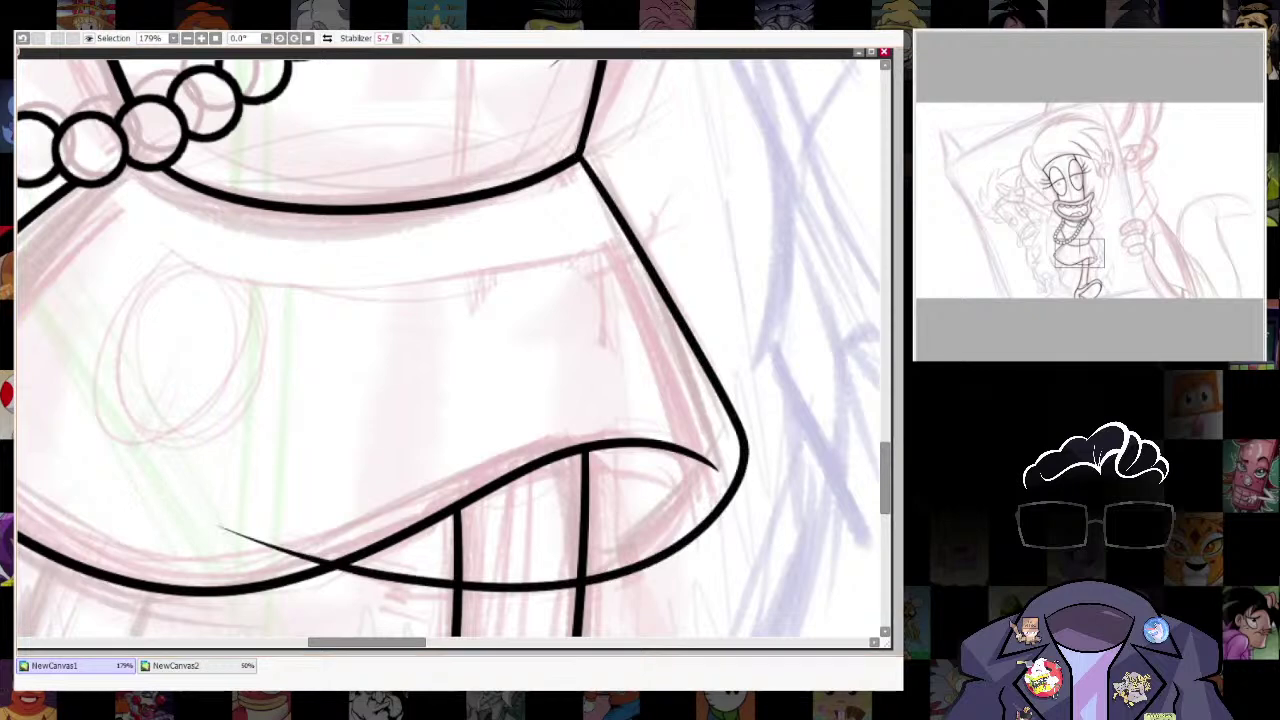
key("ctrl+z")
mouse_move(672, 318)
left_mouse_down()
mouse_move(750, 461)
mouse_move(642, 565)
mouse_move(410, 586)
mouse_move(197, 468)
mouse_move(331, 531)
left_mouse_up()
mouse_move(486, 571)
left_mouse_down()
mouse_move(484, 607)
mouse_move(534, 597)
mouse_move(563, 548)
left_mouse_up()
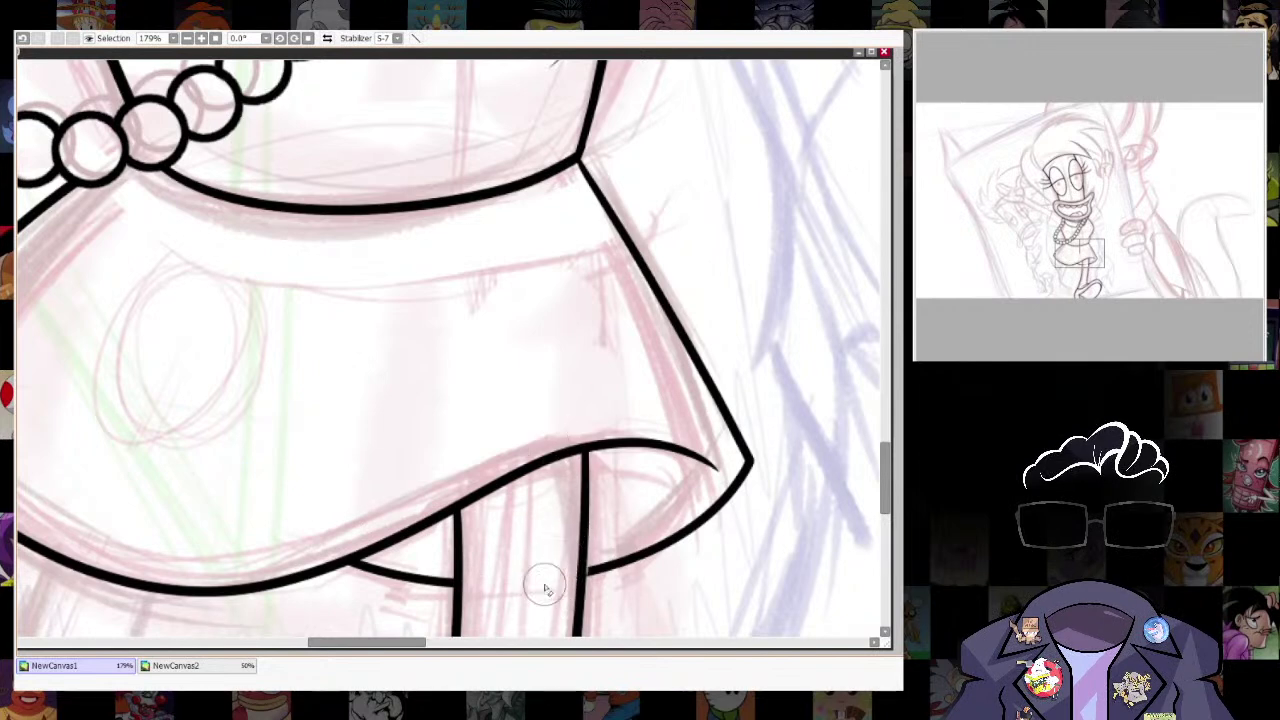
Fit an ellipse ruler to the sleeve opening of the first character's left-hand arm and ink the narrow tilted ellipse along it.
scroll(553, 547, "down", 10)
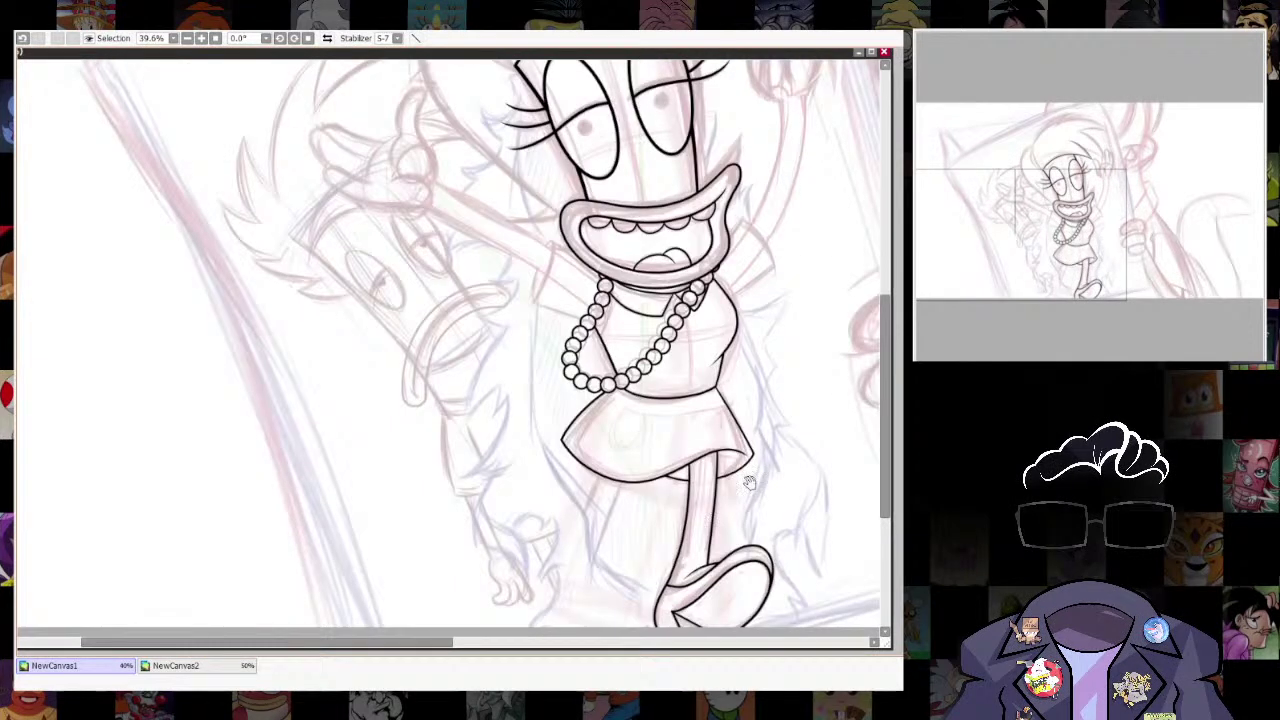
scroll(640, 320, "up", 4)
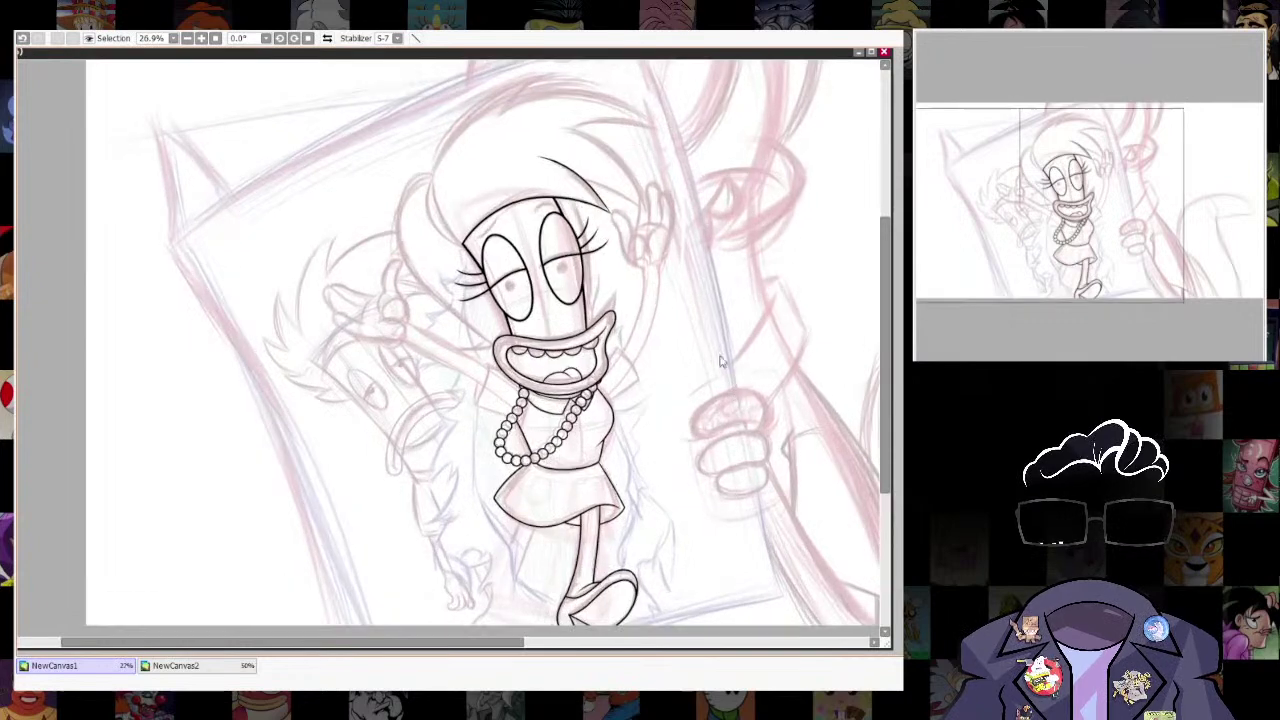
scroll(632, 308, "down", 3)
scroll(672, 254, "up", 2)
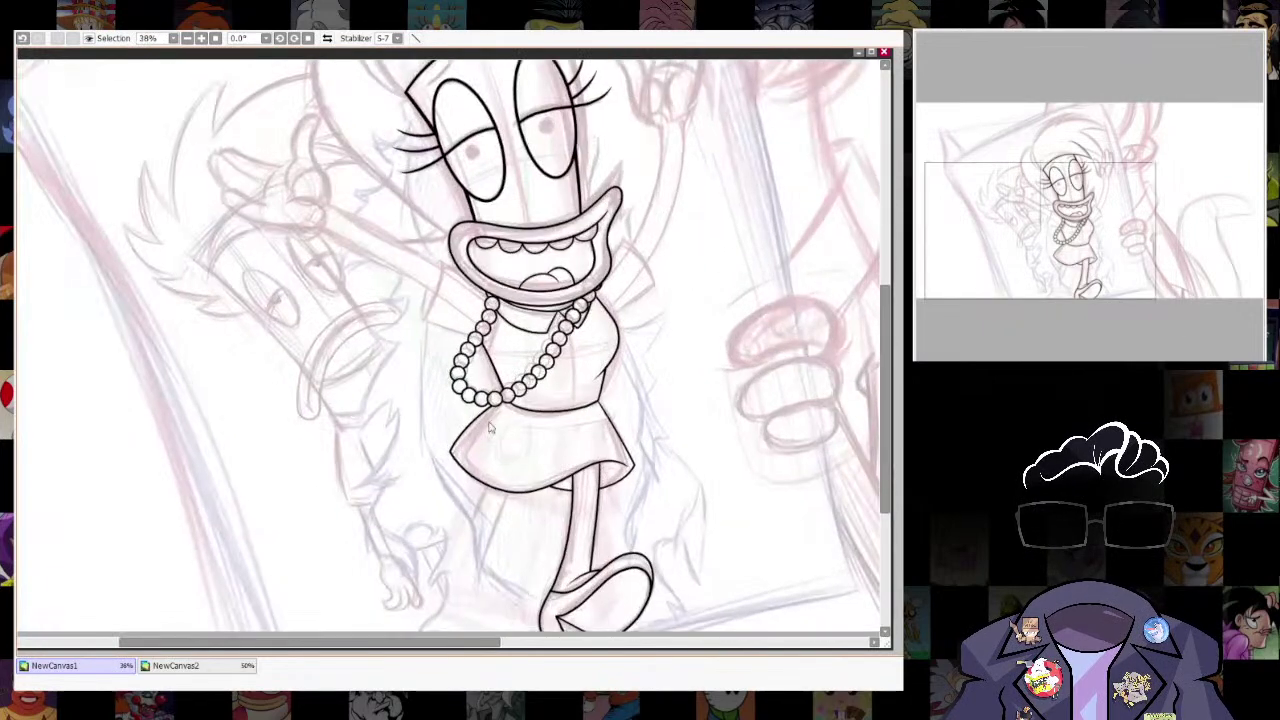
scroll(360, 210, "up", 5)
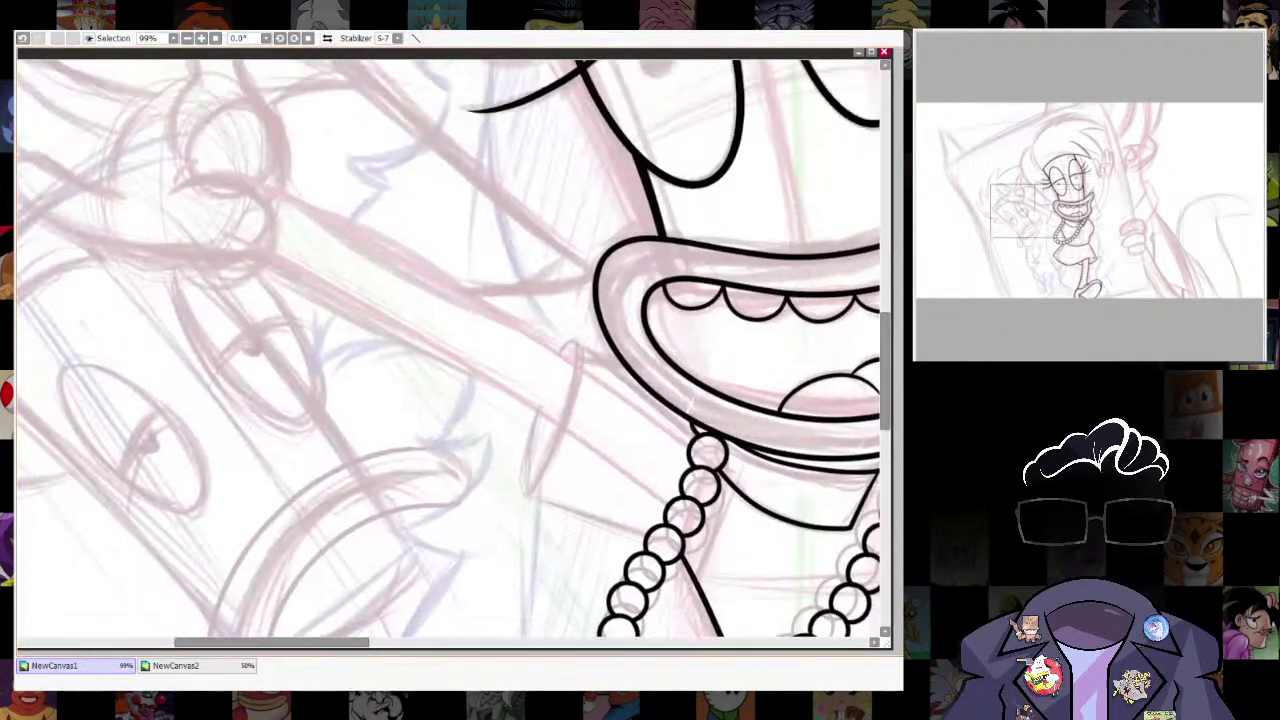
key("ctrl+v")
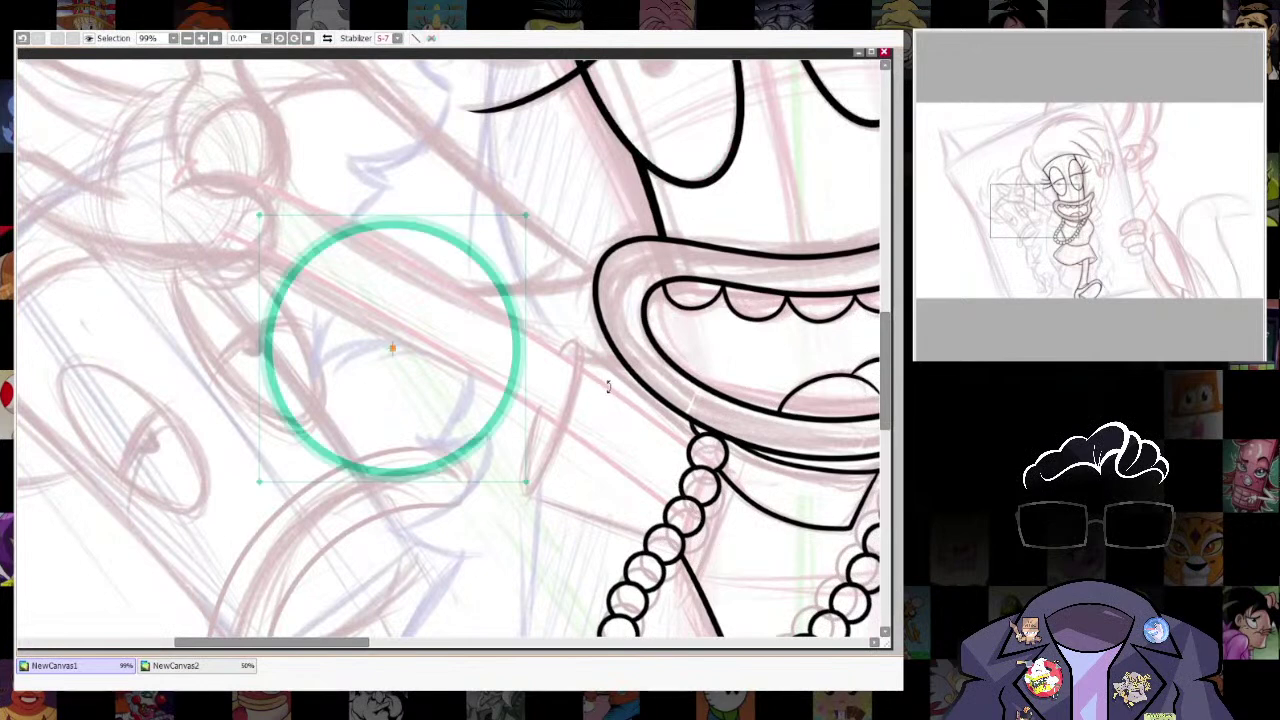
left_click_drag(400, 347, 558, 419)
mouse_move(683, 325)
left_mouse_down()
mouse_move(581, 308)
mouse_move(583, 340)
left_mouse_up()
left_click_drag(582, 553, 554, 496)
left_click_drag(584, 421, 567, 420)
key("Return")
left_click_drag(568, 346, 571, 346)
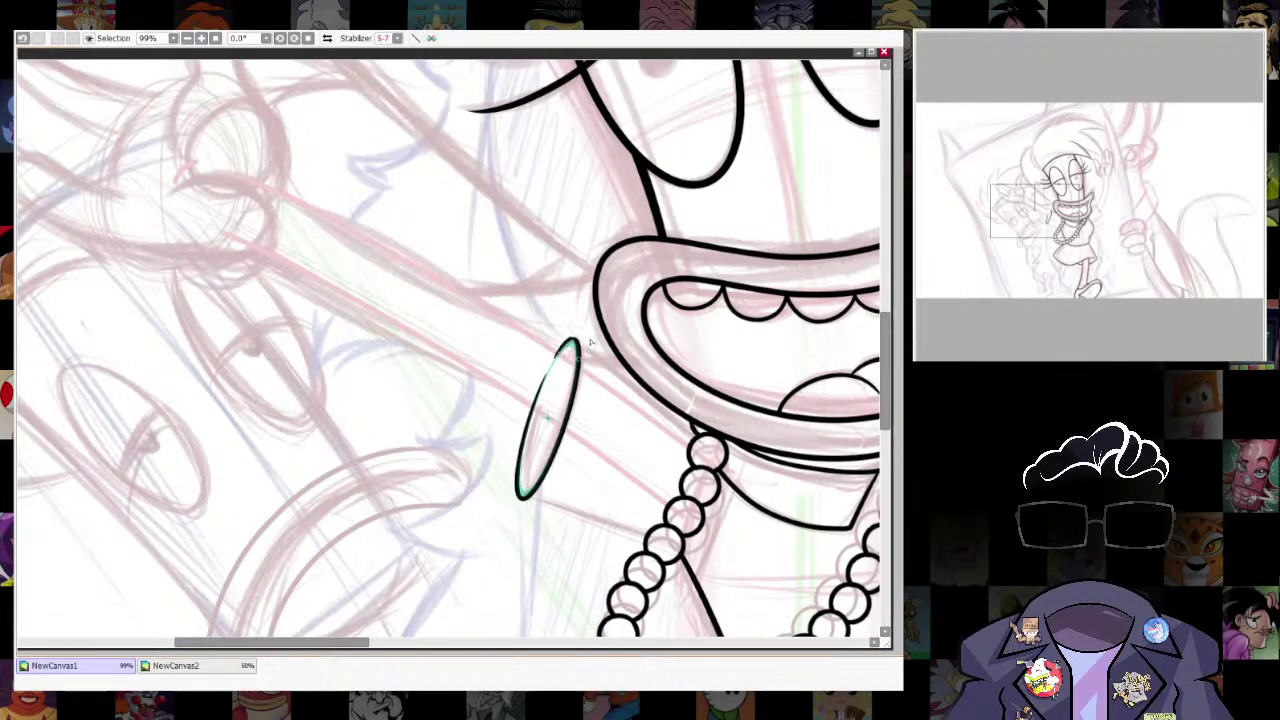
key("ctrl+r")
Check the reference of the character holding a magazine and fill every section of the holding character's shirt with purple-blue.
scroll(583, 373, "down", 8)
scroll(583, 373, "up", 2)
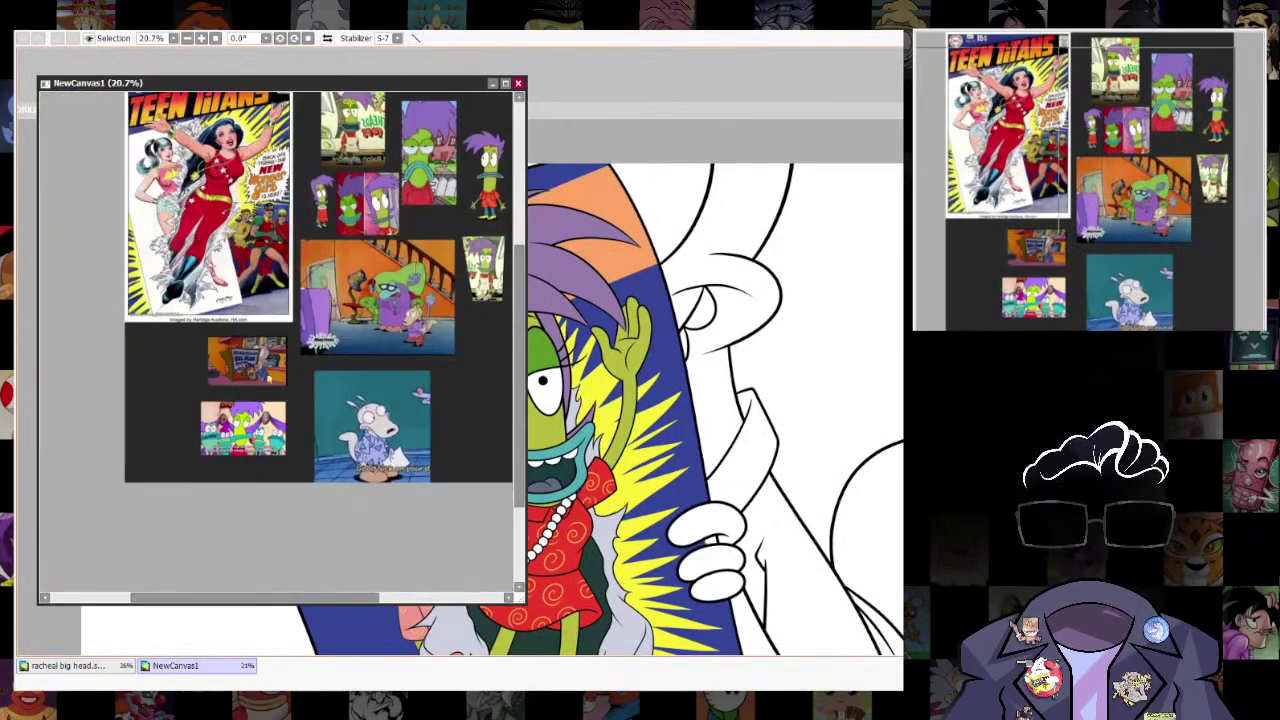
scroll(268, 379, "up", 8)
left_click_drag(296, 366, 398, 497)
scroll(406, 490, "down", 5)
scroll(400, 450, "up", 2)
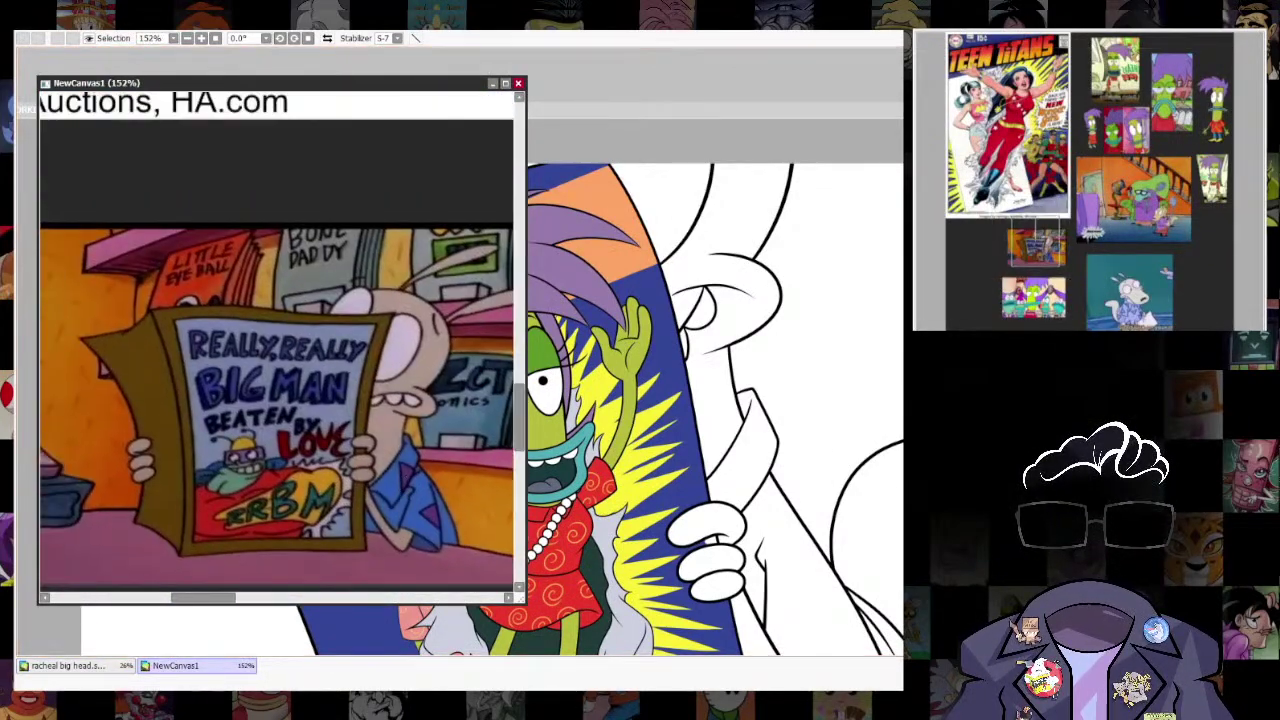
left_click(838, 112)
left_click(828, 621)
left_click_drag(828, 621, 811, 574)
left_click_drag(755, 112, 822, 656)
double_click(823, 653)
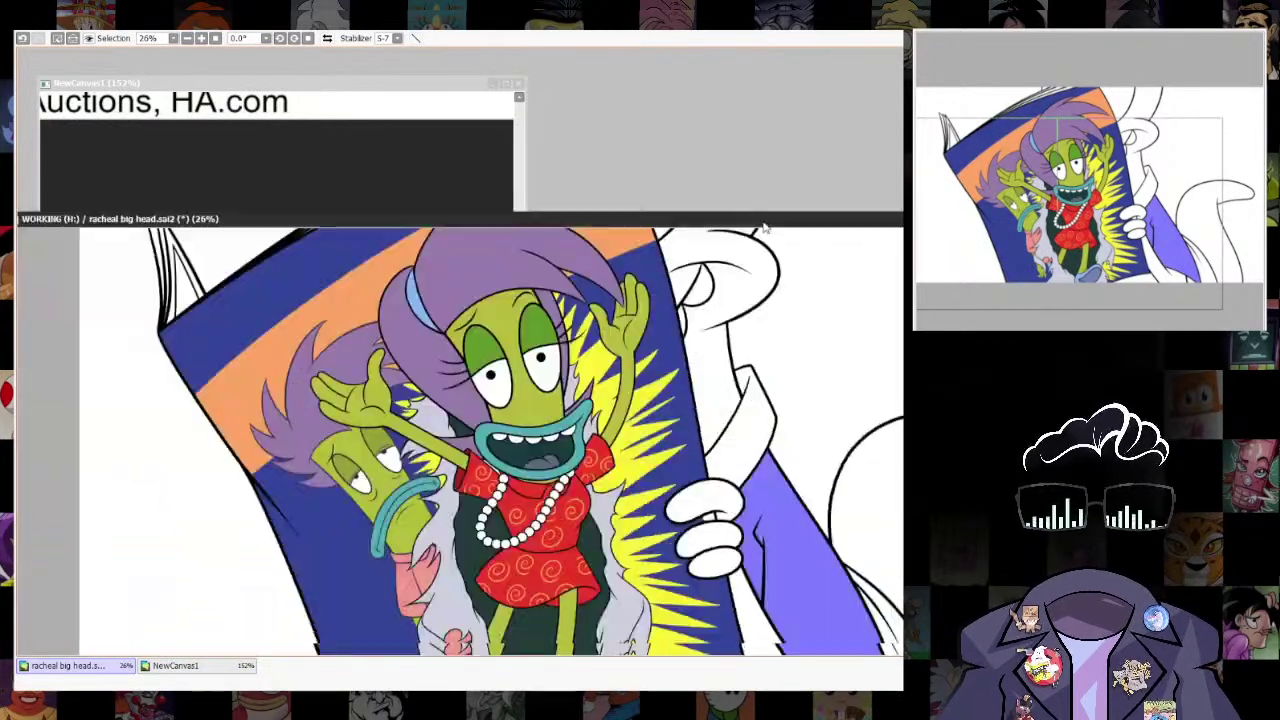
left_click(874, 538)
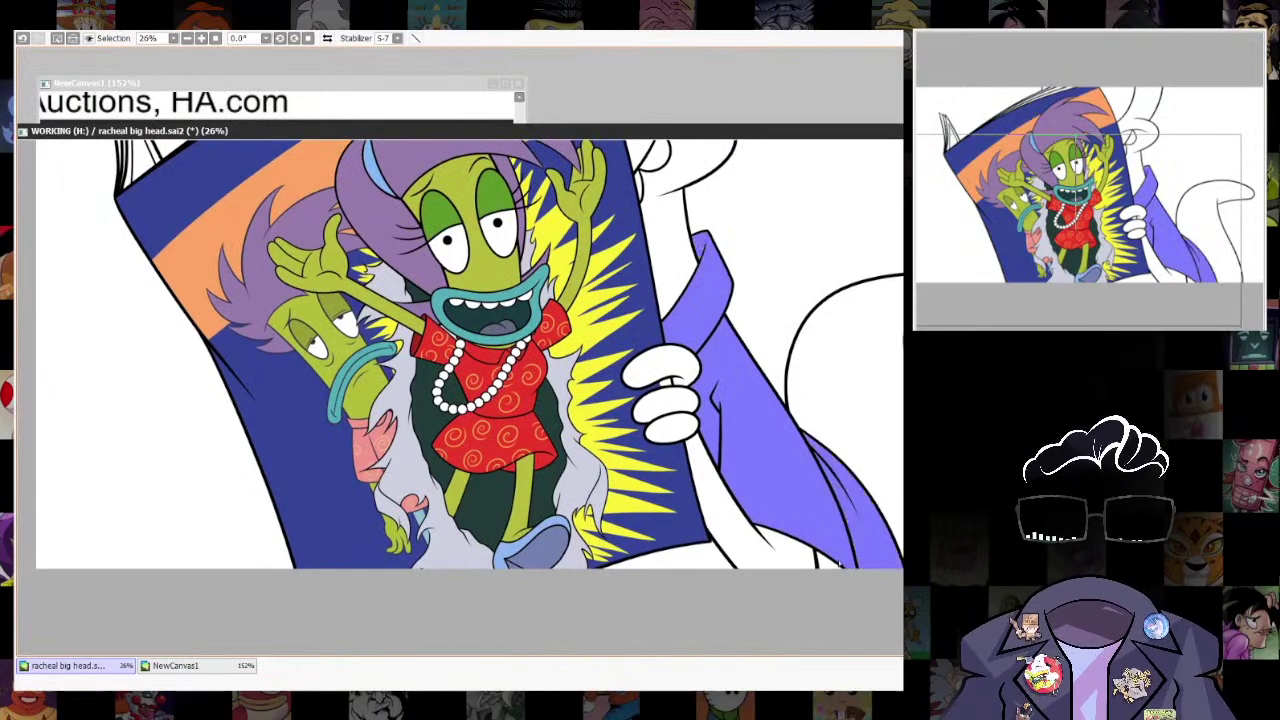
left_click(716, 552)
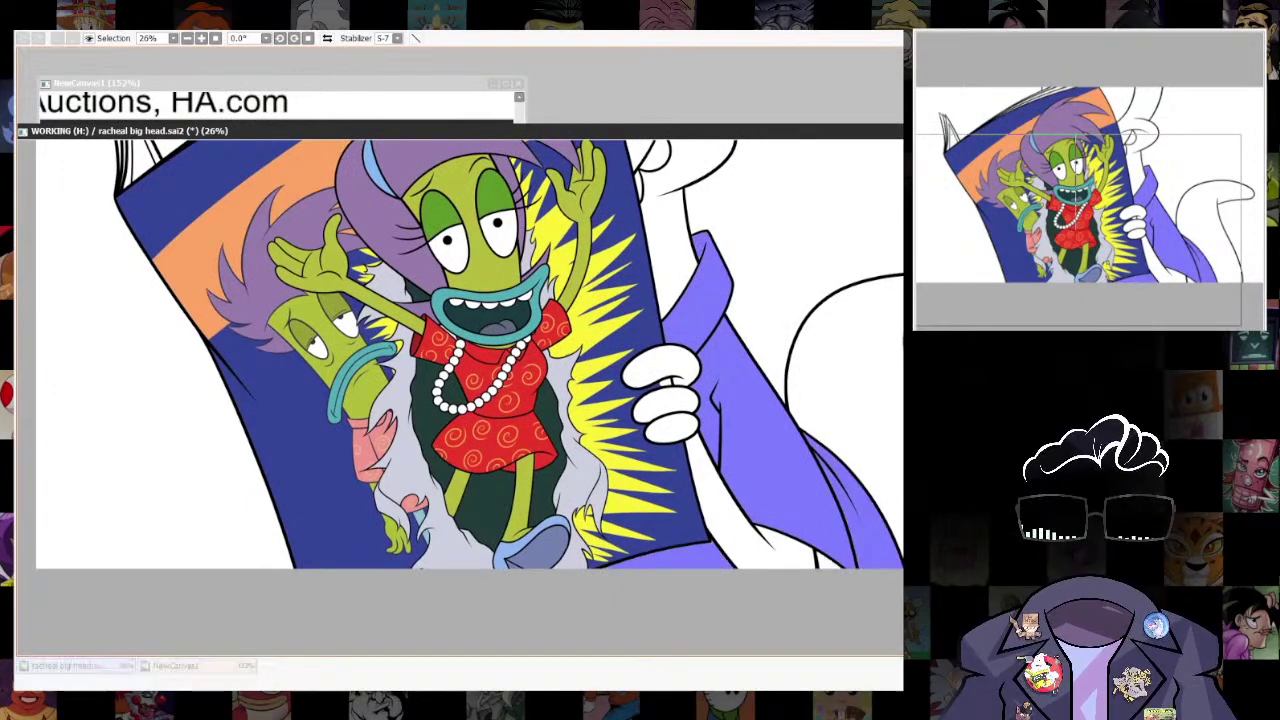
Recolour the holding character's shirt a deep blue.
key("d")
key("ctrl+z")
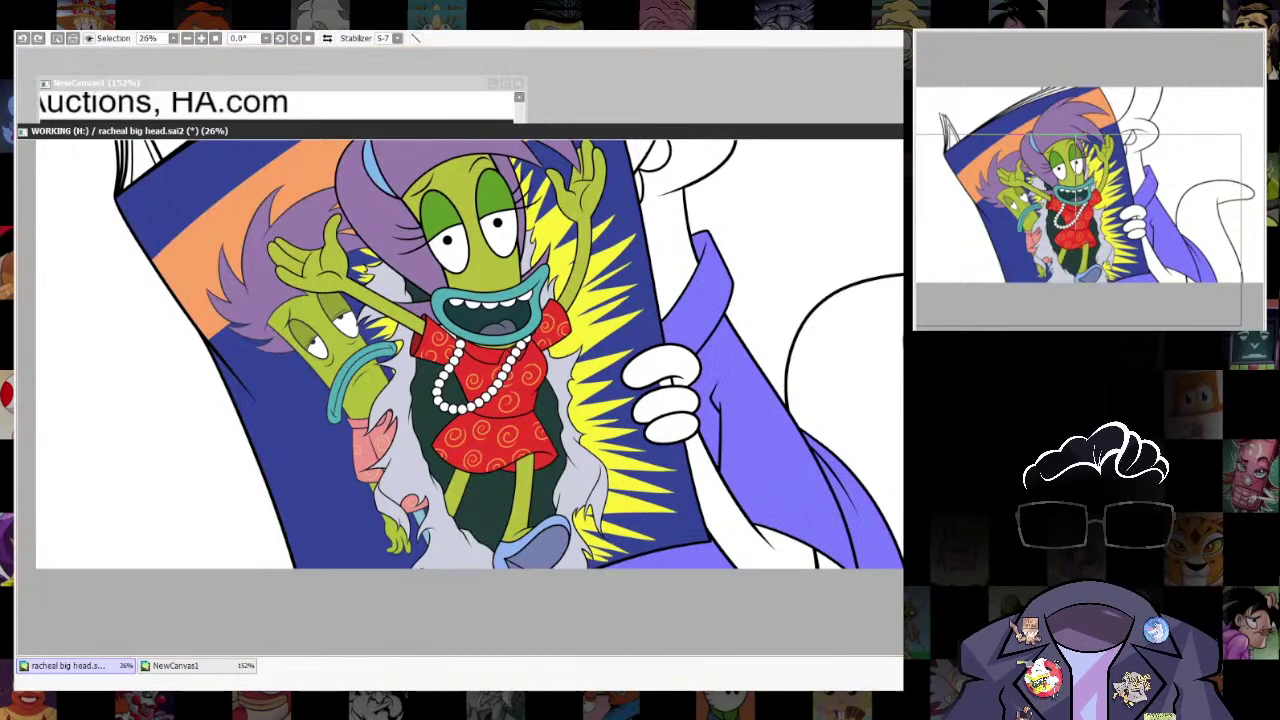
key("ctrl+f")
left_click_drag(846, 131, 769, 281)
Examine the blue shirt colours of the holding character in the reference images.
left_click(450, 86)
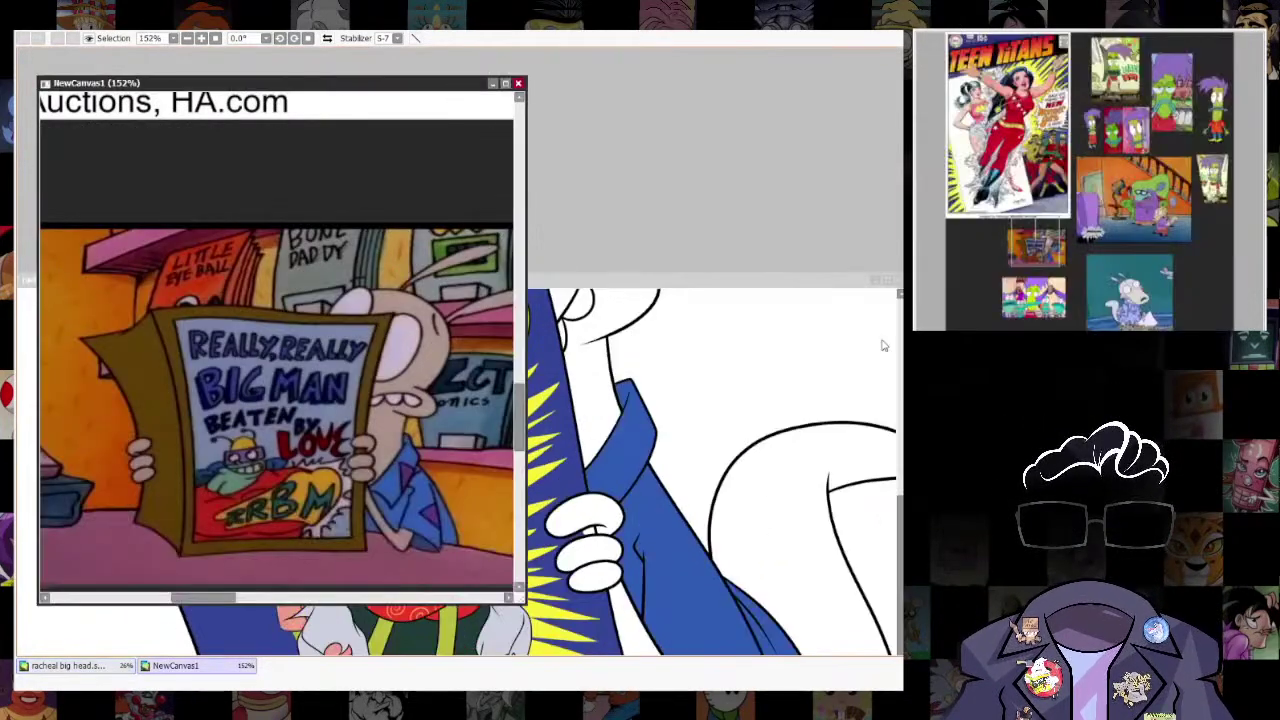
scroll(411, 281, "down", 5)
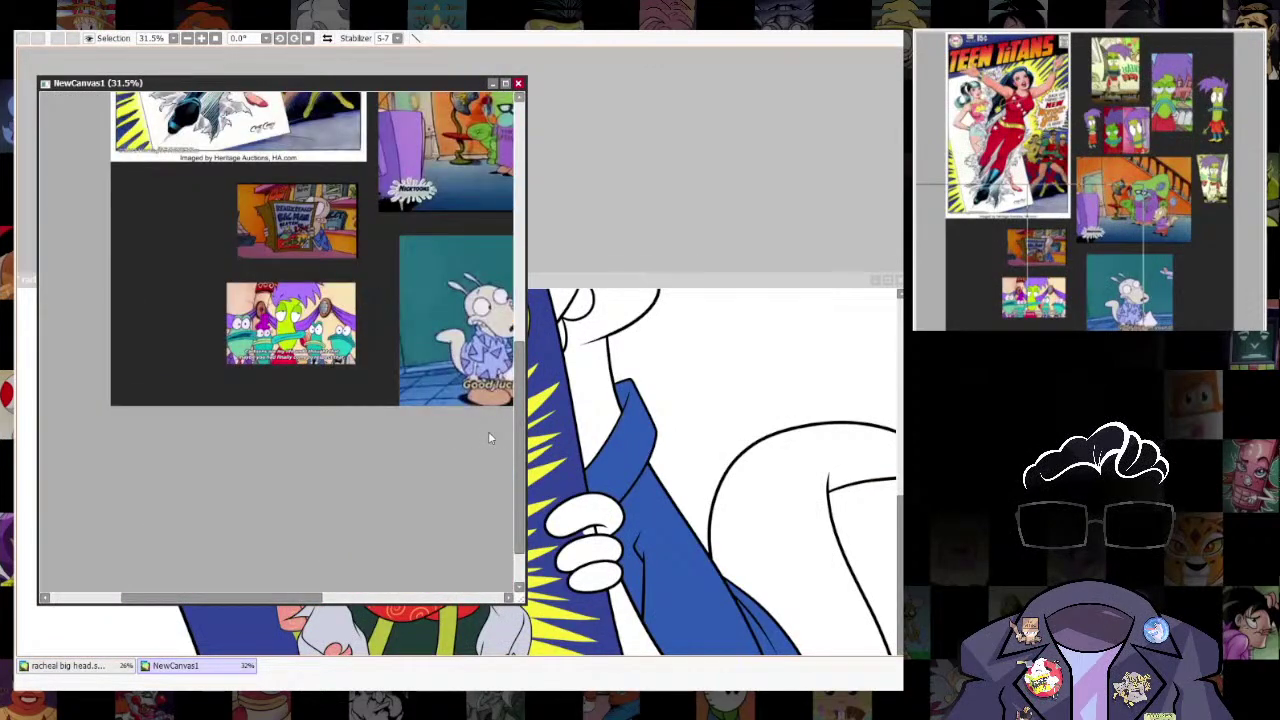
scroll(470, 322, "up", 4)
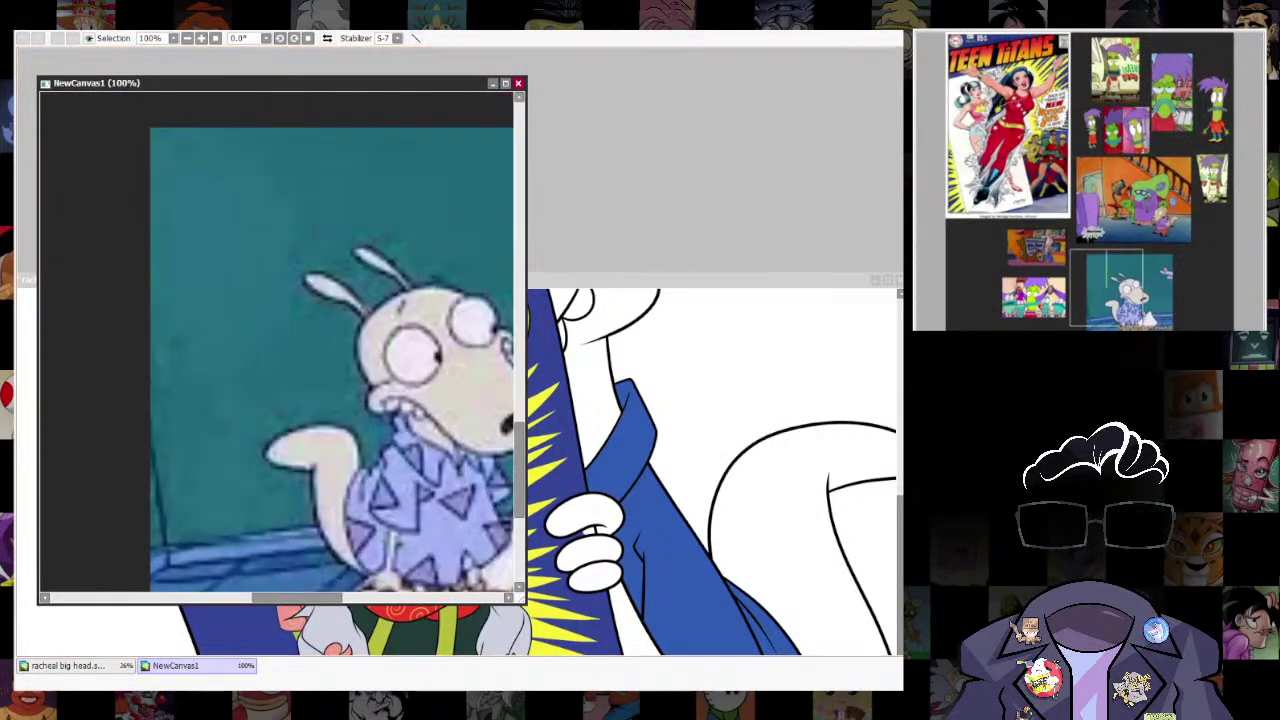
scroll(419, 323, "down", 8)
scroll(419, 323, "up", 4)
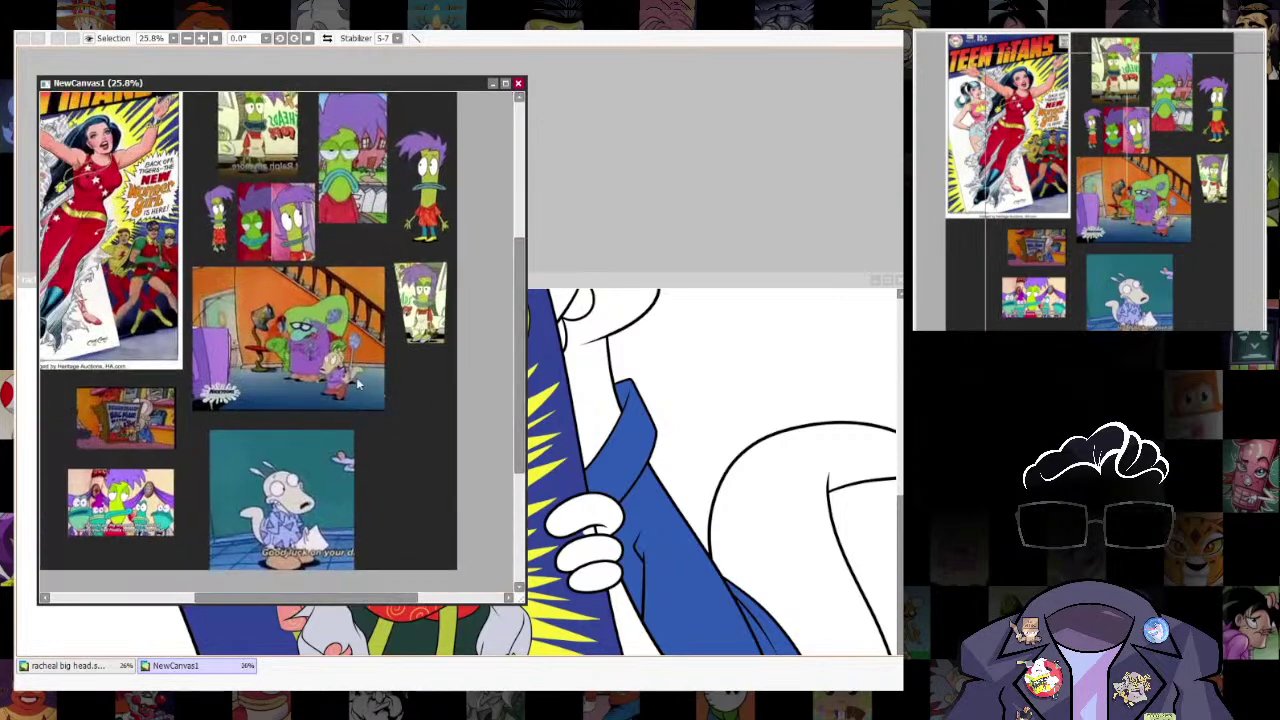
scroll(362, 420, "up", 3)
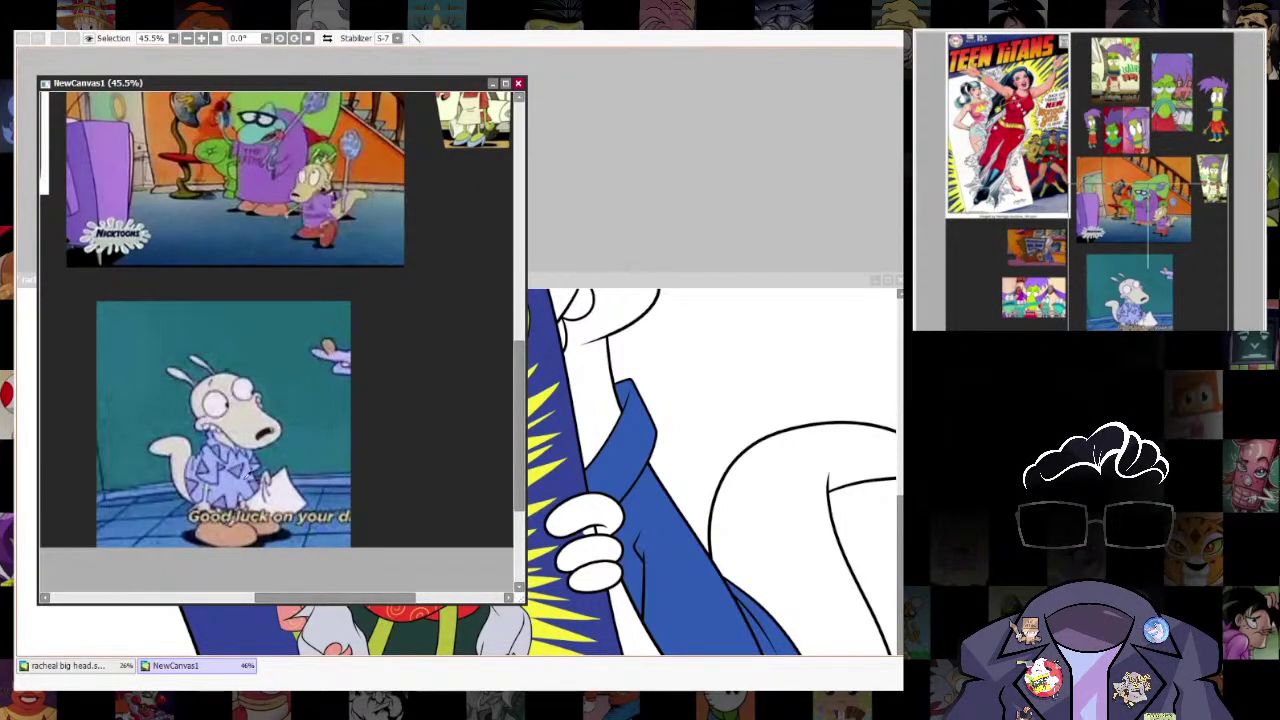
left_click_drag(62, 288, 494, 438)
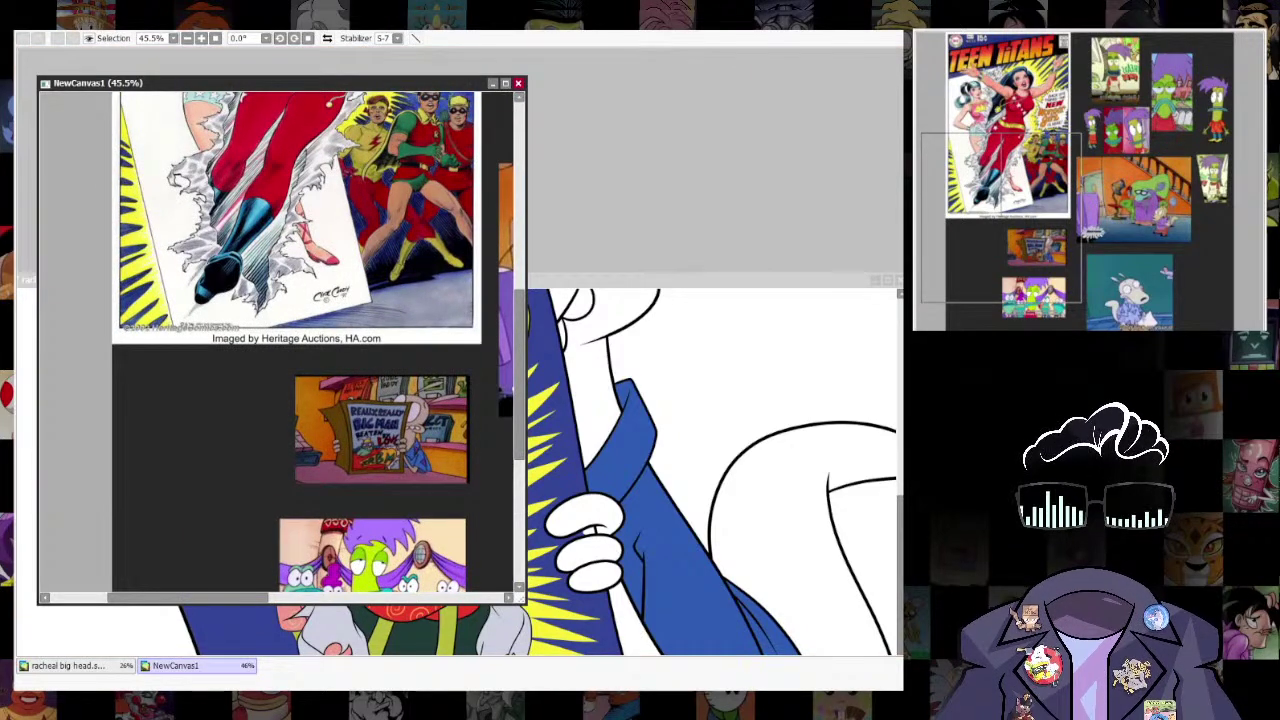
Return to the racheal big head drawing and recolour the holding character's shirt a lighter blue.
left_click(832, 281)
left_click(896, 479)
key("ctrl+z")
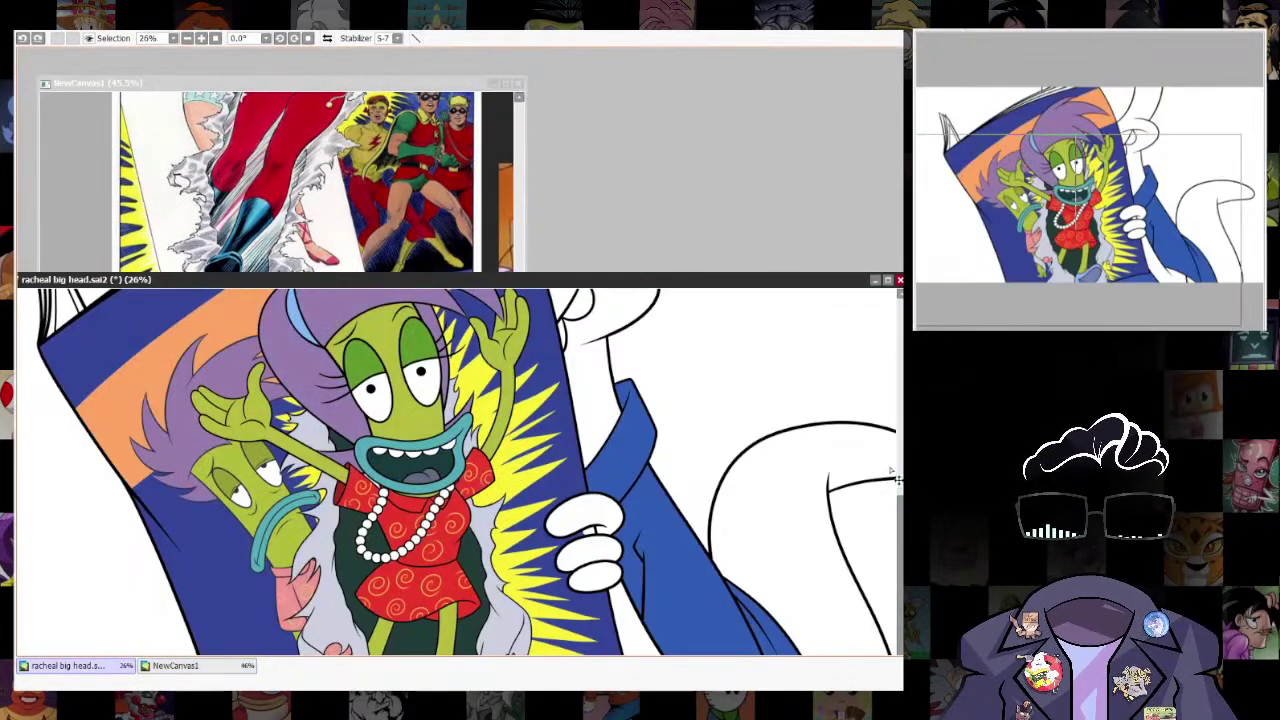
left_click_drag(826, 286, 820, 144)
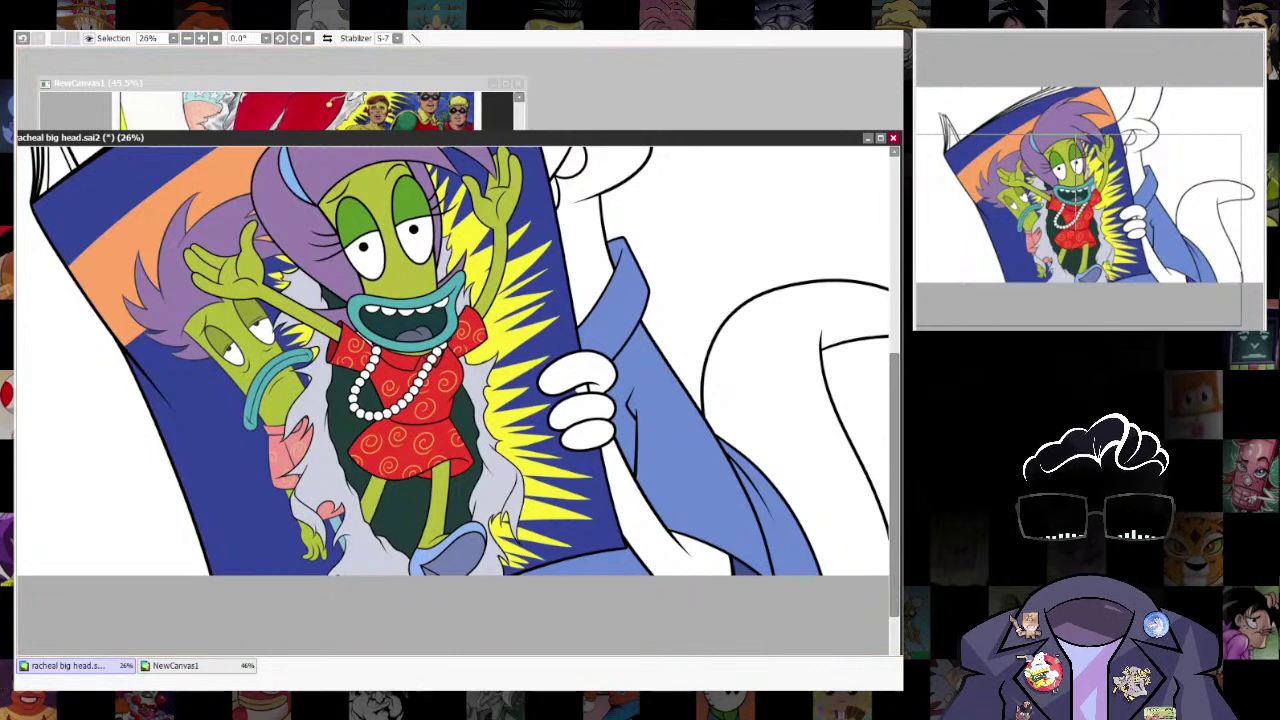
Examine the holding character's skin colours in the magazine and group-scene references, and return to the racheal big head drawing.
left_click(175, 665)
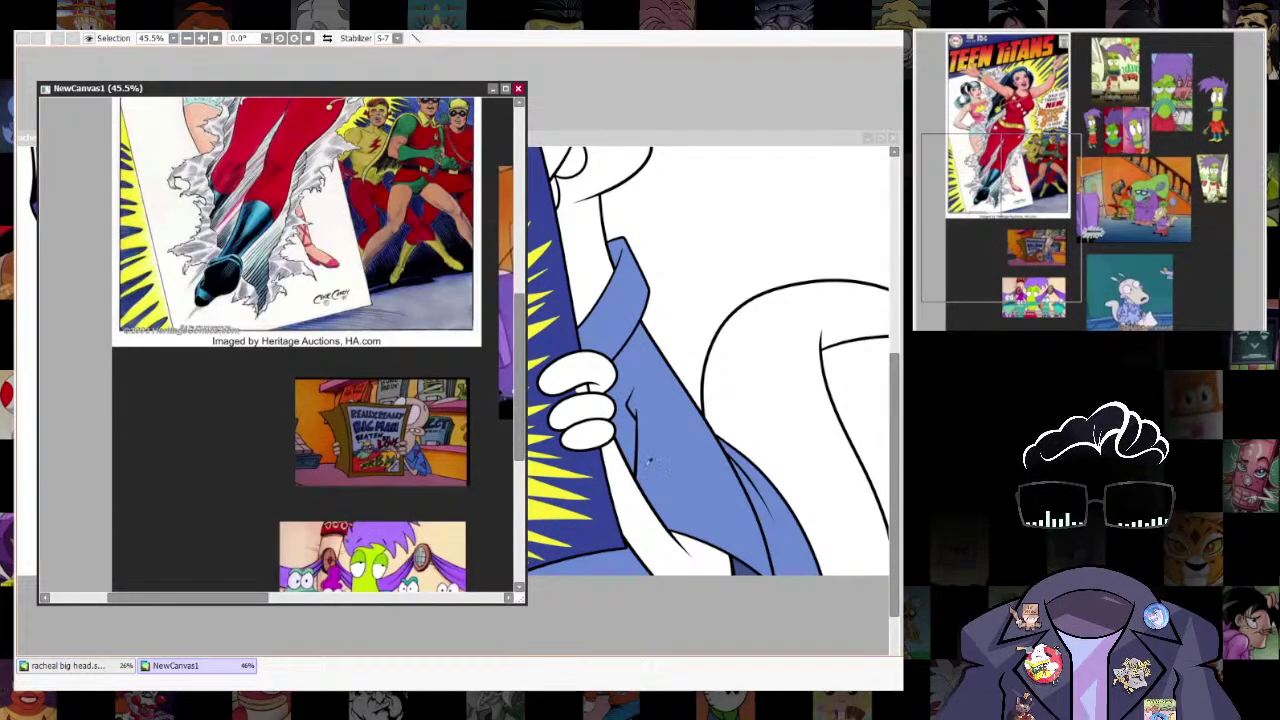
scroll(436, 460, "up", 6)
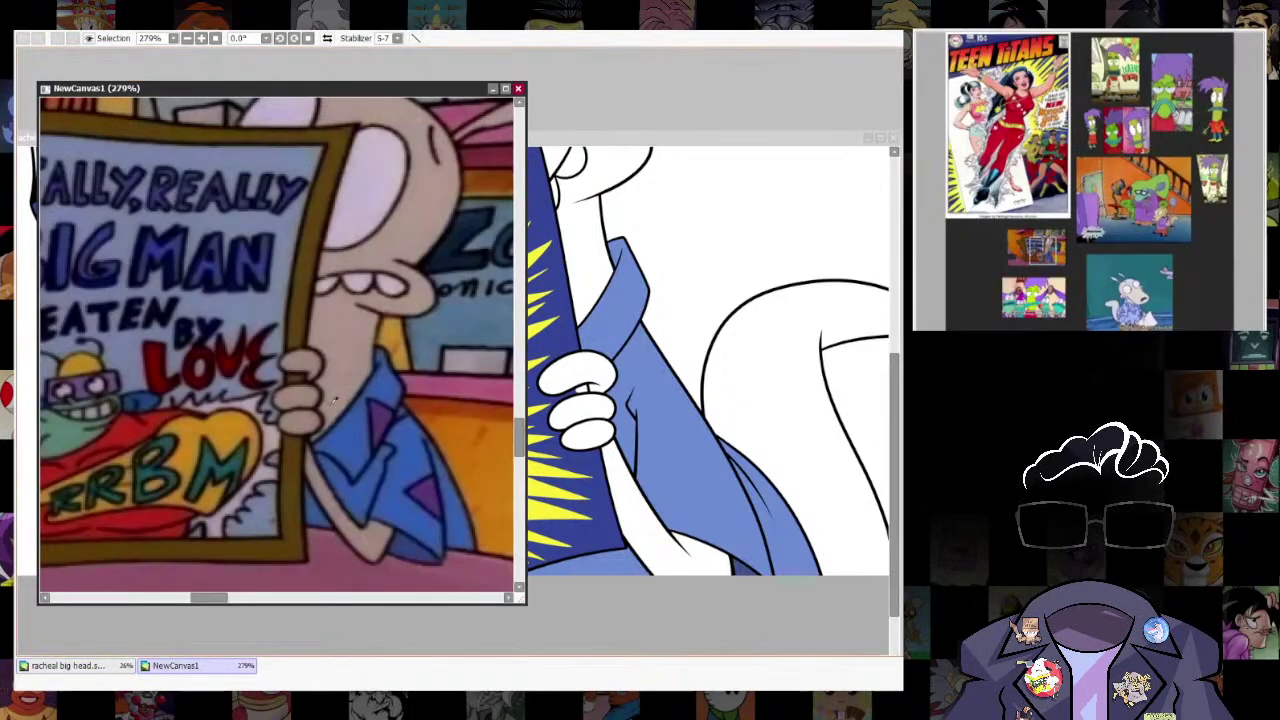
scroll(388, 336, "down", 5)
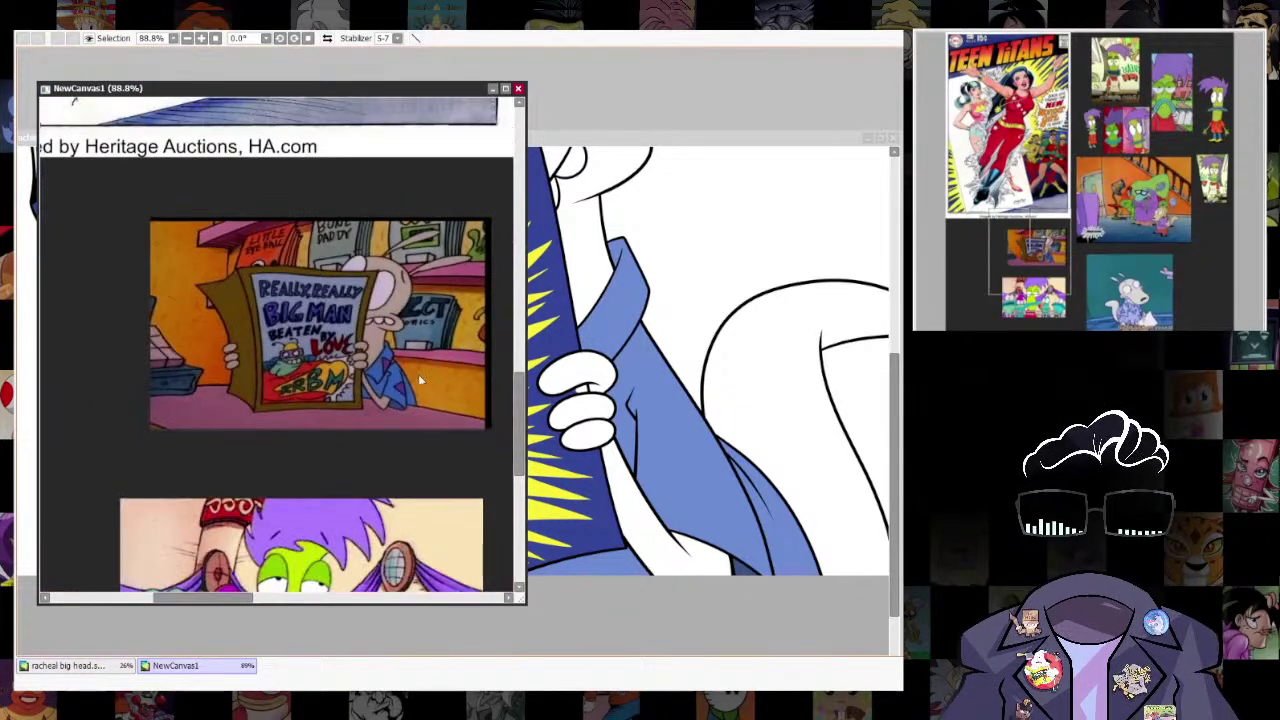
scroll(451, 393, "down", 4)
scroll(422, 523, "up", 2)
scroll(388, 377, "up", 4)
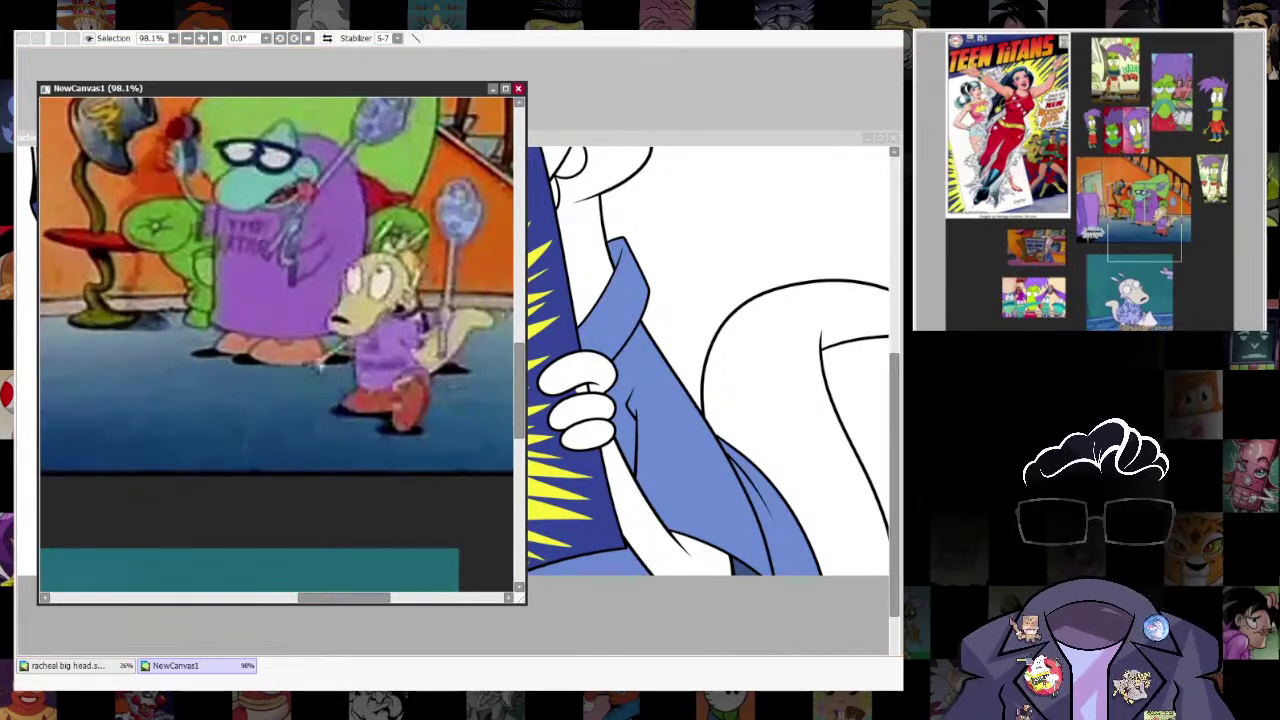
left_click(589, 430)
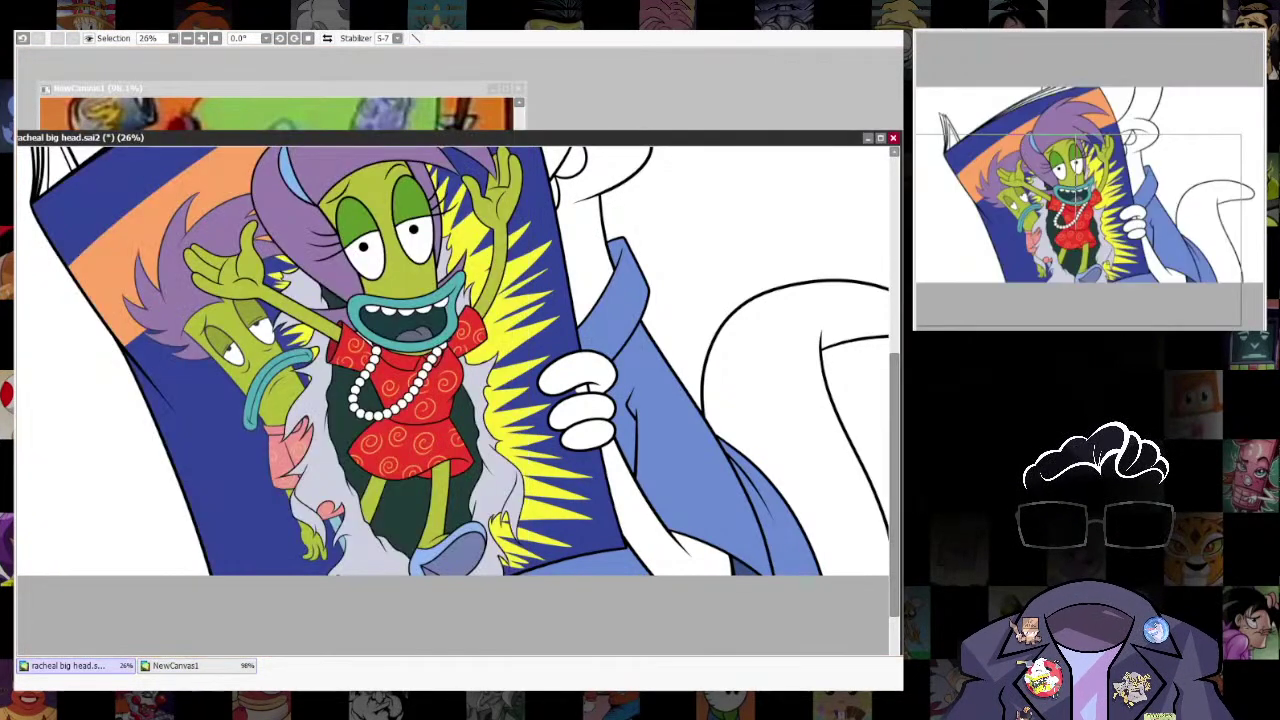
Select the holding character's head, neck, hand, arm and tail areas and fill them with tan.
left_click(606, 372)
left_click(640, 505)
left_click_drag(590, 235, 659, 467)
left_click(656, 462)
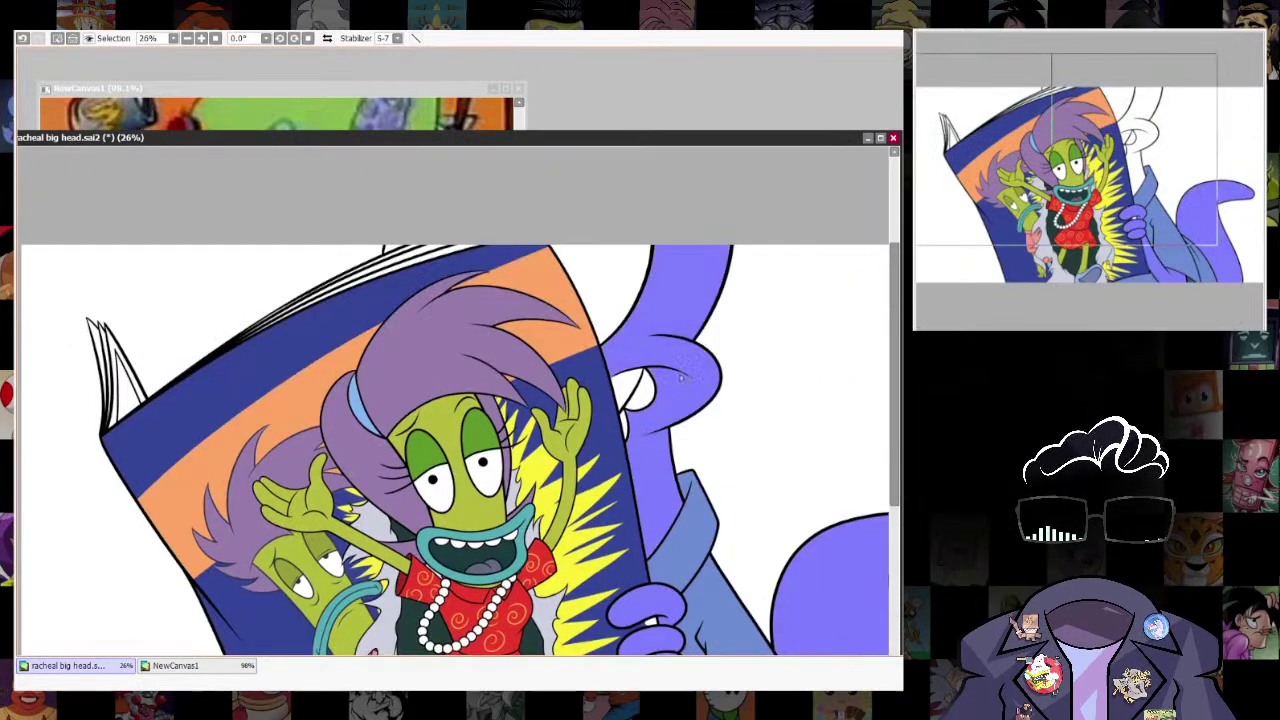
left_click(624, 385)
left_click(415, 678)
key("ctrl+f")
key("ctrl+d")
Recolour the holding character's skin a lighter, paler tan and clear the selection.
scroll(783, 543, "down", 3)
left_click_drag(783, 543, 760, 536)
scroll(760, 535, "up", 2)
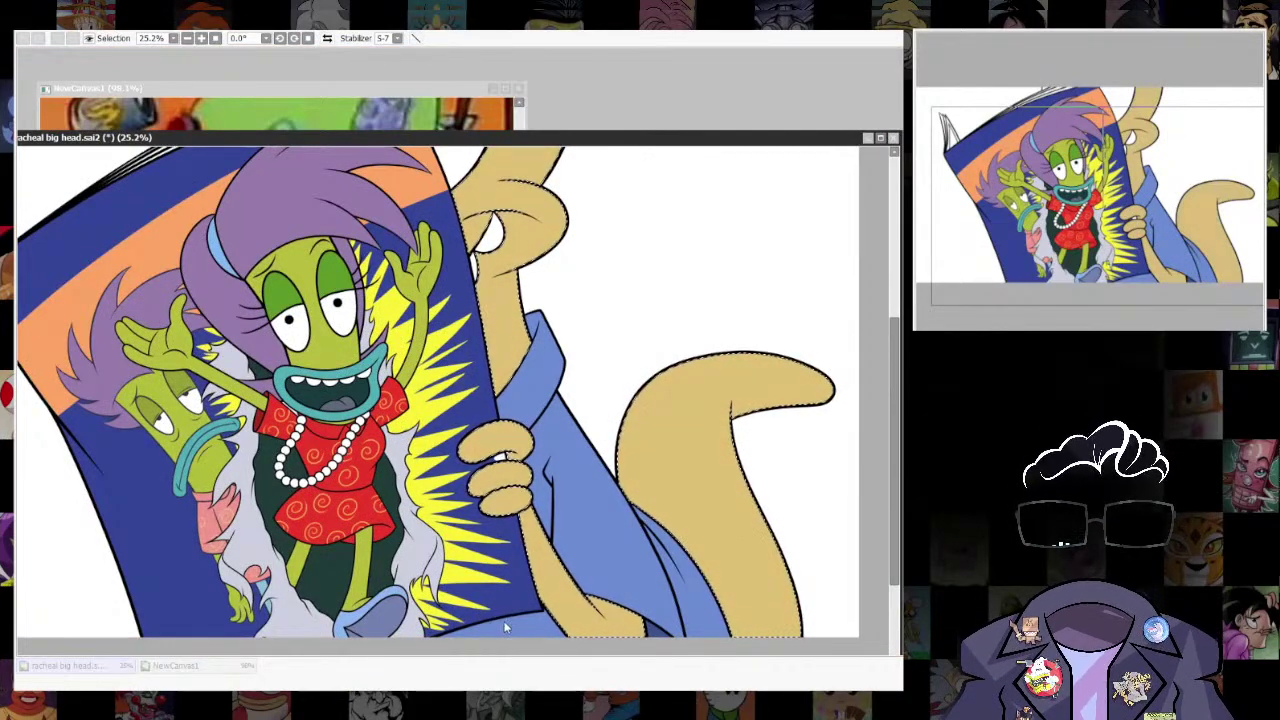
left_click(549, 684)
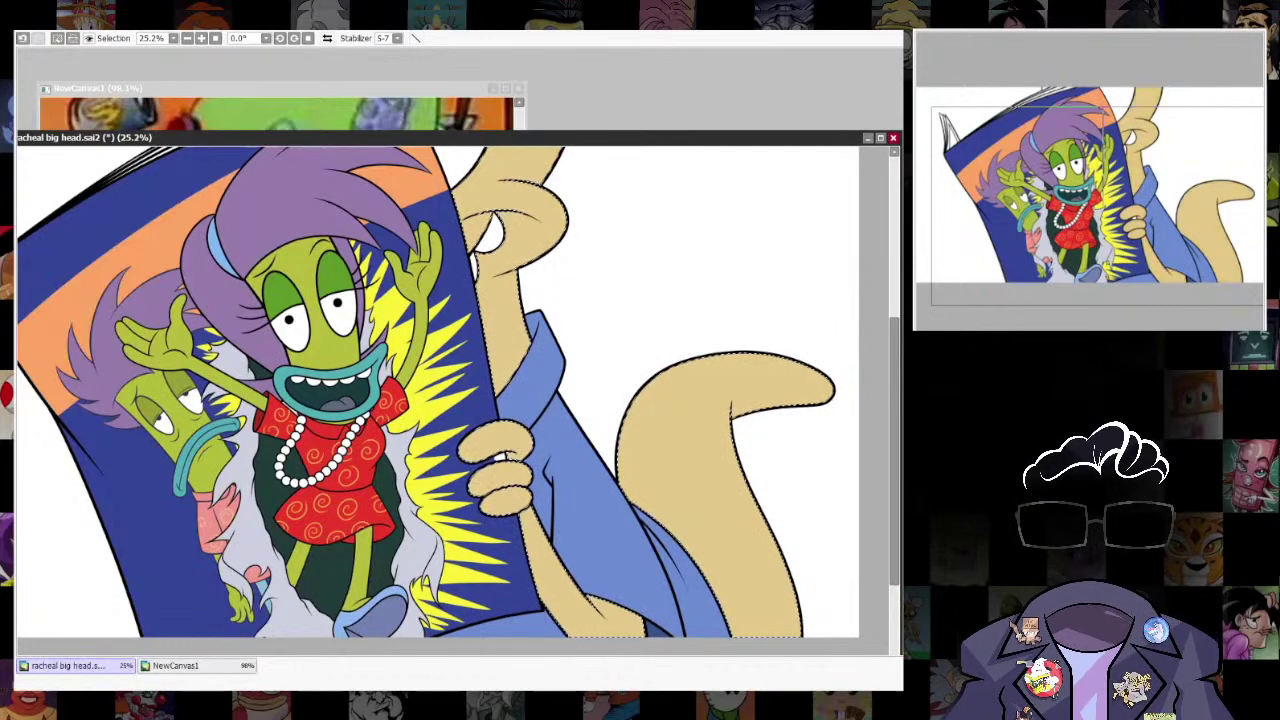
key("ctrl+d")
scroll(665, 457, "down", 2)
scroll(670, 410, "up", 1)
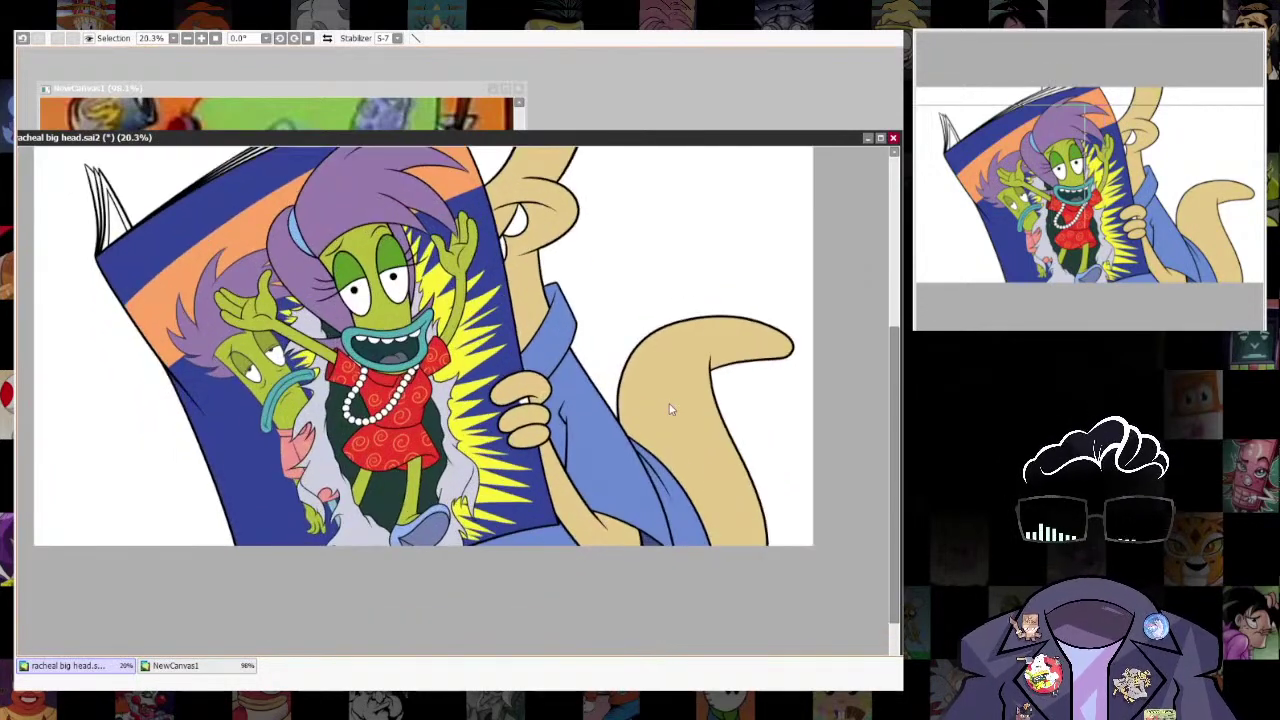
Fill the small white gap between the holding character's upper fingers and clear the selection.
scroll(782, 470, "up", 5)
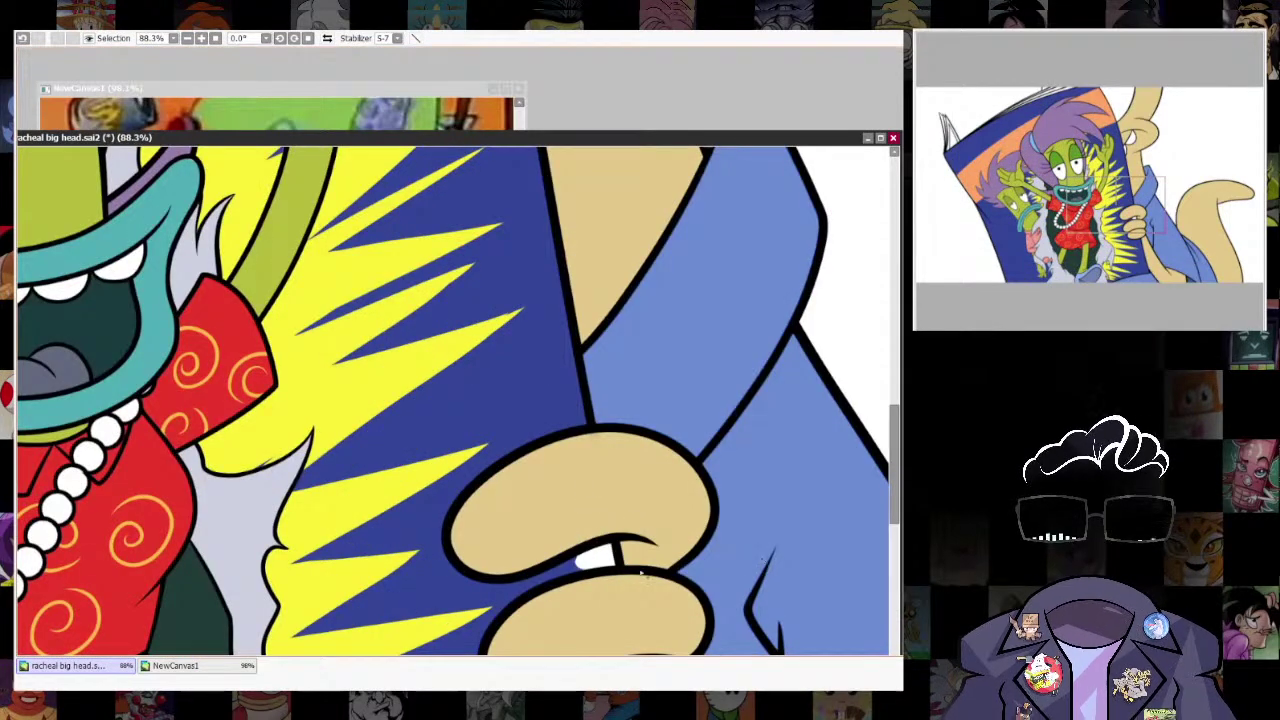
key("n")
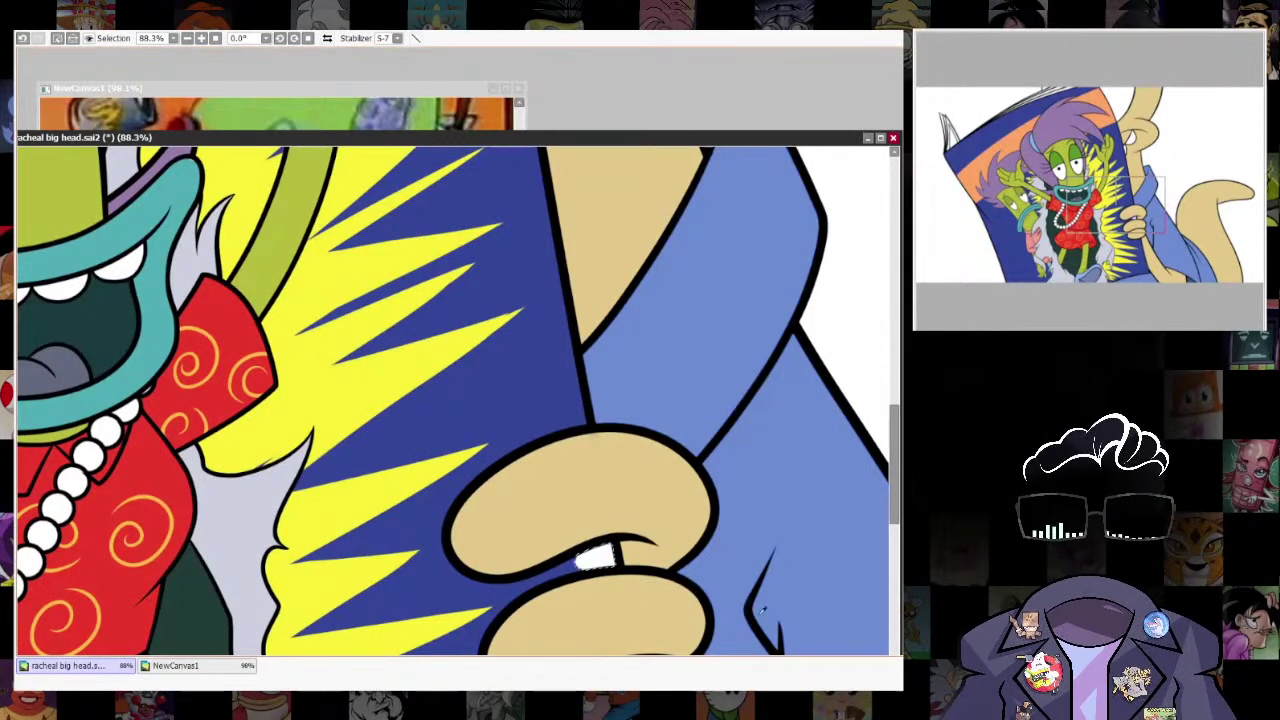
key("ctrl+f")
key("ctrl+d")
scroll(595, 488, "down", 5)
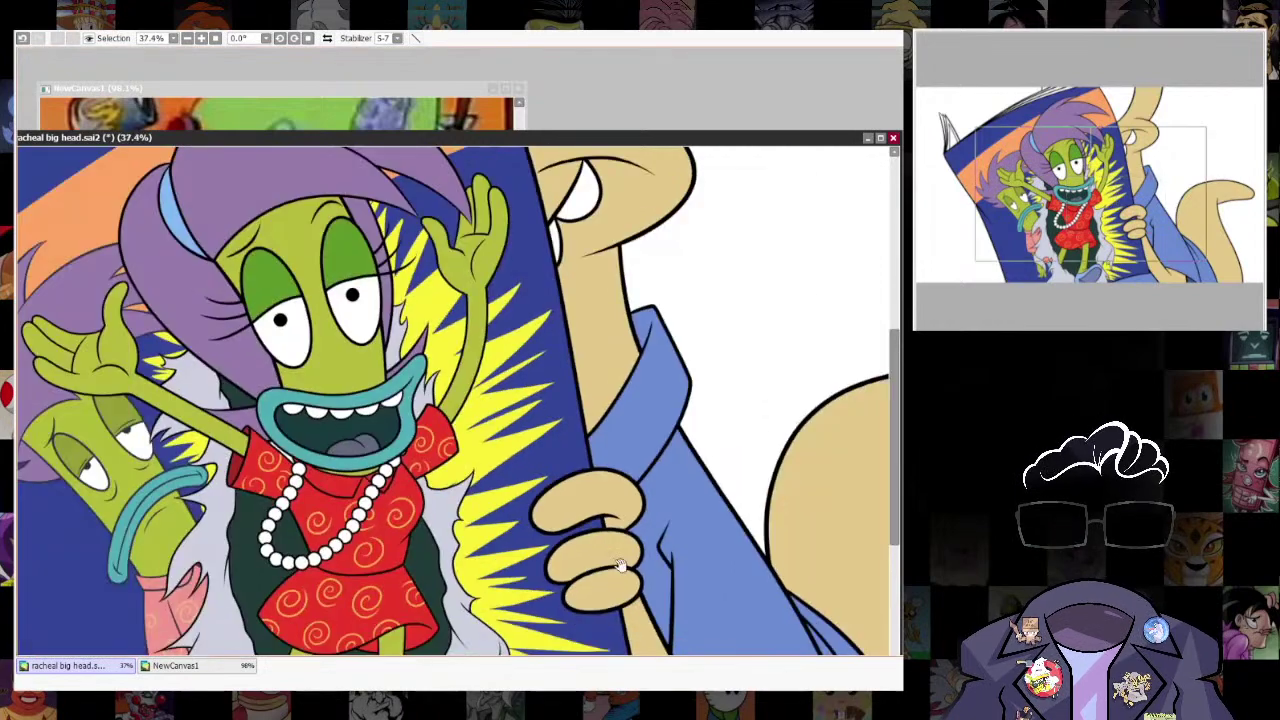
left_click_drag(595, 488, 614, 440)
scroll(778, 470, "down", 5)
left_click_drag(862, 528, 831, 546)
scroll(830, 544, "up", 3)
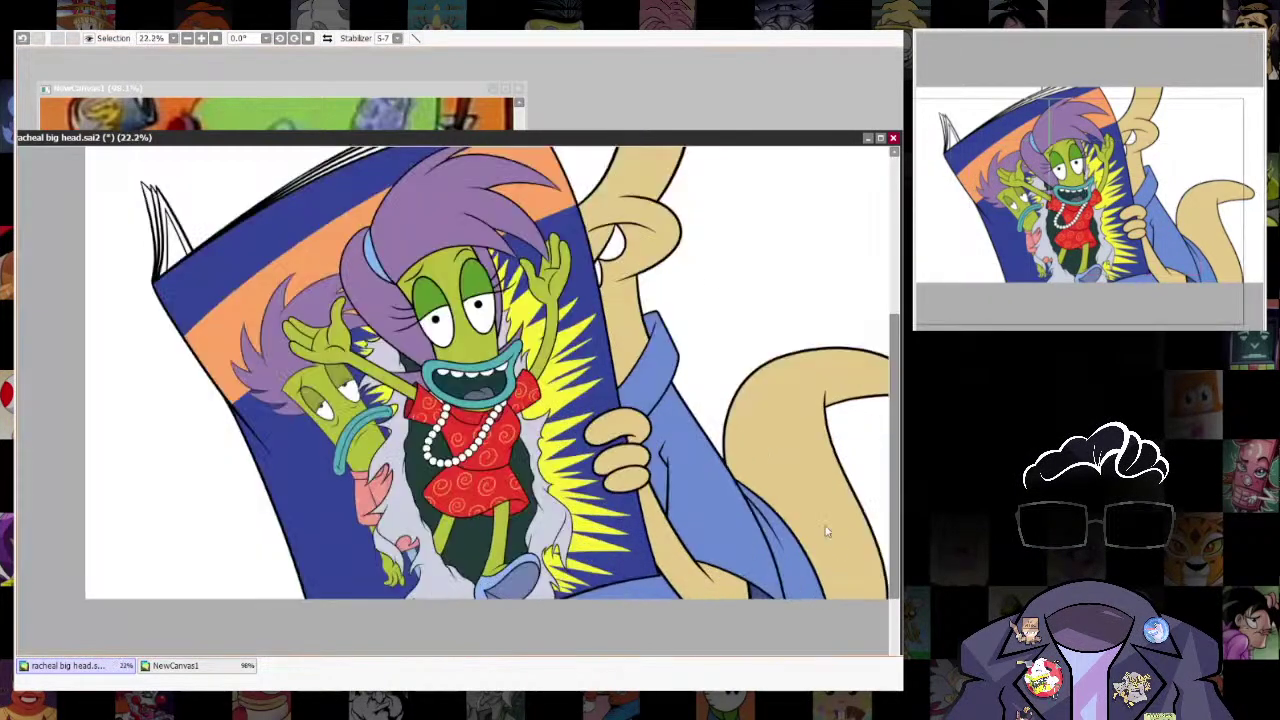
Examine the background wall colours in the magazine-reading reference and return to the racheal big head drawing.
left_click(478, 90)
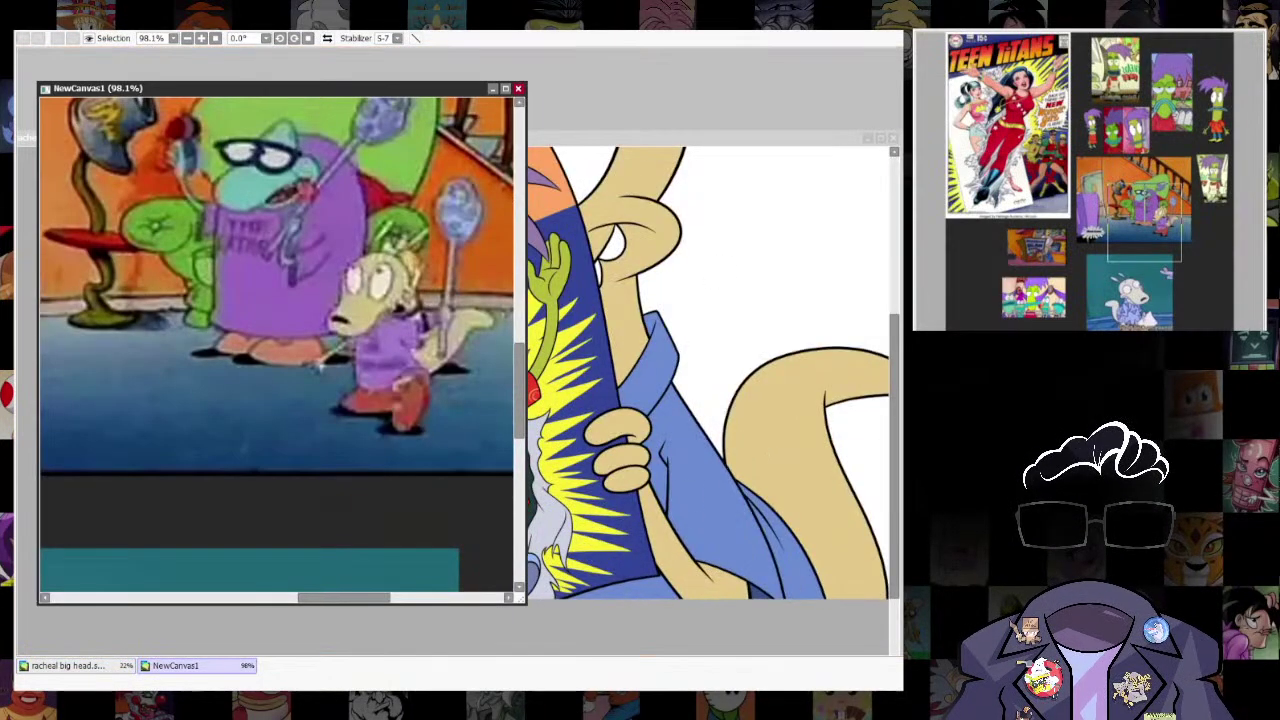
key("minus")
key("minus")
scroll(364, 358, "down", 3)
left_click_drag(352, 462, 272, 411)
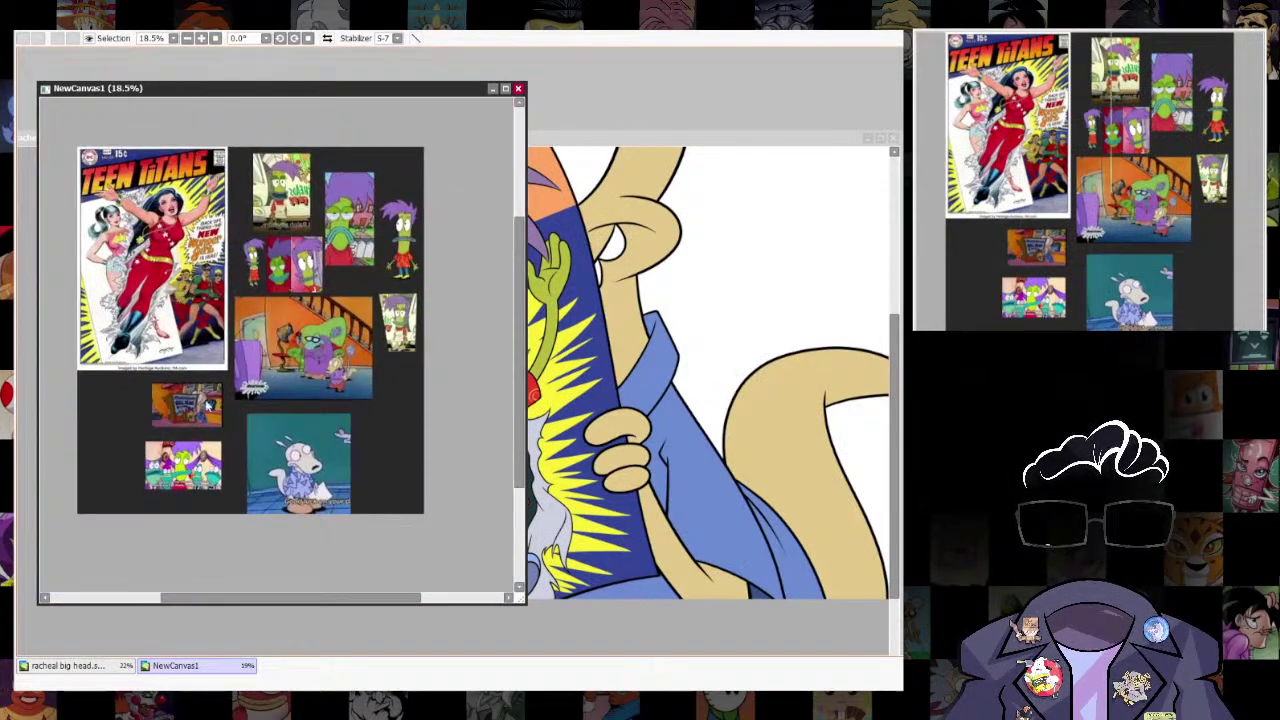
scroll(160, 415, "up", 6)
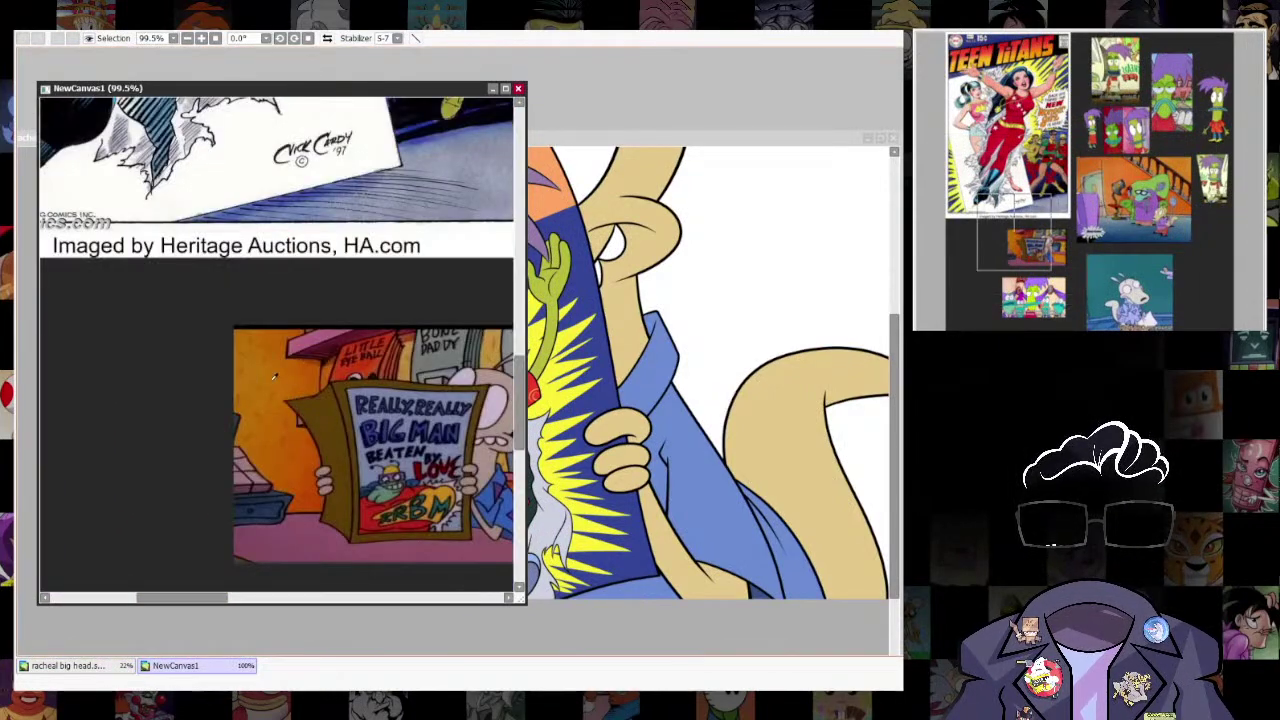
left_click(735, 141)
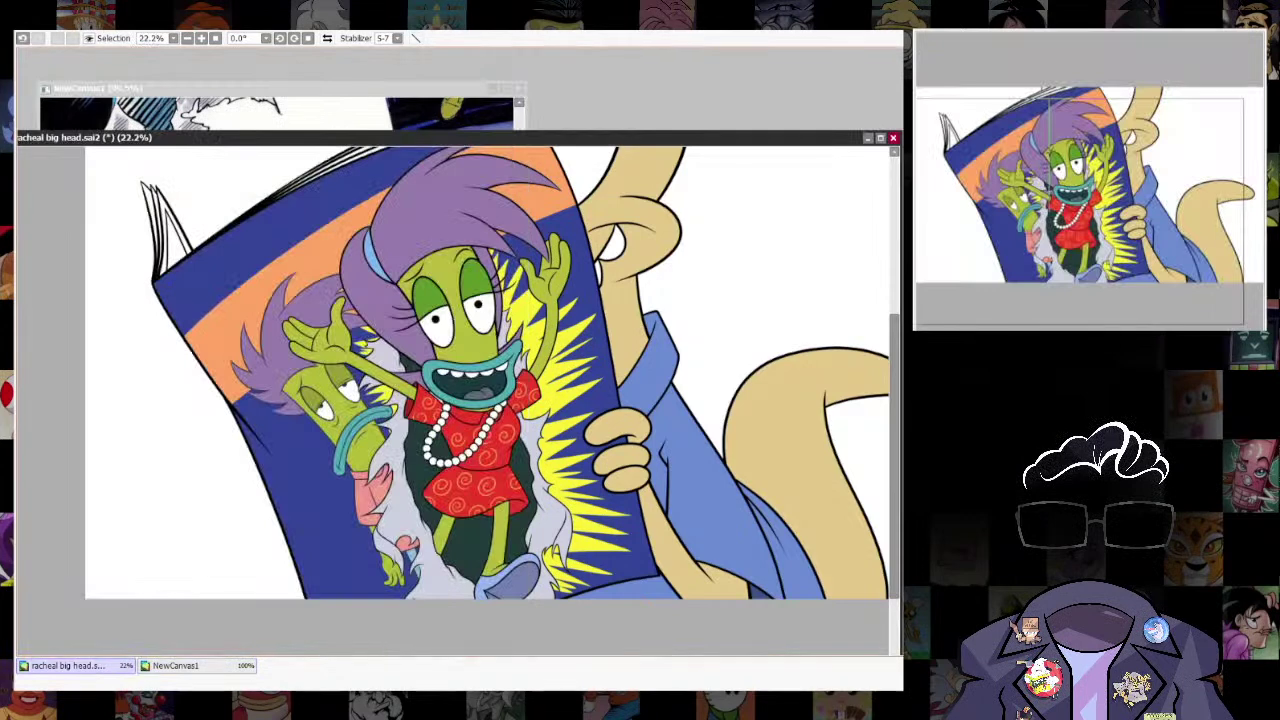
Select the empty background areas around the comic and the holding character and fill them with brownish orange.
scroll(770, 485, "down", 7)
scroll(780, 490, "up", 3)
left_click(483, 351)
left_click(752, 385)
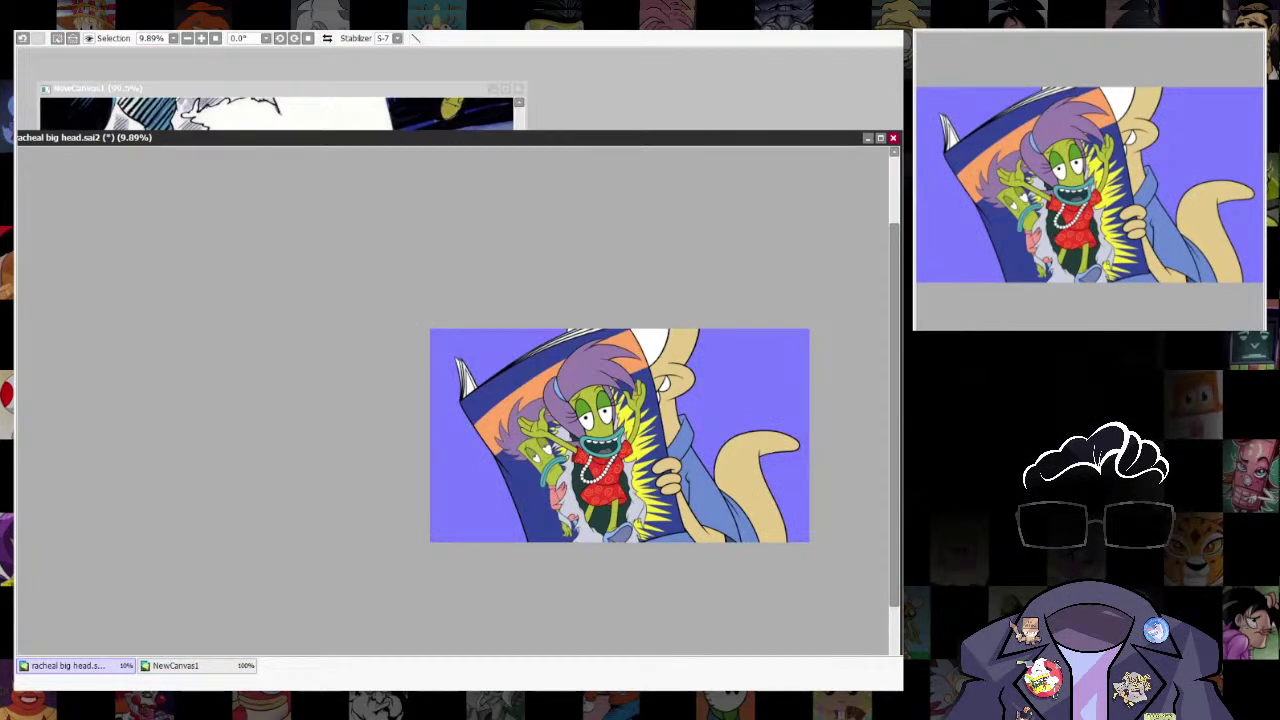
key("ctrl+f")
key("ctrl+d")
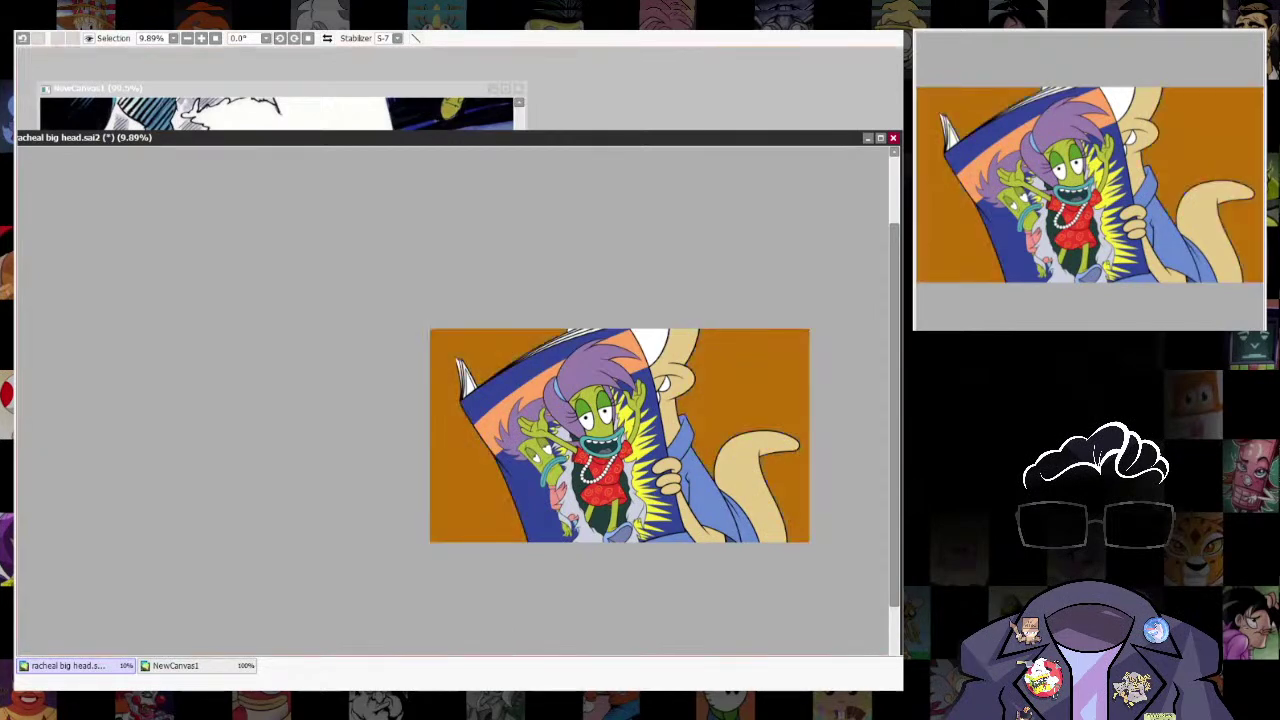
Compare the background with the magazine-reading reference and recolour it a lighter golden brown.
left_click(470, 95)
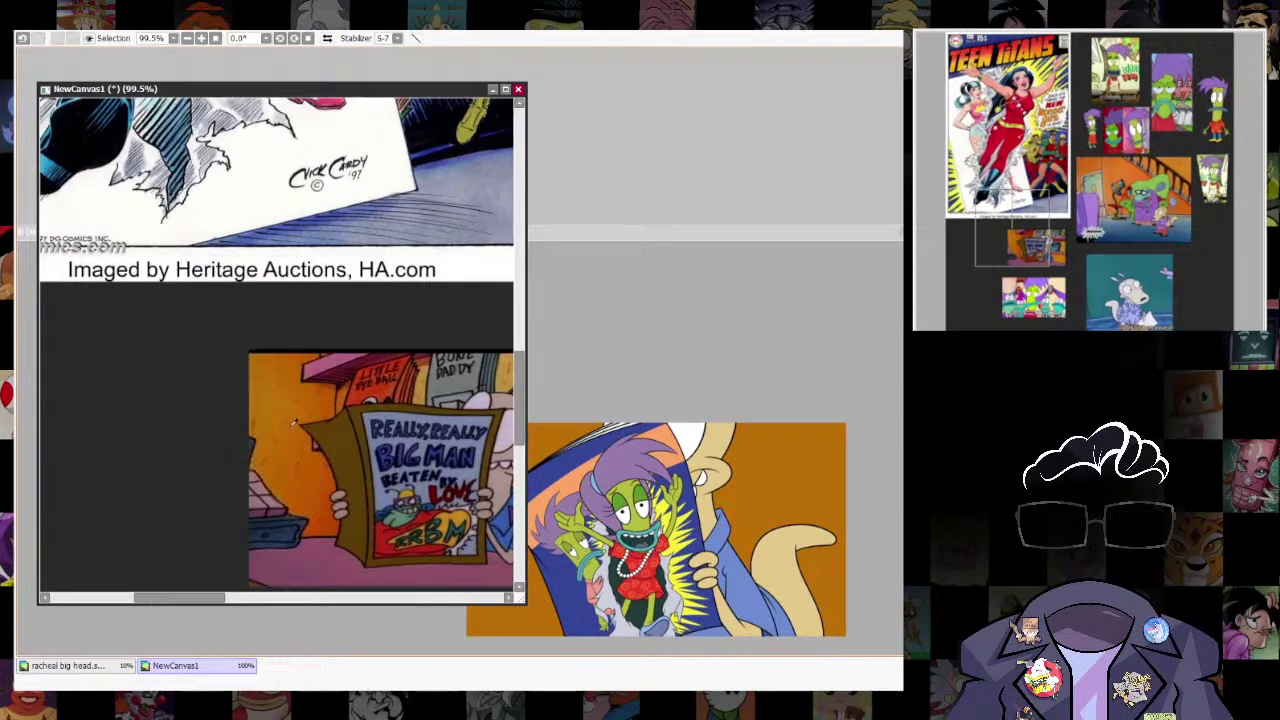
key("ctrl+Tab")
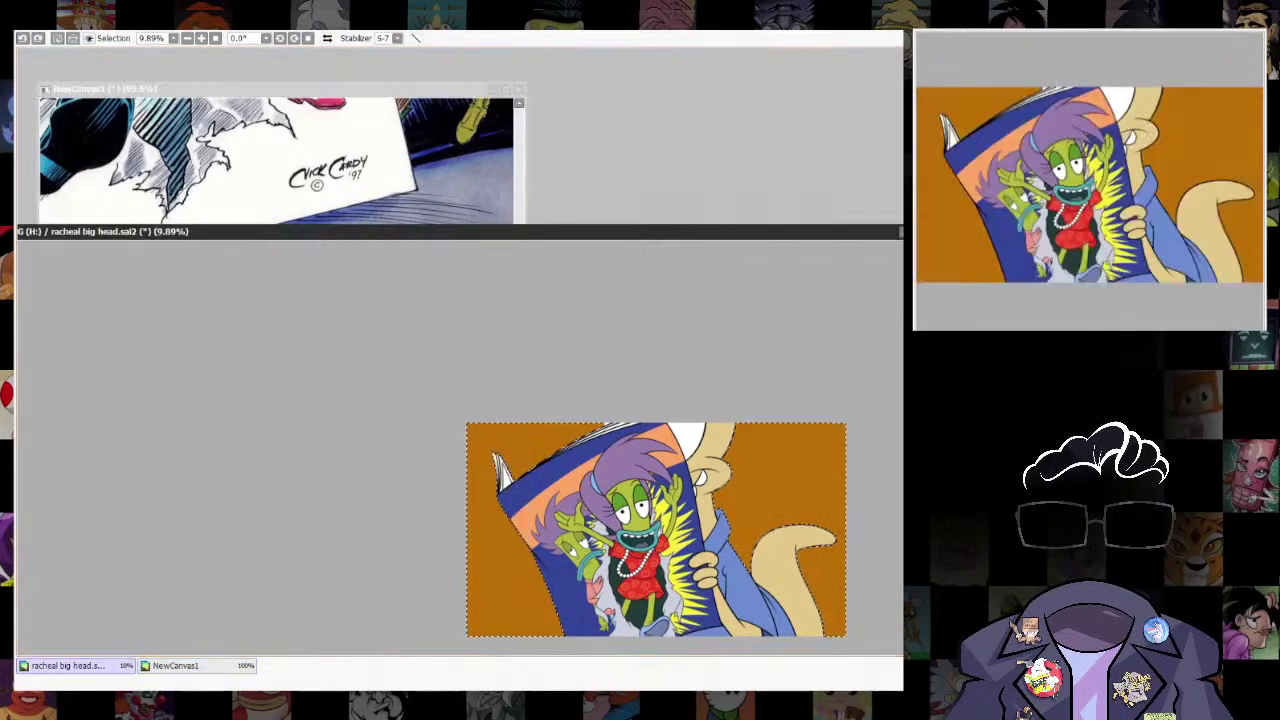
left_click_drag(478, 236, 541, 210)
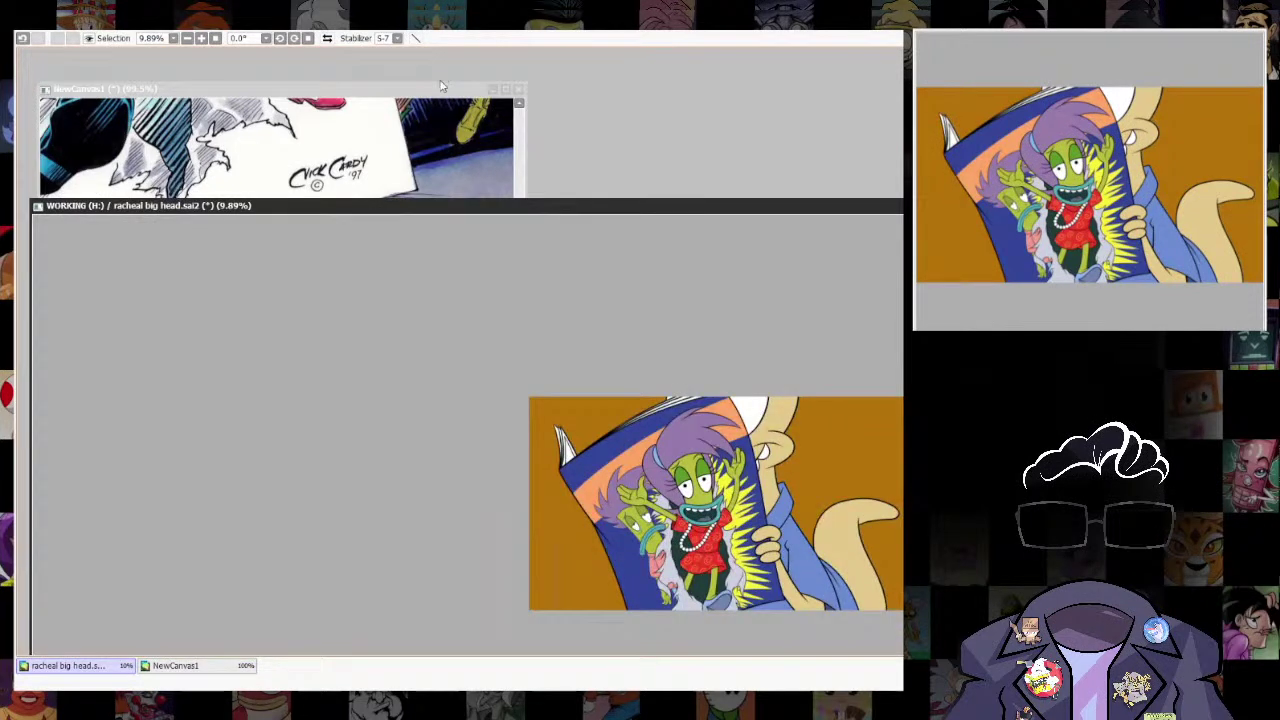
left_click(441, 88)
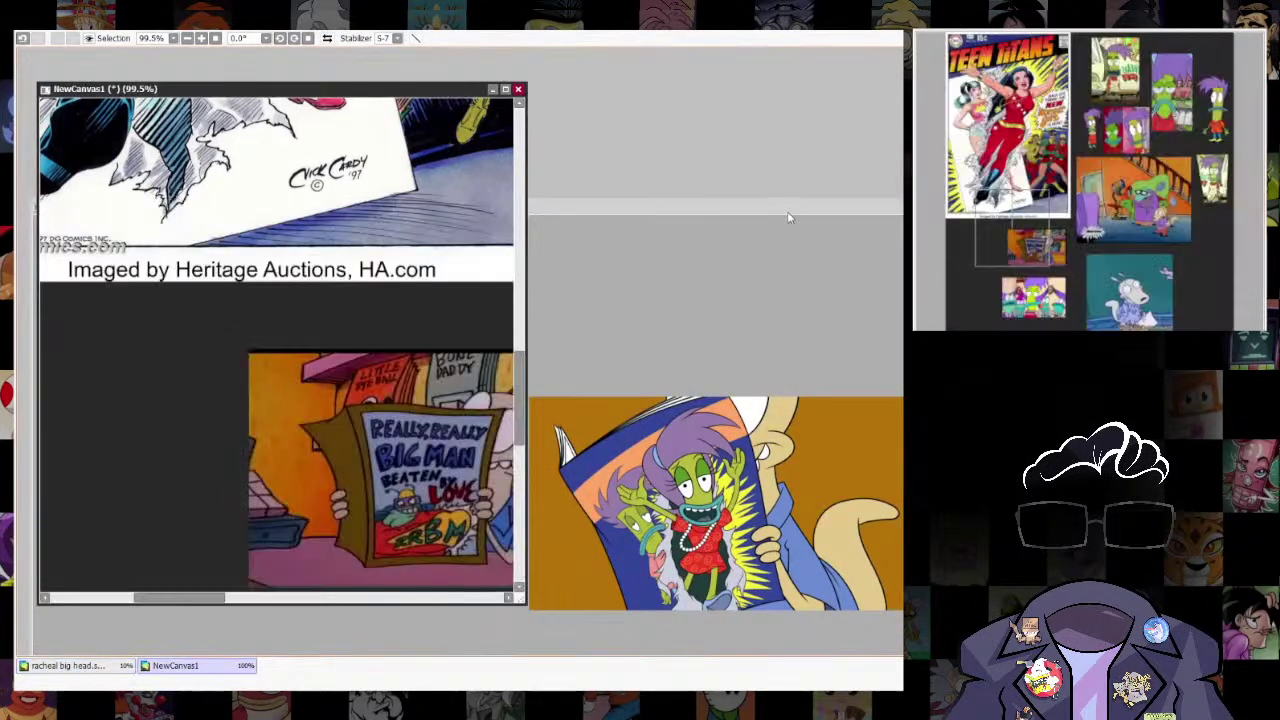
key("ctrl+Tab")
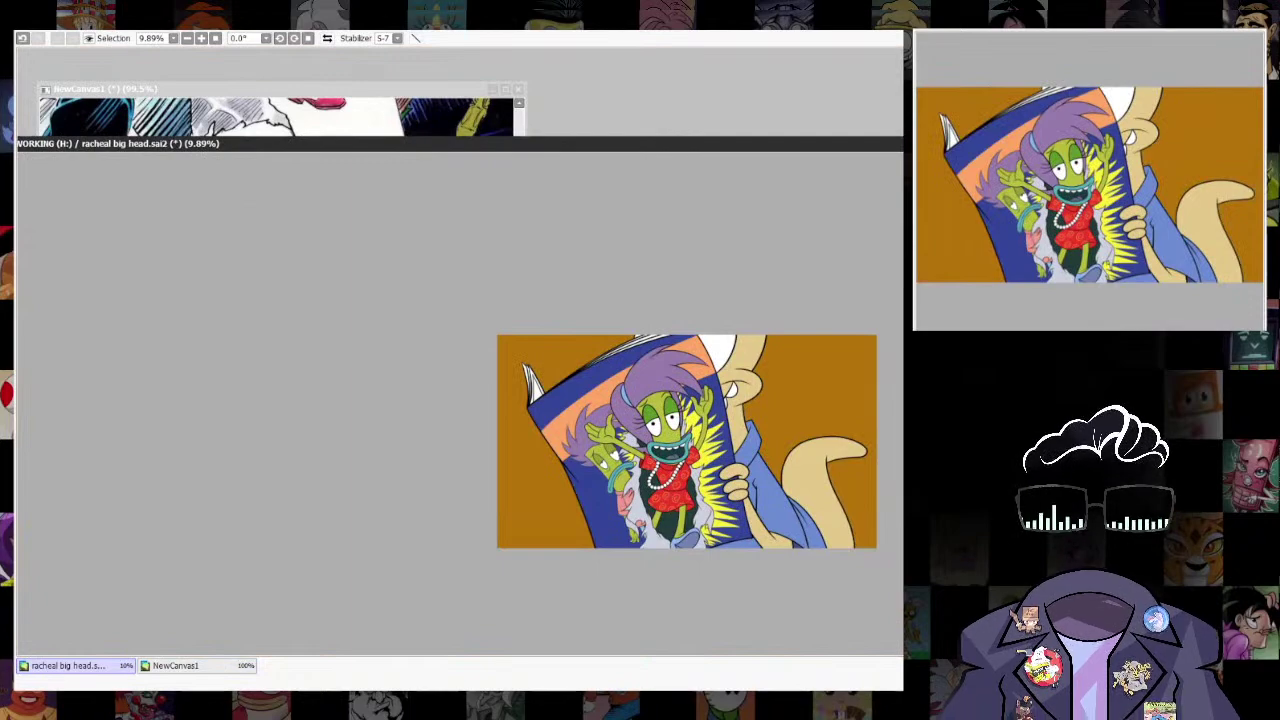
key("ctrl+a")
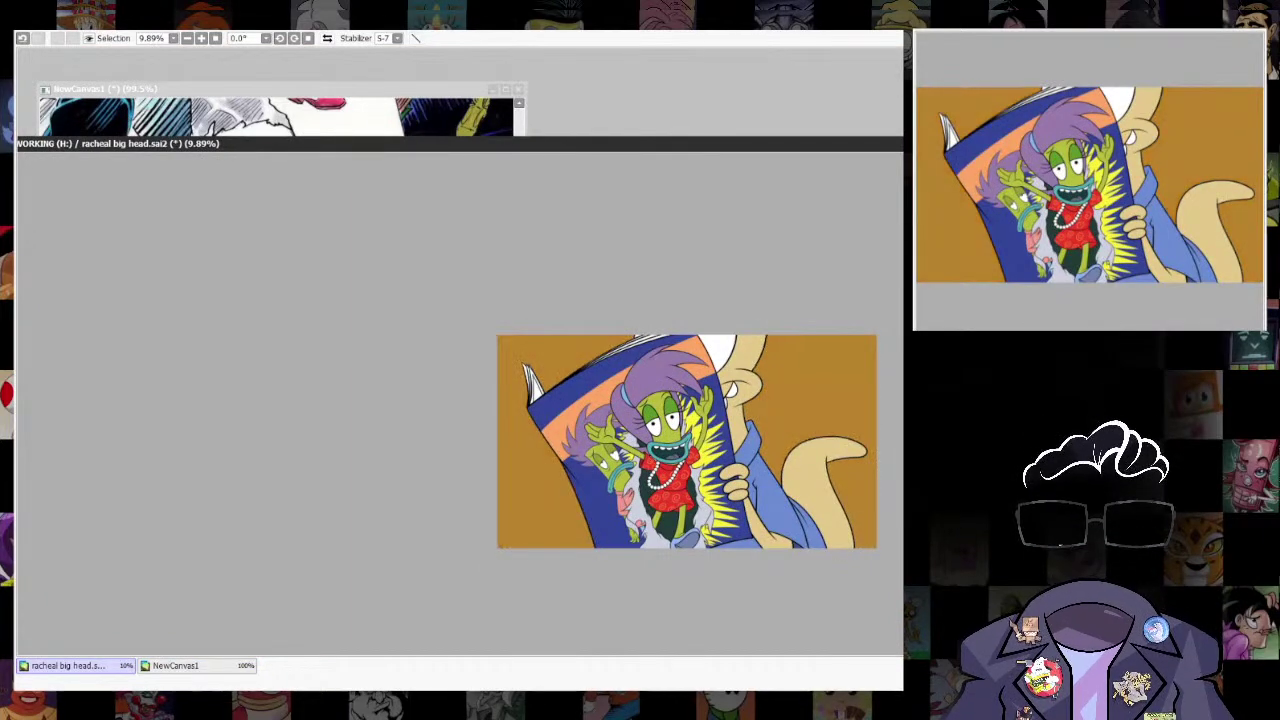
Check the wall colour in the magazine-reading reference again and shift the drawing's background to a copper brown.
scroll(818, 509, "up", 3)
scroll(835, 532, "down", 2)
scroll(836, 532, "up", 2)
left_click(437, 91)
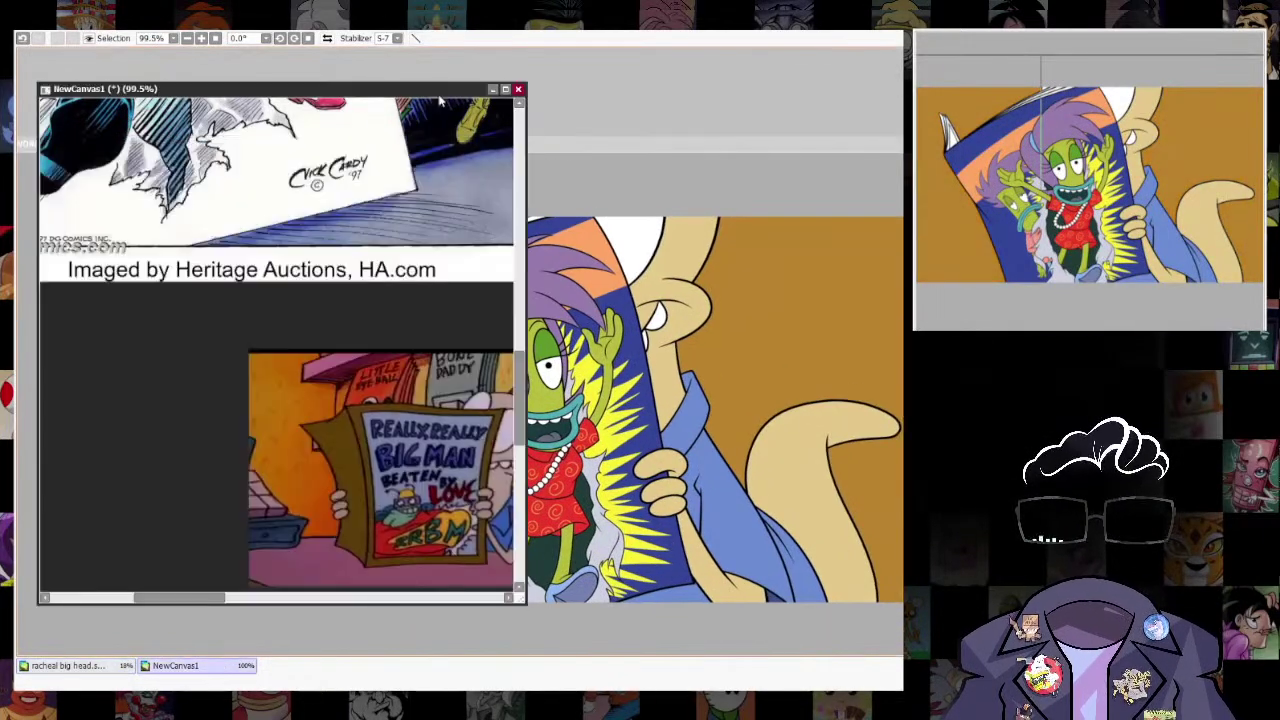
left_click_drag(412, 443, 302, 356)
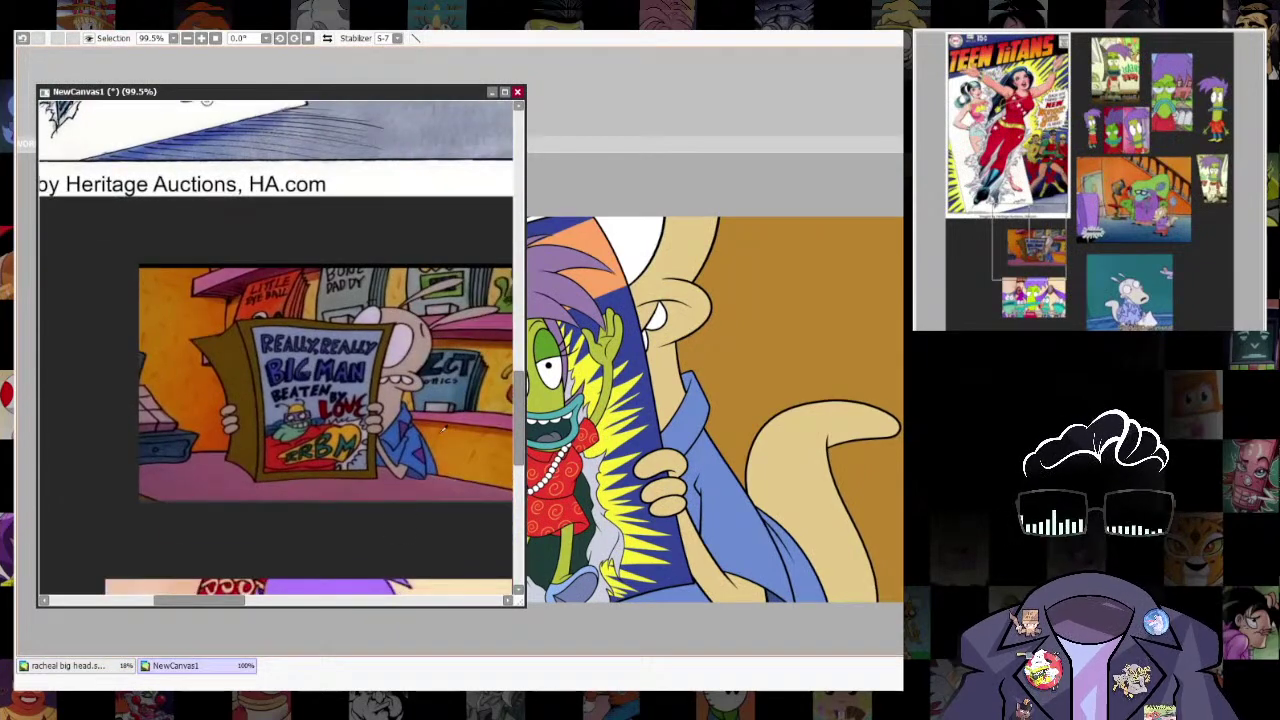
left_click(777, 143)
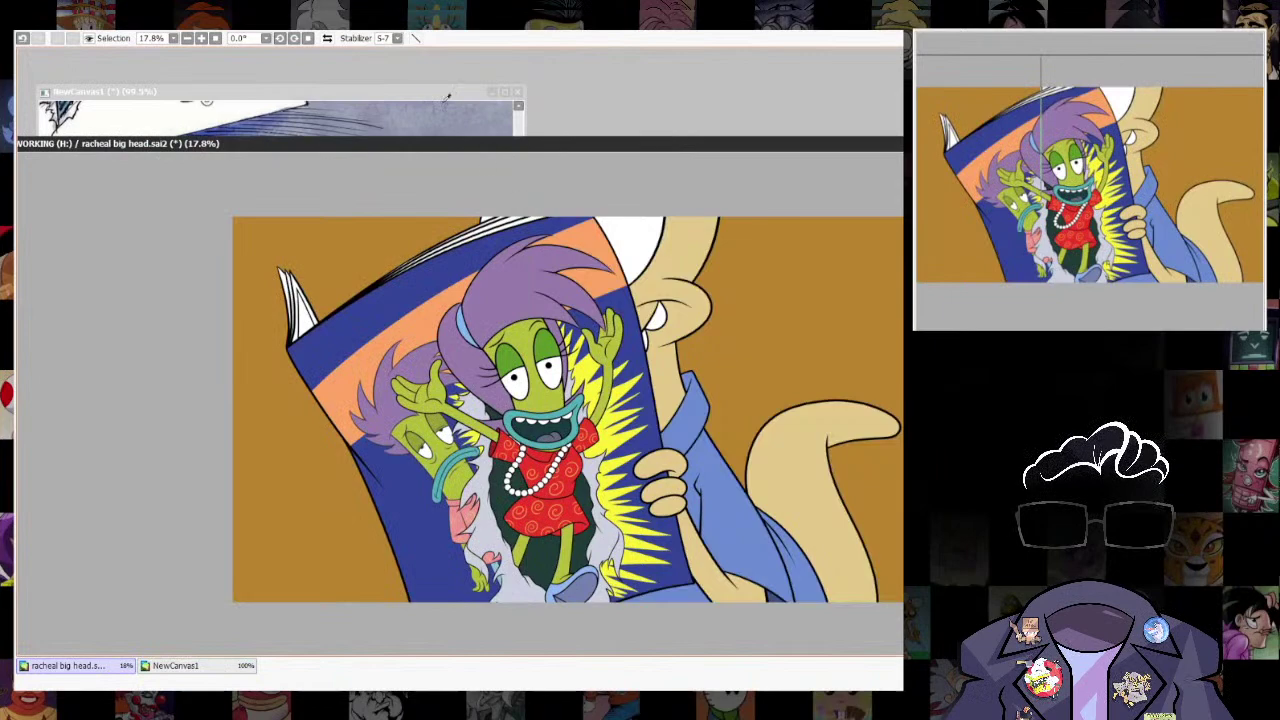
left_click(379, 48)
mouse_move(484, 645)
left_mouse_down()
mouse_move(463, 643)
mouse_move(523, 653)
mouse_move(501, 649)
left_mouse_up()
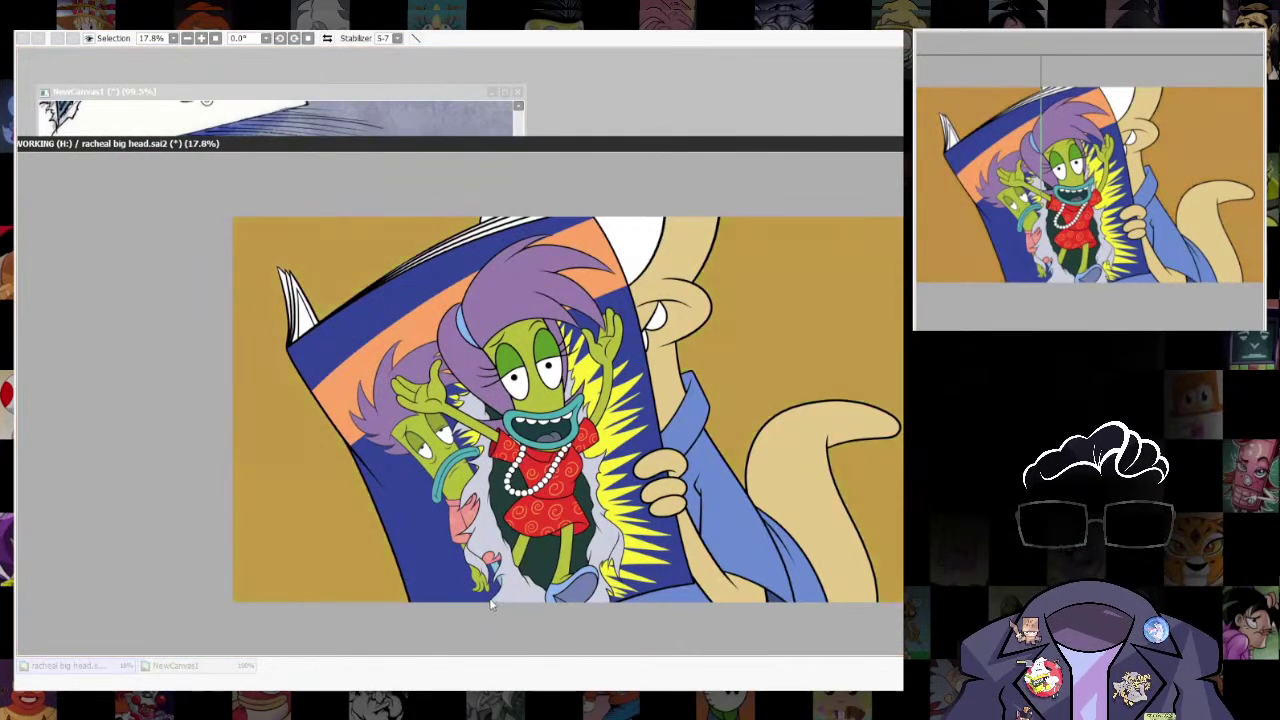
left_click_drag(486, 602, 482, 601)
left_click(554, 677)
Blend a dark orange gradient from the background's right side into the copper brown on the left, and compare it with the magazine reference.
left_click(439, 97)
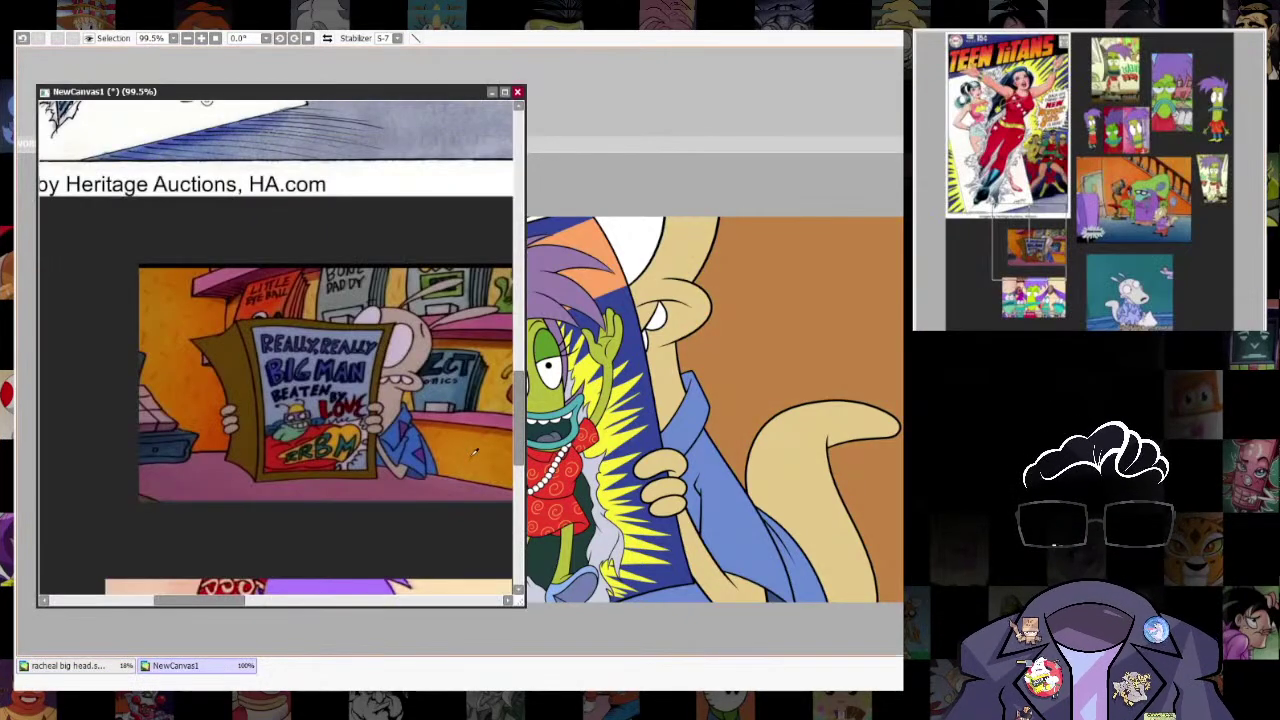
left_click(723, 147)
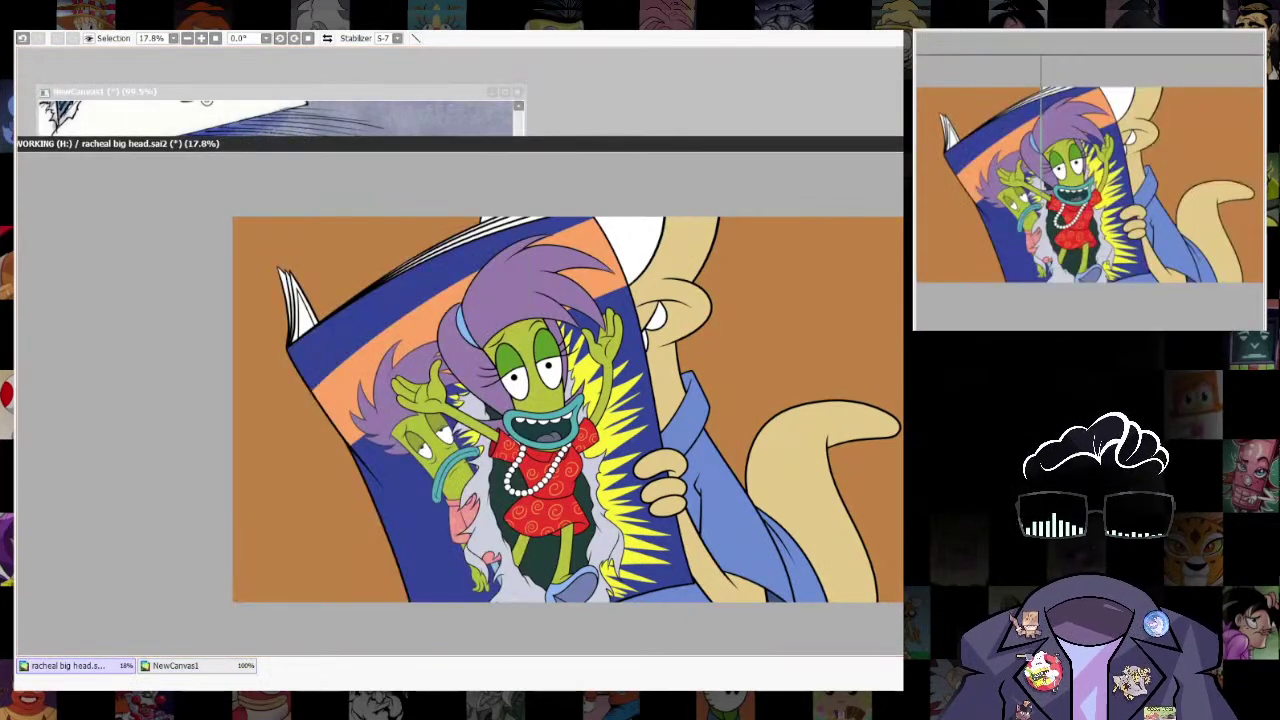
left_click(800, 310)
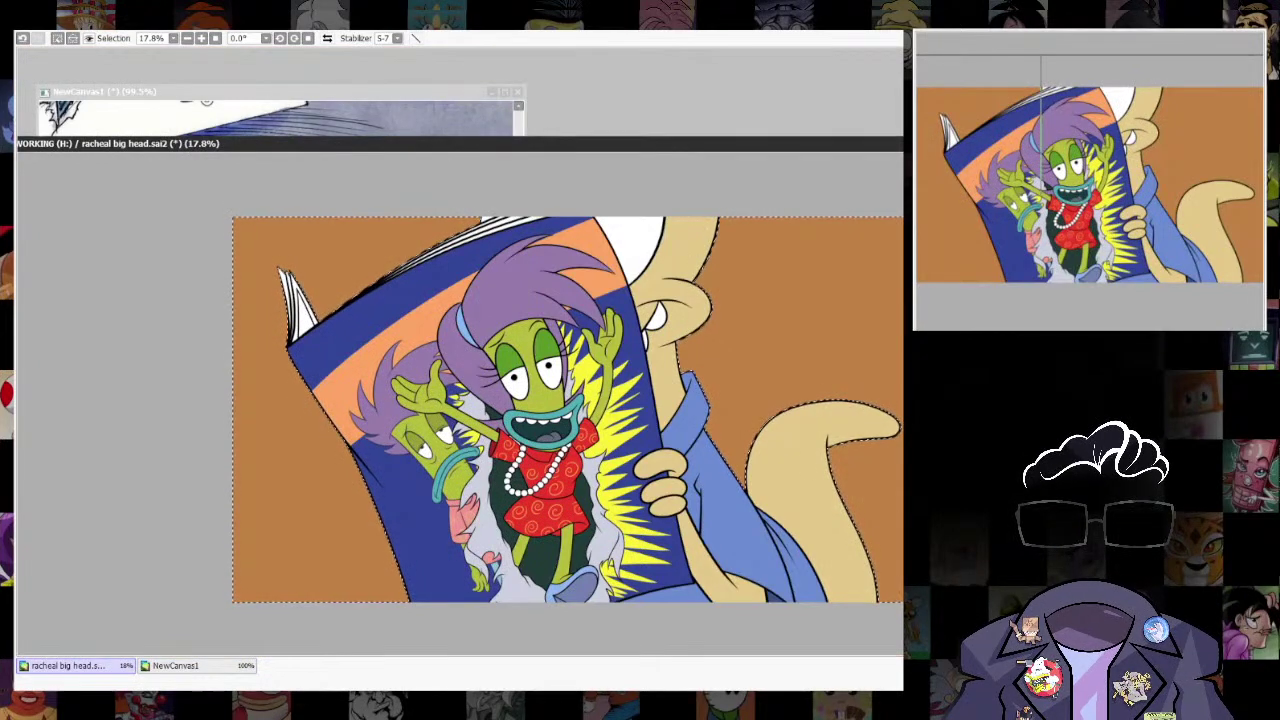
left_click_drag(840, 480, 753, 473)
mouse_move(863, 558)
left_mouse_down()
mouse_move(748, 472)
mouse_move(462, 156)
mouse_move(208, 258)
mouse_move(166, 248)
left_mouse_up()
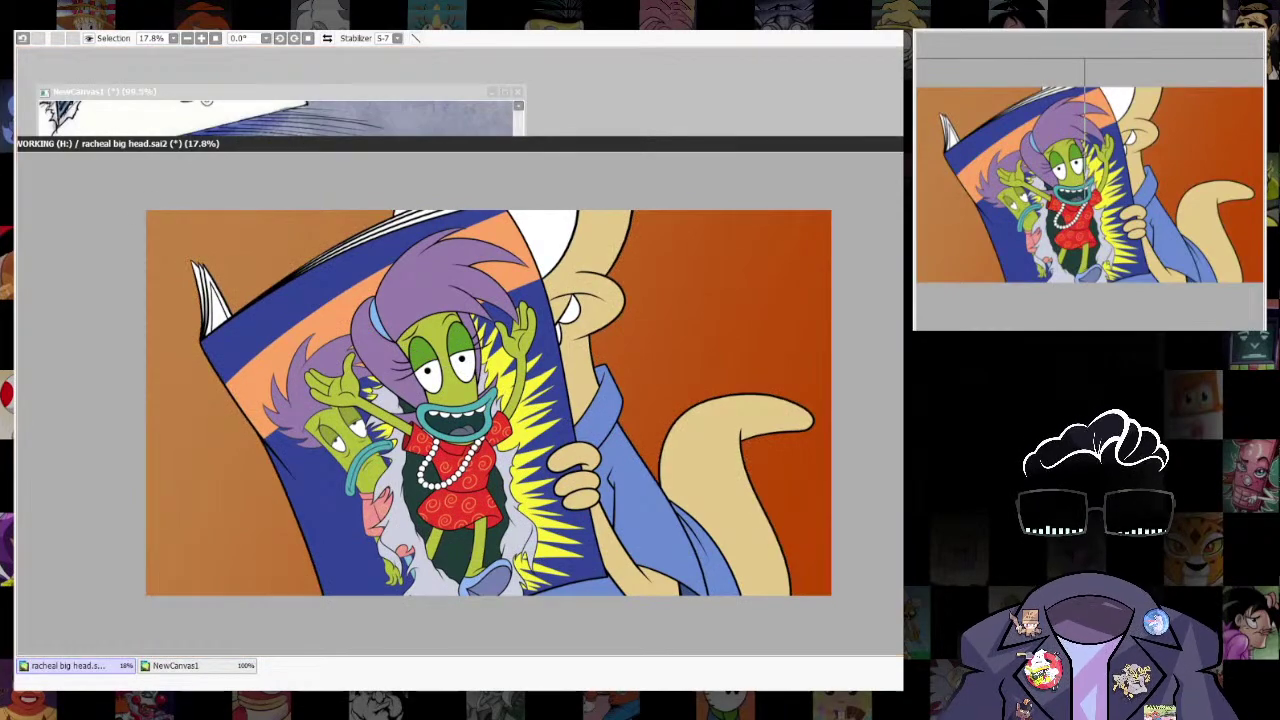
scroll(765, 543, "down", 2)
scroll(724, 514, "up", 2)
key("ctrl+Tab")
scroll(742, 466, "down", 2)
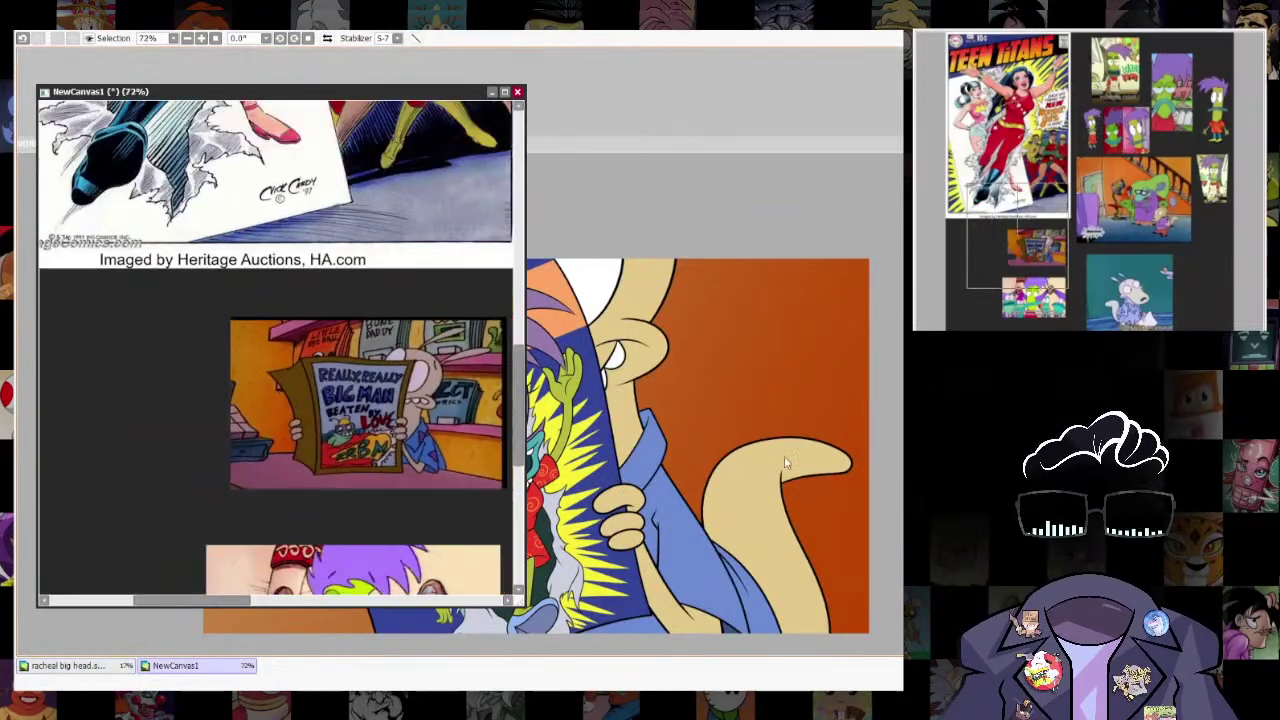
key("ctrl+Tab")
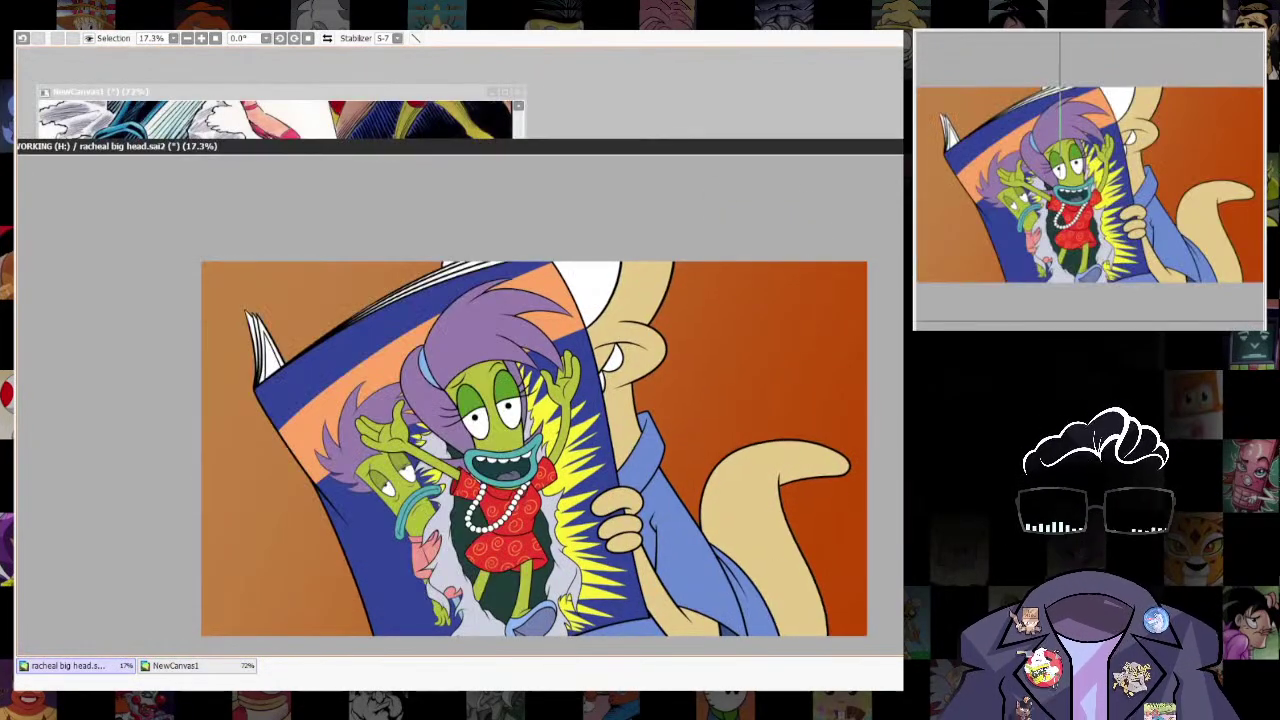
Confine the background's dark orange to the lower-right corner with a copper-brown gradient and blend light peach in from the upper-left corner.
left_click_drag(868, 640, 576, 243)
key("ctrl+d")
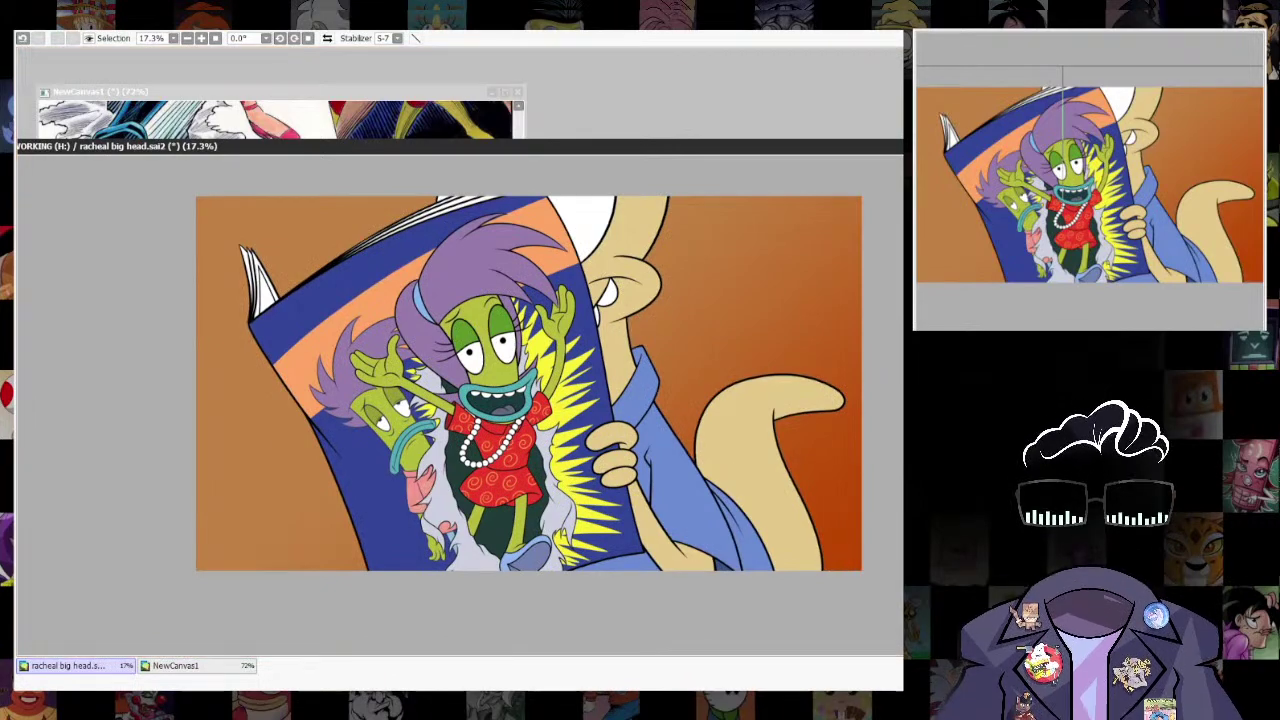
left_click_drag(172, 186, 535, 480)
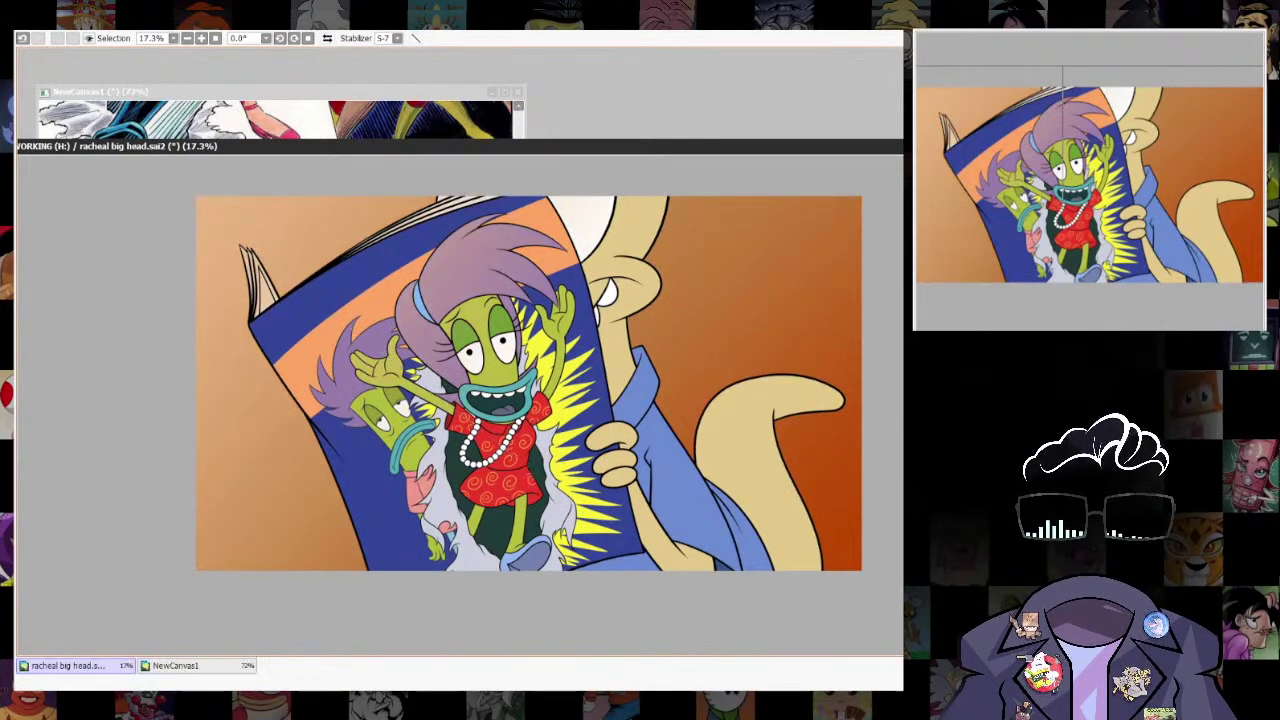
scroll(525, 400, "down", 4)
left_click_drag(400, 335, 625, 529)
Select the narrow page strips standing up at the comic's upper-left corner and fill them with white.
scroll(537, 470, "up", 8)
scroll(615, 537, "up", 2)
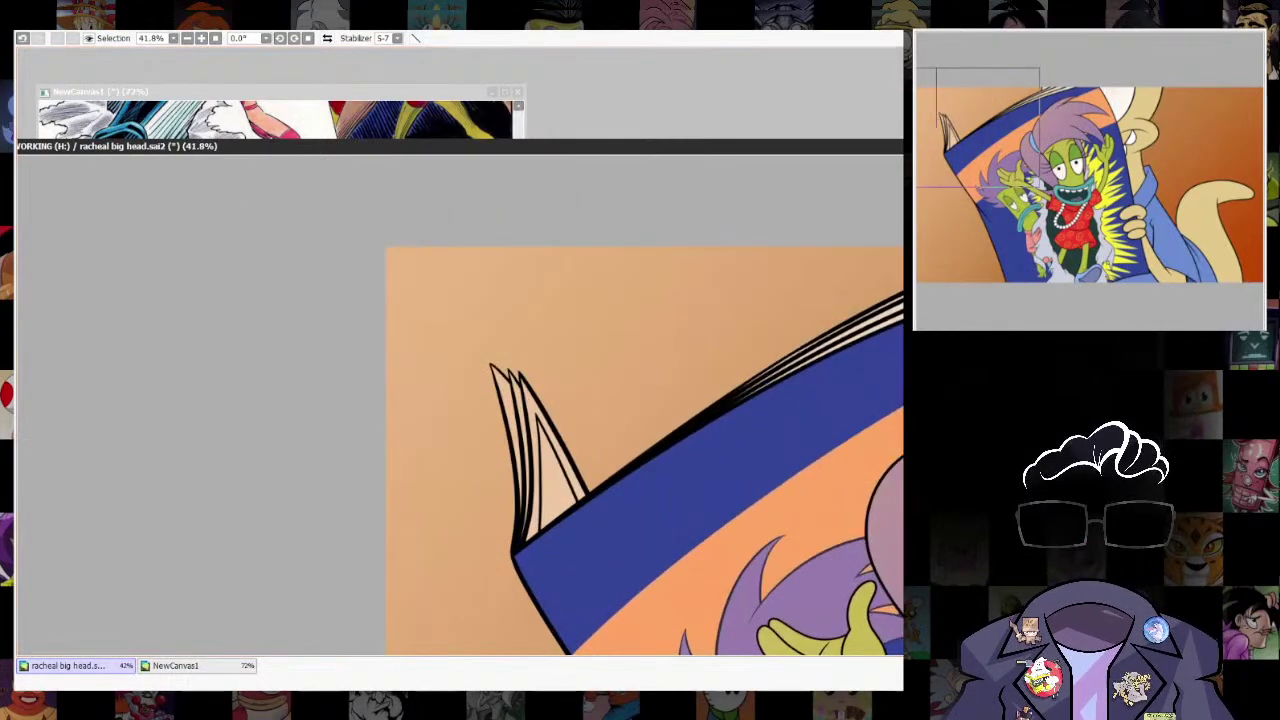
left_click(504, 393)
left_click(518, 402)
left_click(532, 412)
left_click(534, 520)
left_click(573, 482)
left_click_drag(542, 568, 542, 568)
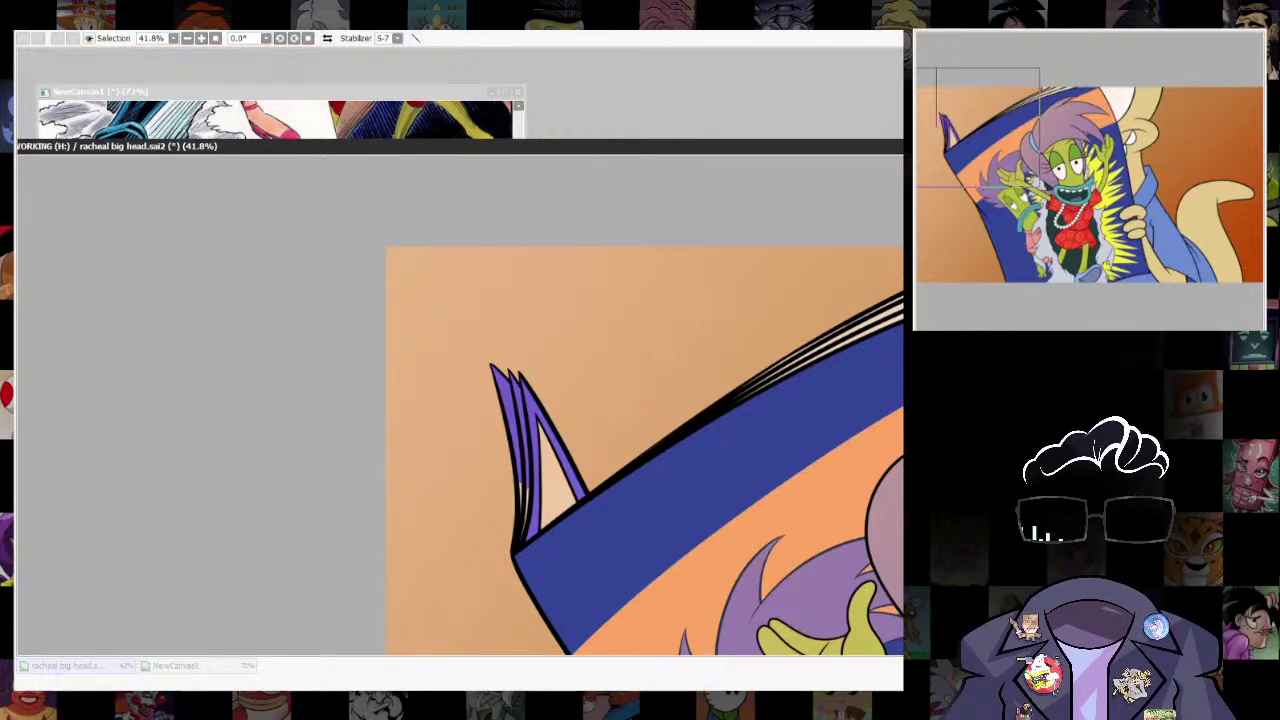
left_click(423, 684)
key("ctrl+f")
key("ctrl+d")
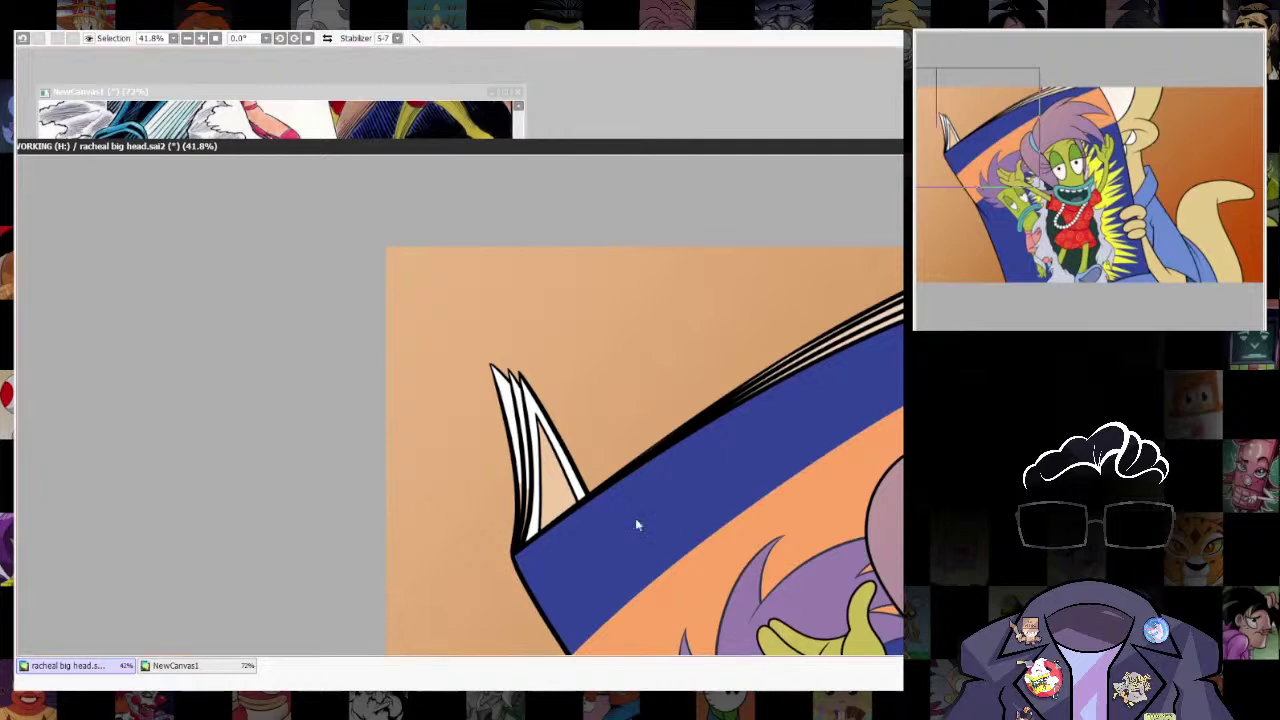
Paint white into the remaining thin gaps at the base of the standing pages near the comic's corner.
scroll(533, 513, "up", 2)
left_click_drag(533, 513, 593, 527)
scroll(593, 527, "up", 2)
key("n")
key("e")
key("n")
key("e")
left_click_drag(573, 576, 580, 530)
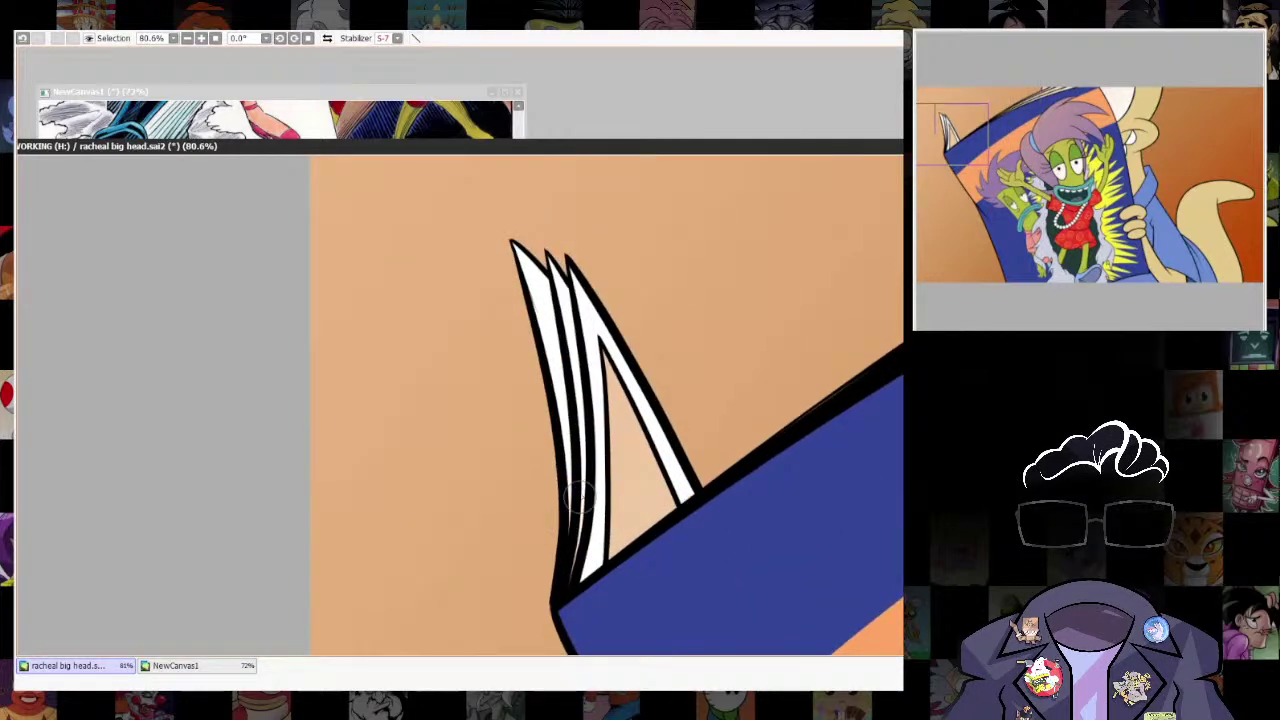
scroll(842, 481, "down", 3)
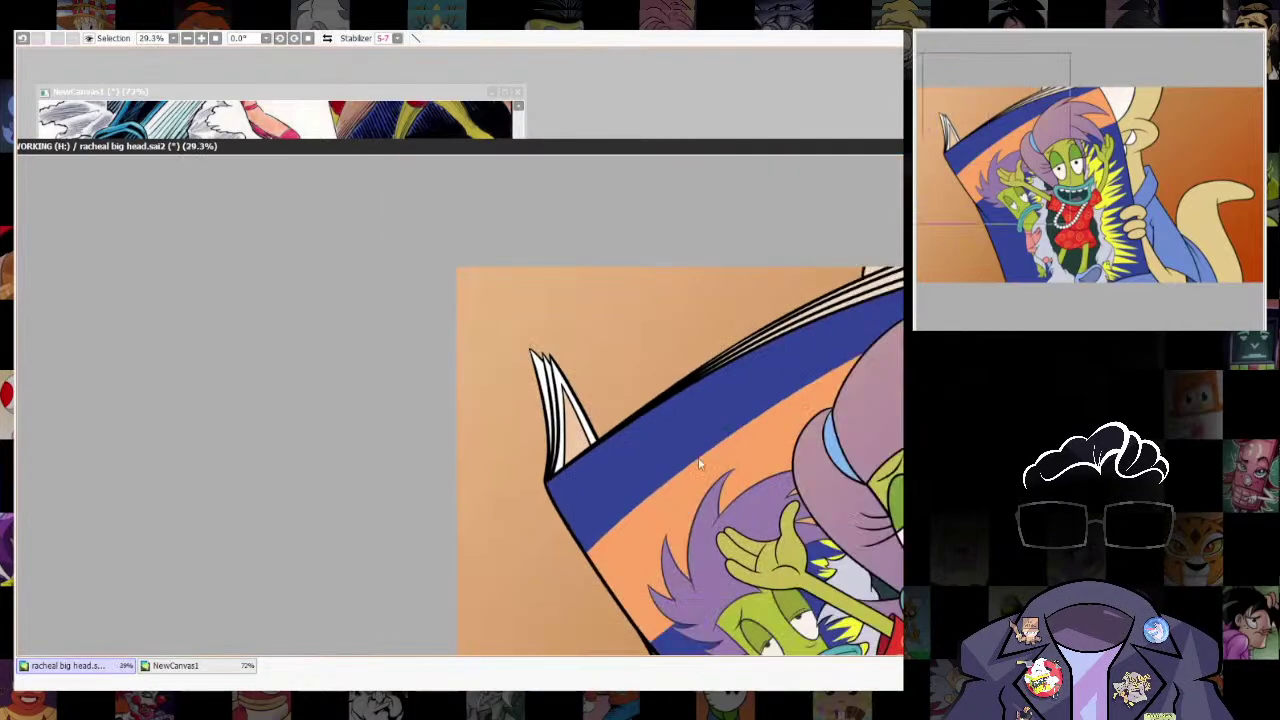
Select the triangular area inside the standing page at the comic's corner and fill it with teal.
scroll(657, 529, "up", 4)
left_click(617, 450)
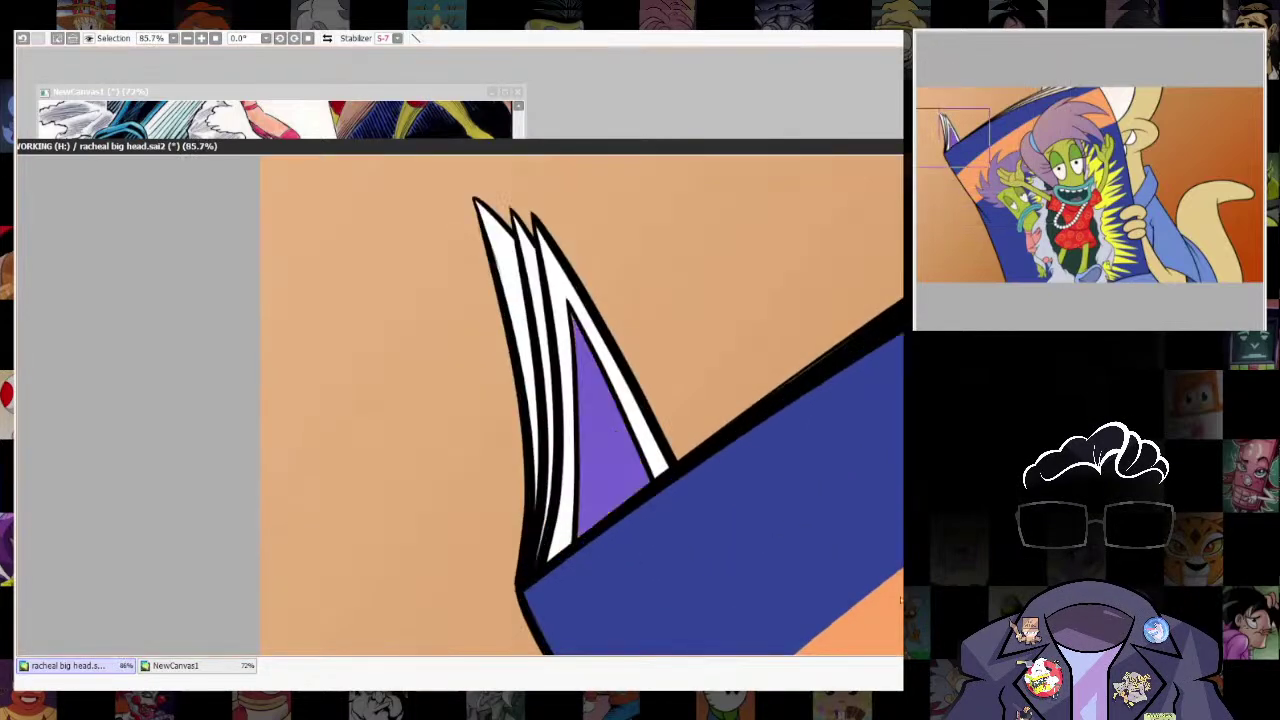
key("n")
left_click_drag(820, 558, 648, 533)
left_click_drag(764, 472, 697, 577)
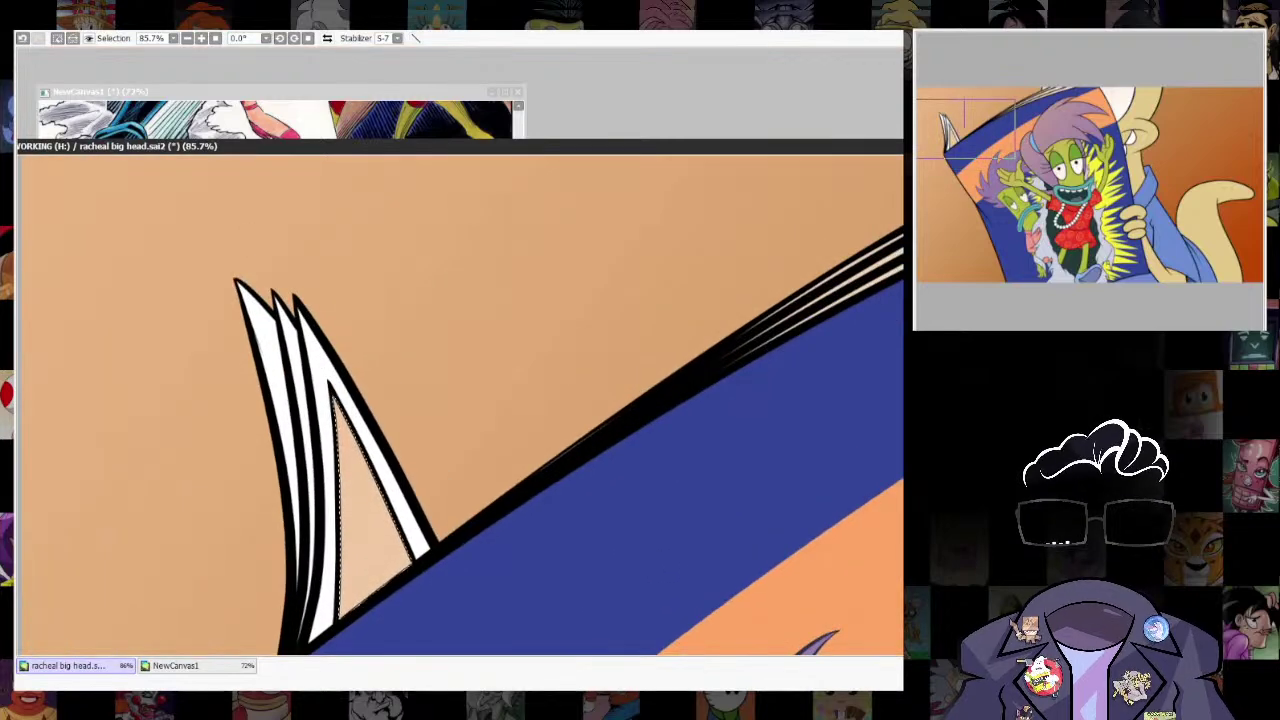
key("ctrl+f")
key("ctrl+d")
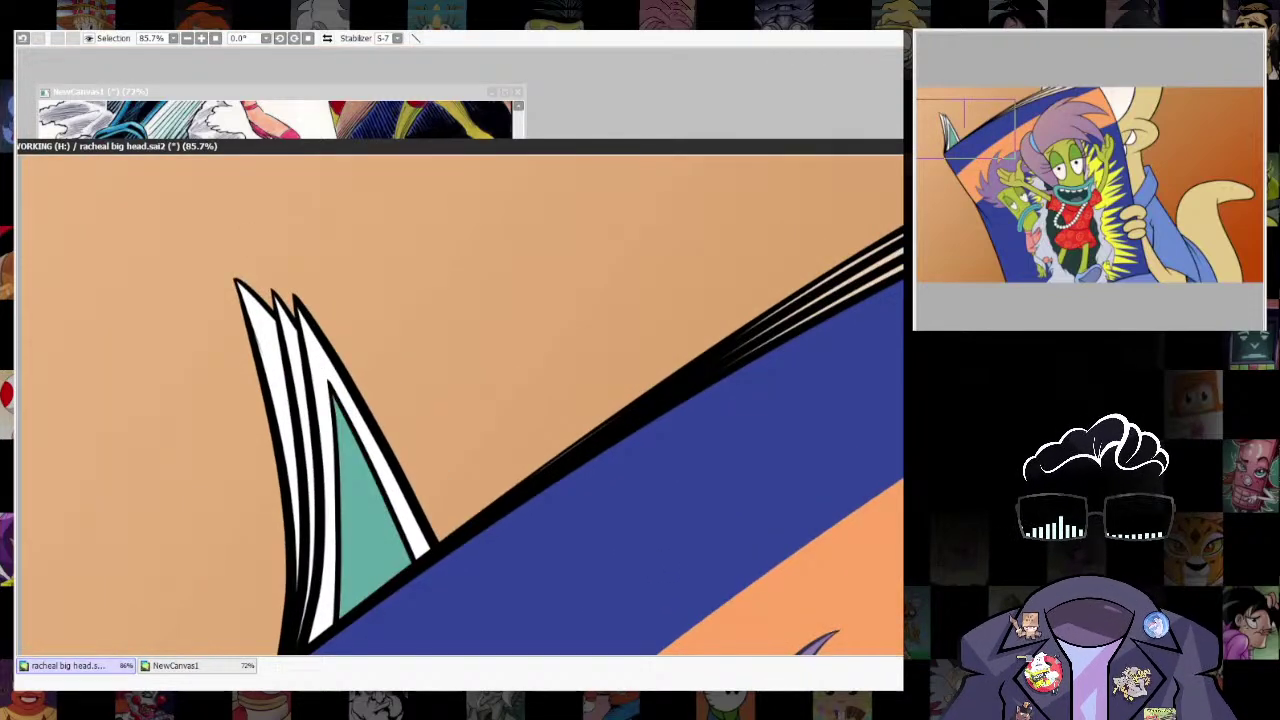
Paint the page edges along the top of the comic's blue cover white with a smaller brush.
scroll(794, 509, "down", 5)
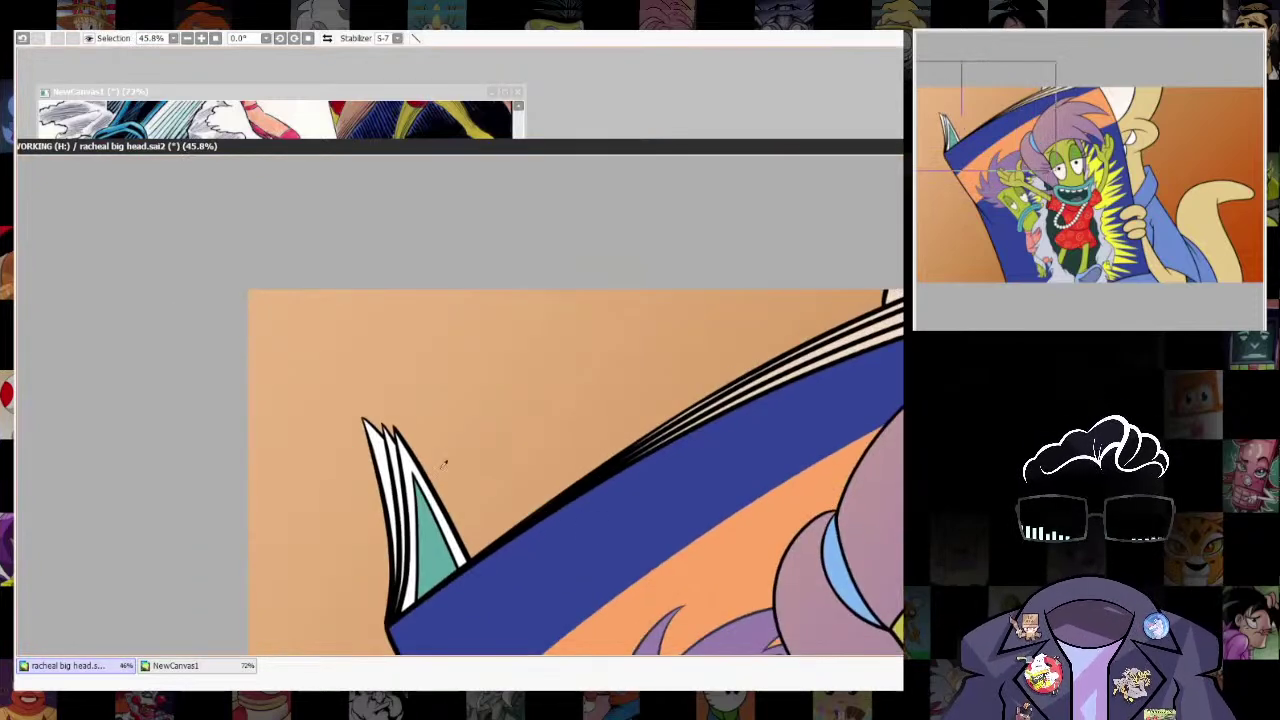
mouse_move(694, 429)
left_mouse_down()
mouse_move(560, 450)
mouse_move(764, 339)
mouse_move(848, 317)
left_mouse_up()
key("bracketleft")
key("bracketleft")
key("bracketleft")
left_click_drag(760, 335, 897, 289)
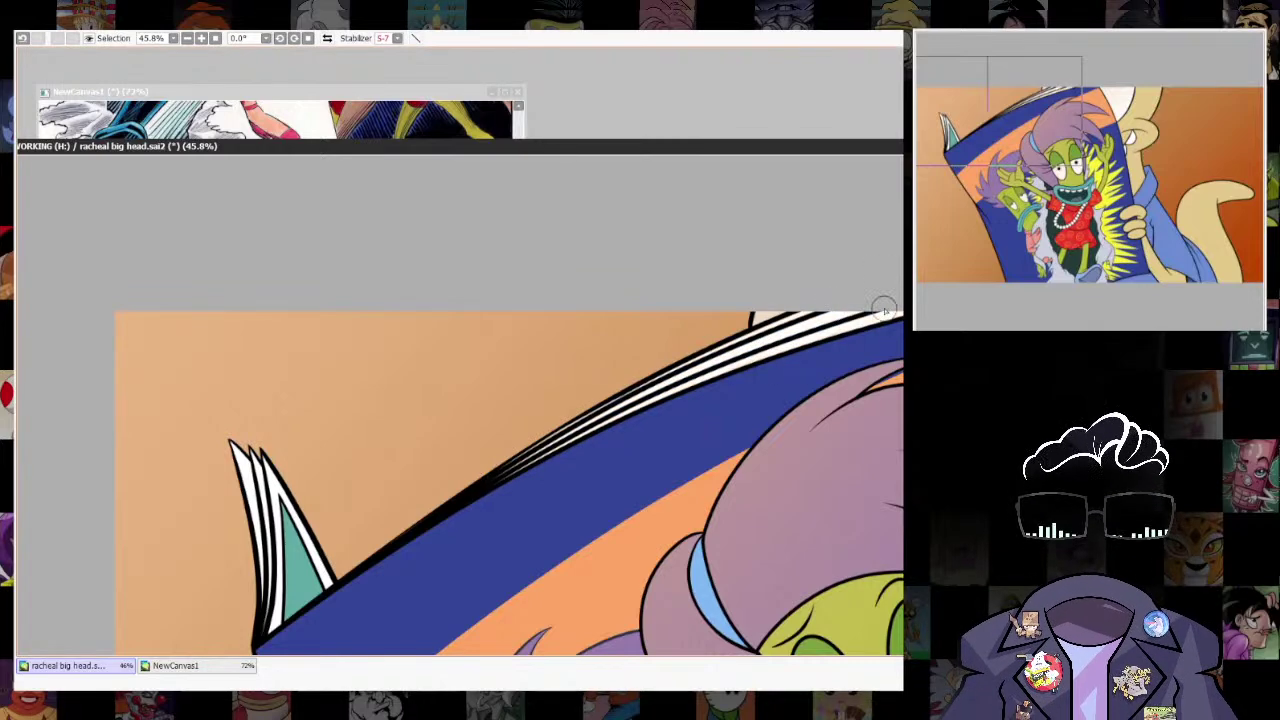
left_click_drag(590, 426, 806, 318)
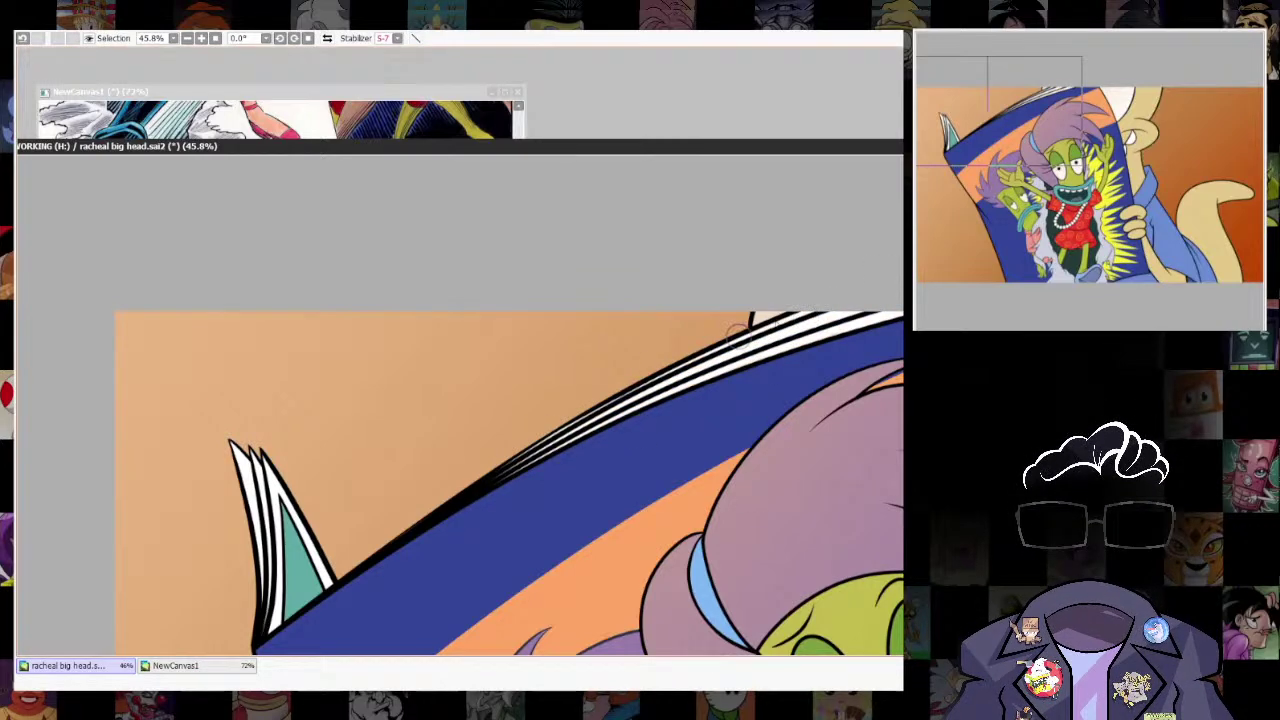
Touch up the inked page lines along the comic book's upper edge, adjusting the brush size.
left_click_drag(598, 404, 642, 386)
key("ctrl+z")
key("bracketleft")
key("bracketleft")
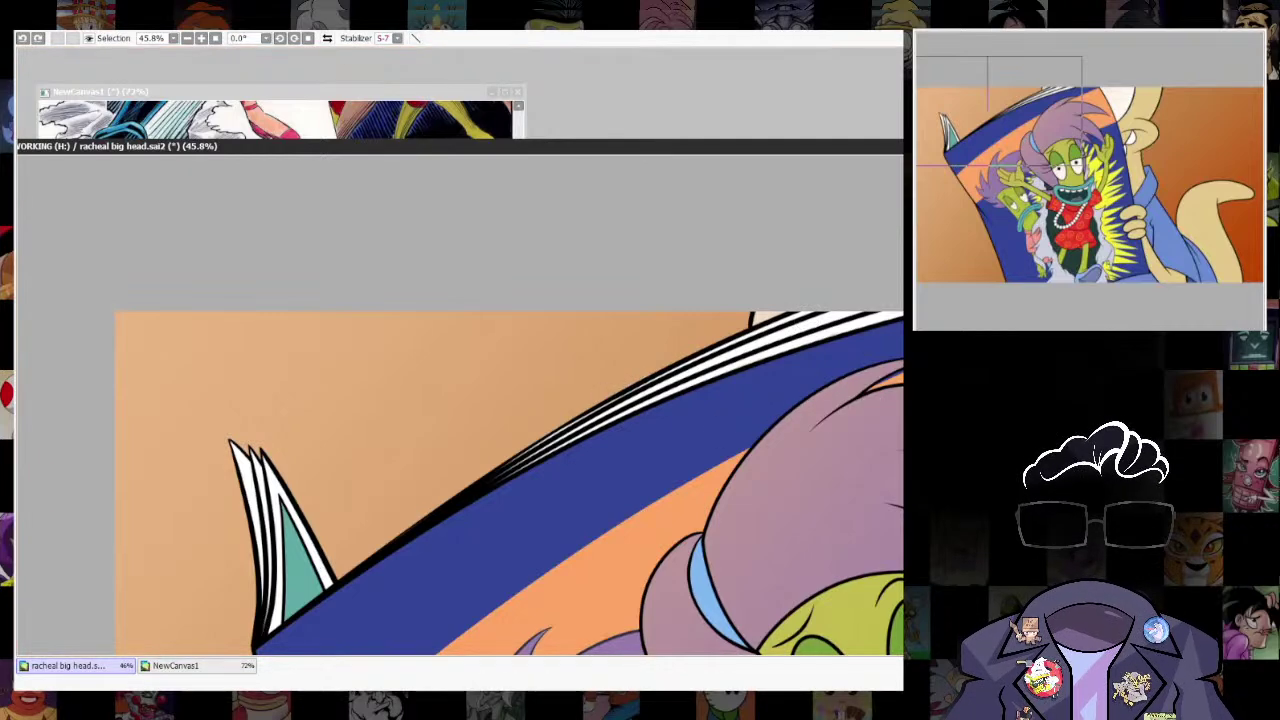
key("bracketright")
left_click_drag(633, 393, 627, 400)
Examine the coloured illustration as a whole and up close, from the comic cover to the figure holding it.
scroll(690, 340, "down", 5)
left_click_drag(858, 550, 846, 371)
scroll(808, 603, "up", 2)
scroll(781, 342, "up", 3)
scroll(853, 370, "down", 4)
scroll(798, 565, "up", 3)
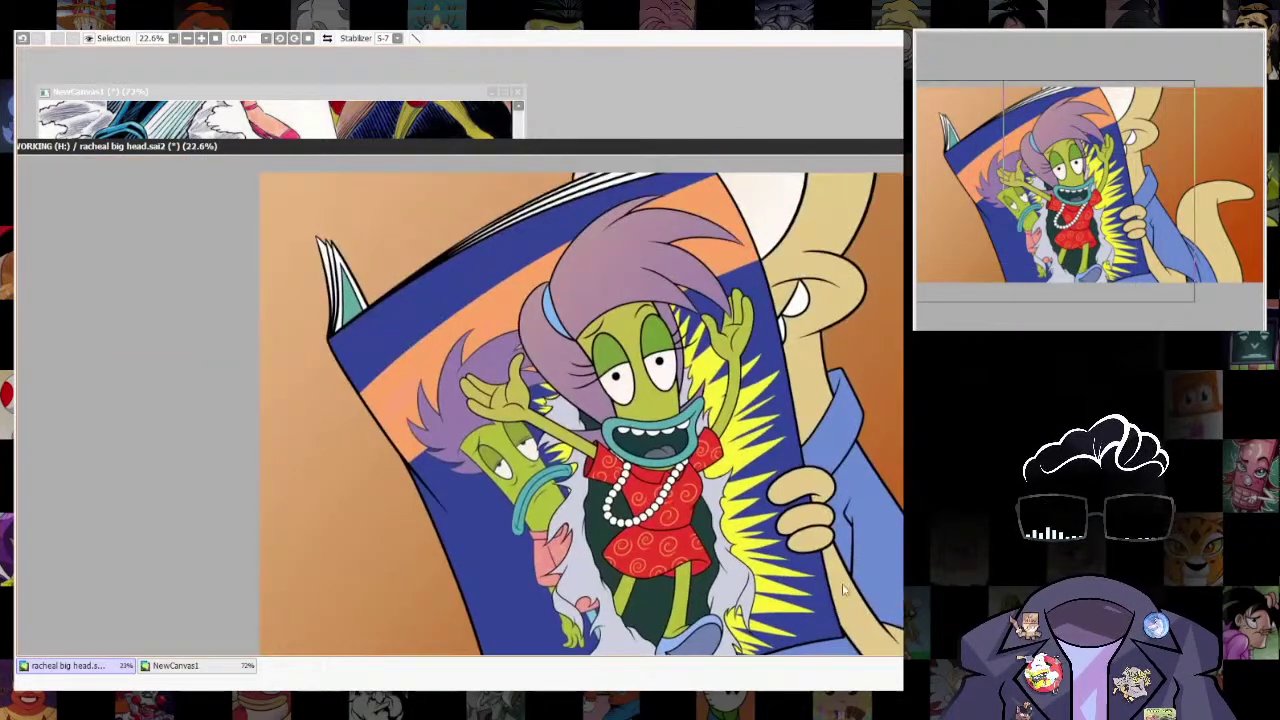
scroll(798, 565, "up", 1)
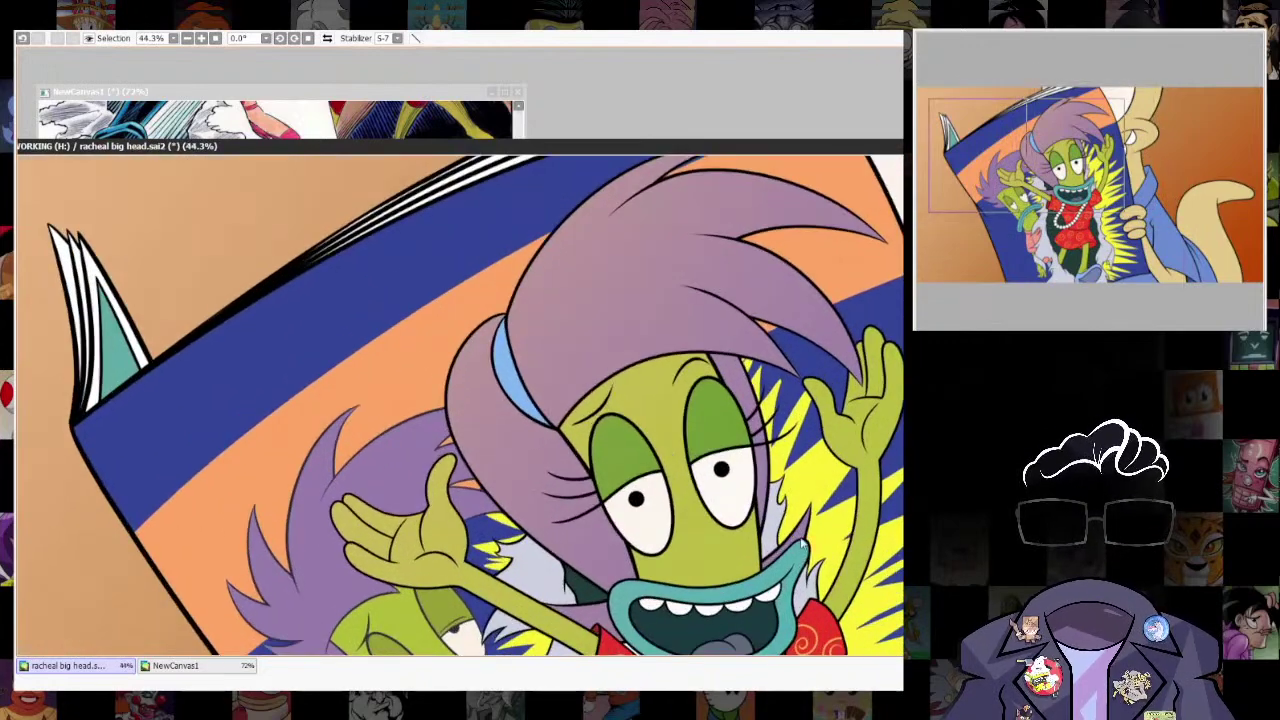
scroll(798, 565, "down", 2)
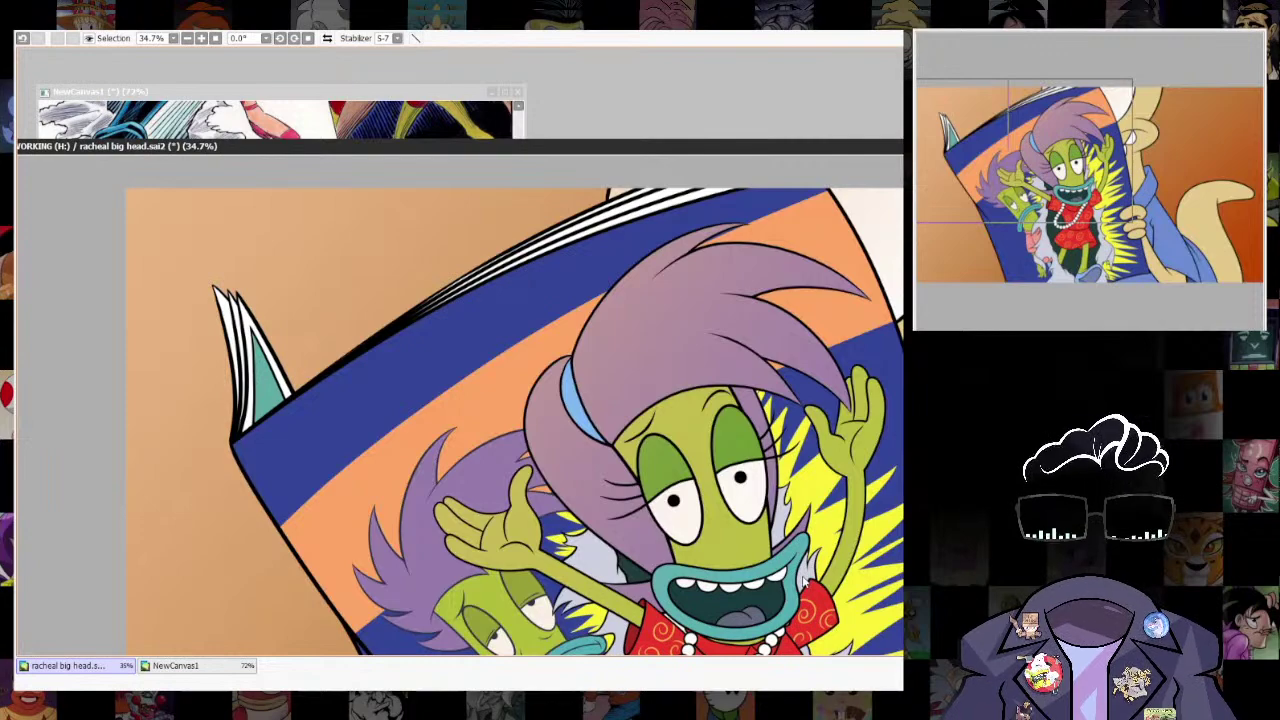
left_click_drag(748, 559, 780, 561)
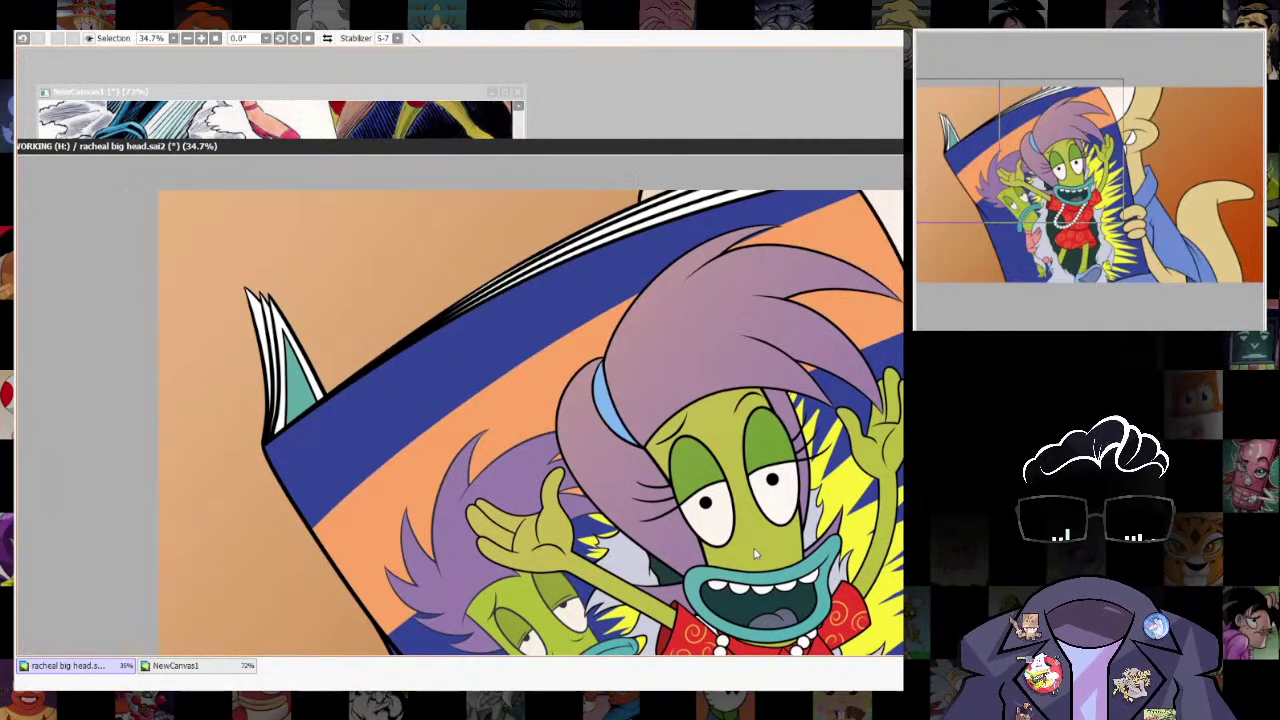
left_click_drag(820, 147, 828, 103)
scroll(760, 440, "down", 5)
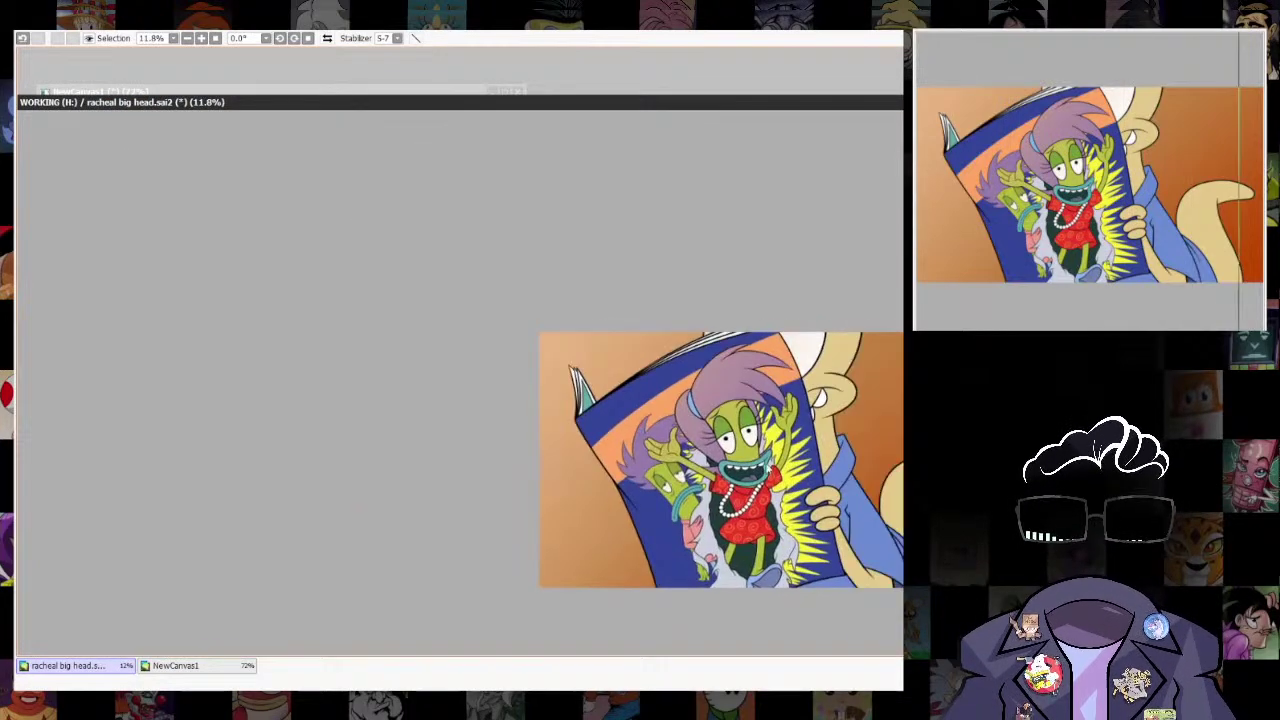
scroll(818, 503, "up", 3)
scroll(813, 460, "up", 3)
left_click_drag(783, 505, 841, 445)
scroll(845, 470, "down", 3)
scroll(840, 498, "up", 3)
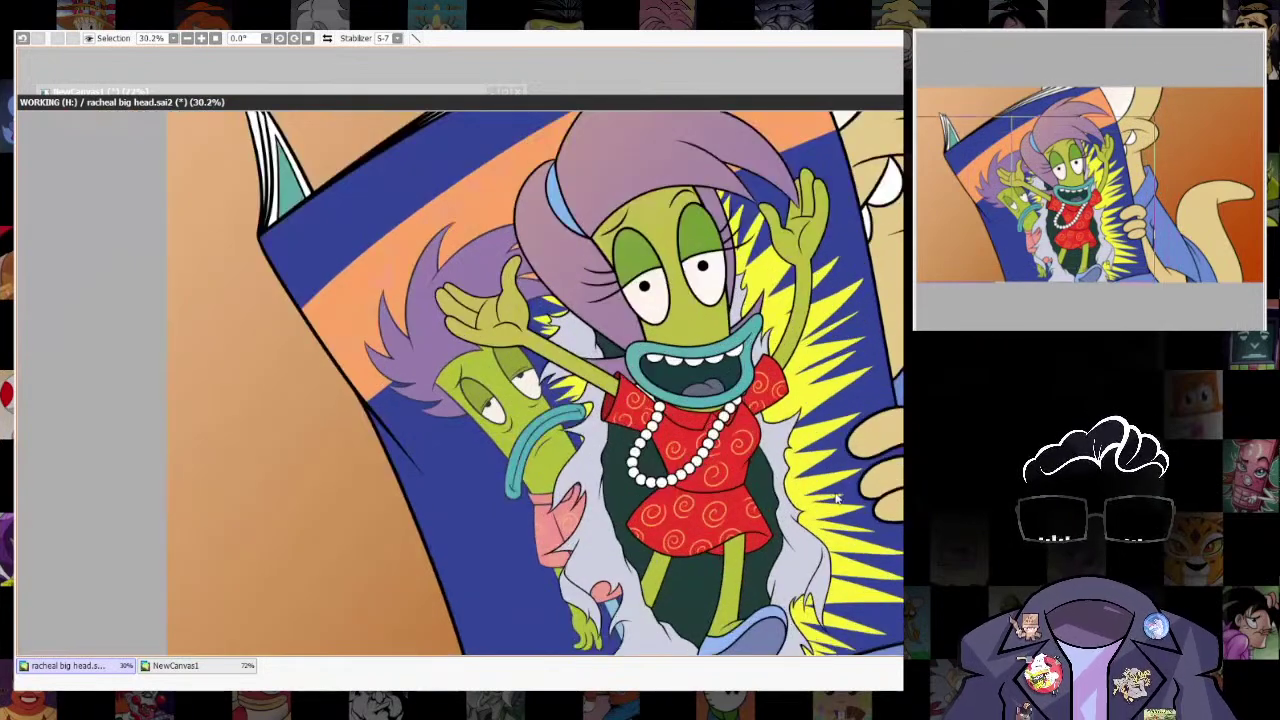
scroll(838, 420, "down", 4)
scroll(840, 416, "up", 2)
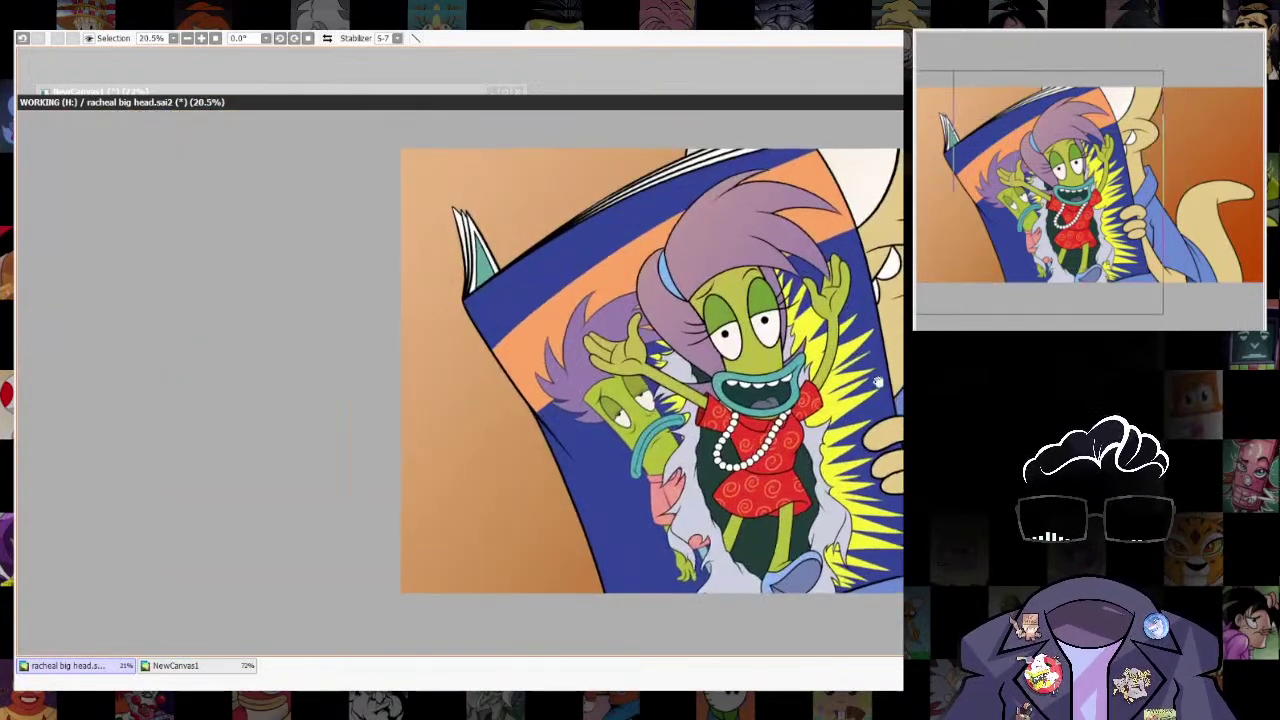
scroll(845, 480, "down", 2)
scroll(860, 565, "up", 2)
left_click_drag(860, 581, 858, 515)
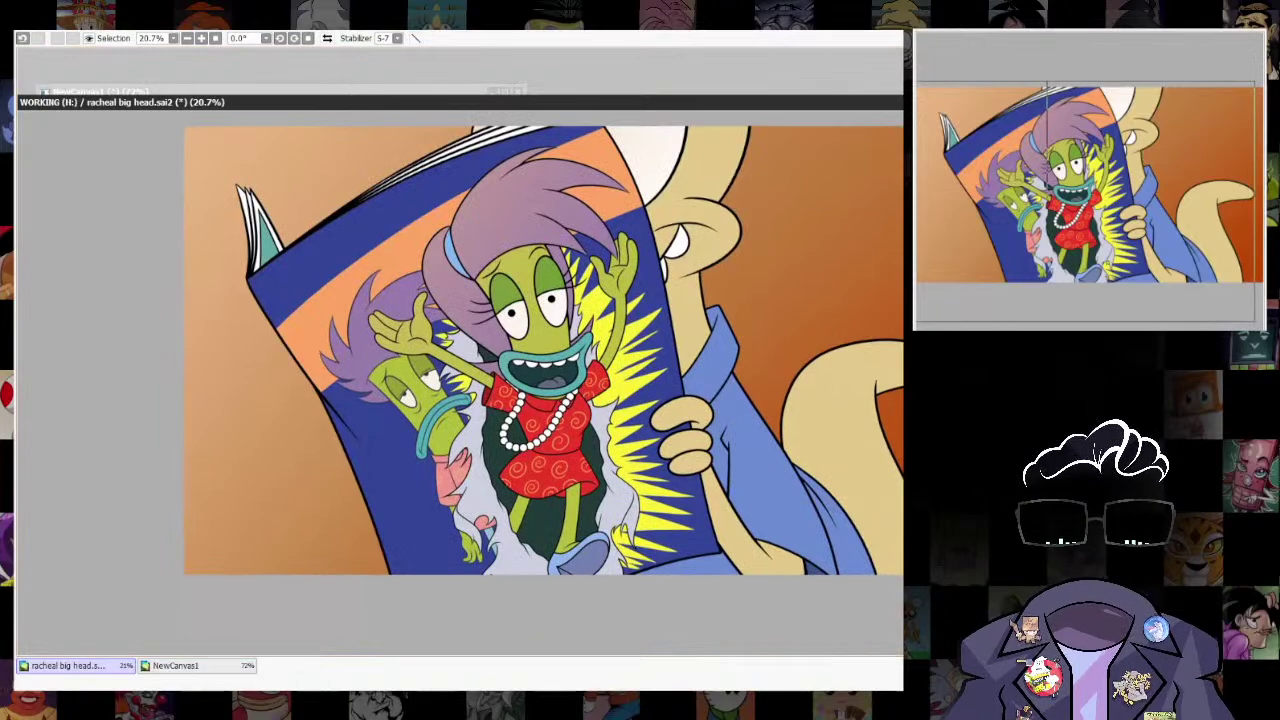
Draw a purple triangle on the blue shirt beside the holding hand, using the comic-reading reference image as a guide.
left_click(428, 93)
left_click_drag(435, 526, 416, 479)
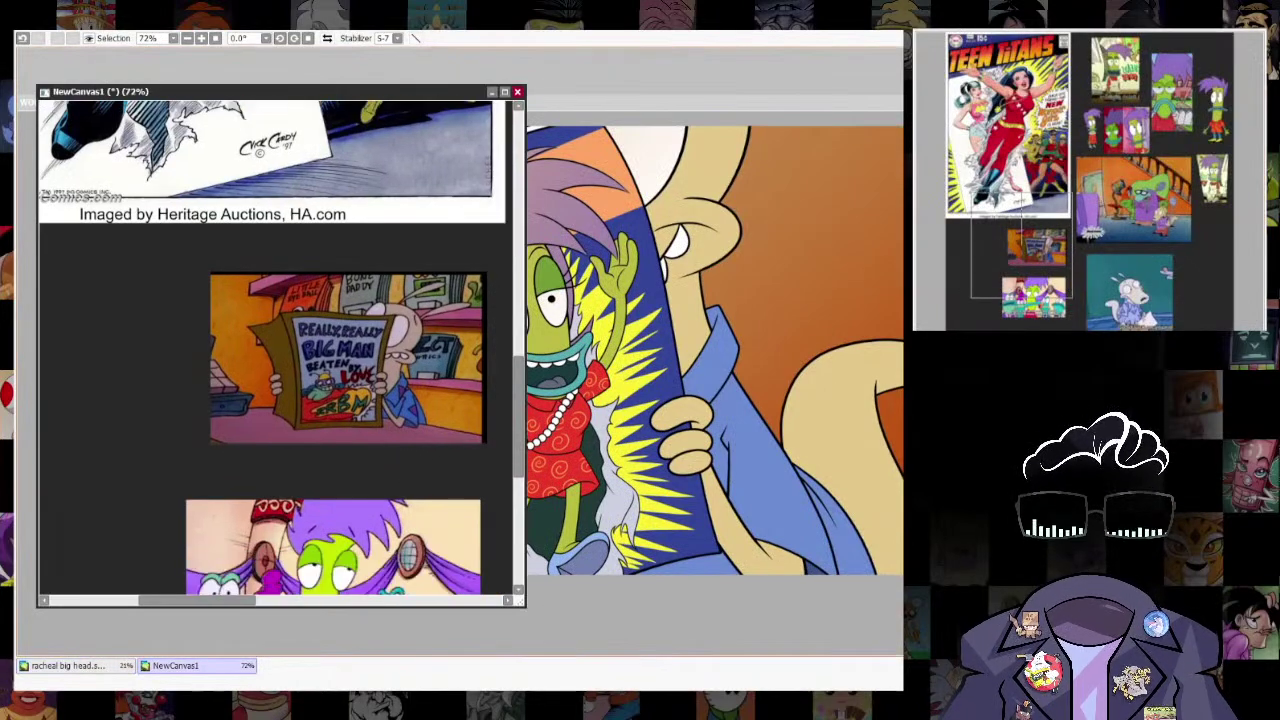
scroll(300, 330, "down", 4)
scroll(328, 400, "up", 5)
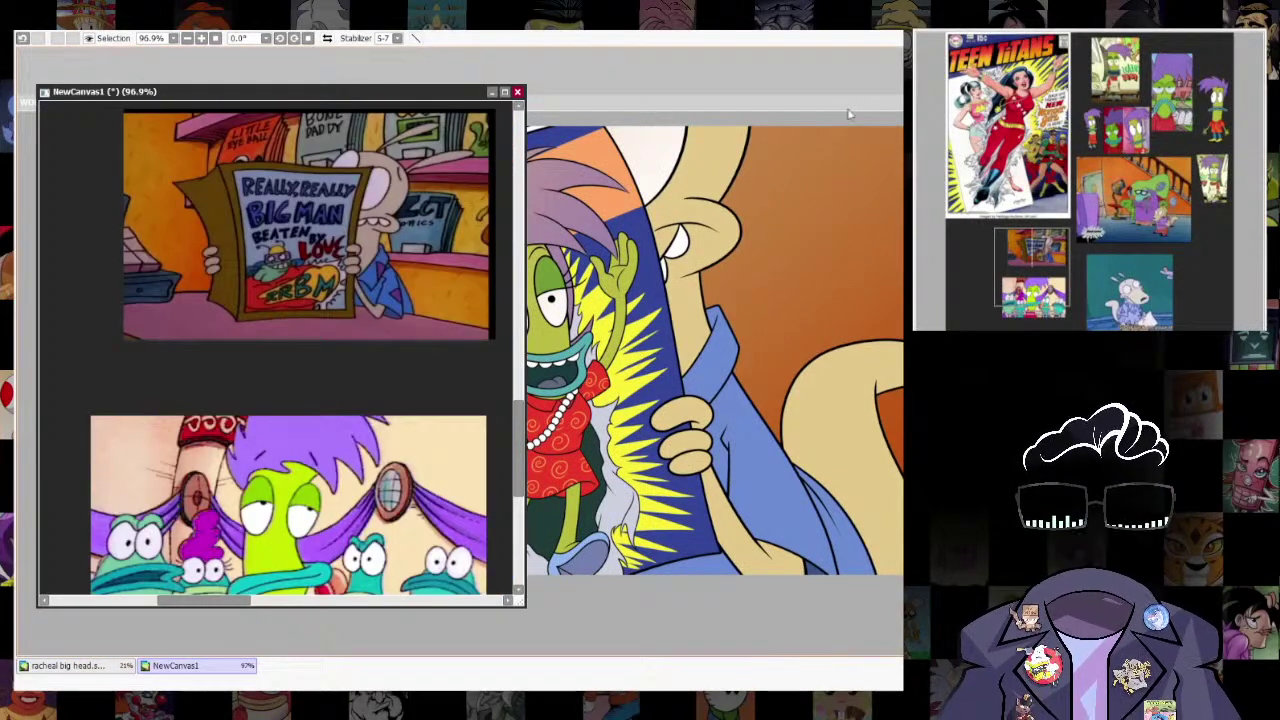
left_click(846, 108)
scroll(800, 448, "up", 3)
left_click_drag(845, 646, 787, 583)
scroll(740, 526, "up", 1)
left_click_drag(738, 526, 789, 565)
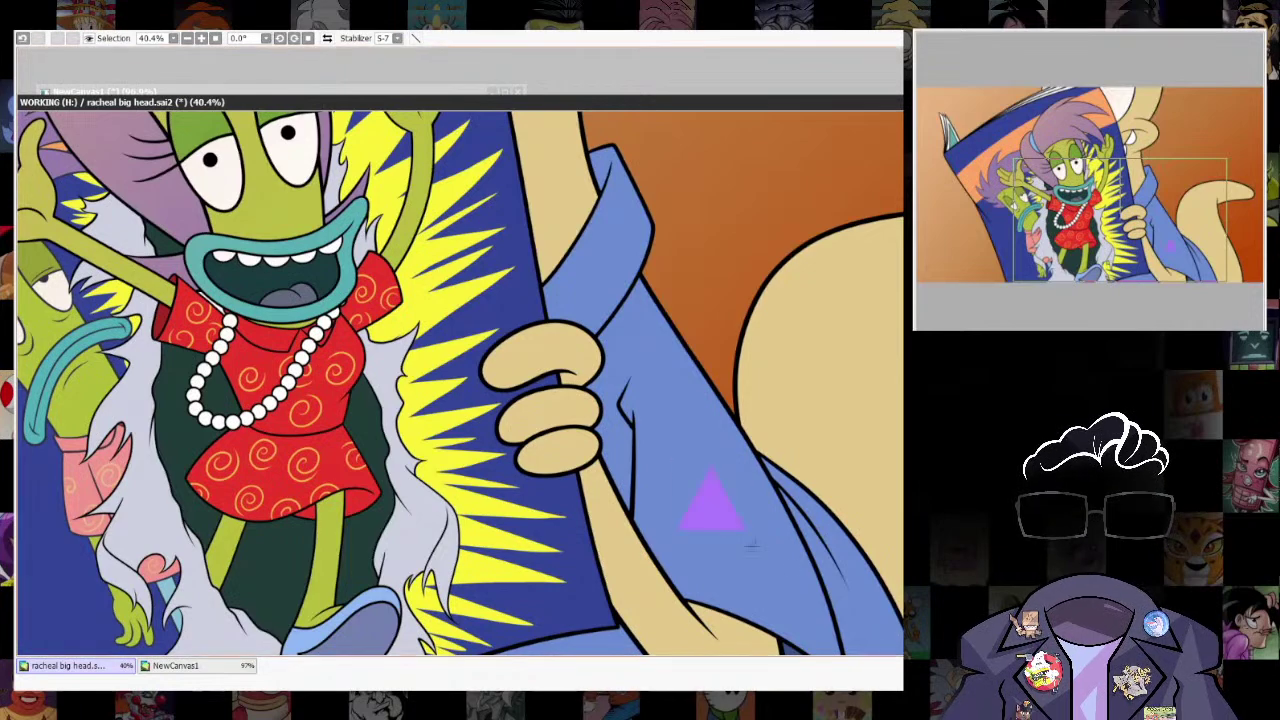
Examine the shirt pattern on the comic-reading character in the reference canvas.
left_click_drag(700, 106, 722, 521)
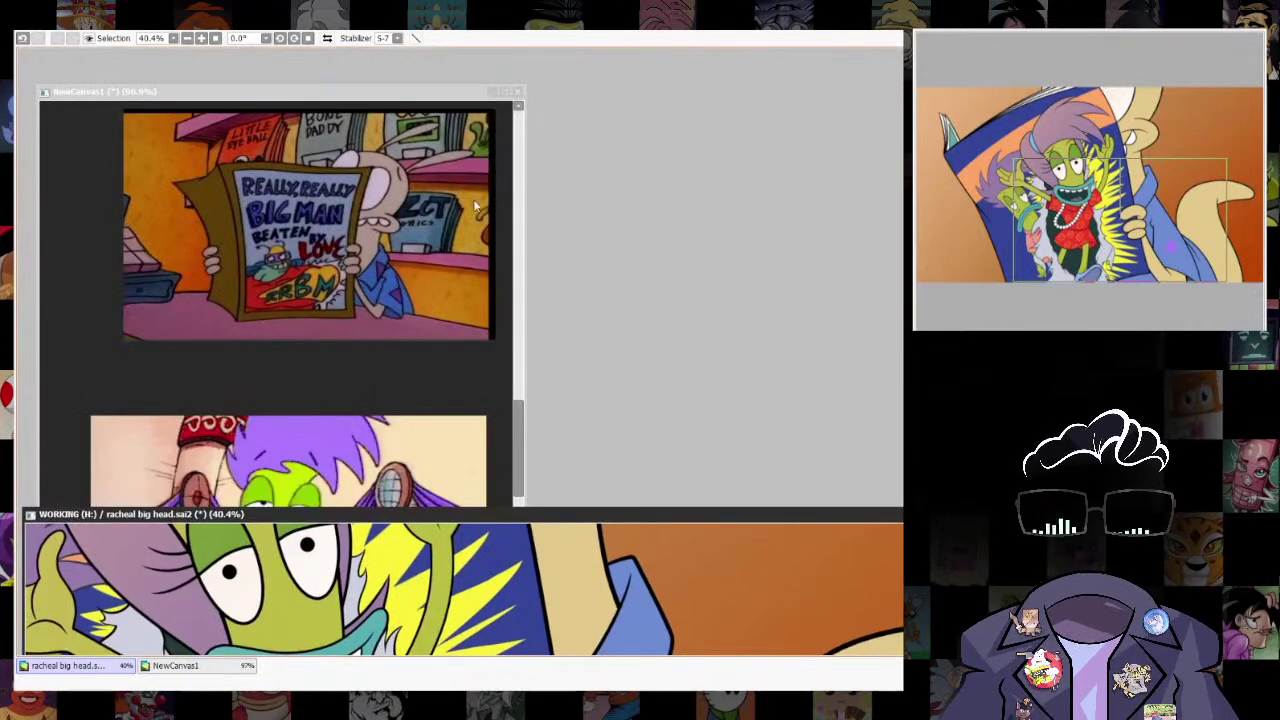
left_click(450, 225)
scroll(280, 350, "down", 5)
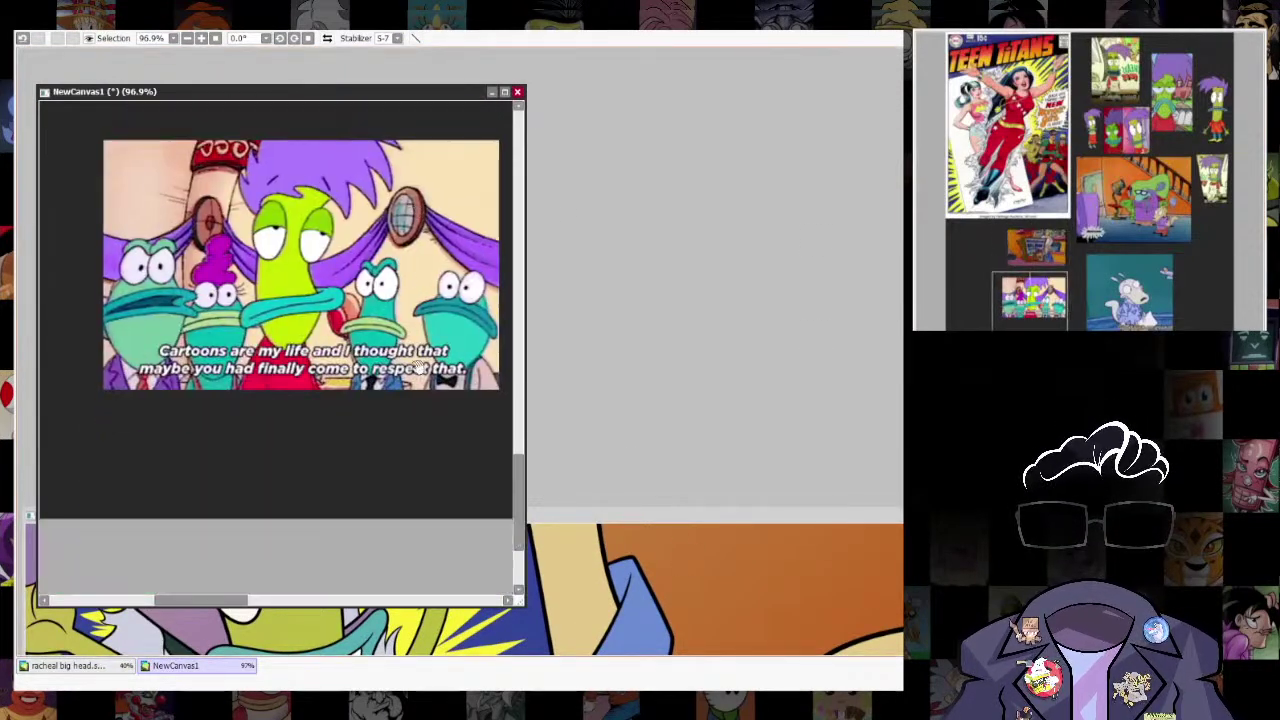
scroll(280, 350, "up", 10)
scroll(280, 350, "down", 3)
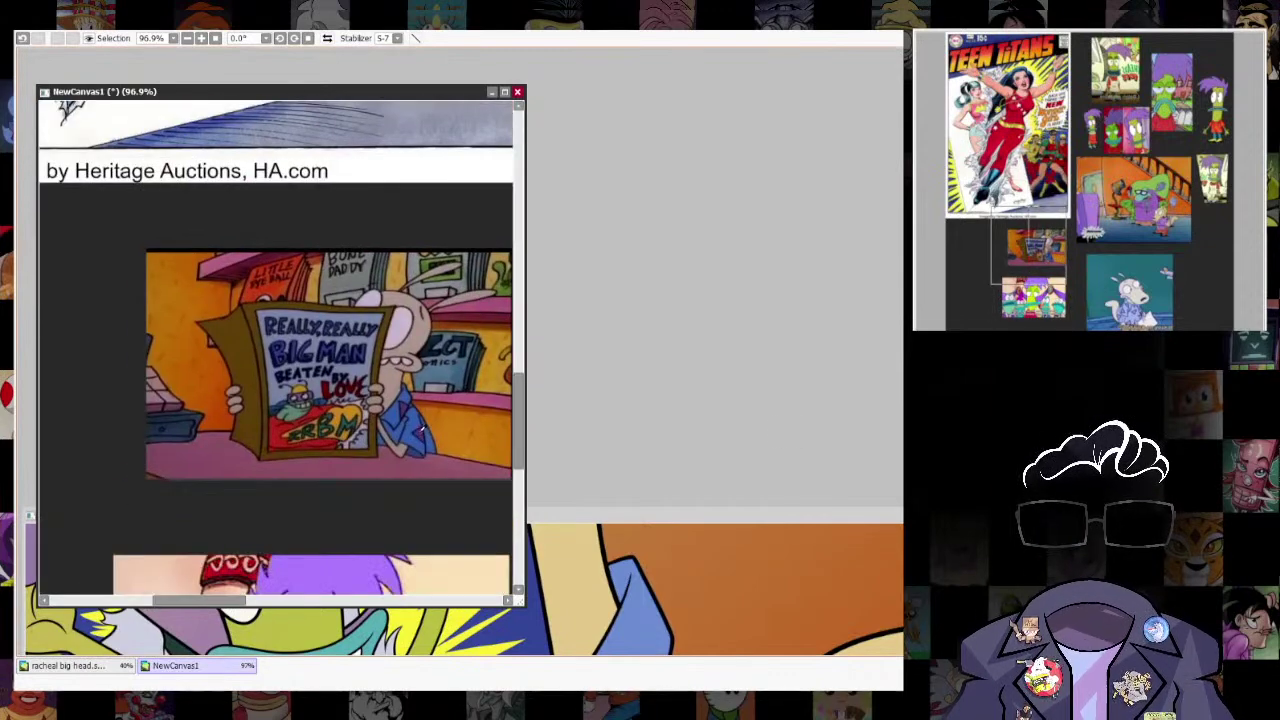
left_click_drag(640, 516, 648, 187)
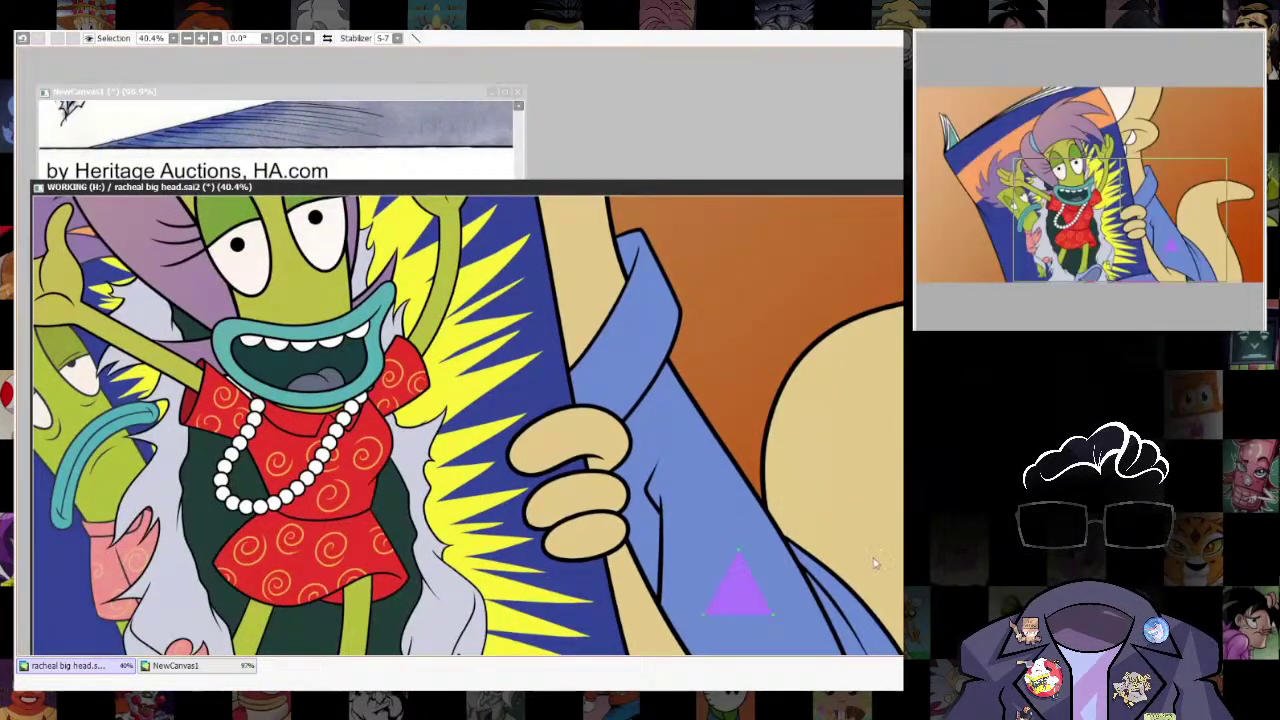
Darken the shirt's purple triangle and pull its corners outward so it overlaps the shirt's outer edge.
left_click_drag(877, 188, 768, 117)
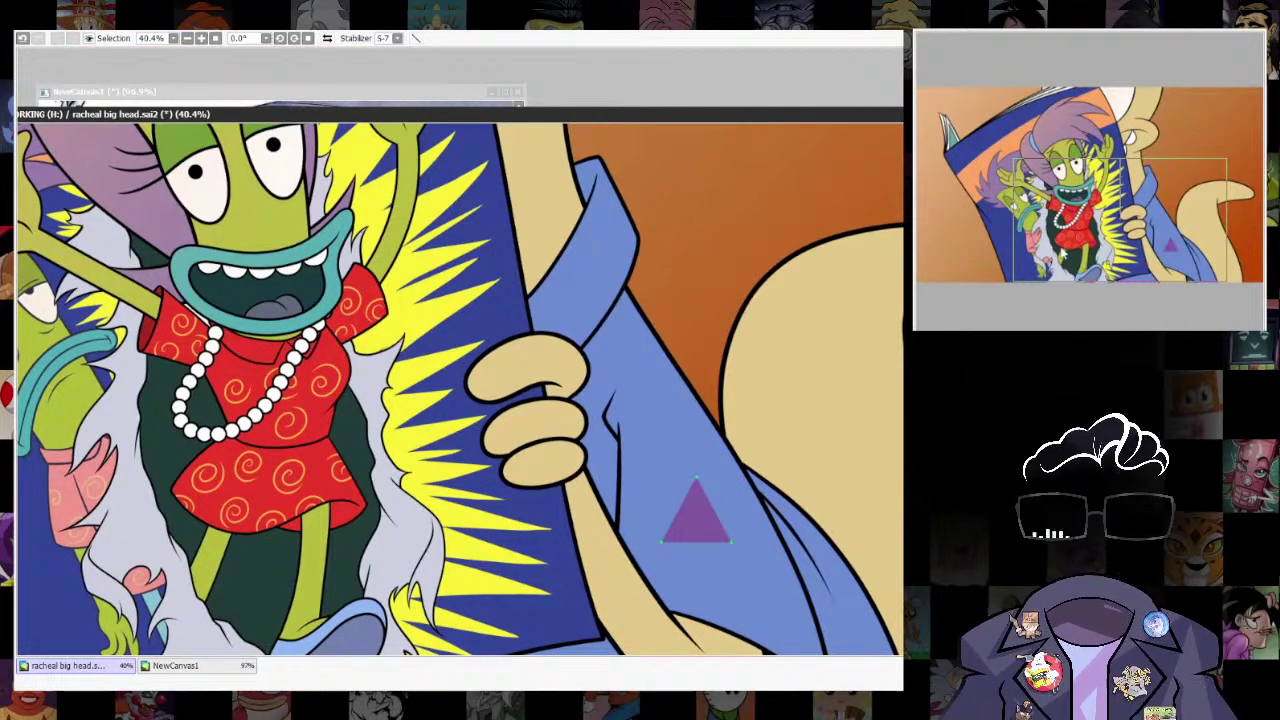
key("alt+Tab")
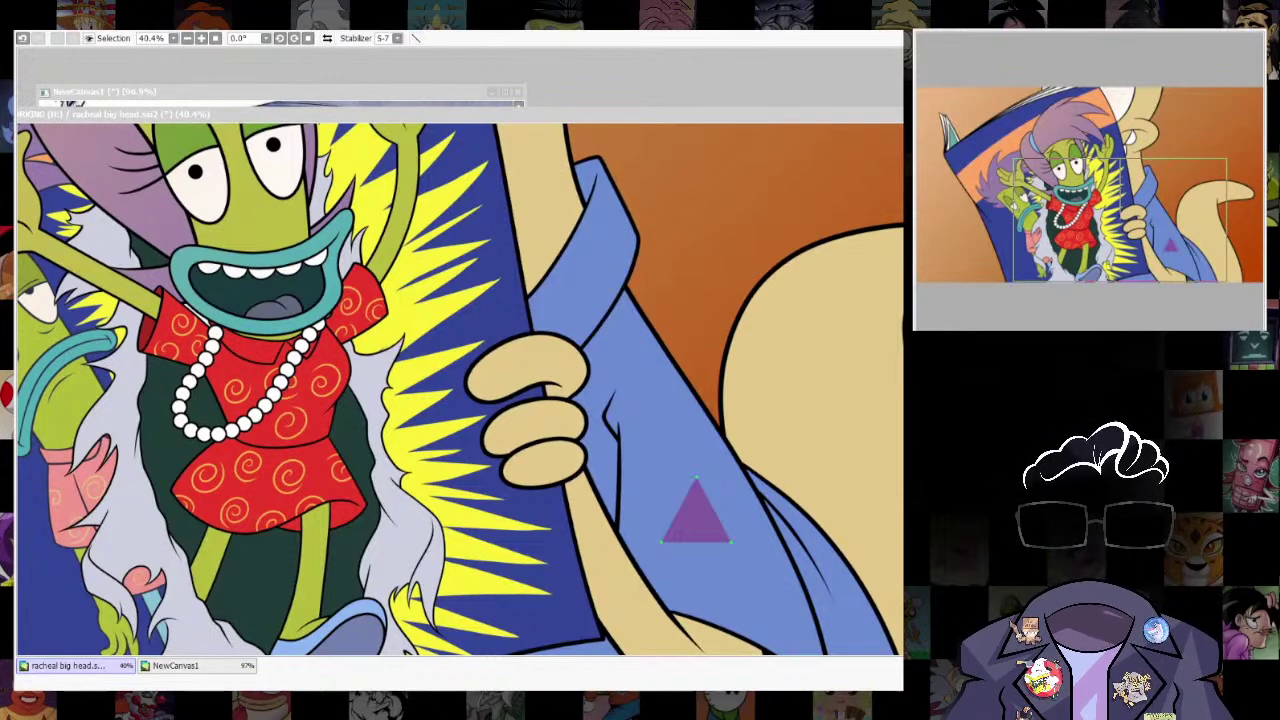
key("alt+Tab")
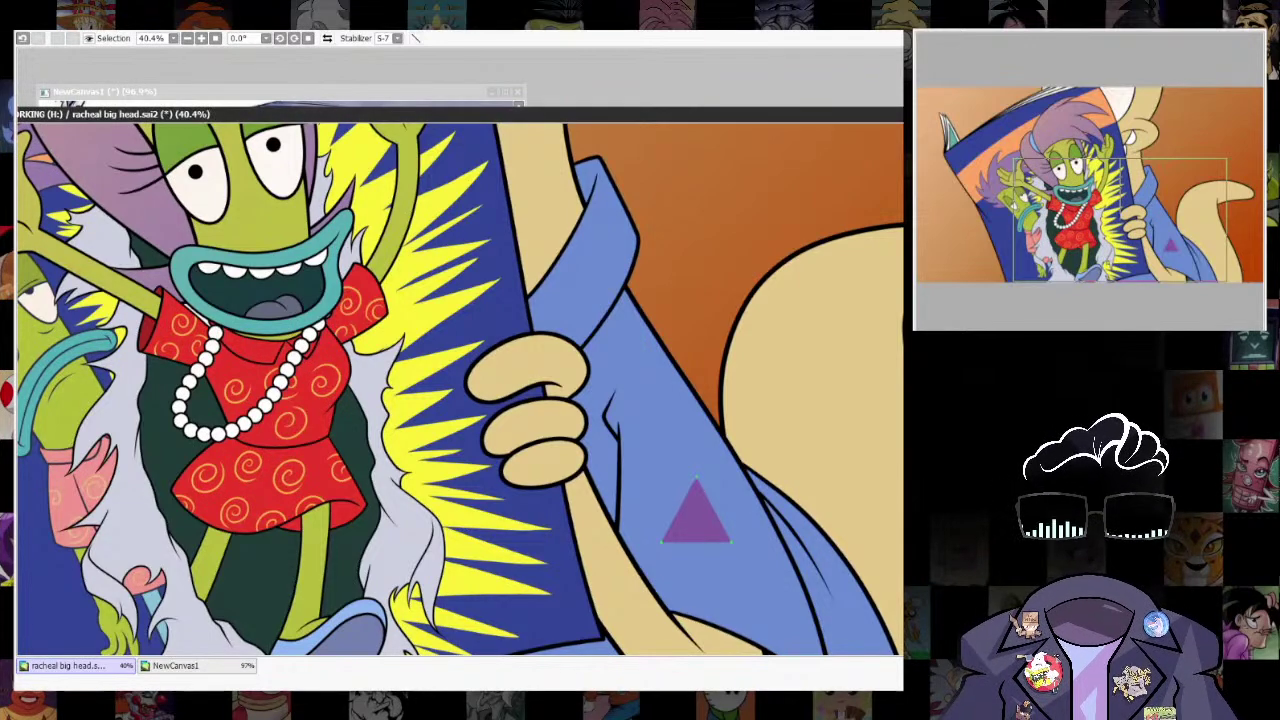
left_click_drag(697, 477, 738, 427)
left_click_drag(731, 542, 775, 517)
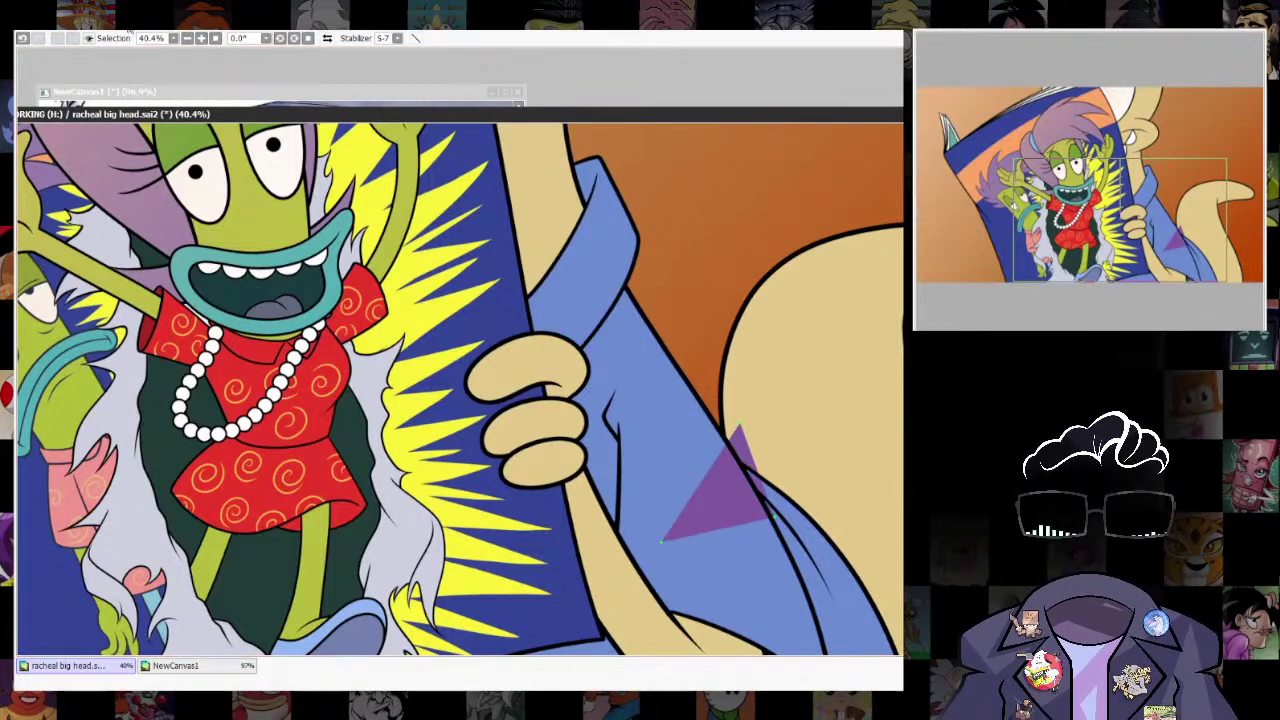
key("]")
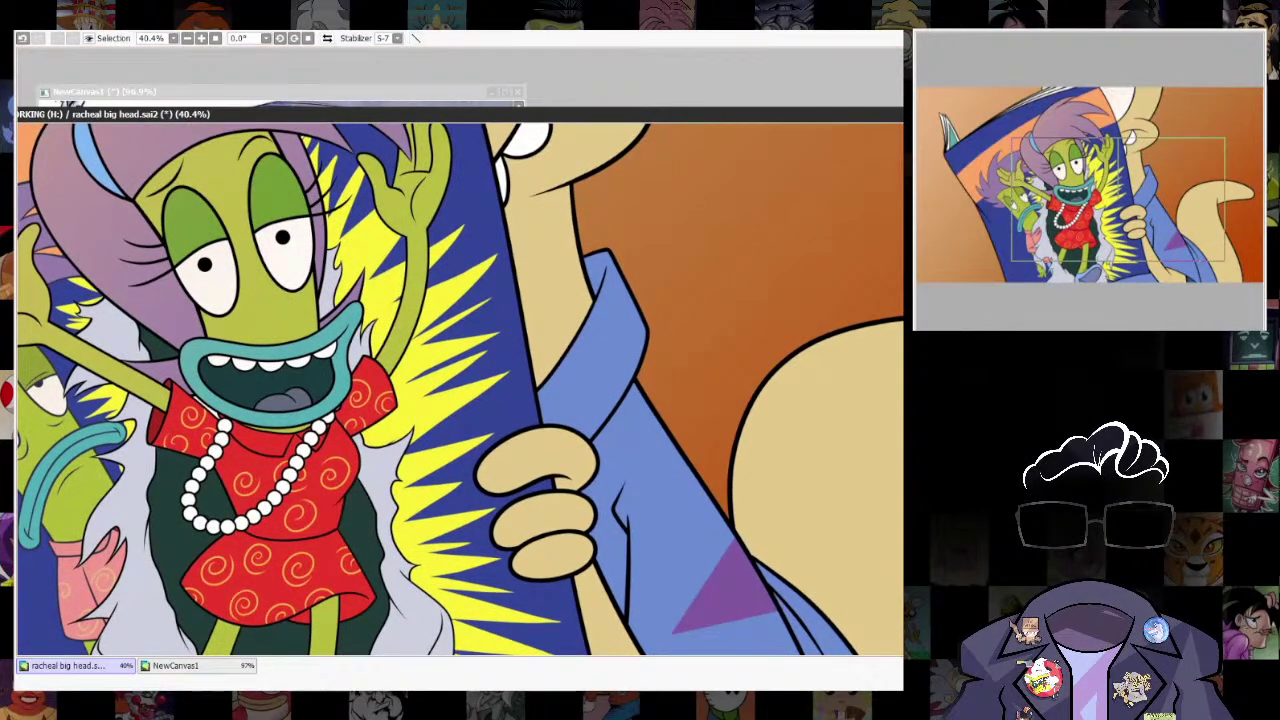
Add a second purple triangle on the shirt collar, pointing down behind the fingers, and trim its excess.
left_click_drag(778, 505, 847, 604)
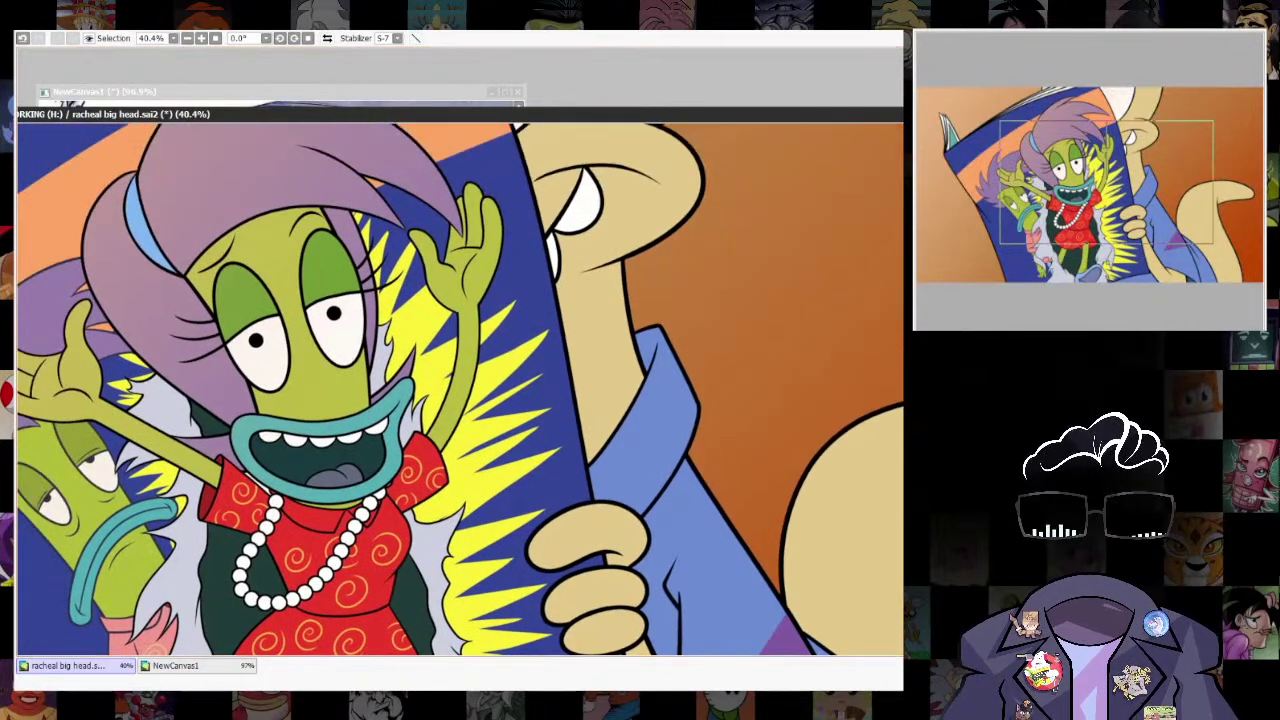
left_click_drag(744, 611, 814, 587)
left_click_drag(706, 448, 682, 434)
key("ctrl+z")
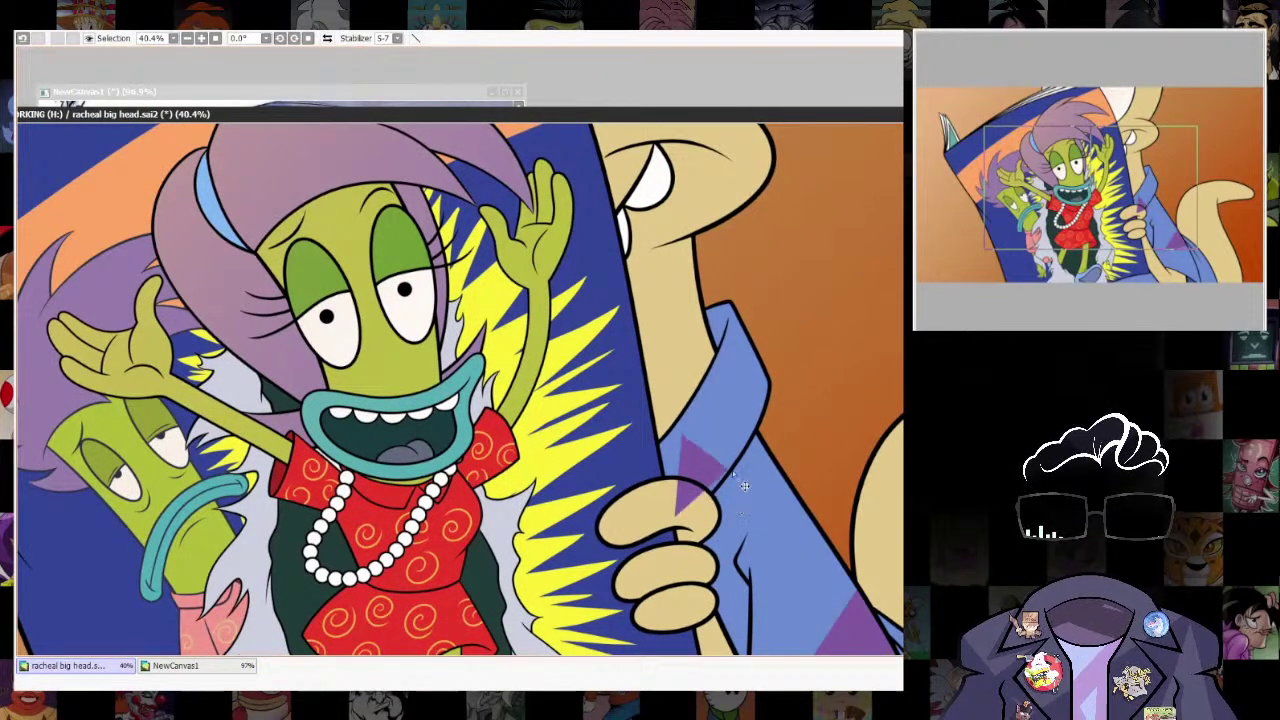
left_click_drag(727, 496, 735, 433)
left_click_drag(675, 517, 699, 580)
key("ctrl+z")
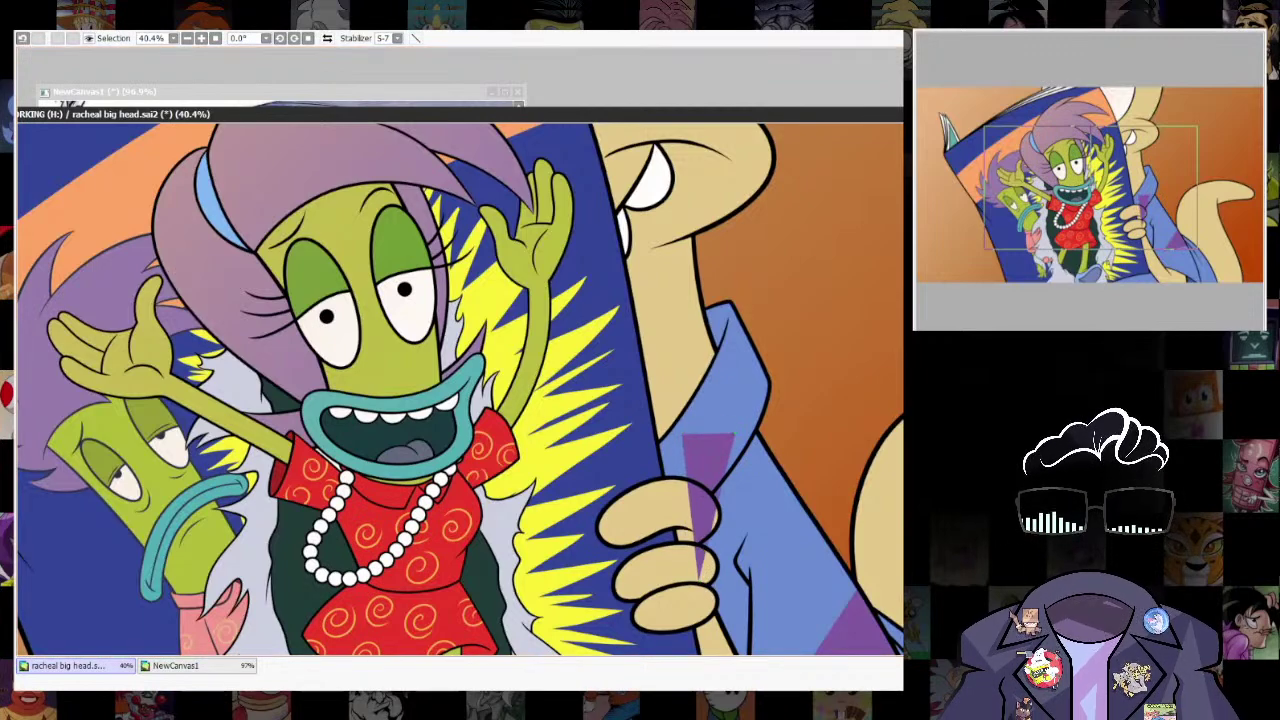
left_click_drag(706, 556, 688, 494)
key("bracketleft")
Outline a patch on the strip of blue shirt below the comic's bottom edge and fill it with purple.
scroll(782, 298, "down", 5)
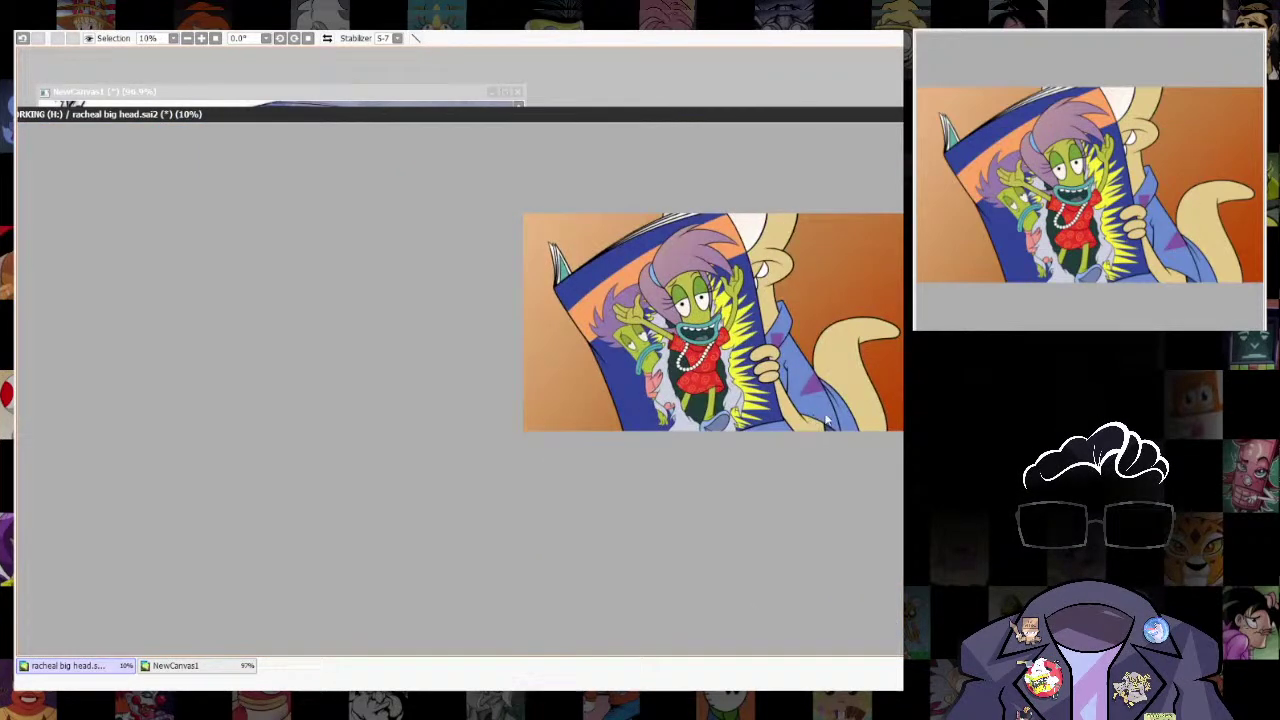
scroll(815, 389, "up", 5)
left_click_drag(869, 382, 839, 487)
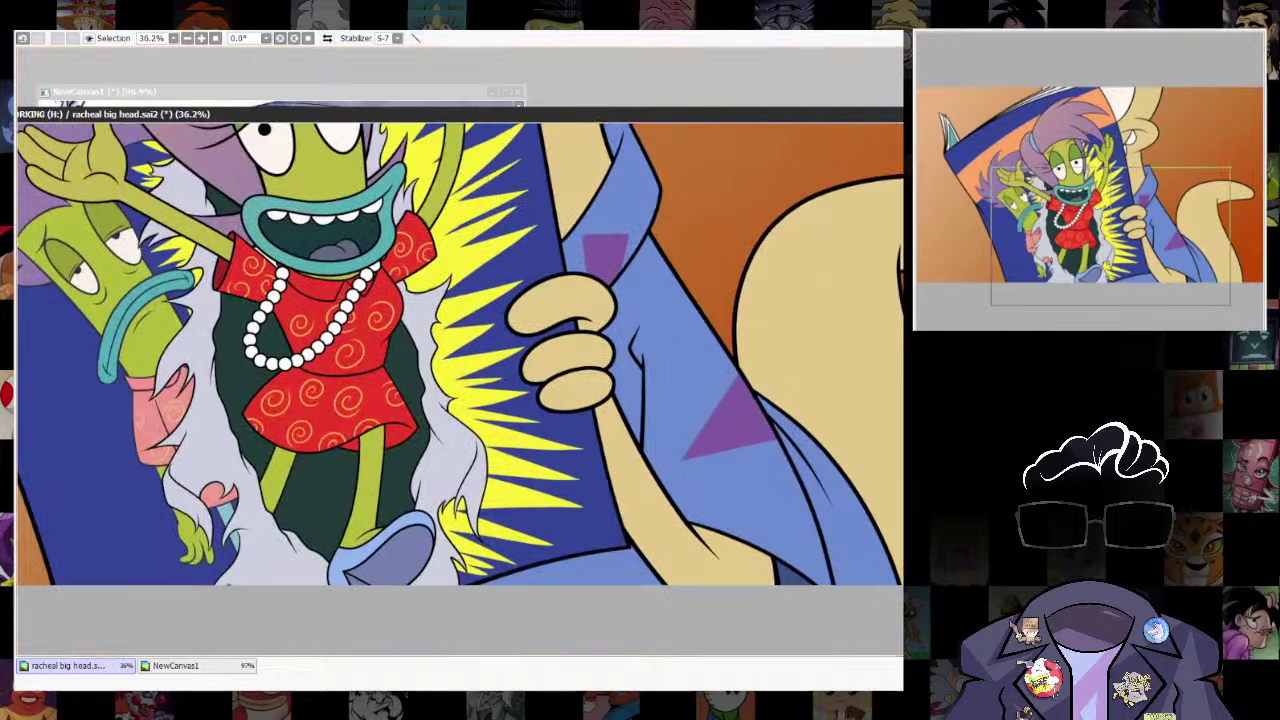
scroll(795, 563, "down", 1)
left_click_drag(795, 563, 916, 542)
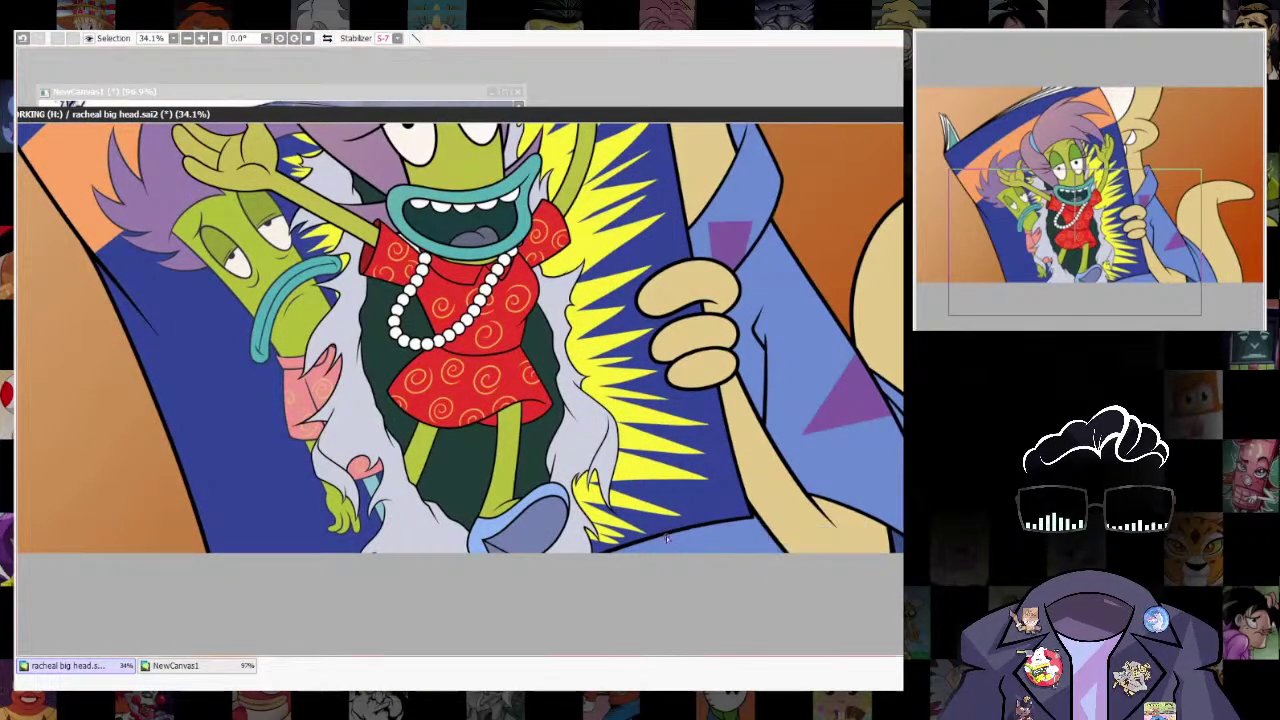
left_click_drag(717, 550, 716, 565)
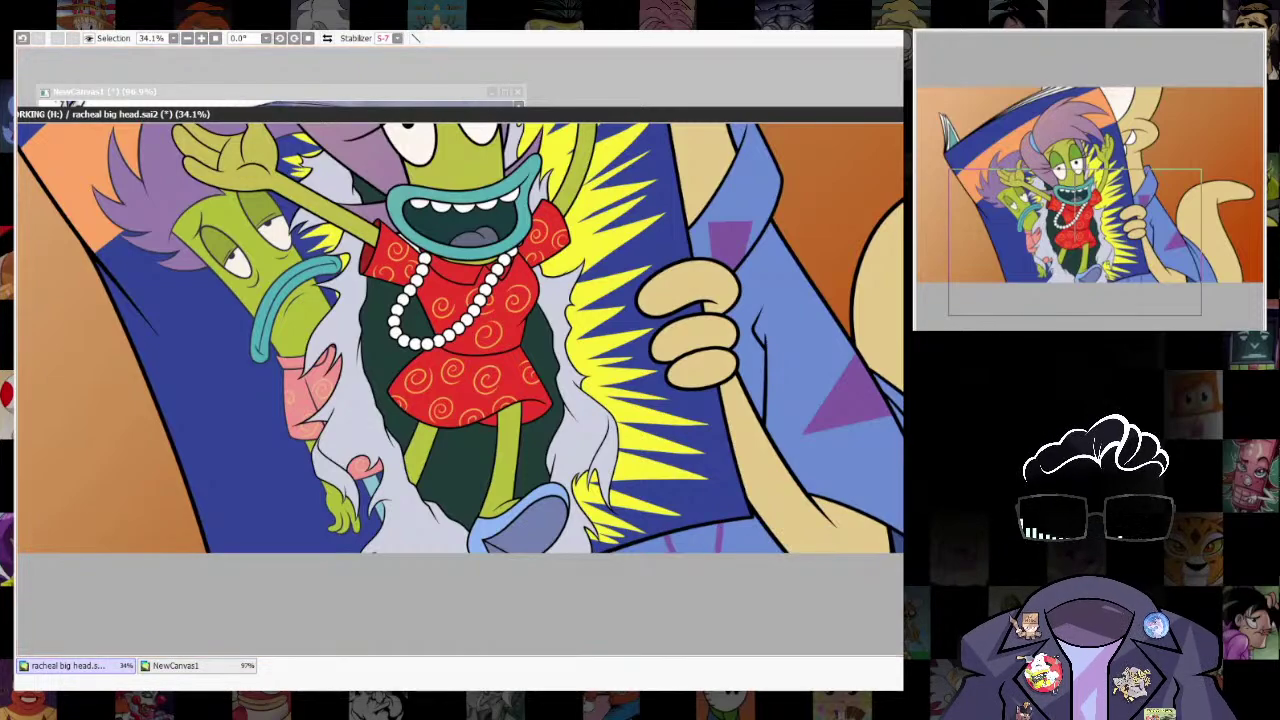
left_click(696, 541)
key("ctrl+f")
key("ctrl+d")
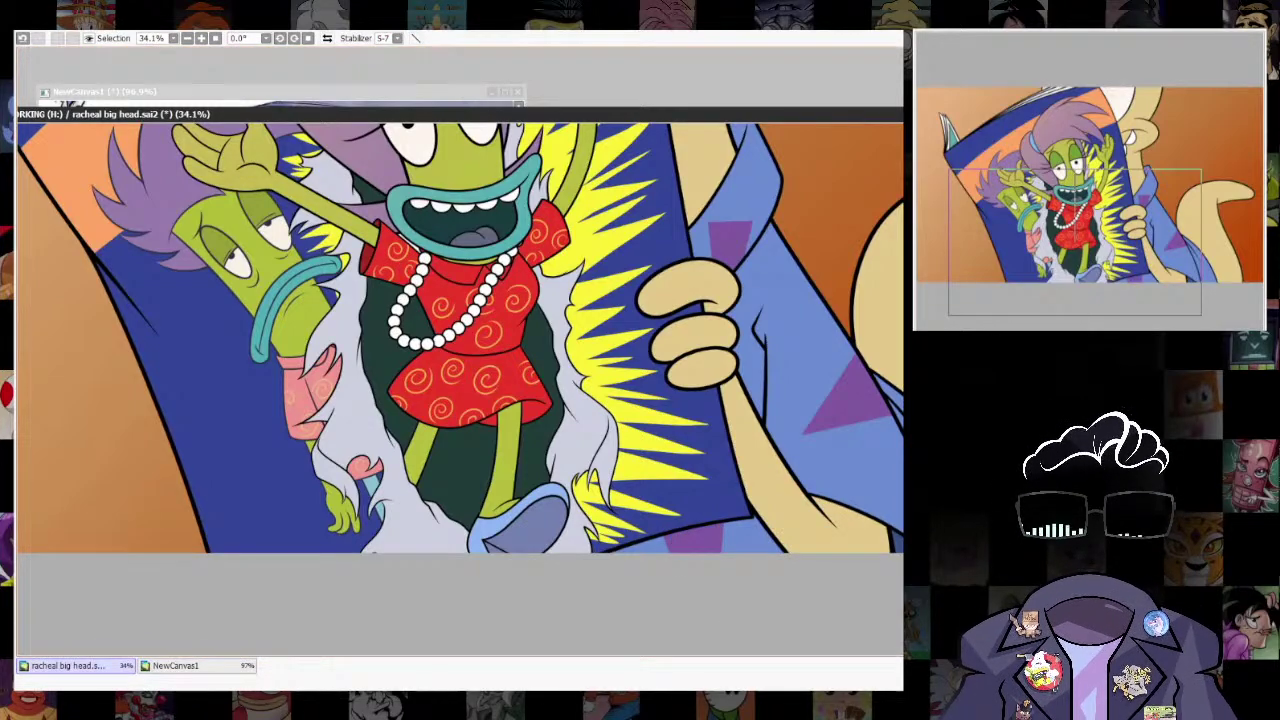
Outline another patch at the shirt's lower corner near the tail and fill it with purple.
scroll(790, 575, "down", 4)
scroll(830, 568, "up", 3)
scroll(812, 578, "up", 5)
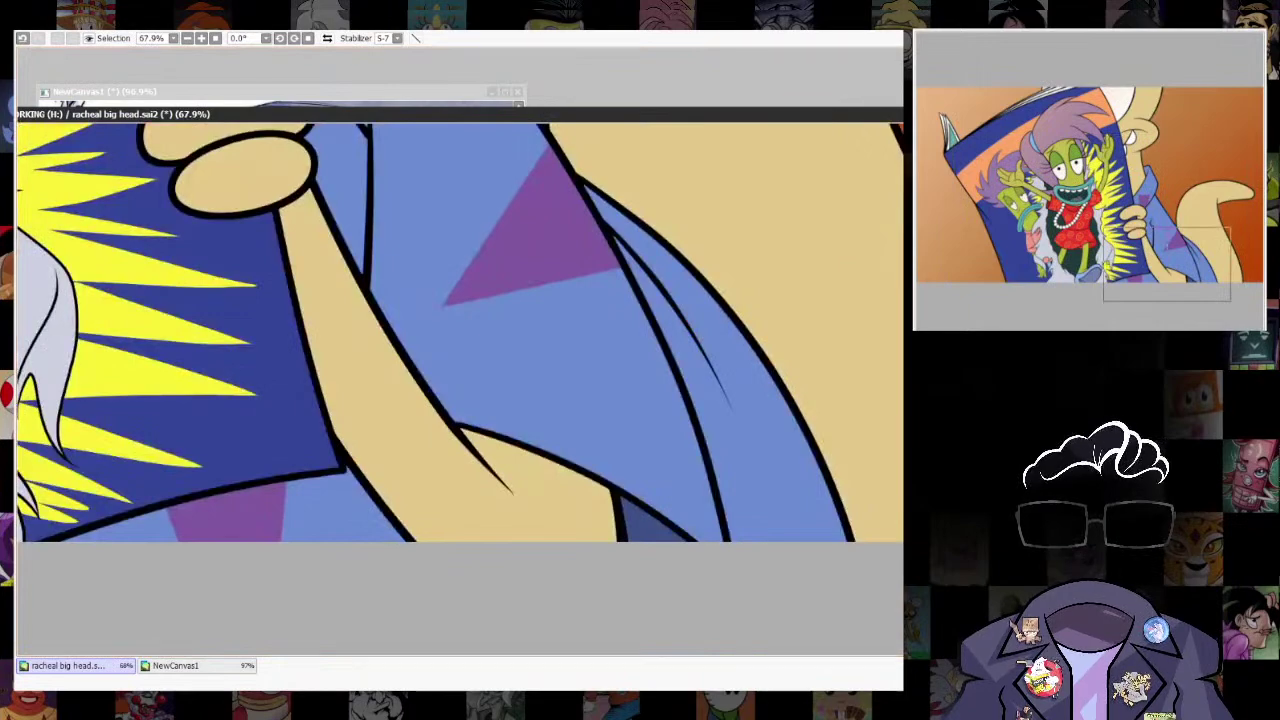
left_click_drag(803, 541, 812, 555)
left_click(748, 523)
key("ctrl+f")
key("ctrl+d")
Add a purple patch on the shirt beside the forearm, just below the holding hand.
scroll(739, 559, "down", 4)
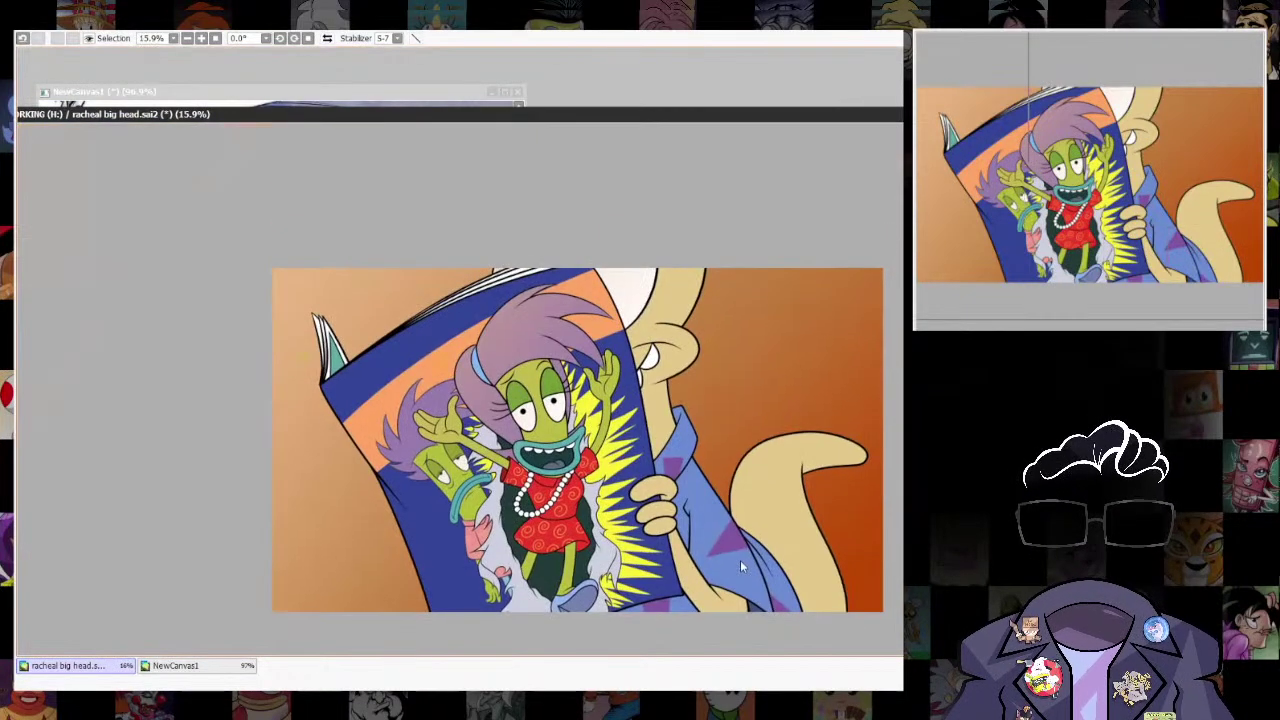
scroll(809, 597, "up", 3)
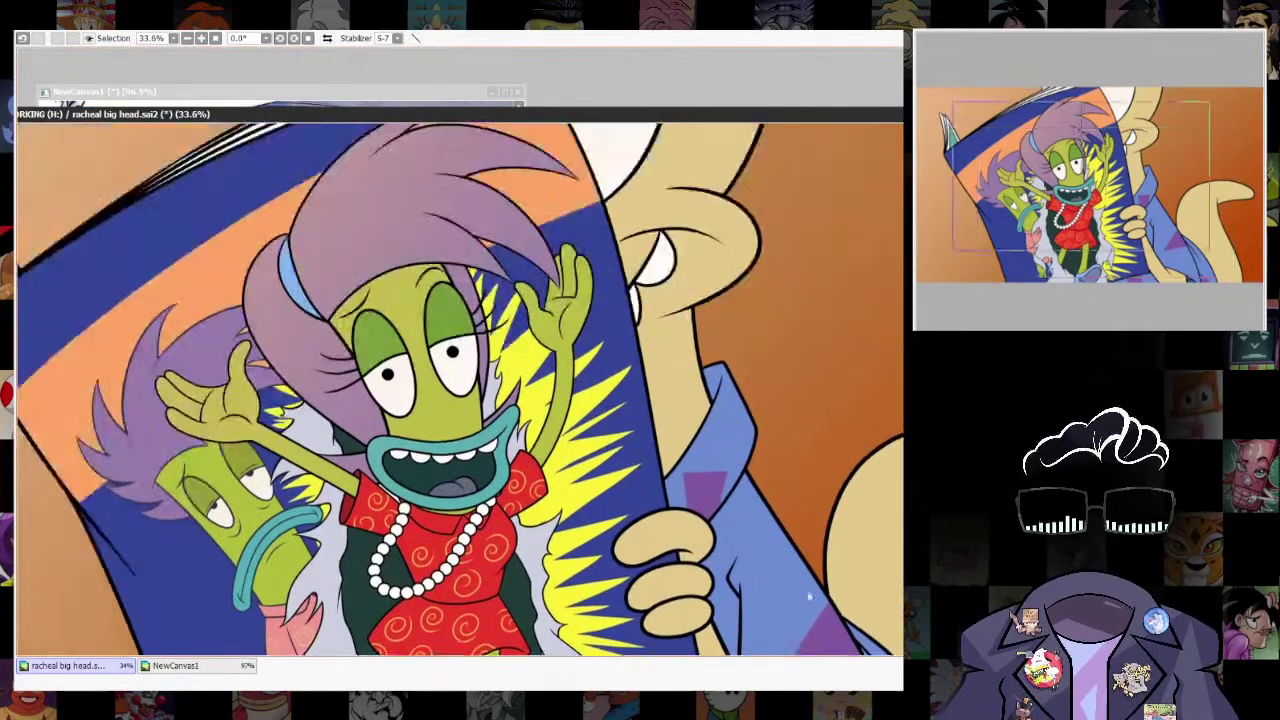
left_click_drag(809, 597, 813, 557)
scroll(863, 566, "down", 3)
scroll(863, 560, "up", 3)
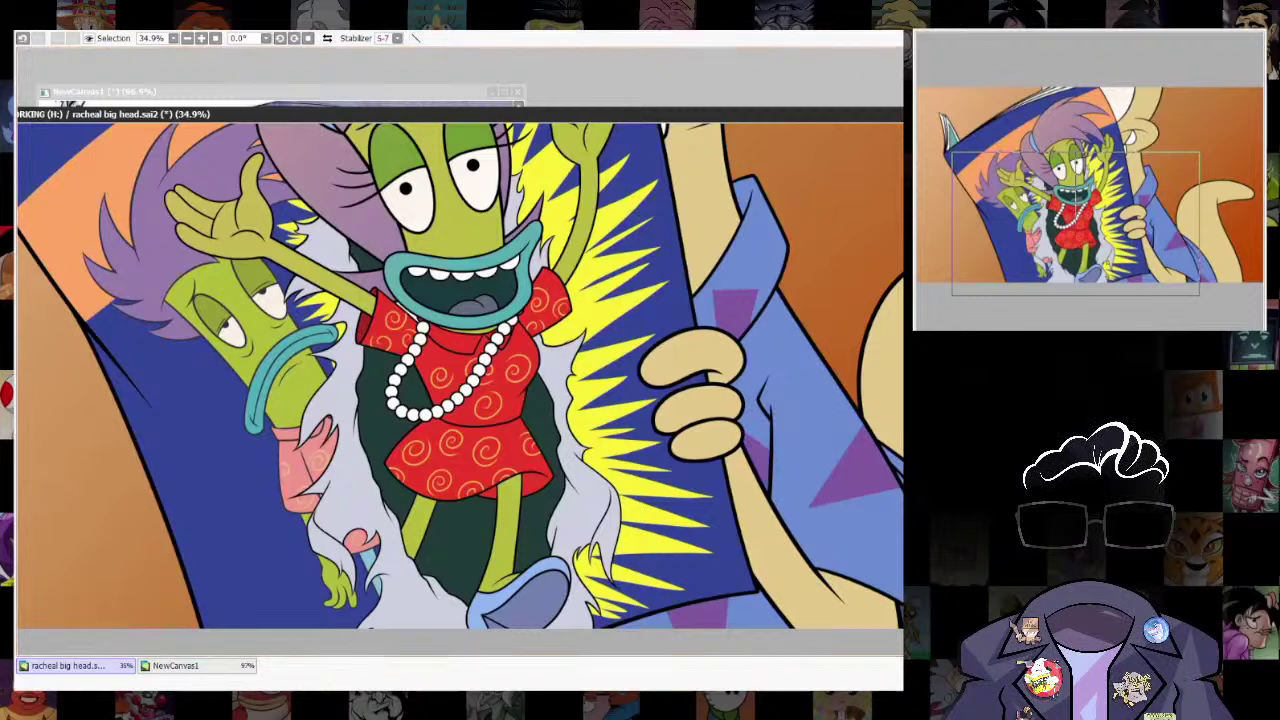
Add a small purple triangle on the blue shirt's outer shoulder edge, just below the collar.
scroll(782, 499, "down", 3)
scroll(782, 499, "up", 3)
scroll(802, 494, "up", 3)
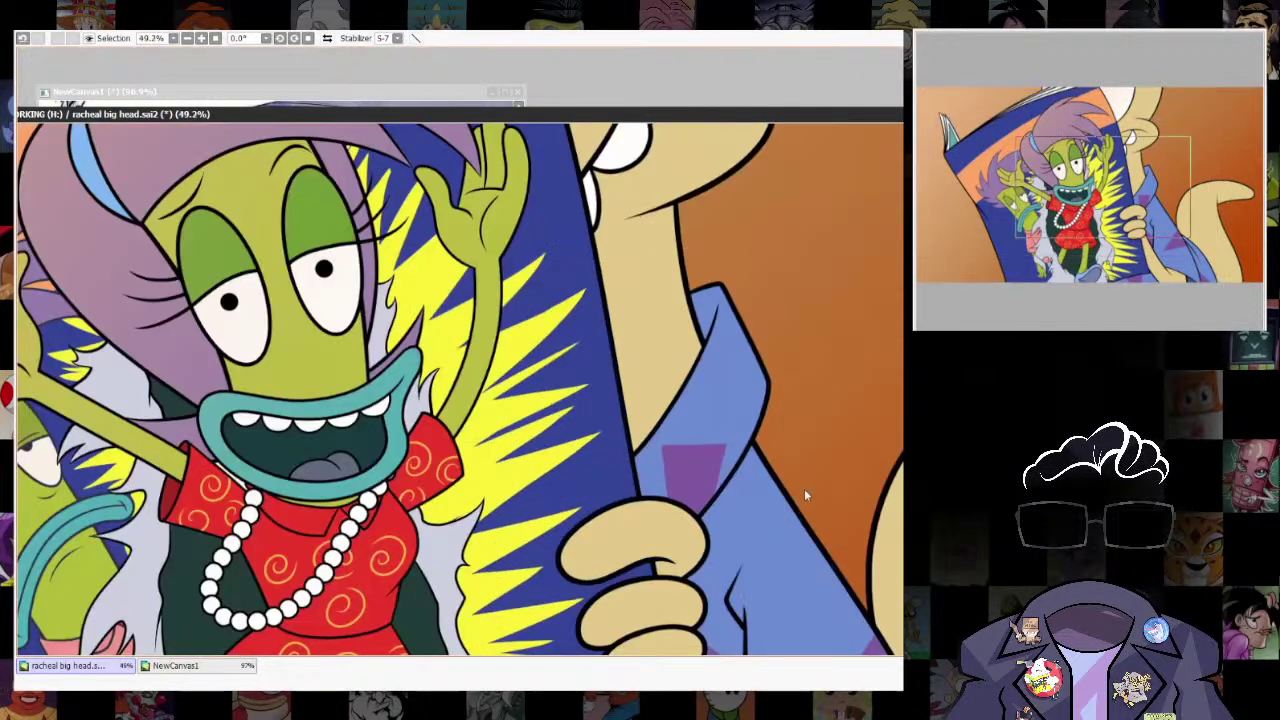
mouse_move(771, 480)
left_mouse_down()
mouse_move(778, 565)
mouse_move(804, 528)
left_mouse_up()
key("w")
left_click(789, 523)
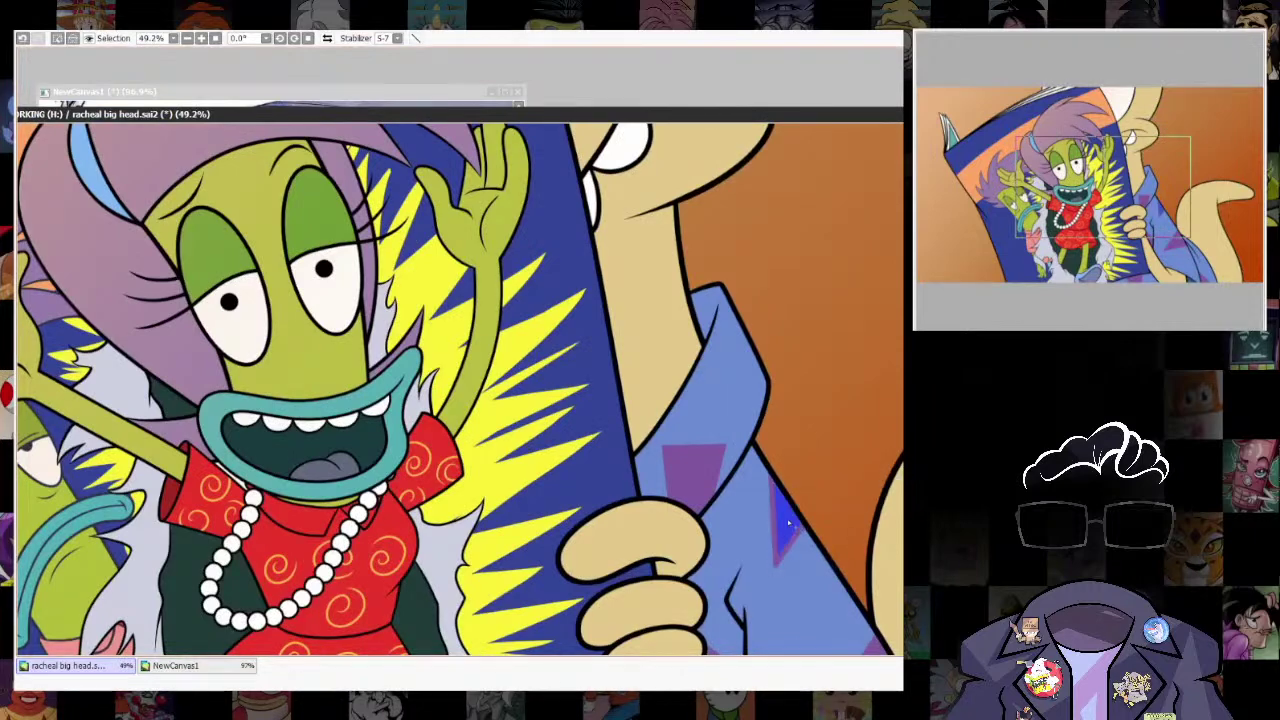
key("ctrl+z")
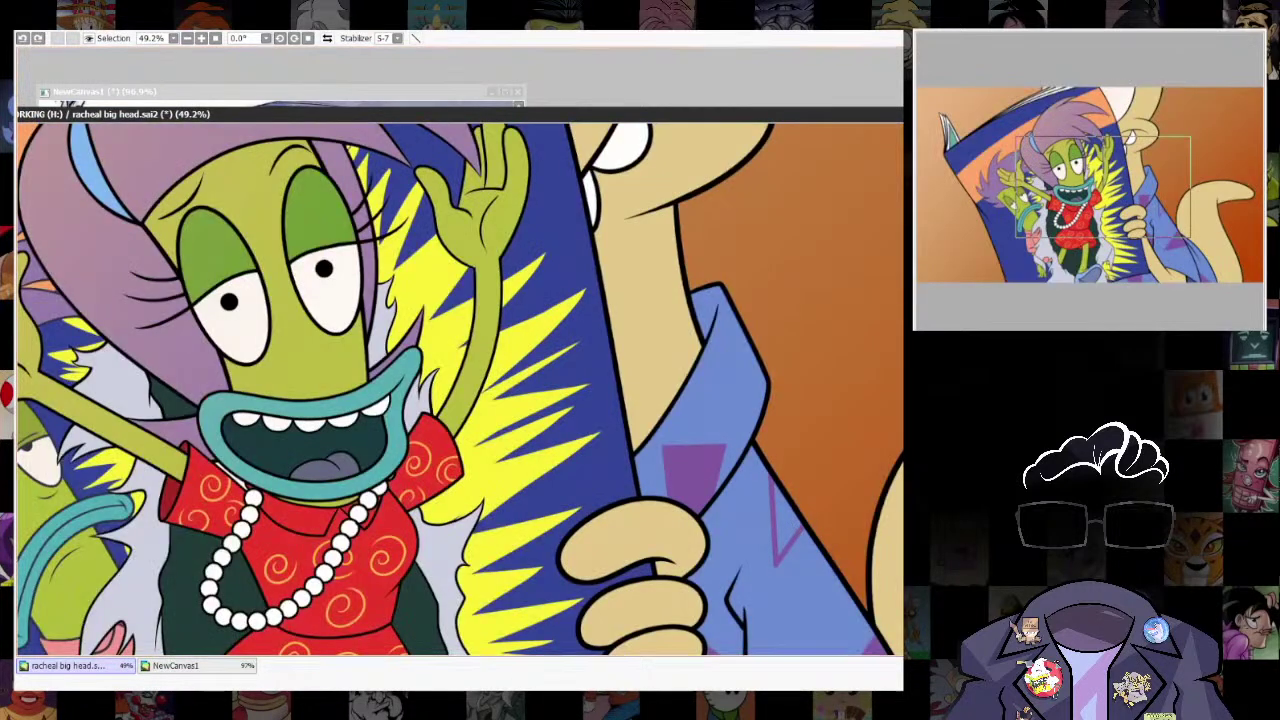
key("ctrl+z")
key("[")
left_click_drag(776, 570, 811, 525)
key("ctrl+z")
scroll(812, 520, "down", 7)
scroll(812, 440, "up", 4)
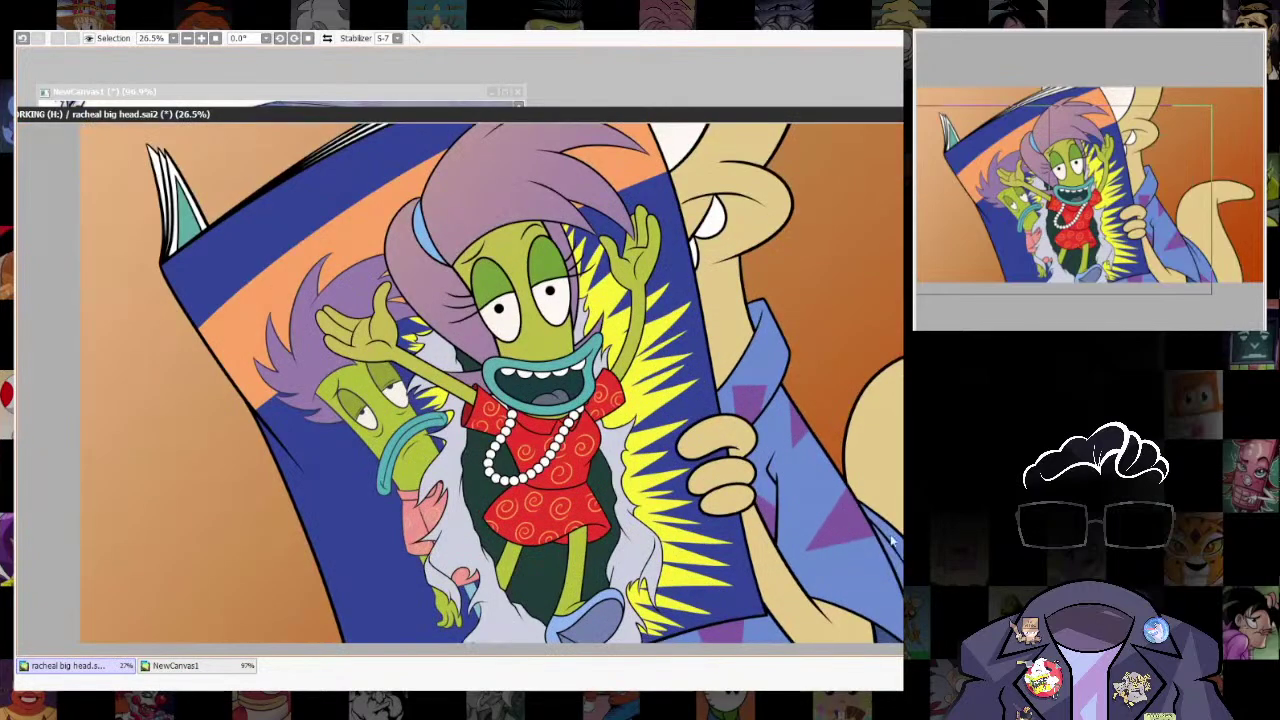
Review the patterned shirt in the full illustration and examine the dash marks on the orange wall in the newsstand reference picture.
scroll(893, 560, "down", 1)
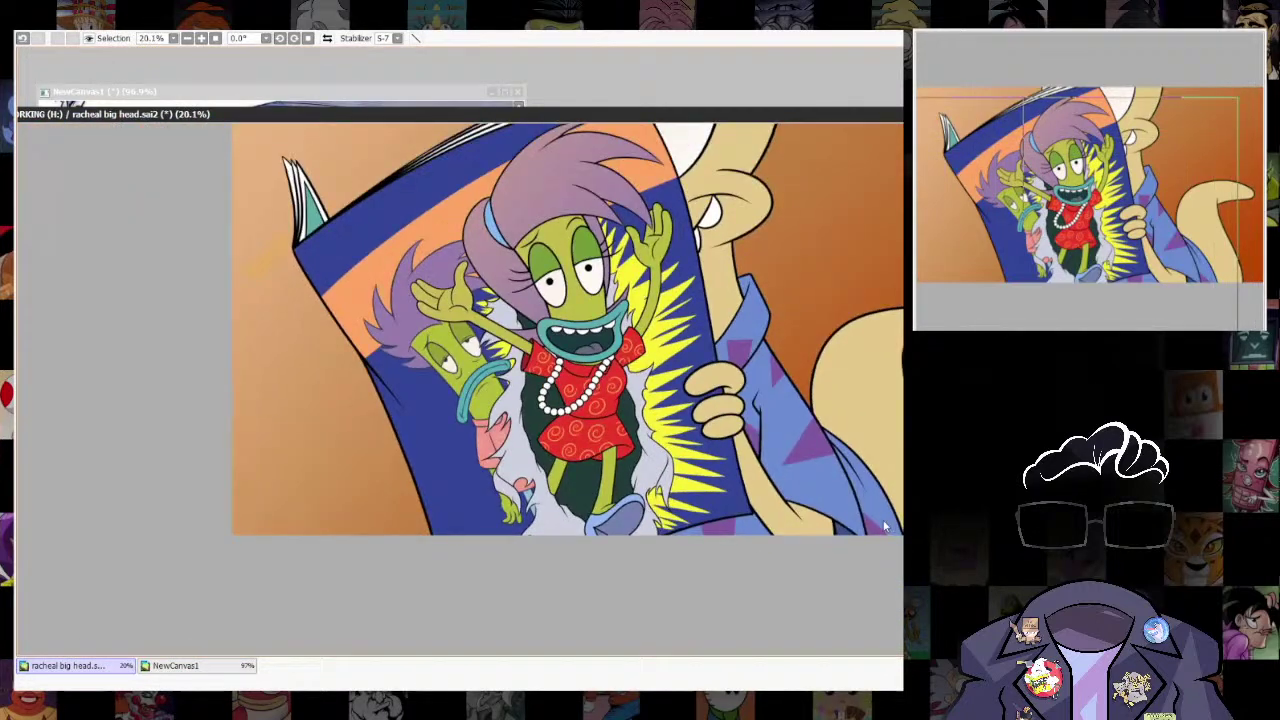
scroll(868, 541, "down", 1)
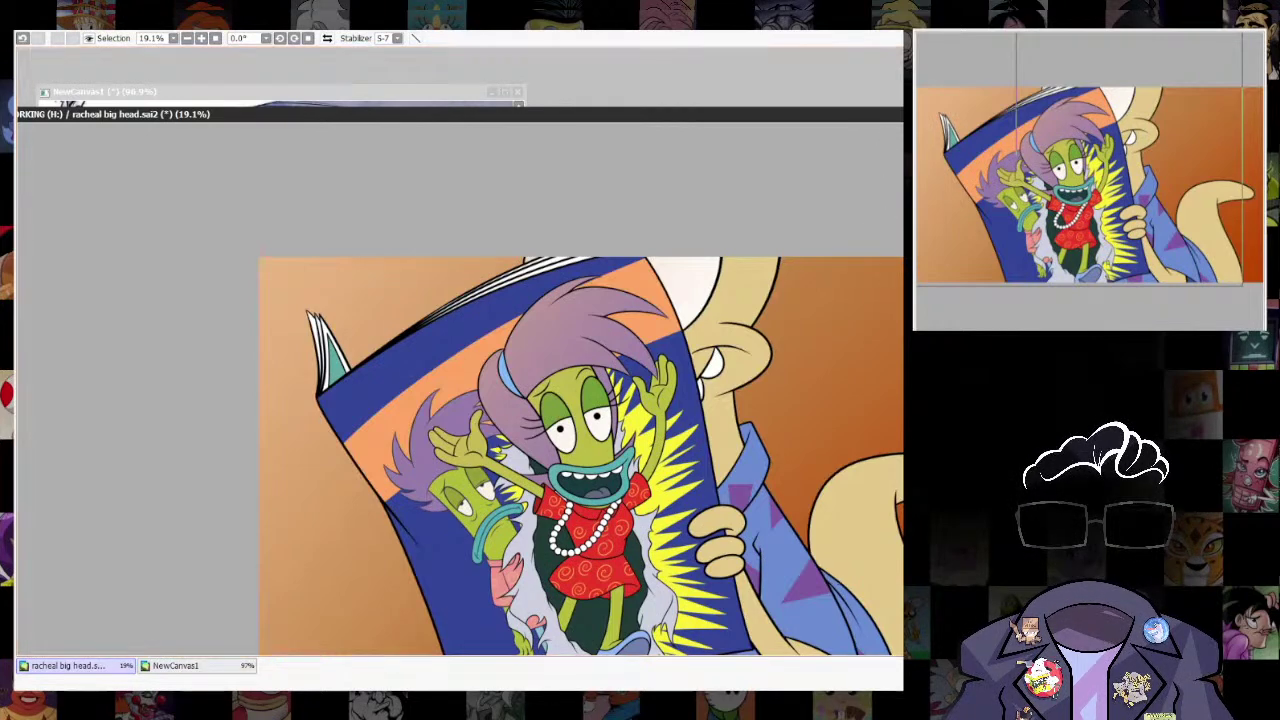
scroll(886, 556, "down", 5)
left_click_drag(886, 556, 809, 449)
scroll(816, 488, "up", 8)
mouse_move(818, 494)
left_mouse_down()
mouse_move(847, 582)
mouse_move(836, 442)
mouse_move(800, 555)
mouse_move(828, 484)
mouse_move(884, 622)
mouse_move(848, 572)
mouse_move(834, 472)
mouse_move(832, 488)
left_mouse_up()
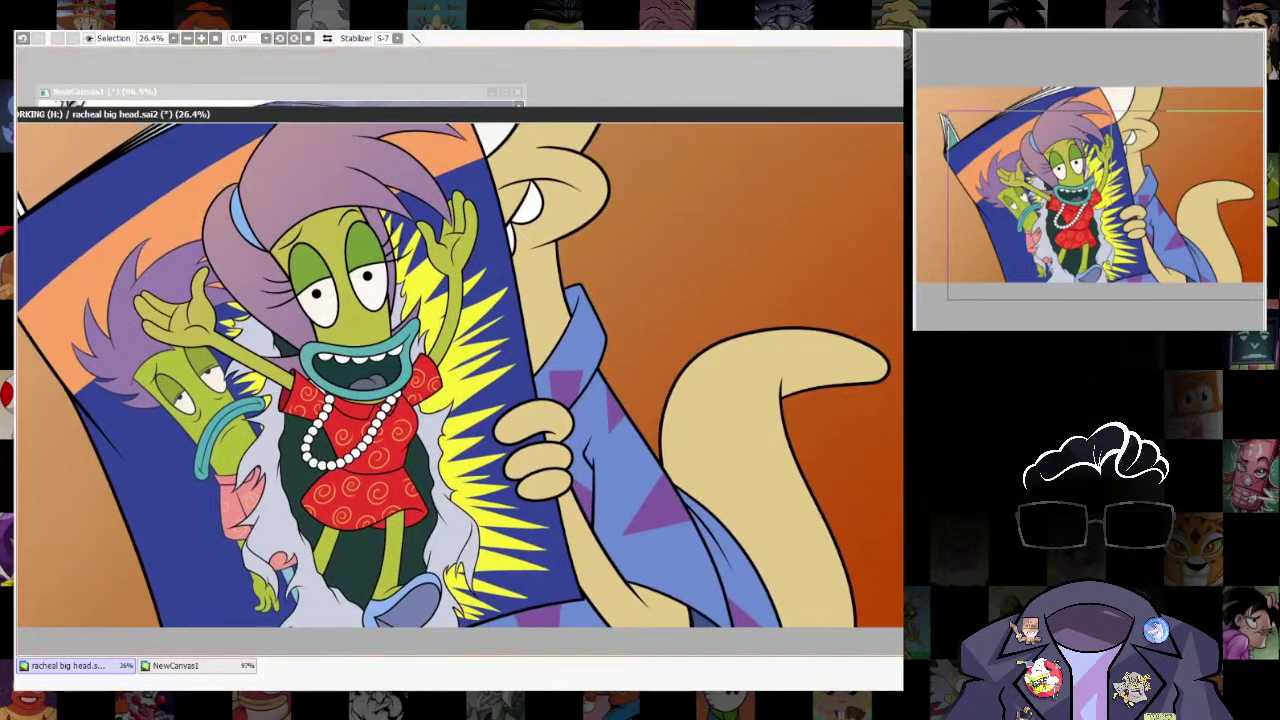
left_click(437, 96)
left_click_drag(246, 401, 420, 497)
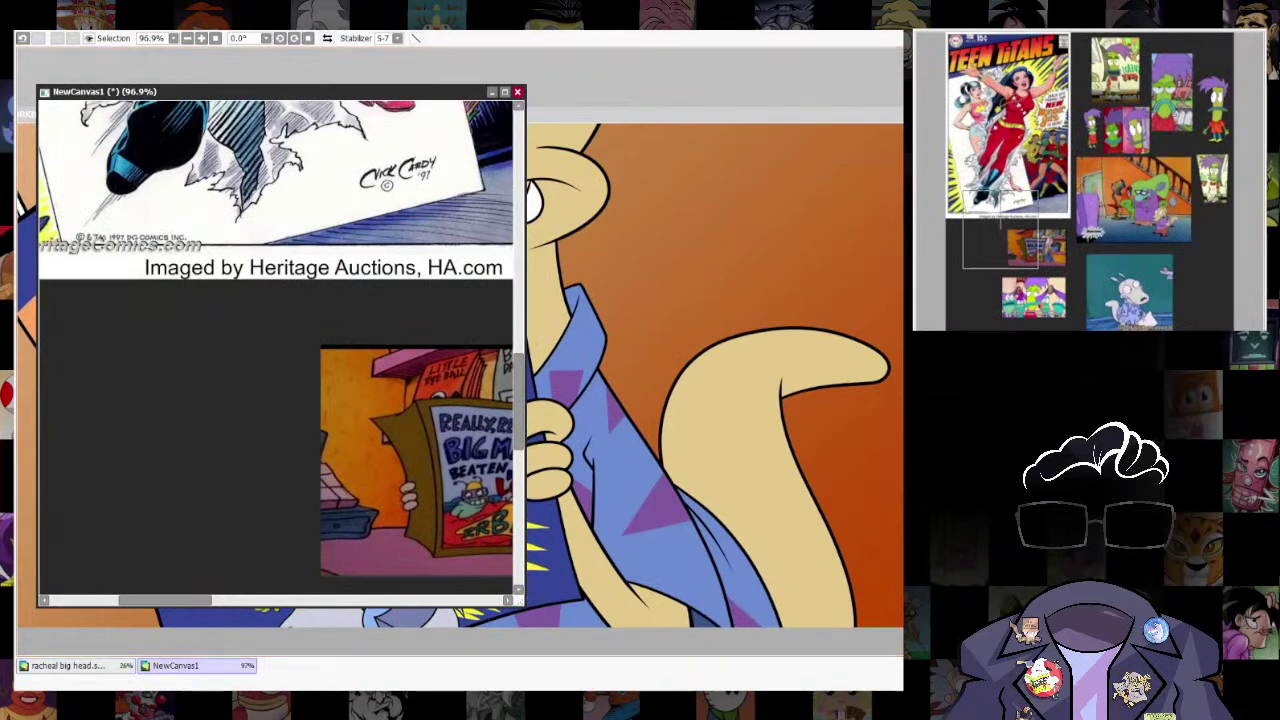
scroll(350, 412, "up", 4)
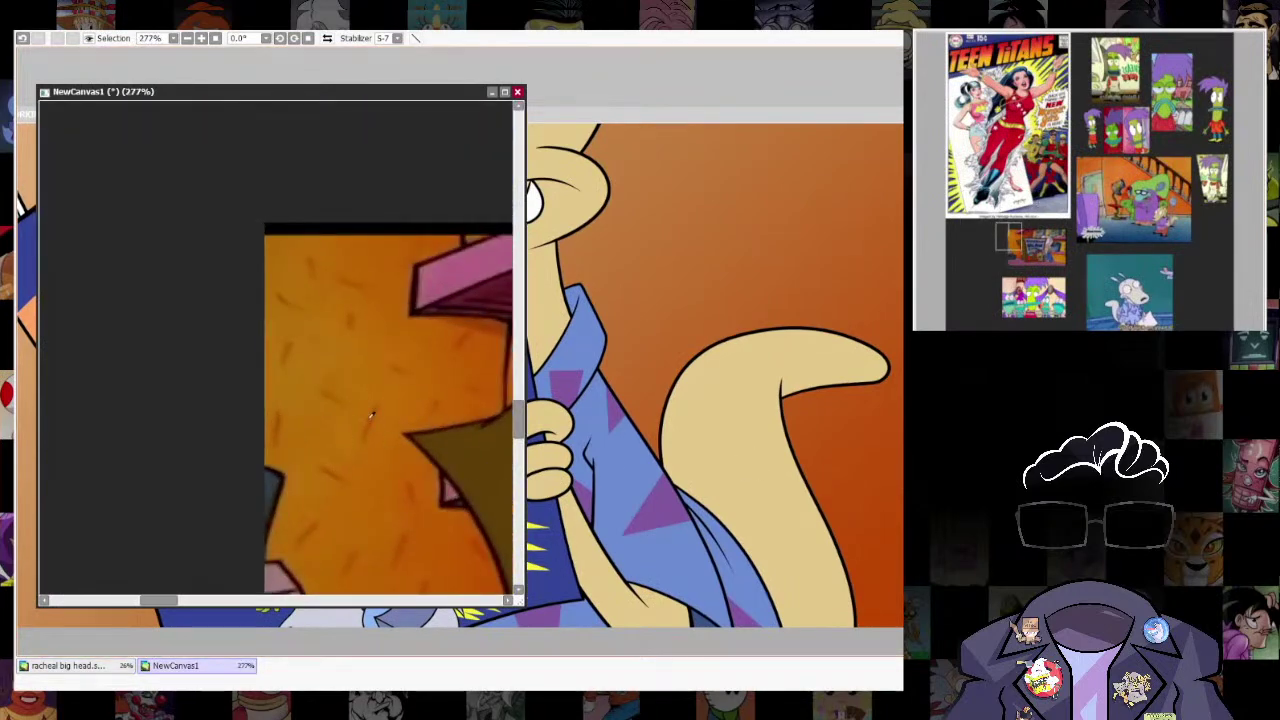
key("ctrl+Tab")
scroll(836, 437, "down", 3)
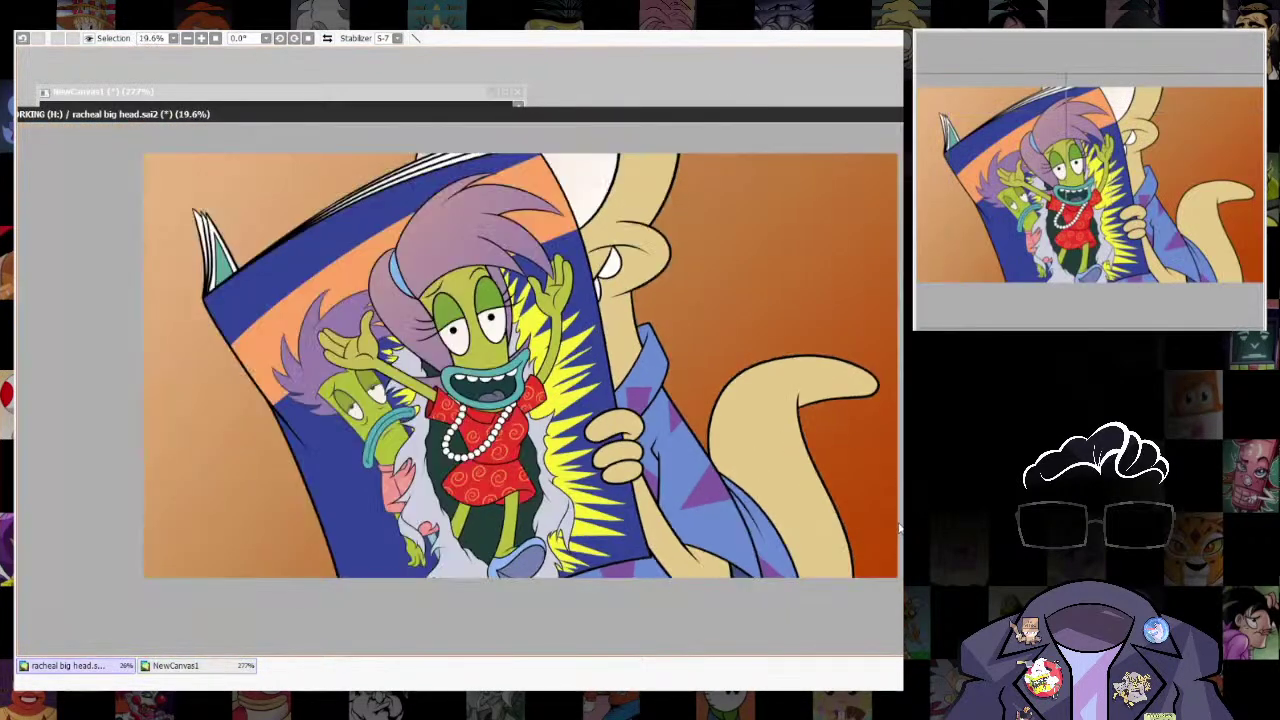
scroll(838, 527, "up", 1)
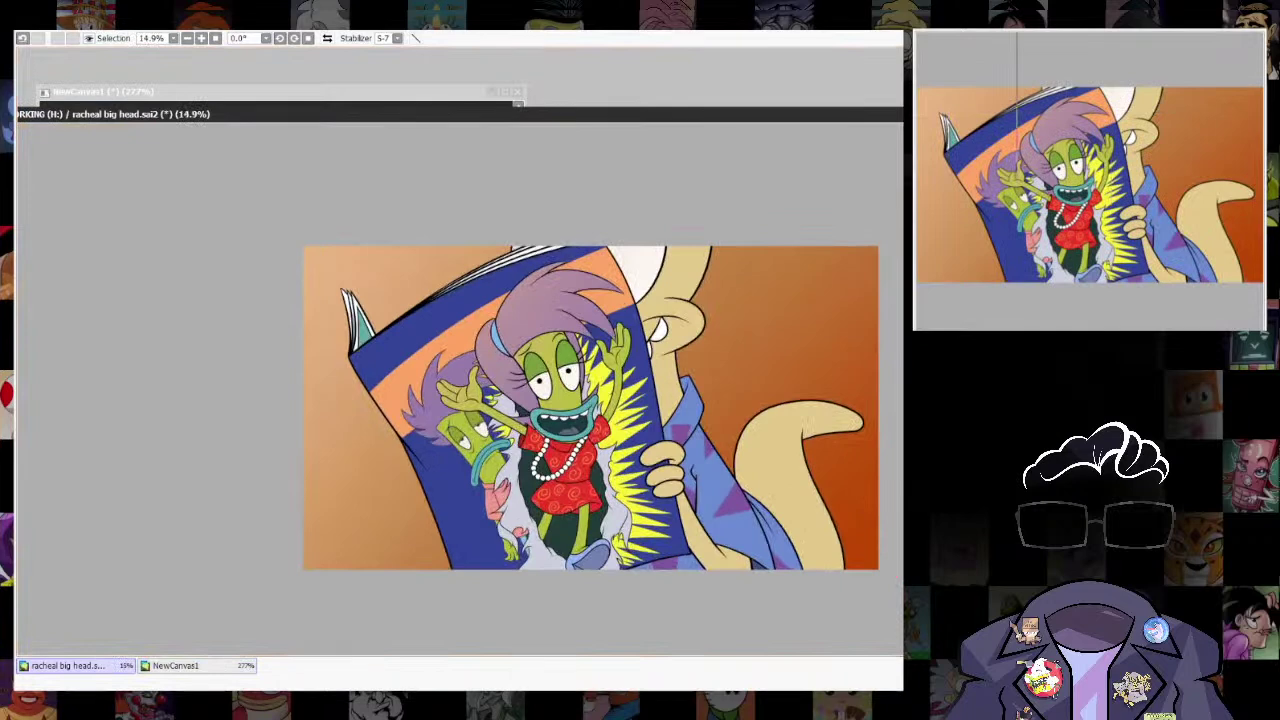
key("h")
key("ctrl+z")
key("h")
key("h")
left_click(780, 330)
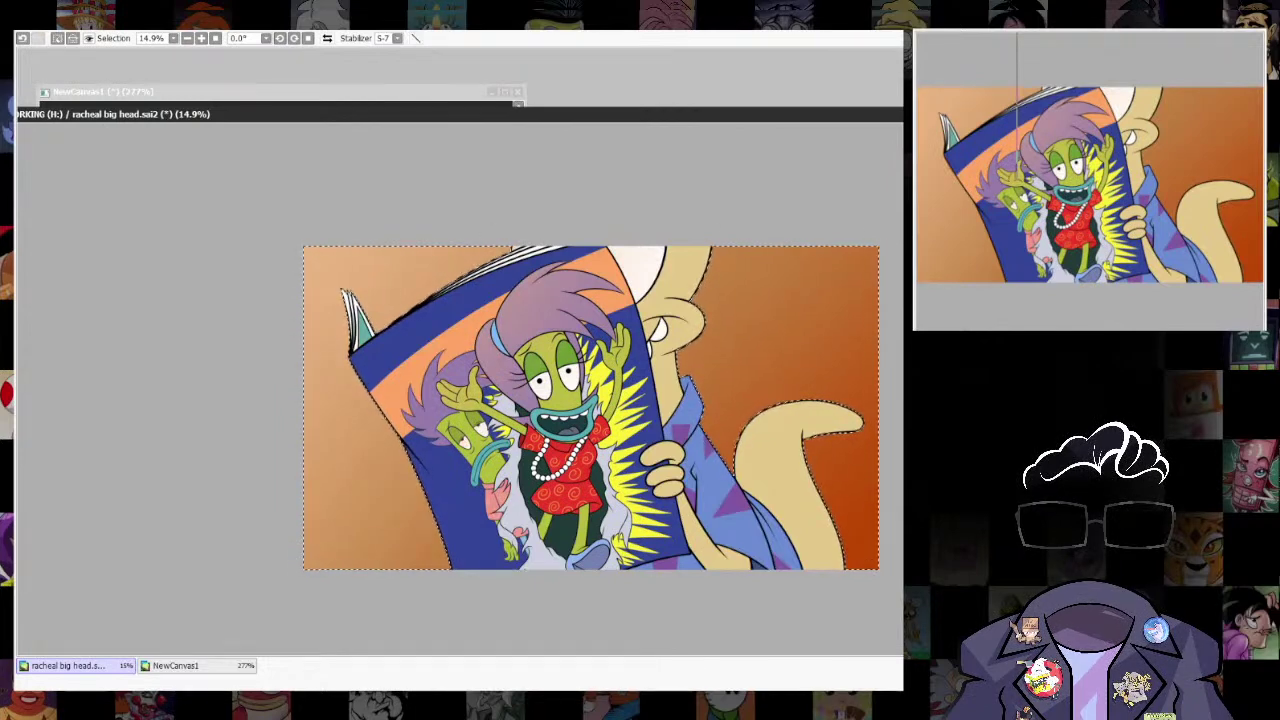
key("ctrl+d")
scroll(829, 463, "up", 4)
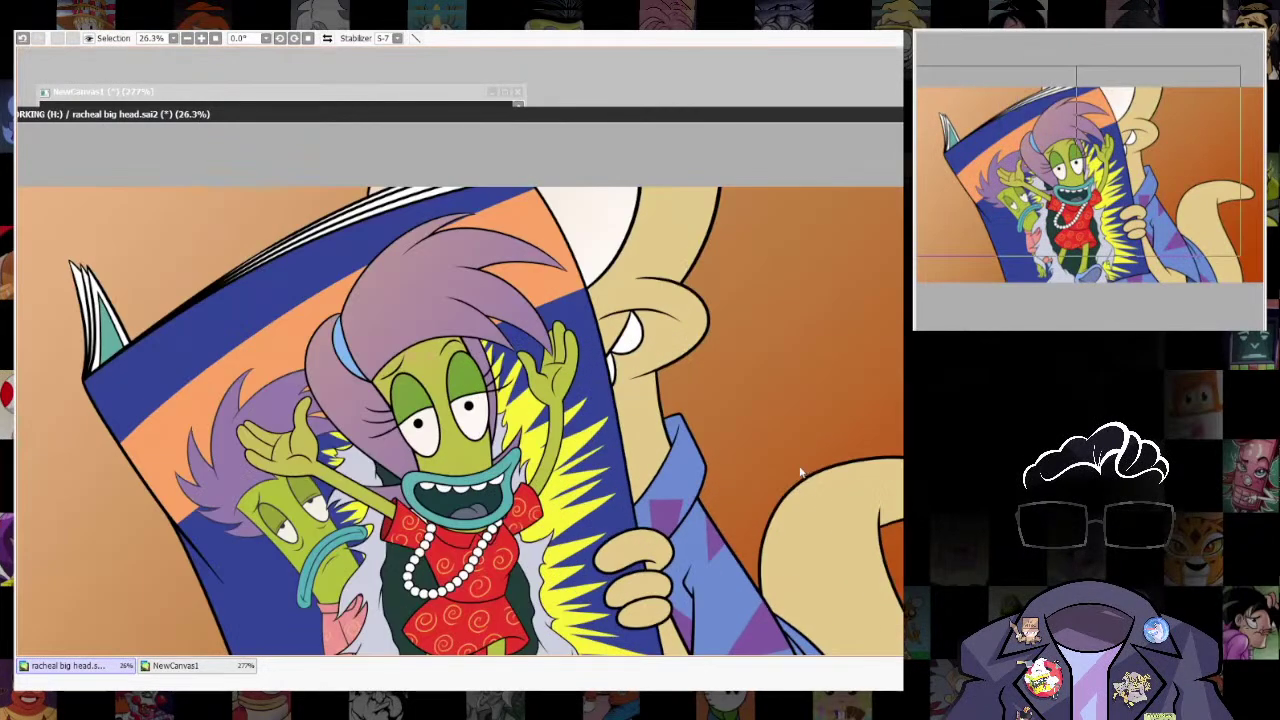
Enlarge the brush and draw the first slanted brown dashes on the wall to the left of the comic.
scroll(830, 500, "down", 3)
left_click_drag(844, 537, 839, 528)
key("n")
key("]")
key("]")
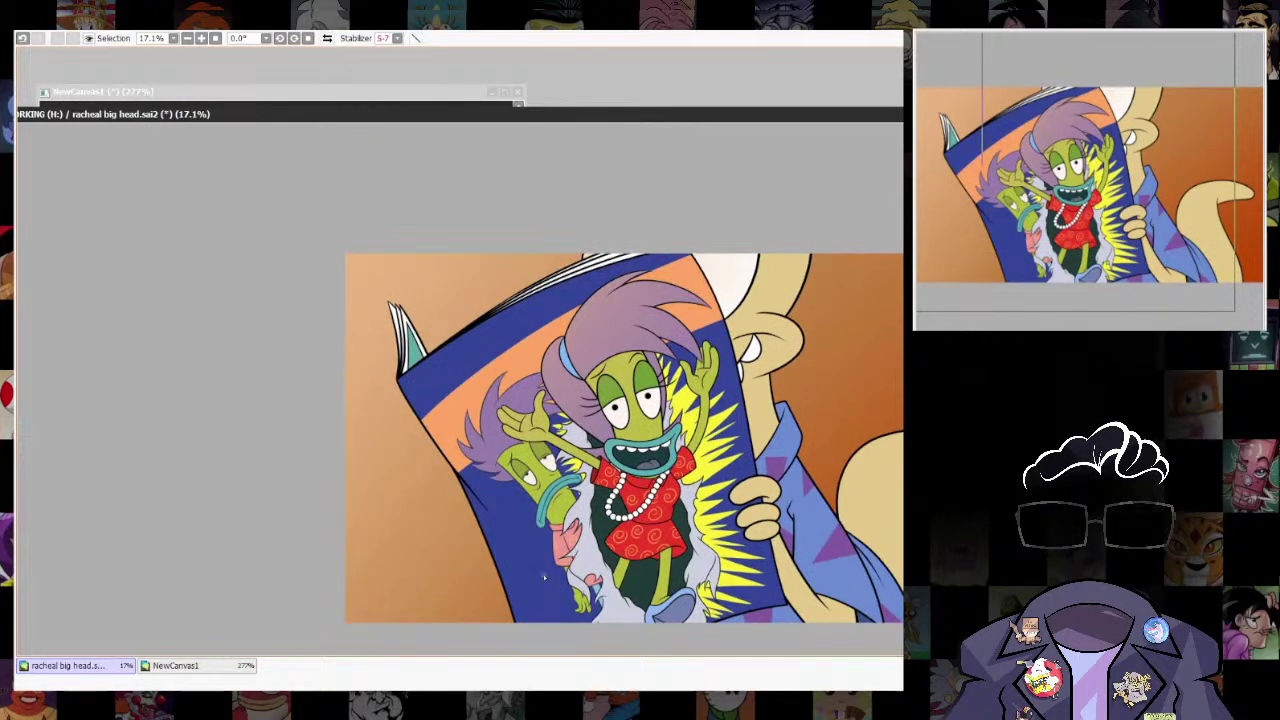
left_click_drag(528, 553, 509, 499)
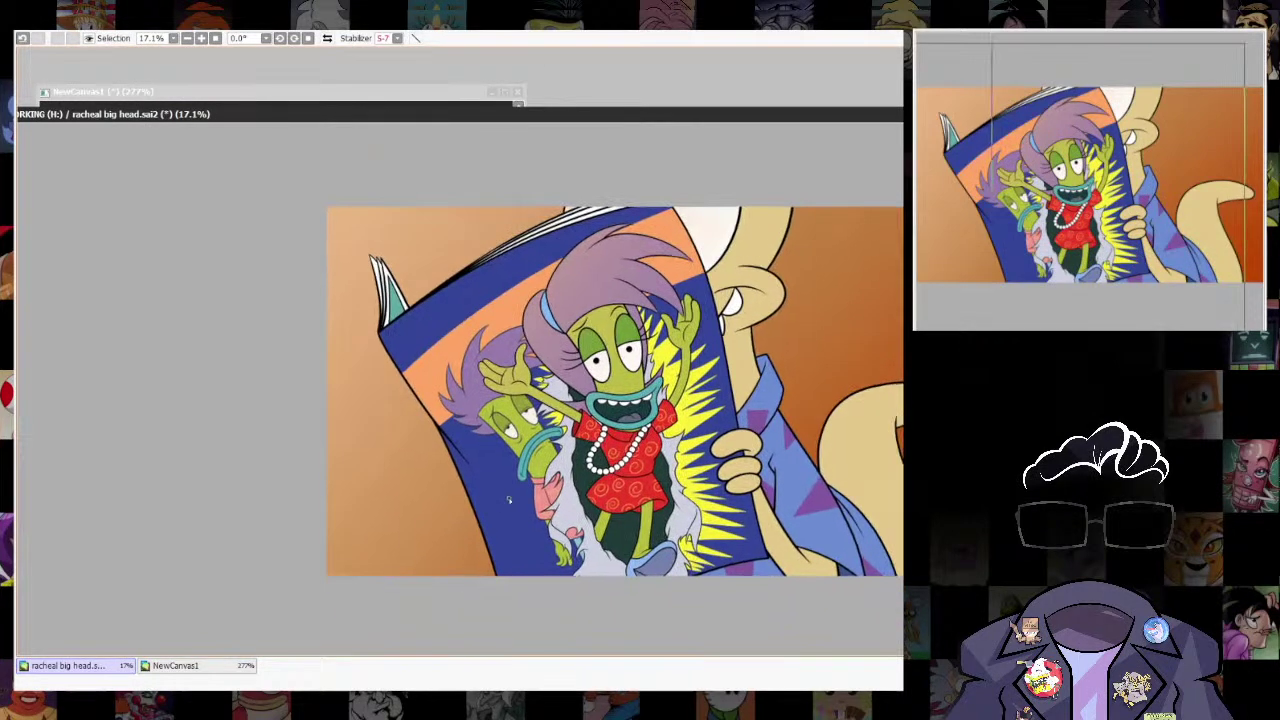
left_click_drag(774, 510, 828, 480)
scroll(682, 506, "up", 3)
left_click_drag(682, 506, 815, 534)
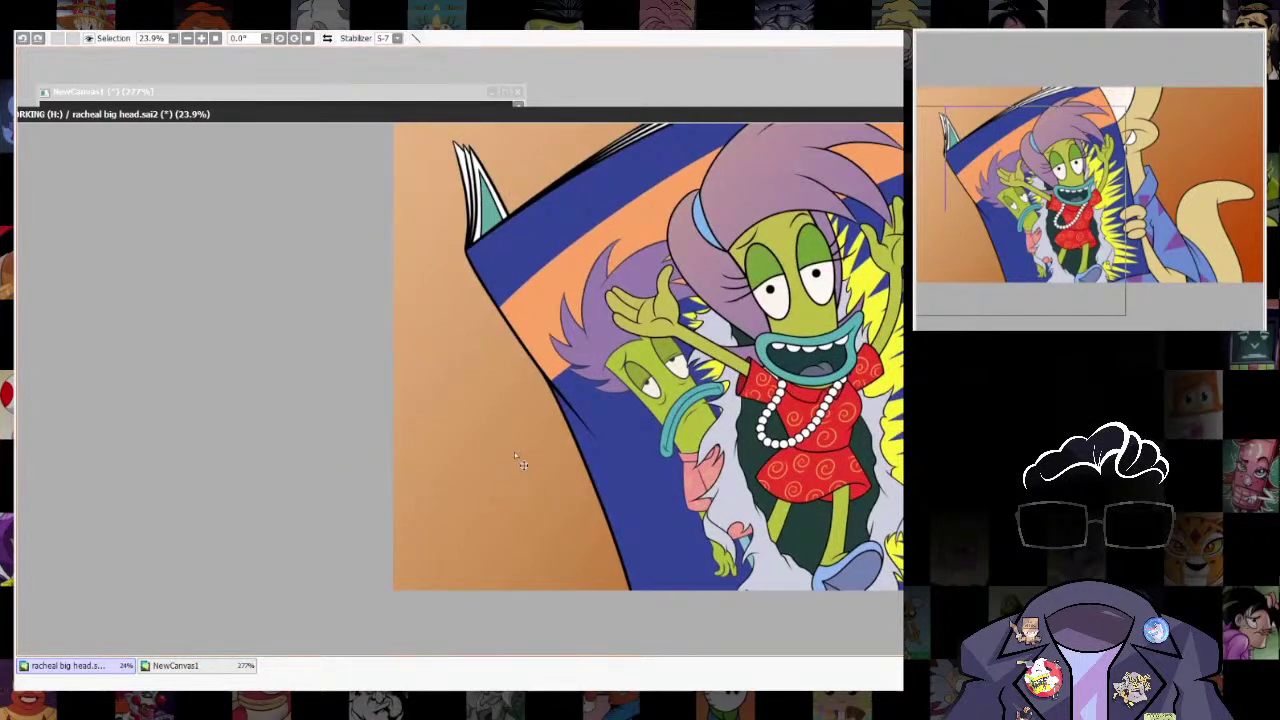
left_click_drag(517, 459, 495, 512)
left_click_drag(458, 438, 506, 533)
left_click_drag(456, 482, 494, 517)
scroll(580, 466, "down", 3)
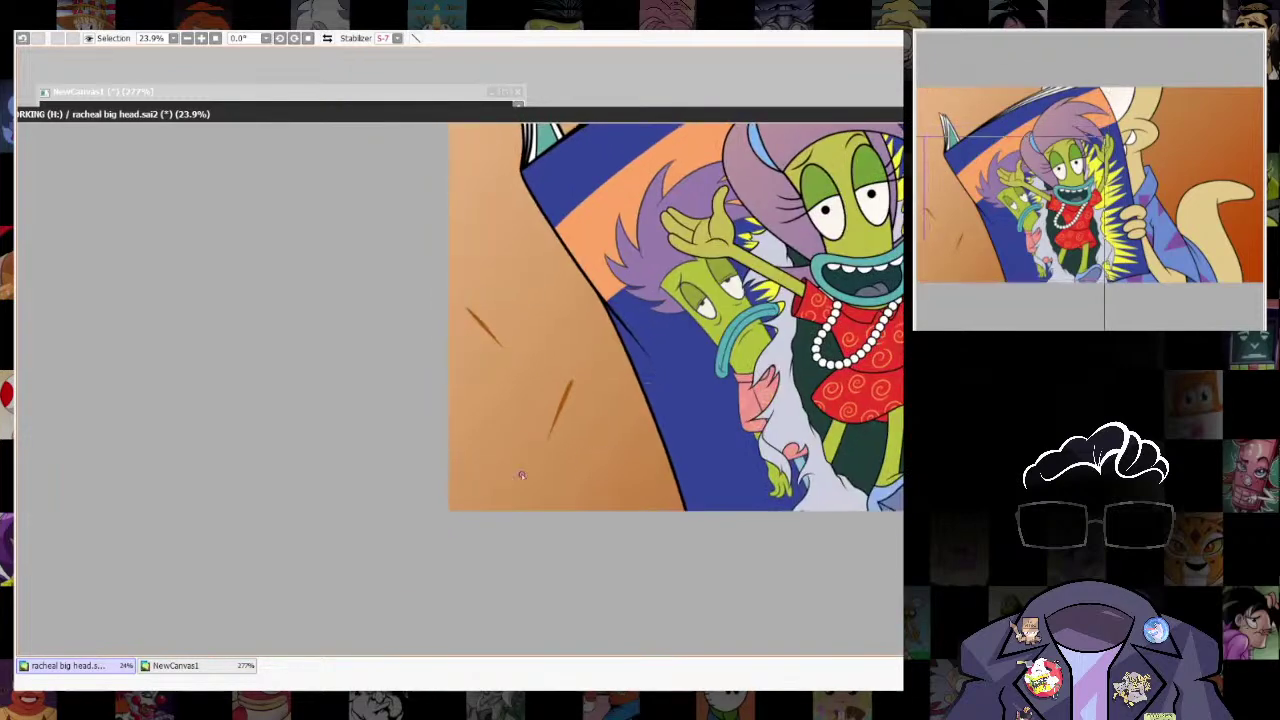
Add more short brown dashes in alternating directions between the picture's left edge and the comic's cover.
left_click_drag(465, 384, 452, 415)
key("ctrl+z")
key("ctrl+z")
mouse_move(592, 311)
left_mouse_down()
mouse_move(609, 321)
mouse_move(589, 533)
left_mouse_up()
left_click_drag(535, 475, 512, 518)
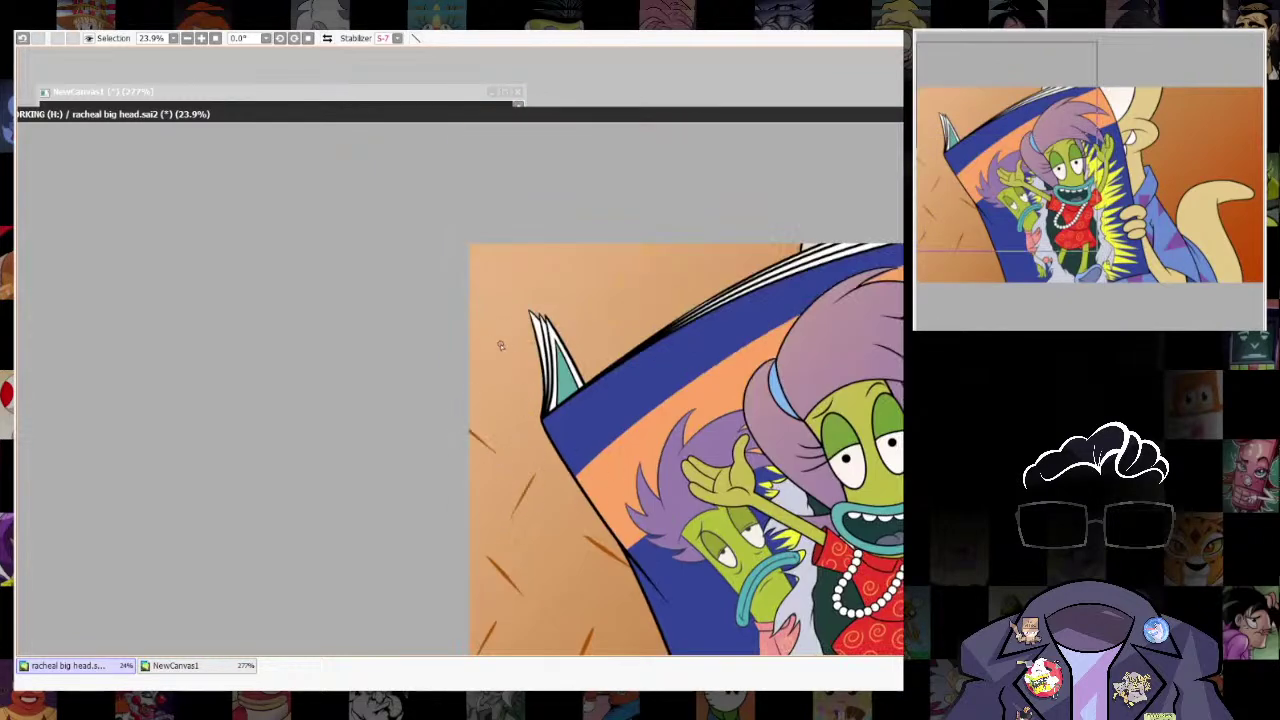
Draw brown dashes on the wall around the comic's open page corner, up to the picture's upper-left corner.
left_click_drag(505, 337, 488, 382)
mouse_move(457, 287)
left_mouse_down()
mouse_move(481, 305)
mouse_move(519, 244)
left_mouse_up()
left_click_drag(613, 245, 596, 266)
left_click_drag(550, 303, 605, 345)
key("ctrl+z")
Draw and refine a slanted brown dash on the wall just above the comic's upper edge.
left_click_drag(690, 244, 655, 288)
key("ctrl+z")
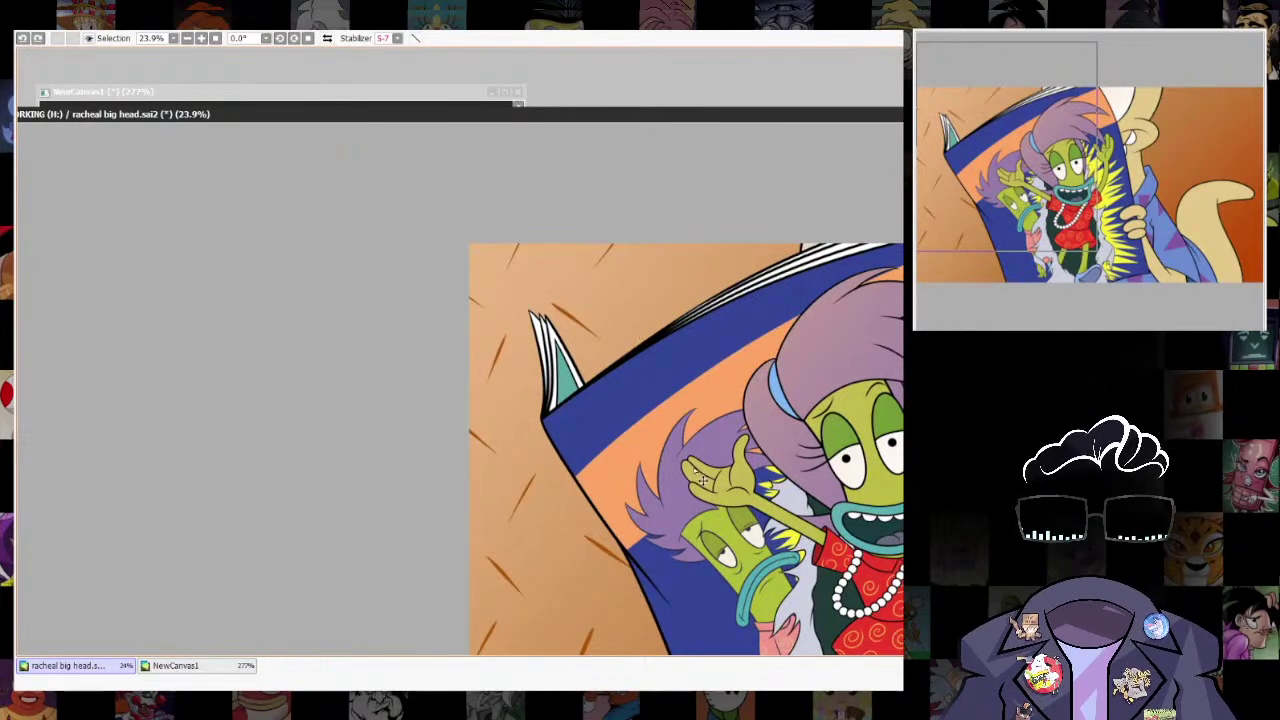
mouse_move(653, 293)
left_mouse_down()
mouse_move(692, 318)
mouse_move(662, 309)
mouse_move(679, 319)
left_mouse_up()
key("ctrl+z")
key("ctrl+z")
key("ctrl+z")
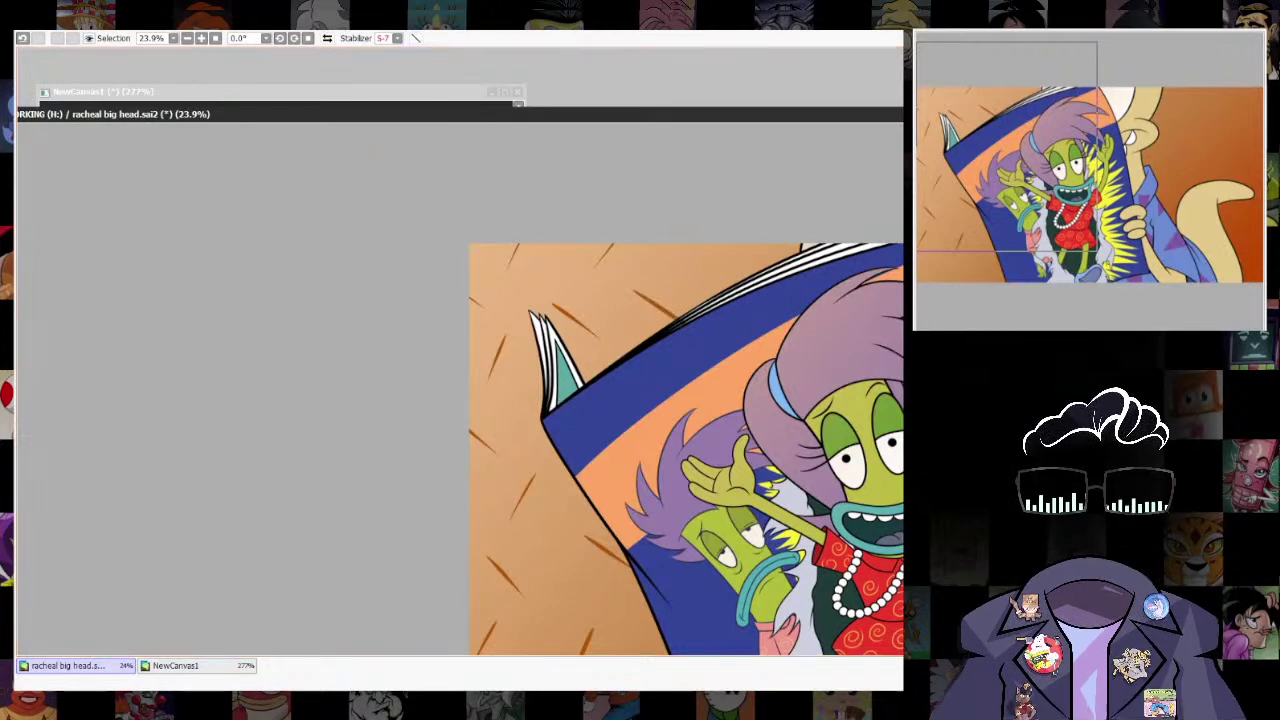
left_click_drag(757, 293, 733, 356)
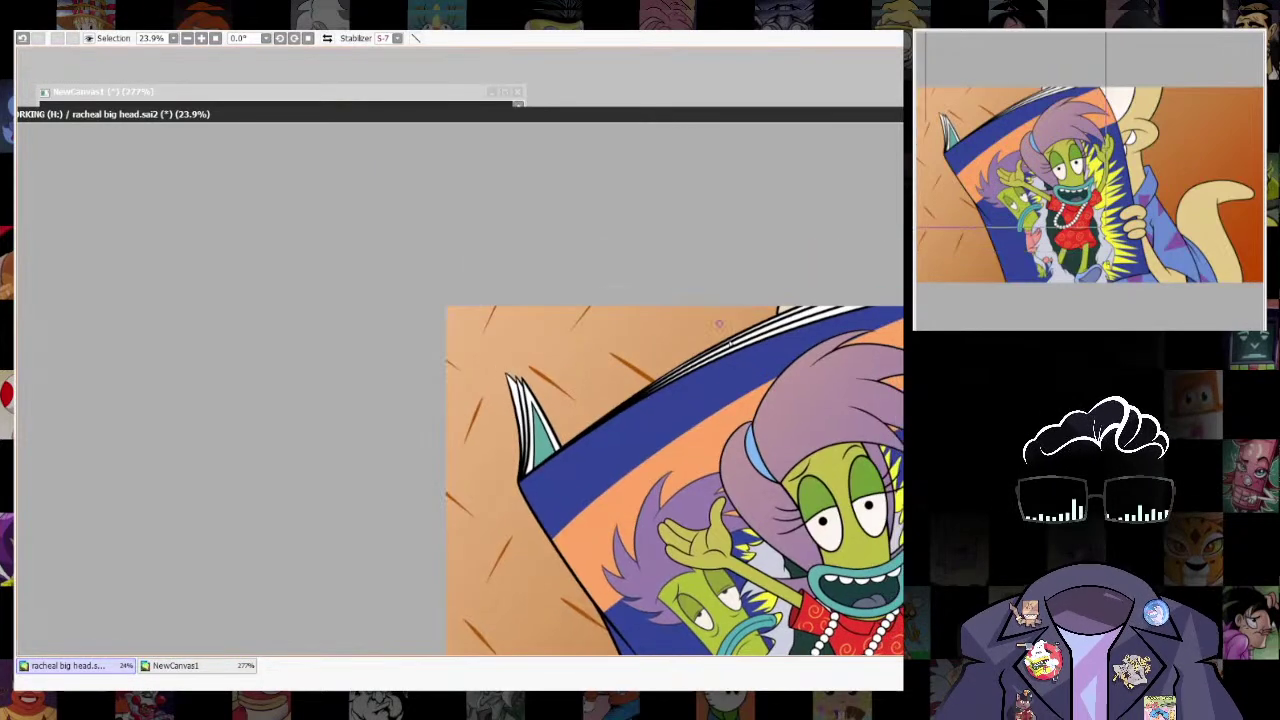
Fill the wall's lower-left area with brown dashes, from the picture's corner to the comic's edge.
mouse_move(789, 504)
left_mouse_down()
mouse_move(743, 178)
mouse_move(757, 156)
left_mouse_up()
left_click_drag(605, 466, 661, 538)
left_click_drag(537, 514, 592, 543)
key("ctrl+z")
left_click_drag(520, 507, 598, 545)
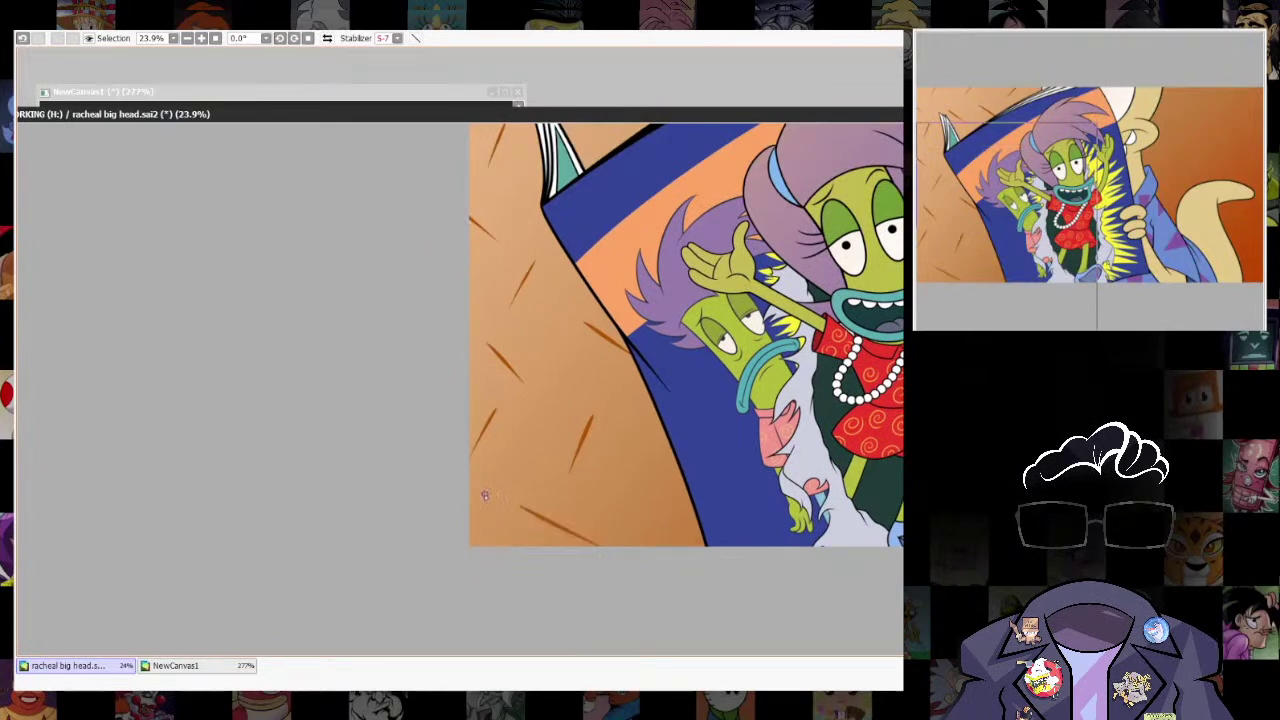
left_click_drag(489, 504, 443, 540)
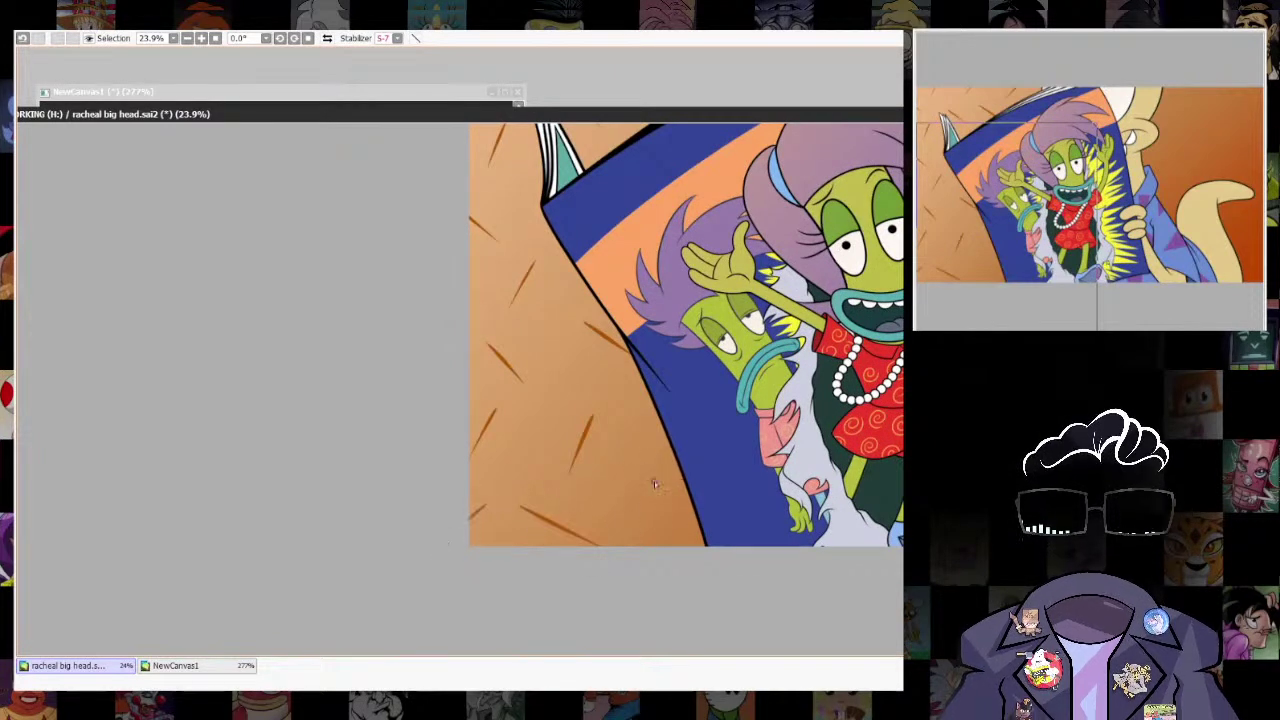
left_click_drag(626, 460, 735, 577)
left_click_drag(670, 613, 687, 488)
Draw matching slanted dashes on the darker orange wall above the tail, behind the character holding the comic.
left_click_drag(829, 499, 545, 715)
left_click_drag(853, 503, 695, 448)
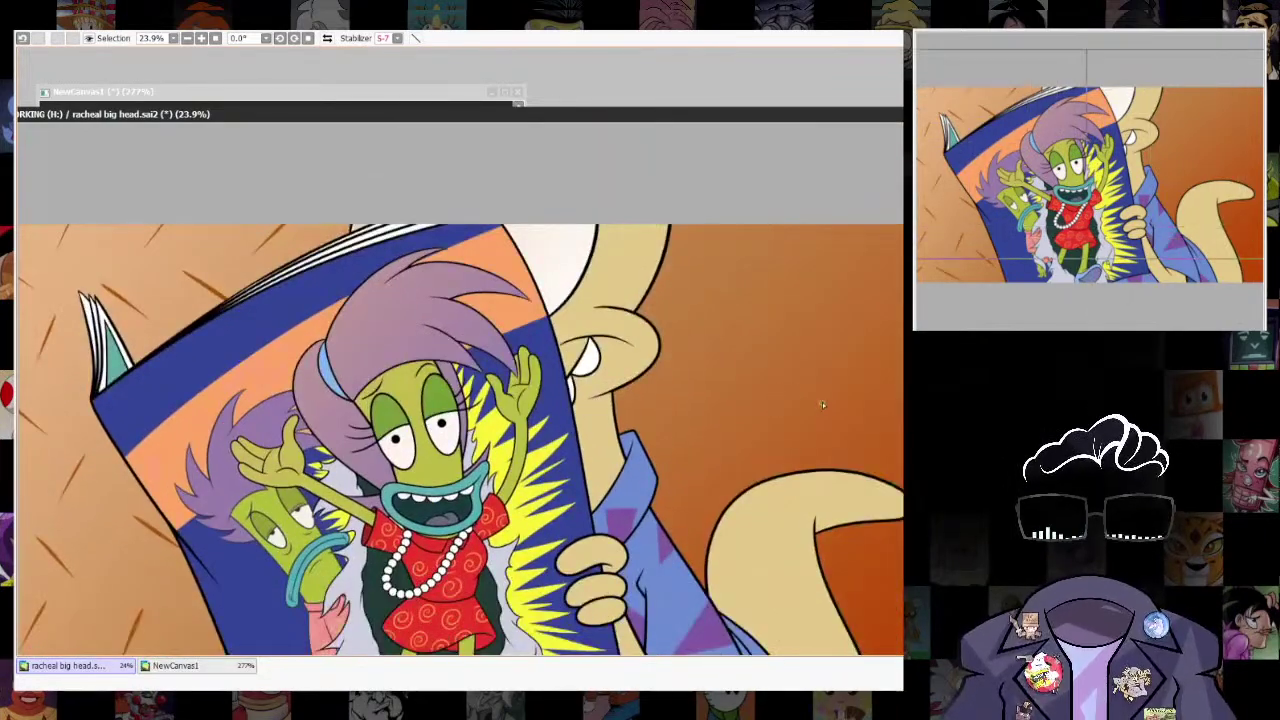
left_click_drag(820, 395, 798, 428)
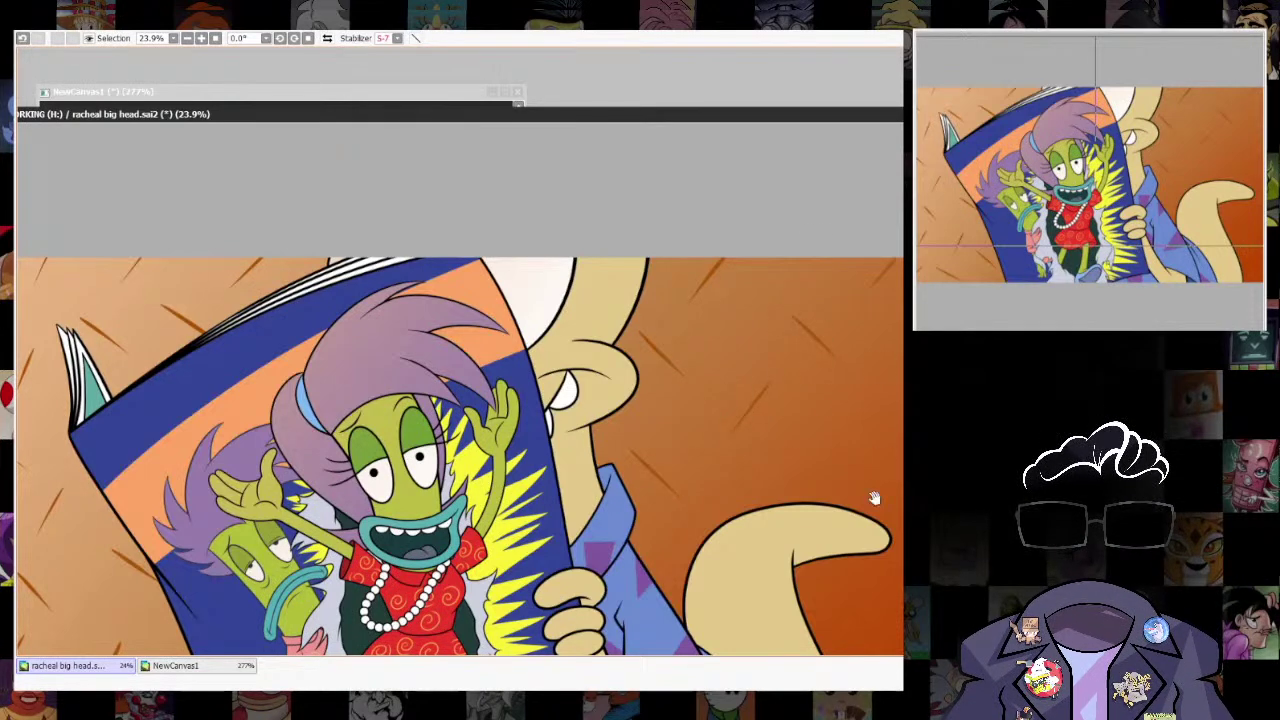
left_click_drag(879, 482, 850, 381)
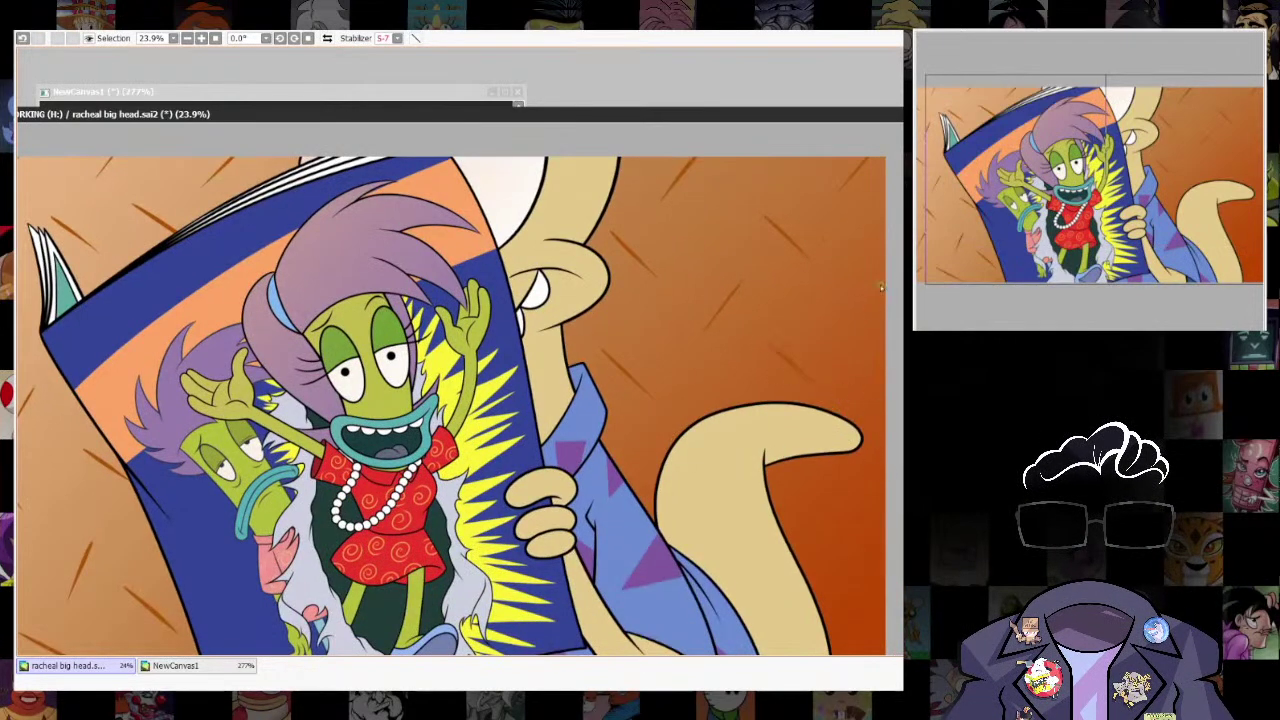
Review the dashed wall texture across the whole illustration at several zoom levels.
scroll(885, 470, "down", 3)
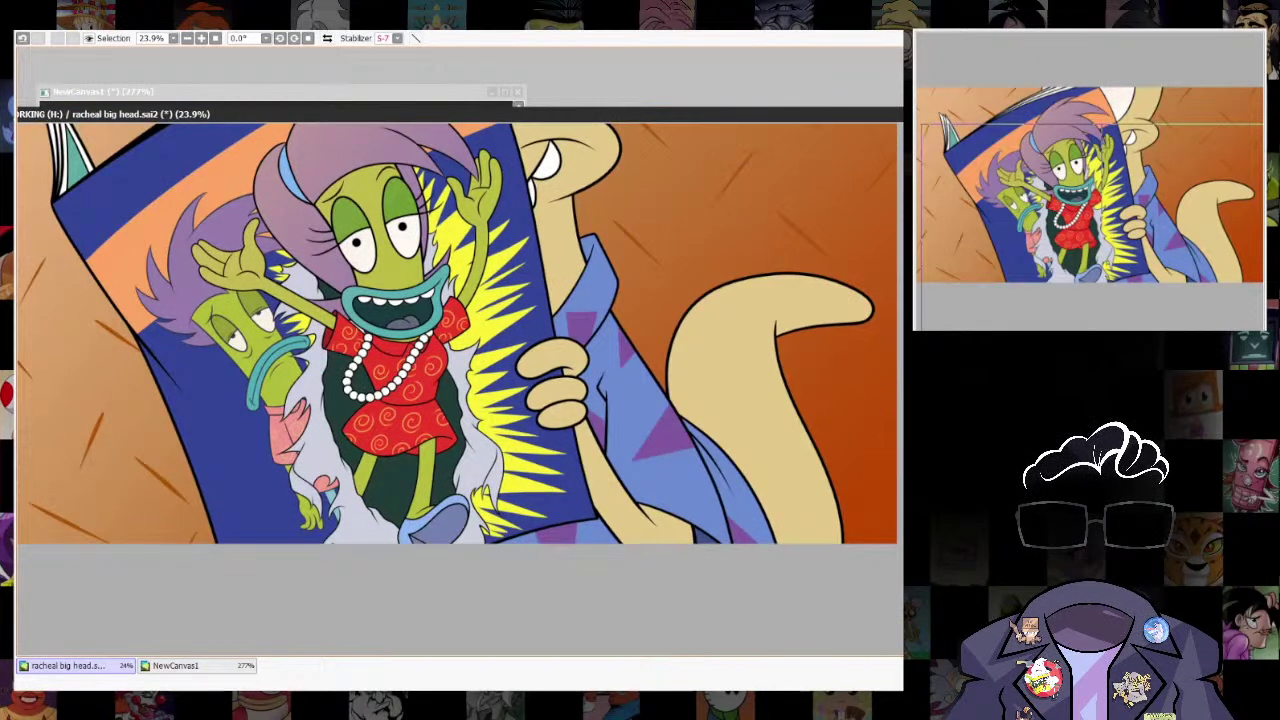
left_click_drag(460, 340, 610, 451)
scroll(460, 390, "down", 1)
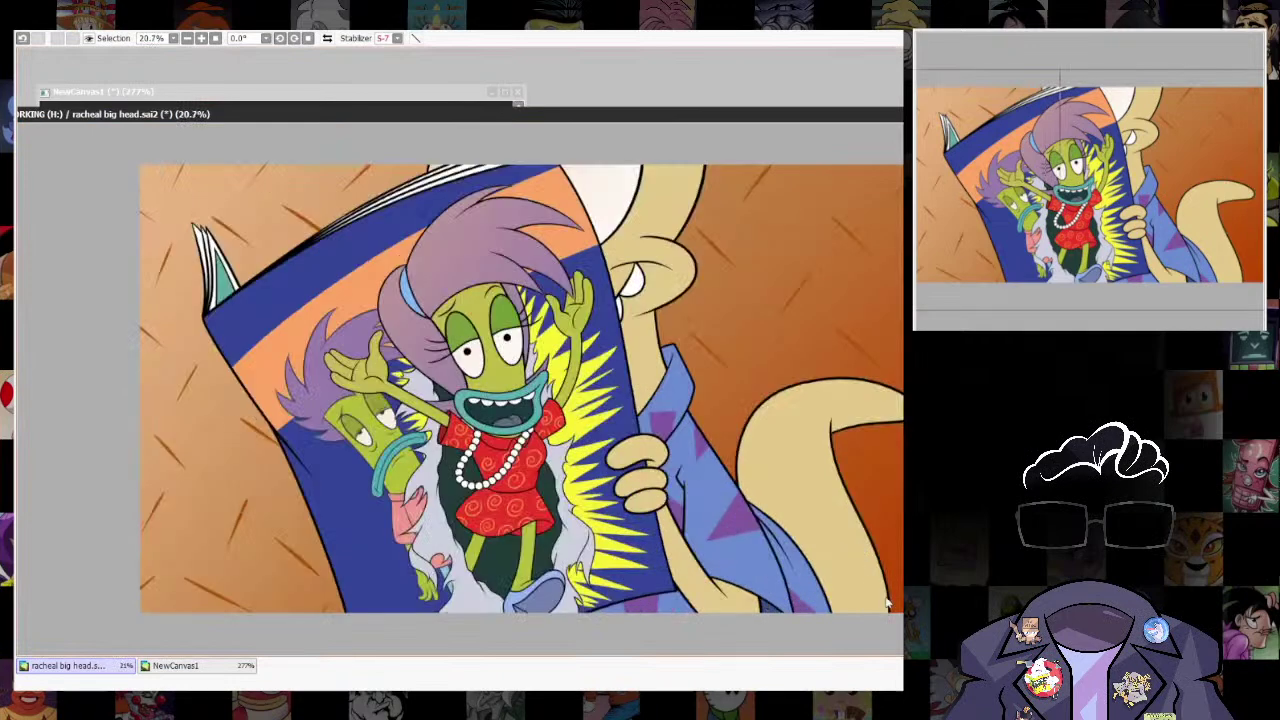
left_click_drag(460, 390, 424, 372)
scroll(871, 414, "up", 2)
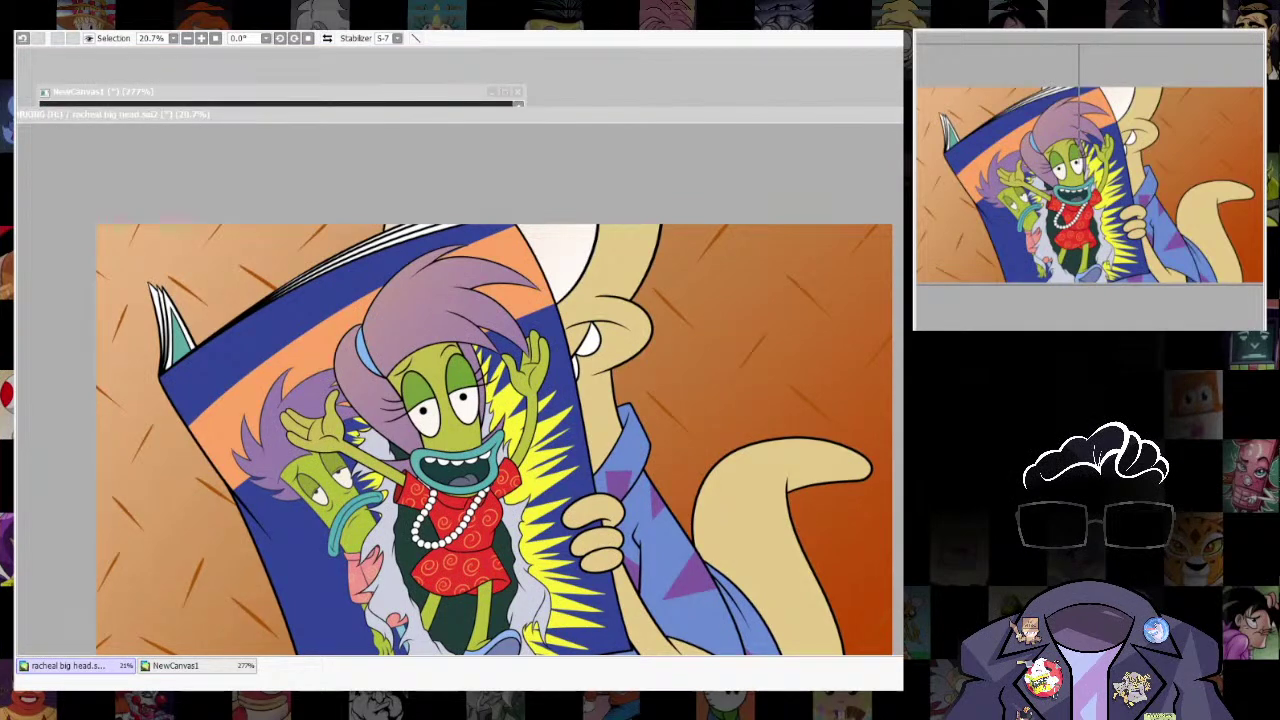
scroll(867, 380, "down", 3)
scroll(825, 454, "up", 2)
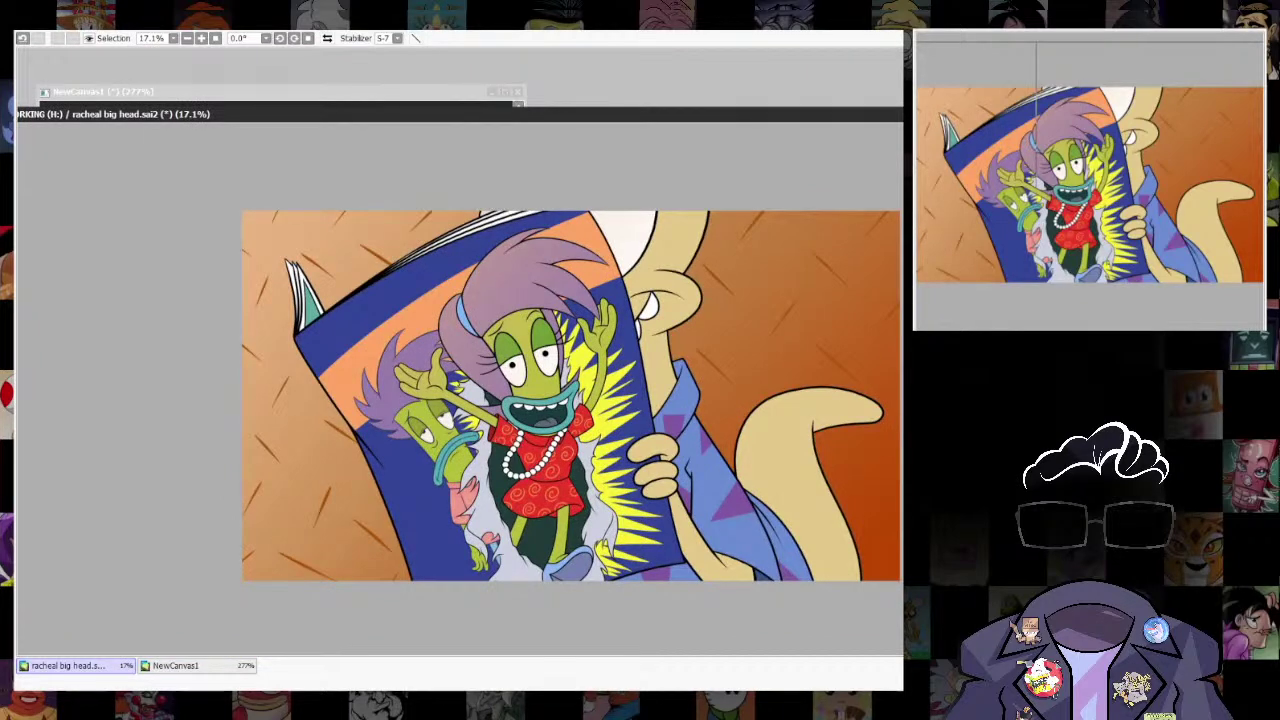
left_click_drag(812, 117, 810, 121)
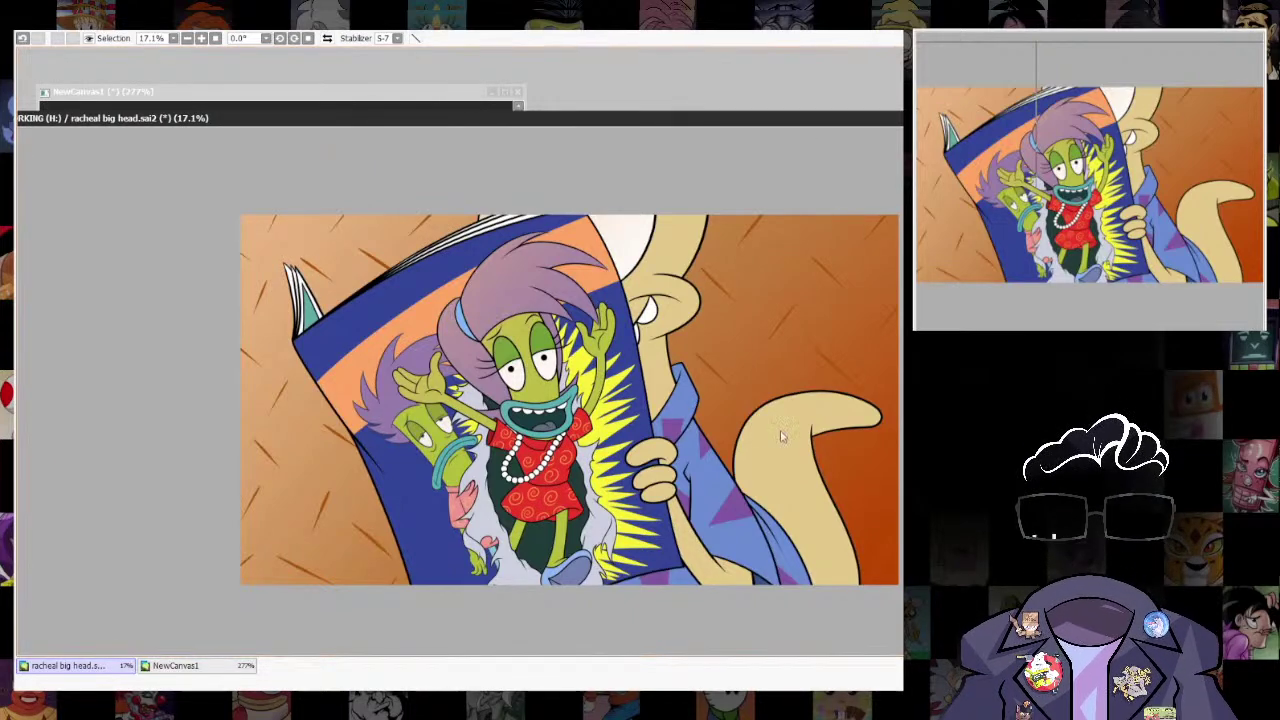
scroll(852, 462, "up", 3)
scroll(832, 466, "down", 2)
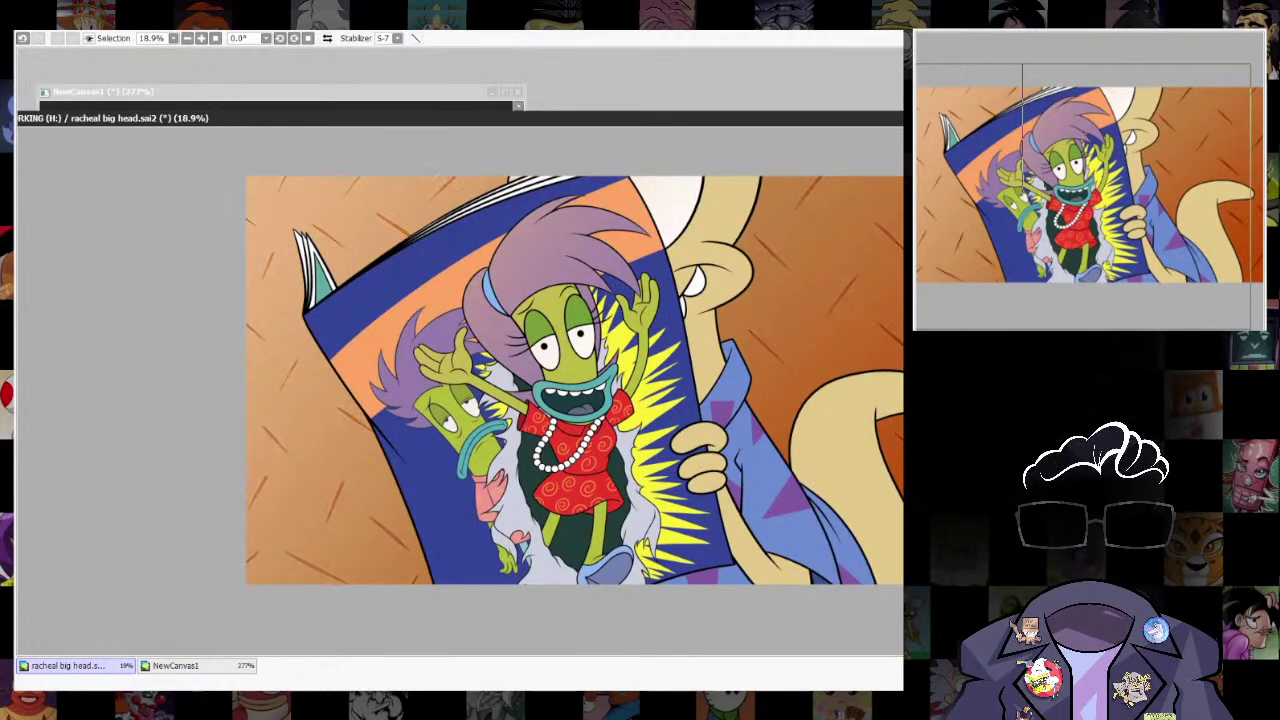
scroll(784, 438, "down", 5)
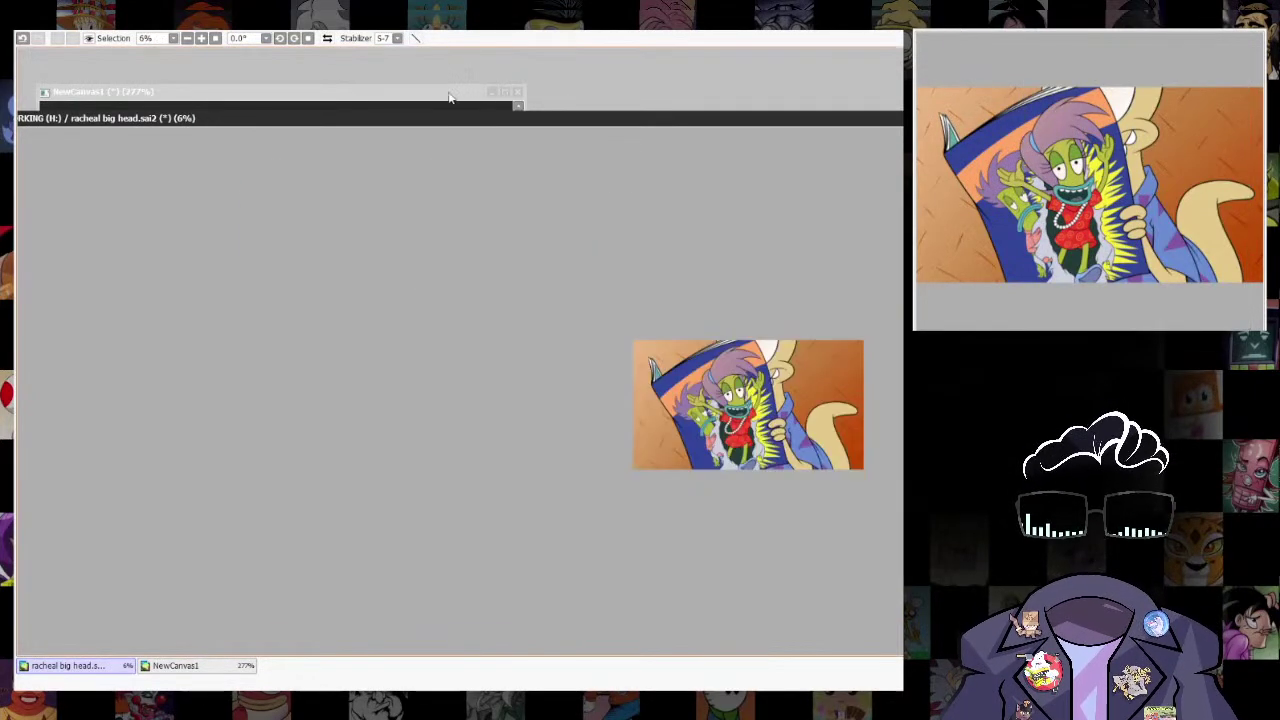
Examine the coloured illustration and its wall dashes from the tail side to the wall beside the comic's left edge.
left_click(450, 94)
scroll(476, 452, "down", 4)
left_click(833, 119)
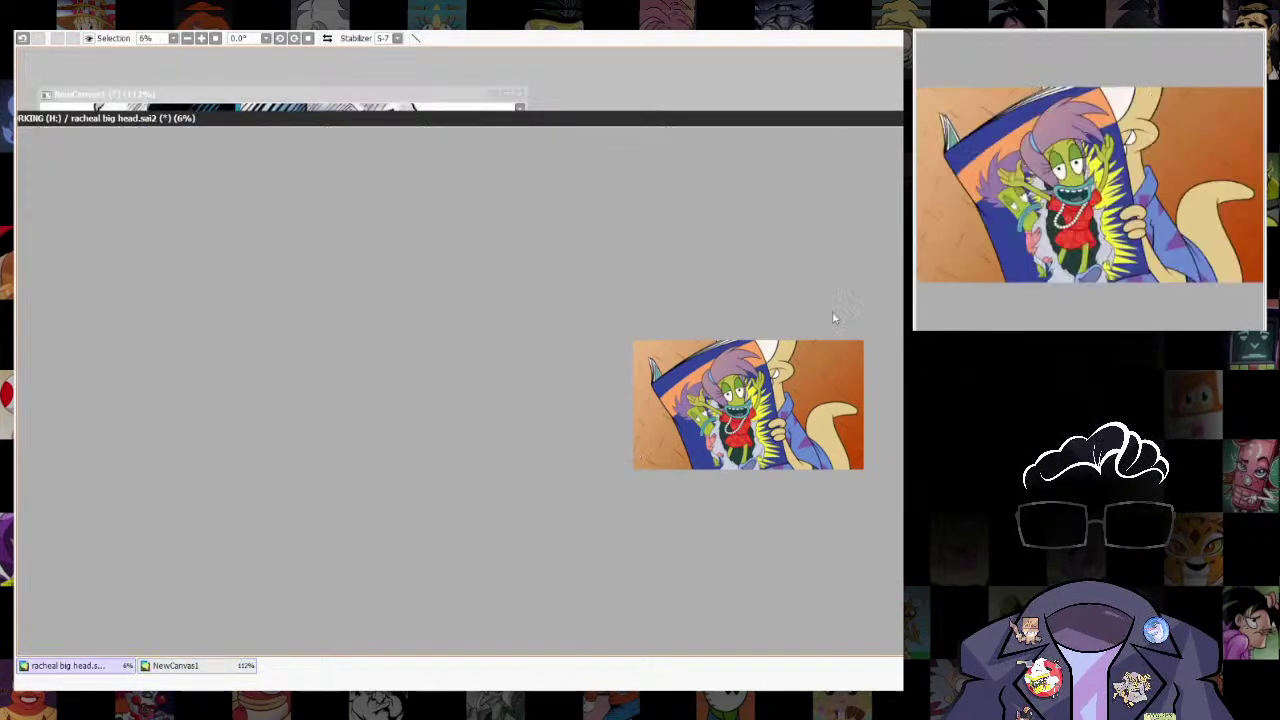
scroll(792, 364, "up", 3)
scroll(846, 524, "up", 2)
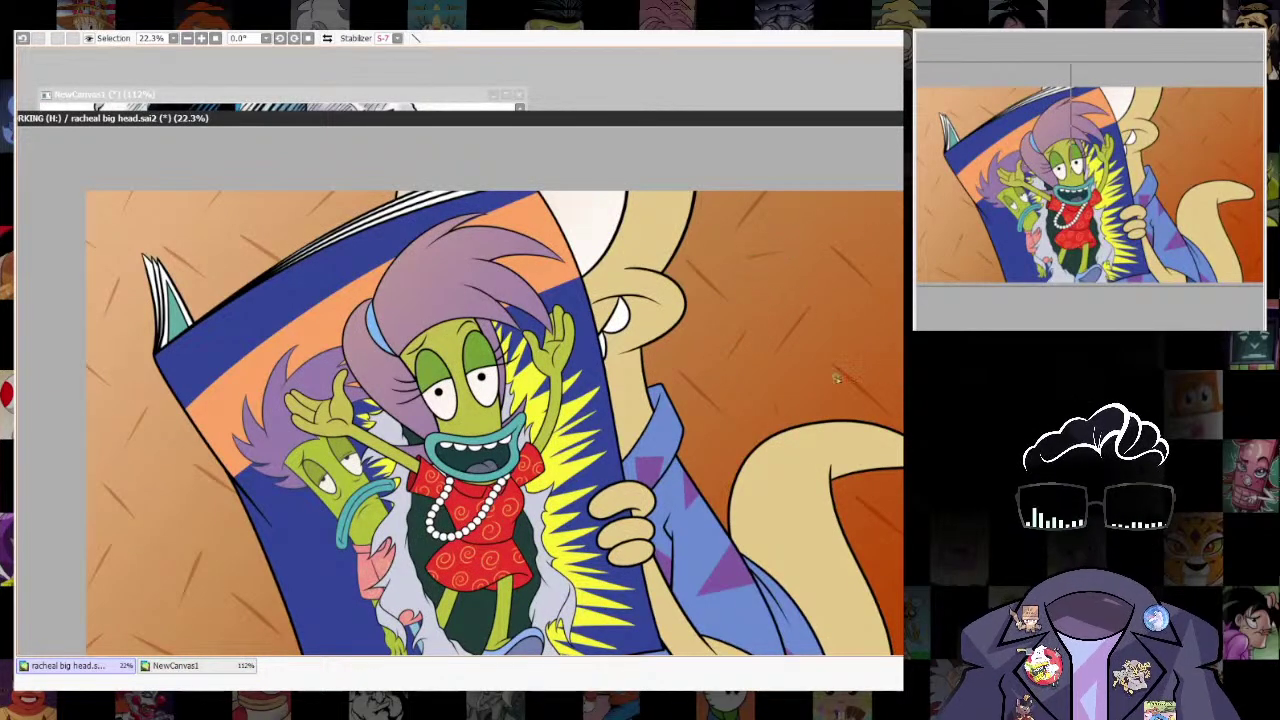
left_click_drag(954, 540, 815, 504)
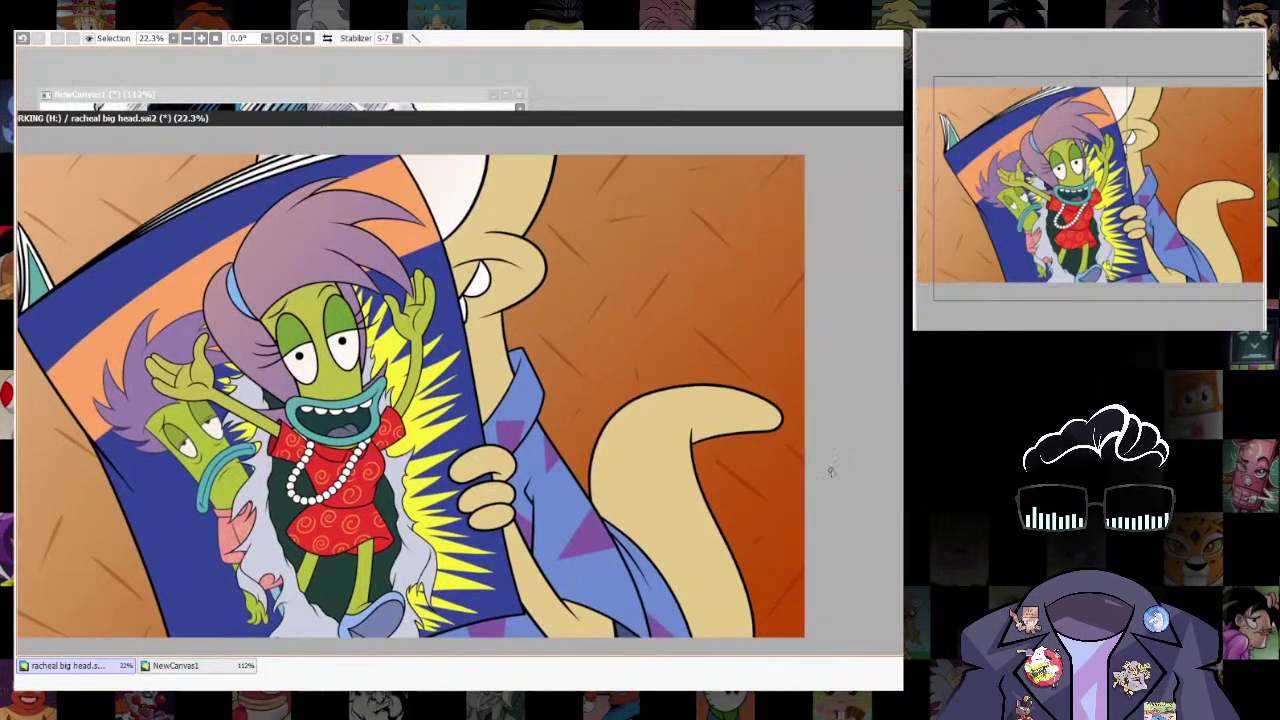
left_click_drag(367, 630, 808, 571)
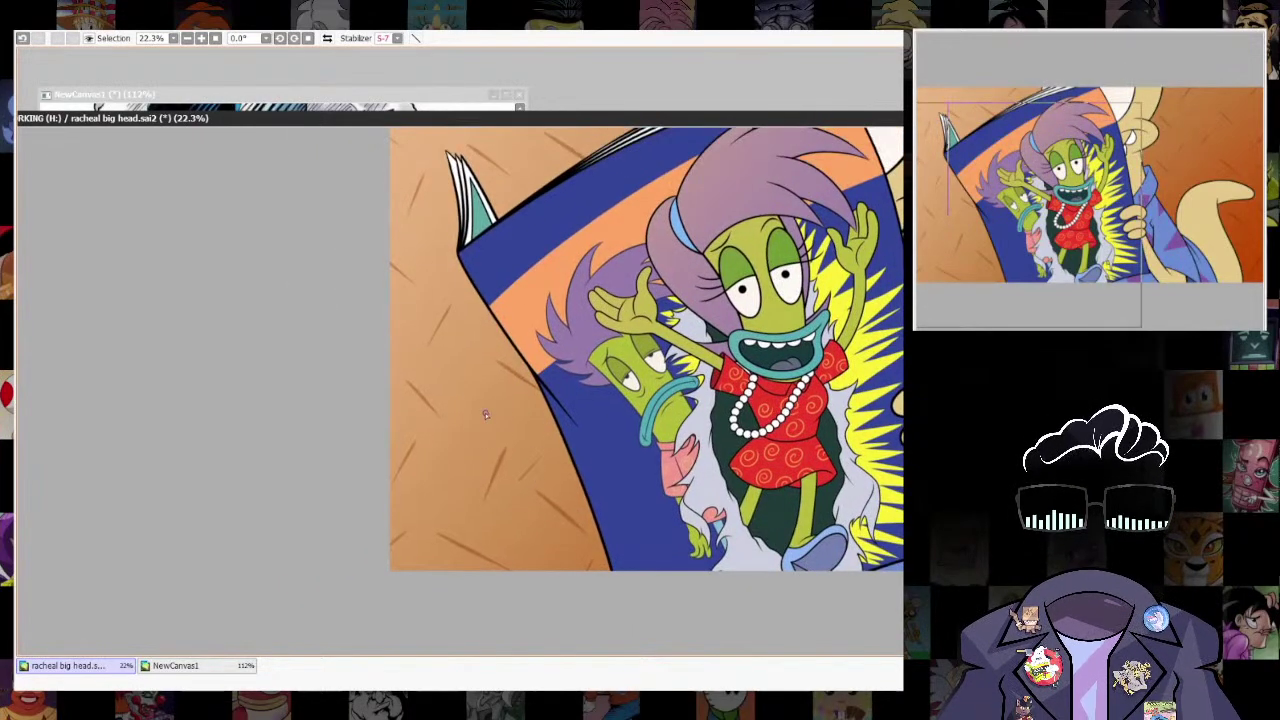
left_click_drag(442, 466, 486, 593)
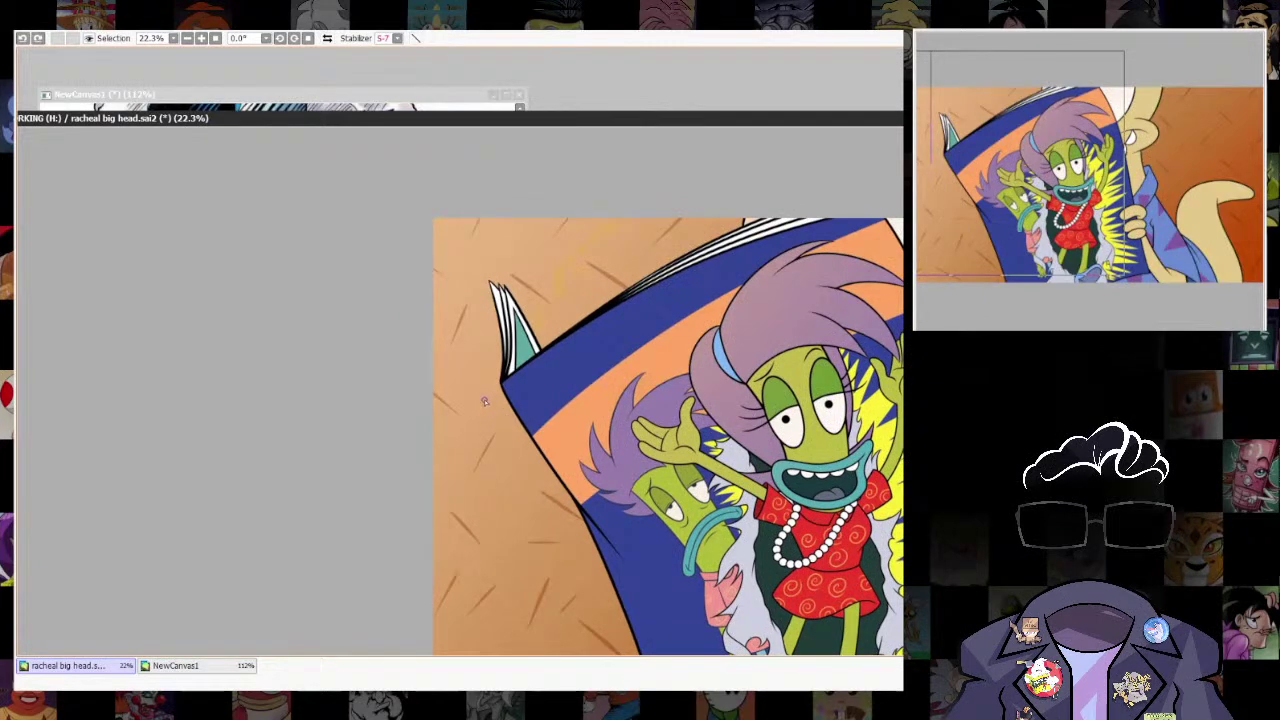
scroll(540, 388, "up", 3)
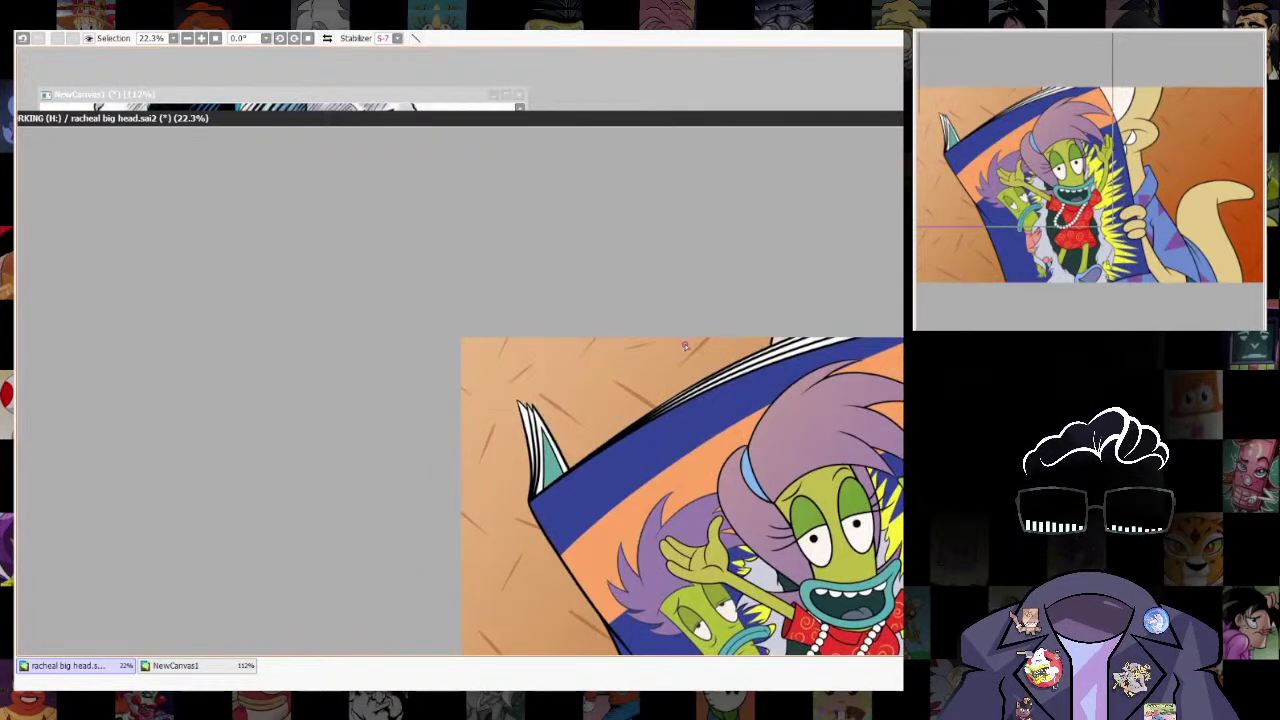
scroll(690, 444, "down", 3)
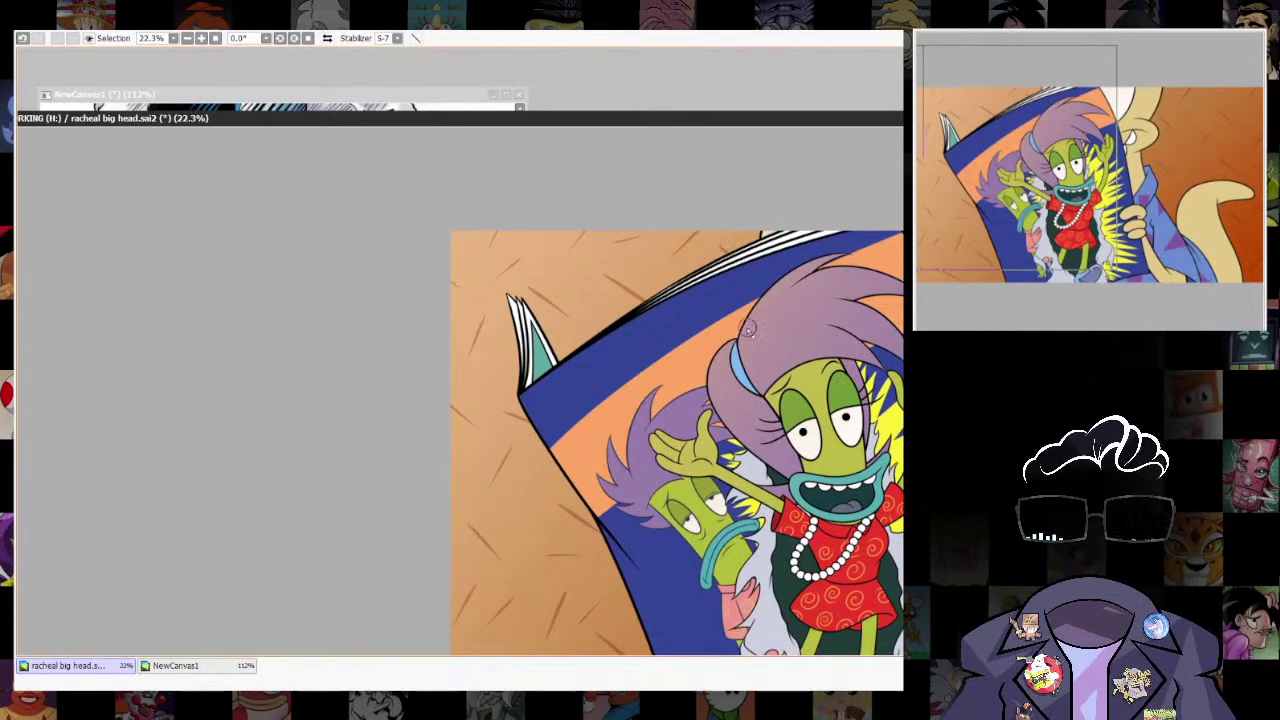
scroll(735, 300, "down", 3)
scroll(540, 600, "down", 1)
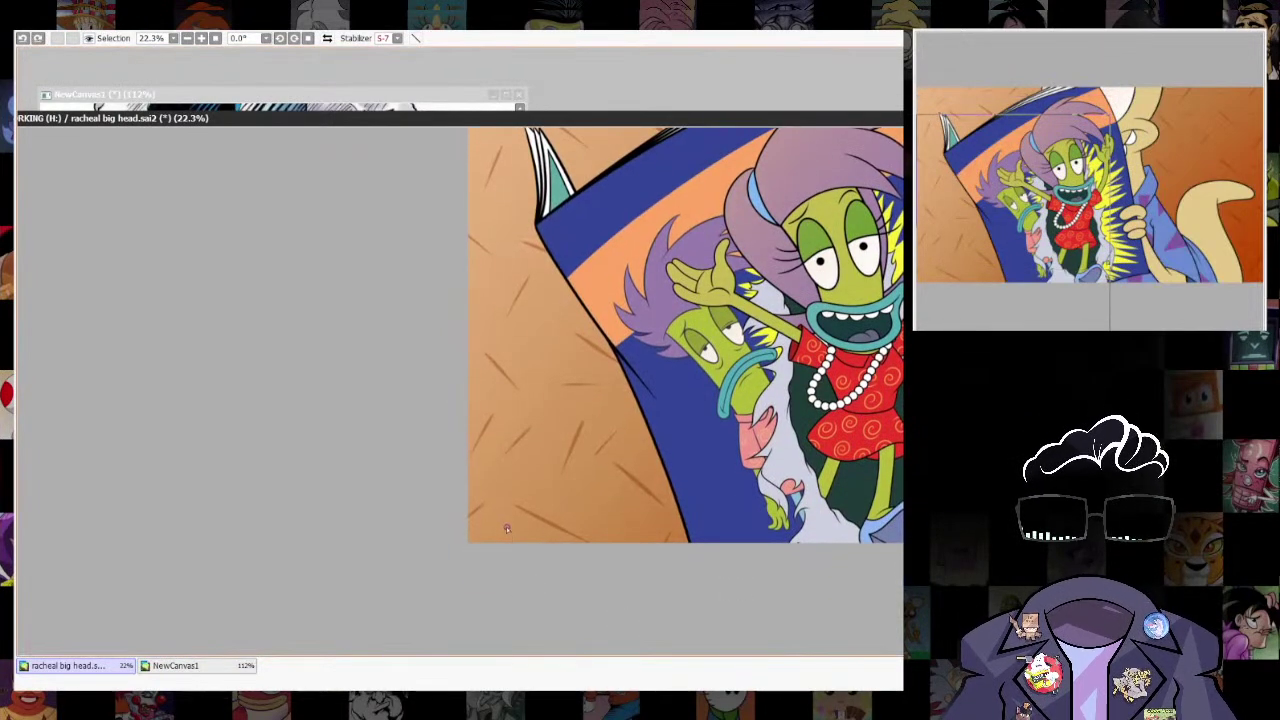
scroll(733, 248, "up", 2)
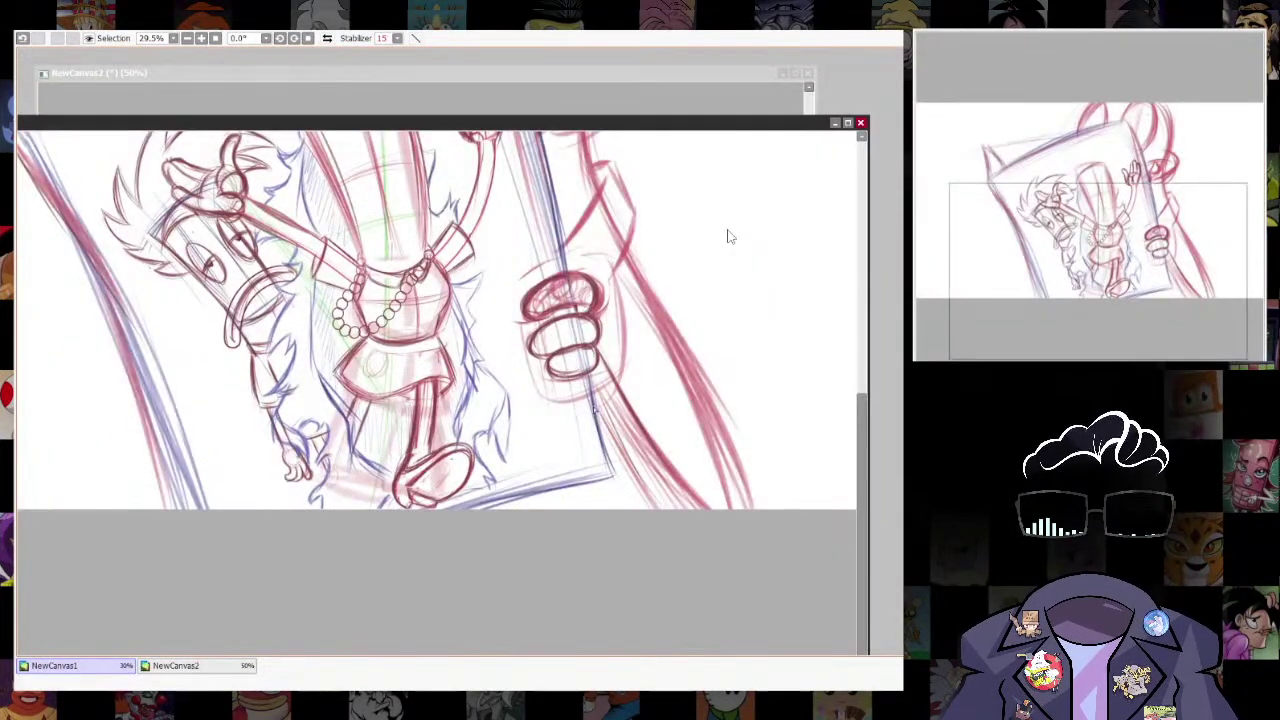
Sketch the forearm below the hand gripping the comic and the body line behind it, down to the picture's lower edge.
left_click_drag(595, 410, 663, 526)
left_click_drag(597, 345, 654, 452)
left_click_drag(610, 388, 676, 490)
left_click_drag(600, 347, 630, 406)
mouse_move(681, 342)
left_mouse_down()
mouse_move(768, 522)
mouse_move(771, 574)
left_mouse_up()
left_click_drag(730, 474, 757, 555)
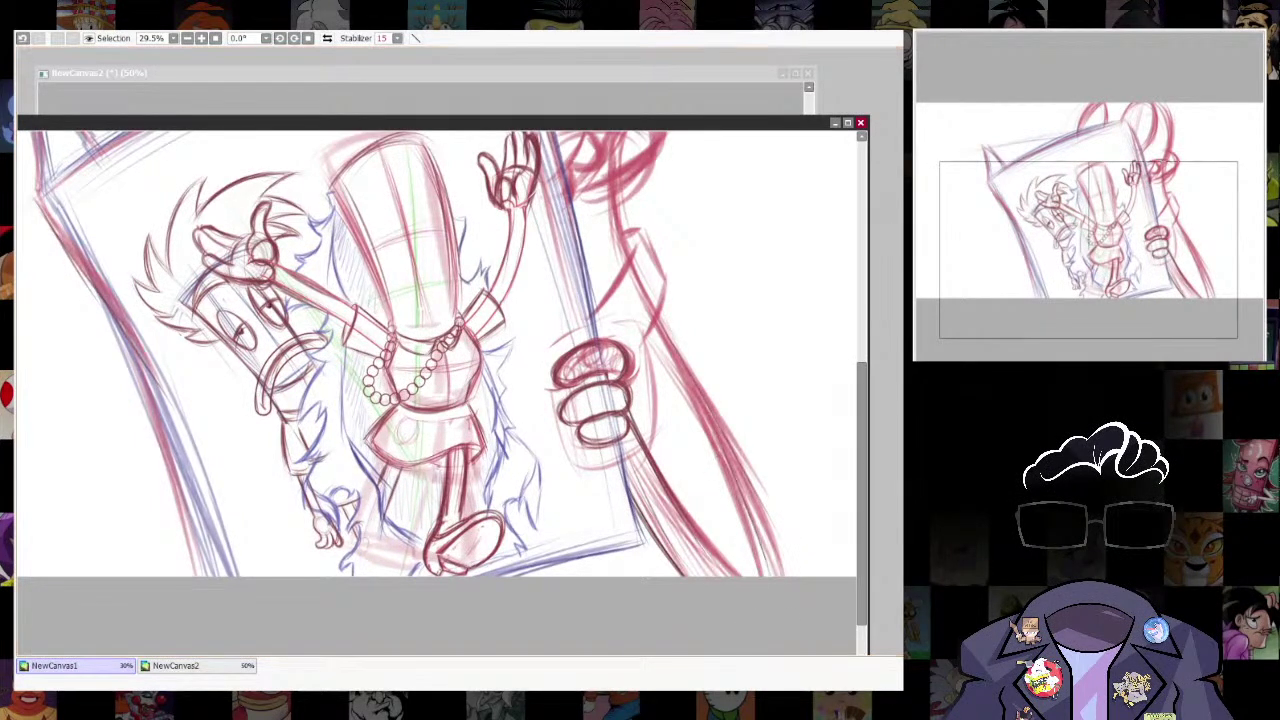
Sketch the shirt sleeve's opening around the forearm, next to the hand gripping the comic.
key("alt+Tab")
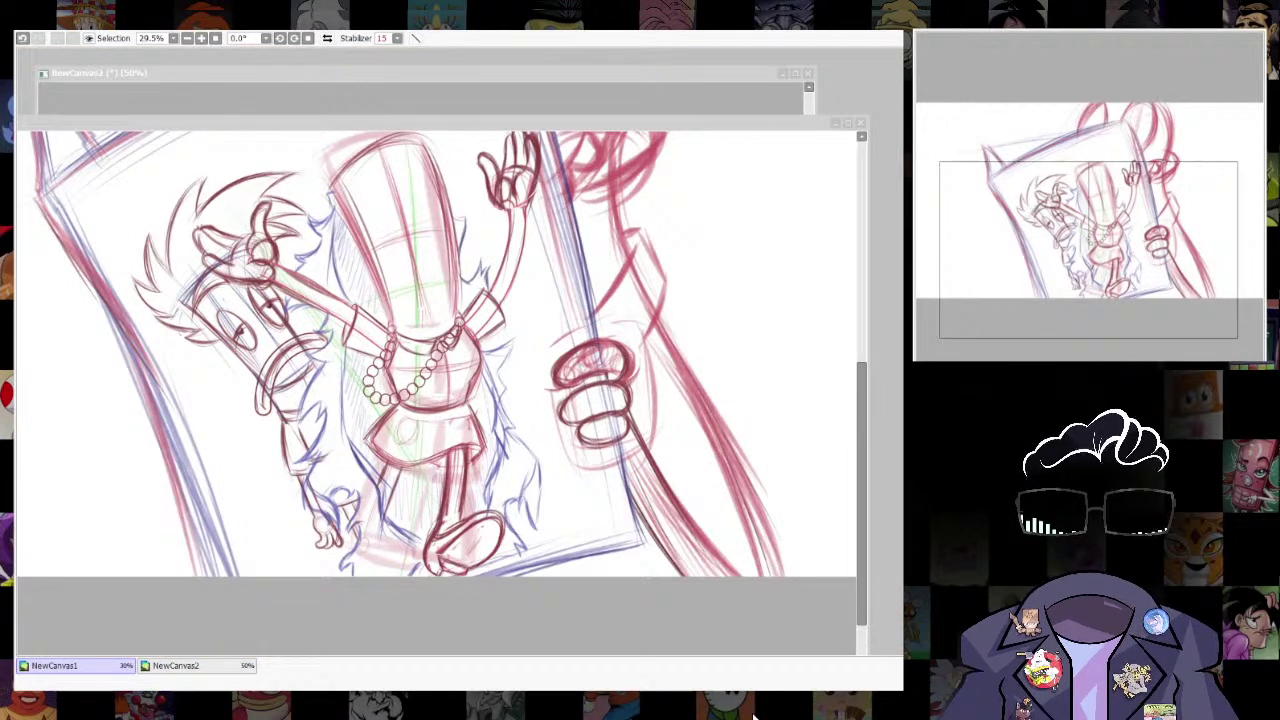
left_click(680, 417)
mouse_move(648, 402)
left_mouse_down()
mouse_move(705, 391)
mouse_move(652, 392)
mouse_move(656, 463)
left_mouse_up()
key("bracketright")
mouse_move(650, 410)
left_mouse_down()
mouse_move(653, 385)
mouse_move(655, 465)
left_mouse_up()
left_click_drag(765, 479, 695, 366)
left_click_drag(677, 414, 654, 359)
Strengthen the holding character's back line and forearm outline, and add the dark shirt edge near the picture's lower border.
mouse_move(631, 278)
left_mouse_down()
mouse_move(662, 327)
mouse_move(680, 421)
mouse_move(709, 462)
left_mouse_up()
mouse_move(650, 307)
left_mouse_down()
mouse_move(681, 422)
mouse_move(713, 464)
left_mouse_up()
left_click_drag(650, 292, 711, 462)
mouse_move(661, 334)
left_mouse_down()
mouse_move(712, 462)
mouse_move(692, 448)
left_mouse_up()
left_click_drag(573, 340, 660, 463)
left_click_drag(604, 389, 662, 463)
left_click_drag(603, 391, 655, 461)
left_click_drag(666, 345, 696, 443)
mouse_move(632, 418)
left_mouse_down()
mouse_move(724, 465)
mouse_move(668, 462)
left_mouse_up()
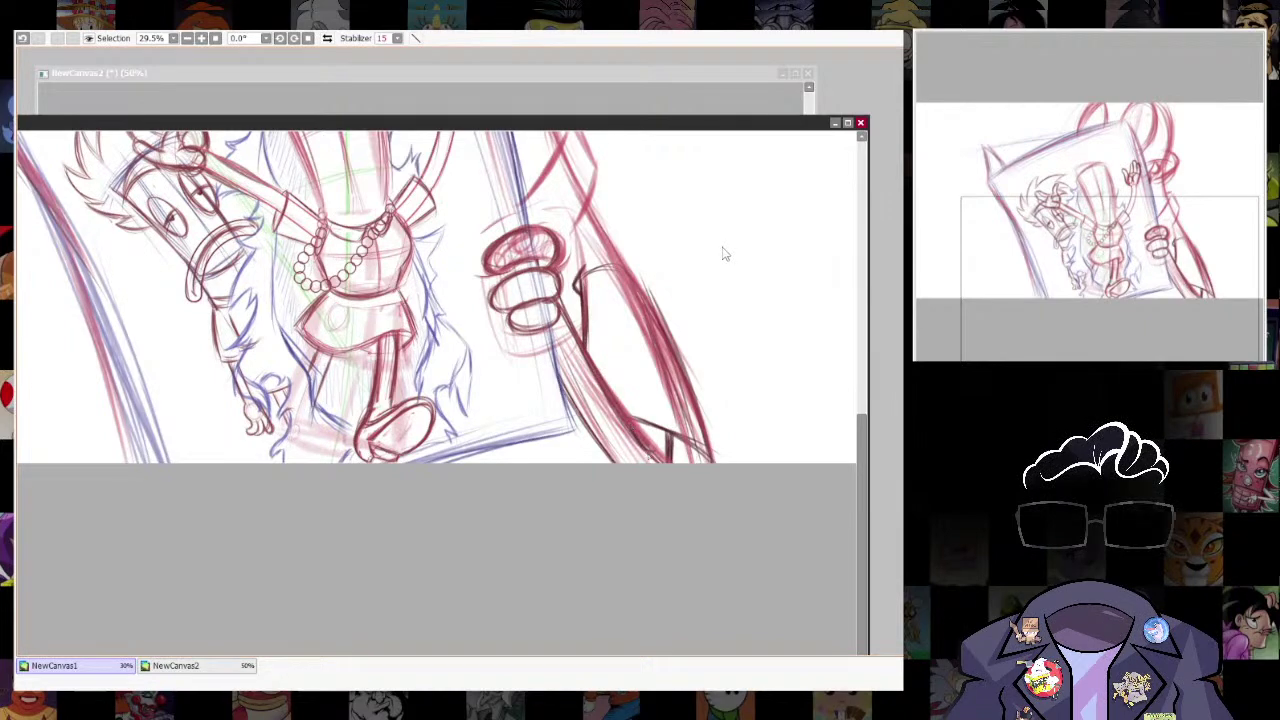
Try to sketch the mouth's upper line across the cover character's face, below the eyes.
scroll(725, 254, "up", 2)
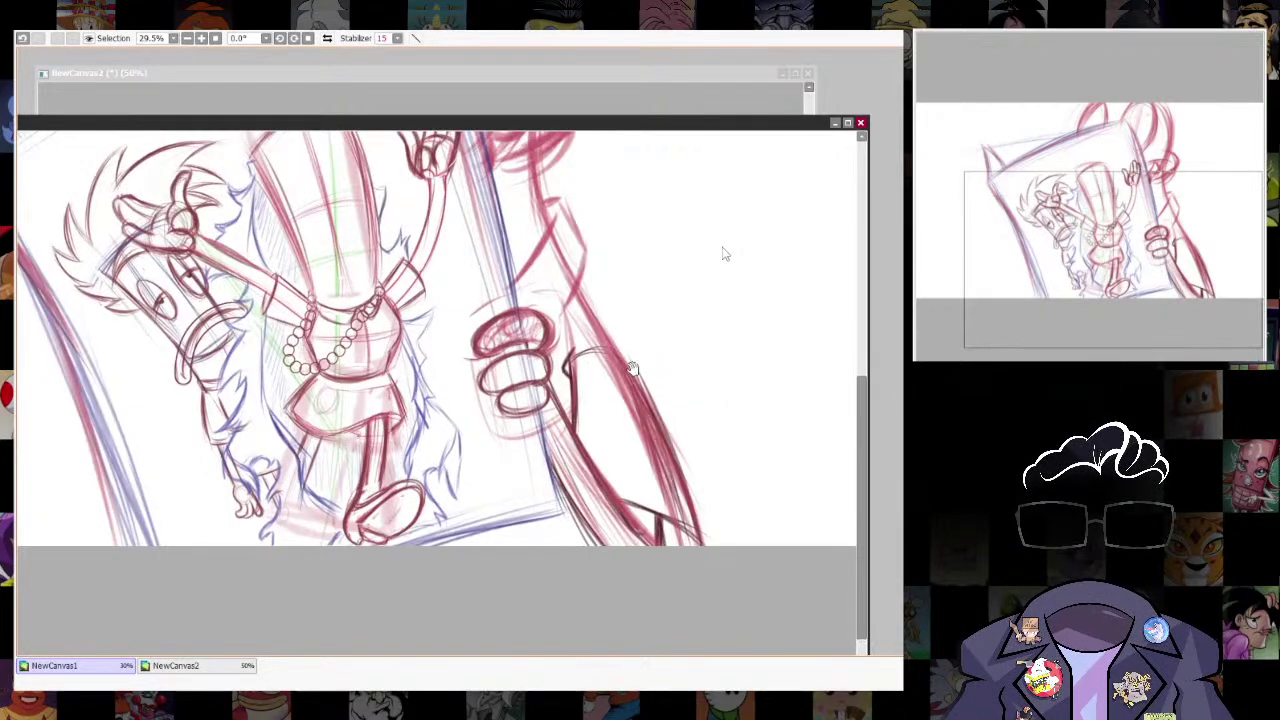
scroll(725, 254, "up", 2)
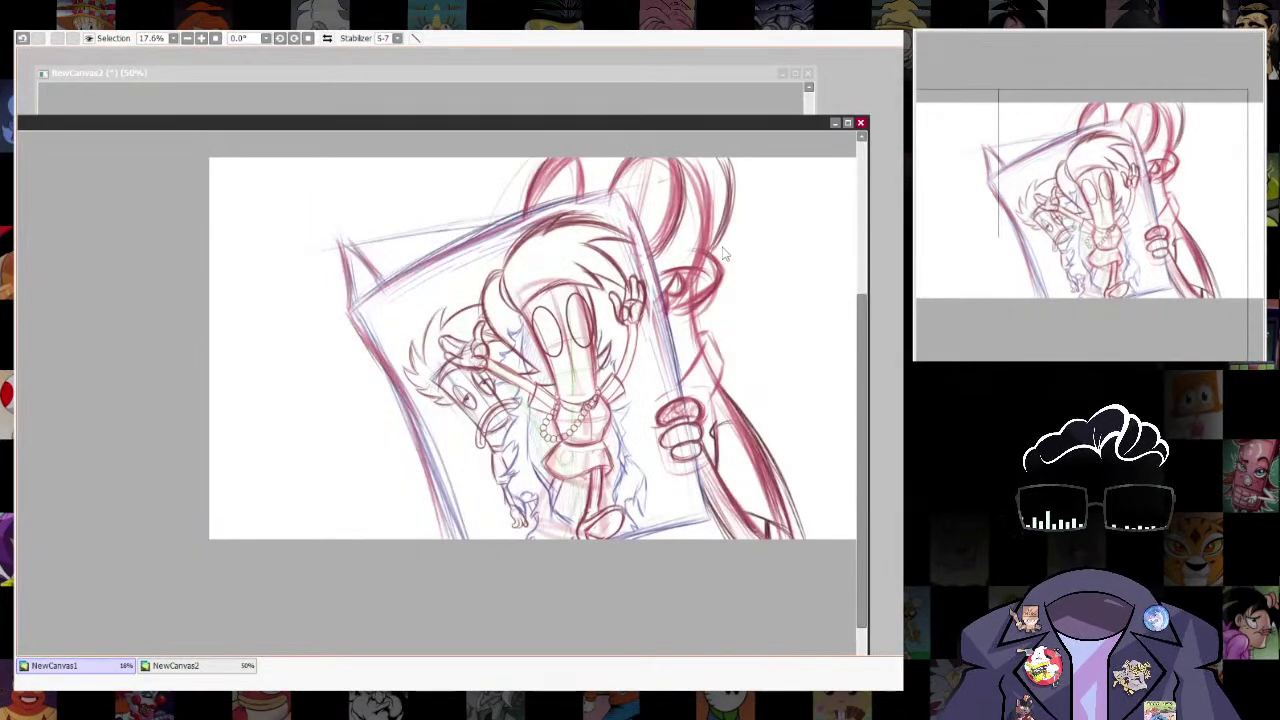
scroll(647, 455, "up", 6)
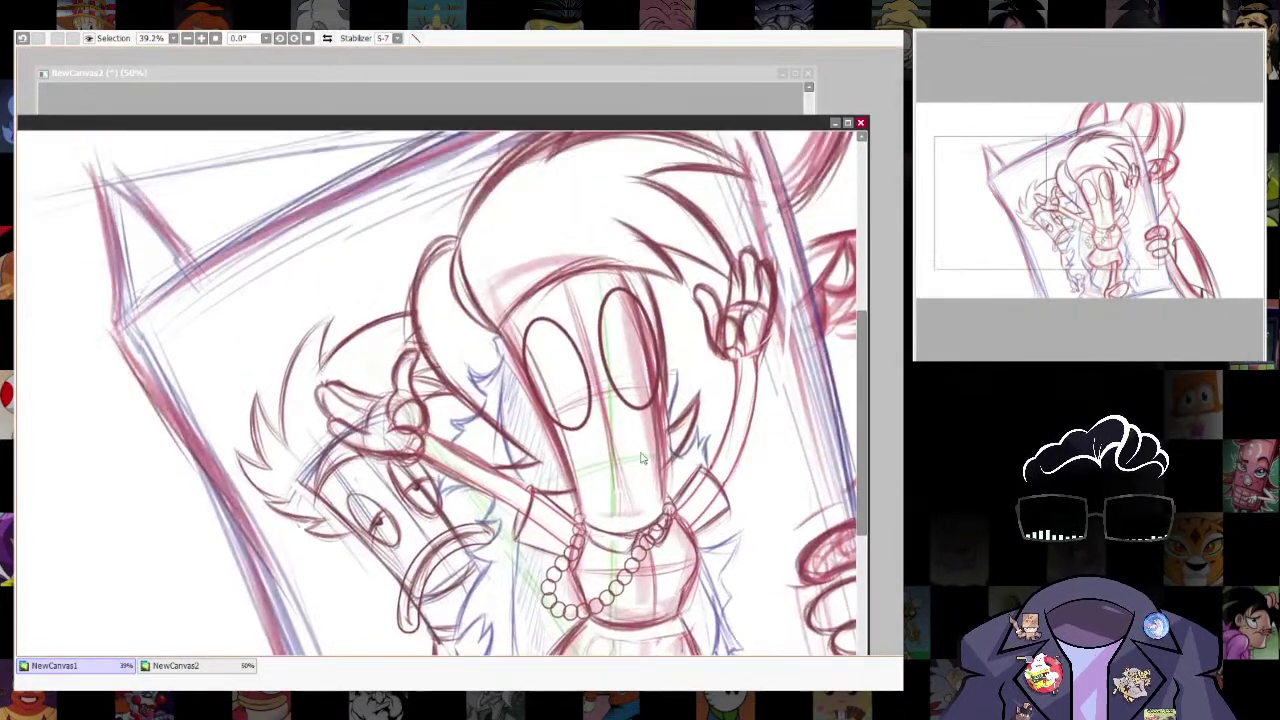
scroll(645, 455, "up", 1)
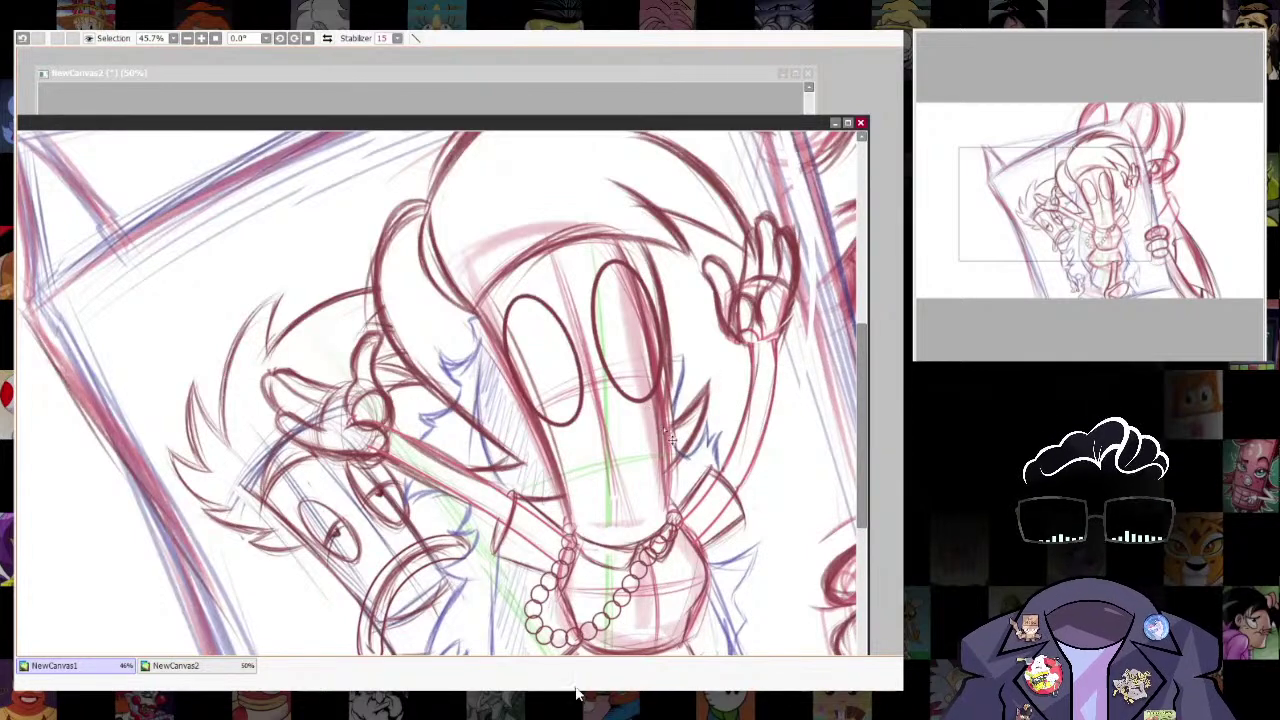
left_click_drag(577, 444, 670, 423)
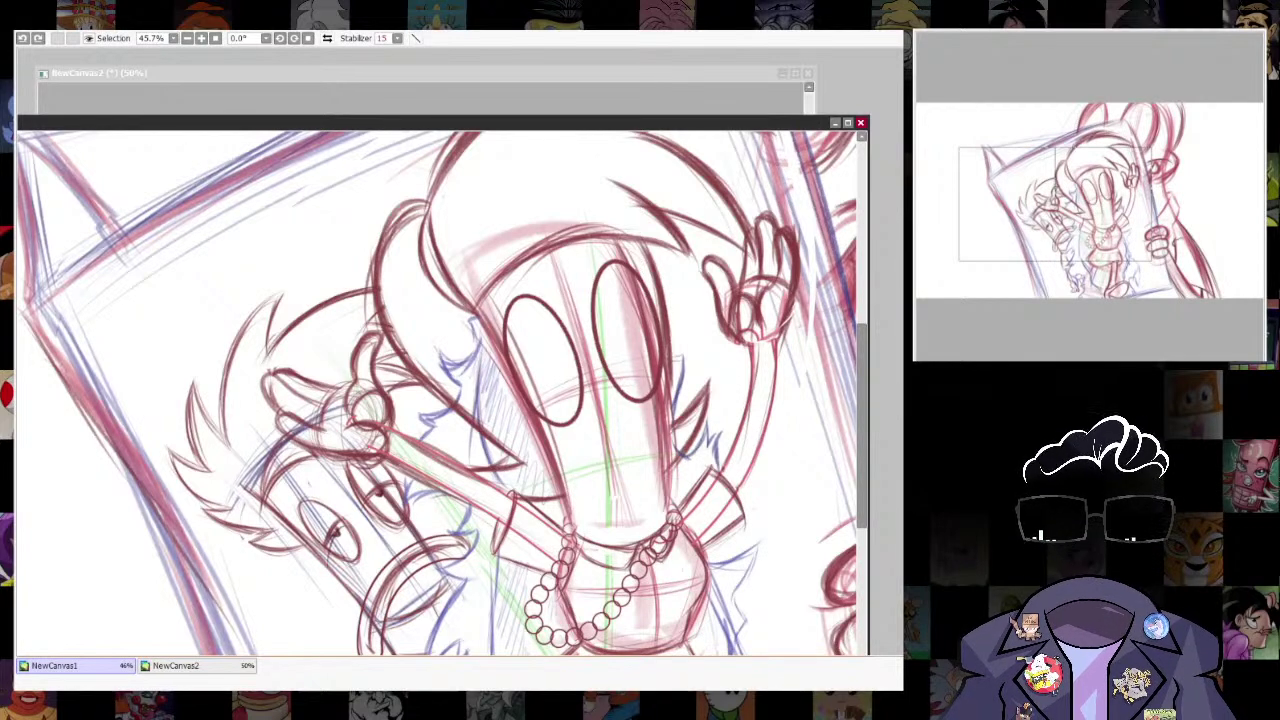
mouse_move(677, 411)
left_mouse_down()
mouse_move(552, 448)
mouse_move(682, 412)
left_mouse_up()
key("ctrl+z")
mouse_move(549, 448)
left_mouse_down()
mouse_move(676, 412)
mouse_move(550, 449)
left_mouse_up()
key("ctrl+z")
key("ctrl+z")
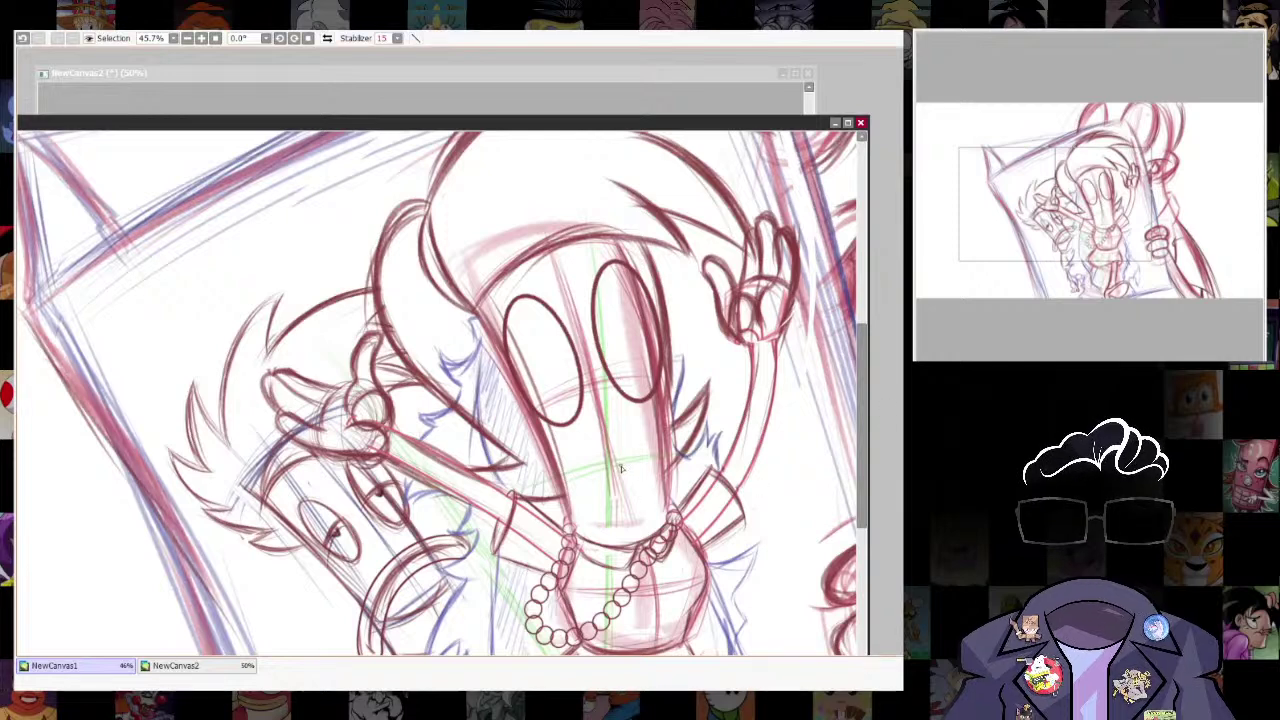
left_click_drag(677, 419, 573, 452)
key("ctrl+z")
left_click_drag(671, 424, 582, 448)
key("ctrl+z")
key("ctrl+z")
Sketch the cover character's wide mouth above the necklace, with its upper line and sides.
left_click_drag(684, 449, 593, 469)
mouse_move(676, 452)
left_mouse_down()
mouse_move(545, 488)
mouse_move(664, 450)
mouse_move(721, 406)
mouse_move(561, 517)
mouse_move(675, 517)
left_mouse_up()
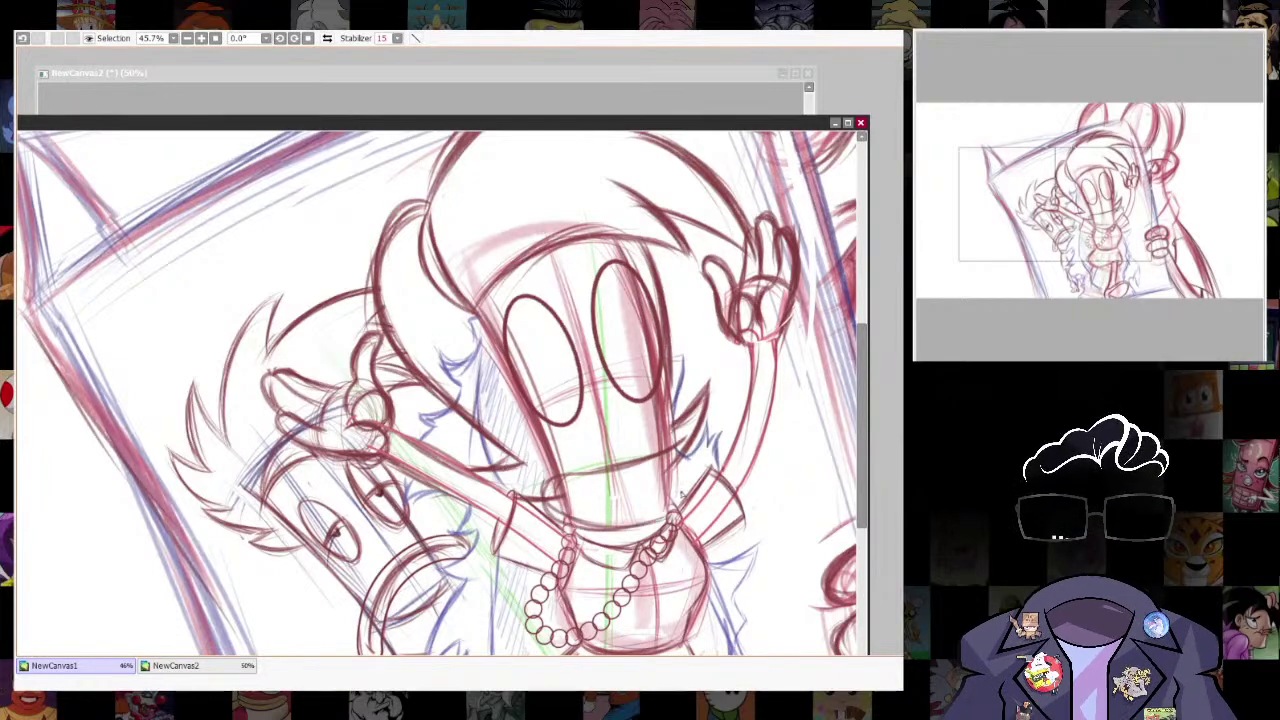
mouse_move(662, 443)
left_mouse_down()
mouse_move(580, 467)
mouse_move(542, 512)
mouse_move(598, 528)
mouse_move(656, 521)
left_mouse_up()
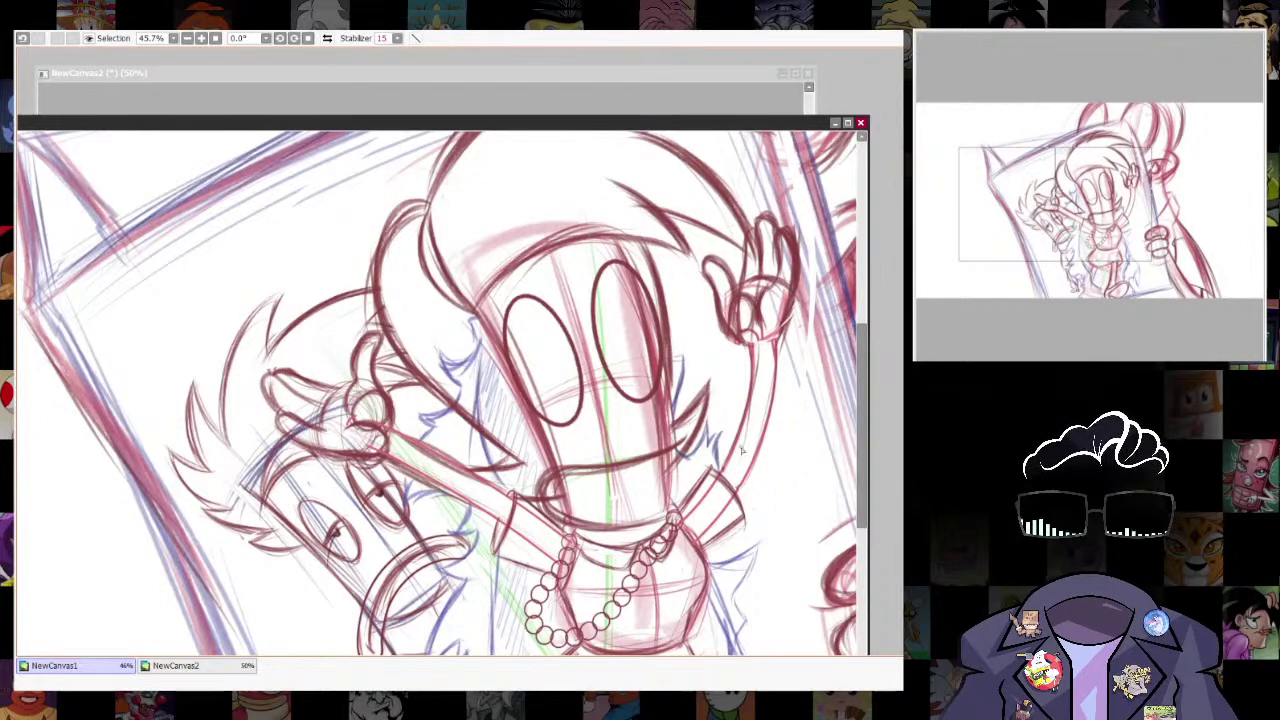
Rotate the canvas slightly and refine the mouth's right corner and upper lip line.
left_click_drag(767, 311, 750, 261)
left_click_drag(685, 397, 660, 482)
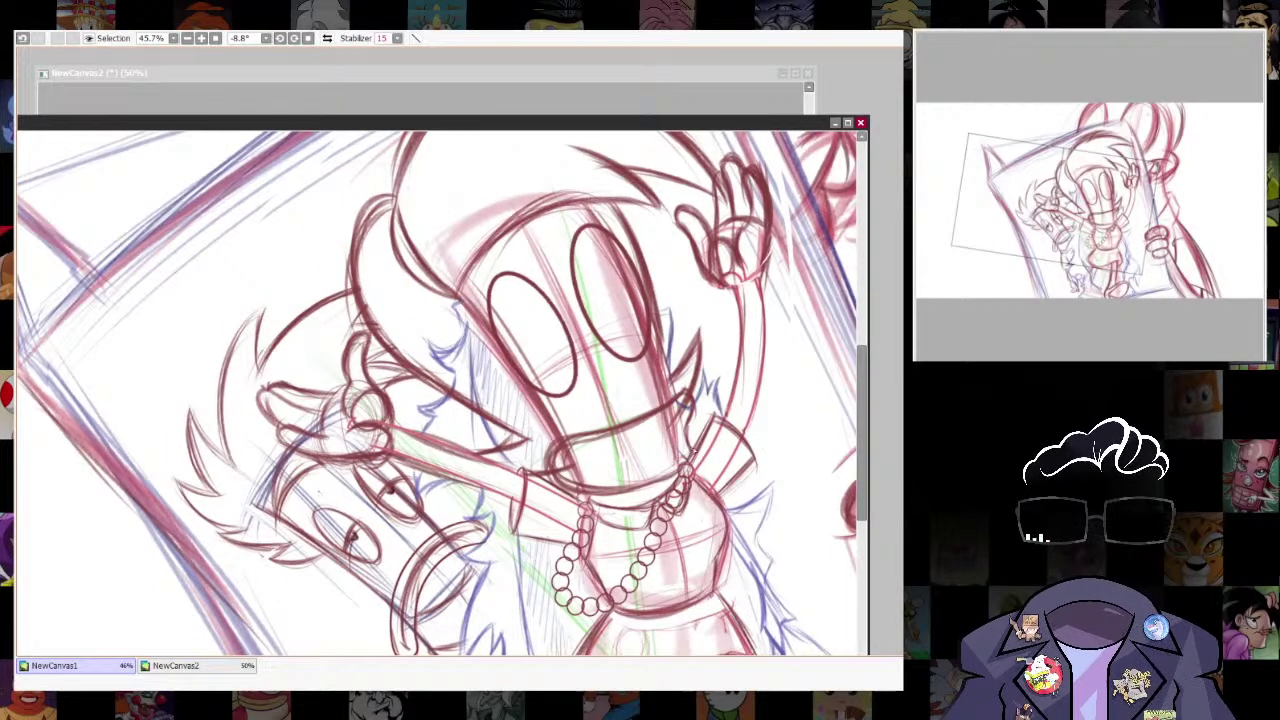
mouse_move(692, 400)
left_mouse_down()
mouse_move(690, 456)
mouse_move(660, 482)
left_mouse_up()
left_click_drag(691, 392, 674, 436)
key("ctrl+z")
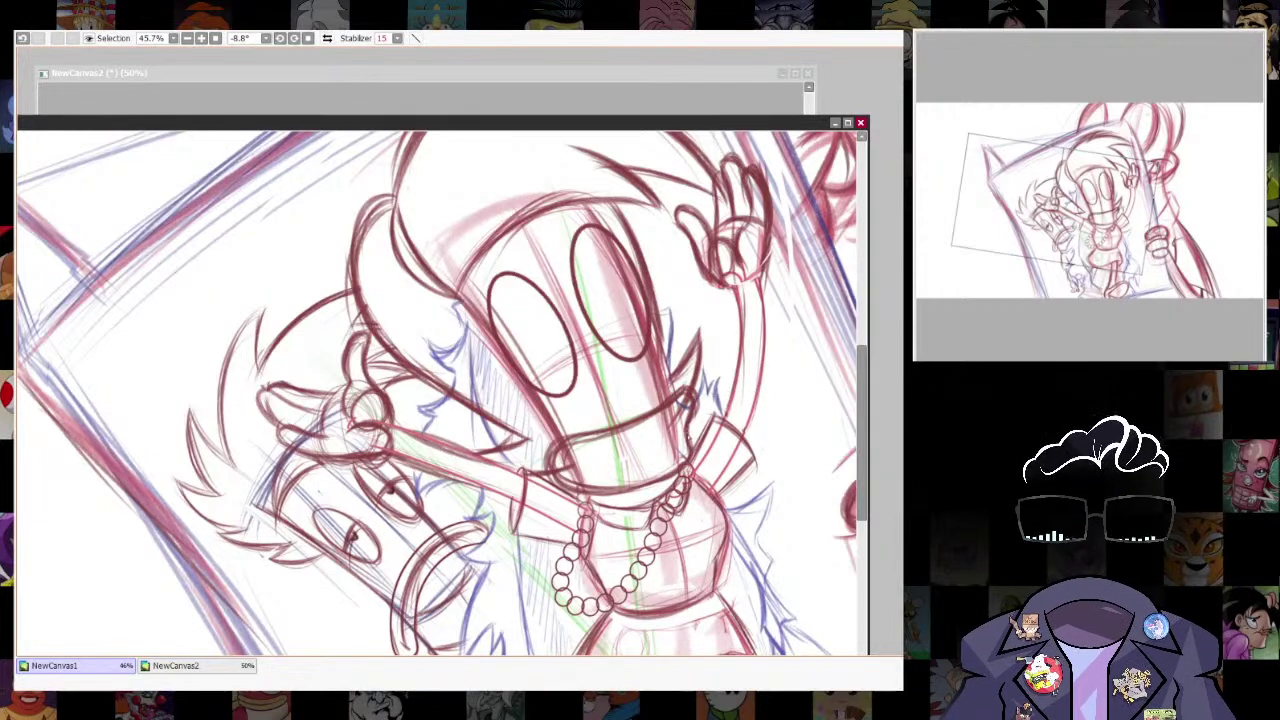
left_click_drag(612, 429, 650, 412)
mouse_move(588, 432)
left_mouse_down()
mouse_move(616, 427)
mouse_move(550, 470)
mouse_move(666, 400)
left_mouse_up()
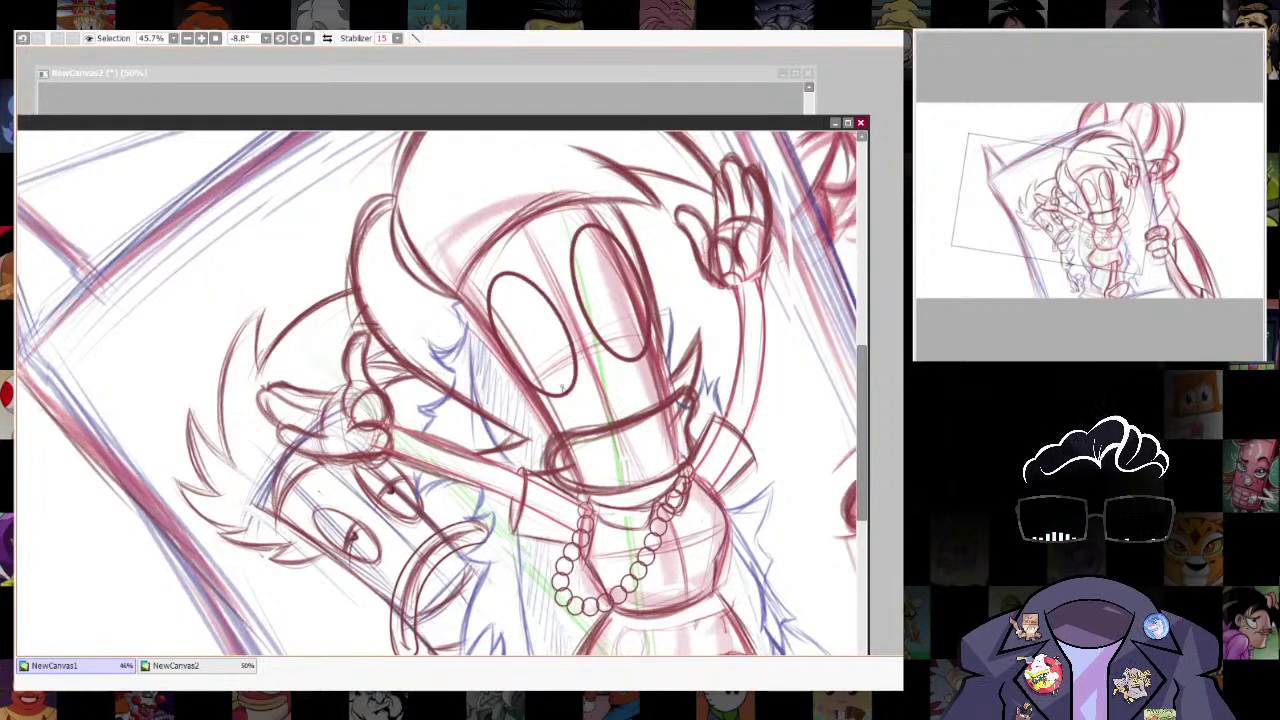
Transform the mouth sketch so it is larger and its right corner reaches up past the face's edge.
key("ctrl+t")
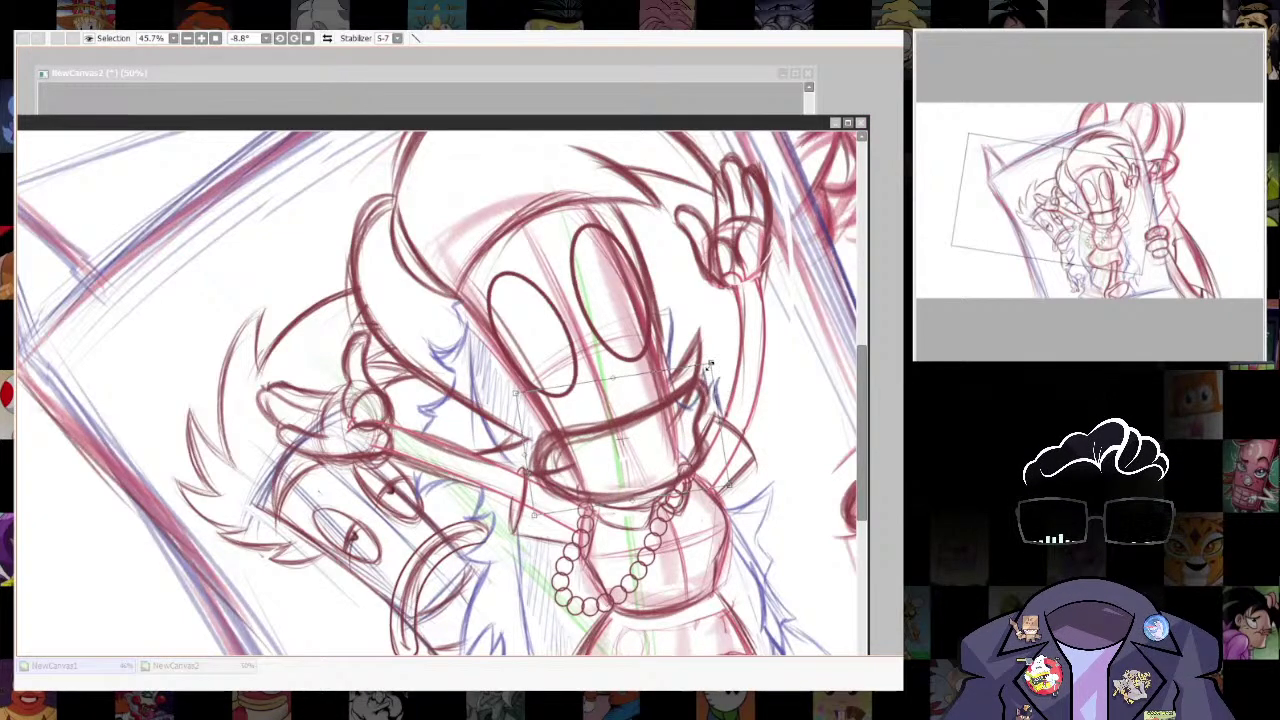
mouse_move(671, 508)
left_mouse_down()
mouse_move(653, 516)
mouse_move(652, 502)
left_mouse_up()
left_click_drag(680, 450, 678, 442)
left_click_drag(629, 489, 633, 498)
left_click_drag(708, 358, 711, 352)
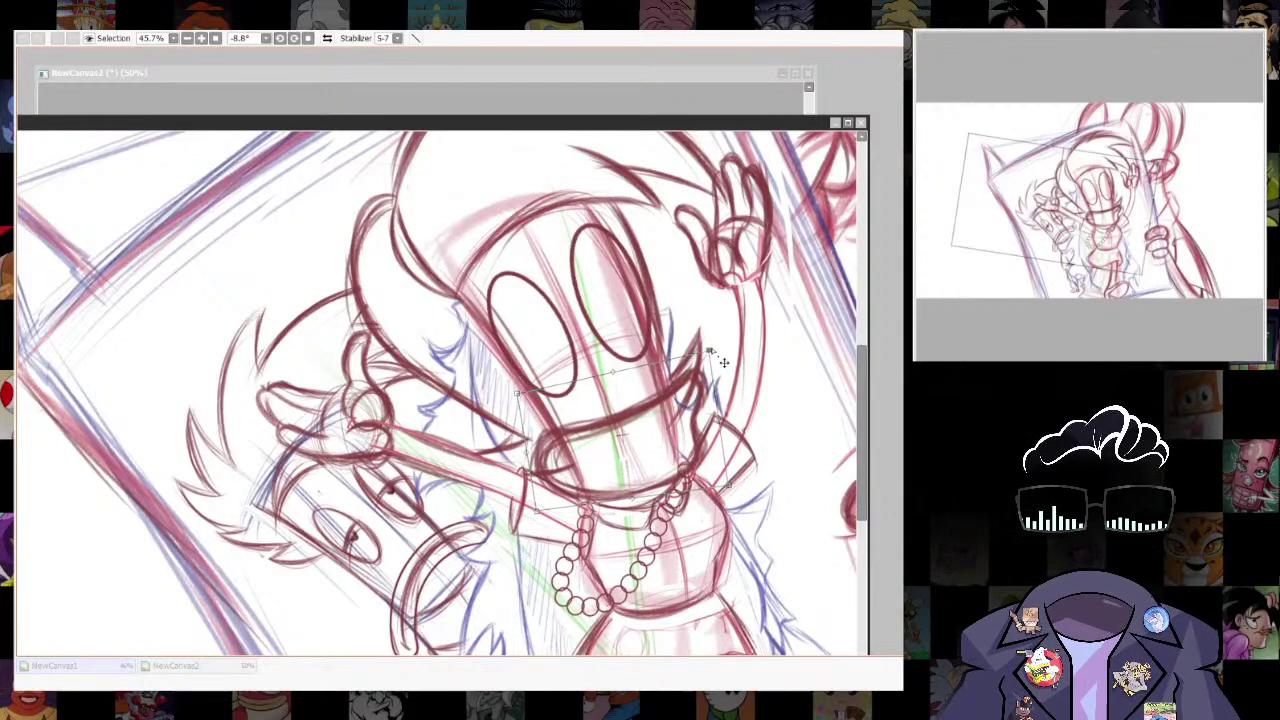
key("Return")
Try to sketch an inner lip line just below the mouth's upper edge.
scroll(630, 460, "up", 2)
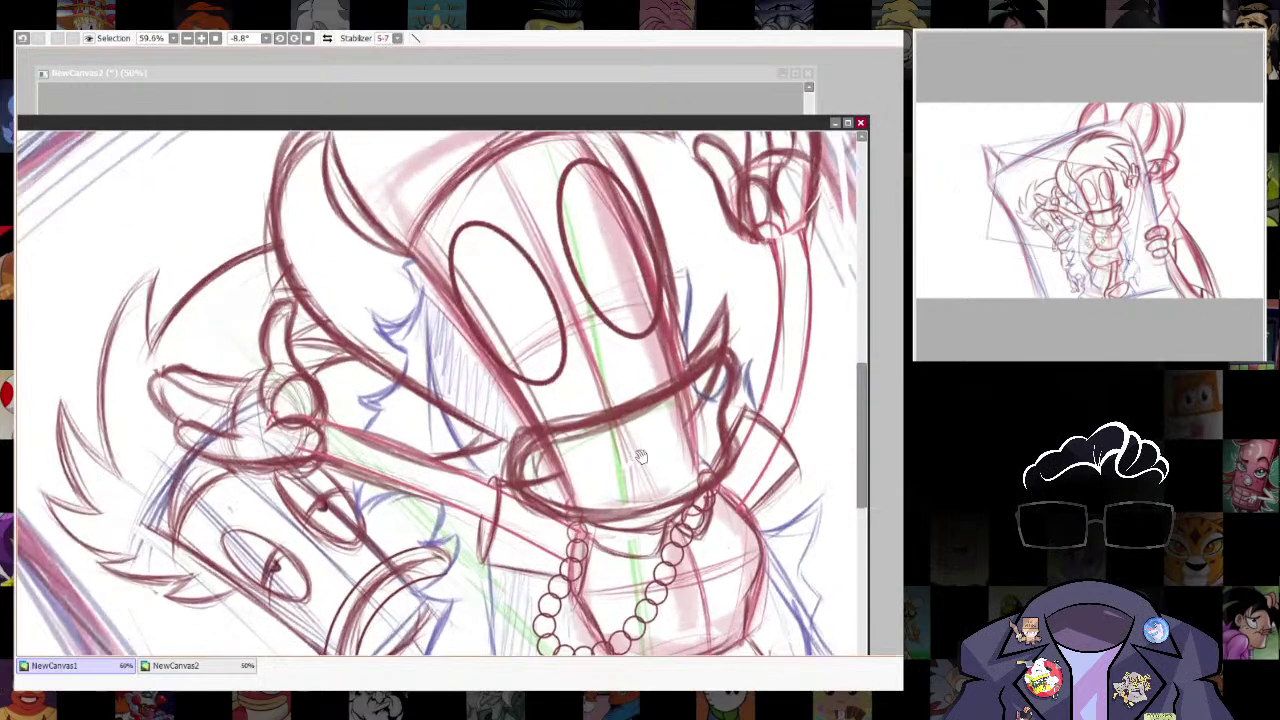
key("e")
left_click_drag(708, 384, 720, 379)
left_click_drag(592, 446, 694, 408)
left_click_drag(556, 455, 684, 414)
left_click_drag(608, 439, 704, 398)
key("ctrl+z")
key("ctrl+z")
key("ctrl+z")
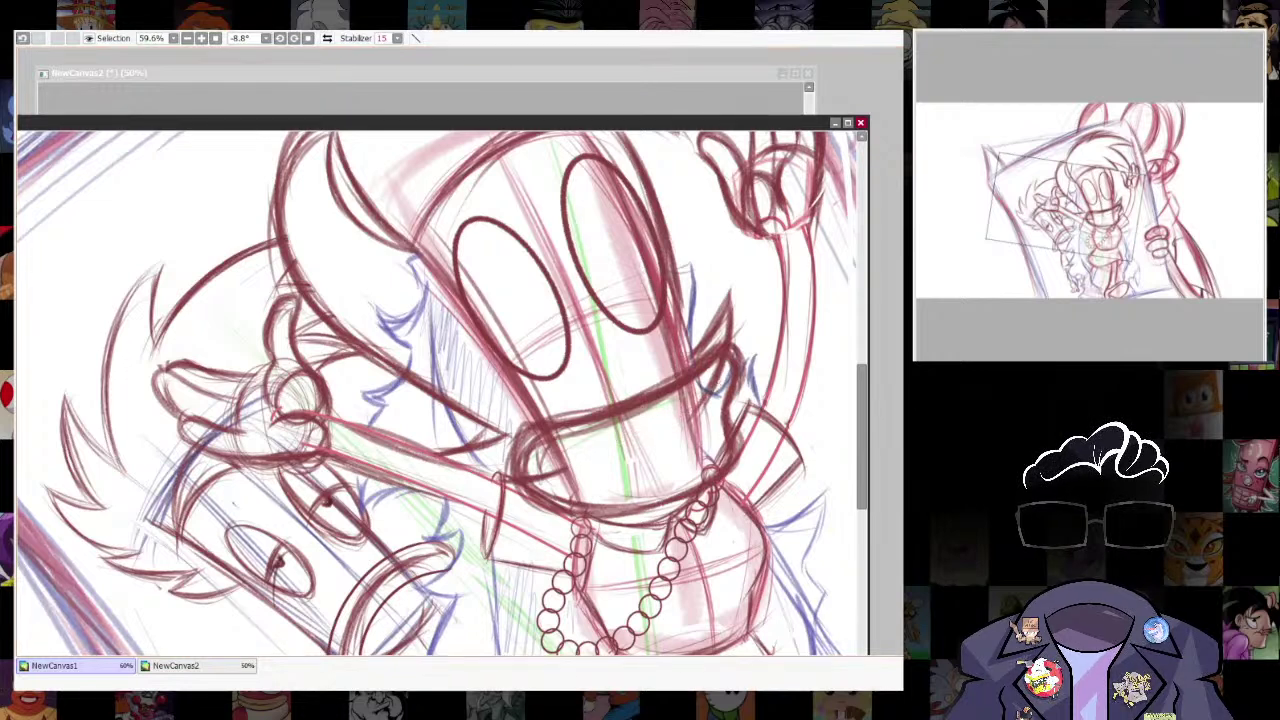
mouse_move(584, 450)
left_mouse_down()
mouse_move(539, 460)
mouse_move(591, 487)
mouse_move(555, 460)
mouse_move(722, 381)
mouse_move(690, 445)
left_mouse_up()
key("ctrl+z")
Fade the face's construction lines inside the mouth shape.
mouse_move(540, 474)
left_mouse_down()
mouse_move(695, 440)
mouse_move(653, 479)
mouse_move(708, 400)
left_mouse_up()
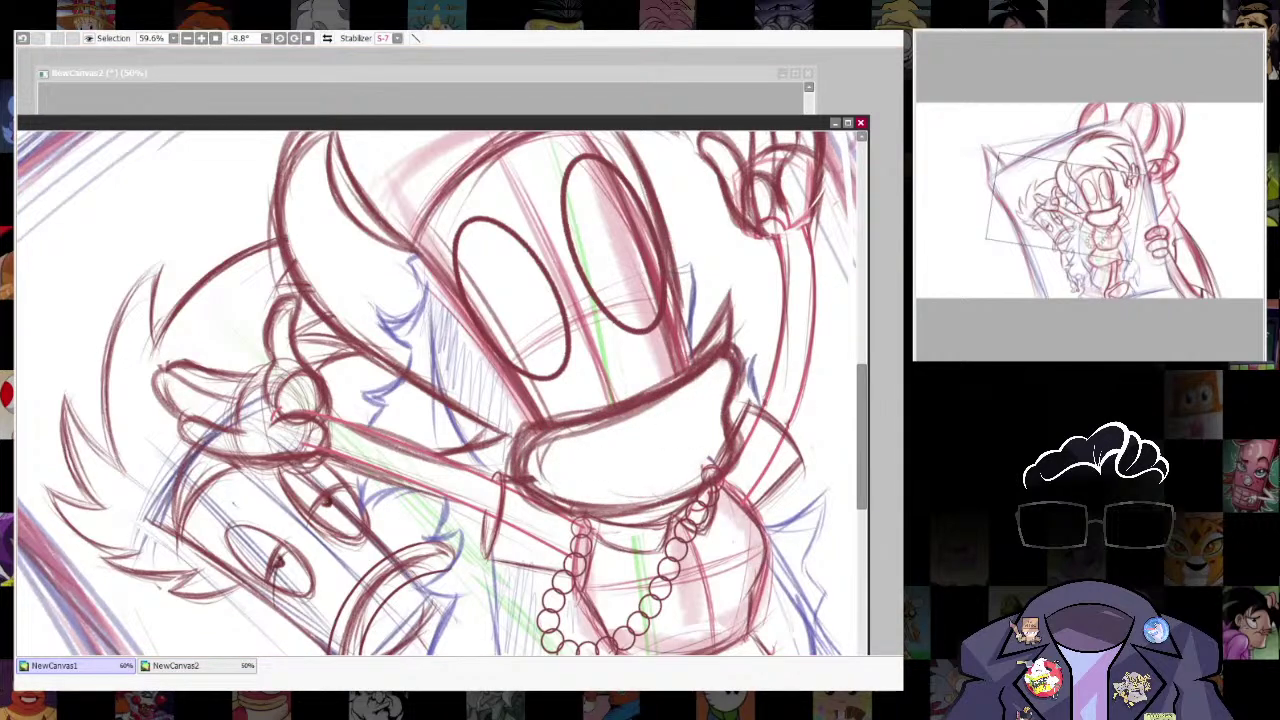
key("ctrl+z")
key("ctrl+z")
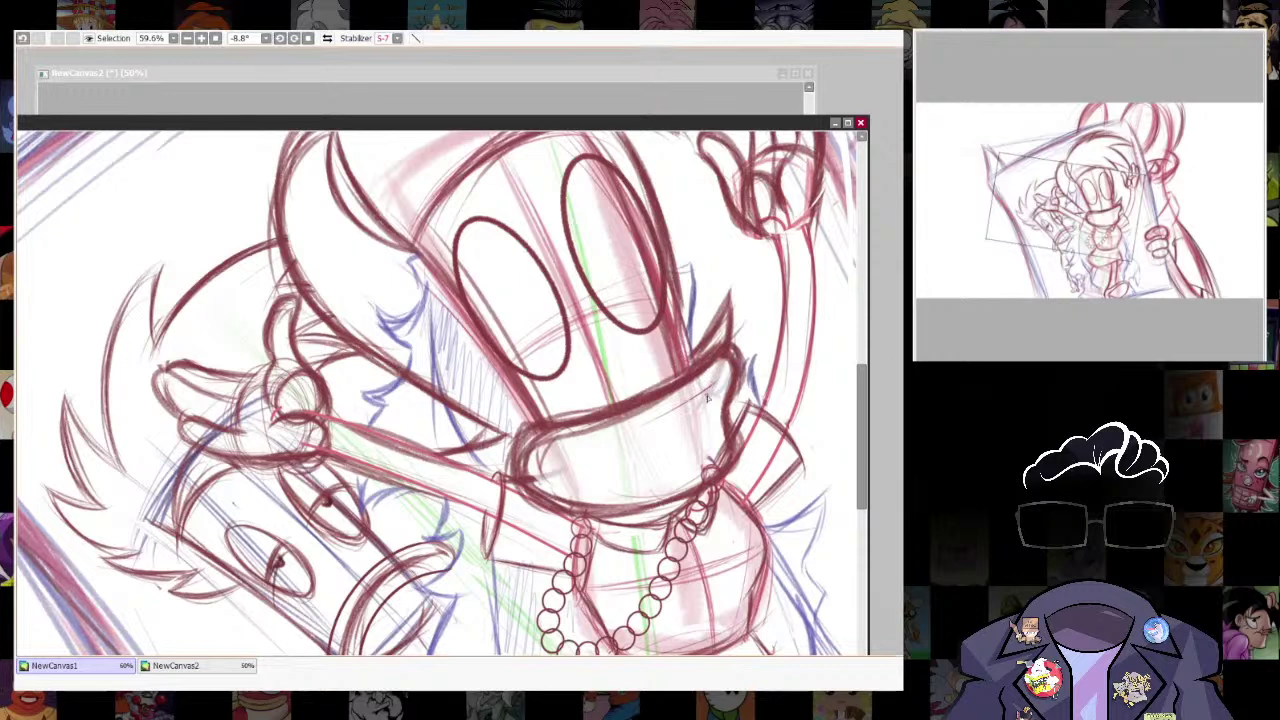
Draw the upper inner lip line inside the mouth, parallel to its upper edge.
key("n")
left_click_drag(716, 381, 606, 440)
left_click_drag(680, 416, 584, 446)
left_click_drag(715, 383, 590, 442)
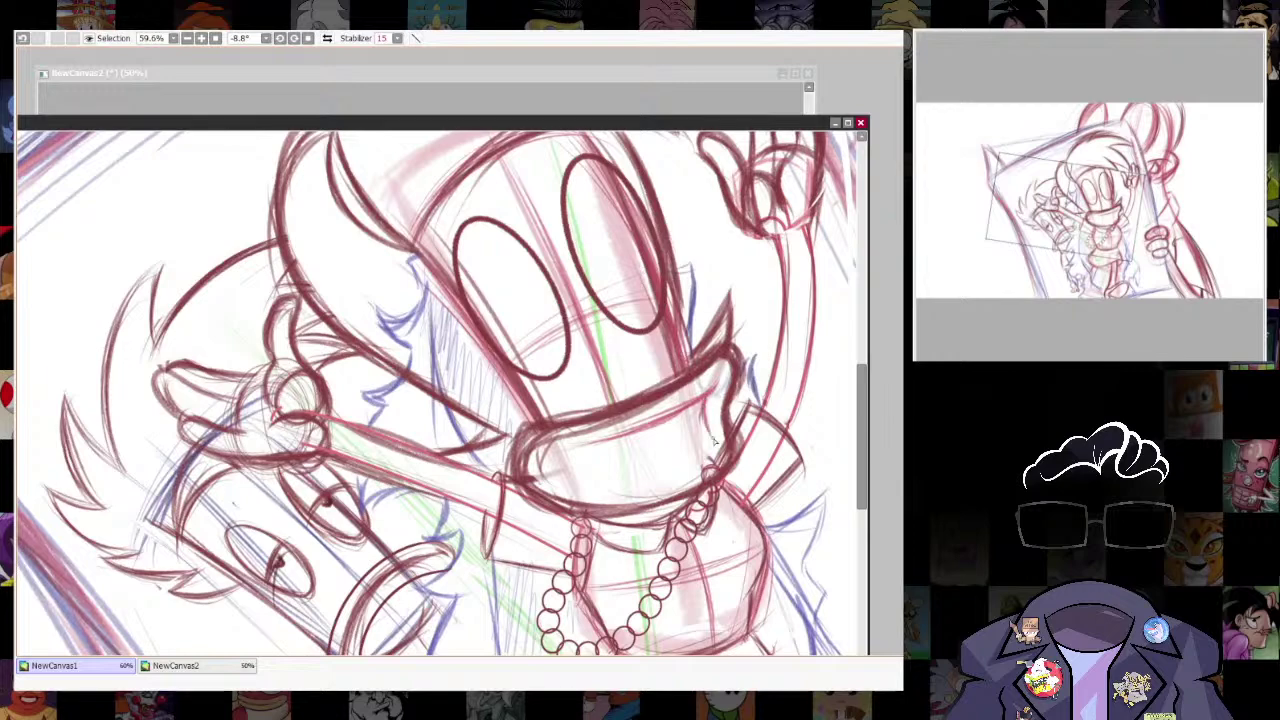
Rotate the canvas and complete the inner lip outline along the mouth's left corner, lower edge and right side.
left_click_drag(665, 275, 590, 172)
left_click_drag(632, 314, 558, 374)
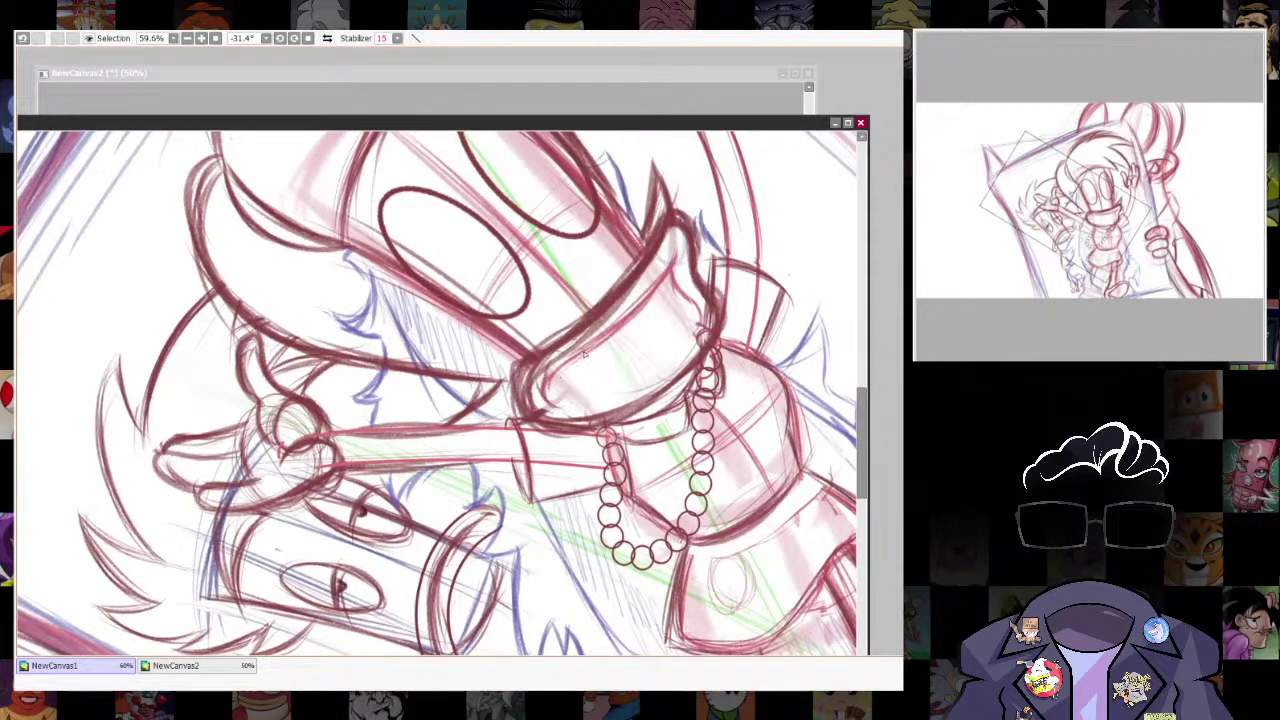
left_click_drag(562, 407, 655, 376)
mouse_move(702, 328)
left_mouse_down()
mouse_move(628, 391)
mouse_move(588, 404)
mouse_move(634, 389)
mouse_move(602, 398)
mouse_move(660, 278)
left_mouse_up()
mouse_move(610, 330)
left_mouse_down()
mouse_move(646, 292)
mouse_move(704, 350)
mouse_move(712, 401)
left_mouse_up()
key("e")
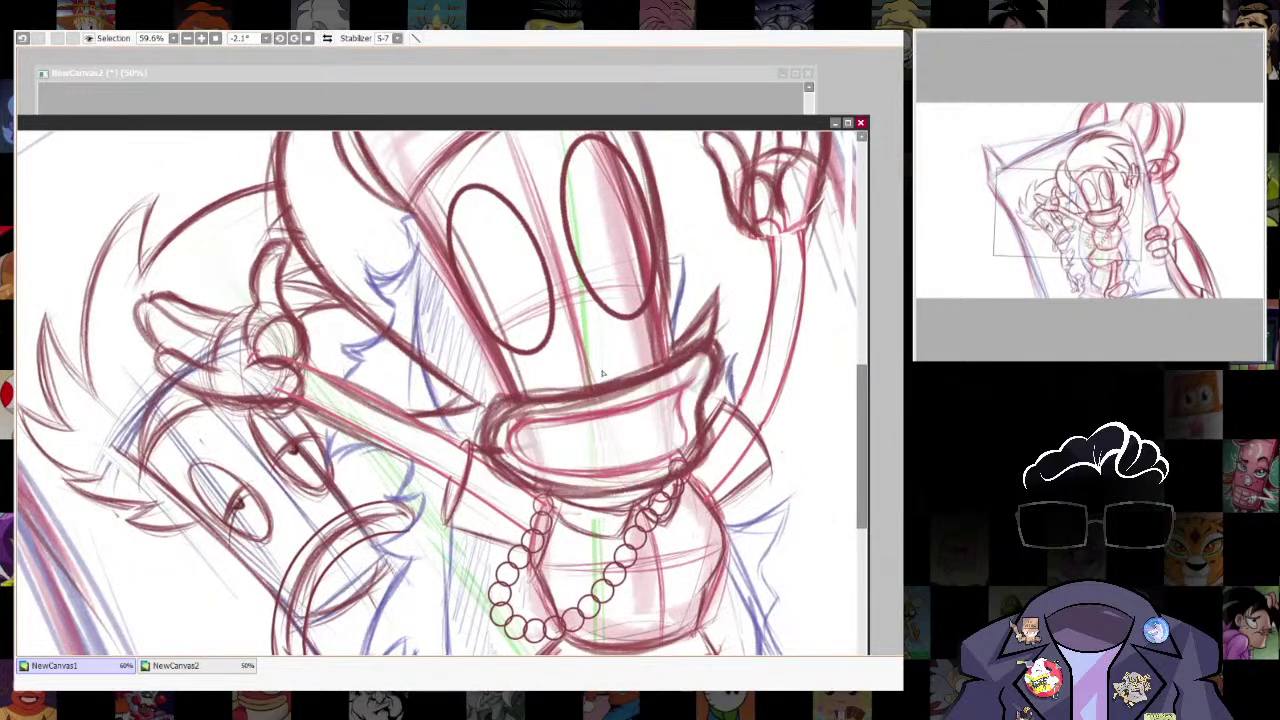
Select the left half of the mouth and transform it slightly outward and upward.
mouse_move(620, 514)
left_mouse_down()
mouse_move(484, 384)
mouse_move(600, 366)
left_mouse_up()
key("ctrl+t")
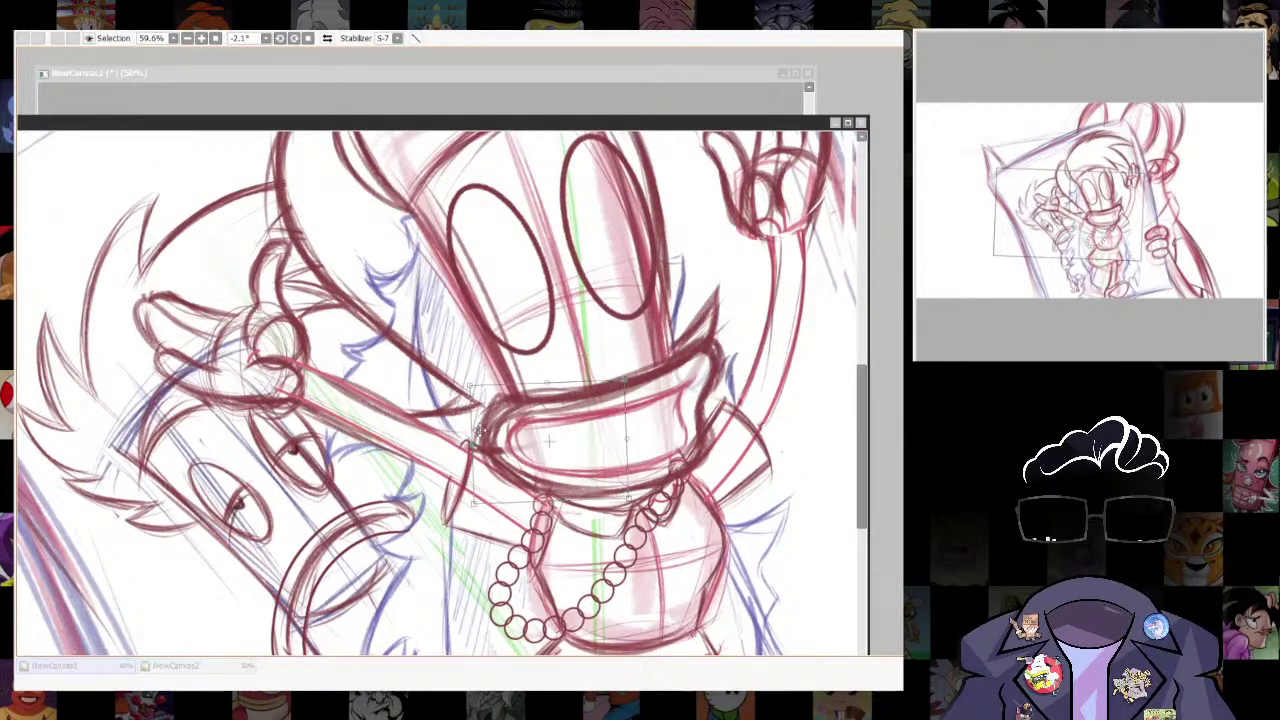
left_click_drag(477, 451, 472, 441)
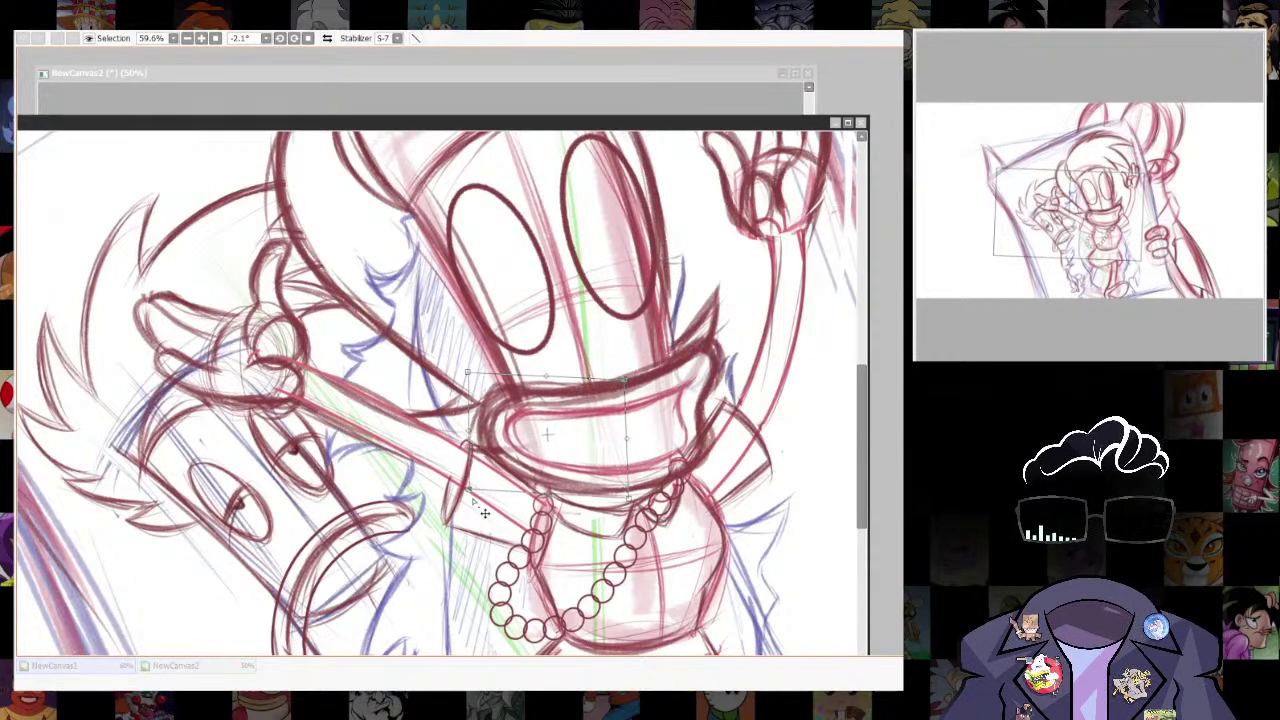
key("Return")
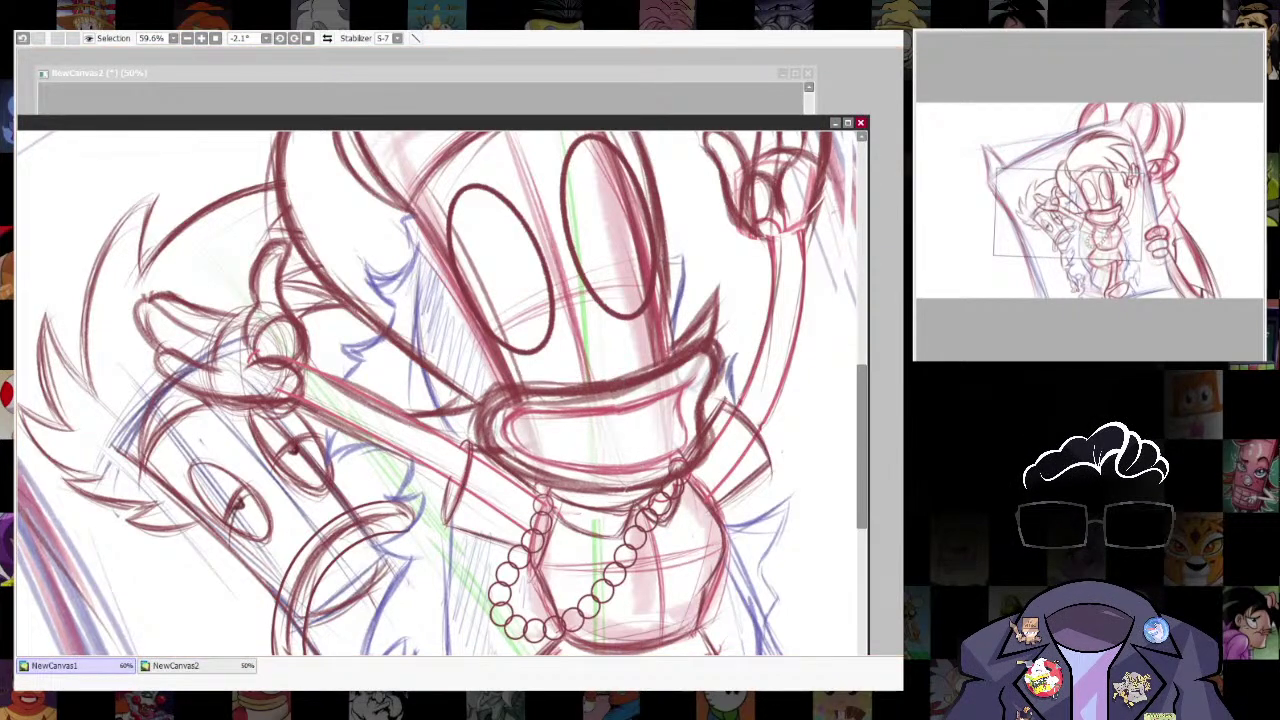
Select the right corner of the cover character's mouth and distort its lower edge slightly.
left_click_drag(665, 465, 737, 318)
key("ctrl+t")
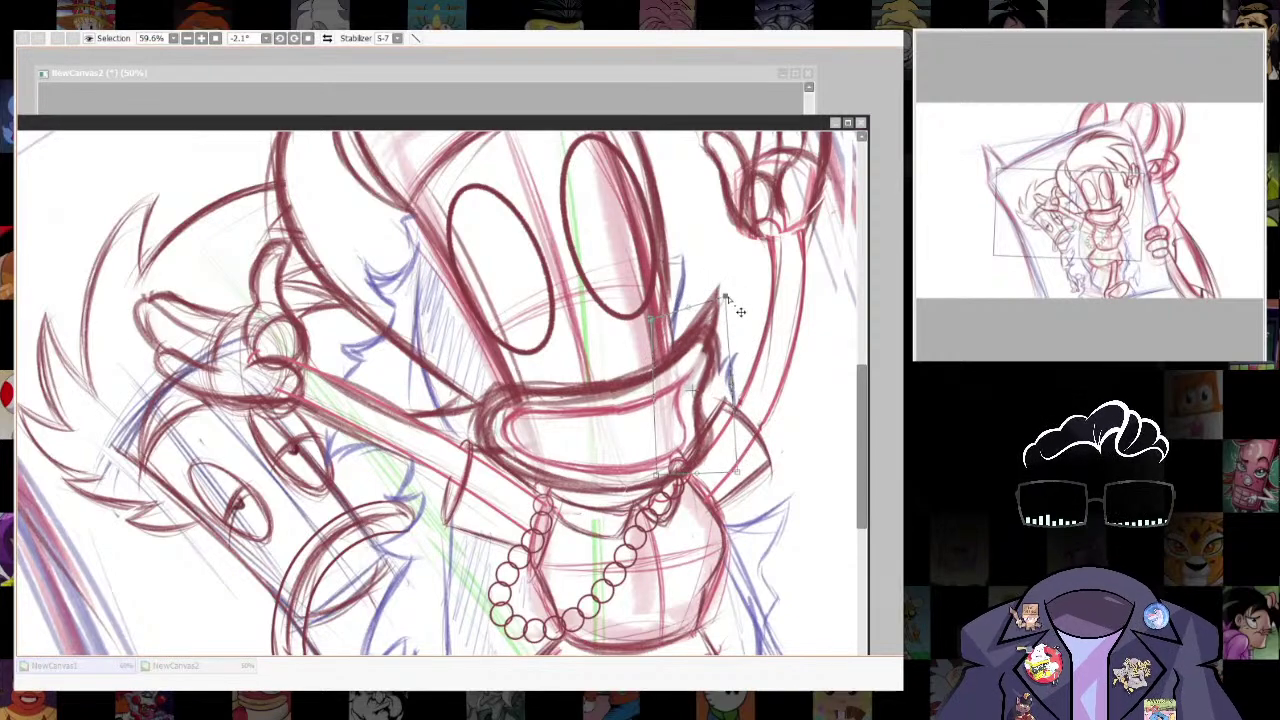
left_click_drag(737, 471, 737, 461)
left_click_drag(656, 474, 657, 478)
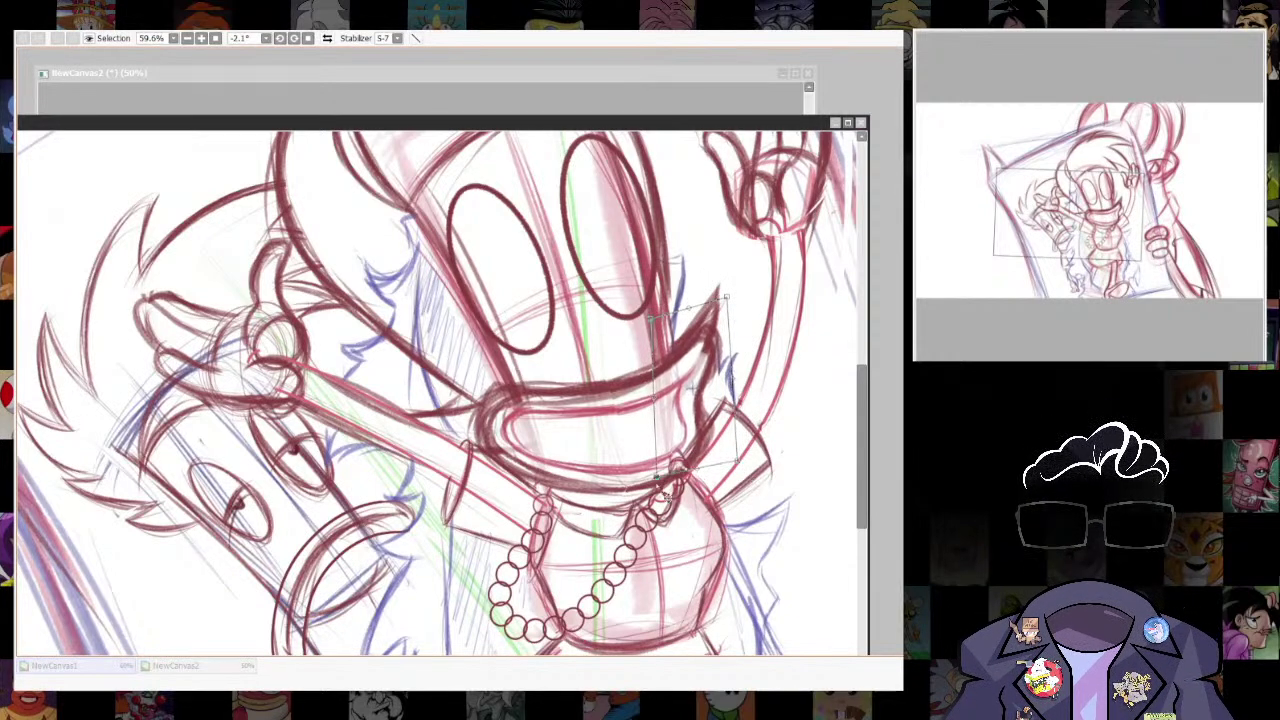
key("Return")
Select the left end of the mouth and stretch its lower corner slightly outward and downward.
mouse_move(484, 372)
left_mouse_down()
mouse_move(474, 470)
mouse_move(490, 370)
mouse_move(536, 384)
left_mouse_up()
key("ctrl+t")
left_click_drag(470, 469, 466, 476)
key("Return")
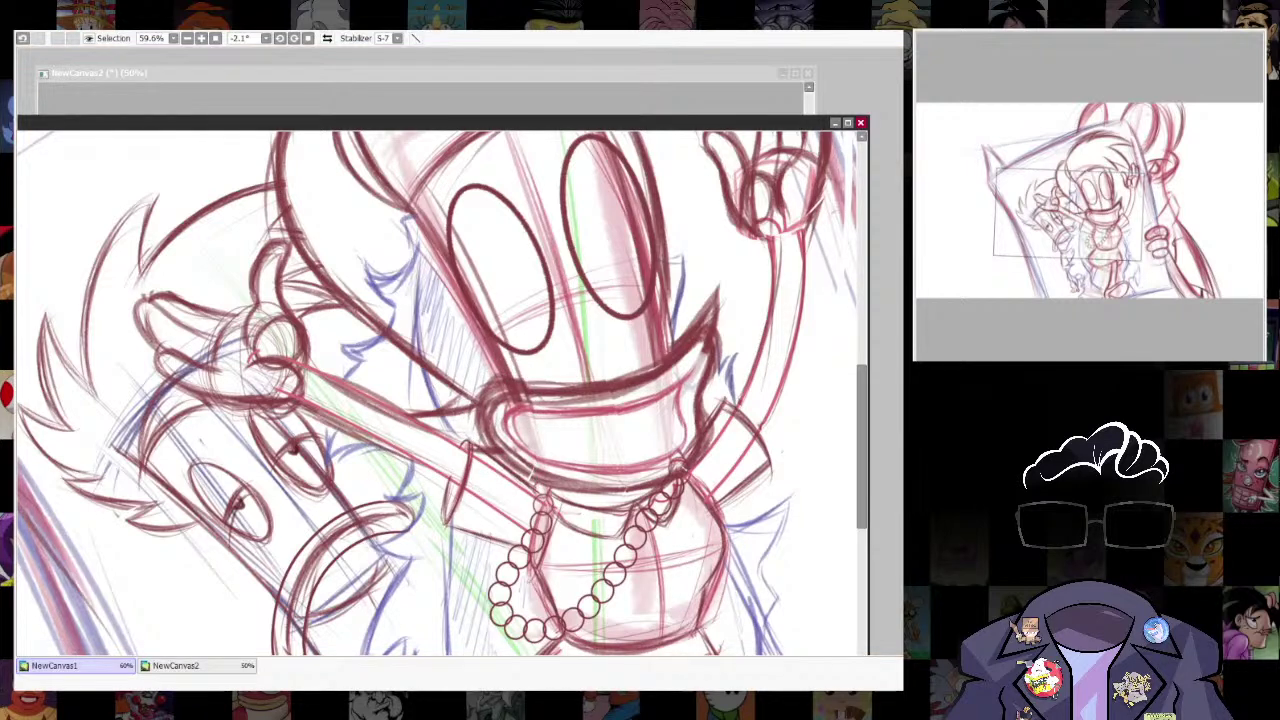
Draw a rounded tongue on the mouth's lower inner lip and scalloped teeth along its upper inner lip.
left_click_drag(590, 462, 627, 458)
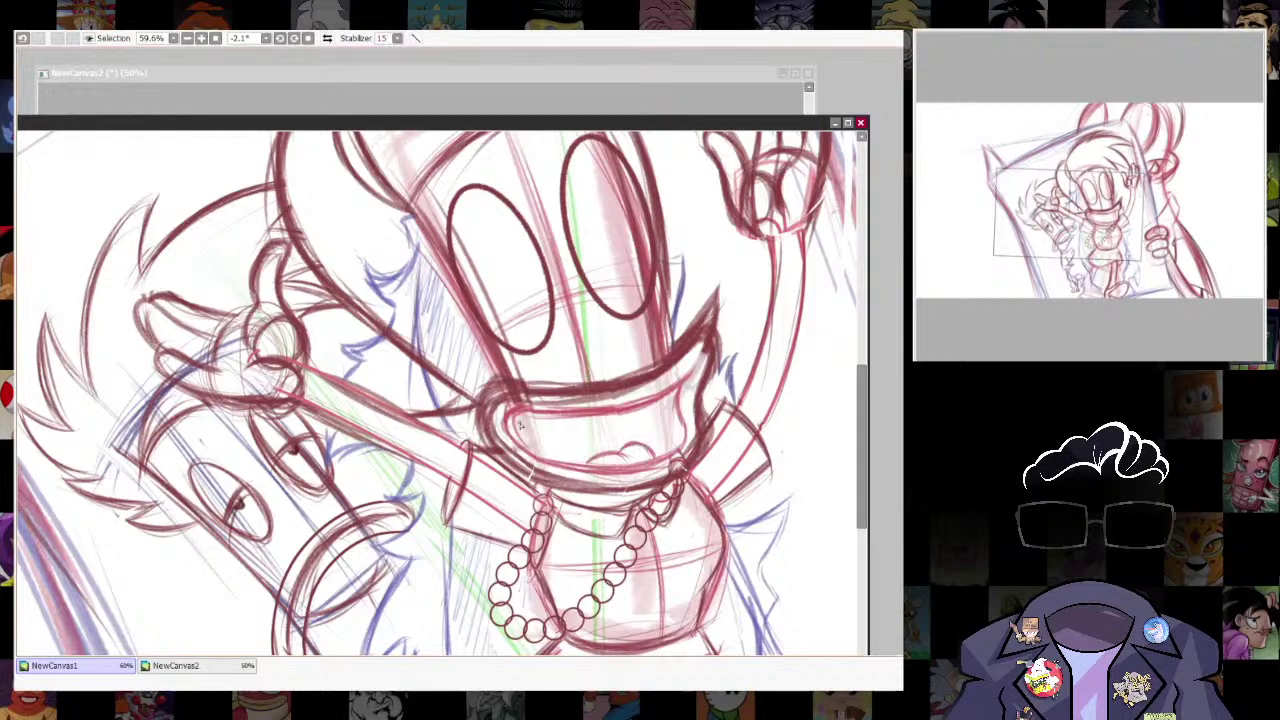
mouse_move(547, 414)
left_mouse_down()
mouse_move(656, 407)
mouse_move(590, 418)
left_mouse_up()
key("ctrl+z")
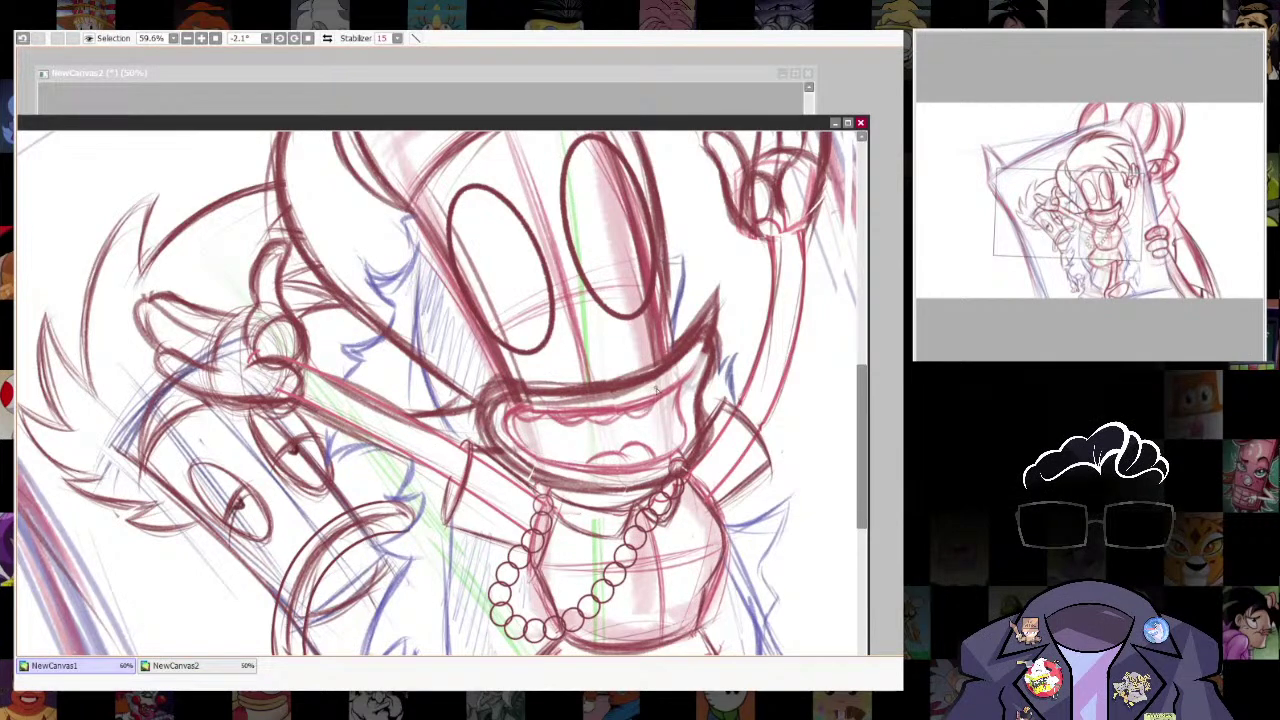
Draw curved, half-lowered eyelid lines across both of the cover character's oval eyes with a thicker brush.
left_click_drag(730, 490, 760, 528)
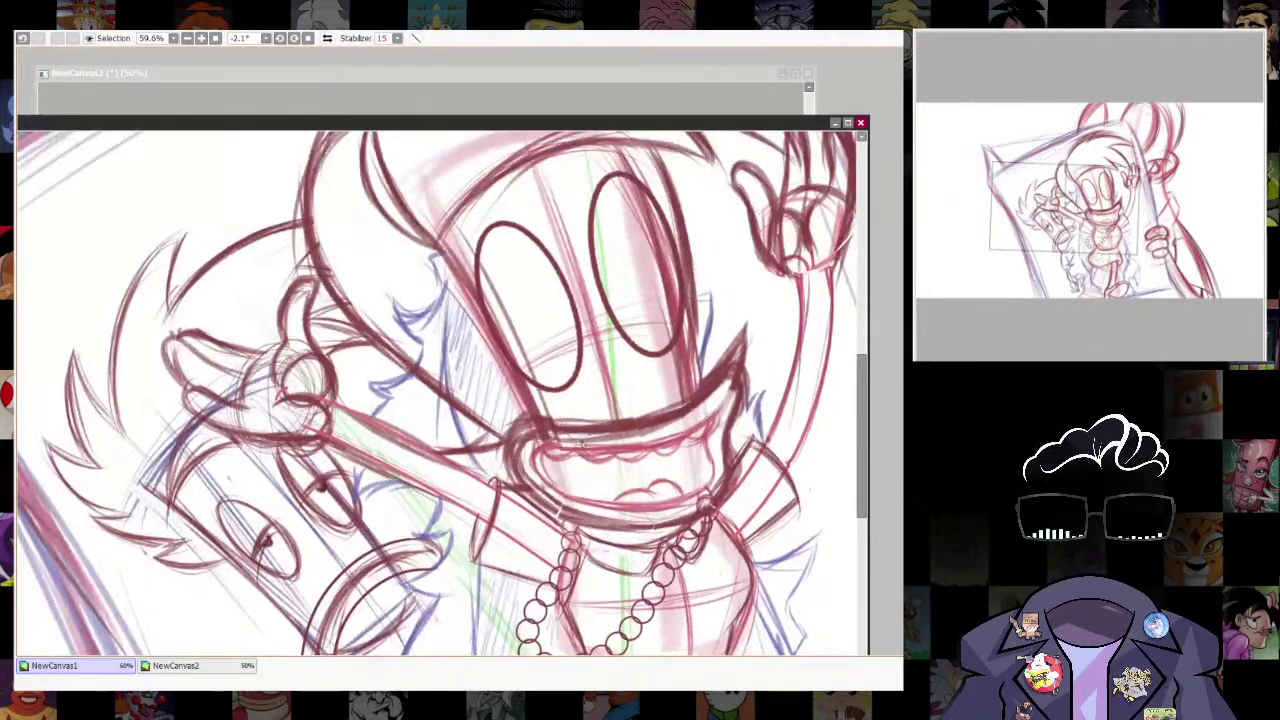
left_click_drag(702, 384, 712, 440)
left_click_drag(508, 382, 573, 346)
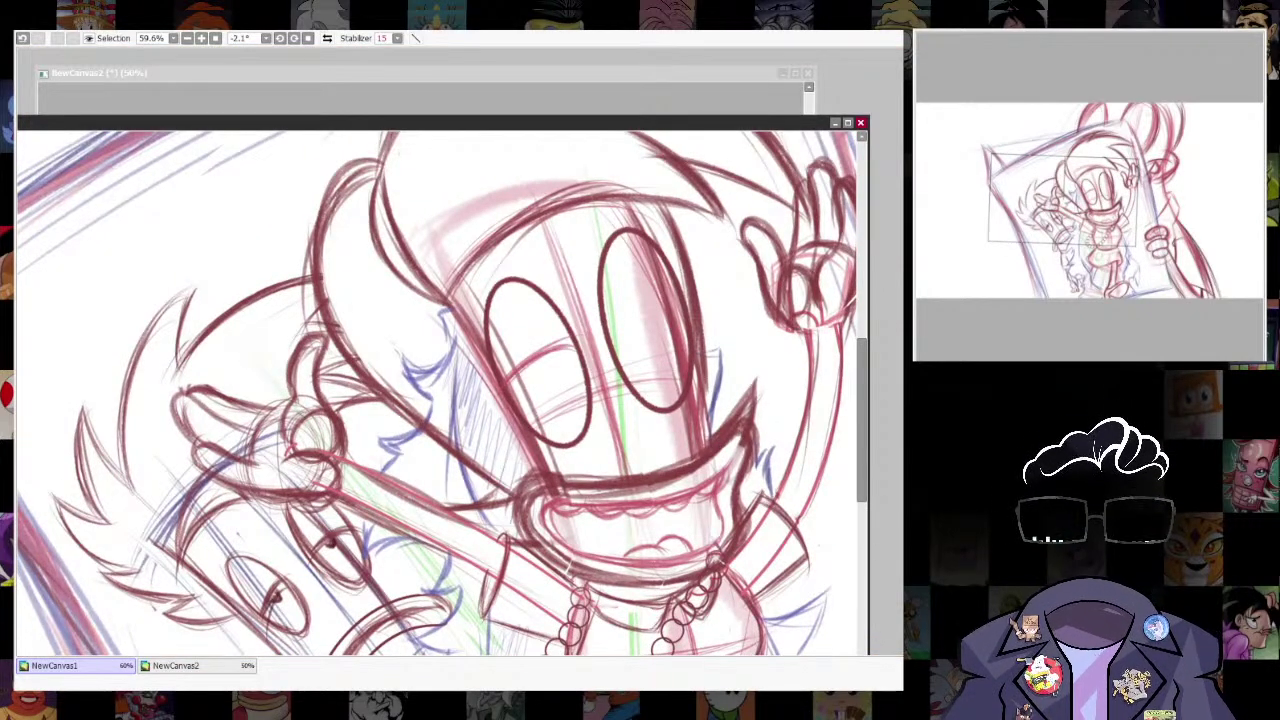
mouse_move(608, 334)
left_mouse_down()
mouse_move(664, 309)
mouse_move(638, 318)
left_mouse_up()
key("]")
left_click_drag(508, 388, 654, 309)
left_click_drag(600, 340, 658, 308)
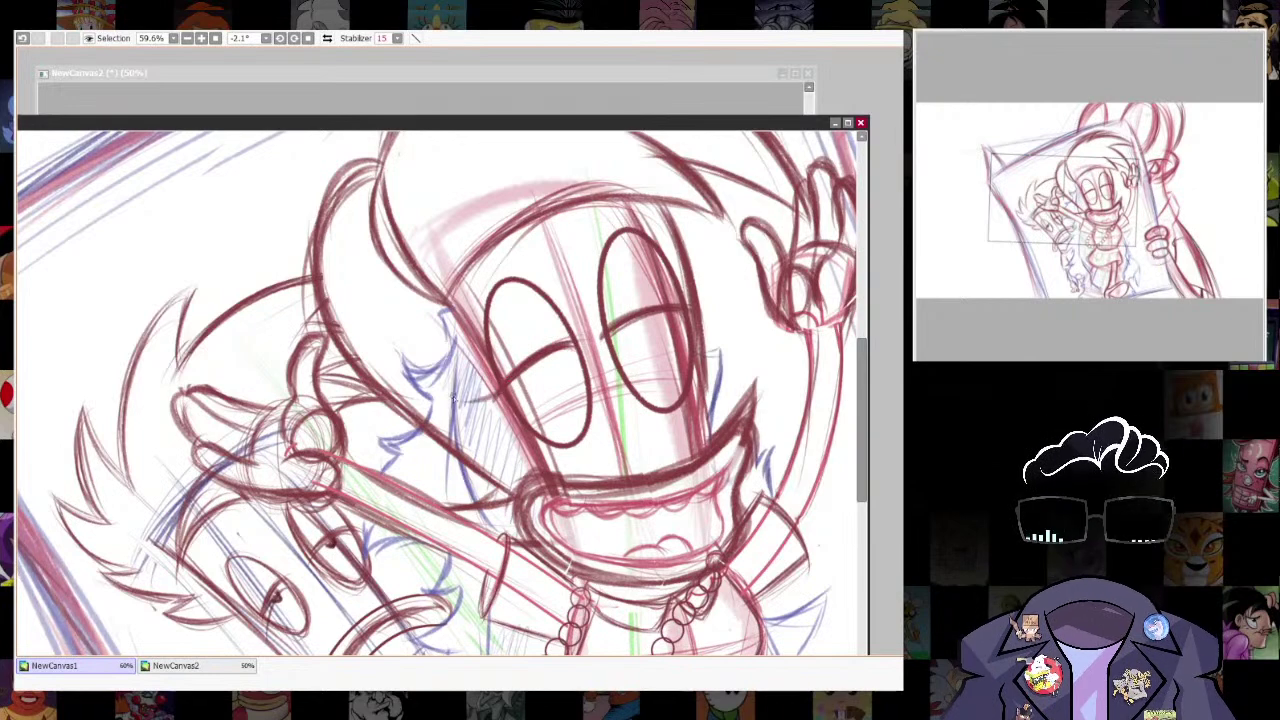
Add curved eyelashes at the outer side of each eye and draw small filled pupils beneath the eyelids.
left_click_drag(736, 283, 704, 304)
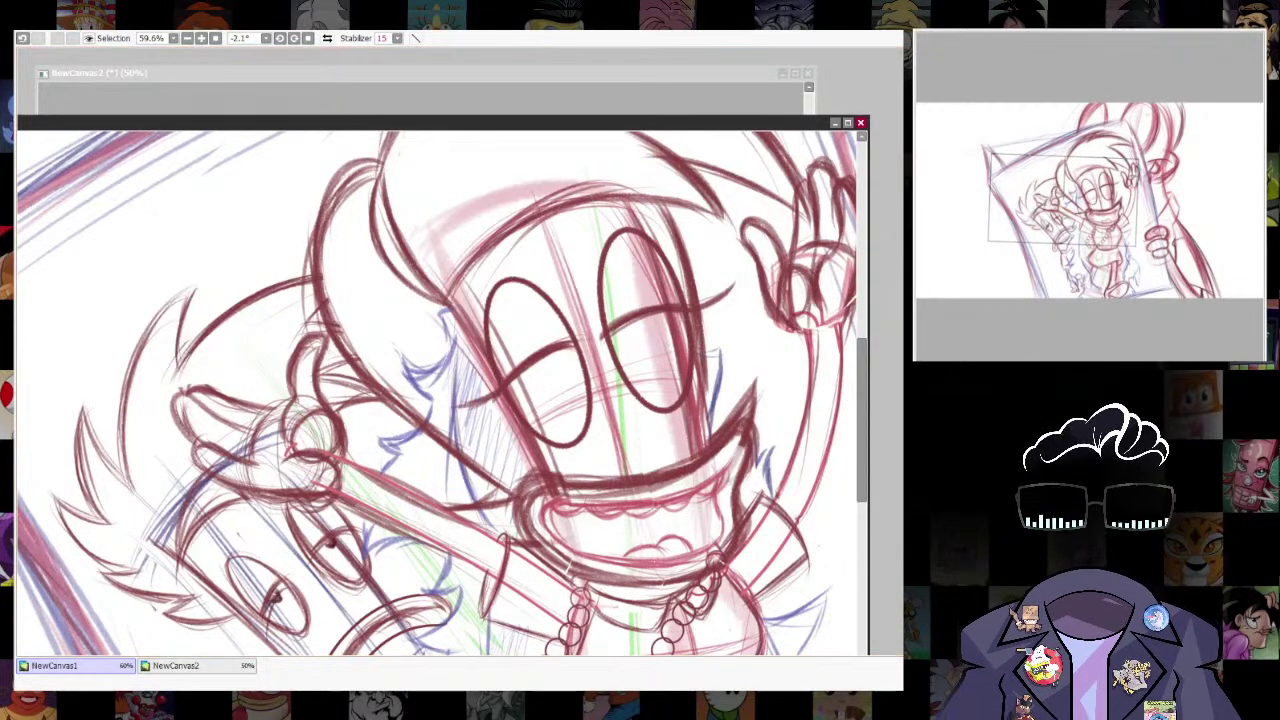
key("alt+Tab")
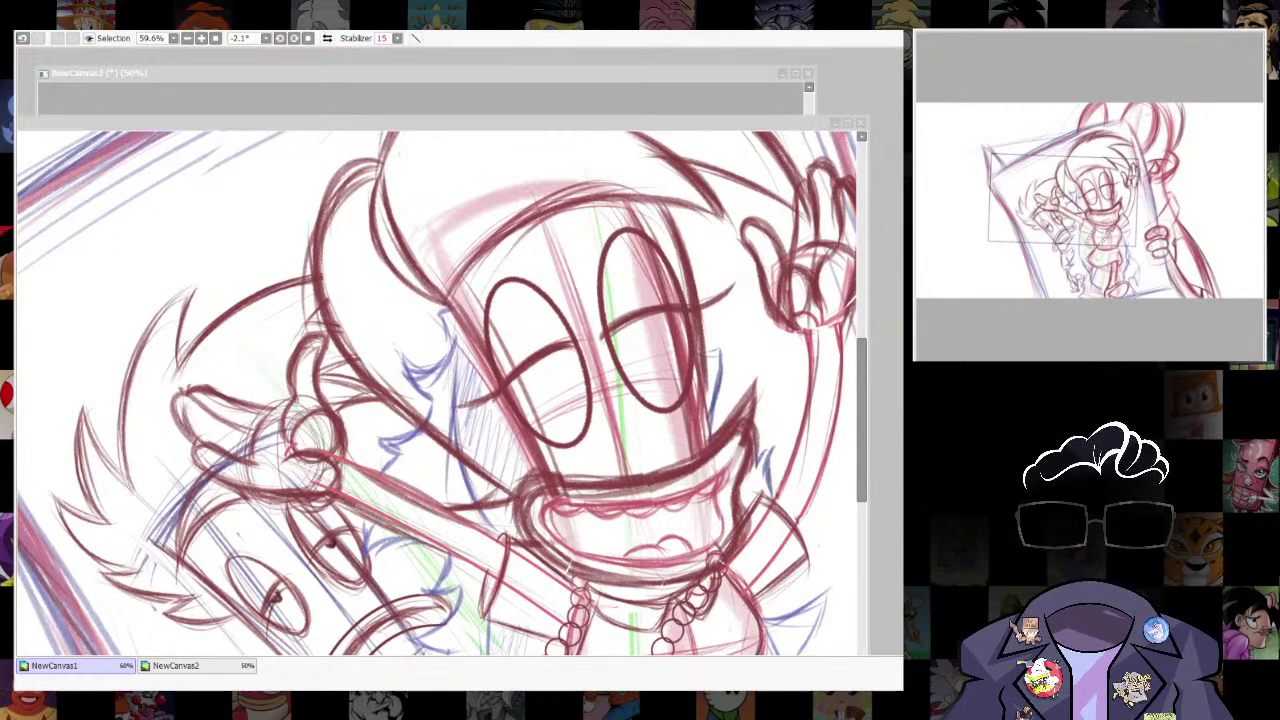
key("alt+Tab")
mouse_move(453, 372)
left_mouse_down()
mouse_move(491, 376)
mouse_move(486, 361)
left_mouse_up()
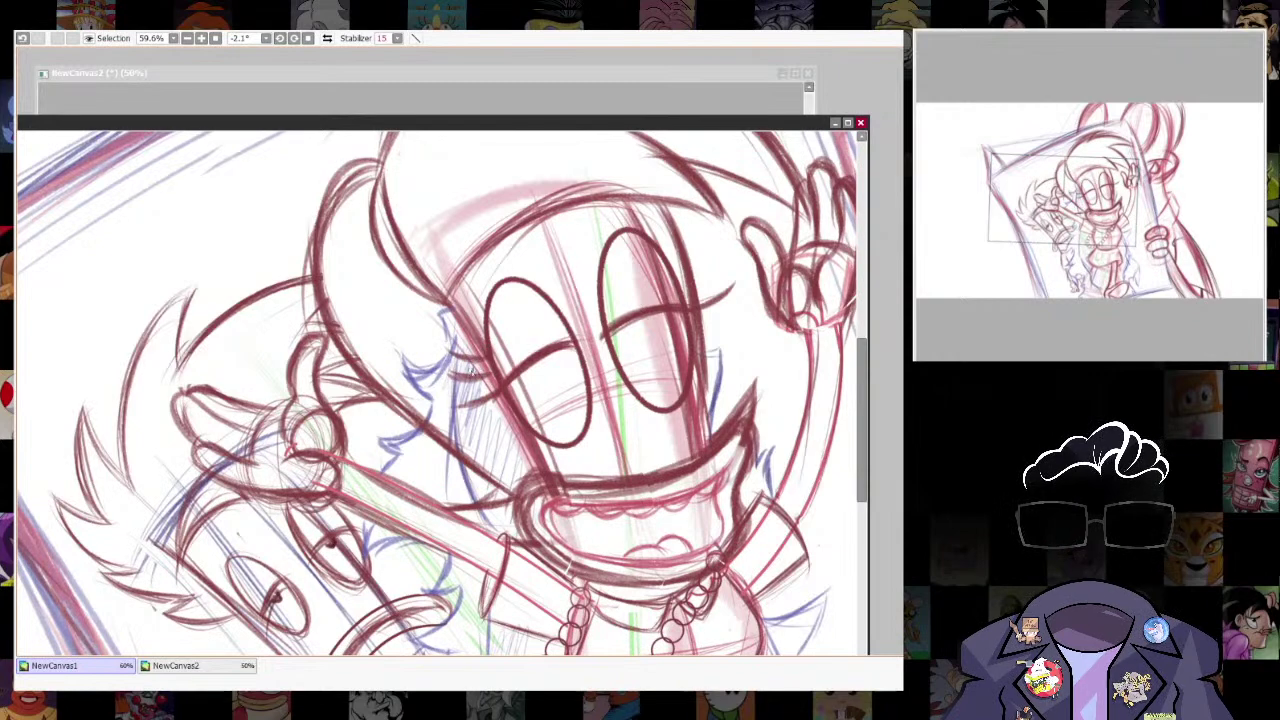
left_click_drag(710, 265, 679, 298)
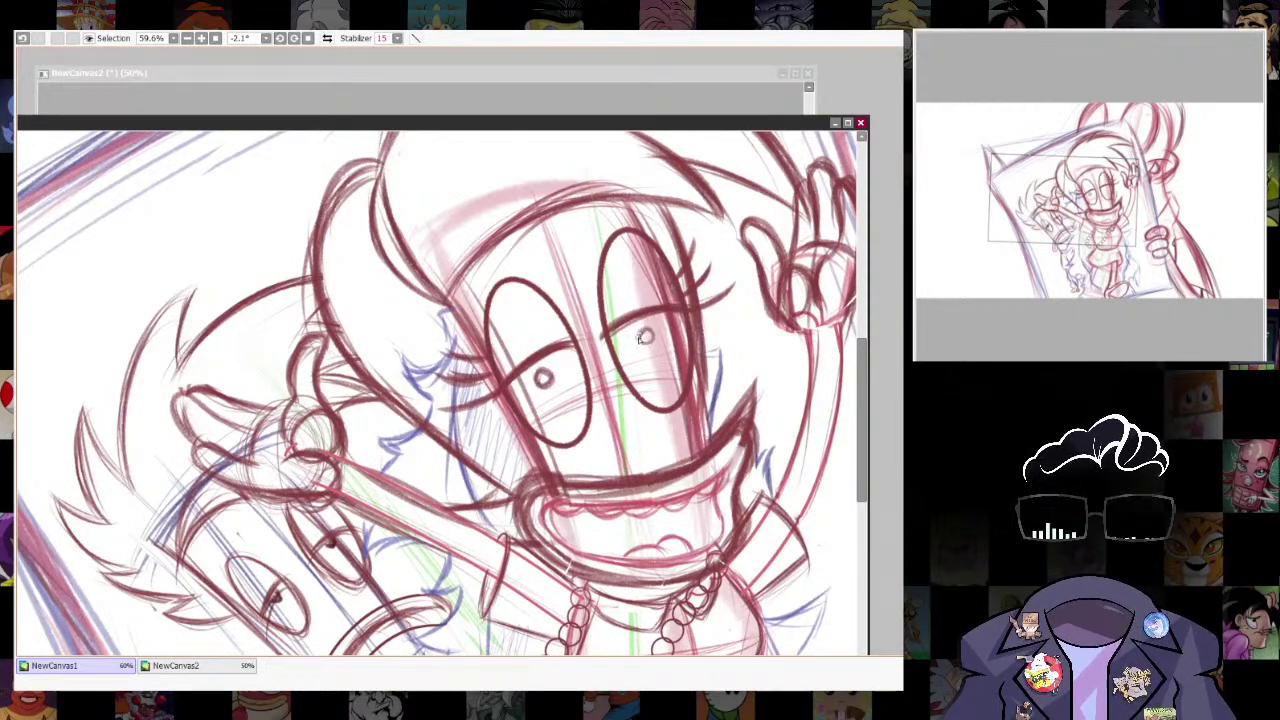
left_click_drag(541, 372, 546, 386)
left_click_drag(644, 346, 650, 326)
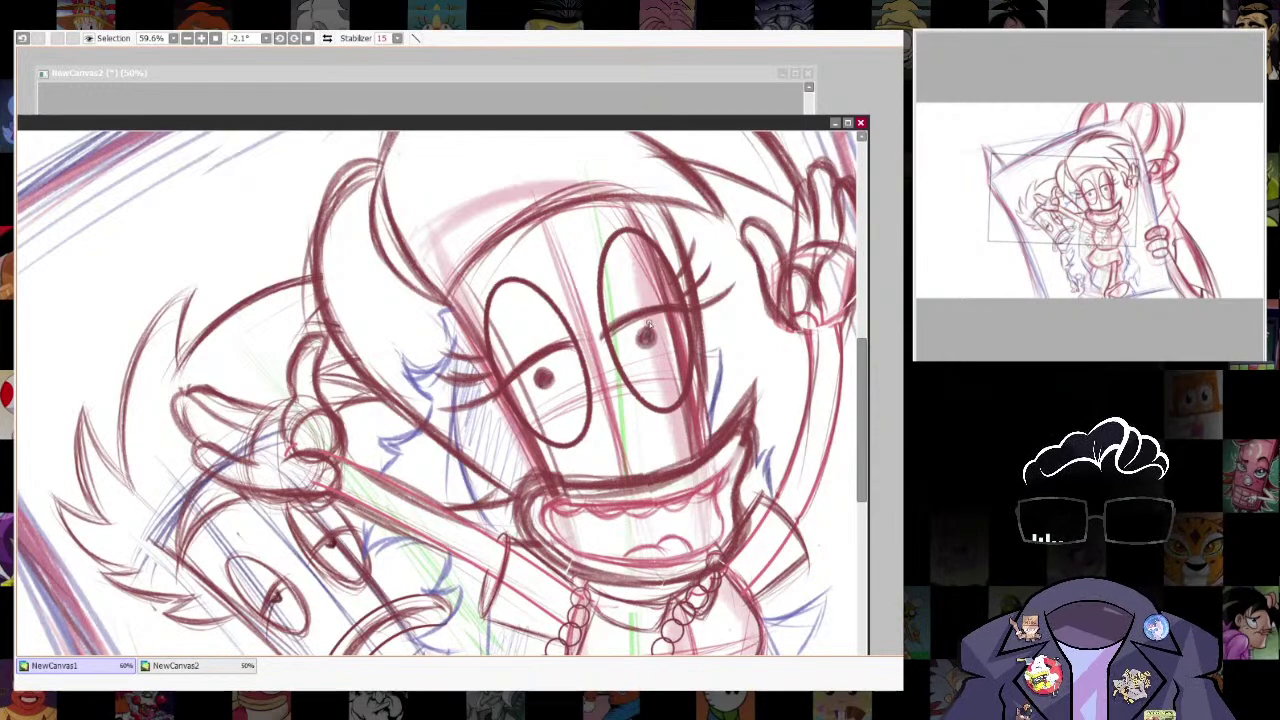
Rotate the canvas and refine the scalloped teeth and the tongue inside the mouth with a thinner brush.
scroll(695, 485, "down", 7)
left_click_drag(725, 506, 694, 274)
scroll(694, 272, "up", 2)
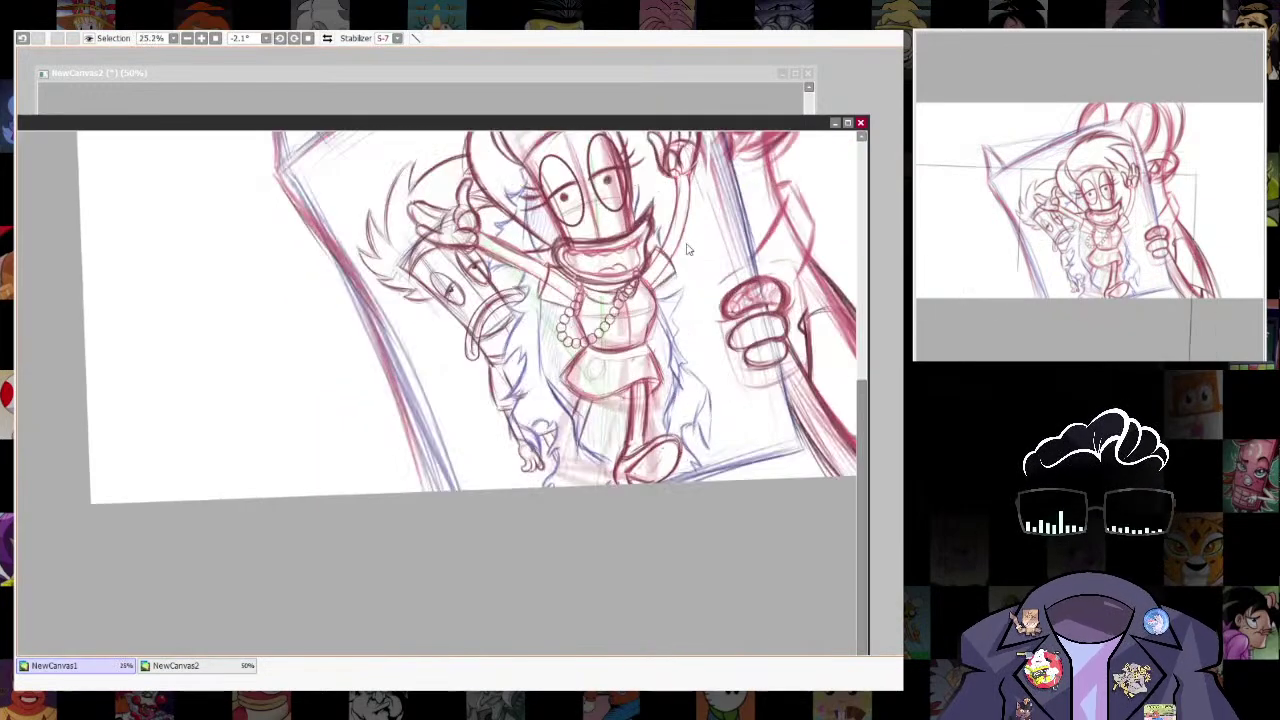
scroll(655, 238, "up", 5)
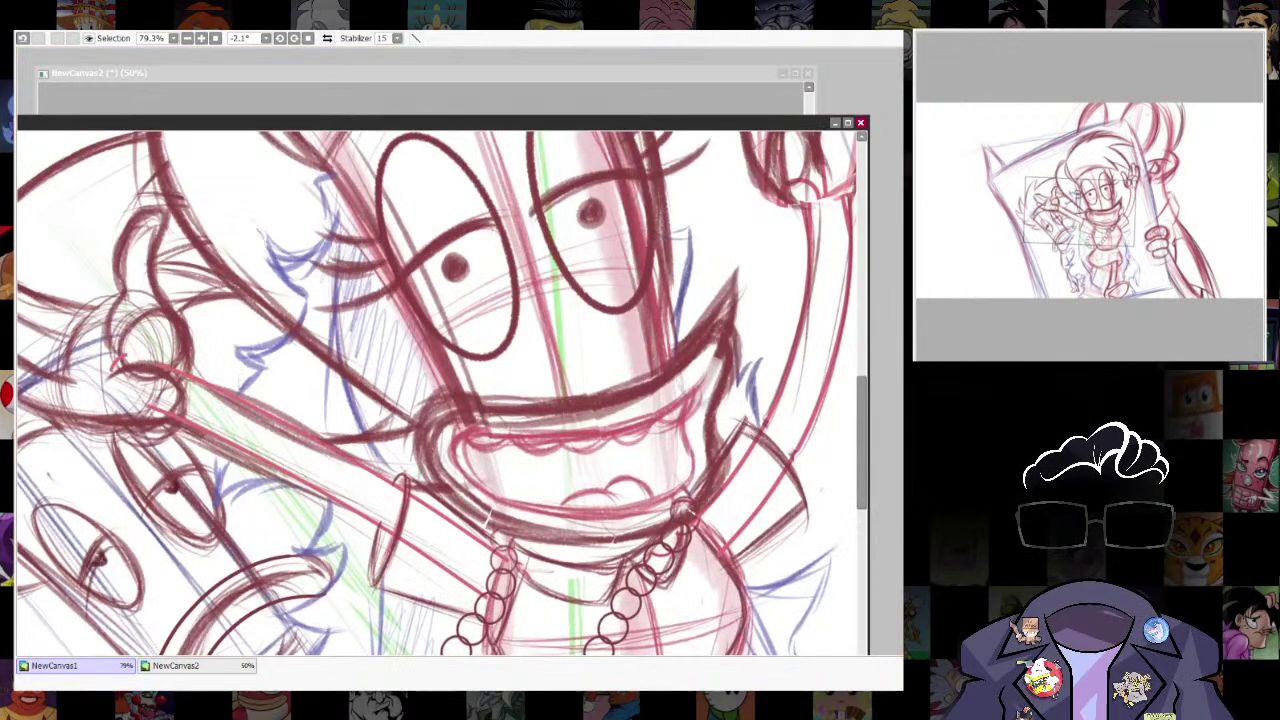
key("[")
left_click_drag(678, 384, 670, 262)
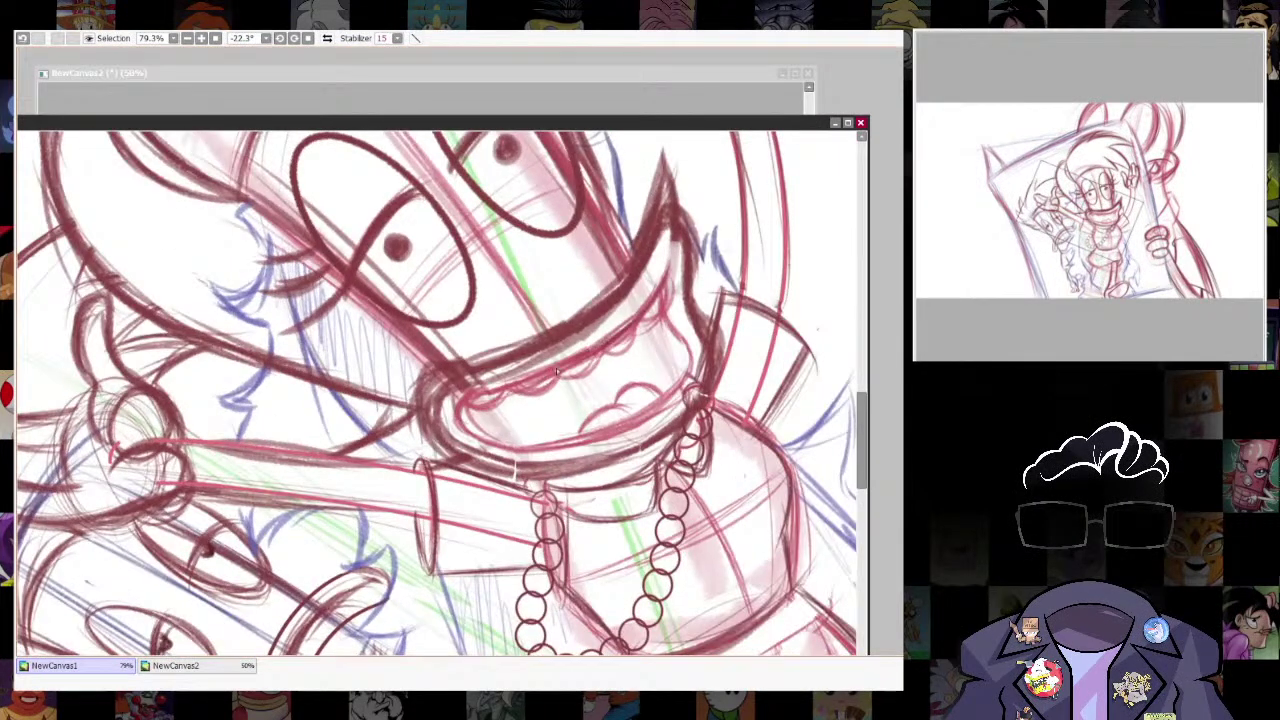
mouse_move(666, 312)
left_mouse_down()
mouse_move(690, 374)
mouse_move(588, 437)
mouse_move(622, 406)
left_mouse_up()
key("ctrl+z")
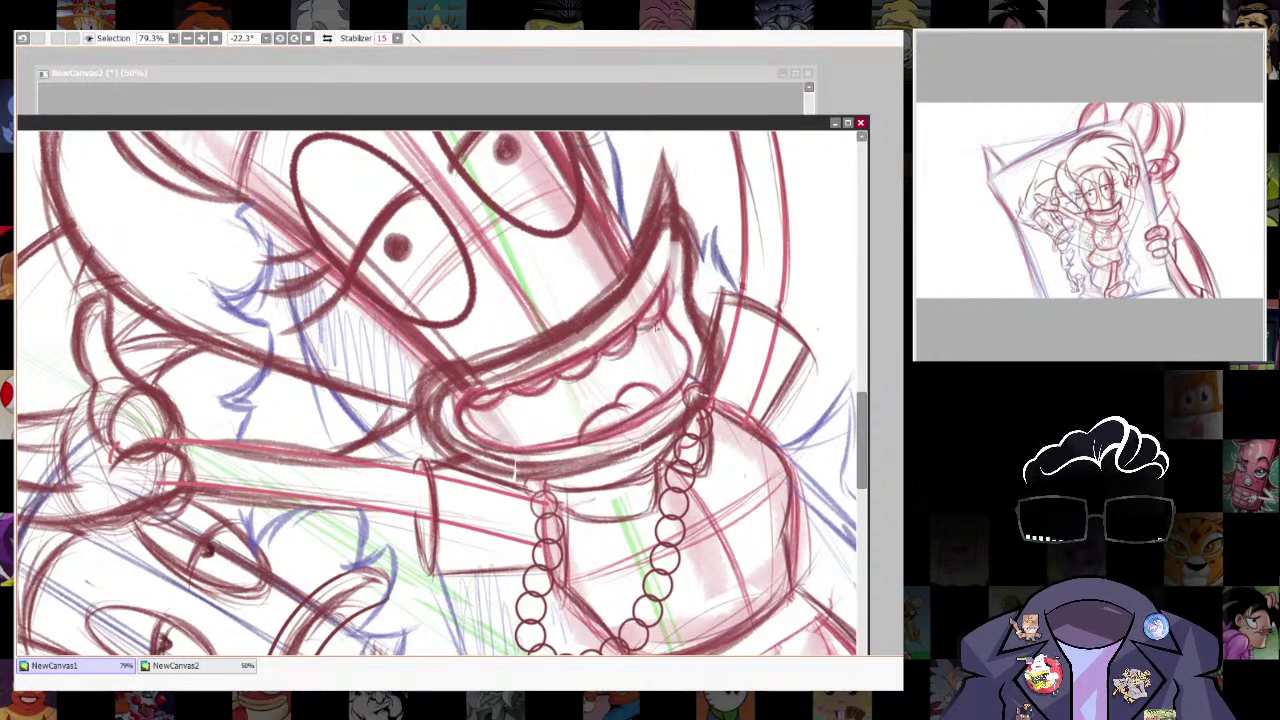
Reset the canvas rotation and draw a short curved eyebrow above each of the cover character's eyes.
key("End")
left_click(308, 40)
left_click_drag(549, 273, 607, 520)
key("bracketright")
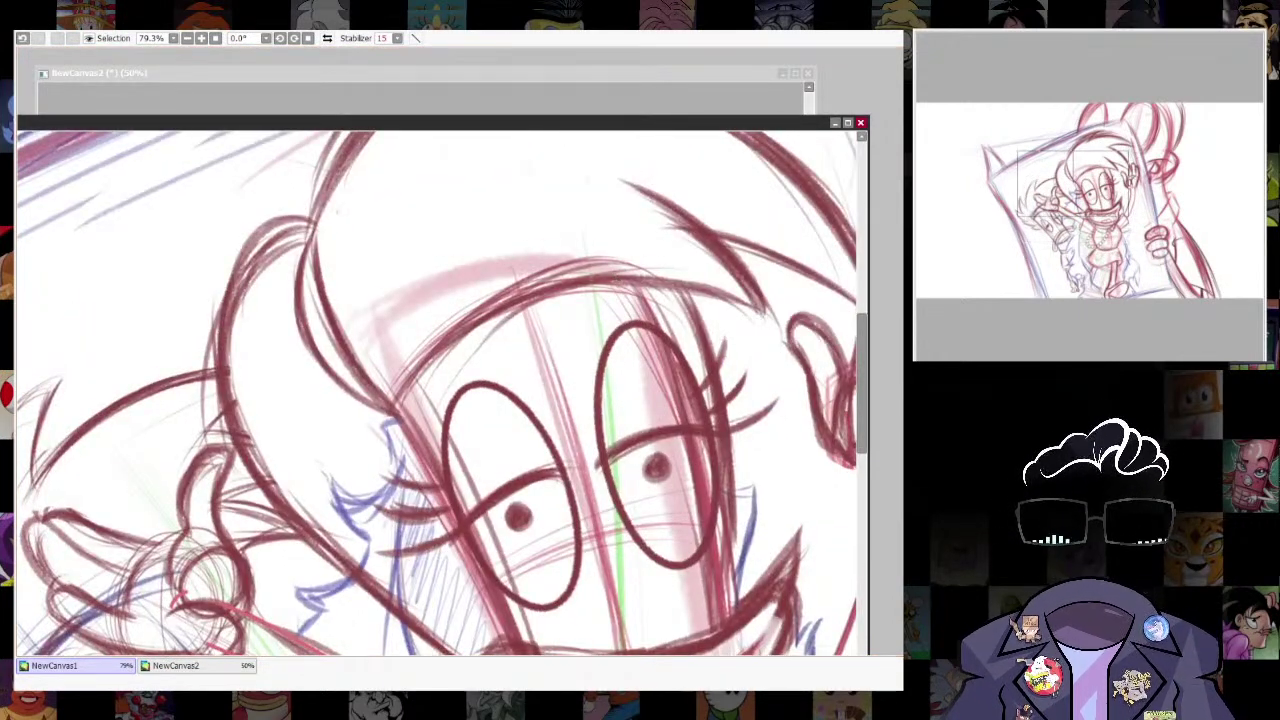
key("alt+Tab")
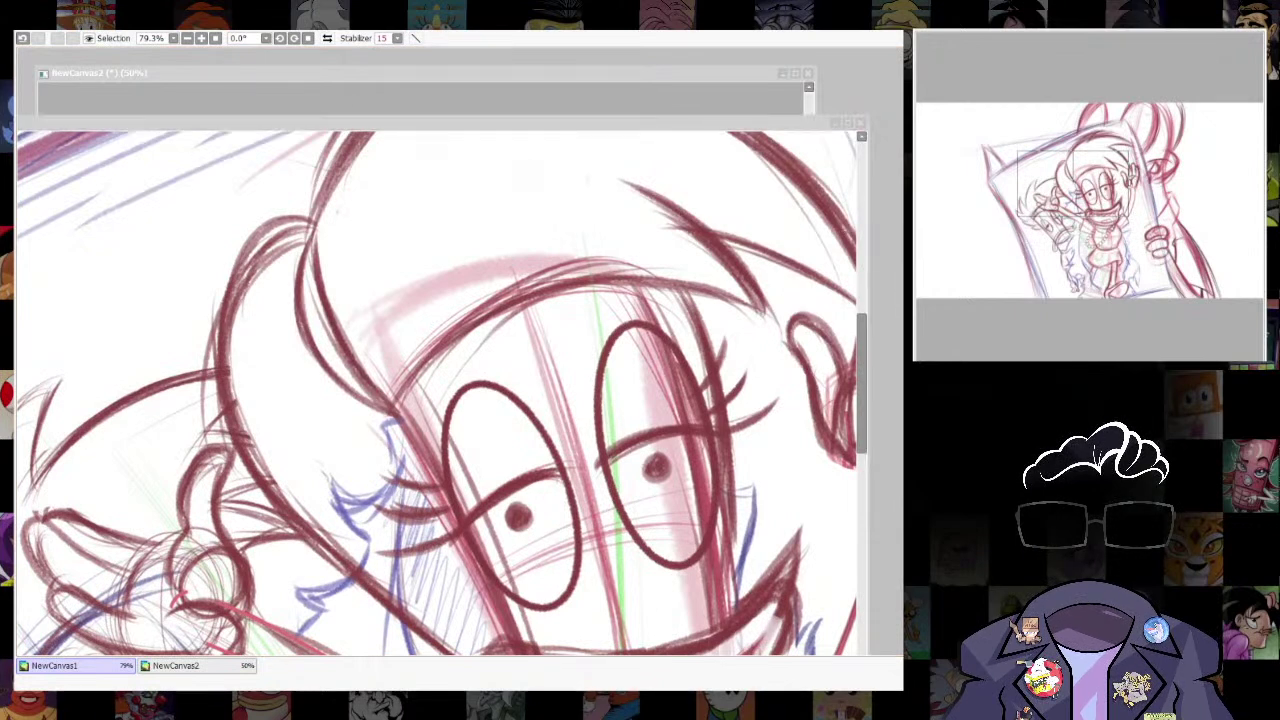
left_click(512, 341)
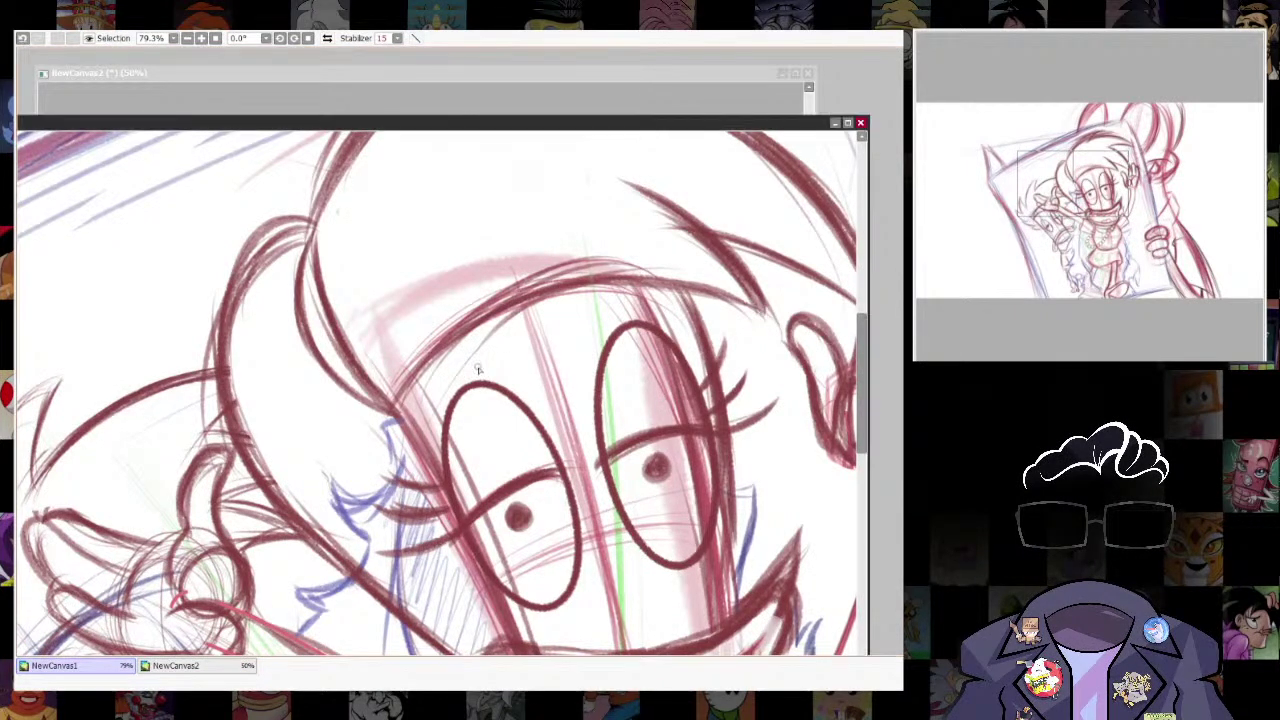
left_click_drag(478, 343, 481, 330)
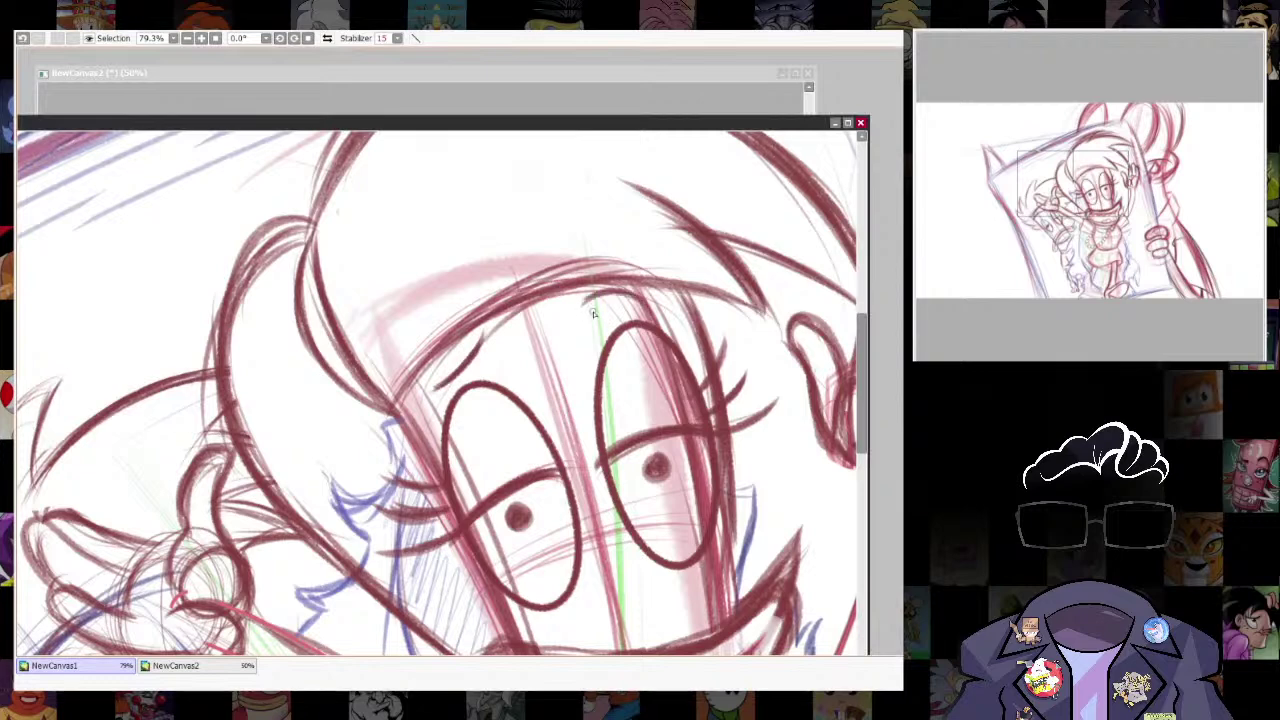
key("ctrl+z")
left_click_drag(586, 316, 620, 300)
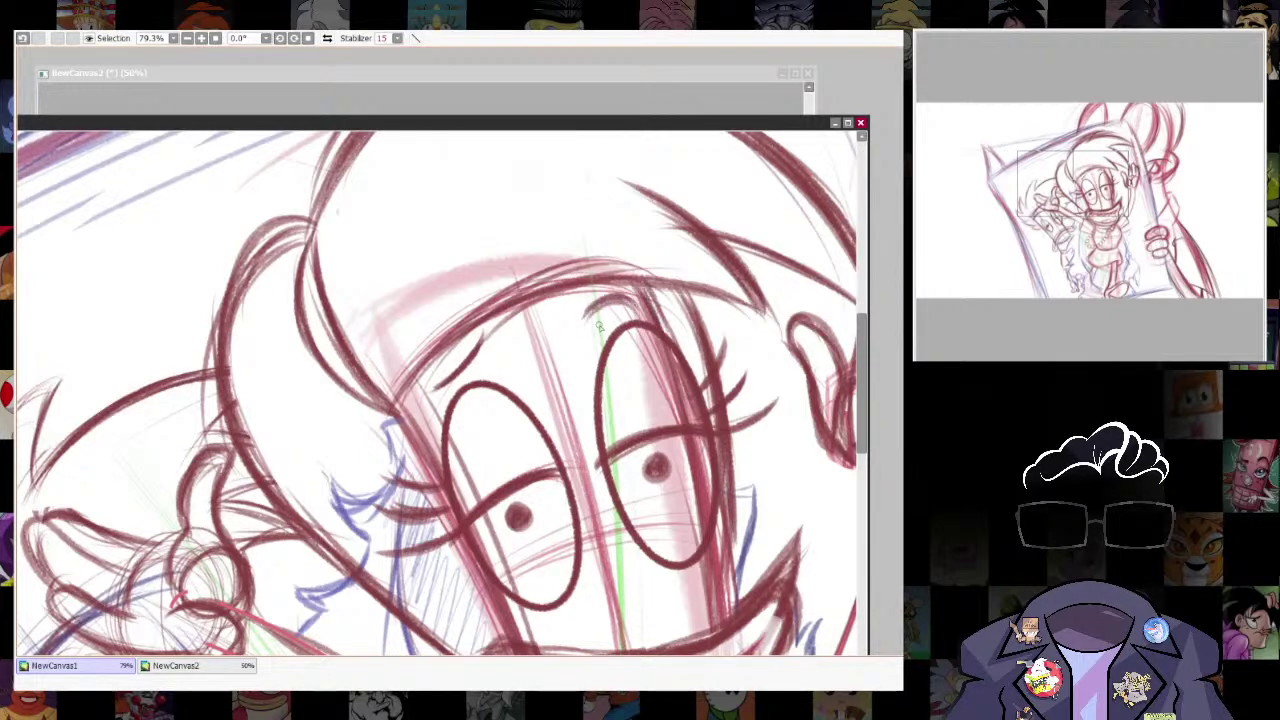
Transform the whole sketch, enlarging it slightly and shifting it toward the left of the canvas.
scroll(610, 490, "down", 10)
left_click_drag(620, 460, 620, 350)
scroll(620, 350, "up", 6)
scroll(619, 368, "down", 3)
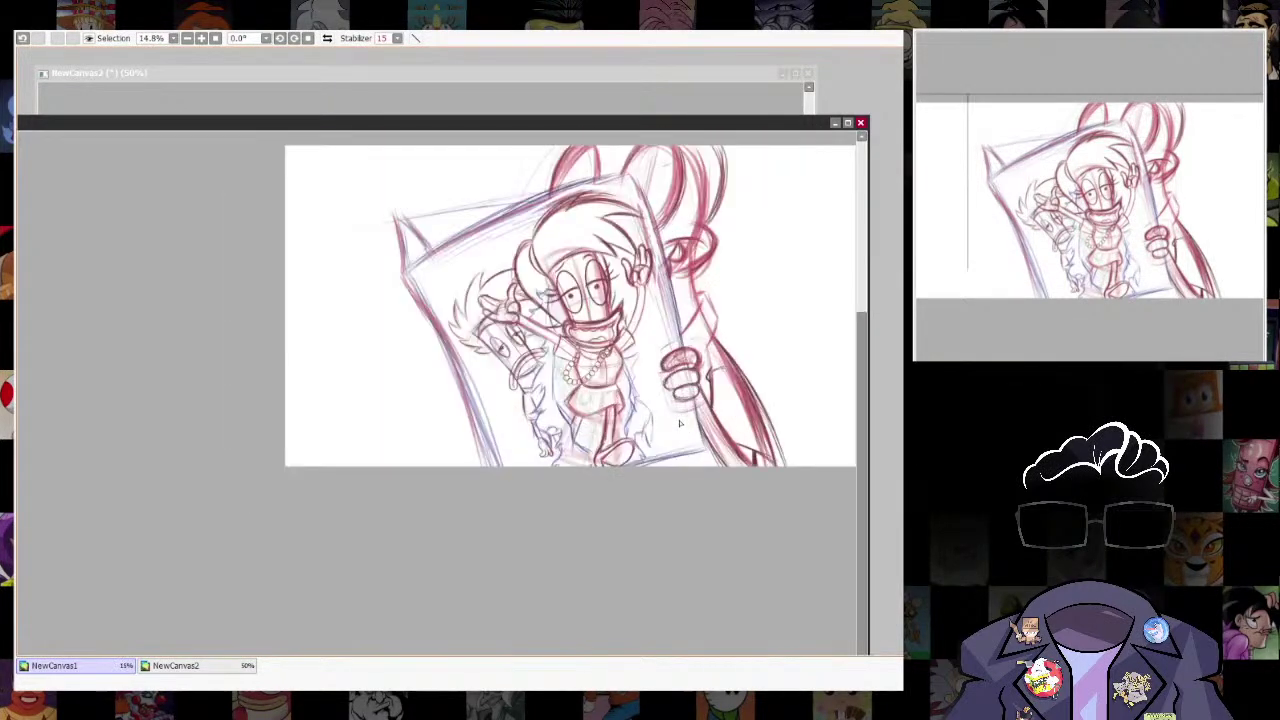
scroll(619, 368, "up", 1)
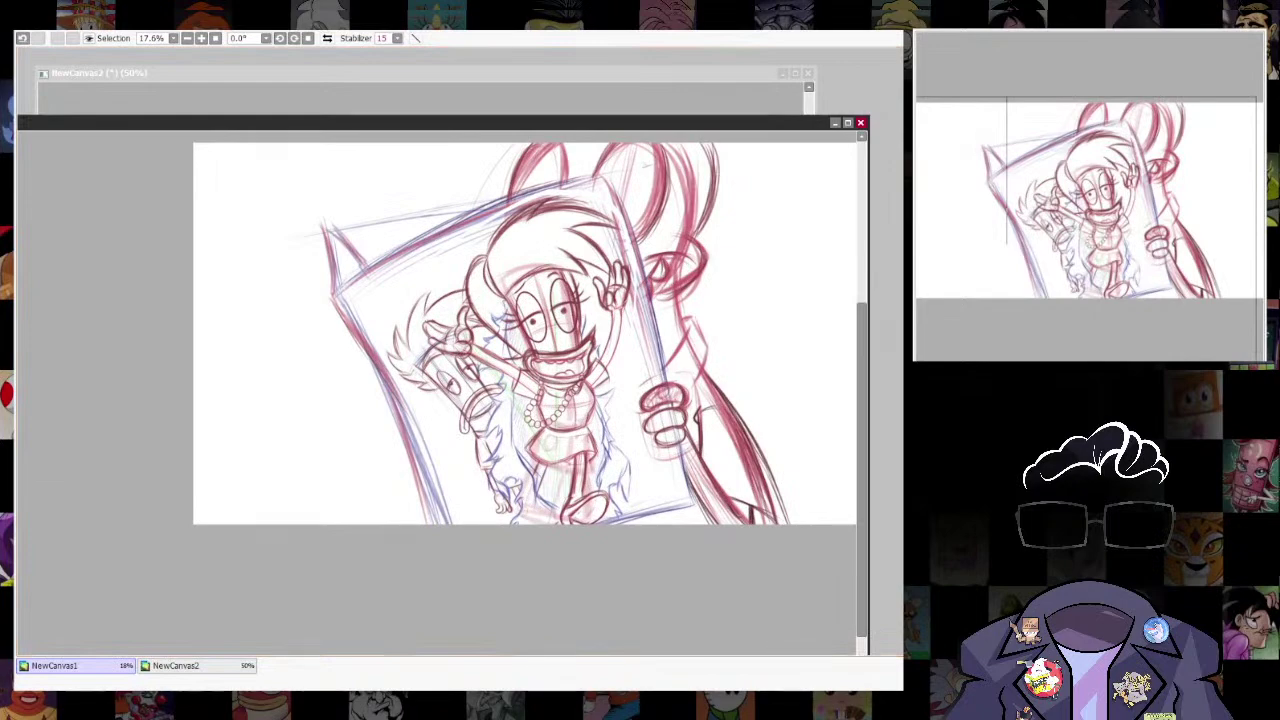
key("ctrl+t")
left_click_drag(249, 569, 238, 588)
left_click_drag(663, 471, 657, 457)
left_click_drag(752, 434, 698, 467)
left_click_drag(758, 600, 769, 607)
mouse_move(696, 509)
left_mouse_down()
mouse_move(695, 495)
mouse_move(695, 511)
left_mouse_up()
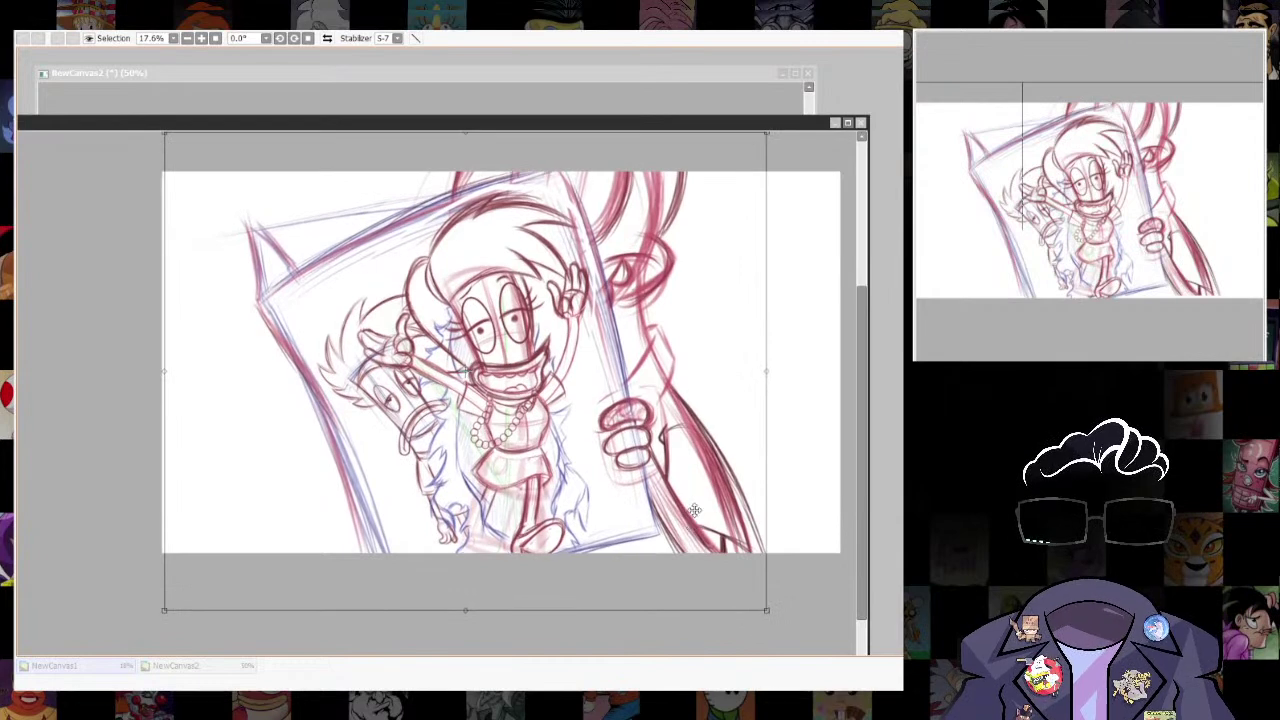
key("Return")
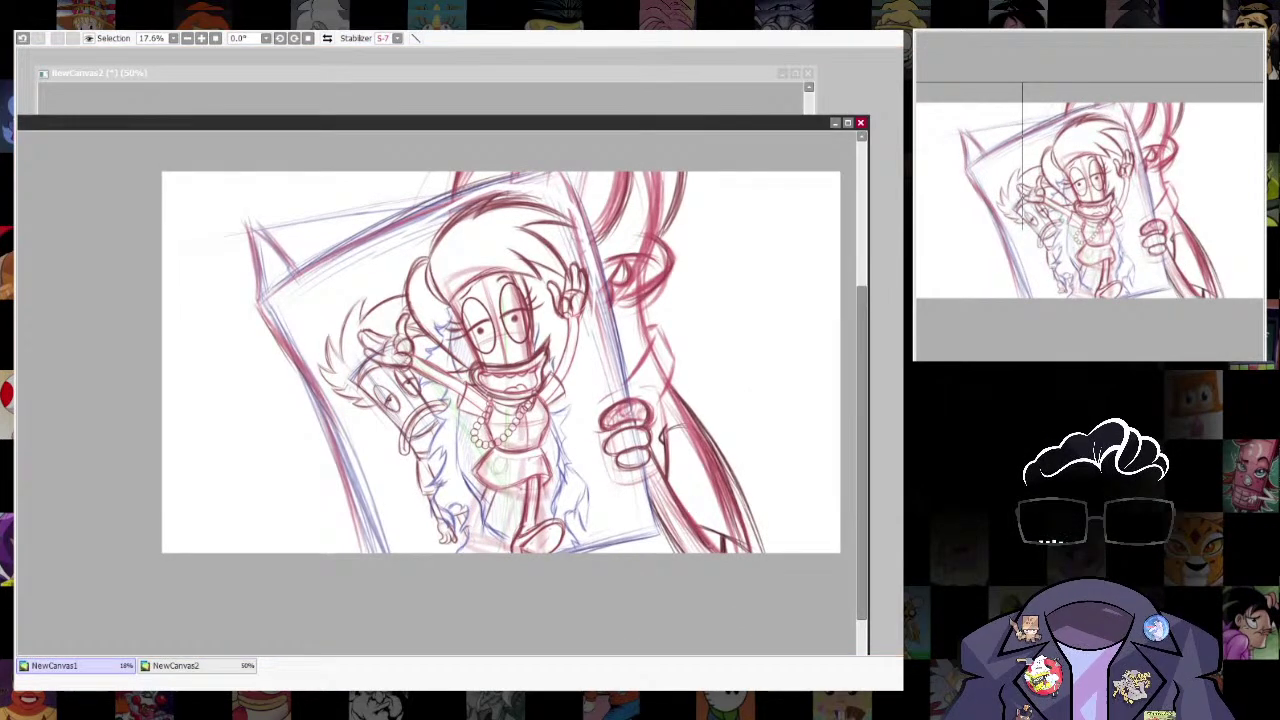
Move the whole sketch further left to free up space on the right of the canvas.
key("alt+Tab")
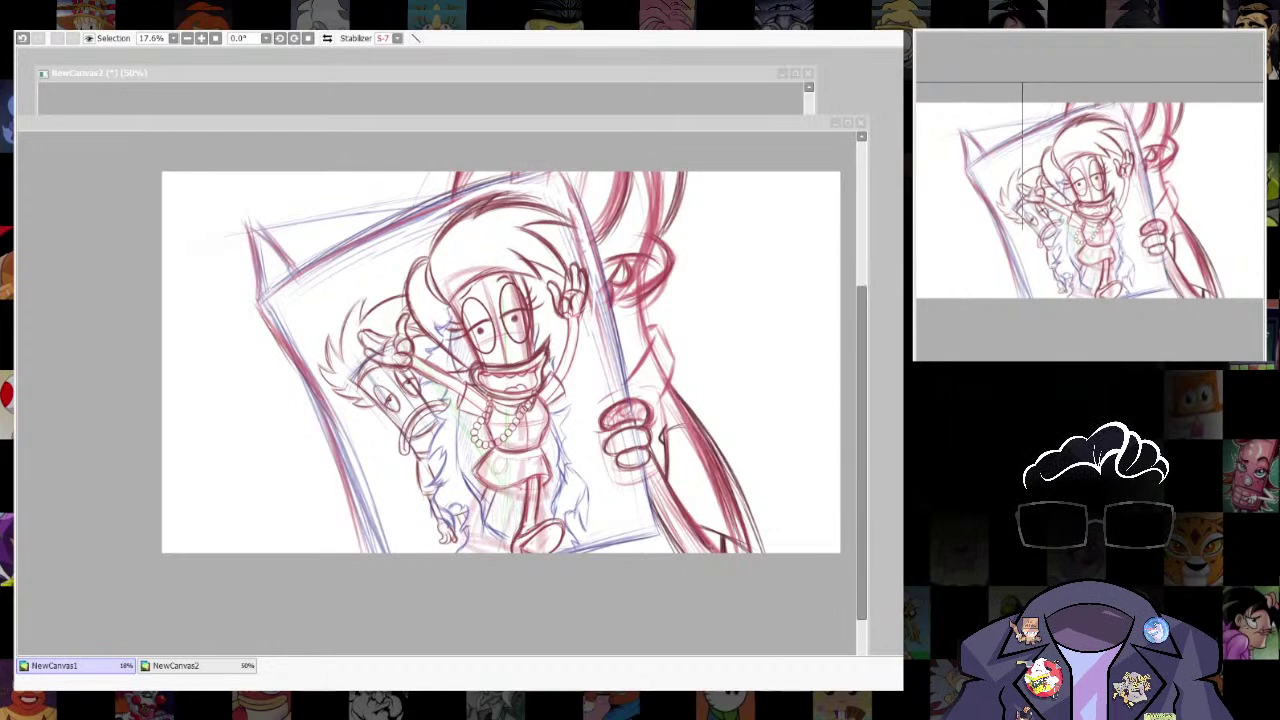
left_click(616, 190)
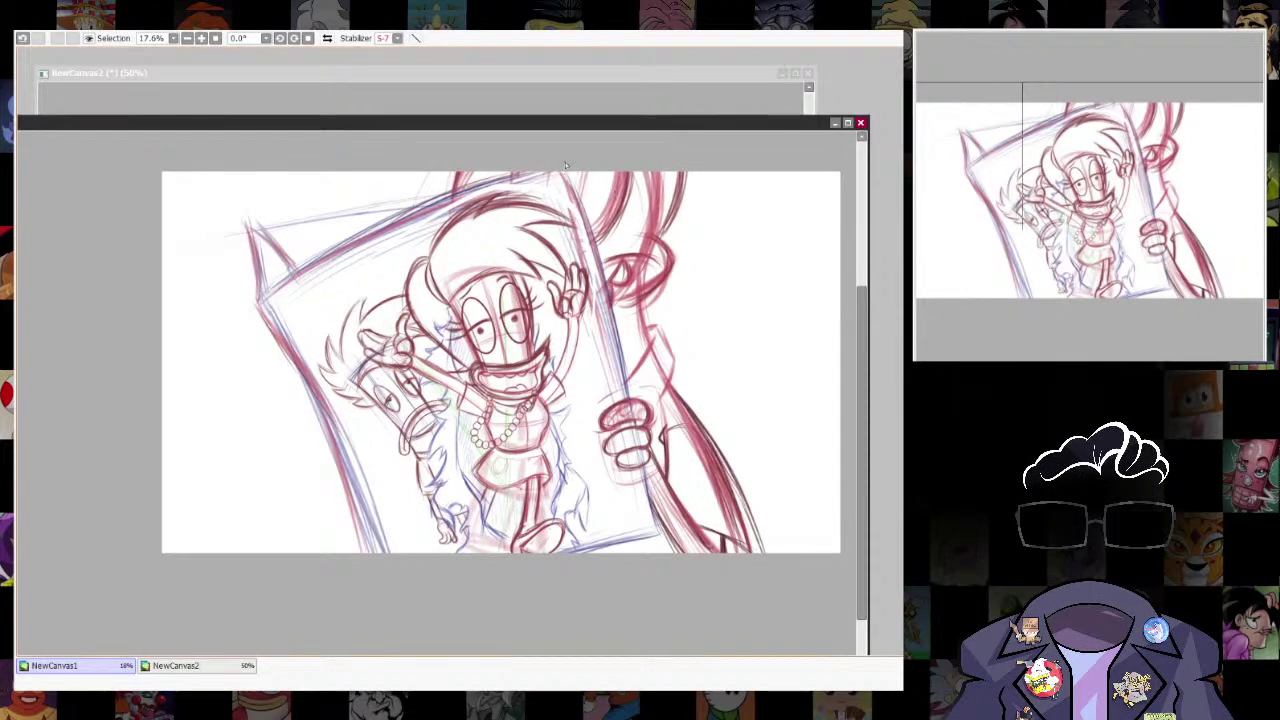
key("e")
left_click_drag(641, 385, 599, 347)
key("ctrl+z")
key("ctrl+z")
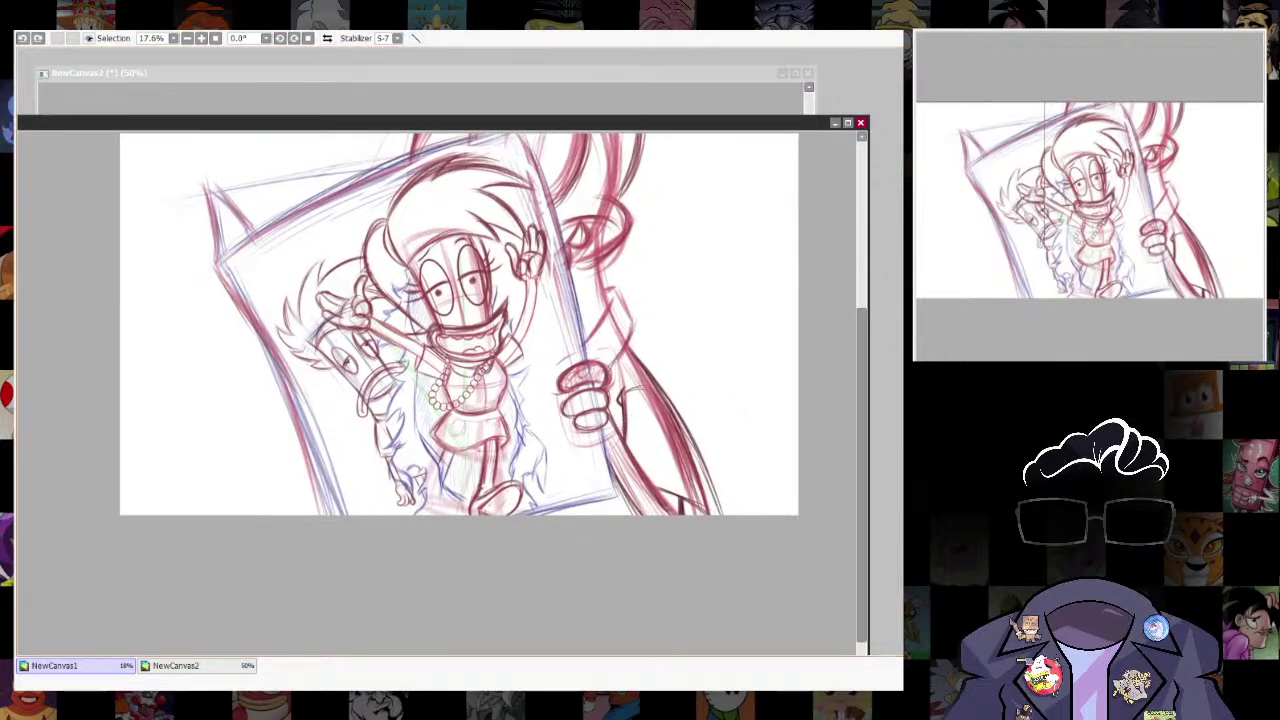
left_click_drag(705, 412, 669, 404)
mouse_move(747, 456)
left_mouse_down()
mouse_move(763, 500)
mouse_move(720, 500)
mouse_move(720, 481)
left_mouse_up()
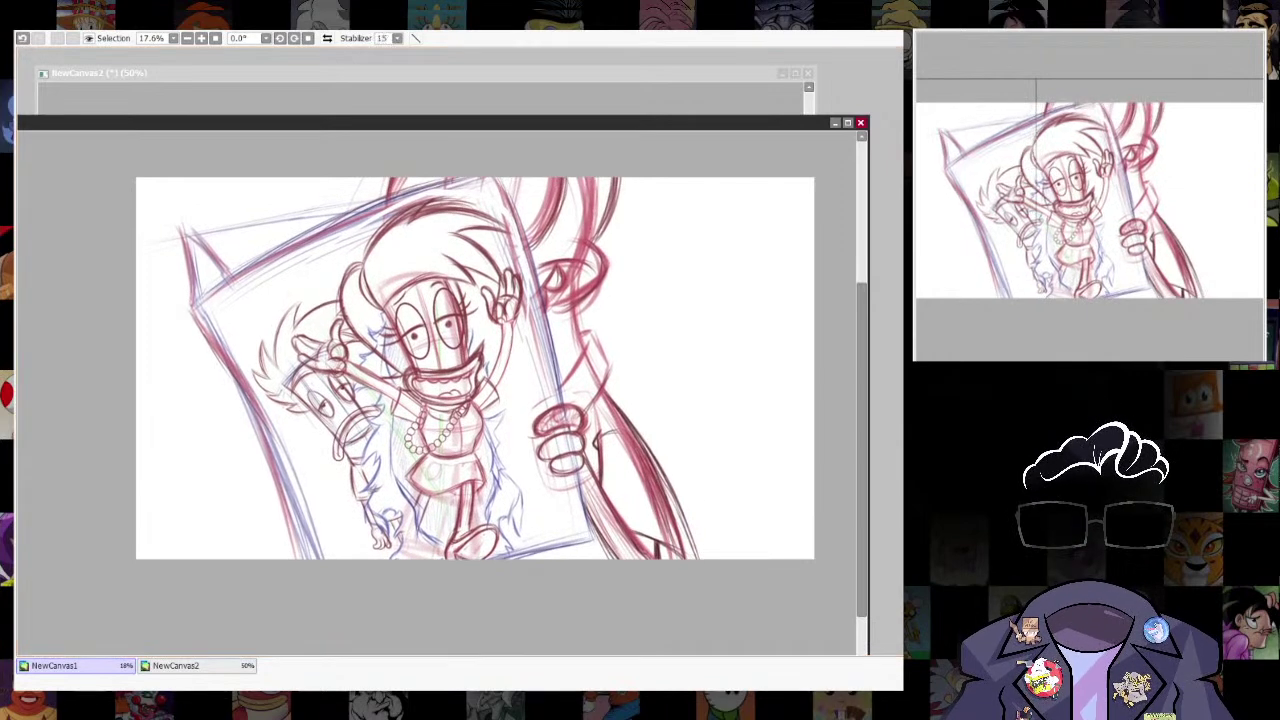
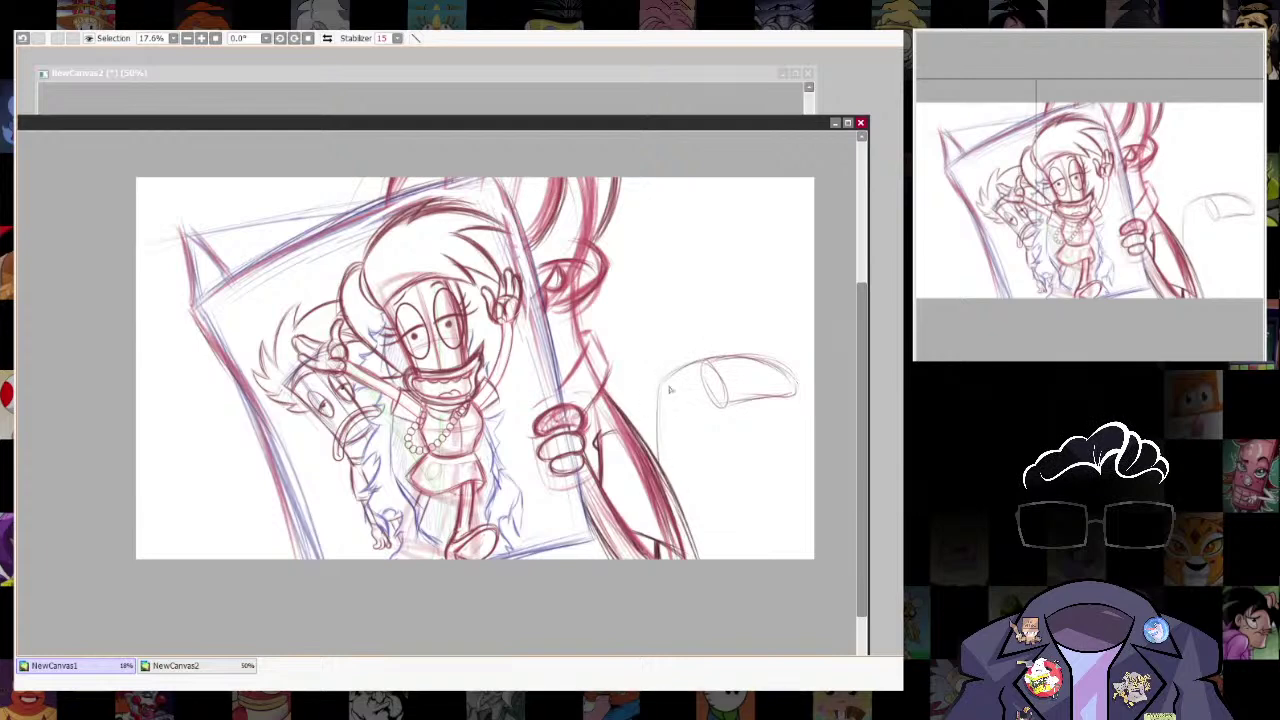
Sketch the two long side lines running down from the curved tube shape in the empty area right of the holding character.
left_click_drag(658, 379, 647, 447)
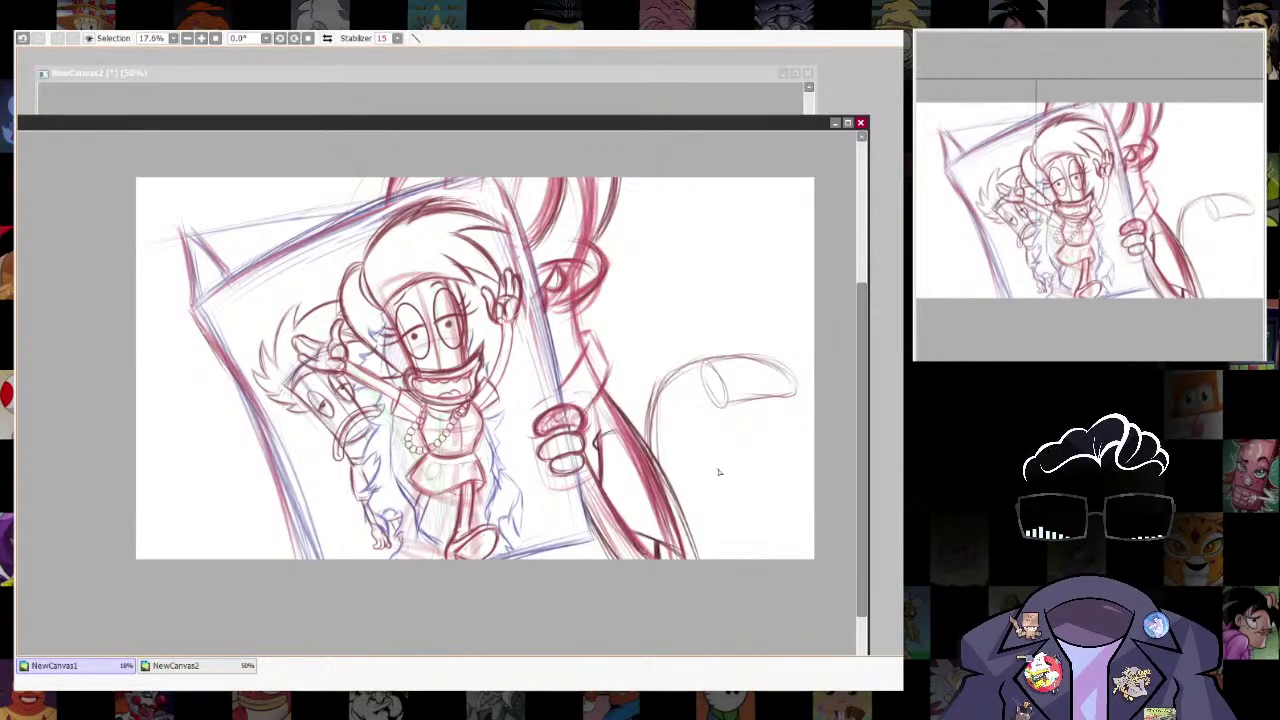
mouse_move(722, 405)
left_mouse_down()
mouse_move(764, 530)
mouse_move(747, 556)
left_mouse_up()
key("ctrl+z")
key("ctrl+z")
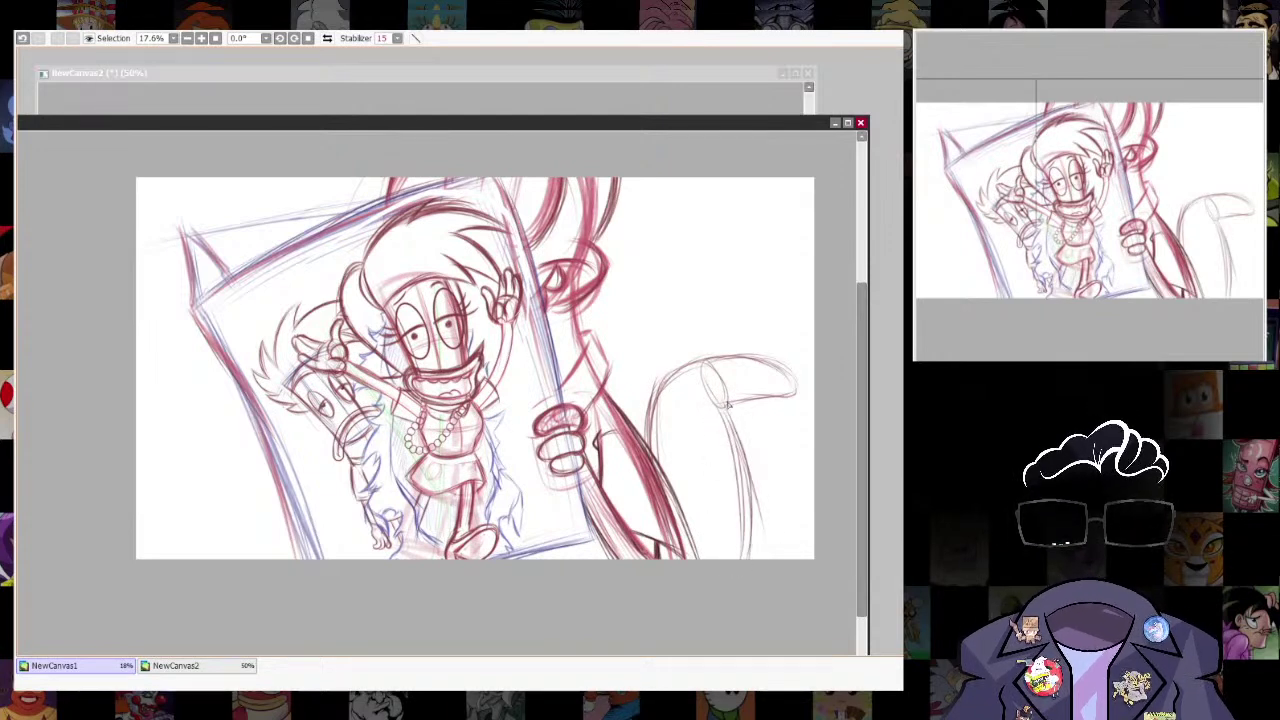
mouse_move(722, 396)
left_mouse_down()
mouse_move(761, 517)
mouse_move(772, 558)
left_mouse_up()
key("alt+Tab")
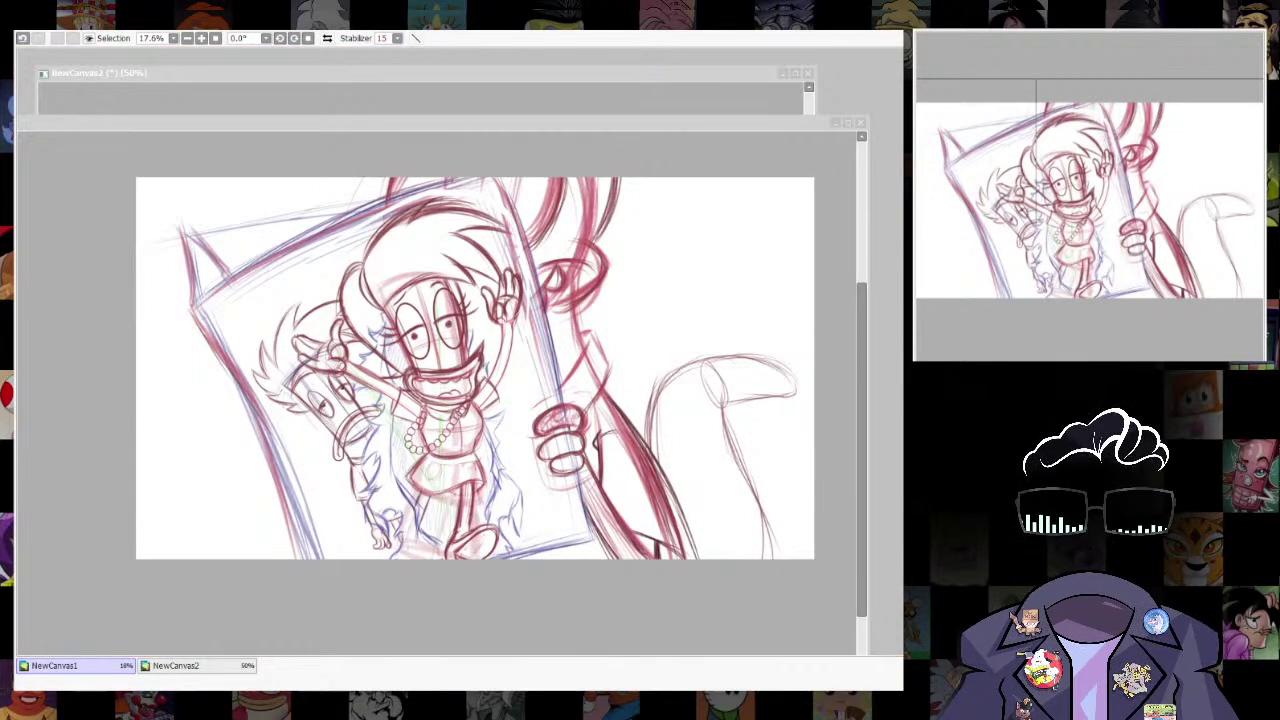
left_click(733, 434)
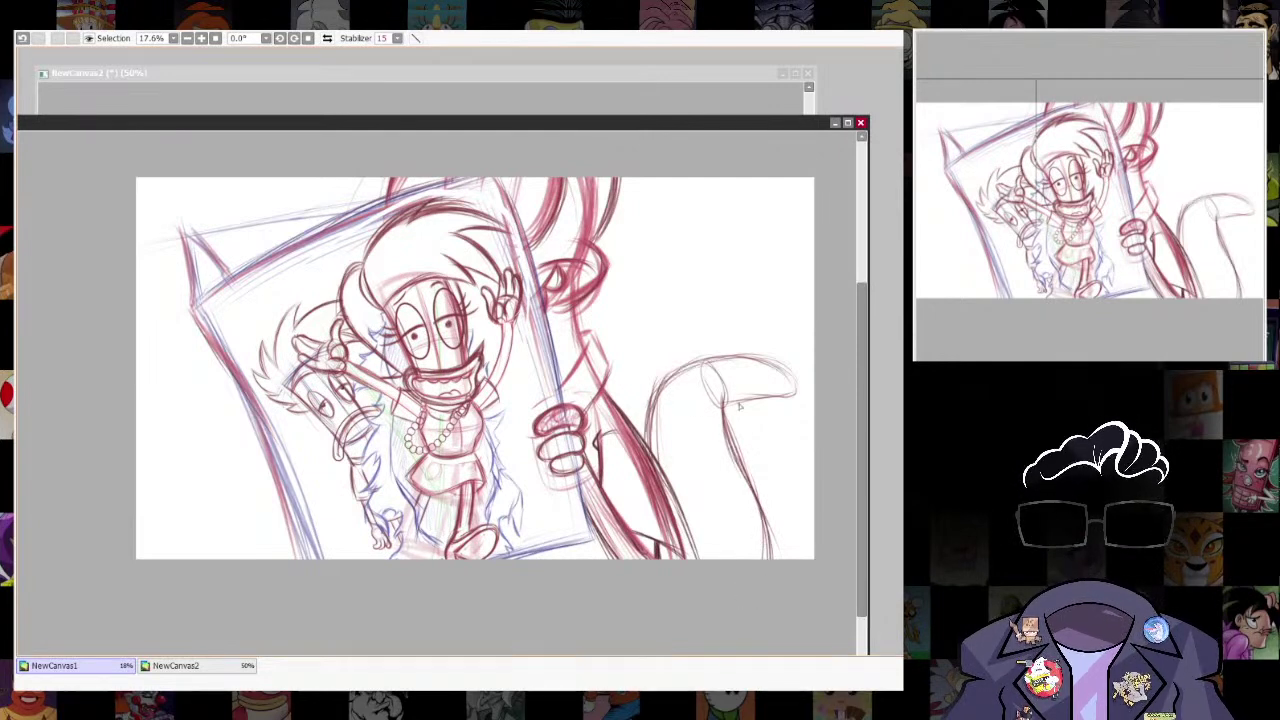
Sketch a curved line running down beside the tube shape's side line, and fade the whole sketch for inking.
left_click_drag(662, 474, 718, 558)
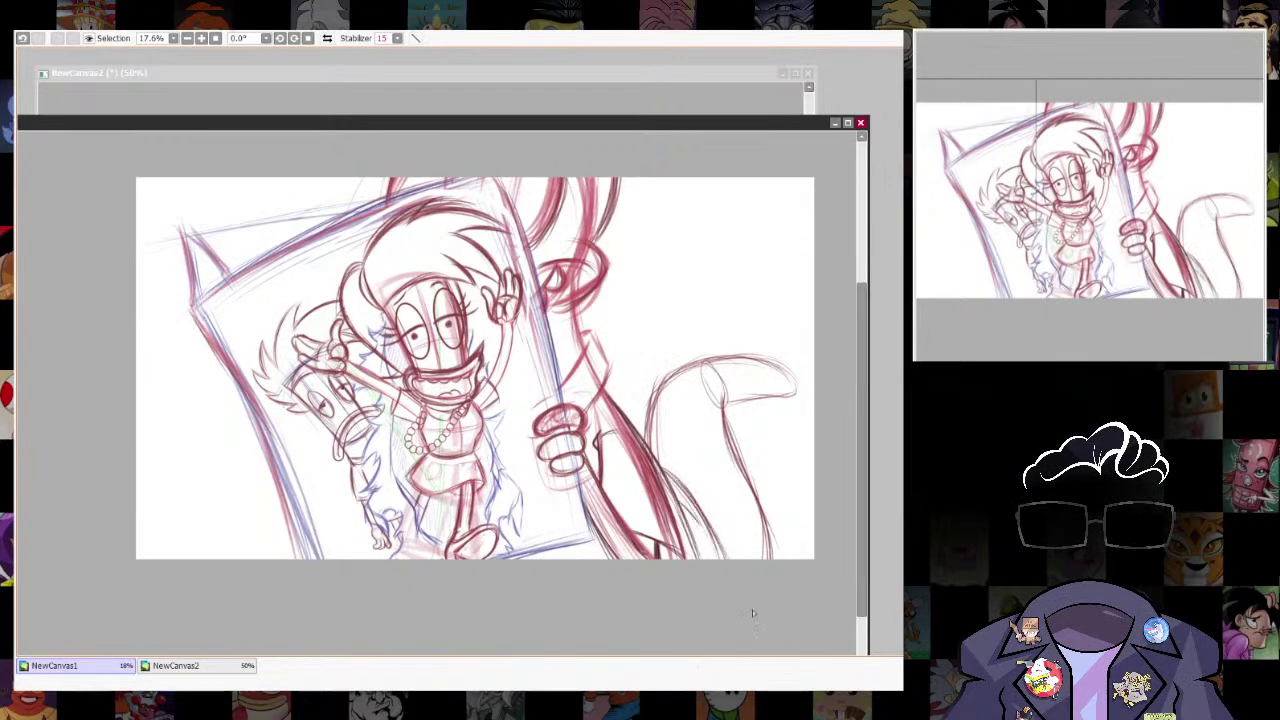
left_click_drag(821, 200, 815, 167)
left_click(677, 140)
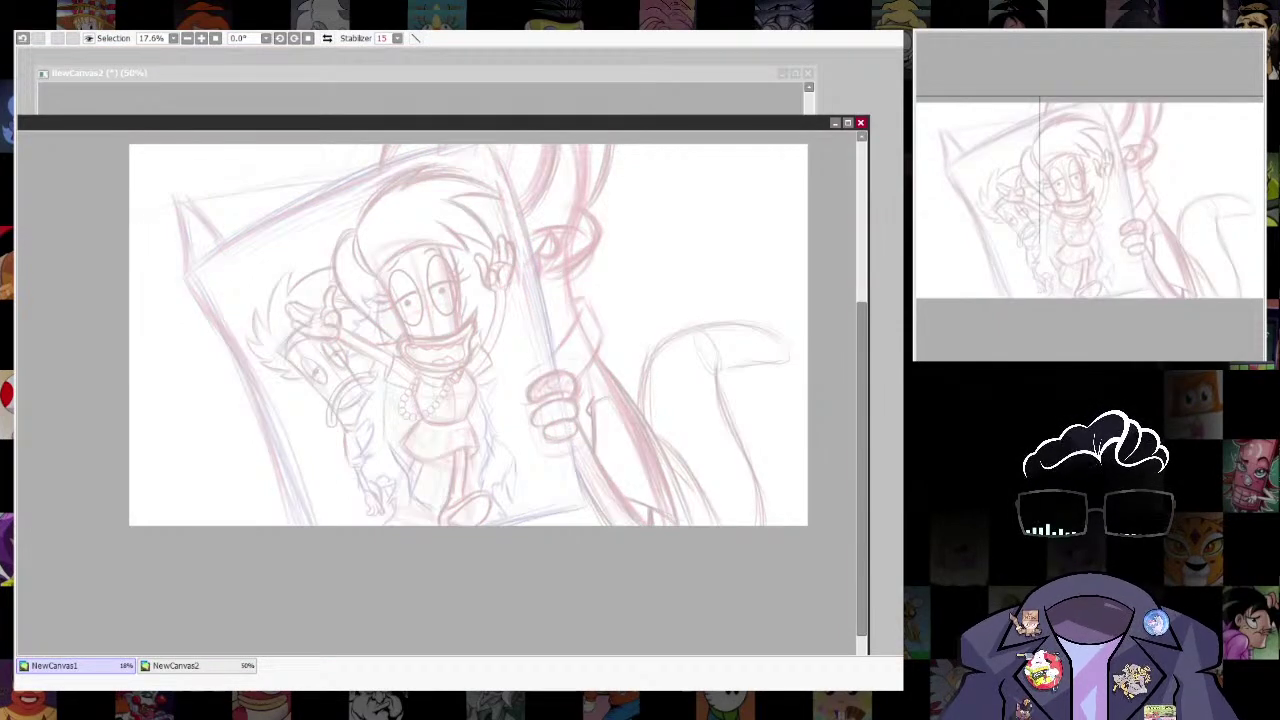
Ink the curved hairline across the cover character's forehead in black and erase part of the stroke near its lower end.
scroll(597, 476, "up", 5)
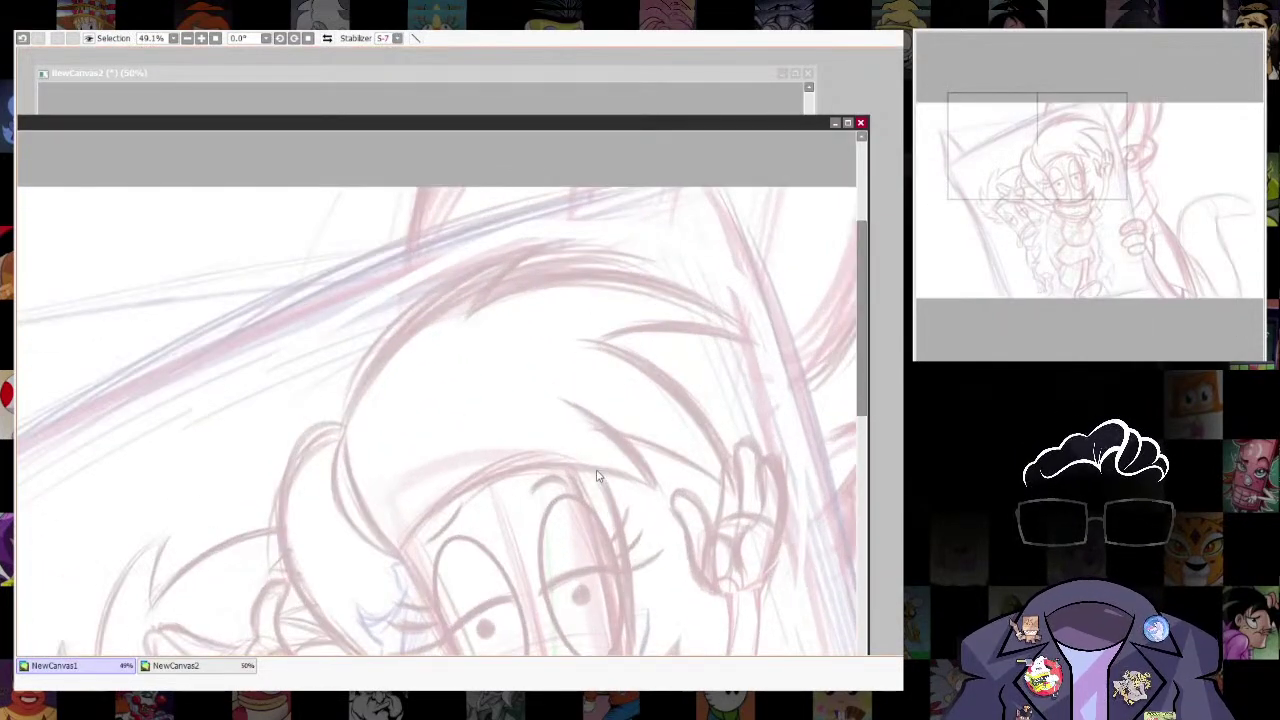
left_click_drag(665, 378, 619, 251)
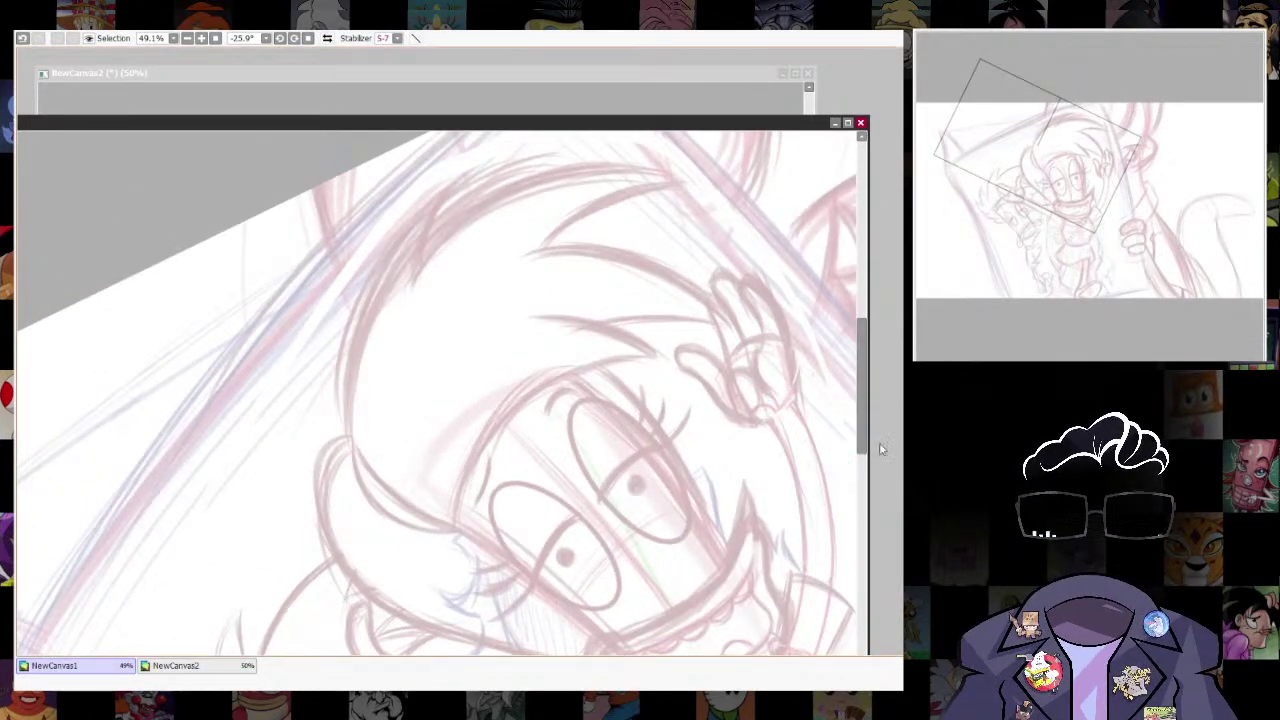
scroll(600, 200, "down", 6)
scroll(608, 200, "up", 4)
scroll(654, 280, "down", 2)
scroll(590, 337, "up", 3)
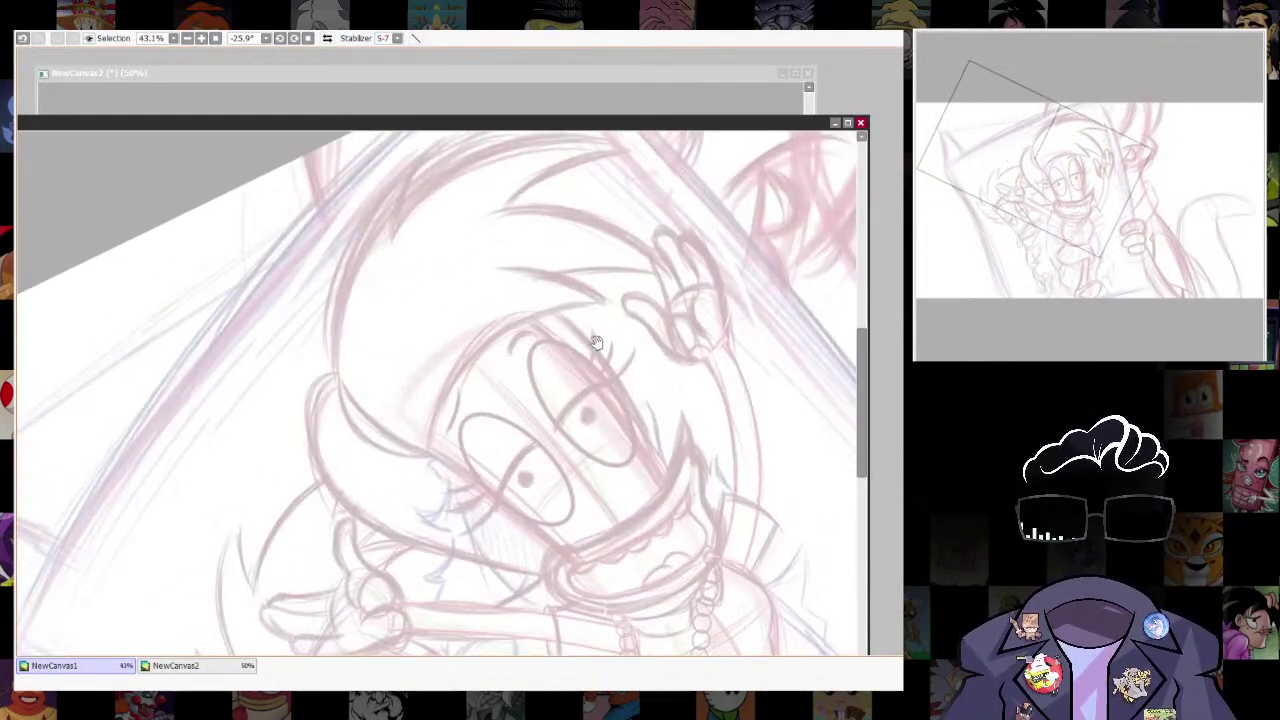
scroll(590, 337, "up", 2)
left_click_drag(753, 334, 647, 195)
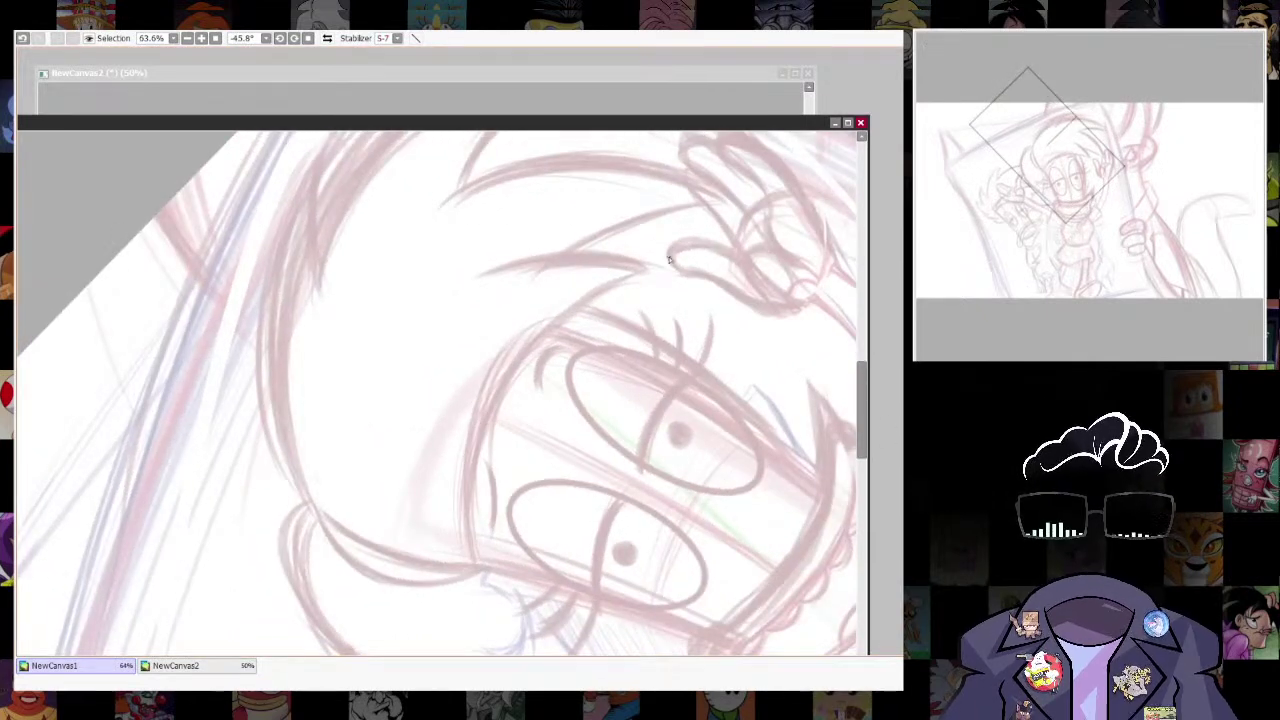
mouse_move(669, 263)
left_mouse_down()
mouse_move(503, 375)
mouse_move(474, 547)
mouse_move(480, 598)
left_mouse_up()
key("ctrl+z")
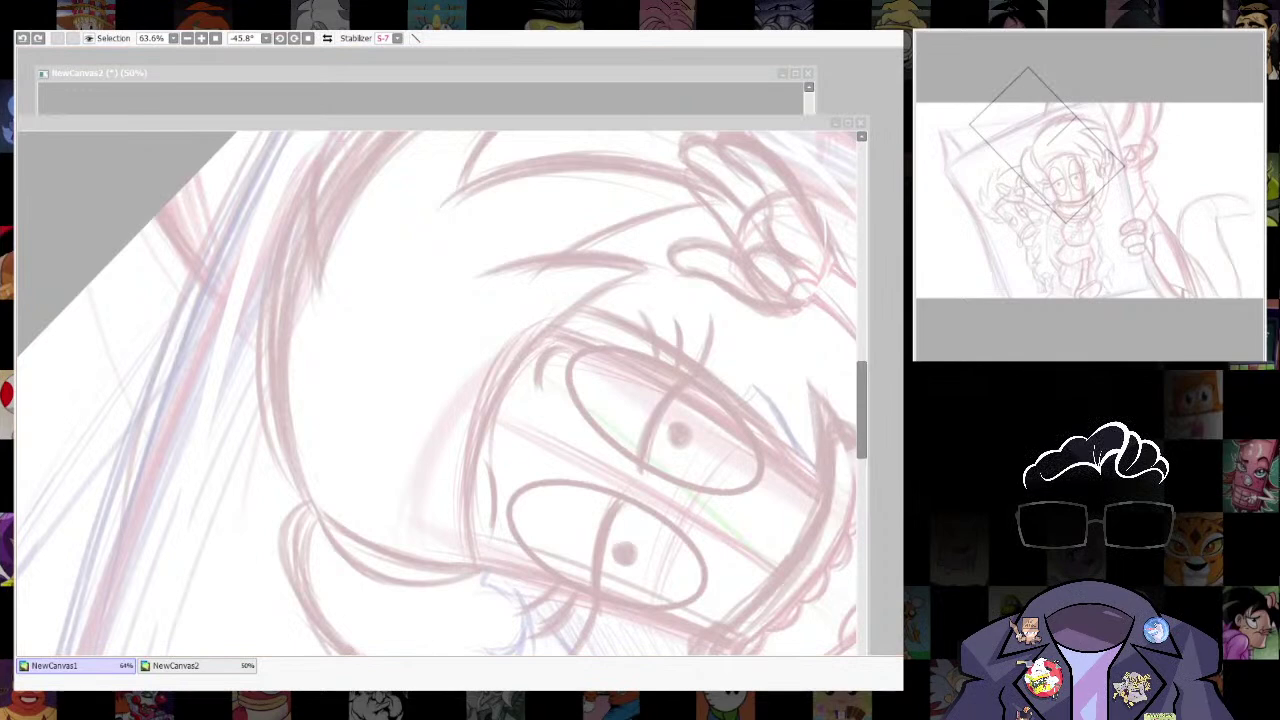
left_click(688, 357)
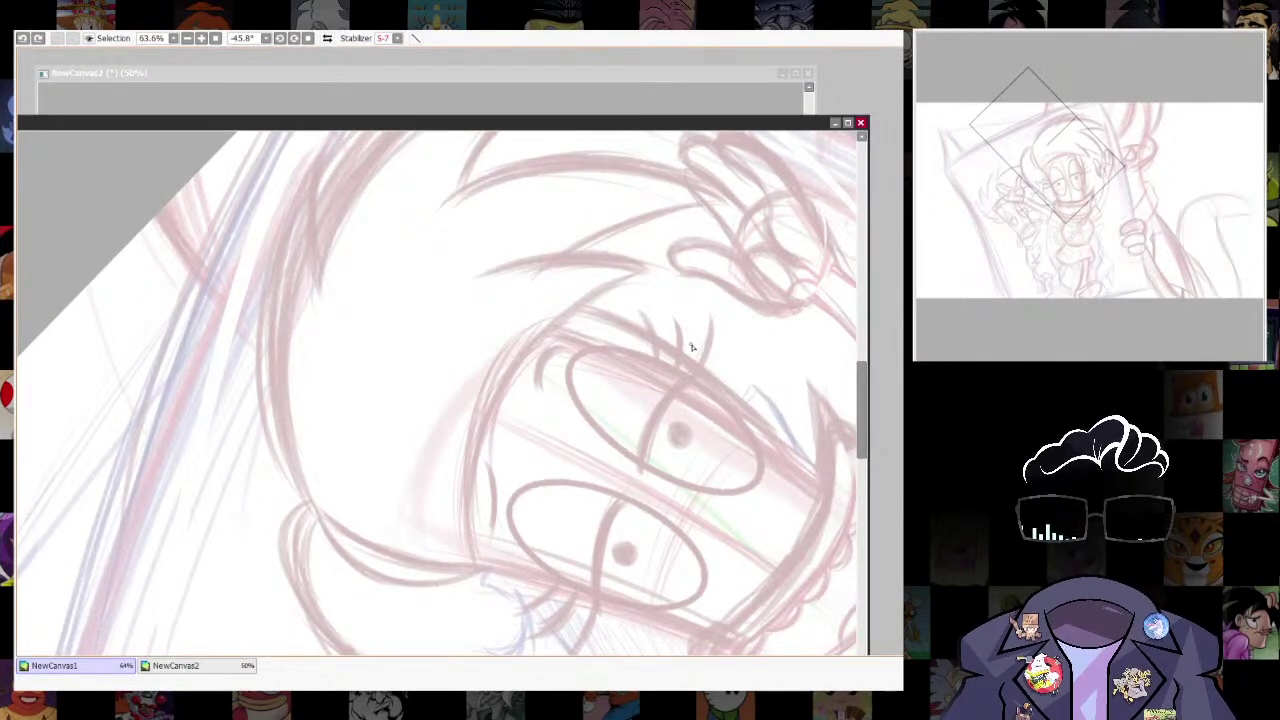
mouse_move(537, 335)
left_mouse_down()
mouse_move(461, 508)
mouse_move(505, 638)
left_mouse_up()
left_click_drag(672, 464, 689, 345)
key("e")
left_click_drag(502, 462, 484, 472)
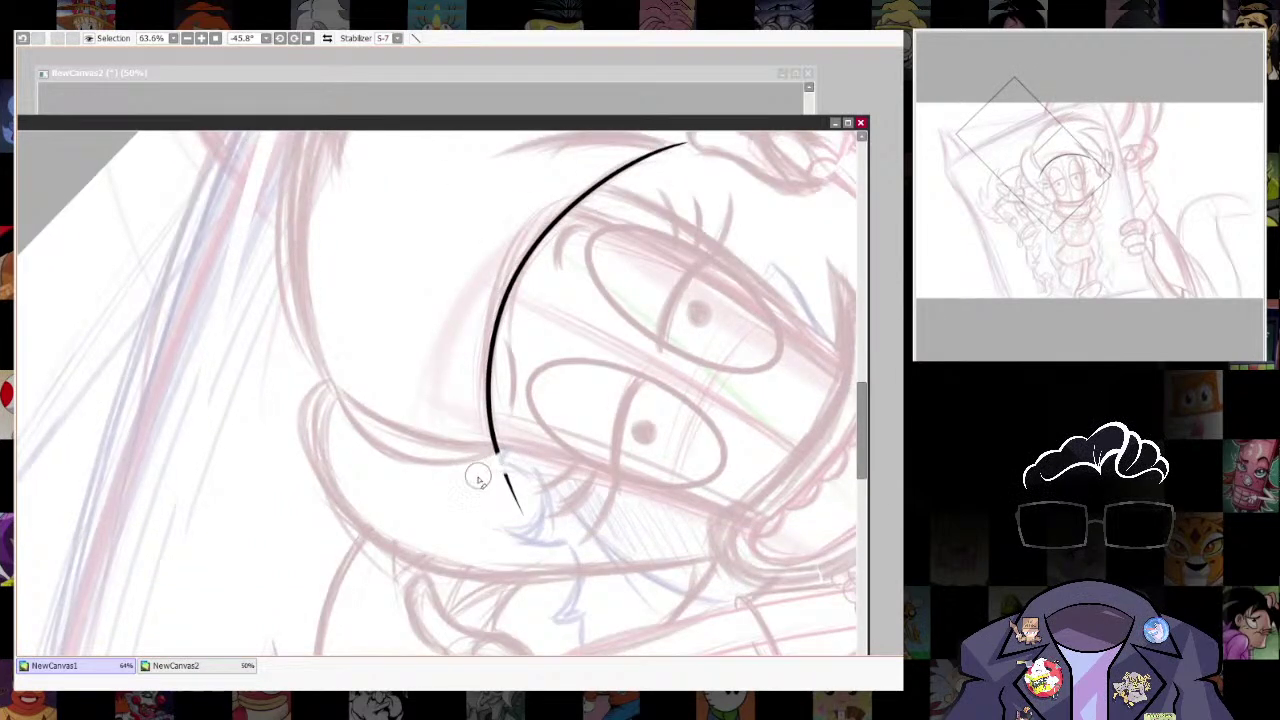
Ink the other edge of the pointed hair strand as a curved black stroke starting from the hairline's tip near the raised hand.
left_click_drag(638, 118, 700, 48)
left_click_drag(602, 85, 590, 235)
left_click_drag(571, 171, 634, 285)
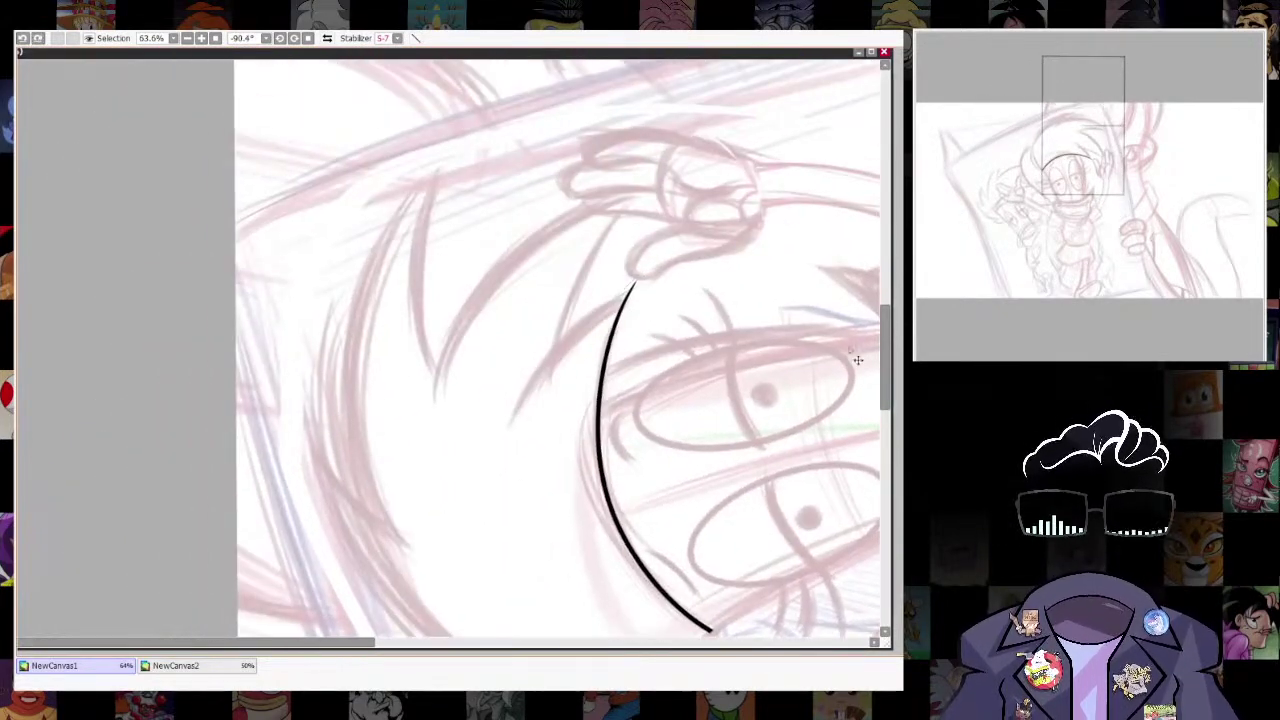
key("ctrl+z")
scroll(600, 310, "up", 3)
left_click_drag(717, 359, 734, 285)
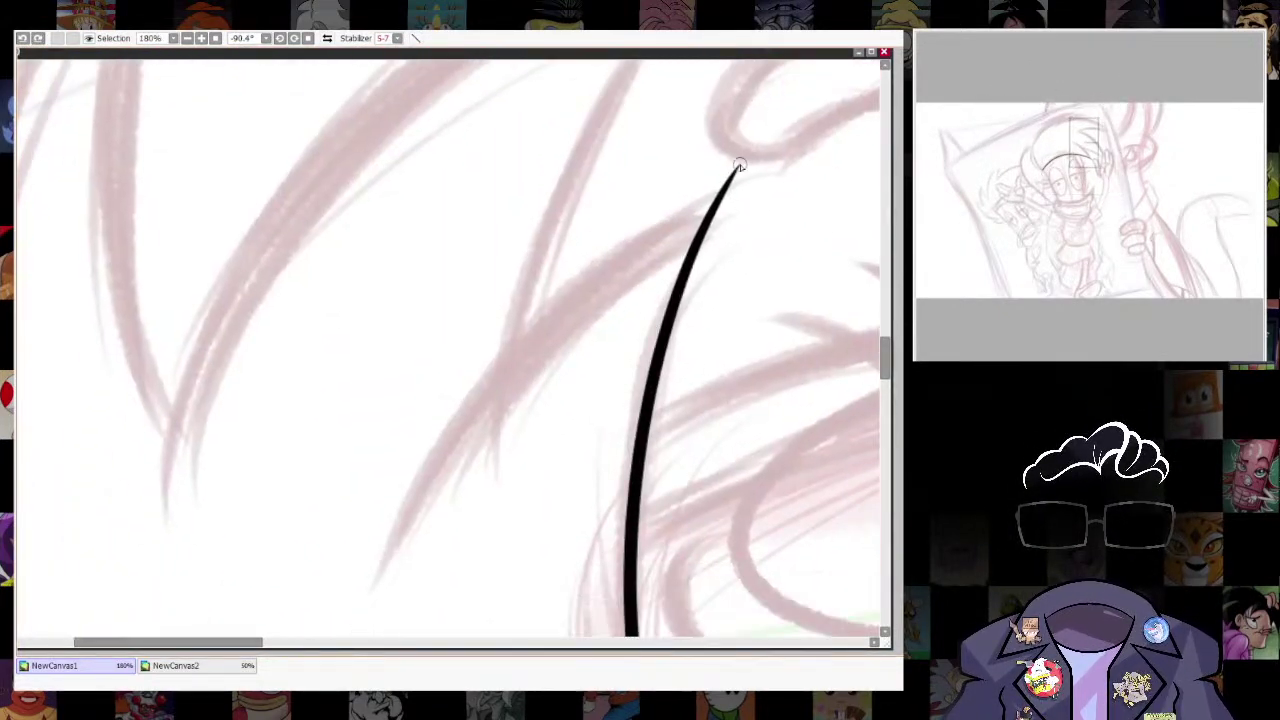
left_click_drag(736, 168, 395, 597)
key("ctrl+z")
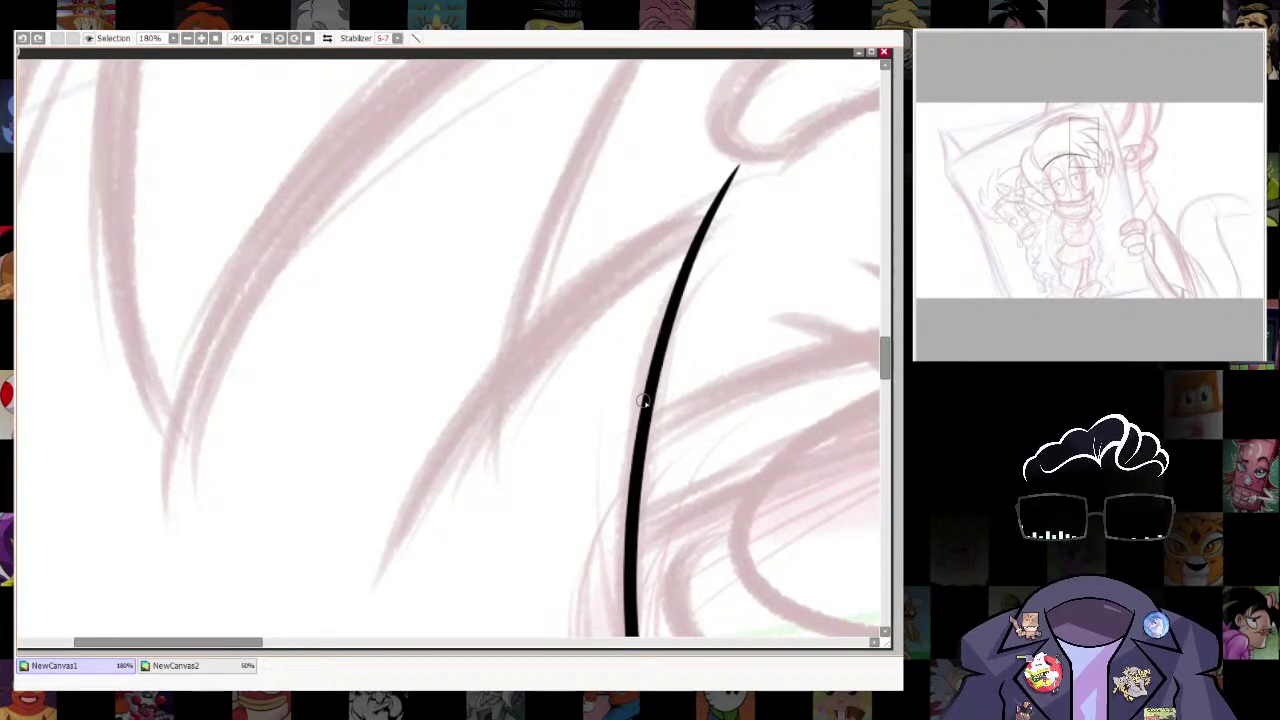
mouse_move(736, 168)
left_mouse_down()
mouse_move(371, 571)
mouse_move(362, 636)
left_mouse_up()
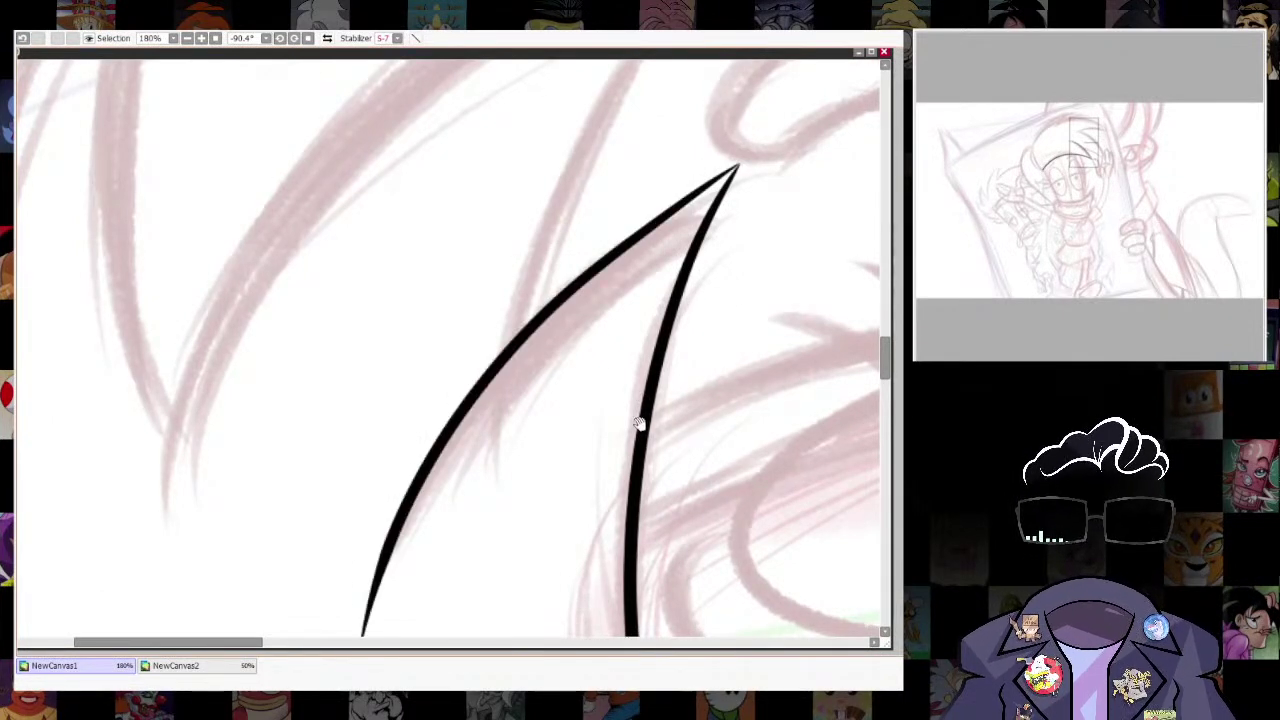
Reset the canvas rotation and examine the cover character's mouth, bead necklace and torso.
left_click_drag(789, 300, 600, 243)
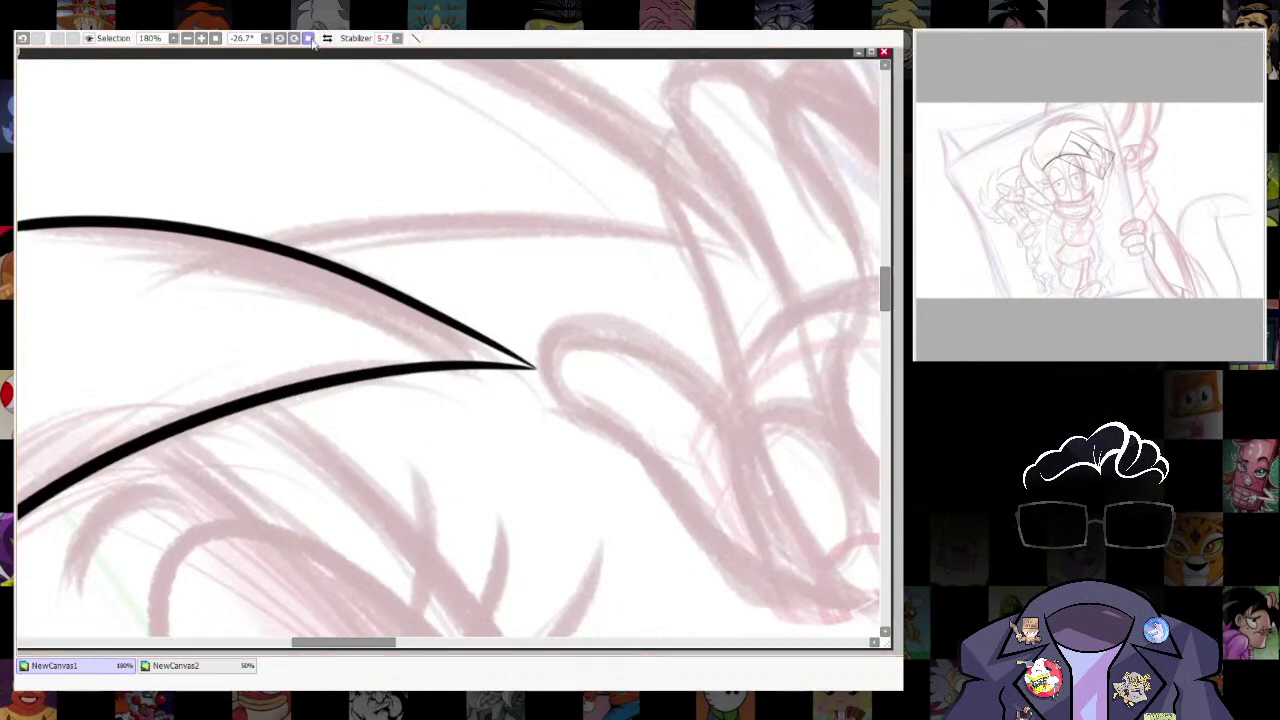
key("Home")
scroll(809, 430, "down", 5)
scroll(809, 560, "up", 2)
left_click_drag(849, 403, 829, 449)
scroll(713, 594, "up", 1)
left_click_drag(713, 594, 690, 452)
scroll(704, 373, "up", 2)
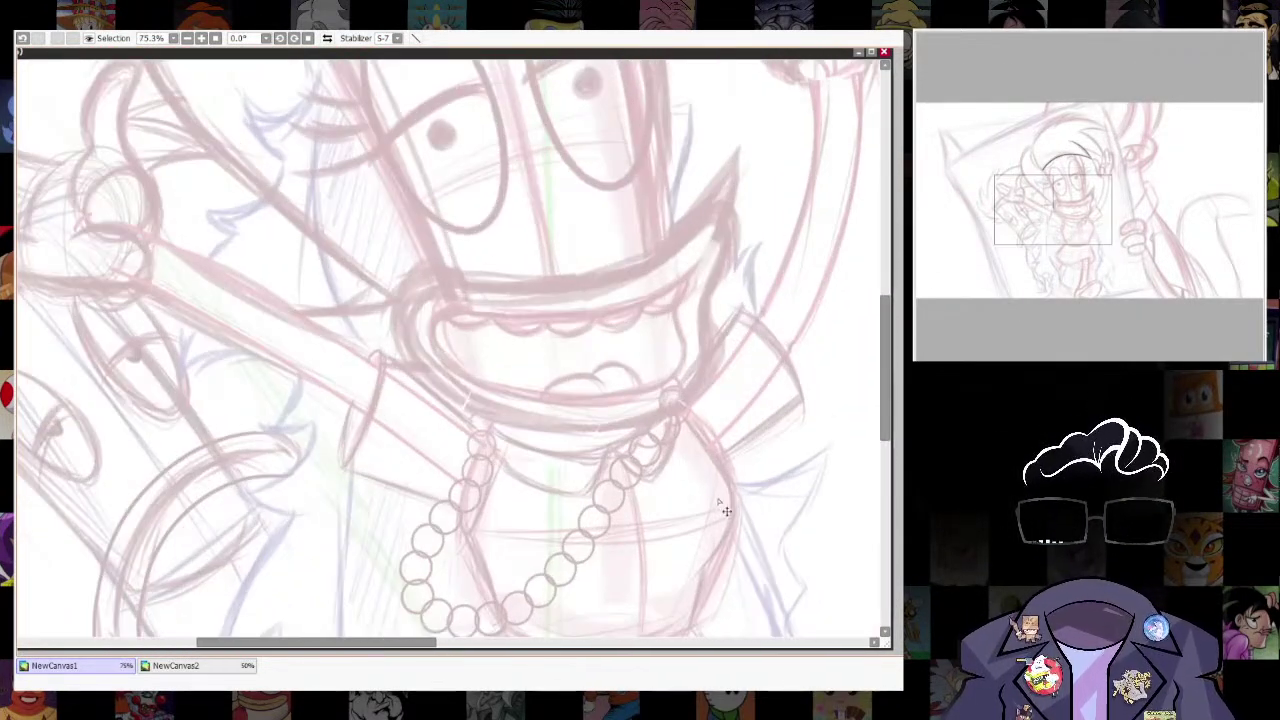
scroll(704, 373, "up", 1)
left_click_drag(710, 595, 729, 349)
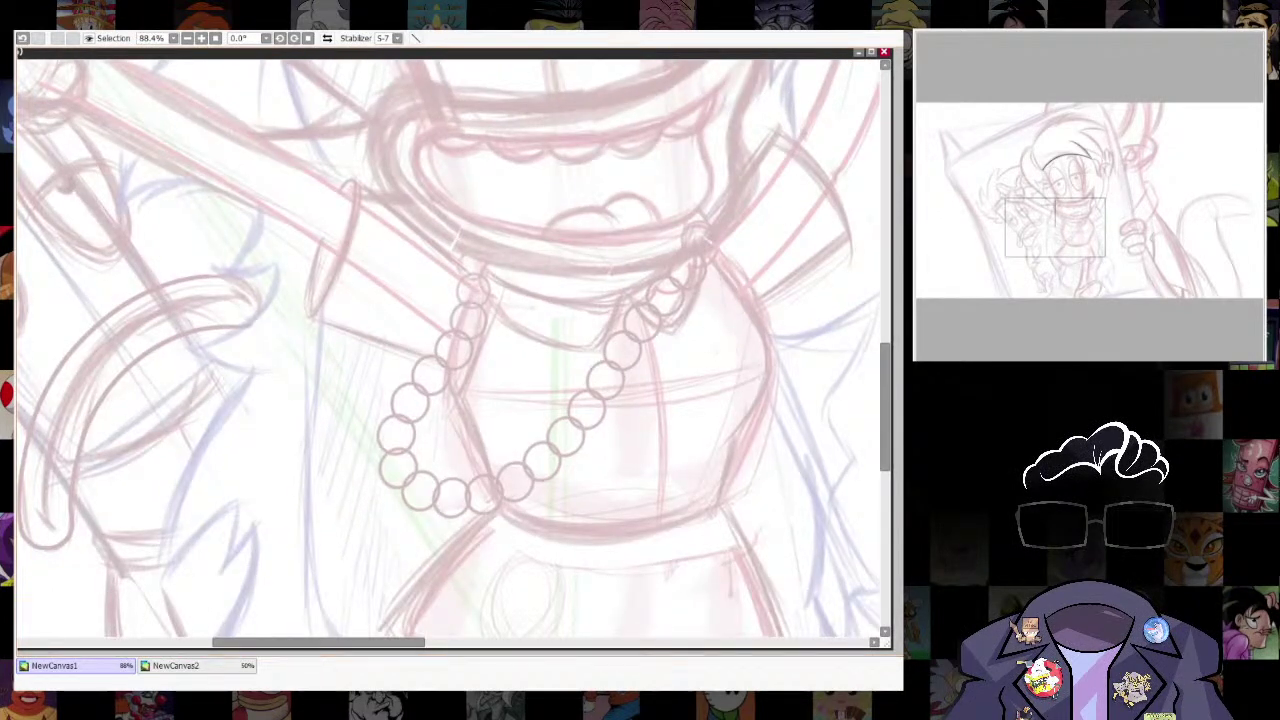
scroll(618, 502, "up", 2)
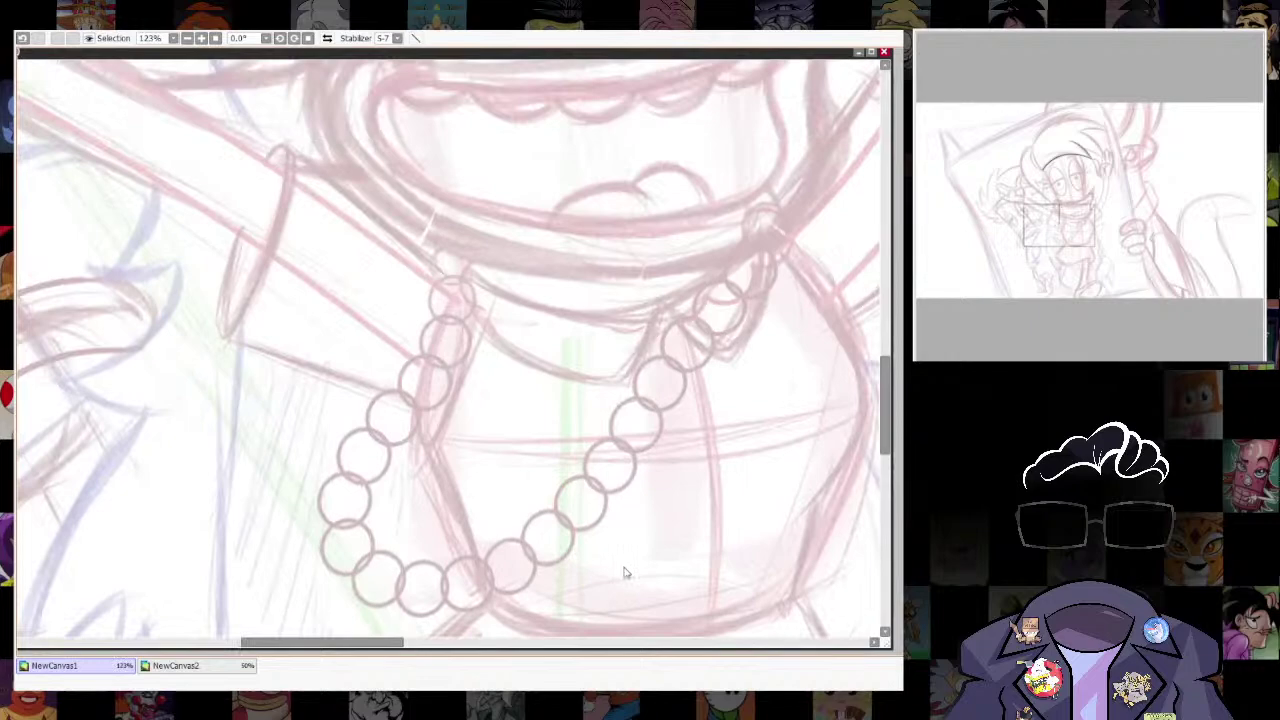
scroll(700, 418, "down", 5)
scroll(690, 422, "up", 3)
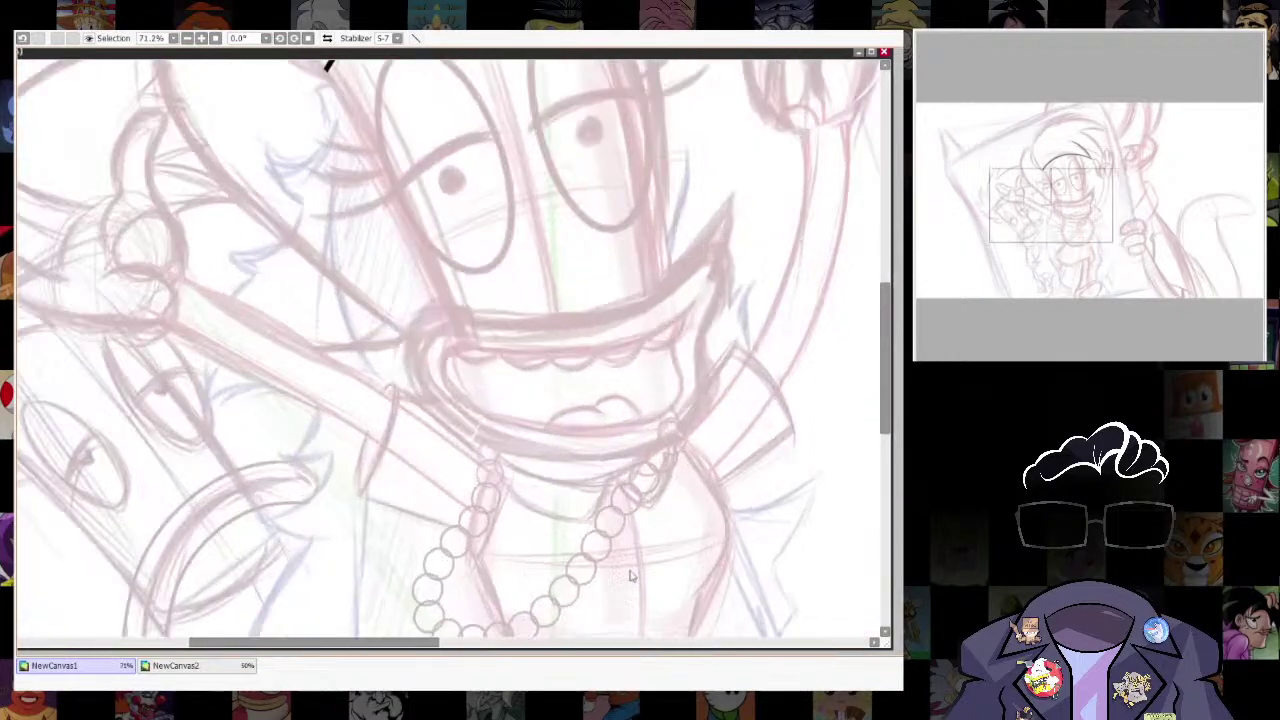
Try to ink the cover character's inner mouth outline as one continuous black stroke.
scroll(671, 380, "up", 3)
left_click_drag(671, 380, 682, 402)
scroll(690, 405, "down", 3)
mouse_move(712, 495)
left_mouse_down()
mouse_move(726, 360)
mouse_move(722, 490)
left_mouse_up()
scroll(711, 383, "up", 4)
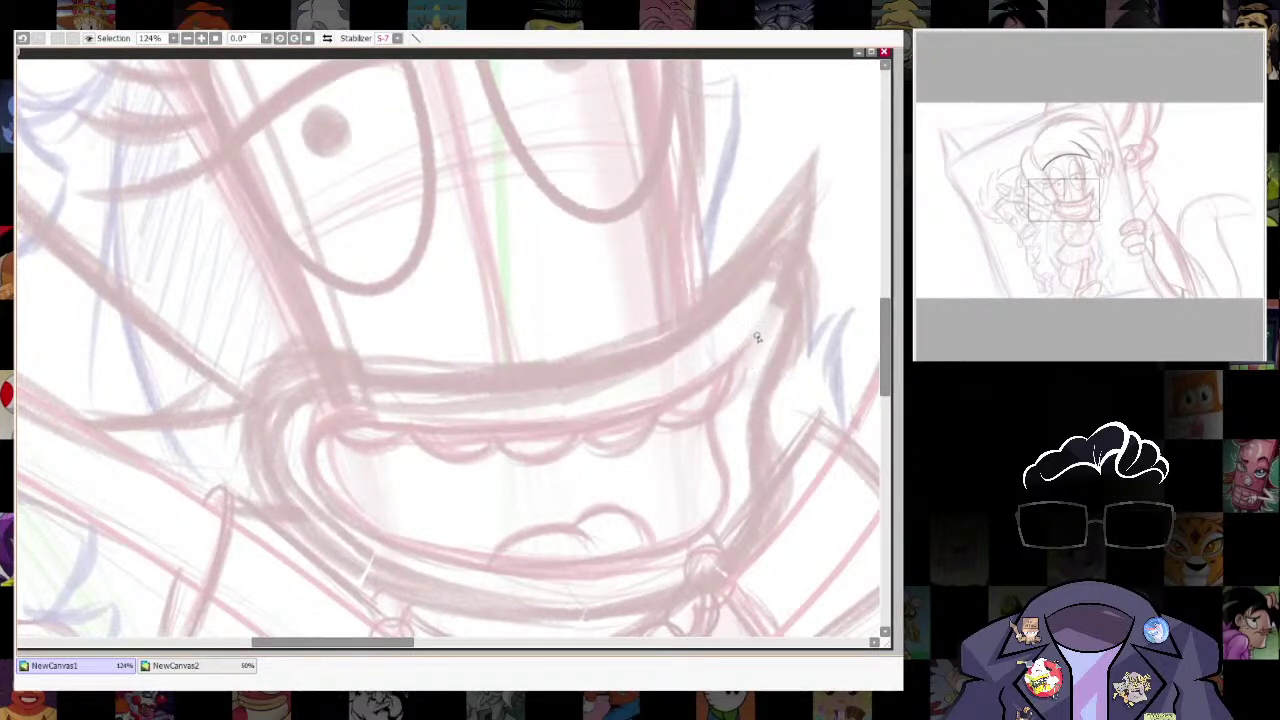
mouse_move(760, 325)
left_mouse_down()
mouse_move(658, 407)
mouse_move(531, 424)
mouse_move(327, 403)
mouse_move(308, 489)
mouse_move(426, 565)
mouse_move(562, 573)
mouse_move(676, 553)
mouse_move(726, 499)
mouse_move(714, 375)
left_mouse_up()
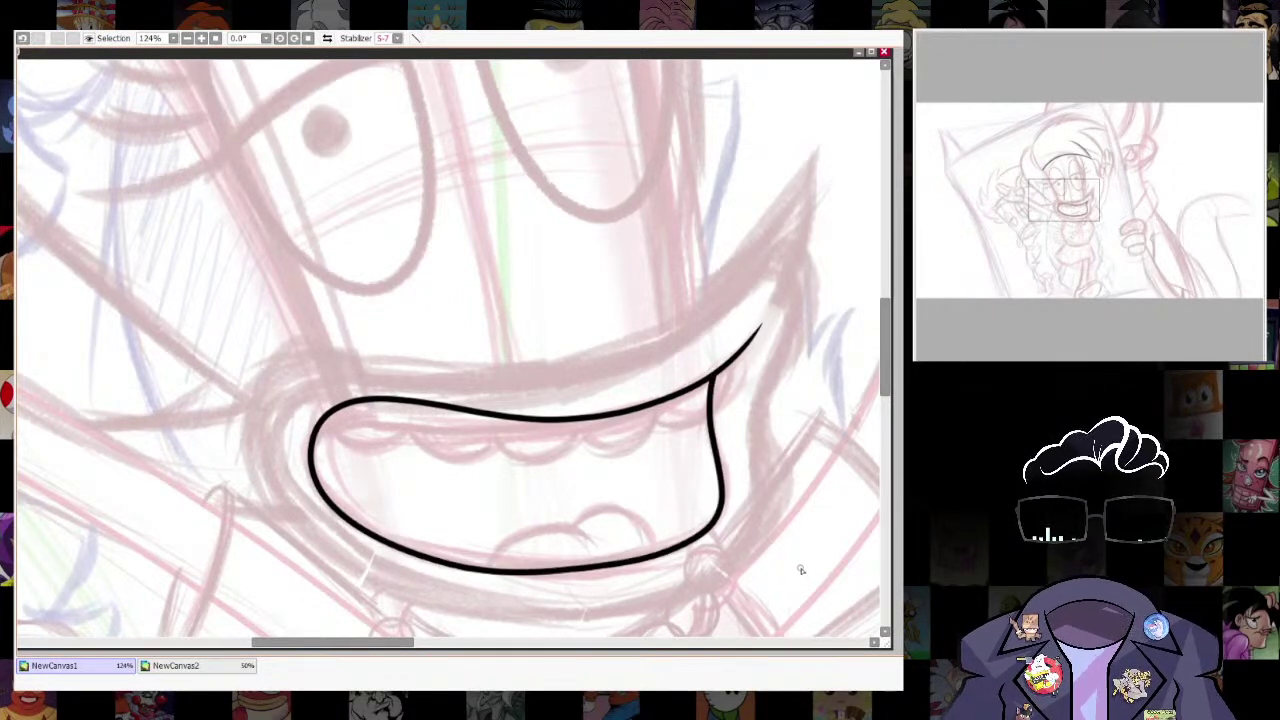
key("ctrl+z")
mouse_move(762, 318)
left_mouse_down()
mouse_move(720, 376)
mouse_move(568, 438)
mouse_move(442, 434)
mouse_move(356, 406)
mouse_move(311, 440)
mouse_move(353, 523)
mouse_move(445, 563)
mouse_move(580, 573)
mouse_move(690, 549)
mouse_move(726, 479)
mouse_move(705, 388)
left_mouse_up()
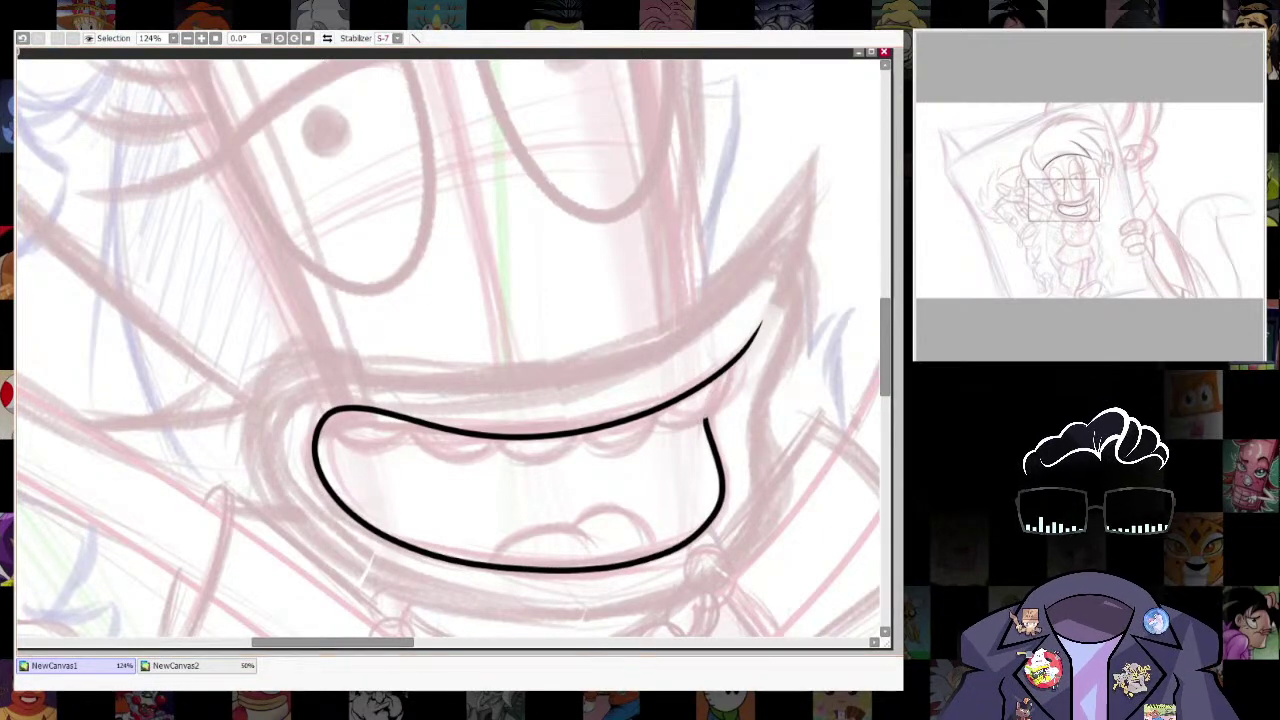
scroll(662, 495, "down", 6)
scroll(670, 513, "up", 6)
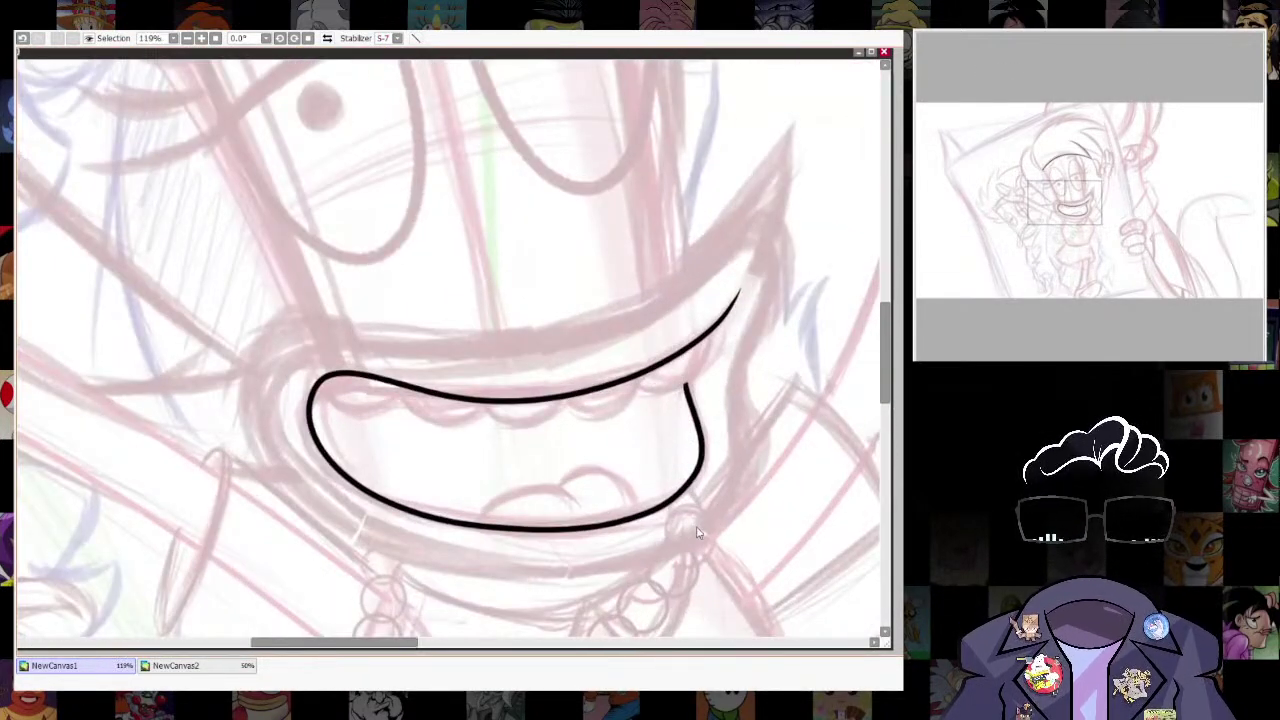
scroll(698, 532, "down", 5)
scroll(725, 386, "up", 4)
key("ctrl+z")
Ink the inner outline of the cover character's open mouth in one continuous black stroke beginning at the upturned corner.
scroll(694, 418, "up", 3)
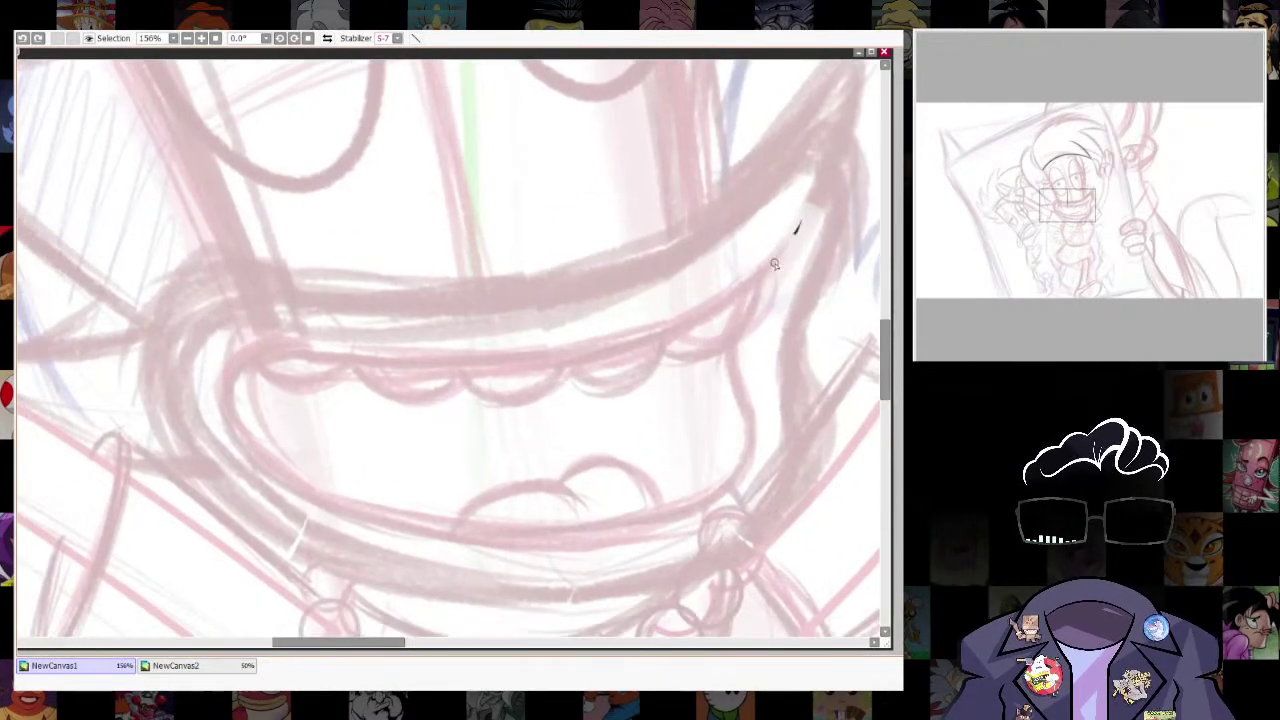
mouse_move(774, 264)
left_mouse_down()
mouse_move(653, 342)
mouse_move(457, 369)
mouse_move(337, 341)
mouse_move(230, 344)
mouse_move(230, 429)
mouse_move(373, 534)
mouse_move(524, 555)
mouse_move(682, 534)
mouse_move(761, 457)
mouse_move(732, 352)
mouse_move(745, 314)
left_mouse_up()
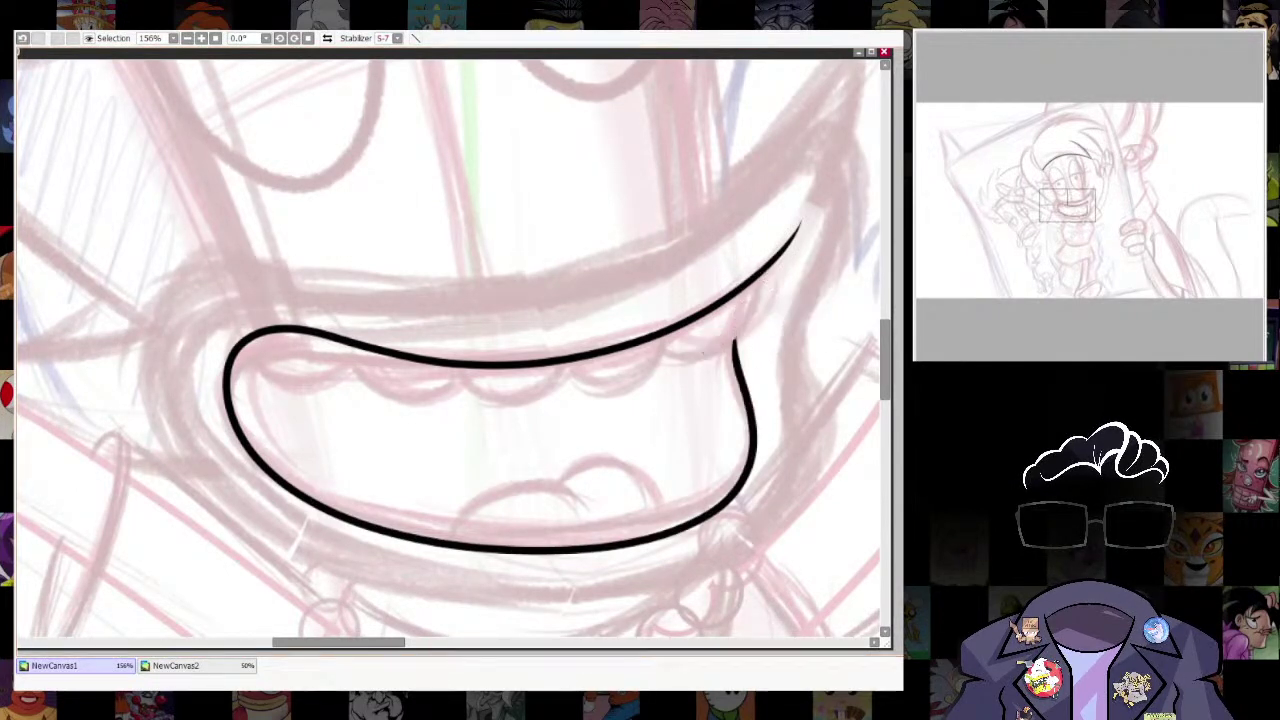
scroll(707, 350, "down", 5)
scroll(744, 466, "up", 3)
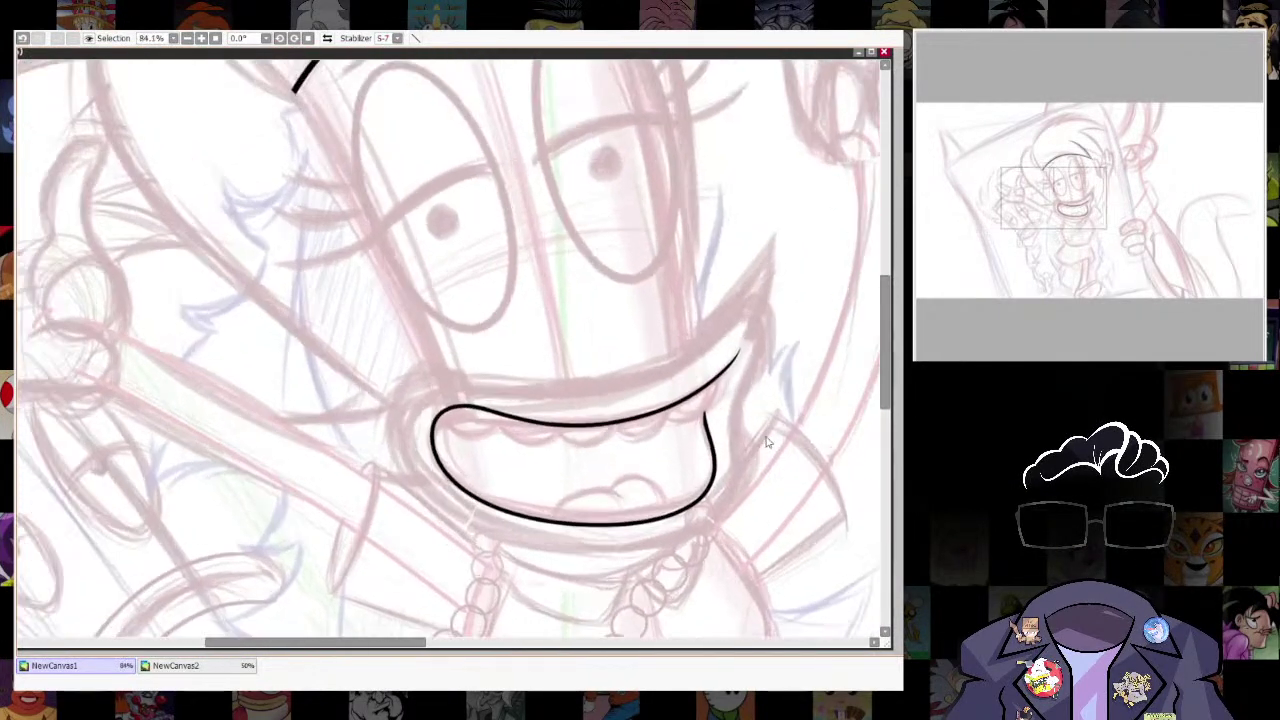
Try to make the outer lip outline by pasting a copy of the mouth line and enlarging it.
key("ctrl+v")
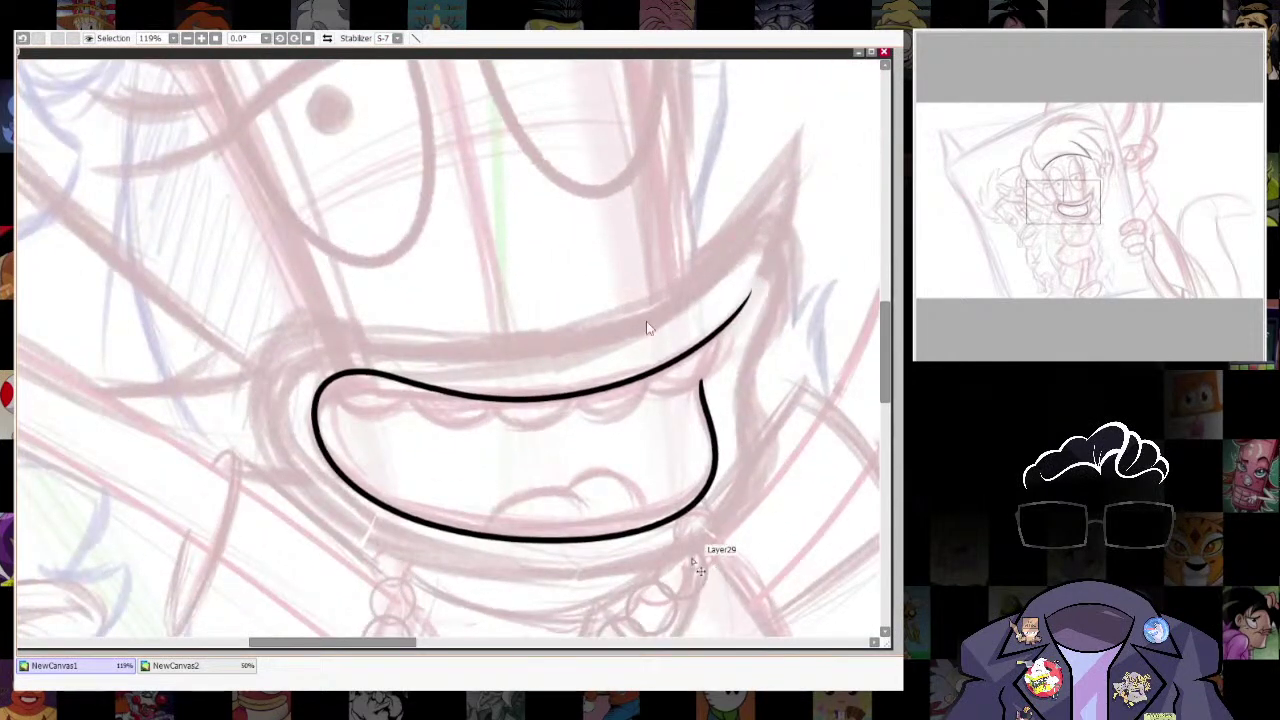
key("ctrl+t")
left_click_drag(752, 288, 802, 259)
mouse_move(538, 266)
left_mouse_down()
mouse_move(514, 171)
mouse_move(528, 192)
mouse_move(518, 182)
left_mouse_up()
left_click_drag(263, 573, 267, 625)
left_click_drag(799, 383, 821, 374)
left_click_drag(250, 192, 256, 192)
left_click_drag(272, 620, 270, 618)
key("Escape")
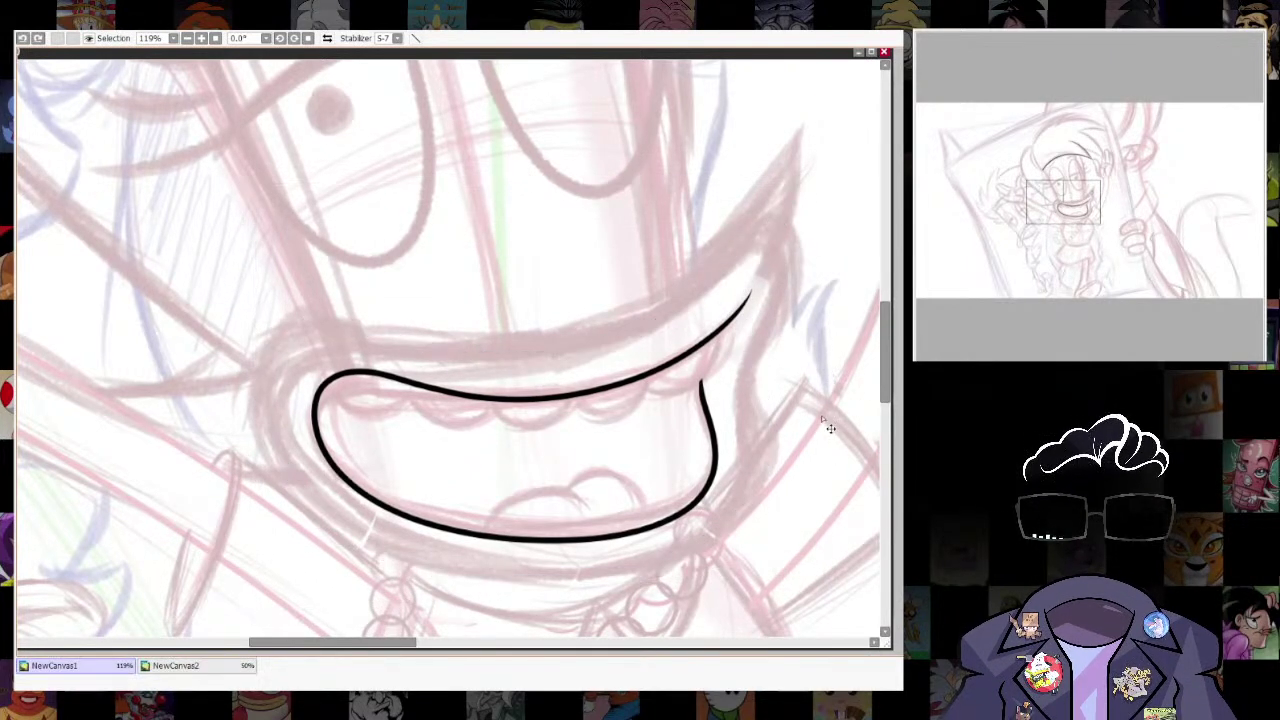
Duplicate the inked mouth line and enlarge and slightly rotate the copy to form the outer lip outline around it.
key("ctrl+z")
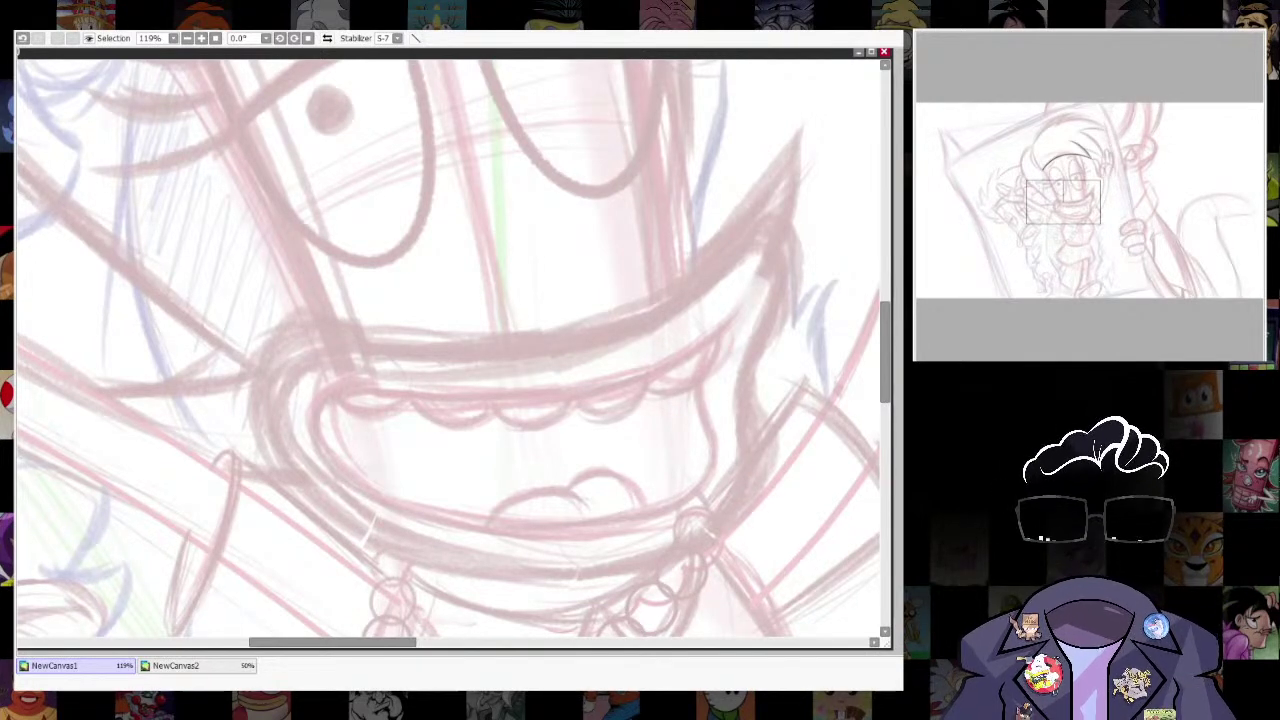
mouse_move(676, 370)
left_mouse_down()
mouse_move(305, 394)
mouse_move(371, 507)
mouse_move(501, 550)
mouse_move(649, 535)
mouse_move(720, 455)
mouse_move(704, 360)
left_mouse_up()
key("ctrl+c")
key("ctrl+v")
key("ctrl+t")
left_click_drag(759, 283, 808, 248)
left_click_drag(533, 248, 530, 186)
left_click_drag(534, 613, 540, 641)
left_click_drag(252, 405, 252, 413)
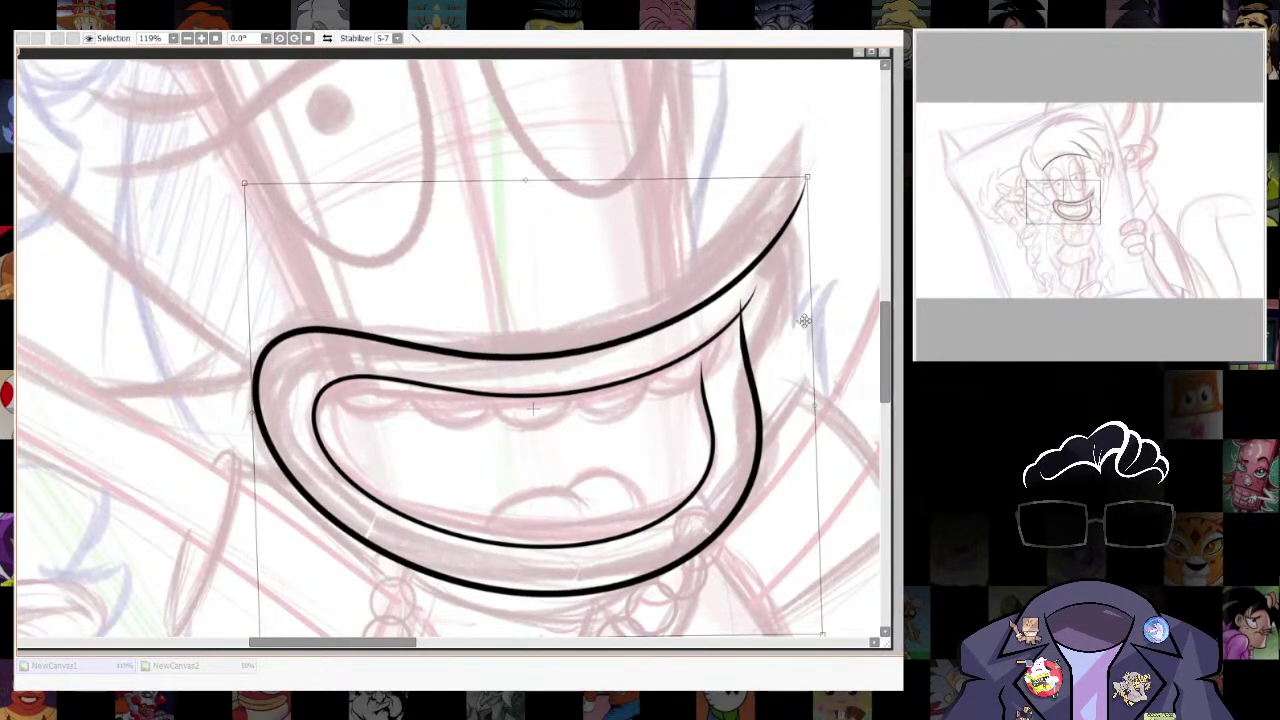
mouse_move(822, 198)
left_mouse_down()
mouse_move(811, 166)
mouse_move(830, 162)
mouse_move(811, 137)
left_mouse_up()
key("Return")
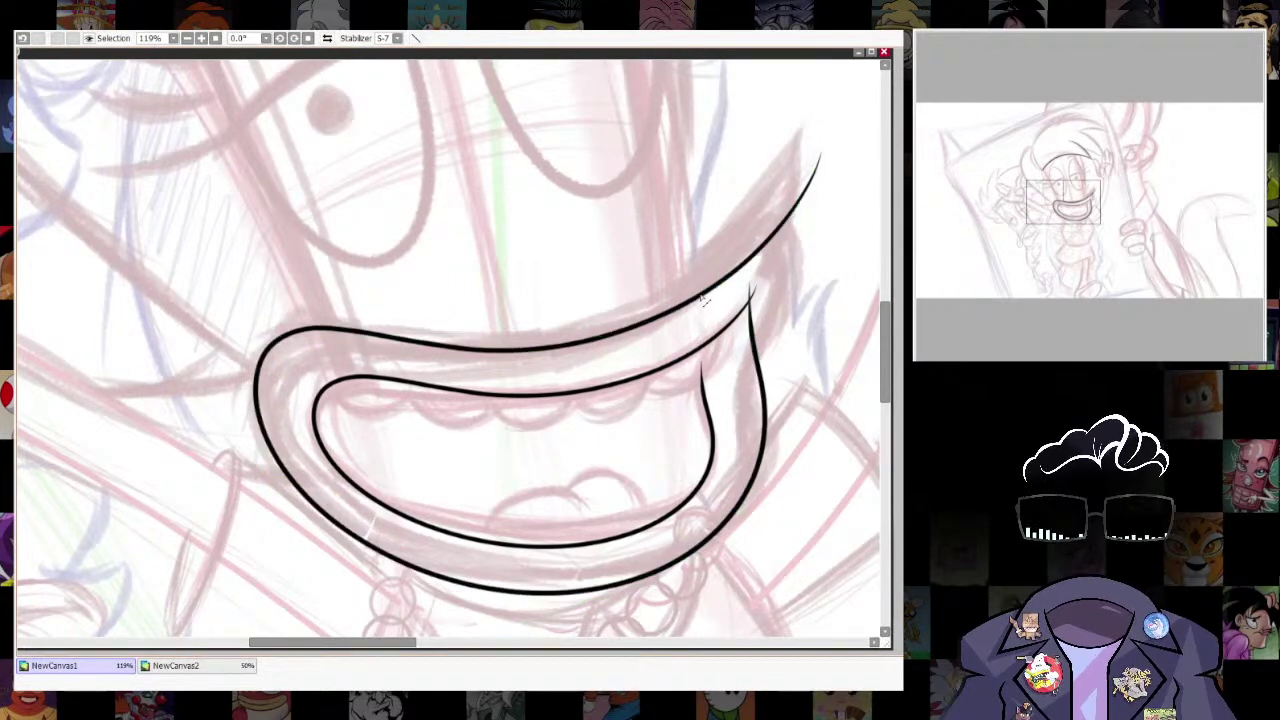
Remove the end point of the outer lip outline's cheek-side line and bend that side inward to follow the sketched lip.
left_click_drag(700, 290, 686, 208)
left_click_drag(750, 318, 728, 325)
left_click(737, 203, "alt")
left_click(739, 258)
left_click_drag(742, 410, 740, 268)
left_click_drag(683, 438, 745, 413)
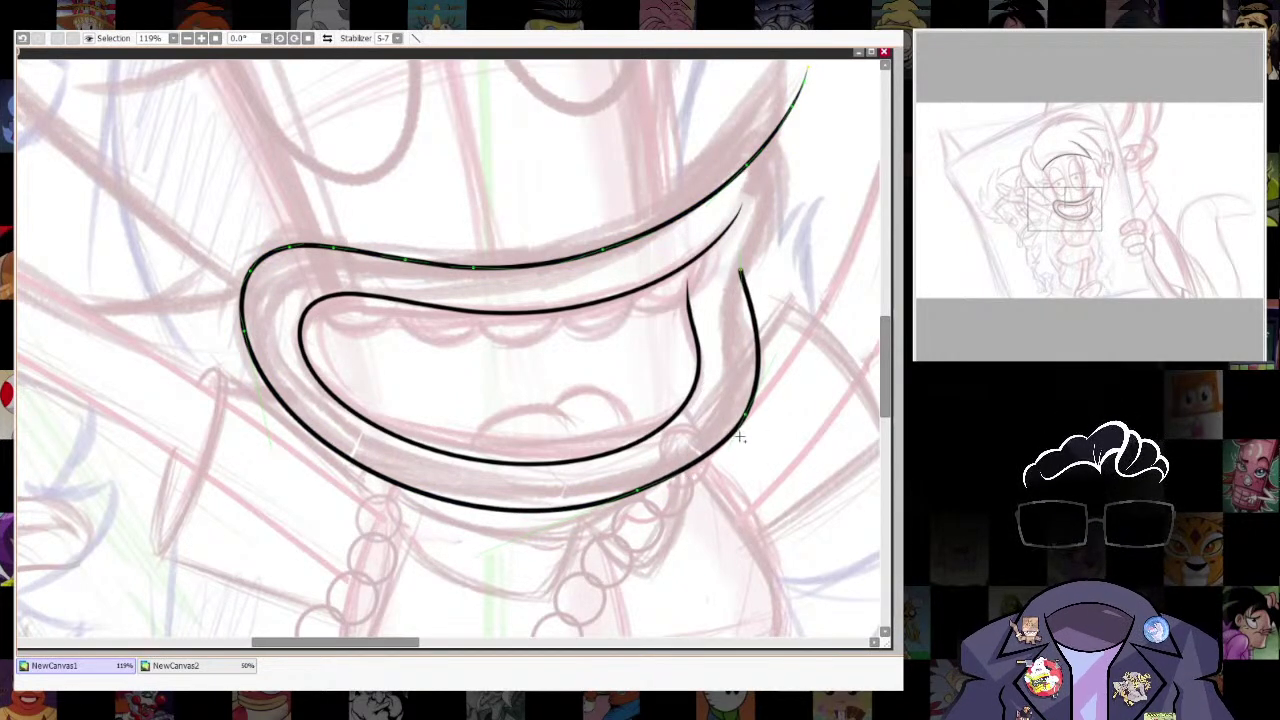
left_click_drag(757, 327, 738, 324)
left_click_drag(746, 410, 748, 400)
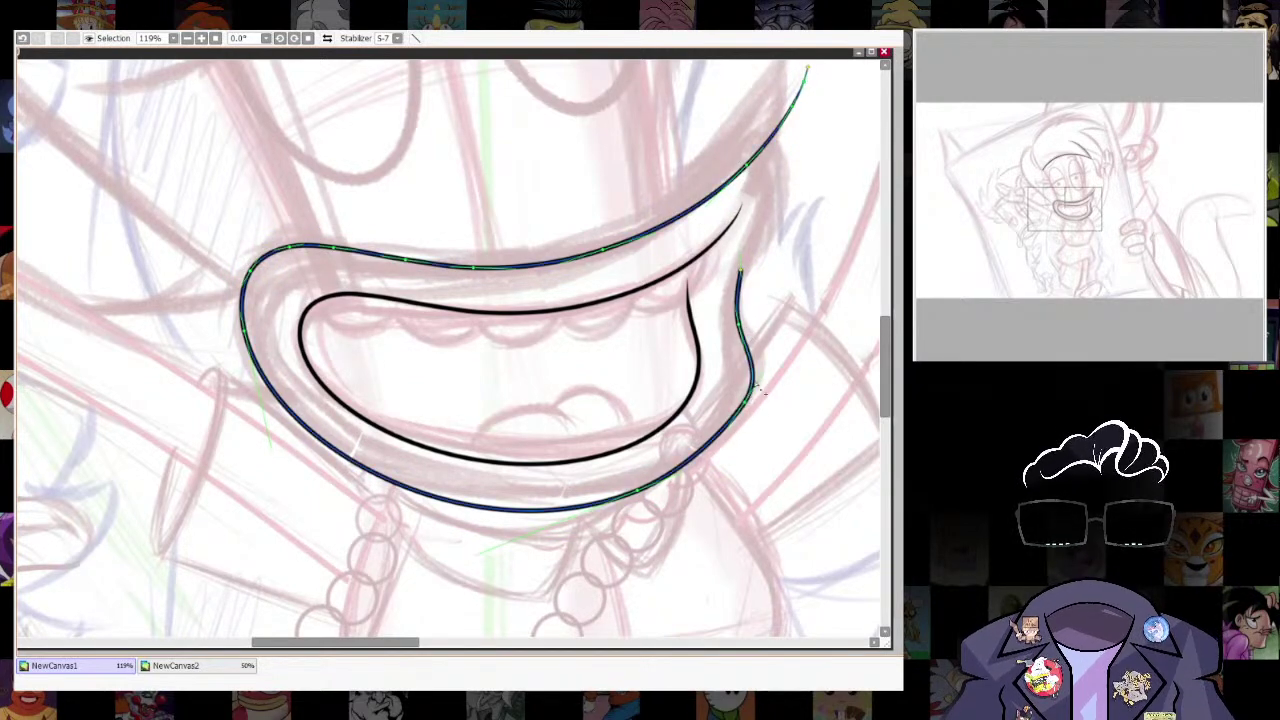
Shorten the outer lip's upper line by deleting its tip points and shift its end onto the sketched lip.
left_click_drag(789, 283, 732, 416)
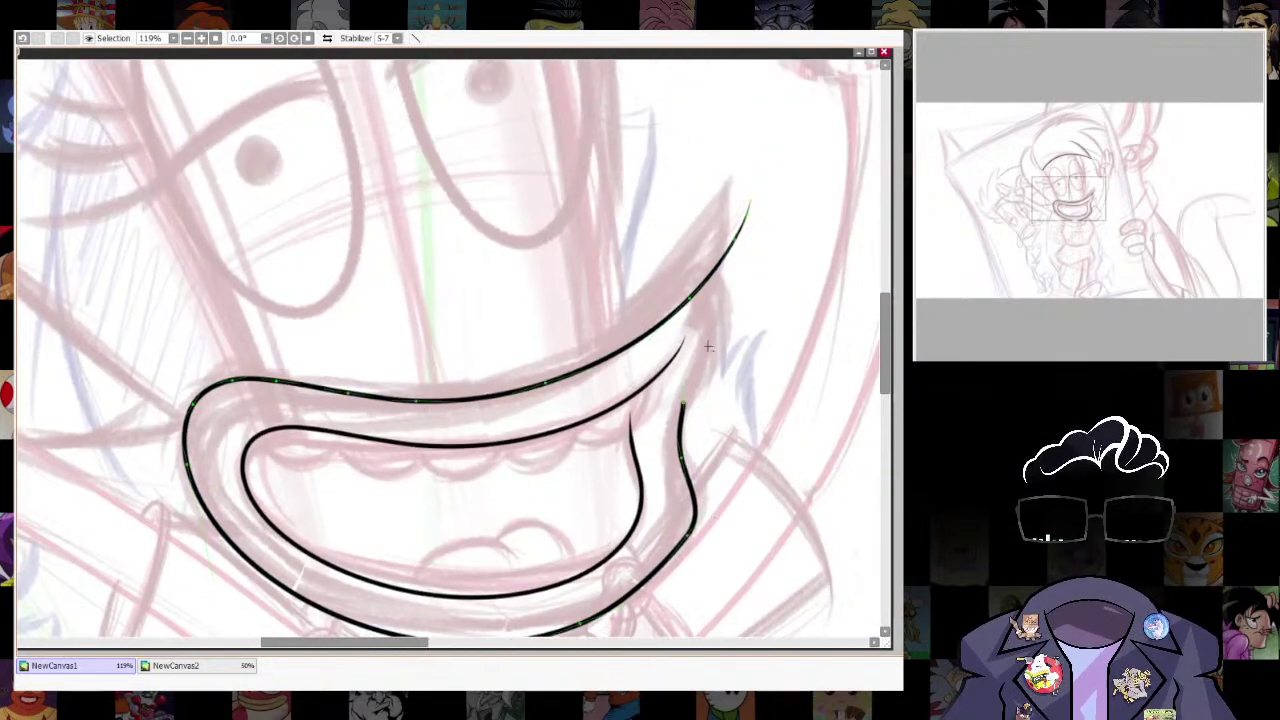
left_click(747, 216, "alt")
left_click_drag(689, 298, 684, 292)
left_click(735, 240, "alt")
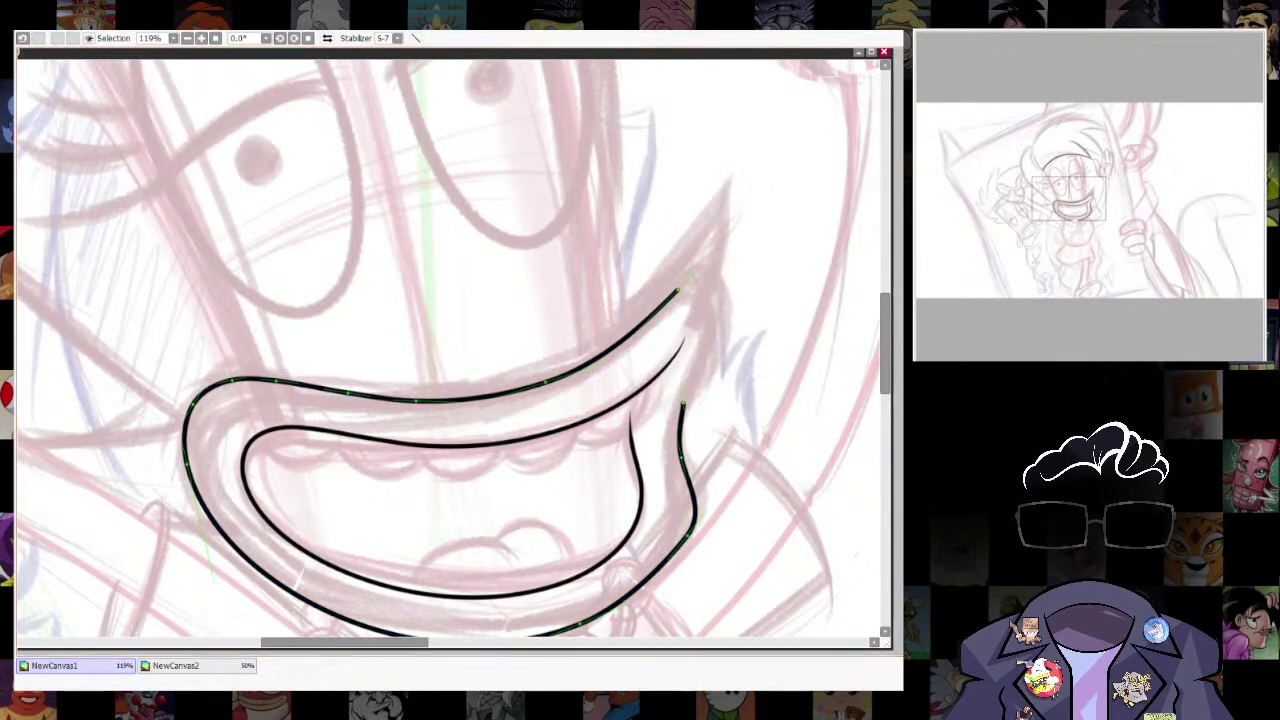
scroll(740, 340, "up", 2)
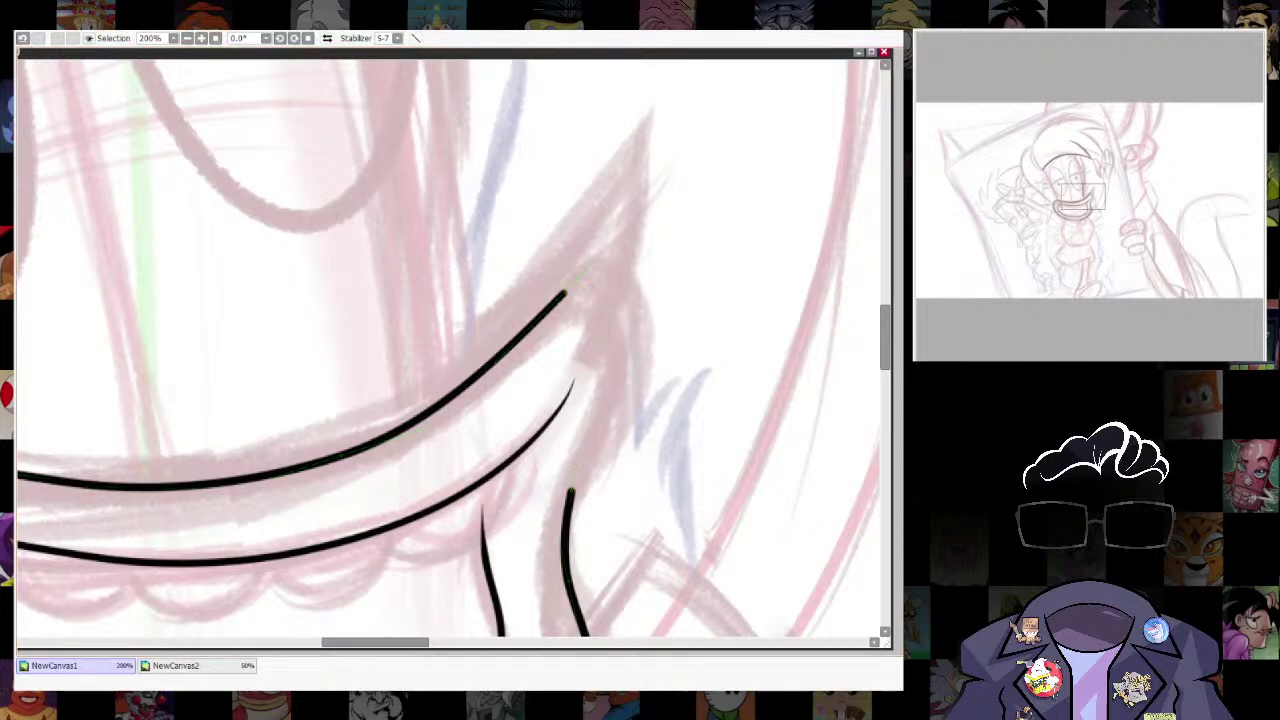
Ink the rounded corner of the outer lip as a curve bridging the upper lip line and the cheek-side line.
left_click_drag(647, 347, 580, 494)
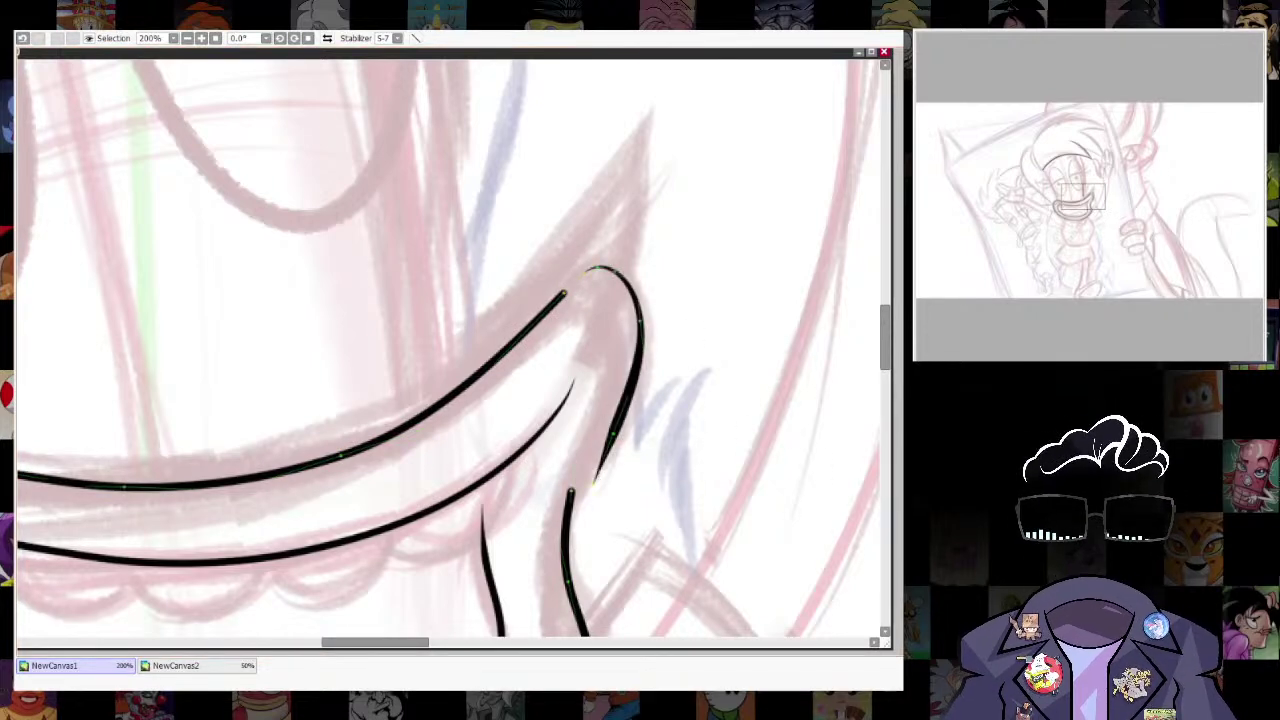
key("ctrl+z")
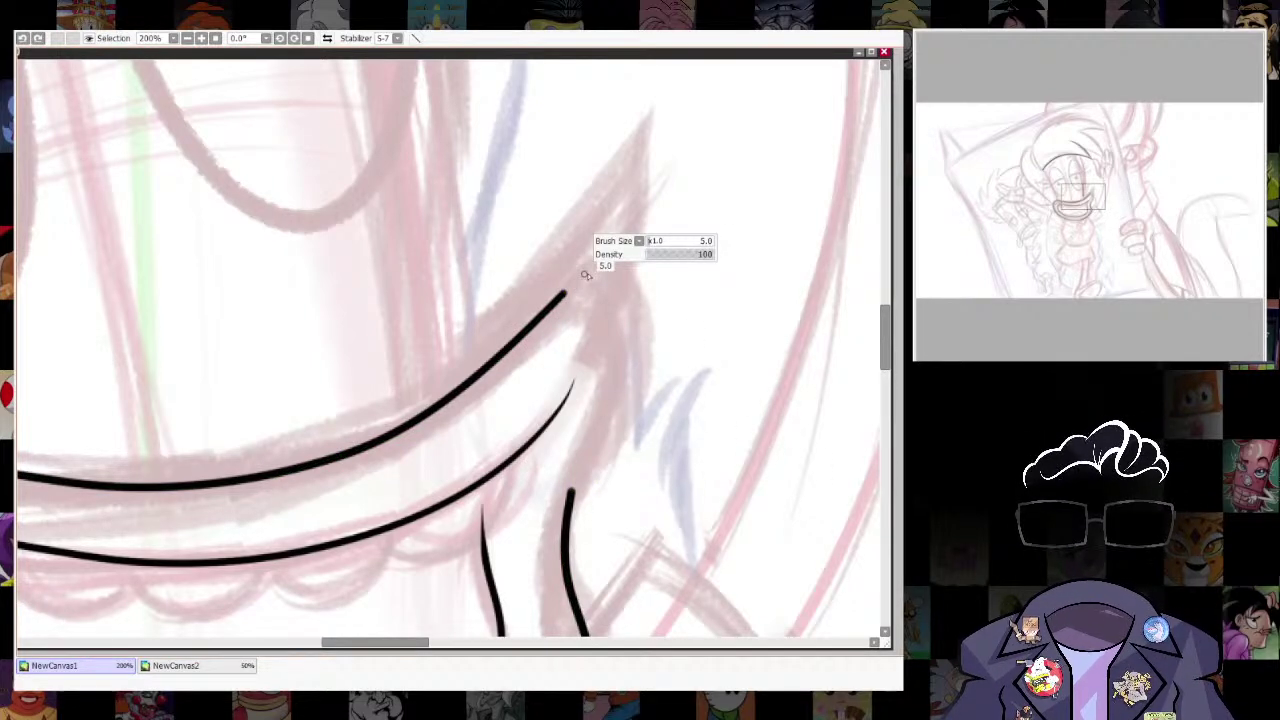
left_click_drag(577, 273, 588, 478)
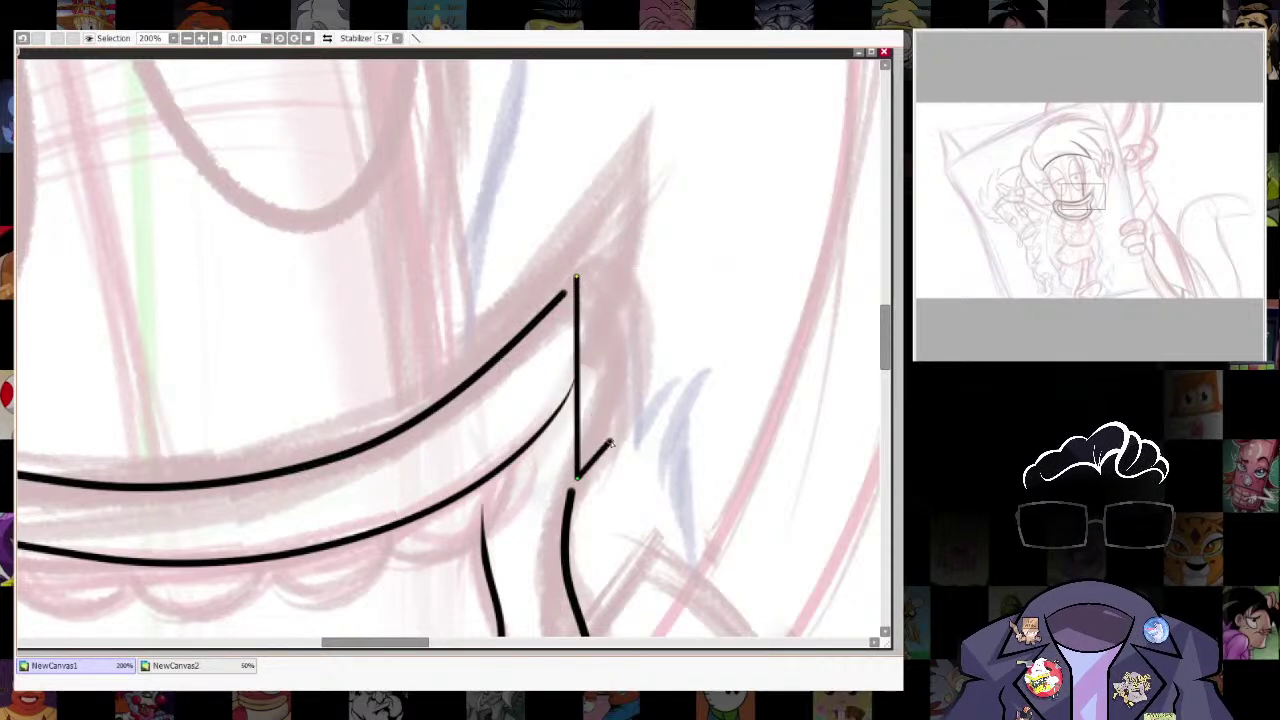
left_click_drag(580, 383, 641, 292)
left_click_drag(577, 378, 635, 220)
left_click_drag(577, 276, 573, 284)
Join the corner curve's upper end to the upper lip line and lower its rounded peak slightly.
left_click(572, 285)
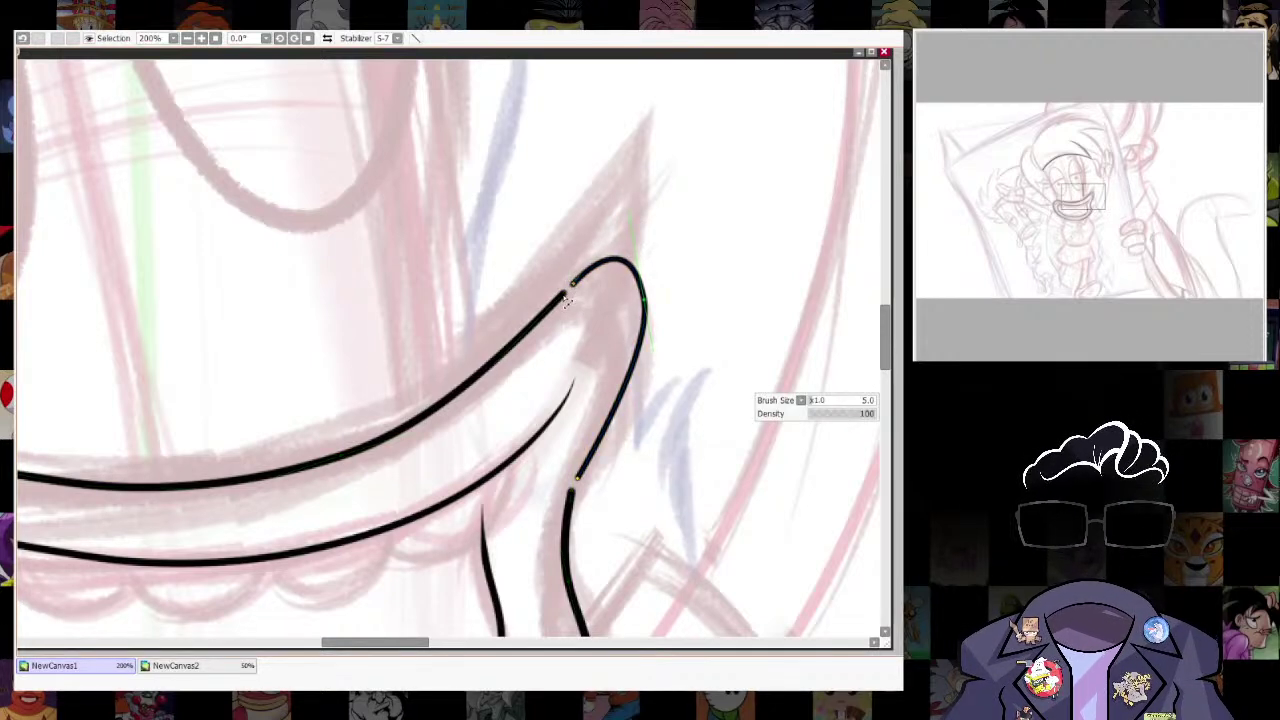
key("ctrl+z")
left_click_drag(573, 285, 564, 293)
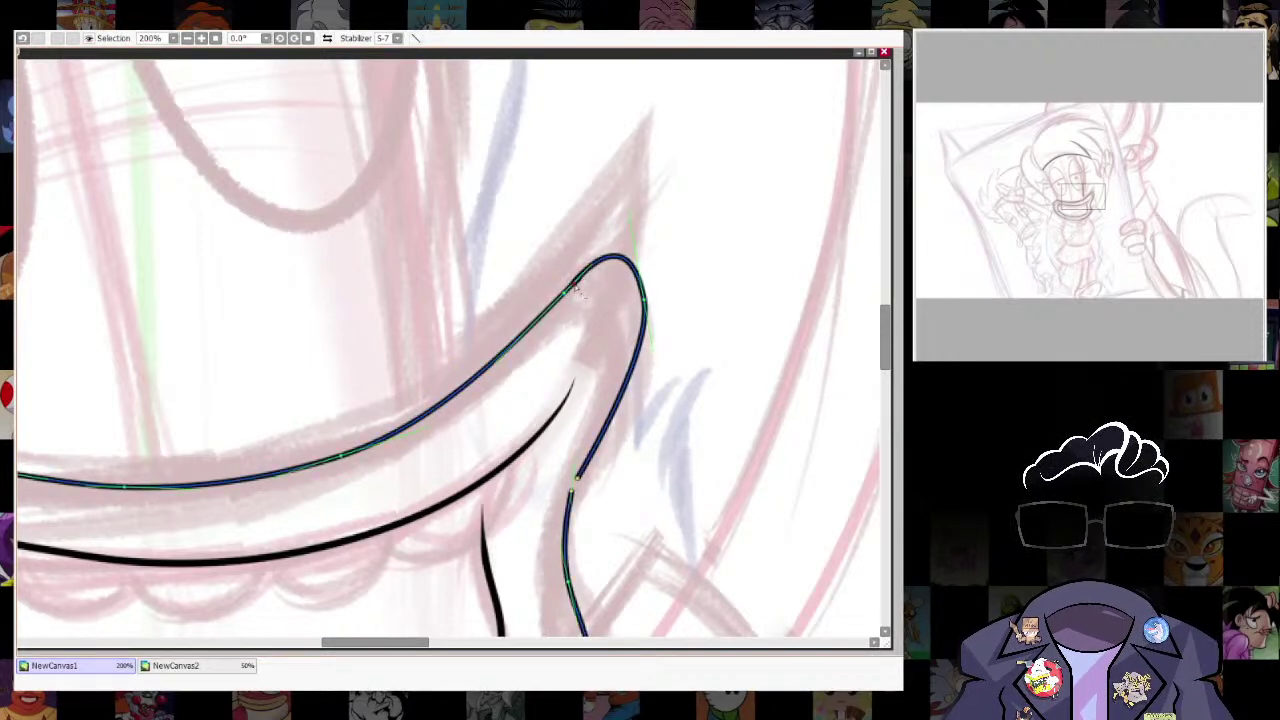
left_click_drag(629, 211, 632, 245)
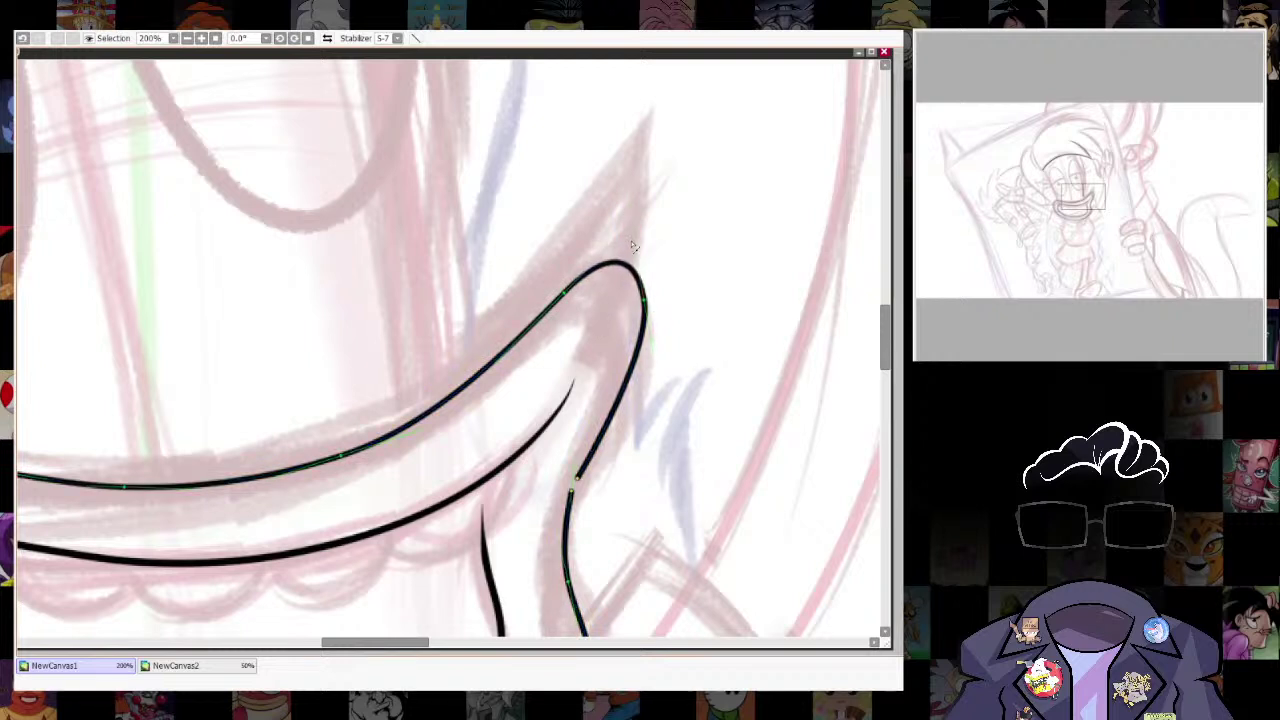
Join the corner curve's lower end to the cheek-side line and adjust the curve points so it flows smoothly along the sketched lip.
left_click_drag(577, 486, 614, 340)
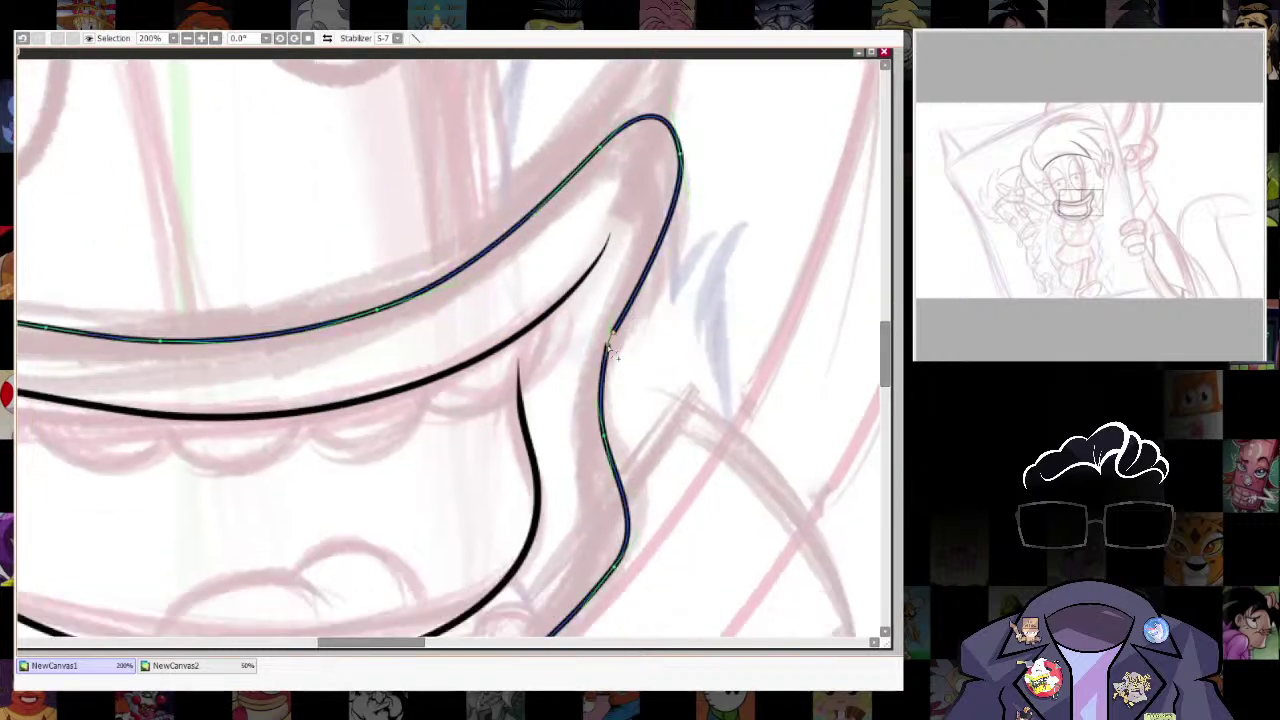
mouse_move(608, 345)
left_mouse_down()
mouse_move(618, 249)
mouse_move(636, 274)
left_mouse_up()
key("ctrl+z")
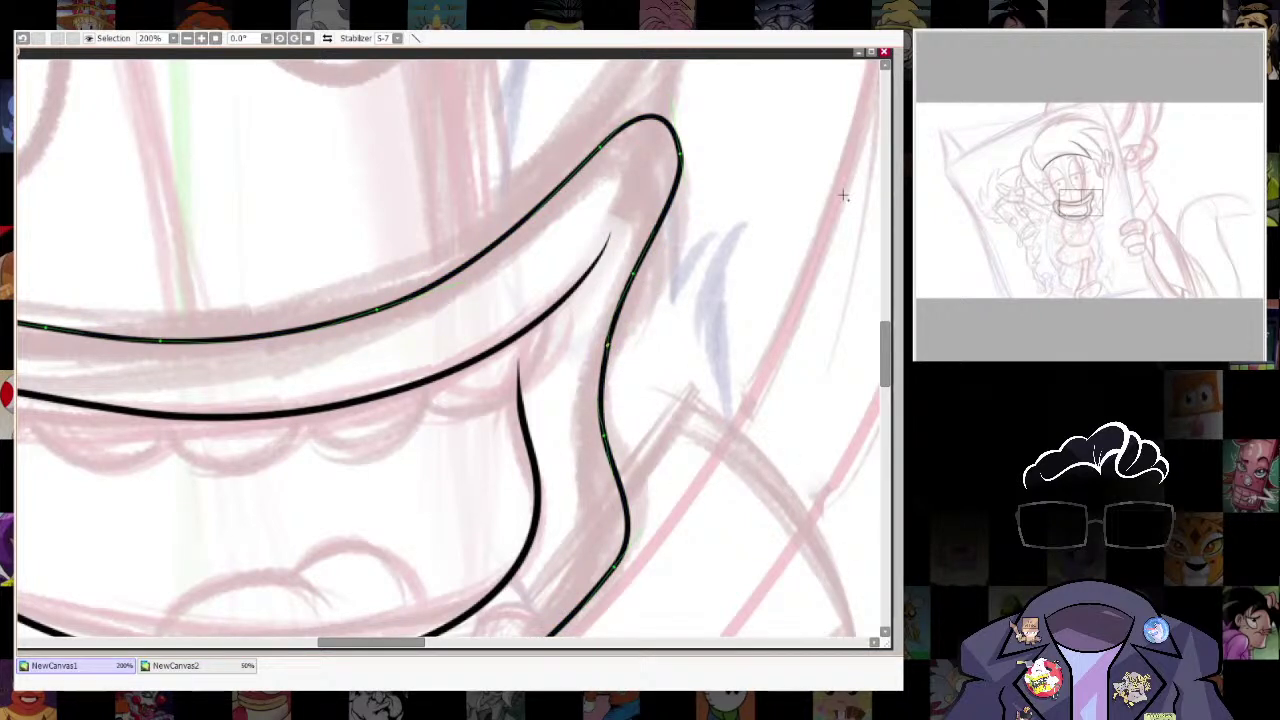
left_click_drag(648, 270, 648, 280)
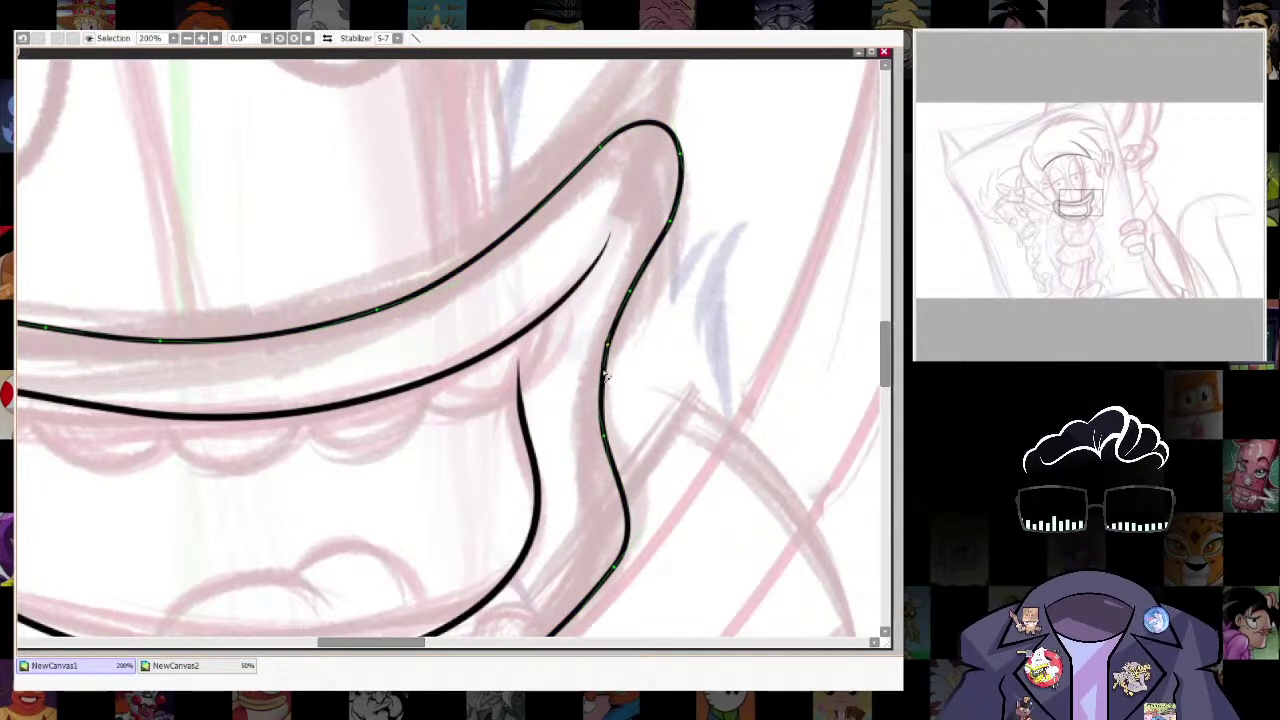
scroll(705, 415, "down", 8)
scroll(705, 400, "up", 5)
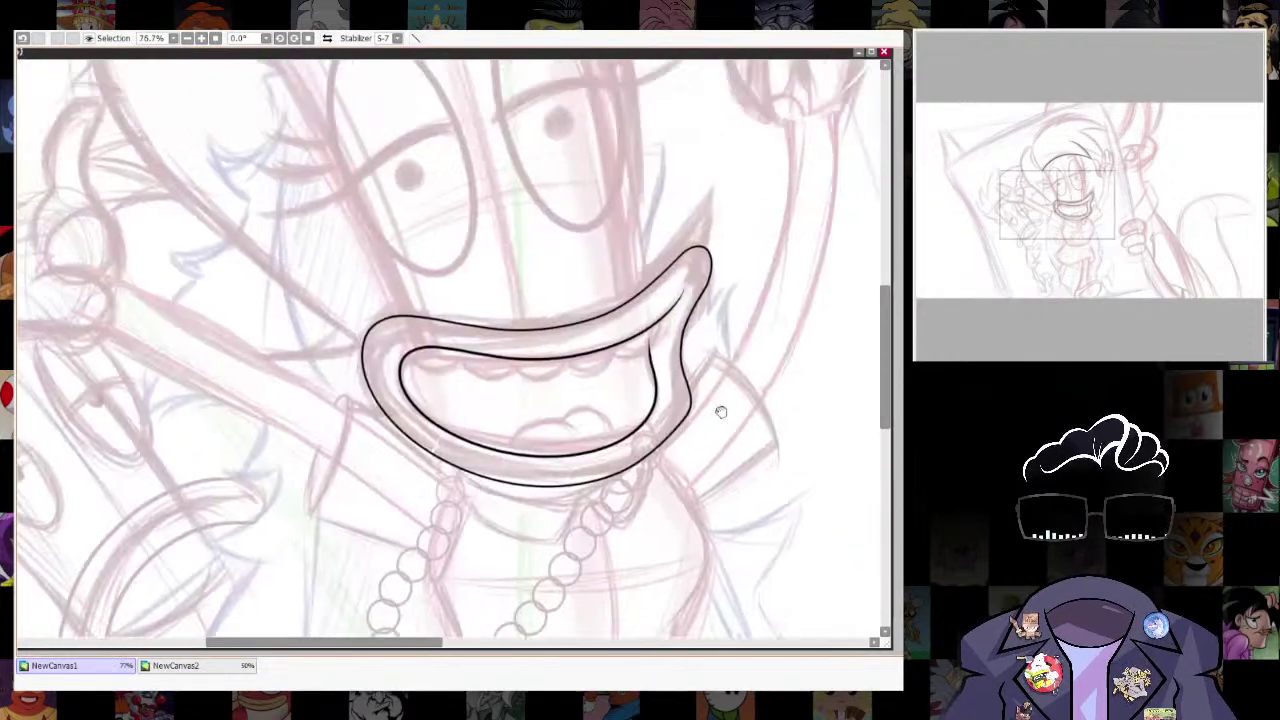
left_click(693, 416, "alt")
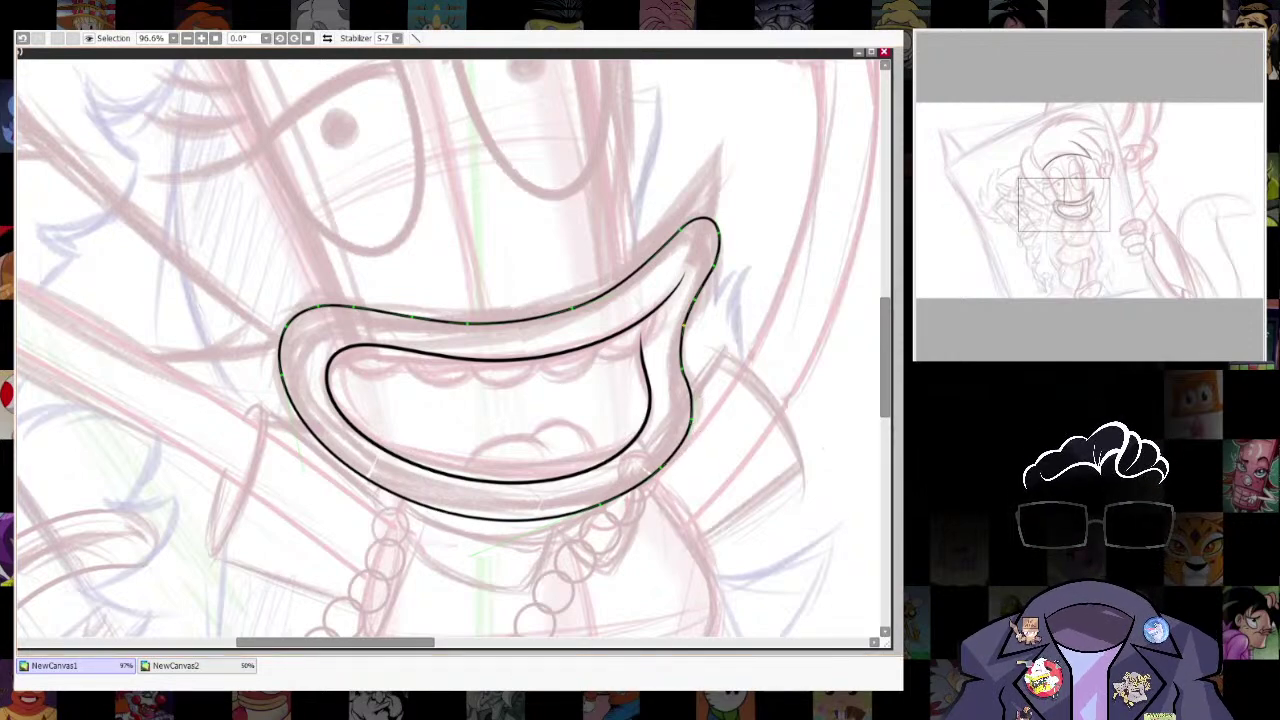
Thicken the outer lip outline and the inner mouth line to bring their weight closer to the hairline.
scroll(739, 429, "down", 3)
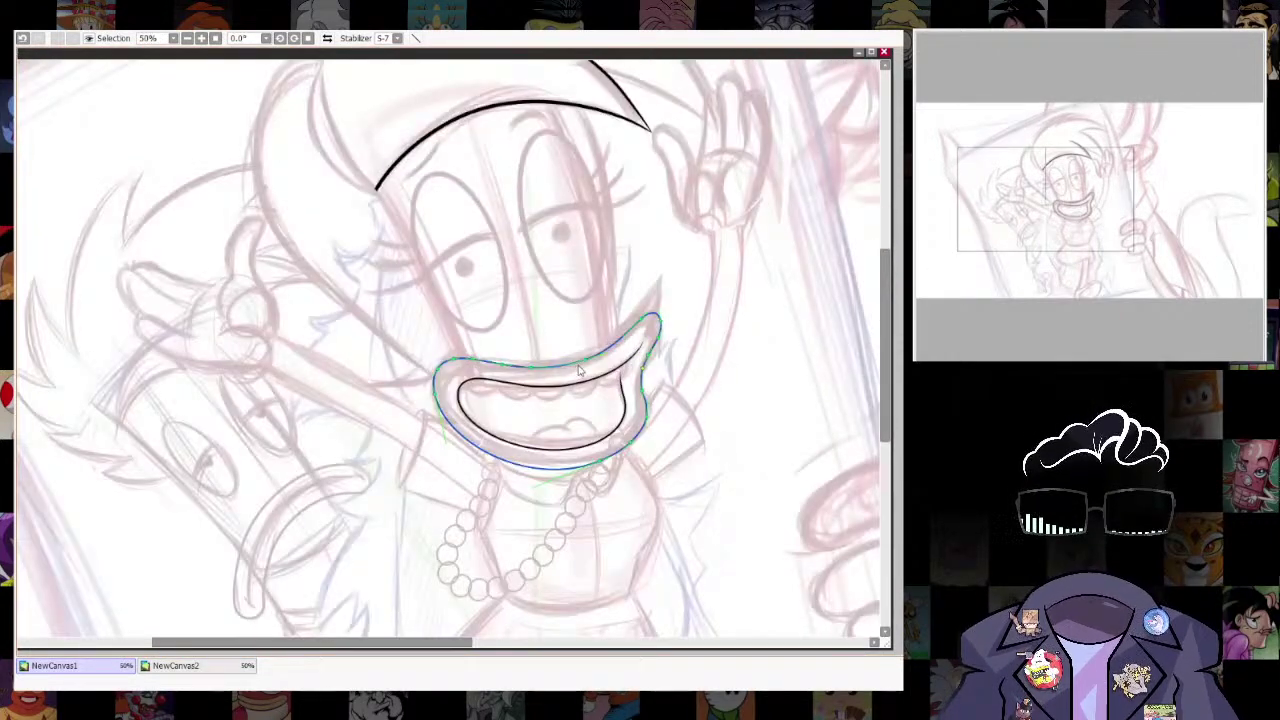
scroll(739, 429, "up", 2)
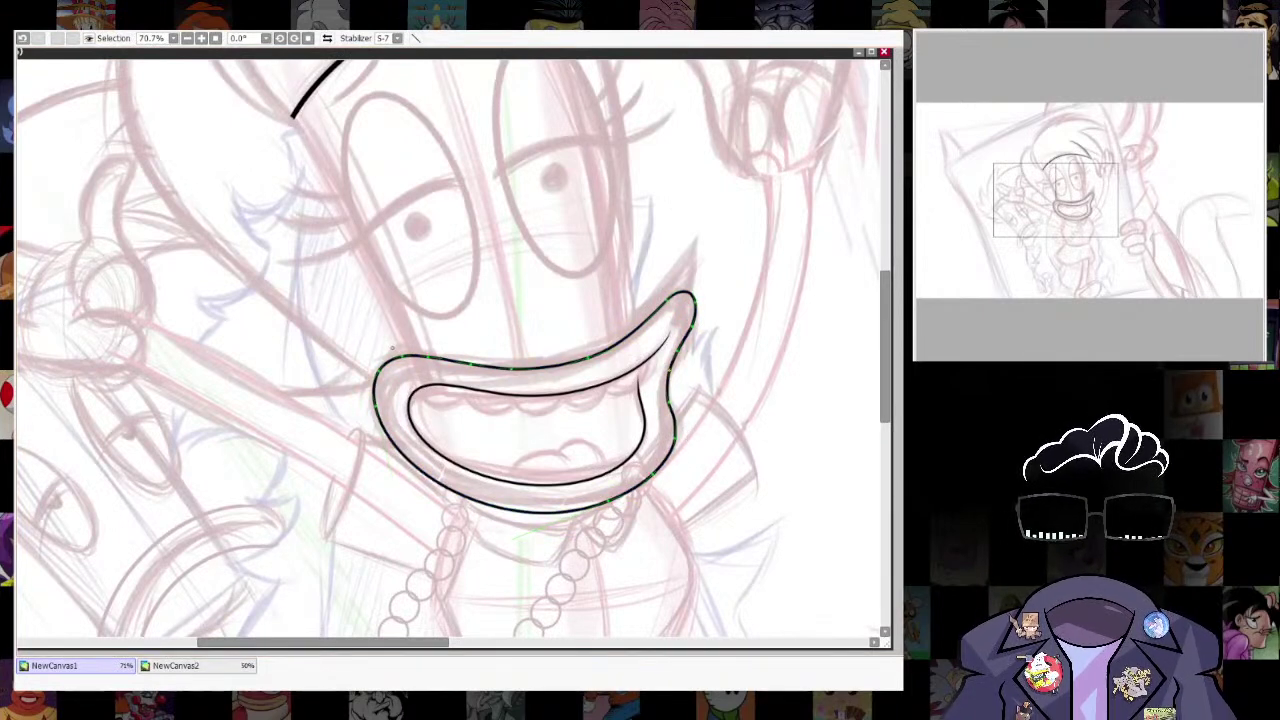
scroll(623, 432, "up", 1)
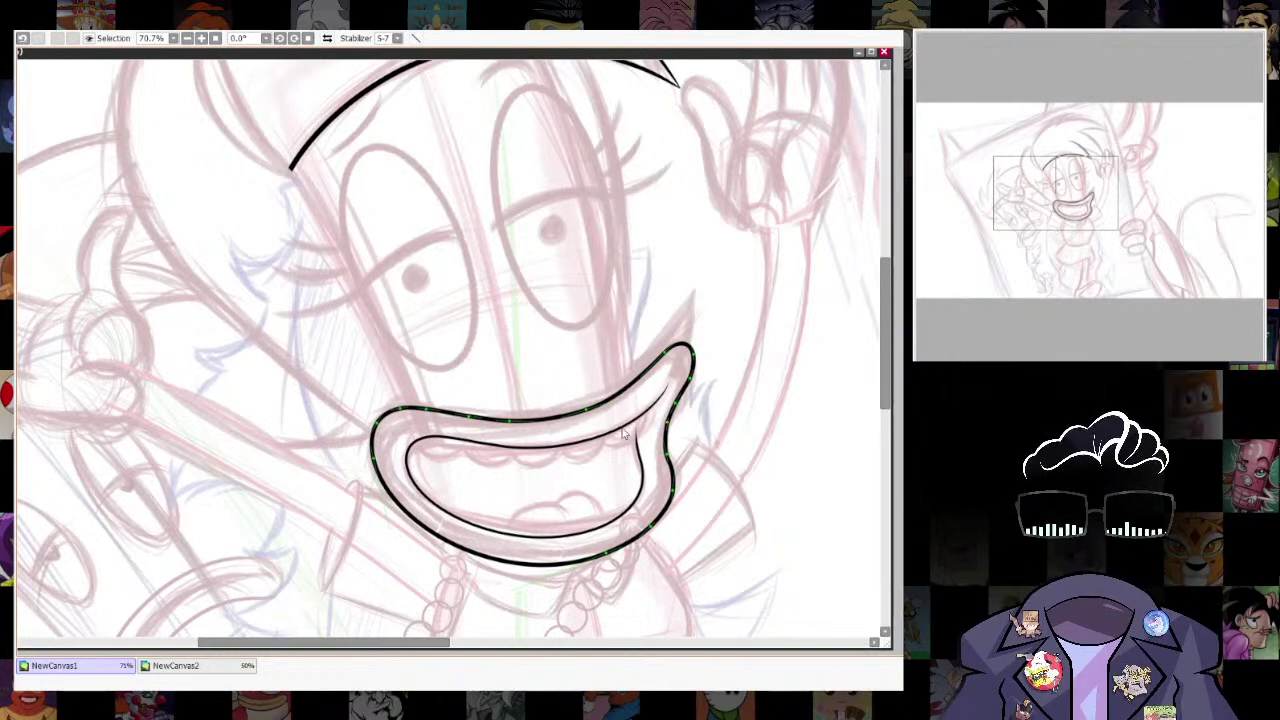
scroll(623, 432, "down", 3)
scroll(694, 503, "up", 3)
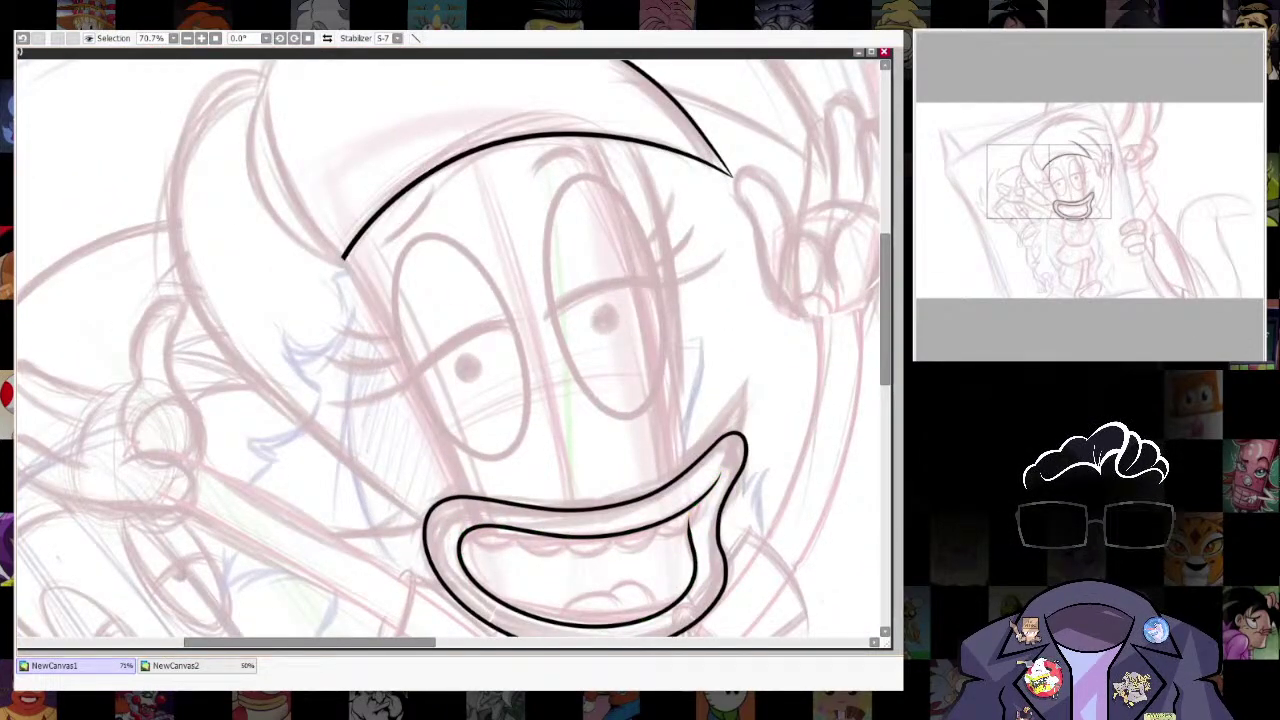
scroll(800, 400, "down", 3)
scroll(780, 450, "up", 2)
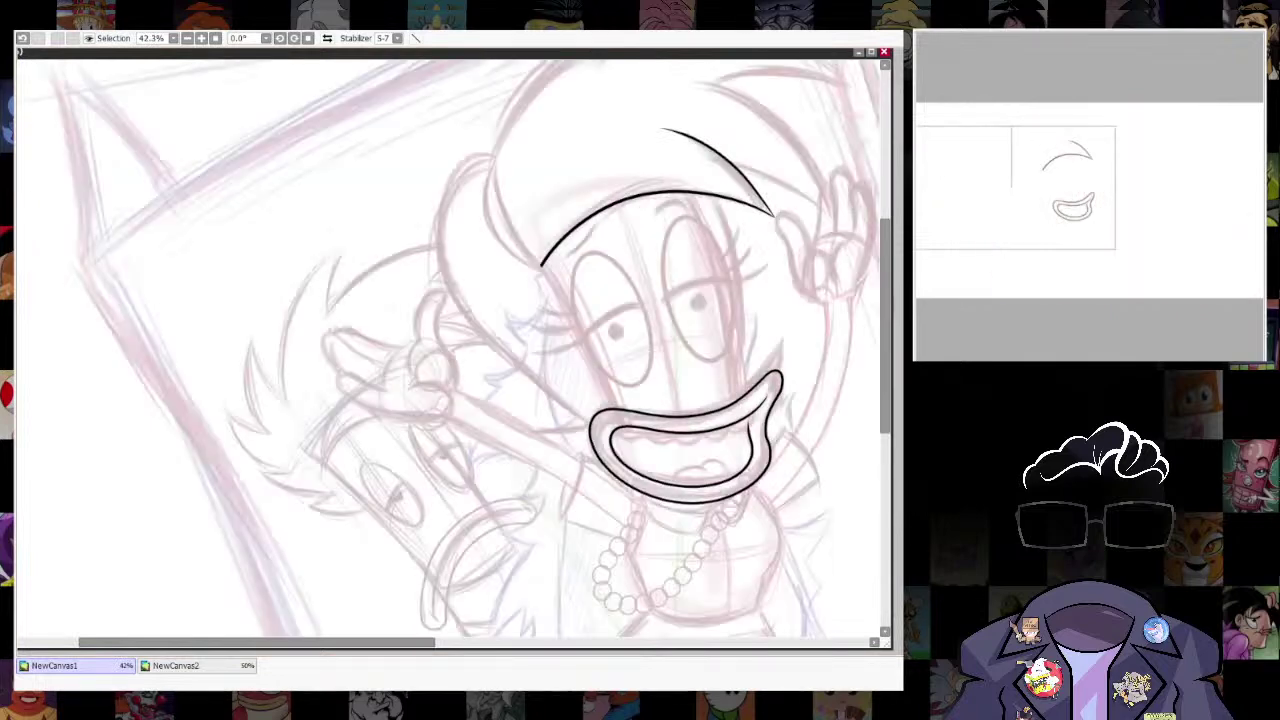
scroll(850, 422, "up", 5)
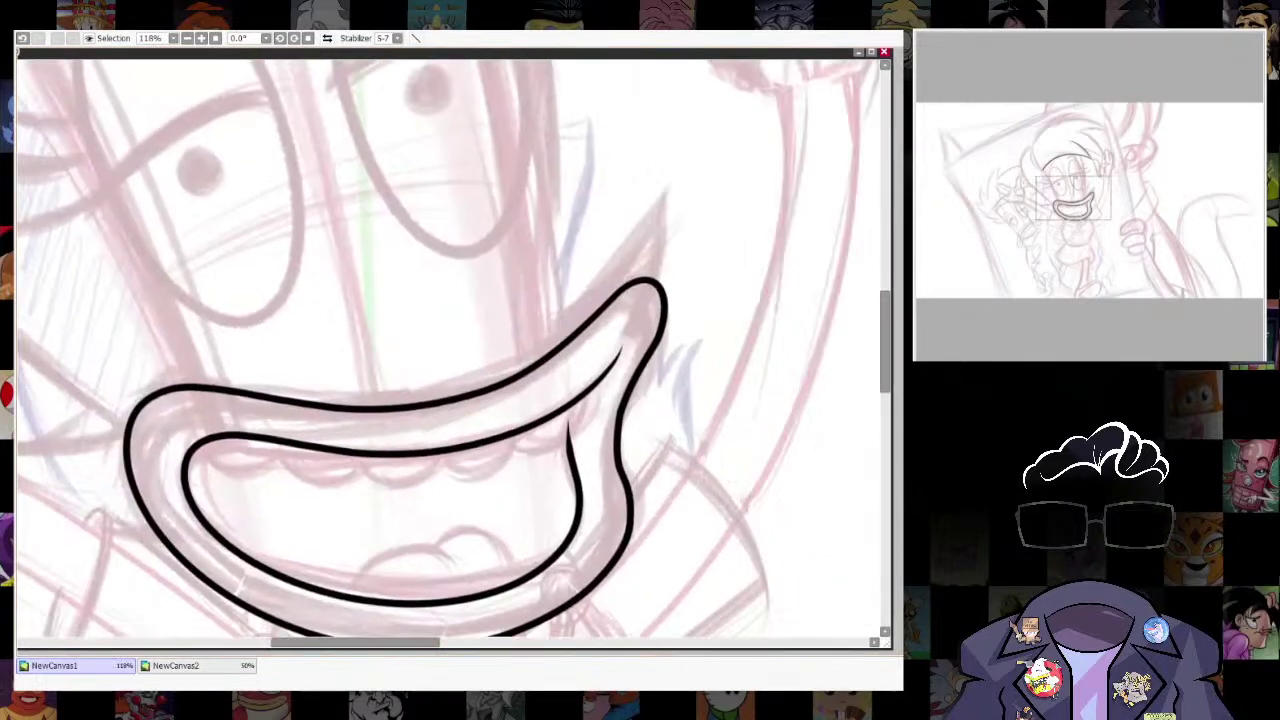
Erase the tapered upper tip of the inner mouth's cheek-side line.
scroll(660, 417, "up", 3)
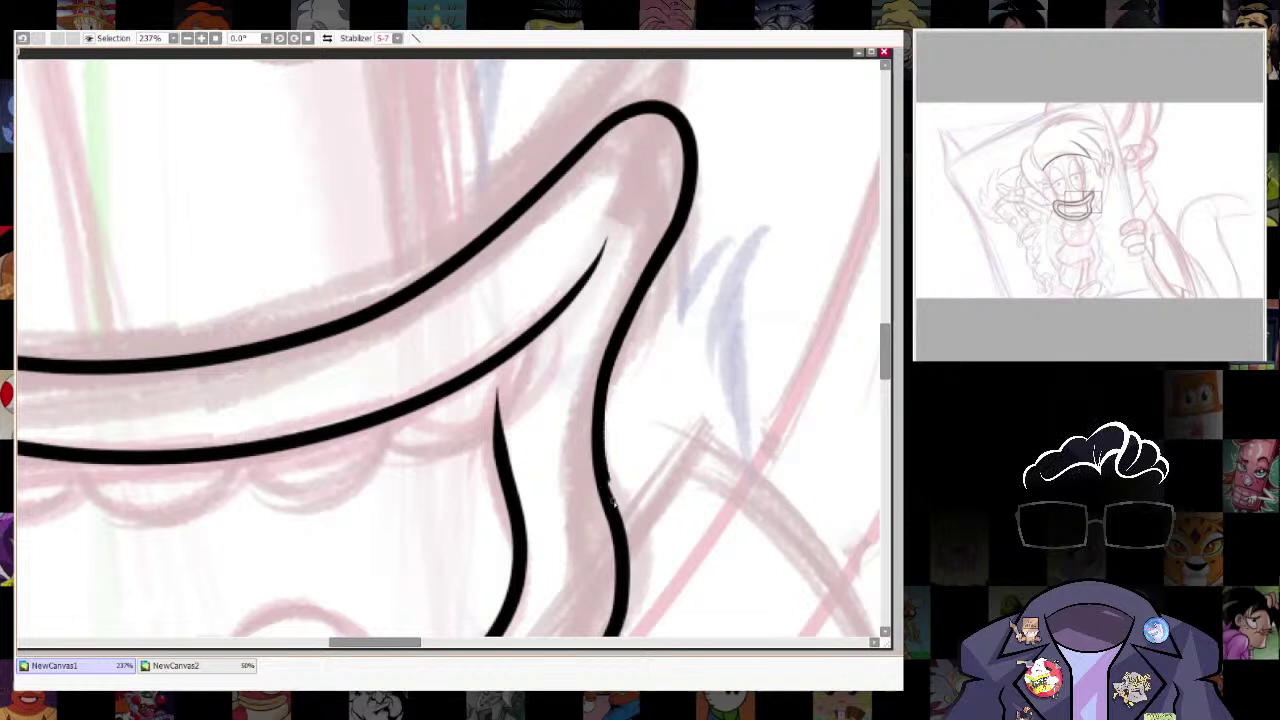
left_click_drag(608, 485, 607, 457)
key("ctrl+z")
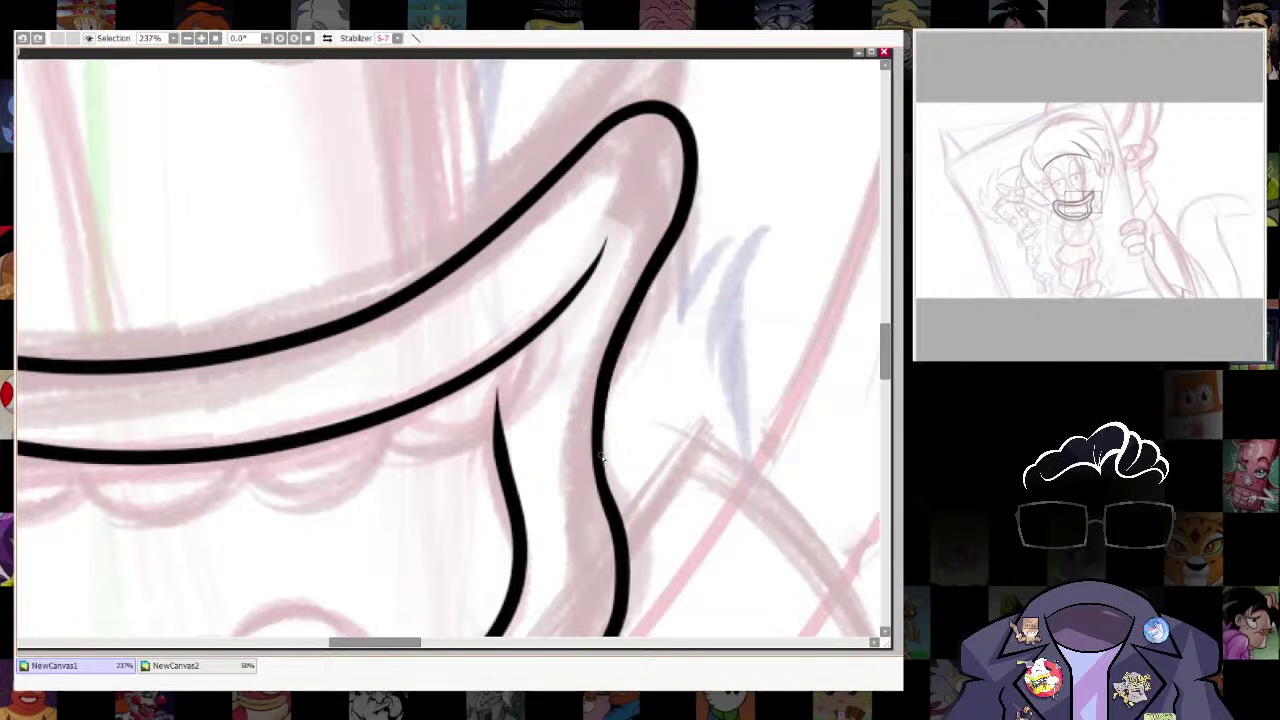
key("e")
key("bracketright")
left_click_drag(498, 394, 484, 417)
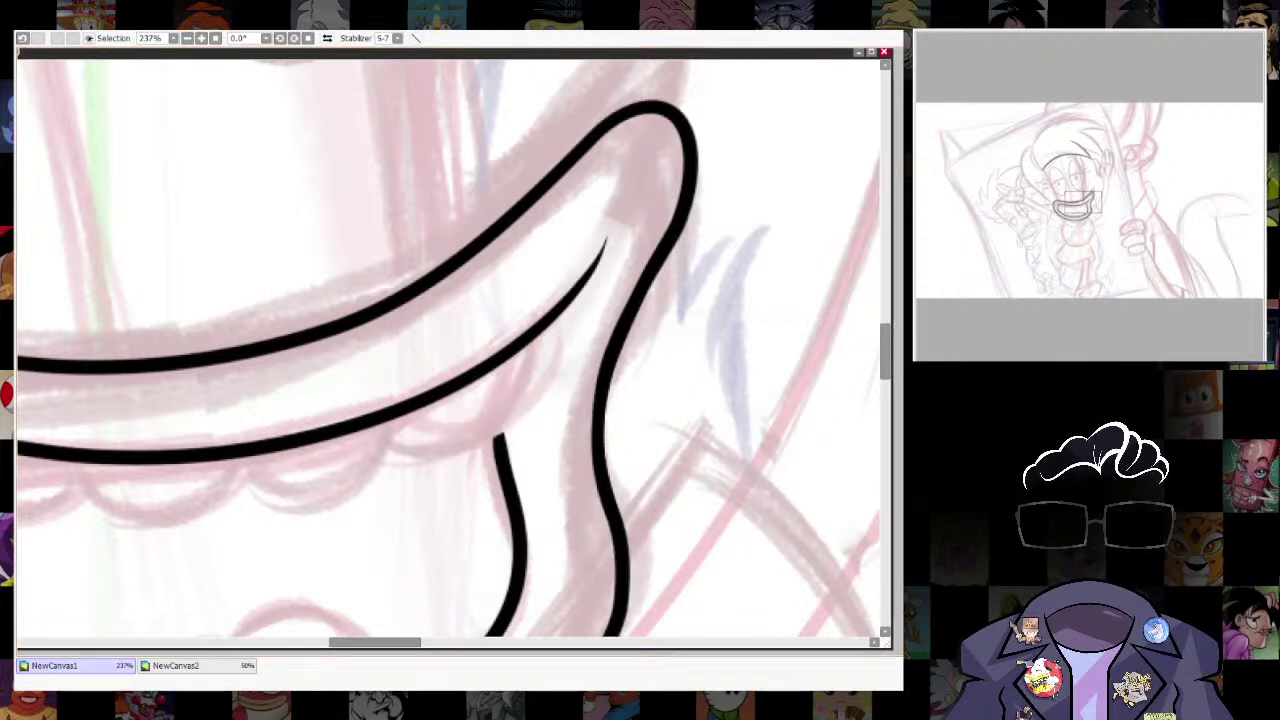
Ink the rounded upper teeth beneath the inner mouth line, from the pointed mouth corner to the middle.
scroll(640, 468, "down", 8)
left_click_drag(500, 515, 646, 426)
scroll(738, 376, "up", 4)
left_click_drag(738, 376, 749, 500)
scroll(725, 583, "up", 5)
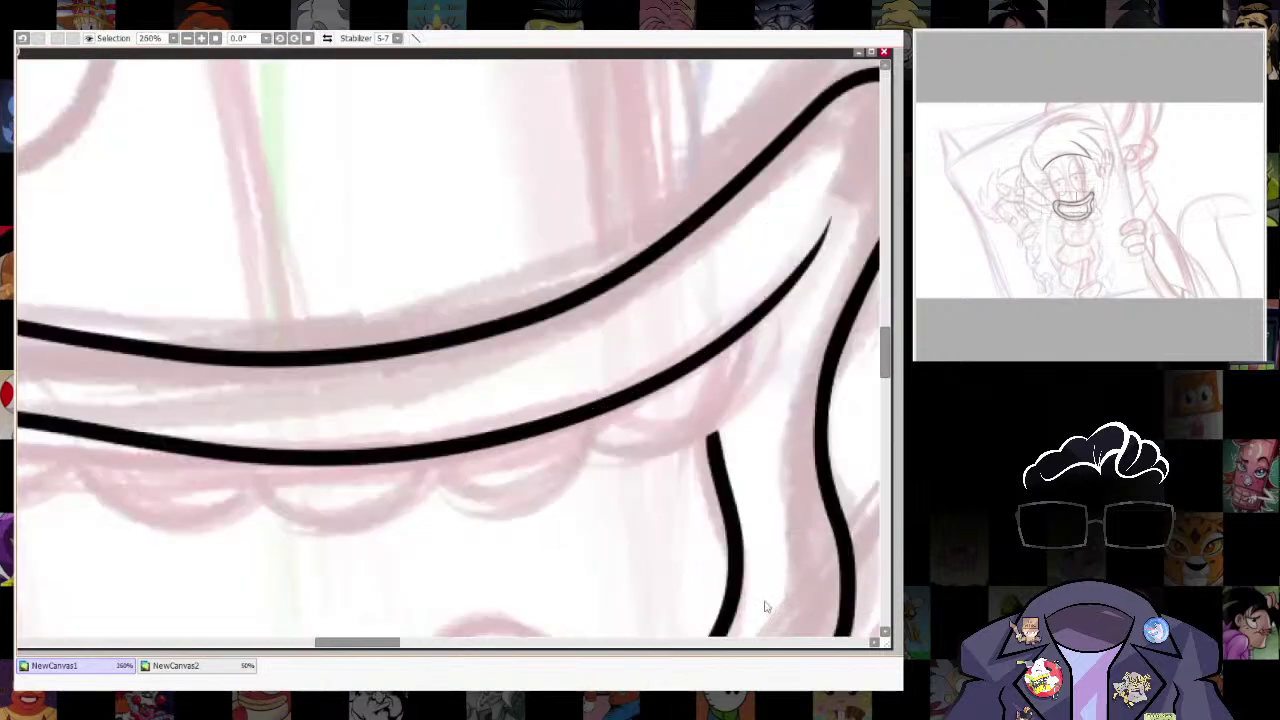
key("bracketleft")
mouse_move(425, 456)
left_mouse_down()
mouse_move(438, 487)
mouse_move(569, 498)
mouse_move(592, 411)
left_mouse_up()
key("ctrl+z")
key("bracketright")
mouse_move(418, 457)
left_mouse_down()
mouse_move(425, 474)
mouse_move(575, 469)
left_mouse_up()
mouse_move(748, 442)
left_mouse_down()
mouse_move(705, 470)
mouse_move(704, 370)
mouse_move(660, 342)
left_mouse_up()
key("ctrl+z")
left_click_drag(657, 428, 672, 338)
mouse_move(319, 479)
left_mouse_down()
mouse_move(571, 396)
mouse_move(414, 412)
mouse_move(402, 384)
mouse_move(605, 373)
left_mouse_up()
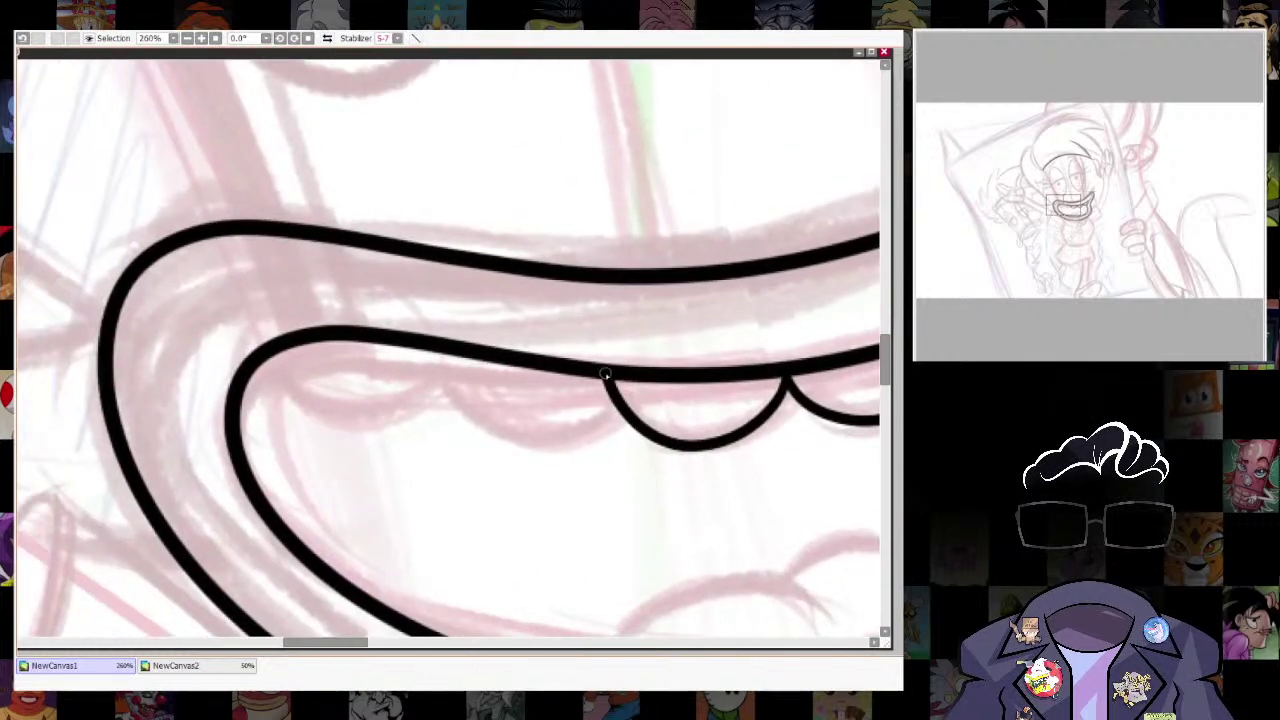
Ink the remaining rounded upper teeth from the middle to the rounded mouth corner.
left_click_drag(502, 450, 446, 348)
left_click_drag(643, 473, 700, 505)
key("ctrl+z")
mouse_move(663, 410)
left_mouse_down()
mouse_move(600, 479)
mouse_move(509, 445)
mouse_move(496, 377)
left_mouse_up()
left_click_drag(598, 494, 710, 516)
mouse_move(611, 403)
left_mouse_down()
mouse_move(588, 447)
mouse_move(474, 460)
mouse_move(454, 395)
left_mouse_up()
scroll(735, 470, "down", 5)
left_click_drag(735, 470, 507, 527)
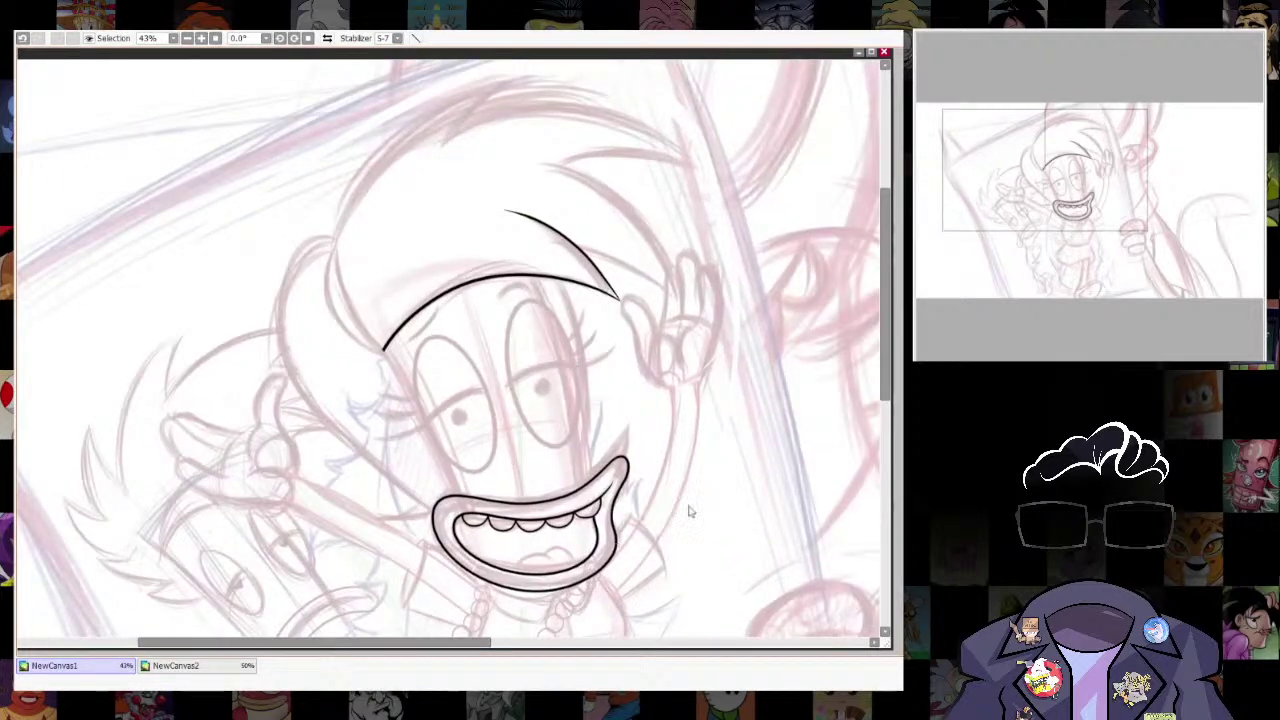
Ink the tongue inside the mouth as two overlapping arcs rising from the lower mouth line.
scroll(621, 519, "up", 1)
scroll(608, 508, "up", 5)
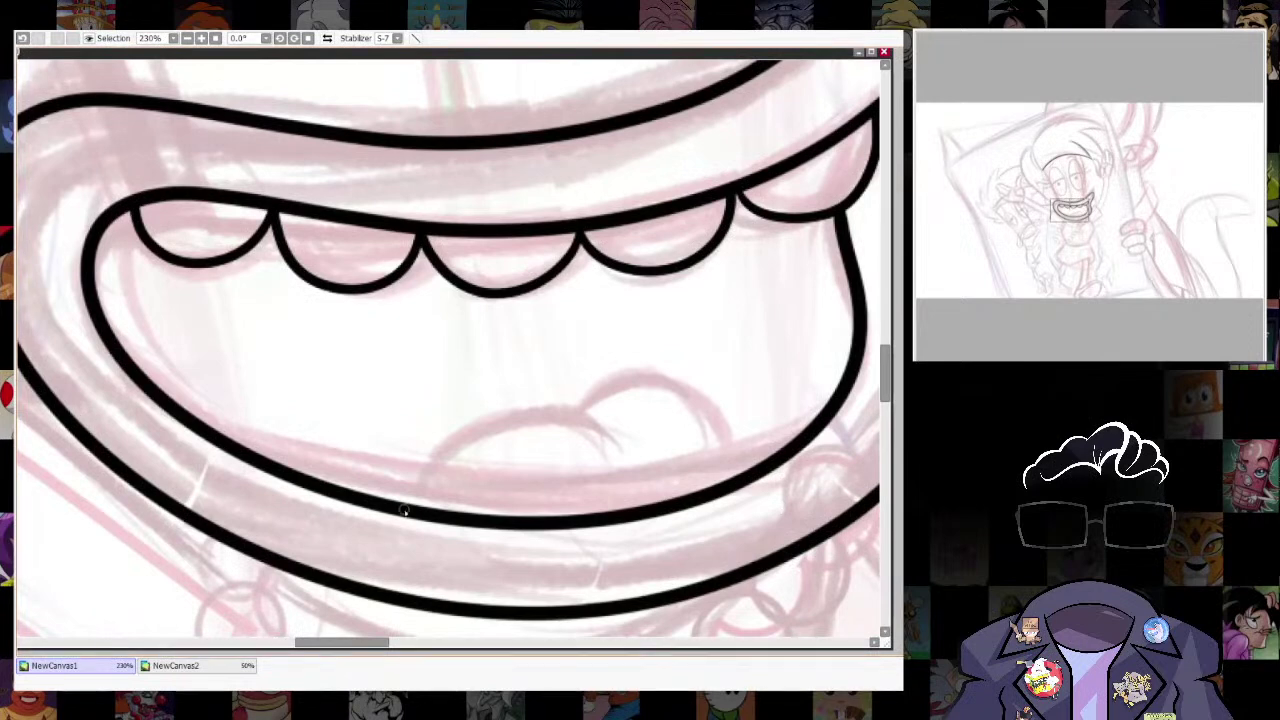
mouse_move(642, 474)
left_mouse_down()
mouse_move(532, 410)
mouse_move(406, 481)
mouse_move(398, 512)
left_mouse_up()
left_click_drag(672, 429, 652, 469)
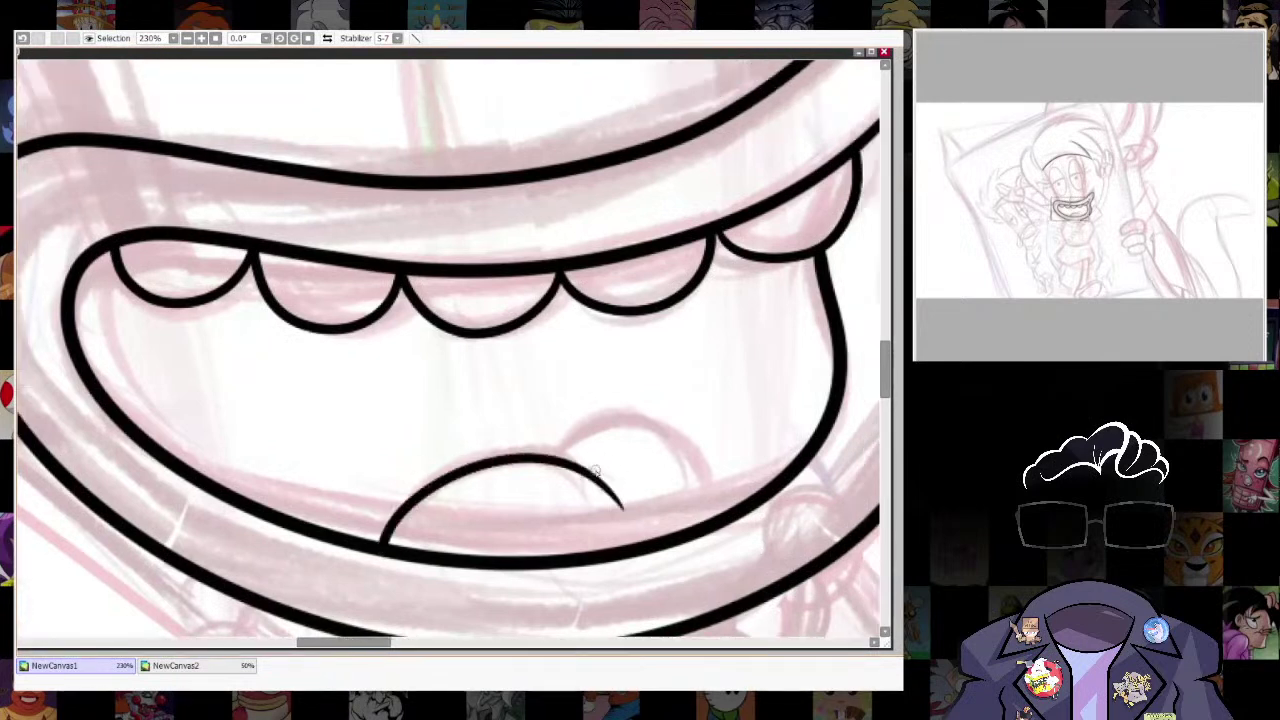
left_click_drag(540, 457, 697, 462)
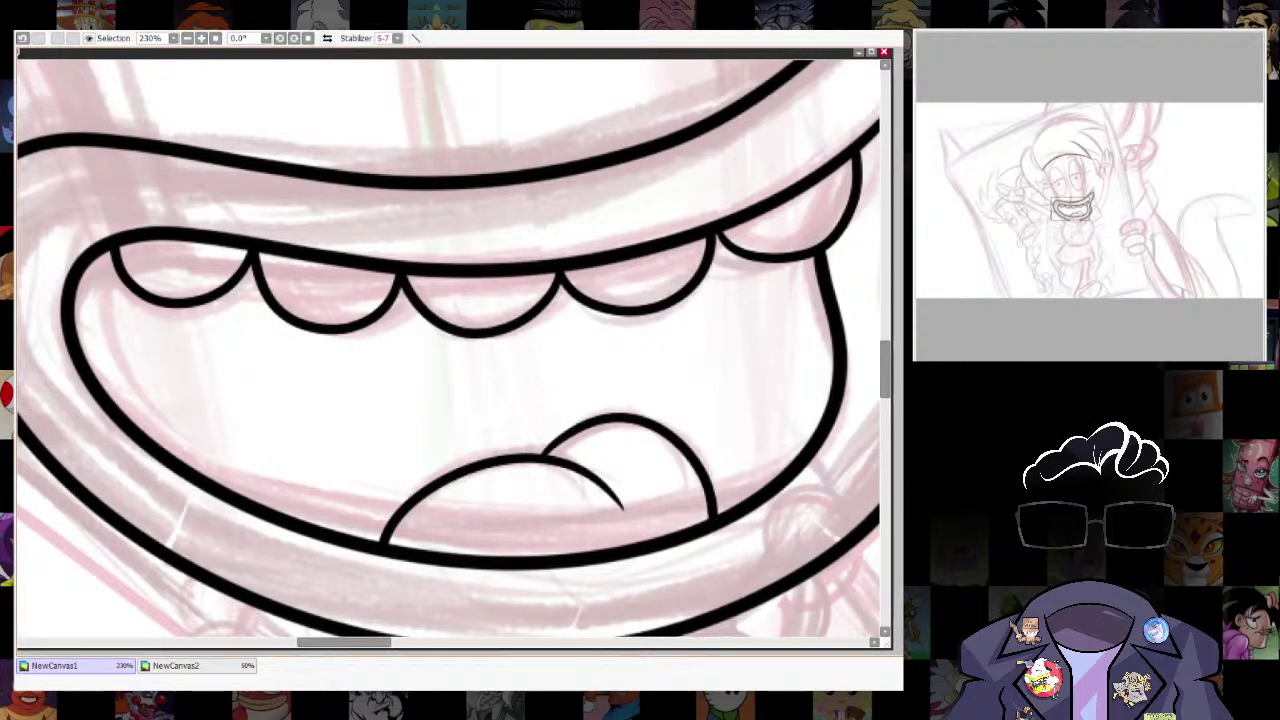
key("ctrl+z")
left_click_drag(620, 418, 718, 515)
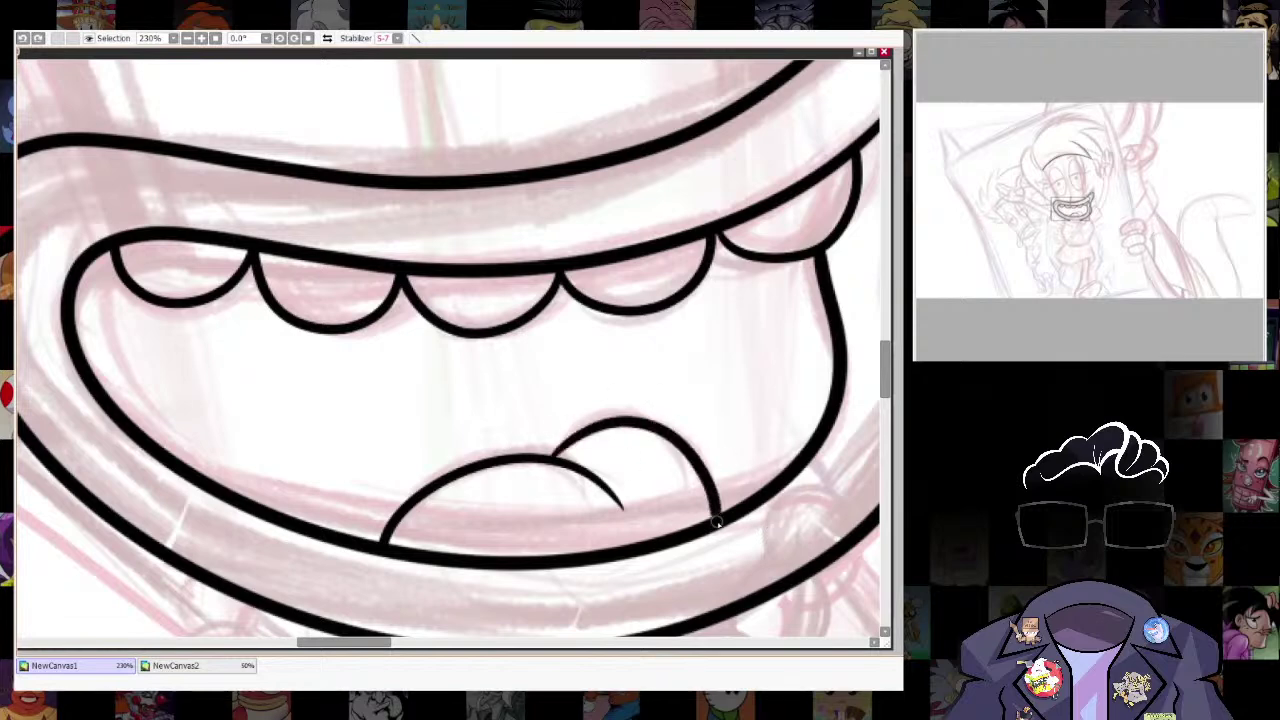
scroll(735, 395, "down", 5)
scroll(735, 395, "up", 2)
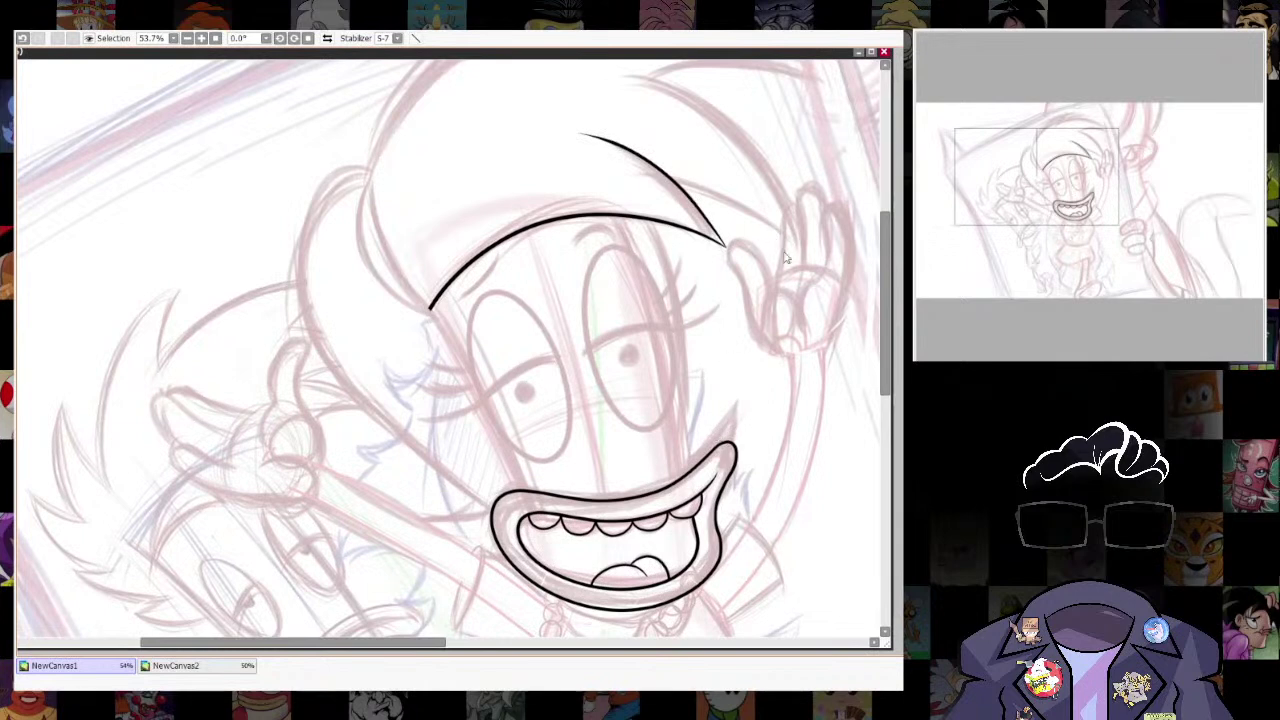
Fit an ellipse ruler to the sketched eye nearer the raised open hand and ink the eye outline along it.
key("ctrl+r")
left_click_drag(808, 411, 624, 333)
left_click_drag(673, 423, 677, 424)
left_click_drag(625, 331, 629, 339)
left_click_drag(635, 256, 633, 252)
left_click_drag(663, 447, 667, 447)
left_click_drag(686, 343, 682, 341)
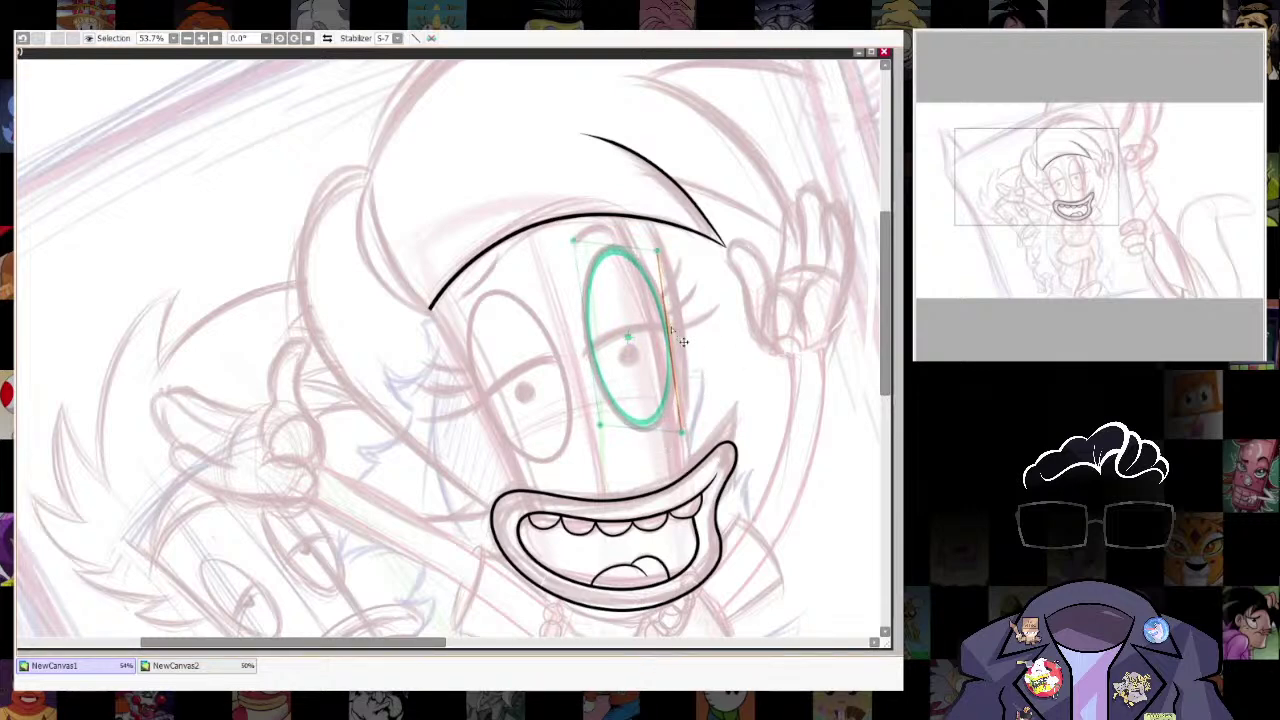
left_click_drag(614, 252, 614, 250)
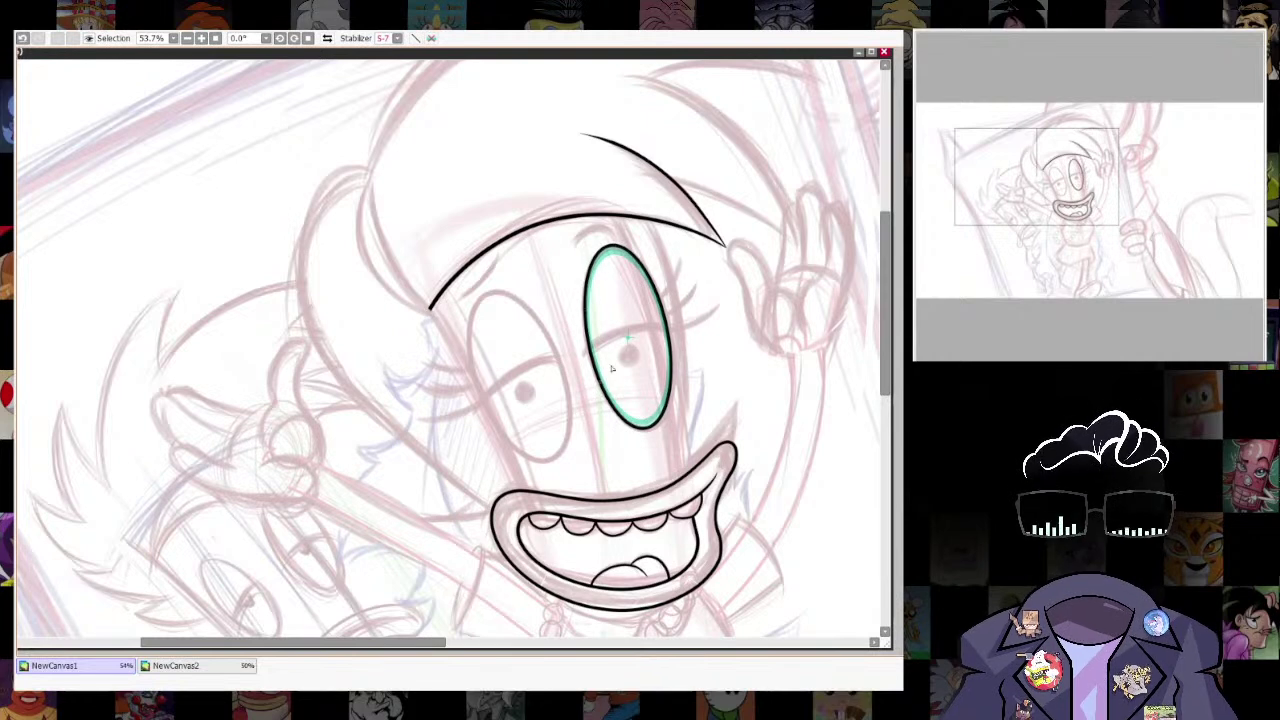
Move and reshape the ellipse ruler over the other sketched eye, ink its outline, and hide the ruler.
key("ctrl+r")
key("ctrl+r")
left_click_drag(628, 337, 520, 375)
left_click_drag(490, 278, 490, 289)
left_click_drag(562, 464, 573, 486)
left_click_drag(485, 408, 480, 409)
left_click_drag(567, 402, 572, 401)
left_click_drag(552, 469, 555, 471)
mouse_move(470, 340)
left_mouse_down()
mouse_move(563, 372)
mouse_move(467, 347)
left_mouse_up()
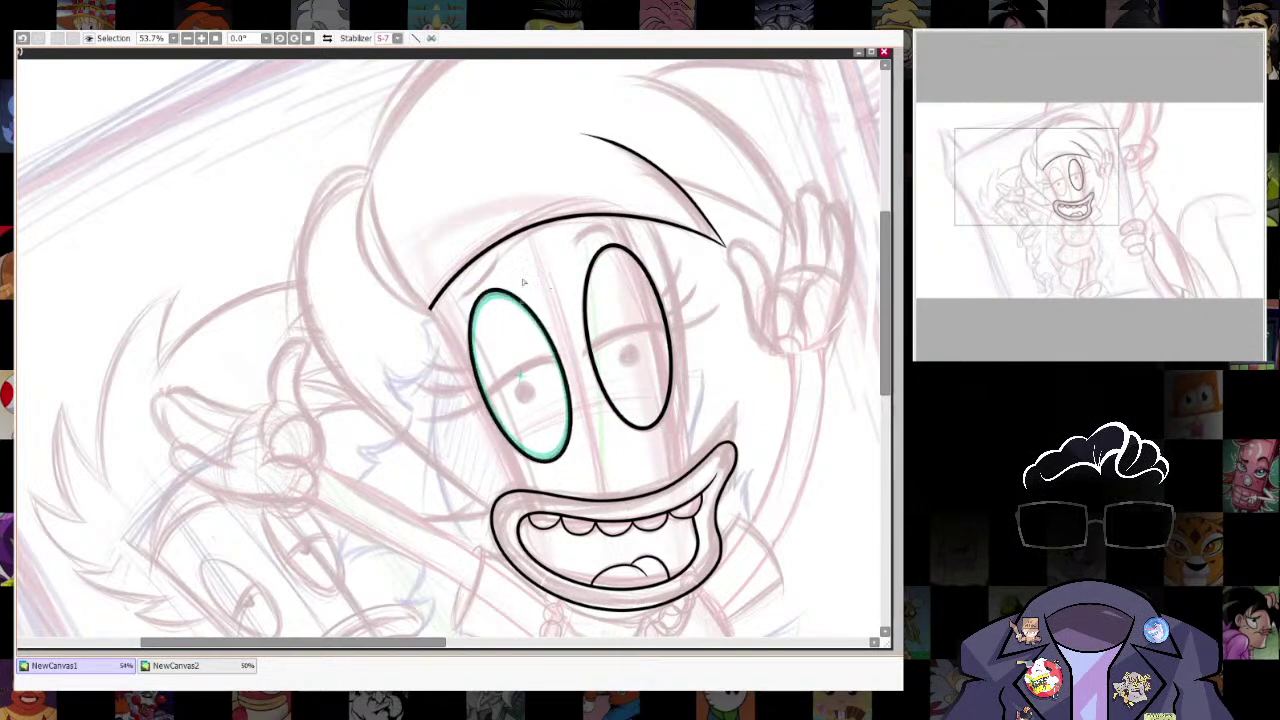
key("ctrl+r")
Ink the left-hand eye's curved eyelid line and its three tapered lashes over the sketch.
left_click_drag(795, 429, 692, 498)
scroll(574, 281, "up", 3)
left_click_drag(580, 284, 732, 467)
scroll(732, 467, "up", 2)
mouse_move(366, 514)
left_mouse_down()
mouse_move(538, 405)
mouse_move(660, 355)
left_mouse_up()
left_click_drag(427, 442, 433, 484)
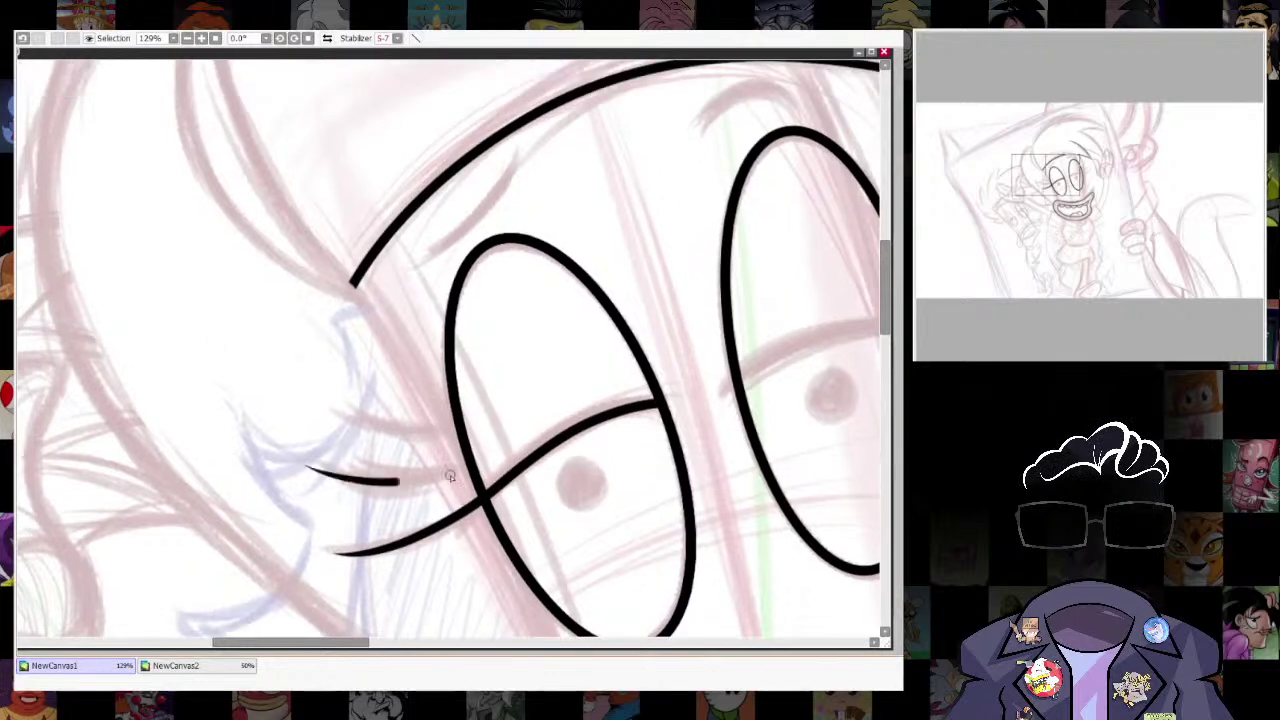
left_click_drag(860, 398, 643, 415)
Ink the right-hand eye's curved eyelid line and its three tapered outer lashes over the sketch.
mouse_move(724, 288)
left_mouse_down()
mouse_move(486, 363)
mouse_move(408, 410)
left_mouse_up()
scroll(540, 410, "down", 1)
scroll(600, 410, "left", 3)
key("ctrl+z")
left_click_drag(759, 304, 518, 356)
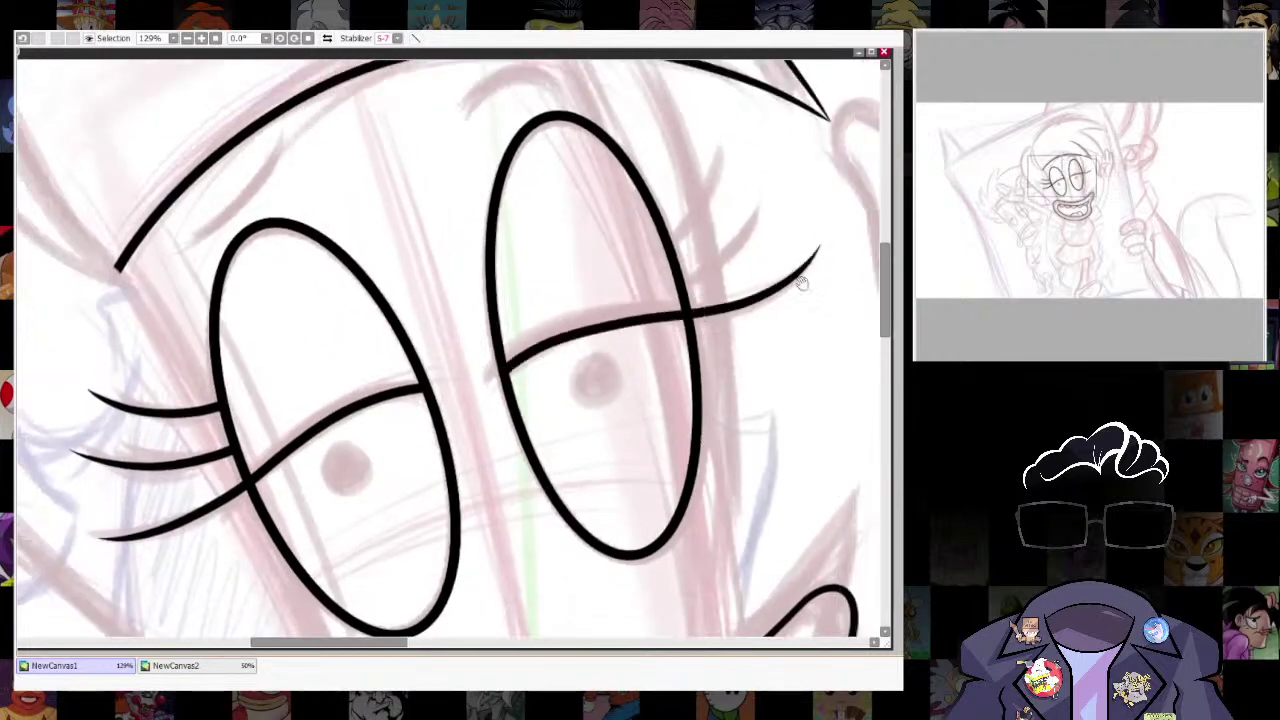
scroll(758, 225, "up", 1)
scroll(758, 225, "right", 1)
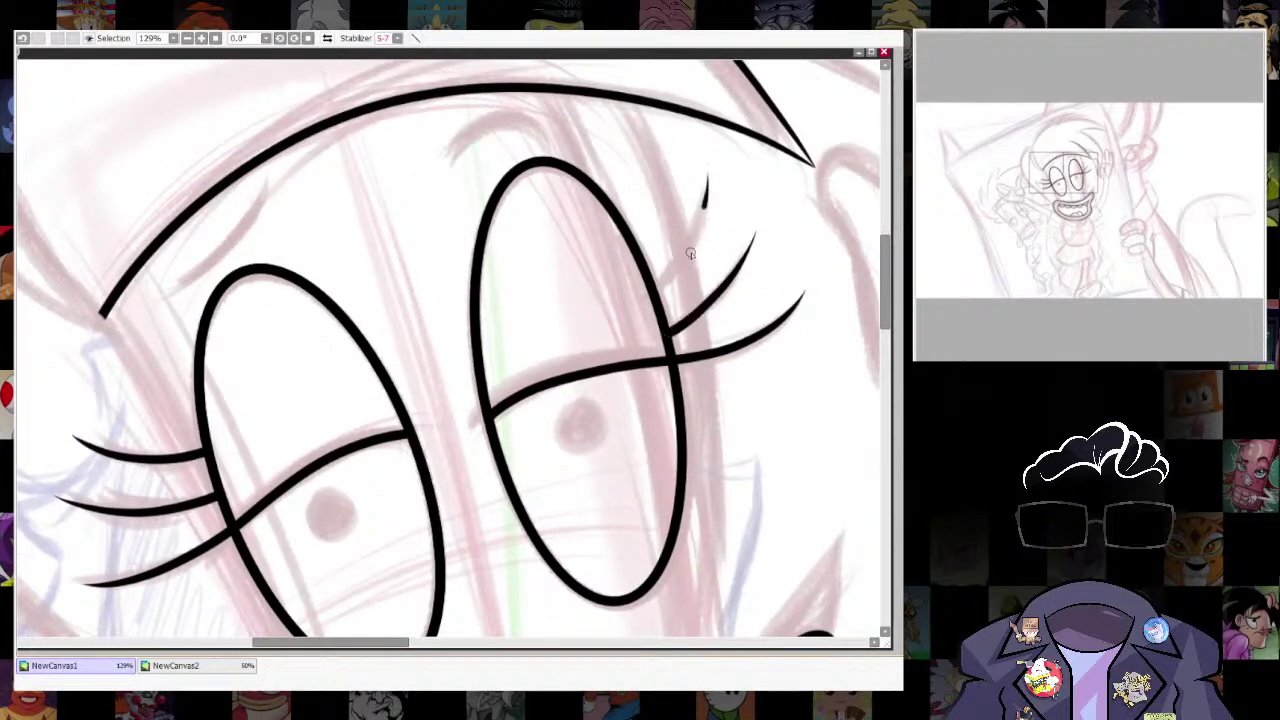
scroll(675, 409, "down", 6)
scroll(700, 430, "up", 2)
left_click_drag(770, 465, 634, 213)
left_click_drag(526, 260, 643, 430)
scroll(650, 470, "up", 1)
scroll(715, 500, "down", 3)
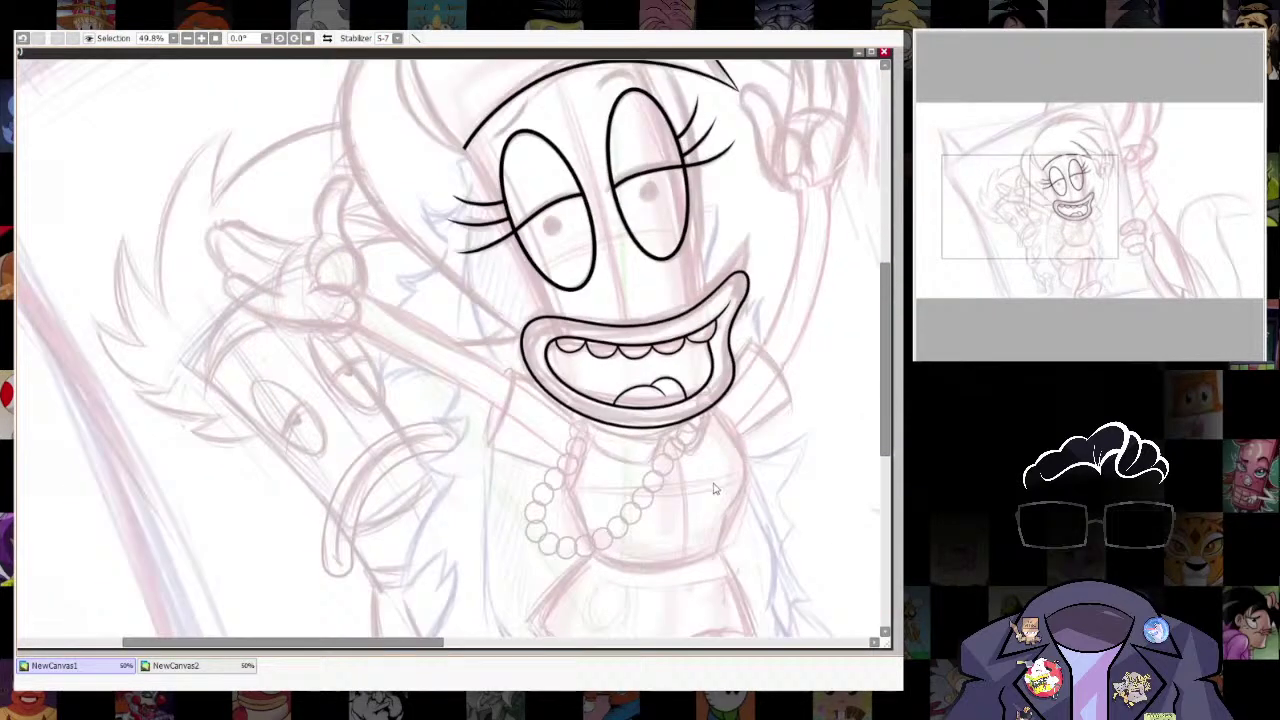
Ink the pearl necklace as a hanging loop of circular beads, running from one end of the lower lip to the other.
scroll(703, 460, "up", 4)
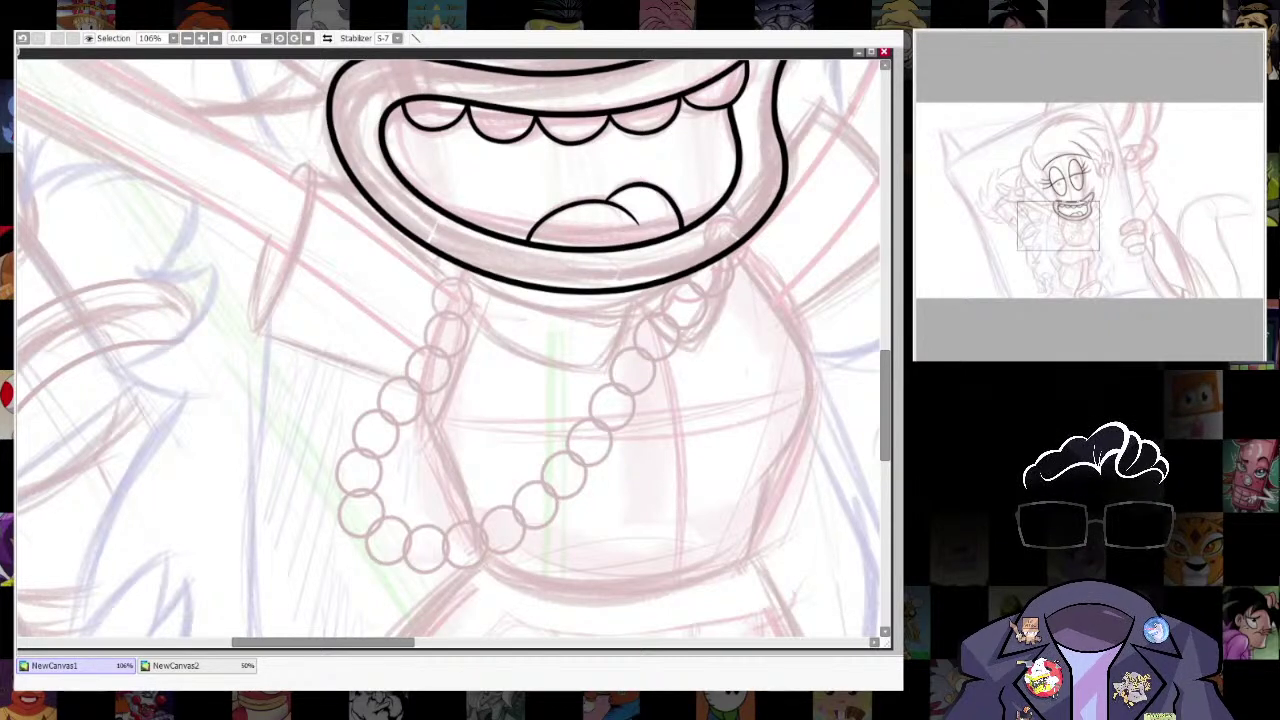
mouse_move(446, 247)
left_mouse_down()
mouse_move(394, 560)
mouse_move(656, 389)
mouse_move(770, 182)
left_mouse_up()
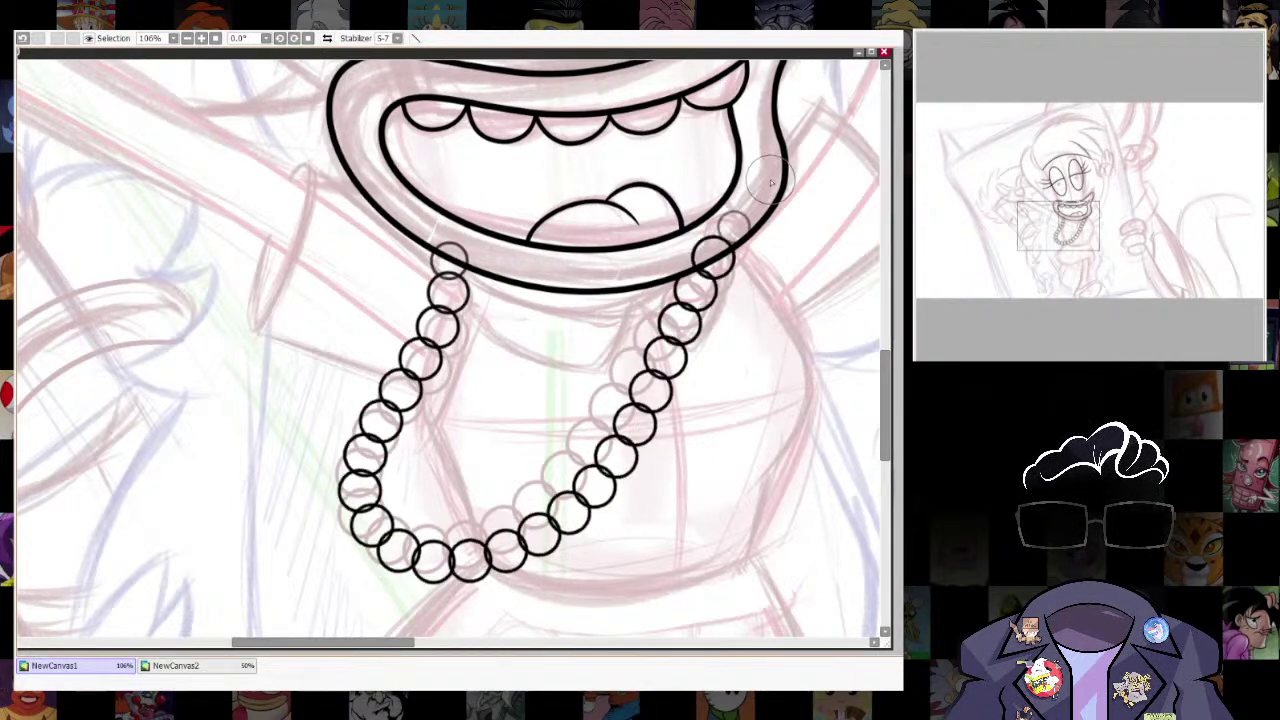
key("ctrl+z")
mouse_move(449, 245)
left_mouse_down()
mouse_move(447, 290)
mouse_move(390, 410)
mouse_move(430, 563)
mouse_move(640, 386)
mouse_move(740, 205)
left_mouse_up()
Erase the parts of the necklace beads that overlap the lips at both ends of the loop.
scroll(487, 203, "up", 3)
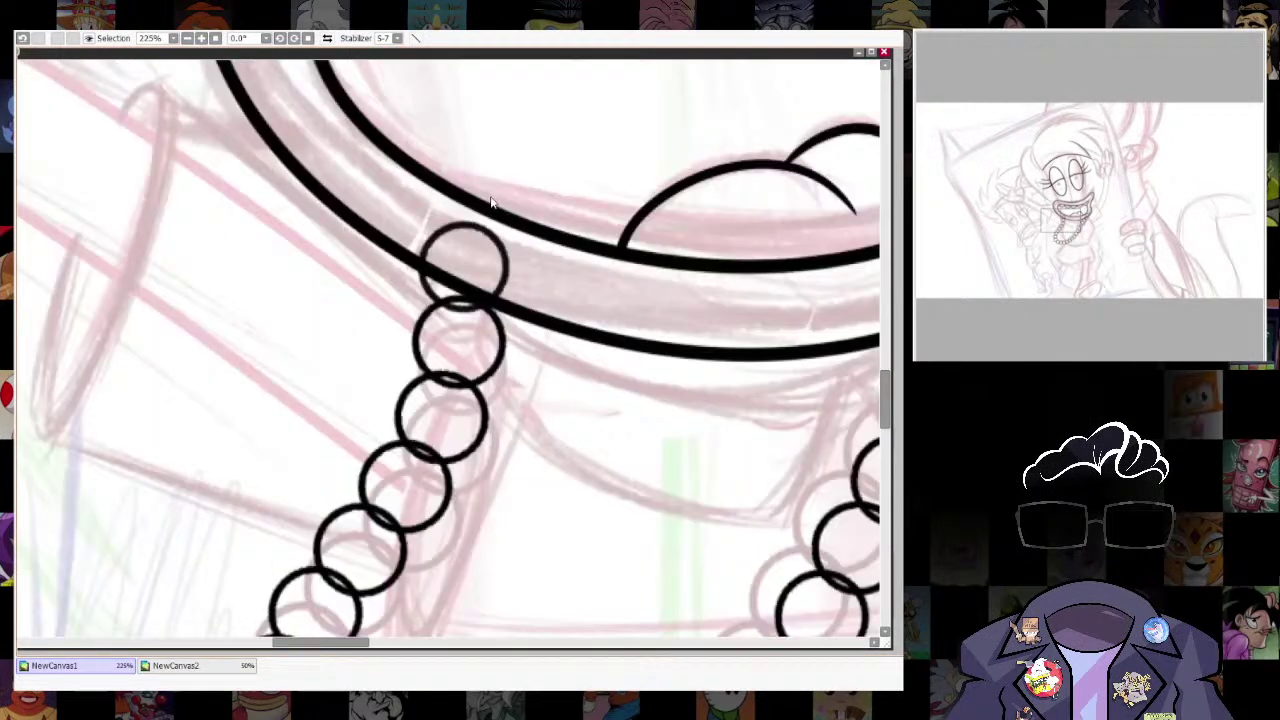
scroll(487, 203, "up", 3)
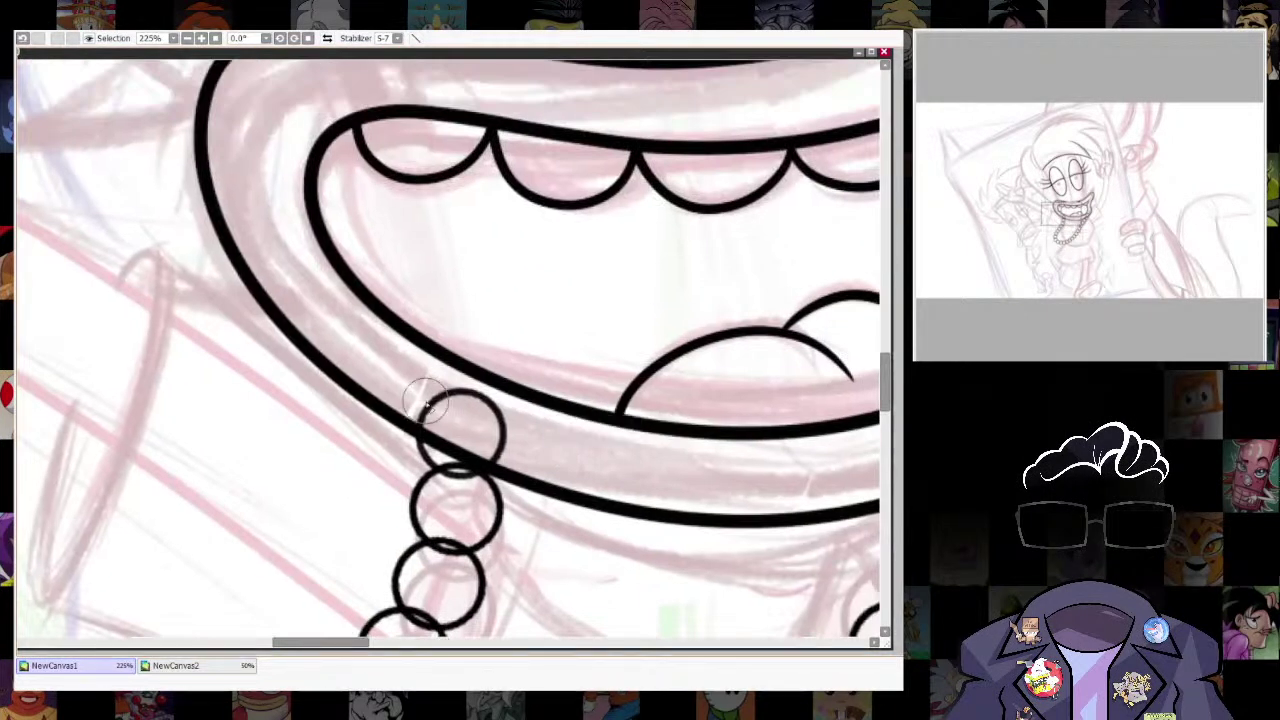
left_click_drag(435, 398, 500, 451)
mouse_move(814, 469)
left_mouse_down()
mouse_move(654, 469)
mouse_move(436, 532)
left_mouse_up()
key("bracketright")
key("bracketright")
key("bracketright")
key("bracketright")
key("bracketright")
left_click_drag(684, 348, 667, 408)
left_click_drag(752, 325, 645, 463)
scroll(726, 365, "down", 2)
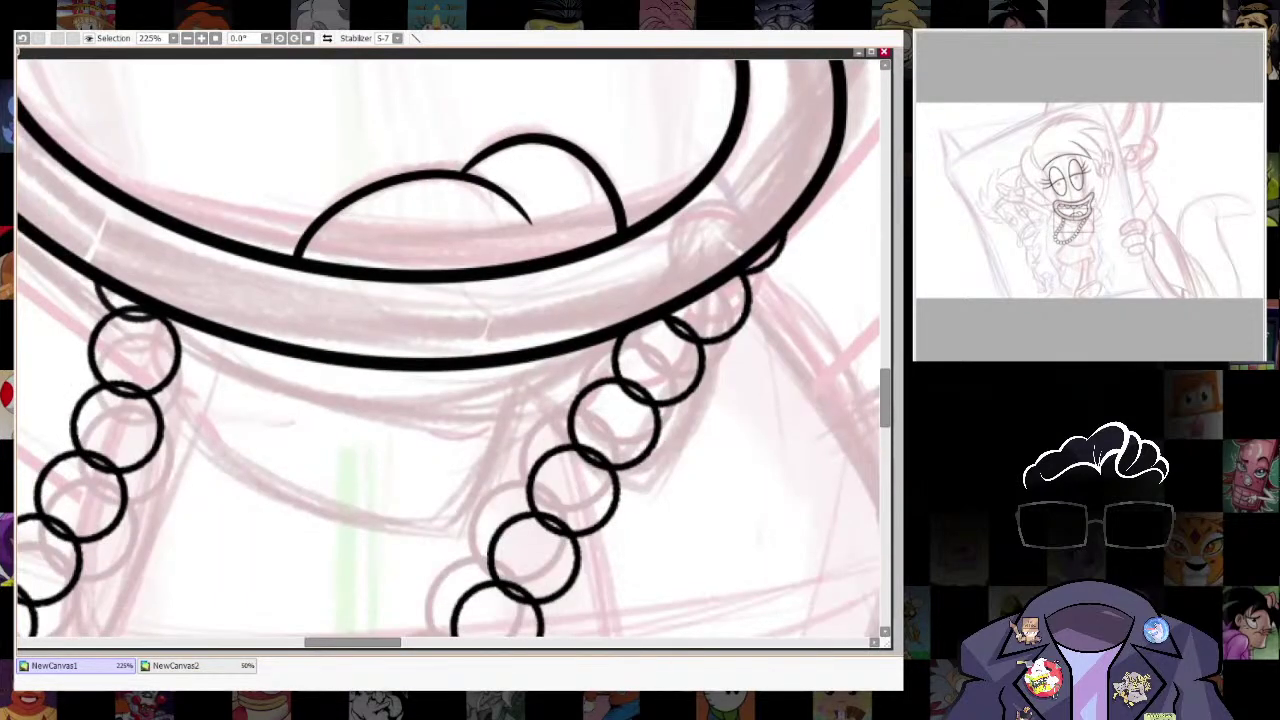
scroll(610, 445, "down", 3)
scroll(560, 455, "up", 3)
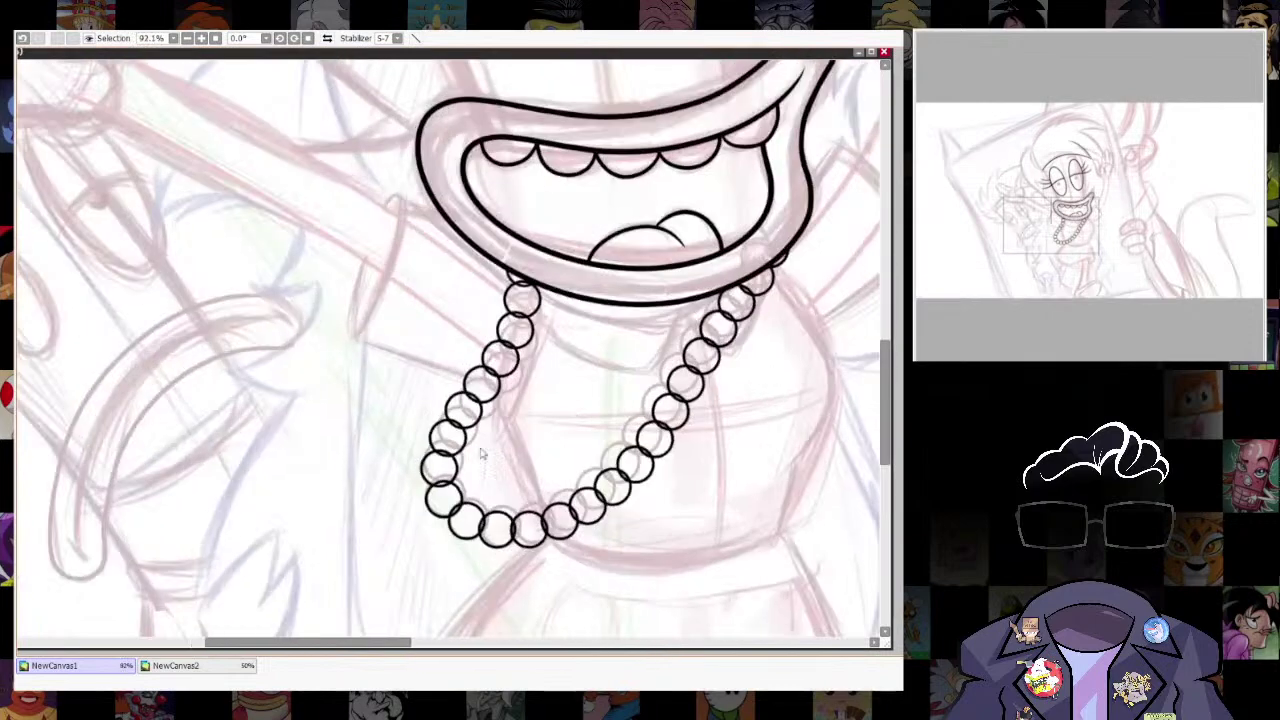
Erase the overlapping arcs between neighbouring beads on the lower part of the necklace's left strand.
scroll(463, 431, "up", 6)
scroll(814, 363, "down", 8)
mouse_move(806, 382)
left_mouse_down()
mouse_move(728, 399)
mouse_move(452, 533)
left_mouse_up()
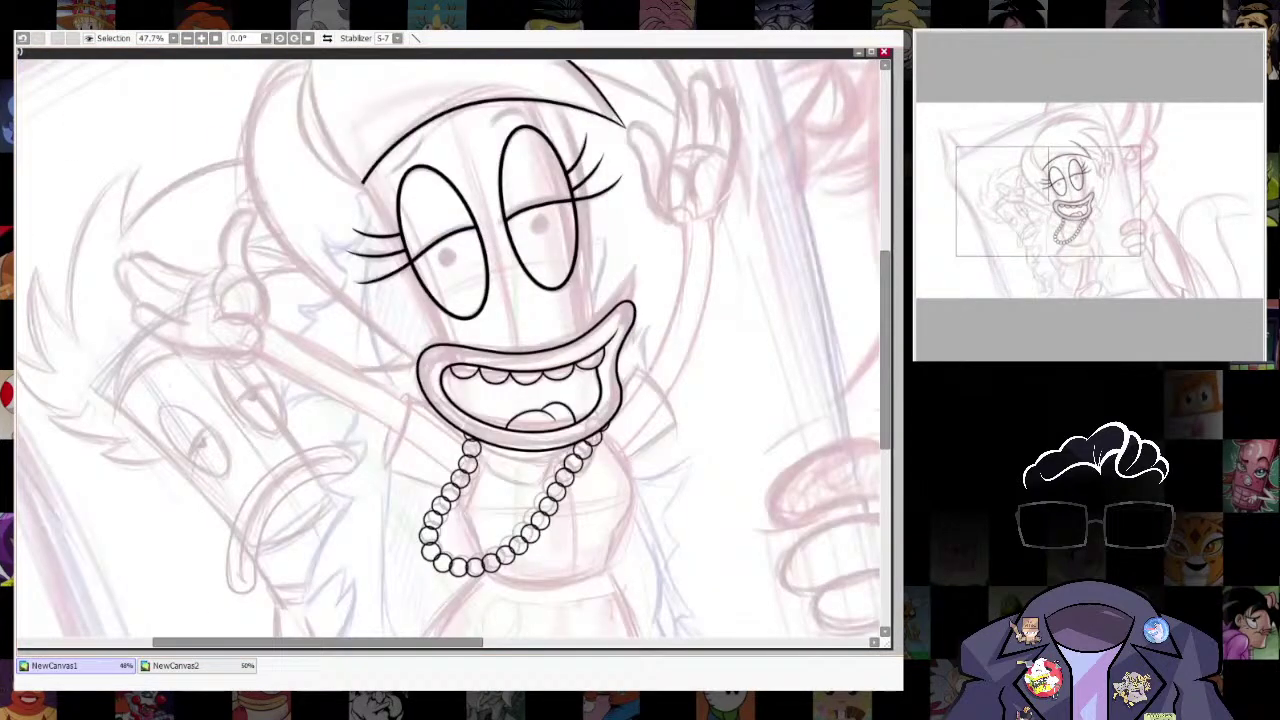
scroll(403, 476, "up", 8)
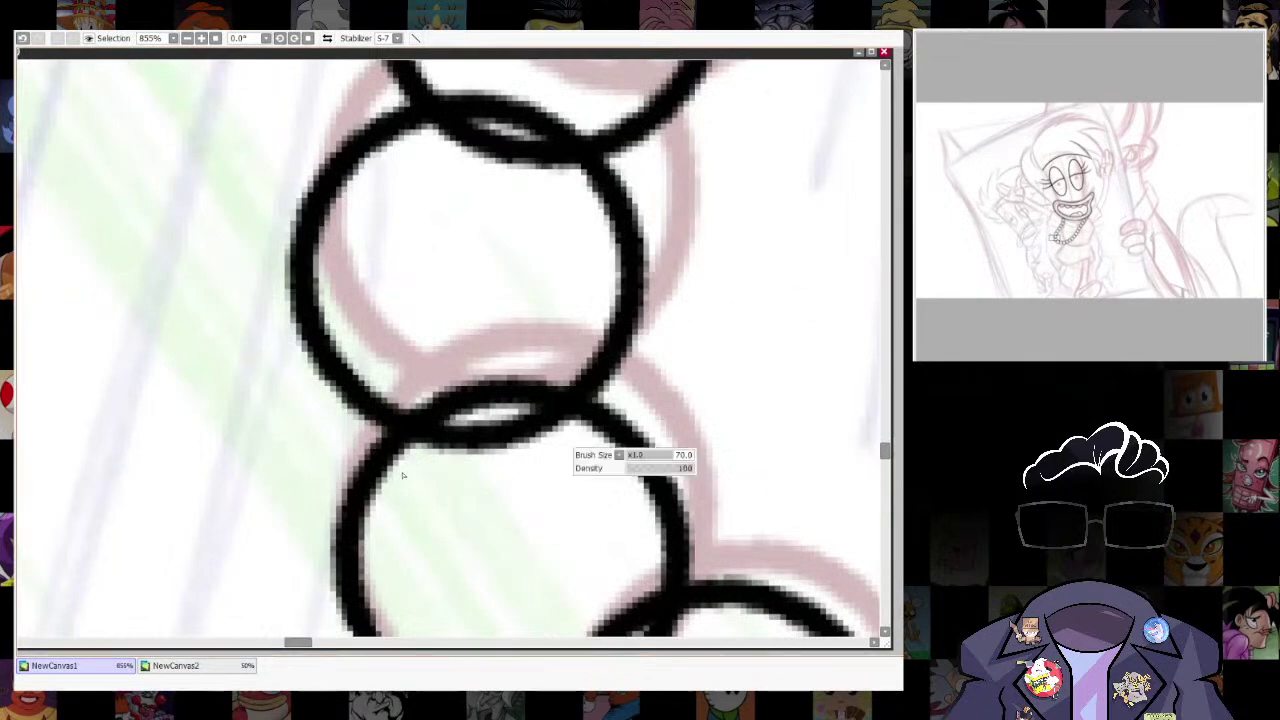
left_click_drag(437, 443, 518, 436)
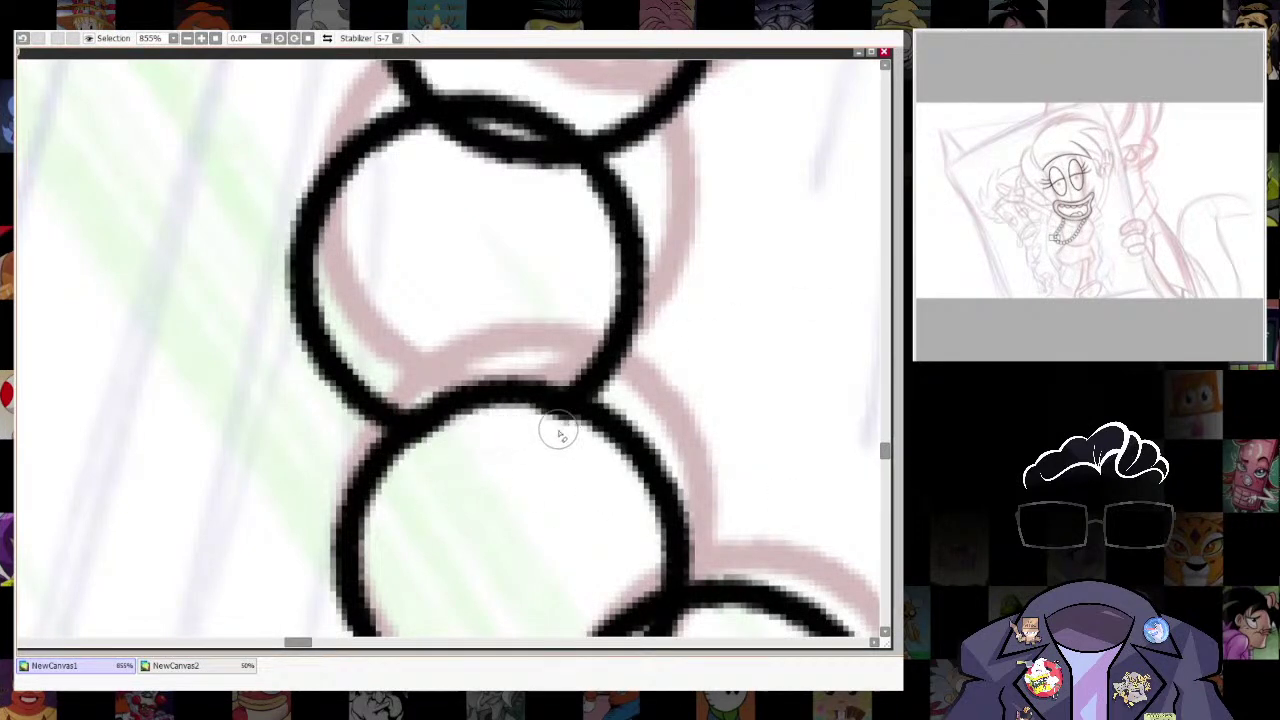
key("[")
mouse_move(470, 146)
left_mouse_down()
mouse_move(503, 386)
mouse_move(508, 377)
mouse_move(557, 415)
mouse_move(527, 410)
mouse_move(574, 397)
mouse_move(560, 397)
mouse_move(606, 420)
mouse_move(538, 689)
left_mouse_up()
mouse_move(468, 396)
left_mouse_down()
mouse_move(563, 436)
mouse_move(574, 471)
mouse_move(548, 419)
mouse_move(588, 476)
left_mouse_up()
left_click_drag(720, 308, 582, 566)
mouse_move(483, 398)
left_mouse_down()
mouse_move(560, 435)
mouse_move(588, 490)
left_mouse_up()
Erase the remaining bead overlaps on the upper part of the left strand, up to the bead beneath the lip.
left_click_drag(695, 205, 611, 400)
mouse_move(563, 354)
left_mouse_down()
mouse_move(664, 408)
mouse_move(682, 454)
left_mouse_up()
left_click_drag(648, 387, 692, 446)
left_click_drag(774, 303, 544, 573)
mouse_move(481, 381)
left_mouse_down()
mouse_move(539, 386)
mouse_move(593, 413)
mouse_move(615, 450)
mouse_move(583, 443)
left_mouse_up()
key("]")
mouse_move(640, 145)
left_mouse_down()
mouse_move(582, 360)
mouse_move(594, 344)
left_mouse_up()
scroll(686, 391, "up", 2)
scroll(686, 391, "right", 1)
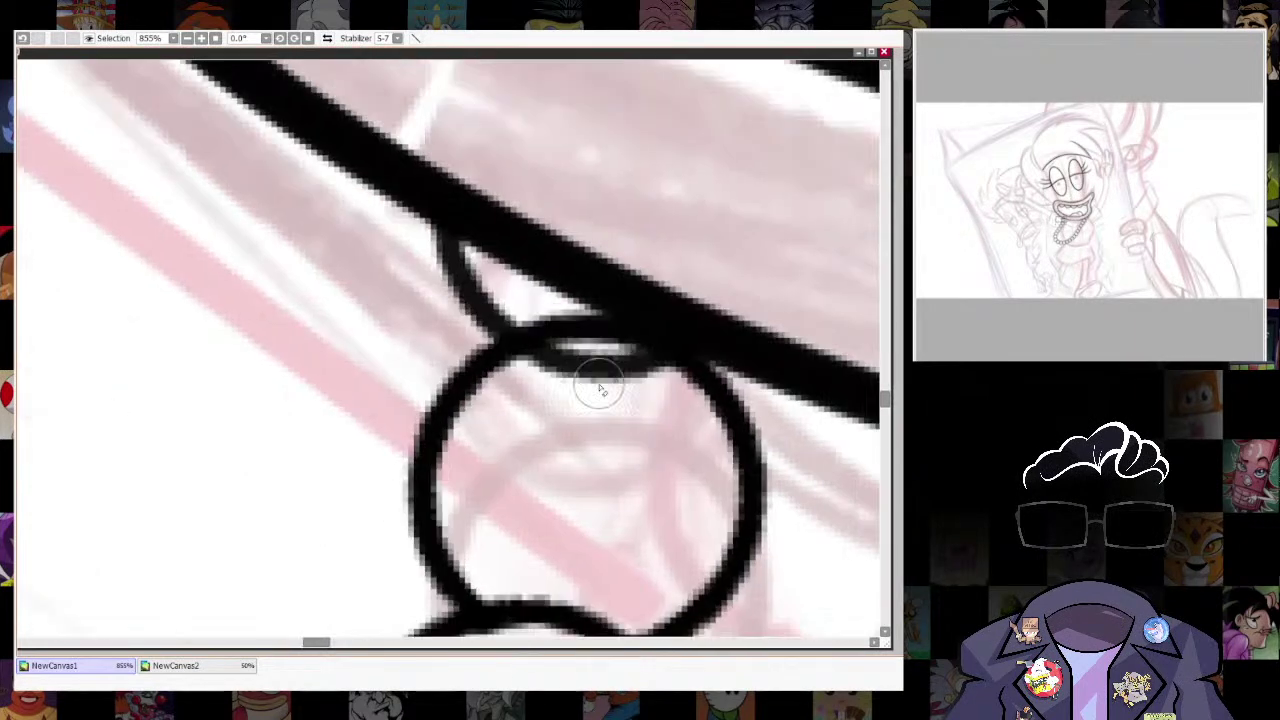
left_click_drag(530, 382, 668, 406)
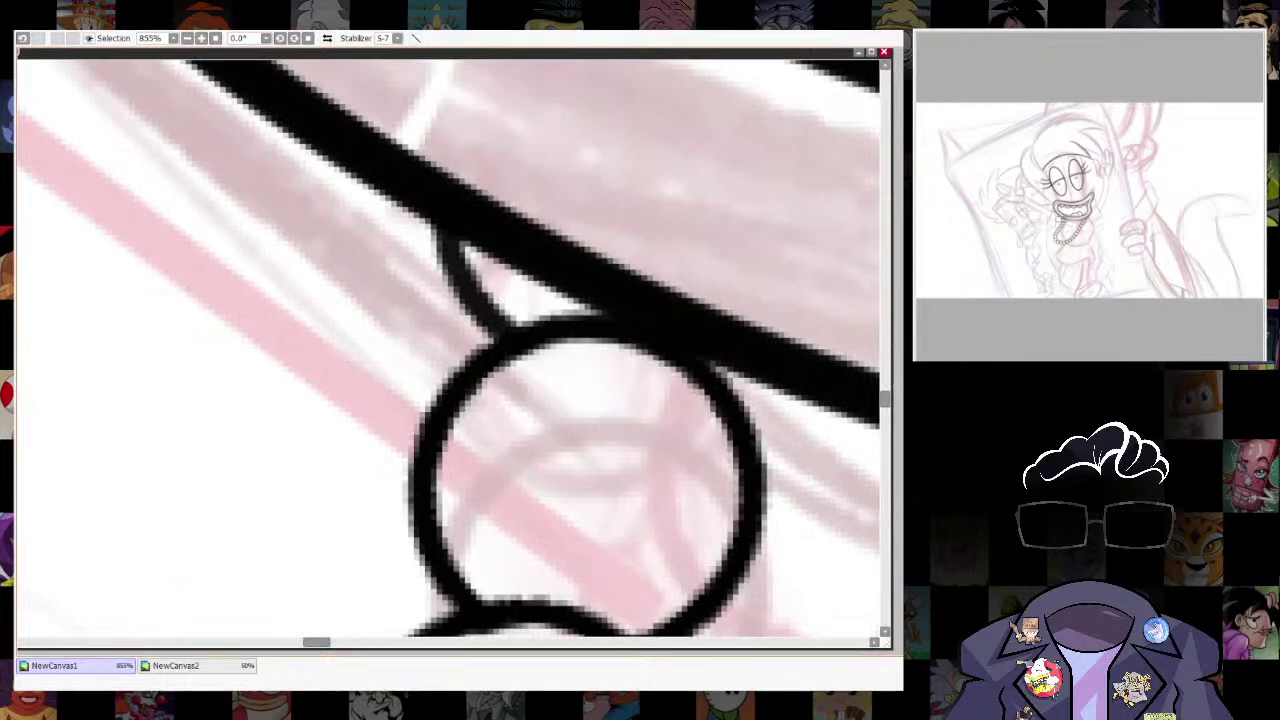
Erase the overlapping arcs between the beads along the bottom curve of the necklace.
scroll(730, 308, "down", 10)
scroll(730, 308, "down", 4)
left_click_drag(728, 340, 609, 495)
scroll(609, 503, "up", 3)
scroll(611, 574, "down", 3)
left_click_drag(681, 524, 667, 463)
scroll(660, 407, "down", 1)
scroll(480, 490, "up", 6)
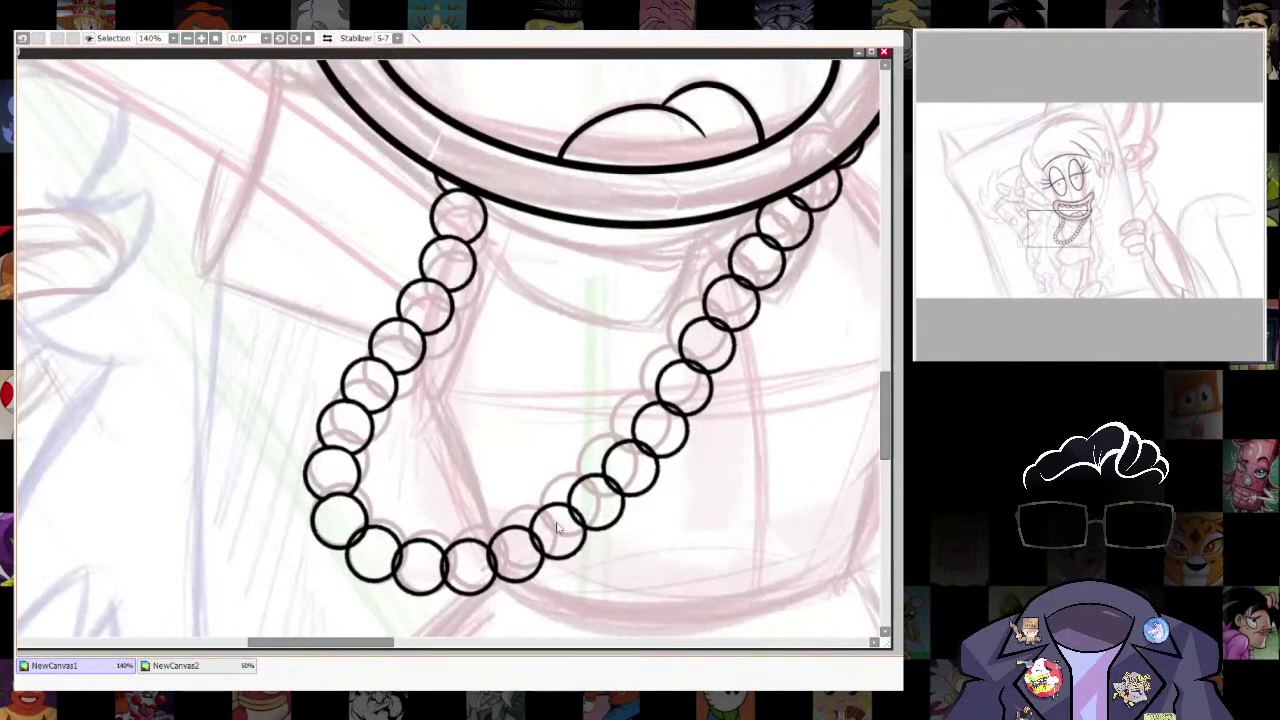
scroll(480, 490, "down", 3)
scroll(655, 553, "up", 3)
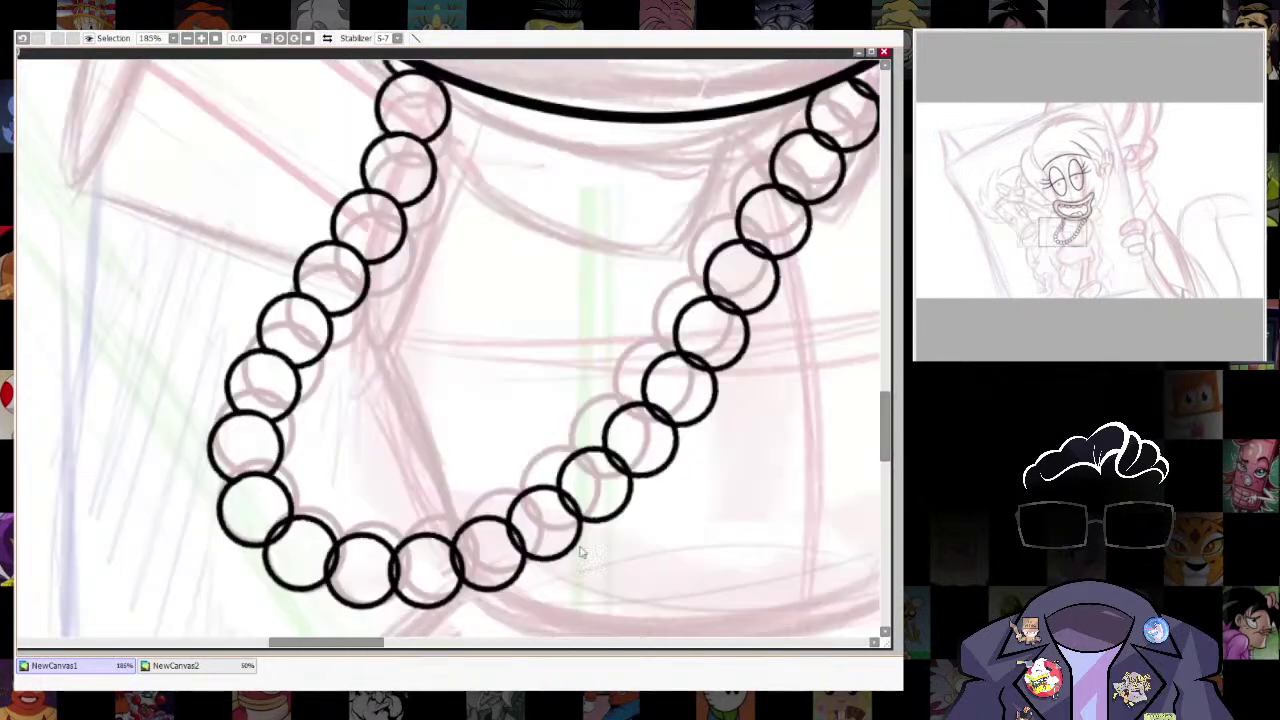
scroll(655, 553, "up", 3)
mouse_move(448, 512)
left_mouse_down()
mouse_move(546, 423)
mouse_move(574, 449)
mouse_move(575, 478)
left_mouse_up()
mouse_move(719, 348)
left_mouse_down()
mouse_move(646, 414)
mouse_move(670, 460)
left_mouse_up()
left_click_drag(545, 429, 843, 376)
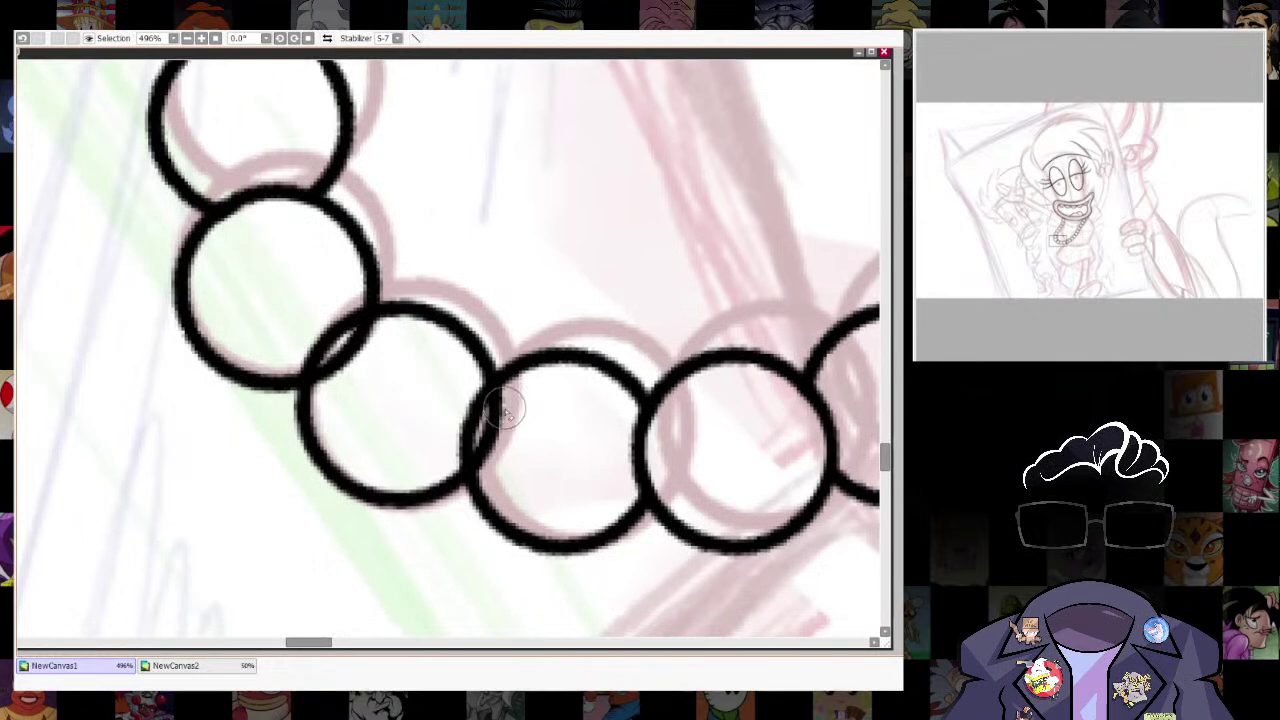
left_click_drag(507, 403, 498, 469)
mouse_move(329, 397)
left_mouse_down()
mouse_move(353, 356)
mouse_move(385, 337)
left_mouse_up()
Clean the bead overlaps on the lower part of the necklace's right strand so each circle reads as complete.
scroll(346, 429, "right", 2)
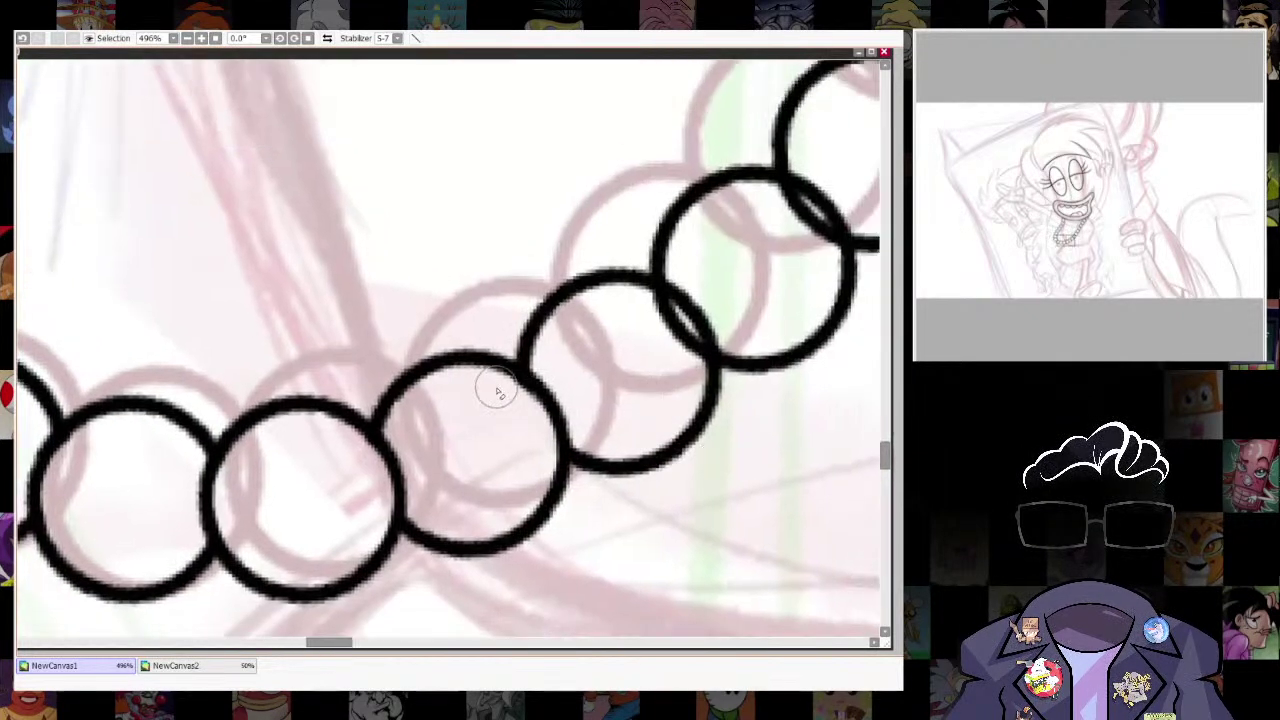
mouse_move(638, 306)
left_mouse_down()
mouse_move(681, 355)
mouse_move(678, 336)
left_mouse_up()
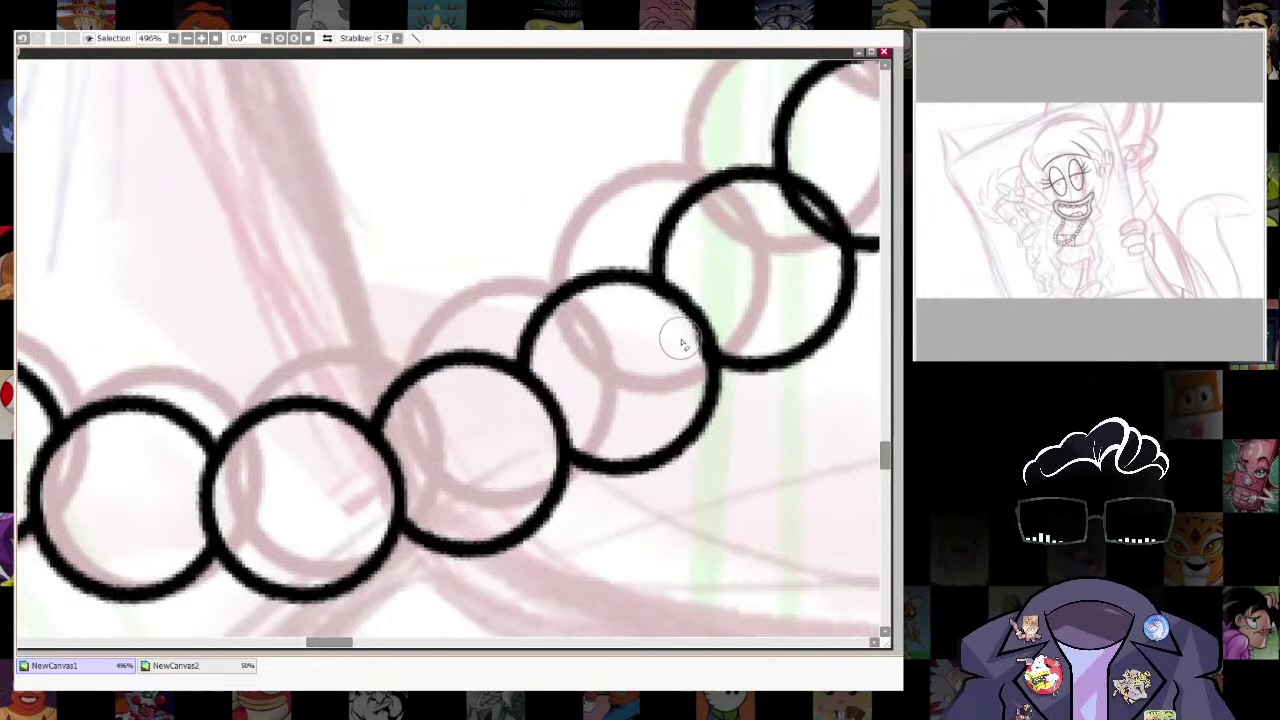
left_click_drag(828, 261, 576, 478)
left_click_drag(520, 423, 566, 463)
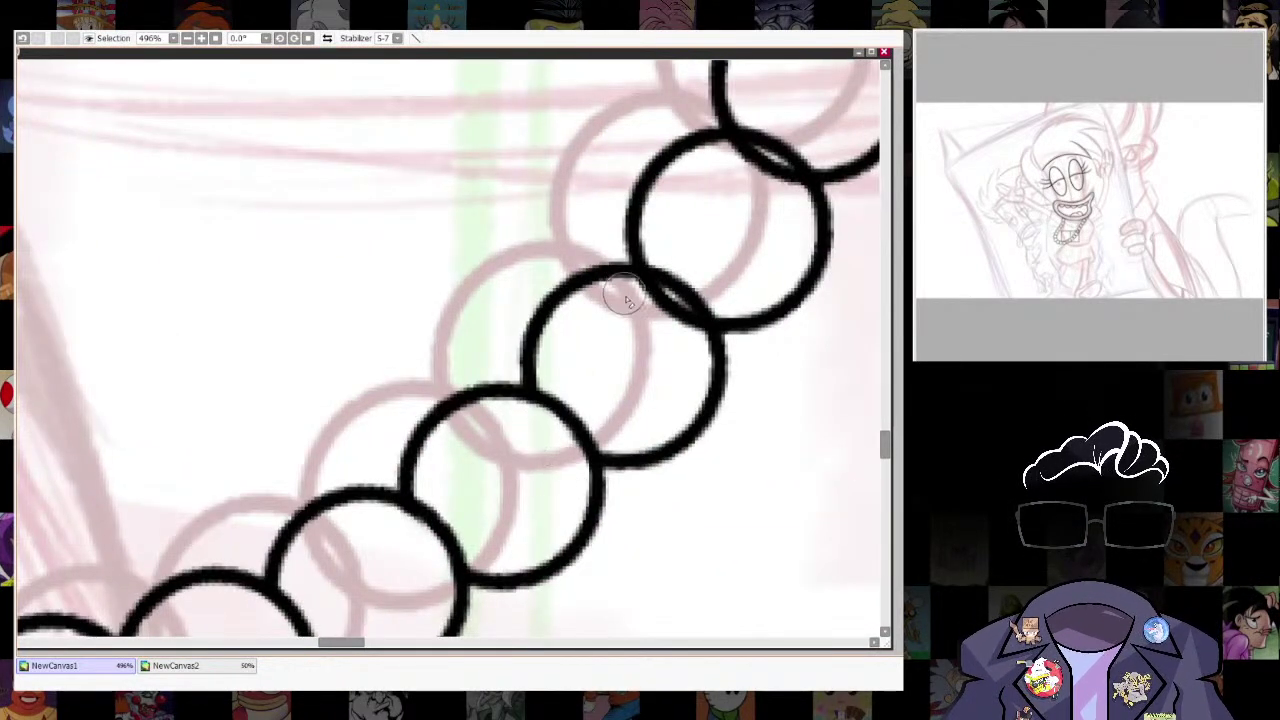
left_click_drag(626, 297, 683, 328)
Erase the bead overlaps up the rest of the right strand toward the lower lip.
scroll(683, 333, "right", 2)
scroll(683, 333, "up", 2)
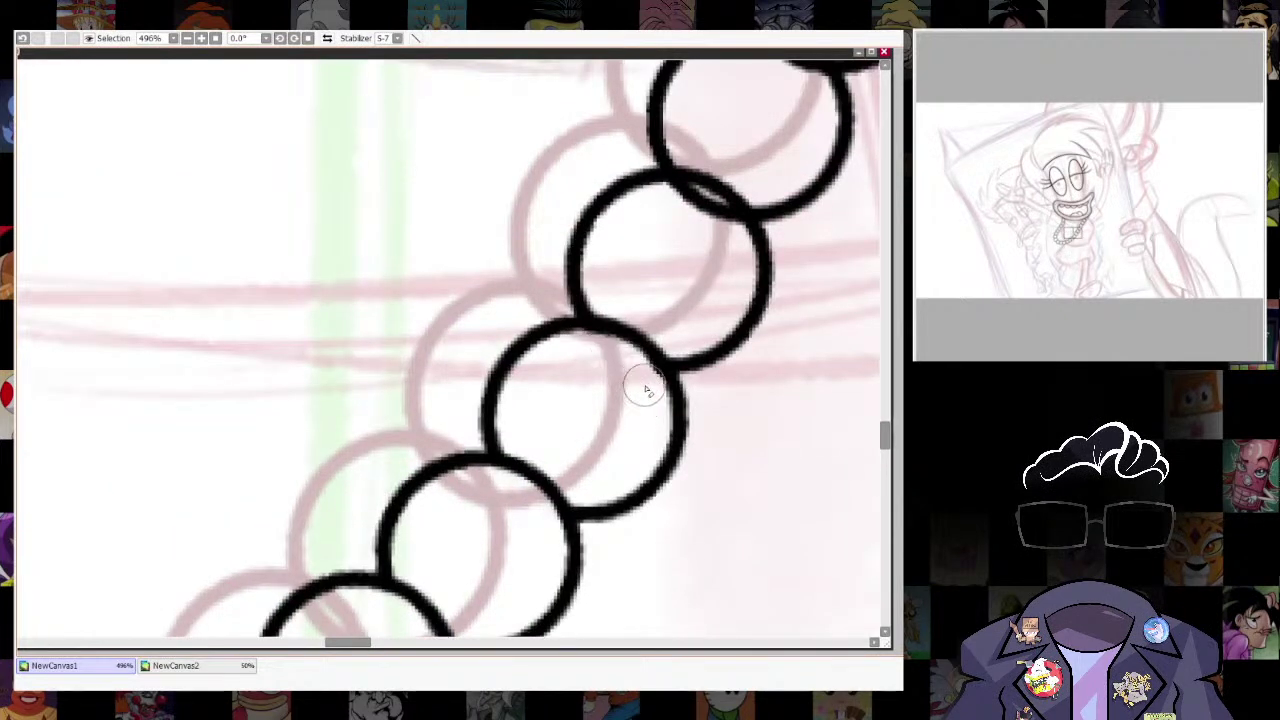
left_click_drag(736, 271, 681, 413)
mouse_move(597, 349)
left_mouse_down()
mouse_move(651, 357)
mouse_move(671, 377)
left_mouse_up()
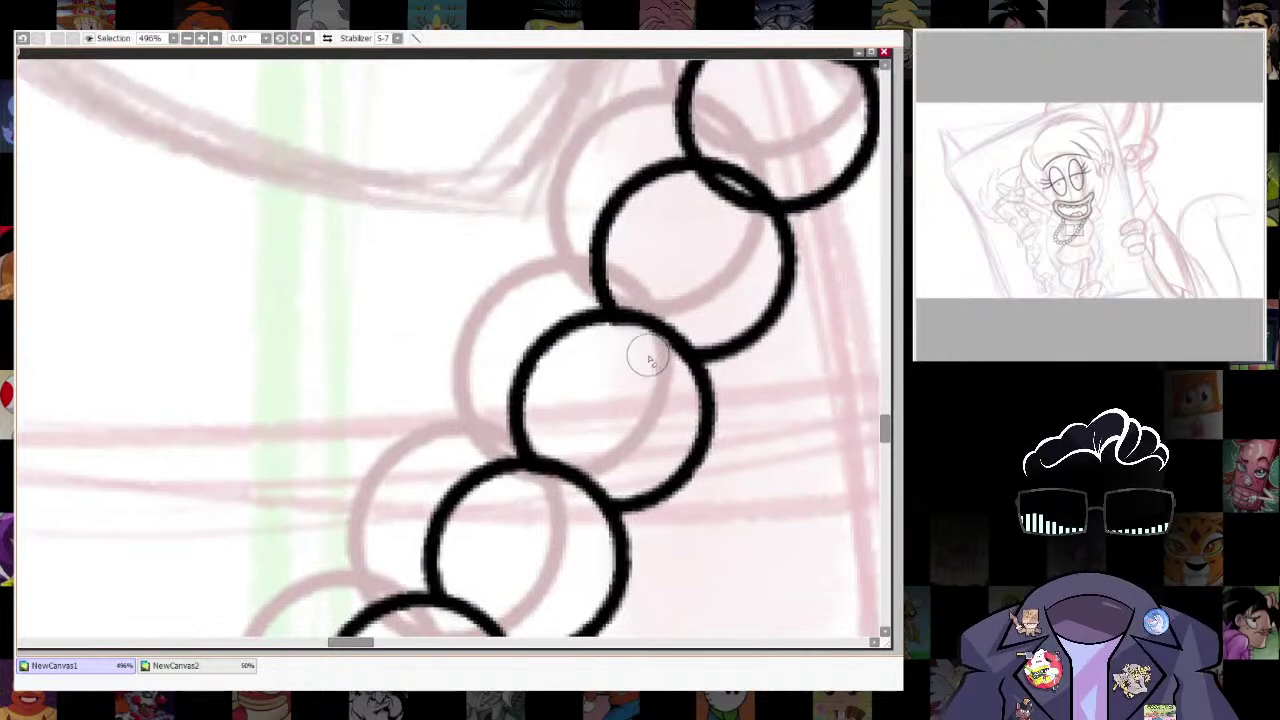
left_click_drag(744, 270, 634, 480)
left_click_drag(591, 403, 629, 434)
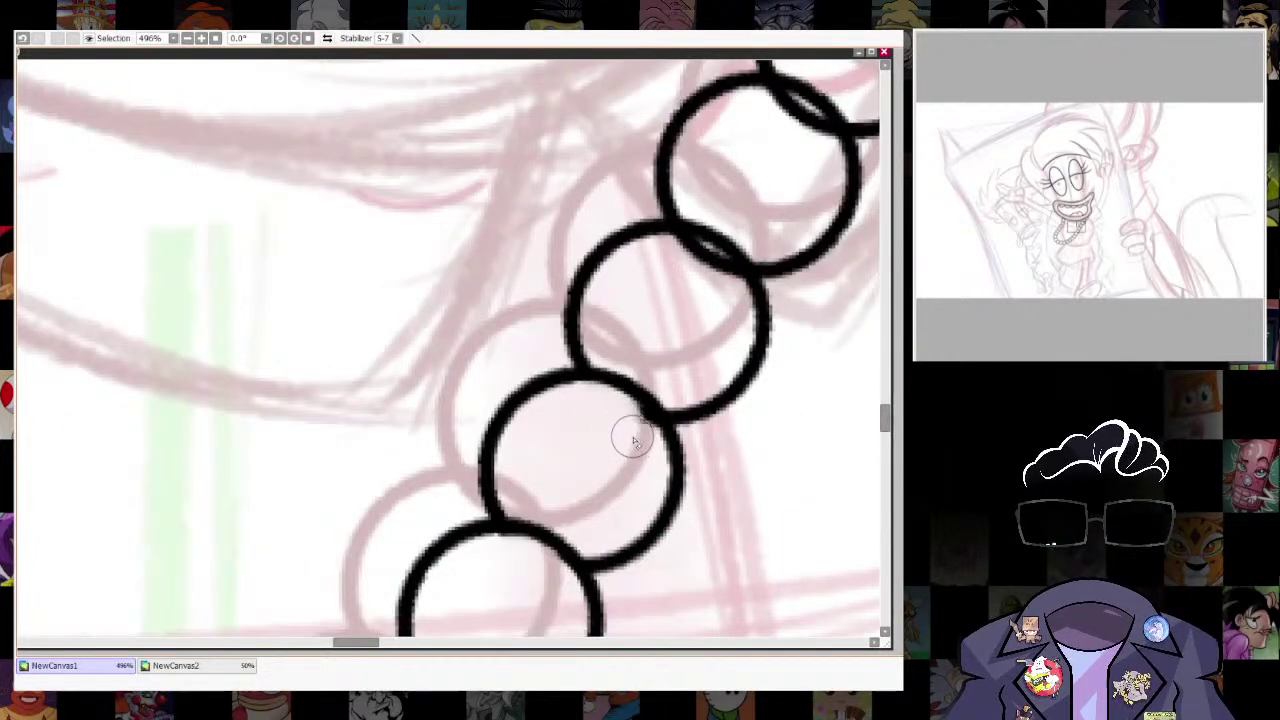
left_click_drag(778, 337, 728, 425)
left_click_drag(751, 268, 669, 446)
left_click_drag(624, 371, 685, 415)
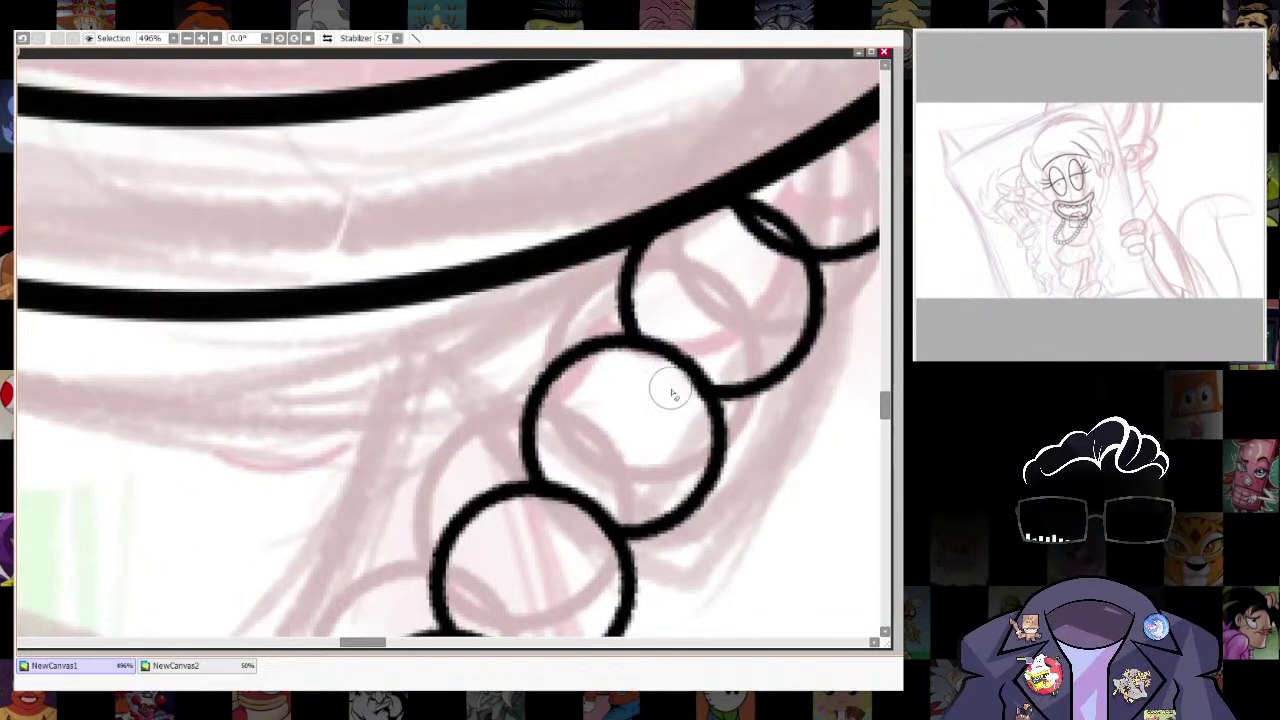
Reduce the eraser size and remove the small bead overlap tucked under the right side of the lip.
key("bracketleft")
key("bracketleft")
key("bracketleft")
key("bracketleft")
key("bracketleft")
key("bracketleft")
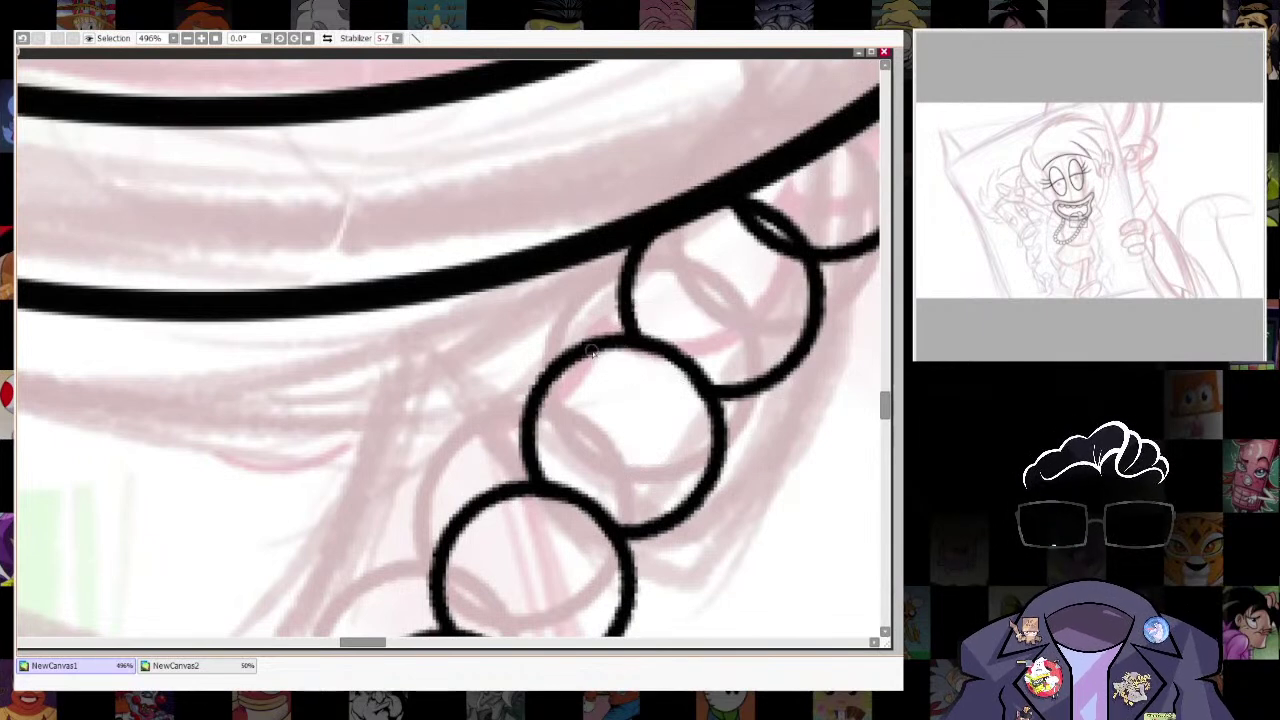
left_click_drag(738, 321, 707, 425)
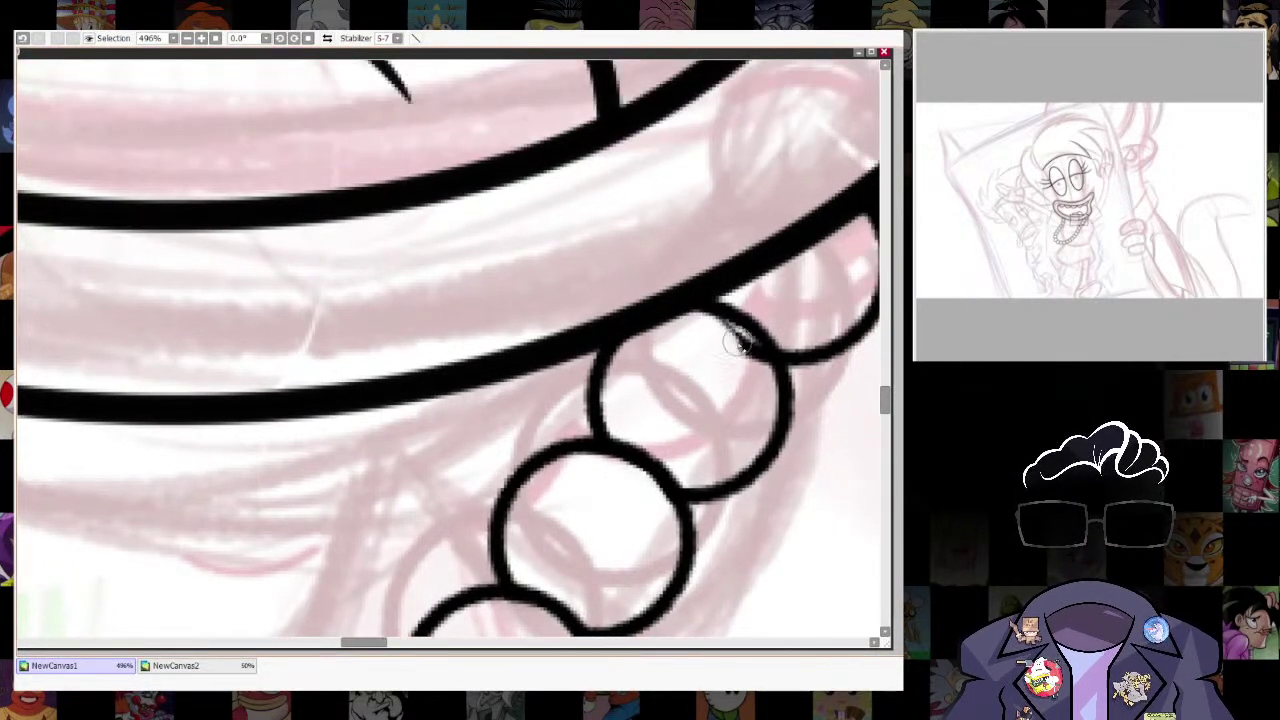
mouse_move(757, 420)
left_mouse_down()
mouse_move(616, 478)
mouse_move(693, 359)
mouse_move(683, 472)
left_mouse_up()
Hide the sketch and inspect the inked face and necklace line art.
scroll(751, 309, "down", 8)
scroll(654, 419, "up", 4)
scroll(757, 346, "down", 5)
scroll(693, 350, "up", 4)
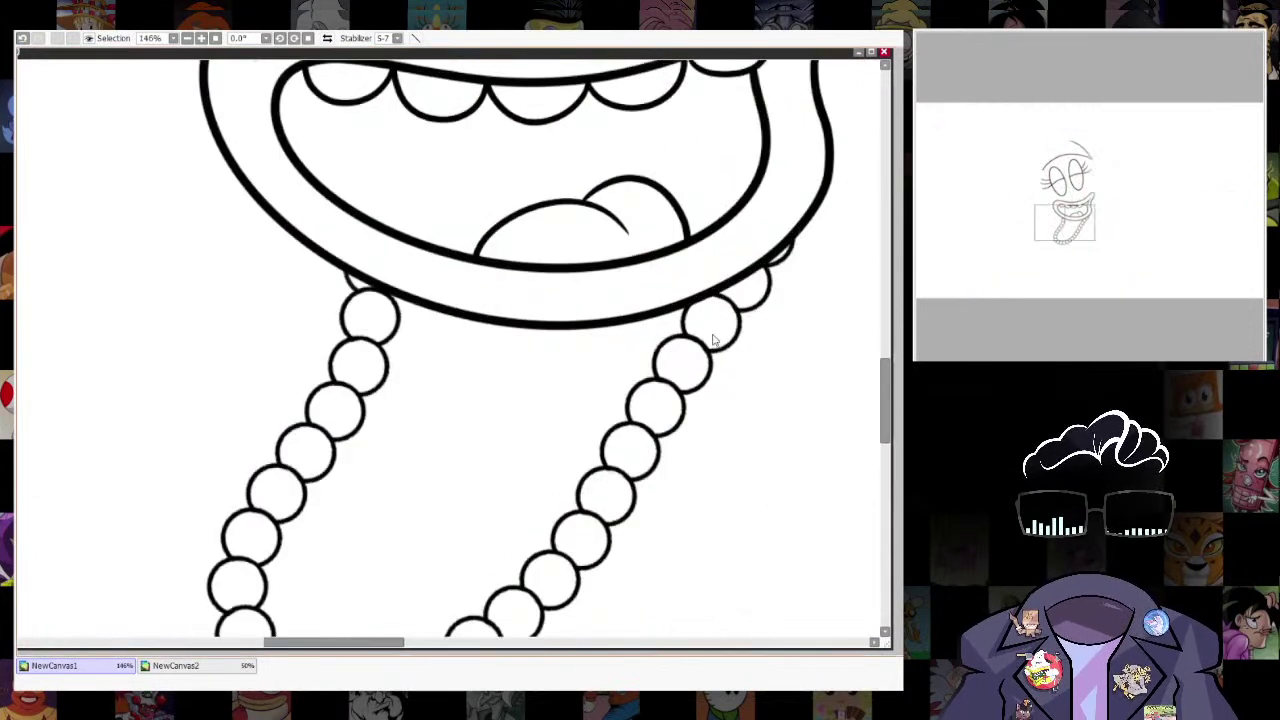
scroll(730, 332, "down", 9)
left_click_drag(697, 357, 702, 408)
scroll(704, 408, "up", 4)
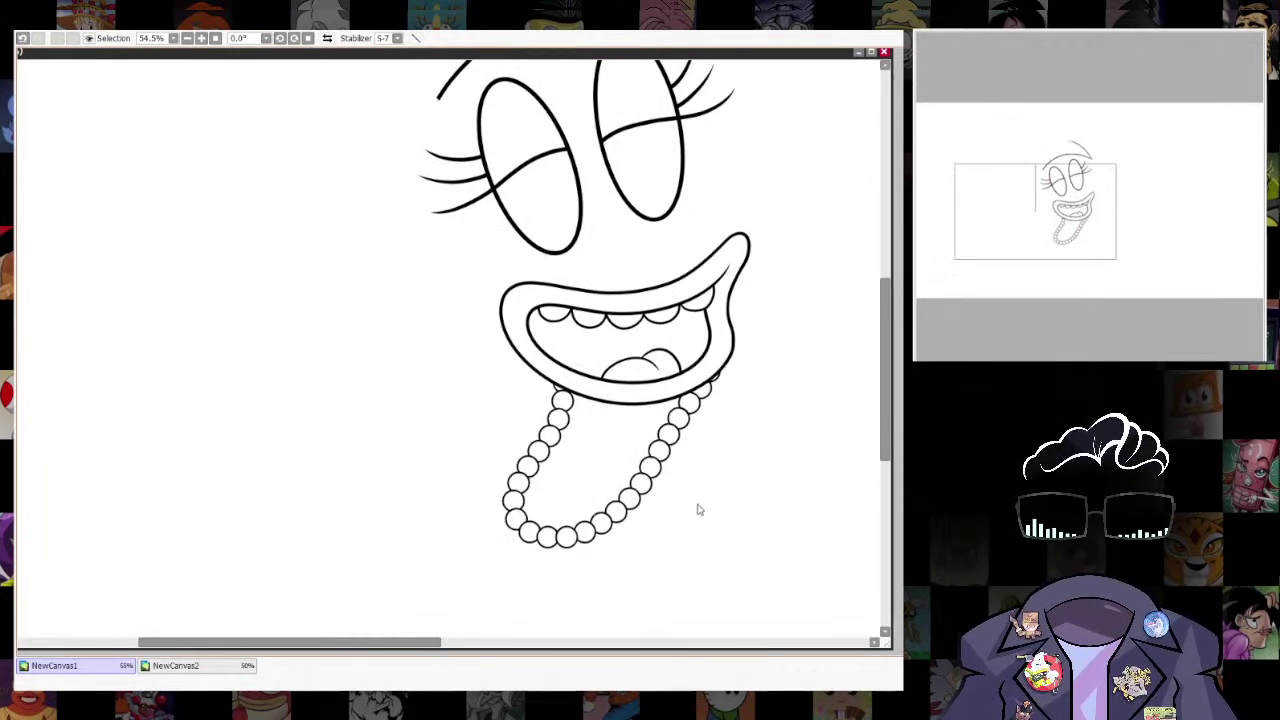
scroll(697, 509, "up", 1)
Select the necklace's line art, thicken its bead outlines, and clear the selection.
left_click(1090, 540, "ctrl")
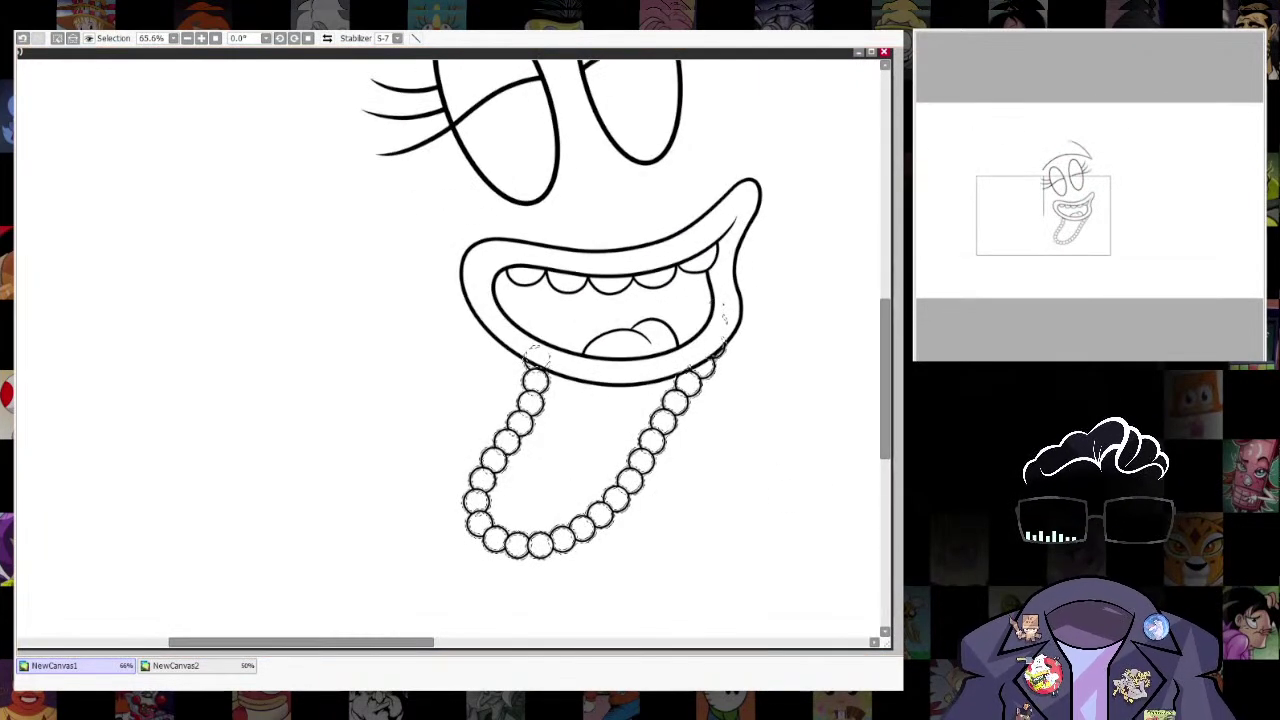
left_click(855, 576)
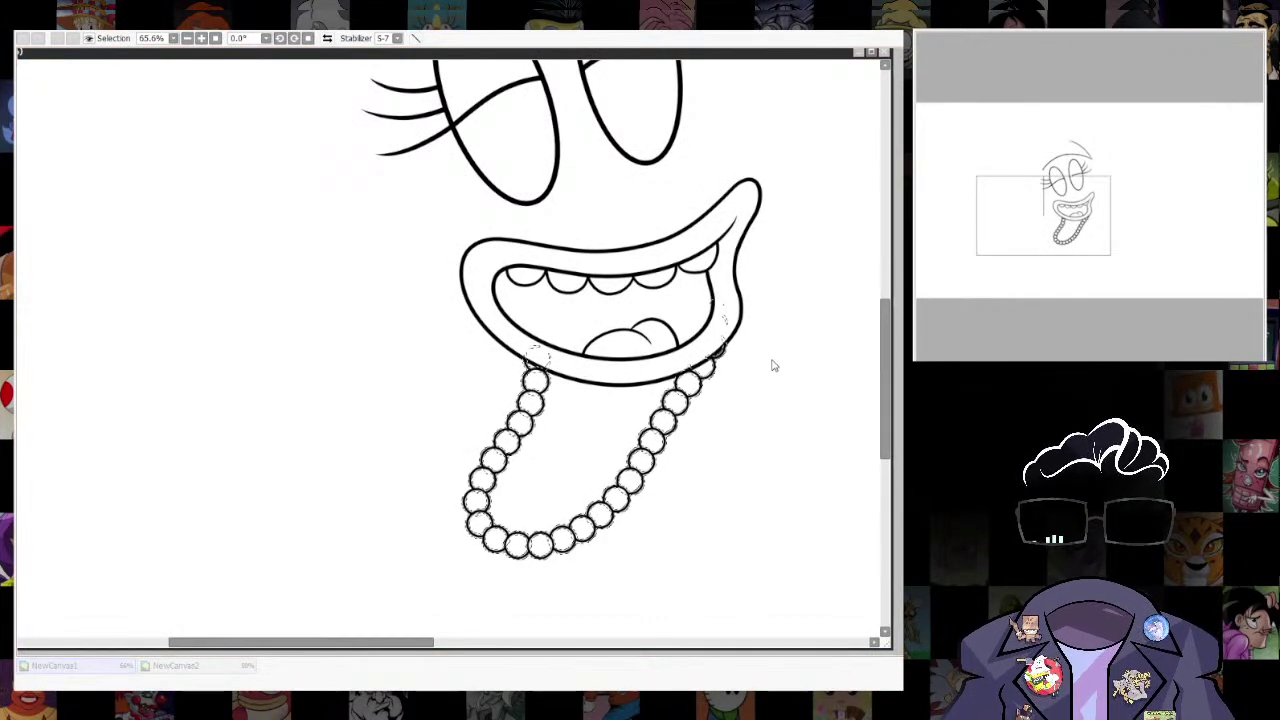
left_click(877, 428)
key("ctrl+d")
Show the sketch again and ink the torso's left side line inside the necklace loop, from the left strand to the bottom beads.
scroll(680, 500, "down", 7)
scroll(700, 535, "up", 6)
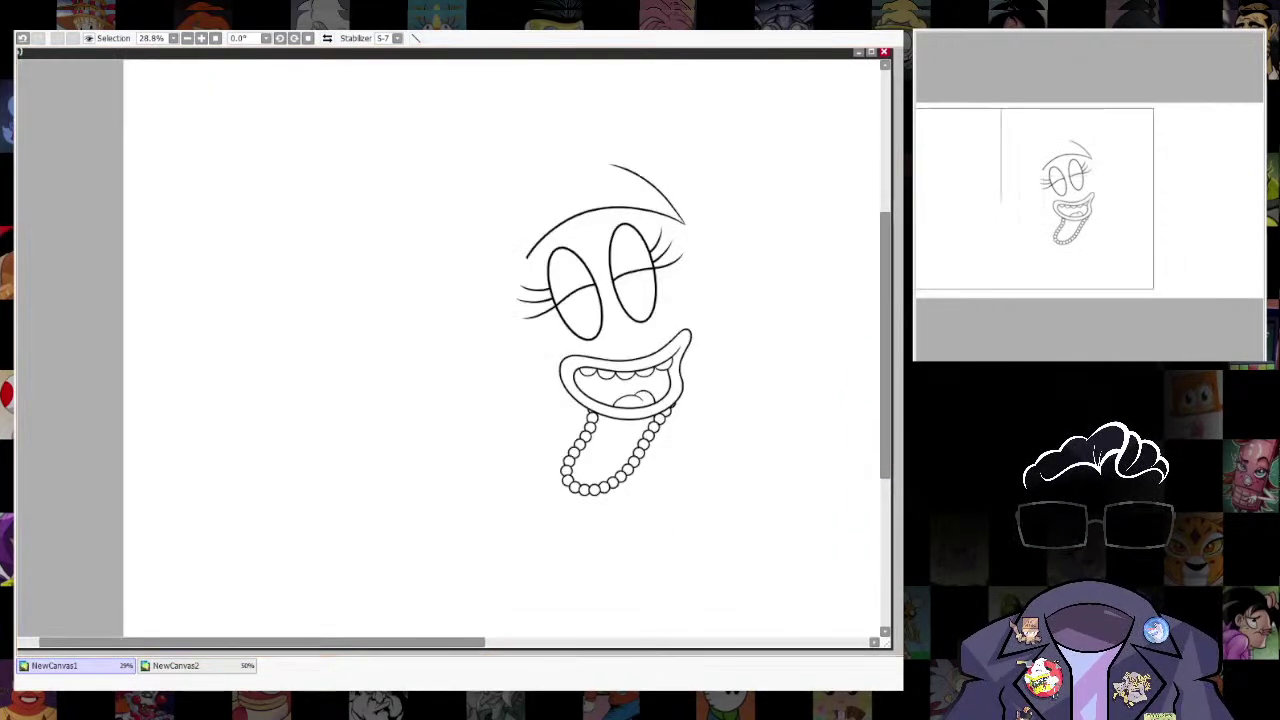
scroll(654, 441, "up", 1)
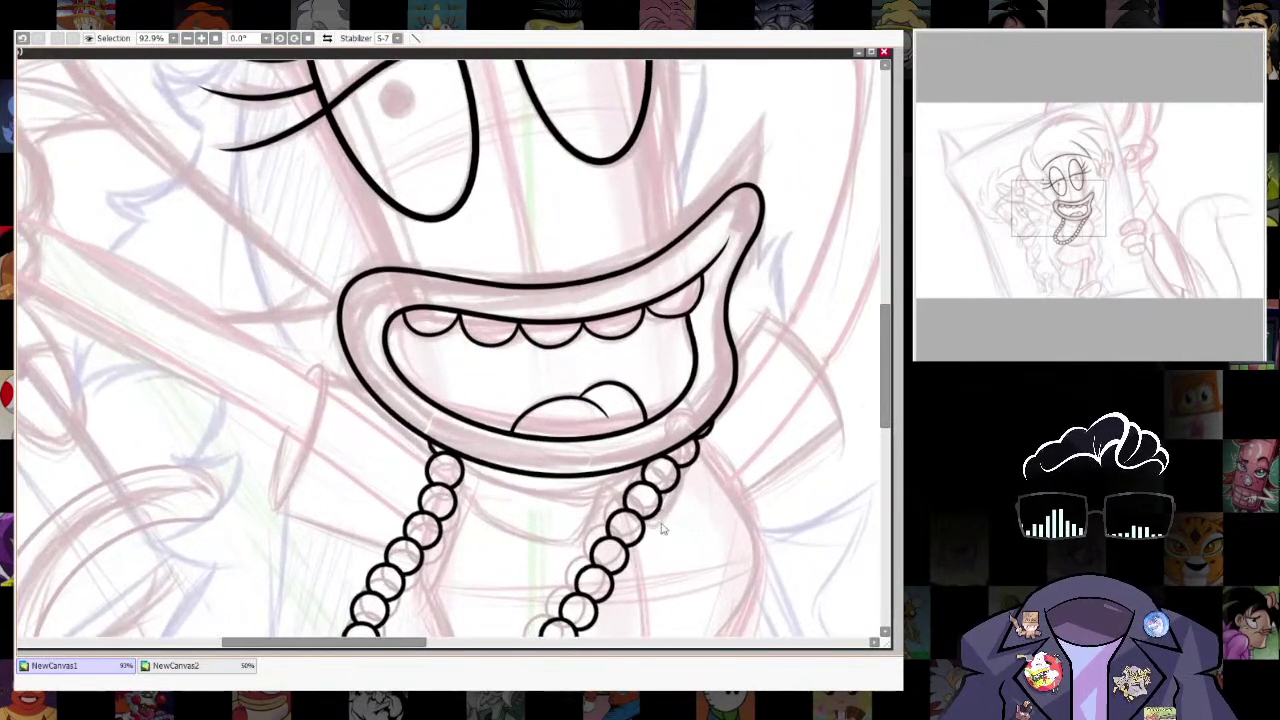
scroll(644, 475, "up", 1)
scroll(583, 409, "up", 1)
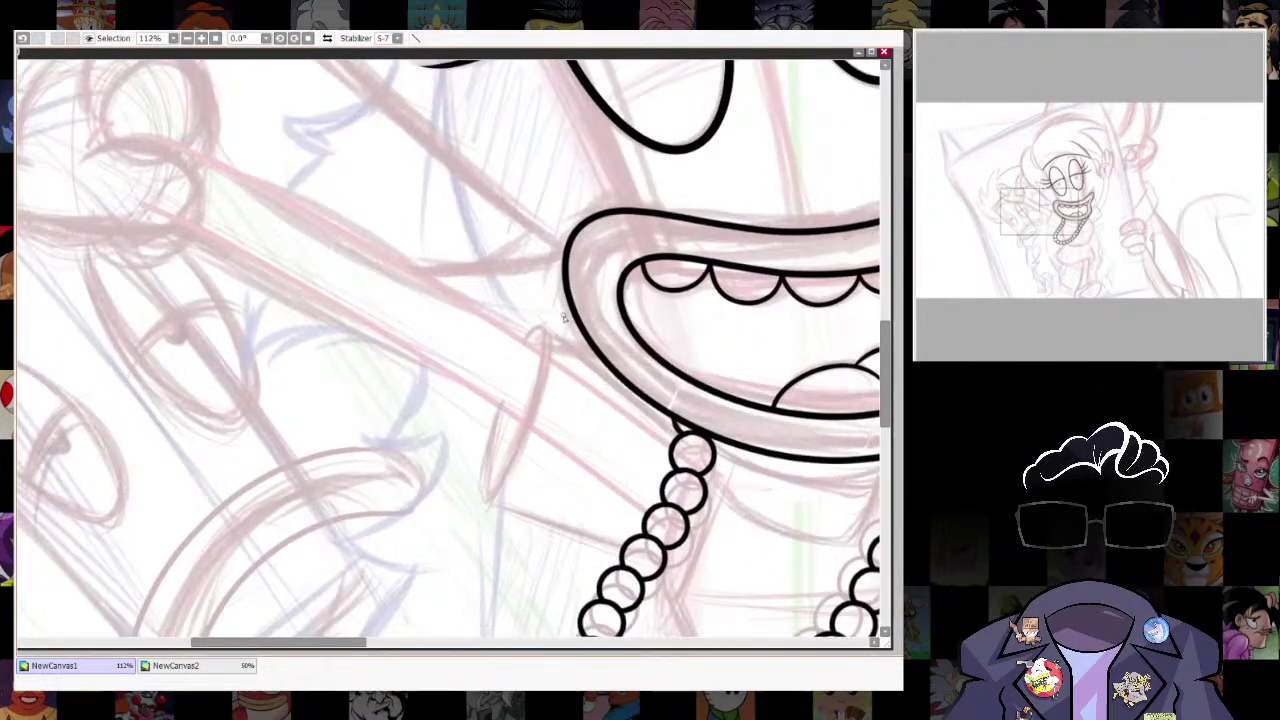
key("ctrl+z")
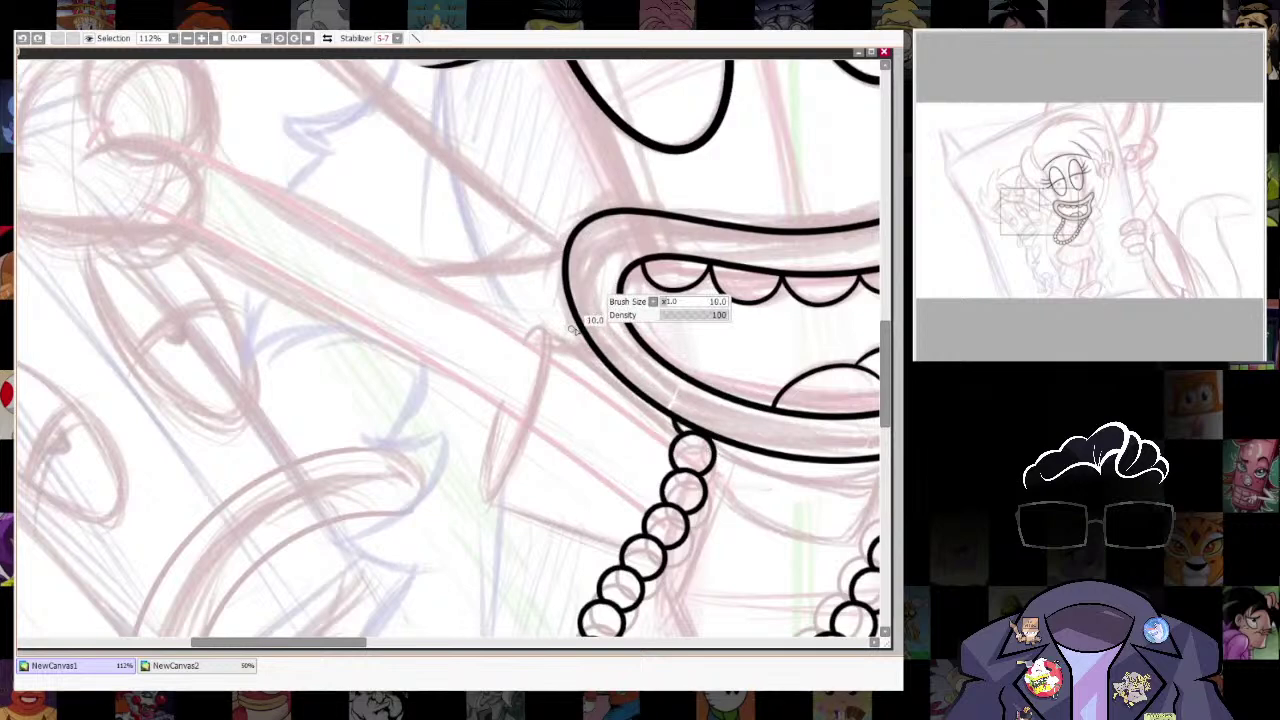
left_click_drag(572, 488, 534, 430)
left_click_drag(763, 565, 609, 399)
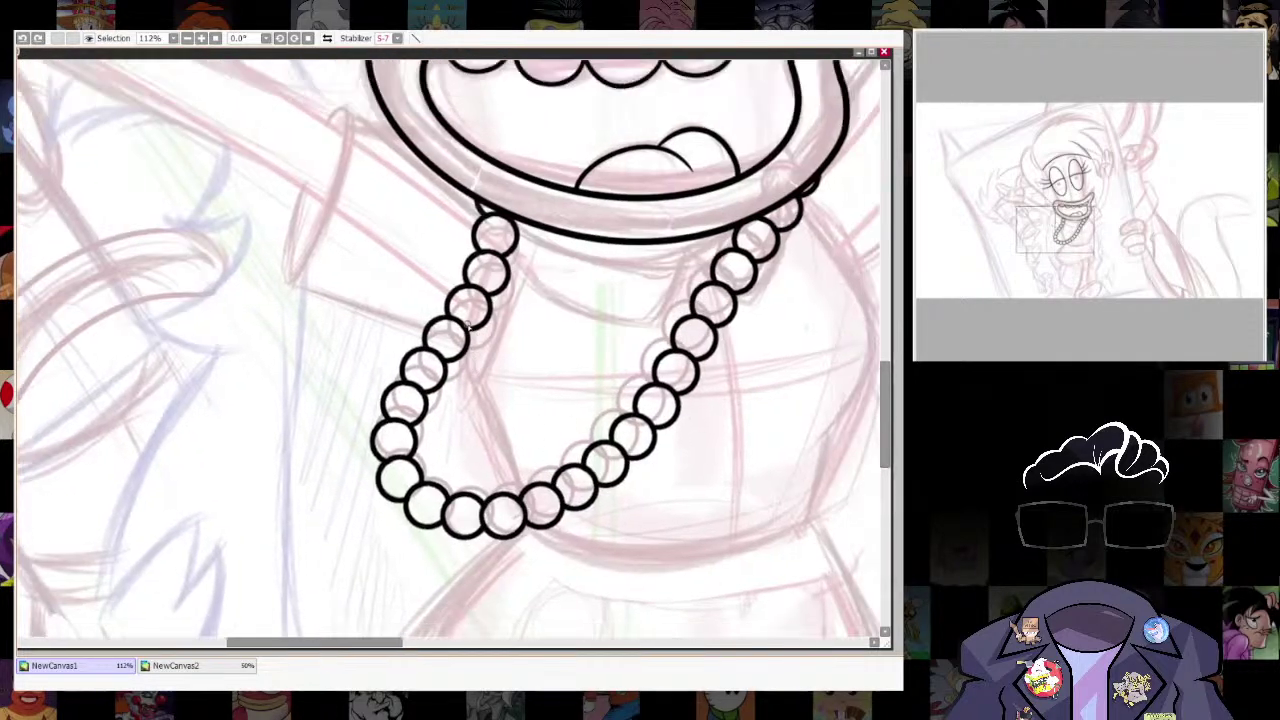
left_click_drag(482, 420, 524, 500)
key("ctrl+z")
key("ctrl+z")
left_click_drag(456, 335, 519, 484)
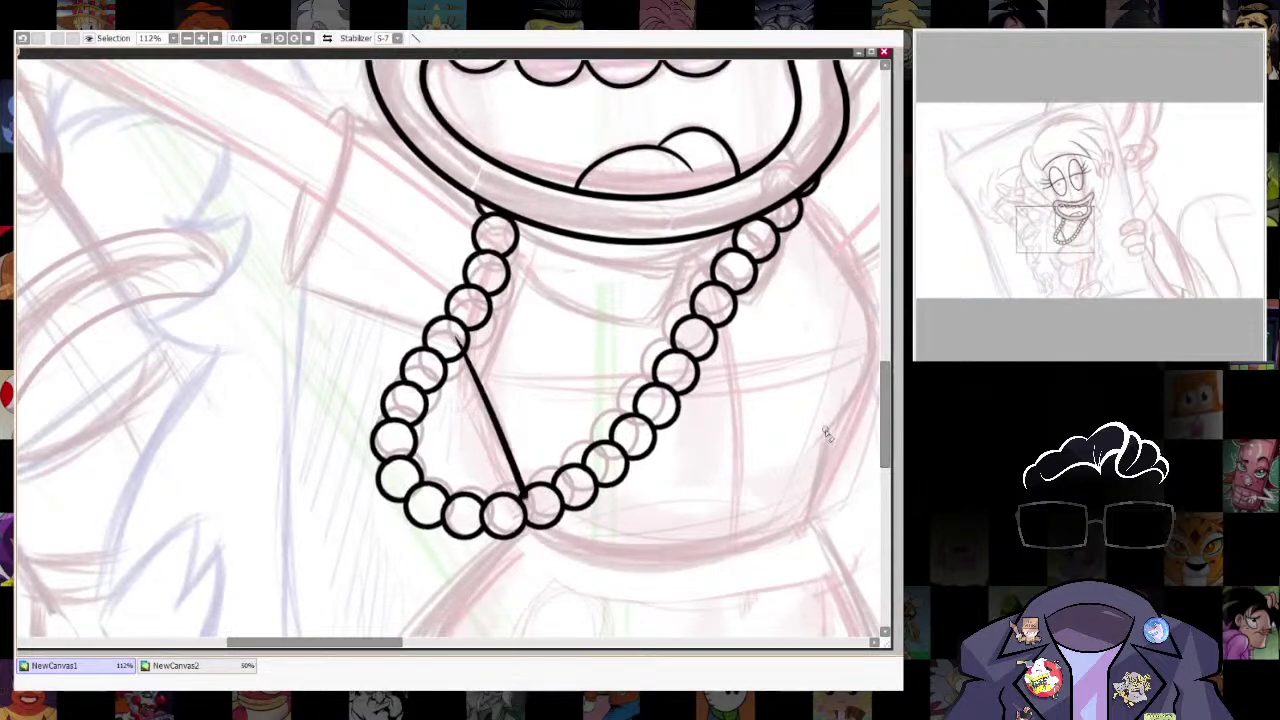
left_click_drag(692, 397, 616, 482)
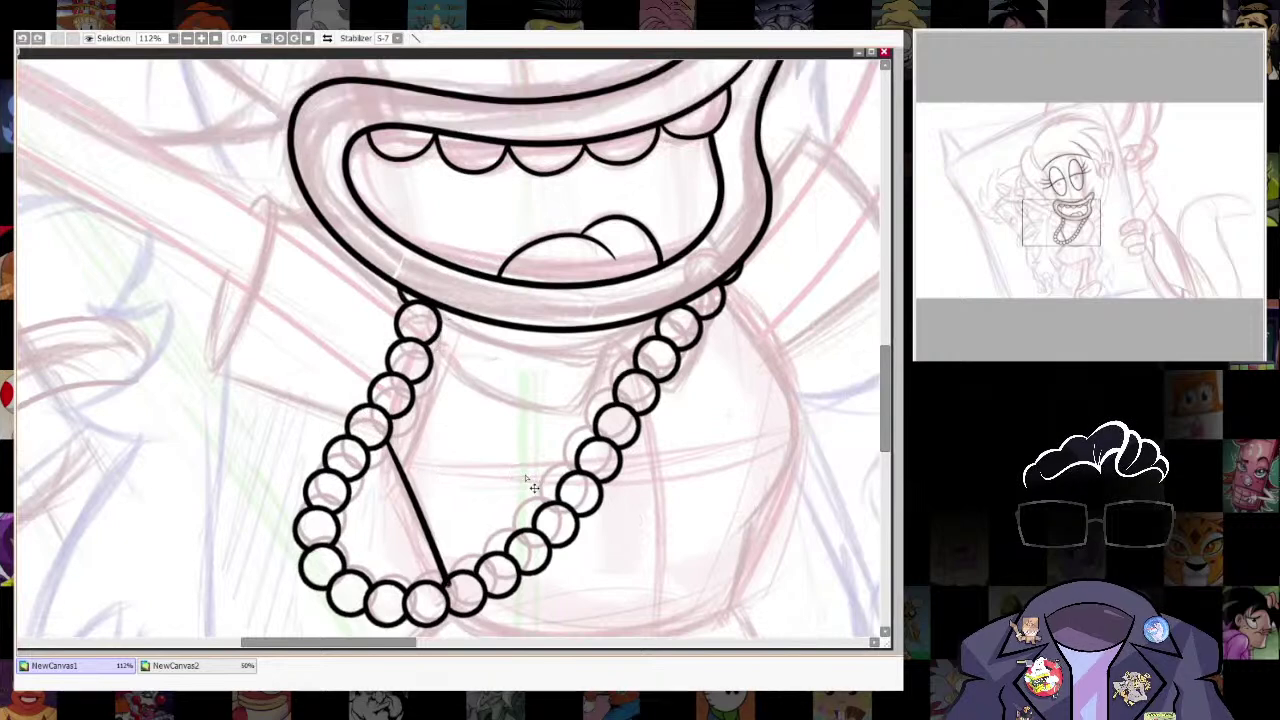
scroll(378, 363, "down", 1)
left_click_drag(378, 363, 420, 452)
key("ctrl+z")
key("ctrl+z")
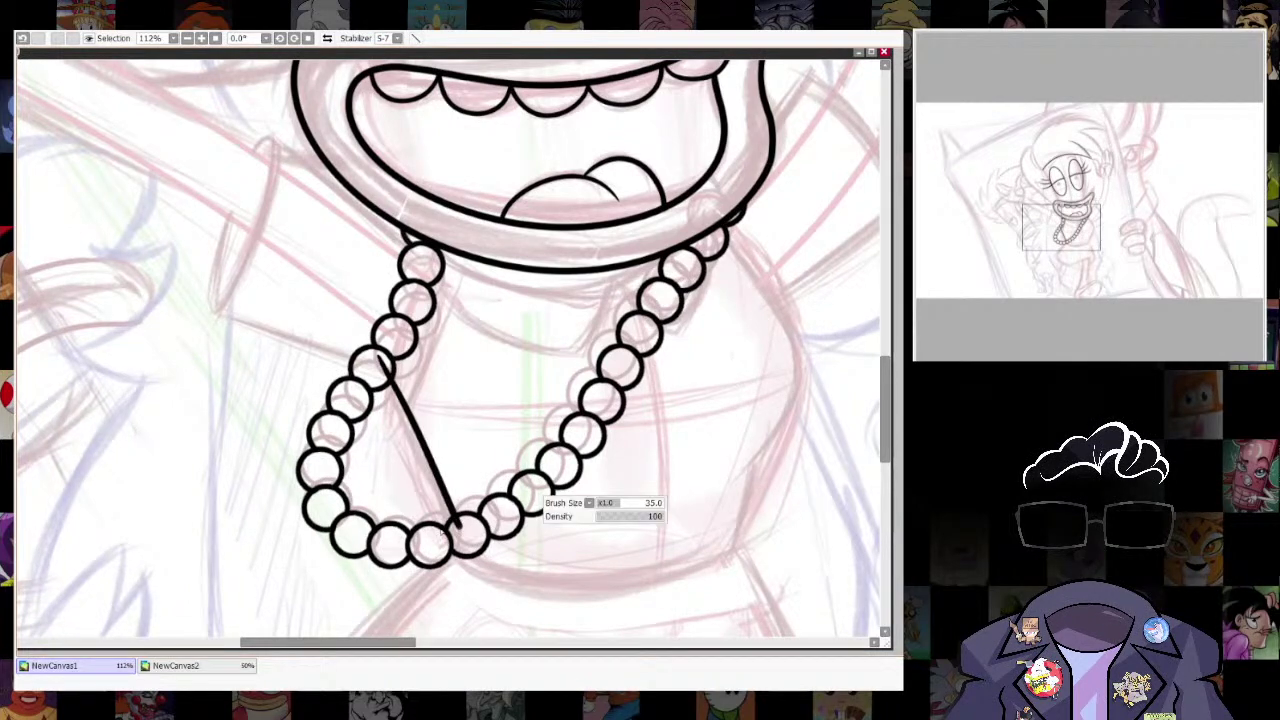
Erase the ends of the torso's left side line where they overlap the necklace beads.
scroll(432, 495, "up", 2)
left_click_drag(410, 500, 417, 496)
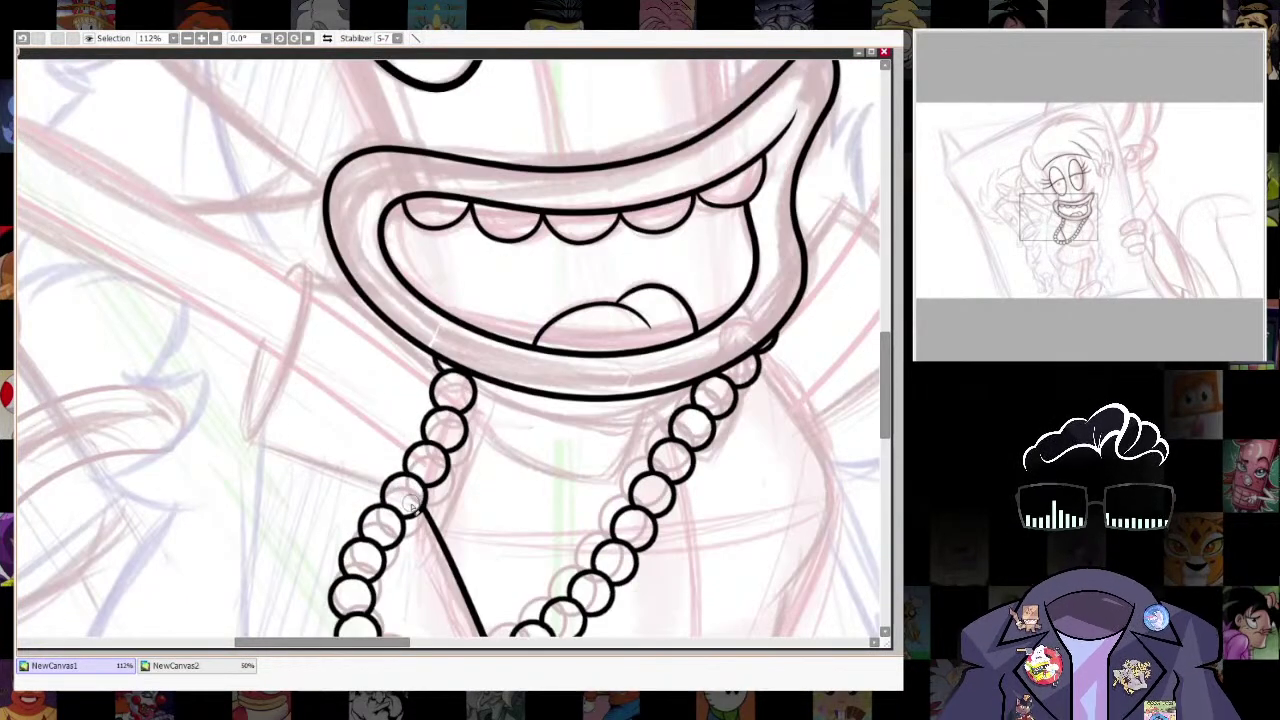
left_click_drag(690, 513, 611, 354)
mouse_move(825, 406)
left_mouse_down()
mouse_move(774, 531)
mouse_move(762, 415)
mouse_move(688, 475)
left_mouse_up()
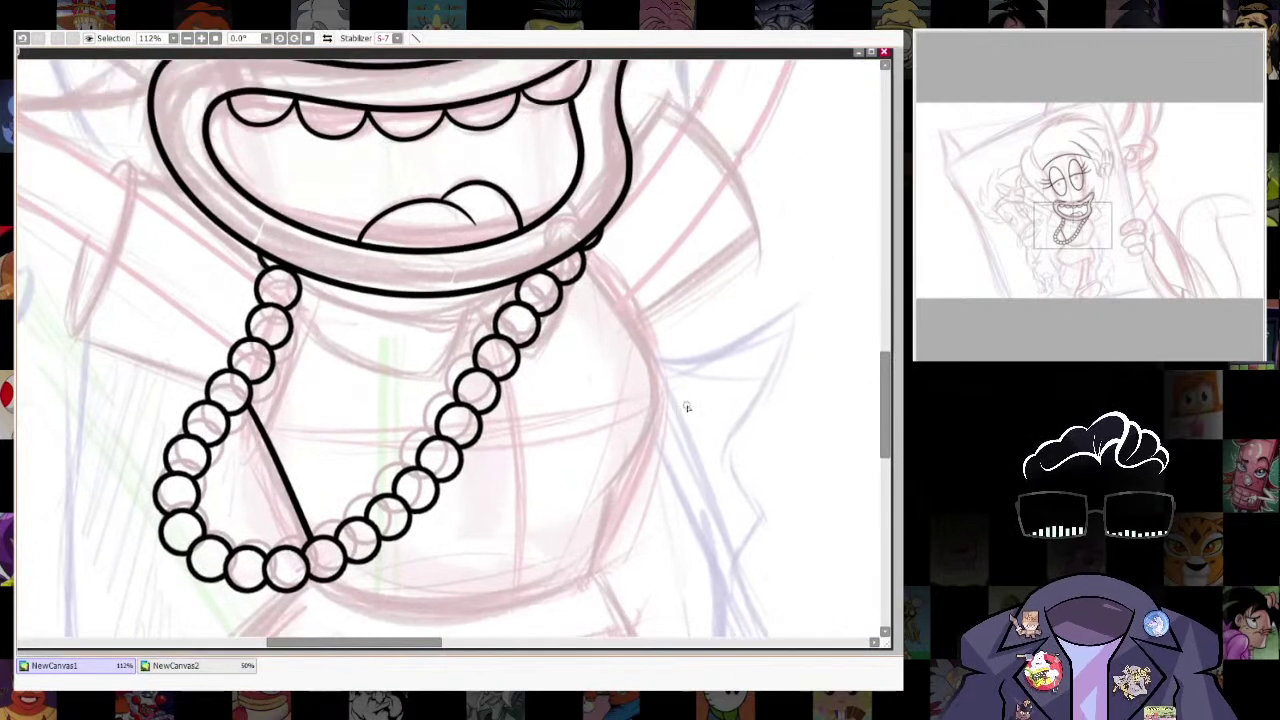
key("ctrl+z")
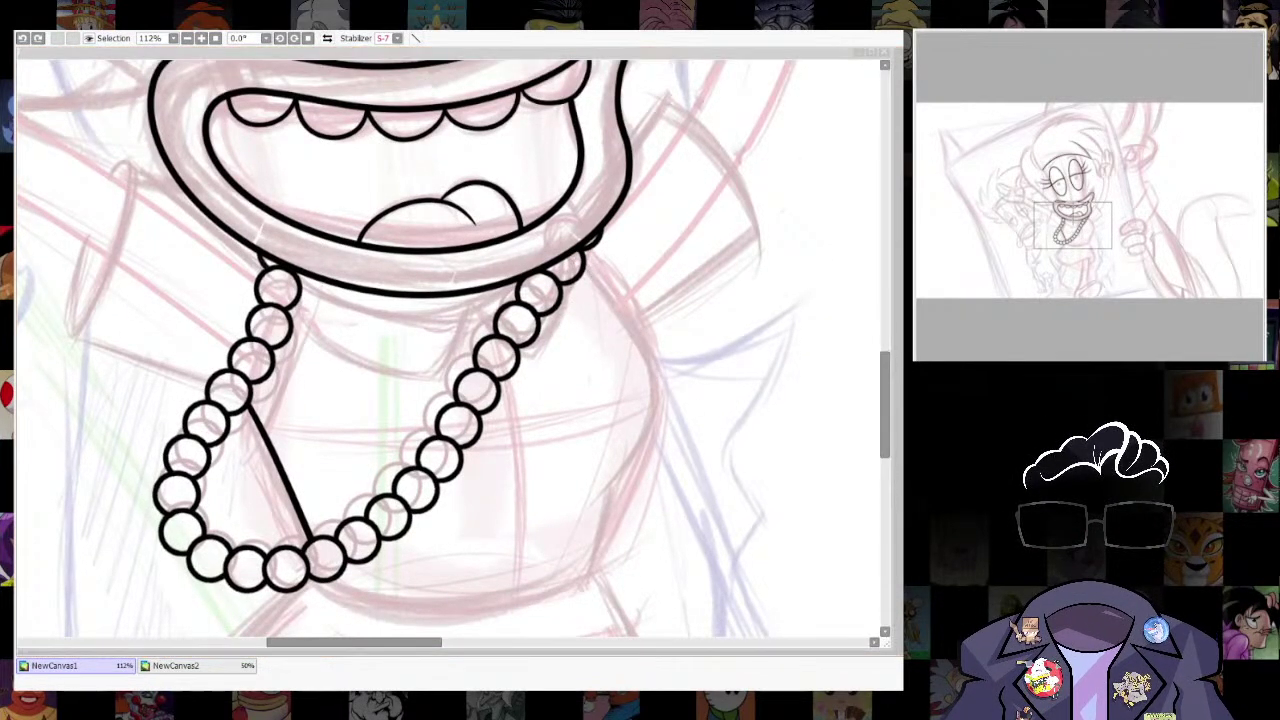
left_click(596, 266)
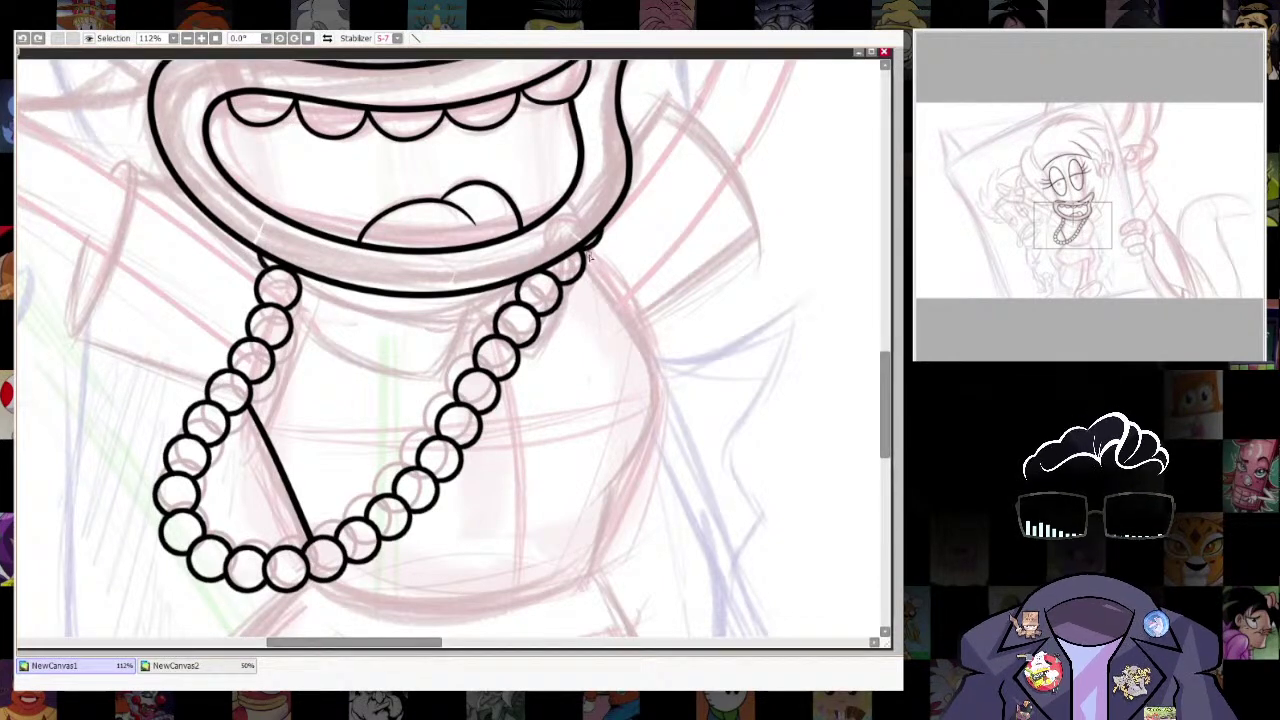
left_click_drag(588, 255, 655, 355)
left_click_drag(623, 467, 603, 492)
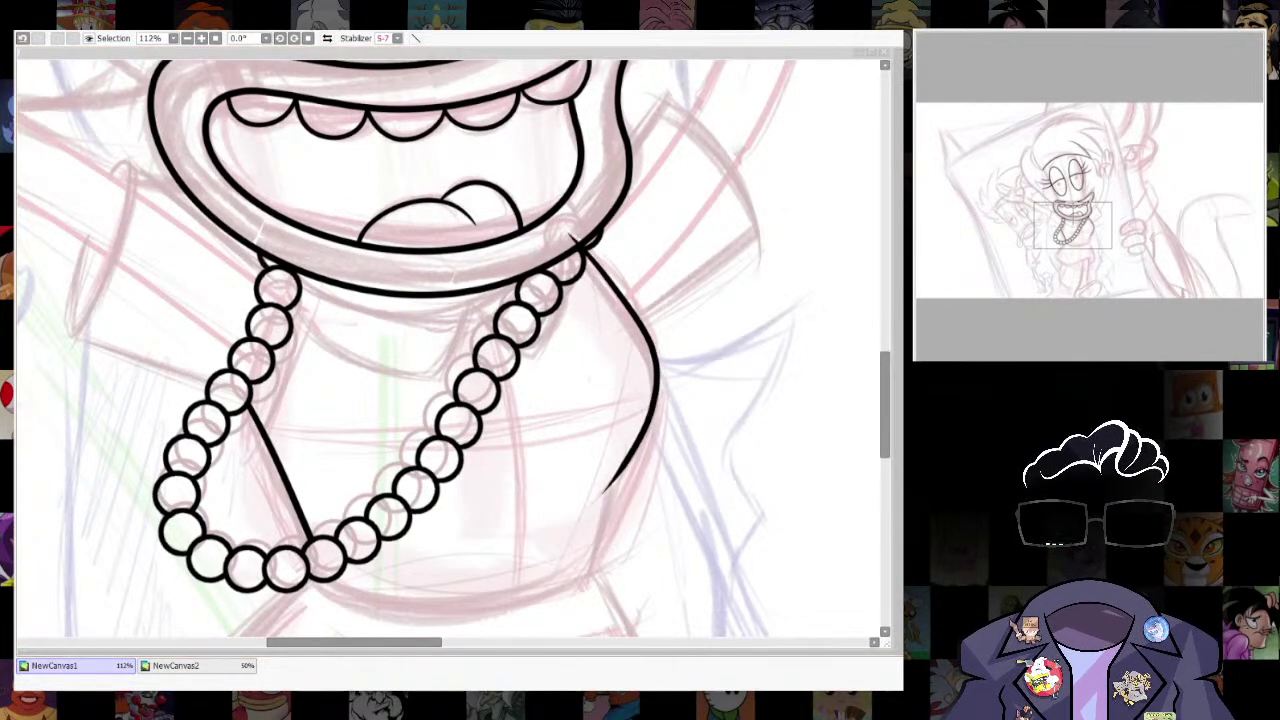
key("alt+Tab")
key("ctrl+z")
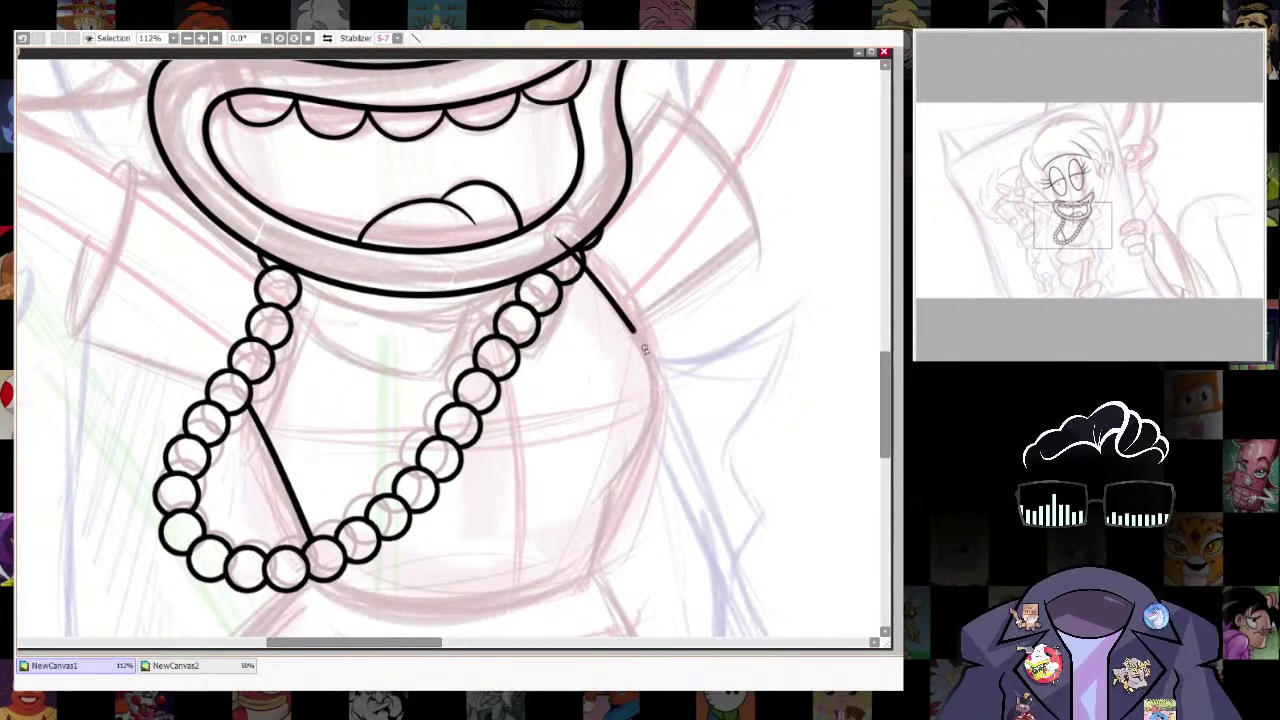
Ink the torso's right contour from under the lip down to the waist, and erase its overlap on the lip and bead.
left_click_drag(636, 451, 575, 516)
left_click_drag(657, 534, 682, 448)
left_click_drag(614, 487, 641, 400)
key("ctrl+z")
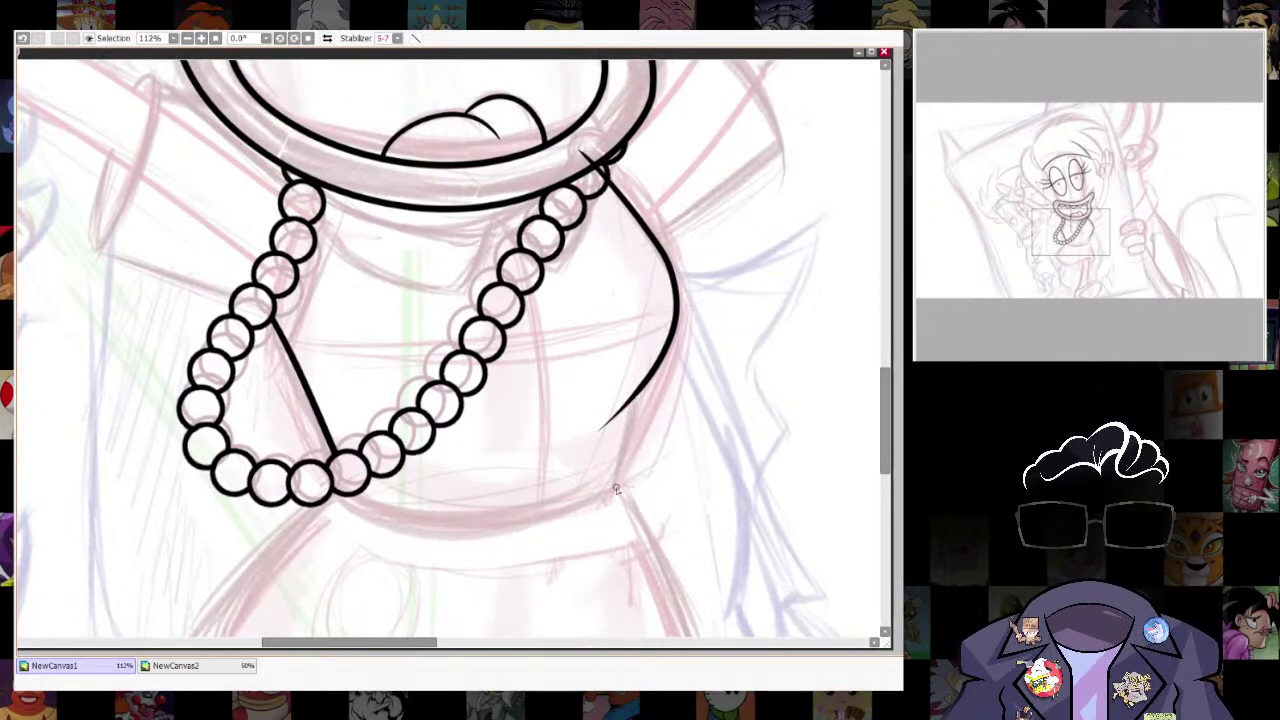
scroll(735, 242, "up", 3)
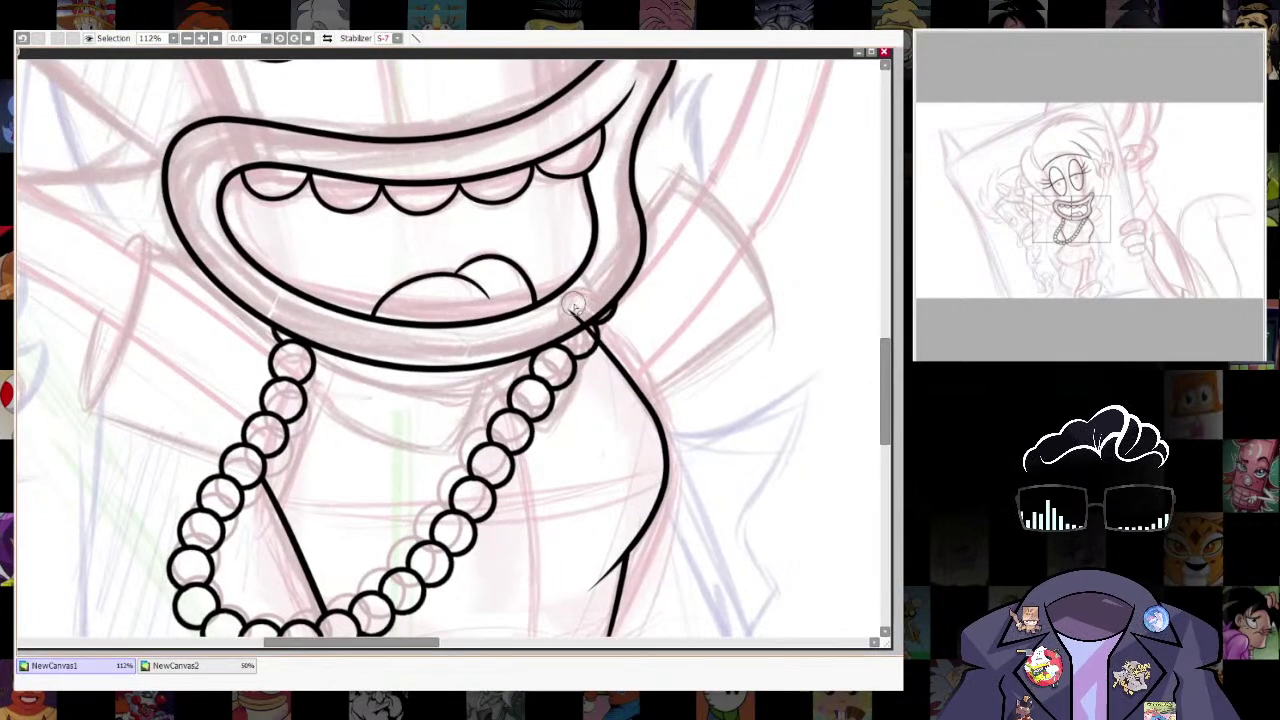
scroll(588, 263, "down", 4)
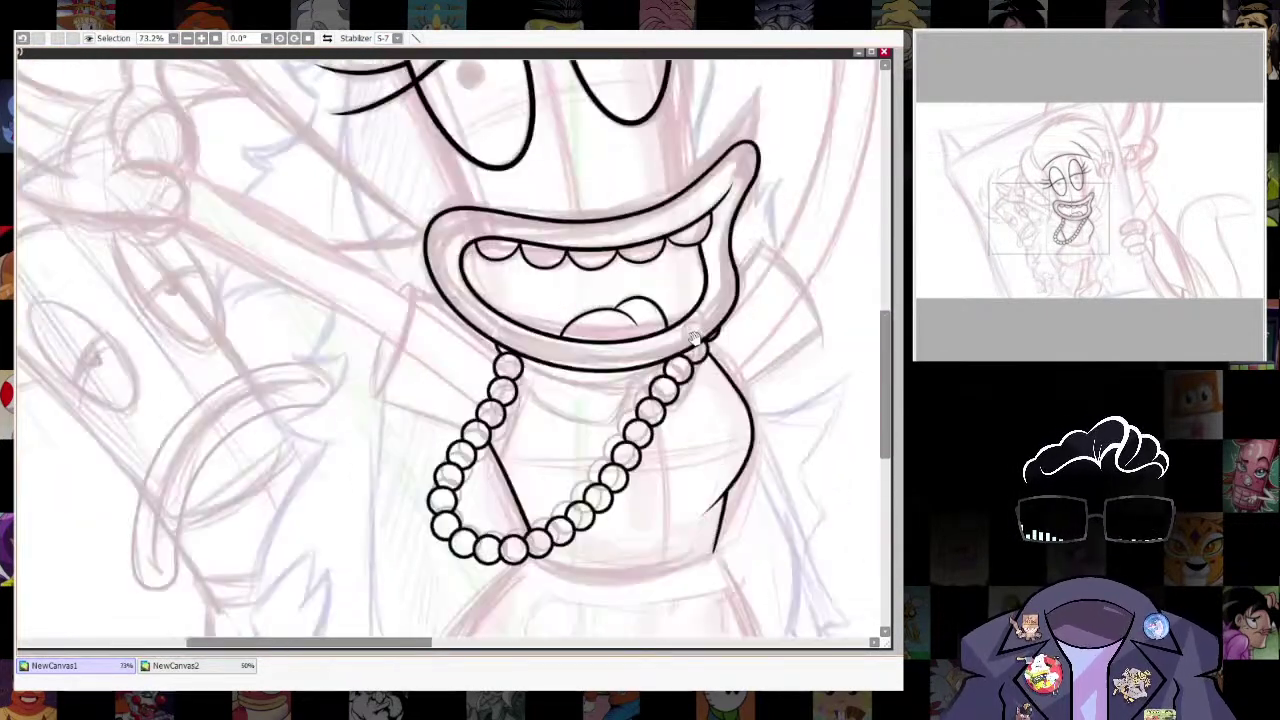
Ink the curved neck line under the lower lip and the shirt's collar between and beside the necklace strands.
scroll(526, 530, "up", 3)
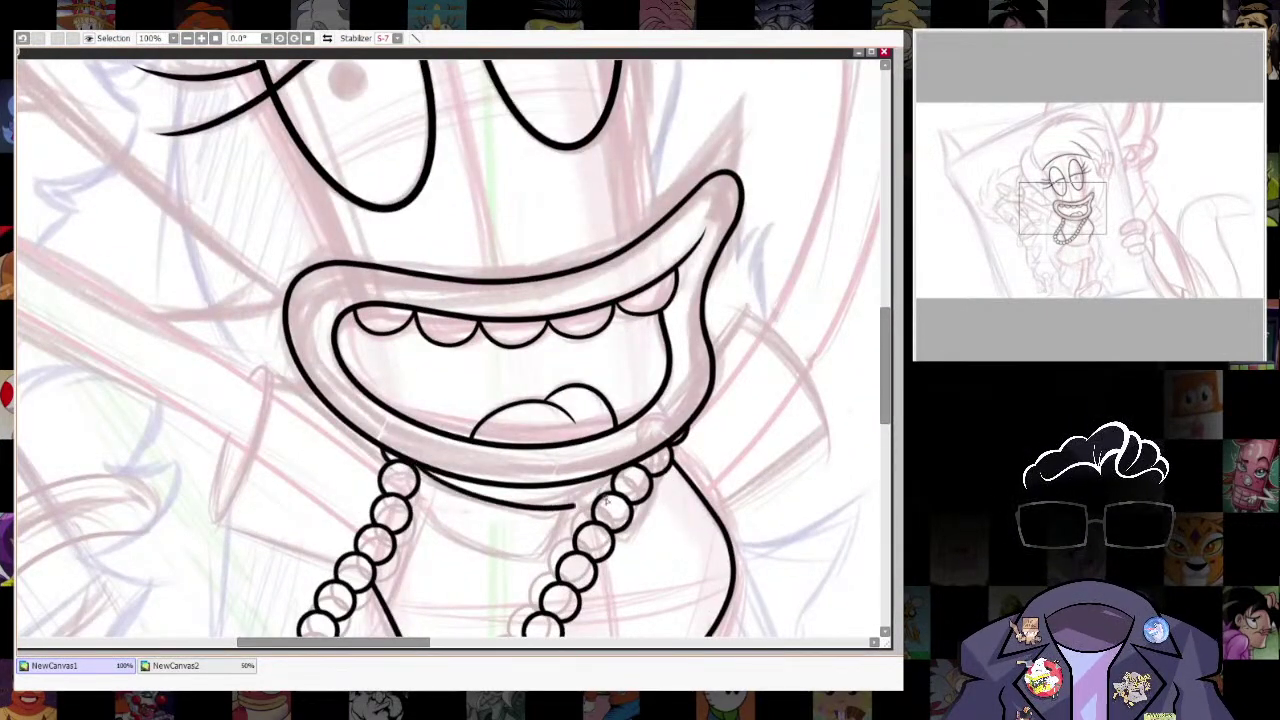
key("ctrl+z")
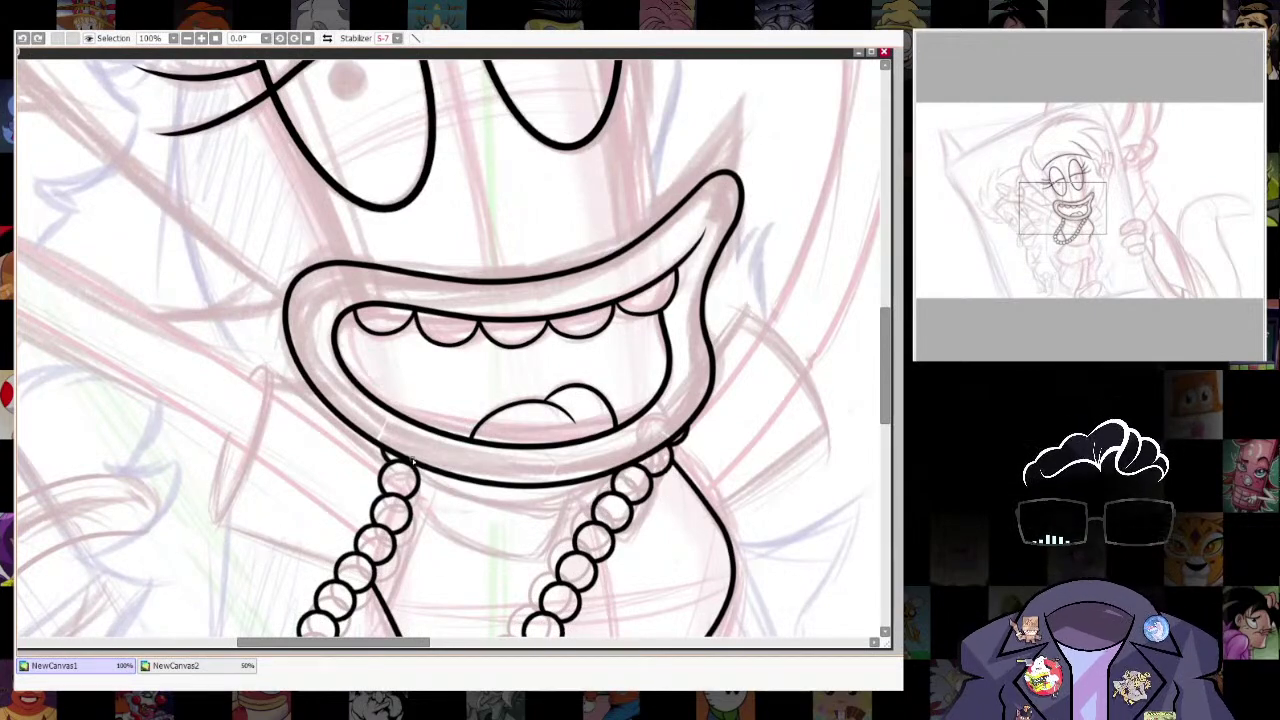
left_click_drag(589, 500, 616, 475)
key("ctrl+z")
left_click_drag(492, 500, 618, 488)
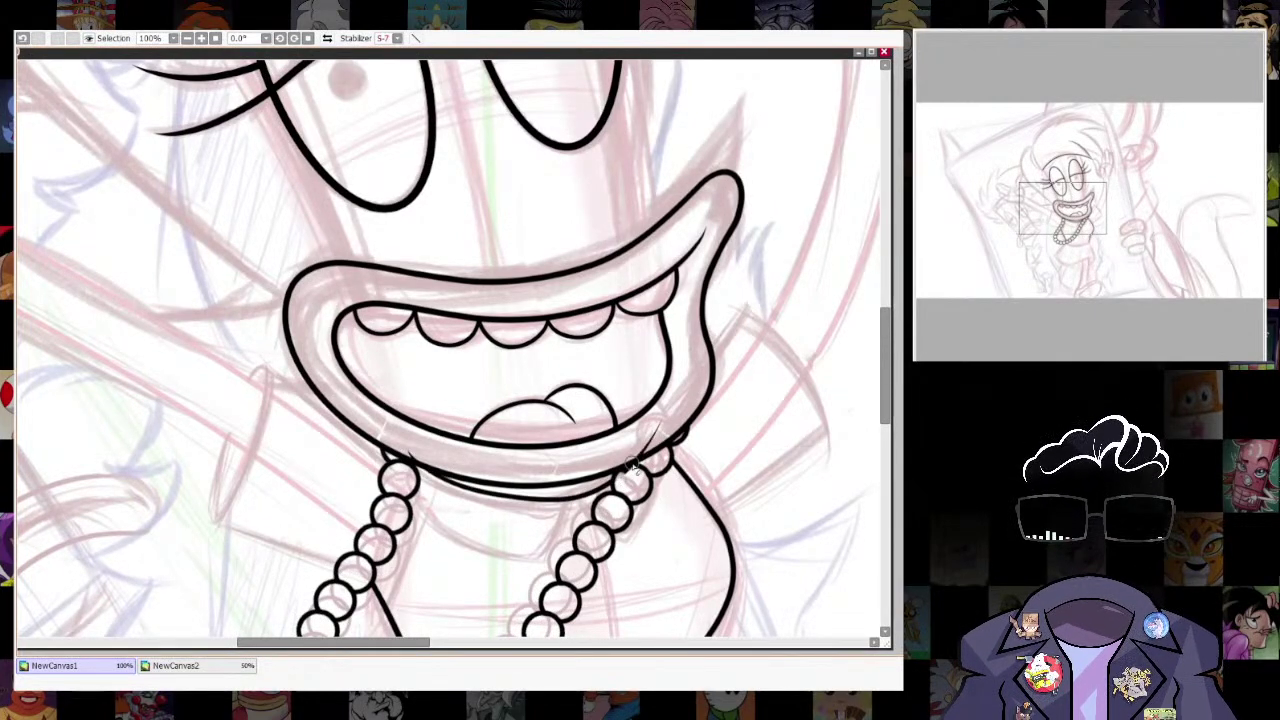
left_click_drag(611, 512, 627, 446)
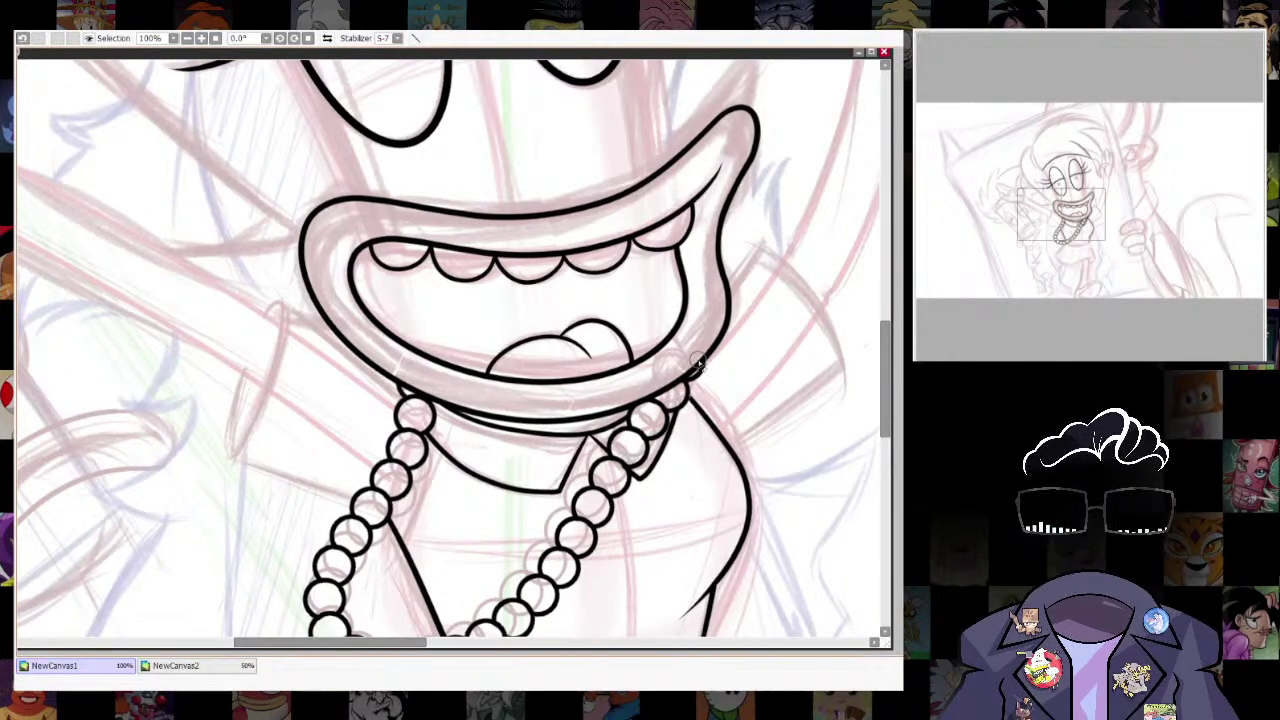
scroll(766, 430, "down", 8)
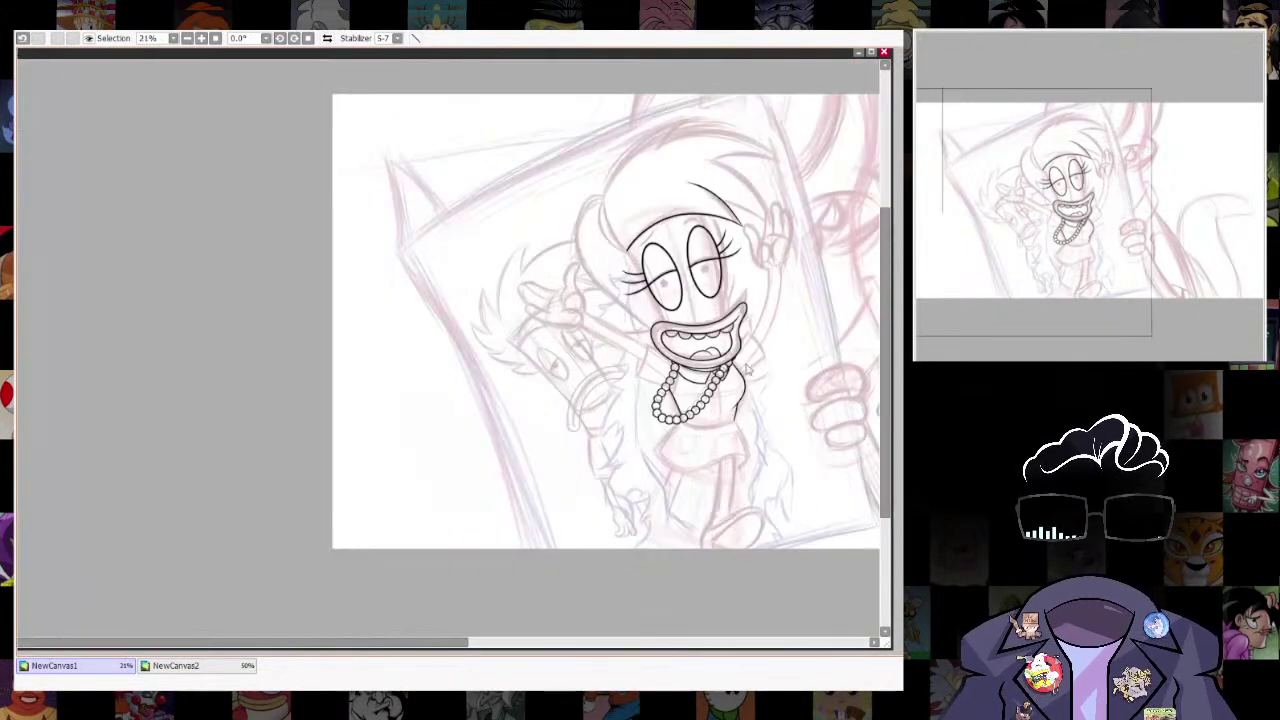
scroll(770, 405, "up", 2)
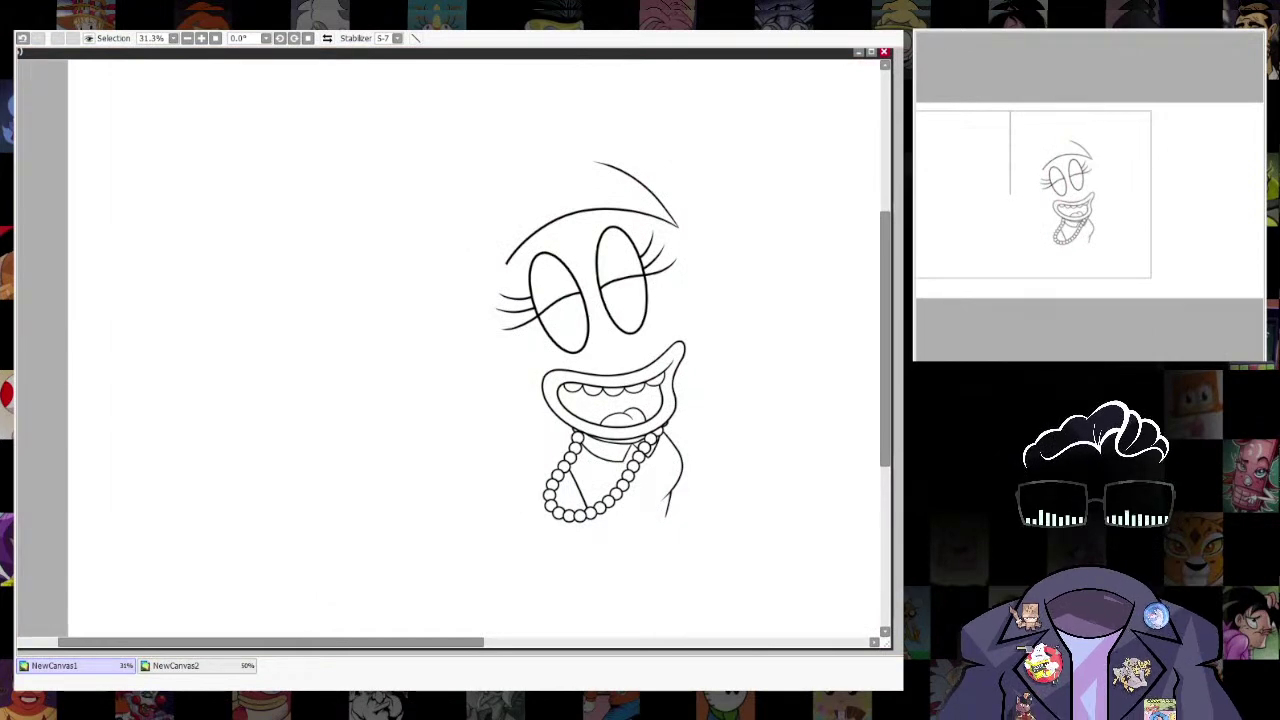
Ink the torso's curved bottom edge from the lowest necklace beads to the right waist corner.
scroll(730, 473, "up", 4)
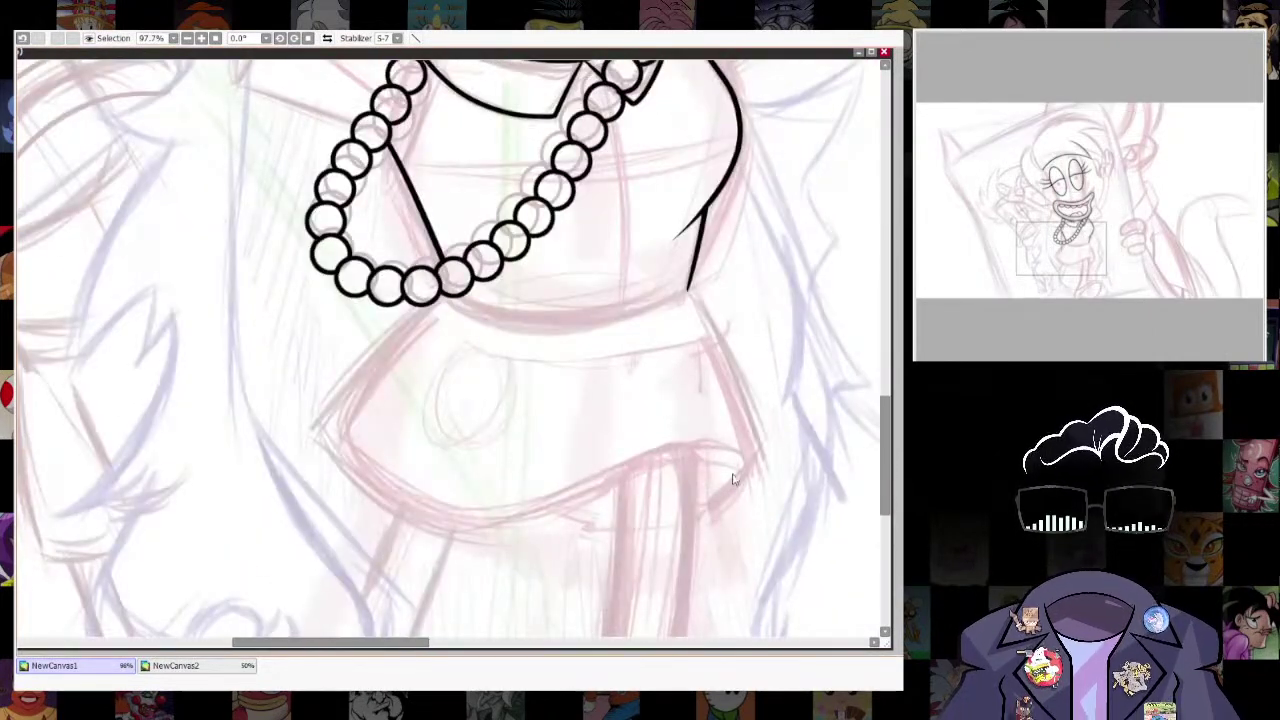
left_click_drag(639, 381, 646, 506)
left_click(699, 401, "ctrl+alt")
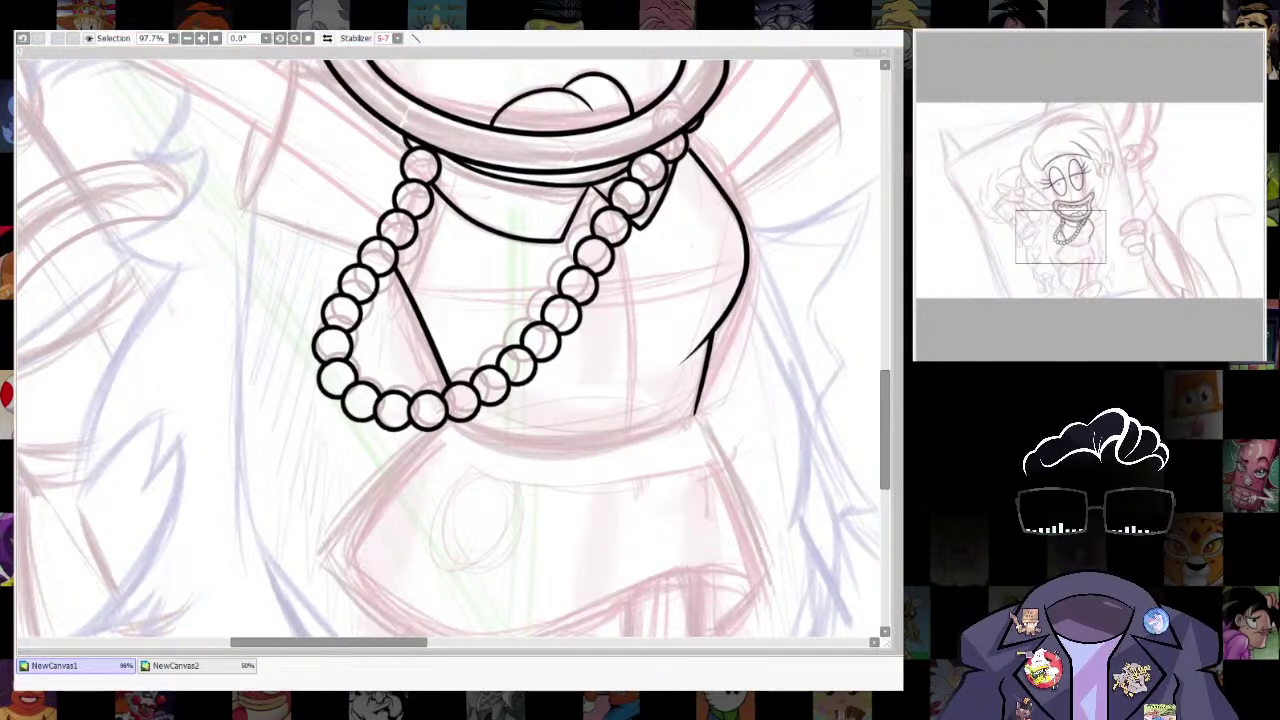
left_click(624, 408)
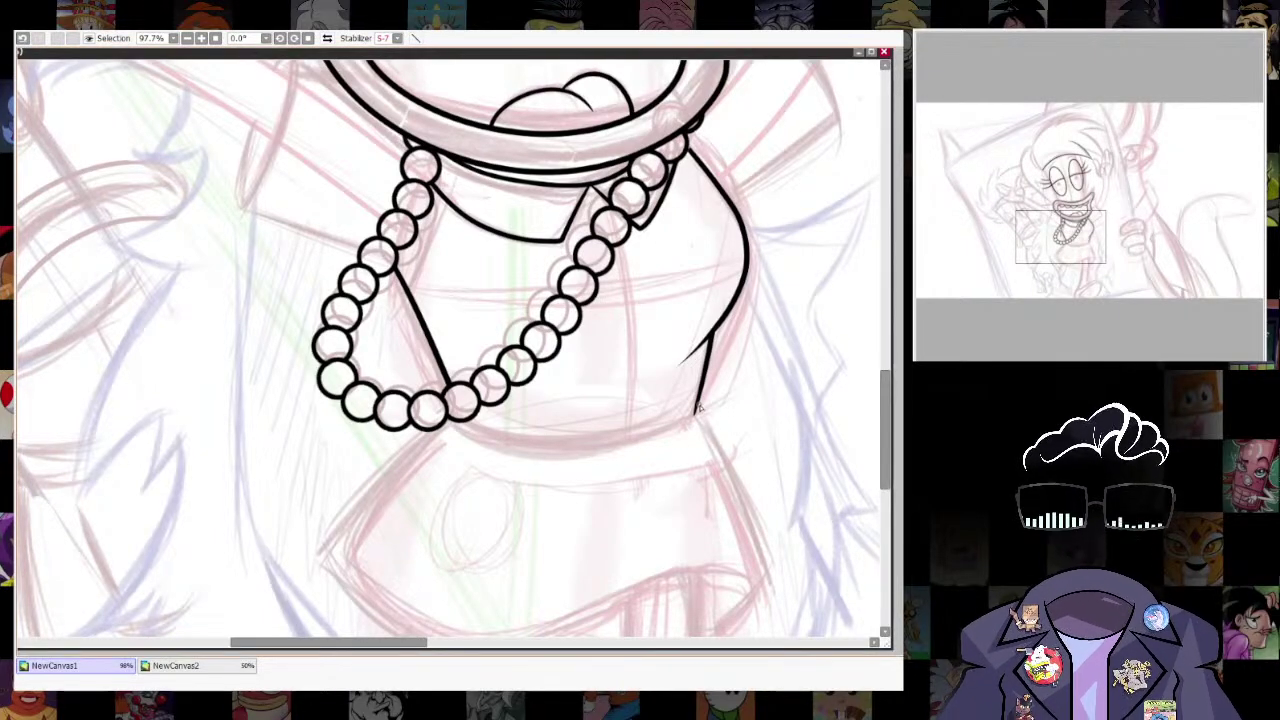
key("bracketleft")
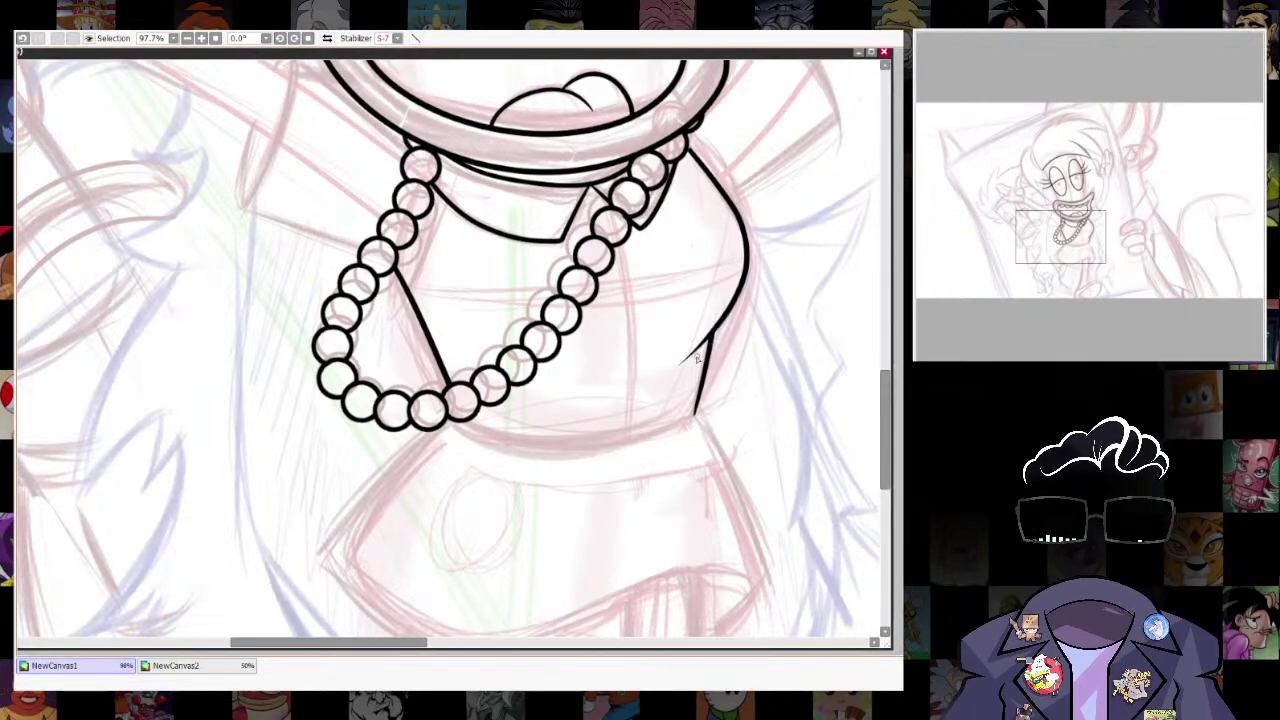
left_click_drag(511, 450, 695, 418)
key("ctrl+z")
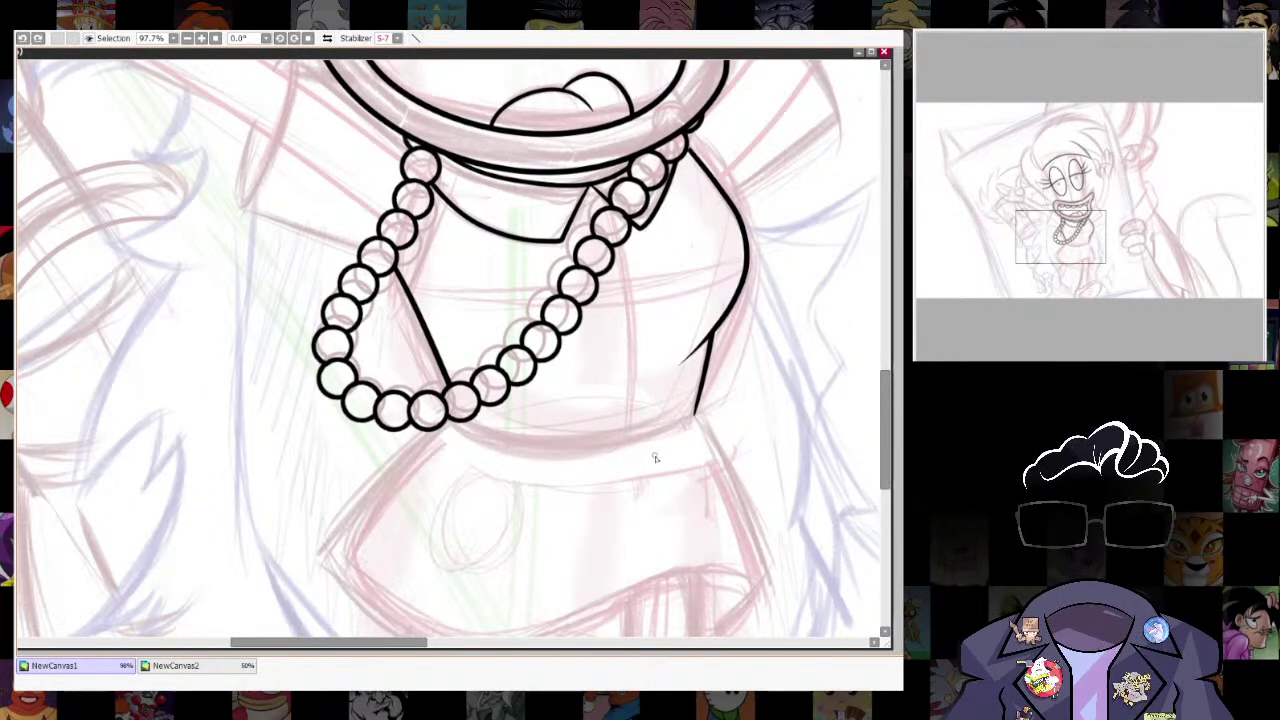
left_click_drag(460, 420, 698, 424)
key("ctrl+z")
mouse_move(456, 414)
left_mouse_down()
mouse_move(572, 442)
mouse_move(700, 412)
mouse_move(683, 424)
left_mouse_up()
key("ctrl+z")
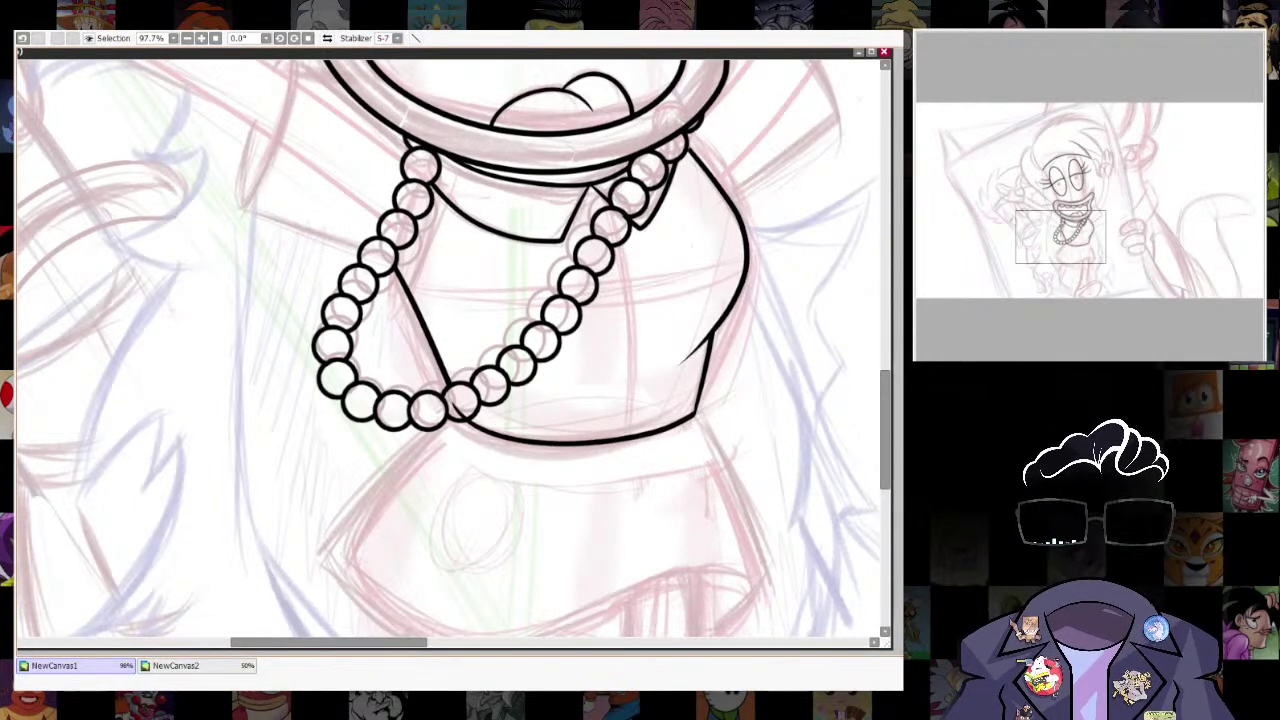
scroll(731, 368, "up", 5)
left_click_drag(638, 496, 629, 432)
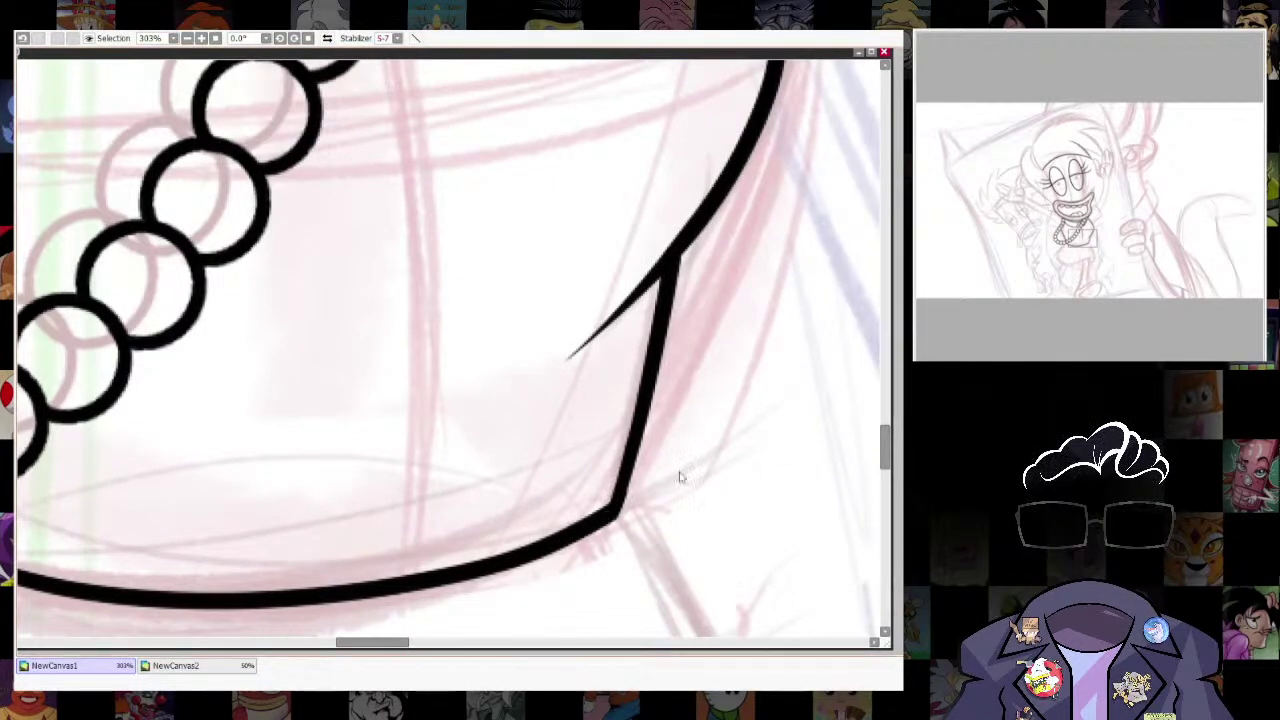
Ink the left side of the face from the hairline to the upper lip, bending the line along the left eye's outer edge.
scroll(699, 436, "down", 10)
scroll(698, 437, "up", 4)
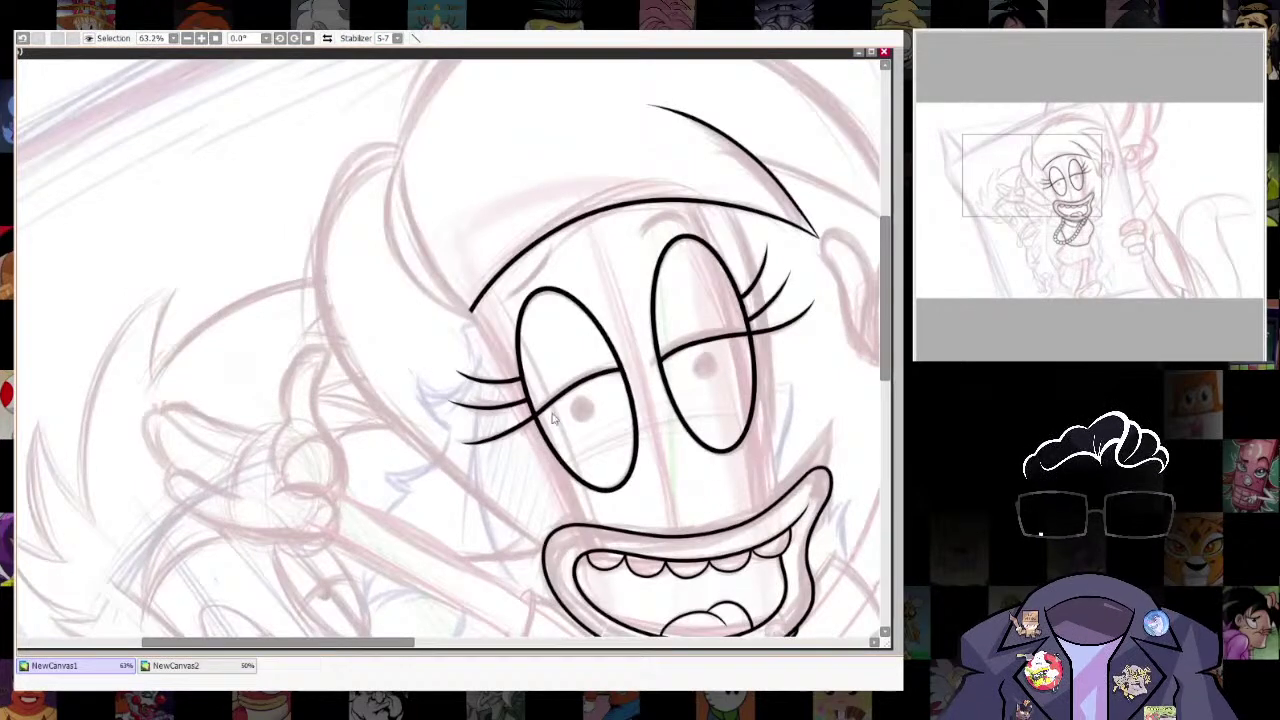
key("bracketright")
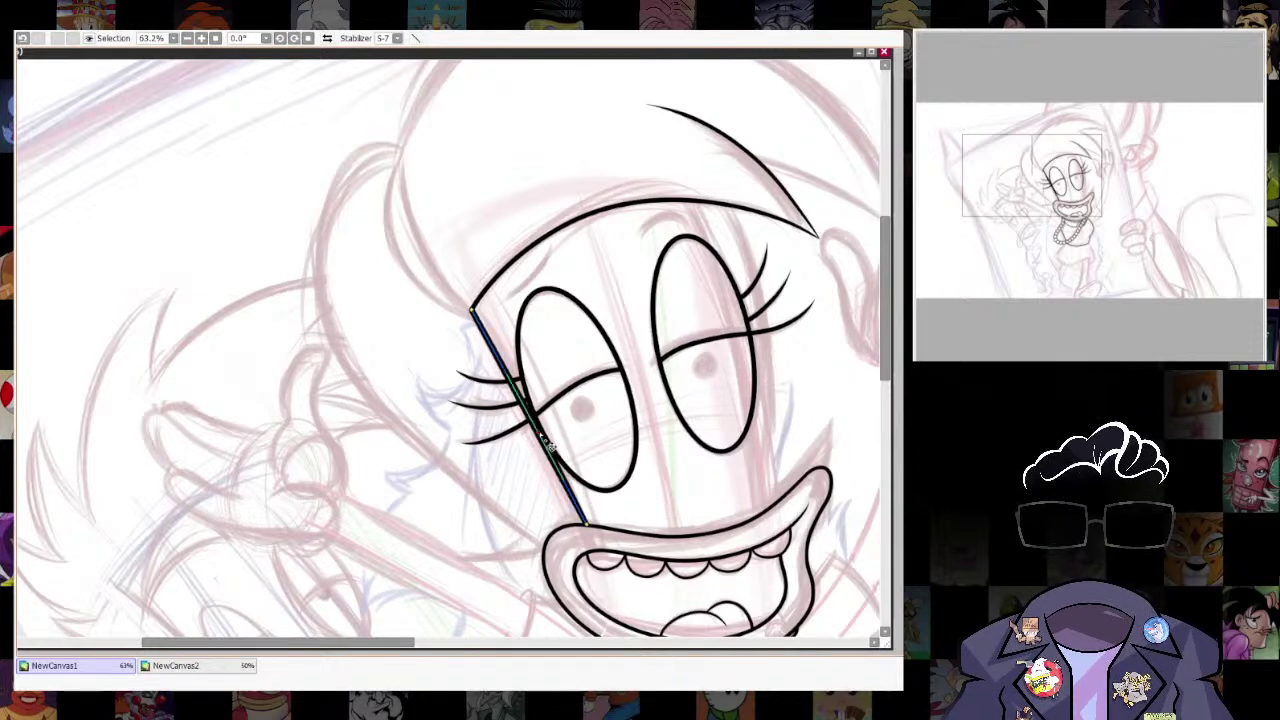
mouse_move(553, 447)
left_mouse_down()
mouse_move(551, 422)
mouse_move(547, 445)
left_mouse_up()
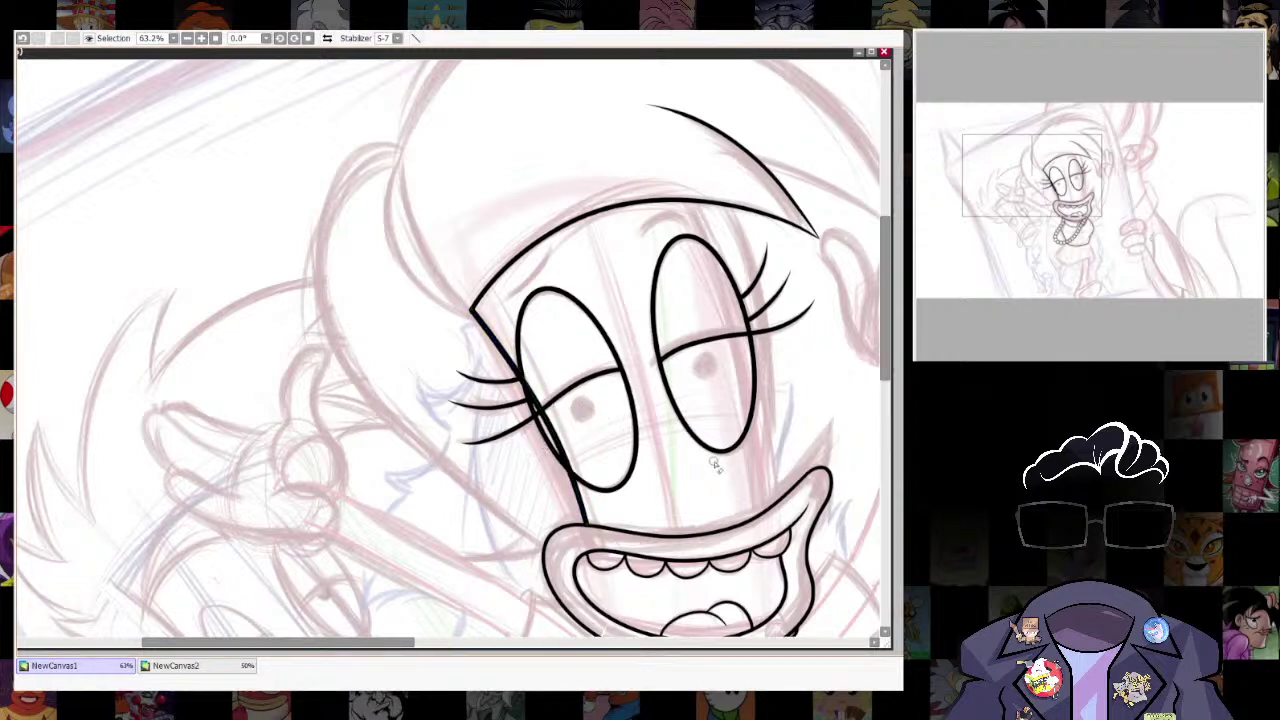
Ink the right side of the face from the hairline to the upper lip, bend it along the right eye, and thicken the line.
left_click_drag(806, 358, 754, 382)
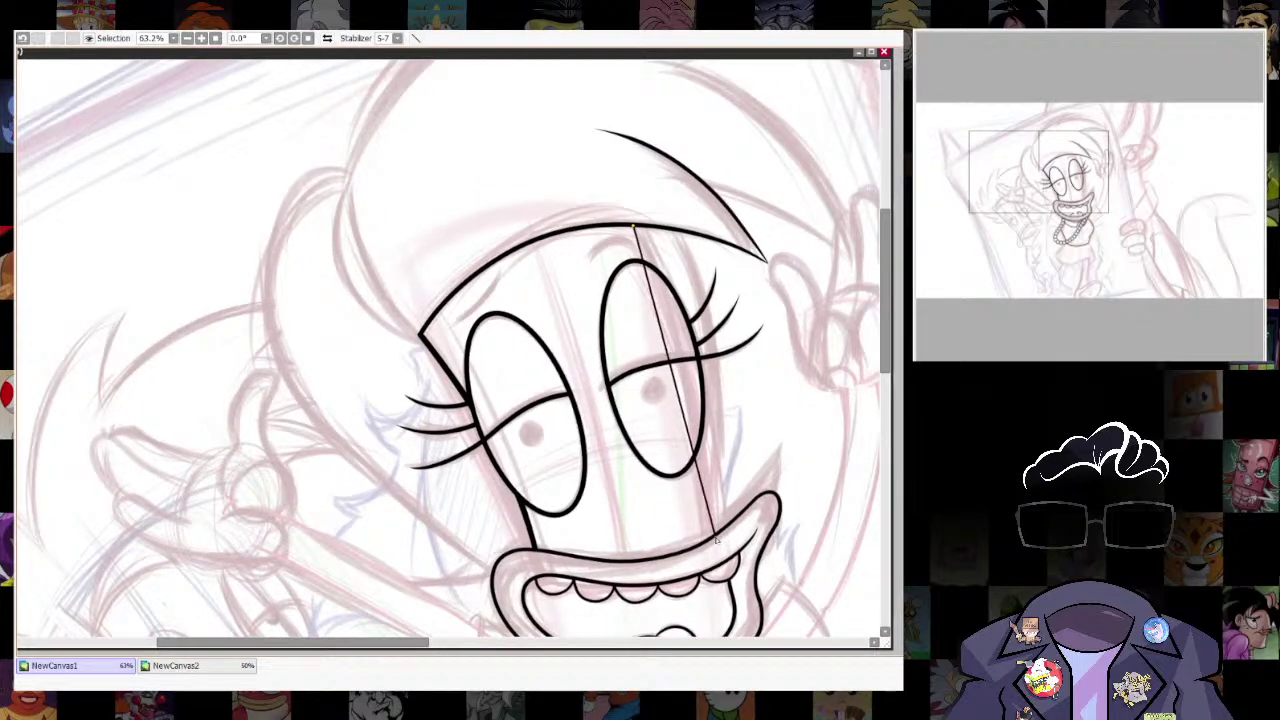
left_click_drag(673, 377, 688, 357)
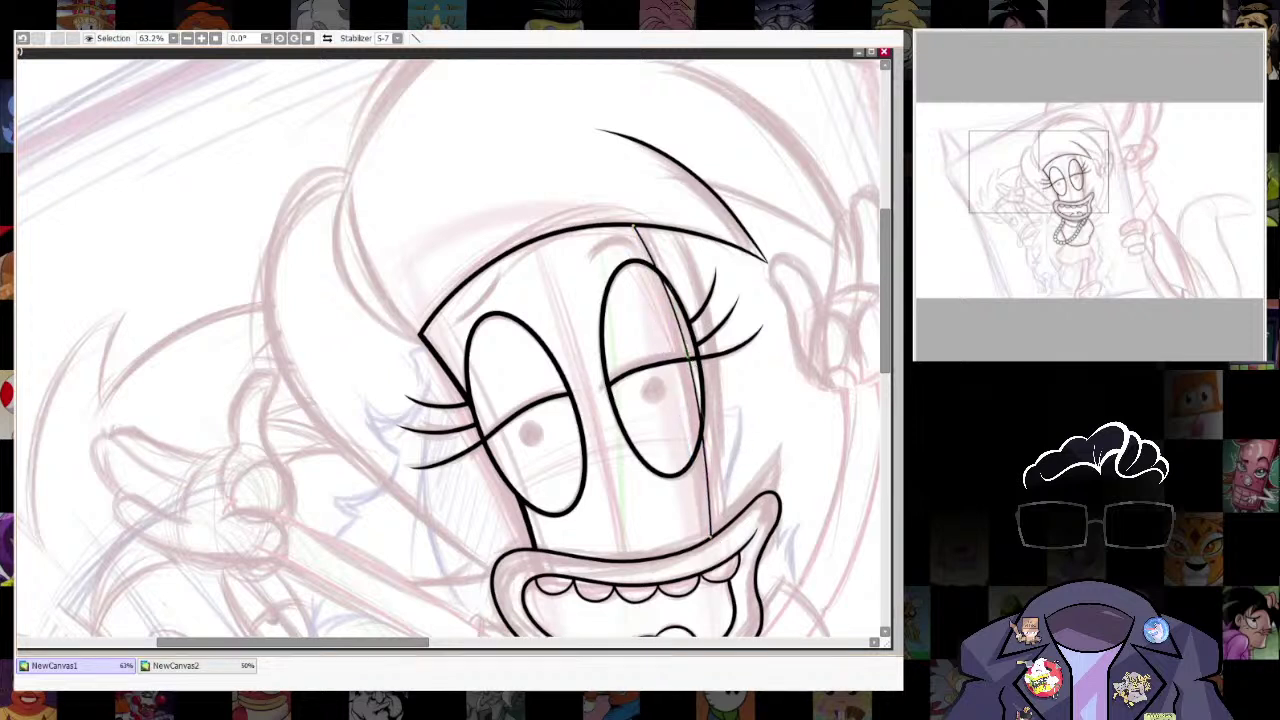
left_click_drag(691, 357, 738, 351)
left_click_drag(633, 226, 670, 226)
left_click_drag(710, 537, 742, 539)
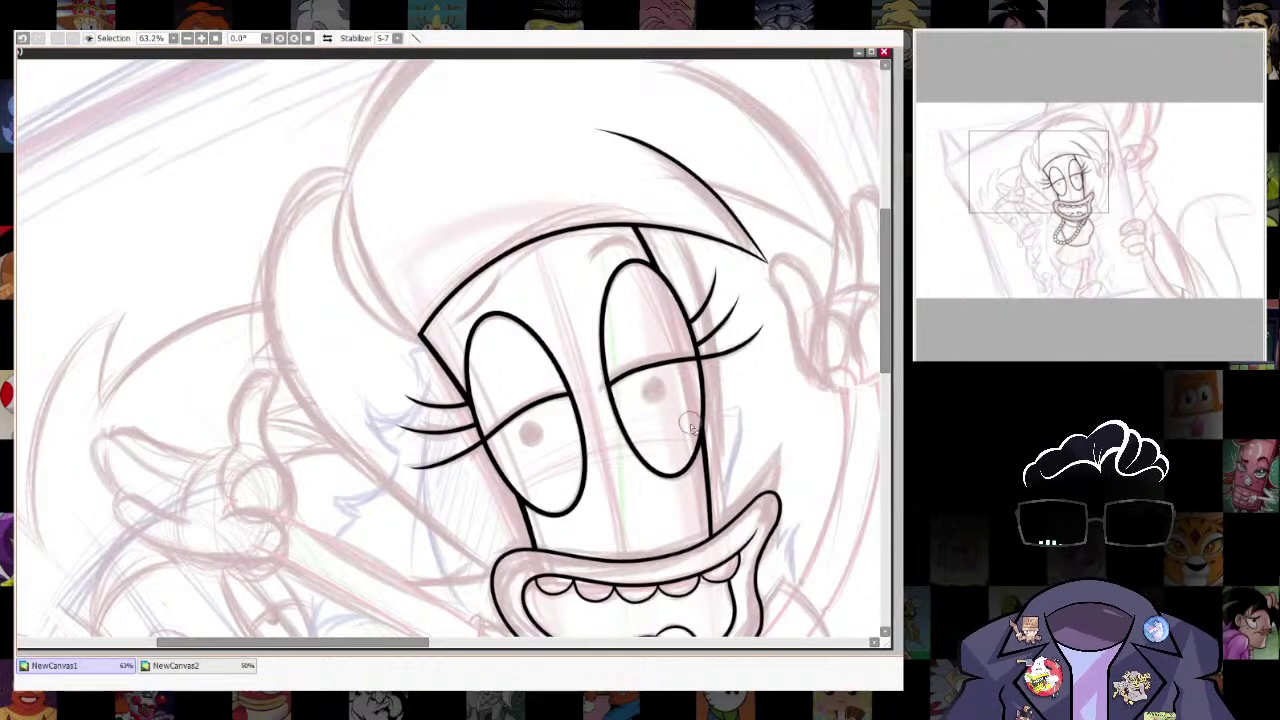
Erase the end of the torso's bottom line that overlaps the lowest right necklace bead.
scroll(783, 409, "down", 5)
scroll(748, 385, "up", 3)
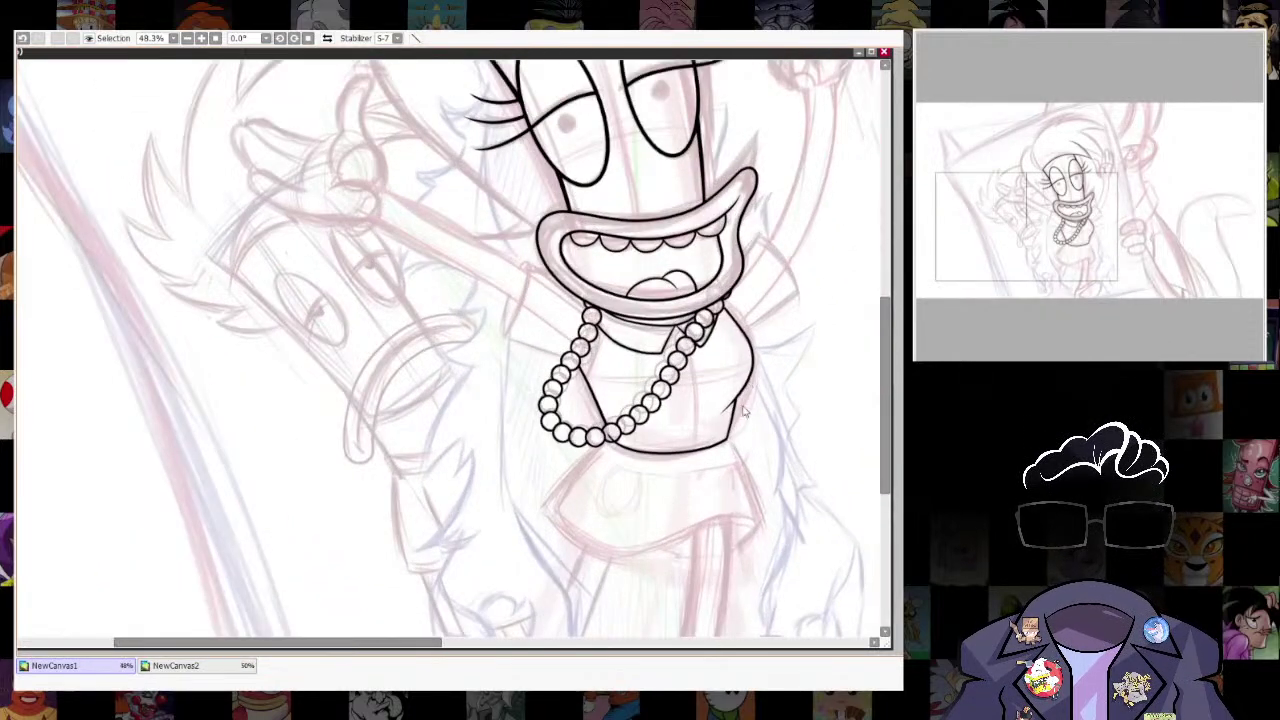
scroll(748, 386, "up", 8)
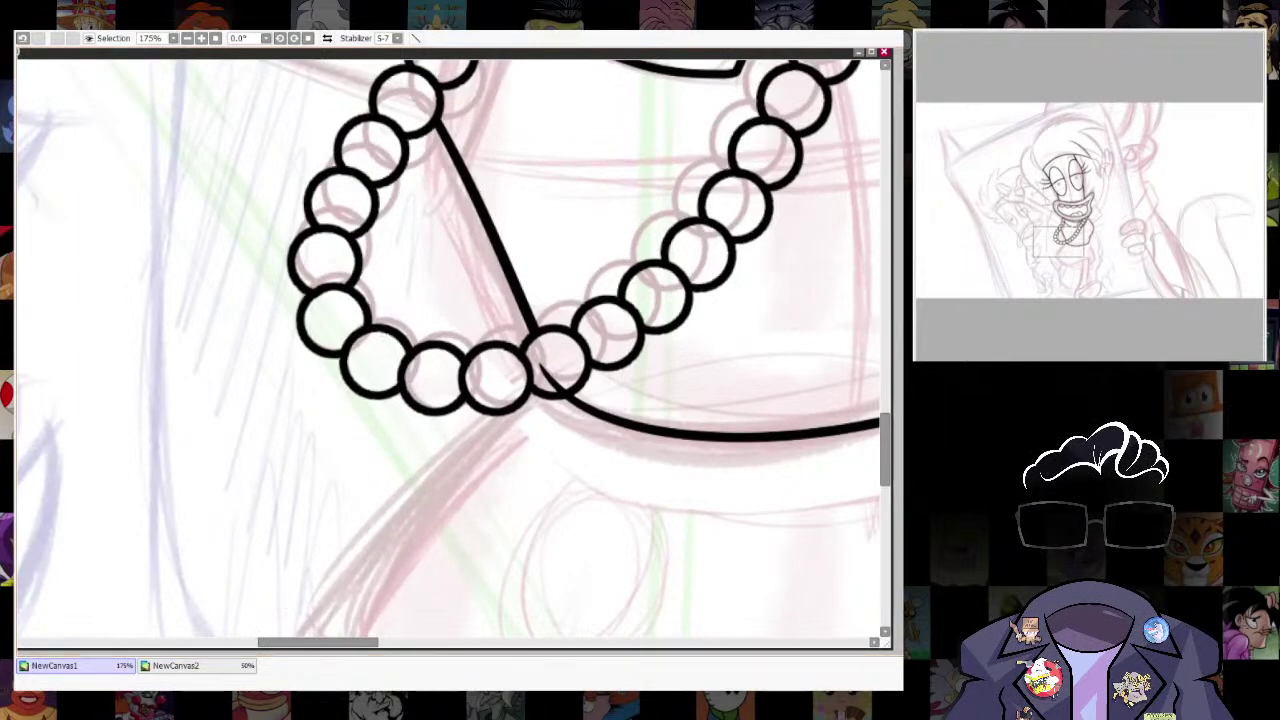
scroll(592, 316, "down", 10)
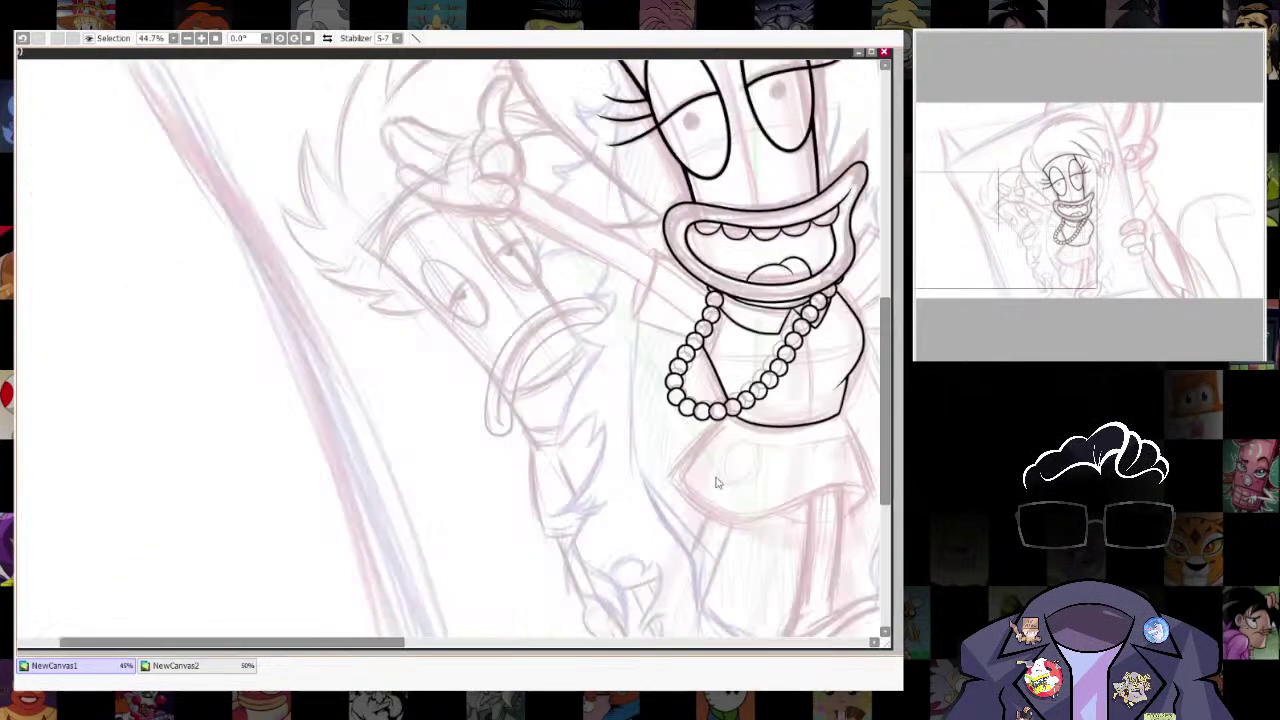
Ink the skirt's wavy hem and its left side up to the necklace's bottom beads.
scroll(737, 434, "up", 3)
scroll(705, 416, "up", 5)
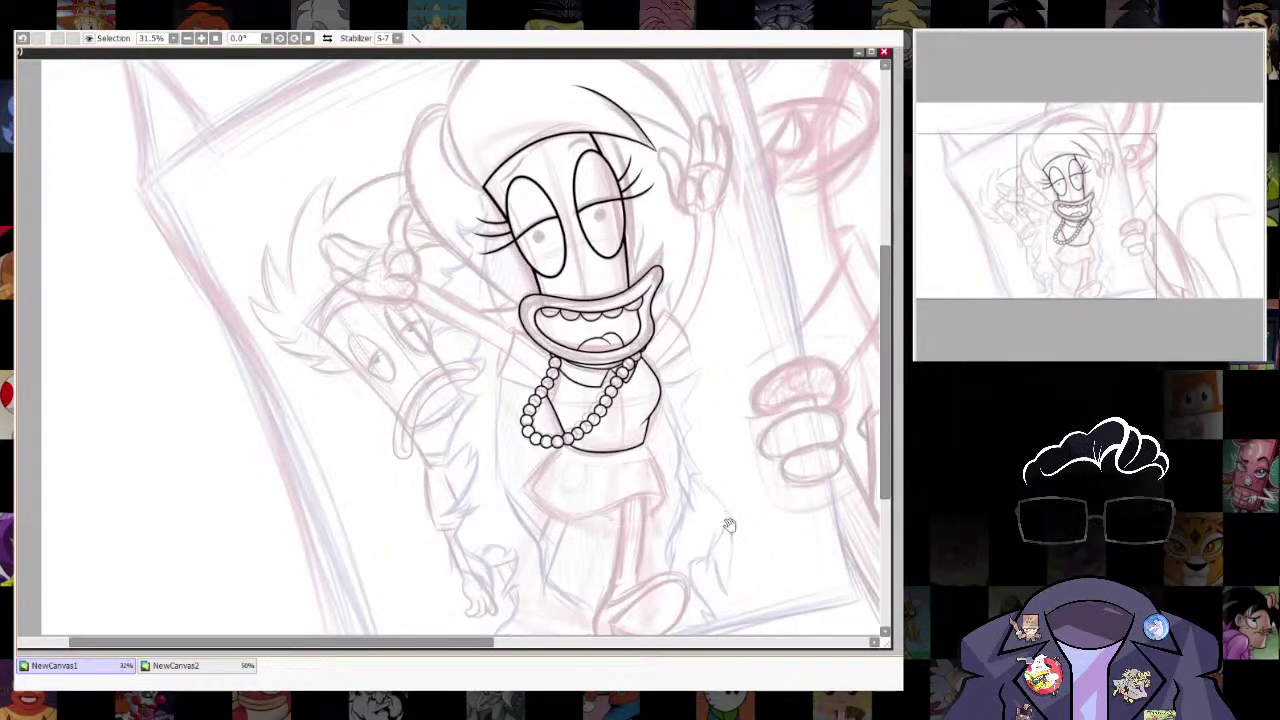
scroll(679, 492, "up", 3)
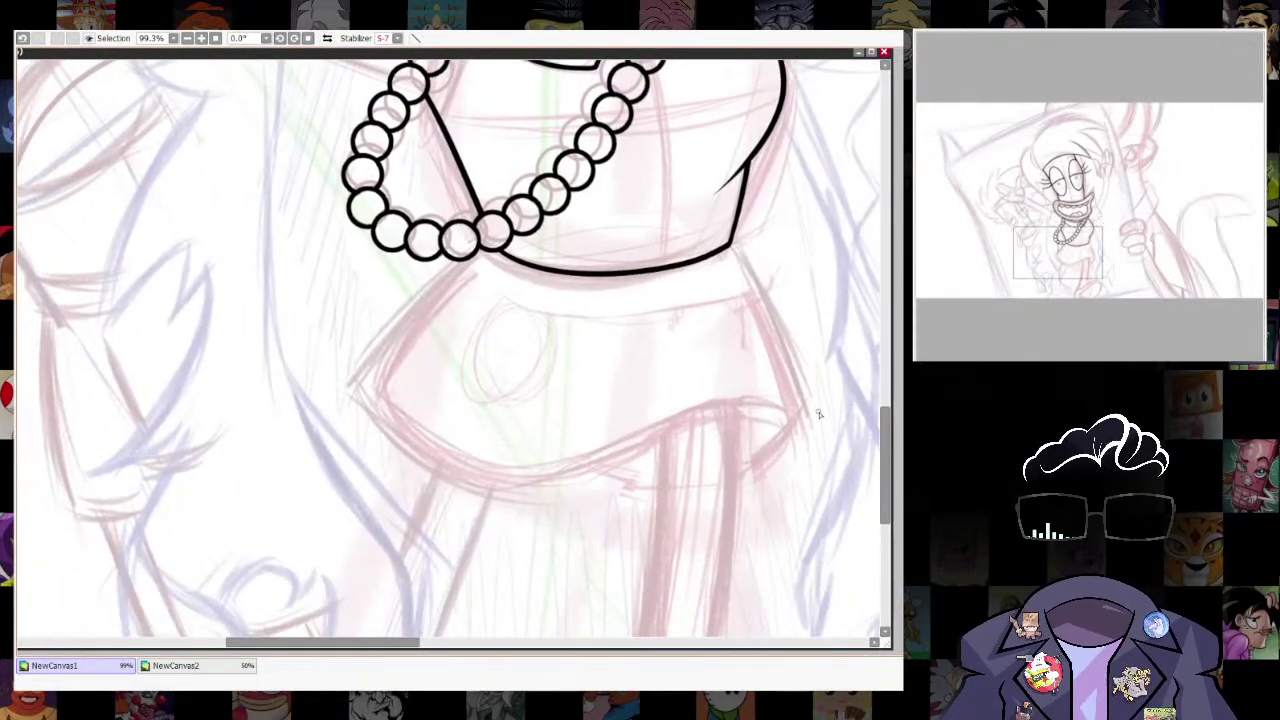
mouse_move(570, 482)
left_mouse_down()
mouse_move(454, 487)
mouse_move(348, 405)
left_mouse_up()
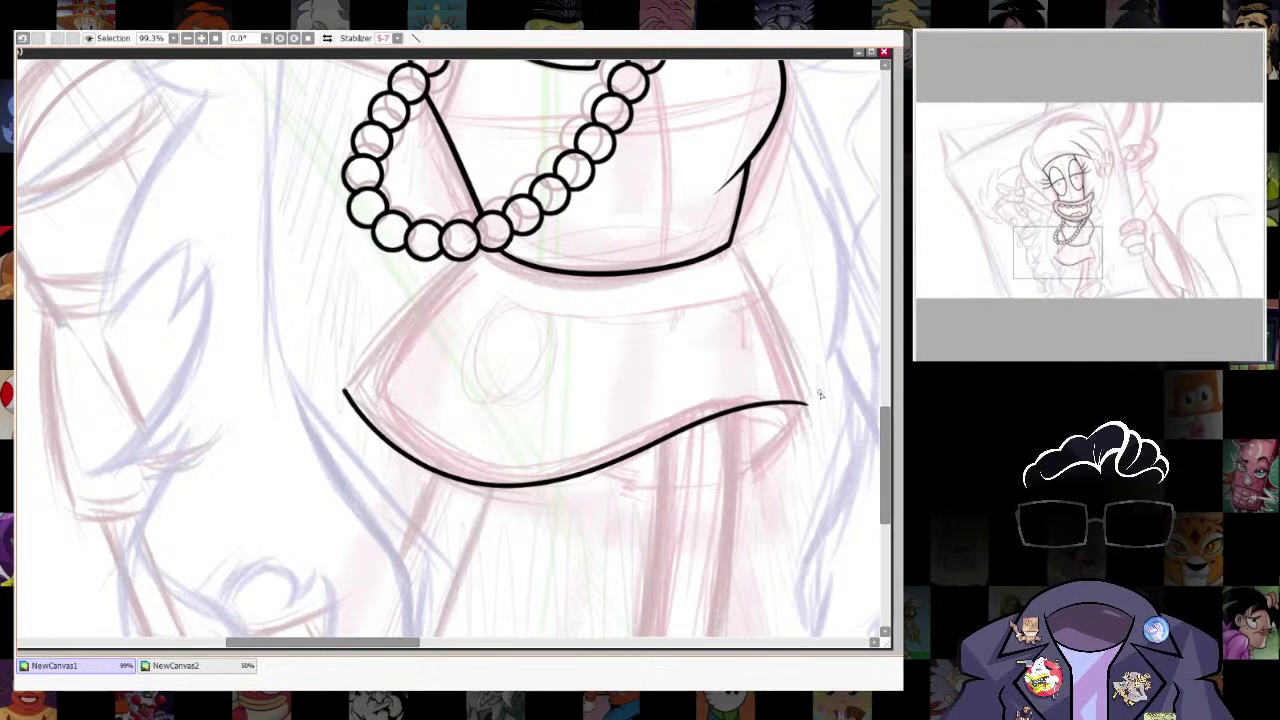
key("ctrl+z")
mouse_move(813, 420)
left_mouse_down()
mouse_move(645, 442)
mouse_move(362, 413)
mouse_move(484, 246)
left_mouse_up()
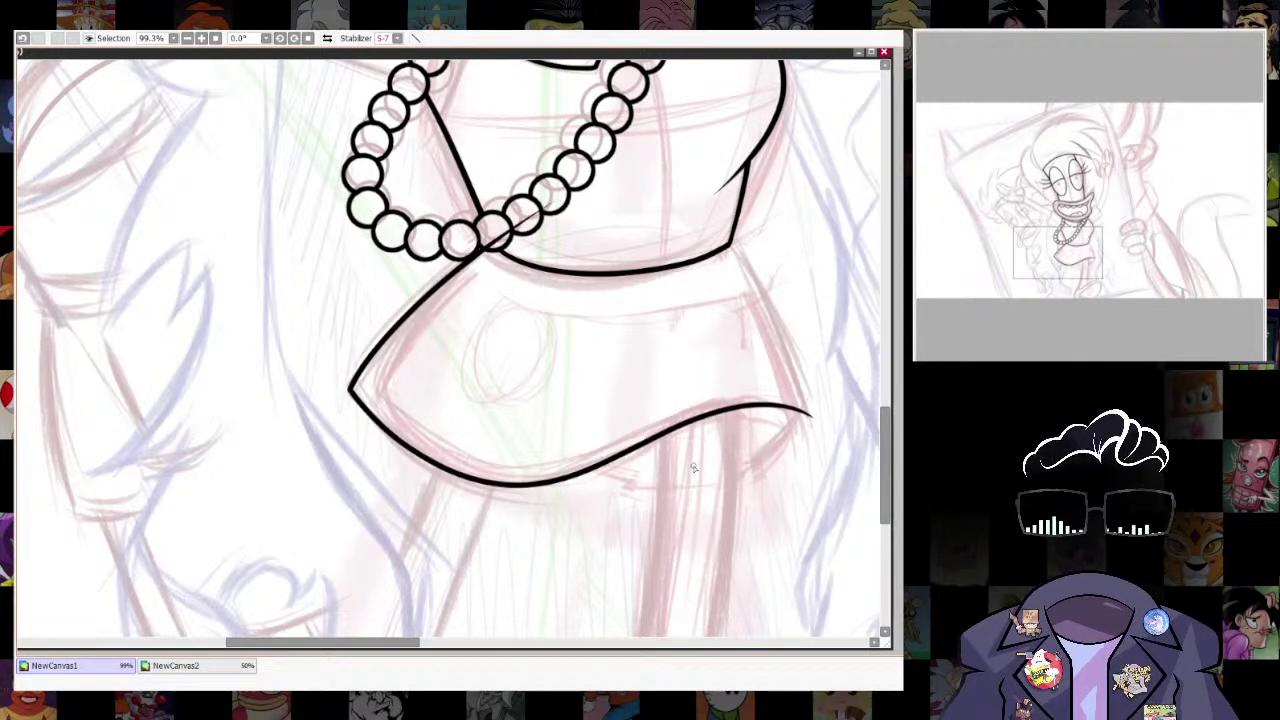
Undo the skirt's wavy hem and left side and ink both again with a slightly fuller curve.
key("ctrl+z")
key("ctrl+z")
mouse_move(733, 402)
left_mouse_down()
mouse_move(638, 454)
mouse_move(511, 492)
mouse_move(413, 457)
mouse_move(345, 387)
left_mouse_up()
left_click_drag(434, 266, 561, 194)
left_click_drag(729, 401, 658, 517)
key("bracketright")
left_click_drag(384, 364, 390, 368)
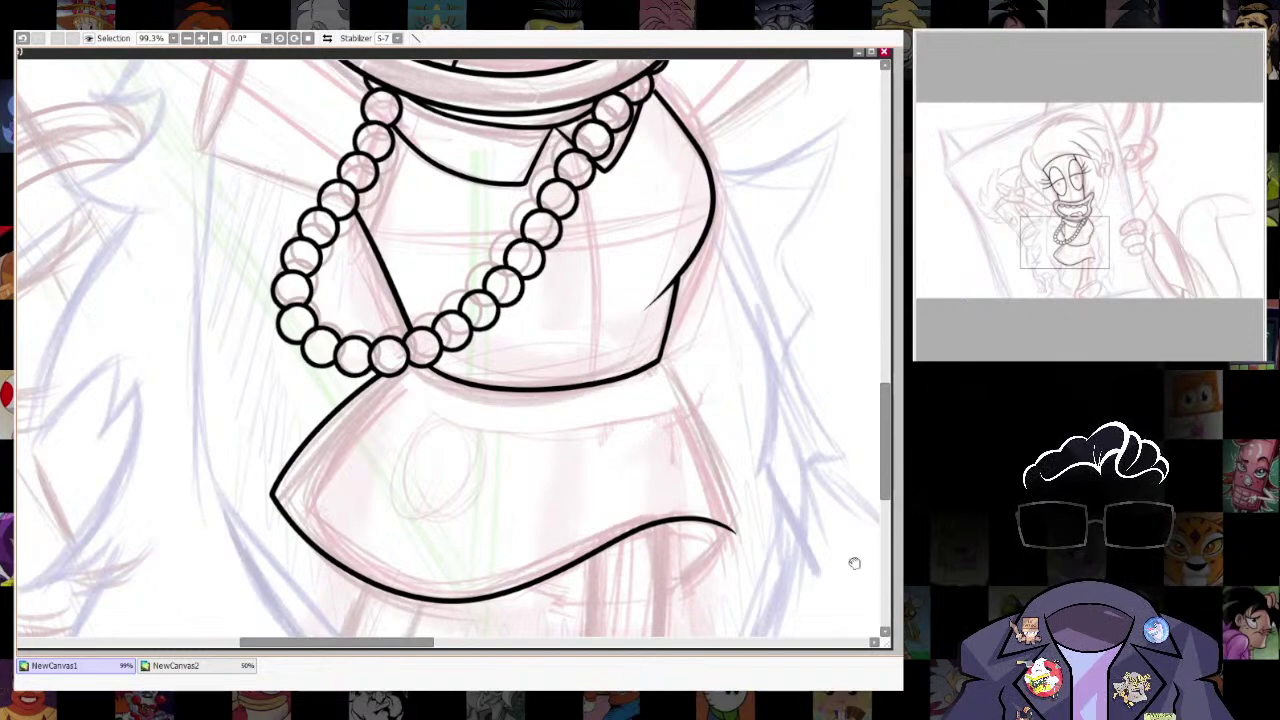
Ink the long rounded outline of the raised shoe's sole, running from its pointed heel end around the toe to the canvas edge.
left_click_drag(861, 554, 796, 484)
scroll(710, 488, "down", 6)
left_click_drag(707, 488, 718, 335)
scroll(718, 335, "up", 5)
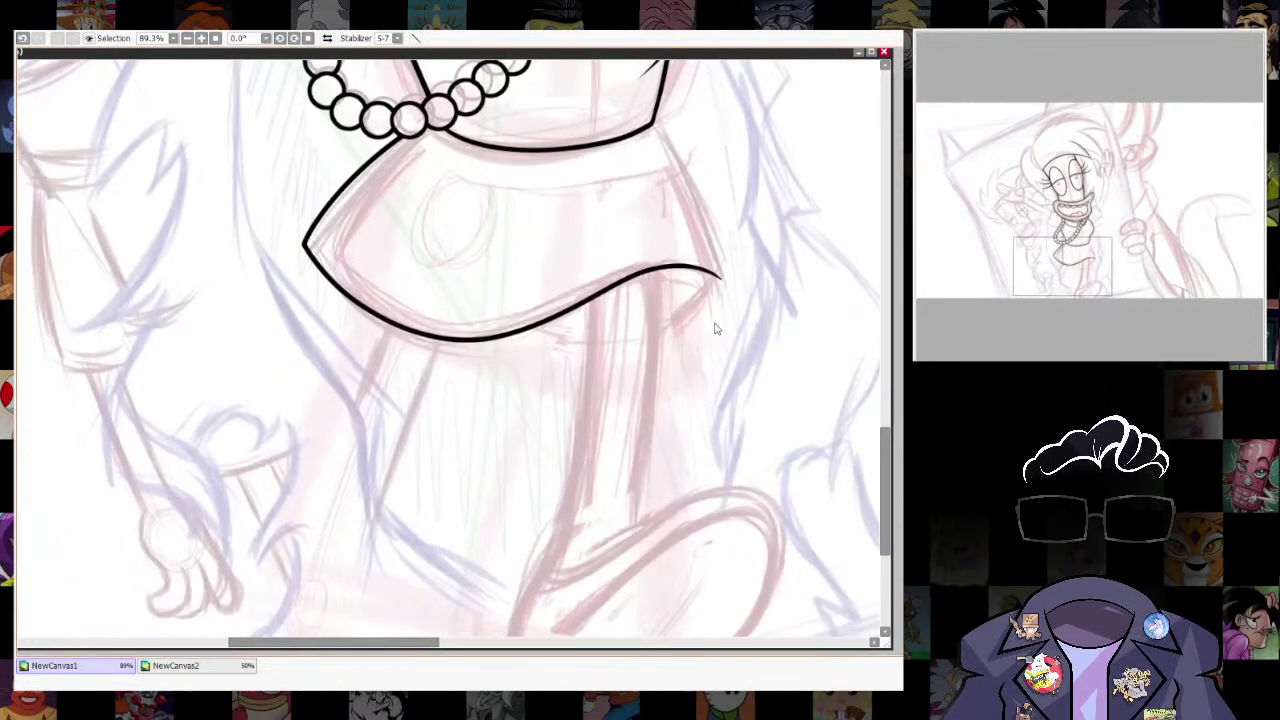
scroll(716, 334, "down", 8)
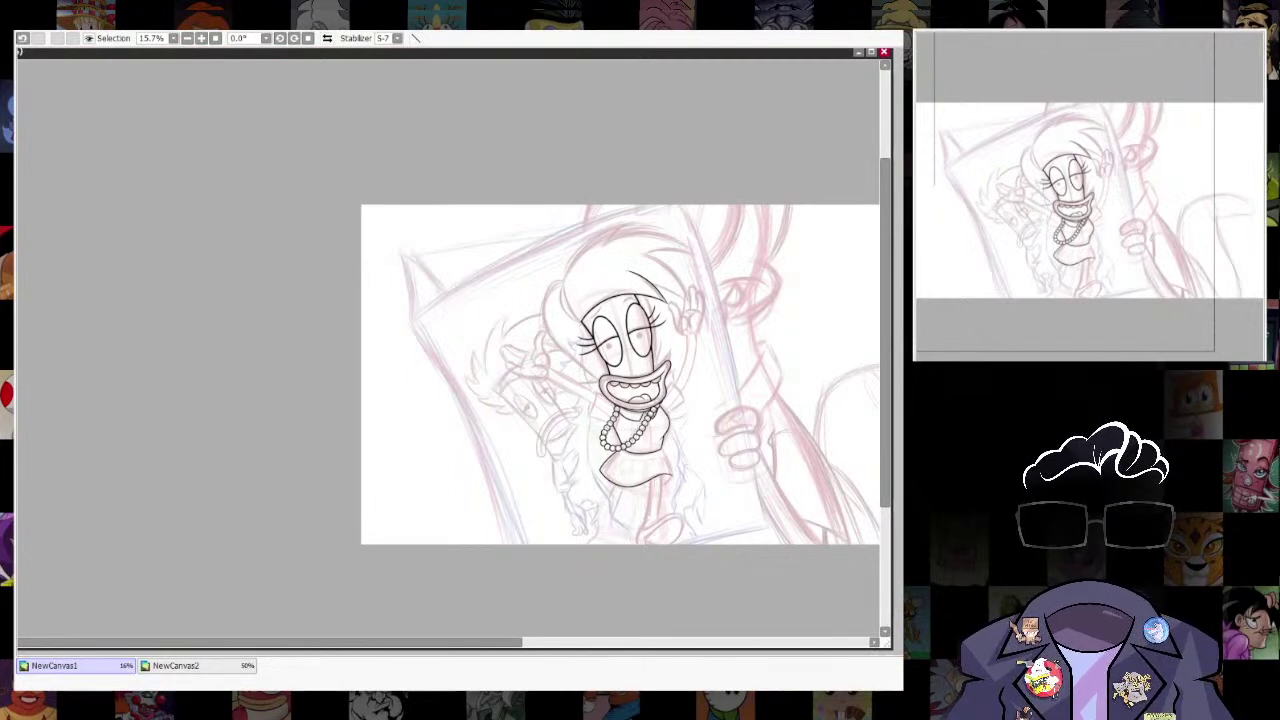
scroll(688, 500, "up", 7)
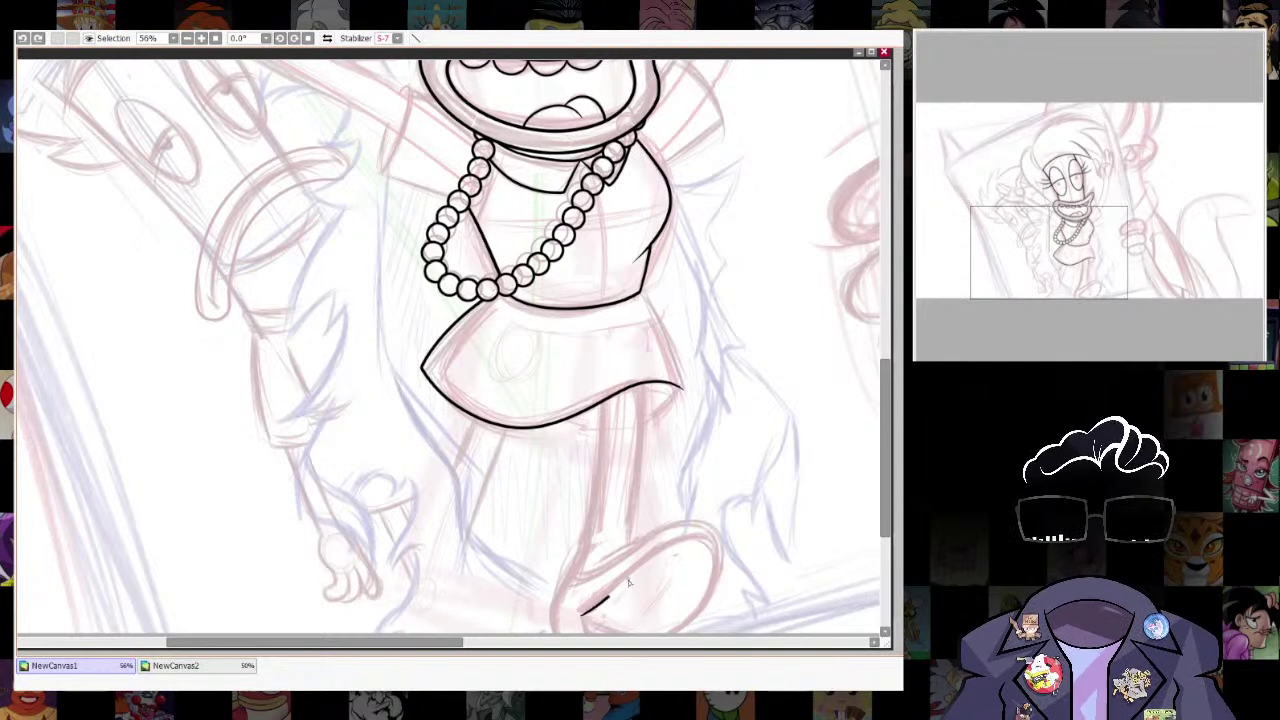
key("ctrl+z")
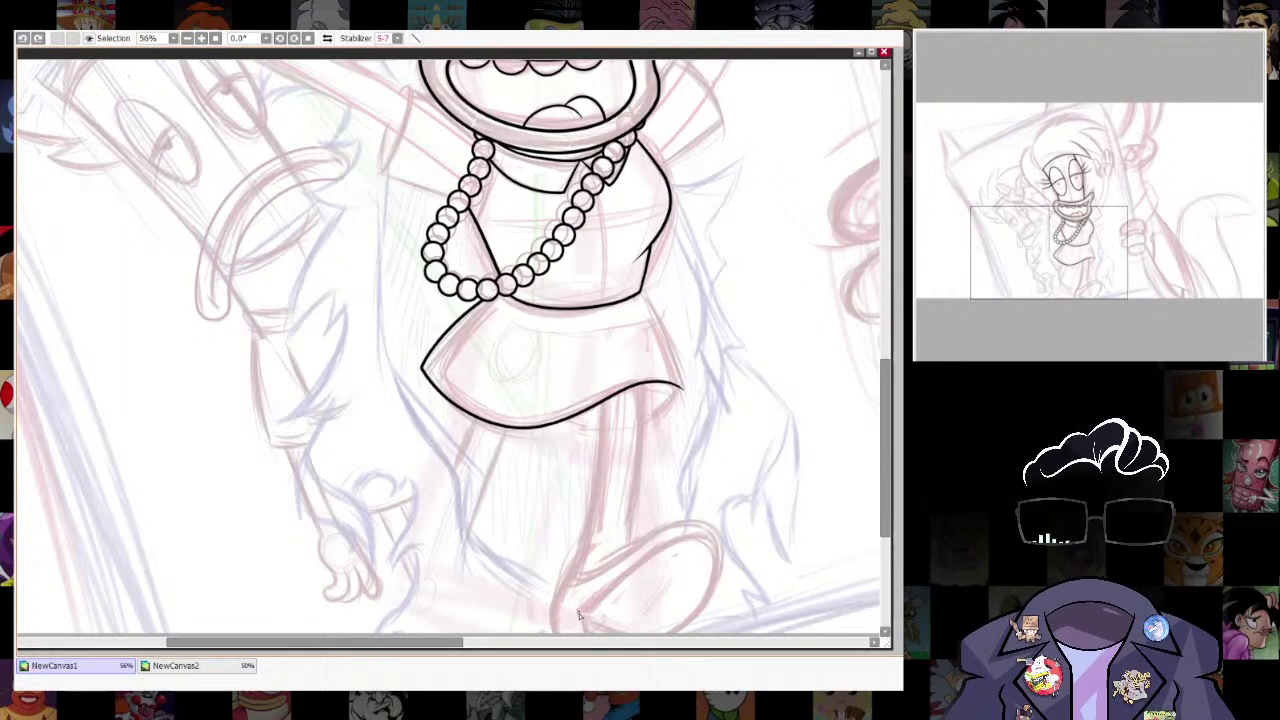
mouse_move(638, 578)
left_mouse_down()
mouse_move(723, 564)
mouse_move(688, 636)
left_mouse_up()
mouse_move(806, 576)
left_mouse_down()
mouse_move(800, 394)
mouse_move(767, 531)
left_mouse_up()
key("ctrl+z")
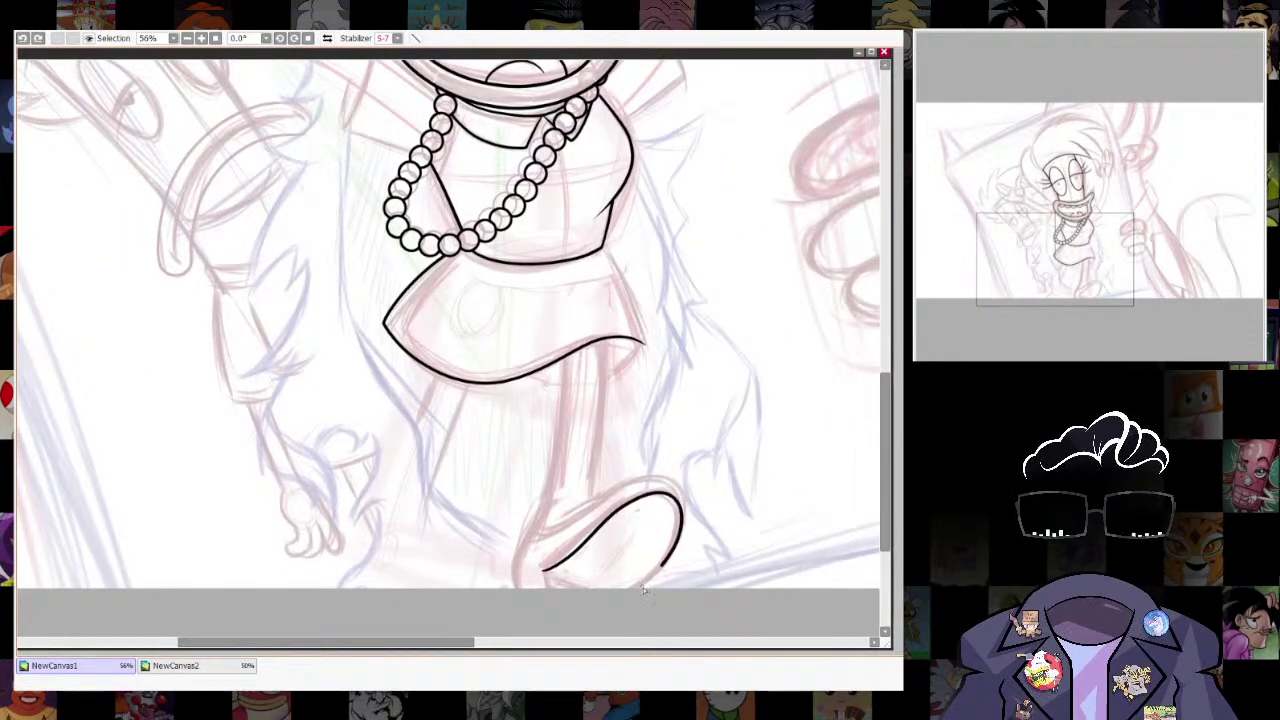
key("ctrl+z")
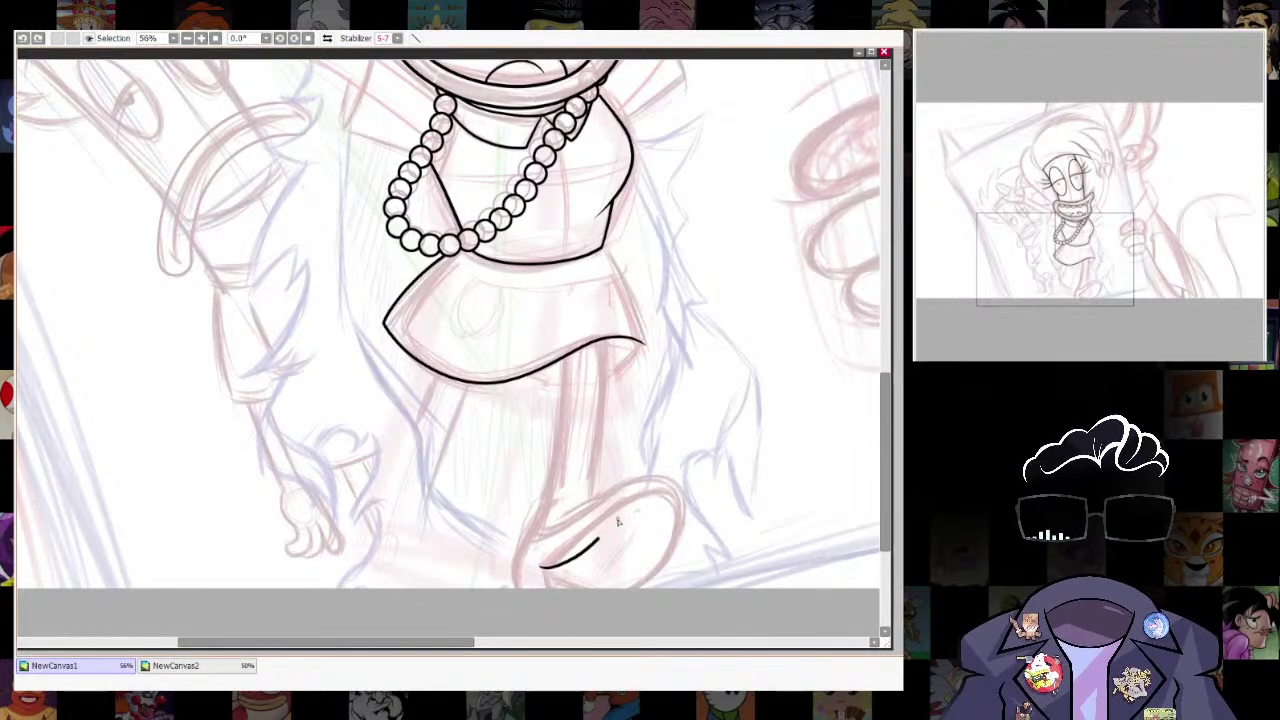
key("ctrl+z")
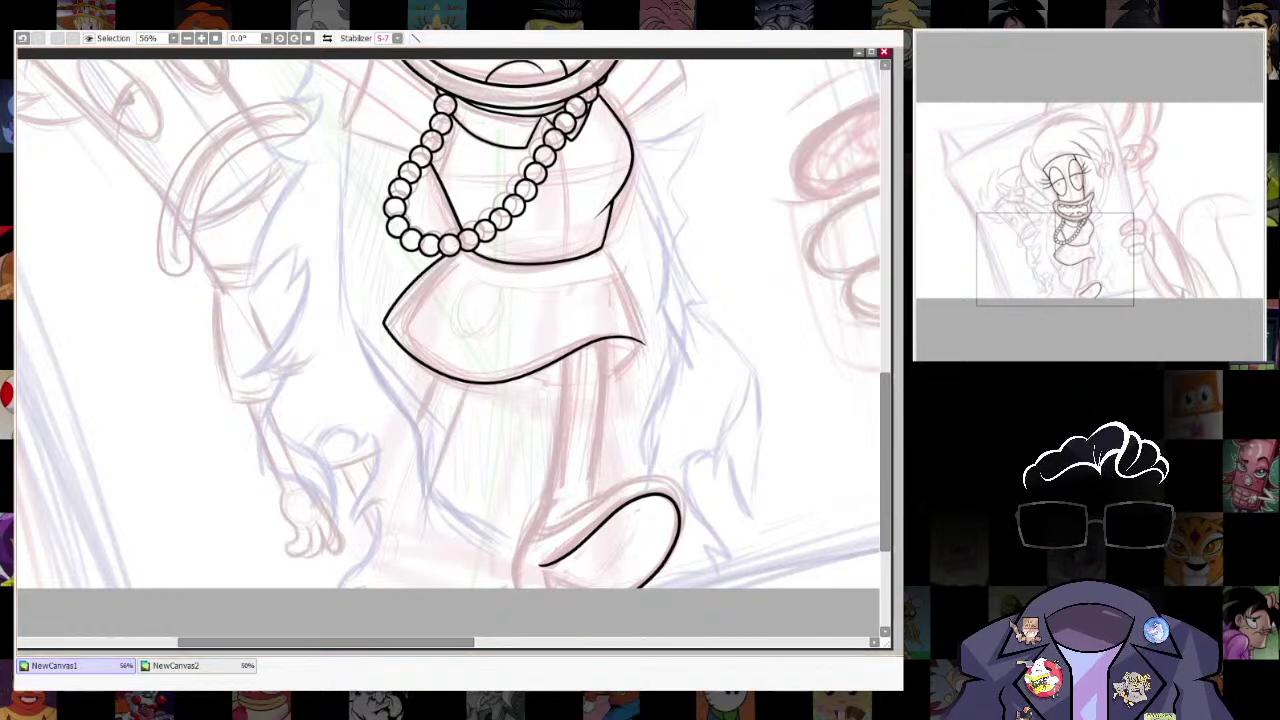
Ink two short straight lines from the sole's pointed end to the canvas edge and tidy the corner where they meet.
scroll(606, 523, "up", 4)
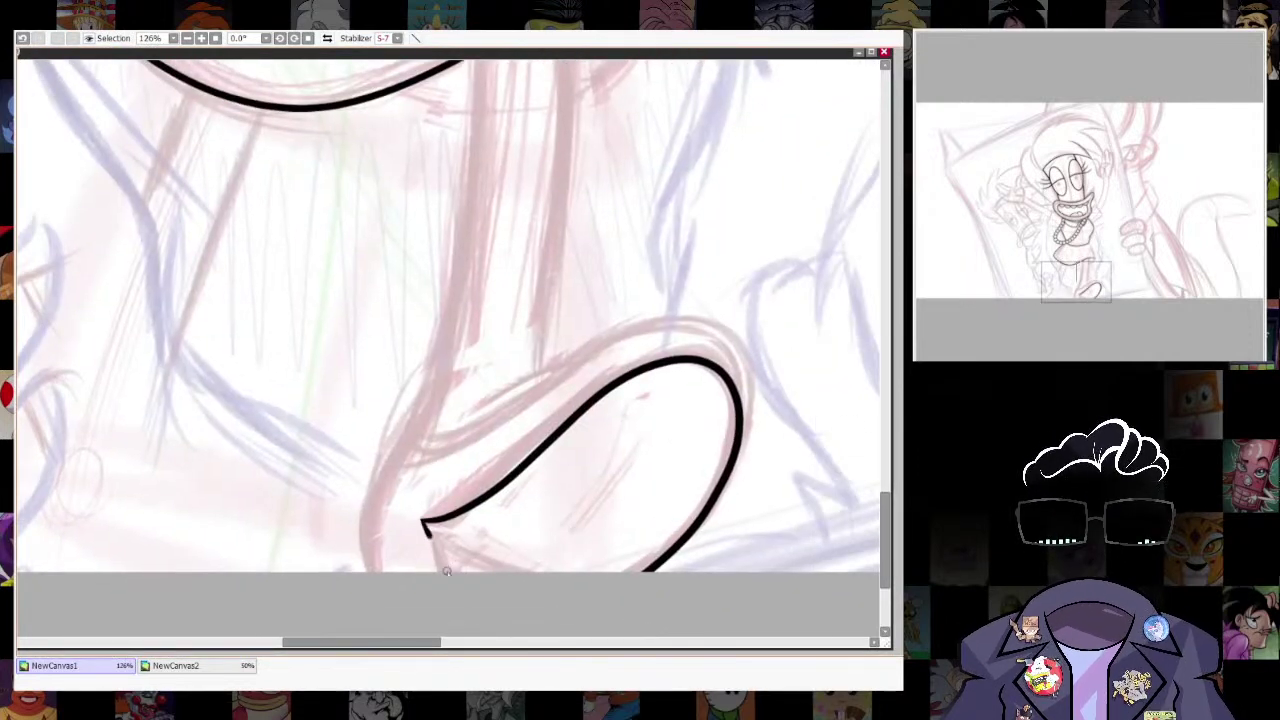
left_click(423, 526, "ctrl+alt")
left_click_drag(423, 521, 442, 570)
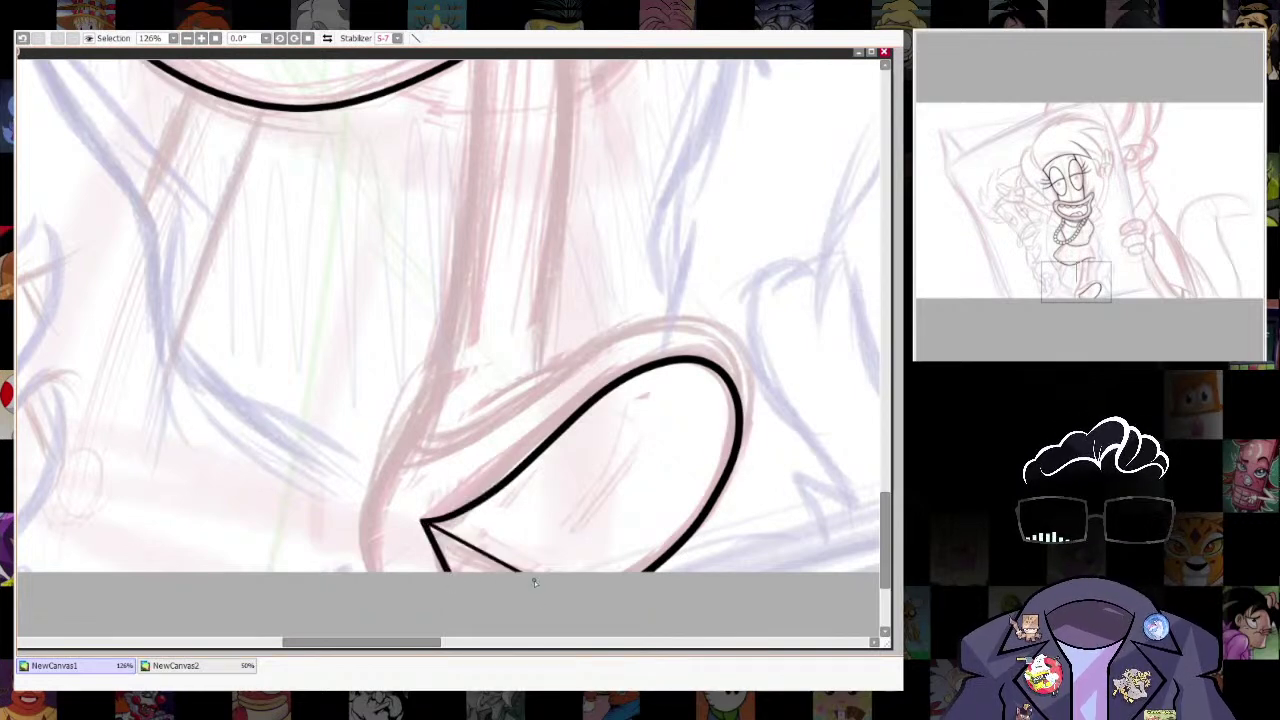
key("bracketleft")
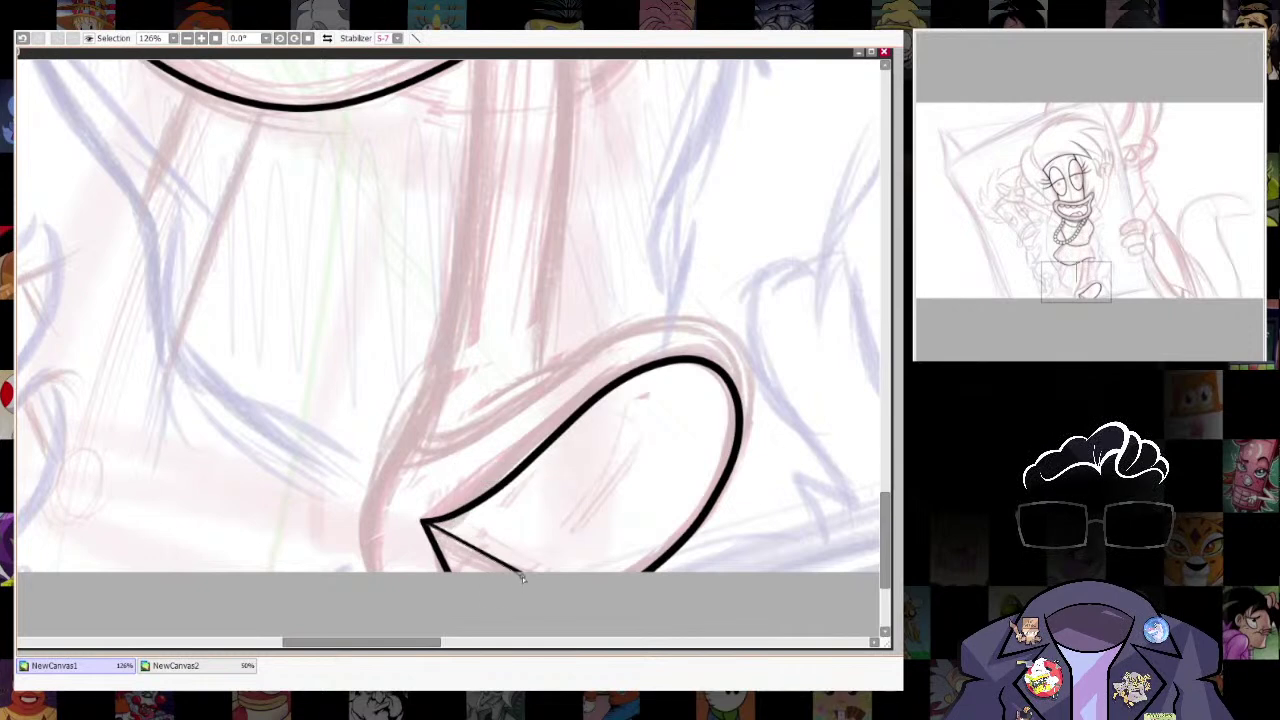
scroll(614, 537, "down", 3)
scroll(542, 565, "up", 6)
key("e")
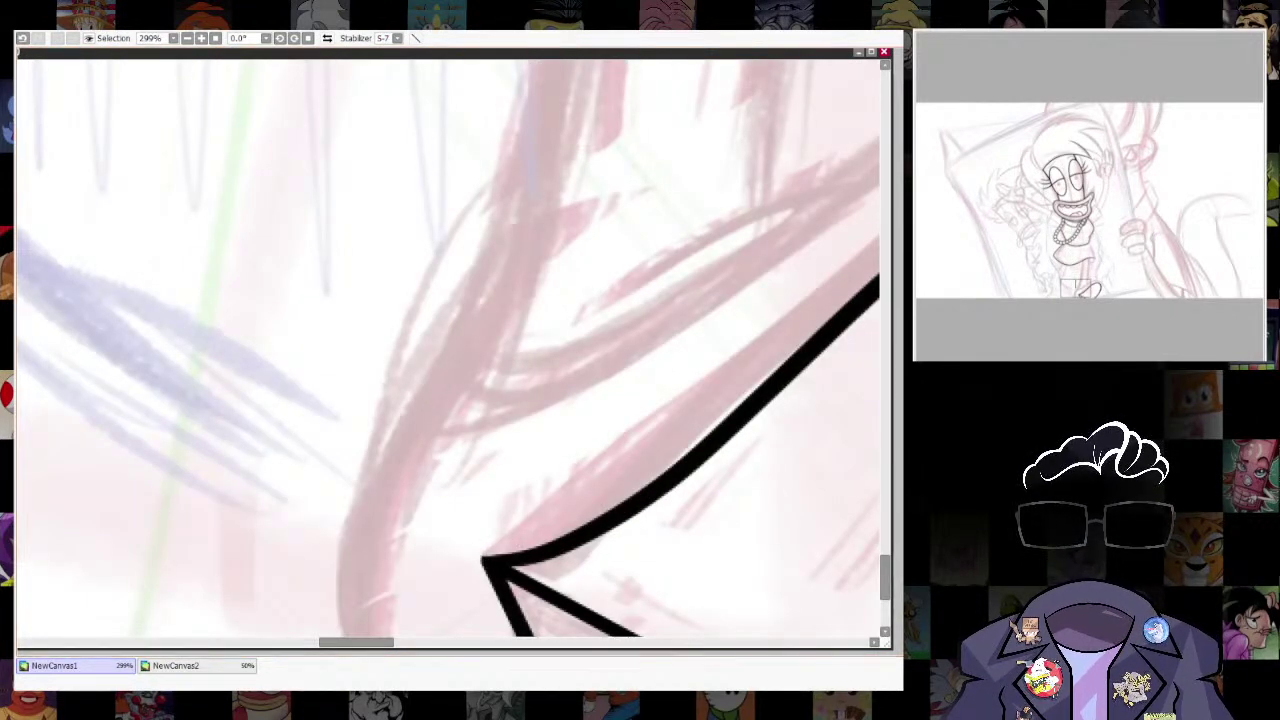
Ink the shoe's upper contour as a thin curve from the ankle over the toe, meeting the outer edge of the sole.
scroll(740, 505, "down", 9)
scroll(734, 510, "up", 5)
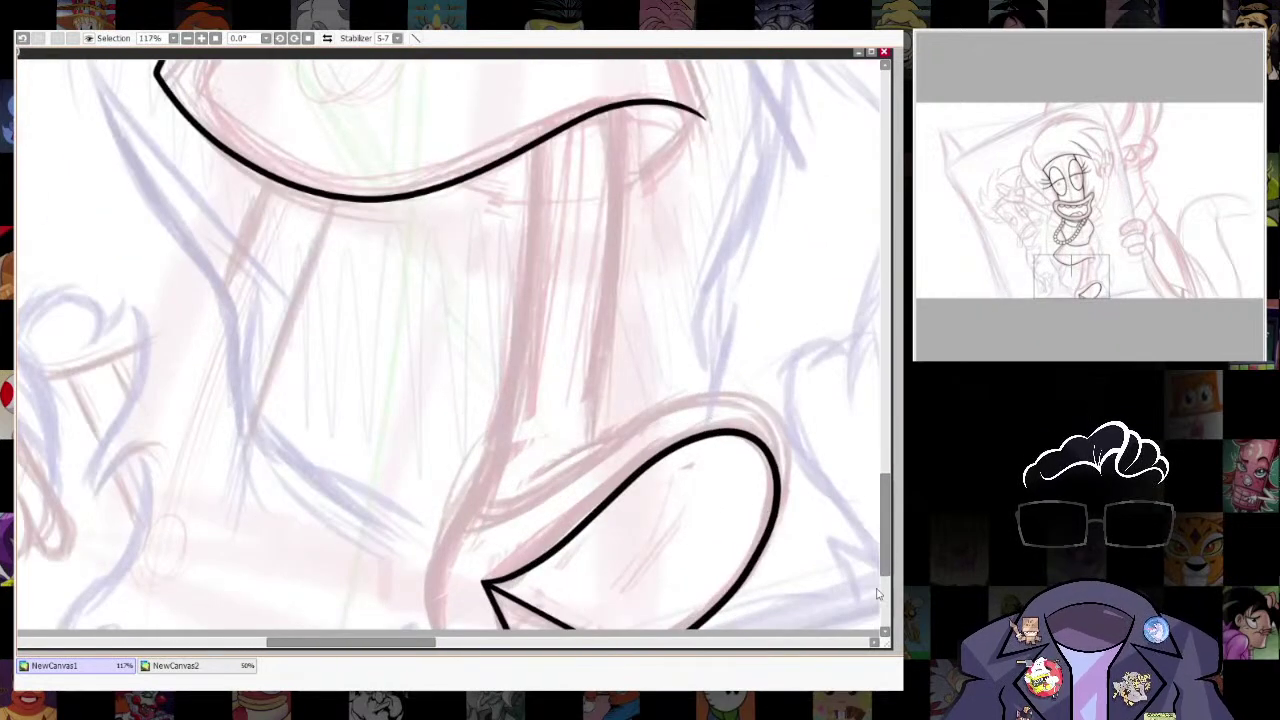
left_click_drag(686, 505, 694, 410)
key("n")
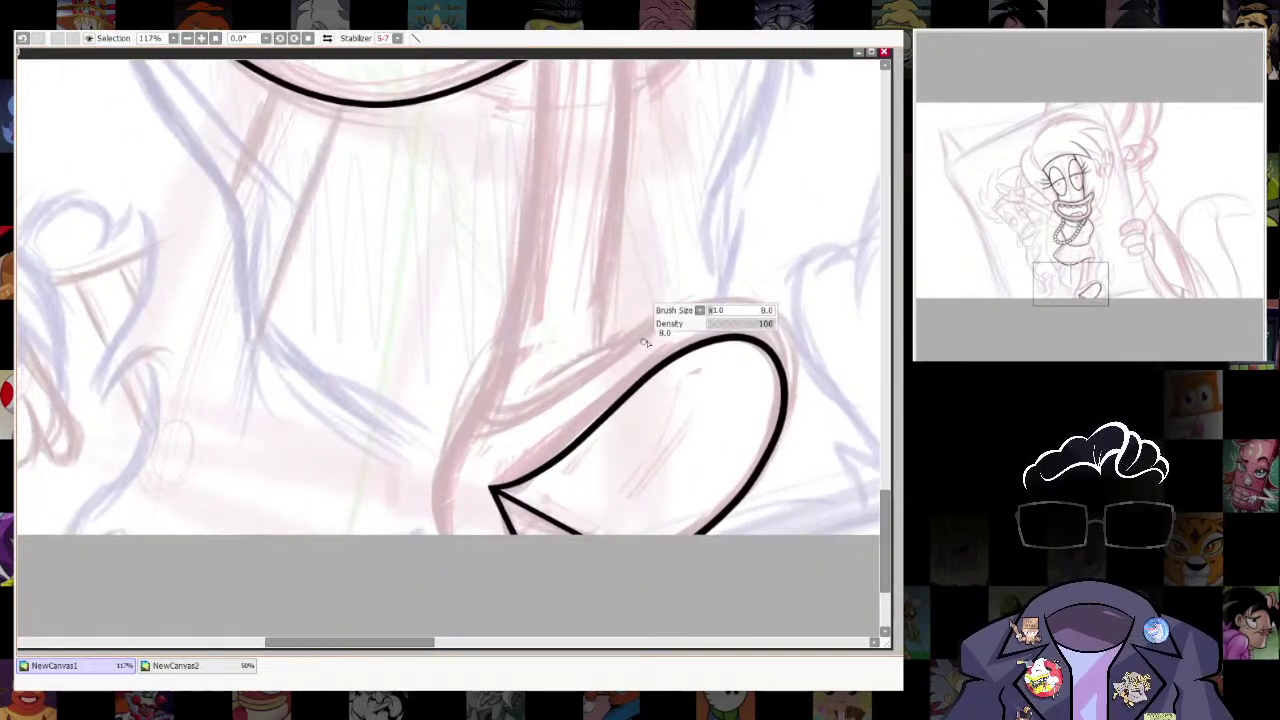
key("bracketleft")
key("bracketleft")
key("bracketleft")
key("bracketleft")
key("bracketleft")
key("bracketleft")
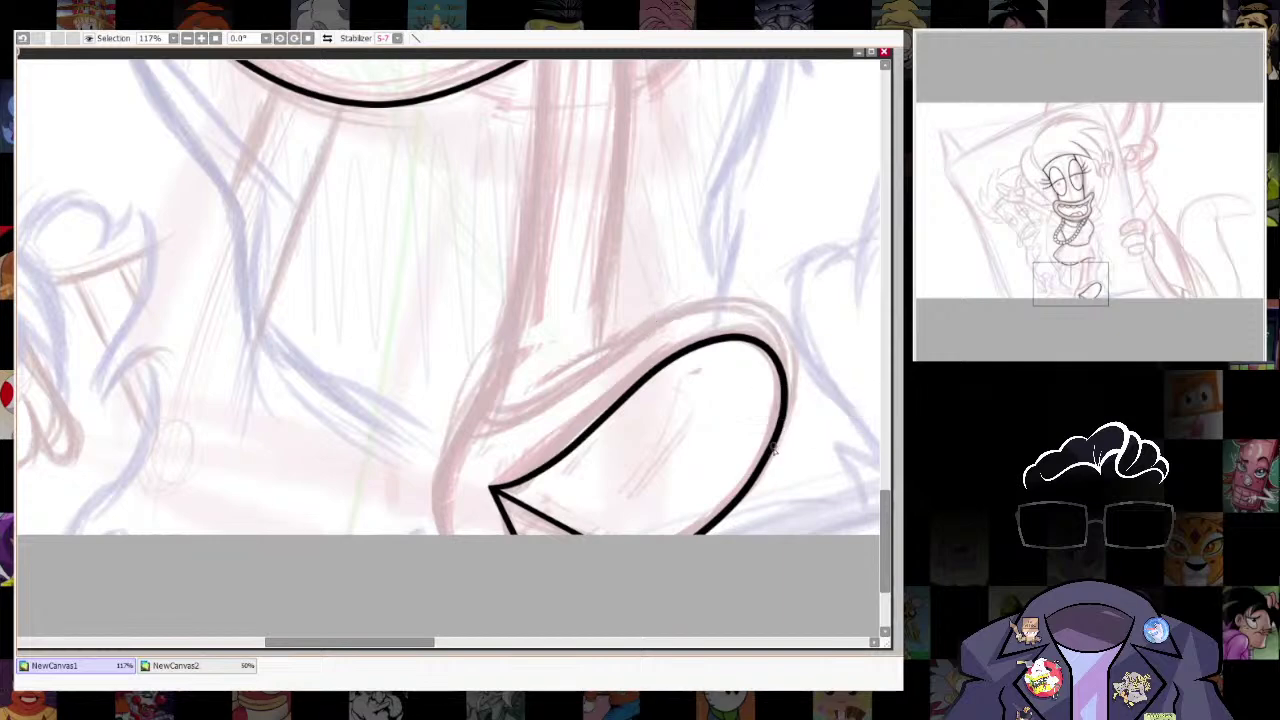
left_click_drag(766, 300, 475, 410)
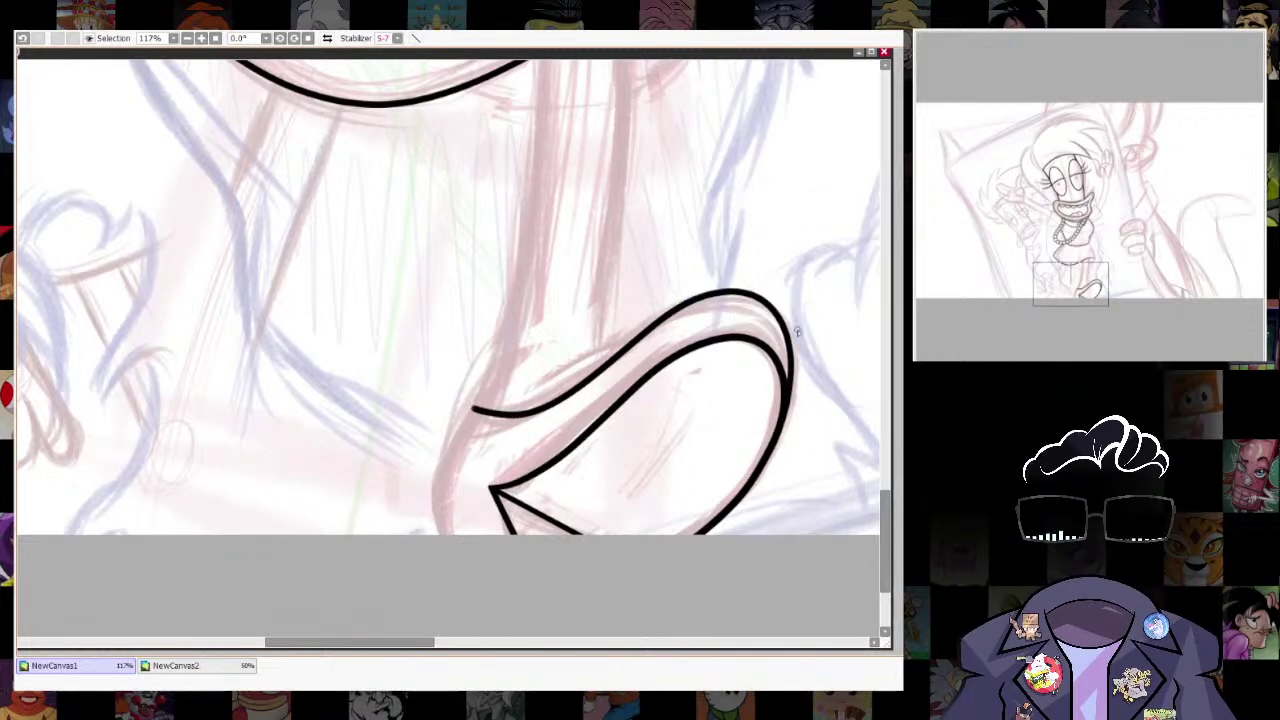
key("ctrl+z")
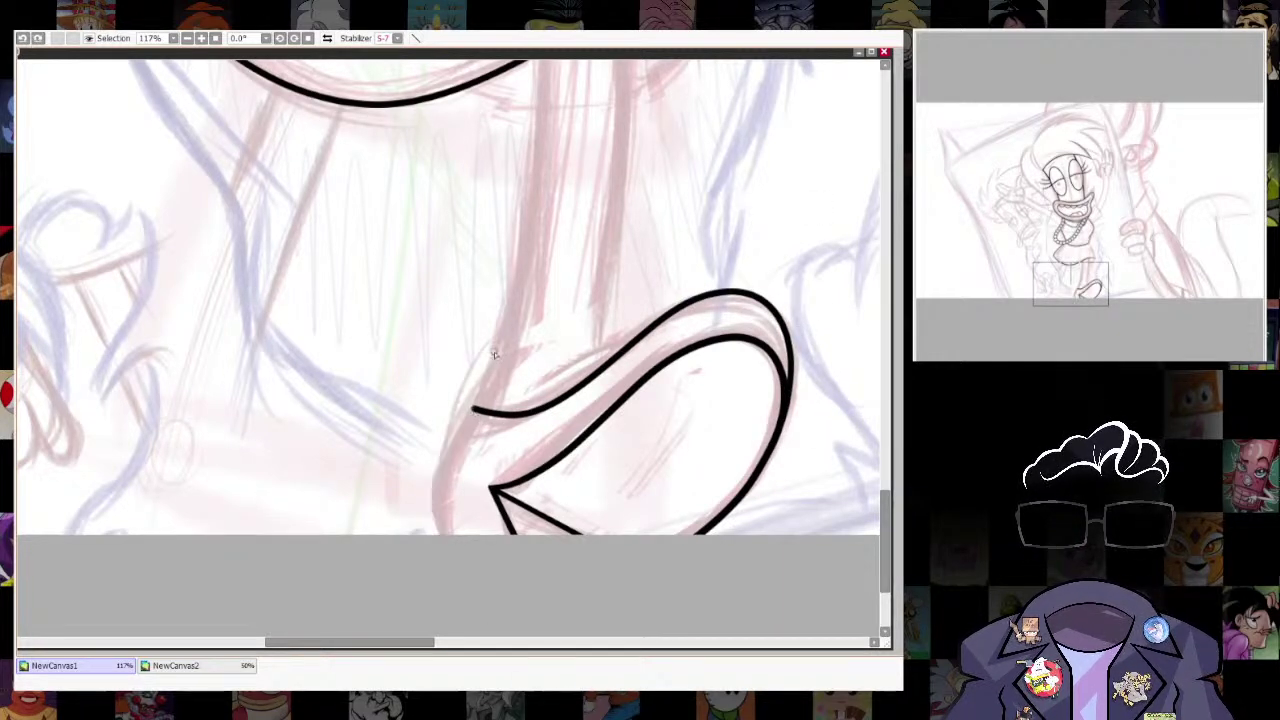
Ink the leg's left line from inside the skirt hem down past the ankle and around the shoe's heel.
left_click_drag(564, 243, 583, 311)
mouse_move(558, 90)
left_mouse_down()
mouse_move(536, 371)
mouse_move(456, 569)
mouse_move(464, 604)
left_mouse_up()
key("ctrl+z")
mouse_move(815, 476)
left_mouse_down()
mouse_move(742, 342)
mouse_move(735, 472)
left_mouse_up()
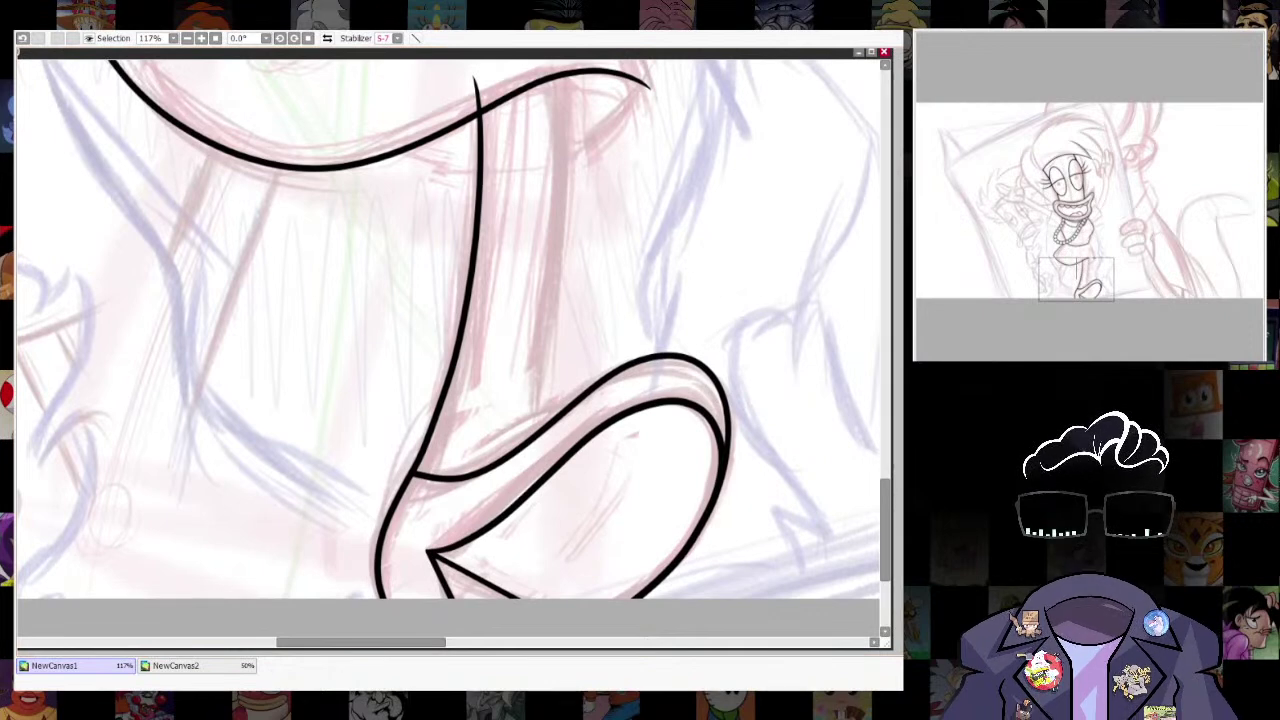
key("alt+Tab")
left_click_drag(580, 241, 575, 359)
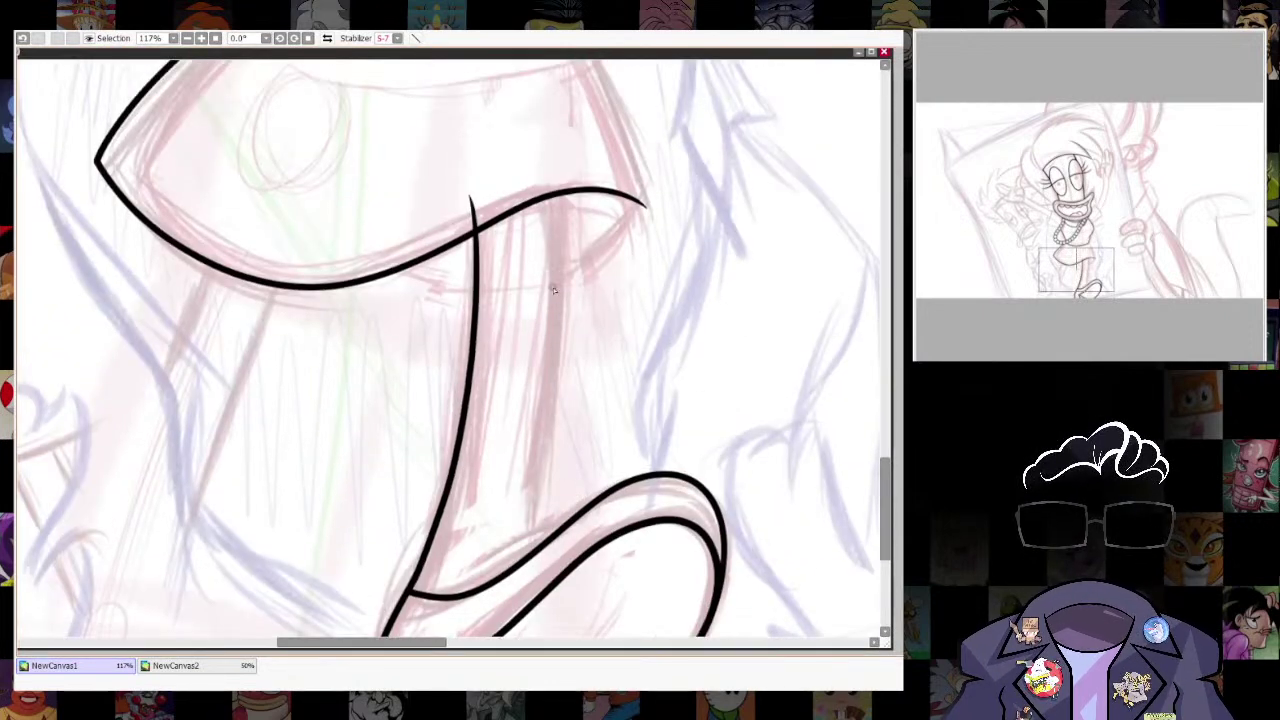
Ink the leg's right line and the small ankle curve, and erase the leg line ends that overlap the skirt.
scroll(553, 258, "down", 3)
scroll(595, 391, "up", 2)
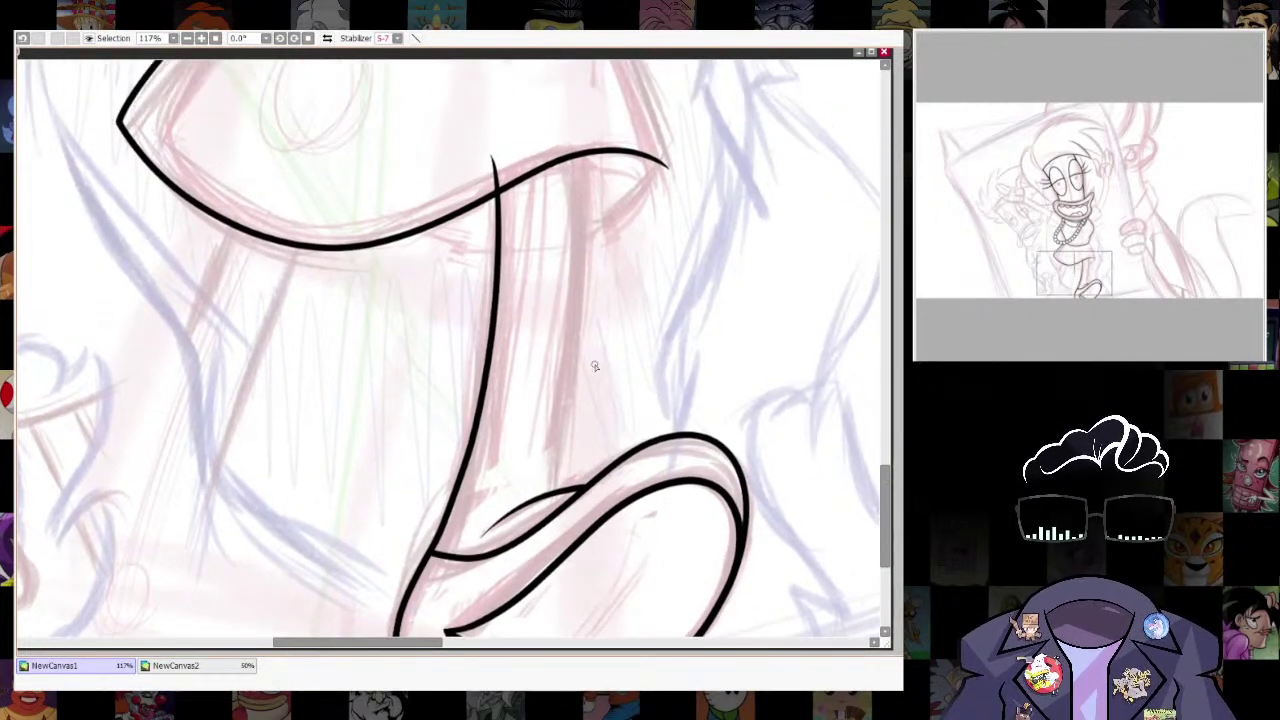
left_click_drag(565, 100, 560, 428)
key("ctrl+z")
left_click_drag(581, 114, 557, 435)
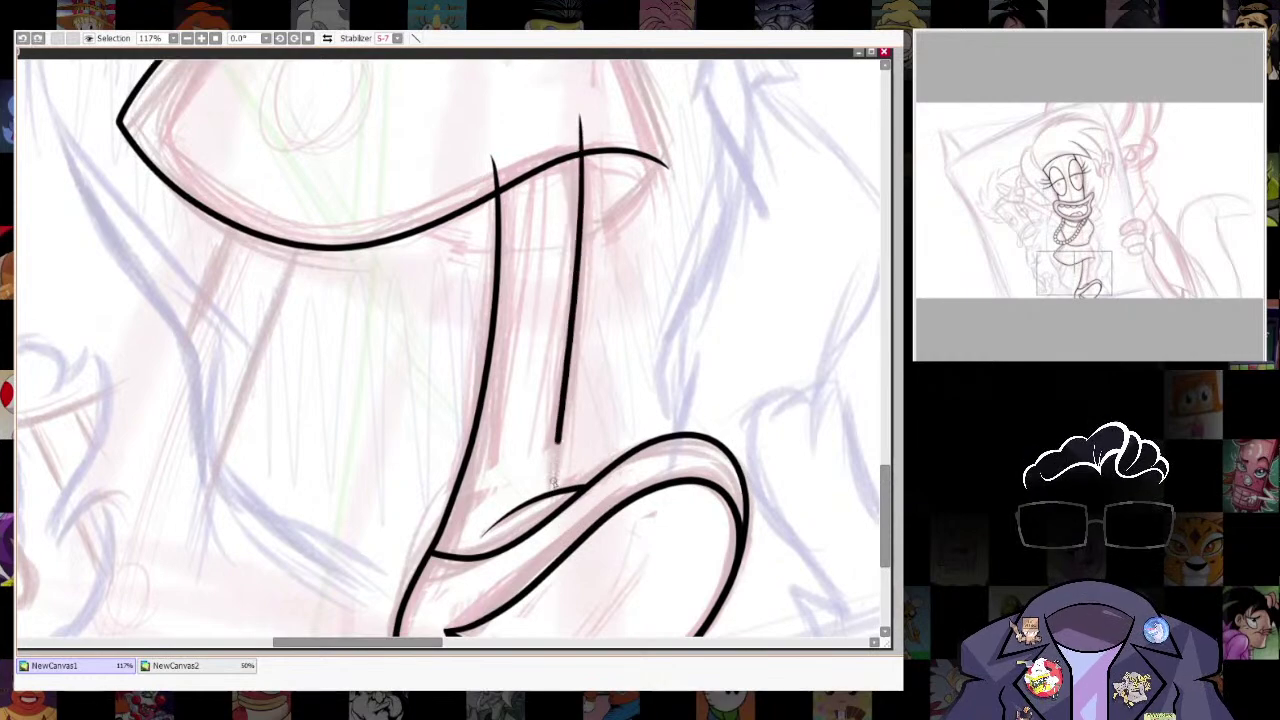
scroll(692, 526, "down", 7)
scroll(740, 435, "up", 4)
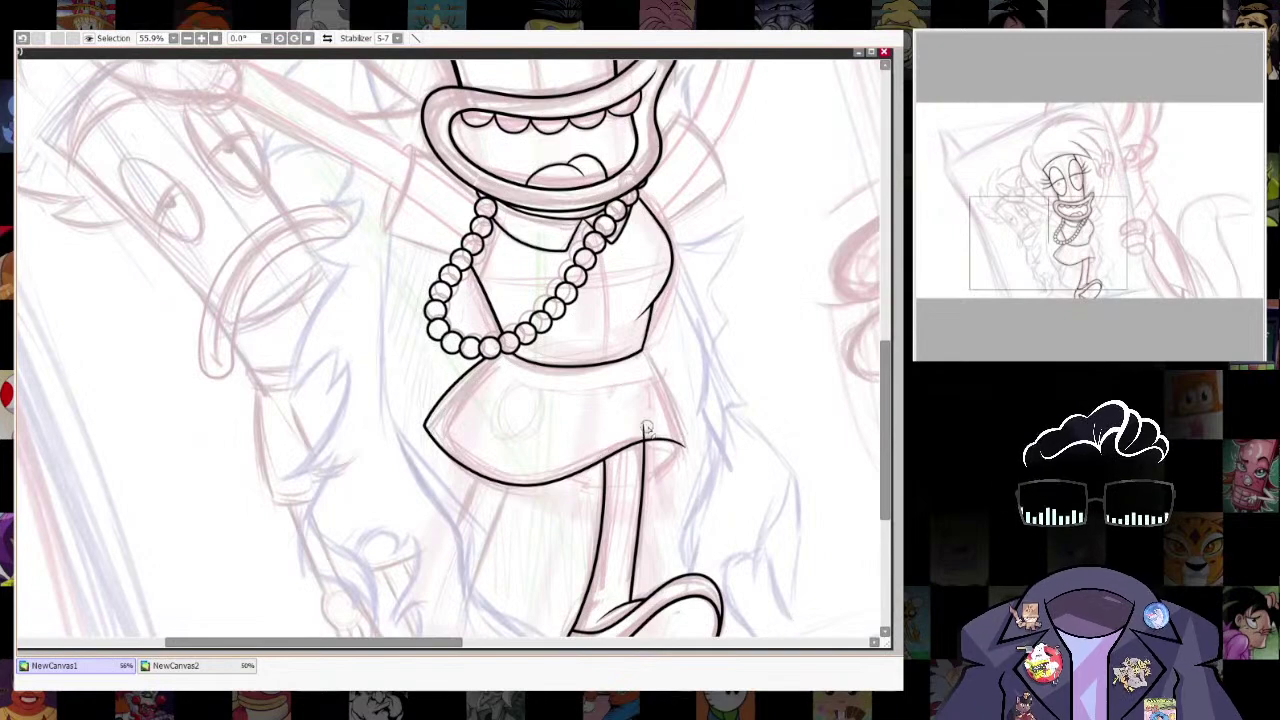
Ink the skirt's right side and the back hem behind the leg, erasing the hem line where it crosses the leg.
scroll(843, 423, "up", 5)
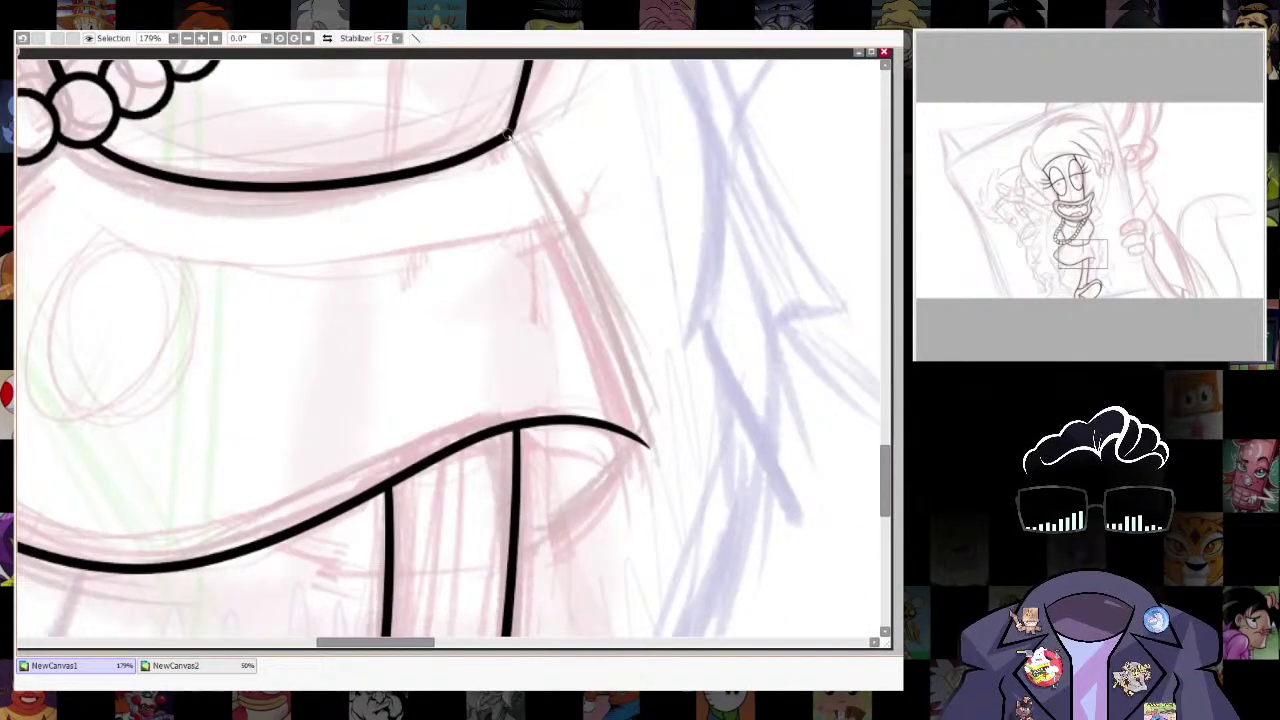
mouse_move(508, 135)
left_mouse_down()
mouse_move(640, 349)
mouse_move(634, 515)
mouse_move(340, 548)
mouse_move(185, 492)
left_mouse_up()
key("ctrl+z")
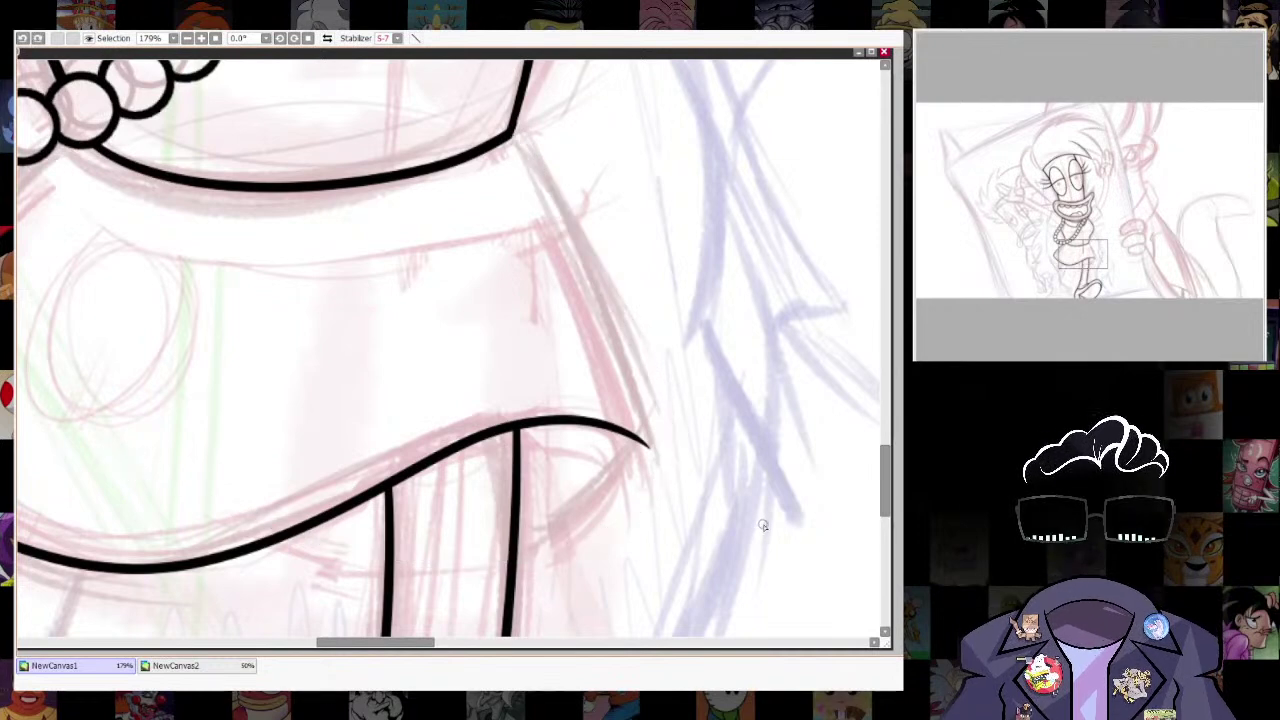
mouse_move(531, 170)
left_mouse_down()
mouse_move(680, 409)
mouse_move(600, 534)
mouse_move(160, 517)
mouse_move(98, 489)
left_mouse_up()
left_click_drag(721, 505, 791, 530)
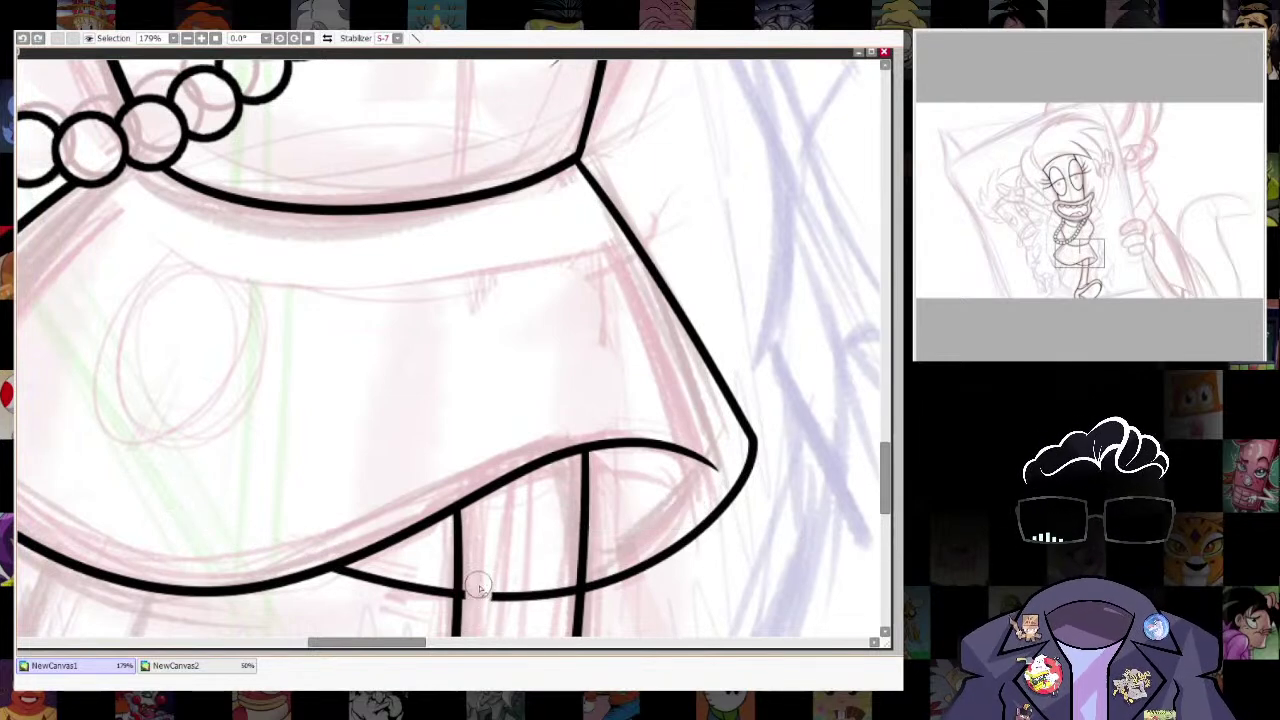
key("ctrl+z")
mouse_move(578, 152)
left_mouse_down()
mouse_move(747, 456)
mouse_move(680, 553)
mouse_move(506, 595)
mouse_move(218, 525)
left_mouse_up()
key("ctrl+z")
mouse_move(578, 155)
left_mouse_down()
mouse_move(750, 458)
mouse_move(412, 578)
left_mouse_up()
mouse_move(324, 560)
left_mouse_down()
mouse_move(252, 501)
mouse_move(333, 550)
left_mouse_up()
key("e")
mouse_move(483, 576)
left_mouse_down()
mouse_move(481, 594)
mouse_move(560, 528)
left_mouse_up()
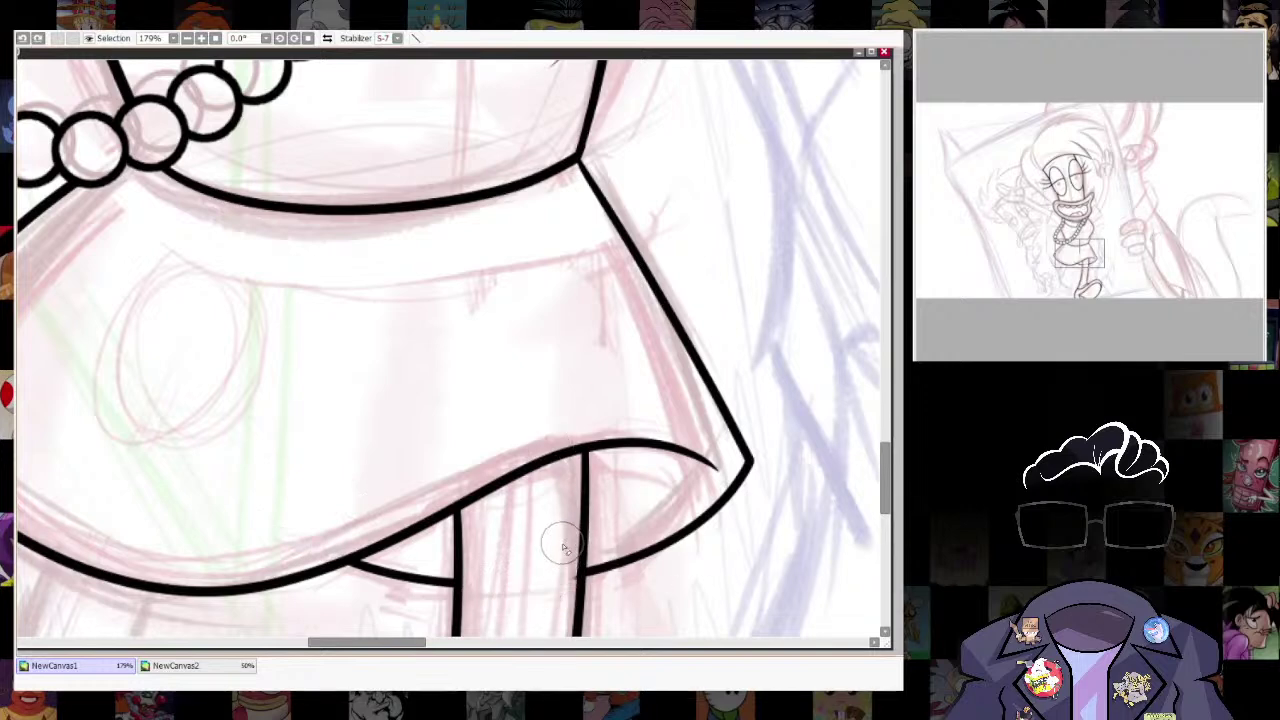
Fit a narrow tilted ellipse ruler to the left sleeve's opening and ink the opening along it.
scroll(750, 480, "down", 8)
scroll(748, 535, "down", 4)
scroll(749, 530, "up", 1)
left_click_drag(765, 484, 679, 316)
scroll(712, 400, "up", 1)
scroll(568, 275, "up", 4)
scroll(720, 450, "down", 4)
scroll(648, 383, "up", 3)
scroll(498, 415, "up", 1)
scroll(497, 415, "up", 4)
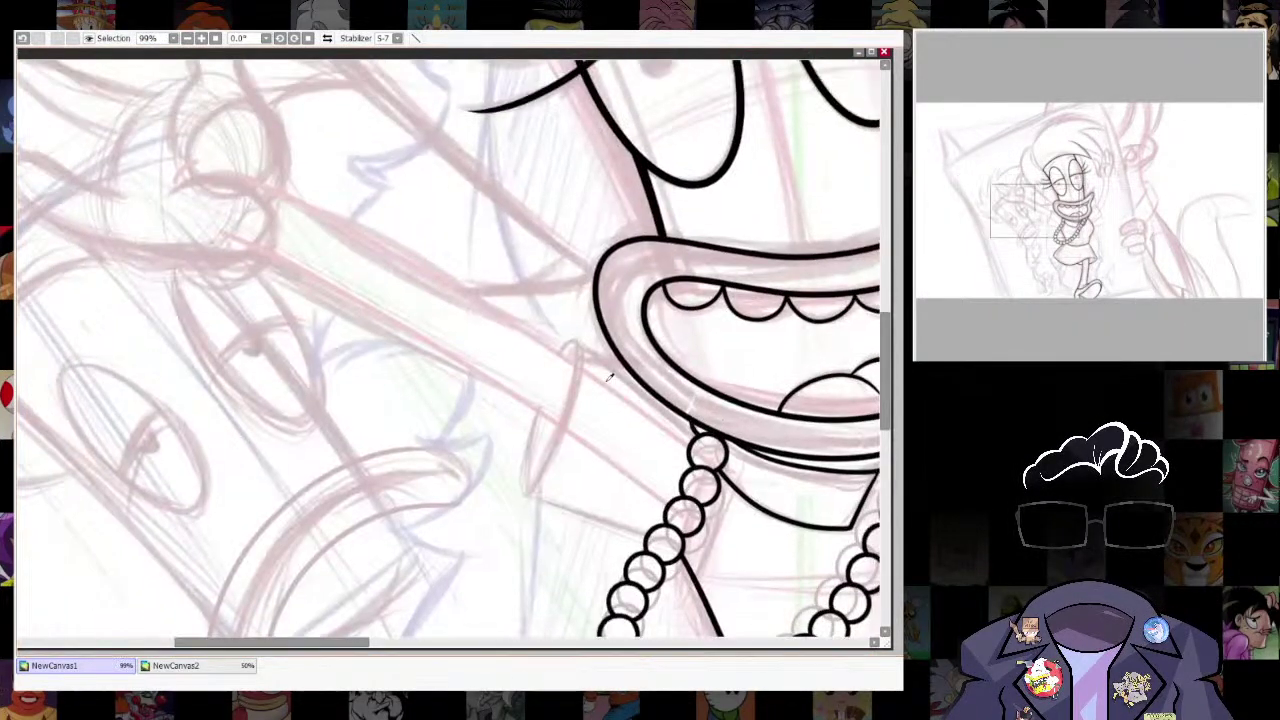
key("ctrl+v")
left_click_drag(408, 353, 566, 424)
left_click_drag(685, 425, 586, 425)
left_click_drag(562, 286, 583, 337)
left_click_drag(571, 558, 536, 515)
key("Return")
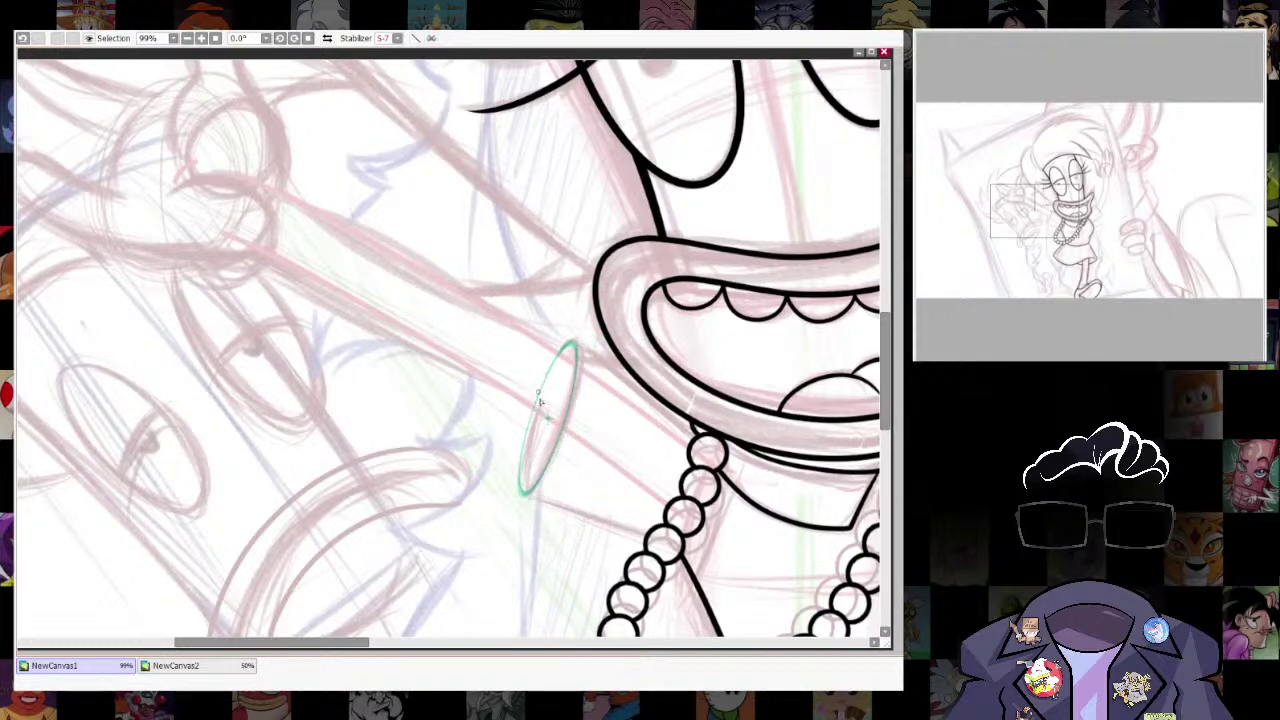
left_click_drag(543, 390, 577, 352)
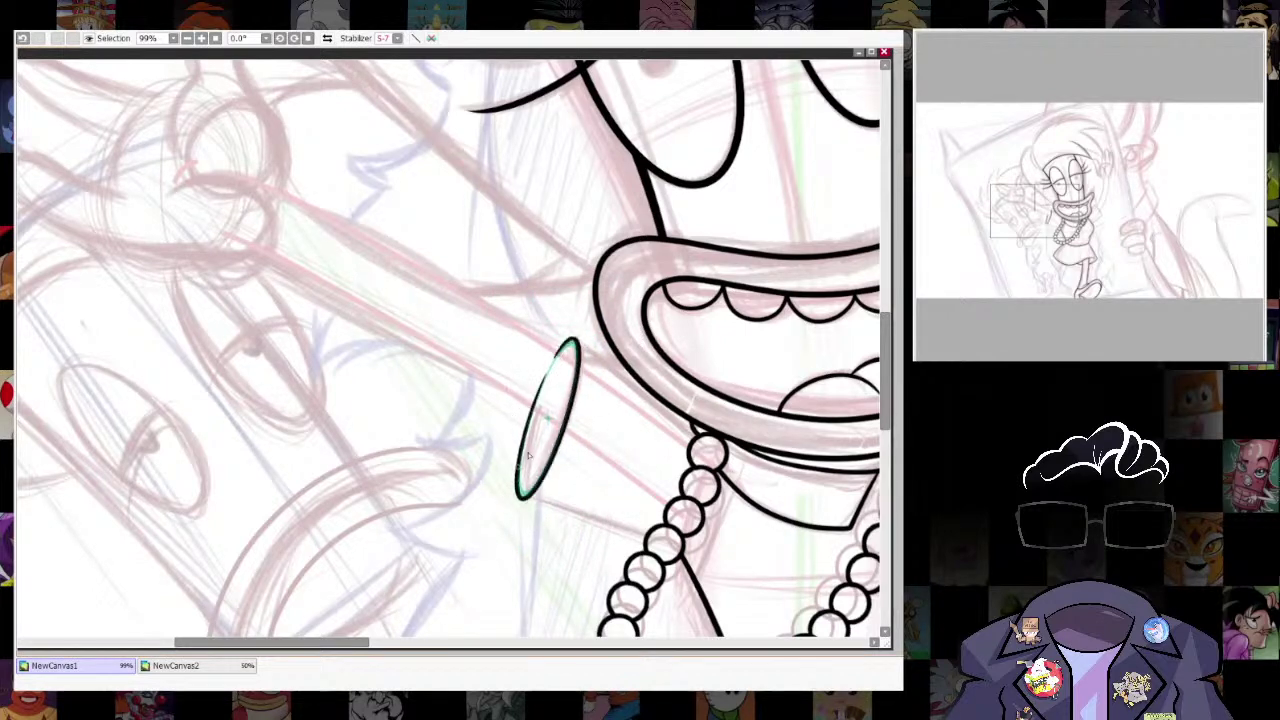
Paint a thick selection strip along the raised left arm from shoulder to hand, outline it in black and clear the selection.
scroll(532, 374, "down", 8)
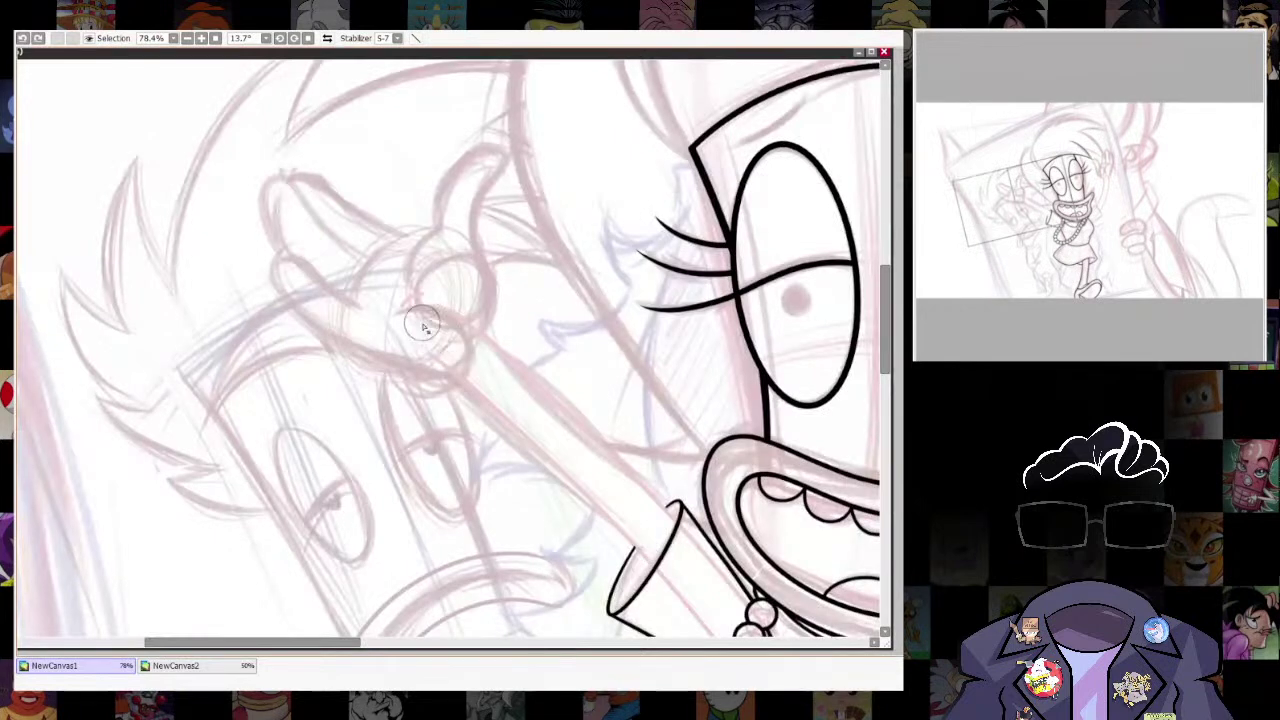
mouse_move(412, 315)
left_mouse_down()
mouse_move(559, 435)
mouse_move(695, 578)
left_mouse_up()
key("ctrl+z")
mouse_move(400, 282)
left_mouse_down()
mouse_move(557, 449)
mouse_move(658, 510)
left_mouse_up()
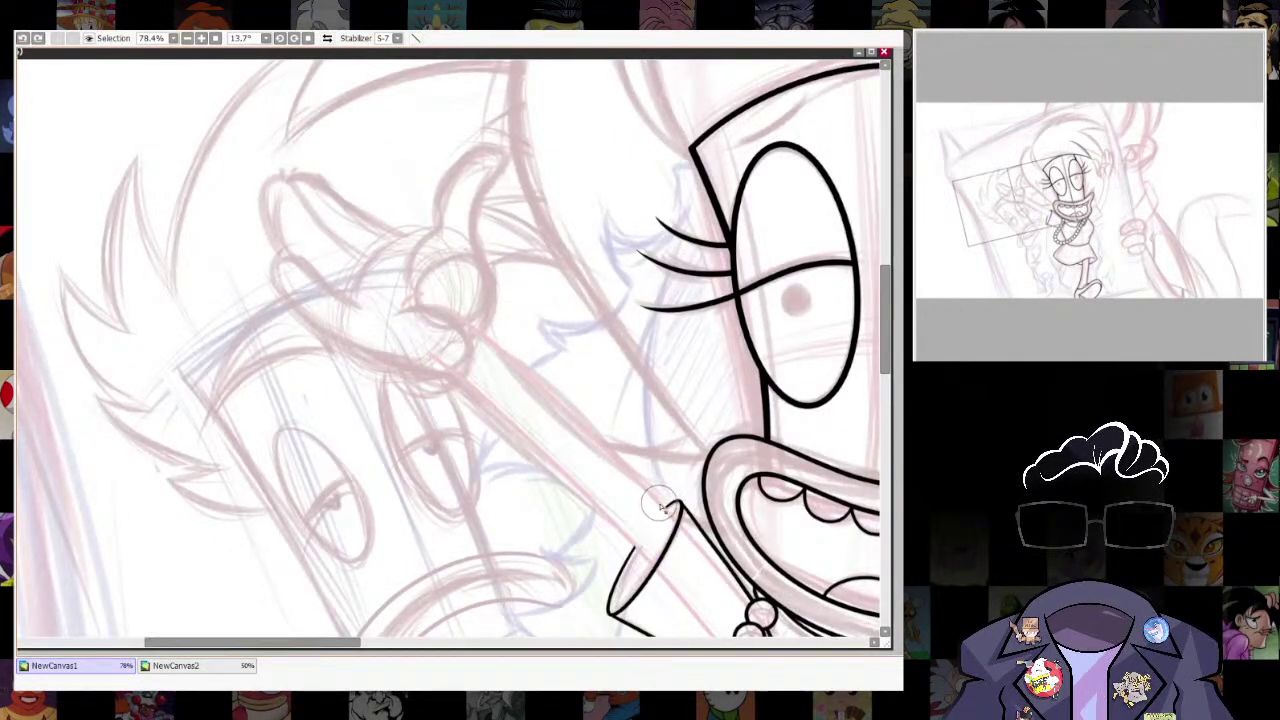
mouse_move(405, 306)
left_mouse_down()
mouse_move(630, 510)
mouse_move(690, 605)
left_mouse_up()
mouse_move(402, 303)
left_mouse_down()
mouse_move(463, 345)
mouse_move(745, 618)
left_mouse_up()
mouse_move(738, 614)
left_mouse_down()
mouse_move(676, 371)
mouse_move(708, 518)
left_mouse_up()
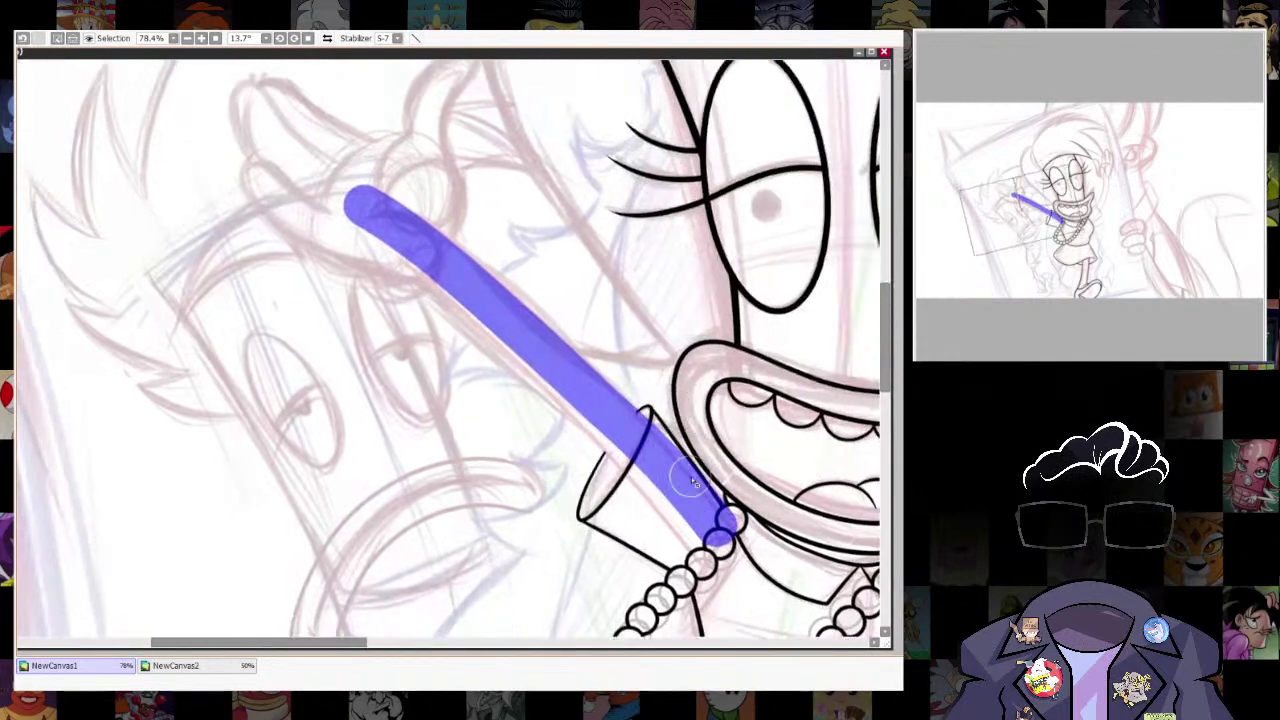
key("ctrl+z")
mouse_move(365, 198)
left_mouse_down()
mouse_move(572, 385)
mouse_move(735, 548)
left_mouse_up()
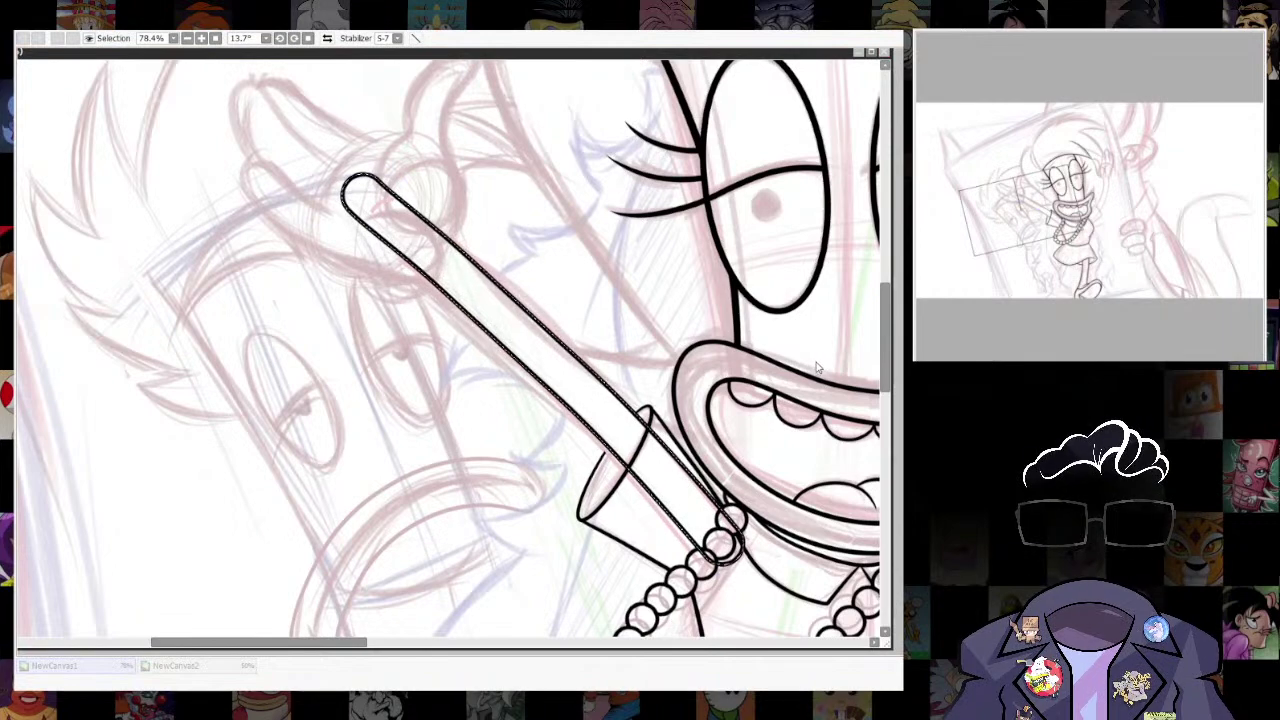
left_click(873, 437)
key("ctrl+d")
Adjust the raised left arm's outline with a free transform so it fits the sketch.
scroll(701, 398, "down", 1)
left_click_drag(701, 398, 701, 432)
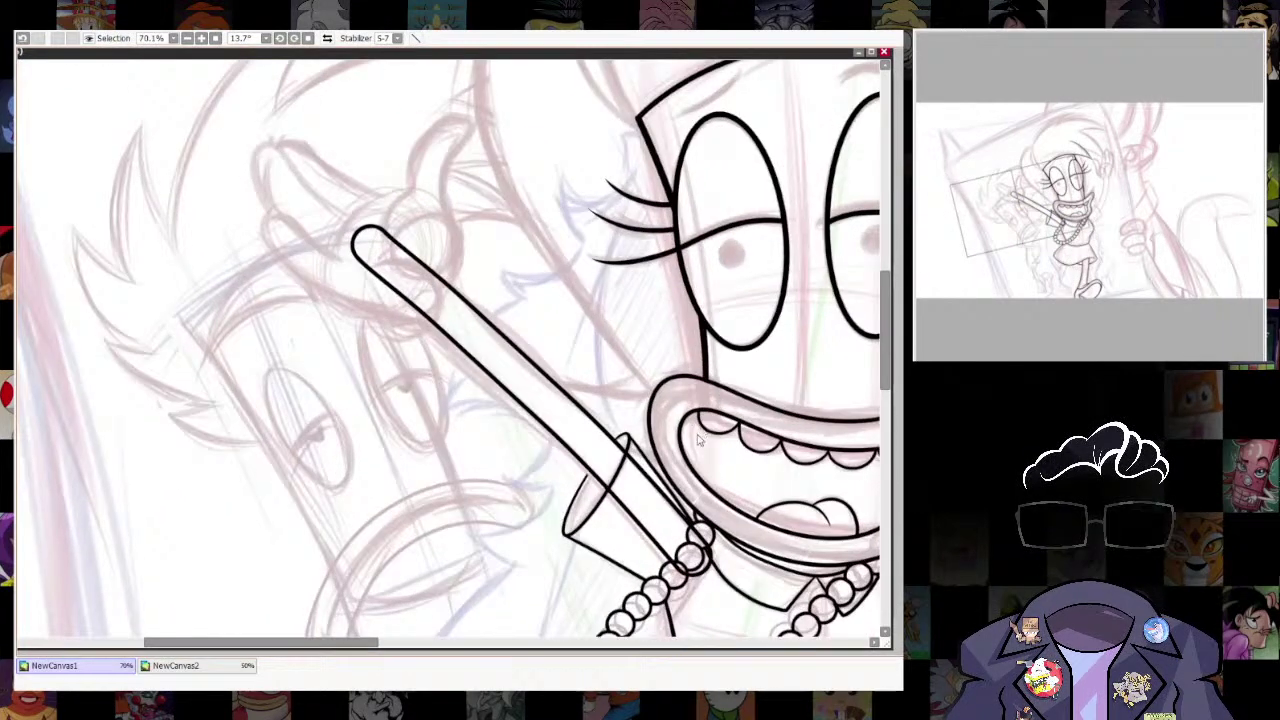
key("ctrl+t")
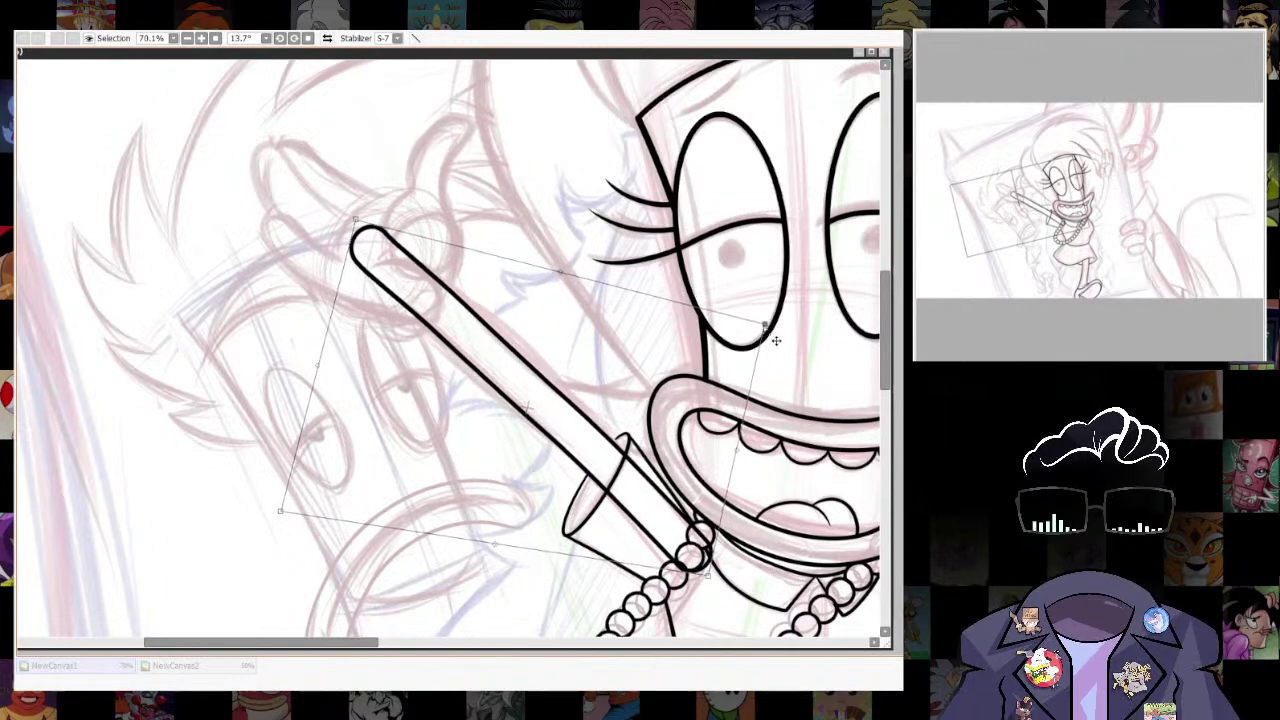
key("Return")
scroll(690, 412, "down", 8)
scroll(700, 416, "up", 12)
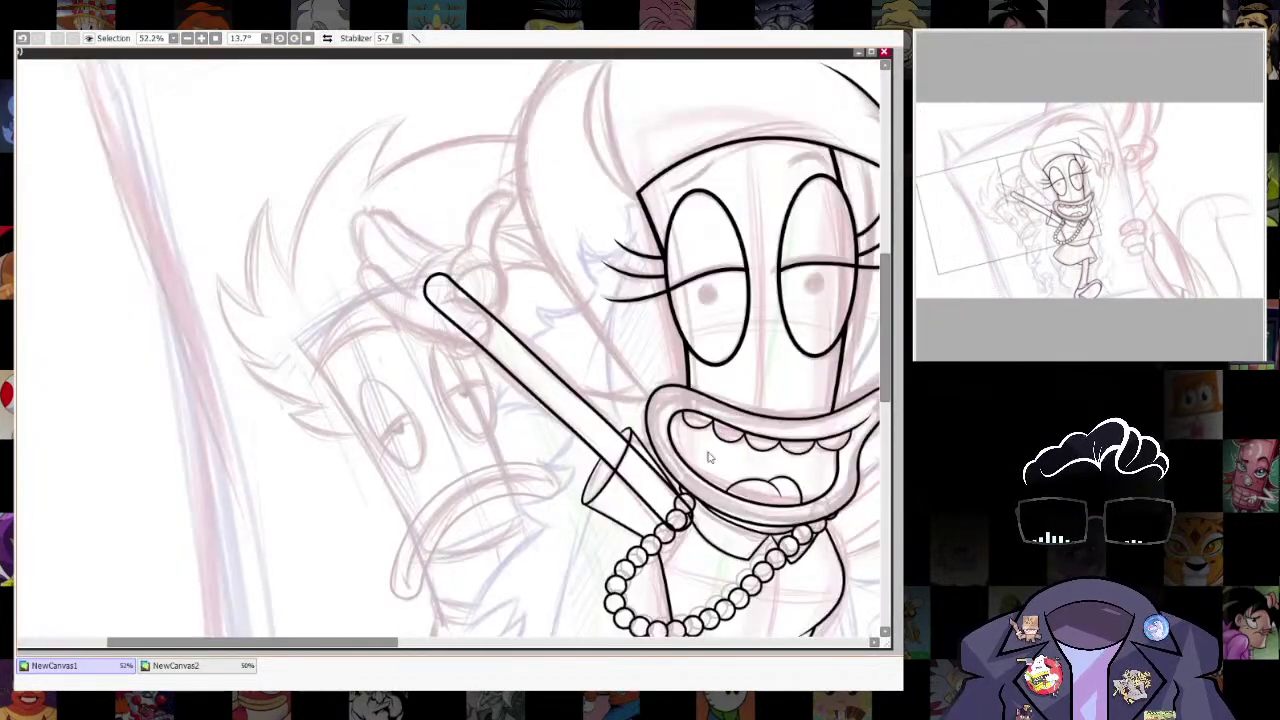
Erase the arm lines inside the left sleeve and the sleeve opening's back edge where it crosses the arm.
key("bracketright")
left_click_drag(617, 343, 613, 357)
left_click_drag(753, 276, 678, 422)
mouse_move(571, 442)
left_mouse_down()
mouse_move(605, 623)
mouse_move(630, 486)
mouse_move(602, 481)
mouse_move(695, 603)
mouse_move(594, 482)
left_mouse_up()
mouse_move(631, 539)
left_mouse_down()
mouse_move(648, 447)
mouse_move(764, 628)
left_mouse_up()
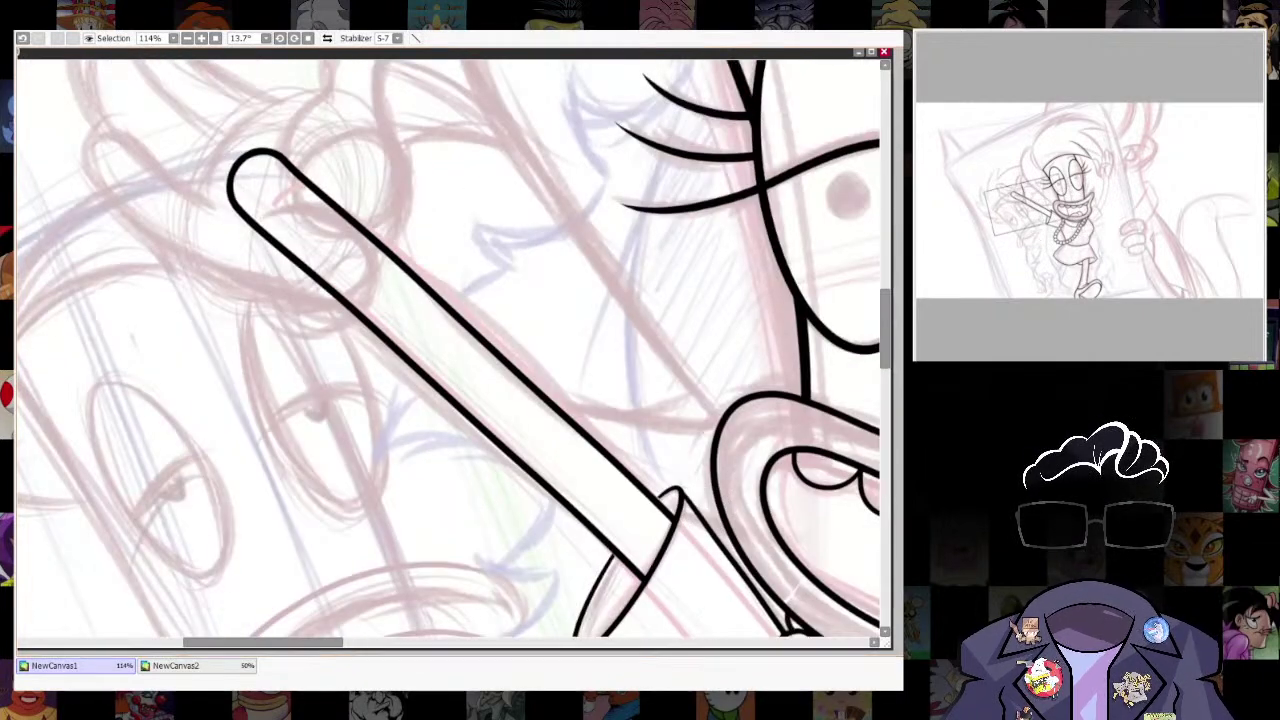
scroll(717, 480, "up", 5)
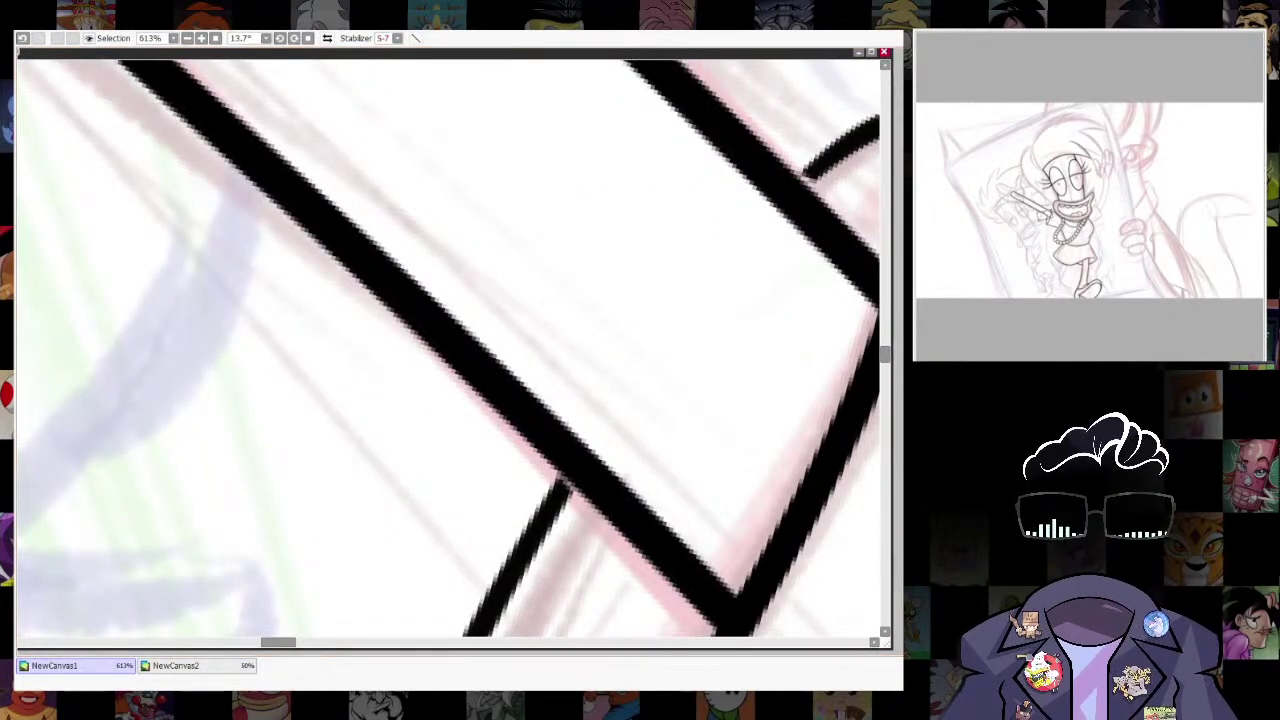
scroll(516, 467, "down", 10)
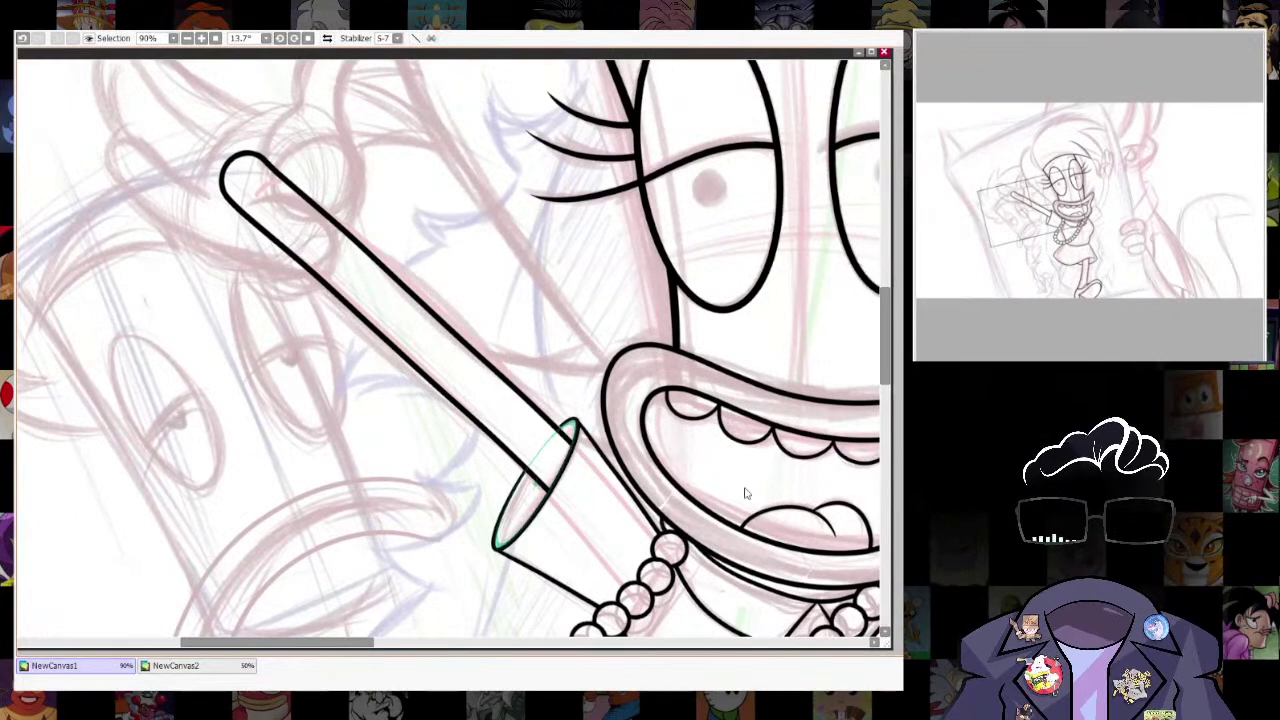
Thicken the left sleeve opening's line along the ellipse ruler and hide the ruler.
scroll(710, 483, "up", 4)
left_click(627, 478)
left_click_drag(531, 472, 525, 424)
mouse_move(461, 545)
left_mouse_down()
mouse_move(589, 479)
mouse_move(670, 323)
mouse_move(673, 244)
mouse_move(638, 263)
left_mouse_up()
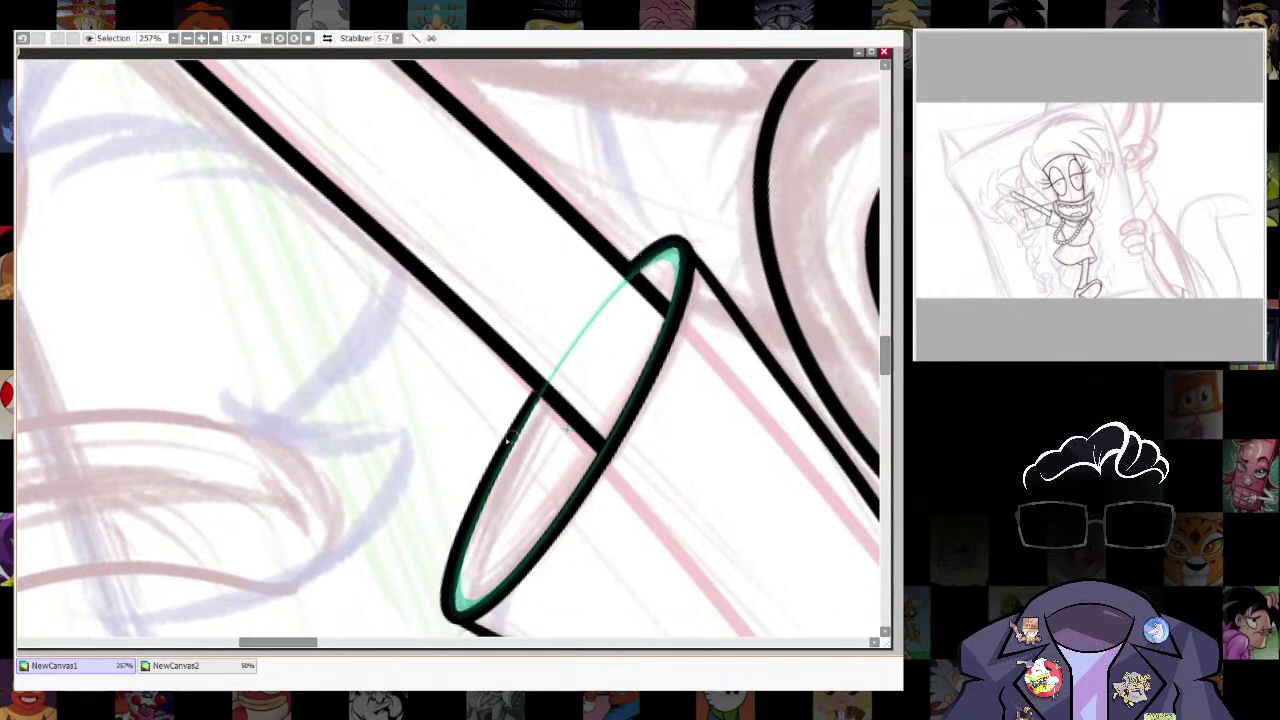
key("ctrl+r")
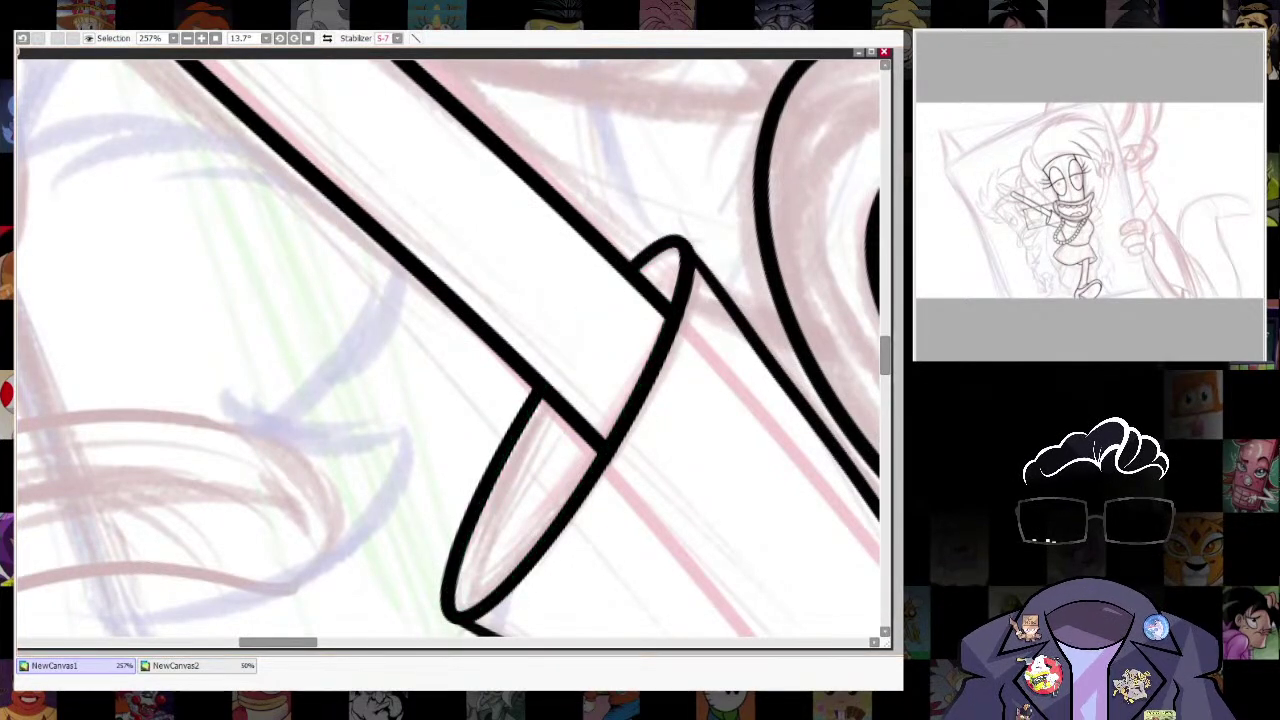
Erase the rounded end of the raised left arm at the wrist, leaving it open for the hand.
scroll(679, 467, "down", 8)
scroll(587, 343, "up", 5)
scroll(627, 346, "up", 4)
left_click_drag(657, 451, 616, 337)
key("e")
left_click_drag(484, 210, 415, 300)
mouse_move(577, 191)
left_mouse_down()
mouse_move(441, 442)
mouse_move(623, 330)
mouse_move(661, 336)
mouse_move(555, 490)
mouse_move(663, 314)
left_mouse_up()
scroll(684, 500, "down", 9)
scroll(690, 495, "up", 6)
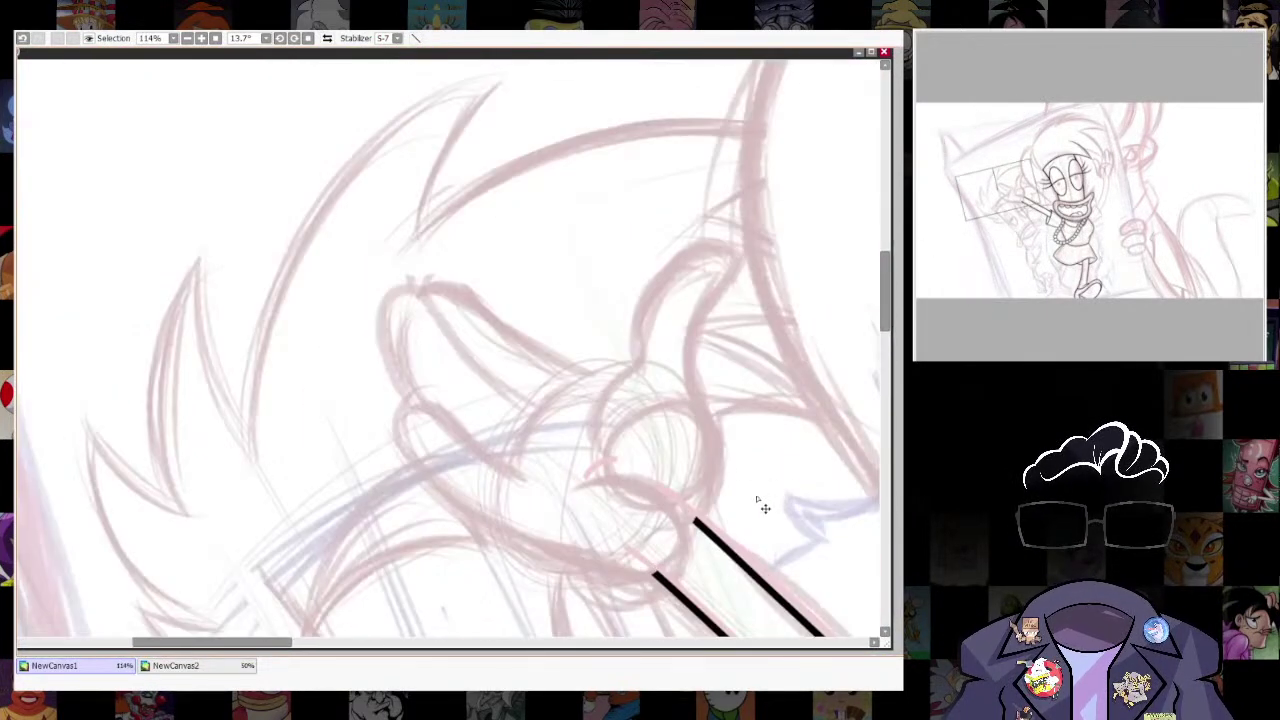
Ink the raised hand's thumb, from the curve at its base around the tip and down to the wrist.
scroll(757, 500, "up", 2)
left_click_drag(723, 437, 709, 421)
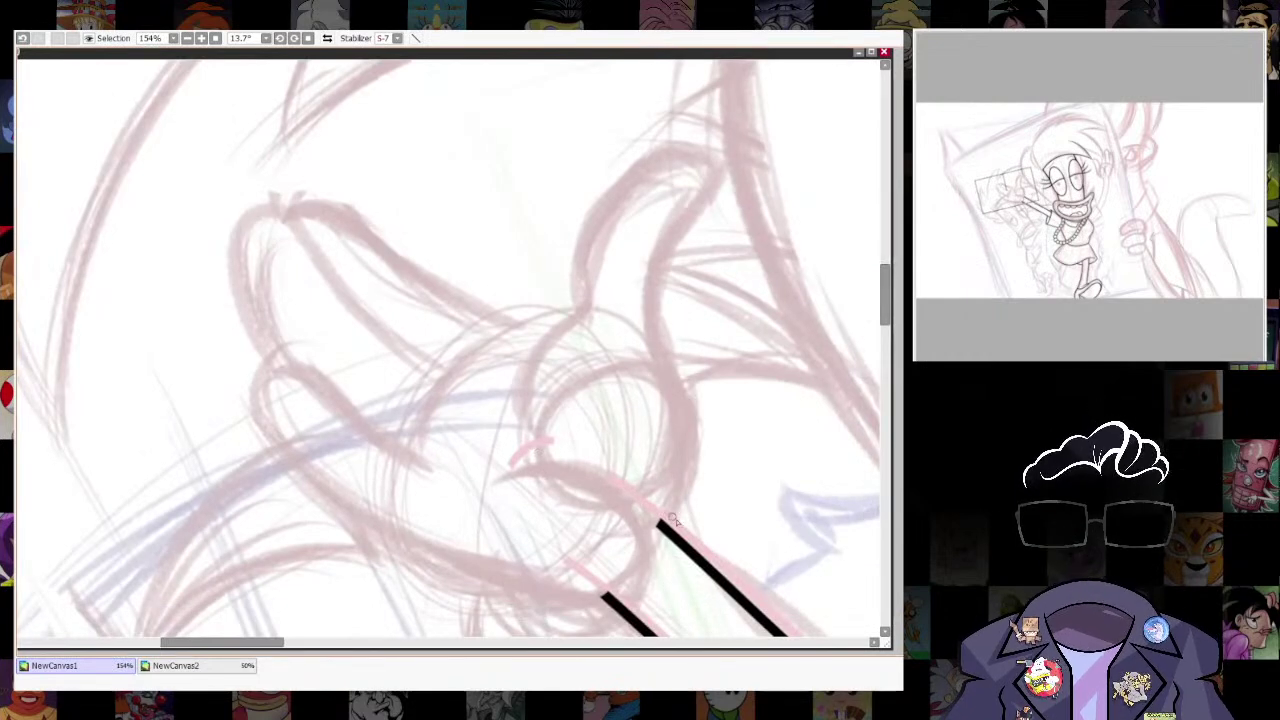
mouse_move(532, 456)
left_mouse_down()
mouse_move(514, 401)
mouse_move(569, 318)
left_mouse_up()
key("ctrl+z")
mouse_move(530, 458)
left_mouse_down()
mouse_move(522, 402)
mouse_move(578, 309)
left_mouse_up()
mouse_move(597, 211)
left_mouse_down()
mouse_move(716, 160)
mouse_move(658, 267)
mouse_move(690, 447)
mouse_move(660, 527)
left_mouse_up()
scroll(748, 400, "down", 10)
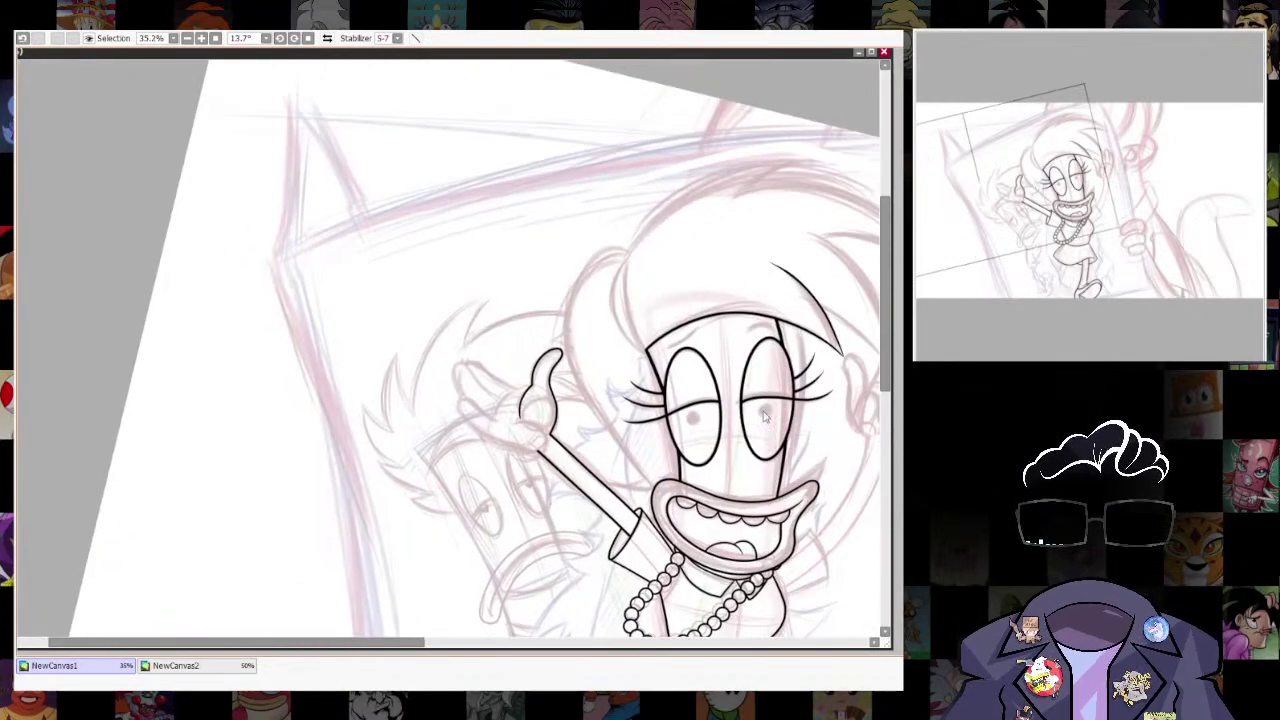
scroll(743, 354, "up", 8)
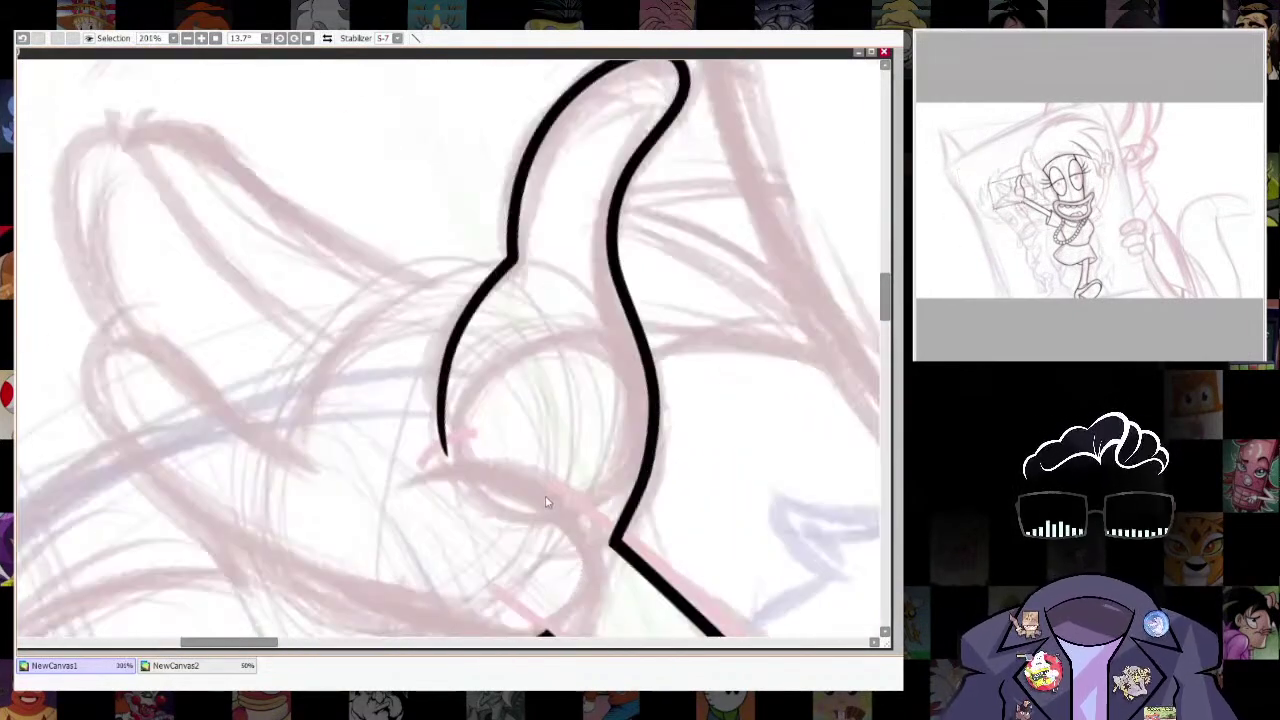
Ink the raised hand's curved palm crease, the lowest finger and the hand's lower edge down to the arm.
left_click_drag(545, 502, 620, 410)
mouse_move(466, 392)
left_mouse_down()
mouse_move(604, 390)
mouse_move(655, 493)
left_mouse_up()
left_click_drag(686, 435, 733, 478)
mouse_move(378, 404)
left_mouse_down()
mouse_move(214, 293)
mouse_move(237, 409)
mouse_move(398, 524)
mouse_move(510, 569)
mouse_move(678, 600)
left_mouse_up()
mouse_move(739, 553)
left_mouse_down()
mouse_move(680, 420)
mouse_move(690, 462)
mouse_move(772, 536)
left_mouse_up()
Touch up the joint where the raised hand's lower edge meets the arm line.
scroll(484, 524, "up", 2)
key("bracketleft")
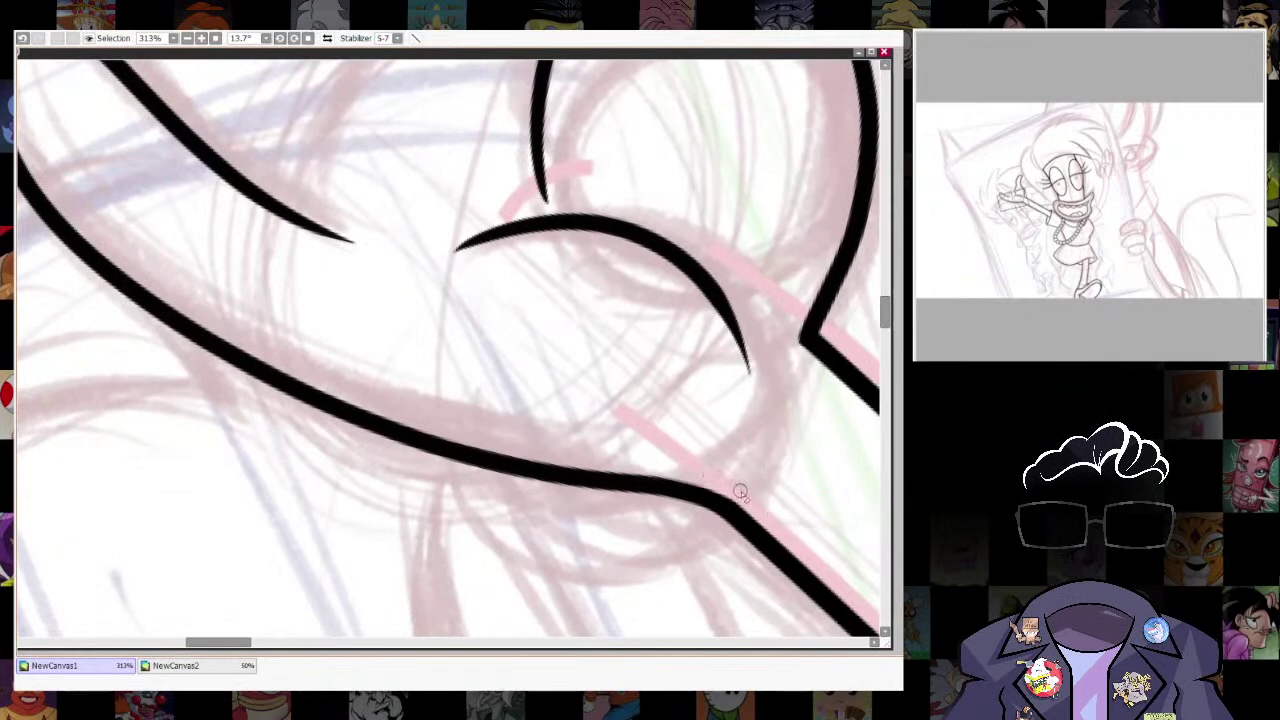
key("ctrl+z")
left_click_drag(710, 516, 802, 612)
key("ctrl+z")
key("ctrl+y")
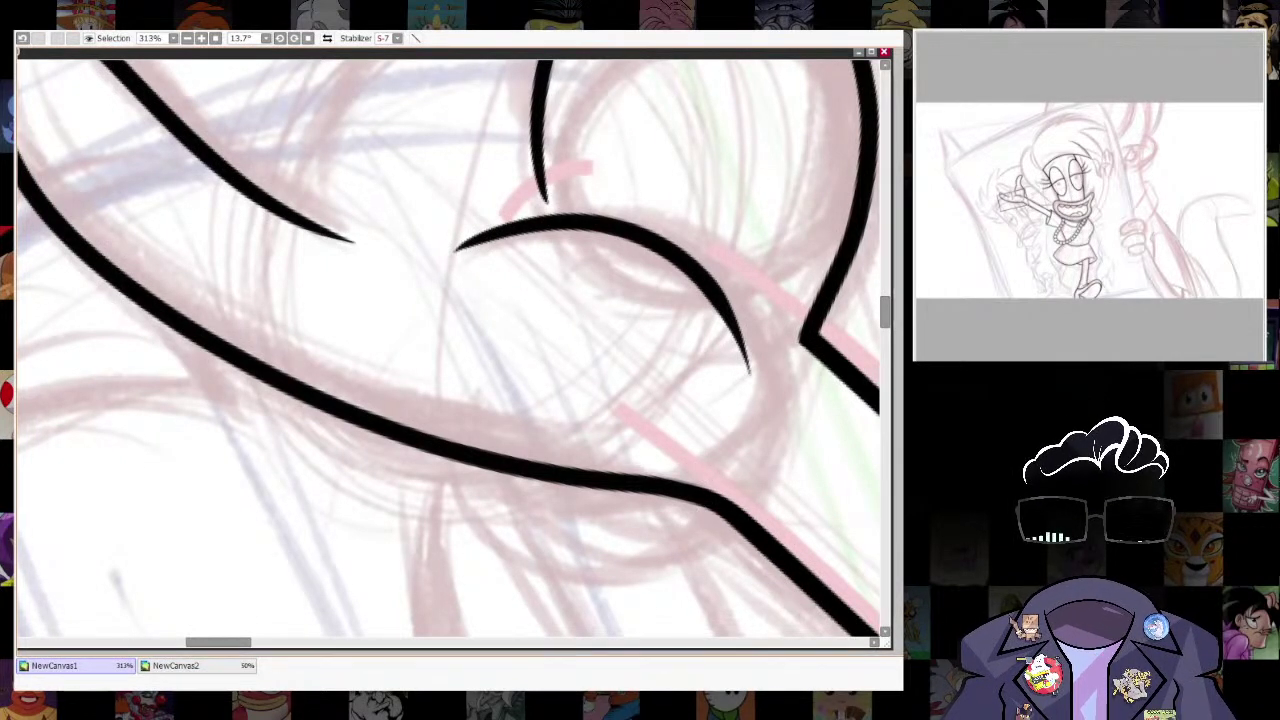
left_click_drag(602, 467, 518, 395)
key("ctrl+z")
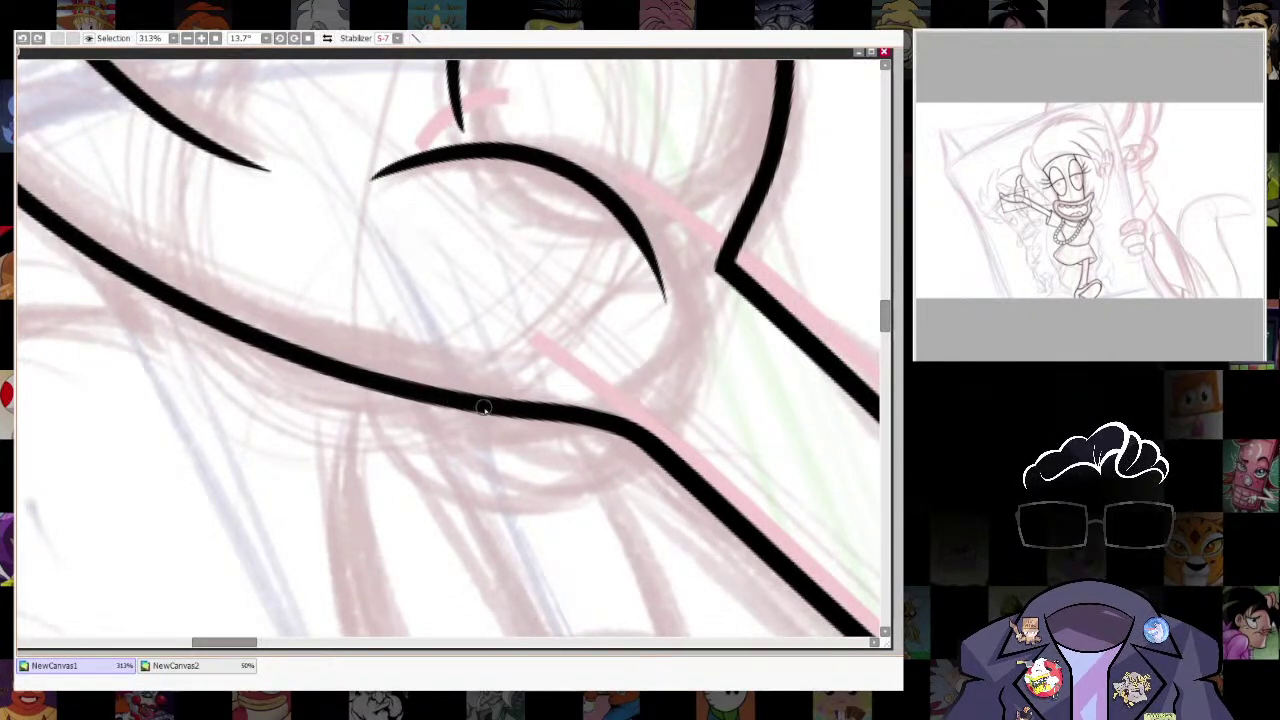
Ink the curved line across the palm at the base of the raised hand's fingers.
scroll(770, 548, "down", 10)
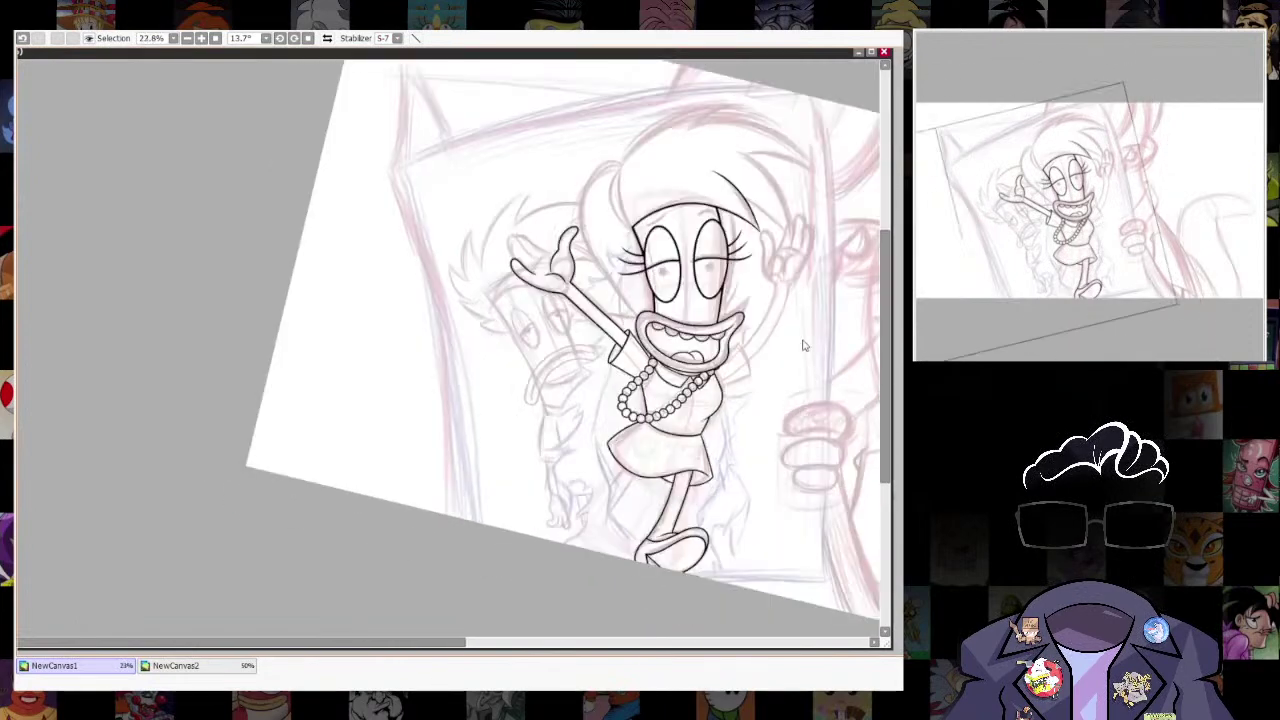
scroll(783, 398, "up", 5)
key("Home")
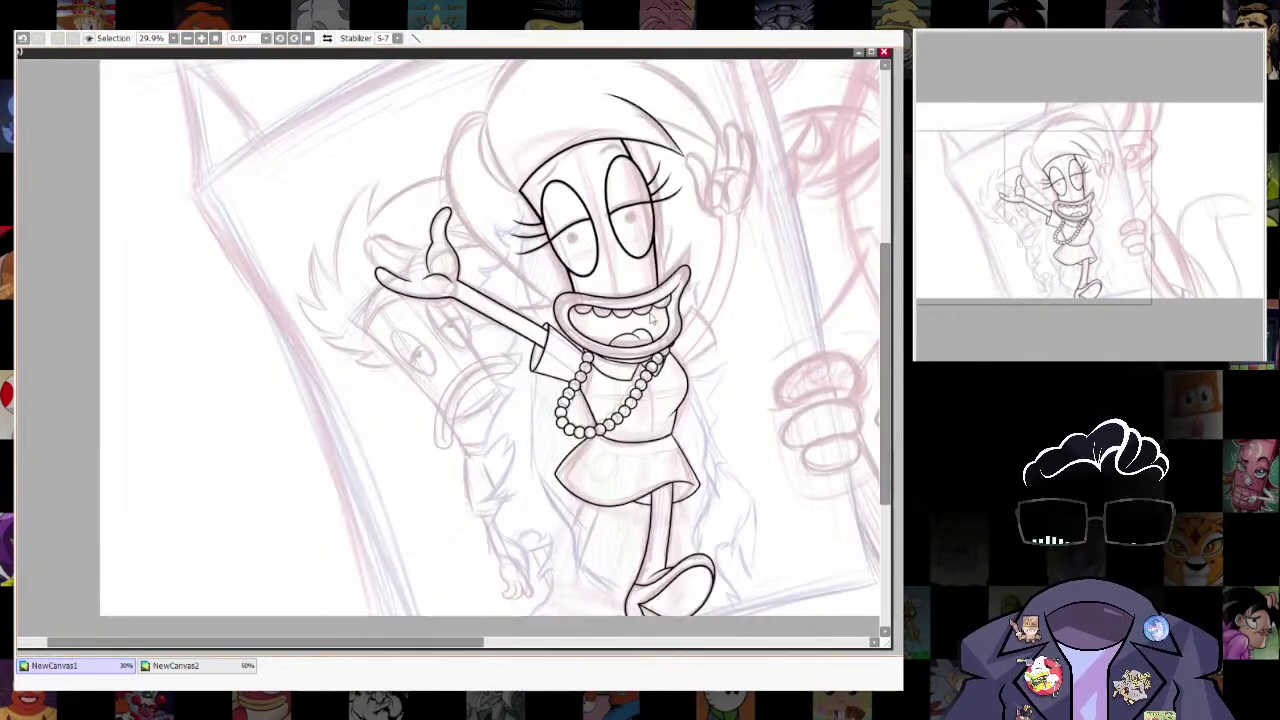
scroll(612, 253, "up", 2)
scroll(740, 470, "down", 3)
scroll(740, 470, "down", 1)
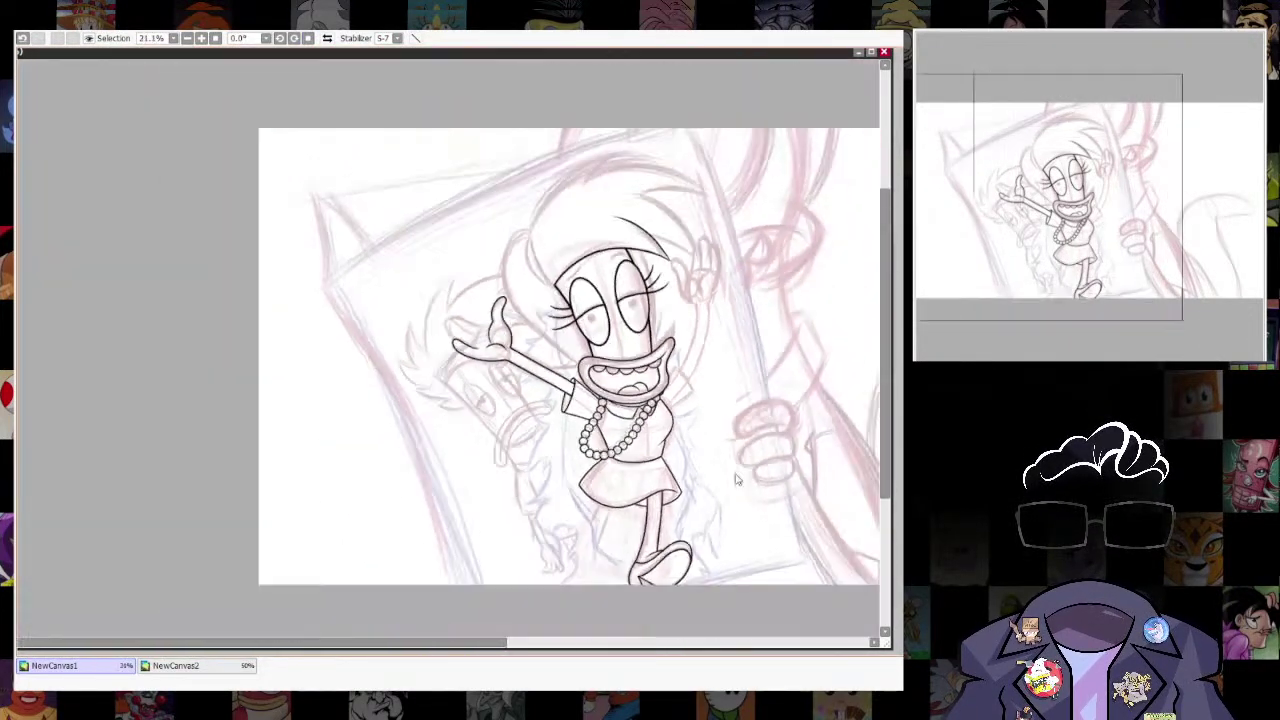
scroll(578, 389, "up", 2)
left_click_drag(402, 308, 468, 429)
scroll(468, 429, "up", 8)
left_click_drag(634, 466, 490, 560)
mouse_move(477, 561)
left_mouse_down()
mouse_move(549, 511)
mouse_move(560, 464)
mouse_move(626, 371)
mouse_move(562, 477)
left_mouse_up()
Ink the raised hand's middle and upper fingers, joining the upper finger to the base of the thumb.
mouse_move(481, 372)
left_mouse_down()
mouse_move(531, 447)
mouse_move(458, 306)
mouse_move(556, 366)
left_mouse_up()
key("ctrl+z")
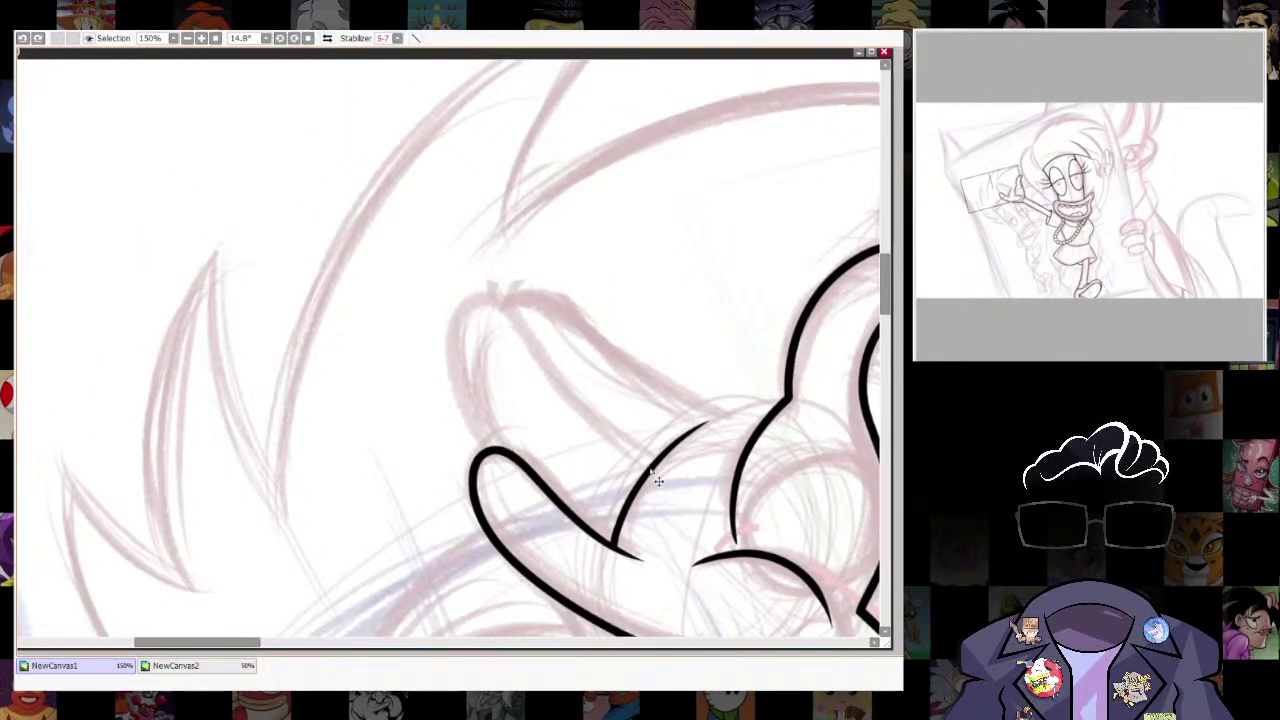
mouse_move(616, 452)
left_mouse_down()
mouse_move(497, 275)
mouse_move(491, 443)
left_mouse_up()
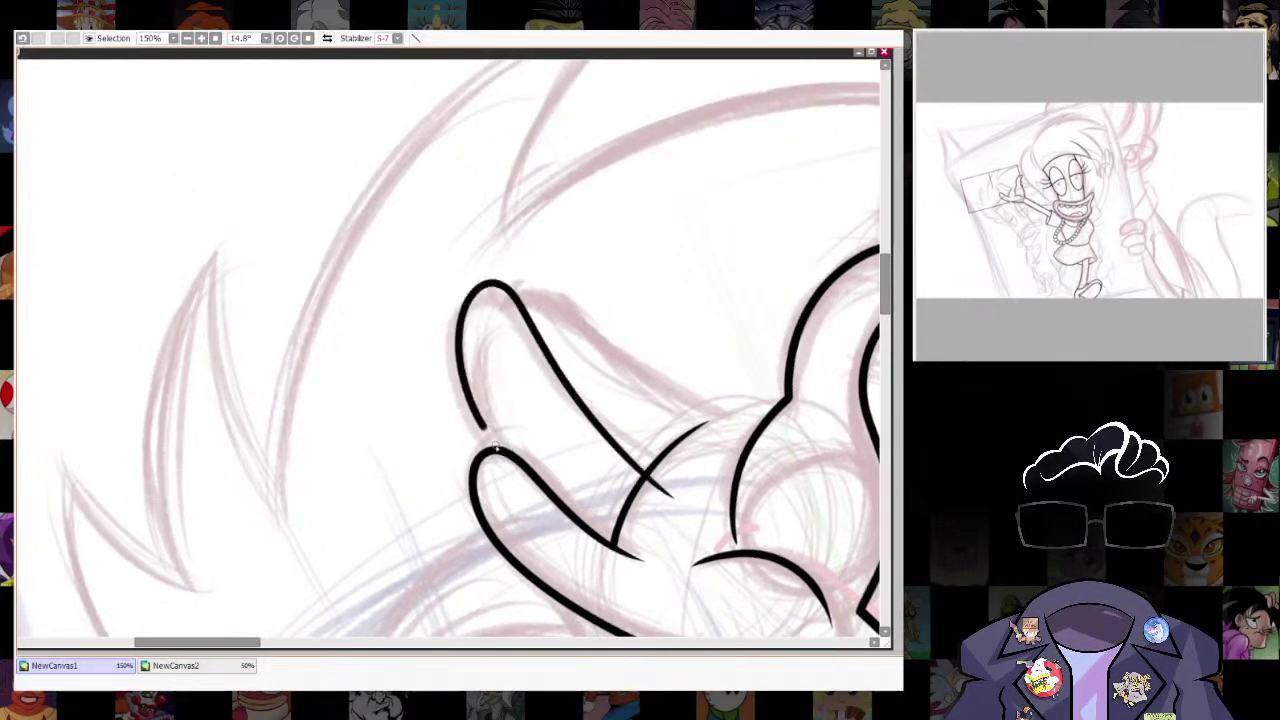
key("ctrl+z")
mouse_move(672, 488)
left_mouse_down()
mouse_move(568, 408)
mouse_move(520, 326)
mouse_move(456, 320)
mouse_move(496, 455)
left_mouse_up()
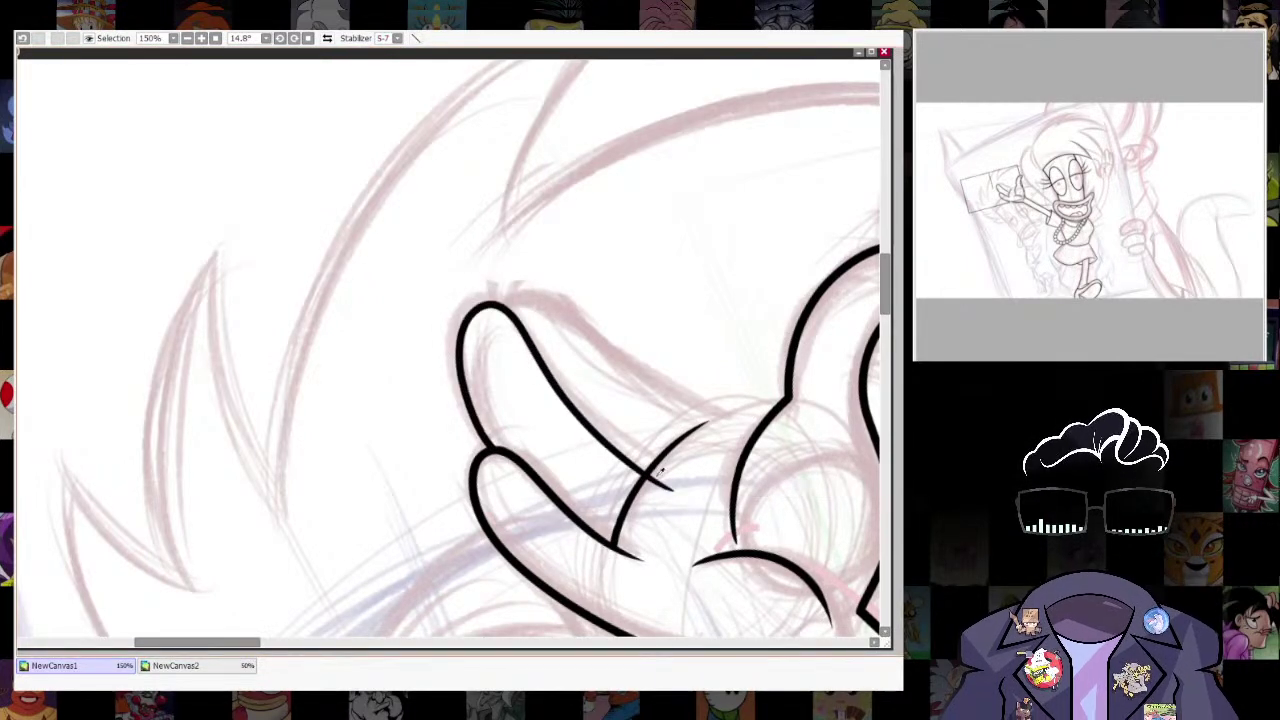
mouse_move(737, 387)
left_mouse_down()
mouse_move(740, 260)
mouse_move(692, 360)
mouse_move(703, 403)
mouse_move(520, 314)
mouse_move(476, 345)
left_mouse_up()
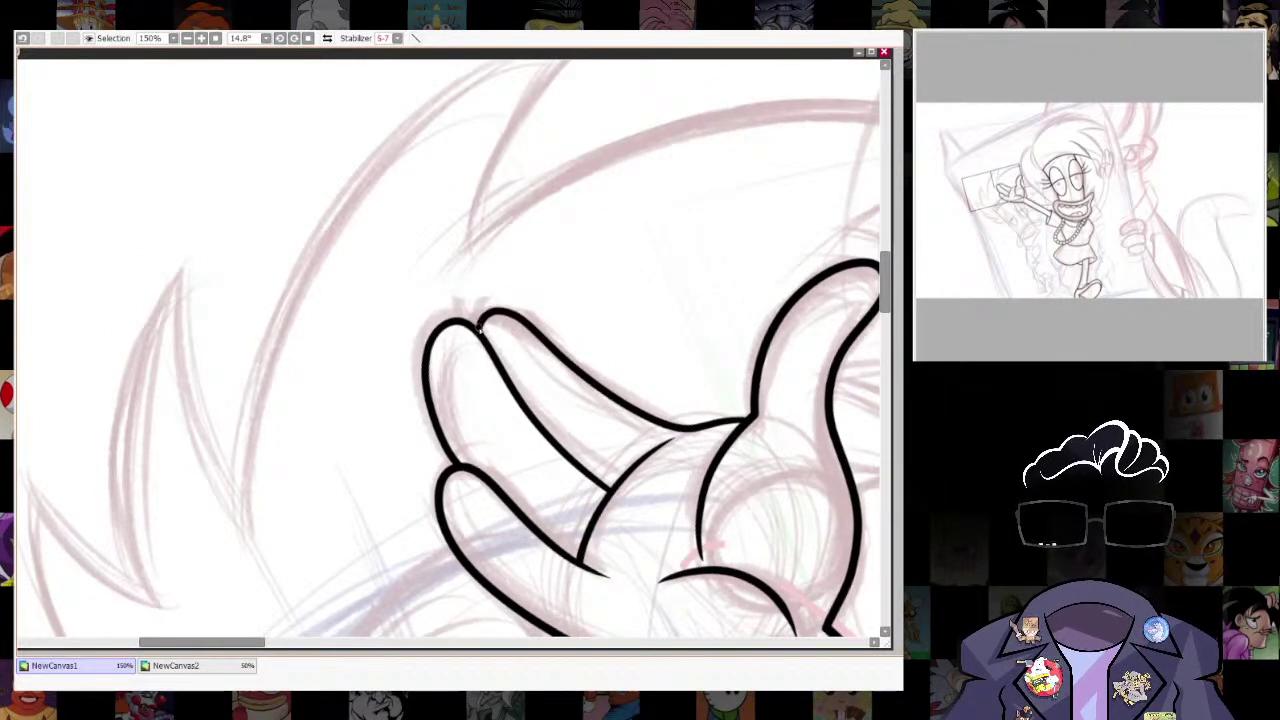
Check the hand with the sketch hidden and redraw the upper finger as a smoother line from thumb to fingertip.
scroll(832, 408, "down", 10)
scroll(830, 405, "up", 4)
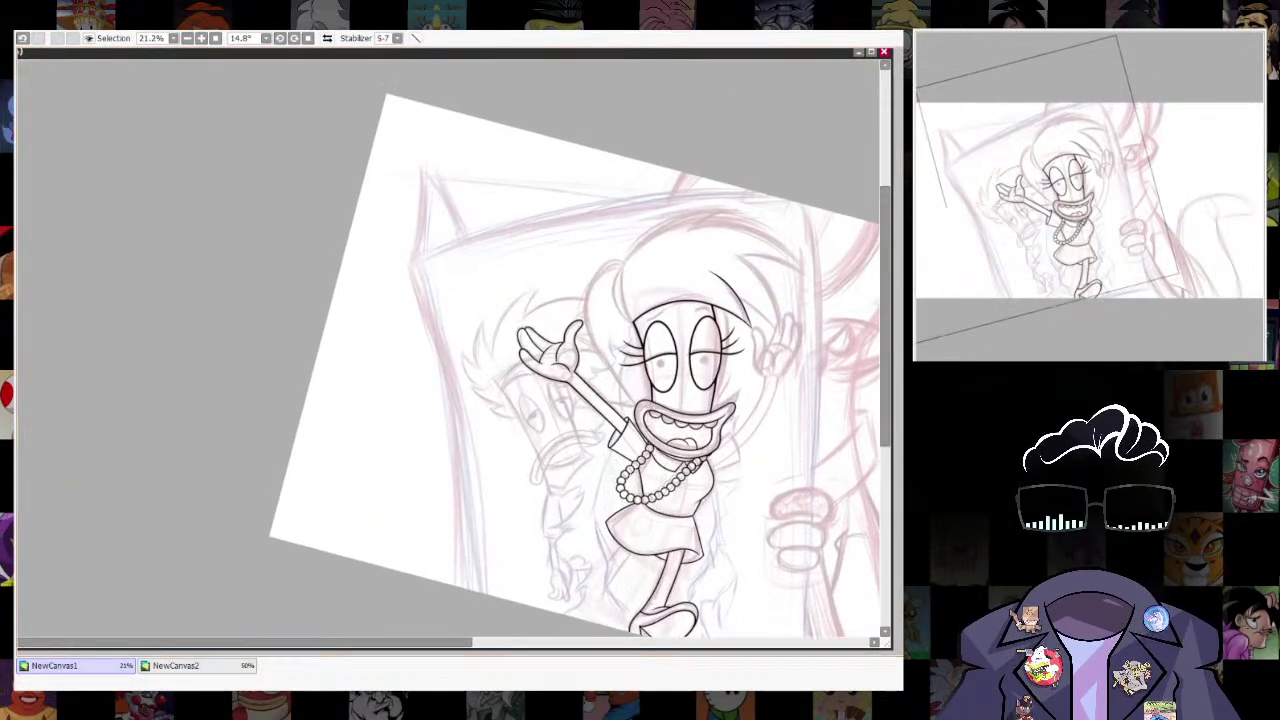
scroll(766, 314, "up", 5)
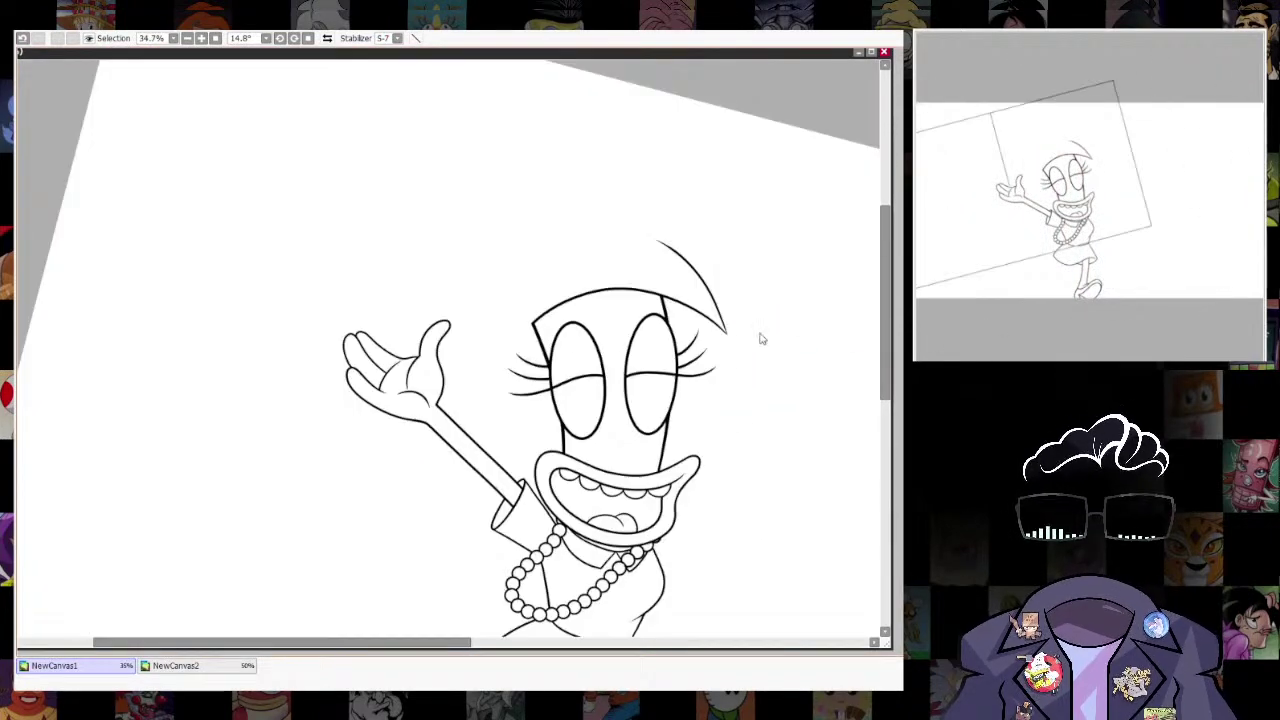
left_click_drag(752, 500, 746, 329)
scroll(744, 328, "down", 4)
scroll(726, 323, "up", 8)
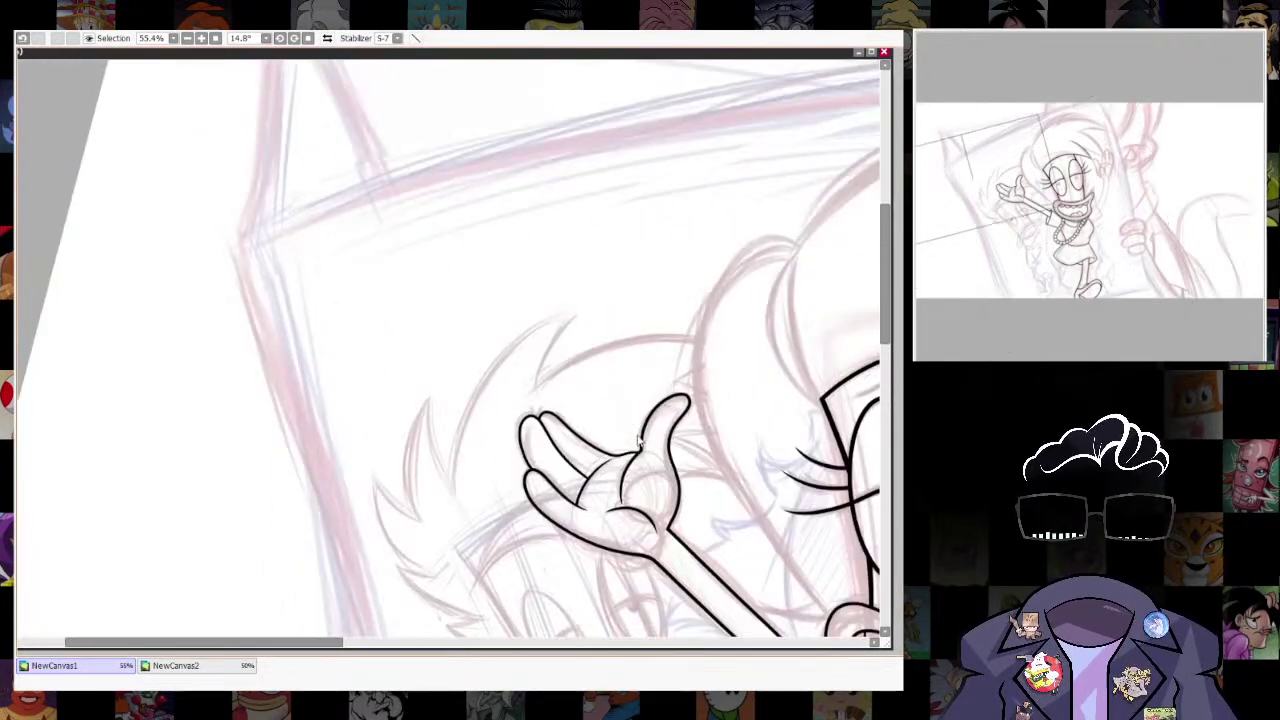
mouse_move(652, 452)
left_mouse_down()
mouse_move(565, 450)
mouse_move(473, 389)
mouse_move(423, 330)
mouse_move(386, 337)
left_mouse_up()
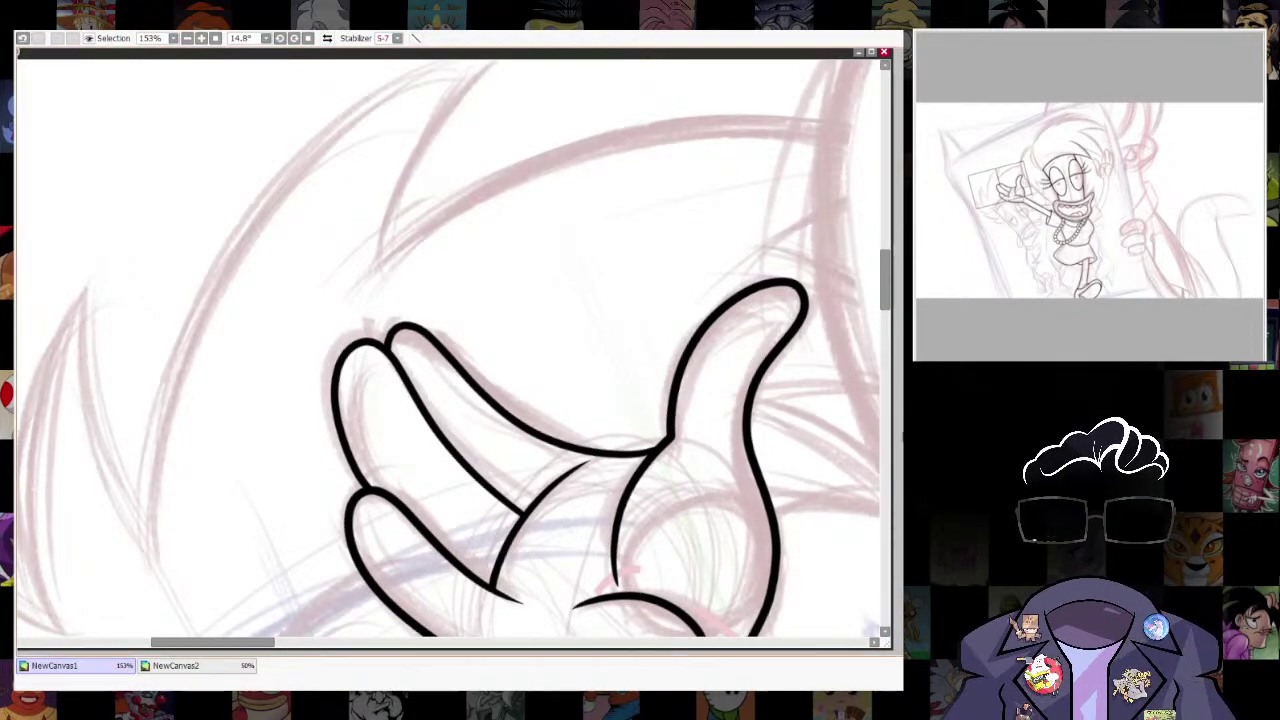
Inspect the whole inked figure with and without the sketch and reset the canvas rotation to 0°.
scroll(388, 343, "down", 7)
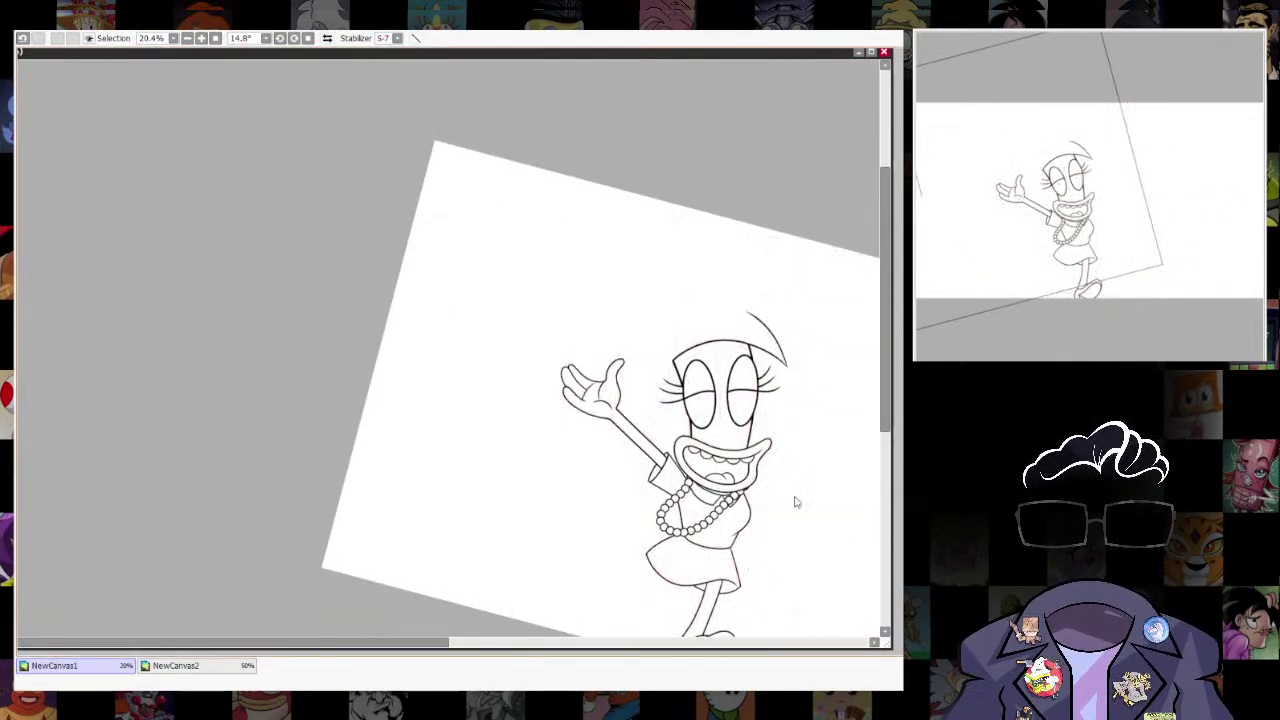
scroll(596, 362, "down", 2)
scroll(668, 379, "up", 4)
left_click_drag(339, 54, 352, 99)
left_click(308, 38)
left_click_drag(590, 380, 450, 257)
scroll(671, 400, "down", 2)
scroll(660, 372, "up", 3)
left_click_drag(734, 349, 735, 505)
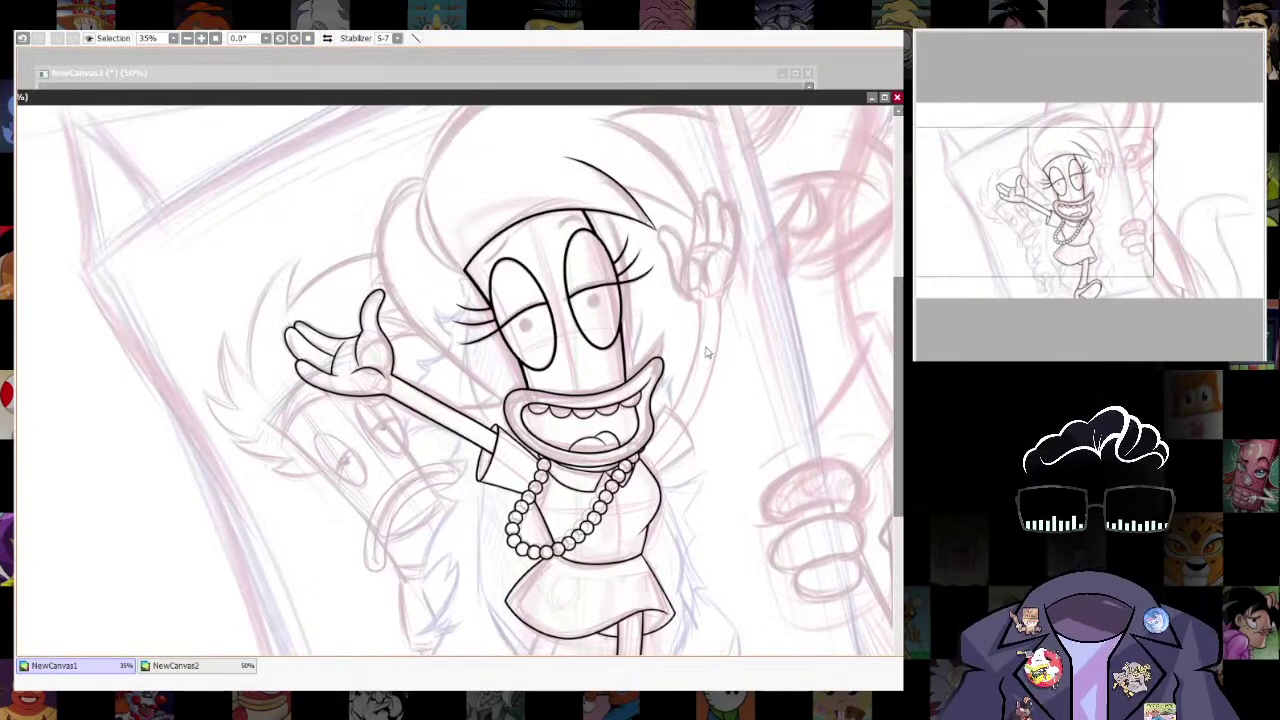
scroll(706, 350, "up", 5)
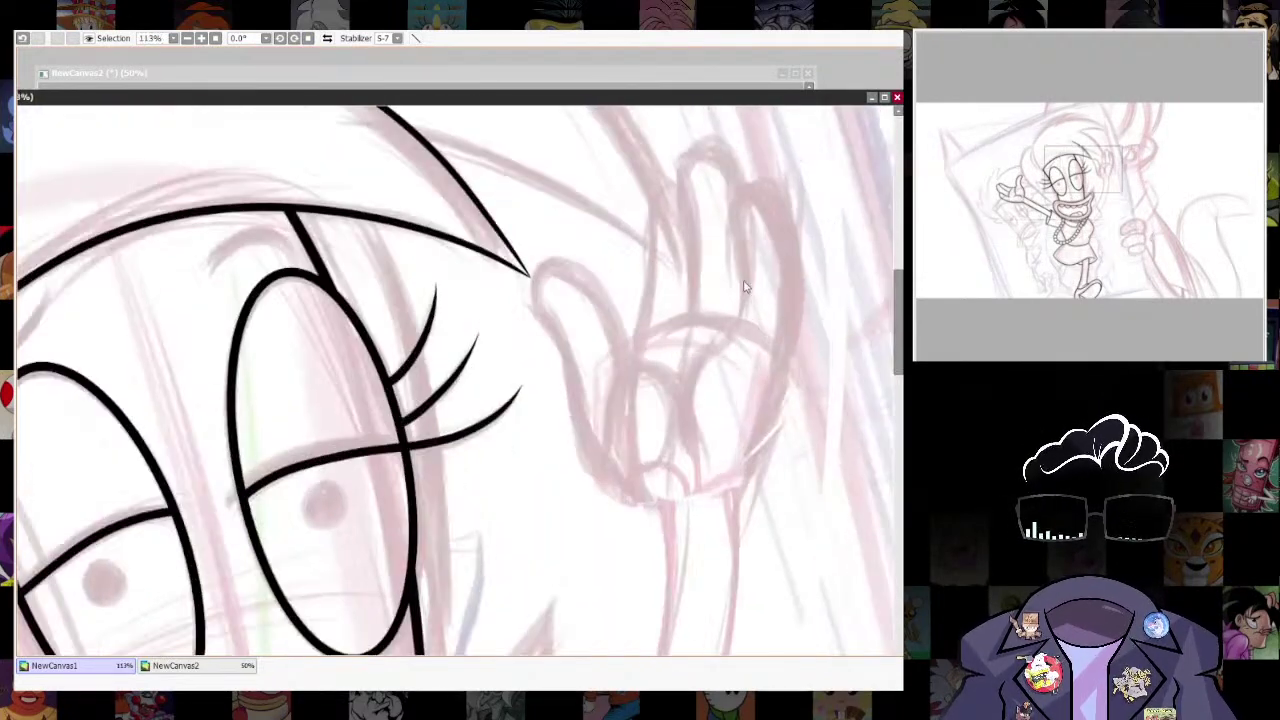
scroll(725, 400, "down", 3)
Ink the hair's outer left contour as one sweeping curve from the crown down to the side lock.
left_click_drag(706, 275, 640, 208)
left_click_drag(611, 246, 631, 283)
scroll(631, 285, "up", 1)
left_click_drag(490, 225, 615, 325)
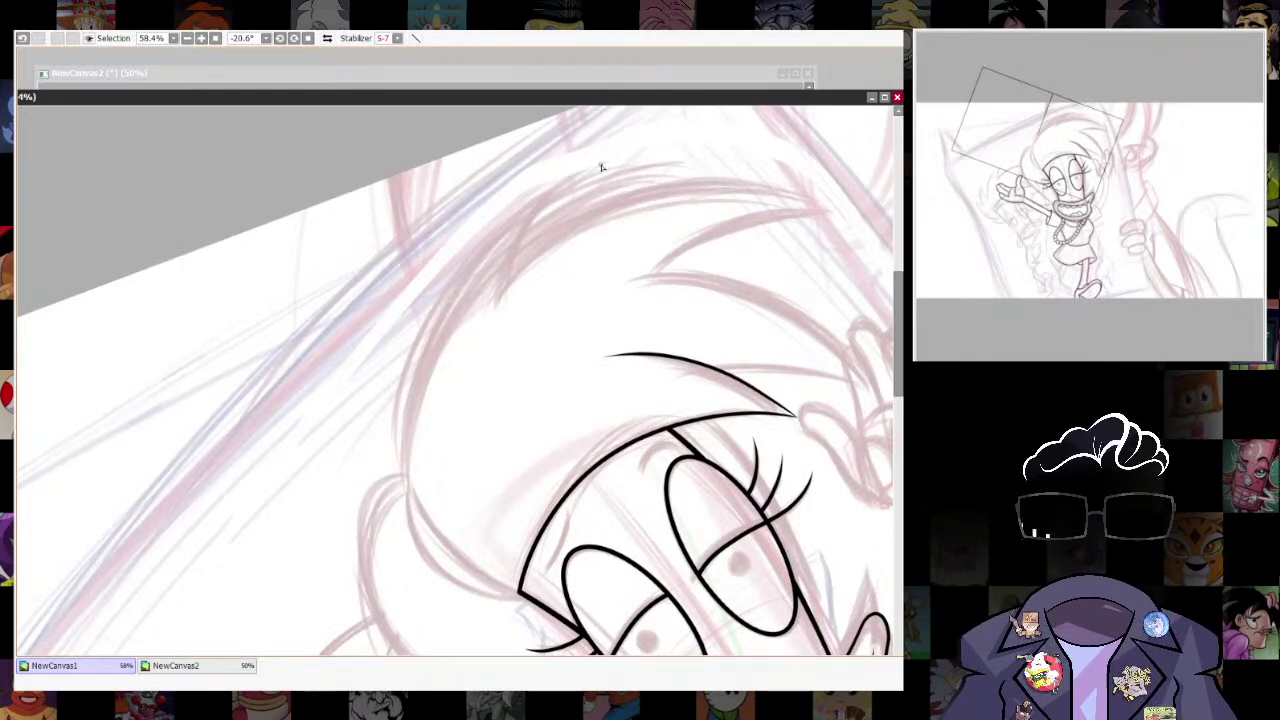
mouse_move(470, 244)
left_mouse_down()
mouse_move(394, 404)
mouse_move(404, 486)
left_mouse_up()
key("ctrl+z")
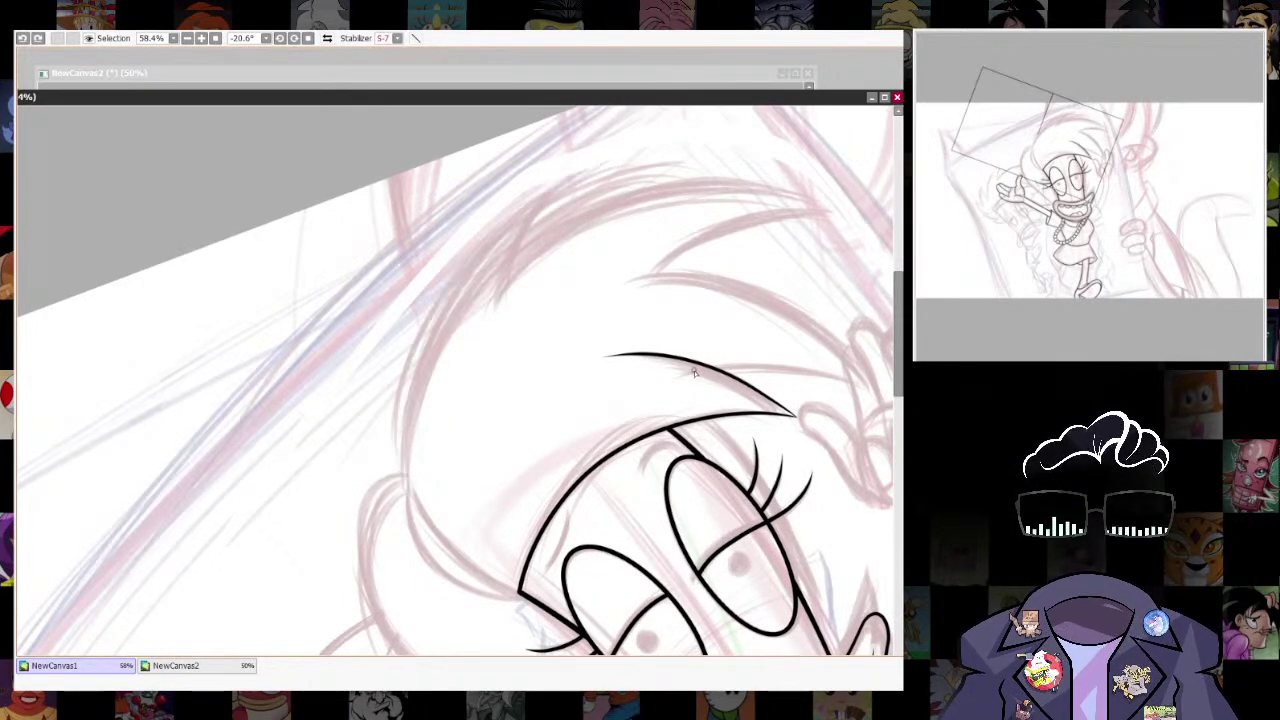
mouse_move(448, 281)
left_mouse_down()
mouse_move(402, 439)
mouse_move(402, 478)
left_mouse_up()
key("ctrl+z")
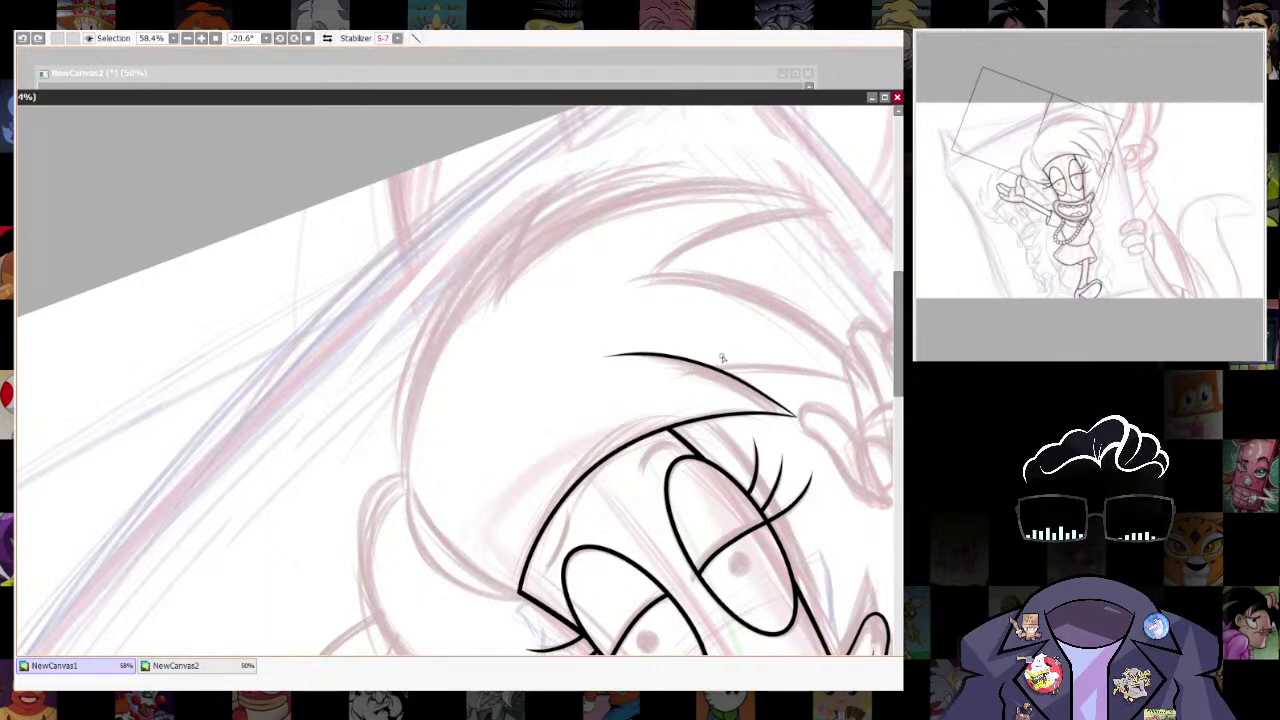
mouse_move(601, 165)
left_mouse_down()
mouse_move(445, 285)
mouse_move(398, 458)
left_mouse_up()
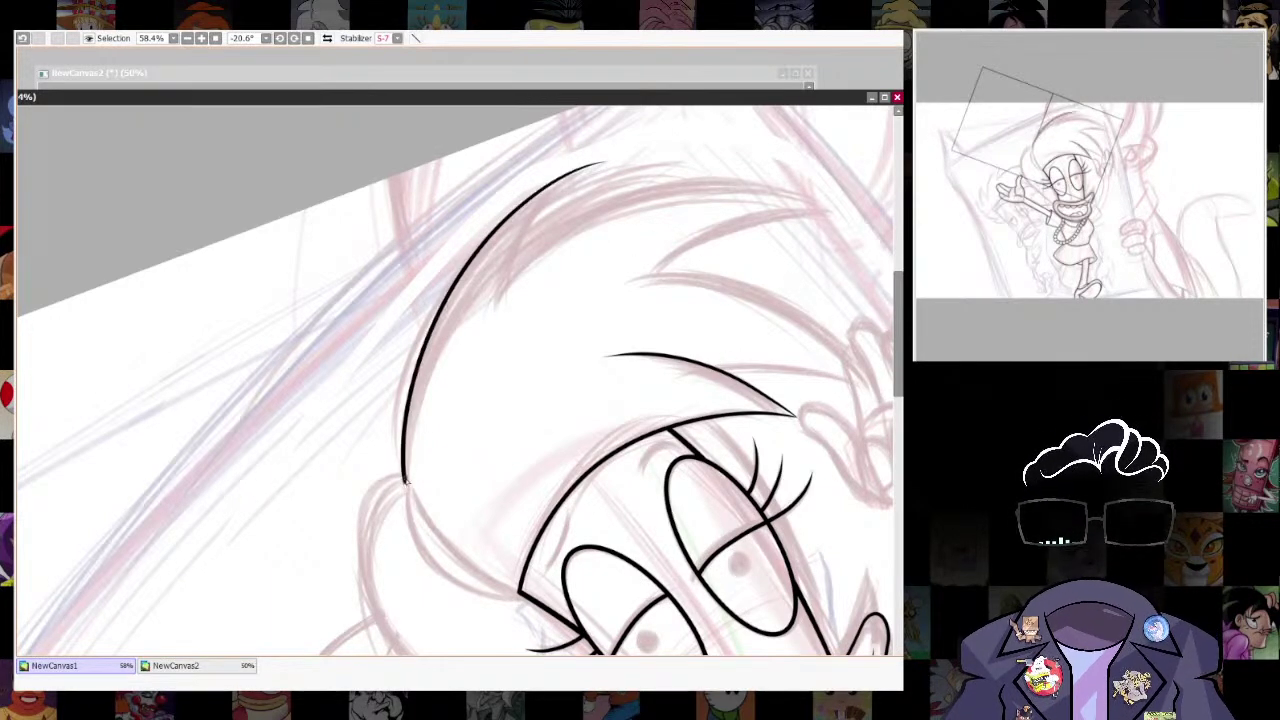
Ink the hair line from the outer contour's lower end down to the forehead's left corner.
left_click_drag(826, 449, 609, 524)
left_click_drag(609, 524, 676, 338)
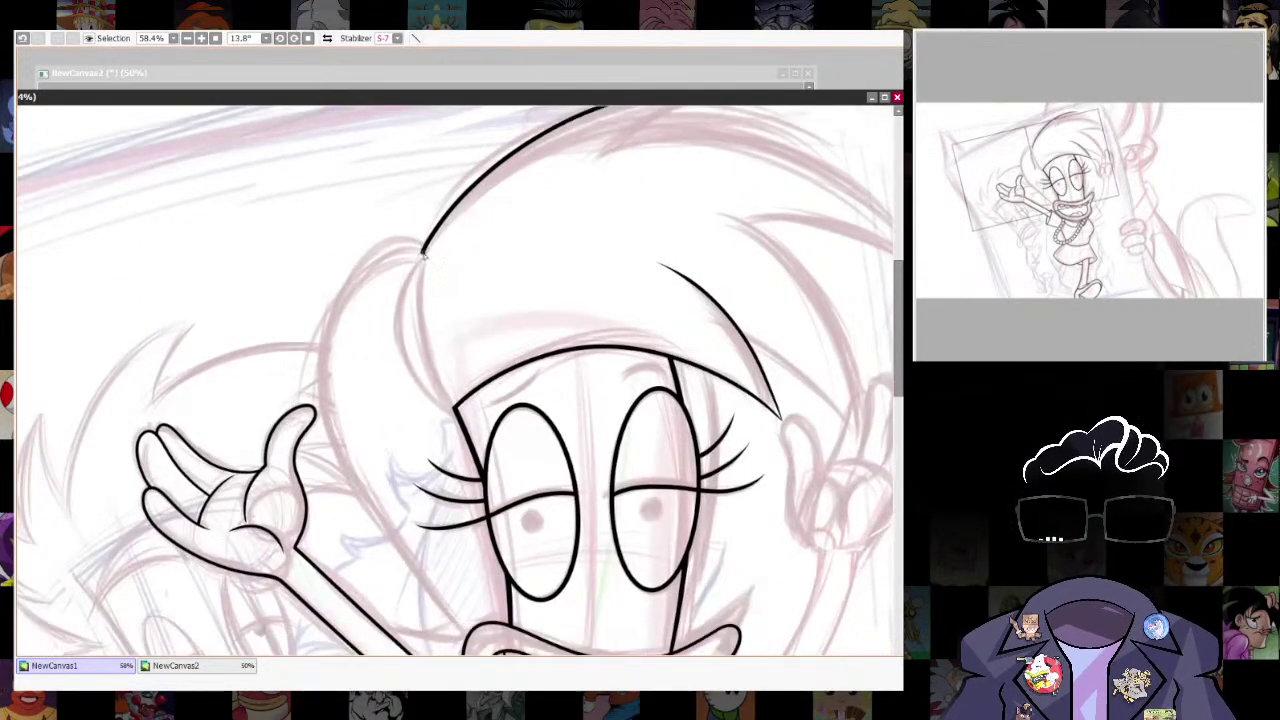
mouse_move(421, 256)
left_mouse_down()
mouse_move(428, 368)
mouse_move(458, 410)
left_mouse_up()
scroll(484, 280, "up", 2)
mouse_move(484, 280)
left_mouse_down()
mouse_move(620, 251)
mouse_move(614, 374)
left_mouse_up()
scroll(593, 272, "down", 3)
scroll(614, 374, "up", 3)
left_click_drag(562, 340, 575, 340)
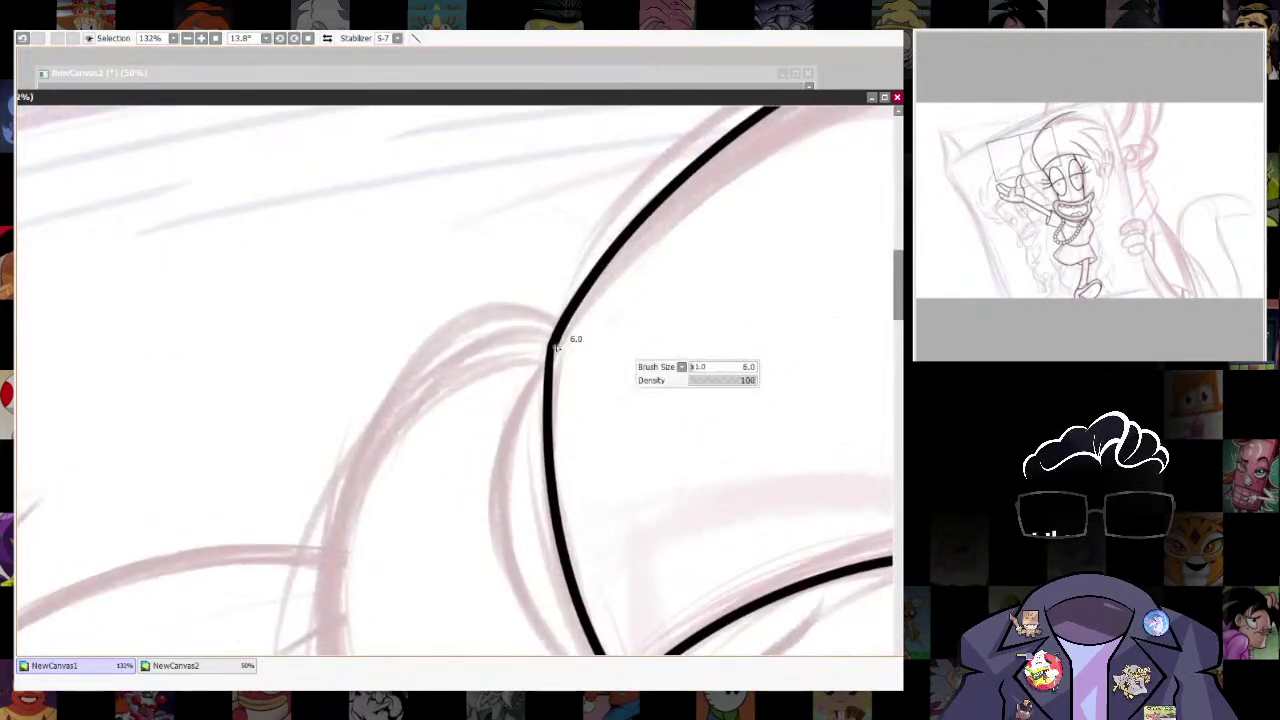
Ink the curved inner hair strand bulging outward from the notch below the crown to the forehead's left corner, with a thickened middle.
mouse_move(552, 453)
left_mouse_down()
mouse_move(542, 240)
mouse_move(518, 405)
mouse_move(599, 525)
mouse_move(655, 558)
left_mouse_up()
mouse_move(591, 198)
left_mouse_down()
mouse_move(558, 221)
mouse_move(511, 328)
mouse_move(528, 410)
mouse_move(570, 494)
left_mouse_up()
key("ctrl+z")
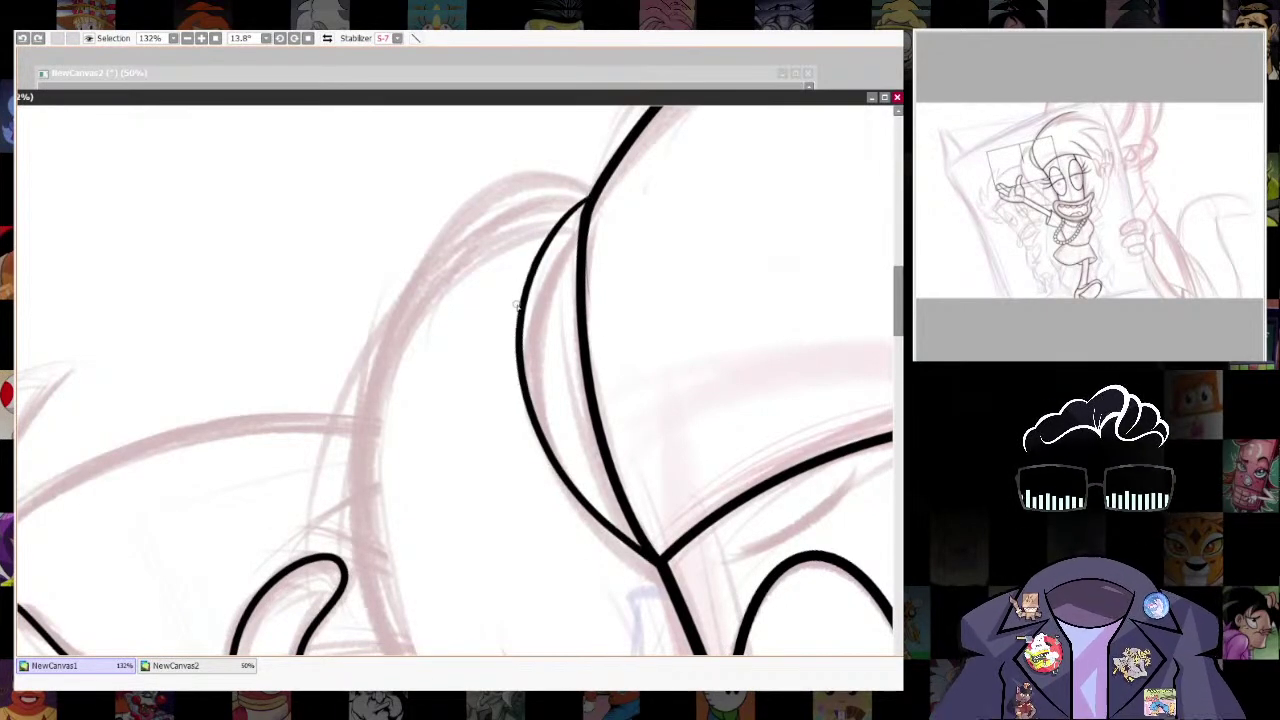
left_click_drag(540, 453, 600, 530)
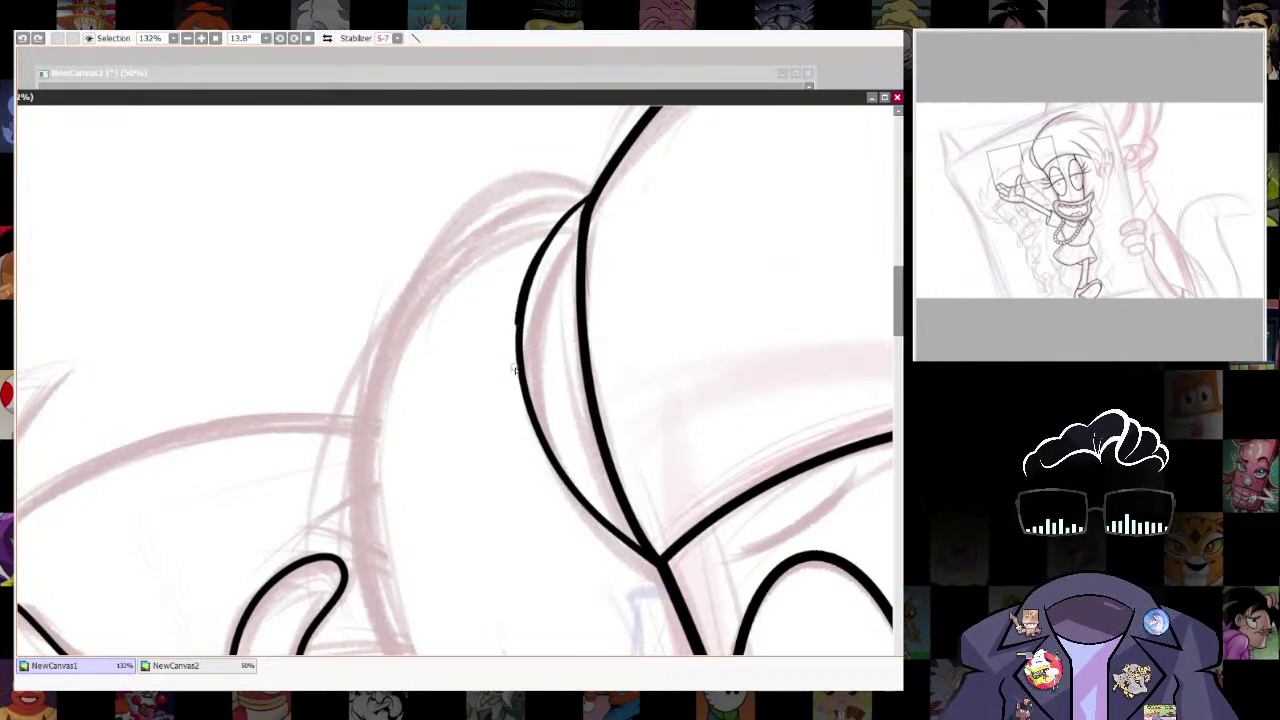
left_click_drag(659, 569, 658, 570)
scroll(657, 569, "down", 8)
scroll(656, 569, "up", 5)
scroll(657, 567, "up", 2)
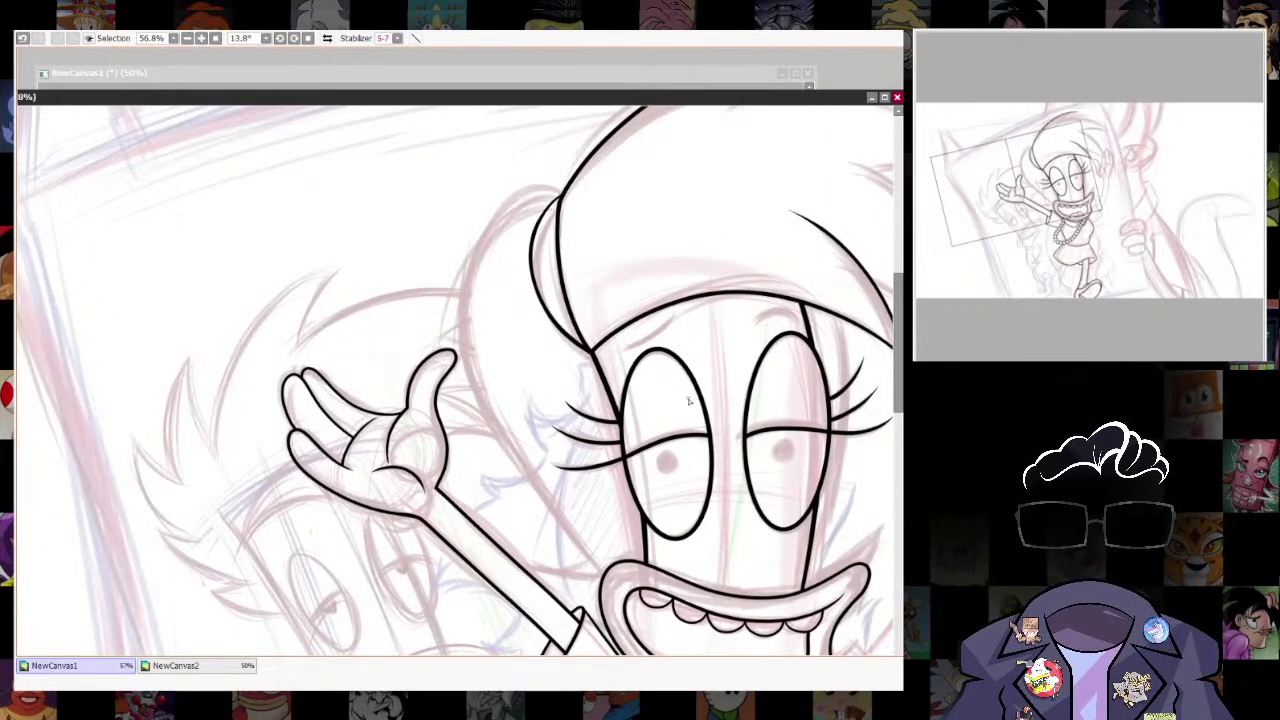
Ink the side hair lobe's outer contour from the crown notch to the mouth's left corner, plus its short lower edge above the raised arm.
left_click_drag(537, 190, 468, 362)
key("ctrl+z")
mouse_move(557, 190)
left_mouse_down()
mouse_move(482, 236)
mouse_move(500, 440)
left_mouse_up()
mouse_move(527, 485)
left_mouse_down()
mouse_move(610, 582)
mouse_move(537, 450)
left_mouse_up()
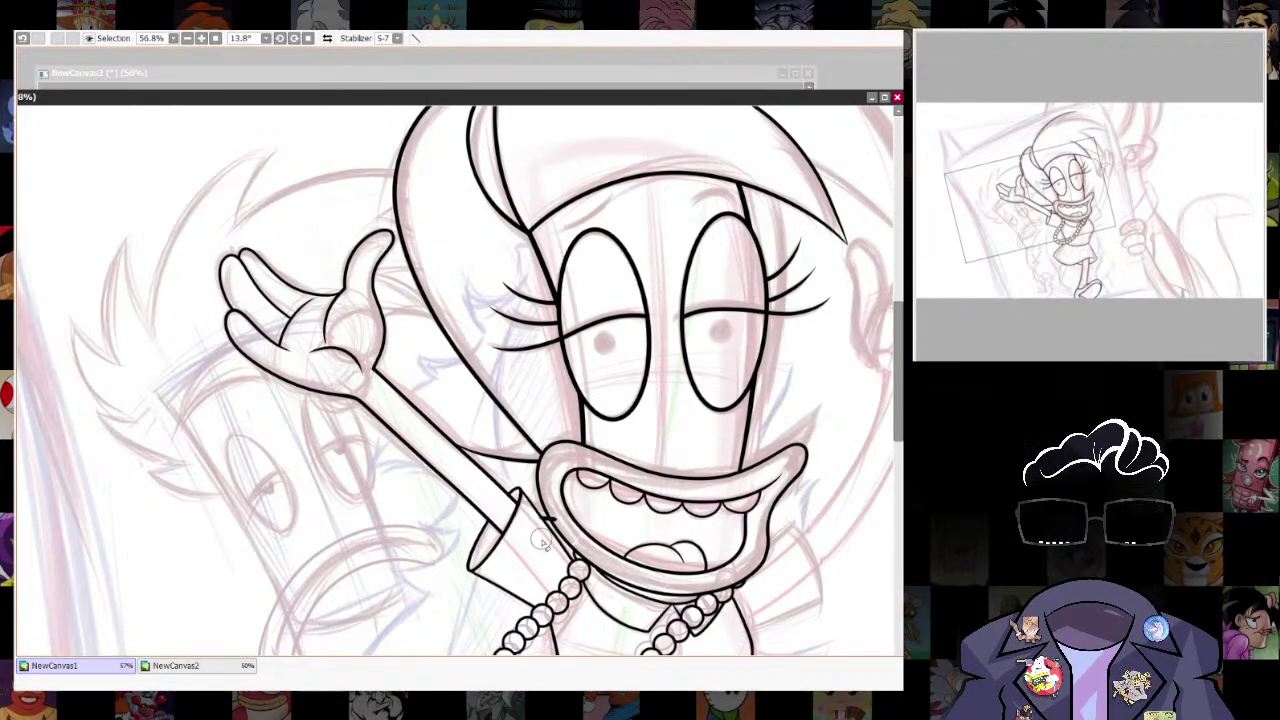
left_click_drag(553, 467, 395, 575)
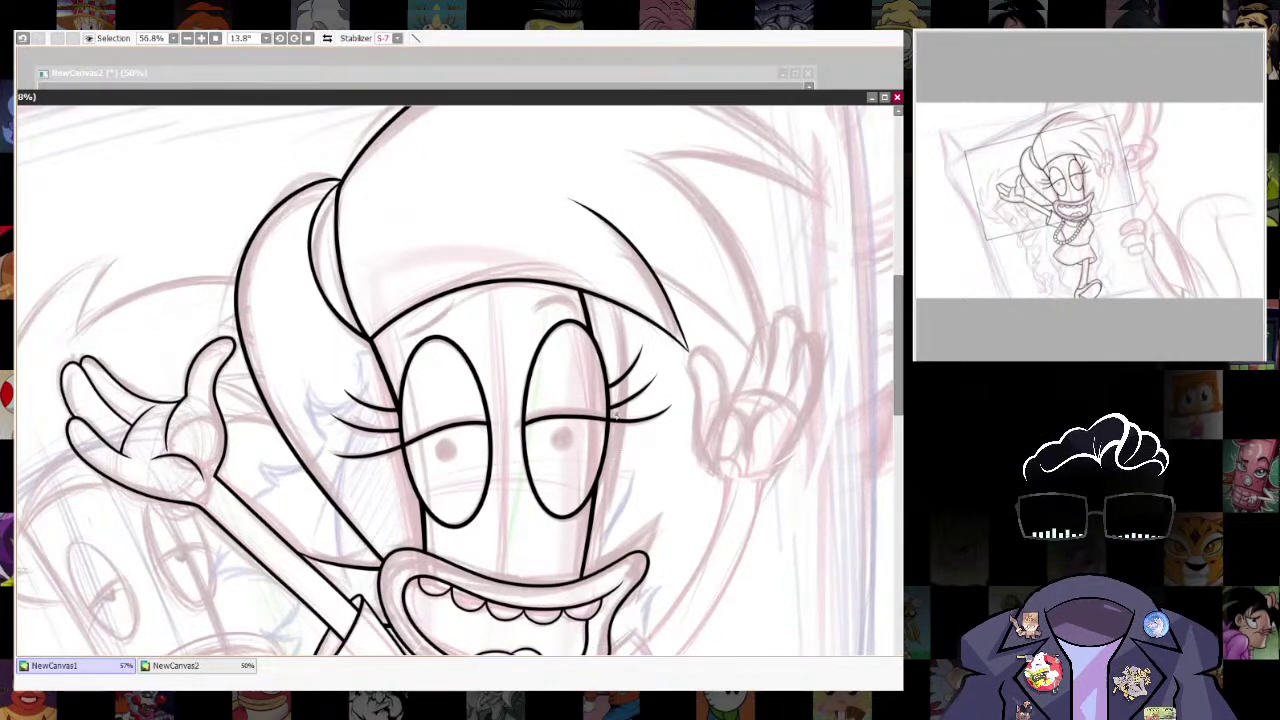
Ink the hair strand along the face's right side and the pointed tip behind the mouth's right corner, and reset the canvas rotation to 0°.
mouse_move(614, 293)
left_mouse_down()
mouse_move(622, 466)
mouse_move(565, 580)
left_mouse_up()
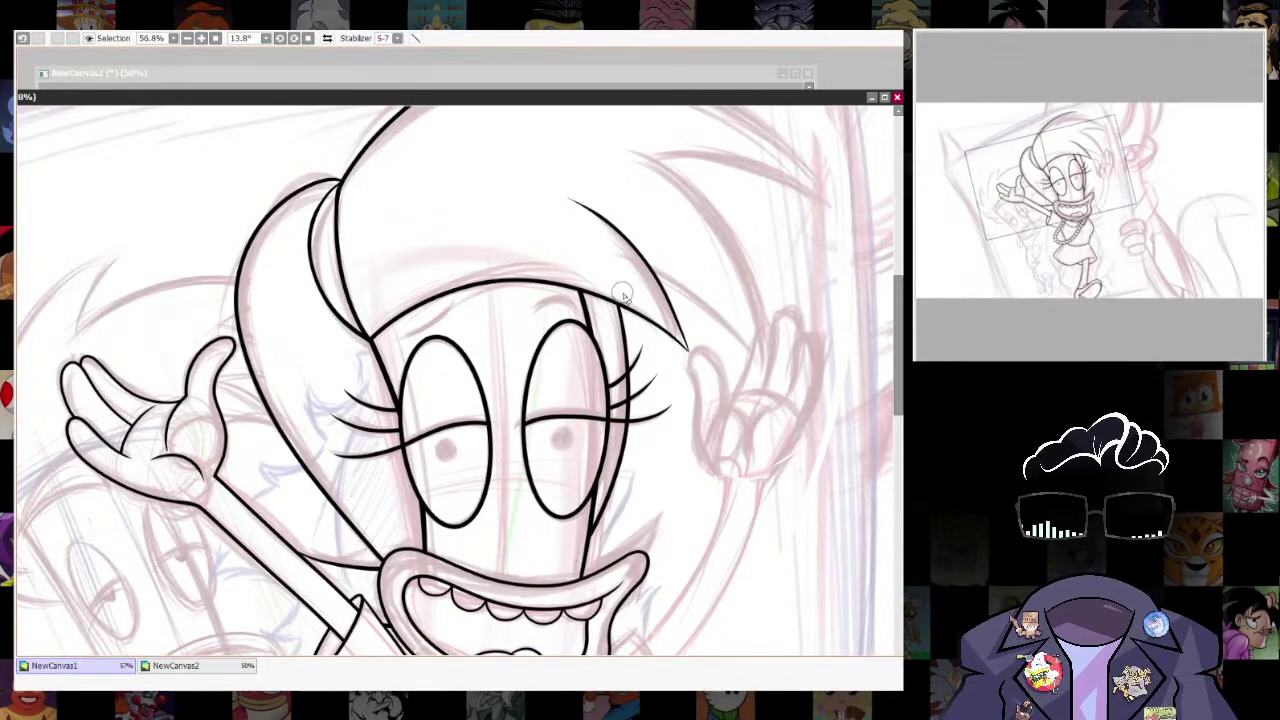
left_click_drag(805, 353, 572, 191)
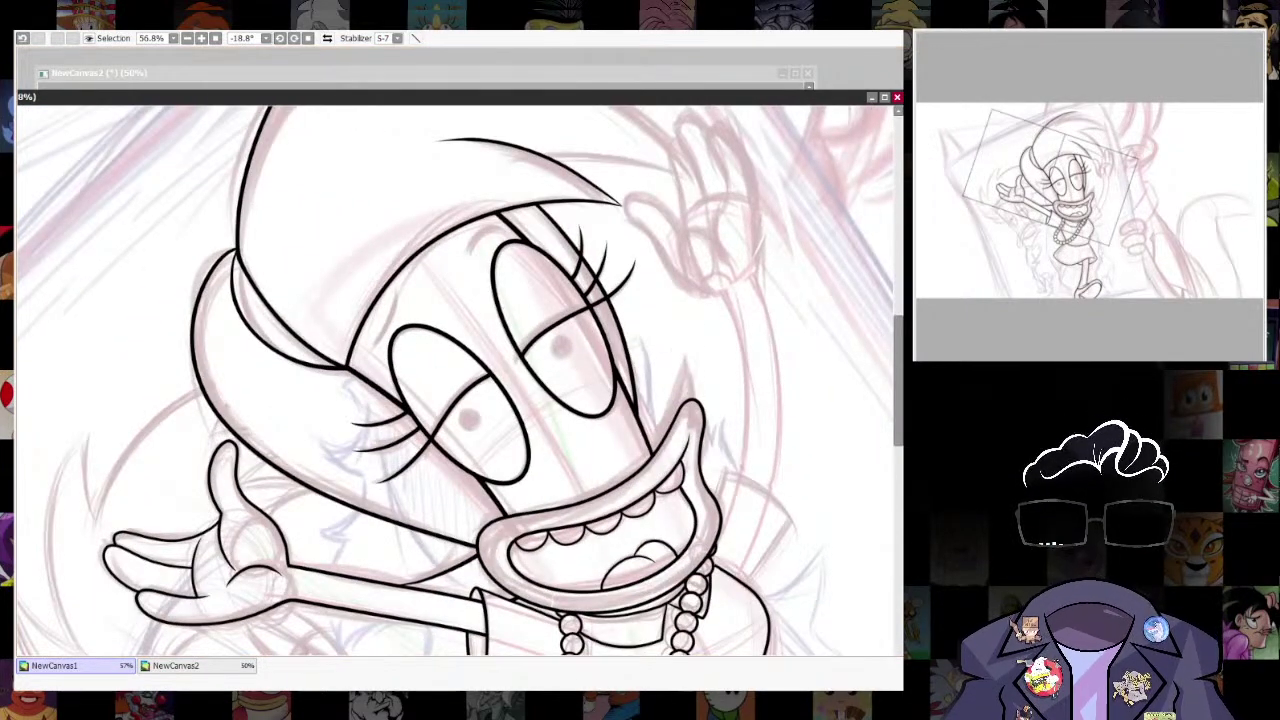
scroll(683, 356, "up", 3)
left_click_drag(679, 390, 620, 526)
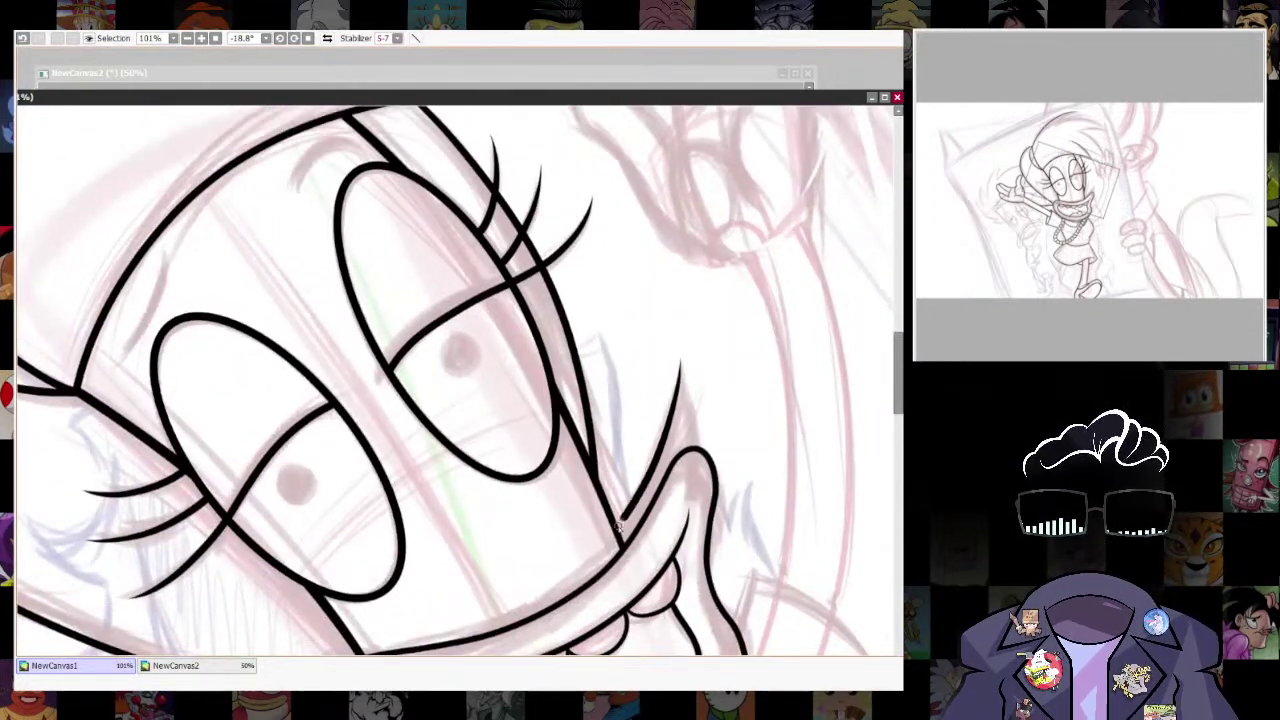
left_click_drag(681, 372, 693, 450)
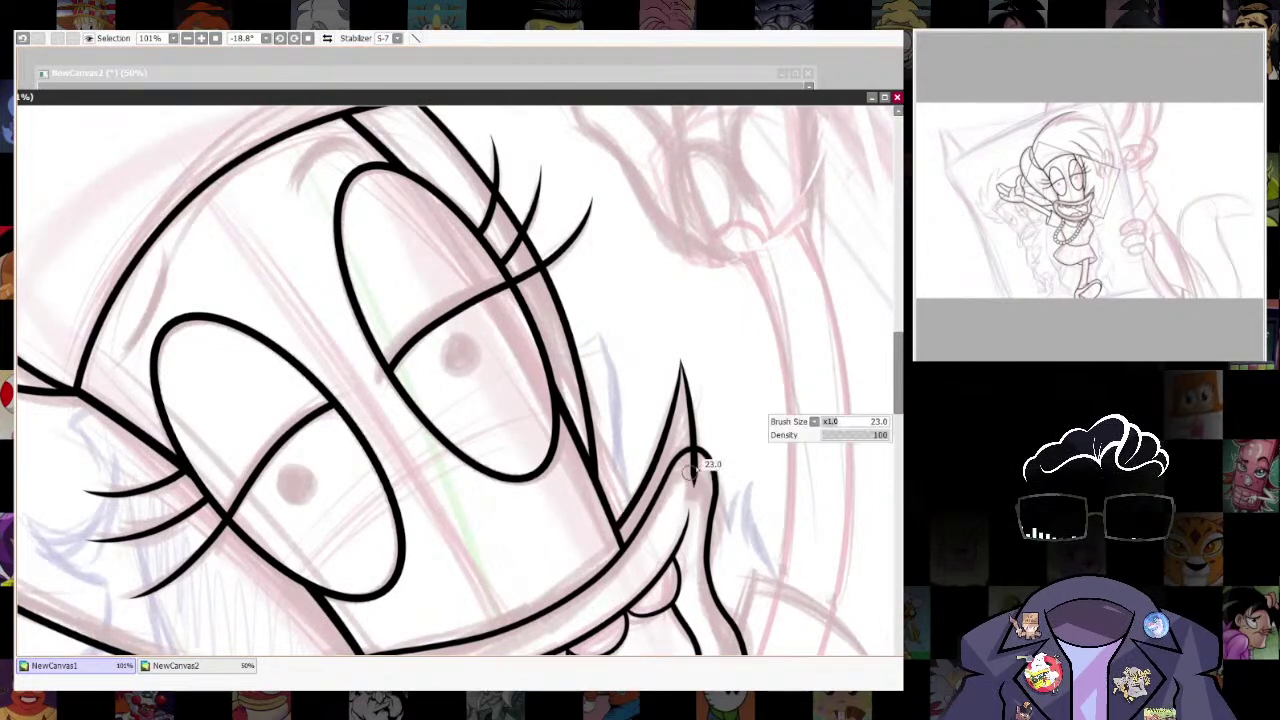
left_click(307, 40)
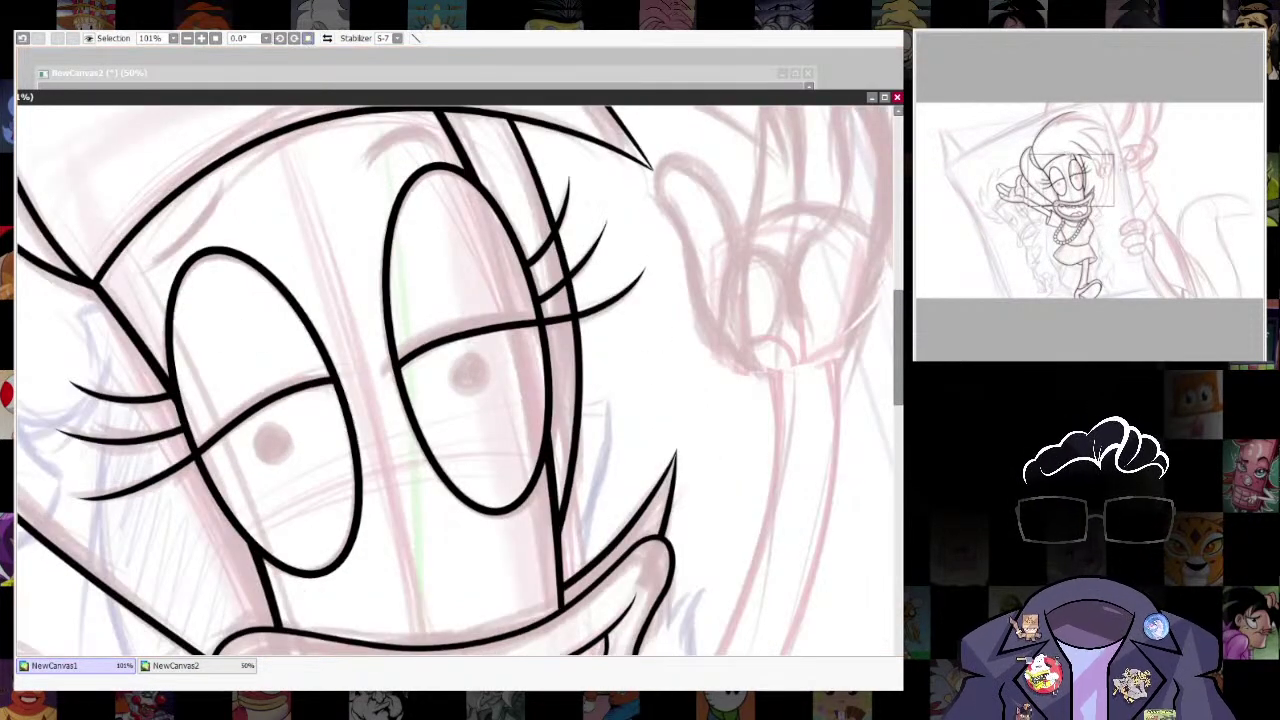
Inspect the whole inked figure against the faded sketch, from the hair down to the shoe and the raised sleeve.
scroll(678, 346, "down", 7)
scroll(690, 438, "up", 3)
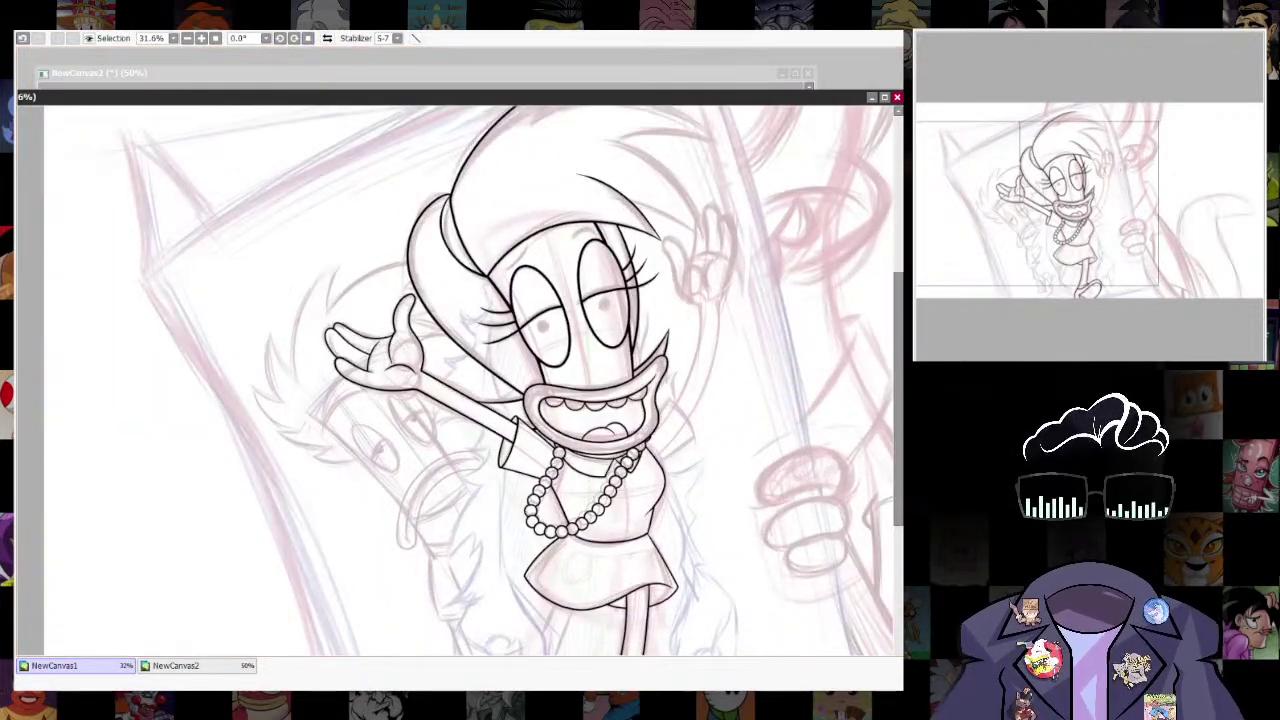
scroll(760, 277, "down", 2)
scroll(740, 455, "up", 3)
scroll(740, 455, "down", 3)
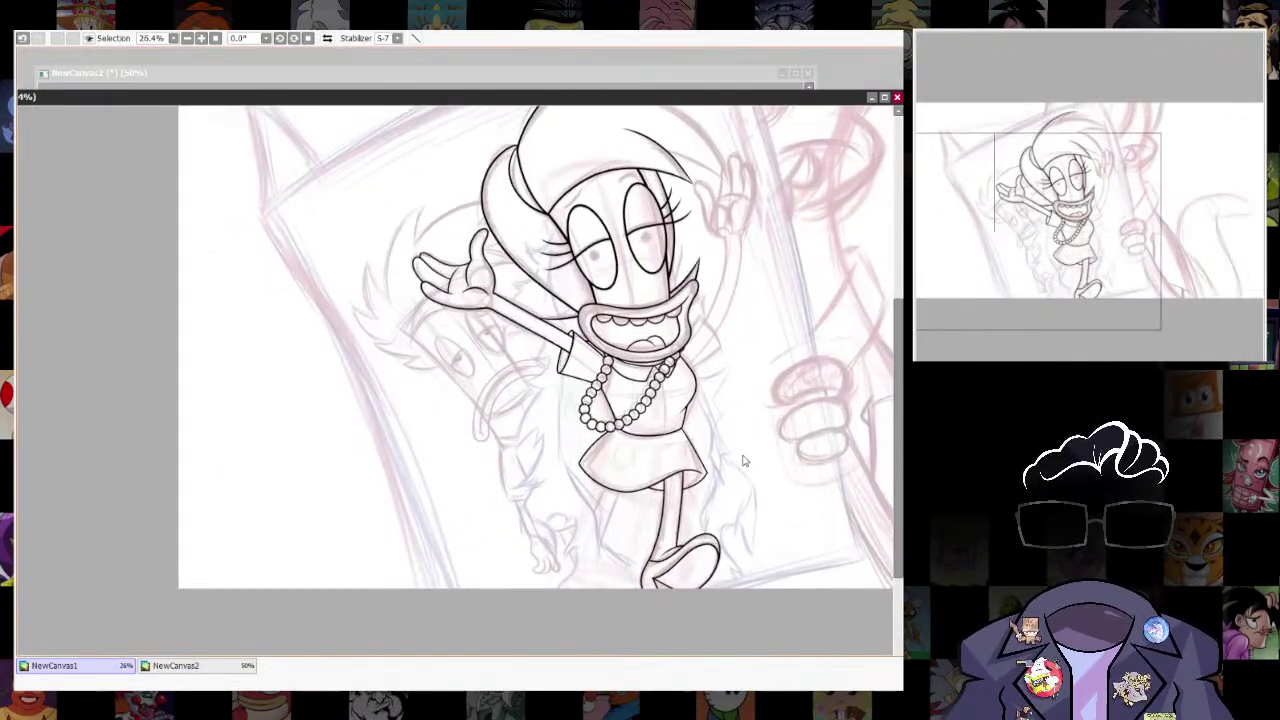
scroll(743, 460, "up", 1)
scroll(733, 423, "up", 6)
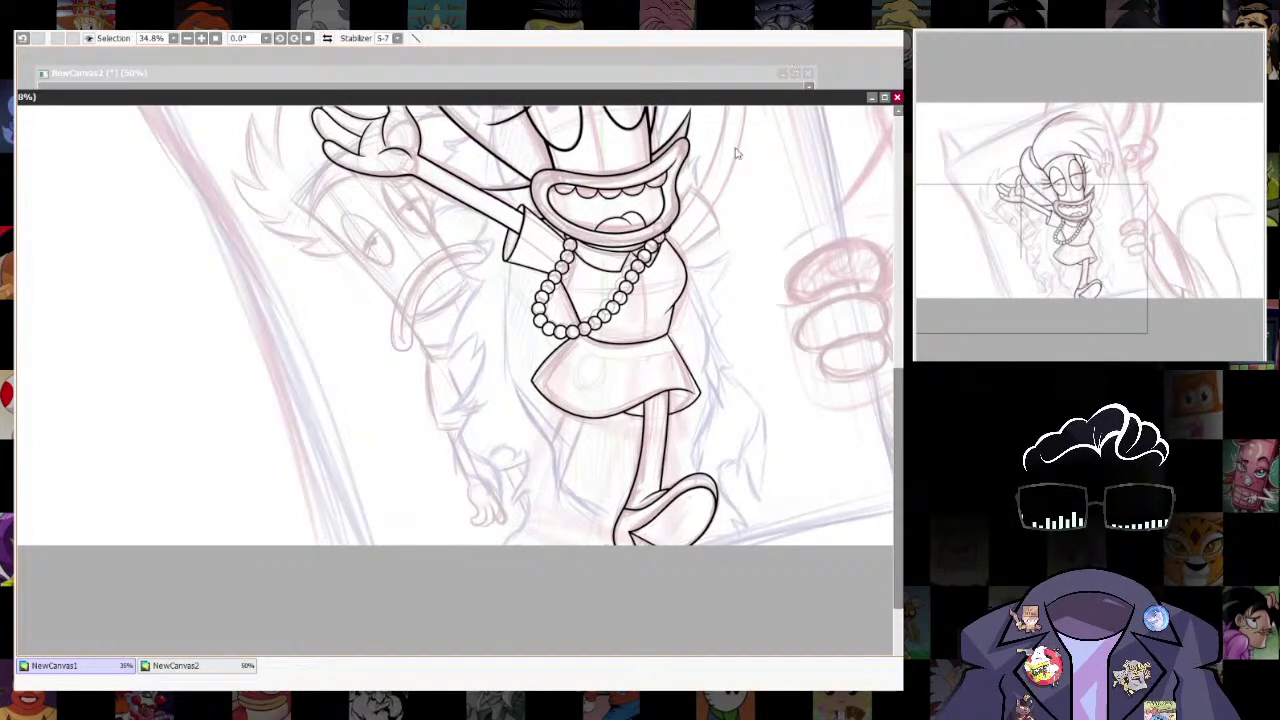
scroll(500, 270, "up", 3)
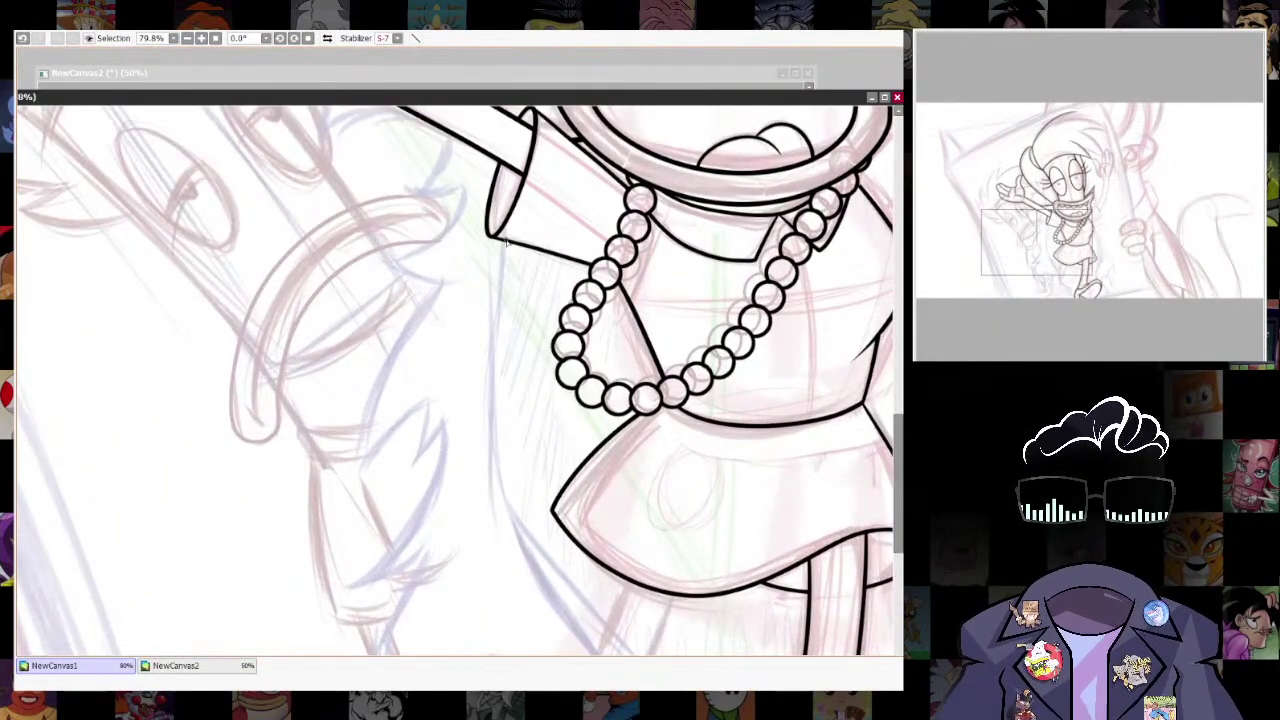
Ink the wavy, jagged background contour from the sleeve's lower corner past the skirt down to the shoe, following the blue sketch.
key("ctrl+z")
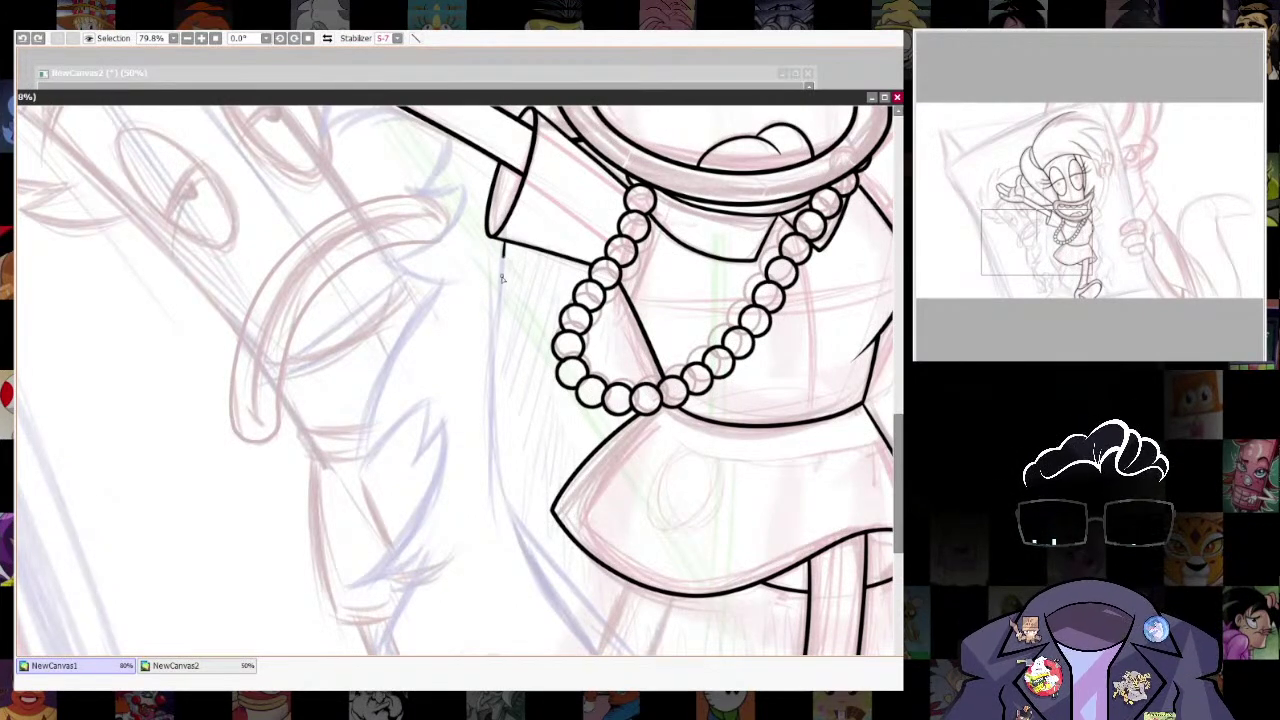
key("ctrl+z")
left_click_drag(489, 395, 483, 448)
mouse_move(505, 468)
left_mouse_down()
mouse_move(477, 306)
mouse_move(506, 397)
left_mouse_up()
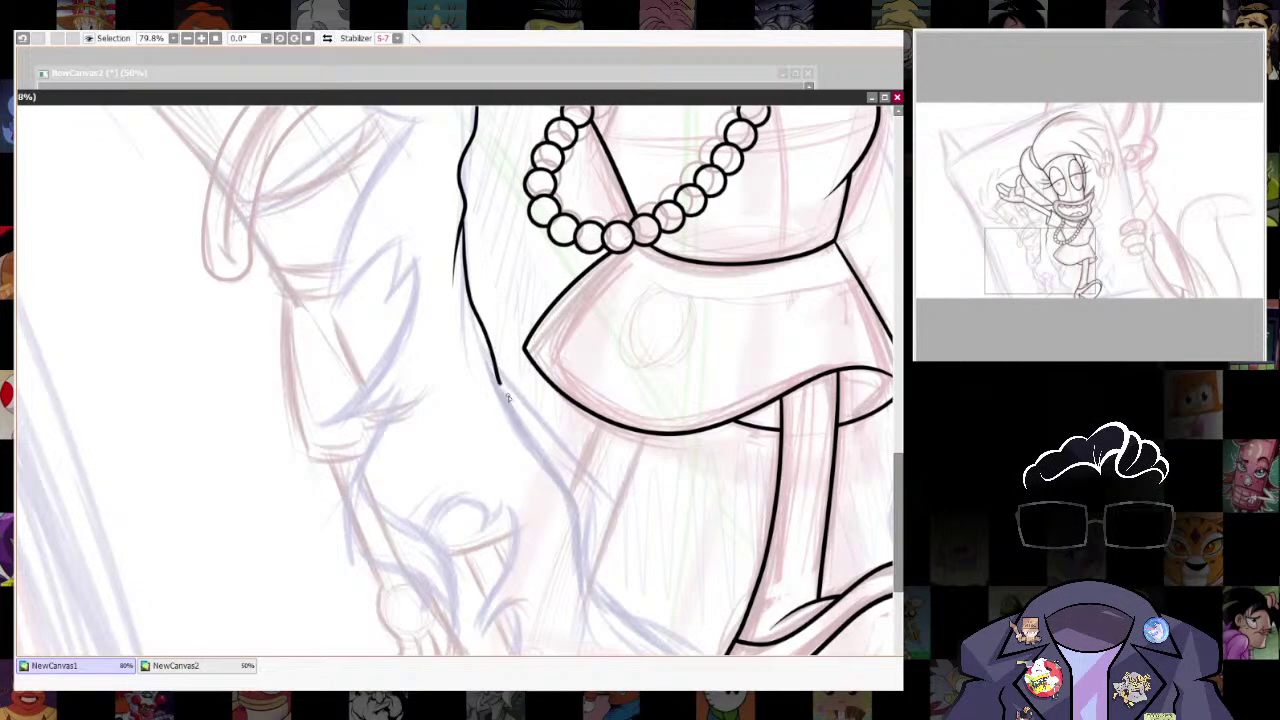
left_click_drag(545, 488, 506, 408)
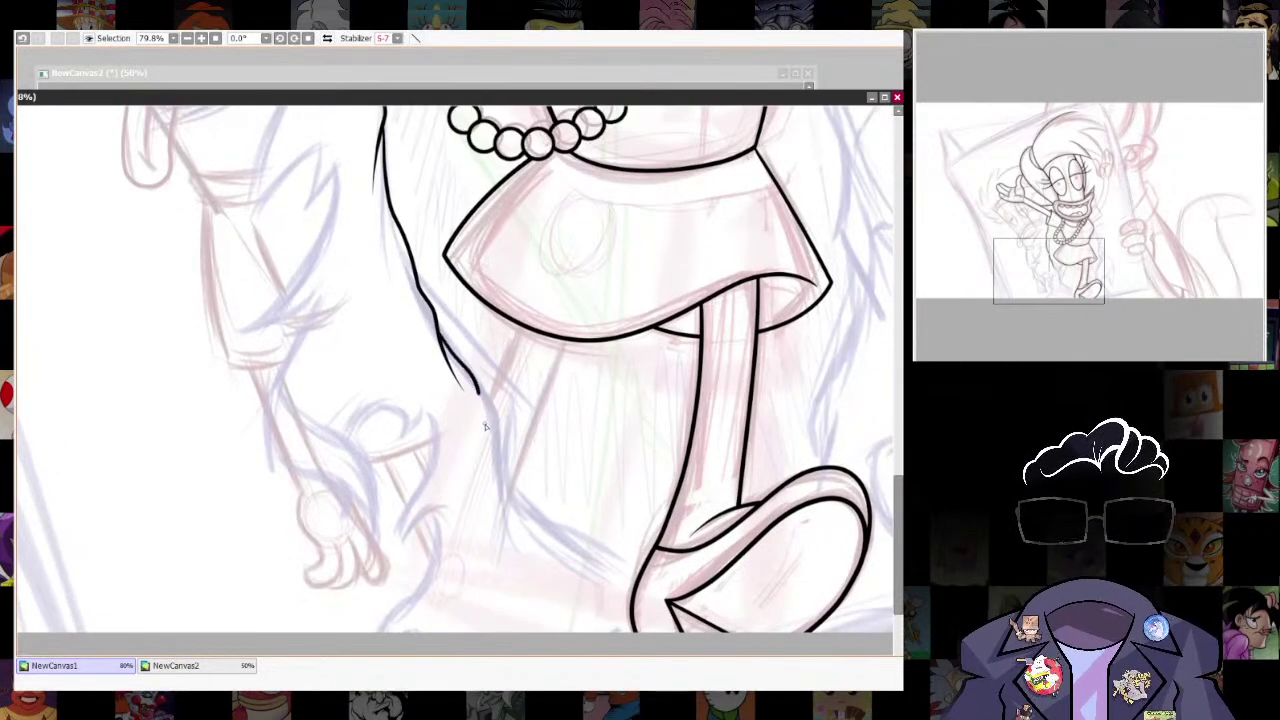
left_click_drag(630, 530, 543, 422)
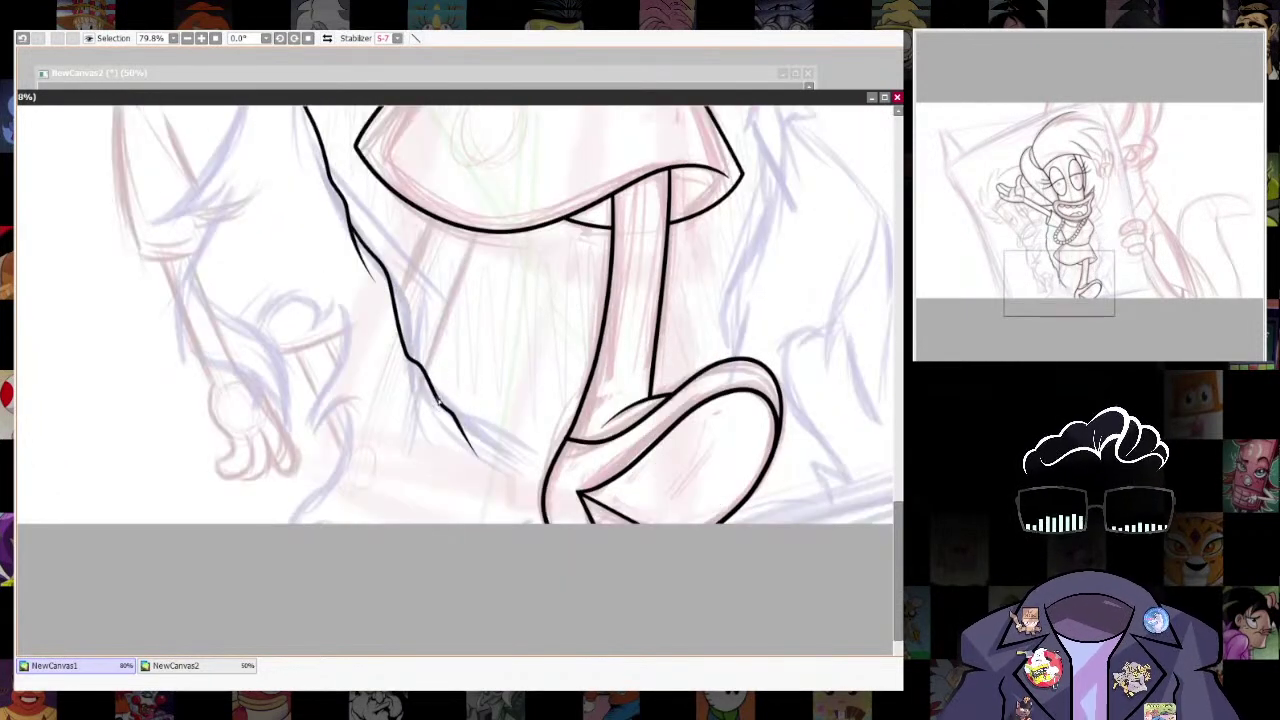
left_click_drag(762, 336, 803, 483)
mouse_move(540, 468)
left_mouse_down()
mouse_move(689, 403)
mouse_move(755, 463)
left_mouse_up()
Ink the pointed tufts beside the sketched background face along the blue sketch and trim the smaller tuft's tip to a sharp point.
left_click_drag(511, 115, 584, 288)
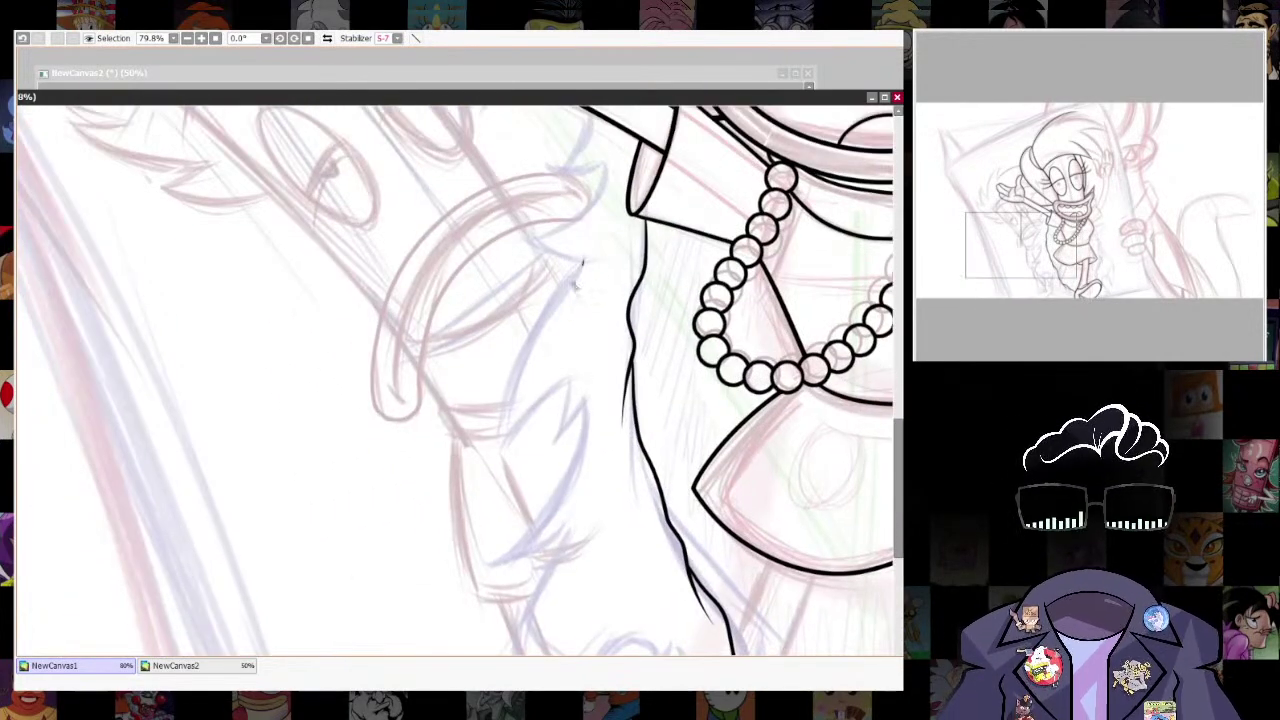
left_click_drag(498, 428, 497, 458)
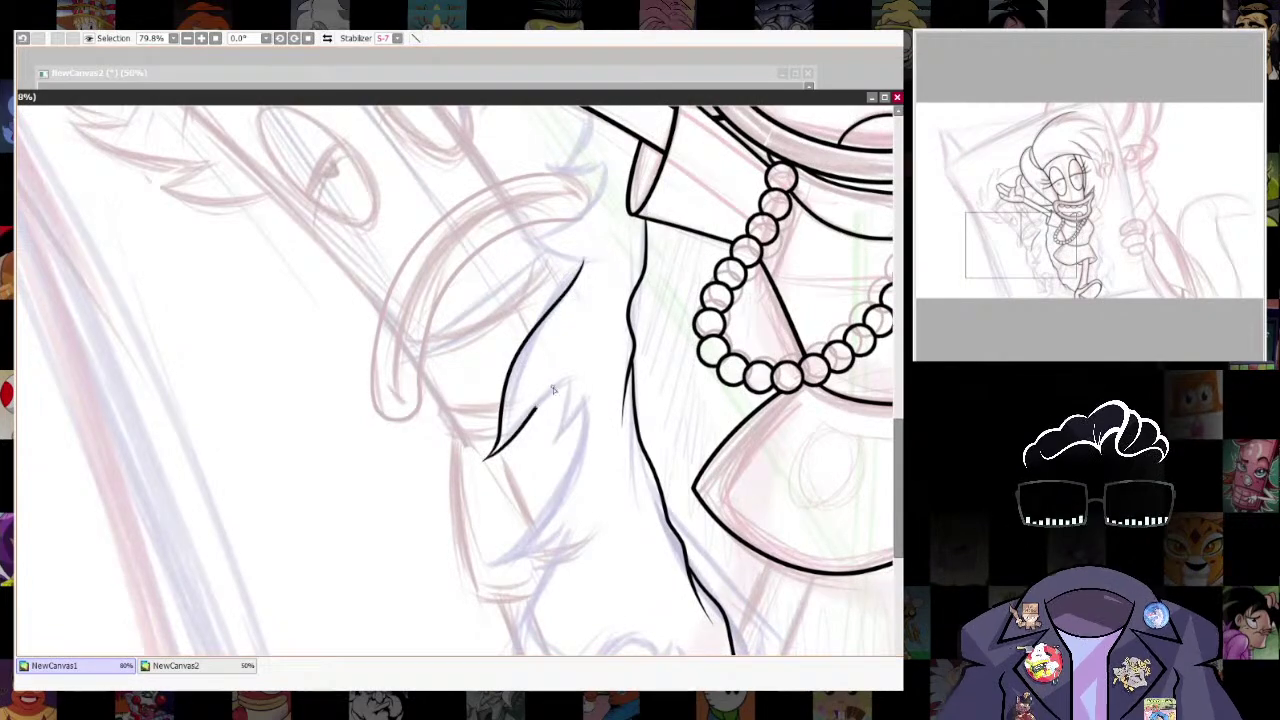
key("ctrl+z")
left_click_drag(531, 540, 471, 568)
left_click_drag(580, 396, 677, 384)
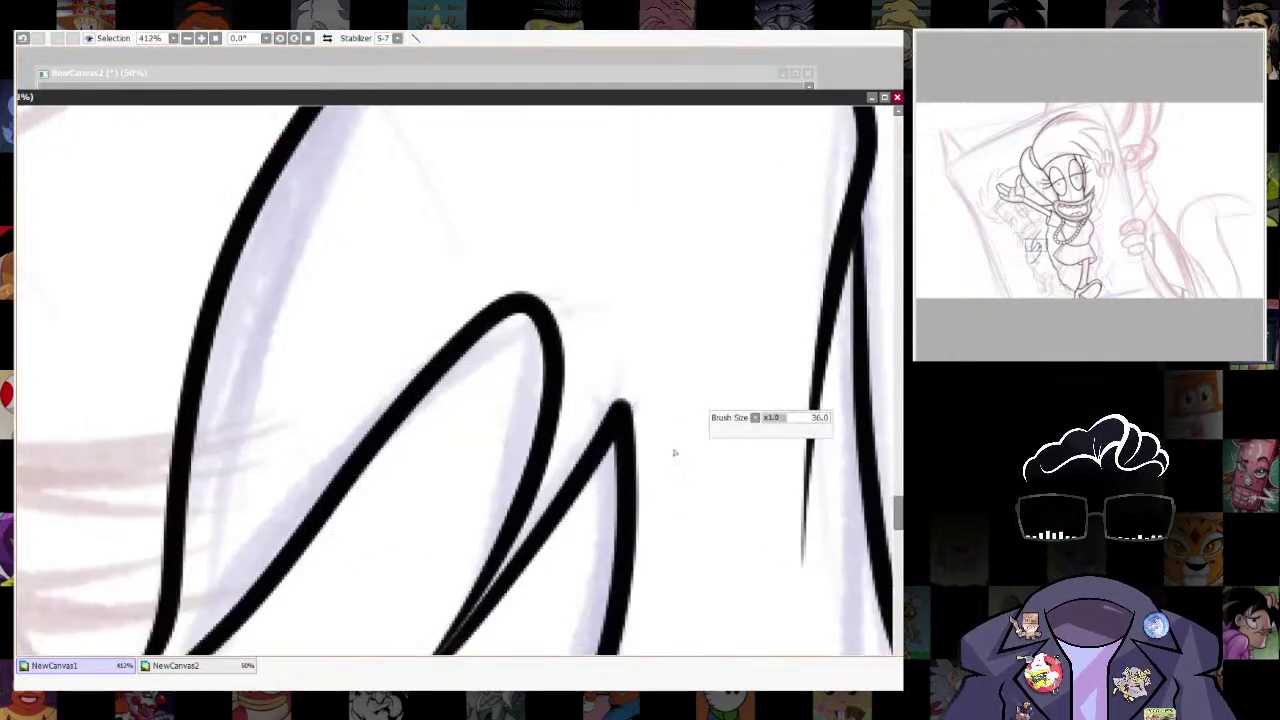
left_click_drag(531, 532, 626, 378)
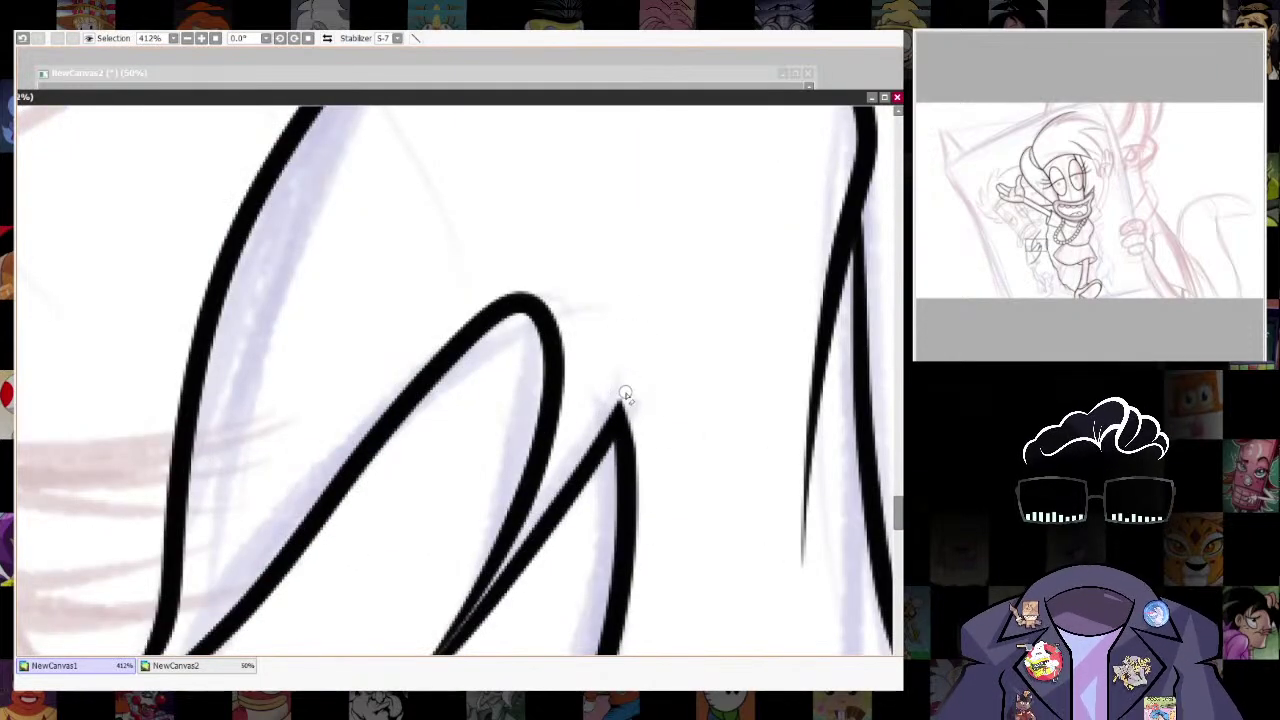
Inspect the full figure with the newly inked background contours and examine the unfinished area between the hair and raised arm.
scroll(668, 558, "down", 6)
scroll(668, 558, "down", 3)
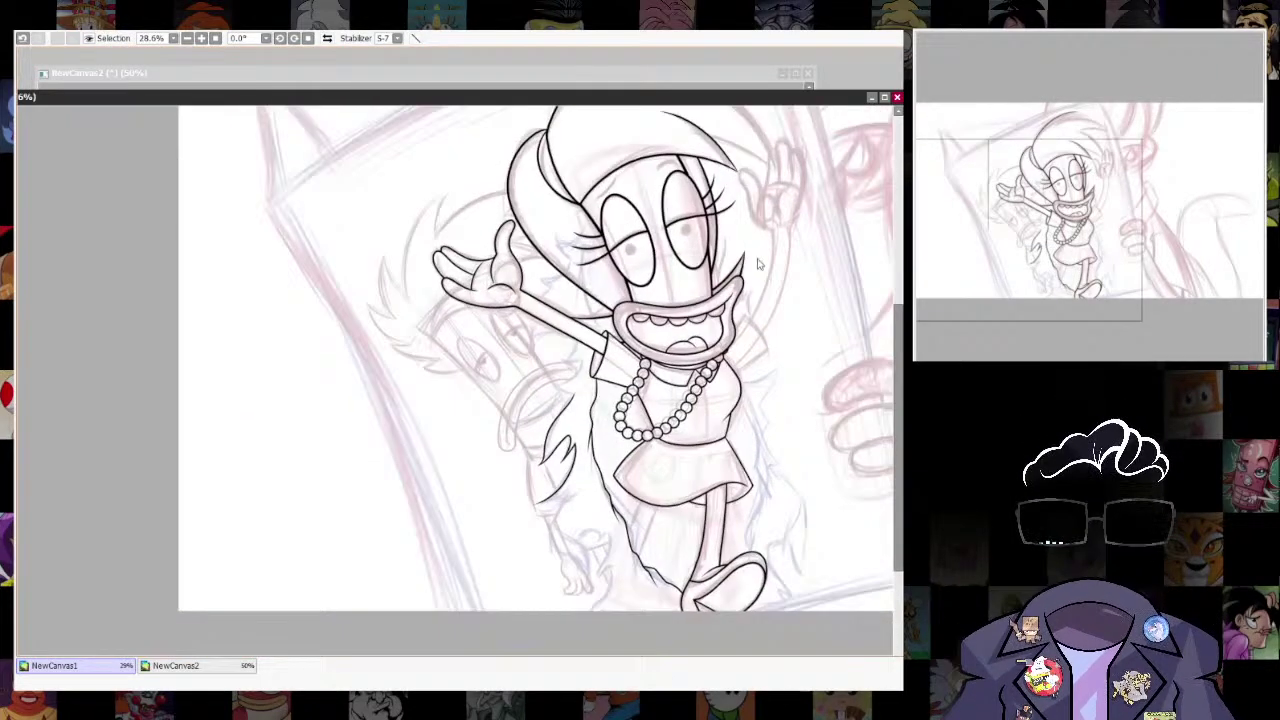
scroll(797, 416, "up", 1)
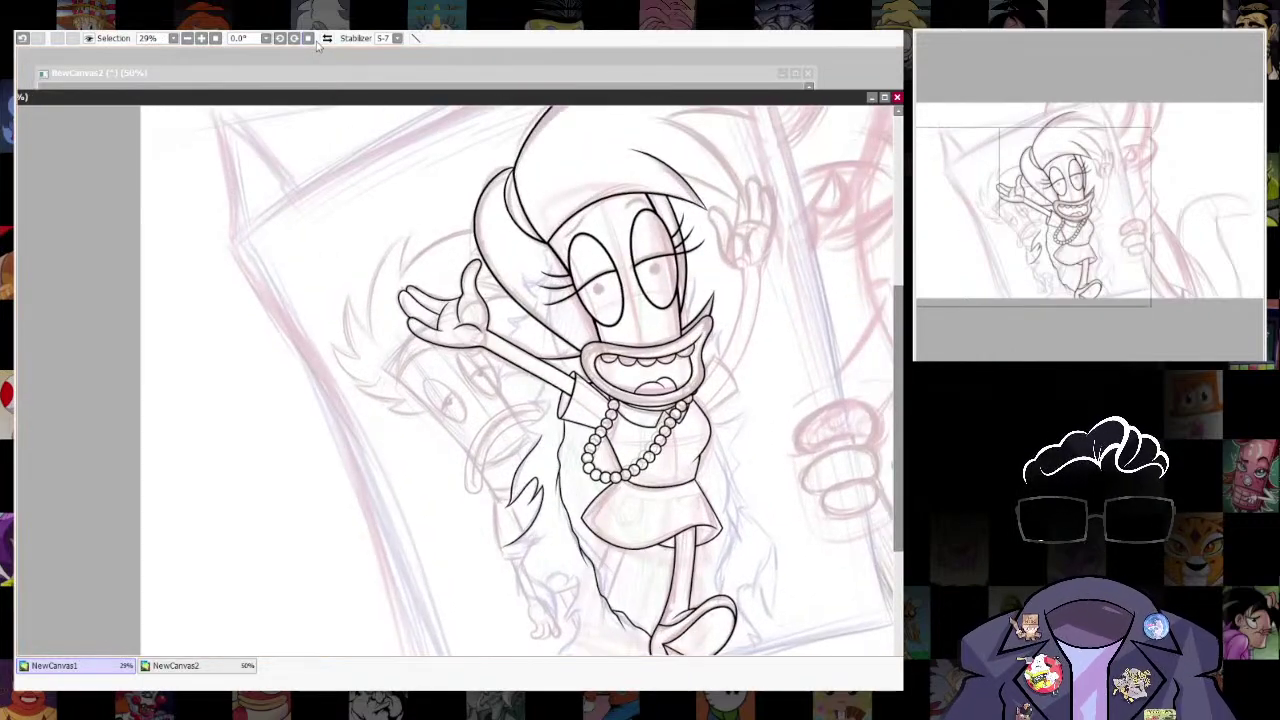
scroll(797, 416, "down", 5)
scroll(782, 429, "up", 5)
scroll(782, 429, "down", 3)
scroll(610, 400, "up", 3)
scroll(524, 440, "down", 2)
scroll(524, 443, "up", 5)
scroll(524, 443, "up", 2)
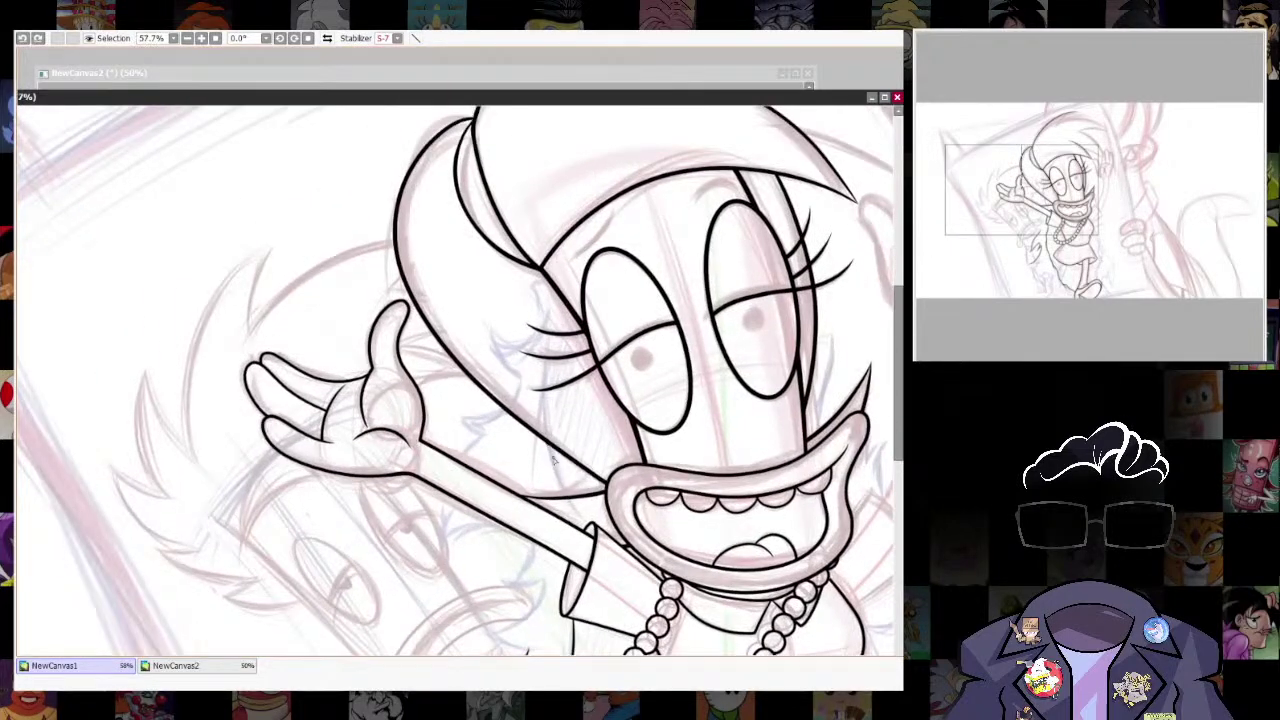
Ink the small jagged contours between the side hair lobe and the raised arm with a thinner brush.
key("ctrl+z")
key("[")
key("[")
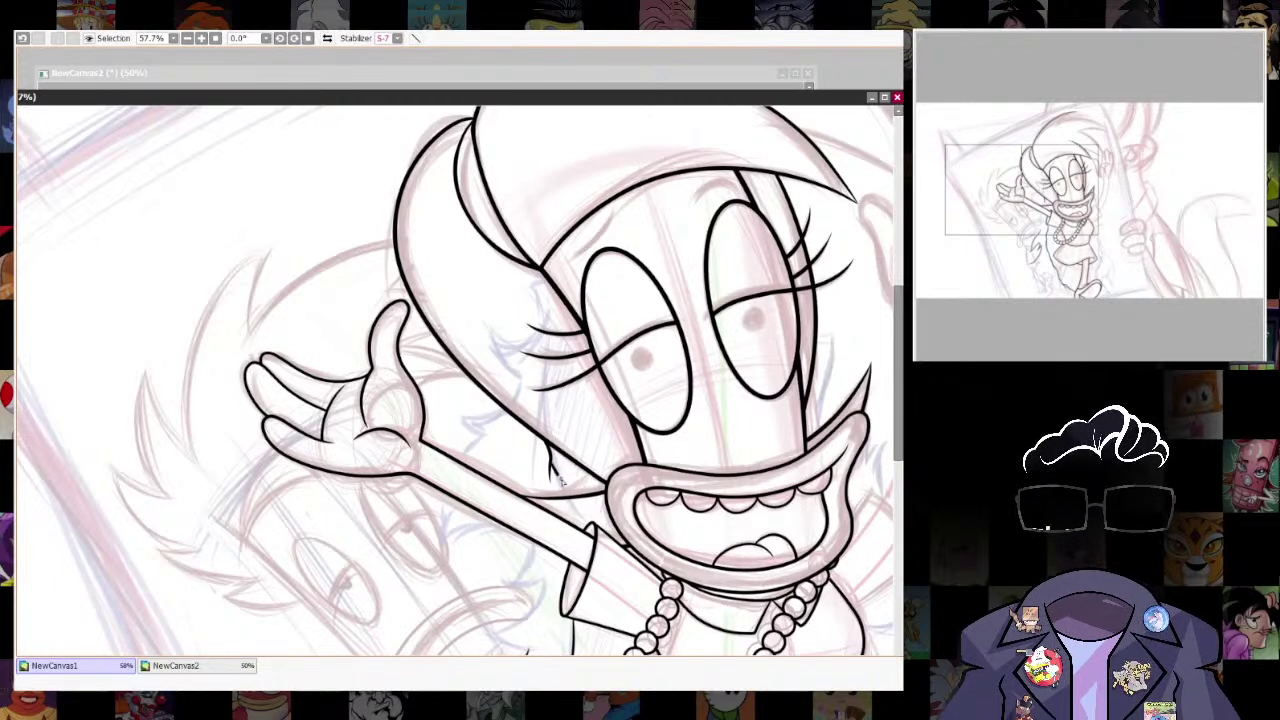
left_click_drag(564, 486, 568, 497)
left_click_drag(527, 447, 553, 503)
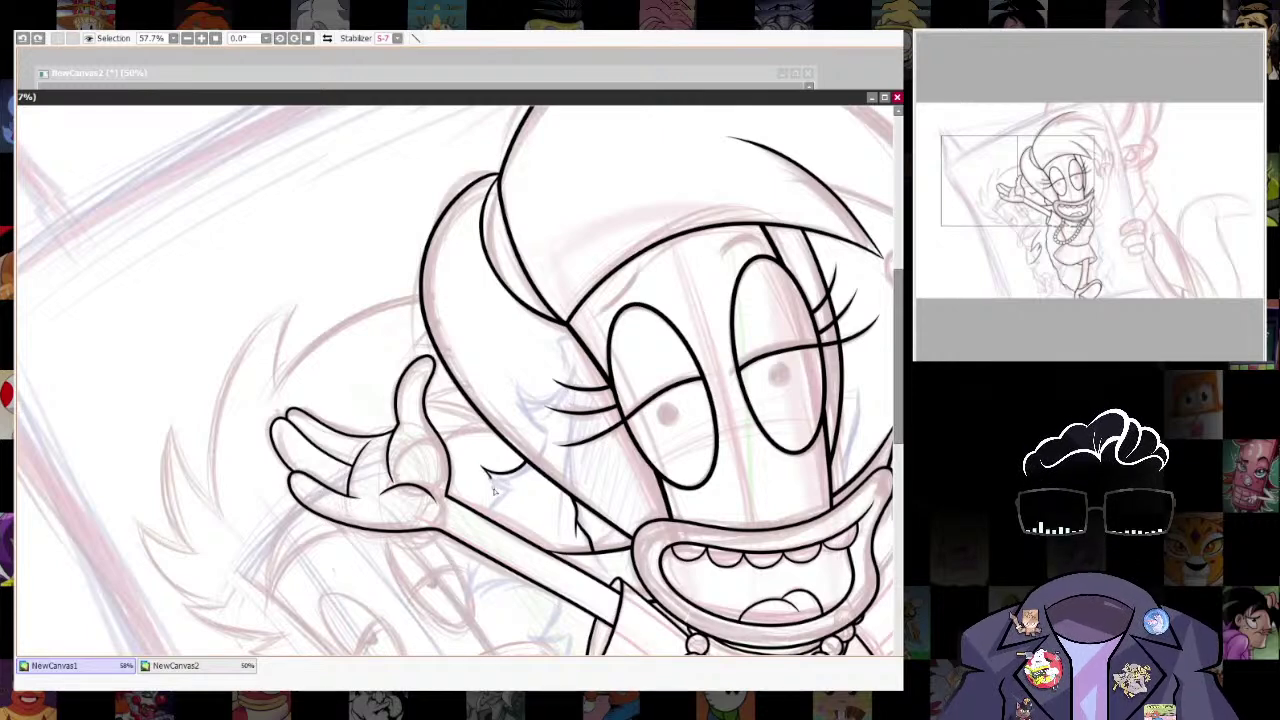
left_click_drag(476, 591, 486, 470)
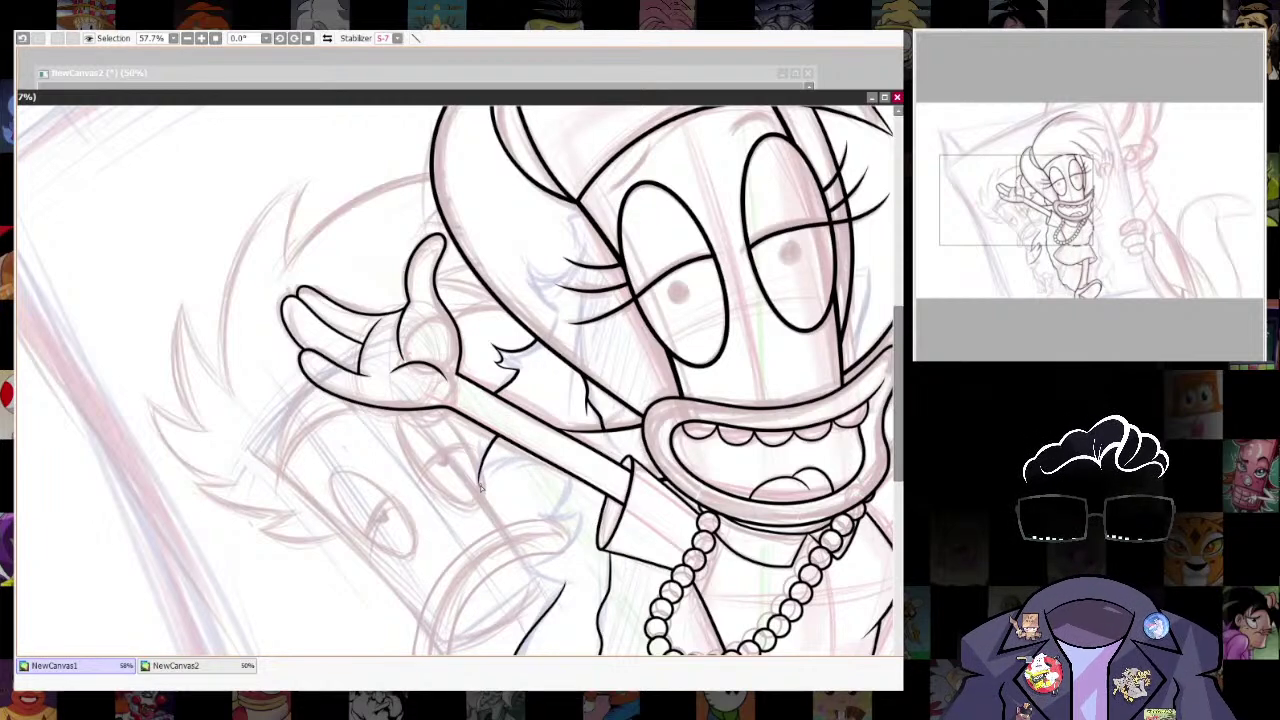
Ink the two-pointed tuft hanging below the raised forearm, redraw its second spike joining the arm line, and reset the canvas rotation to 0°.
left_click_drag(481, 485, 508, 460)
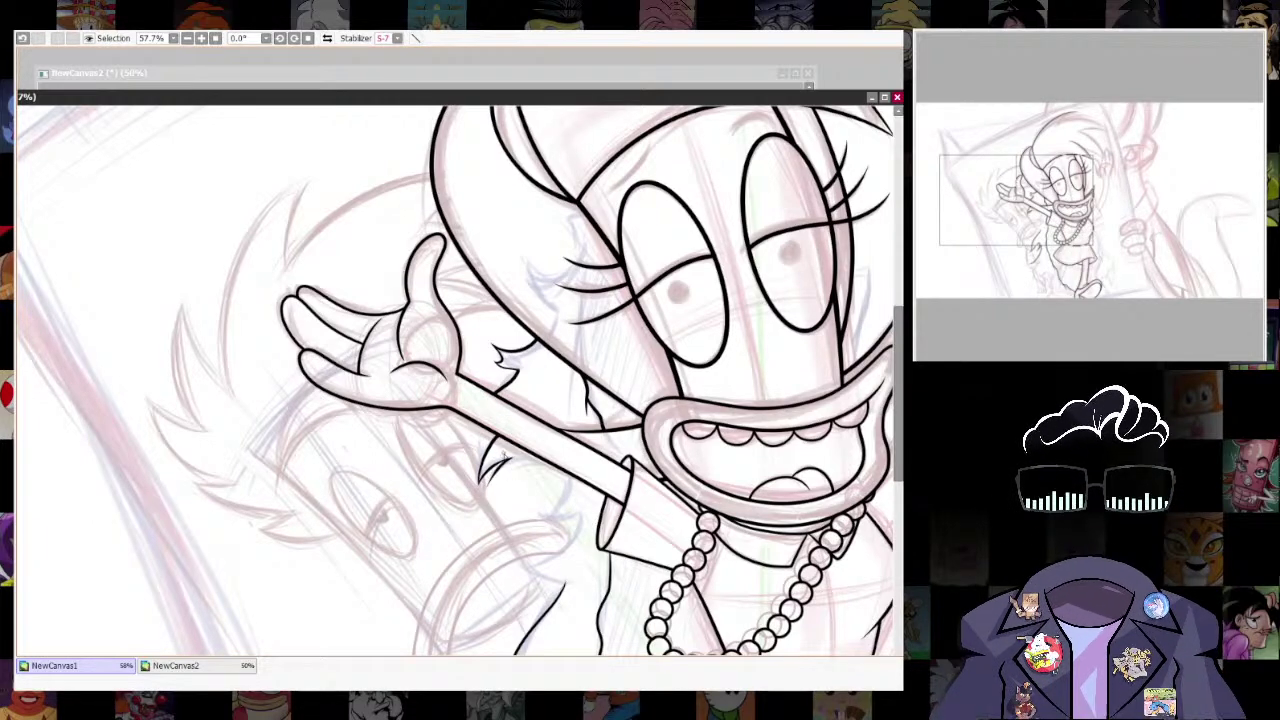
key("ctrl+z")
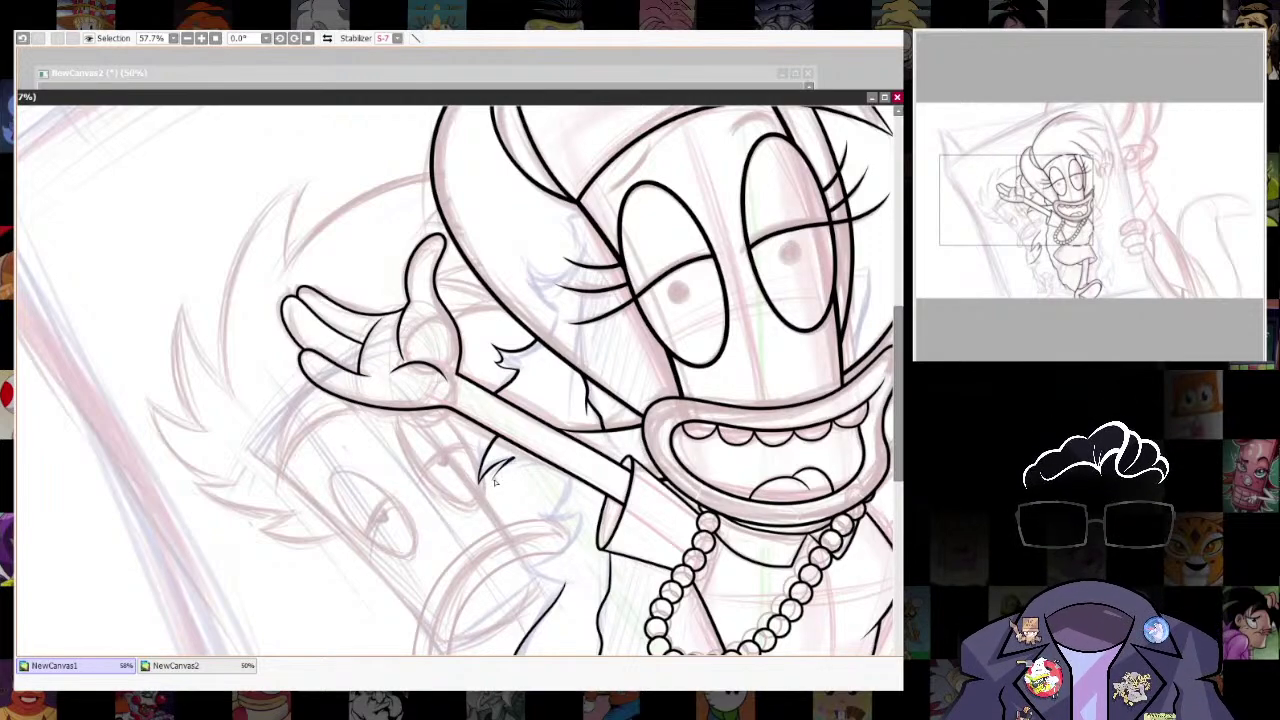
scroll(533, 457, "up", 7)
key("ctrl+z")
key("ctrl+z")
key("[")
left_click_drag(456, 460, 388, 520)
key("ctrl+z")
mouse_move(456, 460)
left_mouse_down()
mouse_move(404, 545)
mouse_move(386, 550)
mouse_move(494, 485)
mouse_move(580, 472)
left_mouse_up()
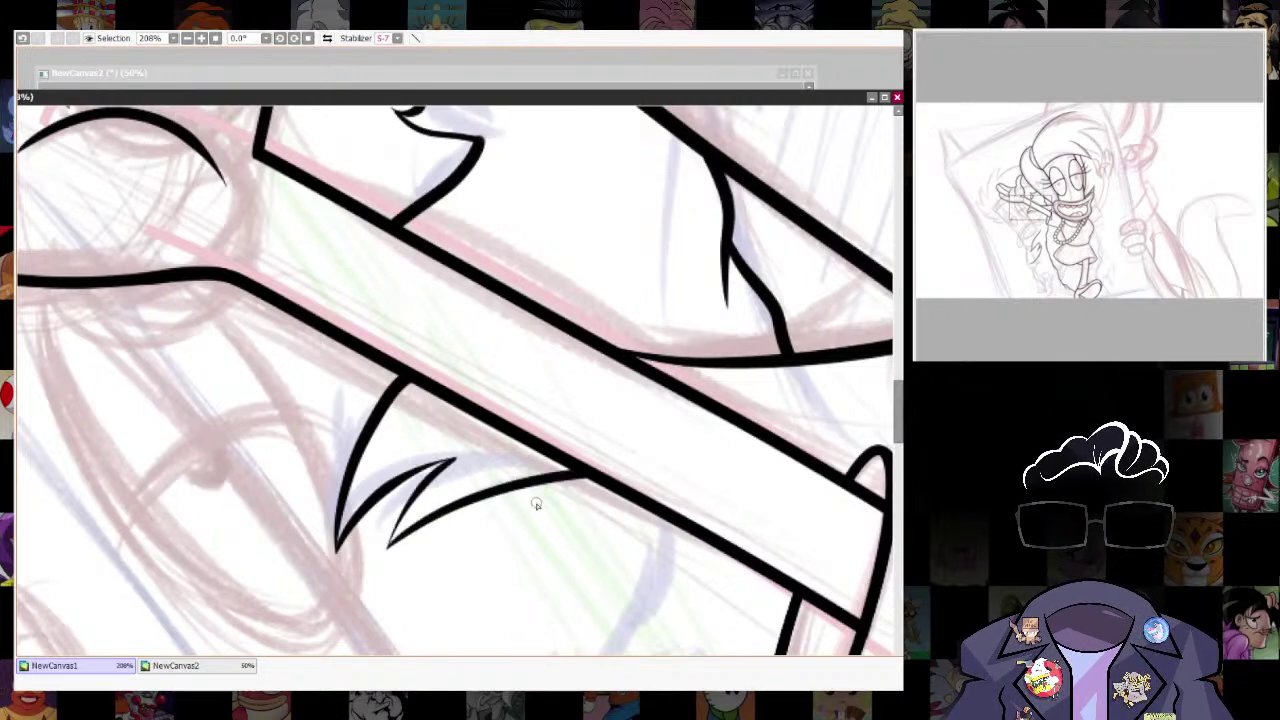
key("]")
left_click_drag(470, 444, 418, 395)
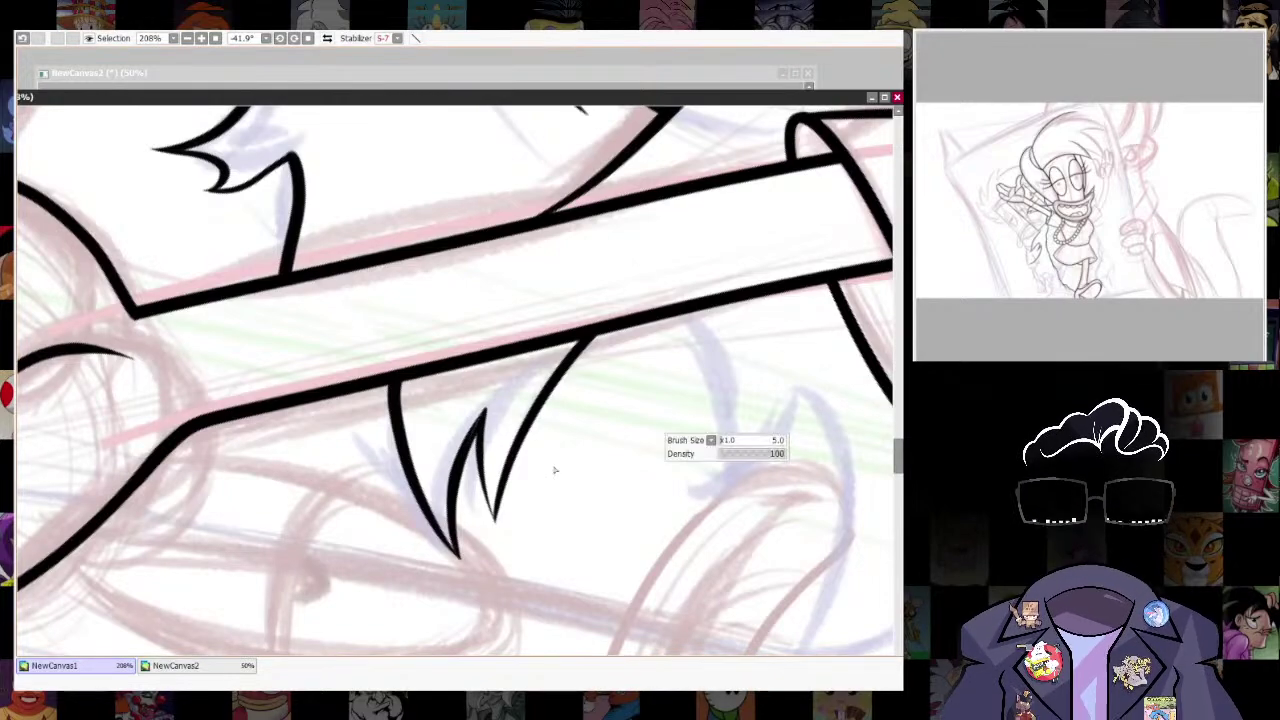
left_click(308, 39)
Inspect the whole illustration at about 21% zoom and move the canvas window slightly higher.
left_click_drag(675, 412, 733, 409)
scroll(731, 421, "down", 1)
scroll(707, 515, "up", 2)
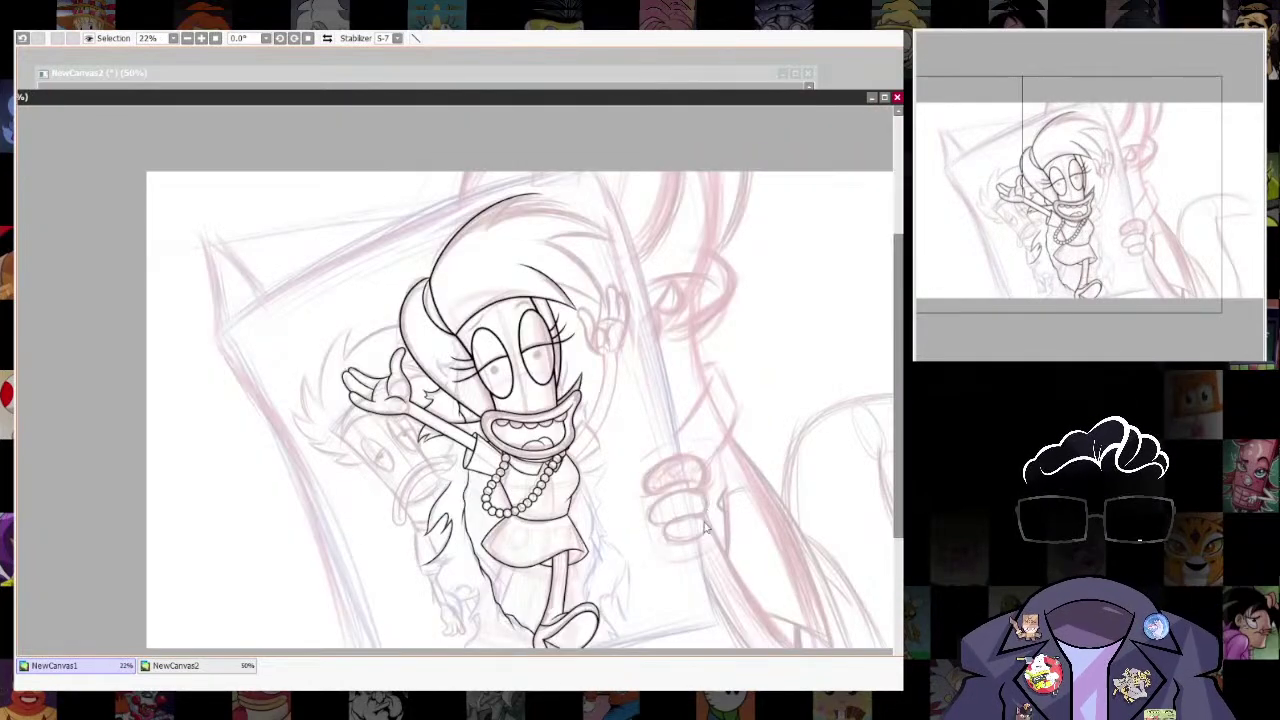
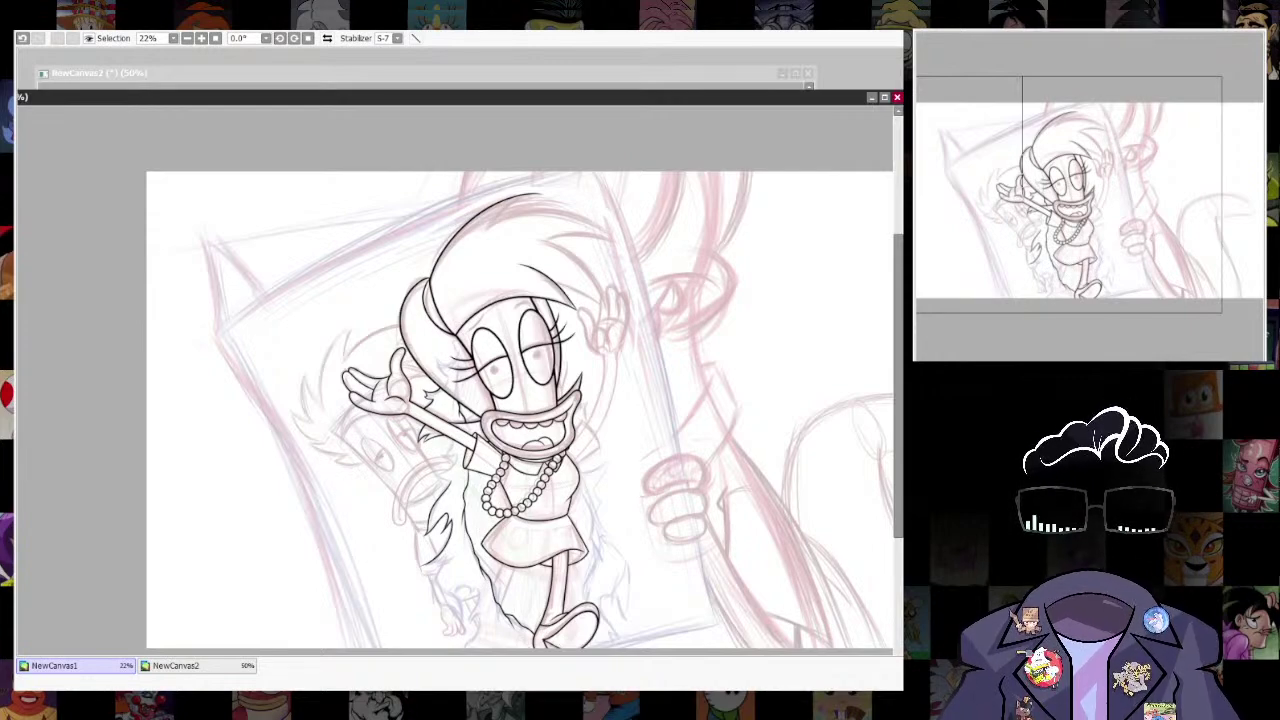
scroll(425, 316, "down", 4)
scroll(425, 316, "up", 4)
left_click_drag(777, 99, 793, 65)
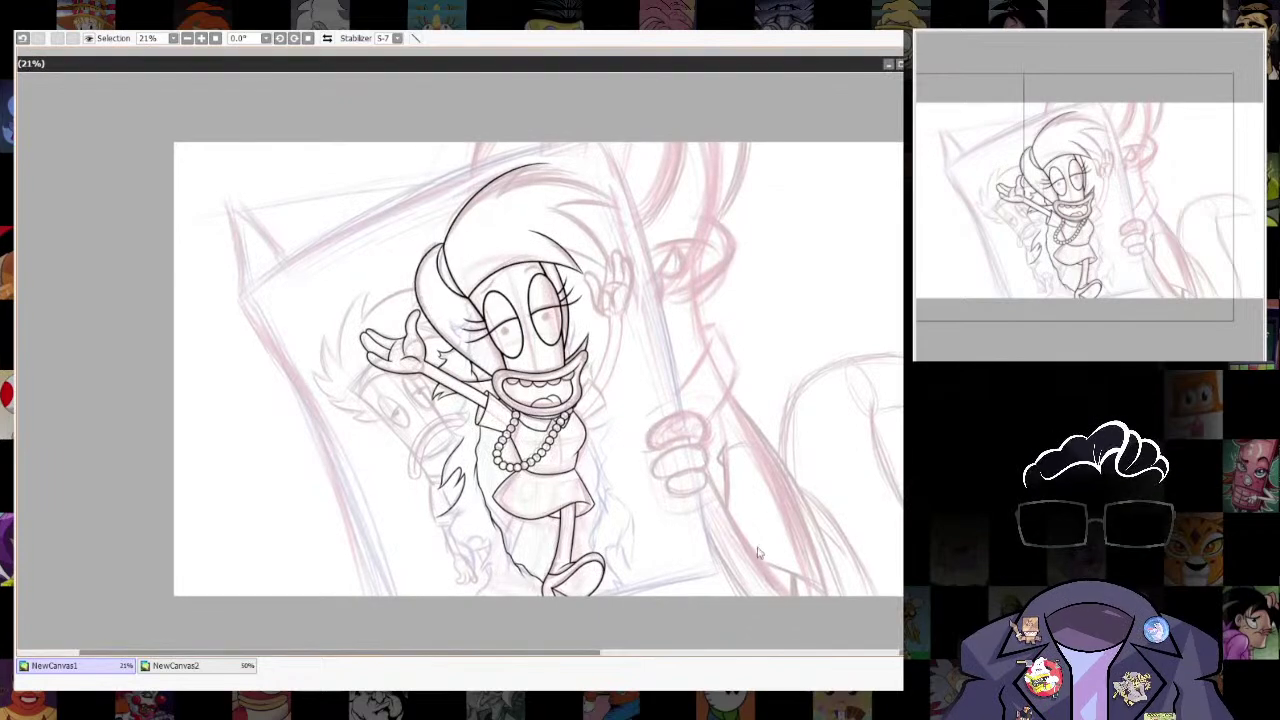
Ink the spiked contour running from the tuft under the raised forearm to the lower tuft, then reset the canvas rotation.
scroll(471, 393, "up", 5)
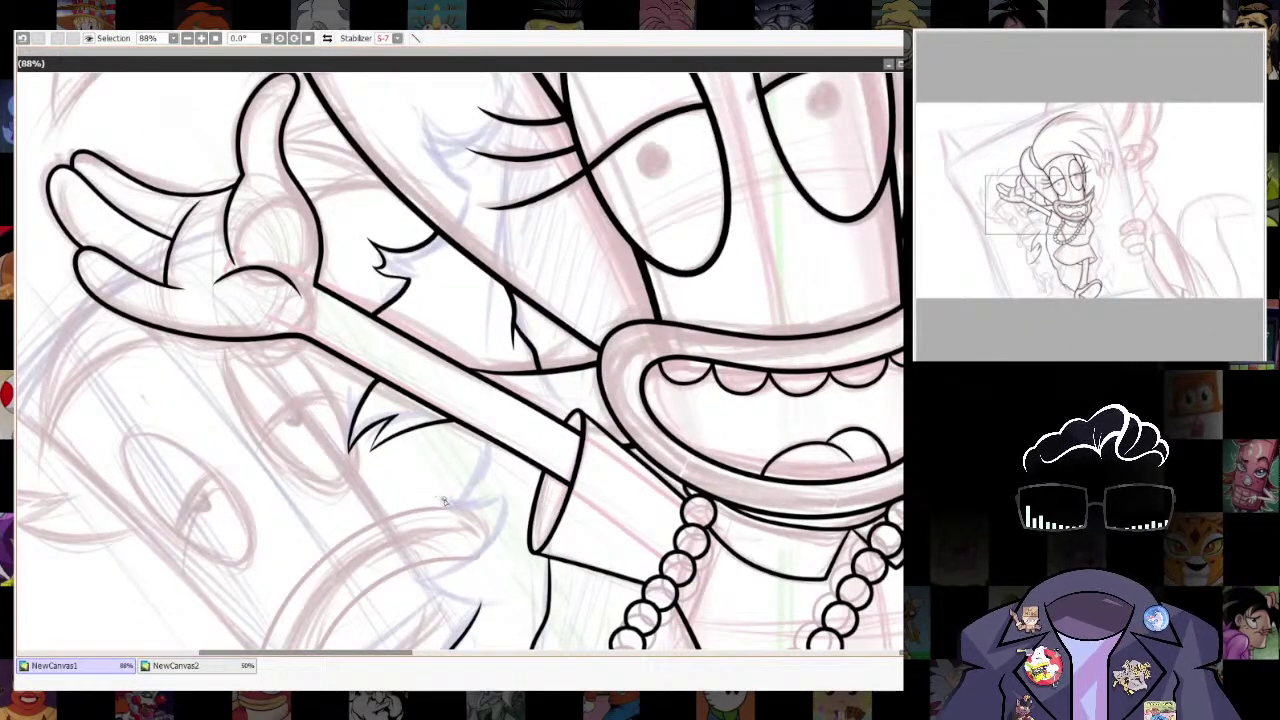
mouse_move(440, 500)
left_mouse_down()
mouse_move(463, 336)
mouse_move(422, 412)
mouse_move(494, 430)
left_mouse_up()
scroll(494, 450, "up", 5)
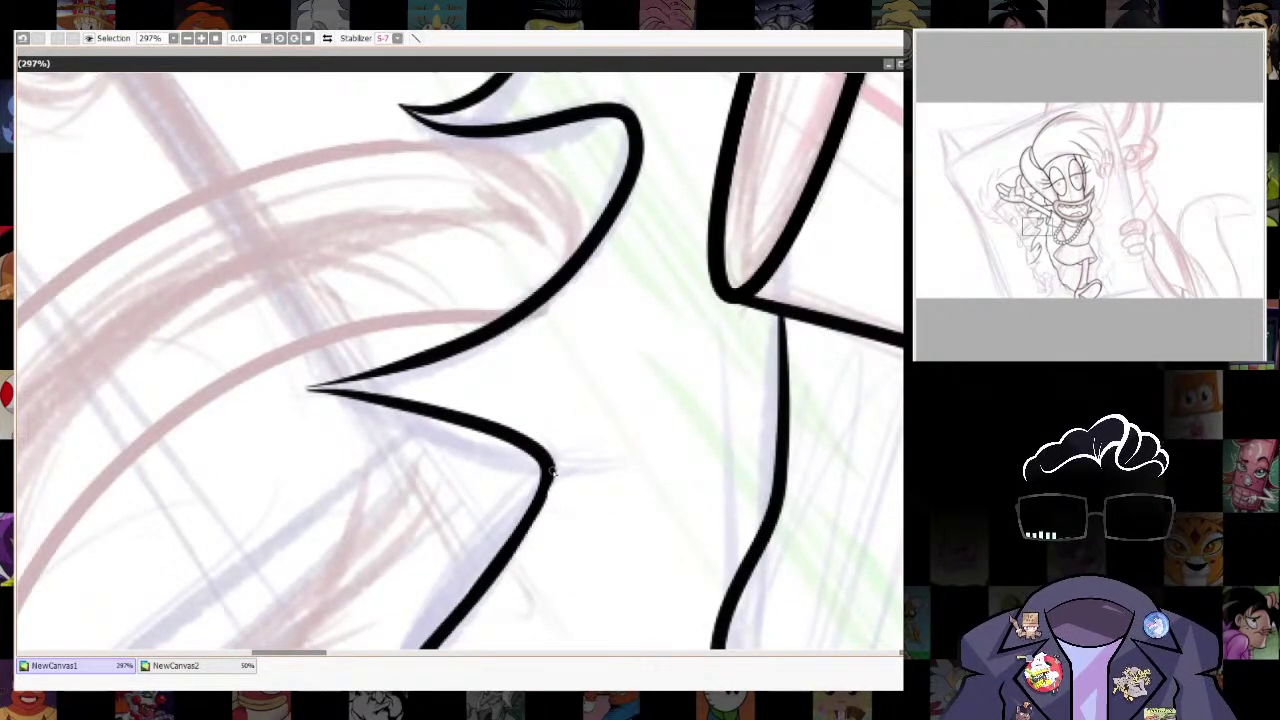
scroll(432, 386, "up", 1)
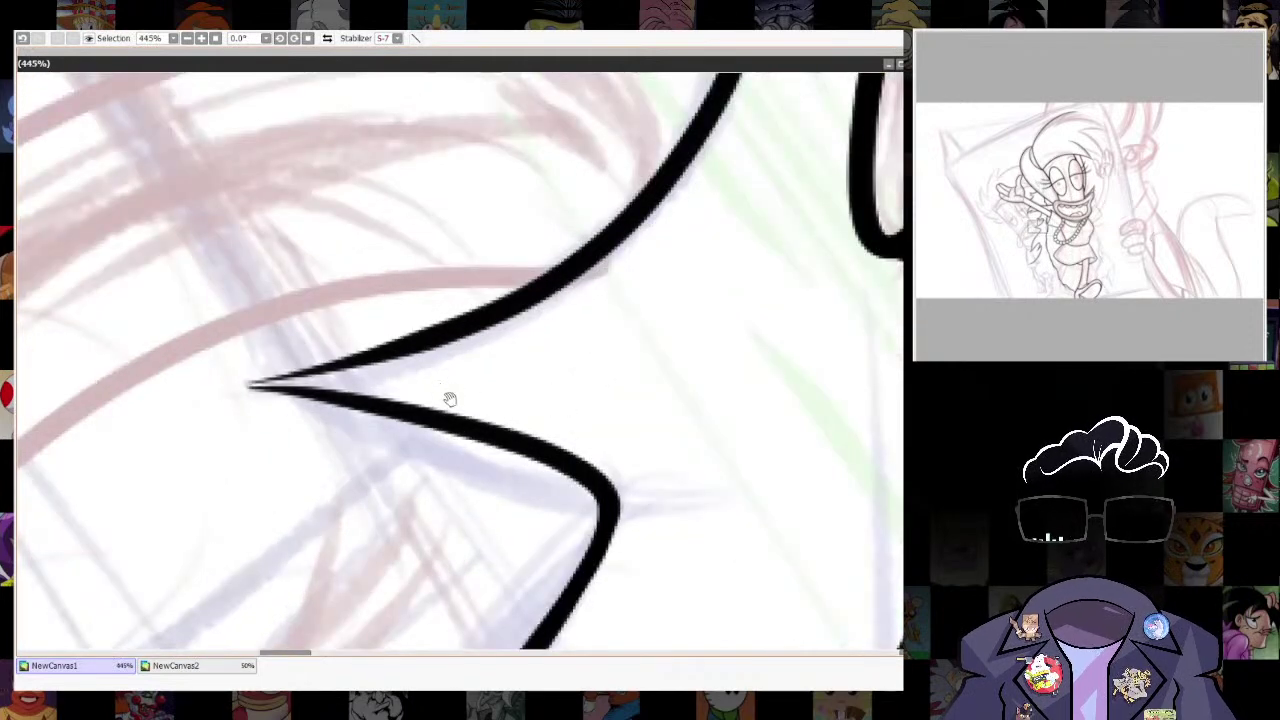
left_click_drag(441, 391, 542, 487)
left_click_drag(566, 274, 509, 228, "alt")
mouse_move(402, 523)
left_mouse_down()
mouse_move(484, 438)
mouse_move(580, 302)
mouse_move(509, 461)
mouse_move(571, 430)
mouse_move(511, 477)
left_mouse_up()
left_click(308, 40)
scroll(660, 340, "down", 7)
scroll(632, 362, "up", 2)
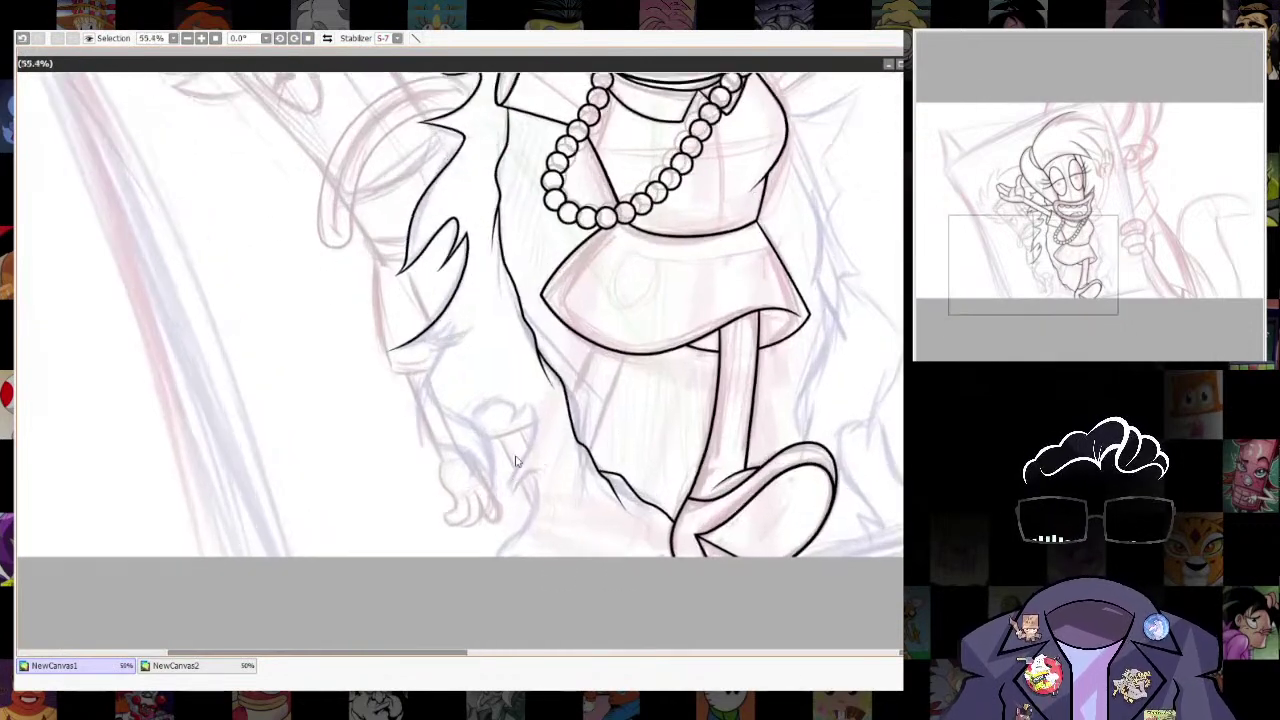
scroll(508, 477, "up", 5)
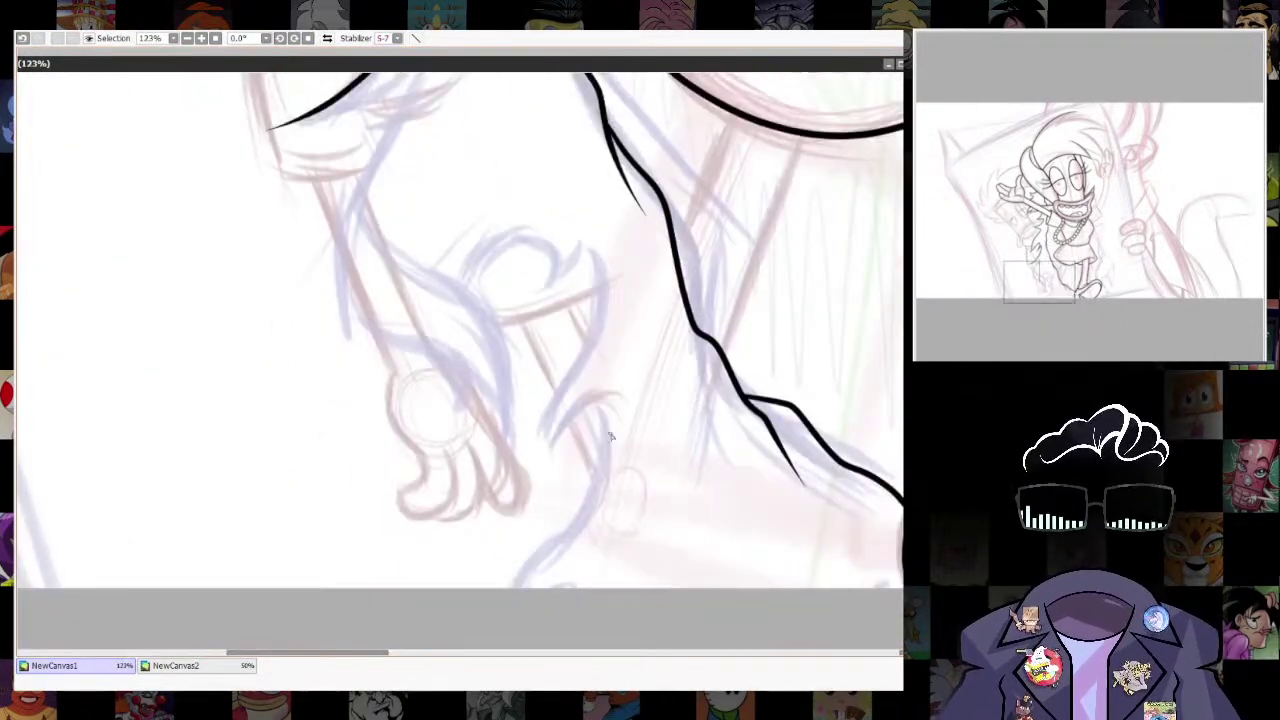
mouse_move(574, 364)
left_mouse_down()
mouse_move(608, 291)
mouse_move(601, 253)
left_mouse_up()
key("ctrl+z")
mouse_move(552, 471)
left_mouse_down()
mouse_move(555, 396)
mouse_move(602, 307)
mouse_move(588, 238)
left_mouse_up()
key("ctrl+z")
Ink the curved strand beside the sketched background hand and the wavy pointed lock crossing that character's forearm.
scroll(651, 424, "up", 3)
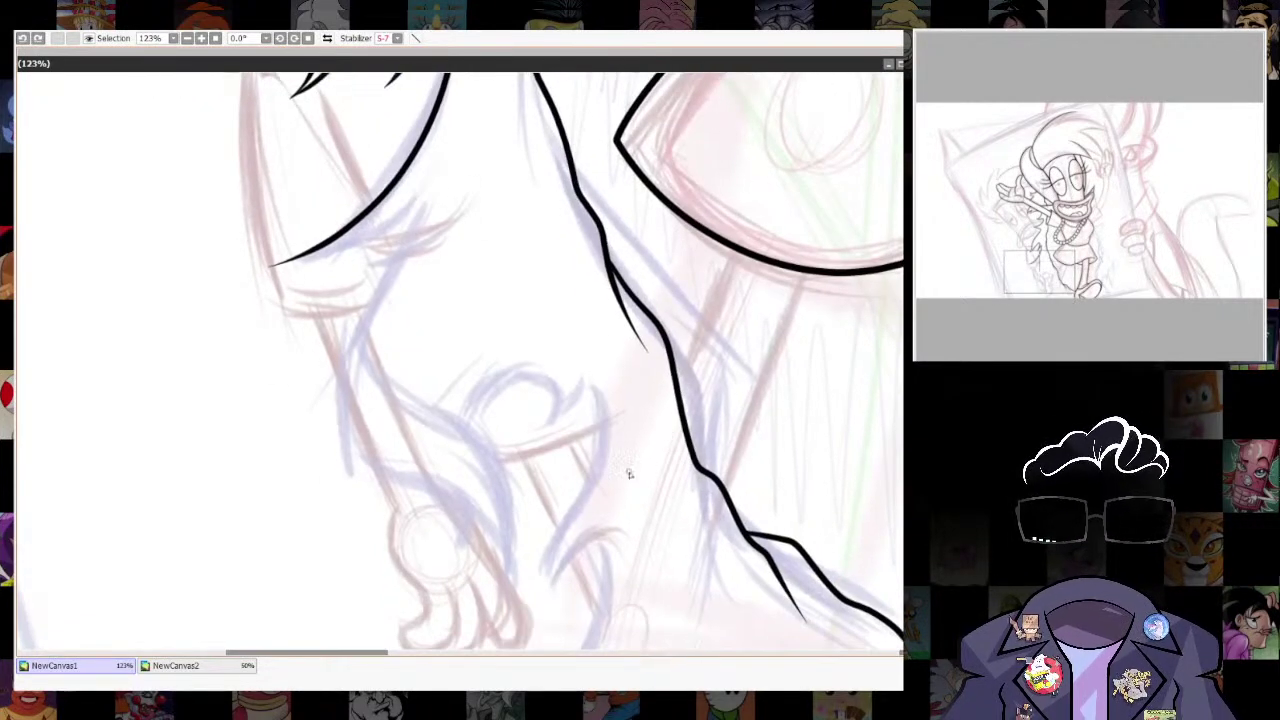
mouse_move(554, 608)
left_mouse_down()
mouse_move(562, 520)
mouse_move(605, 446)
mouse_move(587, 377)
left_mouse_up()
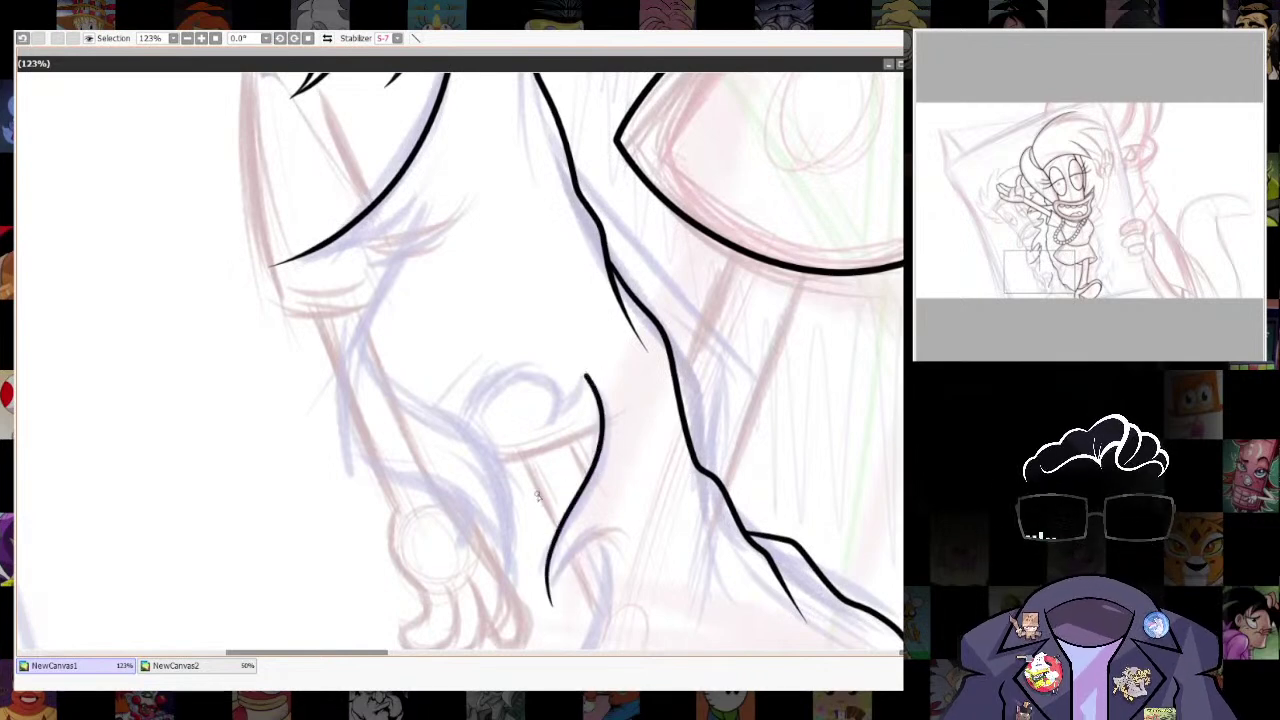
left_click_drag(537, 495, 561, 469)
mouse_move(522, 585)
left_mouse_down()
mouse_move(530, 433)
mouse_move(405, 338)
mouse_move(398, 277)
left_mouse_up()
mouse_move(449, 172)
left_mouse_down()
mouse_move(365, 340)
mouse_move(385, 425)
mouse_move(479, 517)
left_mouse_up()
left_click_drag(486, 450, 477, 519)
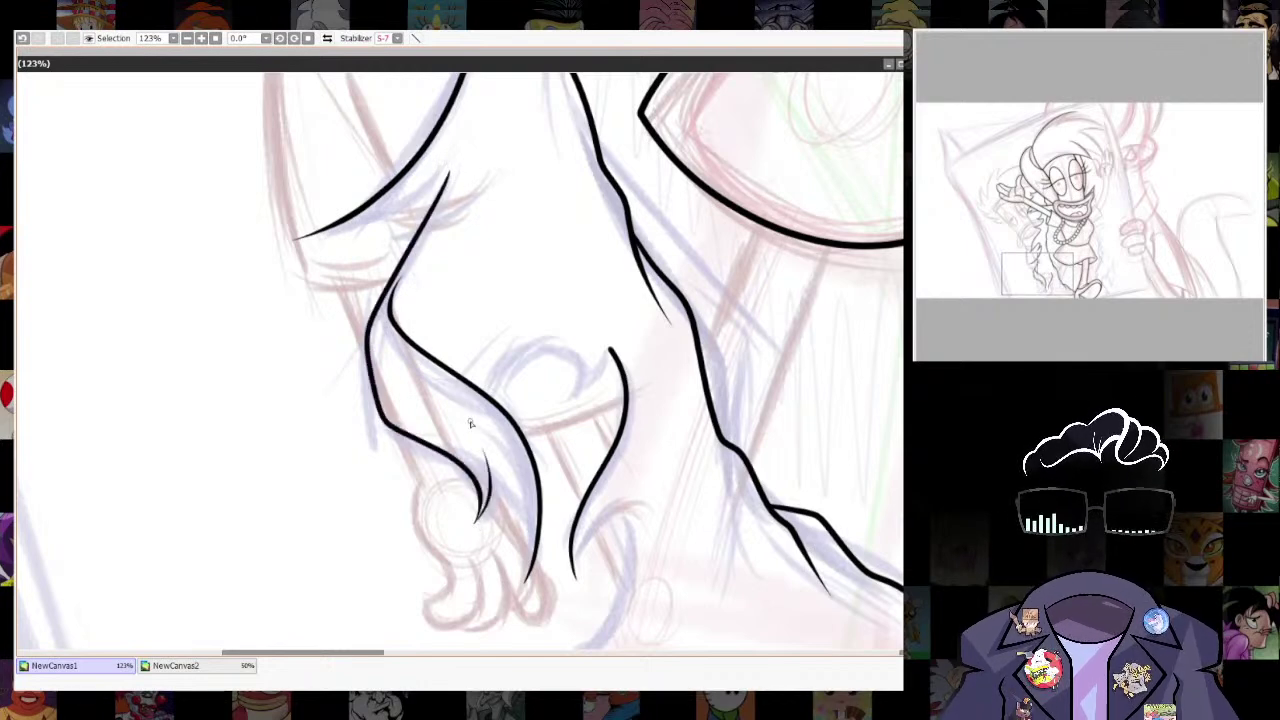
left_click_drag(525, 585, 519, 527)
Join the spike above the wavy lock to its outer line, and ink the round curl and pointed tip beside it.
left_click_drag(584, 440, 663, 664)
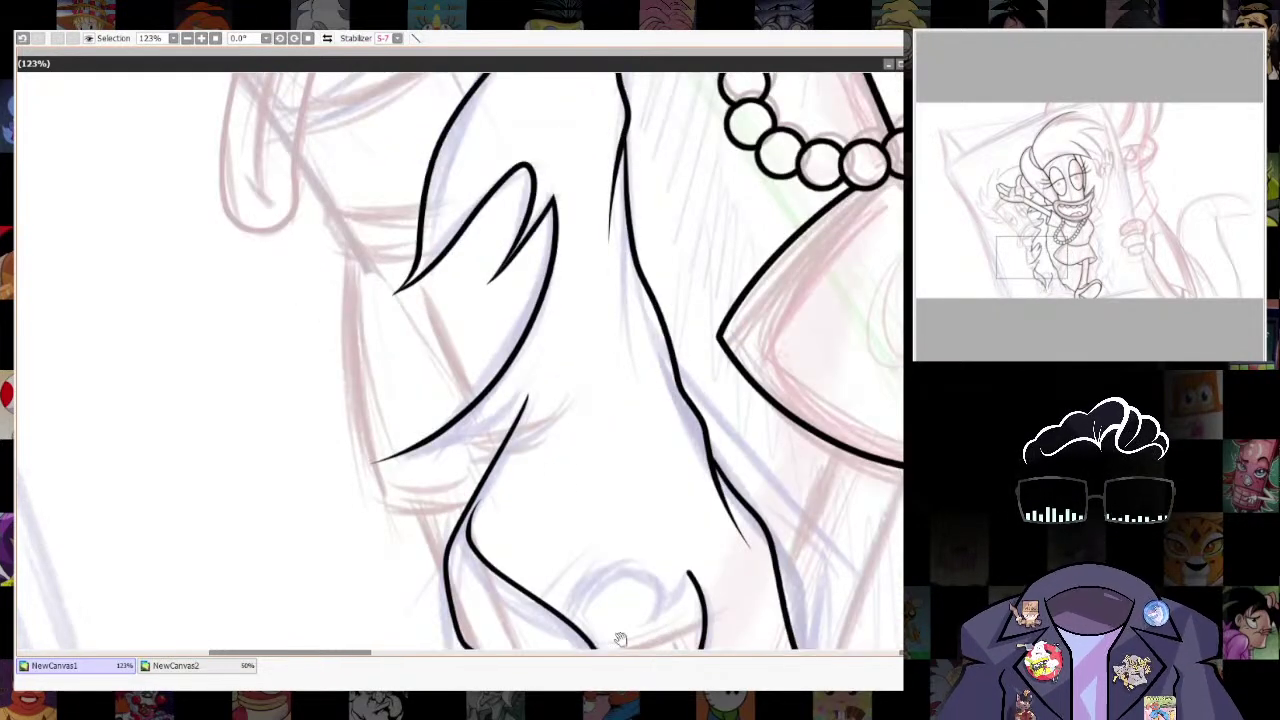
key("ctrl+z")
left_click_drag(378, 463, 503, 446)
mouse_move(739, 582)
left_mouse_down()
mouse_move(659, 268)
mouse_move(641, 339)
left_mouse_up()
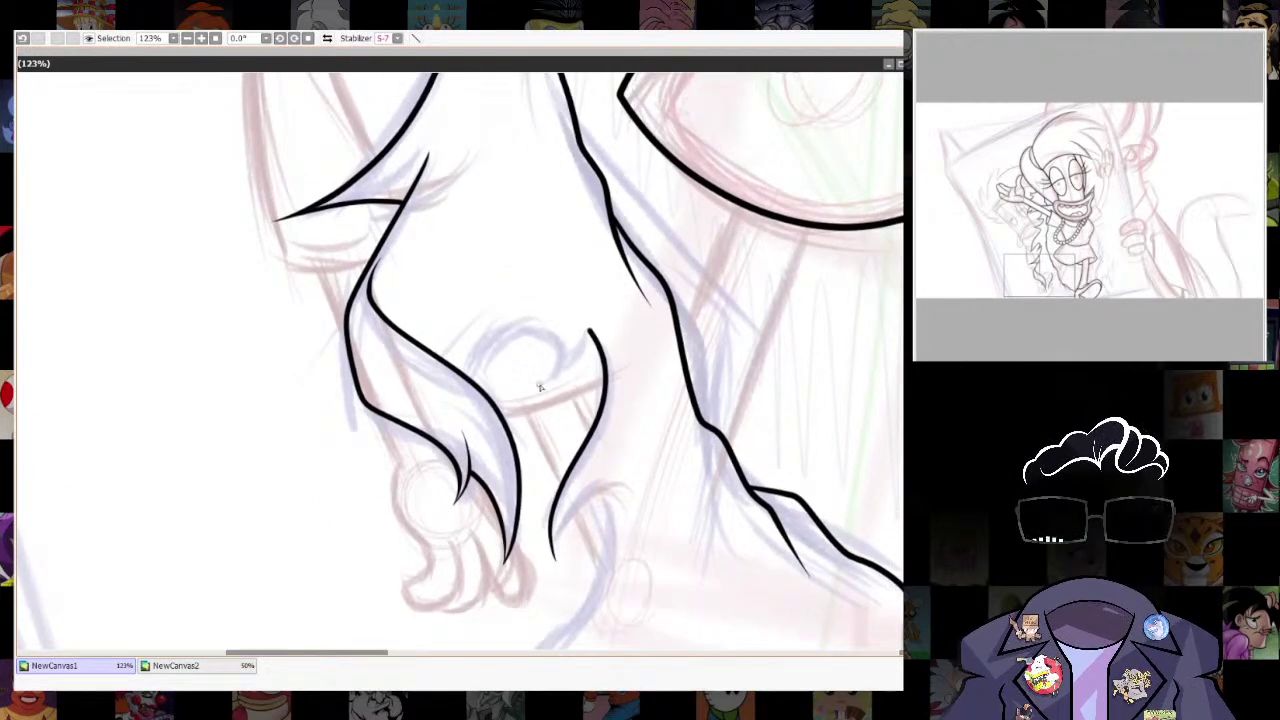
mouse_move(554, 326)
left_mouse_down()
mouse_move(474, 372)
mouse_move(559, 508)
left_mouse_up()
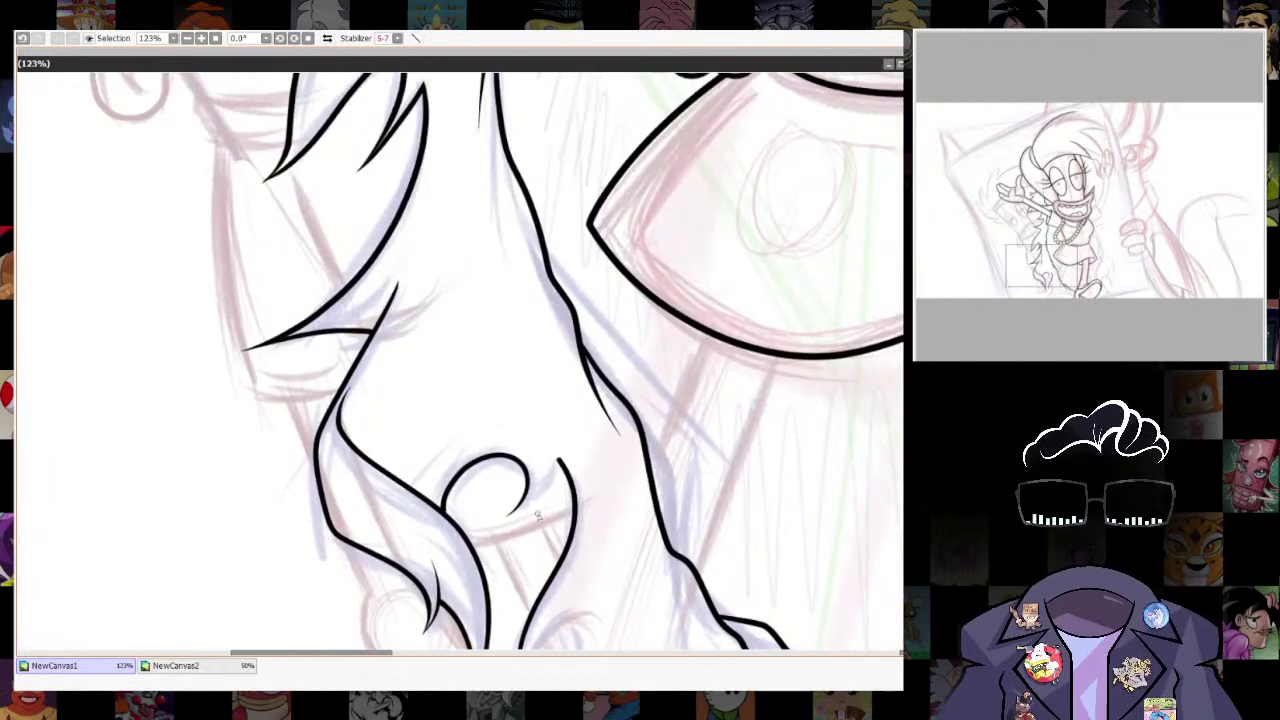
scroll(561, 458, "up", 3)
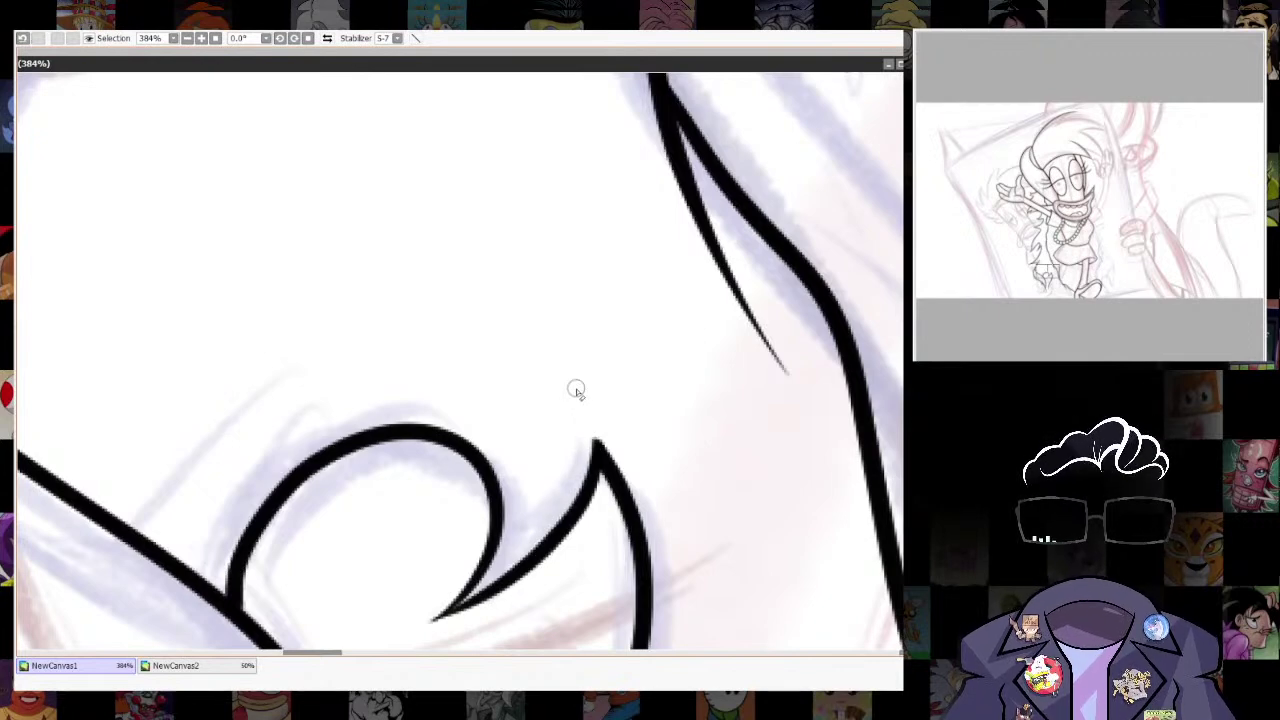
left_click_drag(598, 438, 634, 512)
Ink the lowest strand beneath the curl, sweeping from a pointed tip down to the canvas's lower edge.
scroll(770, 465, "down", 5)
scroll(683, 423, "up", 3)
mouse_move(774, 558)
left_mouse_down()
mouse_move(683, 423)
mouse_move(688, 357)
left_mouse_up()
mouse_move(618, 278)
left_mouse_down()
mouse_move(630, 412)
mouse_move(524, 527)
mouse_move(568, 545)
mouse_move(546, 570)
mouse_move(607, 554)
mouse_move(551, 565)
mouse_move(672, 461)
left_mouse_up()
scroll(705, 429, "up", 2)
key("ctrl+z")
mouse_move(550, 563)
left_mouse_down()
mouse_move(682, 450)
mouse_move(676, 463)
left_mouse_up()
left_click_drag(900, 342, 824, 480)
left_click_drag(665, 573, 740, 477)
left_click_drag(855, 535, 740, 523)
Ink the flame-shaped contour on the other side of the cover character's legs, with its long outer curve and forked lower tips.
scroll(740, 522, "up", 3)
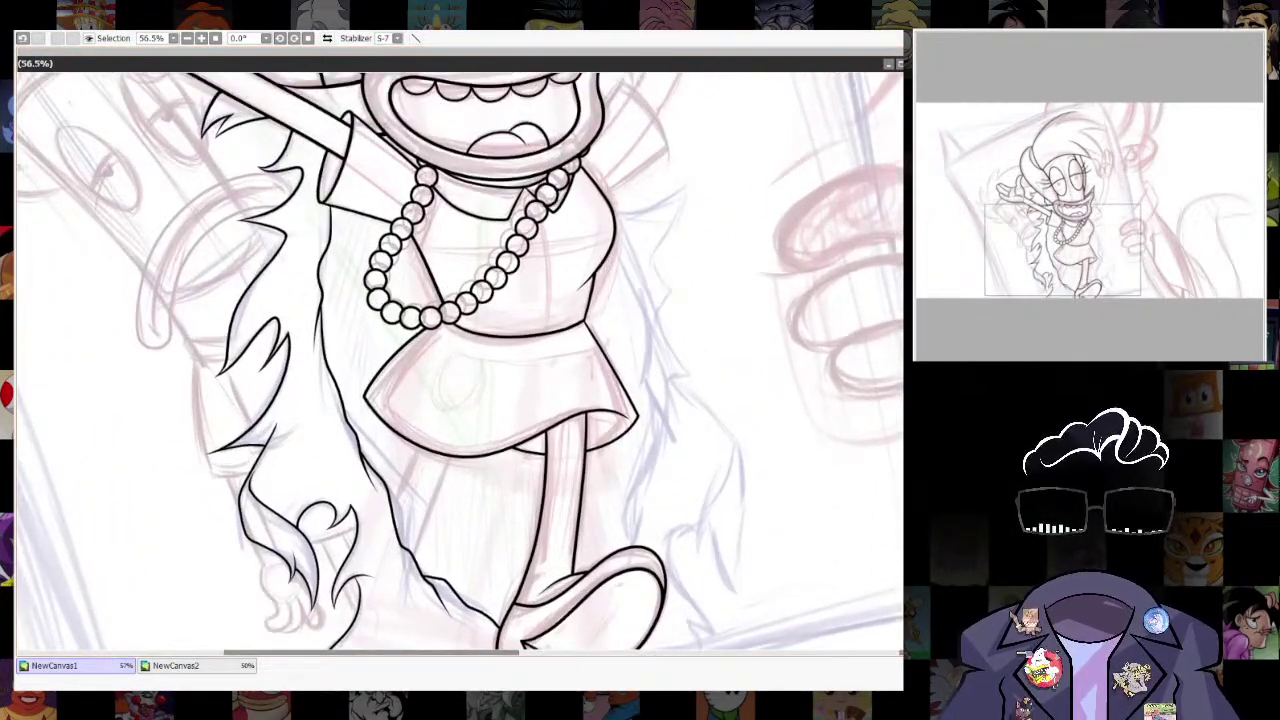
scroll(788, 452, "up", 2)
mouse_move(674, 614)
left_mouse_down()
mouse_move(693, 493)
mouse_move(742, 362)
left_mouse_up()
scroll(755, 314, "down", 3)
scroll(755, 314, "up", 3)
mouse_move(662, 253)
left_mouse_down()
mouse_move(723, 306)
mouse_move(745, 399)
mouse_move(710, 629)
mouse_move(730, 635)
mouse_move(699, 611)
mouse_move(661, 480)
left_mouse_up()
key("ctrl+z")
left_click_drag(641, 558, 676, 459)
key("ctrl+z")
left_click_drag(673, 520, 733, 630)
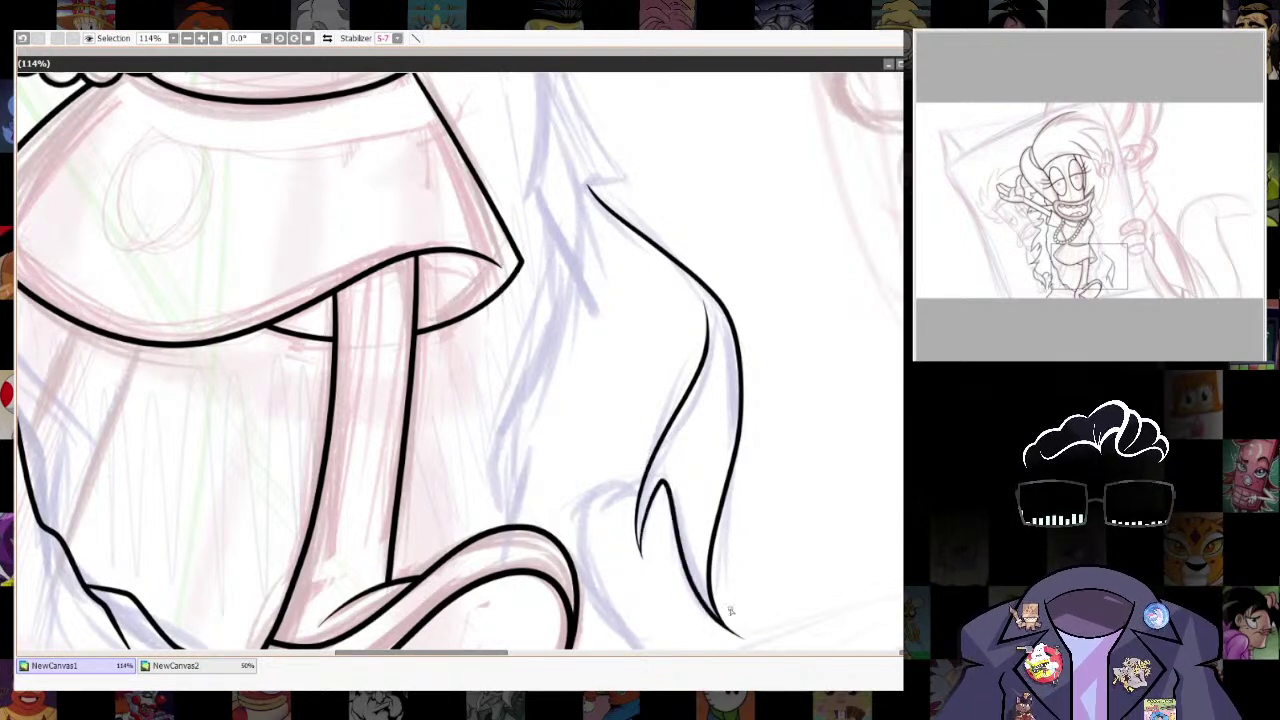
left_click_drag(687, 427, 745, 590)
left_click_drag(695, 303, 740, 540)
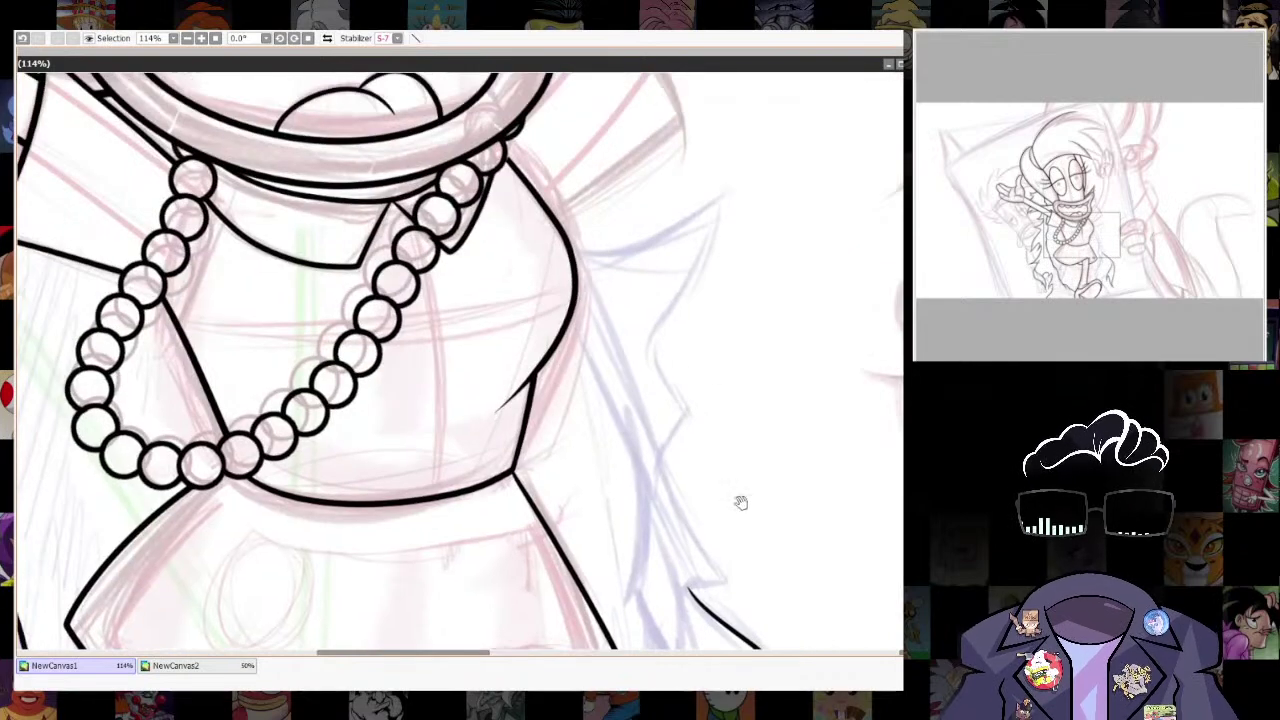
Try to ink the sketched strand line running beneath the cover character's skirt toward the jagged contour beside the leg.
scroll(674, 362, "down", 6)
scroll(660, 340, "down", 4)
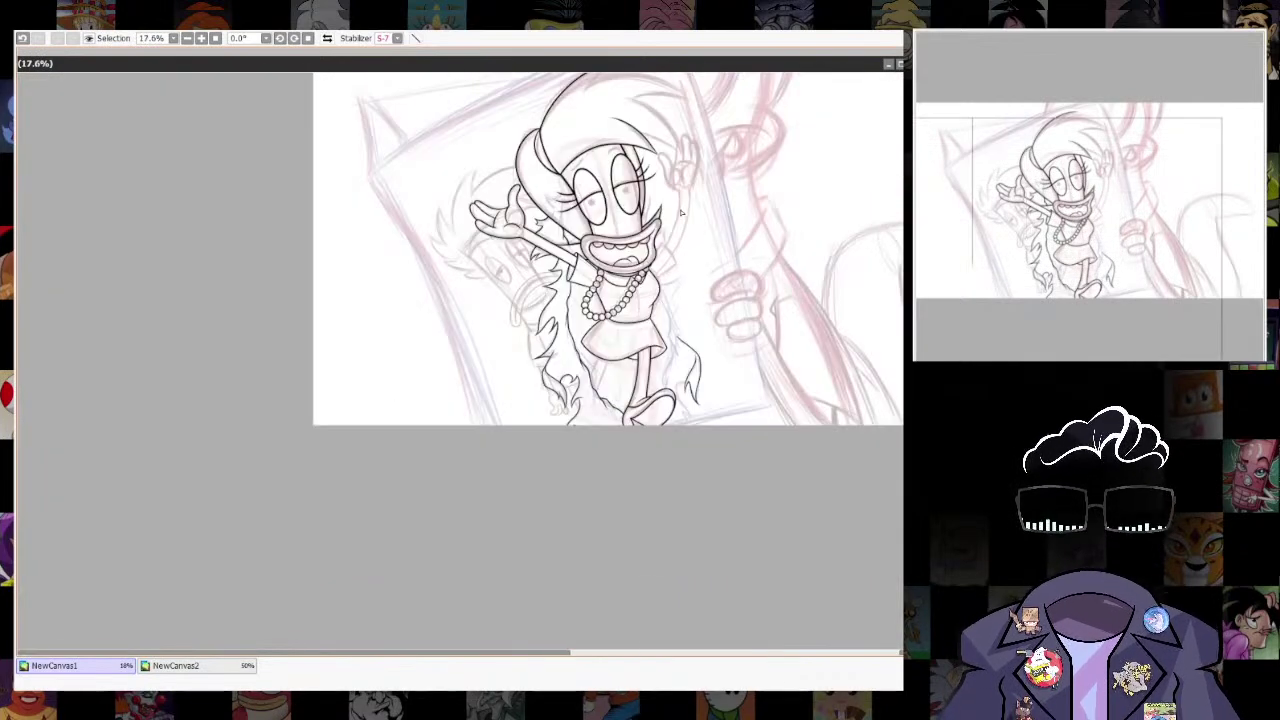
scroll(600, 290, "up", 3)
mouse_move(600, 225)
left_mouse_down()
mouse_move(603, 305)
mouse_move(562, 322)
left_mouse_up()
scroll(727, 490, "up", 5)
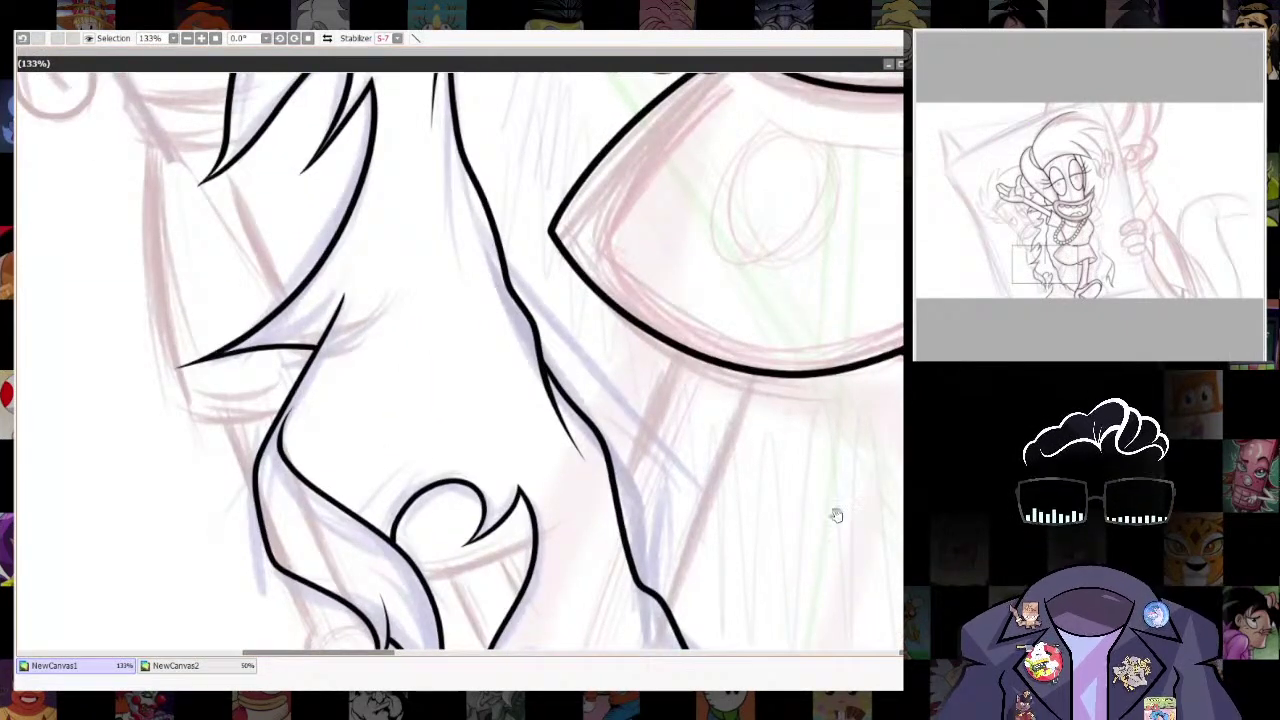
left_click_drag(727, 490, 691, 408)
left_click_drag(649, 270, 557, 464)
key("ctrl+z")
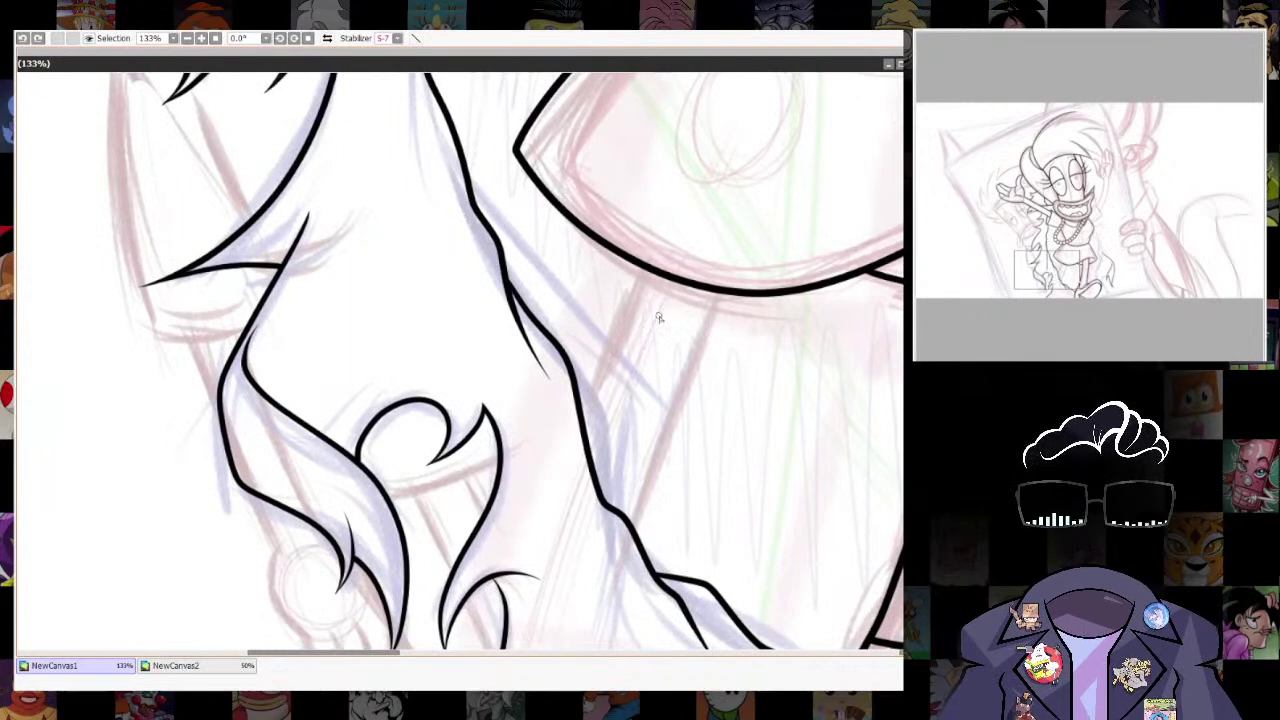
Ink the two straight edges of the woman's back leg from the skirt hem down to the long hair.
left_click_drag(643, 266, 532, 526)
key("ctrl+z")
mouse_move(652, 214)
left_mouse_down()
mouse_move(601, 362)
mouse_move(527, 512)
left_mouse_up()
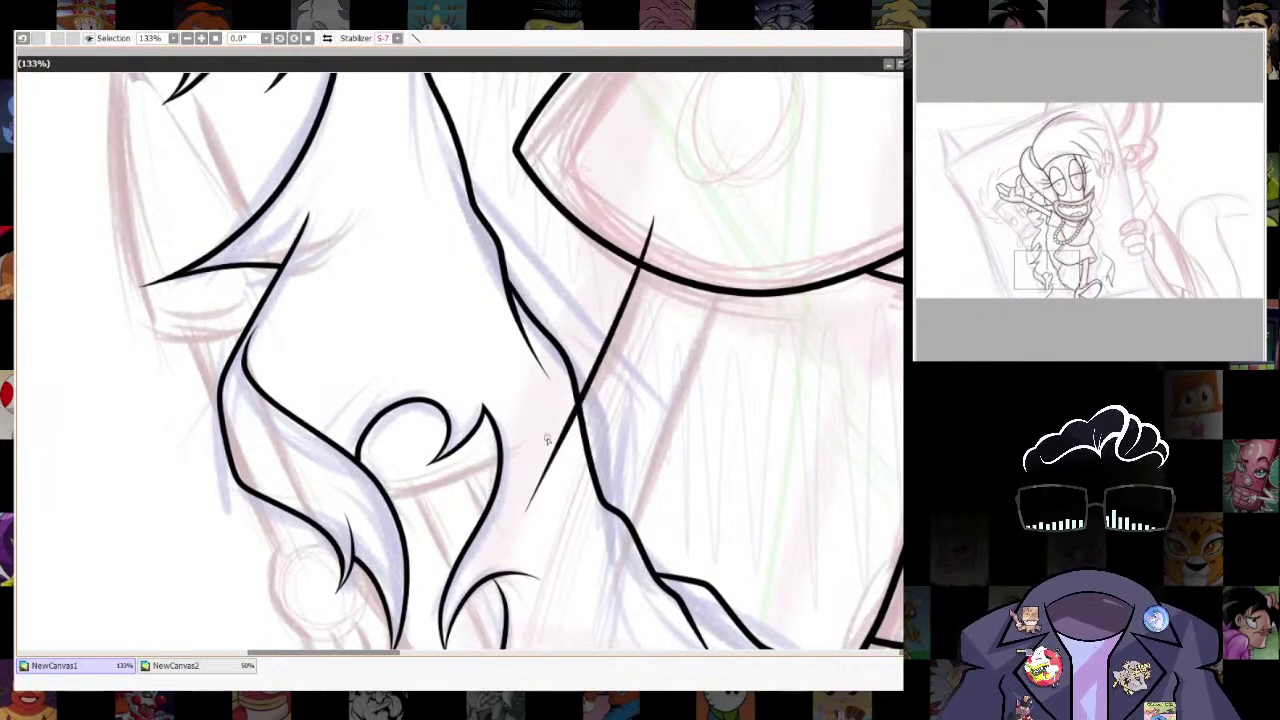
mouse_move(688, 375)
left_mouse_down()
mouse_move(622, 543)
mouse_move(588, 605)
left_mouse_up()
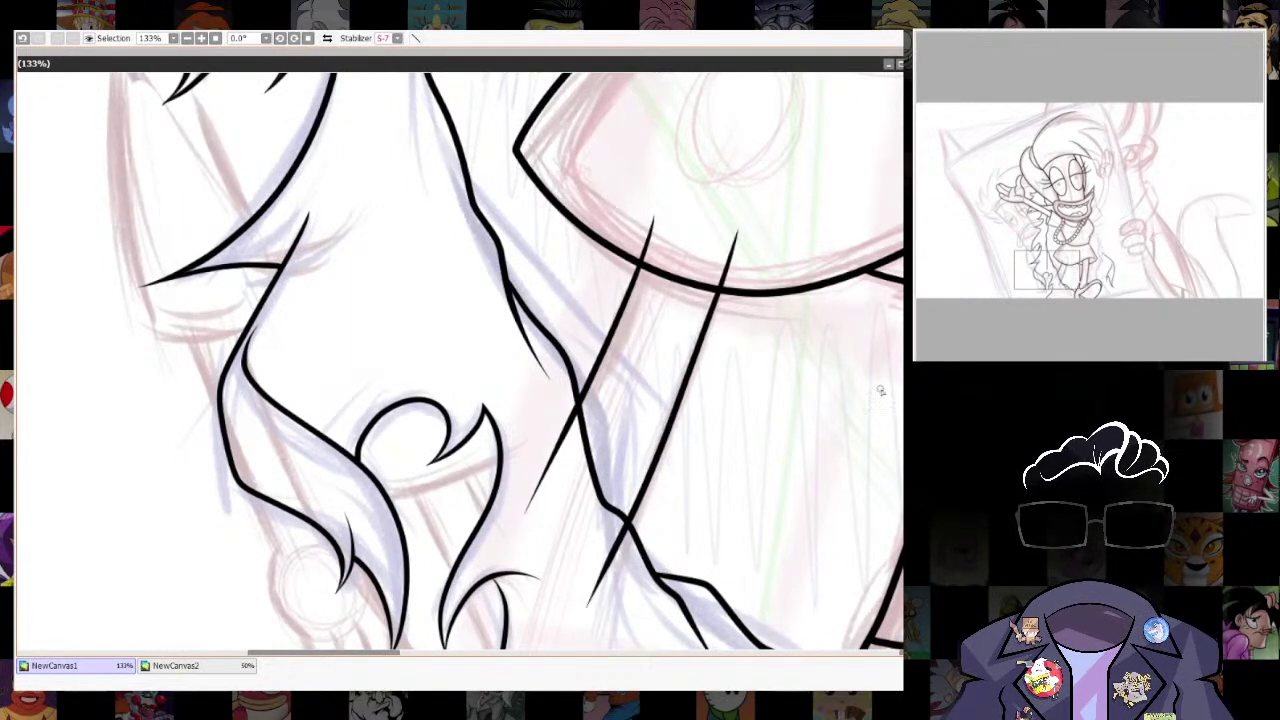
Erase the ends of the back leg's lines where they cross into the skirt and the hair.
left_click_drag(645, 259, 648, 264)
left_click_drag(724, 273, 742, 224)
mouse_move(567, 421)
left_mouse_down()
mouse_move(561, 394)
mouse_move(570, 409)
left_mouse_up()
left_click(530, 495)
left_click_drag(588, 612, 620, 535)
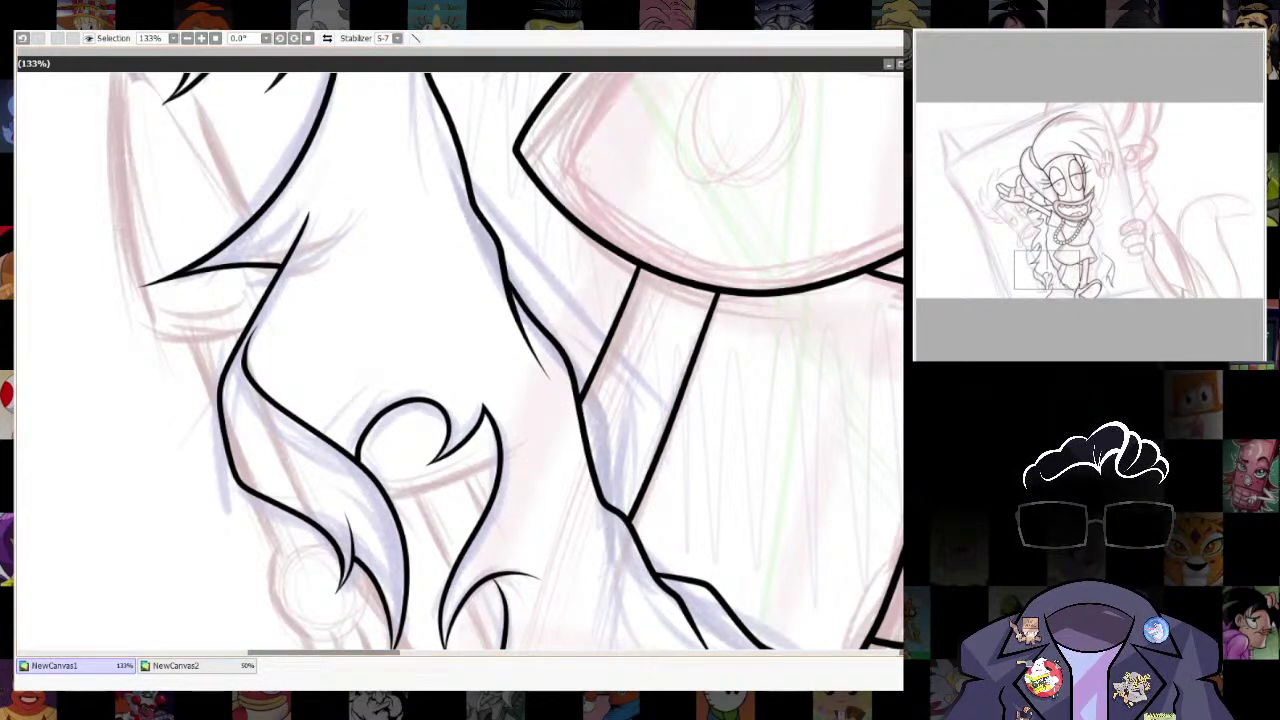
Ink the upper and outer edges of the second sleeve, starting at the lip beside the mouth.
scroll(629, 550, "down", 9)
scroll(737, 456, "up", 3)
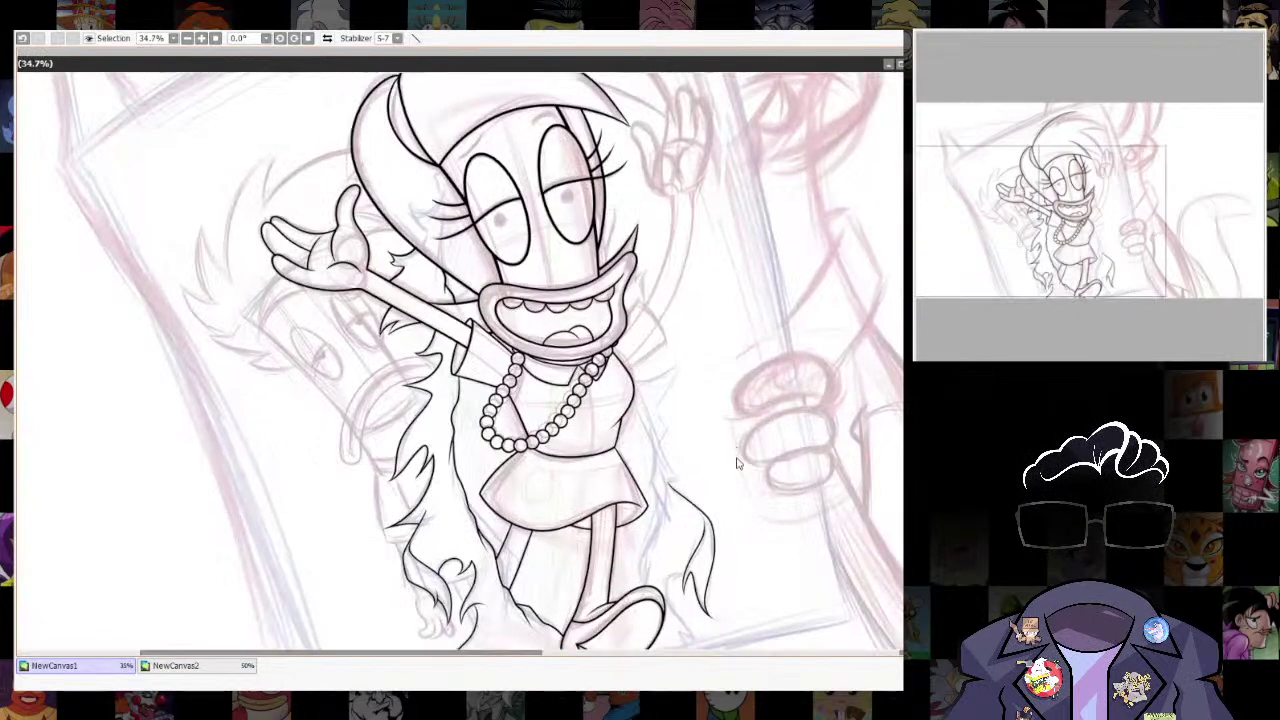
left_click_drag(736, 392, 747, 455)
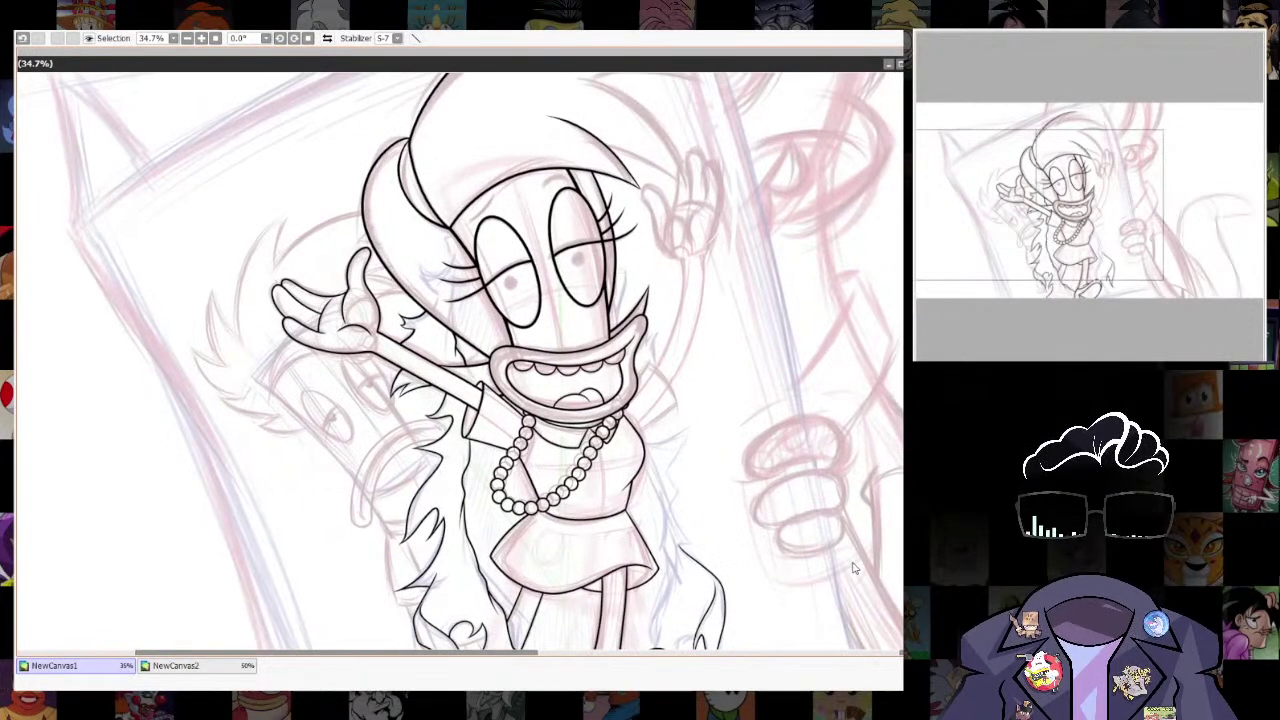
scroll(690, 362, "up", 6)
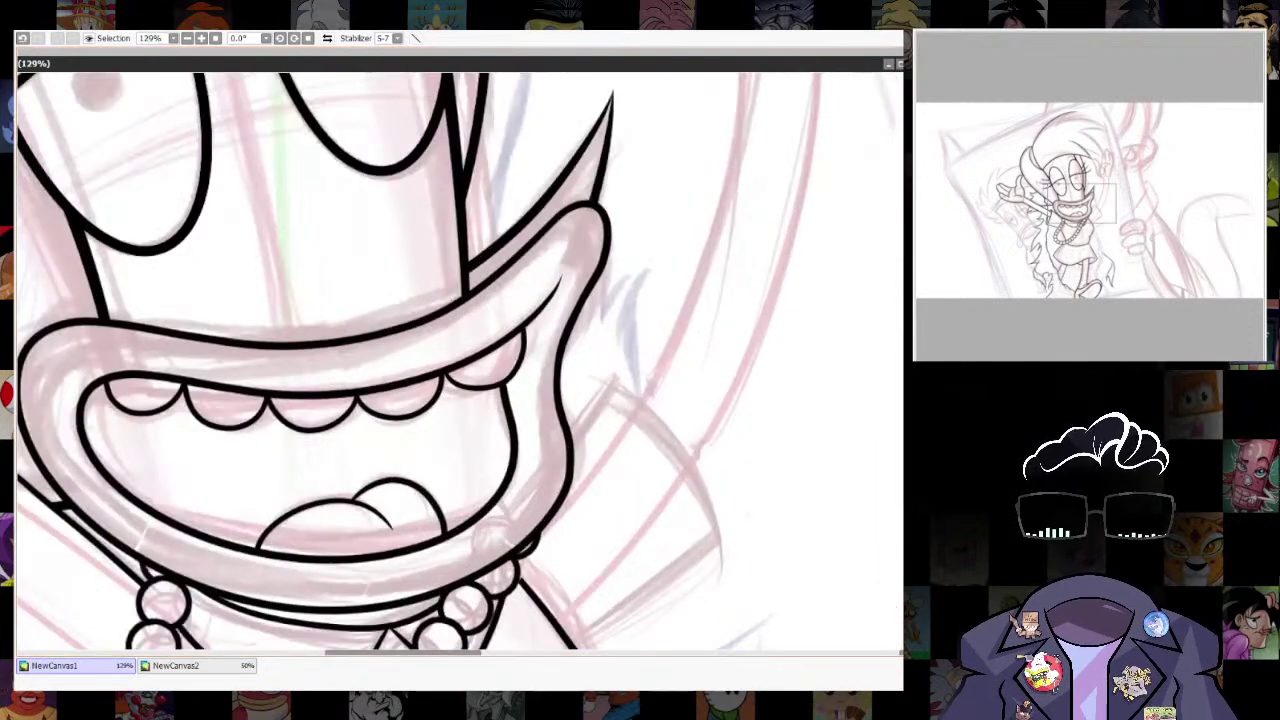
key("[")
left_click_drag(650, 460, 660, 431)
mouse_move(548, 456)
left_mouse_down()
mouse_move(620, 350)
mouse_move(710, 452)
mouse_move(726, 516)
left_mouse_up()
key("ctrl+z")
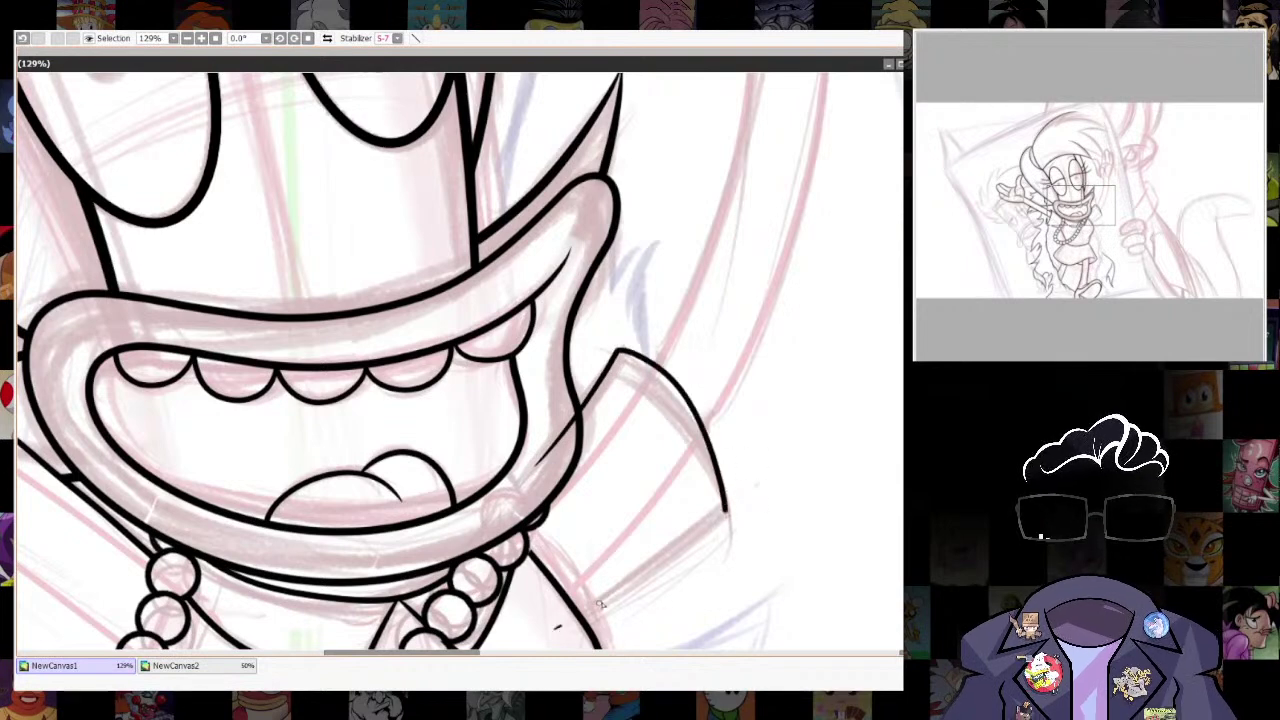
Ink the lower edge of the second sleeve and erase the line ends overshooting into the lip and torso.
left_click_drag(555, 628, 728, 514)
key("ctrl+z")
left_click_drag(556, 626, 728, 512)
key("ctrl+z")
left_click_drag(554, 621, 728, 512)
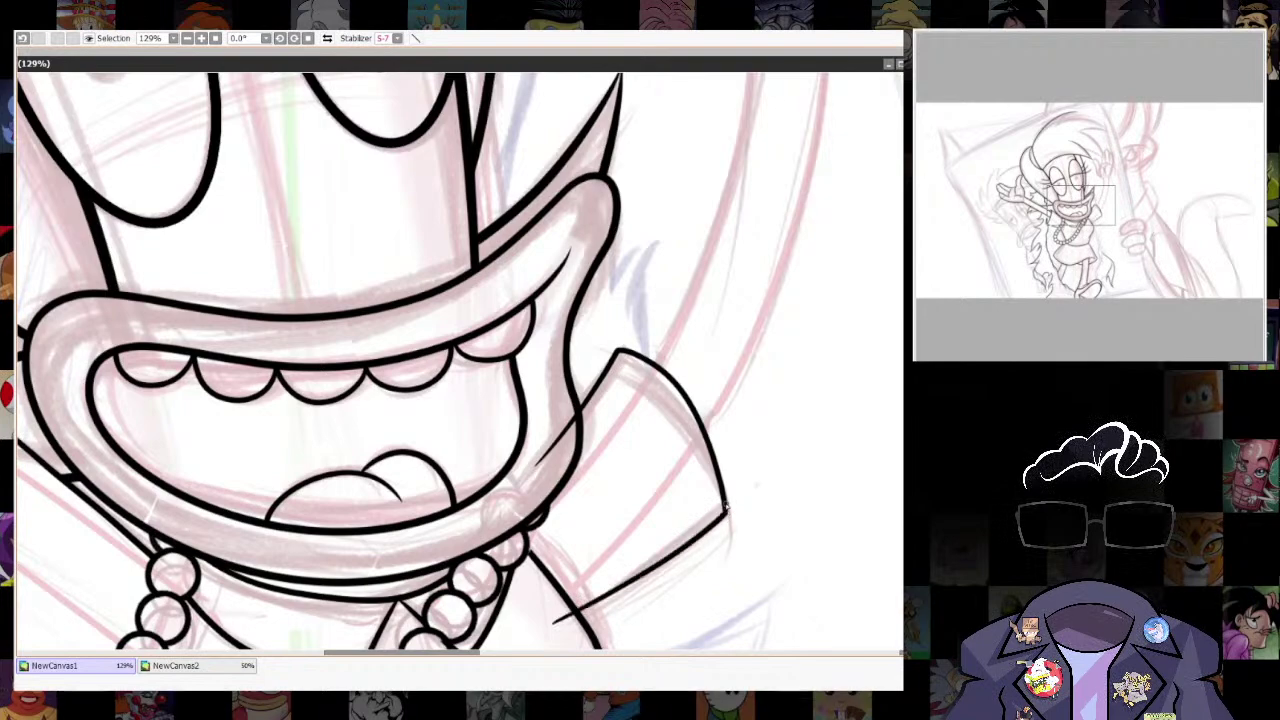
key("bracketleft")
left_click_drag(537, 465, 575, 414)
left_click_drag(549, 624, 576, 611)
Select the new sleeve outline, apply the hue and saturation adjustment to it, and clear the selection.
scroll(735, 571, "down", 7)
scroll(732, 573, "up", 4)
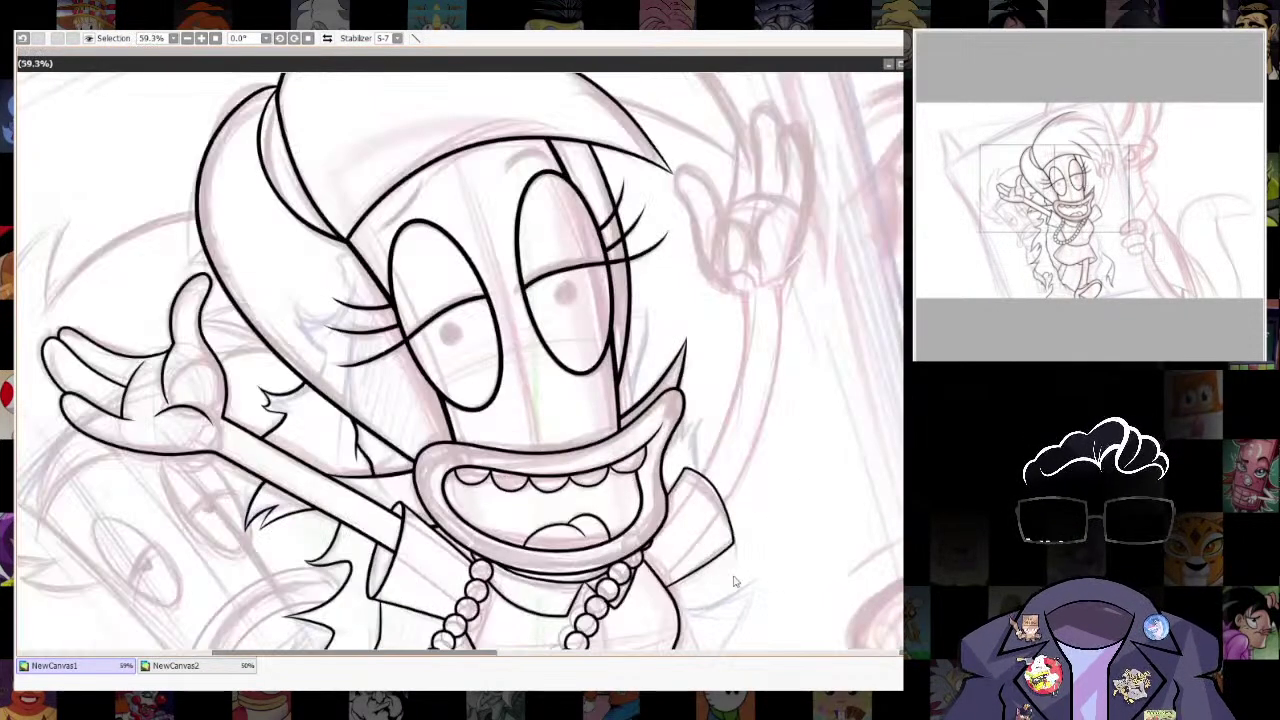
scroll(740, 576, "up", 1)
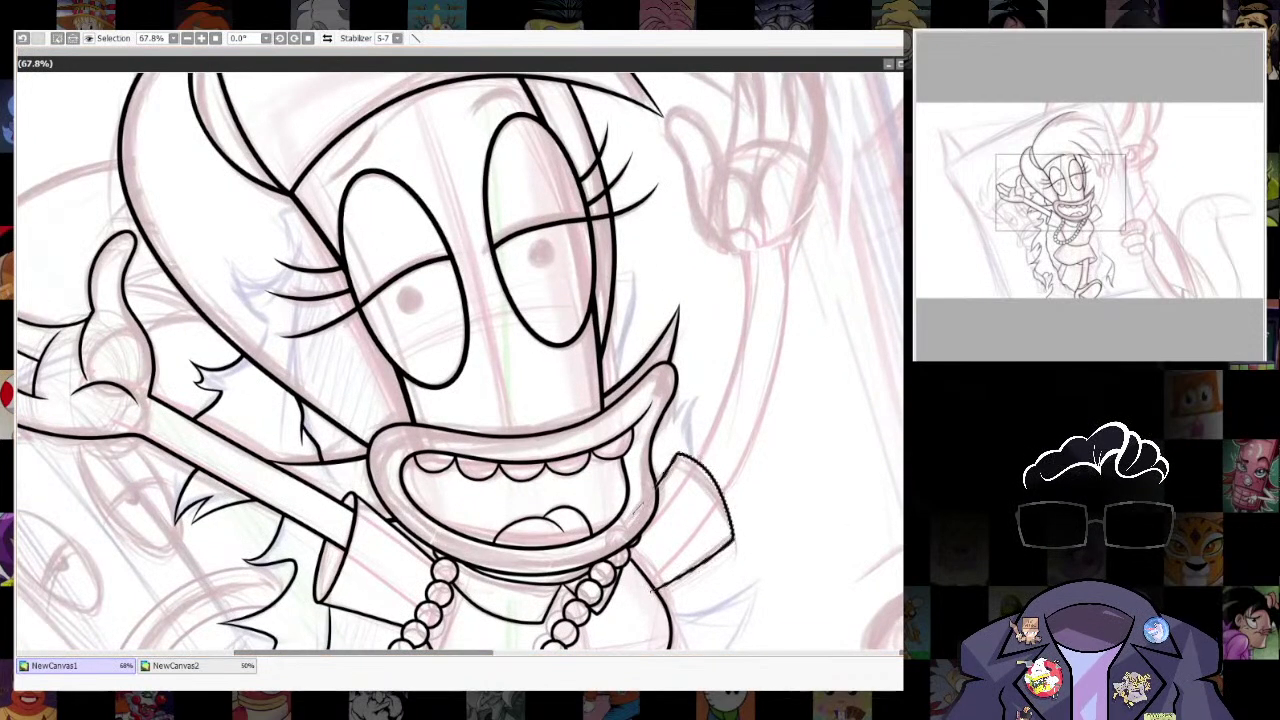
key("ctrl+u")
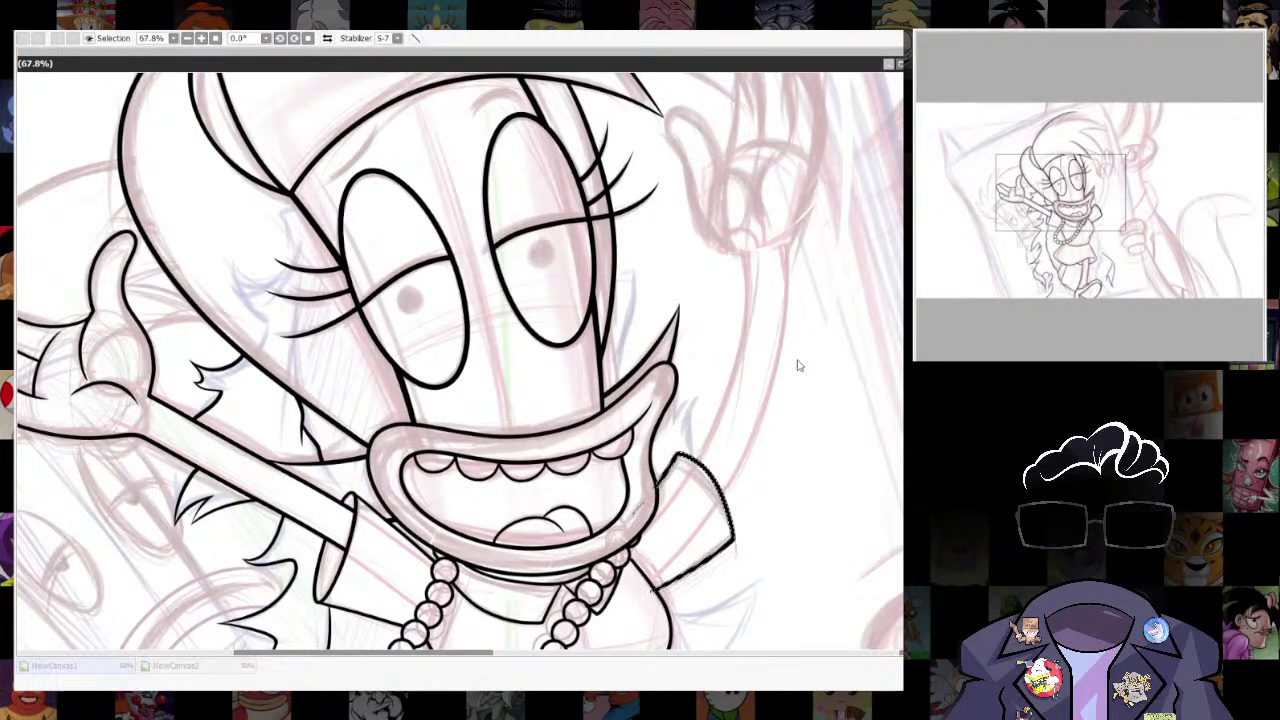
key("Return")
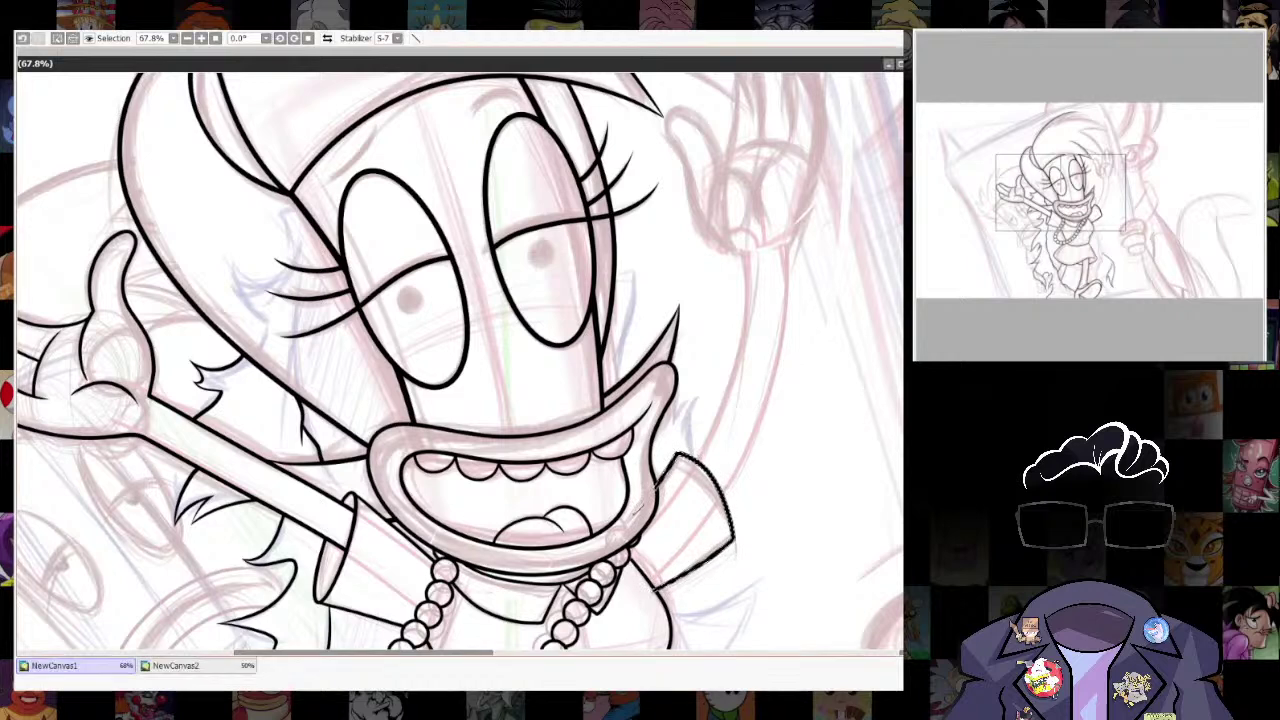
key("ctrl+z")
key("ctrl+u")
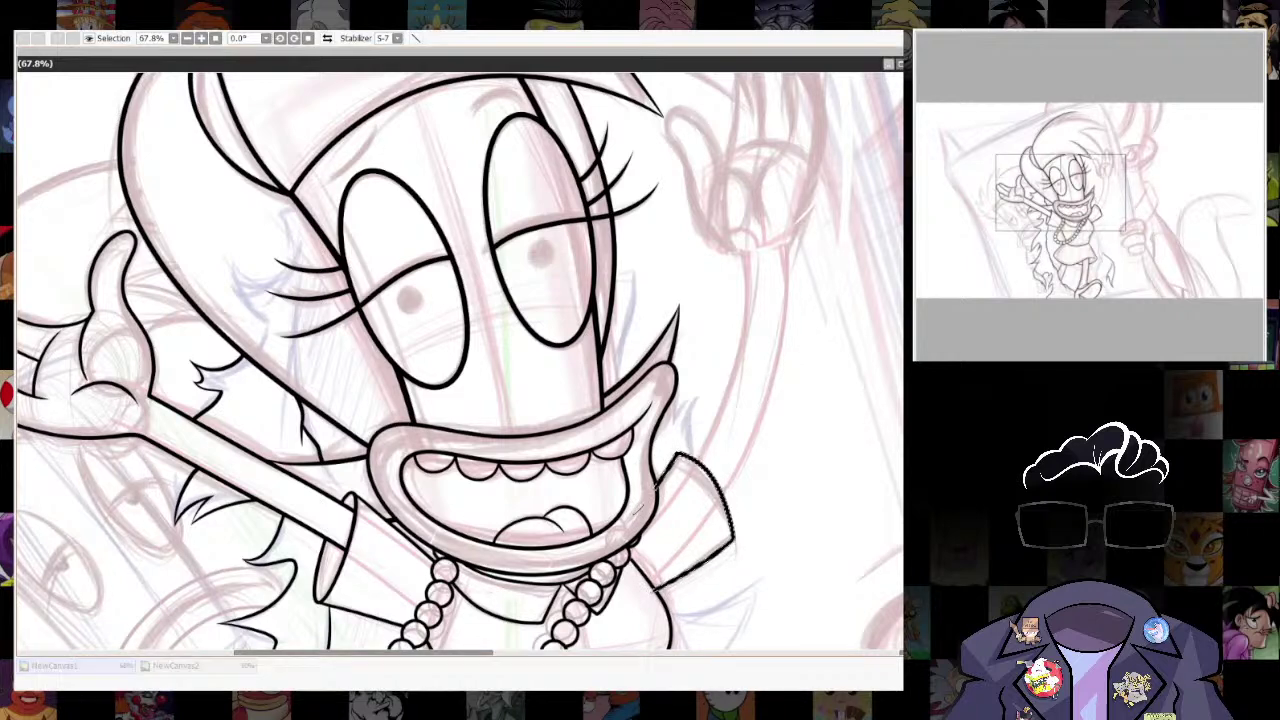
key("Return")
key("ctrl+d")
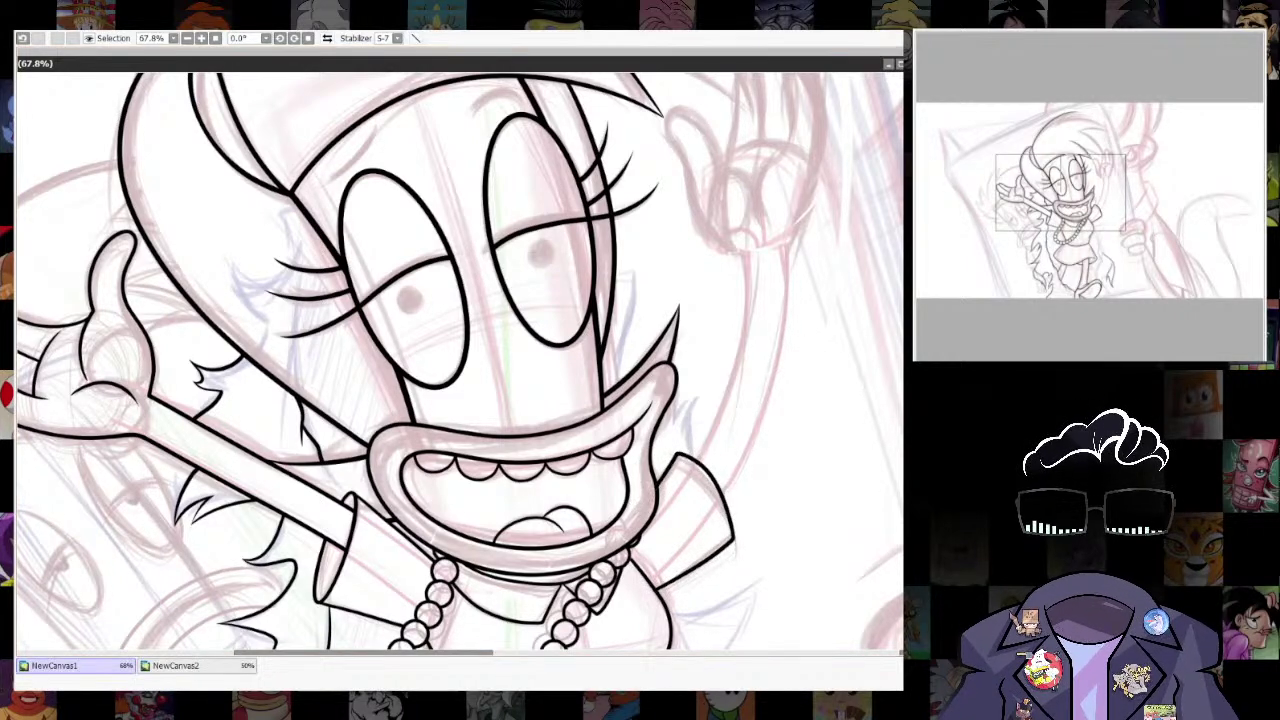
Ink the wavy inner edge of the long hair from the torso past the skirt down to the front shoe.
scroll(677, 586, "up", 6)
scroll(790, 370, "down", 4)
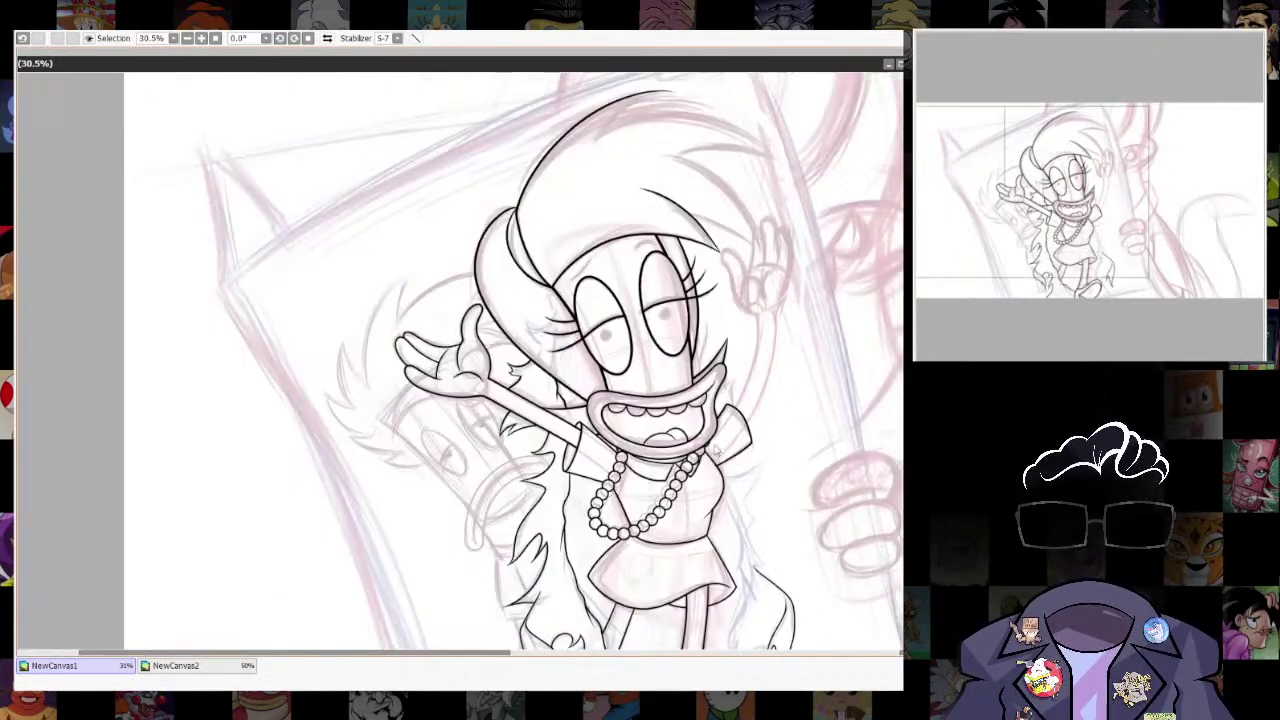
scroll(800, 420, "up", 6)
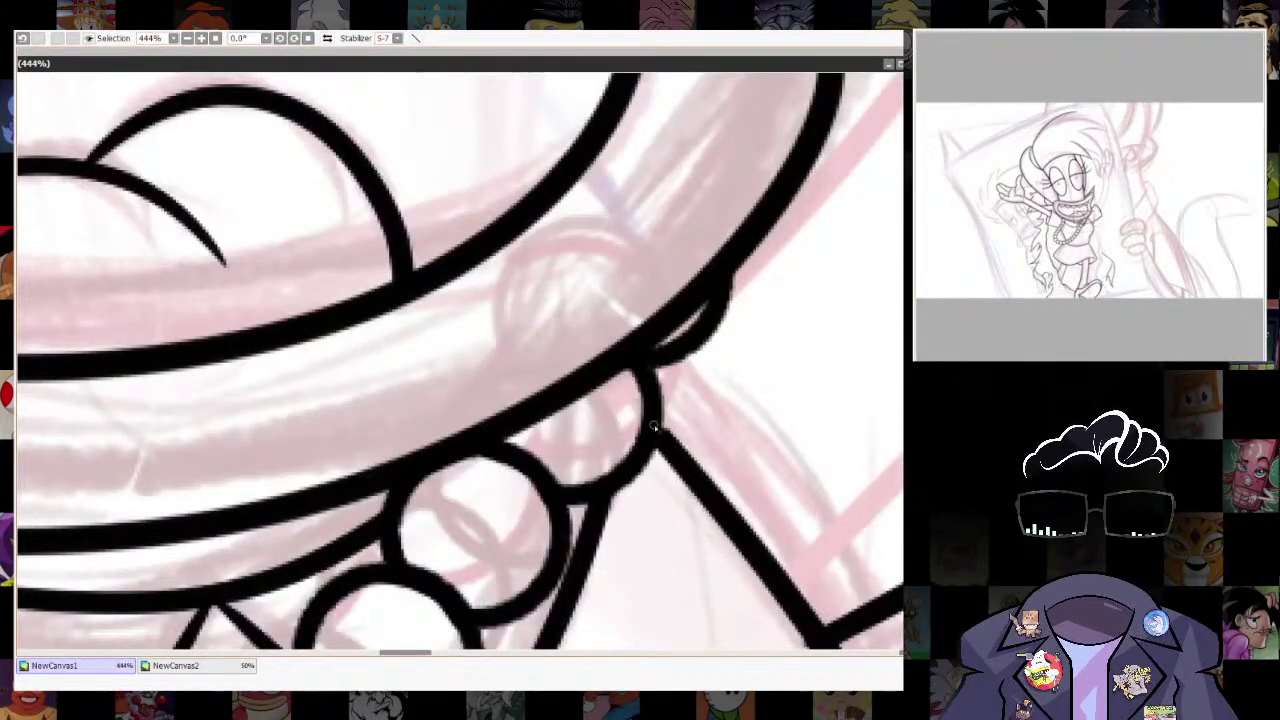
scroll(794, 429, "down", 8)
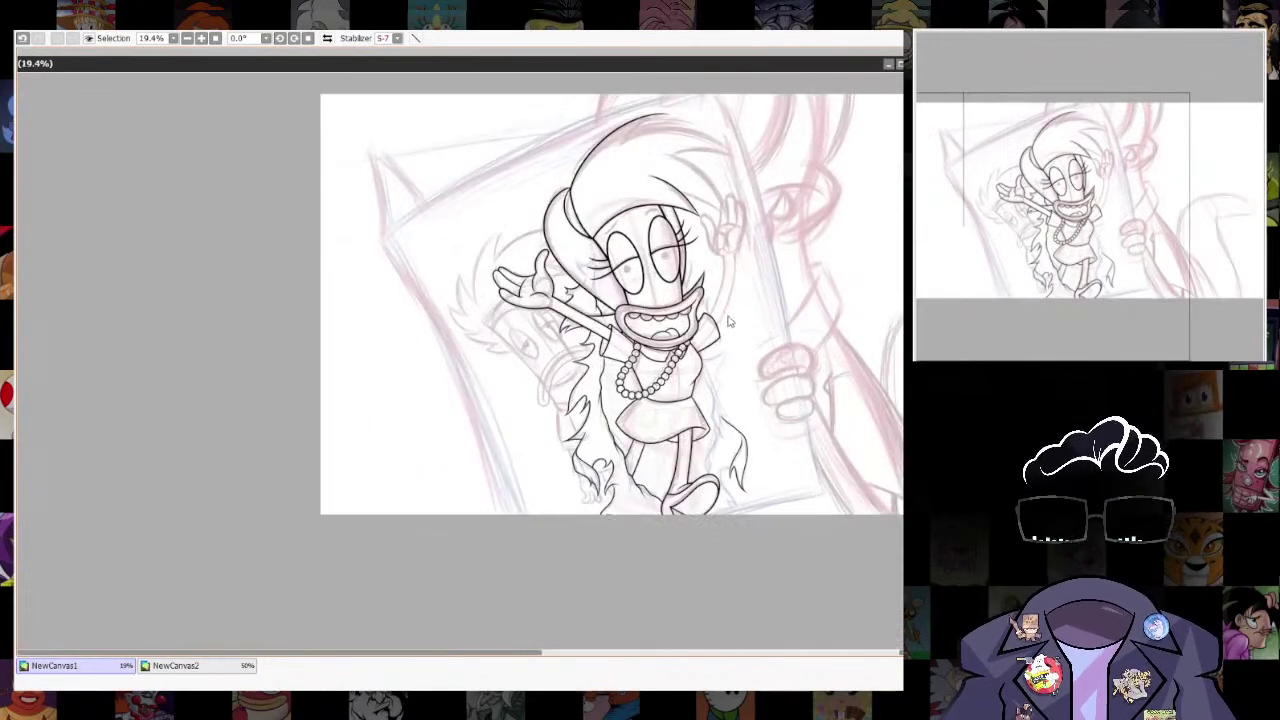
scroll(750, 310, "up", 2)
scroll(753, 480, "up", 3)
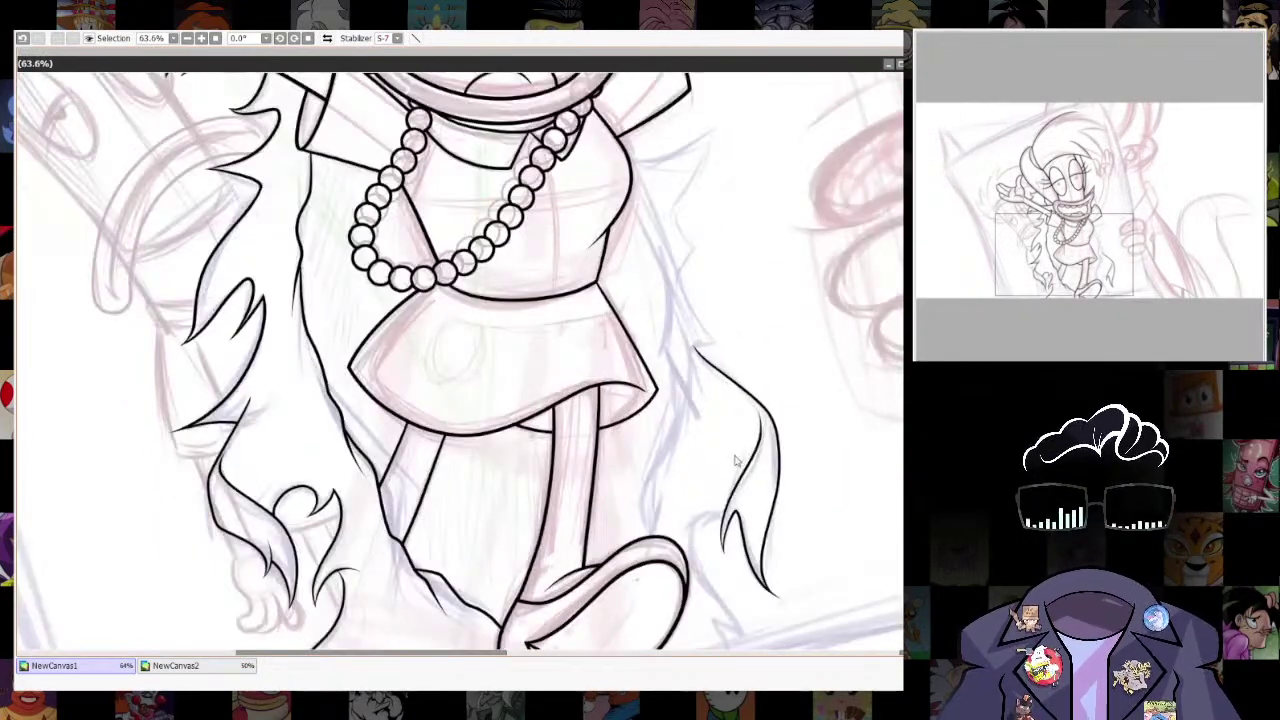
key("bracketright")
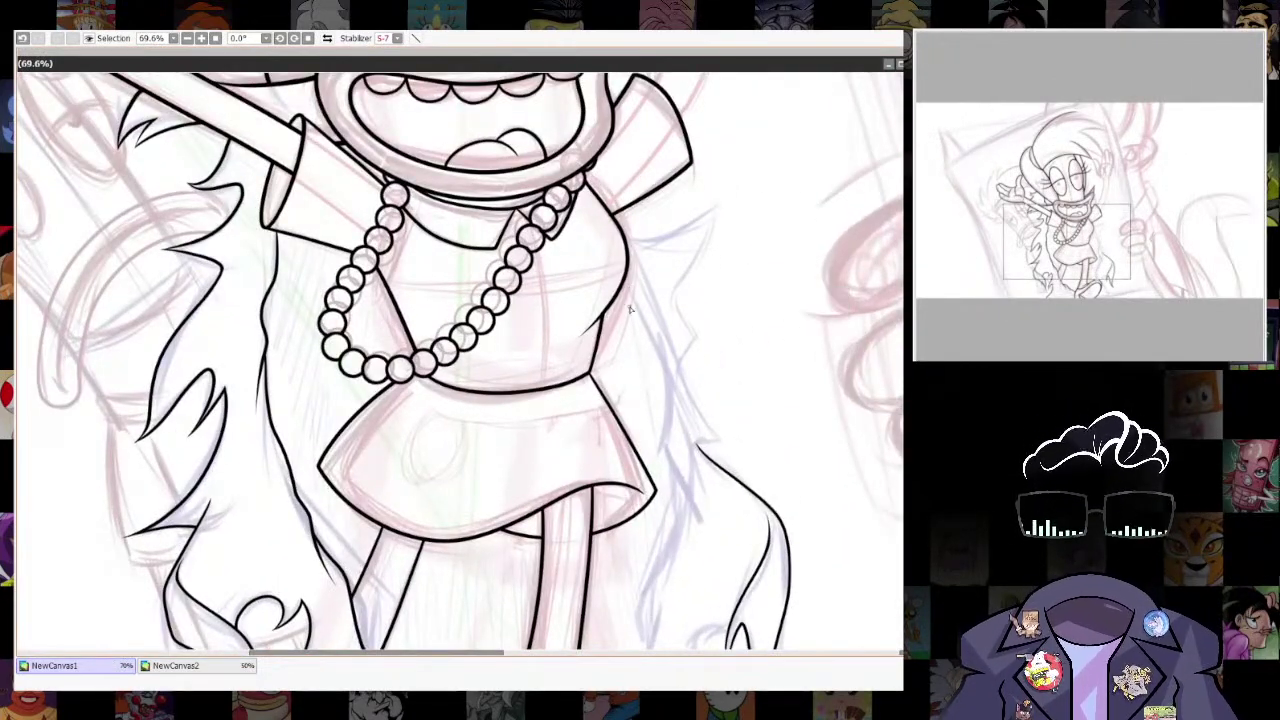
left_click_drag(623, 283, 658, 390)
left_click_drag(661, 447, 704, 525)
left_click_drag(720, 536, 697, 347)
left_click_drag(656, 293, 647, 353)
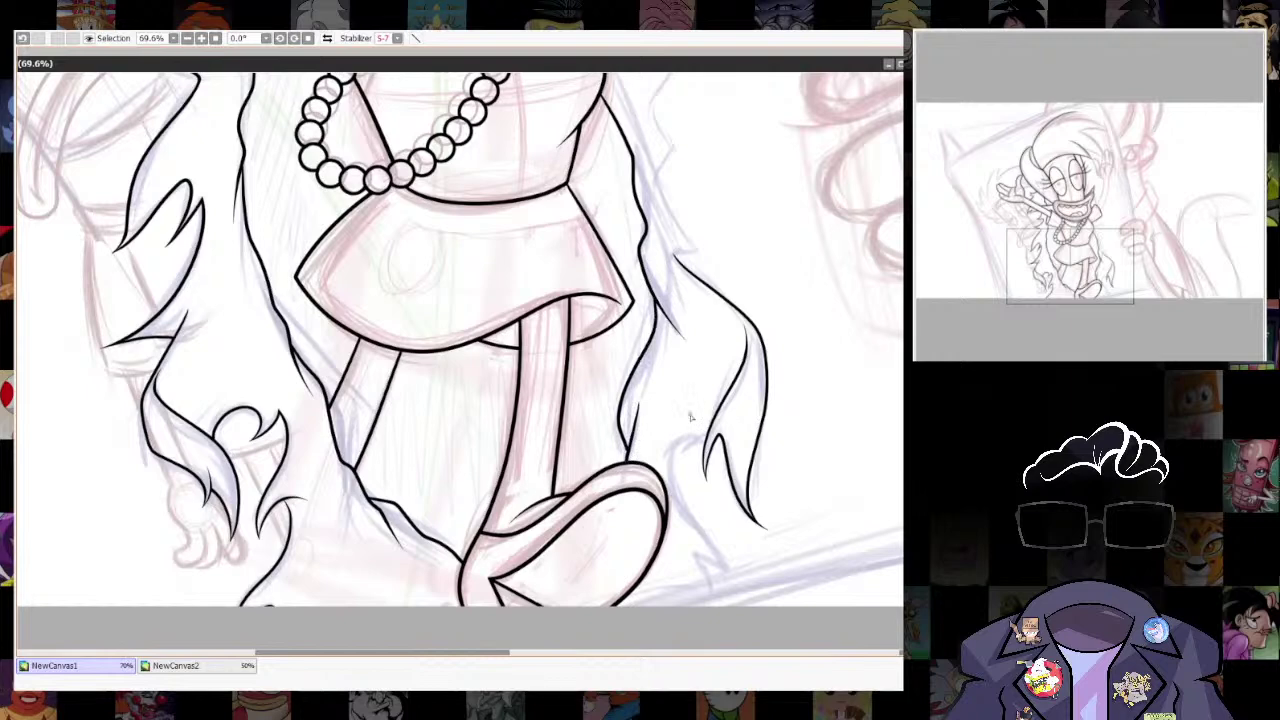
Ink the small curled tip and the lowest strand of the long hair beside the front shoe.
left_click_drag(690, 500, 663, 390)
key("ctrl+z")
left_click_drag(680, 329, 655, 362)
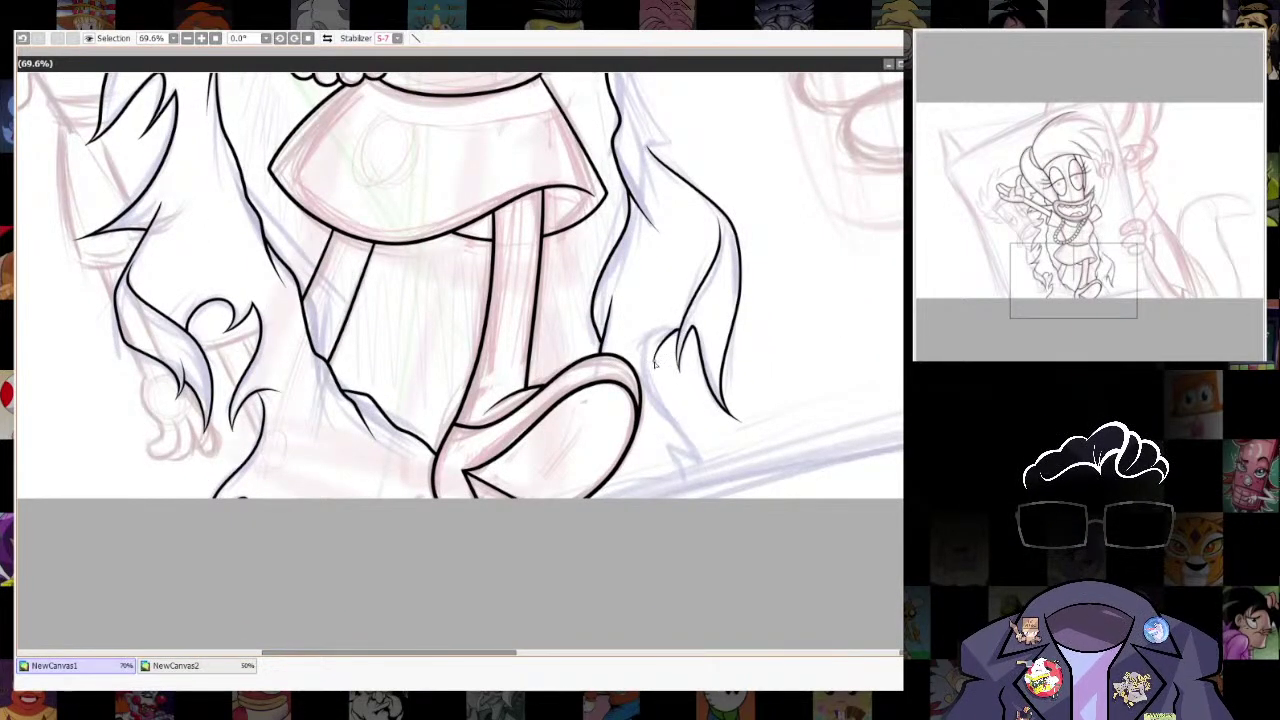
left_click_drag(683, 435, 700, 481)
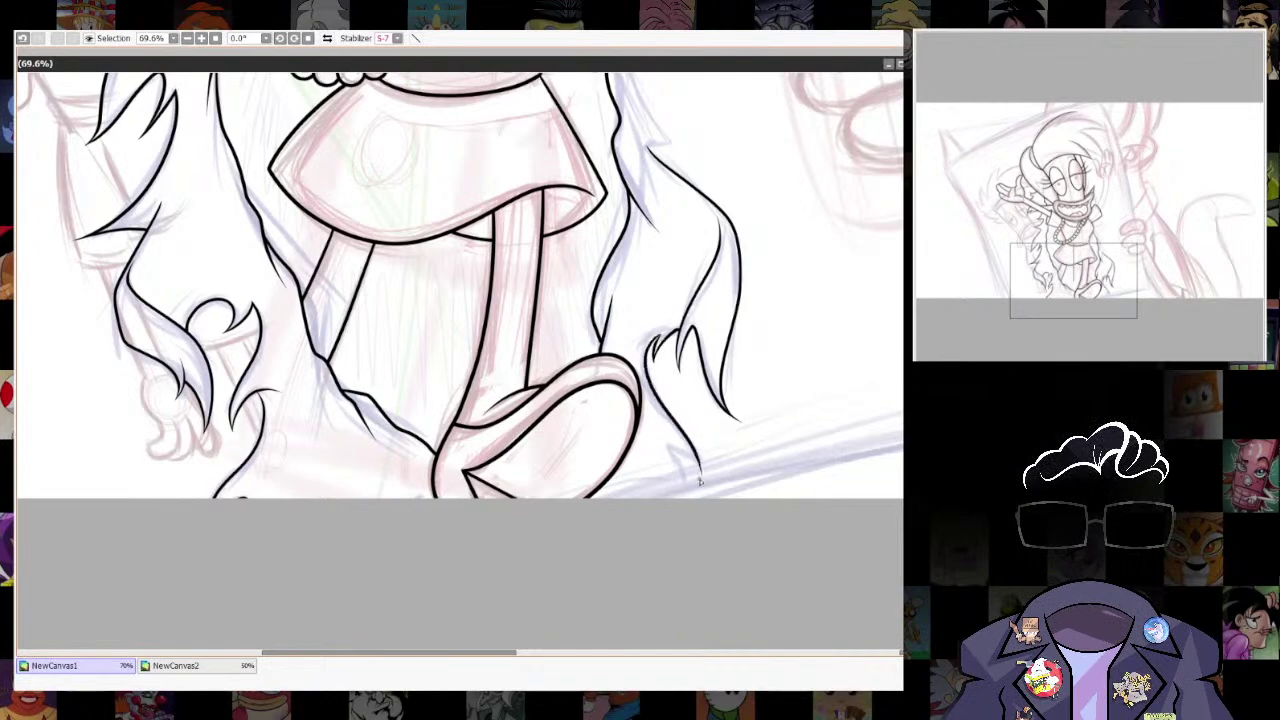
Ink the jagged outer edge of the long hair from beneath the second sleeve down to the lower strand.
left_click_drag(707, 350, 731, 566)
mouse_move(688, 146)
left_mouse_down()
mouse_move(717, 408)
mouse_move(642, 416)
mouse_move(634, 396)
left_mouse_up()
key("ctrl+z")
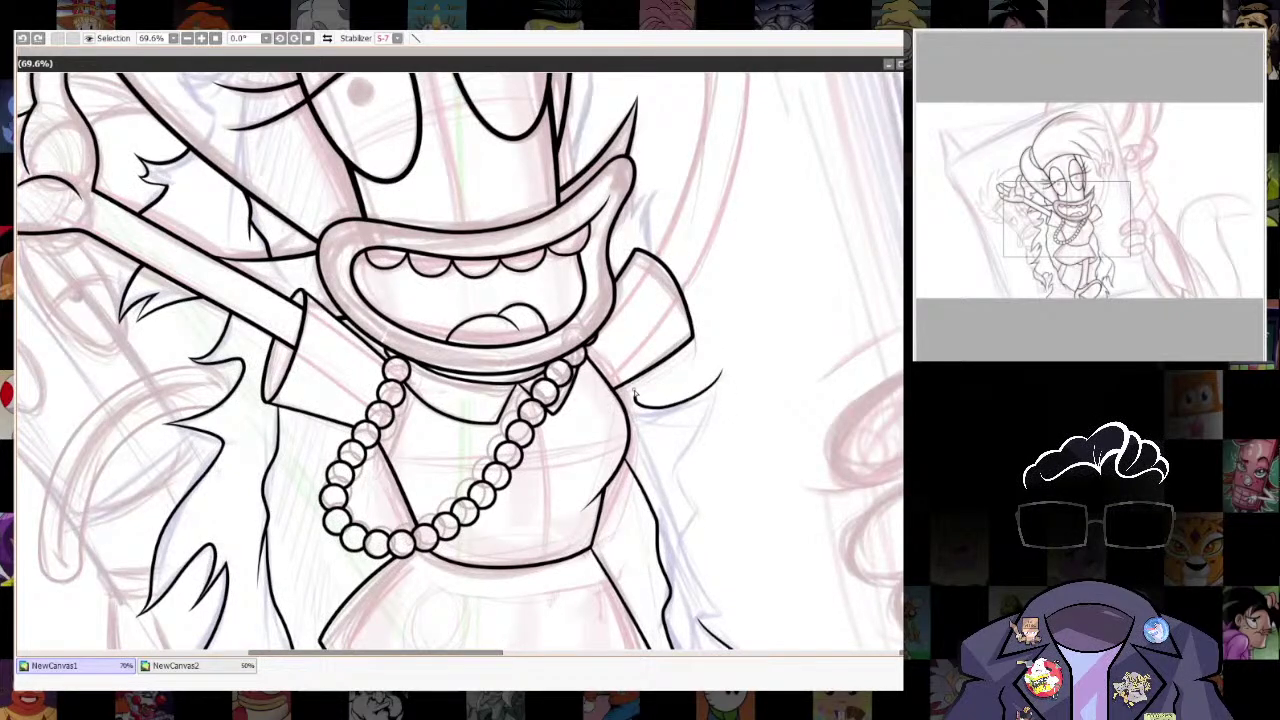
mouse_move(722, 372)
left_mouse_down()
mouse_move(697, 432)
mouse_move(687, 566)
mouse_move(733, 610)
mouse_move(735, 335)
left_mouse_up()
key("ctrl+z")
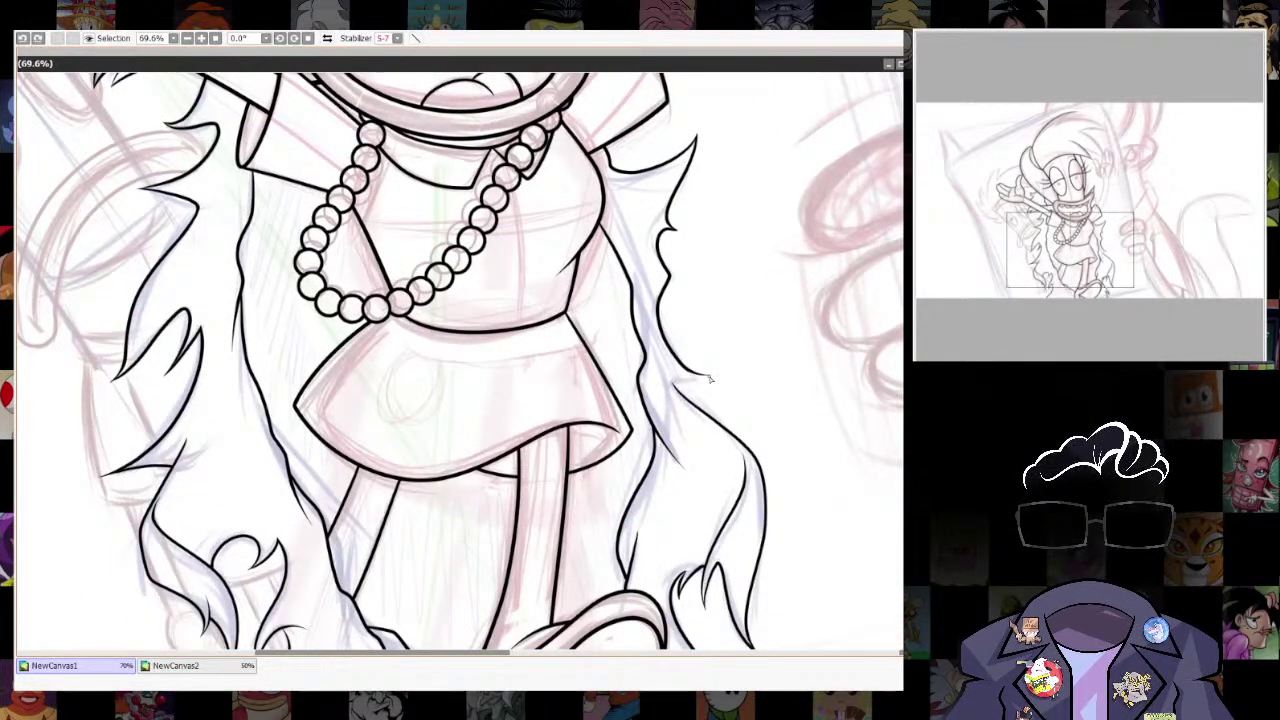
scroll(690, 390, "up", 6)
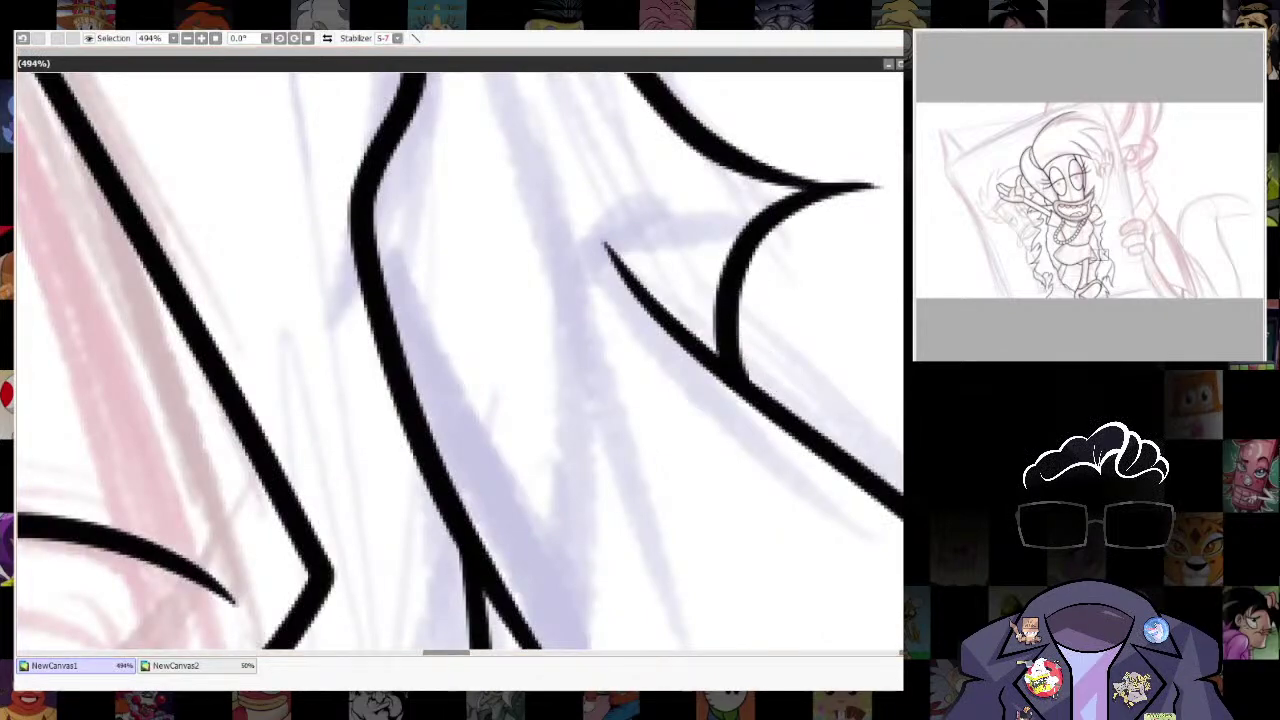
scroll(760, 370, "down", 7)
scroll(745, 358, "down", 2)
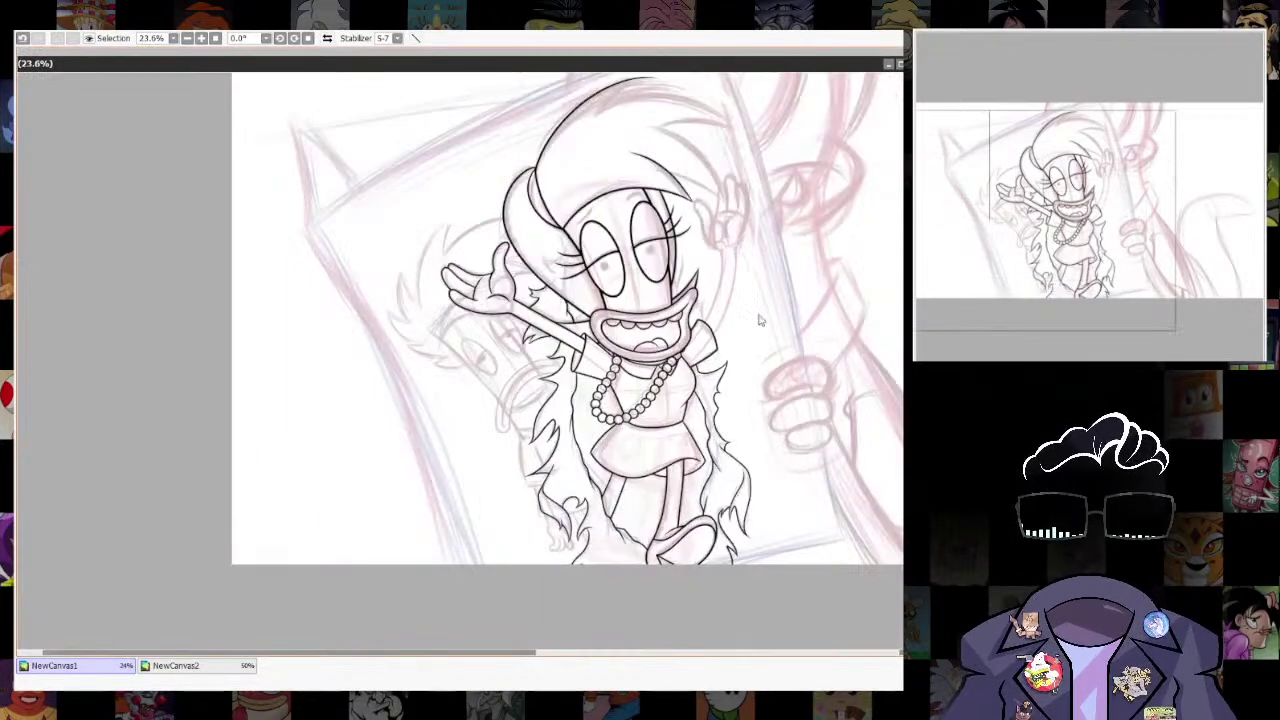
Rotate the canvas and ink the lower edge of the hair lock that sweeps from the bangs towards the sketched hand.
scroll(665, 460, "up", 1)
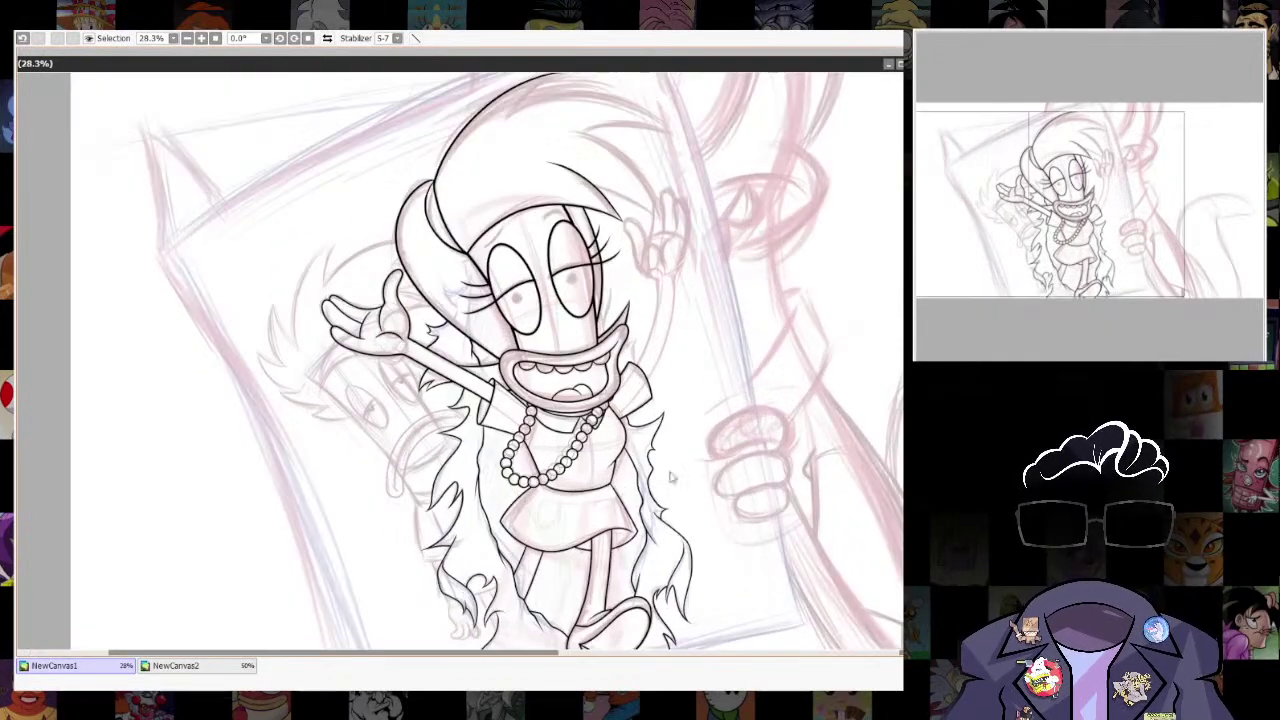
scroll(677, 303, "down", 1)
left_click_drag(689, 306, 664, 378)
scroll(695, 314, "up", 4)
left_click_drag(691, 168, 572, 145)
left_click_drag(569, 235, 594, 340)
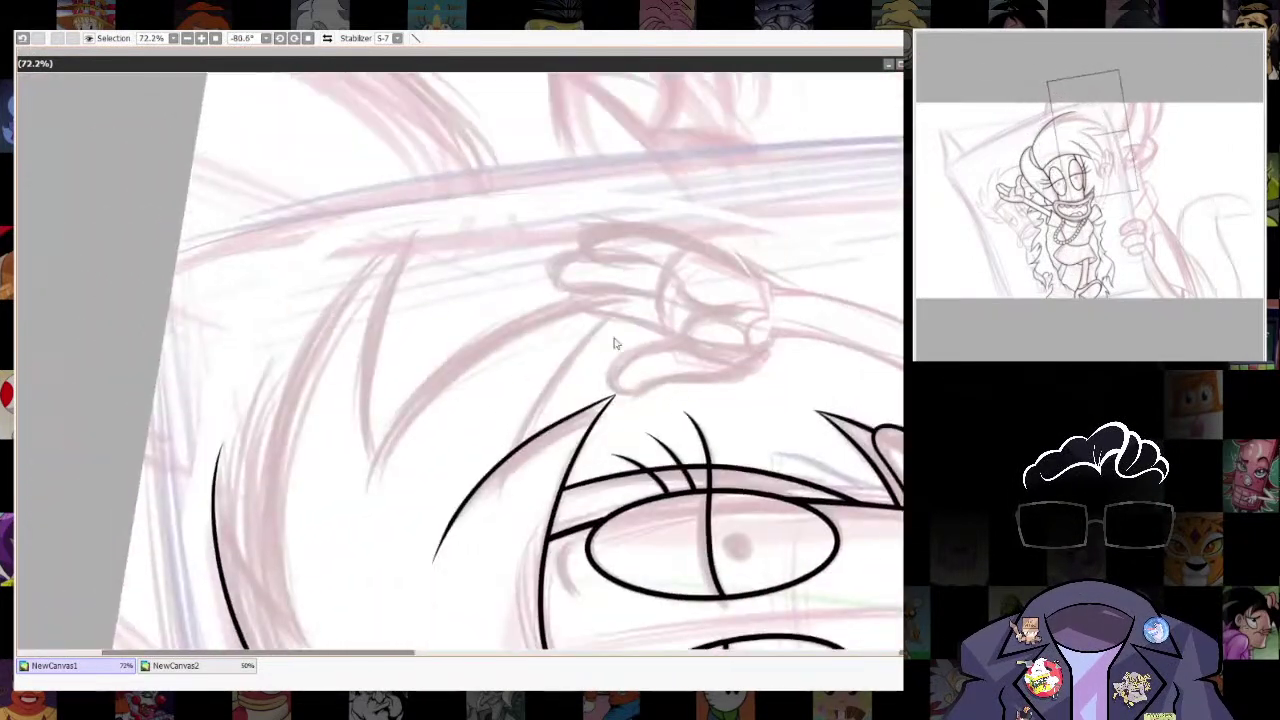
scroll(674, 406, "up", 1)
left_click_drag(674, 406, 694, 402)
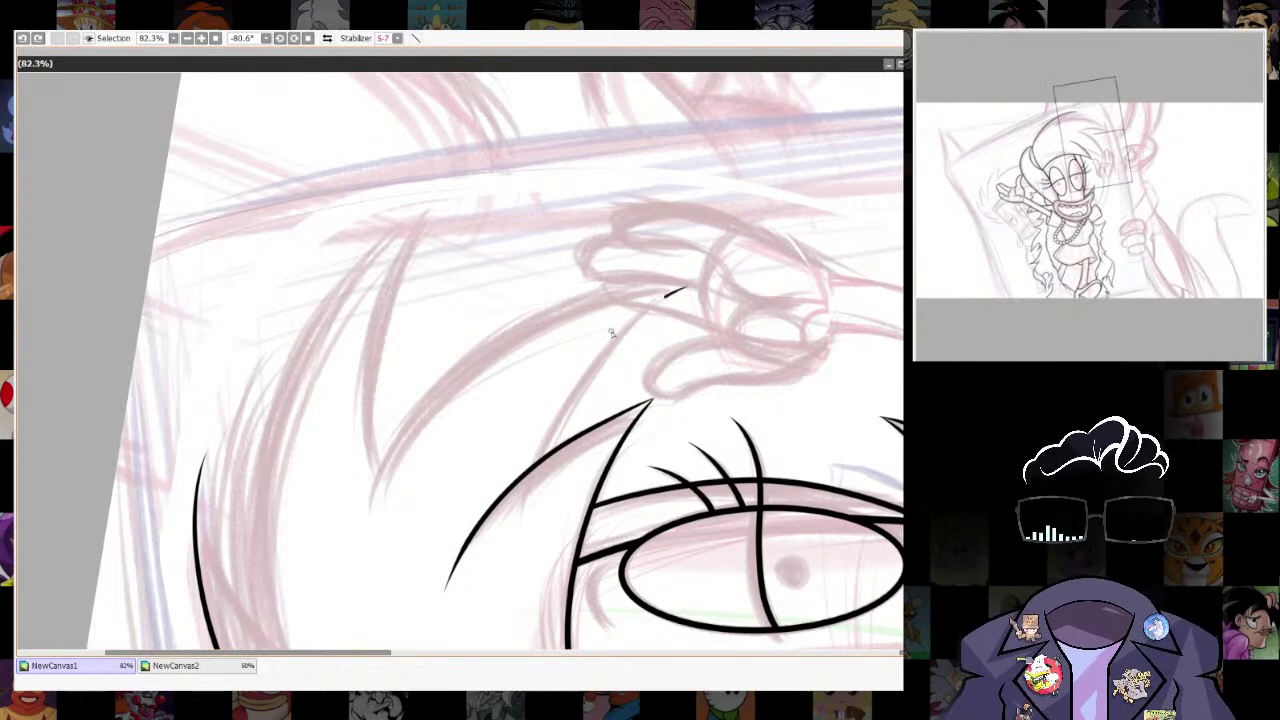
mouse_move(688, 291)
left_mouse_down()
mouse_move(660, 302)
mouse_move(520, 488)
mouse_move(505, 537)
left_mouse_up()
key("ctrl+z")
mouse_move(703, 285)
left_mouse_down()
mouse_move(628, 326)
mouse_move(519, 475)
mouse_move(492, 575)
left_mouse_up()
key("ctrl+z")
mouse_move(688, 291)
left_mouse_down()
mouse_move(526, 464)
mouse_move(485, 598)
left_mouse_up()
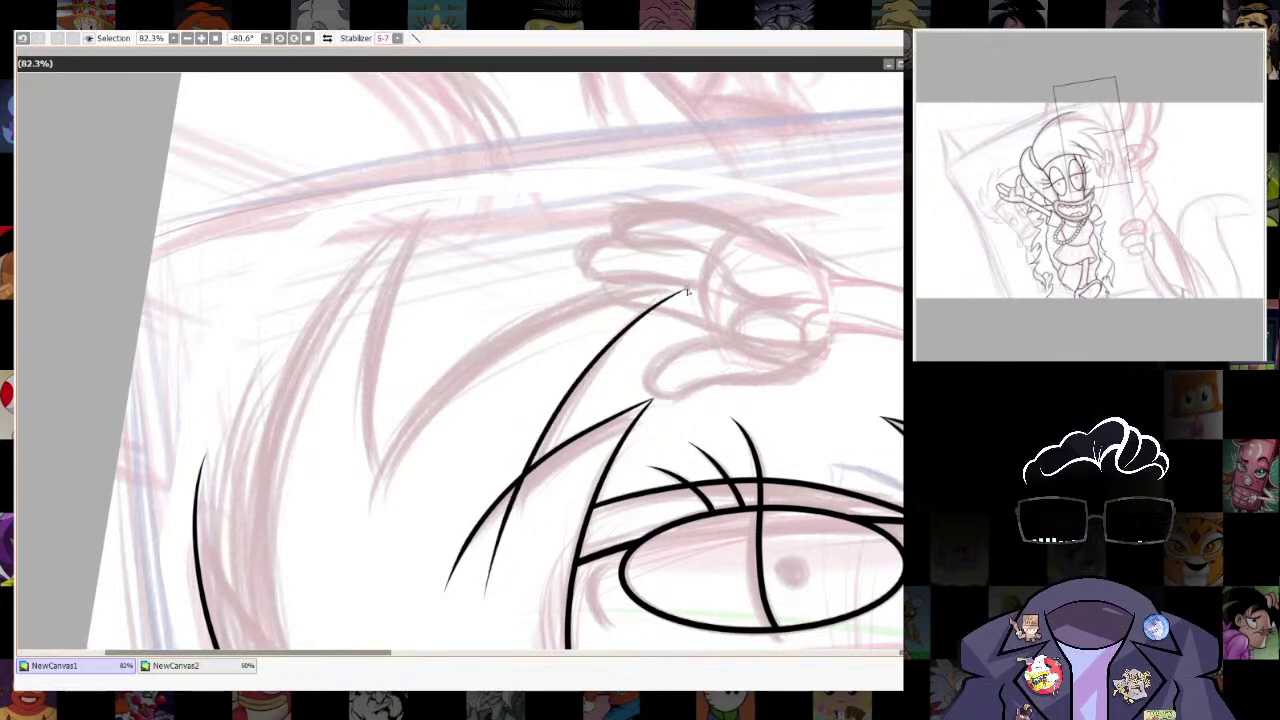
Ink the long curved upper edge of the same hair lock, meeting its lower edge in a point.
mouse_move(585, 303)
left_mouse_down()
mouse_move(406, 415)
mouse_move(351, 555)
left_mouse_up()
key("ctrl+z")
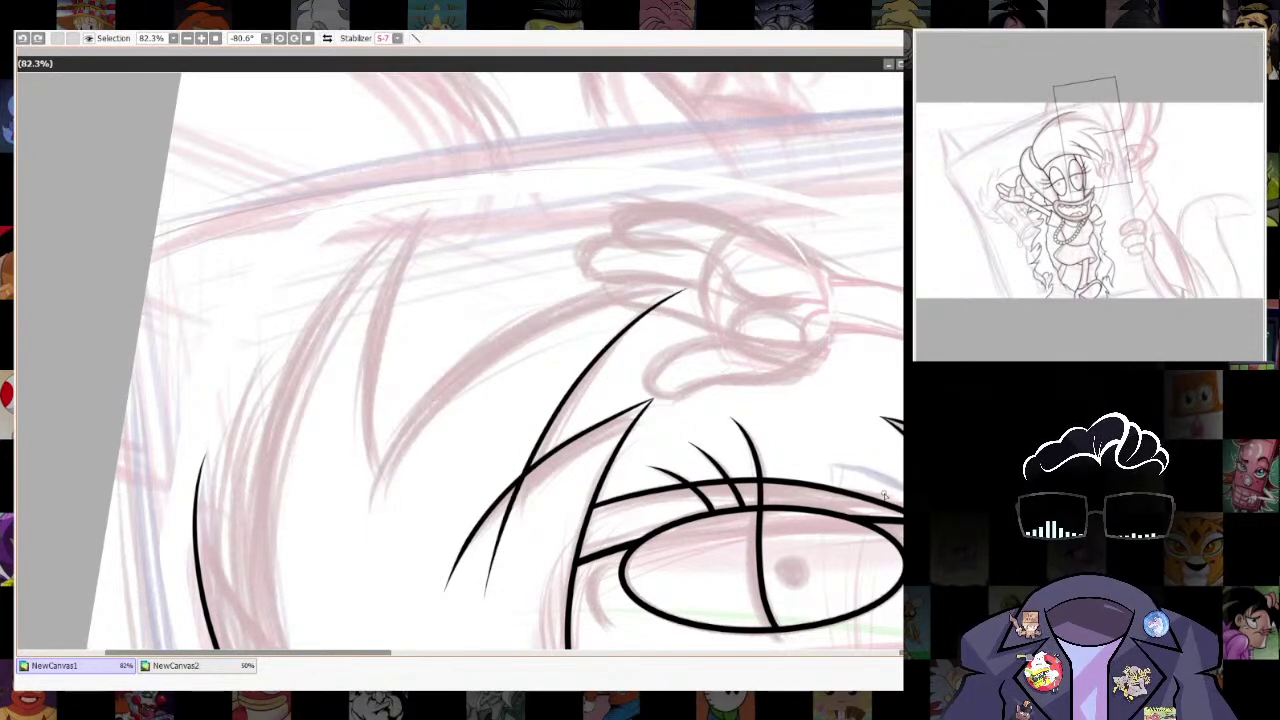
mouse_move(509, 337)
left_mouse_down()
mouse_move(395, 439)
mouse_move(348, 563)
left_mouse_up()
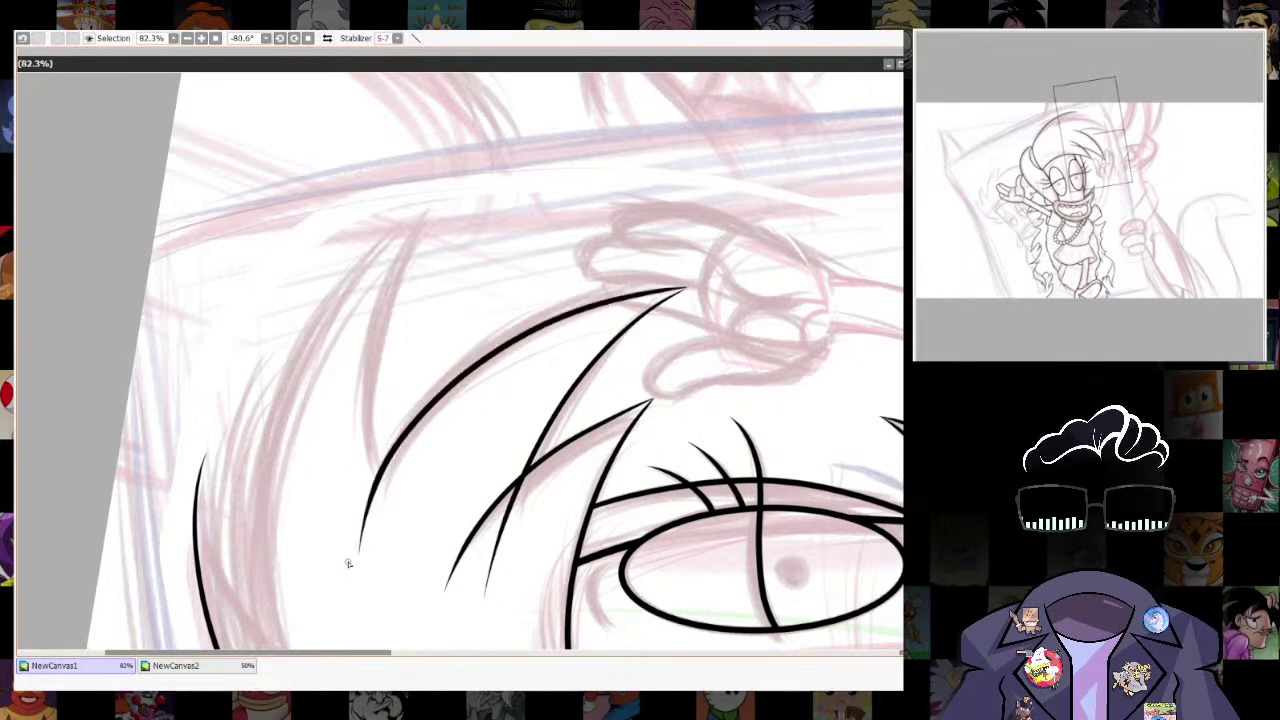
key("ctrl+z")
mouse_move(636, 286)
left_mouse_down()
mouse_move(464, 354)
mouse_move(348, 556)
left_mouse_up()
Reset the canvas rotation and erase the lock's lower line where it runs past the bangs line.
key("Home")
left_click_drag(636, 578, 834, 495)
key("e")
left_click_drag(400, 389, 532, 424)
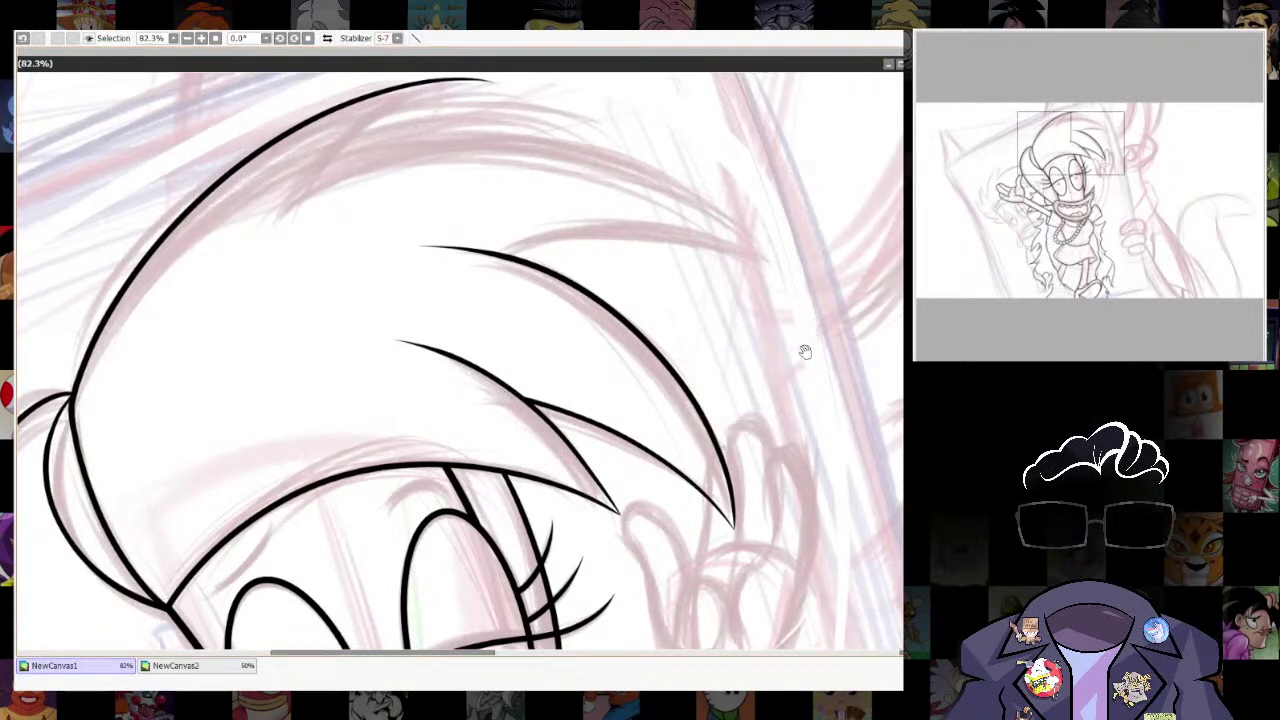
Rotate the canvas and ink the lower edge of the next hair lock, branching from the previous lock's upper edge.
left_click_drag(889, 334, 877, 406)
key("Delete")
key("Delete")
left_click_drag(628, 236, 717, 371)
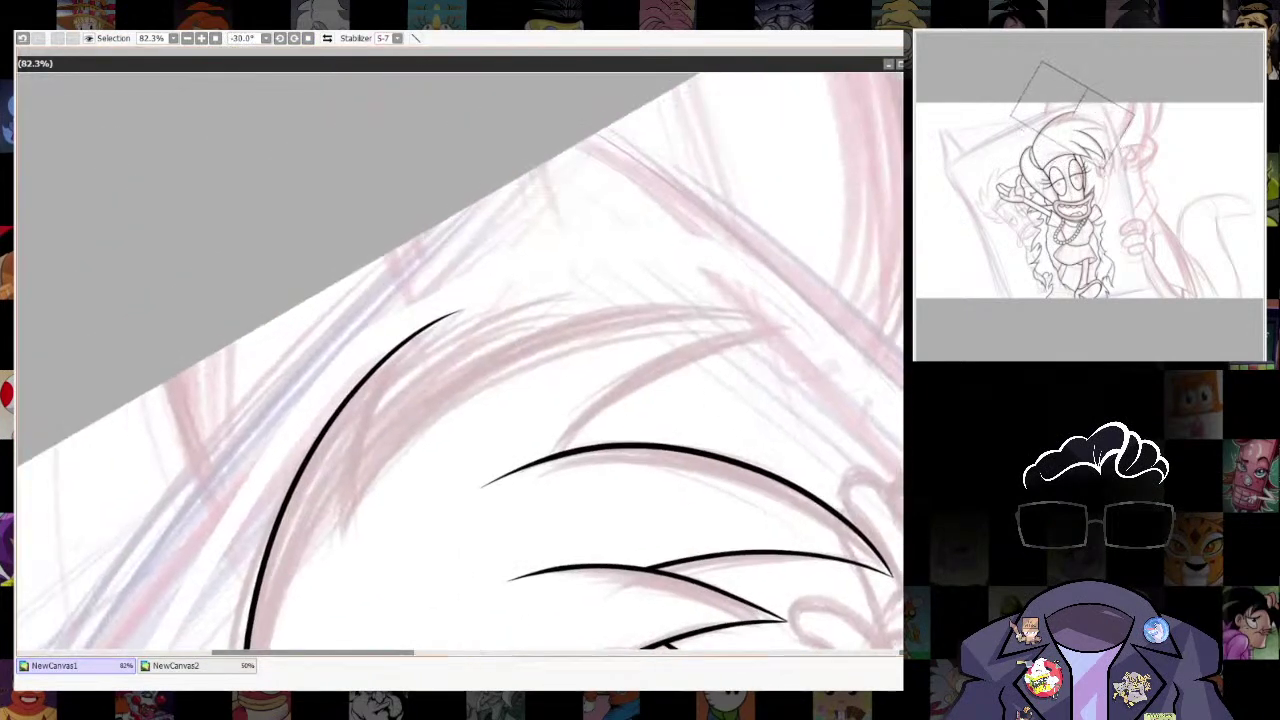
mouse_move(806, 329)
left_mouse_down()
mouse_move(586, 402)
mouse_move(540, 456)
left_mouse_up()
key("ctrl+z")
mouse_move(800, 326)
left_mouse_down()
mouse_move(610, 398)
mouse_move(541, 474)
mouse_move(644, 148)
left_mouse_up()
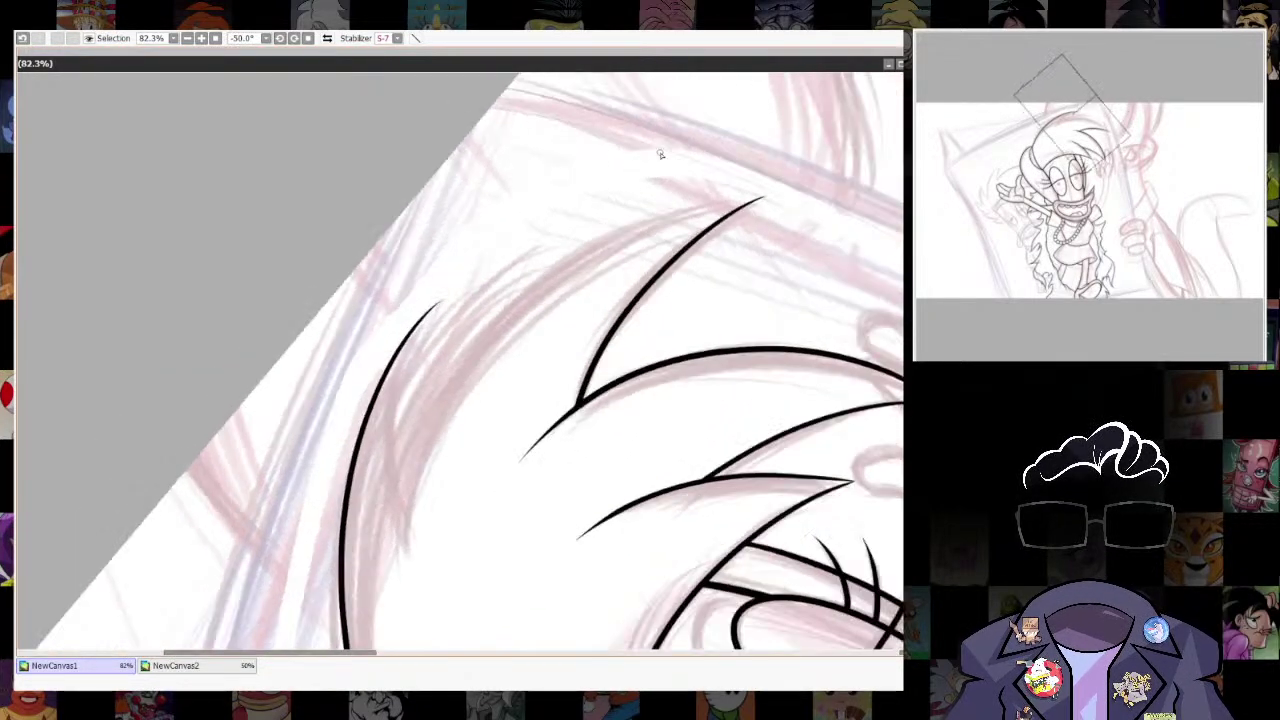
Ink the long curved upper edge of the current hair lock, sweeping back from its pointed tip towards the crown.
mouse_move(765, 198)
left_mouse_down()
mouse_move(652, 222)
mouse_move(454, 342)
mouse_move(391, 552)
left_mouse_up()
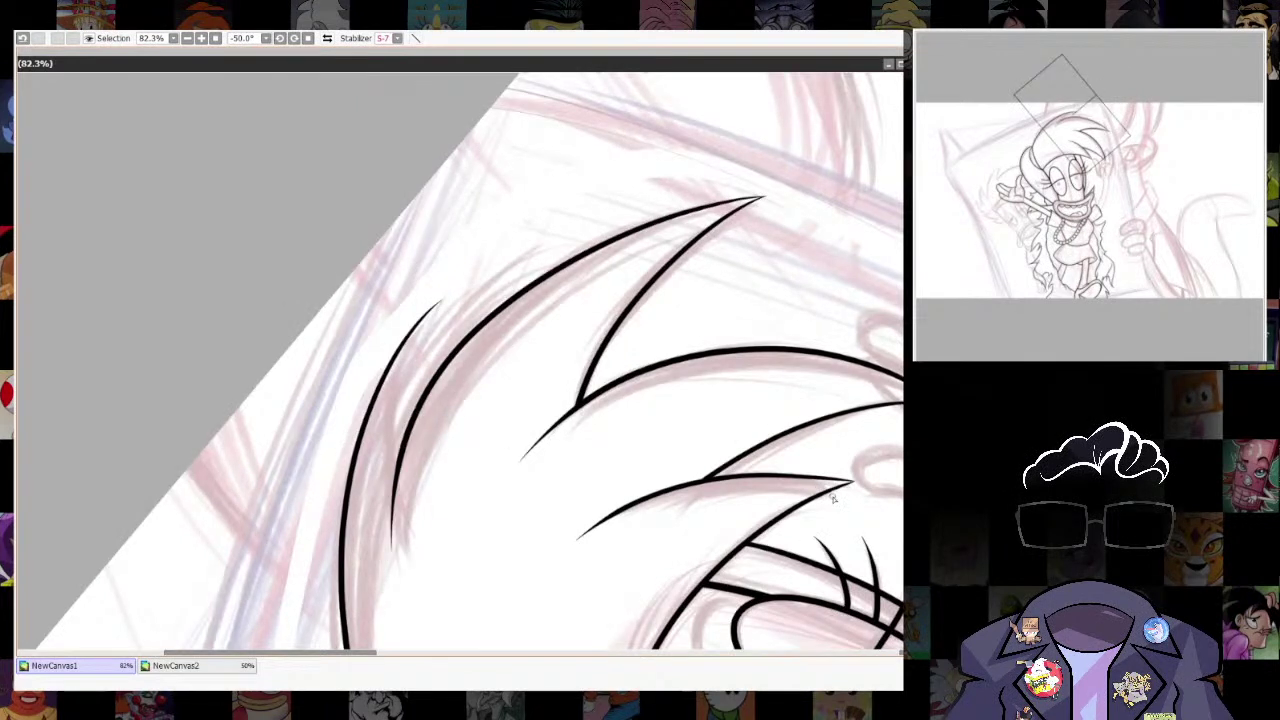
key("ctrl+z")
mouse_move(765, 198)
left_mouse_down()
mouse_move(540, 278)
mouse_move(391, 560)
left_mouse_up()
key("ctrl+t")
left_click_drag(775, 203, 771, 199)
key("Return")
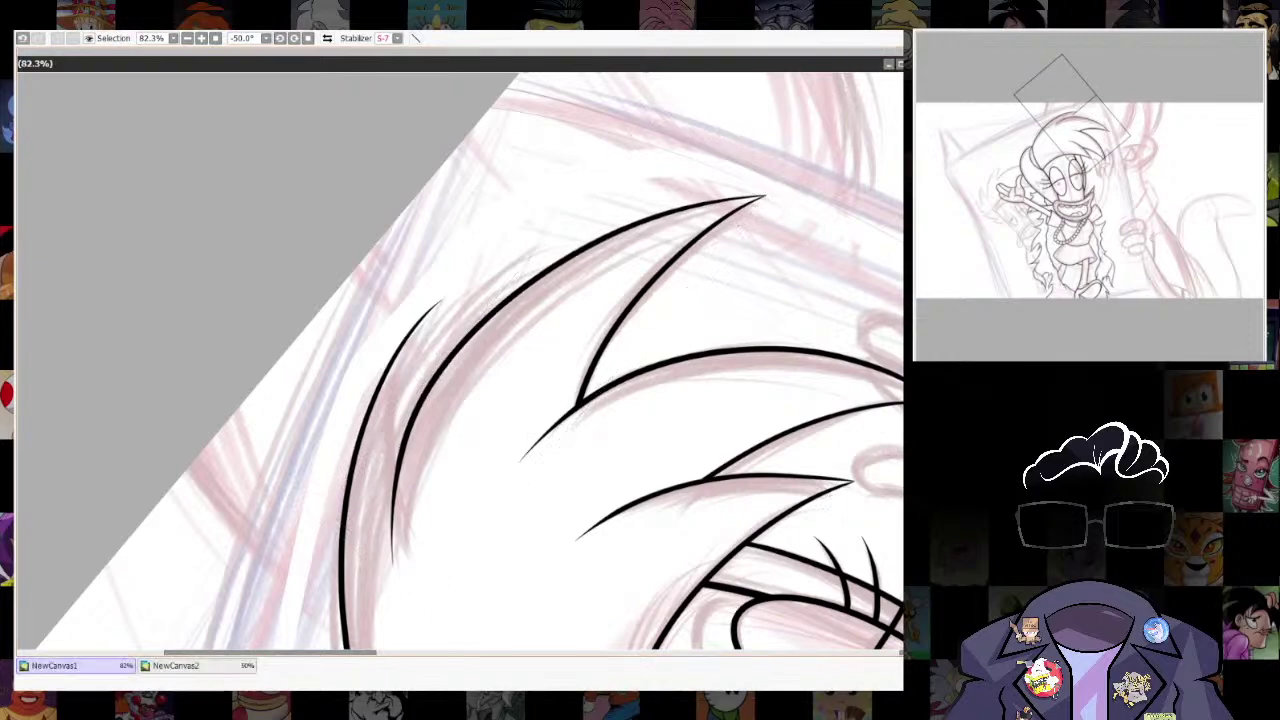
Rotate the canvas, ink the short inner edge joining the topmost hair lock's tip to the neighbouring lock, and reset the rotation.
scroll(594, 489, "down", 6)
left_click_drag(594, 489, 544, 247)
left_click_drag(818, 249, 745, 402)
scroll(748, 335, "down", 4)
left_click_drag(795, 205, 752, 302)
scroll(710, 338, "up", 6)
scroll(574, 239, "up", 2)
mouse_move(694, 252)
left_mouse_down()
mouse_move(675, 217)
mouse_move(571, 203)
mouse_move(633, 408)
left_mouse_up()
scroll(534, 369, "up", 2)
left_click_drag(538, 432, 637, 426)
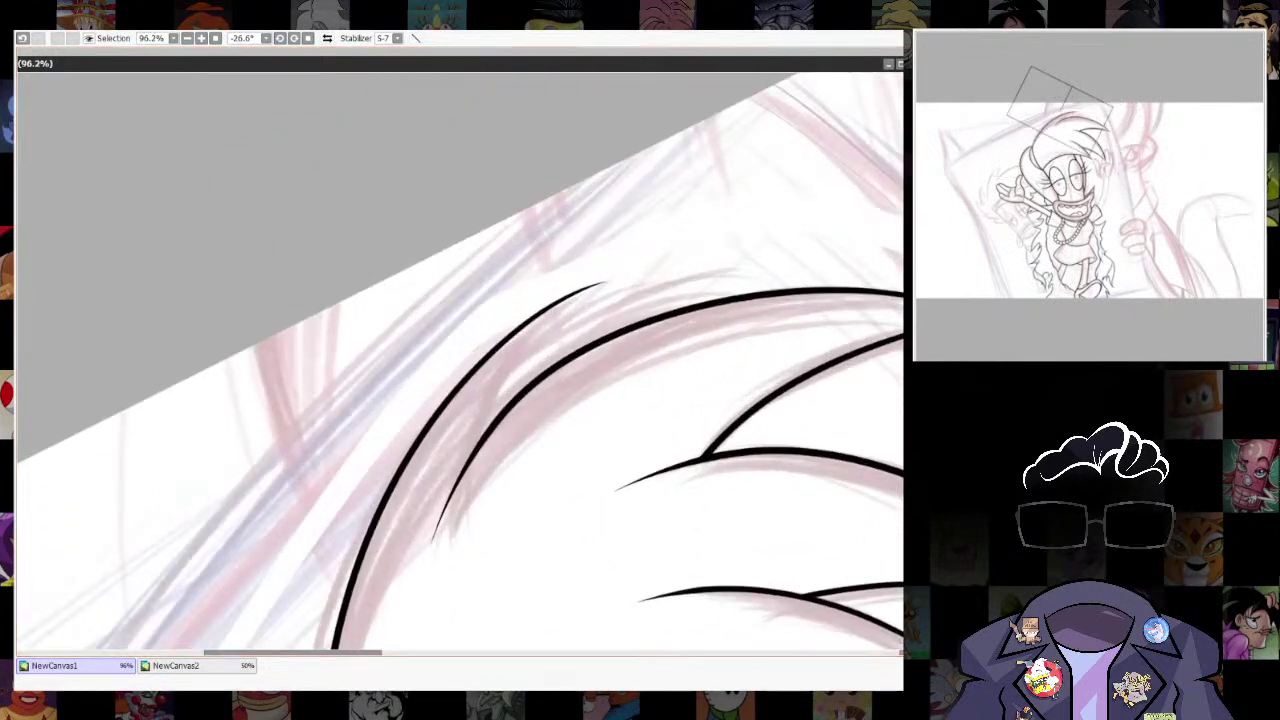
key("ctrl+z")
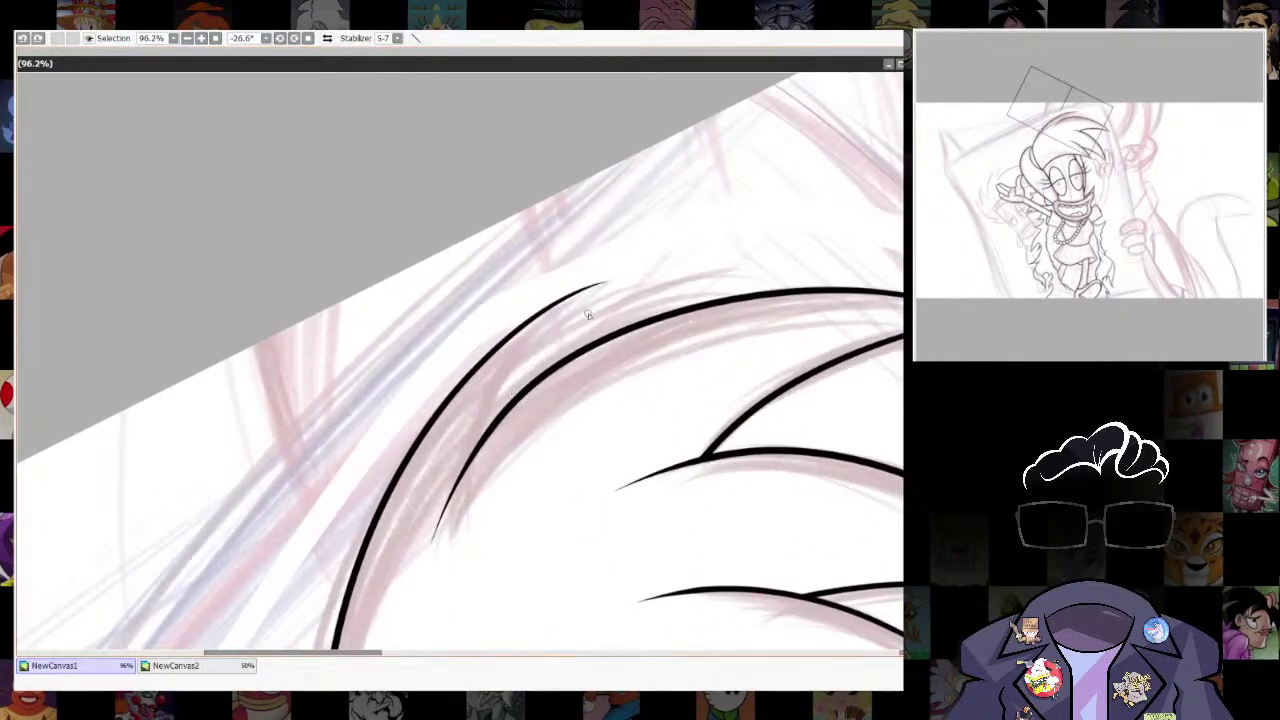
left_click_drag(602, 287, 495, 422)
key("ctrl+z")
left_click_drag(606, 283, 486, 440)
key("Home")
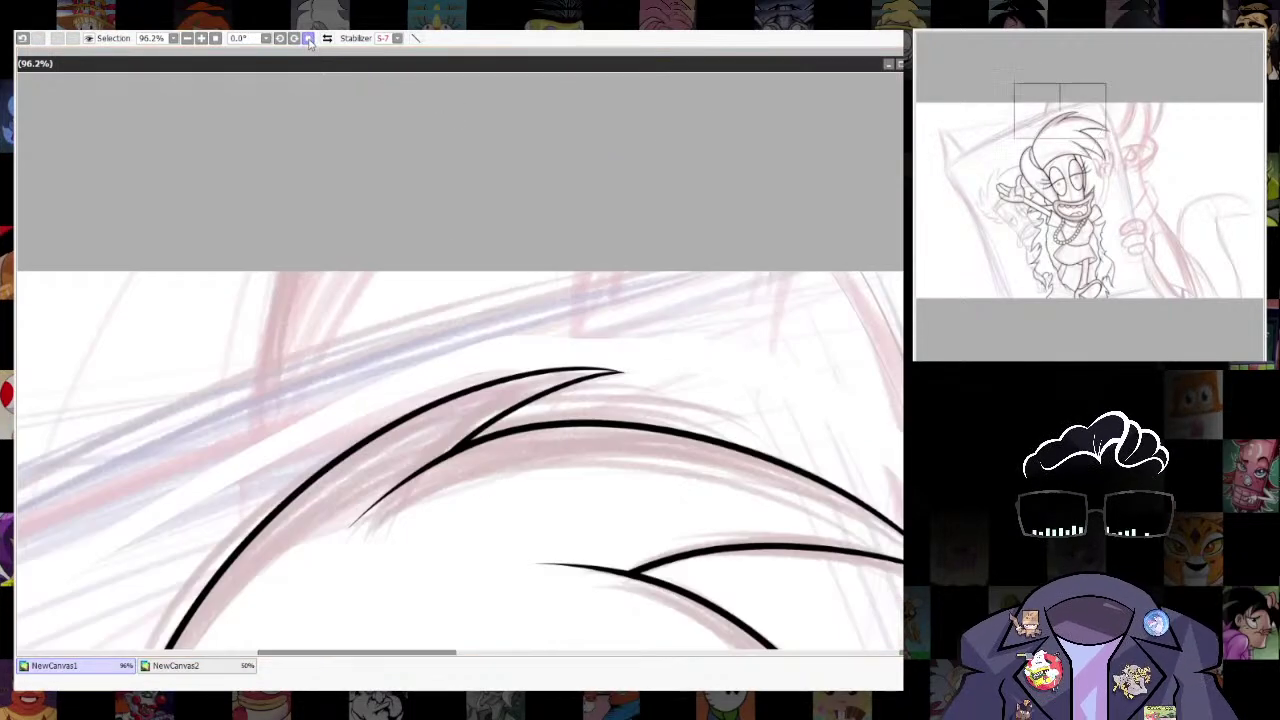
Ink a solid black round pupil in each of the woman's eyes over the sketched pupils.
scroll(852, 450, "down", 8)
left_click_drag(865, 590, 797, 339)
scroll(799, 337, "up", 3)
scroll(798, 337, "up", 2)
scroll(757, 291, "down", 3)
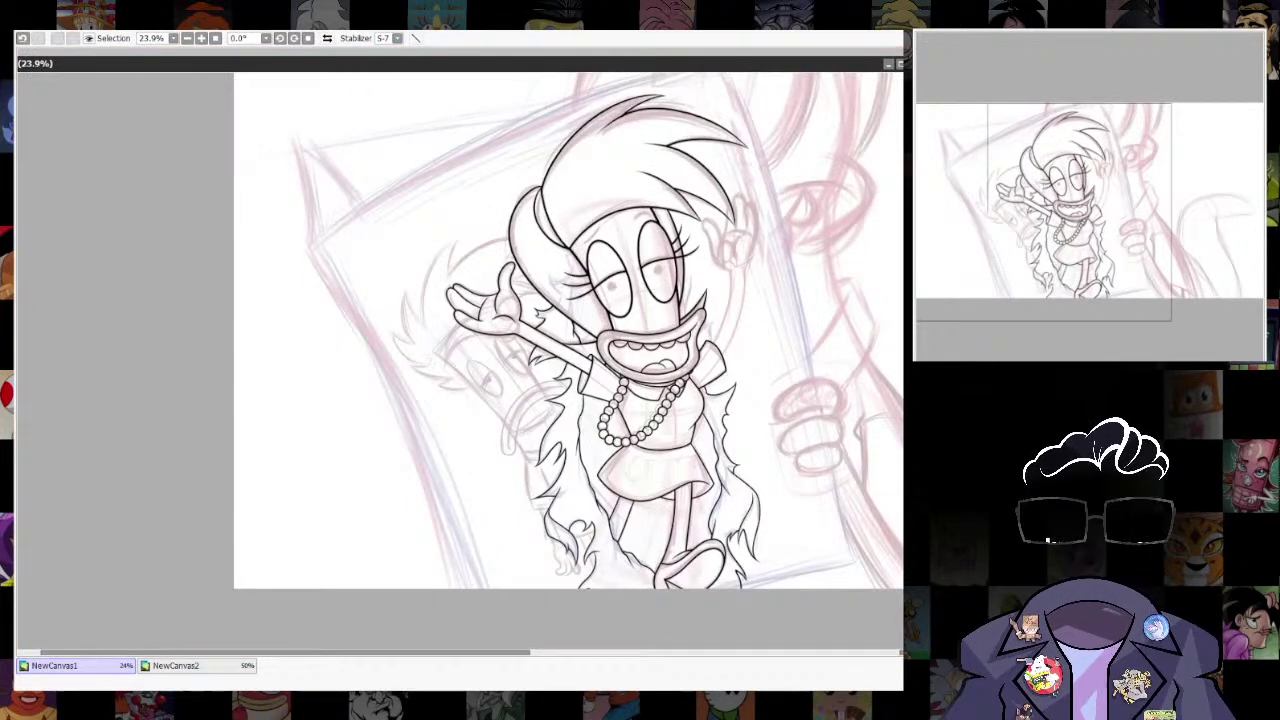
scroll(723, 400, "up", 2)
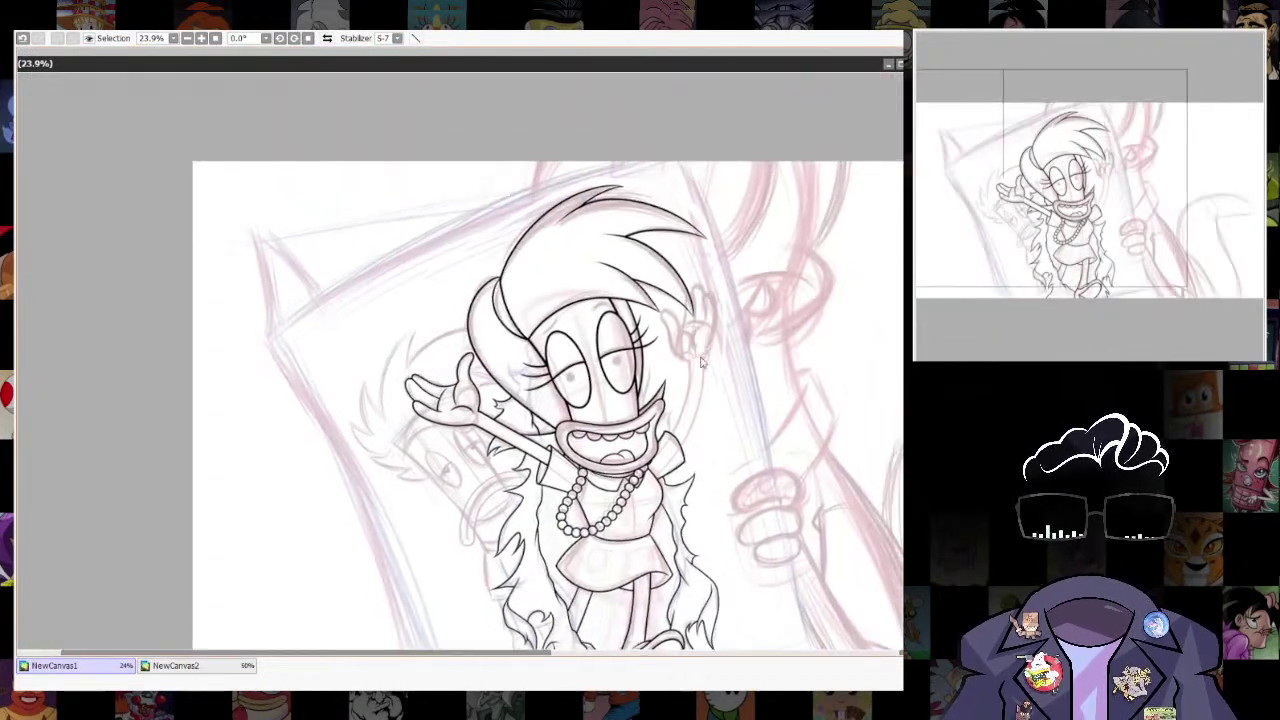
scroll(701, 461, "up", 2)
scroll(701, 461, "up", 2)
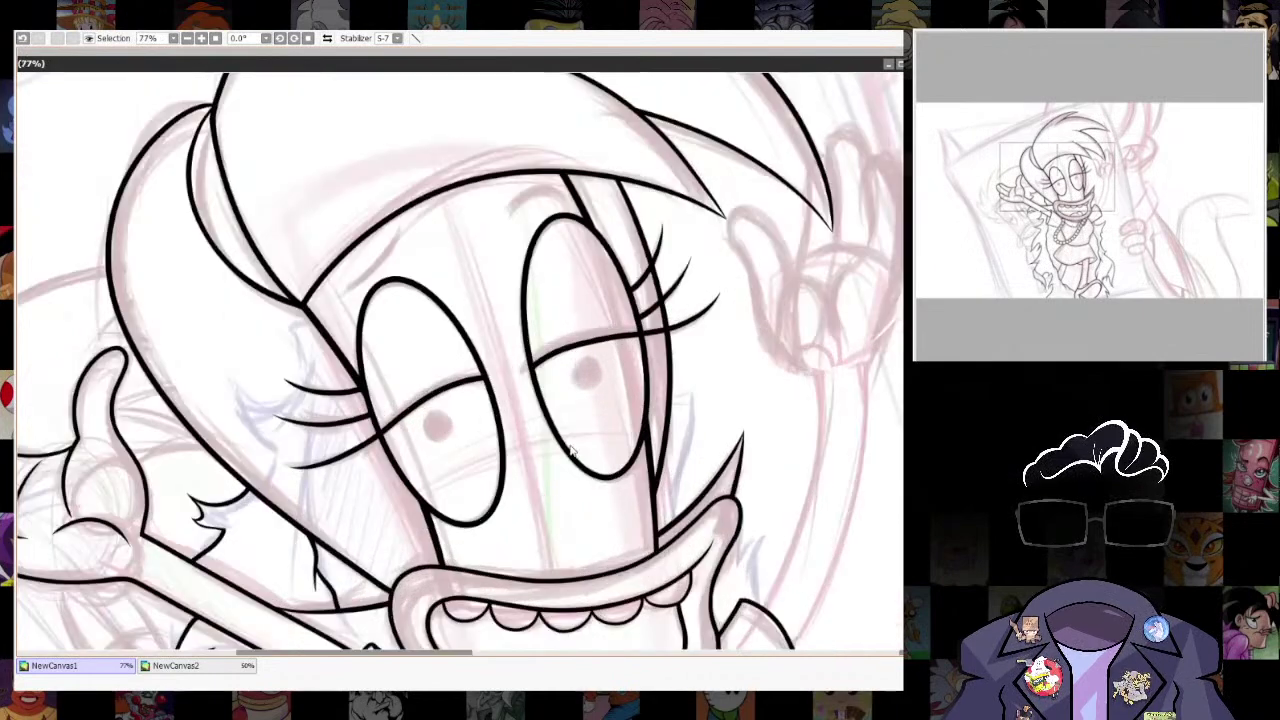
left_click(440, 427)
left_click(592, 372)
Paint a selection along the sketched raised arm between hand and sleeve, outline it in black, and deselect.
scroll(603, 381, "down", 8)
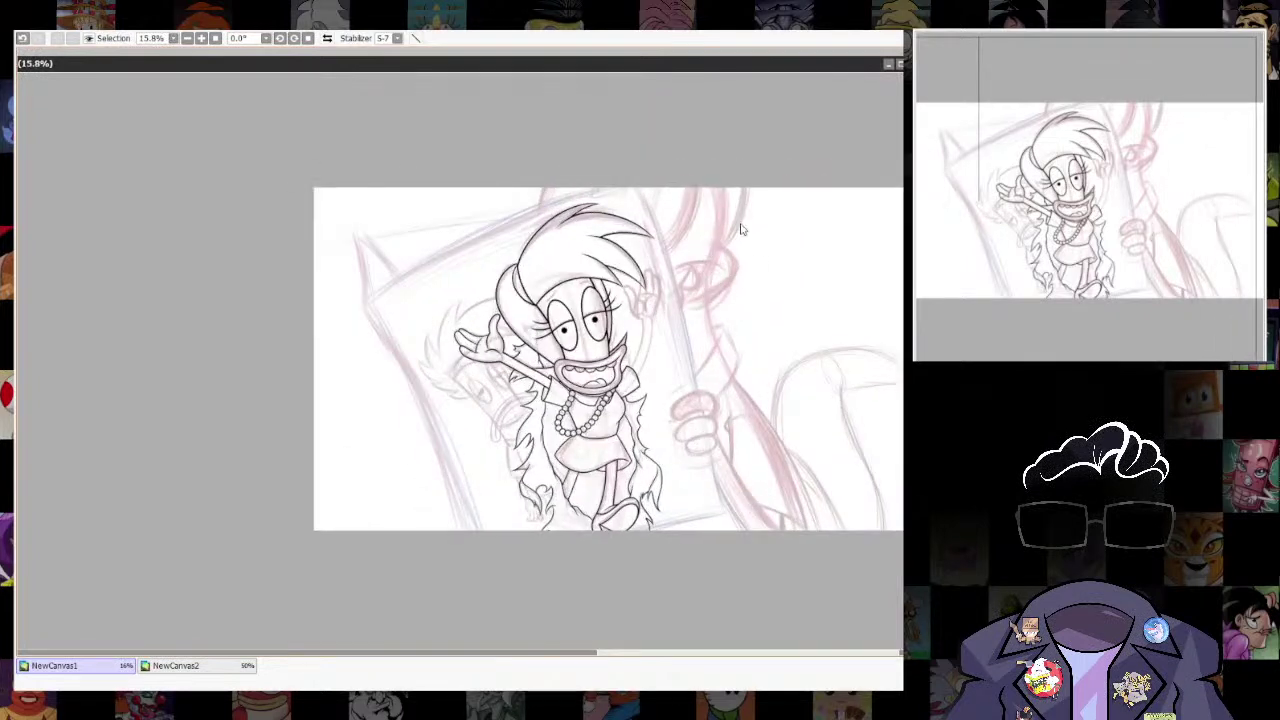
scroll(685, 370, "down", 1)
scroll(680, 392, "up", 2)
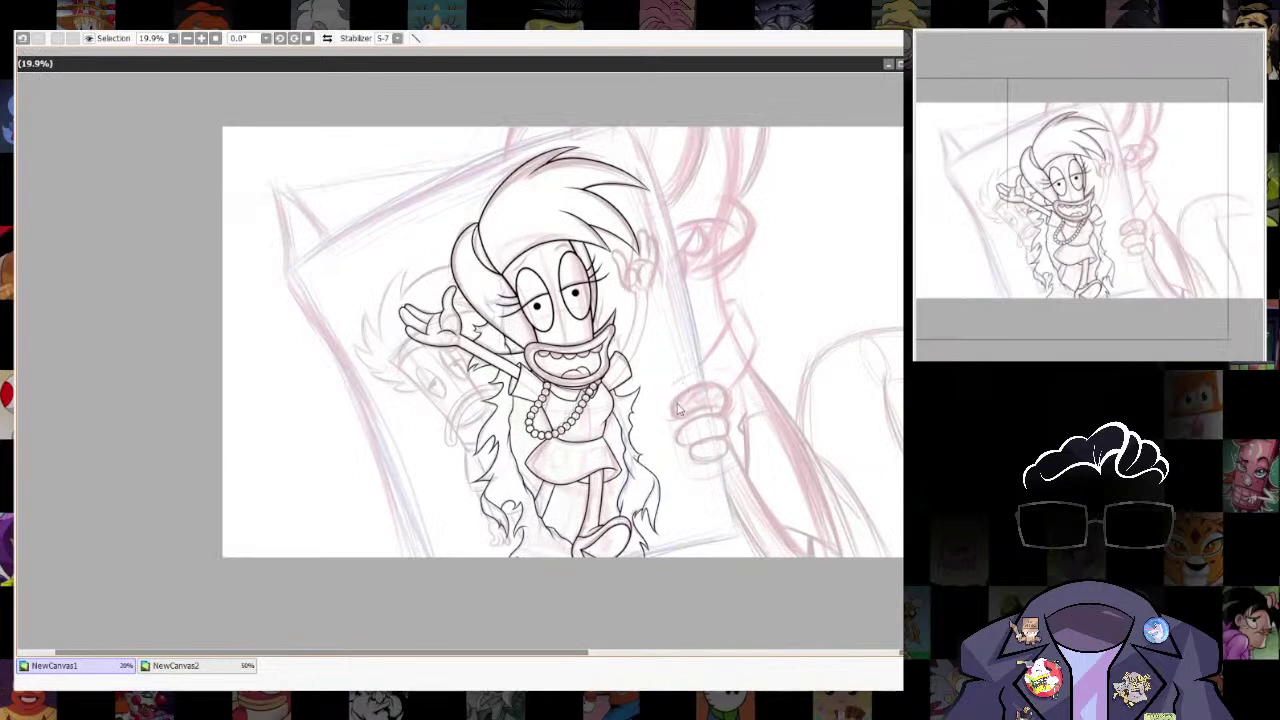
scroll(676, 352, "up", 3)
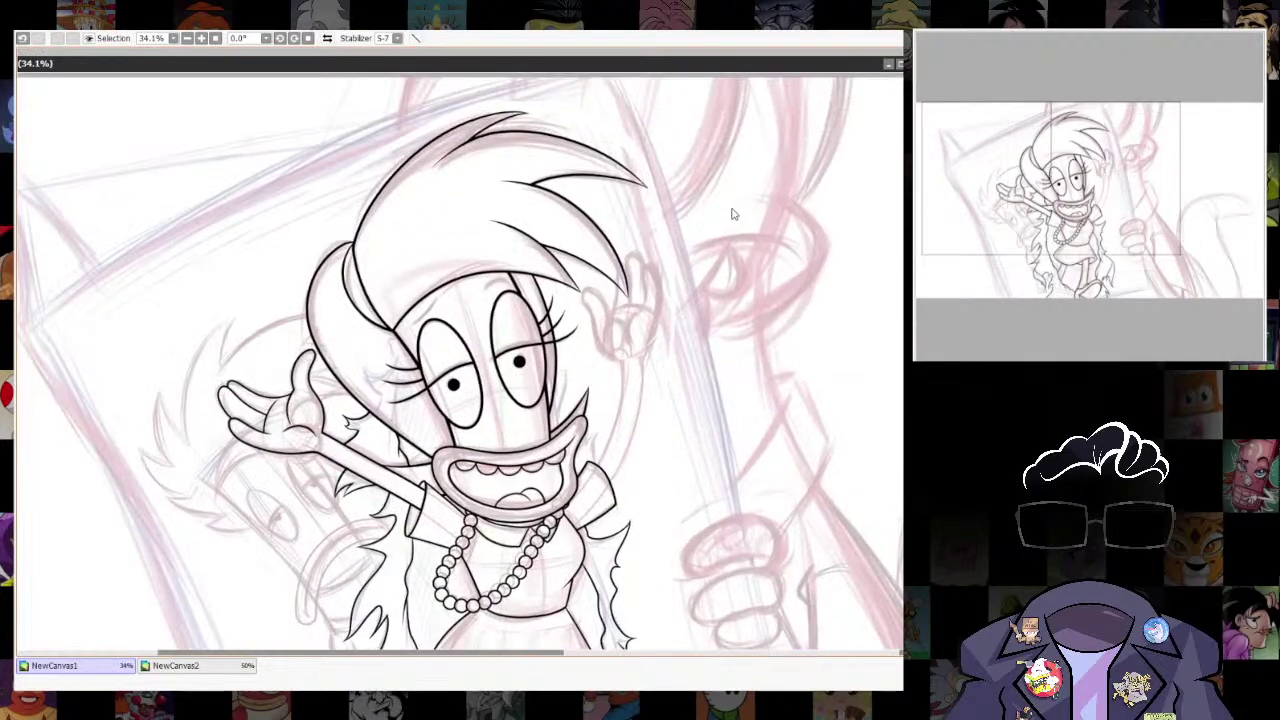
scroll(695, 345, "down", 3)
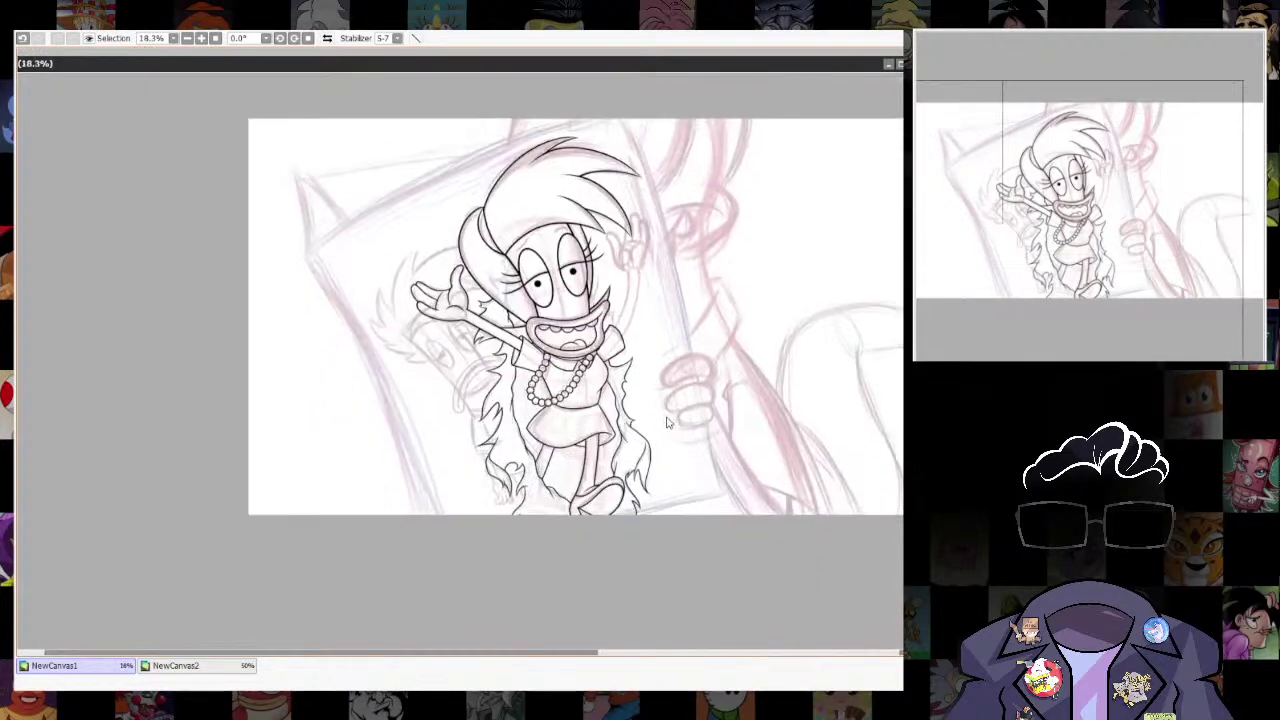
scroll(668, 423, "up", 5)
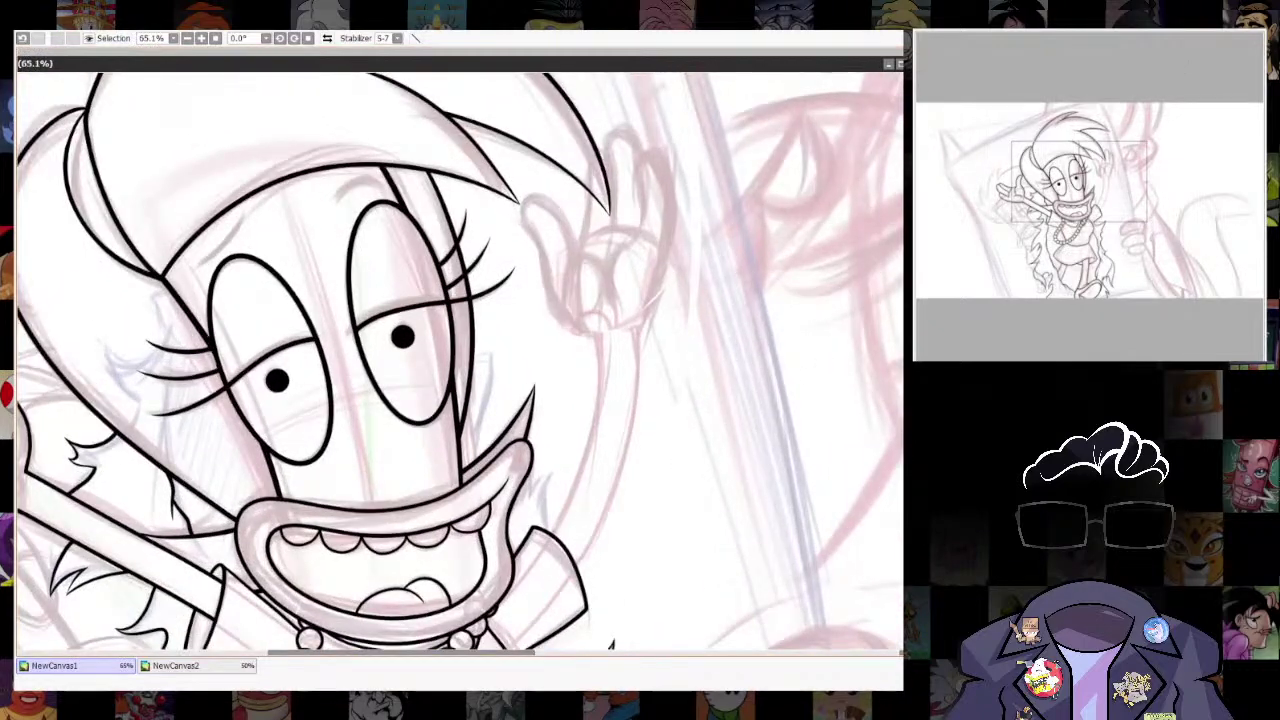
key("bracketright")
mouse_move(648, 310)
left_mouse_down()
mouse_move(651, 366)
mouse_move(646, 305)
left_mouse_up()
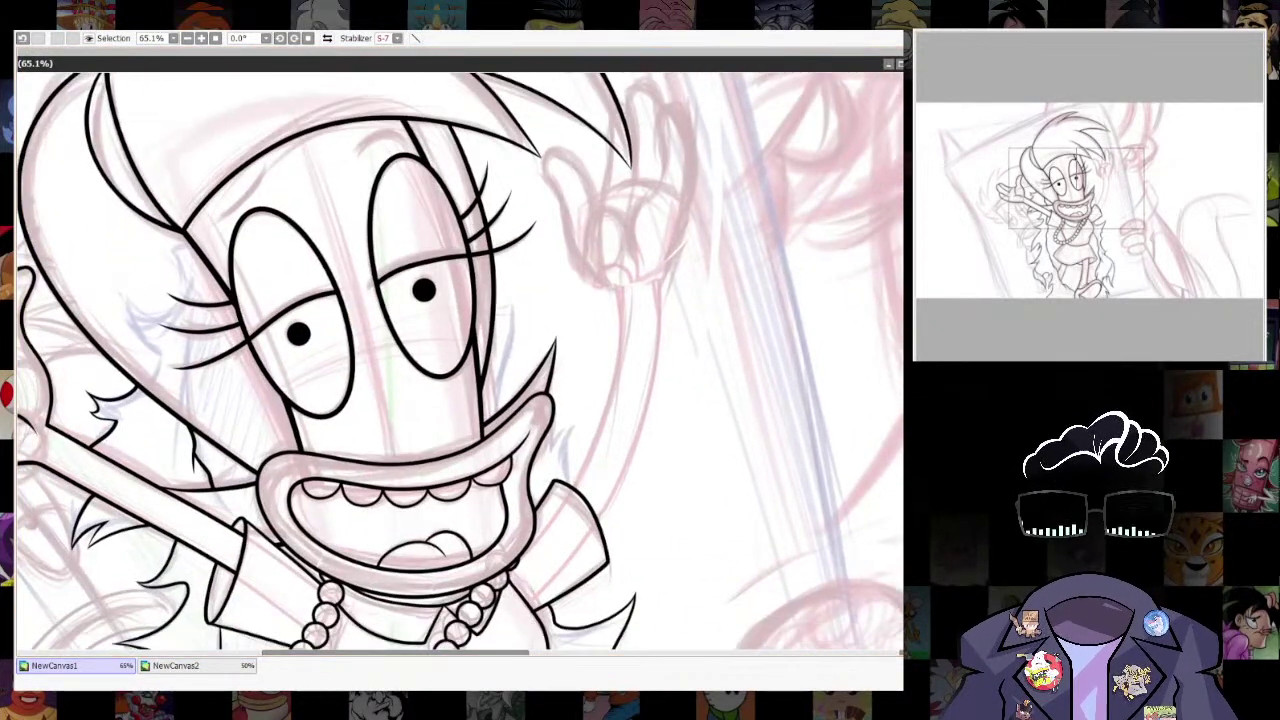
mouse_move(629, 232)
left_mouse_down()
mouse_move(622, 436)
mouse_move(500, 585)
left_mouse_up()
key("ctrl+u")
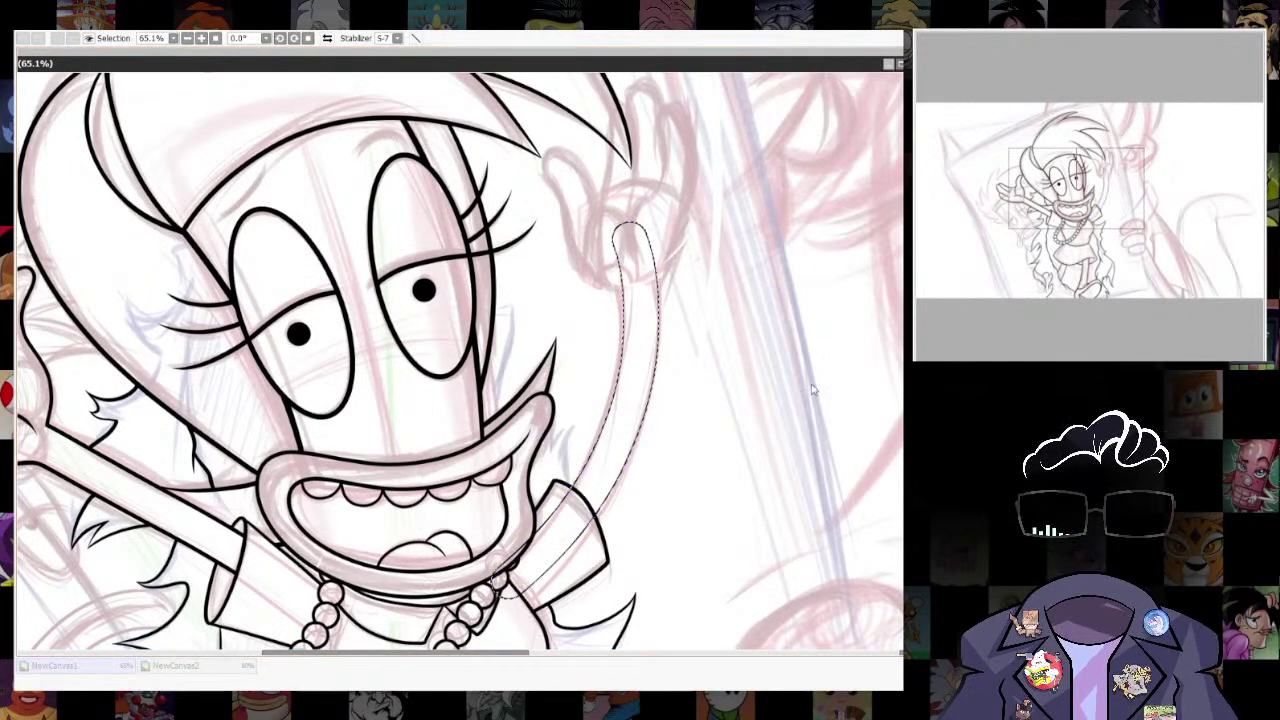
left_click(850, 436)
key("ctrl+d")
Erase the raised arm's outline where it runs inside the sleeve and over the sketched hand.
left_click_drag(490, 590, 562, 504)
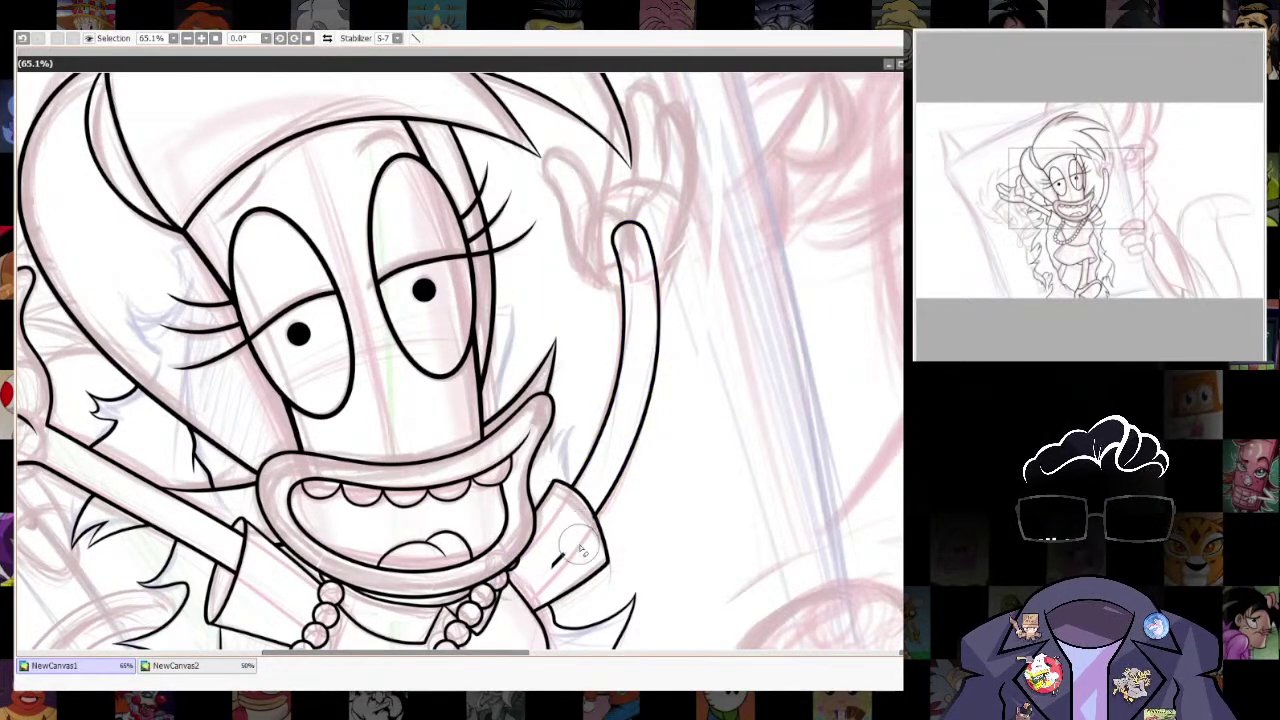
scroll(585, 537, "up", 3)
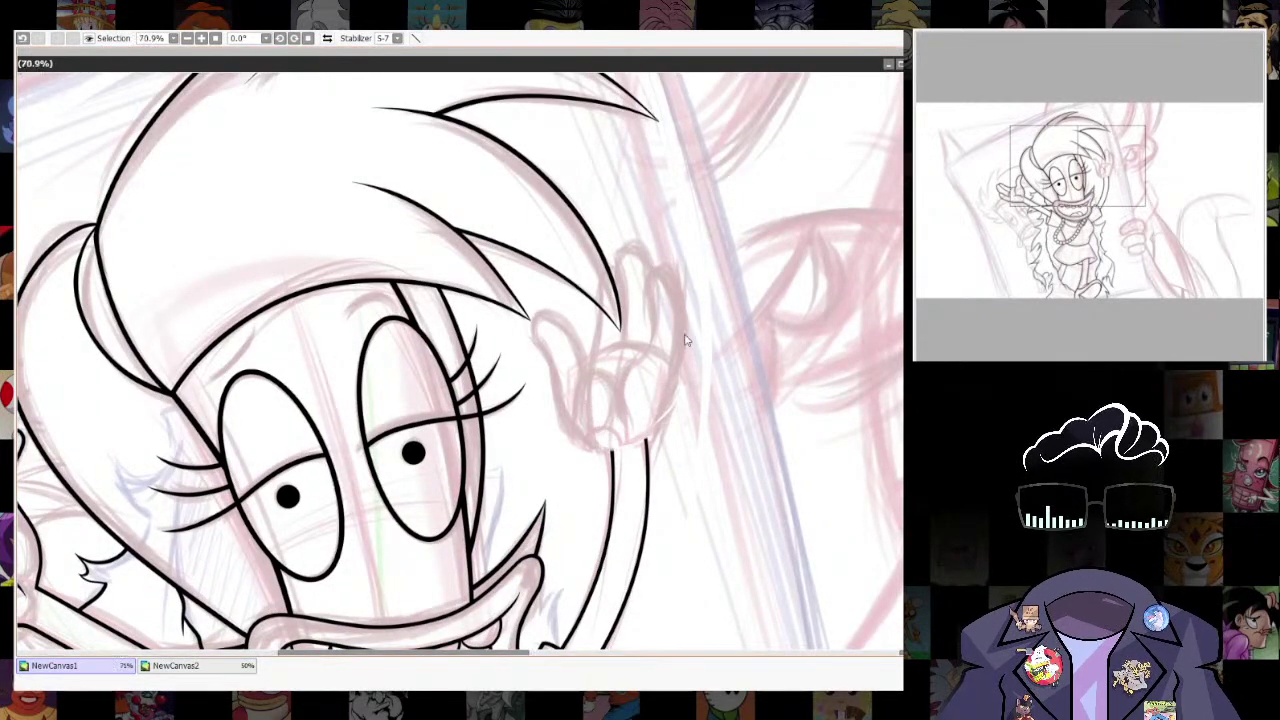
Ink the short curved line across the top of the raised hand's palm, at the base of the fingers.
scroll(684, 344, "up", 3)
key("n")
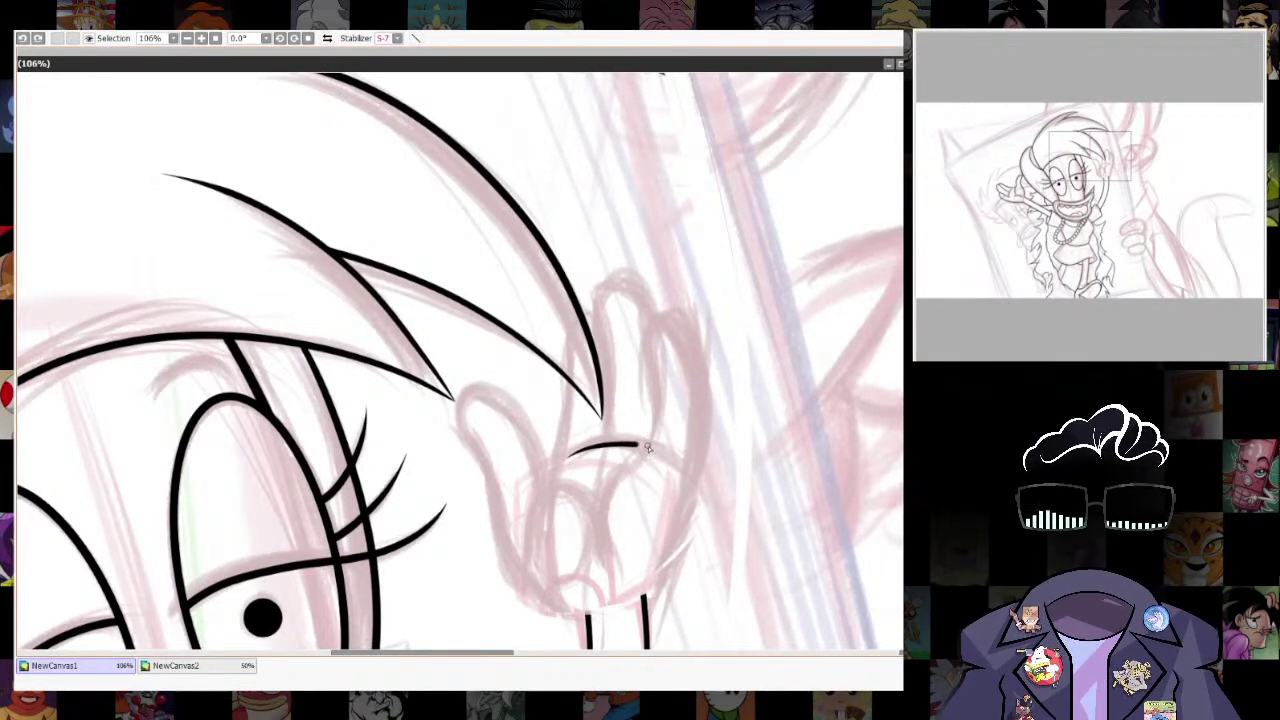
left_click_drag(710, 449, 695, 396)
Try to ink the raised hand's outer finger from the palm line around its tip and down to the wrist.
mouse_move(629, 548)
left_mouse_down()
mouse_move(681, 456)
mouse_move(696, 330)
mouse_move(660, 253)
mouse_move(629, 307)
mouse_move(634, 360)
left_mouse_up()
key("ctrl+z")
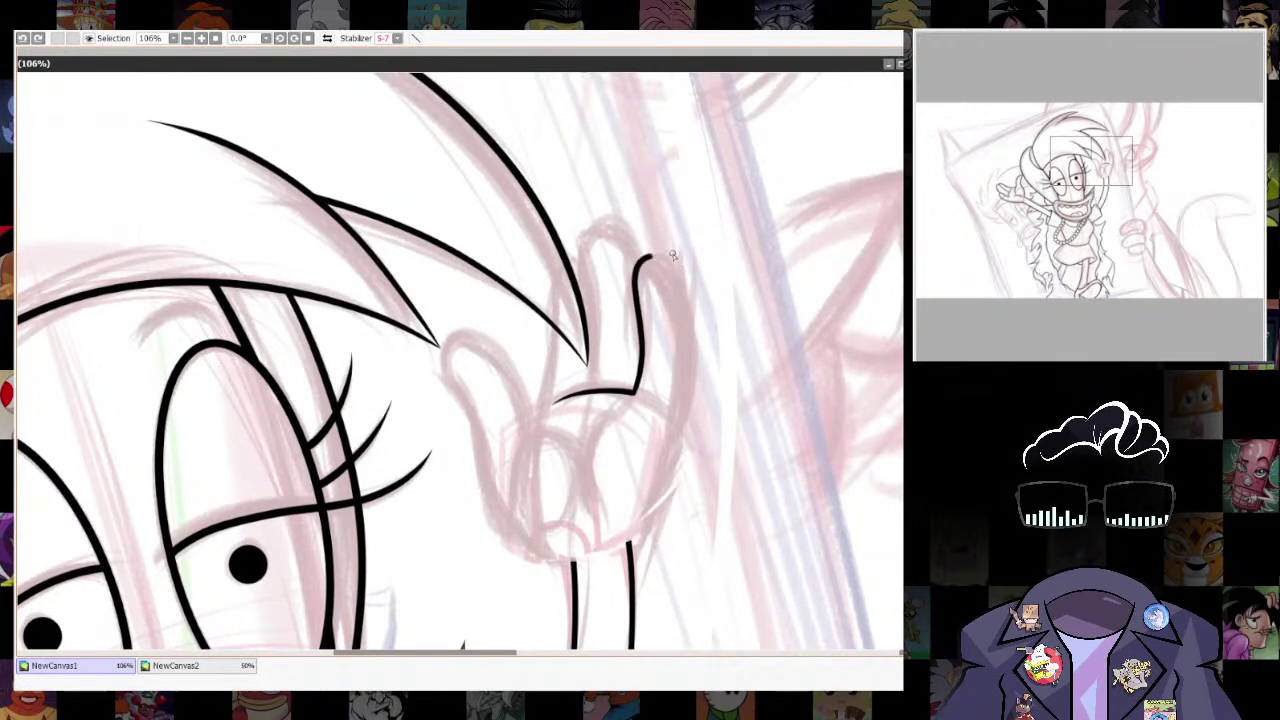
key("ctrl+z")
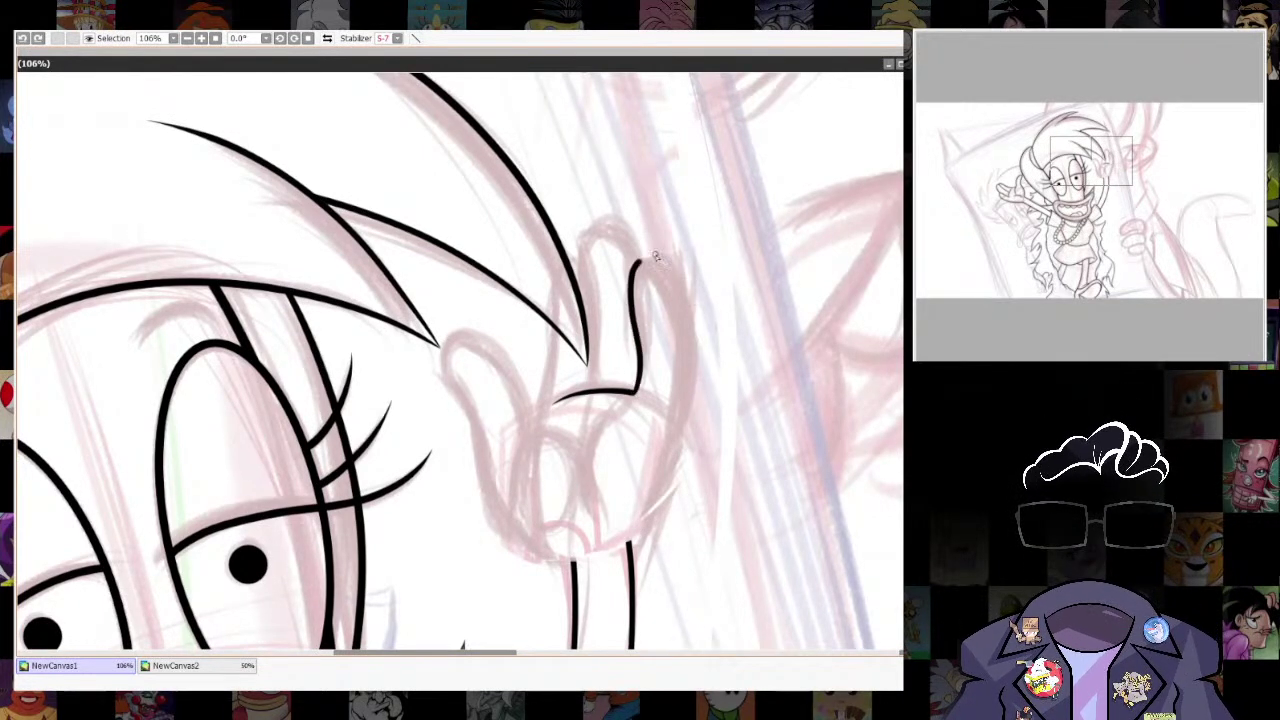
left_click_drag(686, 383, 650, 522)
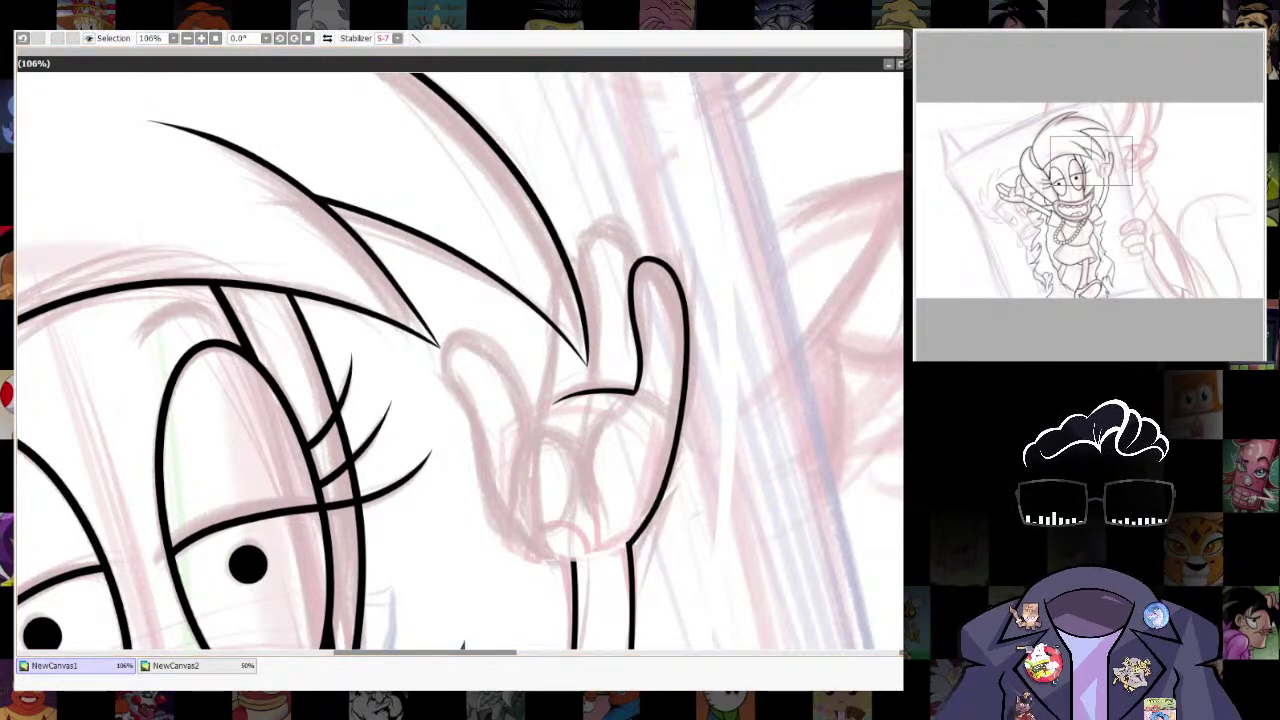
key("ctrl+z")
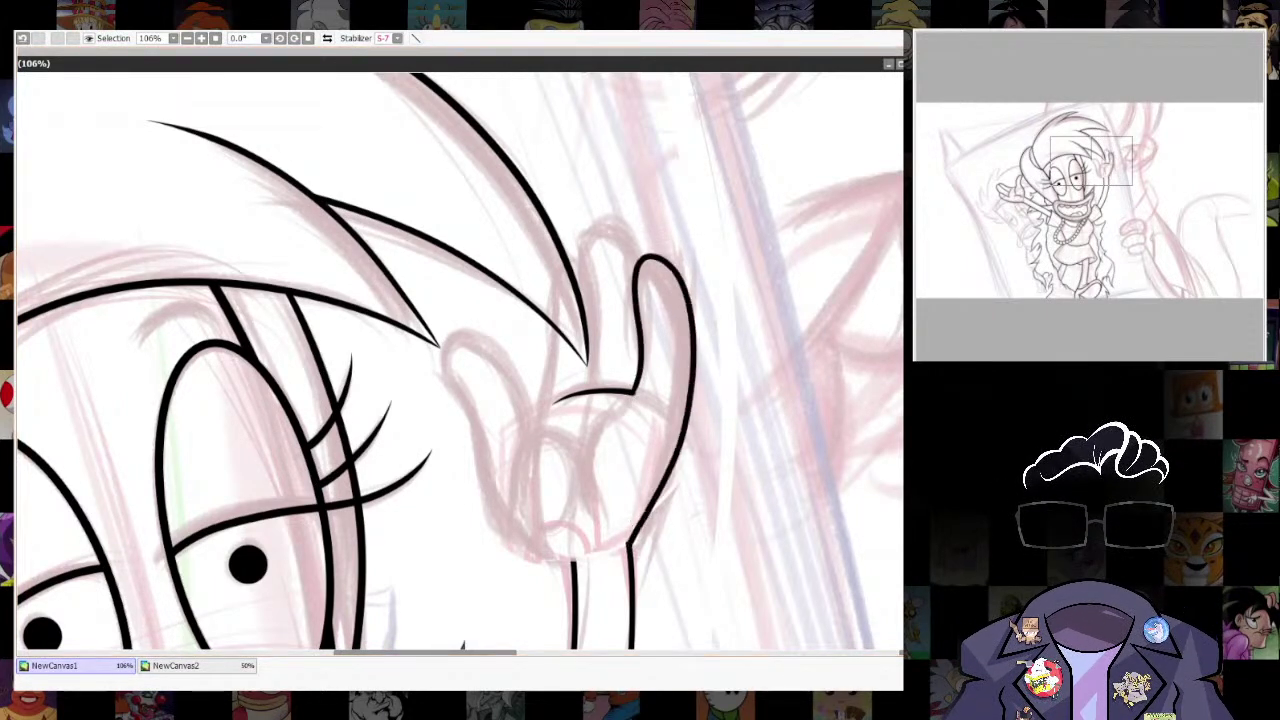
key("ctrl+z")
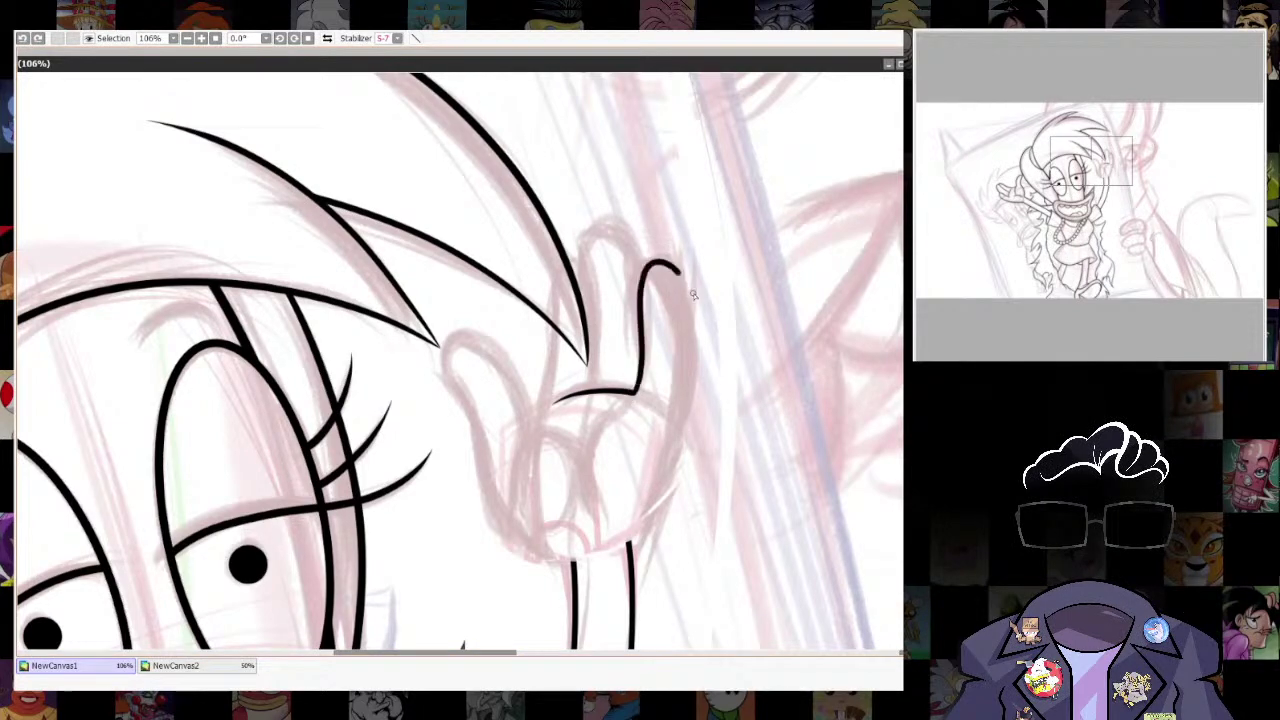
key("ctrl+z")
key("ctrl+z")
Rotate the canvas, ink the outer finger around its tip and down to the wrist, and reset the rotation.
mouse_move(681, 414)
left_mouse_down()
mouse_move(657, 471)
mouse_move(660, 529)
left_mouse_up()
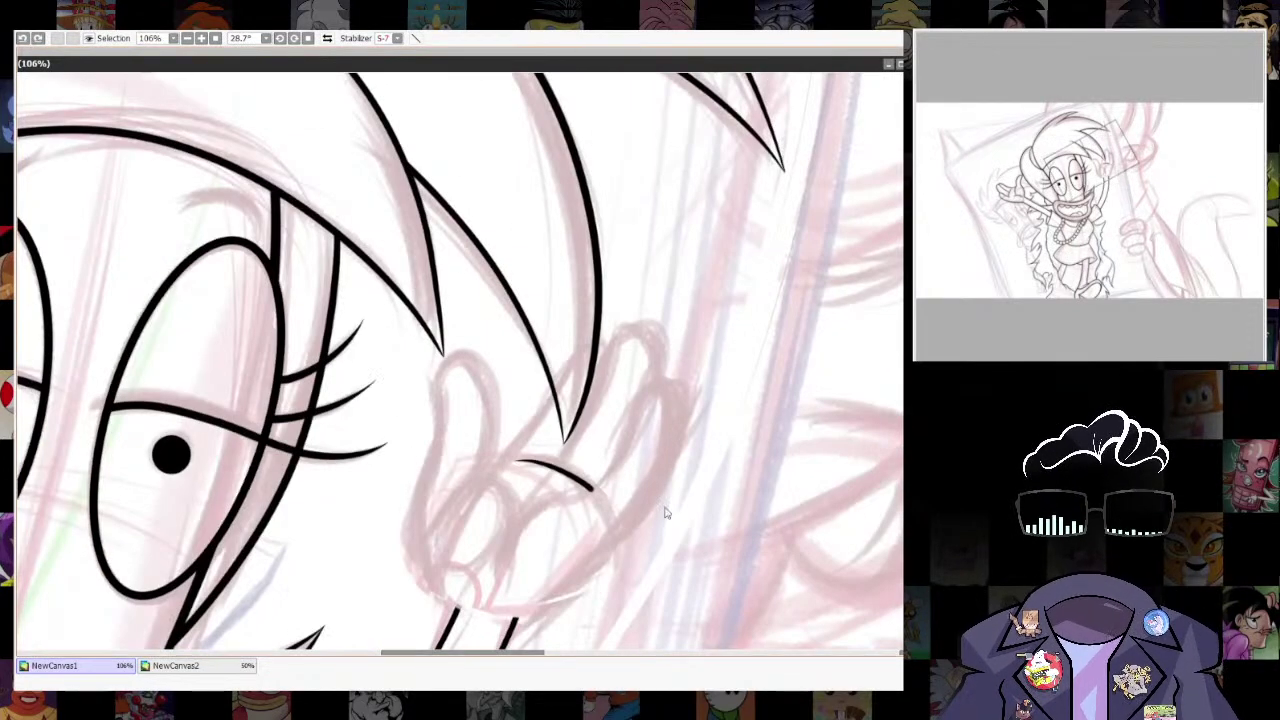
left_click_drag(752, 508, 707, 413)
scroll(707, 413, "up", 2)
key("[")
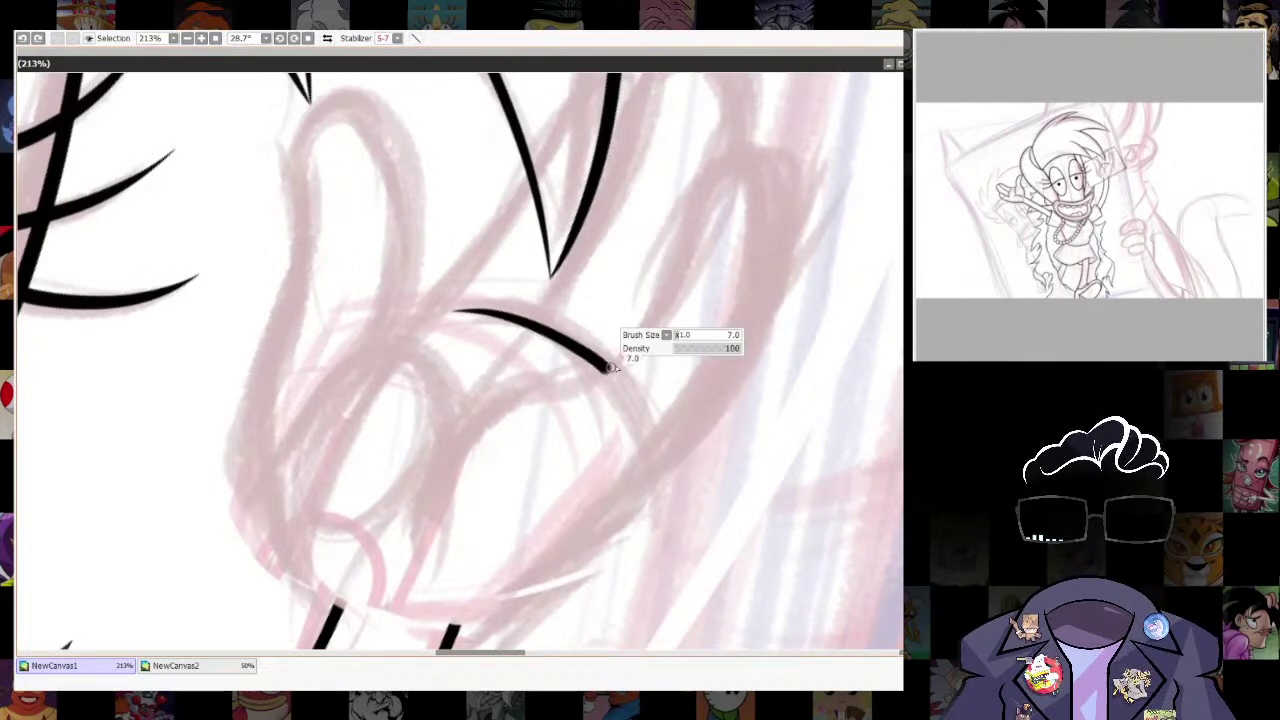
mouse_move(604, 370)
left_mouse_down()
mouse_move(680, 265)
mouse_move(790, 165)
mouse_move(730, 395)
mouse_move(520, 588)
left_mouse_up()
key("Home")
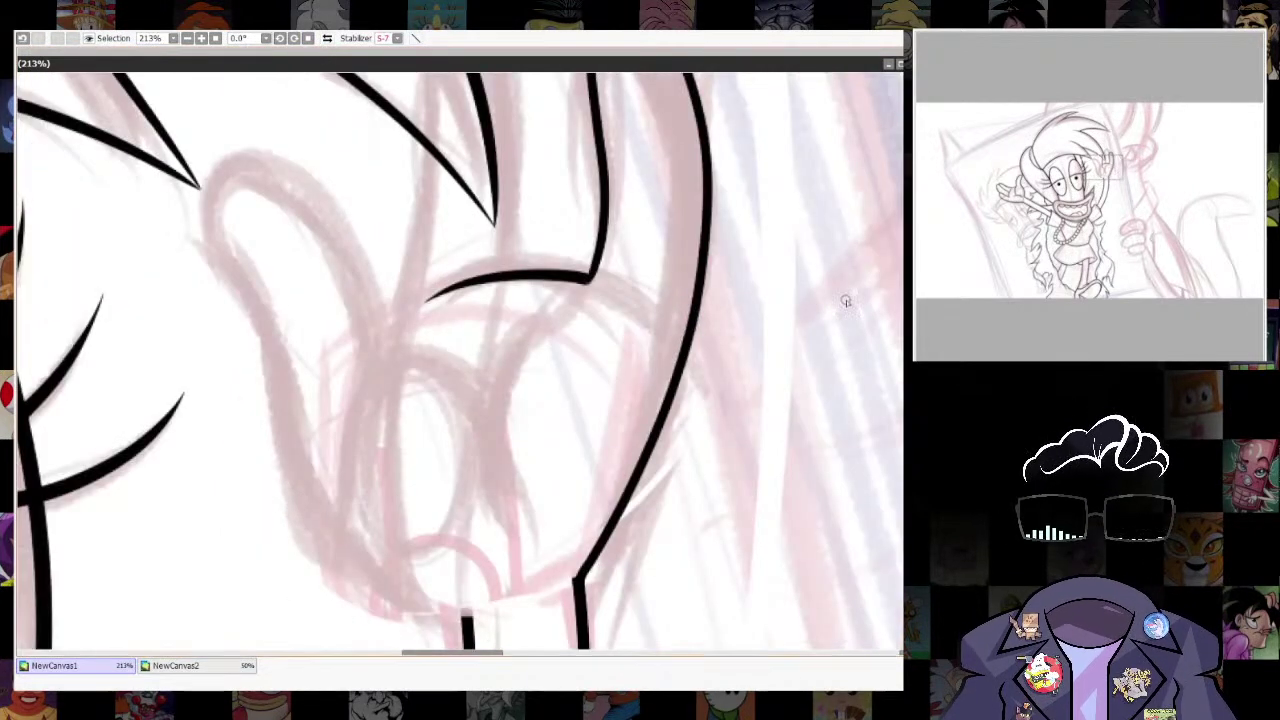
Select the outer finger's inked line, thicken it with a selection outline, deselect, and tidy its joint with the forearm line.
scroll(751, 337, "down", 5)
scroll(738, 229, "up", 2)
scroll(737, 229, "up", 4)
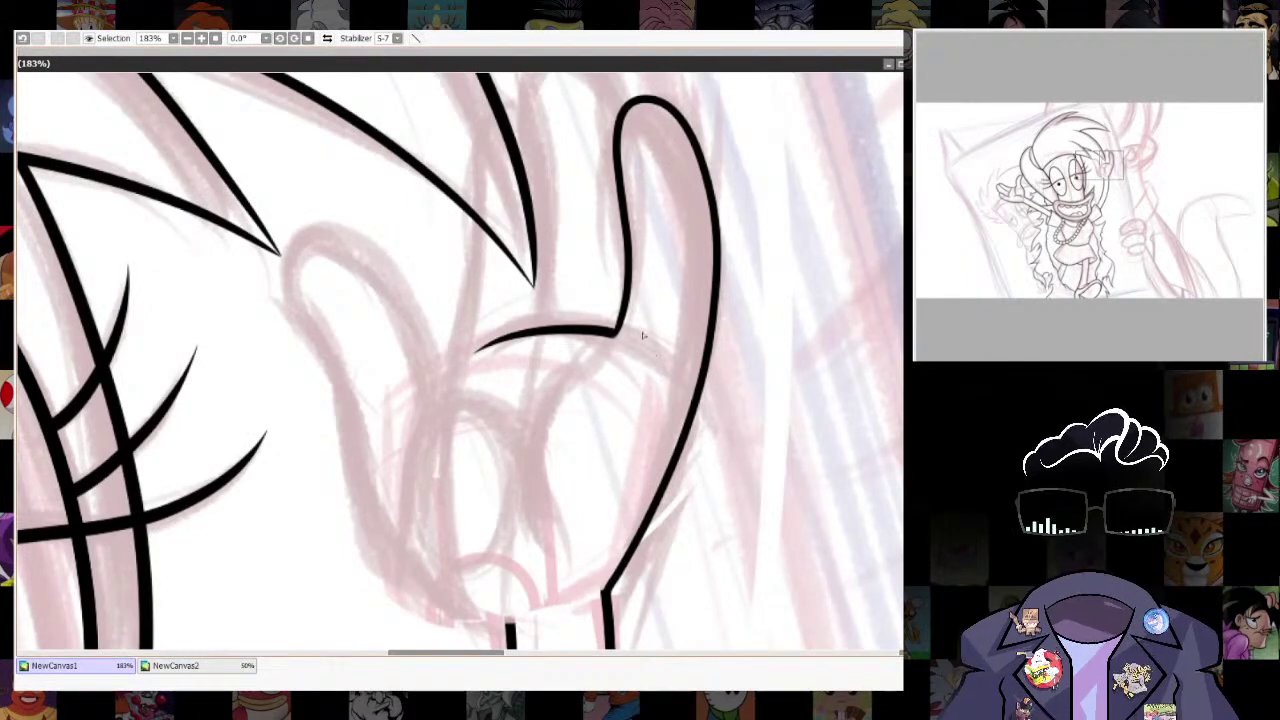
mouse_move(620, 605)
left_mouse_down()
mouse_move(715, 100)
mouse_move(605, 300)
mouse_move(613, 330)
left_mouse_up()
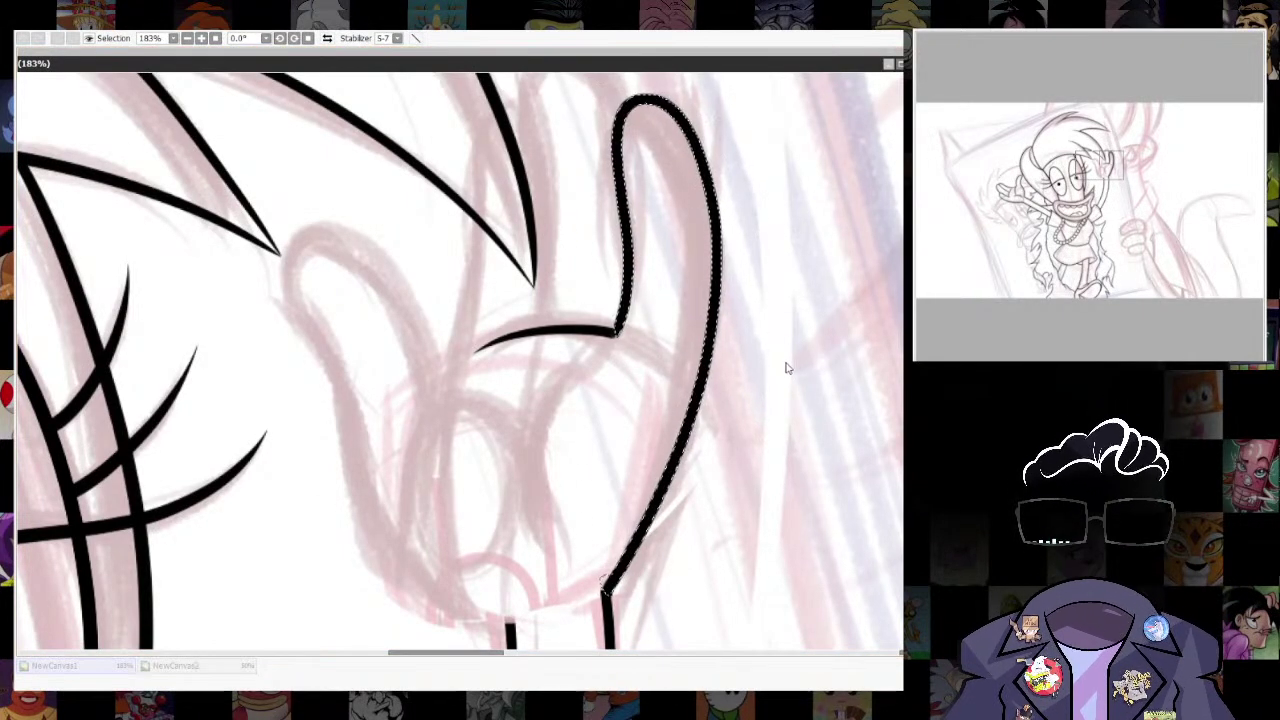
key("ctrl+d")
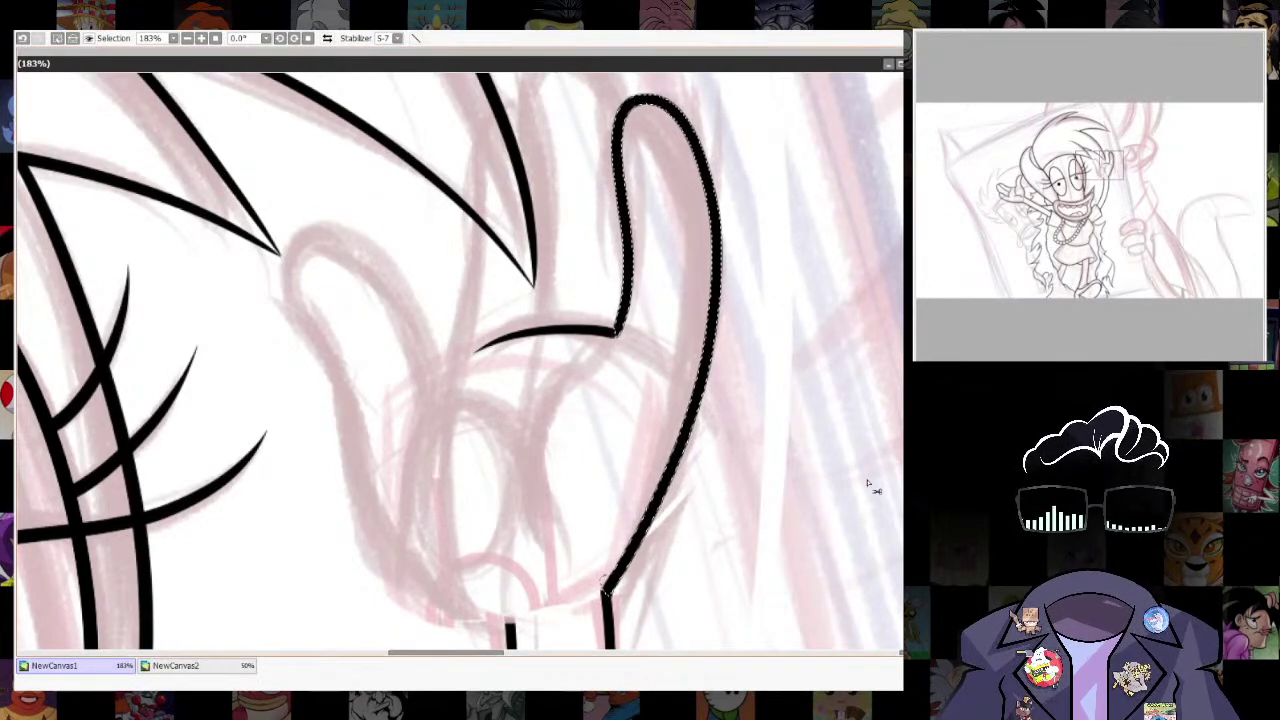
left_click_drag(611, 610, 654, 484)
scroll(654, 484, "up", 5)
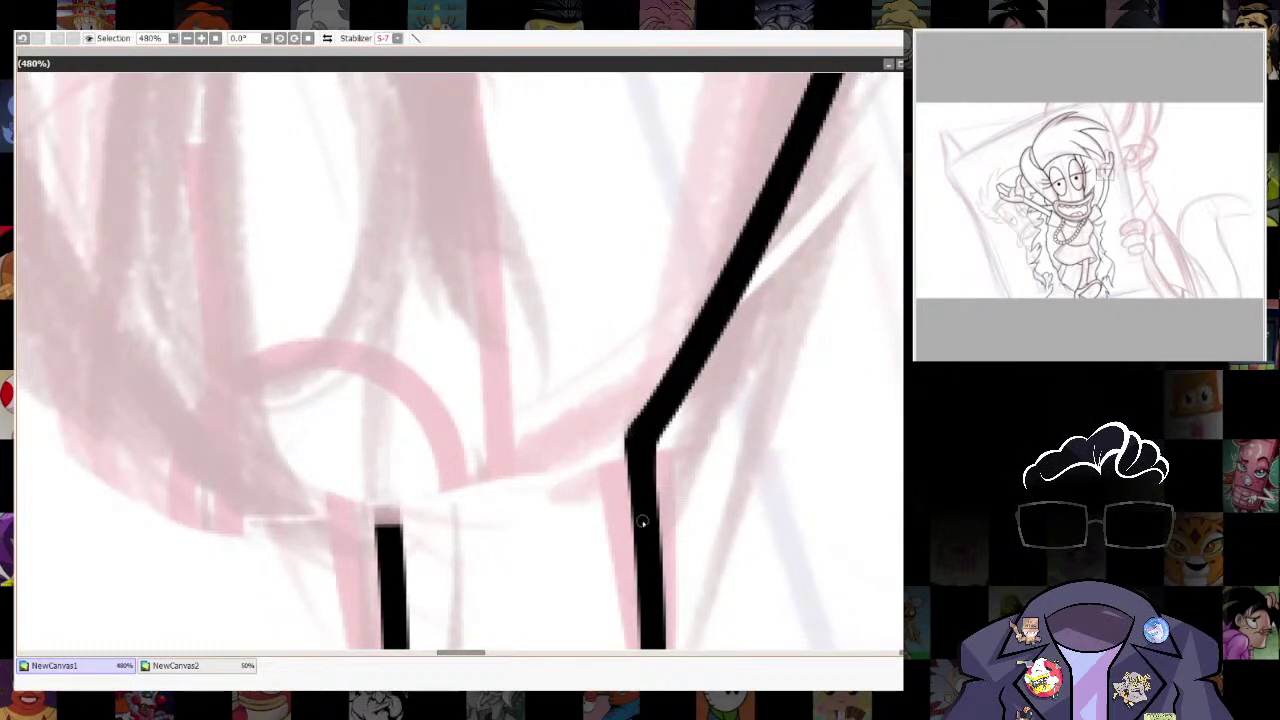
scroll(646, 537, "down", 5)
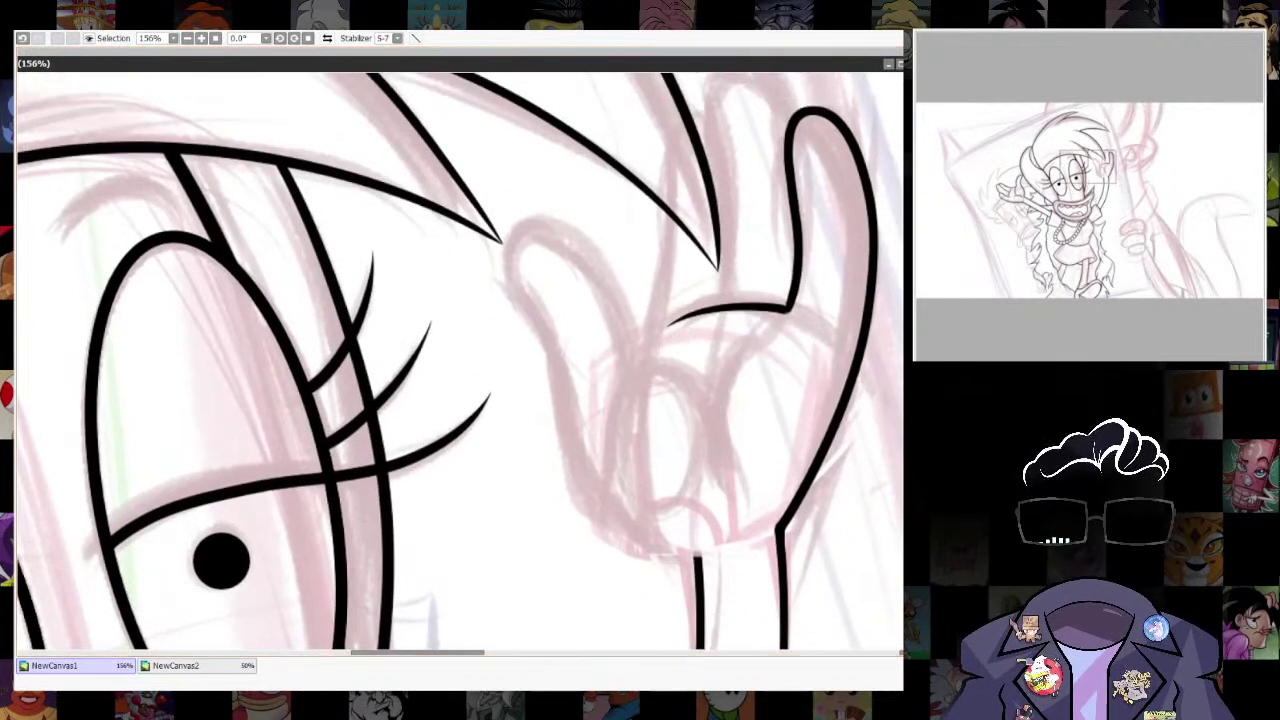
Ink the curved crease inside the raised hand's palm, just below the base of the outer finger.
left_click_drag(710, 455, 737, 509)
left_click_drag(785, 445, 803, 477)
key("bracketright")
left_click_drag(693, 357, 693, 419)
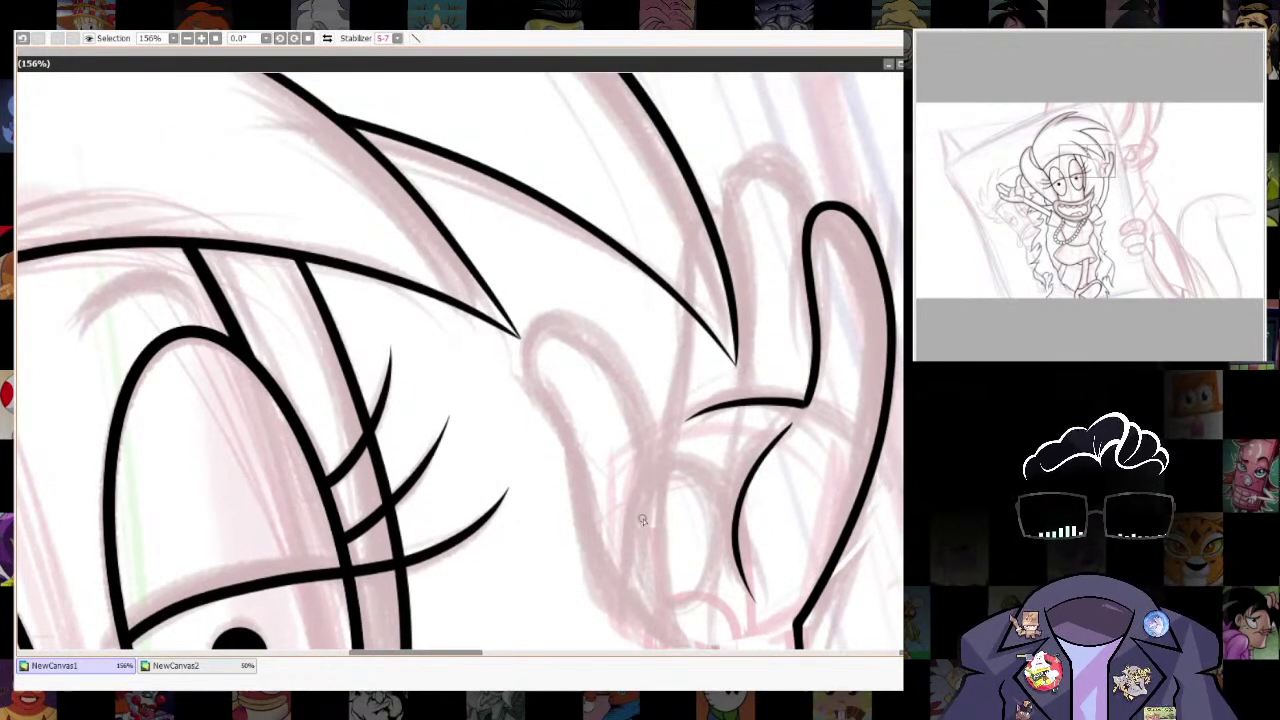
Ink the raised hand's middle finger from the palm line up around its tip to meet the outer finger.
left_click_drag(656, 475, 628, 535)
left_click_drag(707, 291, 716, 206)
key("ctrl+z")
left_click_drag(715, 440, 710, 226)
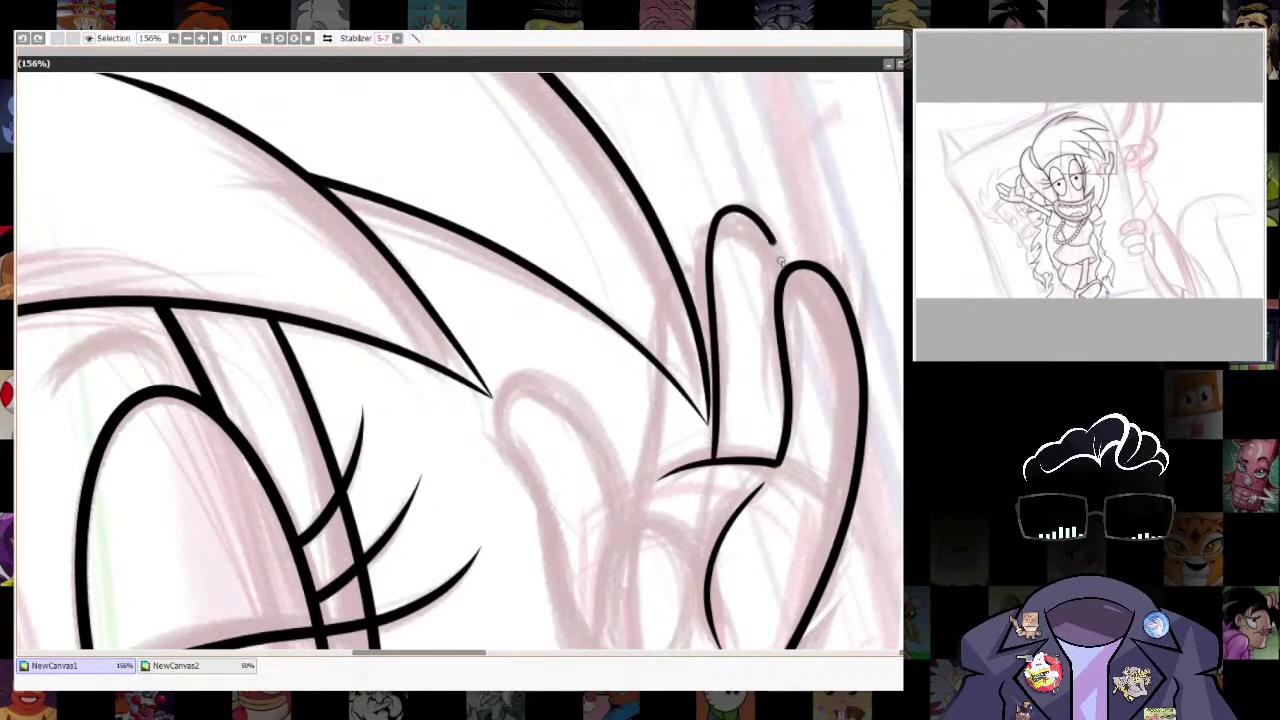
left_click_drag(779, 257, 782, 270)
key("ctrl+z")
mouse_move(718, 331)
left_mouse_down()
mouse_move(707, 242)
mouse_move(755, 203)
left_mouse_up()
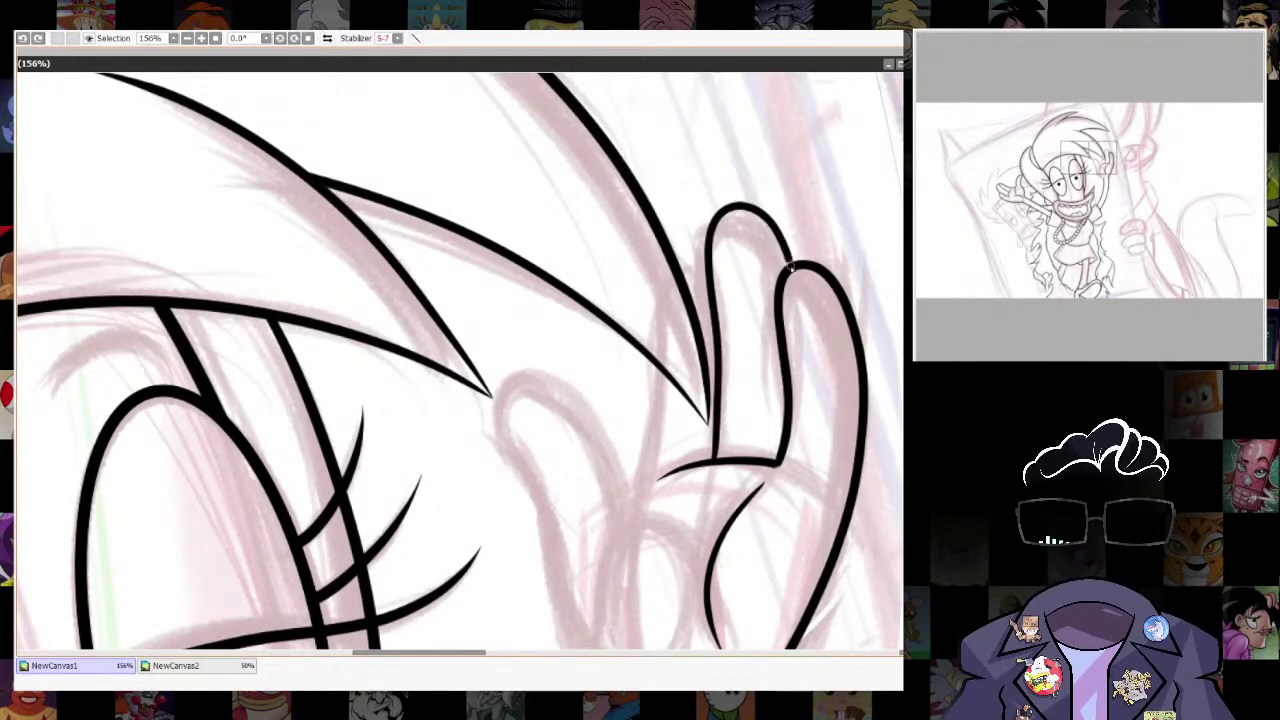
key("ctrl+z")
mouse_move(719, 455)
left_mouse_down()
mouse_move(710, 224)
mouse_move(786, 253)
left_mouse_up()
left_click_drag(756, 437, 731, 422)
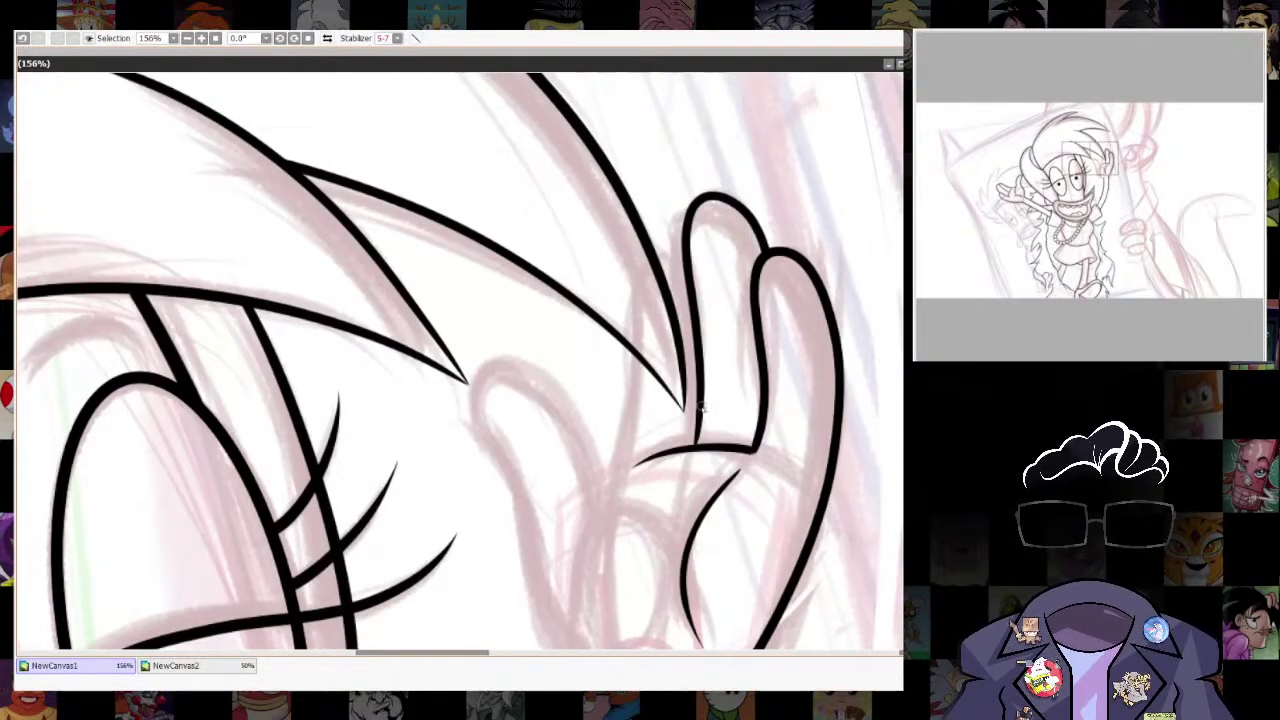
Ink the raised hand's inner fingertip behind the hair lock and the finger's inner edge down into the palm.
scroll(656, 268, "down", 3)
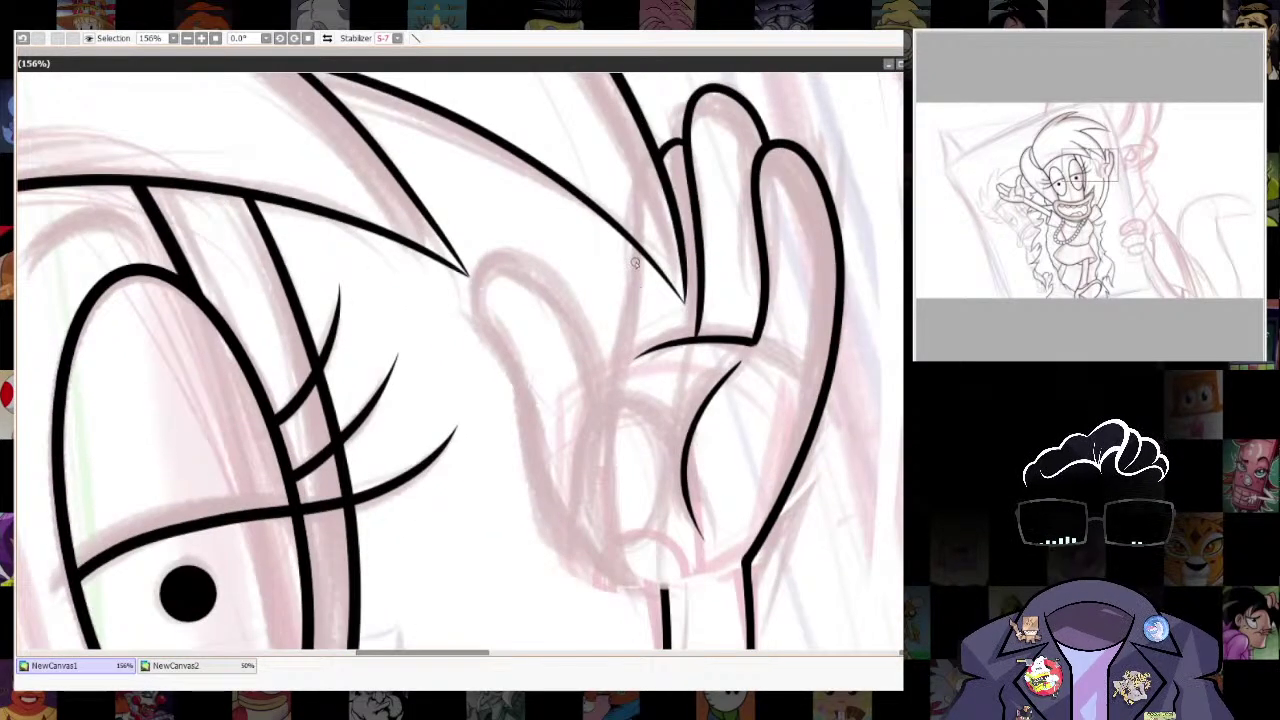
left_click_drag(620, 364, 634, 248)
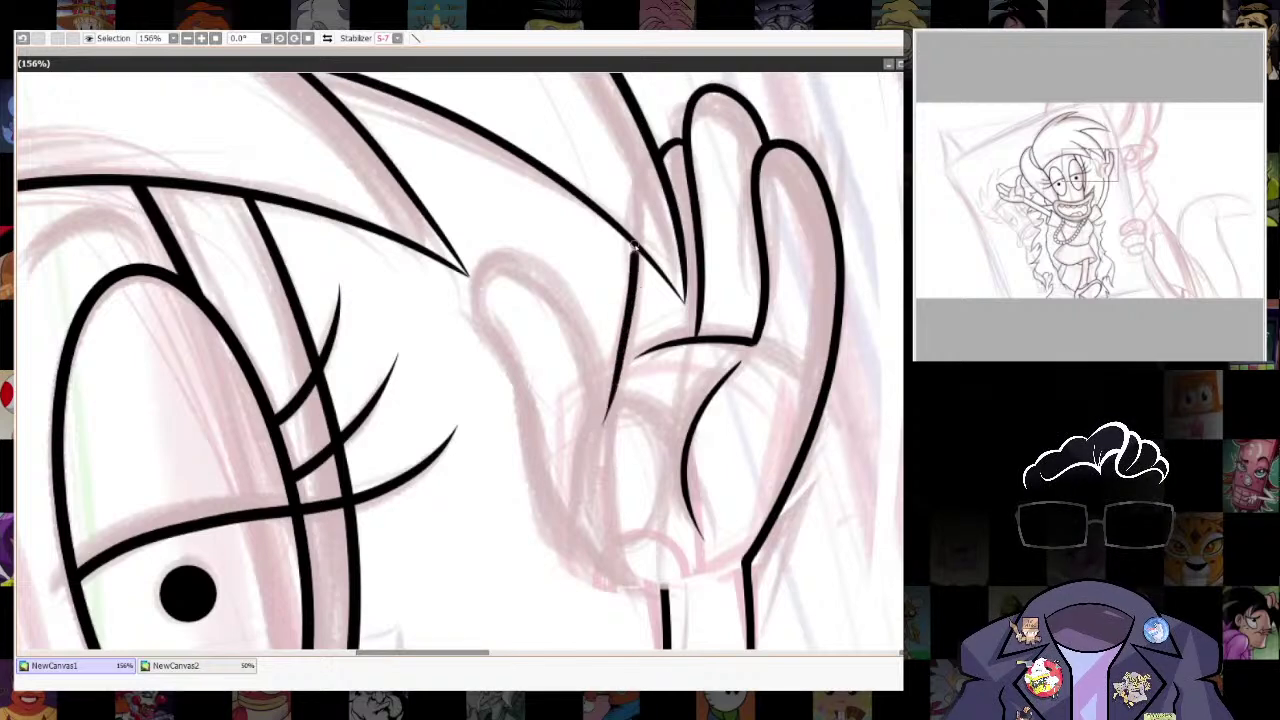
scroll(686, 317, "down", 3)
mouse_move(680, 493)
left_mouse_down()
mouse_move(585, 442)
mouse_move(536, 266)
left_mouse_up()
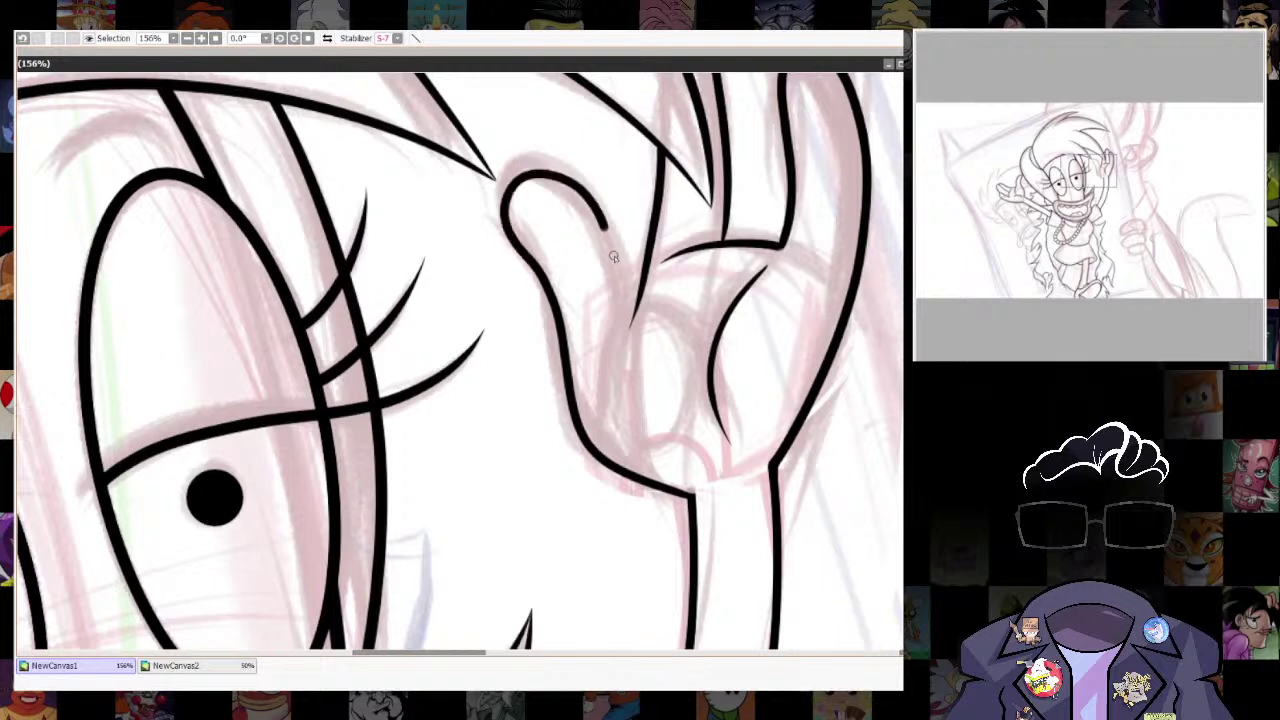
key("ctrl+z")
Rotate the canvas, ink the raised hand's thumb from the wrist around its tip into the palm, and reset the rotation.
scroll(688, 558, "up", 2)
mouse_move(674, 556)
left_mouse_down()
mouse_move(580, 456)
mouse_move(516, 264)
mouse_move(582, 240)
mouse_move(695, 456)
left_mouse_up()
mouse_move(826, 244)
left_mouse_down()
mouse_move(791, 634)
mouse_move(836, 376)
mouse_move(814, 471)
mouse_move(808, 380)
mouse_move(691, 369)
mouse_move(838, 371)
left_mouse_up()
key("ctrl+z")
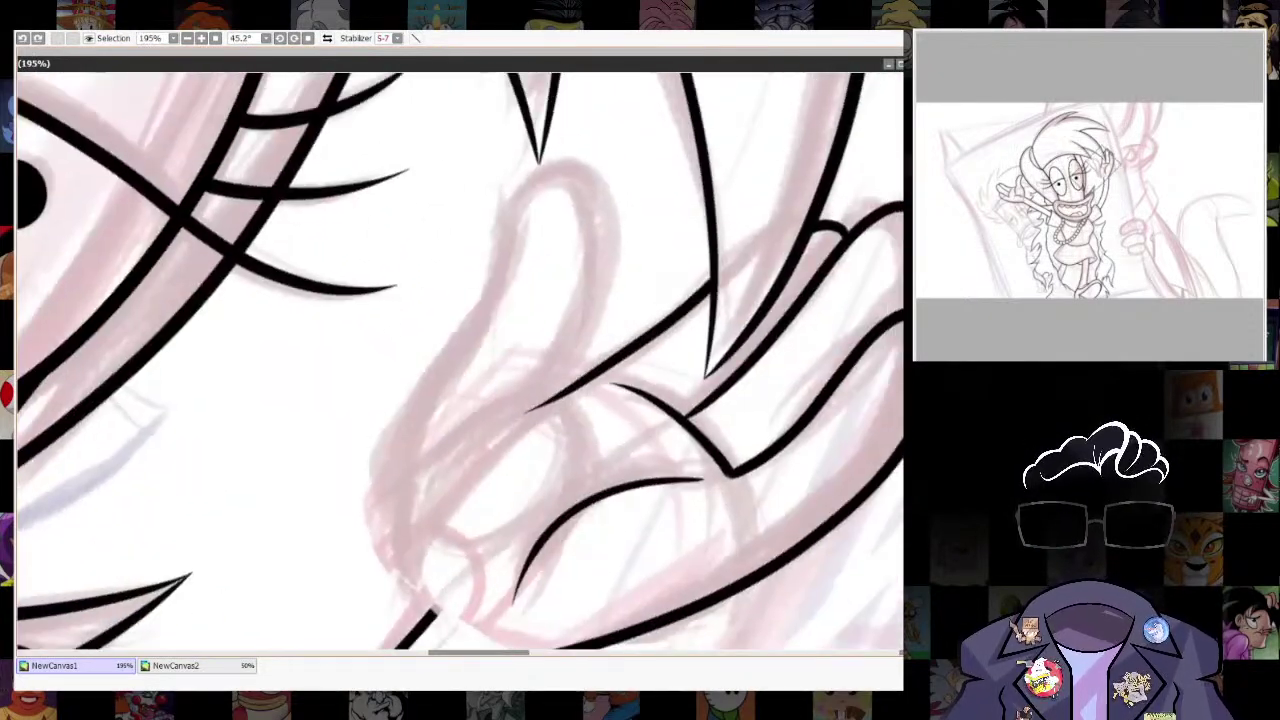
mouse_move(425, 605)
left_mouse_down()
mouse_move(434, 386)
mouse_move(523, 221)
mouse_move(576, 185)
mouse_move(598, 290)
mouse_move(560, 392)
mouse_move(588, 470)
left_mouse_up()
scroll(631, 406, "up", 2)
mouse_move(492, 437)
left_mouse_down()
mouse_move(514, 457)
mouse_move(503, 411)
mouse_move(508, 440)
left_mouse_up()
key("ctrl+z")
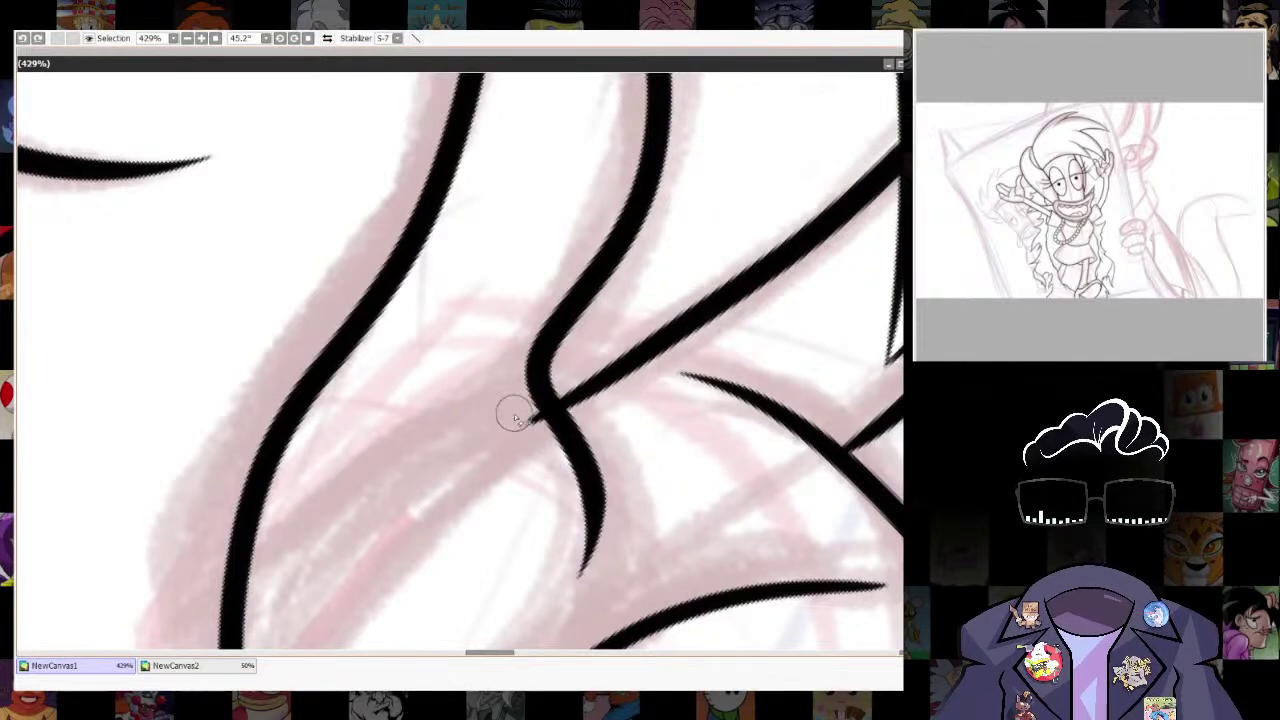
left_click(308, 38)
scroll(877, 412, "down", 8)
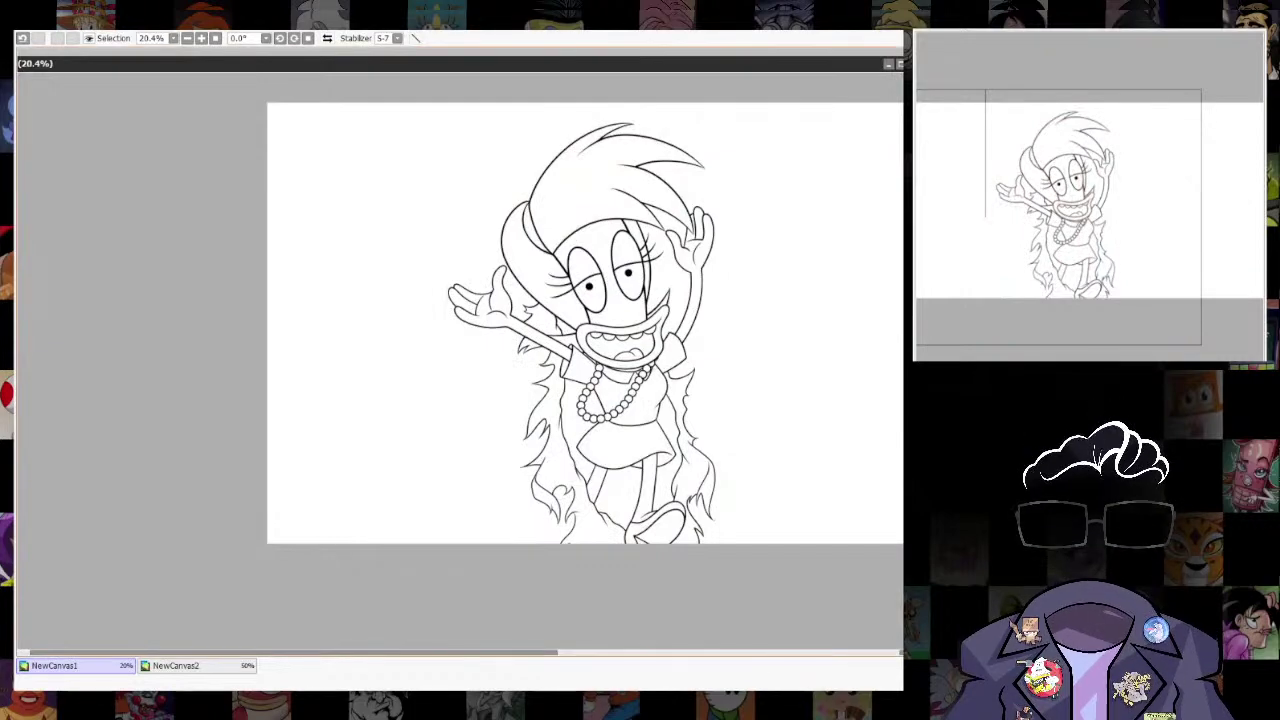
Ink the wispy hair strands beside the cheek and between the mouth corner and the raised arm's sleeve.
scroll(831, 423, "up", 3)
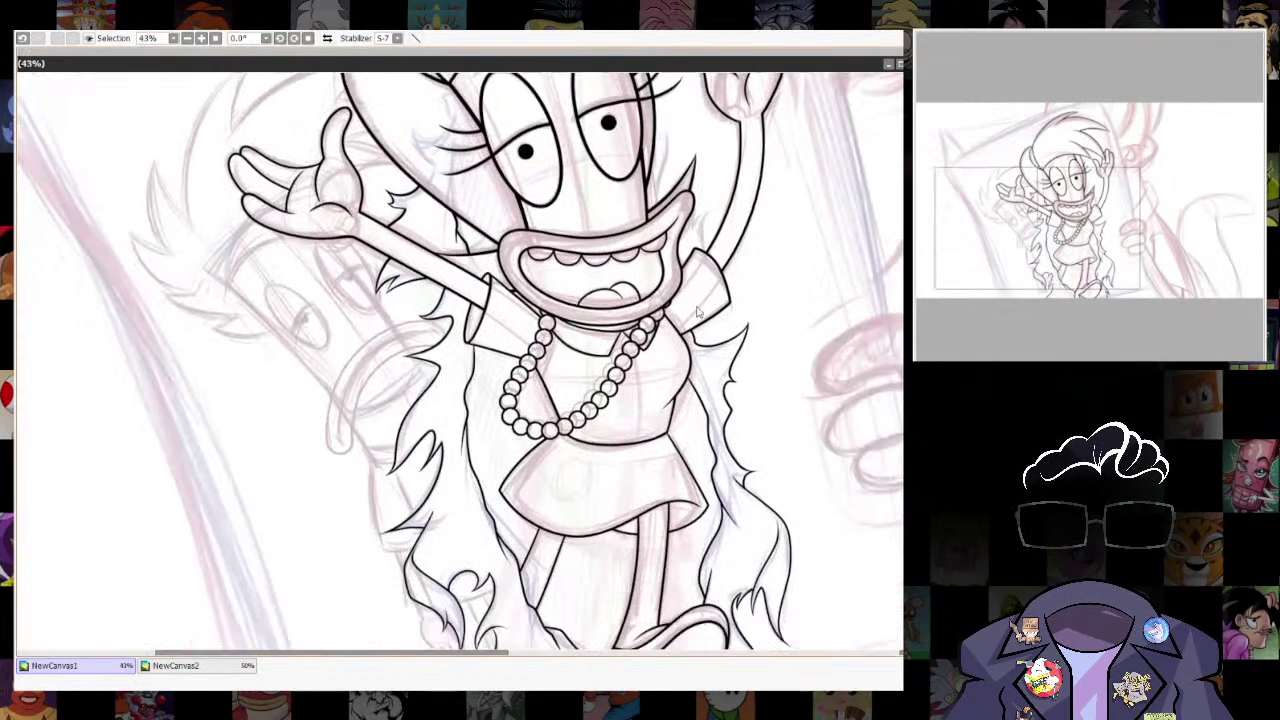
scroll(726, 400, "up", 4)
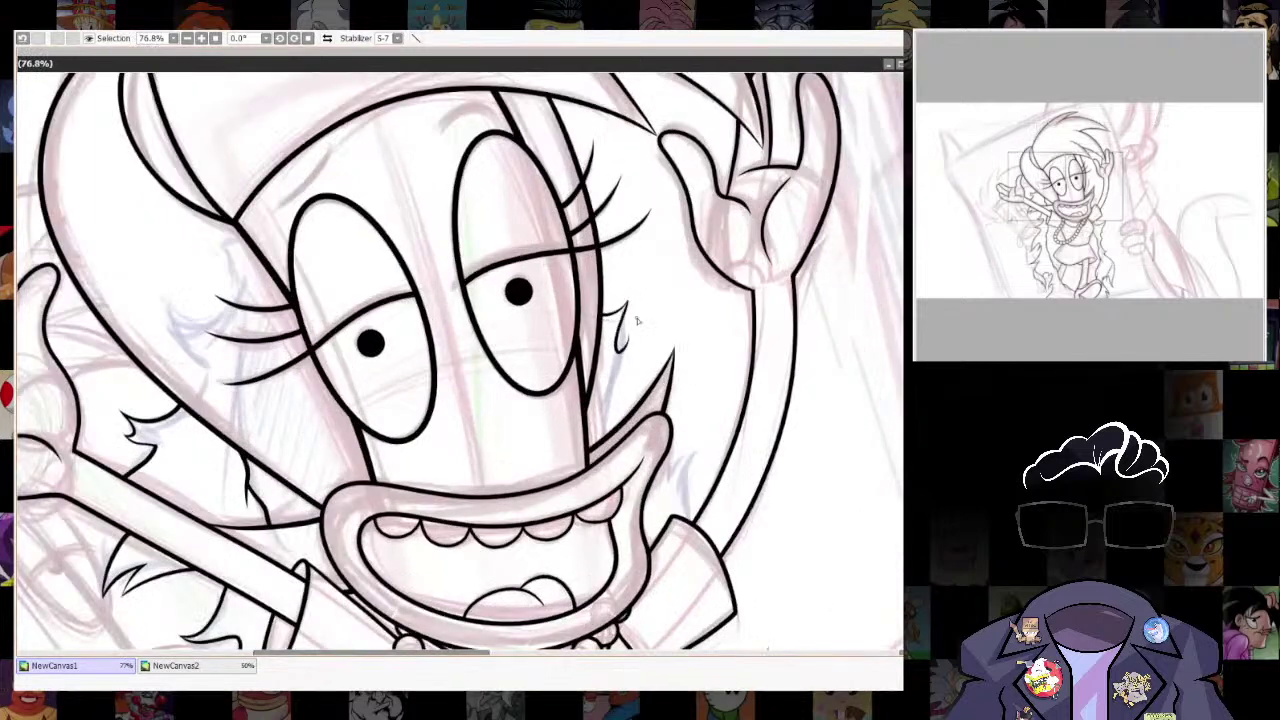
left_click_drag(620, 422, 624, 424)
left_click_drag(713, 498, 695, 400)
key("bracketright")
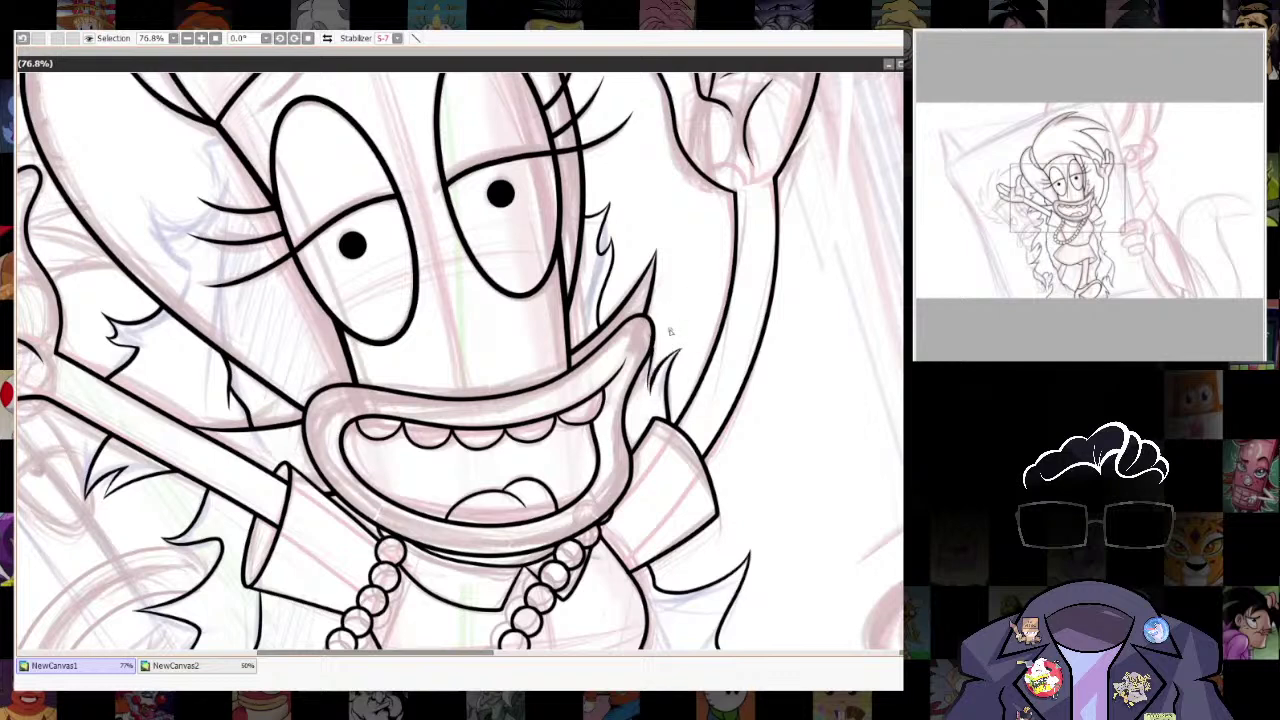
scroll(654, 379, "up", 5)
left_click(672, 328, "ctrl+alt")
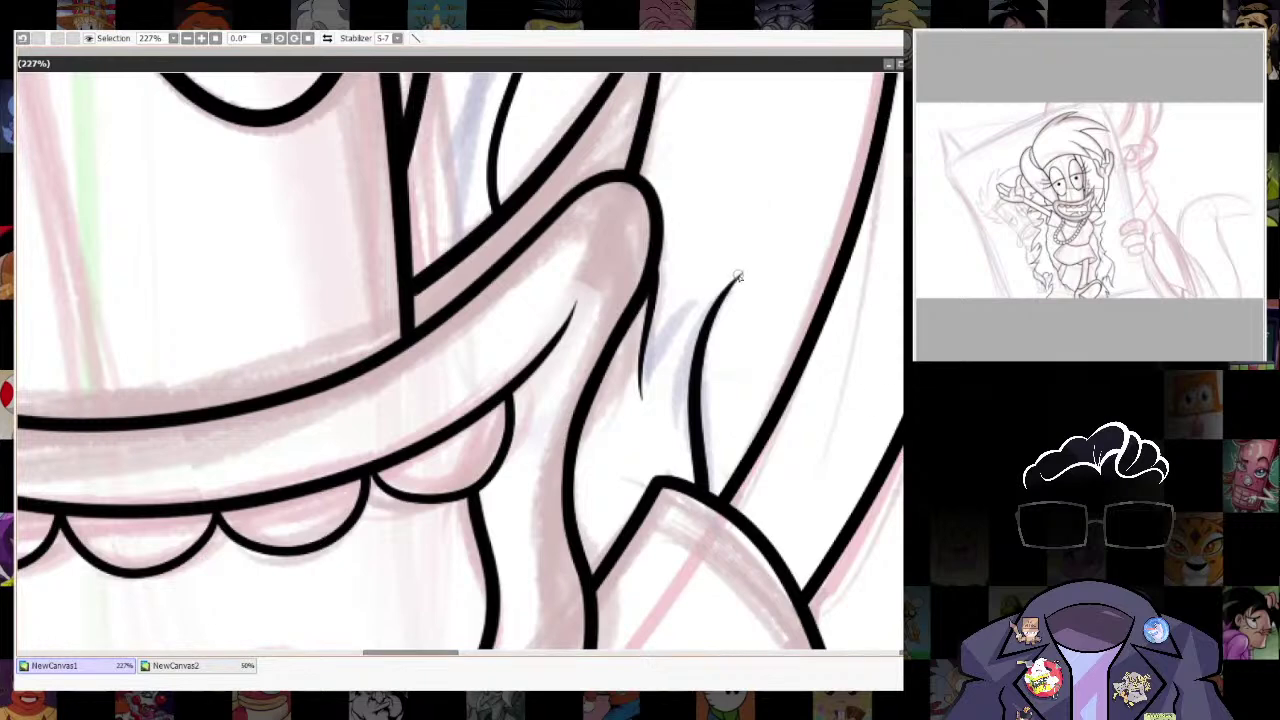
mouse_move(731, 279)
left_mouse_down()
mouse_move(648, 358)
mouse_move(640, 431)
left_mouse_up()
scroll(857, 421, "down", 10)
Set the brush size to 15 and ink the short curved eyebrows above both eyes, redoing the first stroke.
scroll(600, 260, "up", 6)
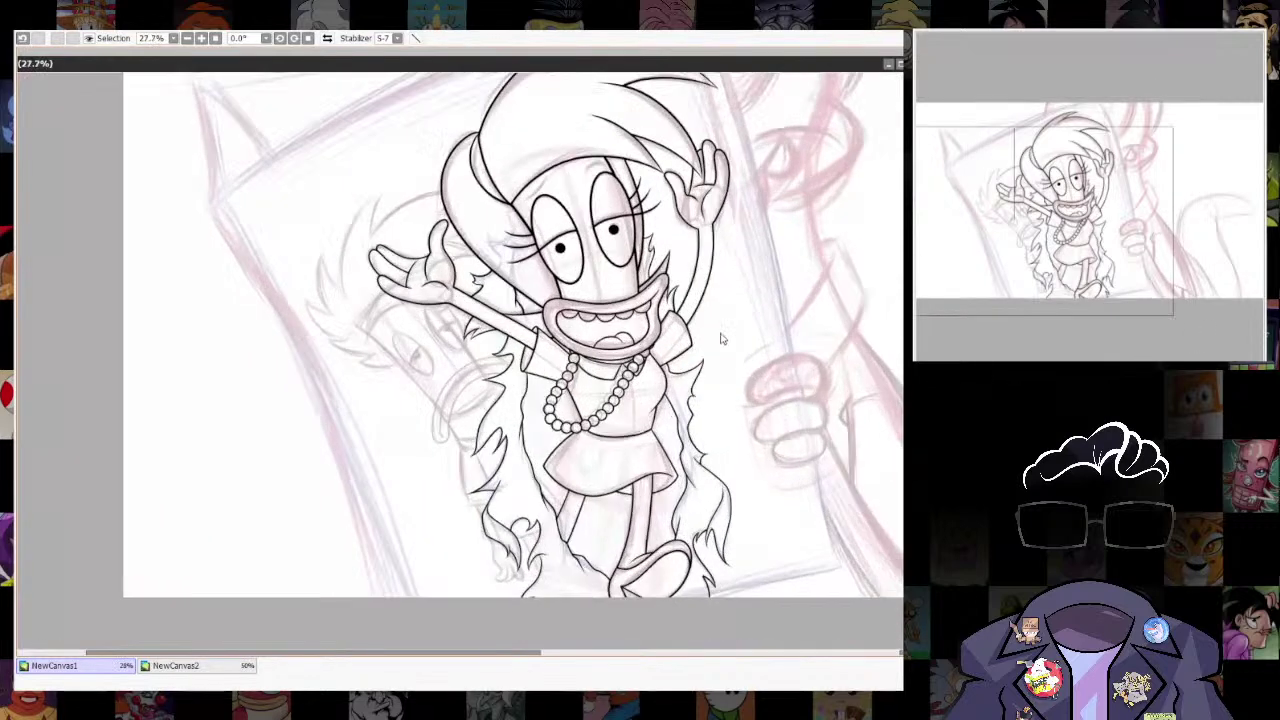
left_click(538, 399, "ctrl+alt")
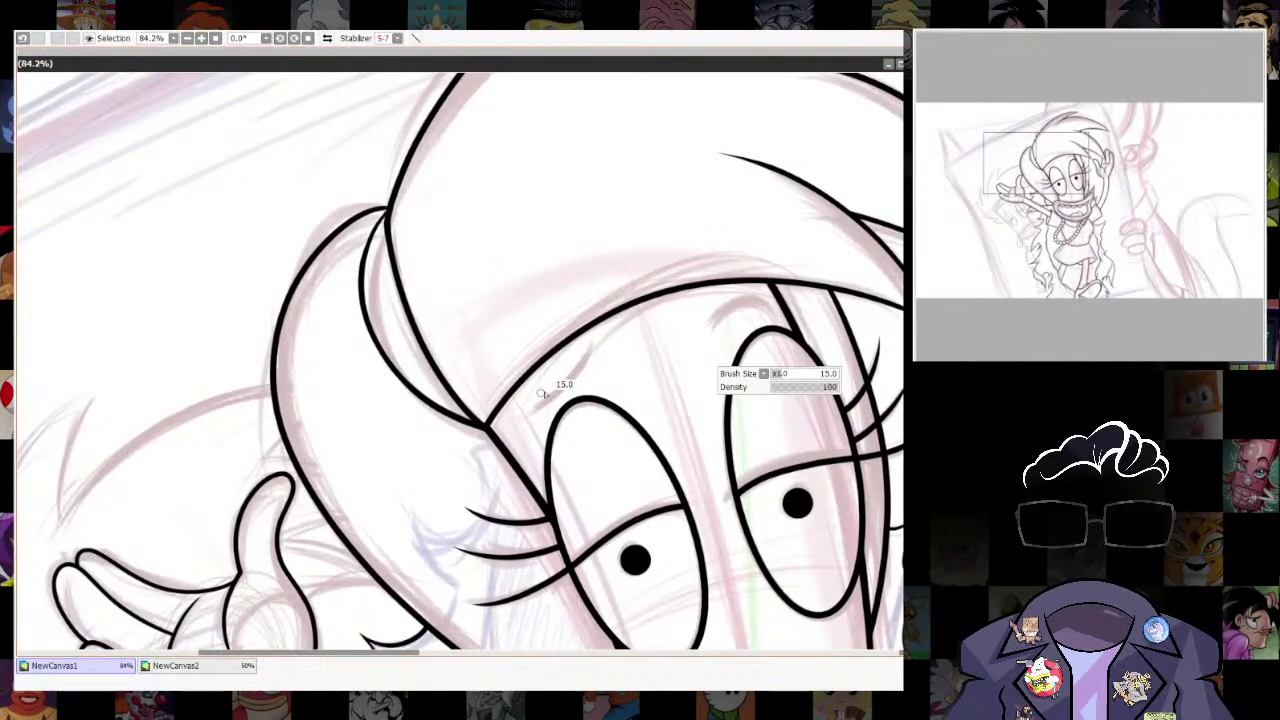
key("ctrl+z")
left_click_drag(519, 419, 586, 370)
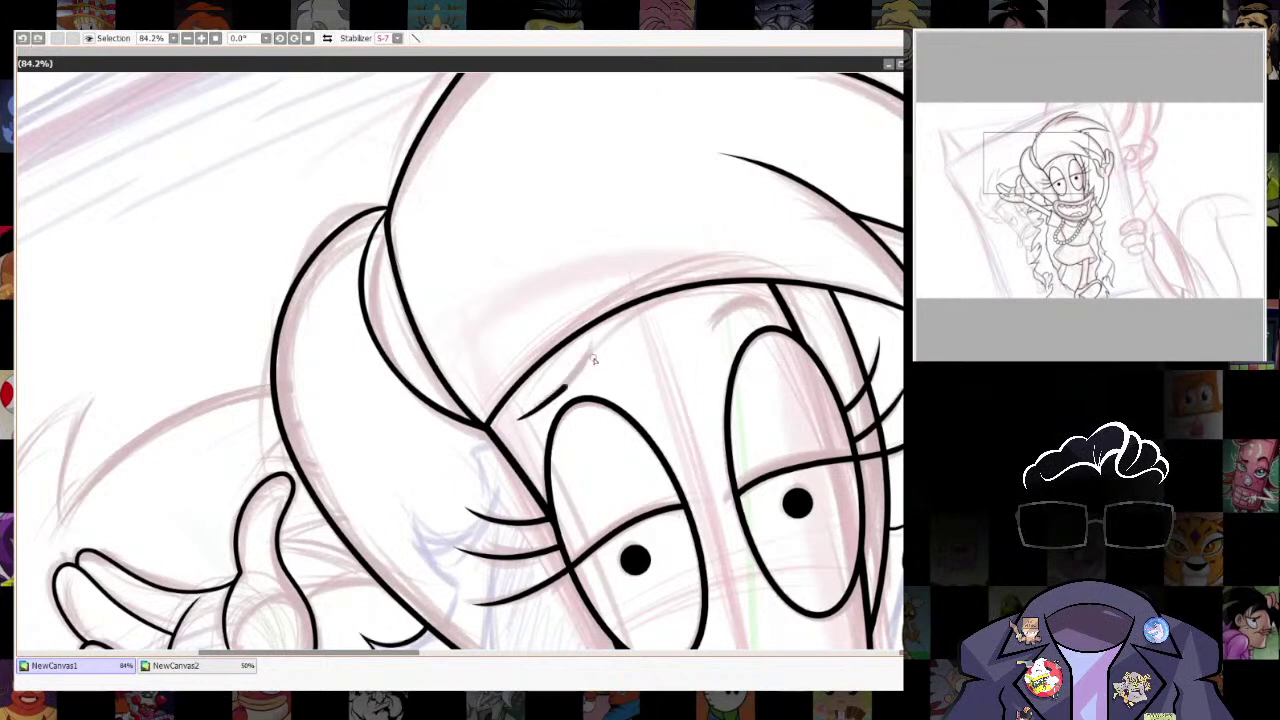
key("ctrl+z")
left_click_drag(762, 291, 728, 339)
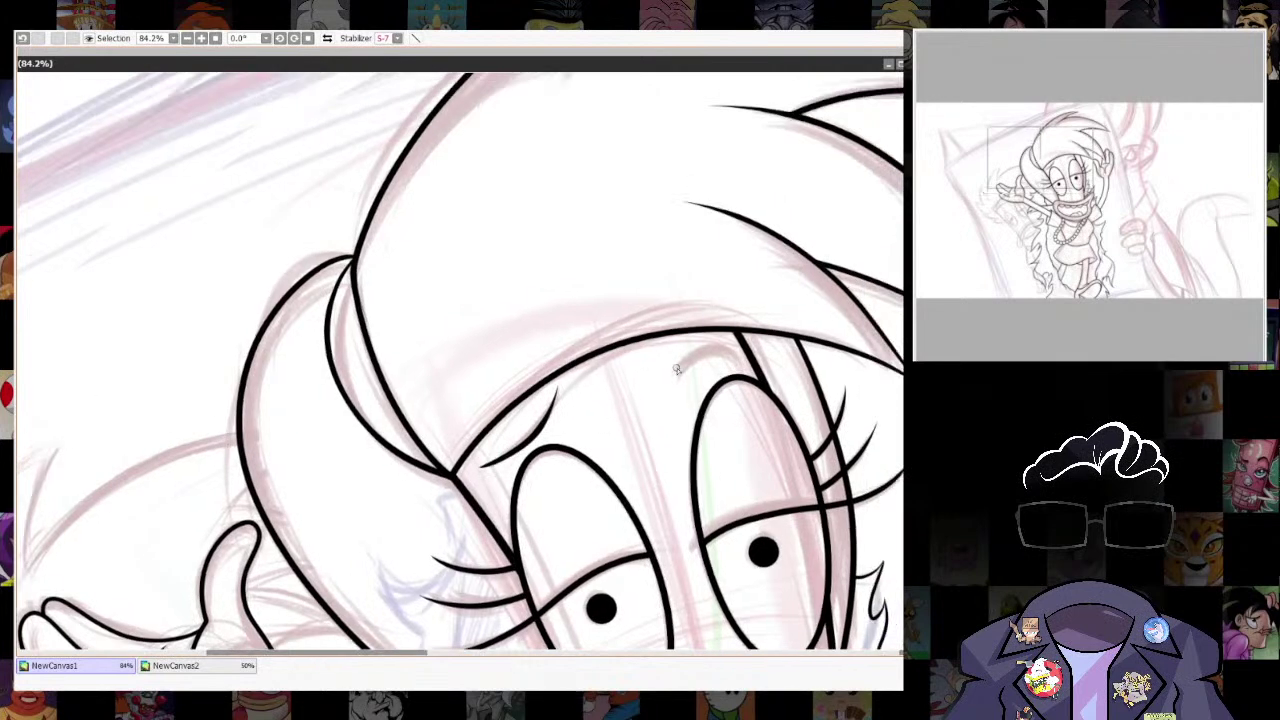
scroll(752, 363, "down", 10)
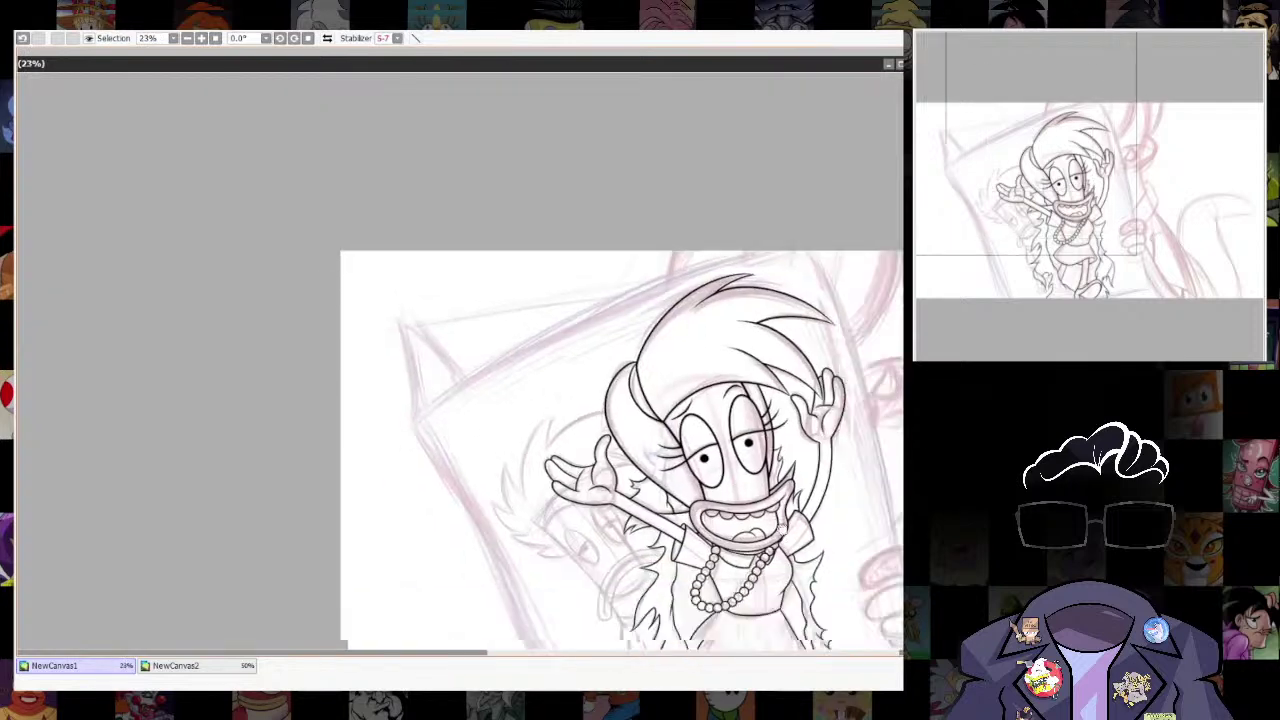
Set the brush size to 11 for inking the sketched fingers that grip the poster's edge.
scroll(752, 363, "up", 2)
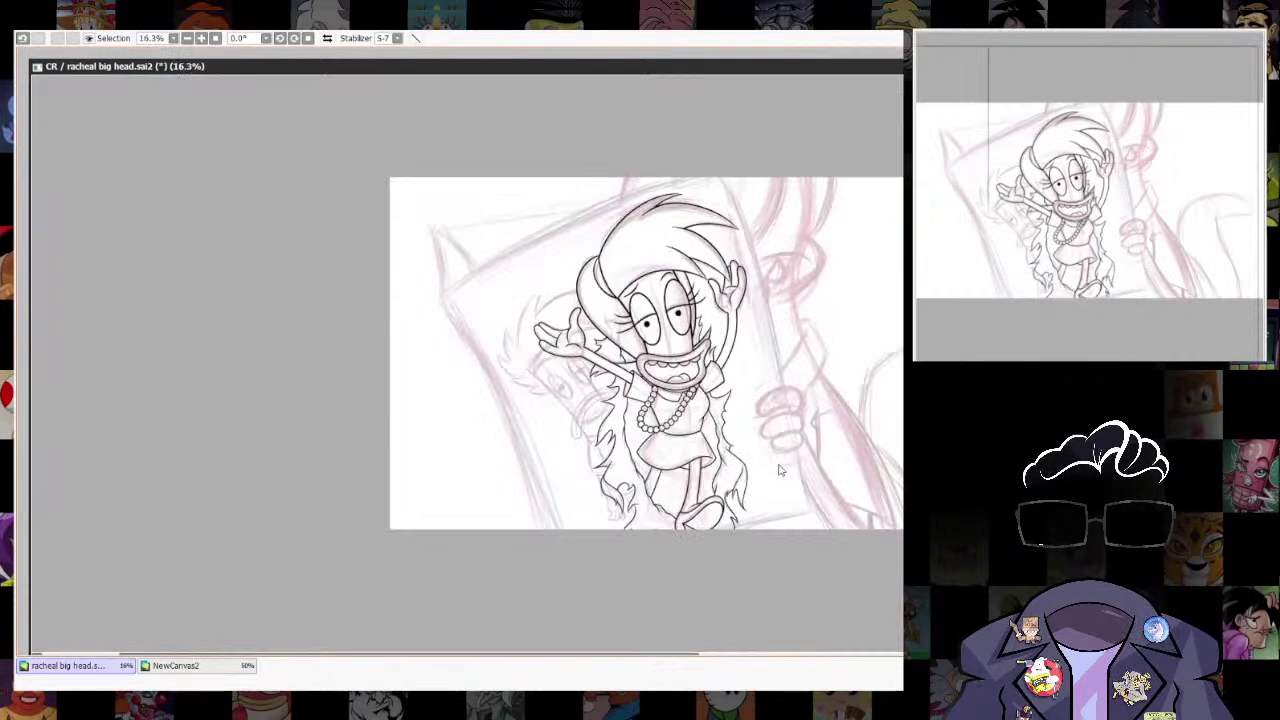
scroll(744, 357, "up", 2)
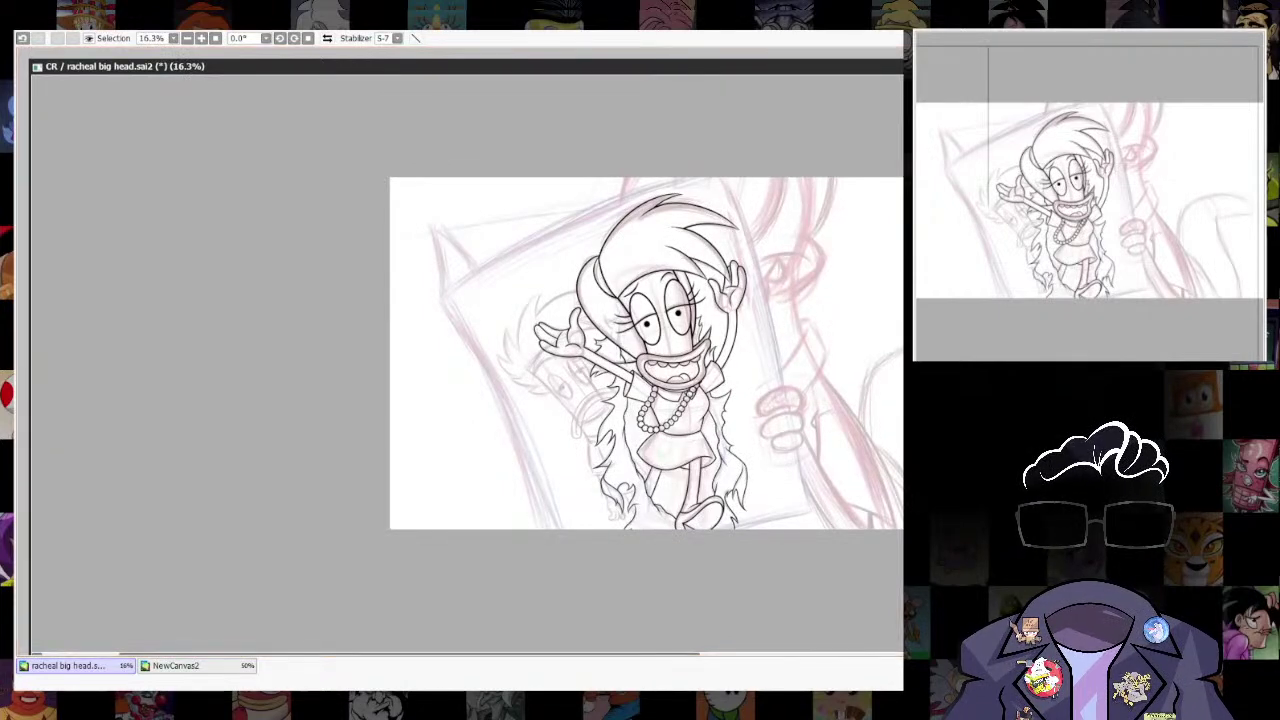
scroll(870, 373, "down", 2)
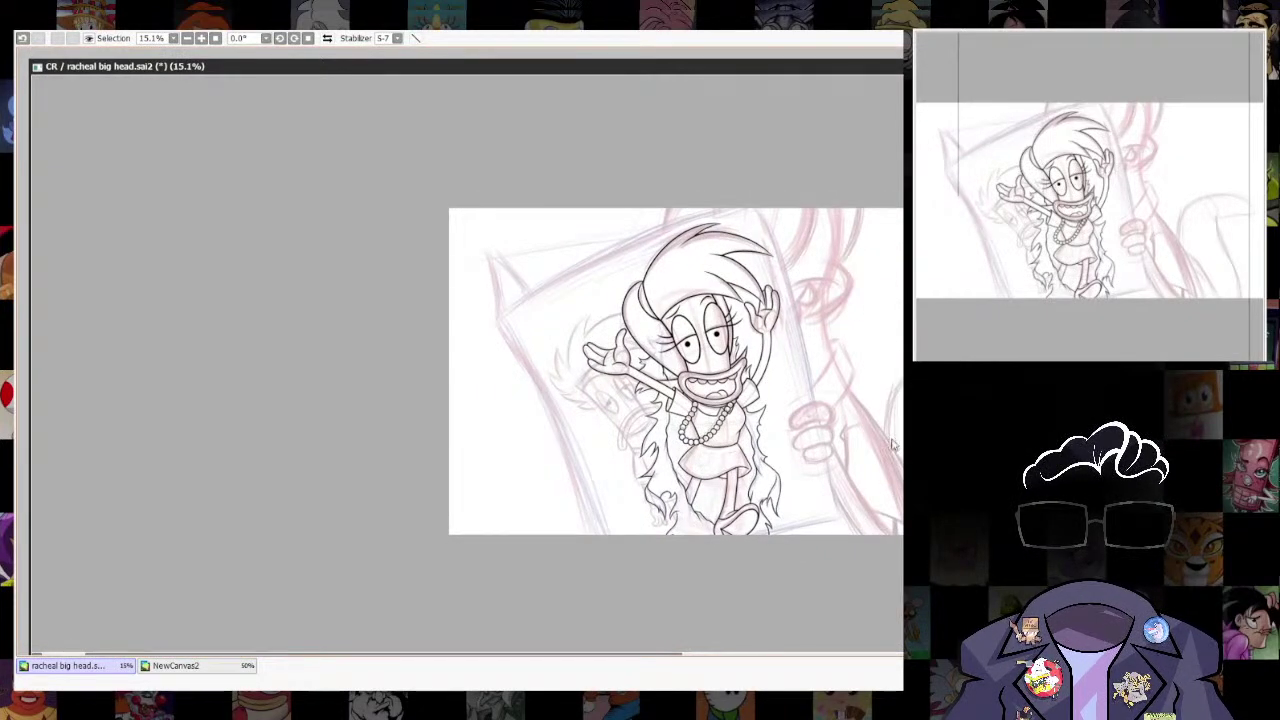
scroll(797, 424, "up", 6)
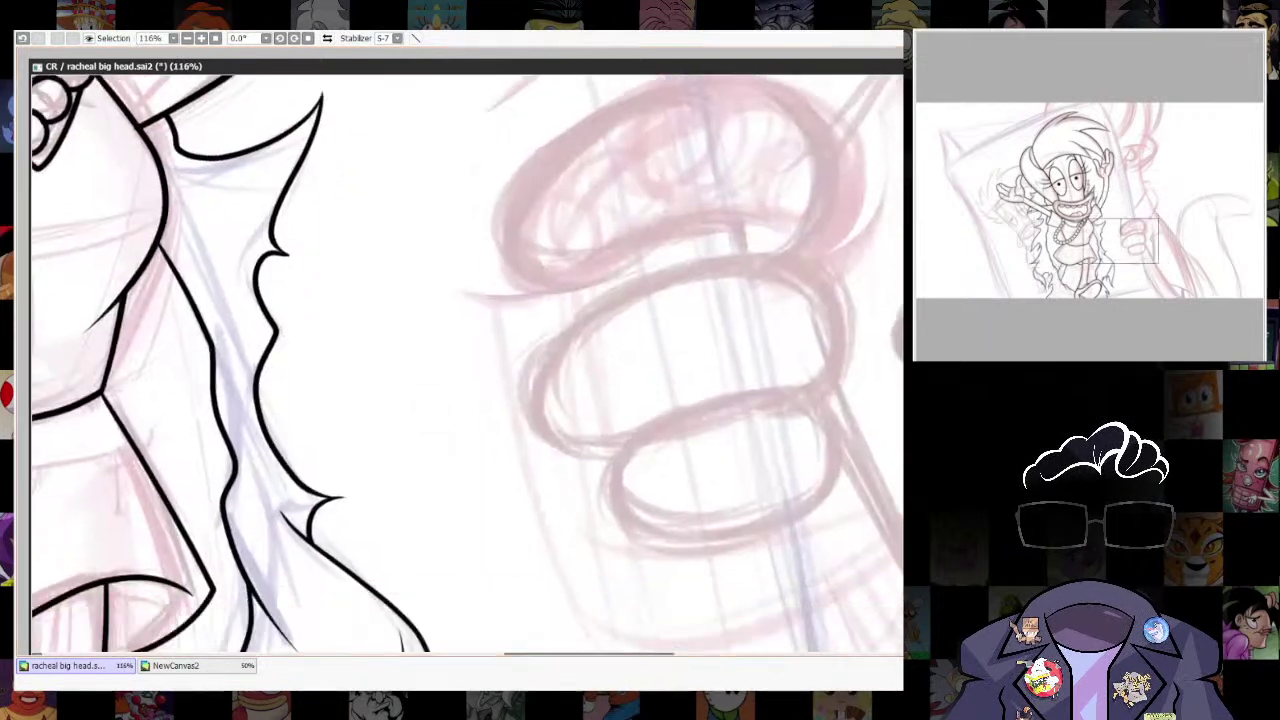
key("bracketleft")
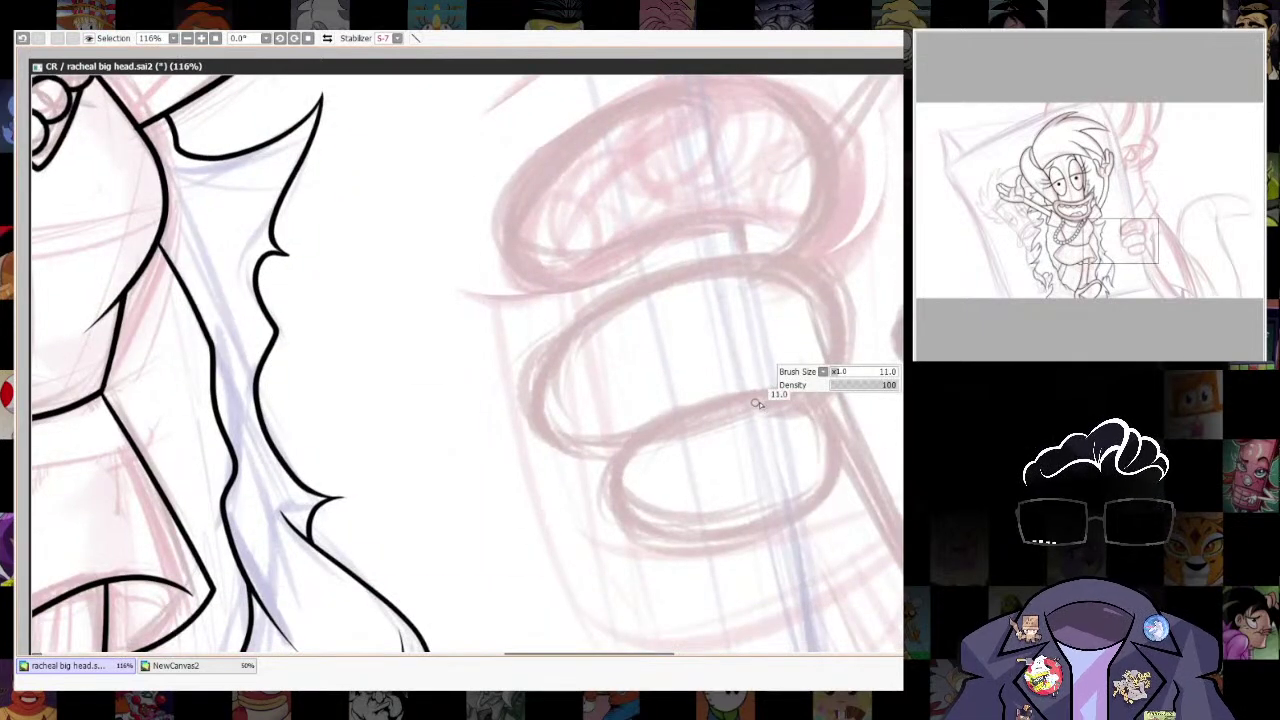
left_click_drag(606, 484, 749, 554)
key("ctrl+z")
left_click_drag(592, 195, 708, 380)
left_click_drag(266, 248, 356, 466)
key("ctrl+z")
Ink the lowest gripping finger as a closed oval and smooth the joint where the stroke ends meet.
left_click_drag(862, 517, 704, 335)
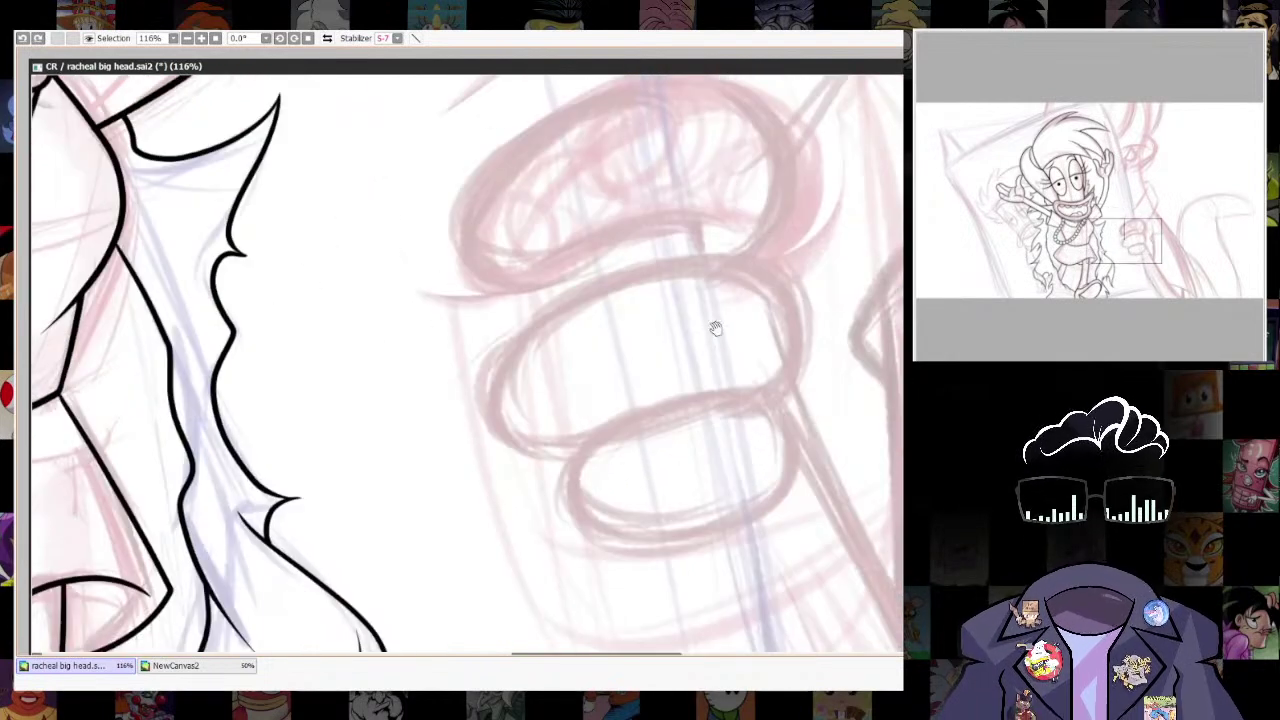
mouse_move(770, 408)
left_mouse_down()
mouse_move(555, 458)
mouse_move(582, 546)
mouse_move(775, 513)
mouse_move(811, 438)
mouse_move(760, 398)
left_mouse_up()
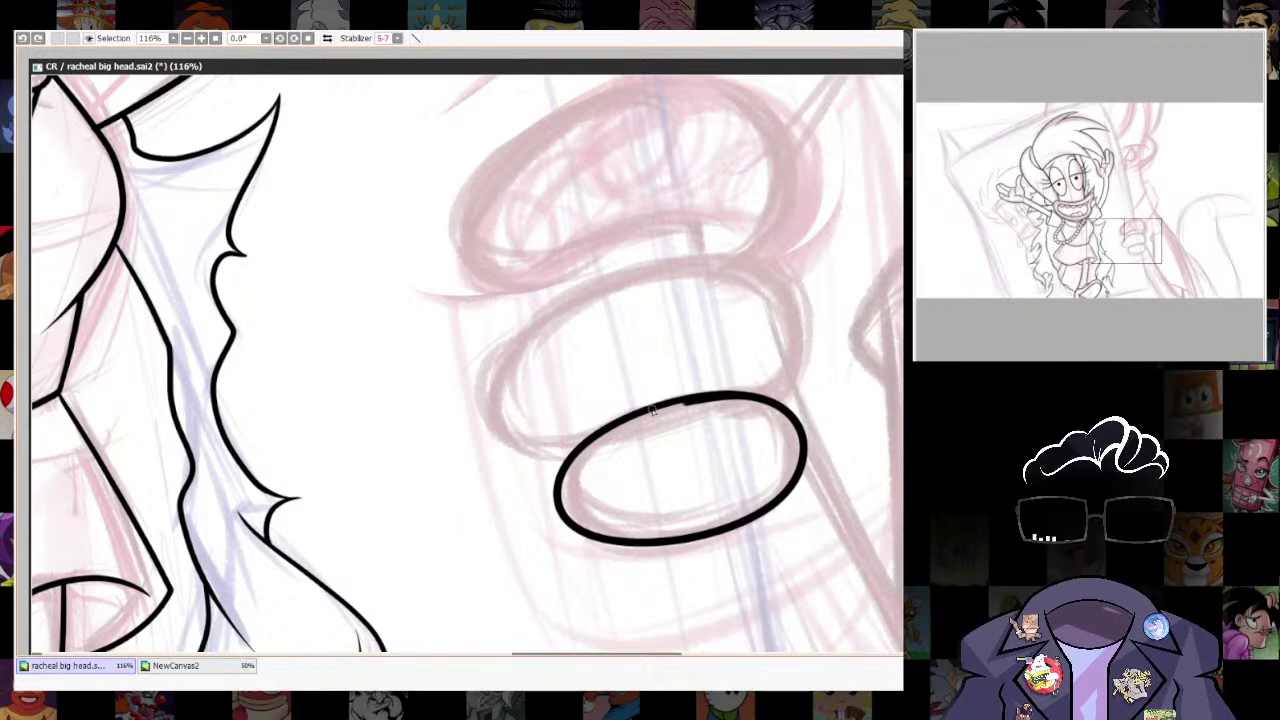
left_click_drag(652, 410, 632, 417)
mouse_move(751, 416)
left_mouse_down()
mouse_move(648, 418)
mouse_move(893, 442)
left_mouse_up()
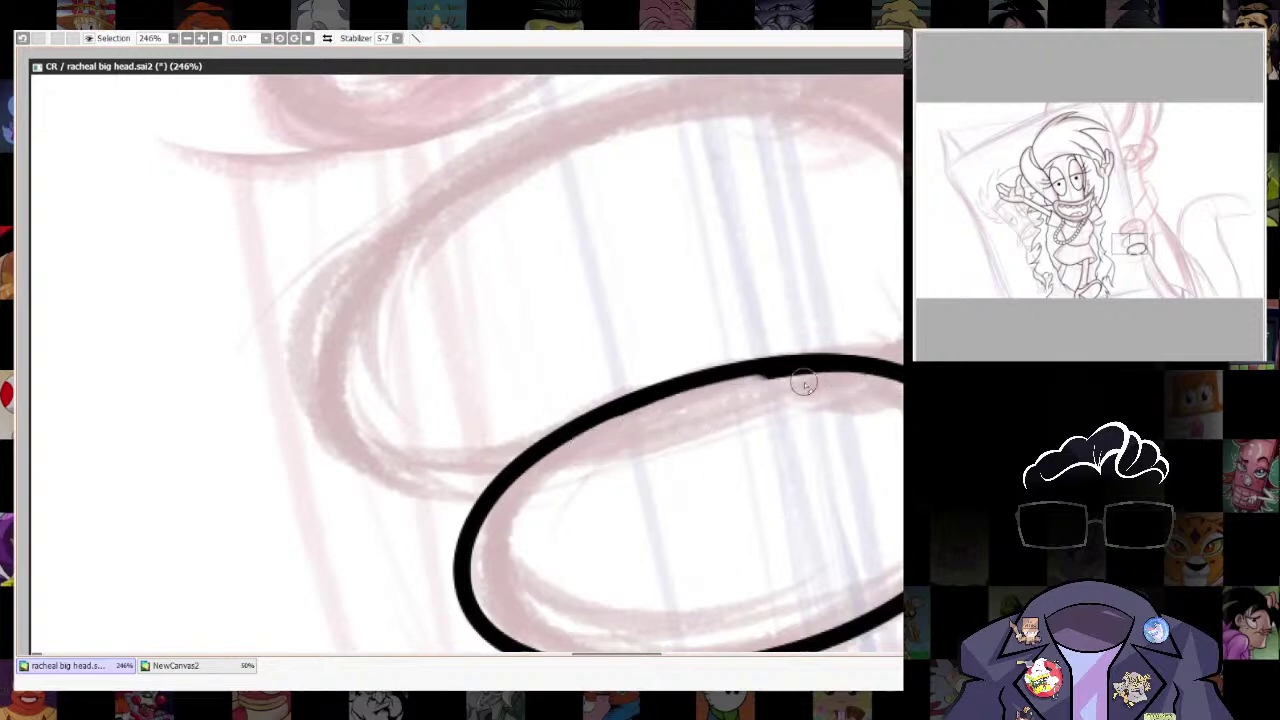
scroll(729, 570, "down", 4)
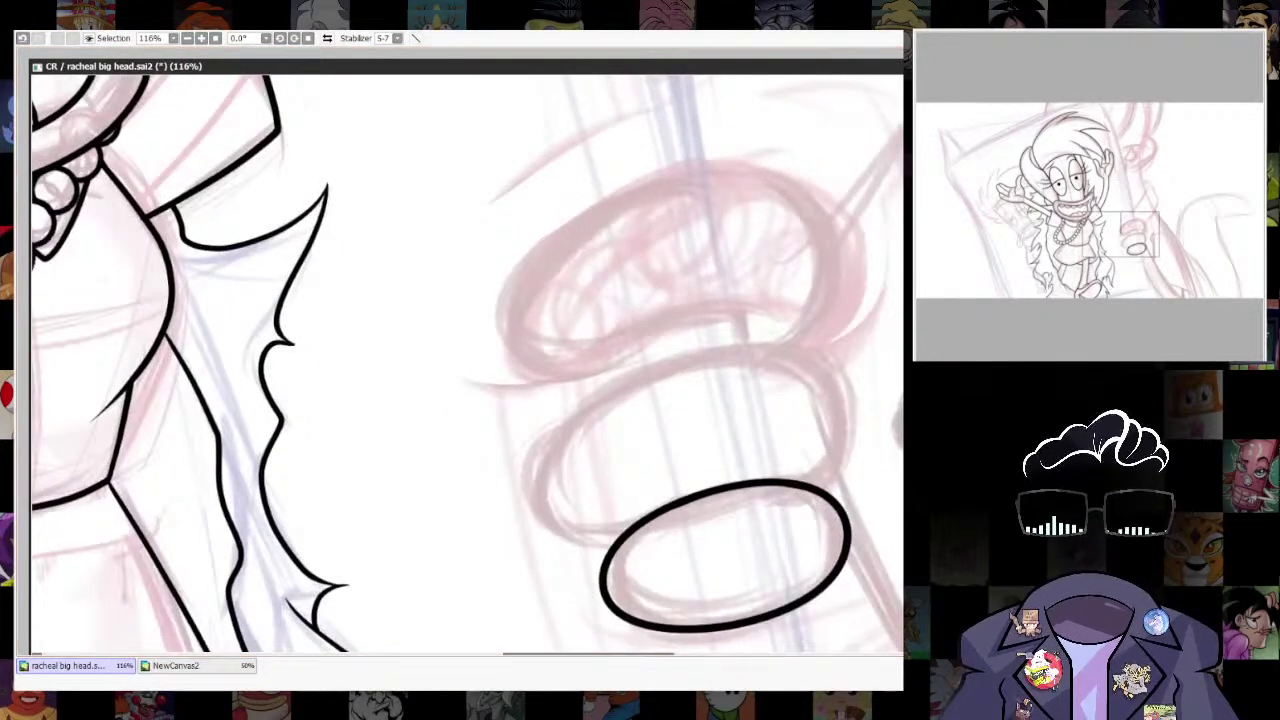
Ink the middle gripping finger as a rounded outline resting on the lowest finger.
mouse_move(538, 458)
left_mouse_down()
mouse_move(680, 352)
mouse_move(834, 366)
mouse_move(827, 474)
left_mouse_up()
scroll(824, 440, "up", 2)
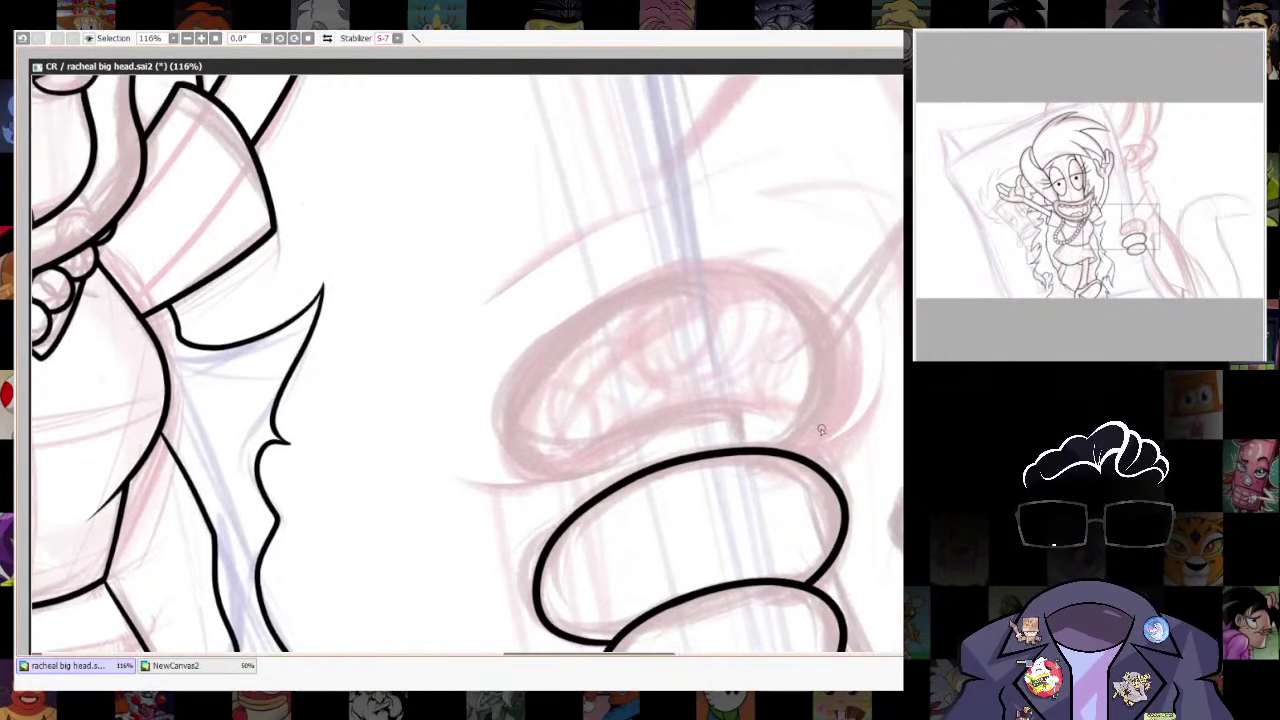
scroll(778, 455, "down", 2)
Ink the large top gripping finger as a bean-shaped outline curving over the middle finger.
key("ctrl+z")
mouse_move(572, 477)
left_mouse_down()
mouse_move(649, 387)
mouse_move(790, 362)
mouse_move(866, 395)
mouse_move(872, 469)
mouse_move(852, 490)
mouse_move(877, 397)
mouse_move(754, 281)
mouse_move(576, 340)
mouse_move(510, 434)
mouse_move(548, 499)
mouse_move(762, 435)
mouse_move(803, 453)
left_mouse_up()
scroll(843, 493, "up", 2)
scroll(803, 453, "down", 3)
scroll(855, 414, "down", 10)
scroll(815, 485, "up", 3)
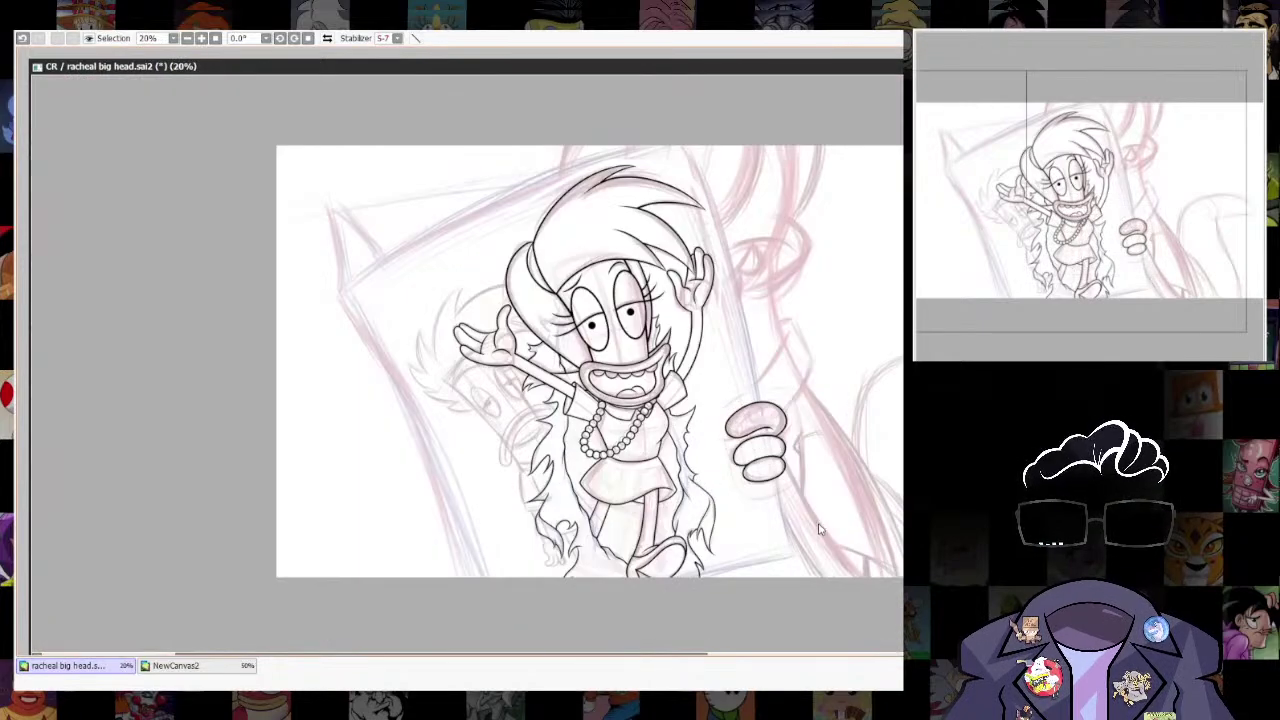
Select the three inked gripping fingers, squash them slightly in height from above with Transform, and deselect.
scroll(770, 566, "up", 4)
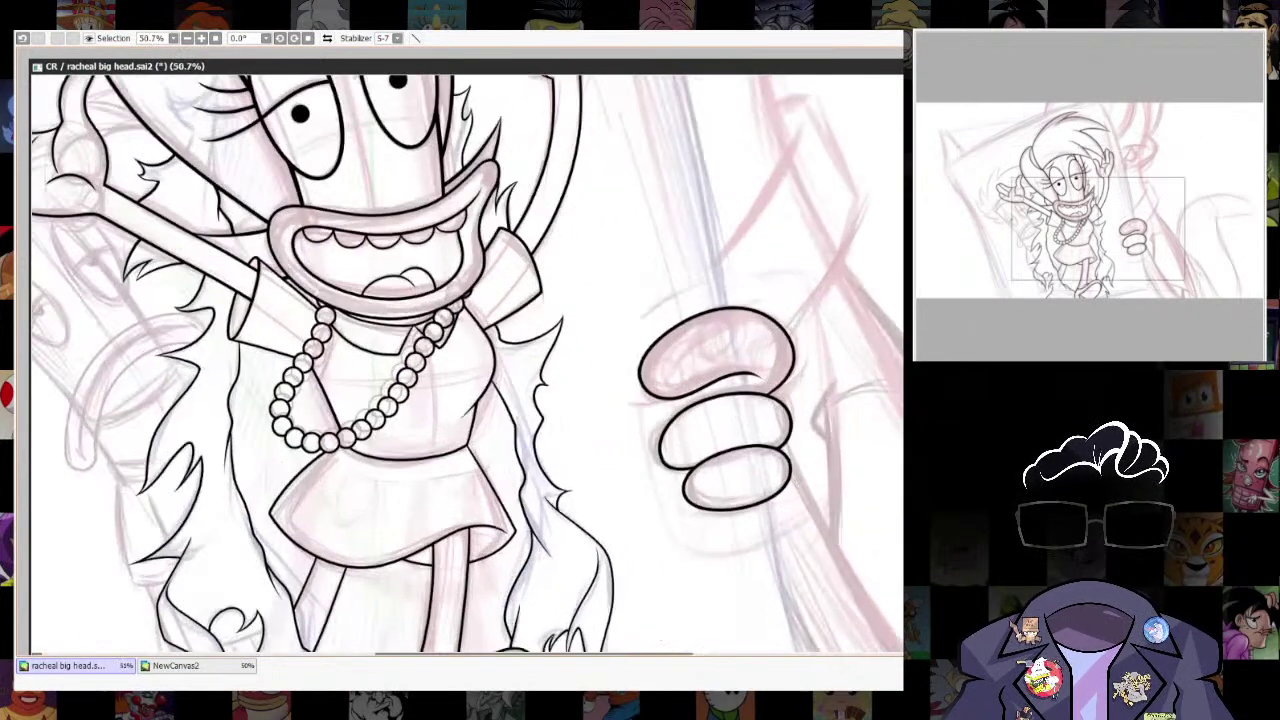
left_click_drag(754, 257, 848, 596)
key("ctrl+z")
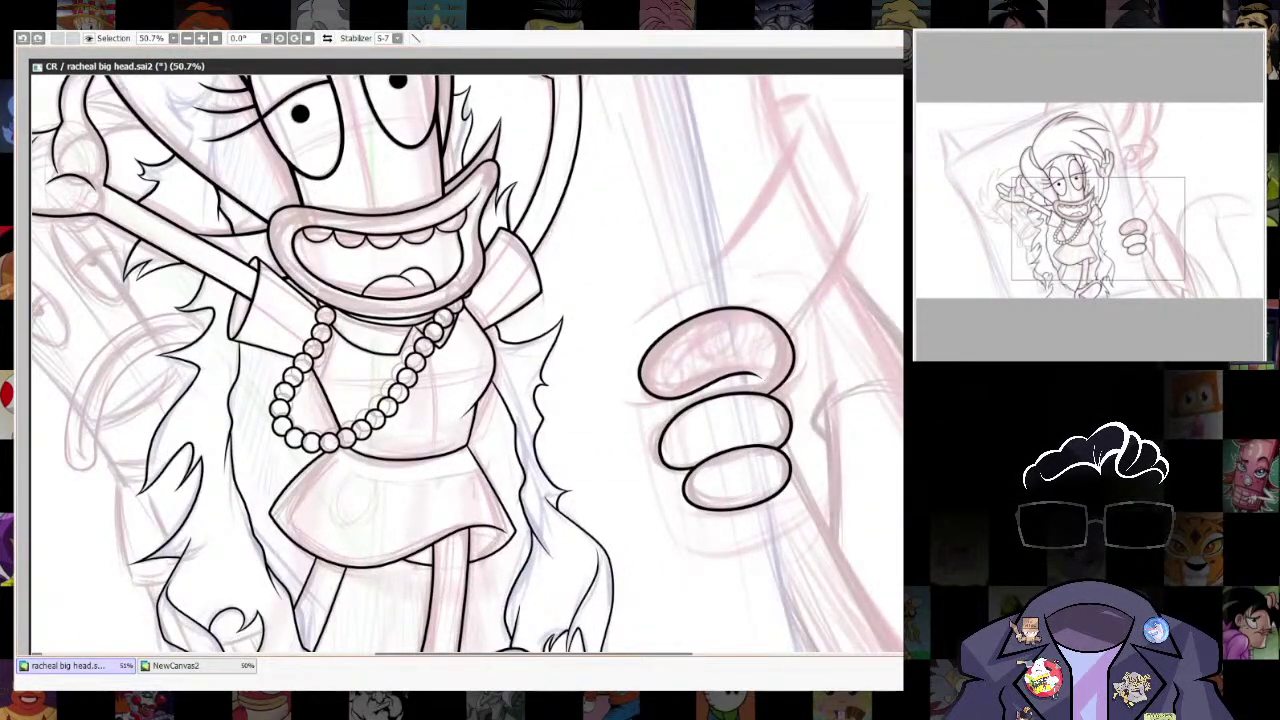
left_click_drag(768, 272, 748, 260)
key("ctrl+t")
left_click_drag(718, 306, 718, 315)
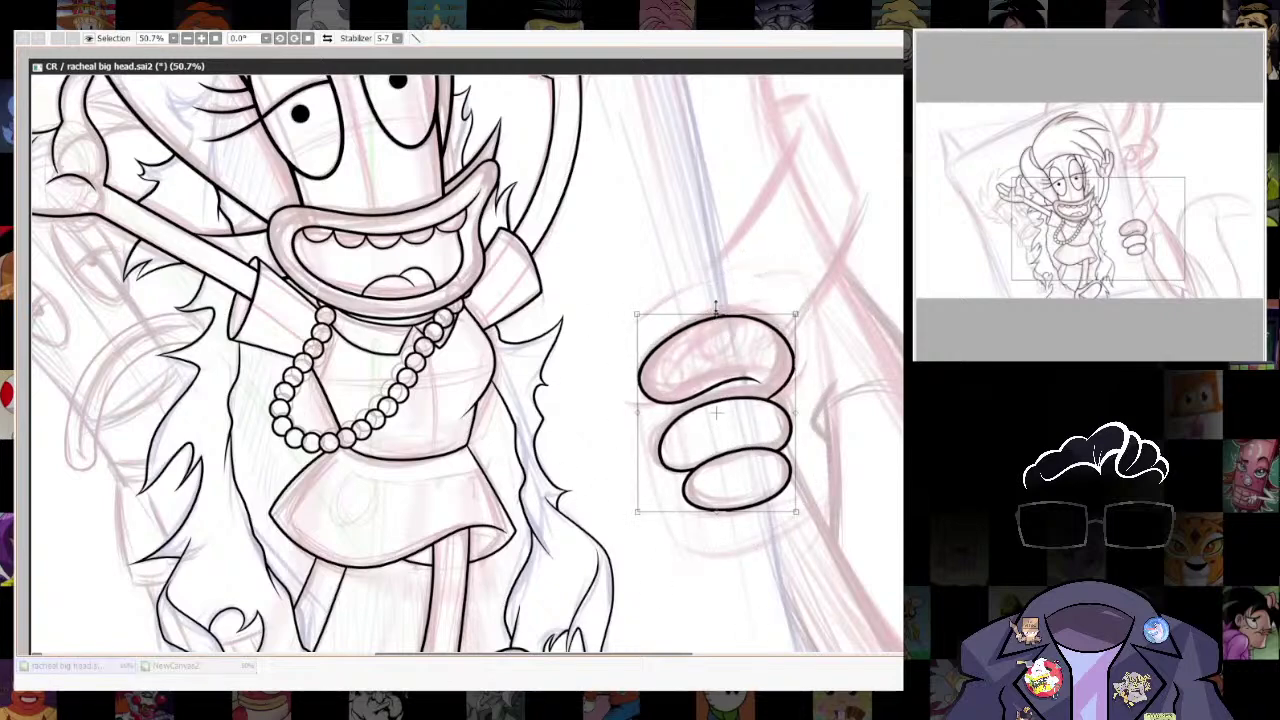
key("Return")
key("ctrl+d")
Ink the poster's top edge from its left corner up to the canvas border and bend it into a gentle arc.
scroll(770, 420, "down", 4)
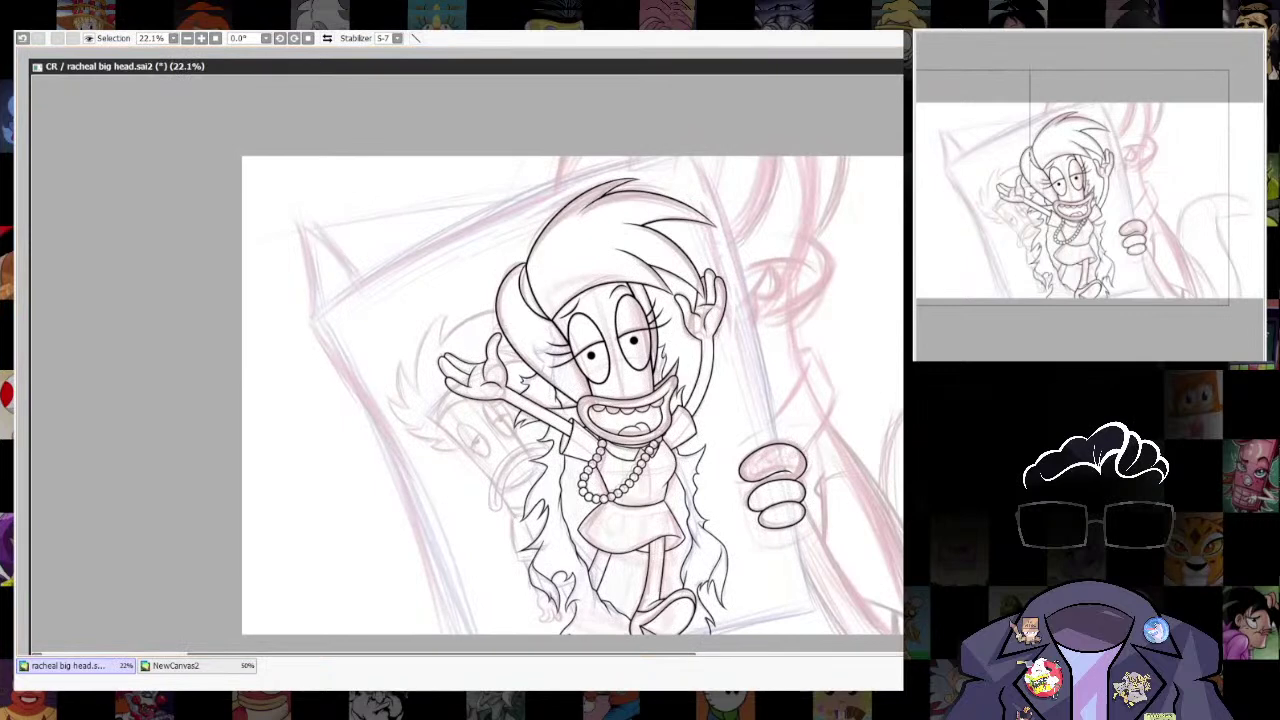
left_click_drag(310, 318, 680, 148)
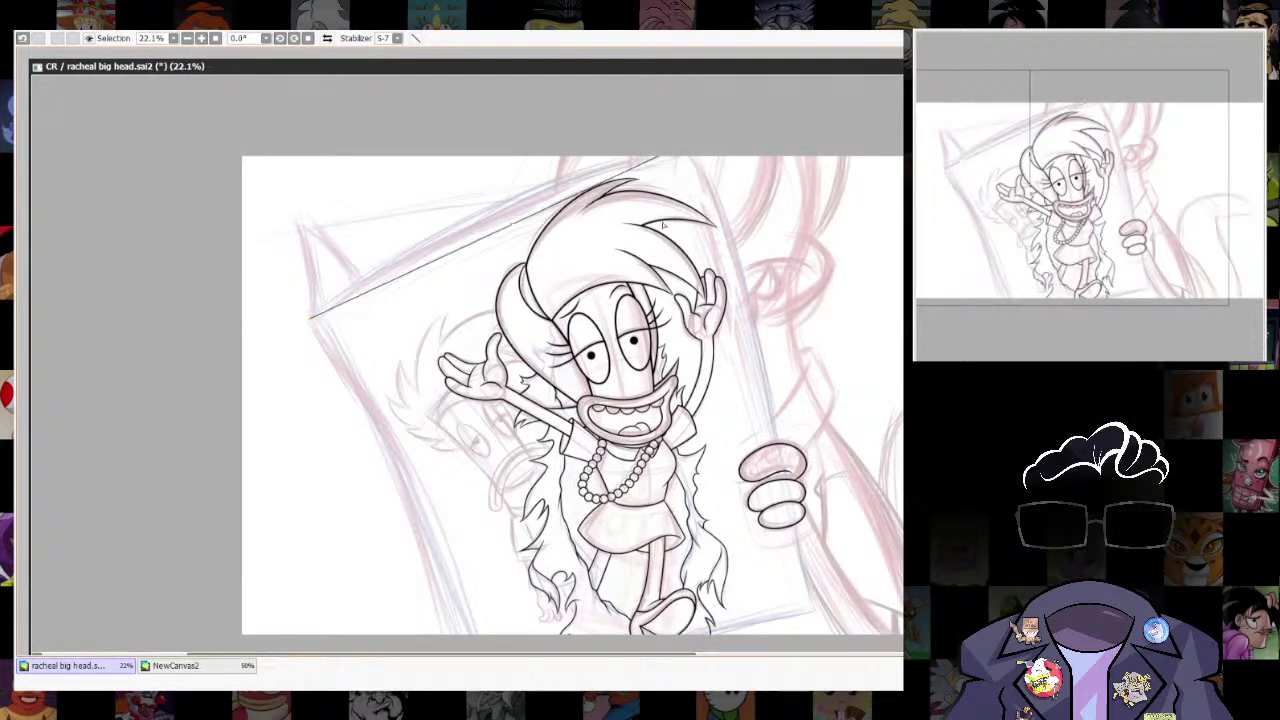
key("ctrl+z")
mouse_move(310, 318)
left_mouse_down()
mouse_move(520, 195)
mouse_move(636, 158)
left_mouse_up()
left_click(493, 208)
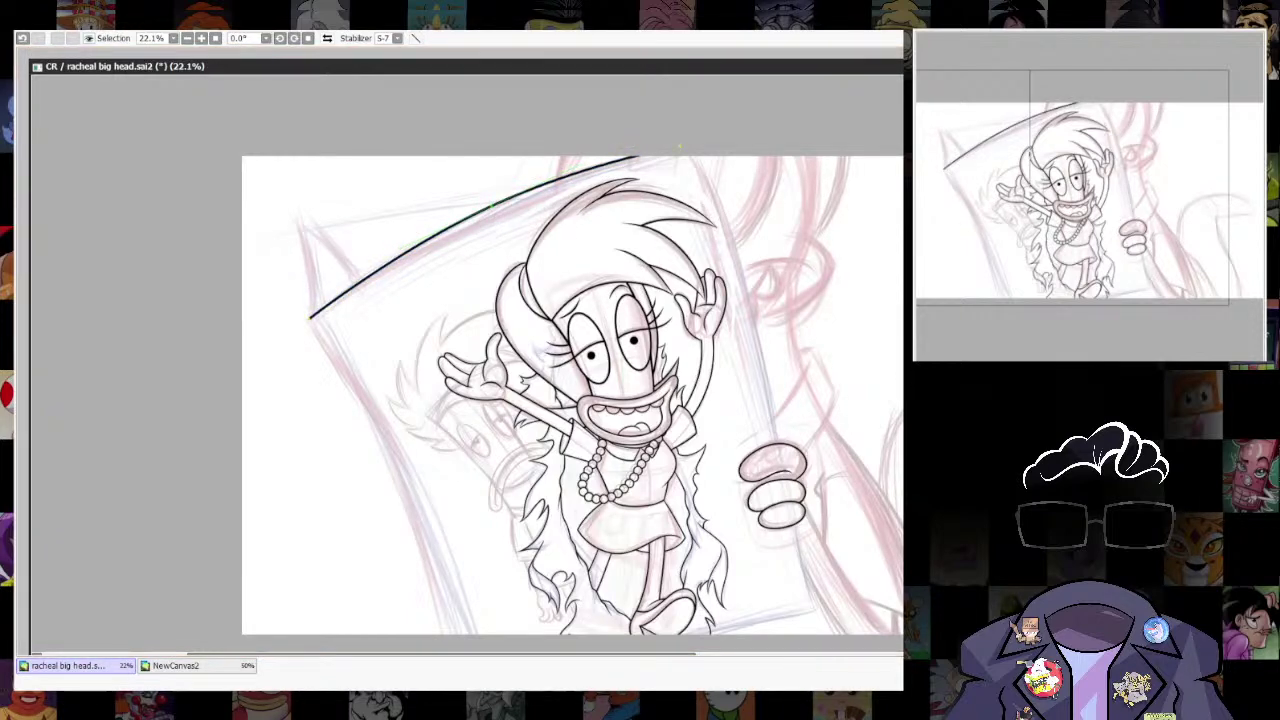
Ink the poster's right edge as a long curve from the upper canvas border past the gripping fingers to the lower corner.
scroll(491, 208, "up", 3)
left_click_drag(870, 590, 842, 356)
scroll(820, 268, "down", 7)
scroll(860, 275, "up", 5)
left_click_drag(655, 78, 576, 172)
left_click(559, 157)
mouse_move(727, 591)
left_mouse_down()
mouse_move(703, 337)
mouse_move(748, 601)
left_mouse_up()
key("Return")
left_click_drag(622, 288, 645, 268)
left_click_drag(740, 460, 682, 392)
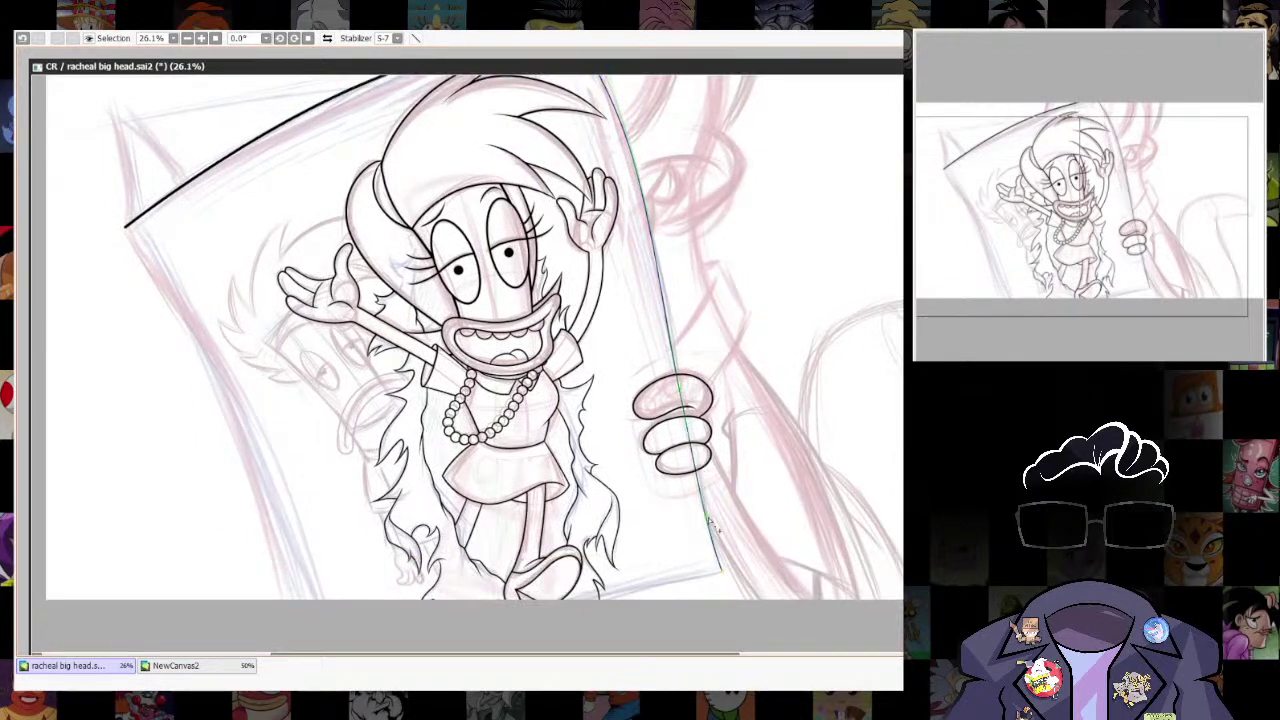
left_click(669, 297)
left_click_drag(829, 474, 842, 437)
scroll(868, 525, "up", 2)
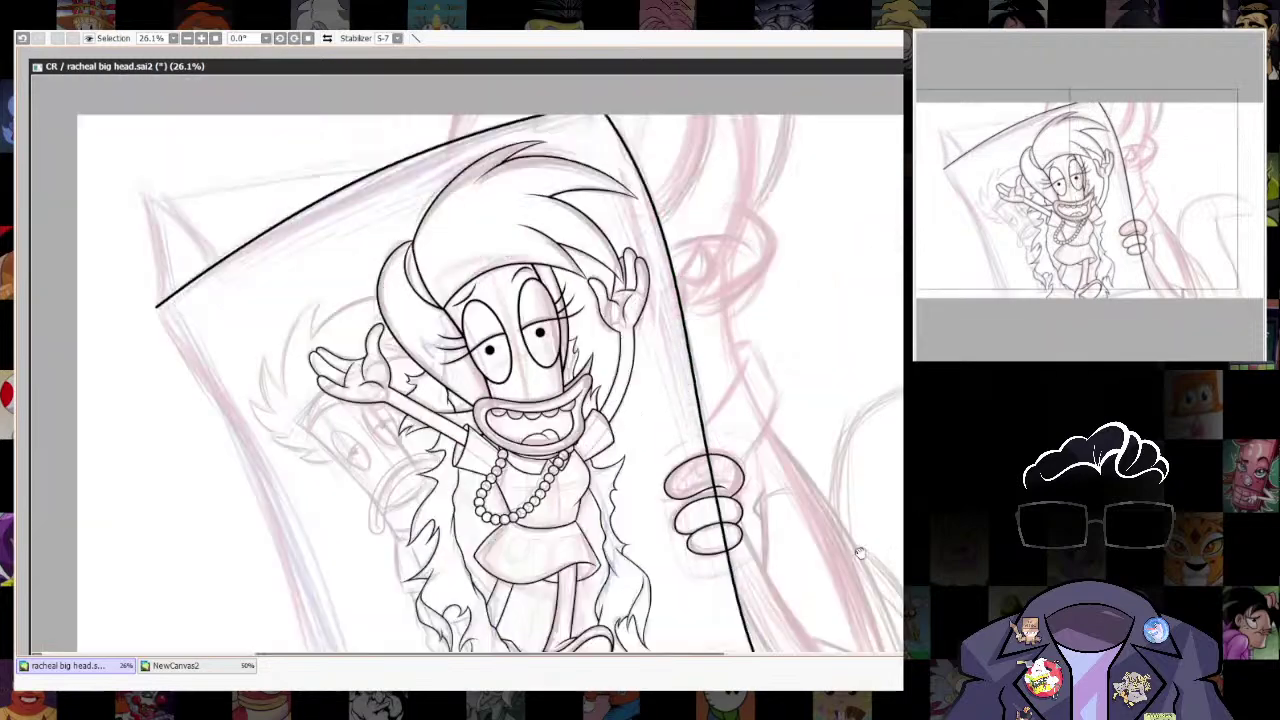
scroll(868, 525, "up", 1)
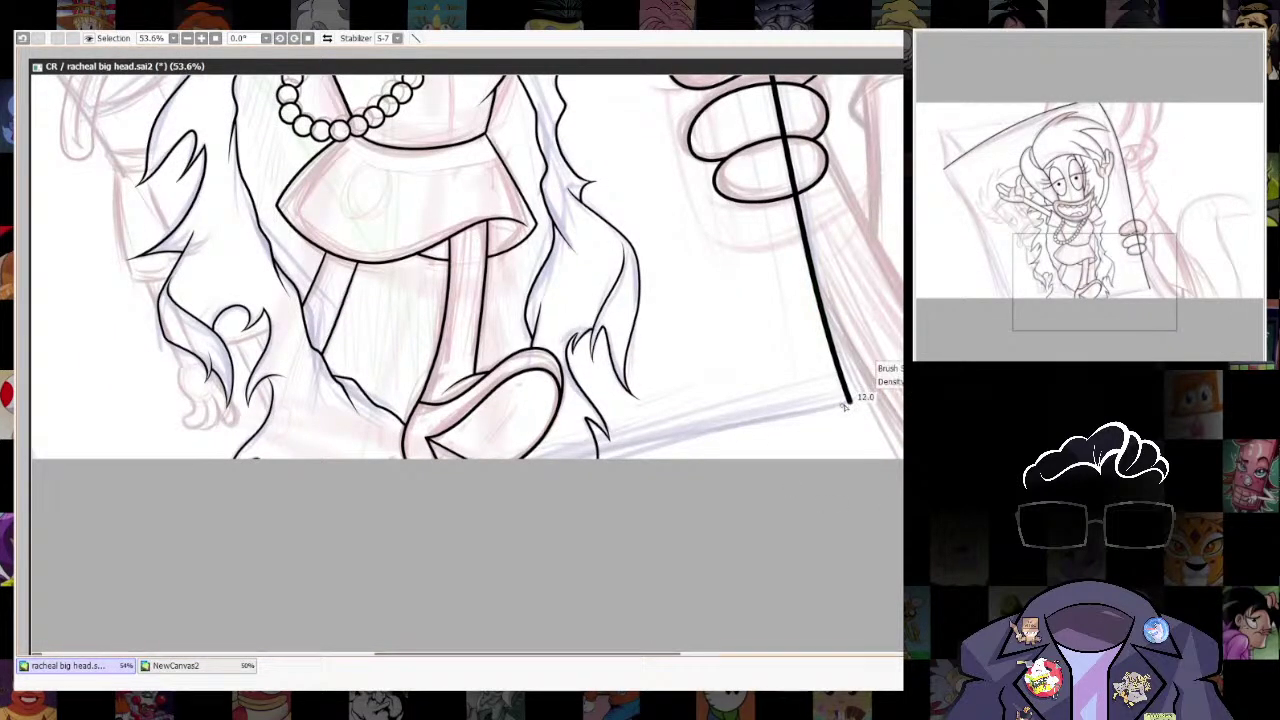
Ink the poster's bottom edge from its lower corner to the canvas border, bend it slightly, and erase the part beyond the hair tip.
left_click_drag(850, 403, 511, 474)
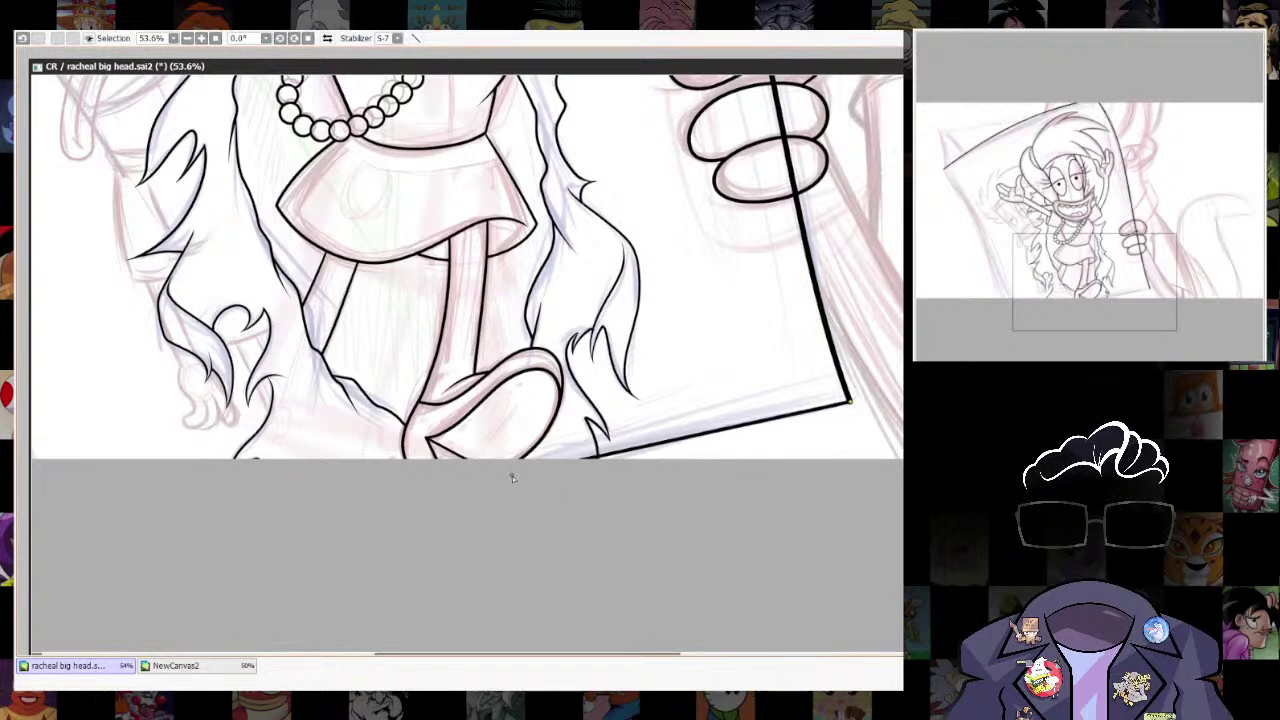
left_click_drag(706, 433, 709, 424)
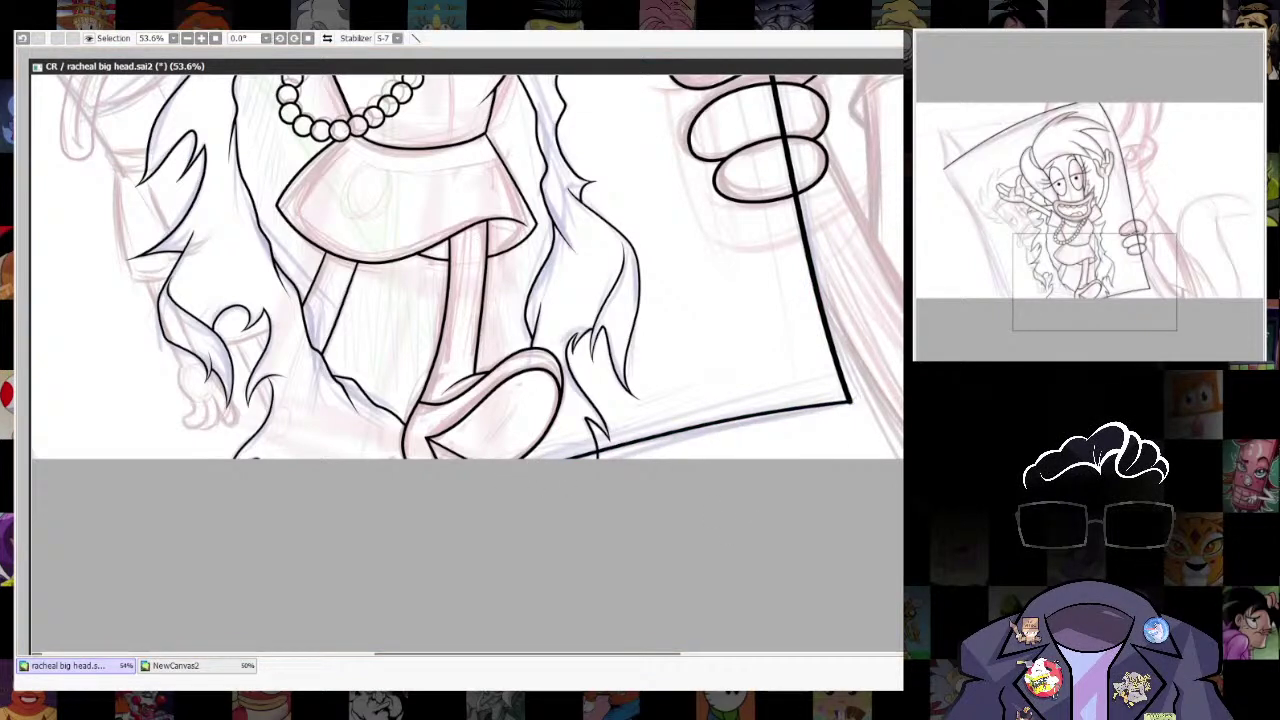
left_click(712, 424)
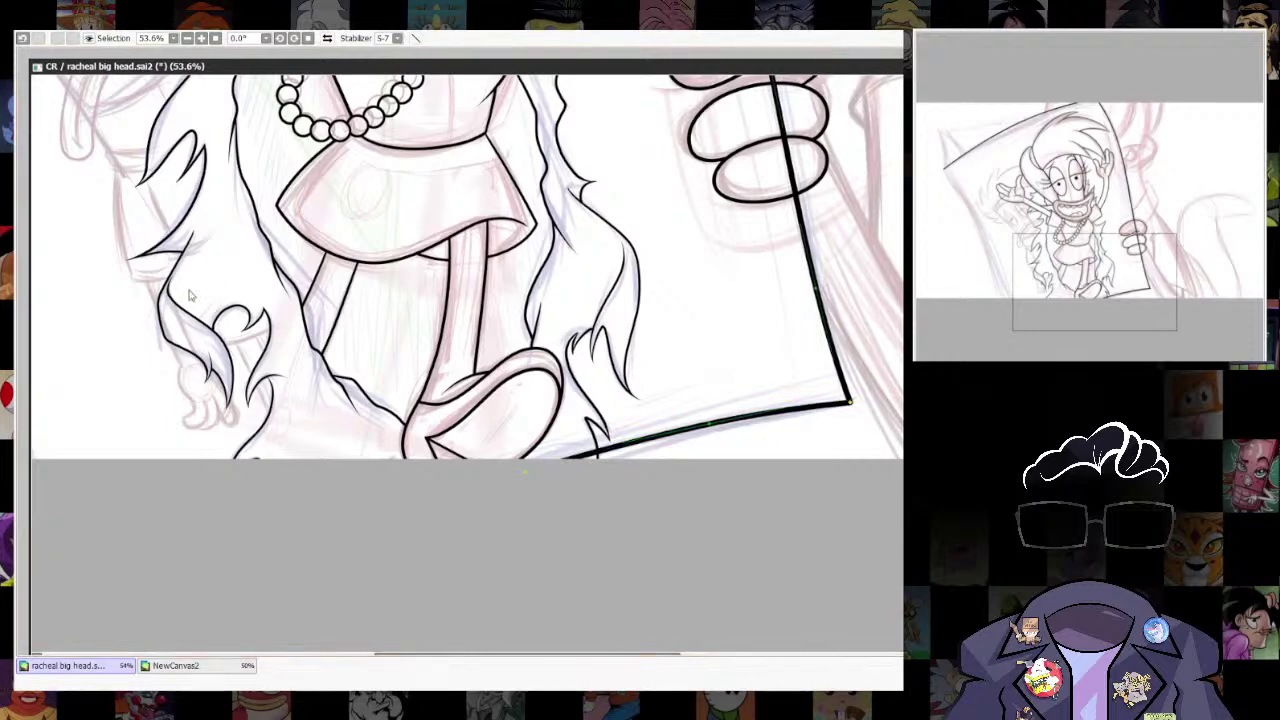
key("e")
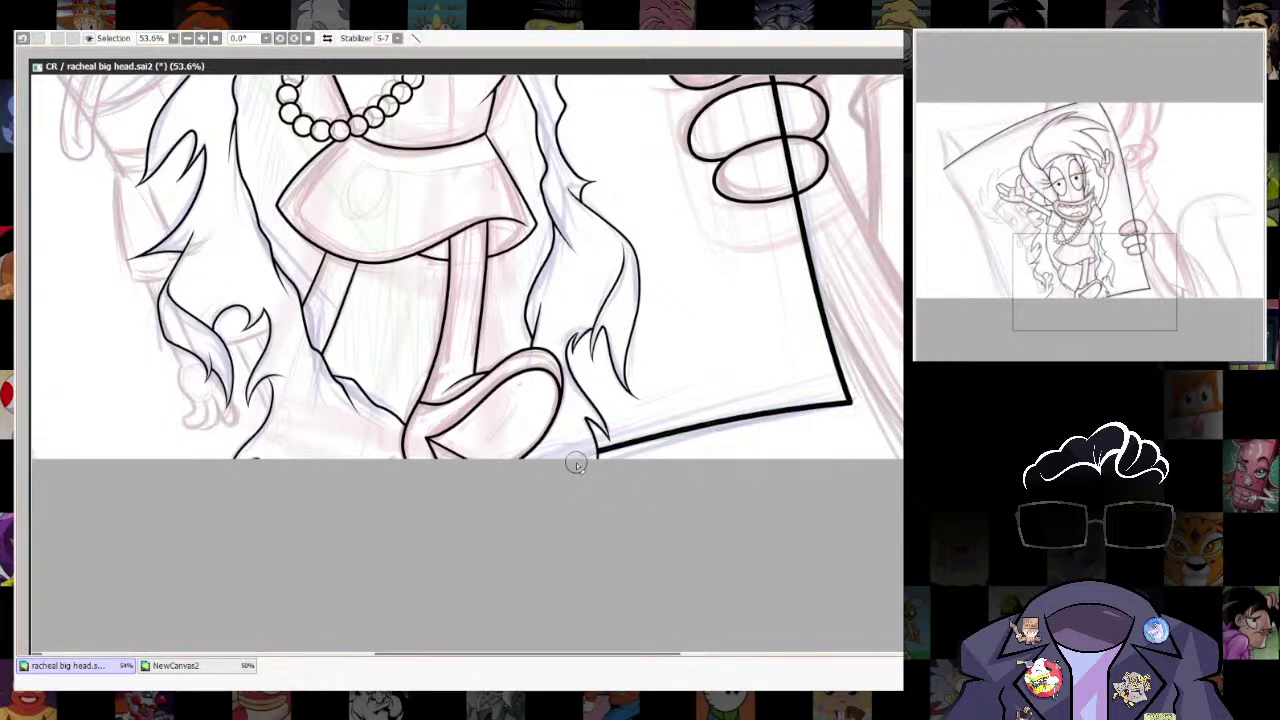
Erase the poster's edge line where it crosses the insides of the three gripping fingers.
scroll(862, 403, "down", 10)
scroll(884, 342, "up", 8)
scroll(703, 455, "up", 5)
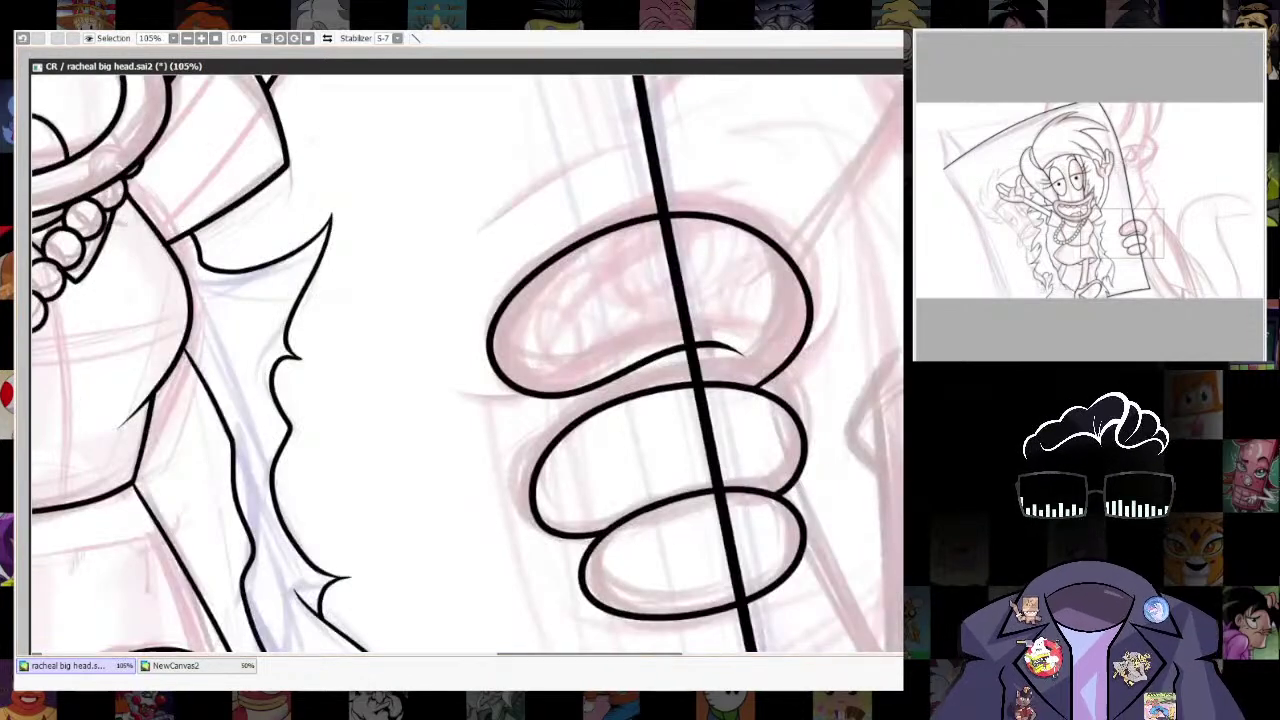
left_click_drag(666, 242, 691, 323)
left_click_drag(697, 400, 745, 602)
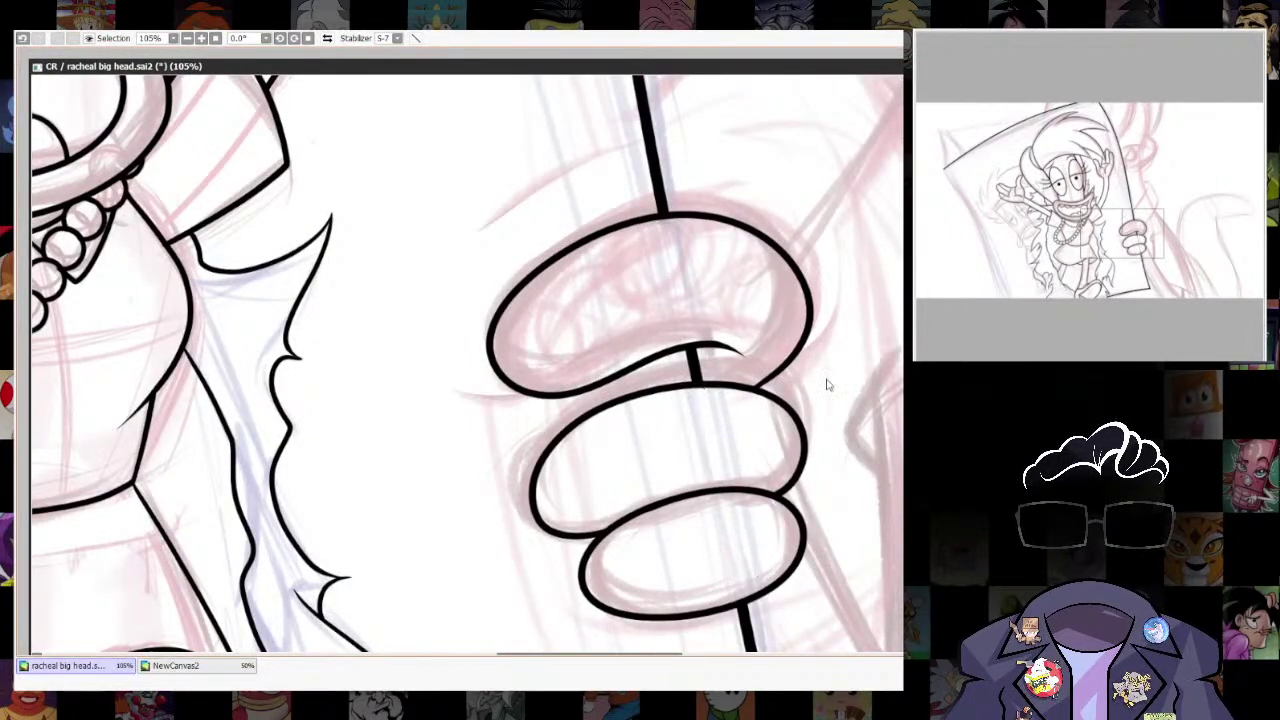
Ink the upper part of the poster's left edge as a tapering curve running down from the upper-left corner.
scroll(893, 393, "down", 5)
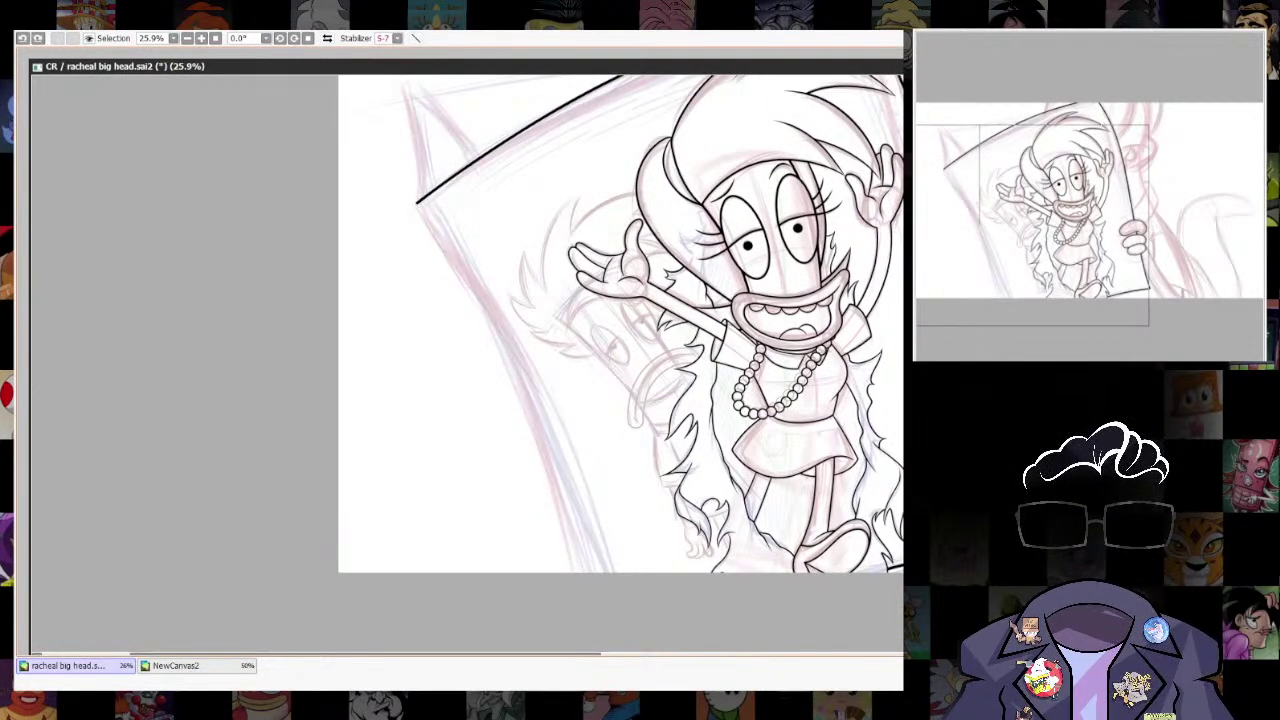
key("ctrl+z")
left_click_drag(418, 207, 504, 334)
key("ctrl+z")
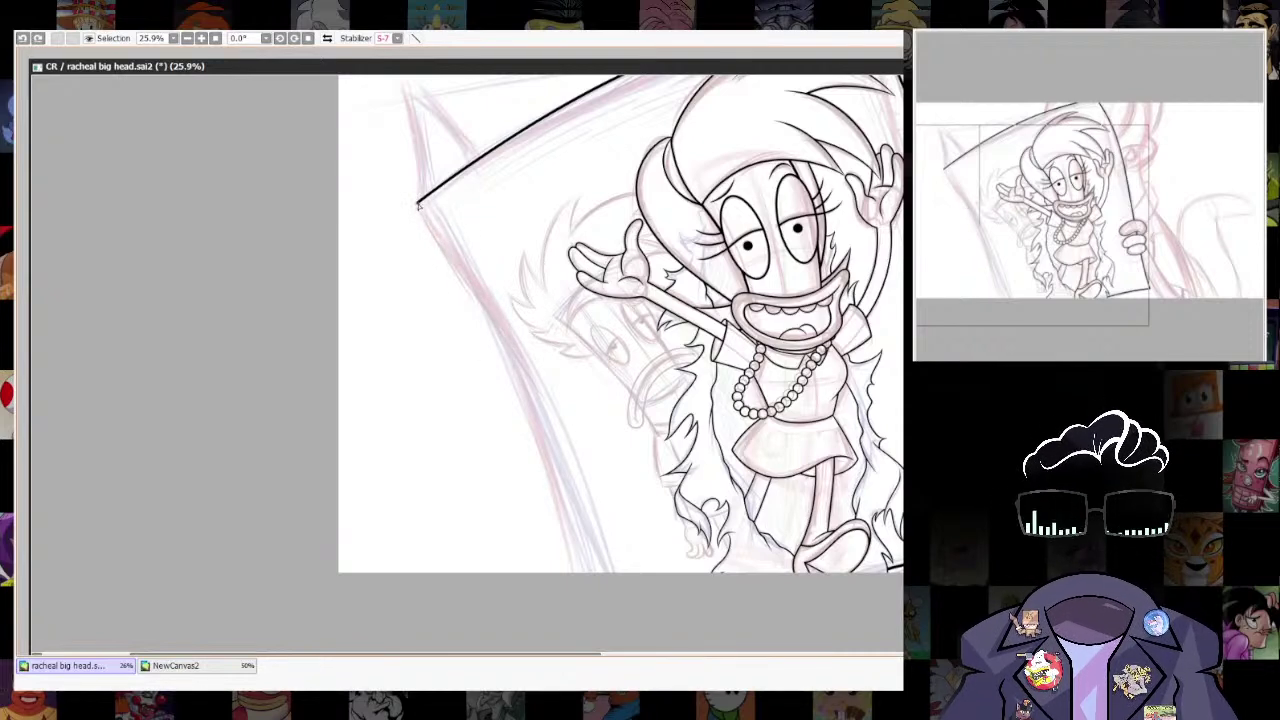
left_click_drag(498, 325, 556, 396)
key("ctrl+z")
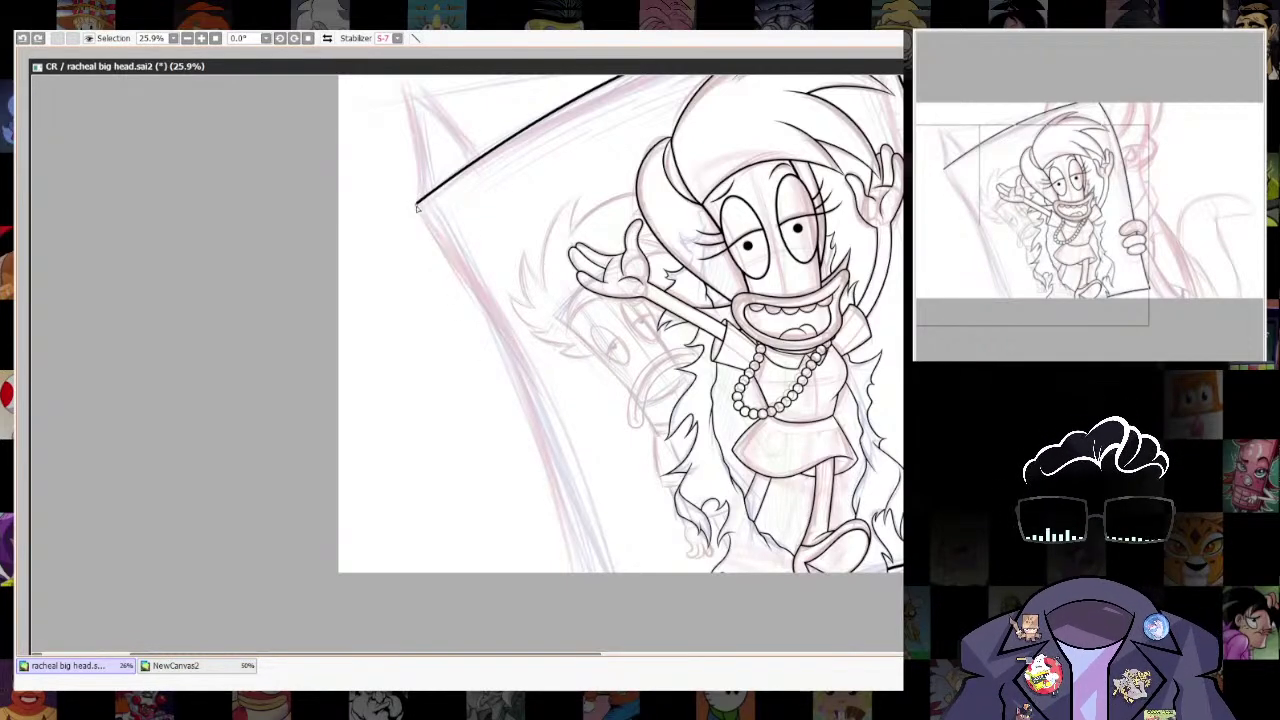
left_click_drag(502, 340, 558, 406)
left_click_drag(530, 367, 510, 283)
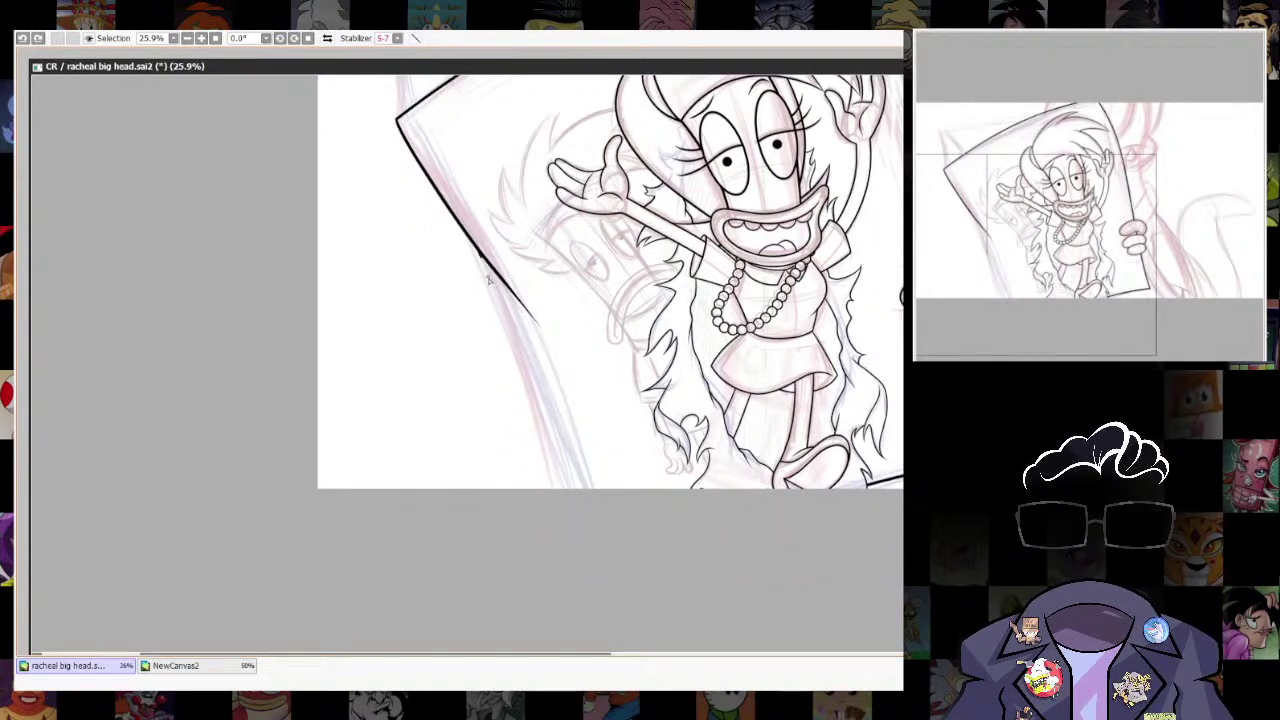
Ink the lower part of the poster's left edge as a curve branching from the upper stroke down to the canvas border.
left_click_drag(561, 450, 574, 500)
left_click_drag(764, 370, 574, 557)
key("ctrl+z")
left_click_drag(378, 460, 386, 262)
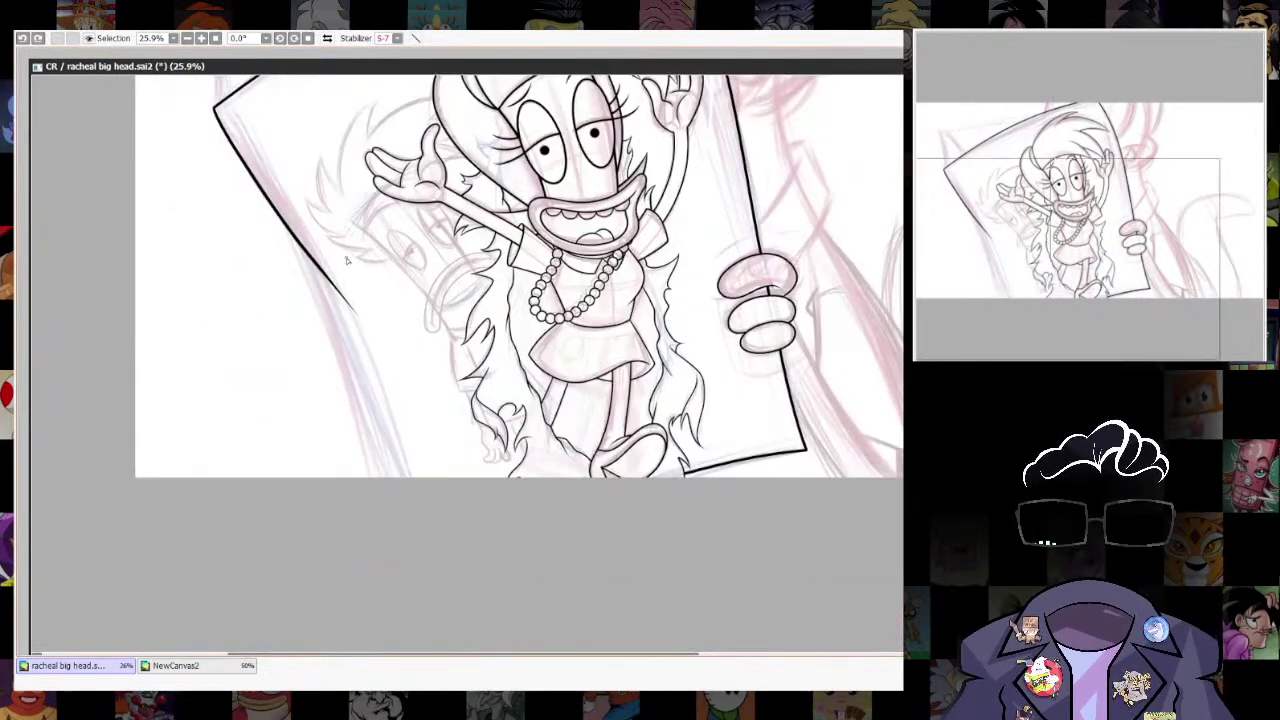
left_click_drag(340, 330, 411, 546)
left_click_drag(430, 400, 397, 560)
Ink a short curved edge rising from the poster's upper-left corner to the sketched tip of the back page.
scroll(830, 410, "down", 5)
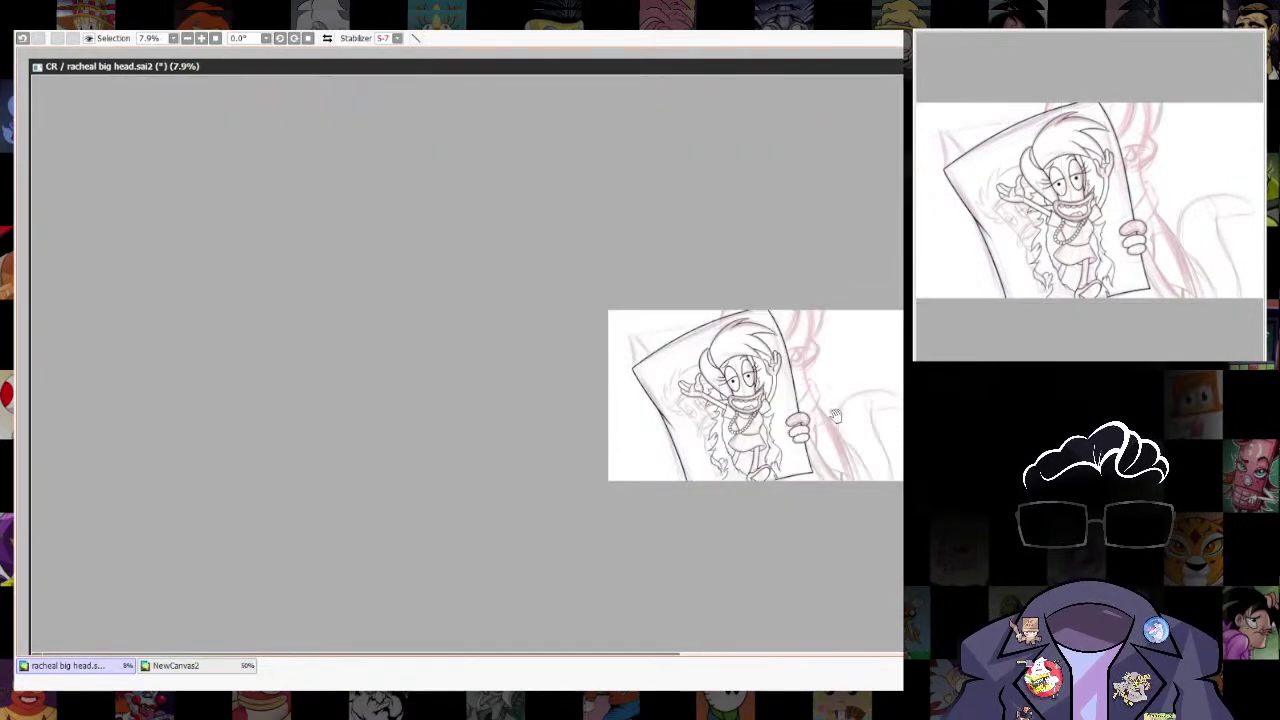
scroll(790, 450, "up", 4)
scroll(502, 322, "up", 3)
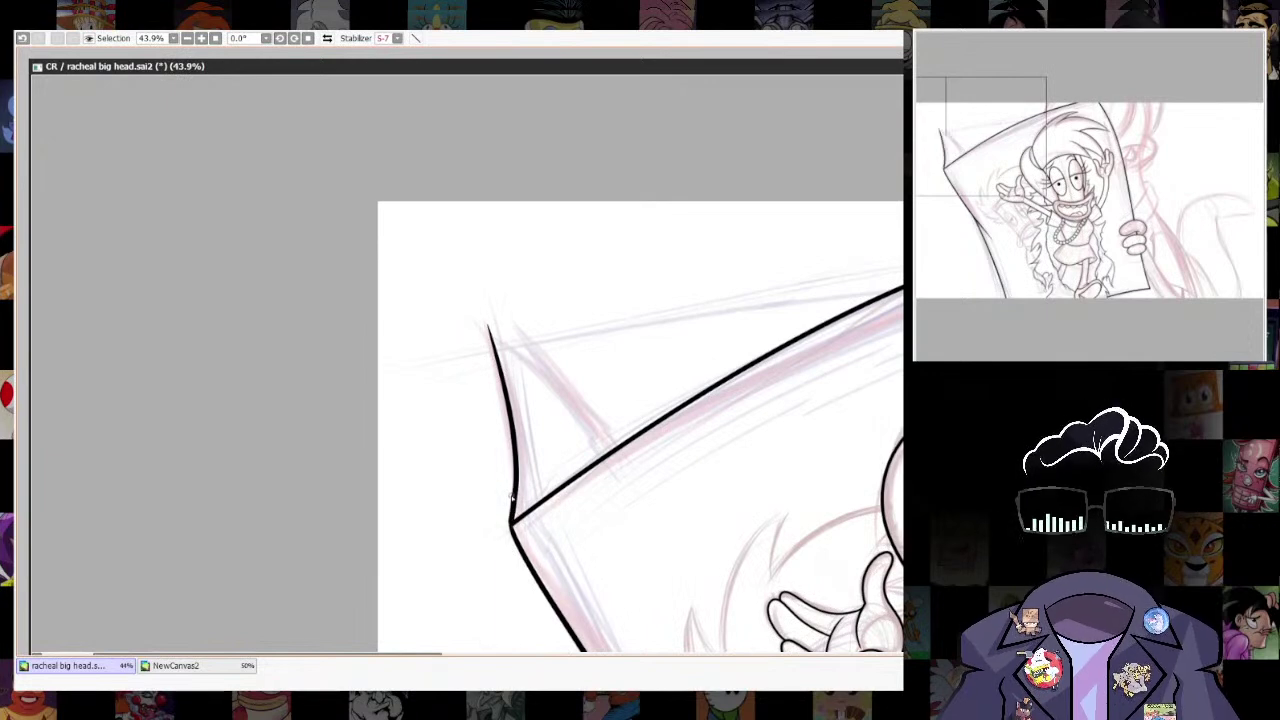
left_click_drag(511, 498, 297, 454)
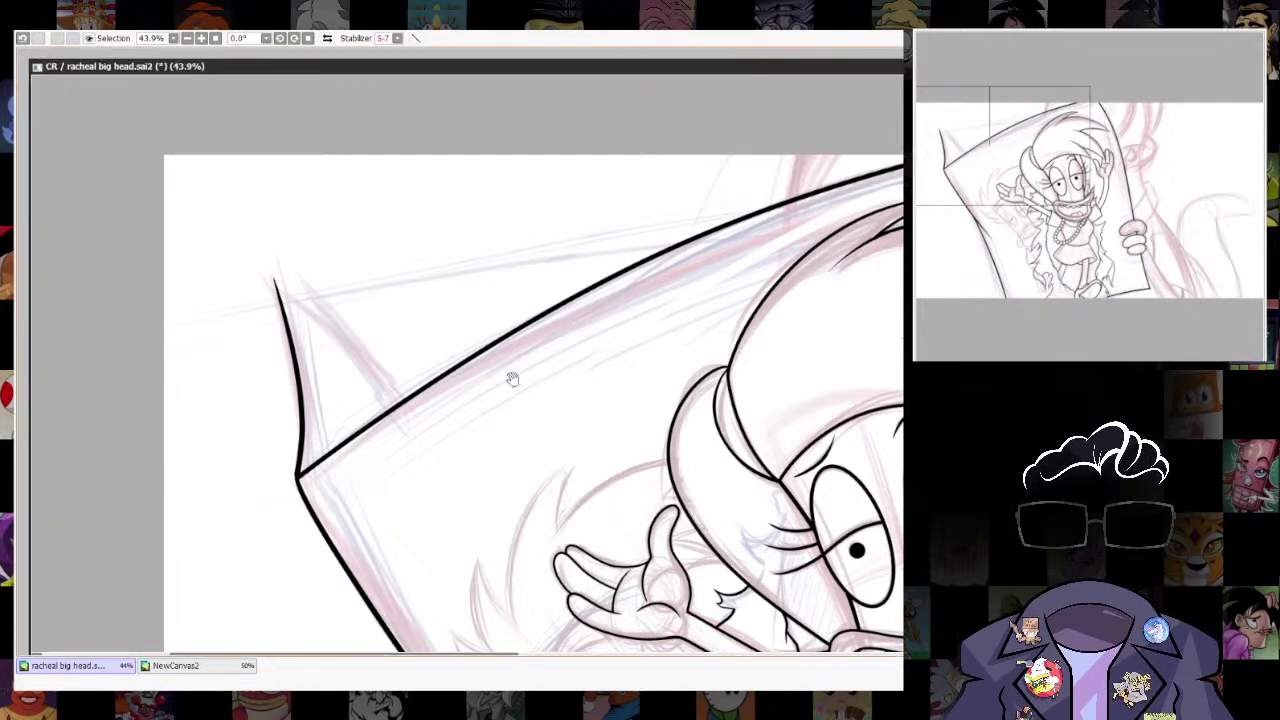
Lasso-select the inked top edge of the poster from its left corner to the canvas border.
left_click_drag(503, 380, 444, 426)
left_click_drag(448, 611, 414, 629)
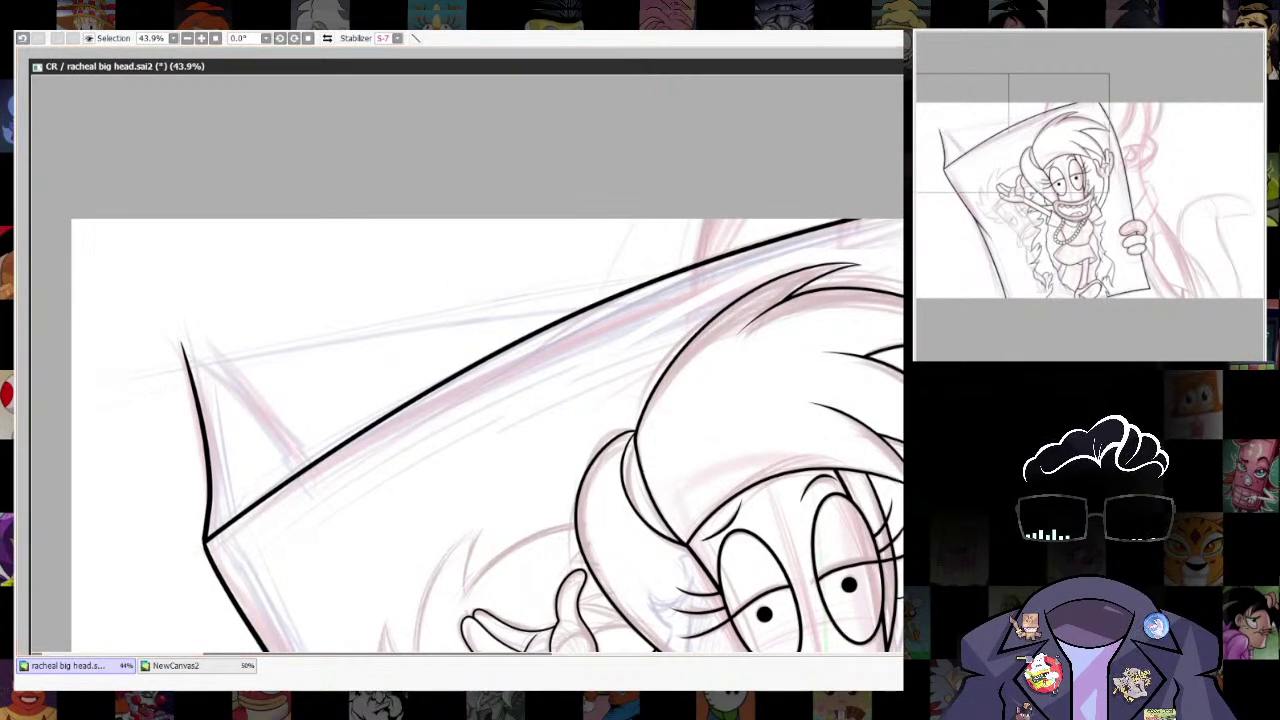
mouse_move(373, 480)
left_mouse_down()
mouse_move(802, 252)
mouse_move(391, 303)
left_mouse_up()
key("ctrl+t")
left_click_drag(899, 218, 893, 198)
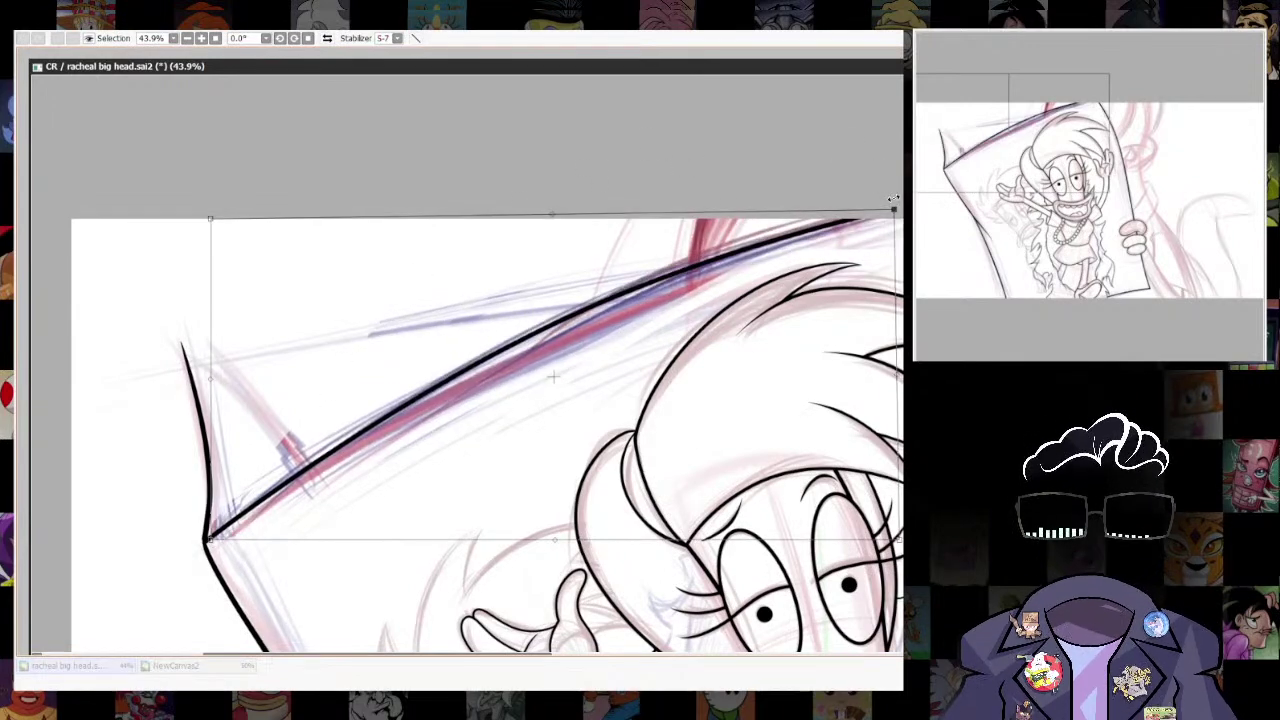
key("Return")
key("ctrl+z")
key("ctrl+z")
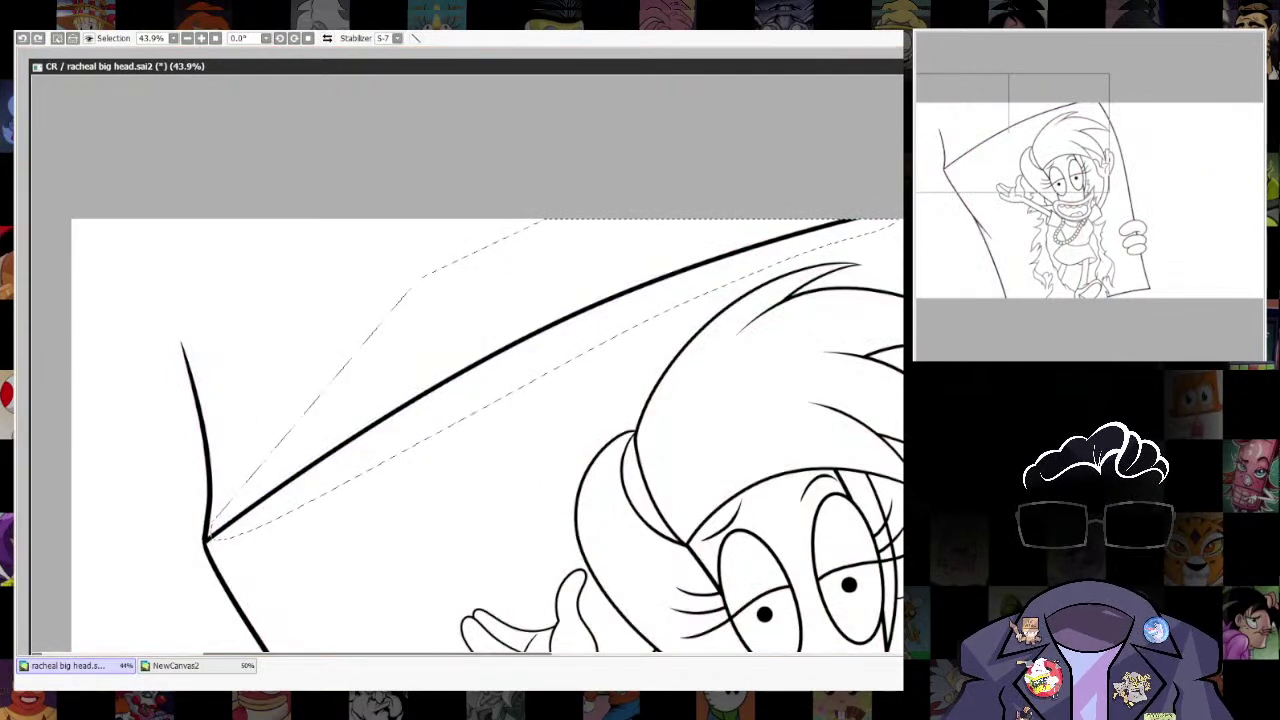
Duplicate the poster's top edge line several times and rotate the copies with Transform so they fan out from the left corner as page edges.
key("ctrl+t")
mouse_move(863, 218)
left_mouse_down()
mouse_move(855, 204)
mouse_move(845, 232)
mouse_move(825, 189)
left_mouse_up()
key("Return")
scroll(800, 330, "down", 4)
left_click_drag(823, 365, 797, 262)
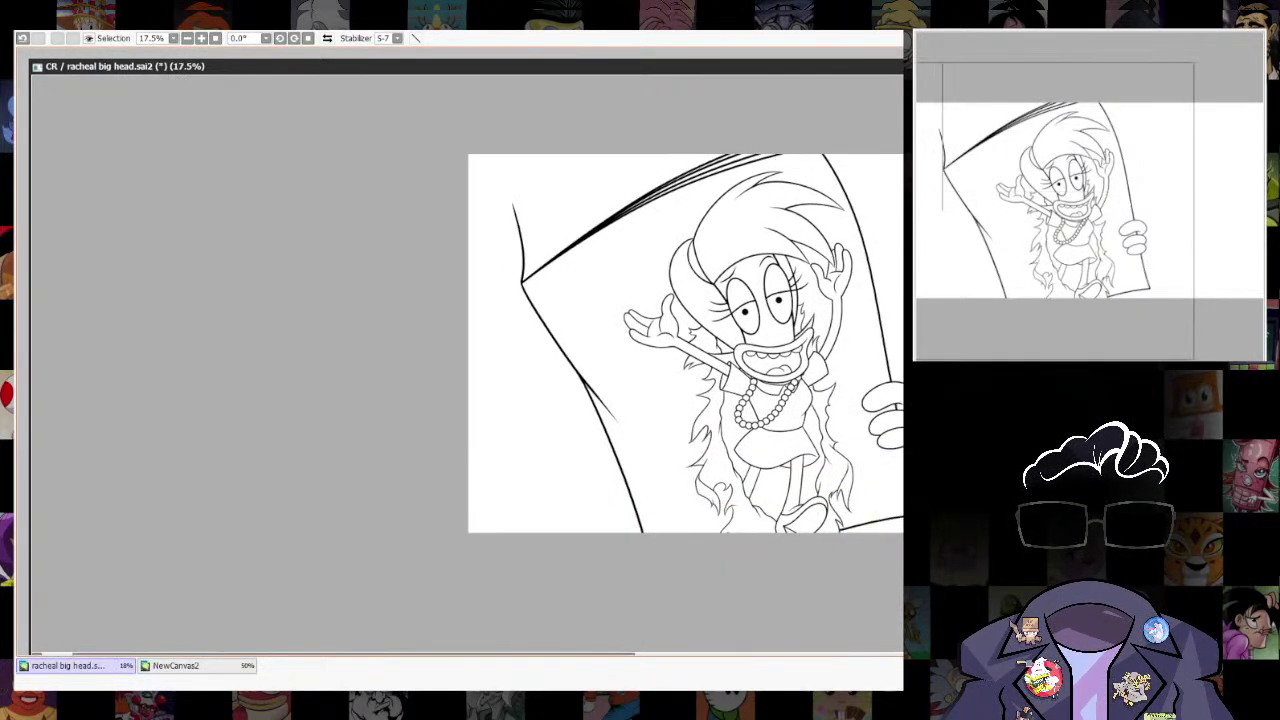
scroll(712, 425, "down", 4)
scroll(717, 337, "up", 7)
left_click_drag(748, 364, 749, 406)
scroll(603, 393, "up", 2)
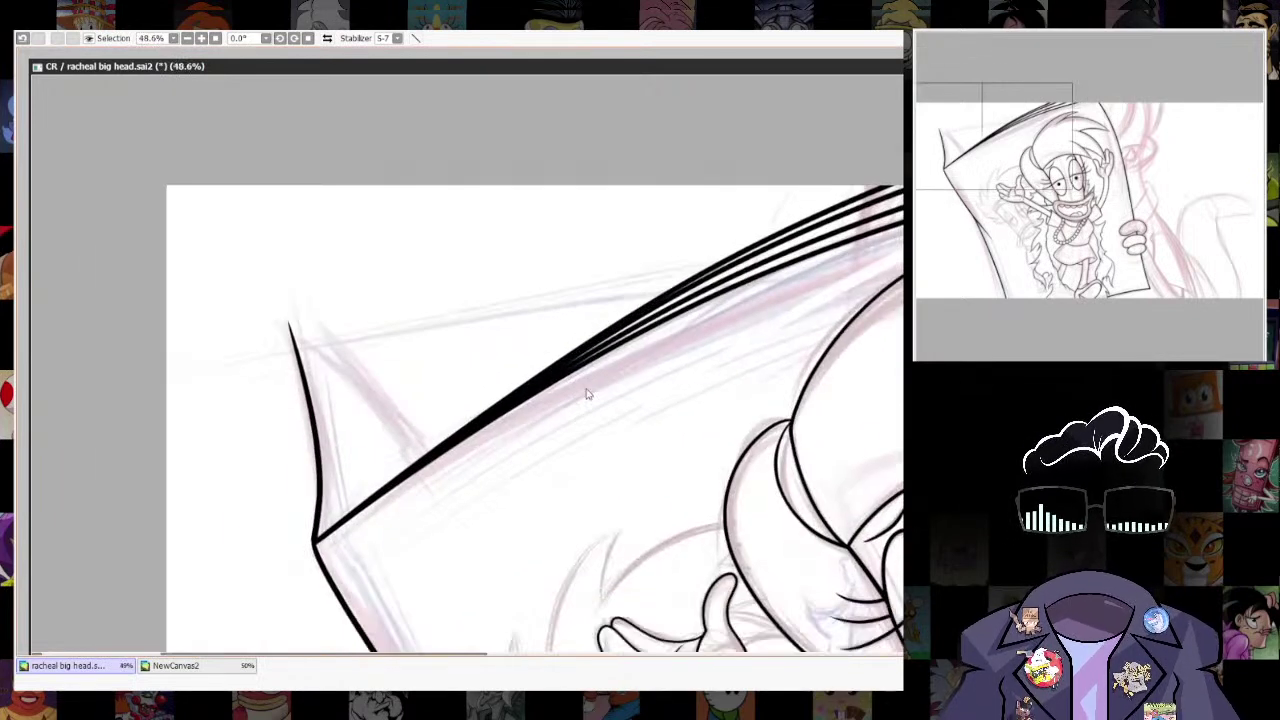
Clear the clumped ink between the fanned top page lines so the gaps extend closer to the left corner.
scroll(603, 393, "up", 1)
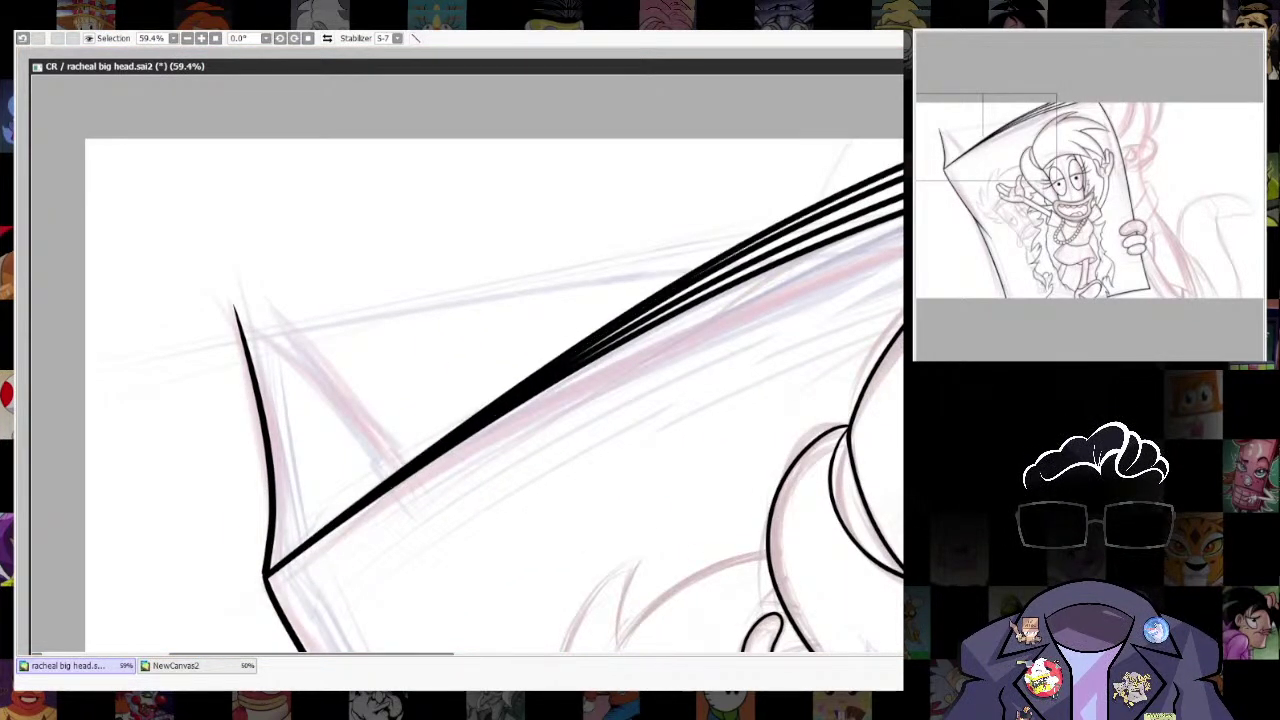
left_click_drag(514, 408, 490, 404)
left_click_drag(396, 468, 462, 452)
key("ctrl+z")
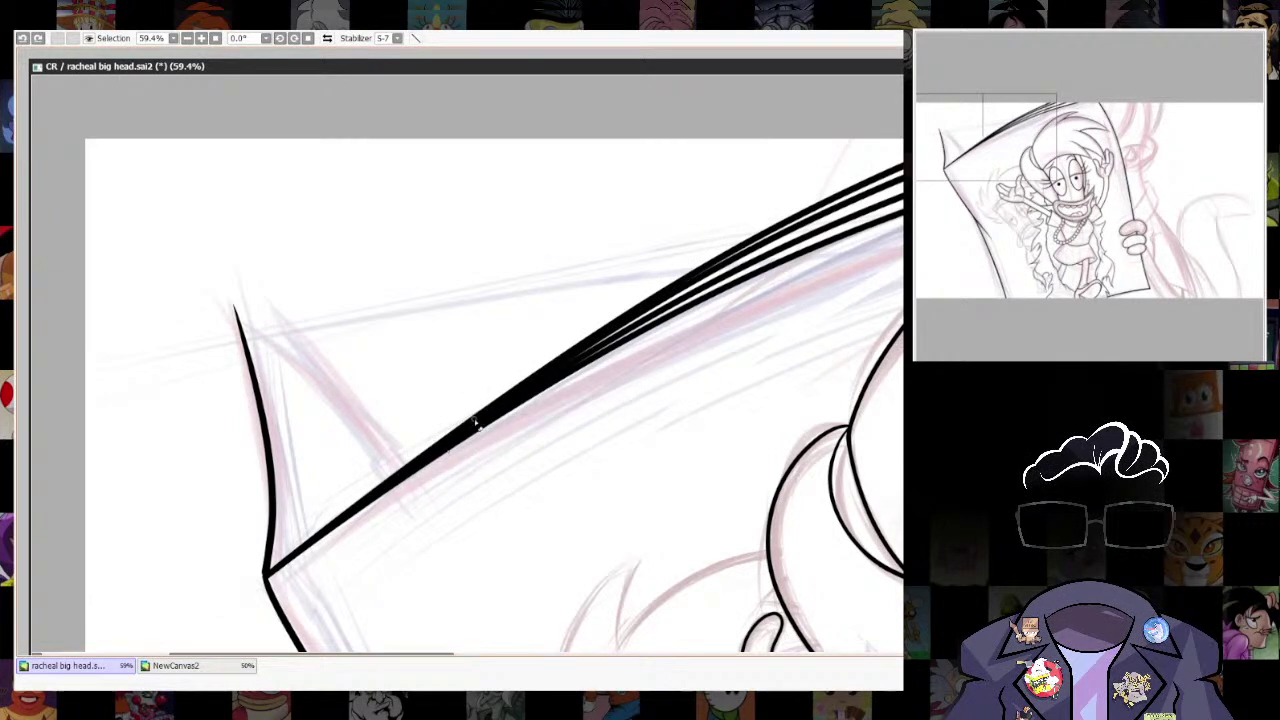
left_click_drag(605, 335, 475, 425)
left_click_drag(645, 329, 515, 397)
left_click_drag(575, 359, 760, 250)
left_click_drag(765, 384, 759, 434)
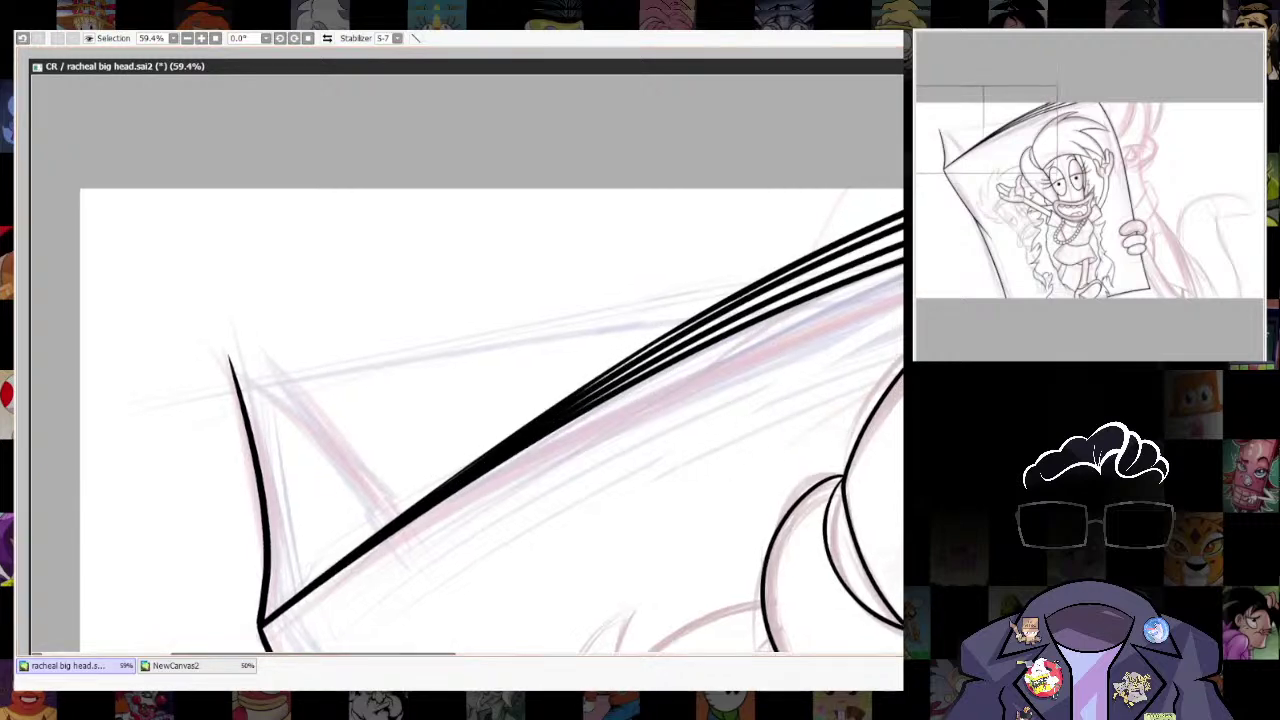
Examine the line art without the sketch, checking the fanned page lines and the poster's outline.
scroll(788, 474, "down", 8)
scroll(805, 327, "up", 3)
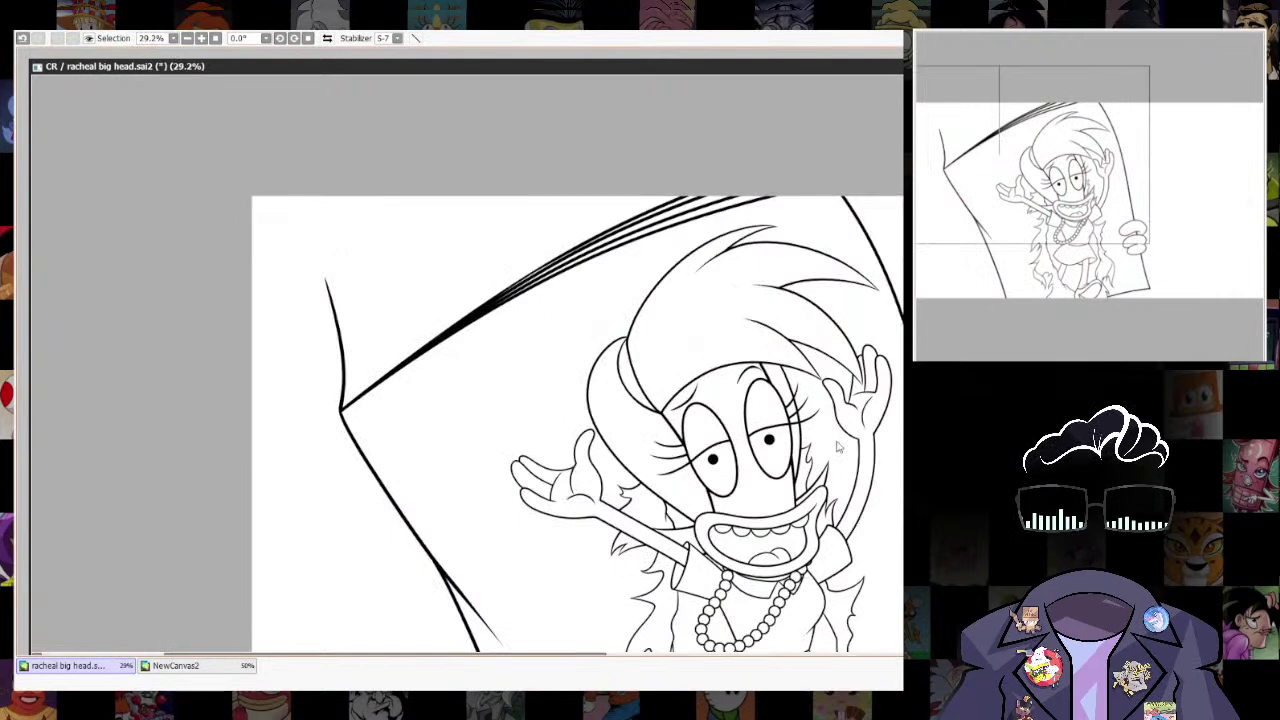
scroll(831, 423, "down", 3)
left_click_drag(838, 488, 845, 389)
scroll(842, 458, "up", 3)
scroll(870, 445, "down", 5)
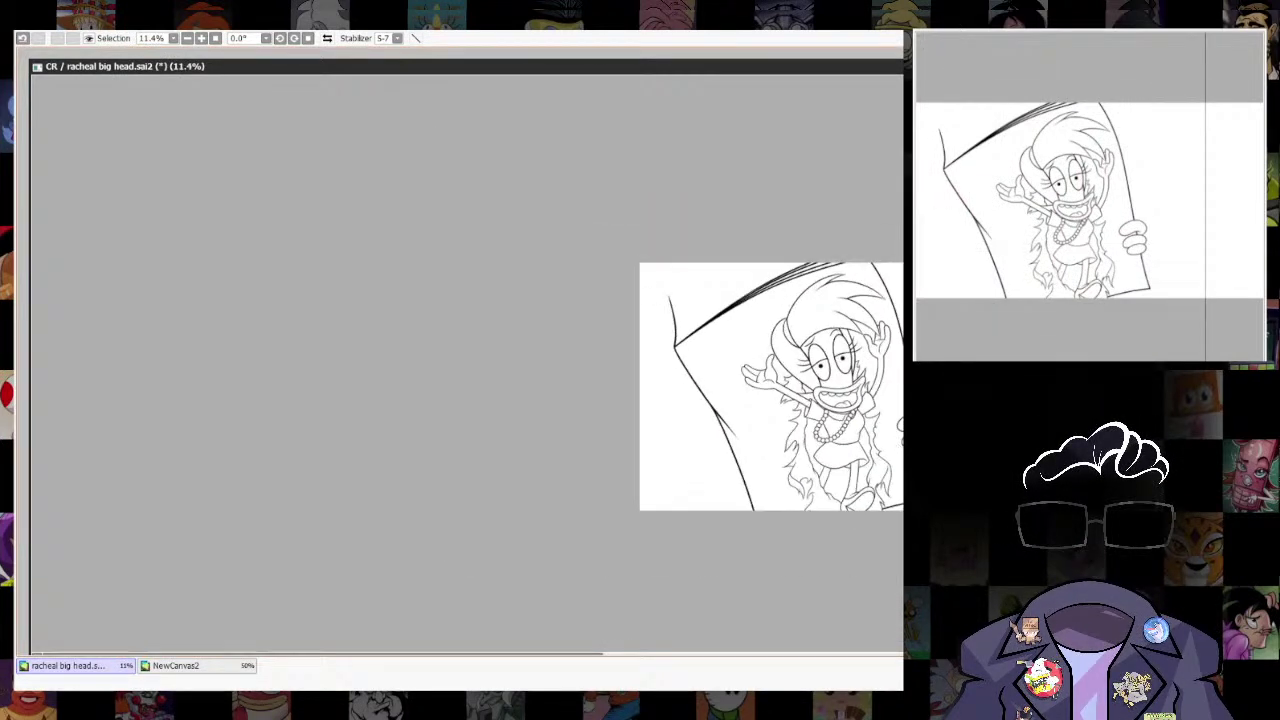
scroll(893, 495, "up", 3)
scroll(535, 263, "up", 3)
scroll(550, 268, "up", 2)
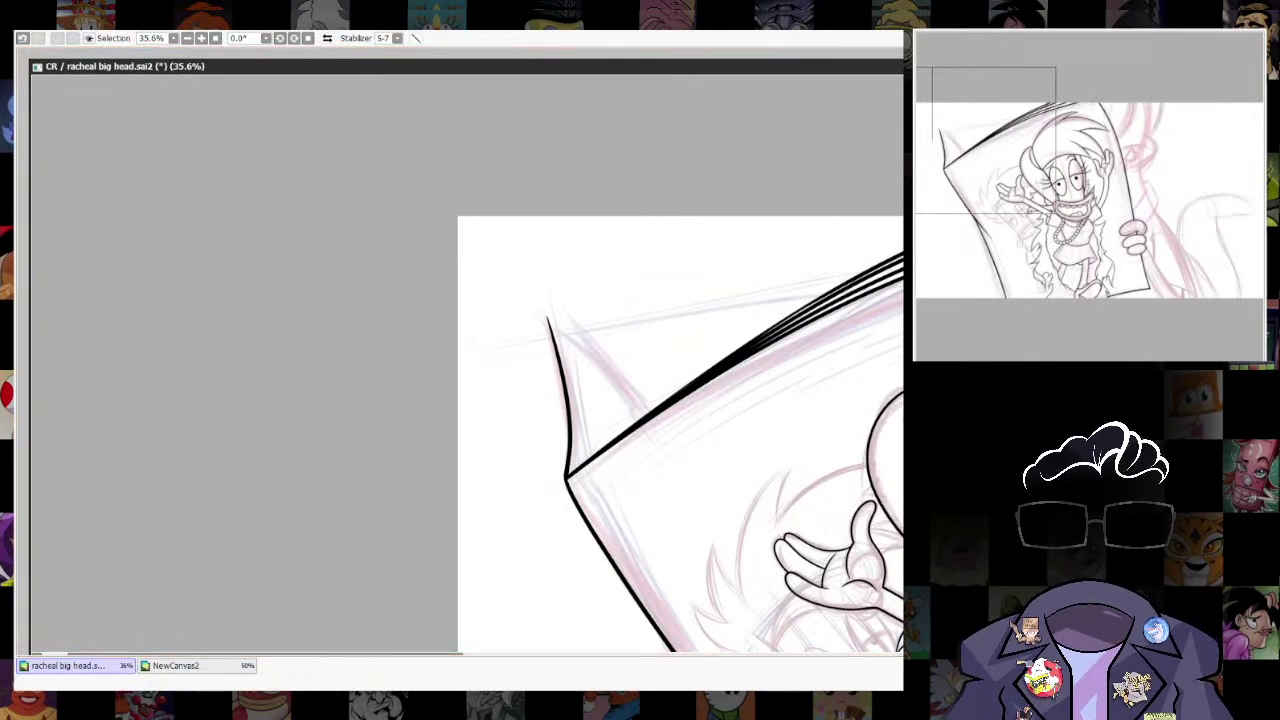
Select the short edge rising from the poster's left corner and paste two copies, fanning them beside the original with Transform.
mouse_move(566, 480)
left_mouse_down()
mouse_move(552, 289)
mouse_move(567, 318)
mouse_move(588, 323)
left_mouse_up()
key("ctrl+c")
key("ctrl+v")
key("ctrl+t")
key("Return")
key("ctrl+v")
key("ctrl+t")
key("Return")
Ink a slanted edge from the innermost short page tip down to the poster's top edge and close the page tips with short strokes.
scroll(582, 333, "up", 3)
key("n")
left_click_drag(562, 314, 692, 476)
key("ctrl+z")
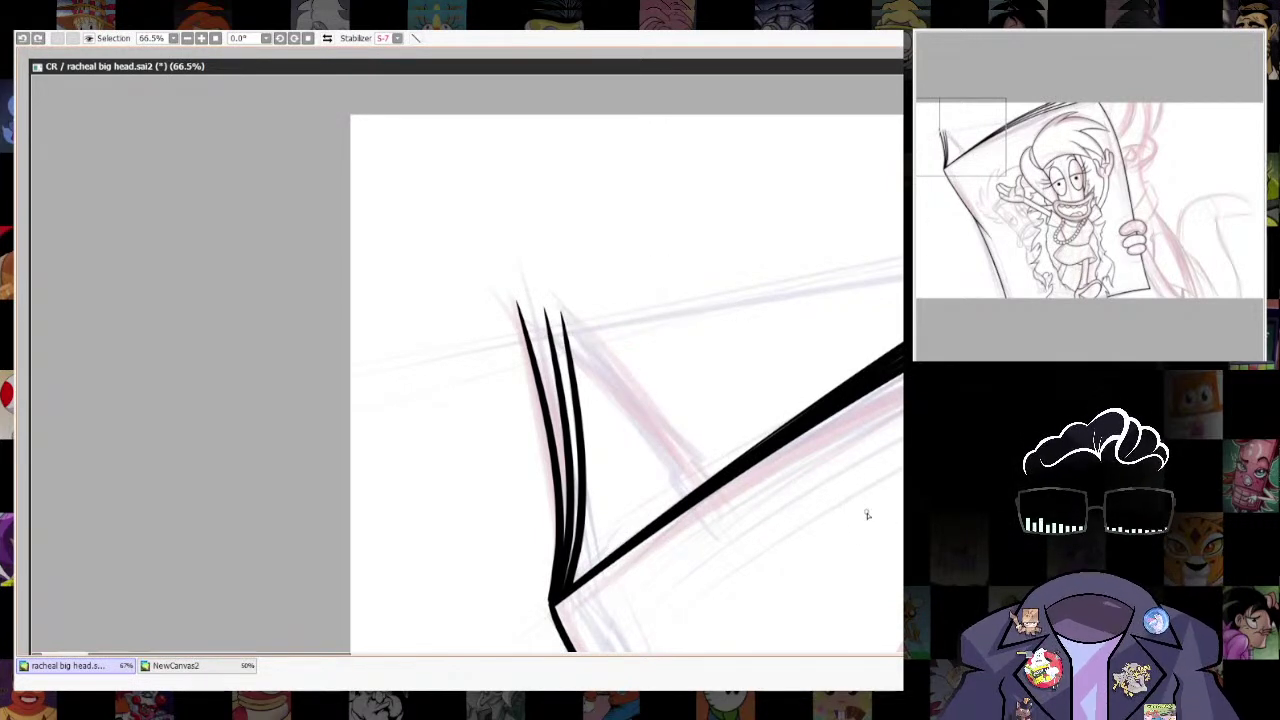
key("ctrl+z")
left_click_drag(586, 350, 670, 507)
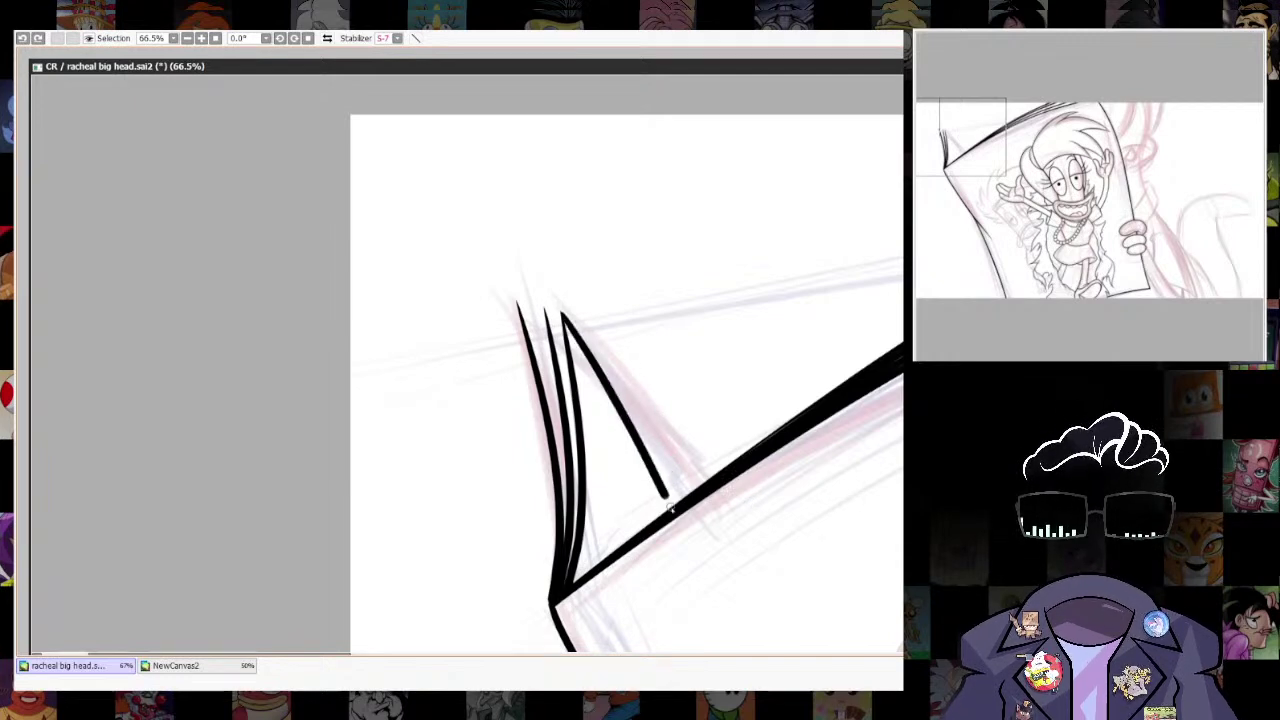
key("ctrl+z")
key("]")
left_click_drag(545, 310, 558, 328)
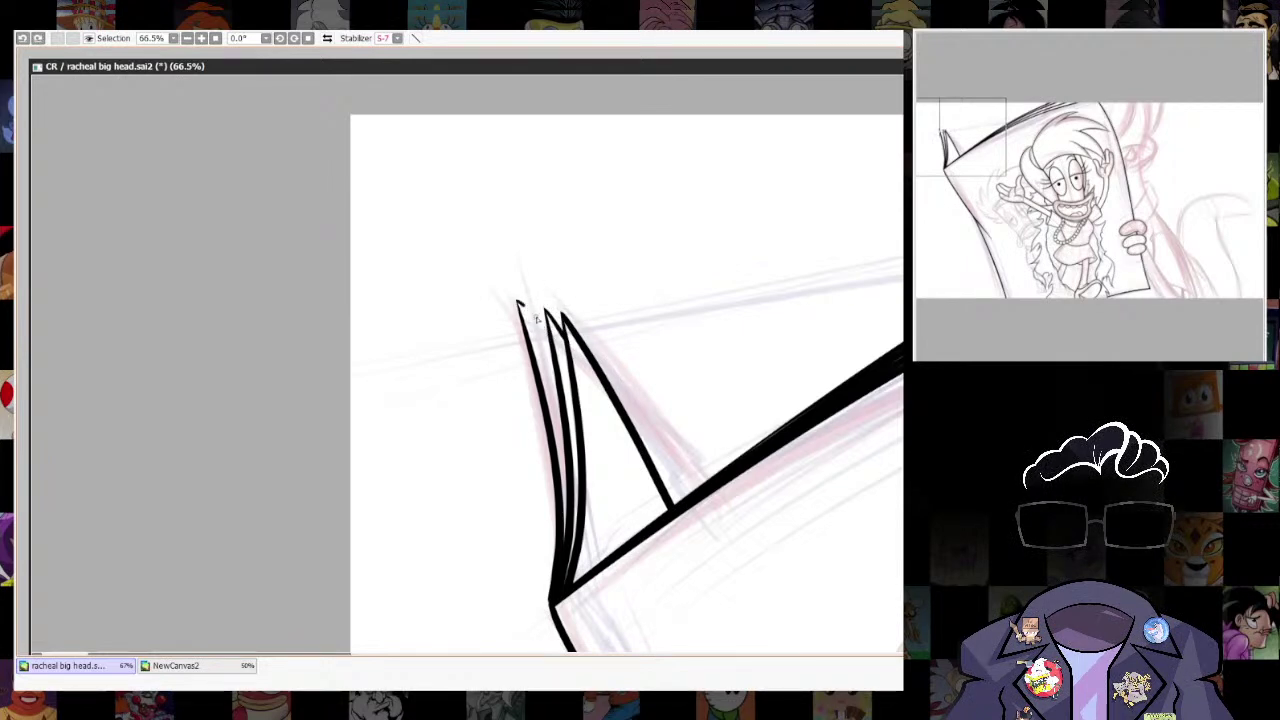
Examine the whole poster with and without the sketch to check the new page edges.
left_click_drag(812, 441, 786, 234)
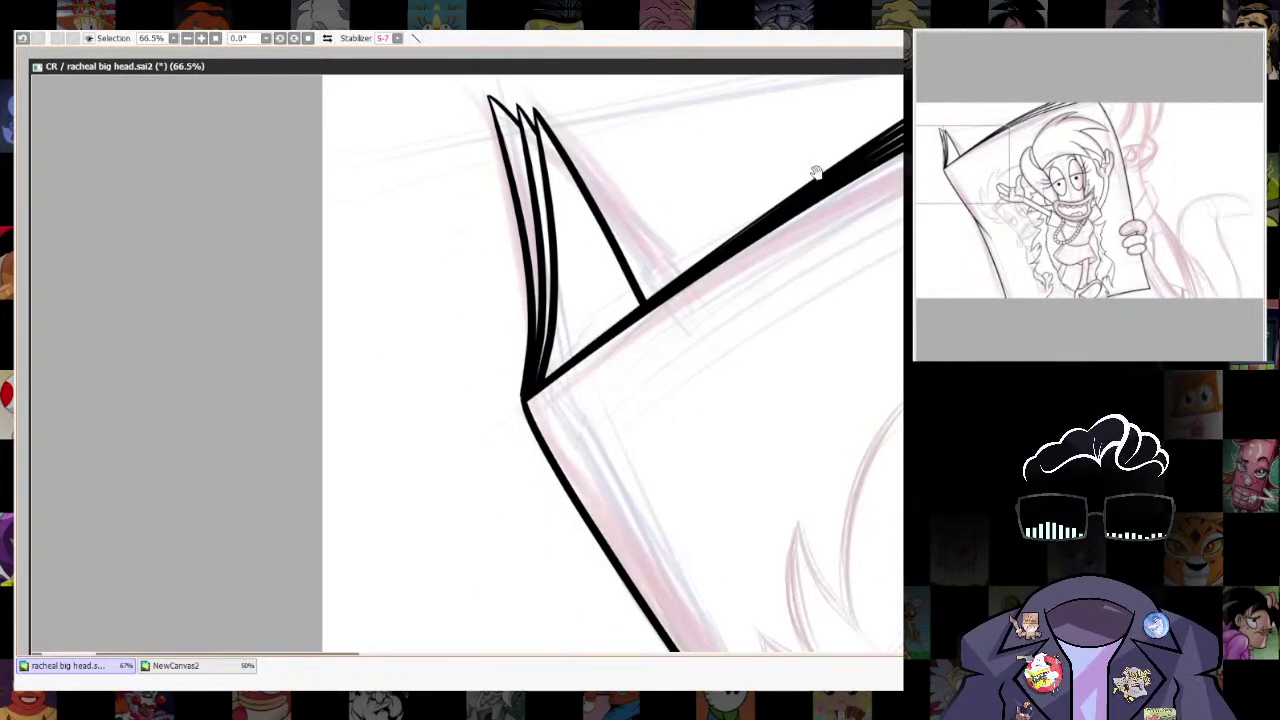
scroll(828, 426, "down", 10)
scroll(828, 480, "up", 4)
scroll(808, 465, "up", 3)
left_click_drag(808, 465, 766, 563)
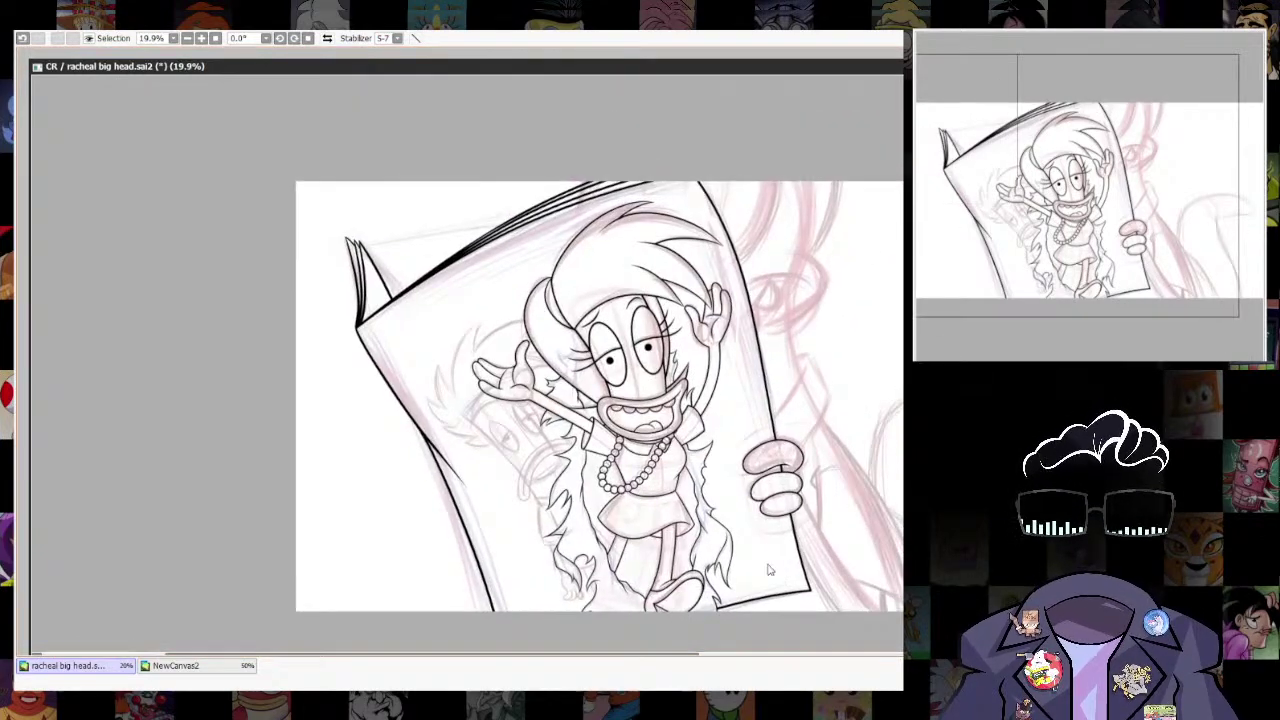
scroll(769, 563, "up", 3)
left_click(926, 496)
scroll(727, 435, "down", 7)
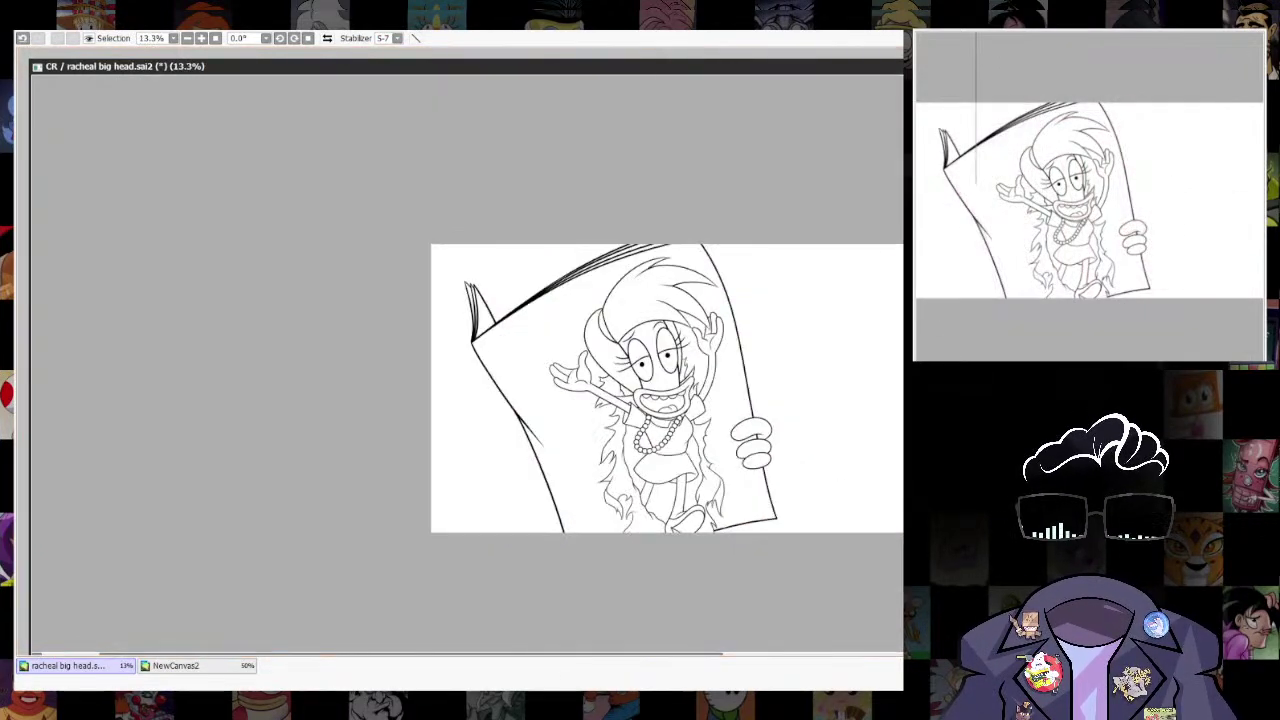
Ink thinner vertical and slanted lines inside the triangular back page as an inner border meeting at its tip.
scroll(465, 290, "up", 6)
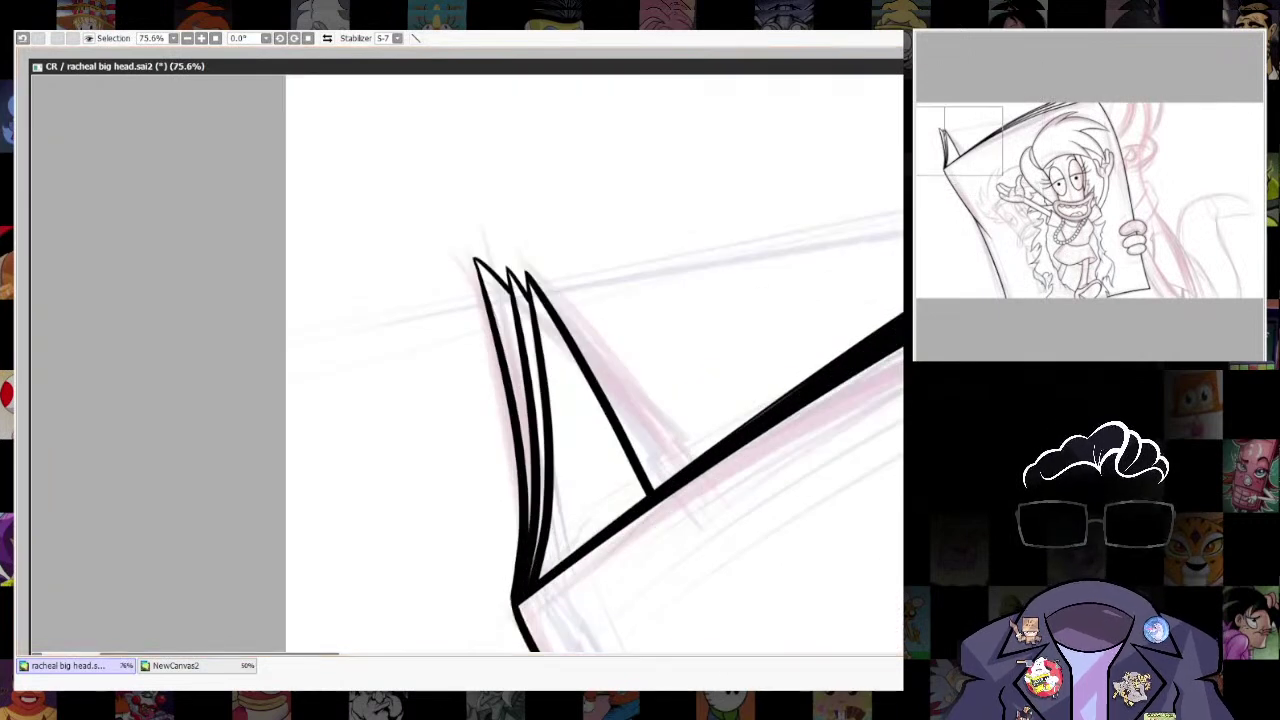
key("bracketleft")
left_click_drag(560, 355, 564, 436)
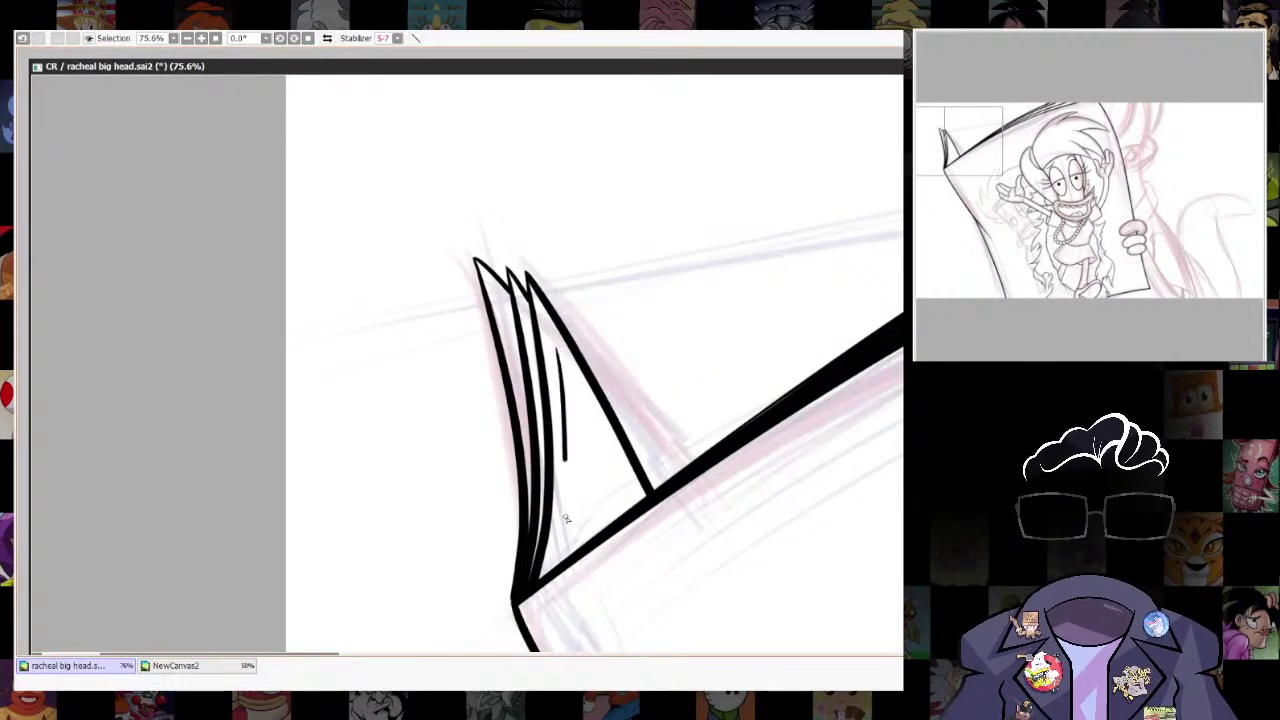
key("ctrl+z")
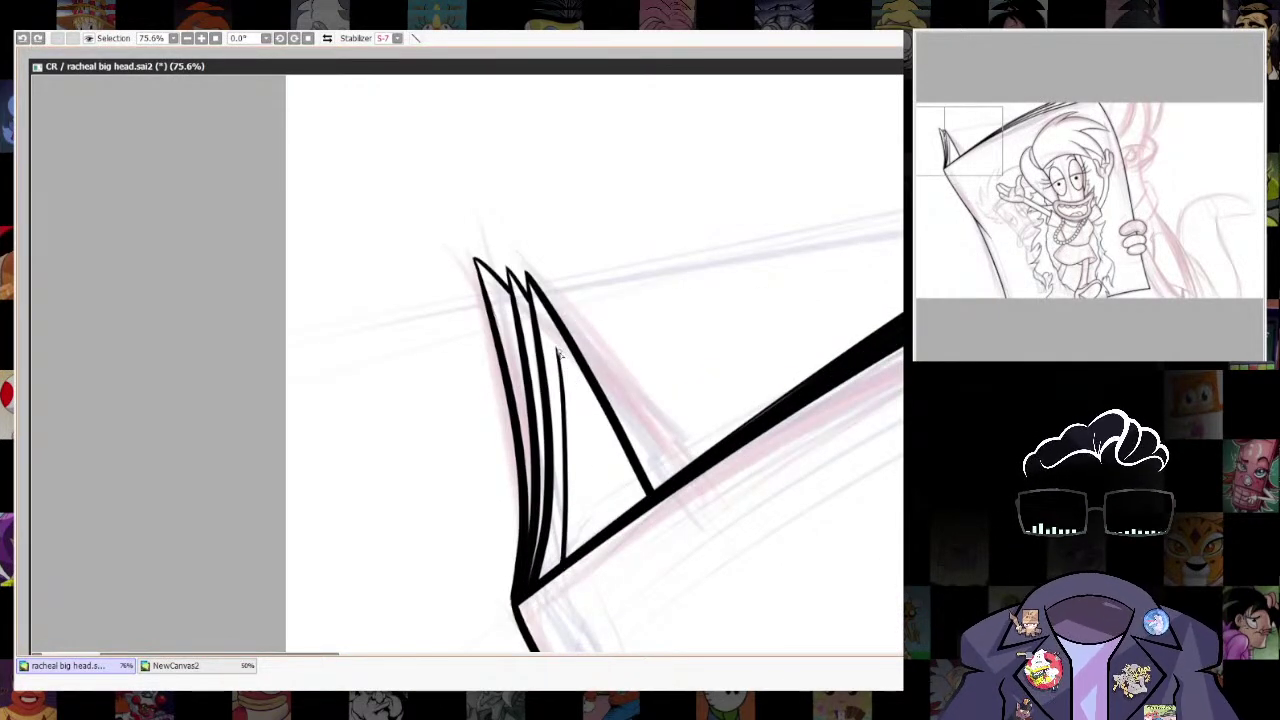
key("ctrl+z")
left_click_drag(557, 350, 636, 515)
key("ctrl+z")
key("ctrl+z")
scroll(620, 482, "down", 5)
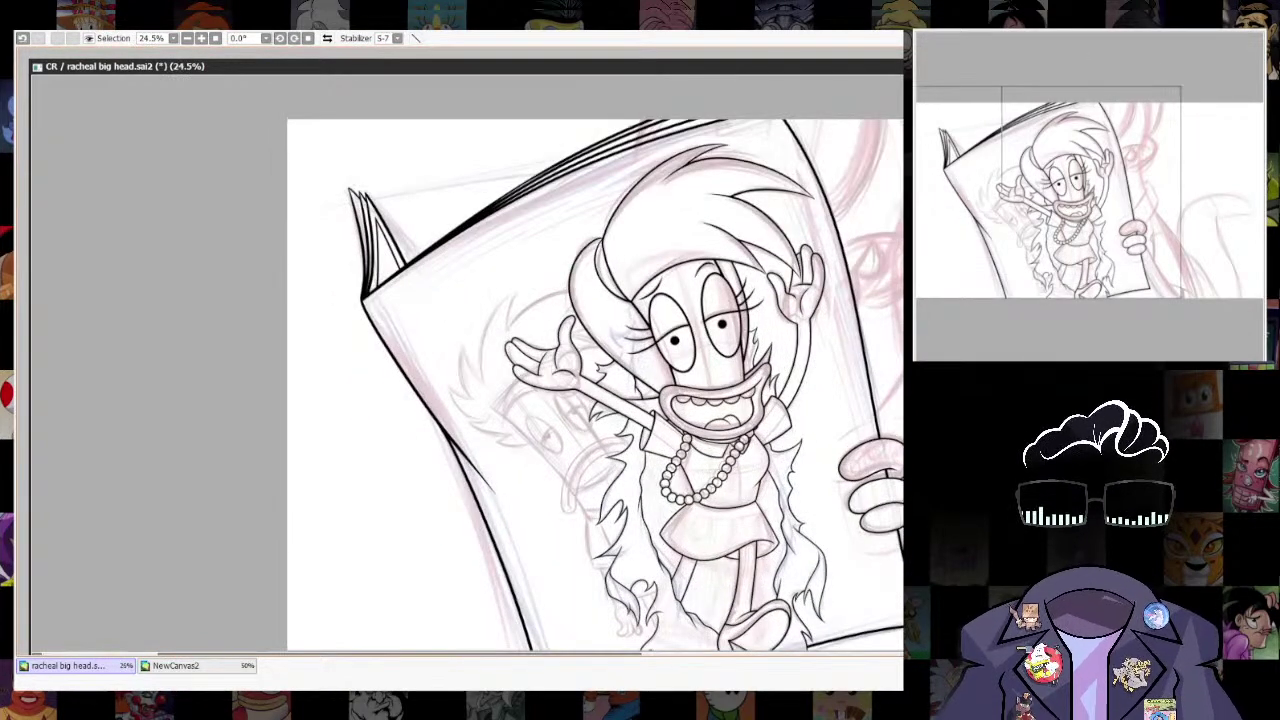
Ink the ear shape beyond the poster's long edge with an arched upper inner line and a large rounded outer curve.
scroll(890, 517, "down", 4)
scroll(895, 517, "up", 5)
scroll(764, 243, "up", 3)
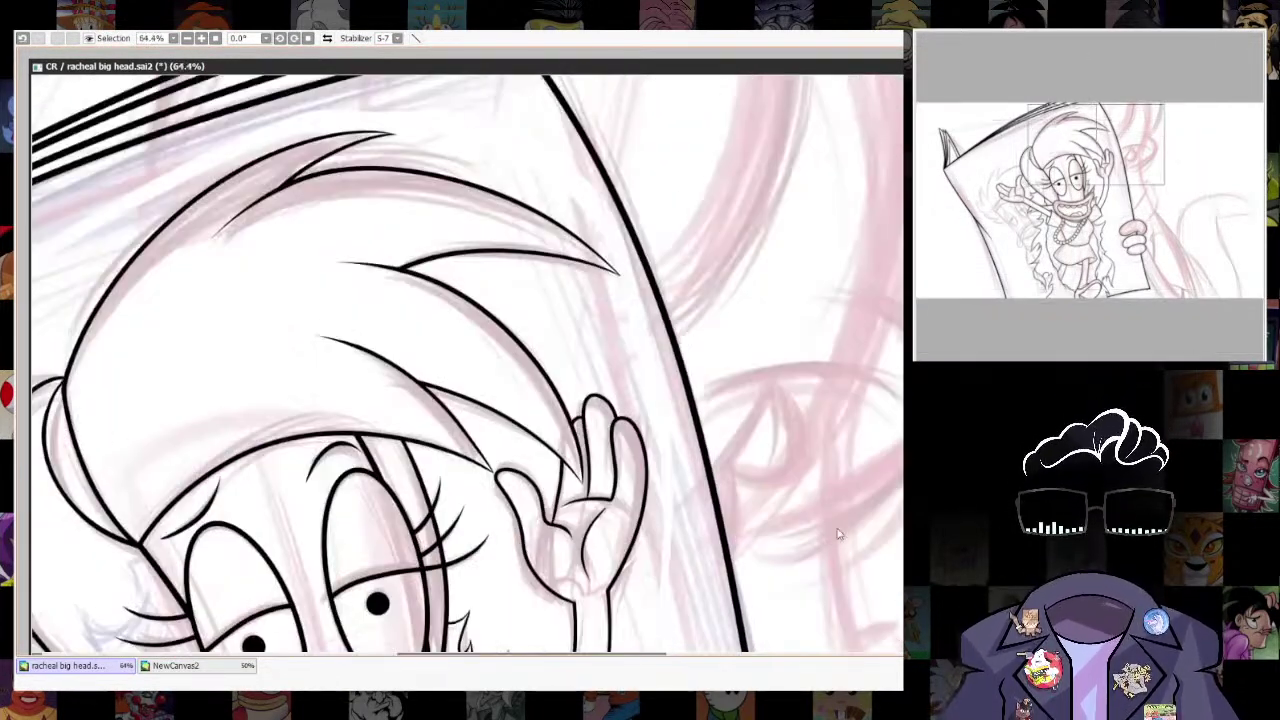
key("ctrl+z")
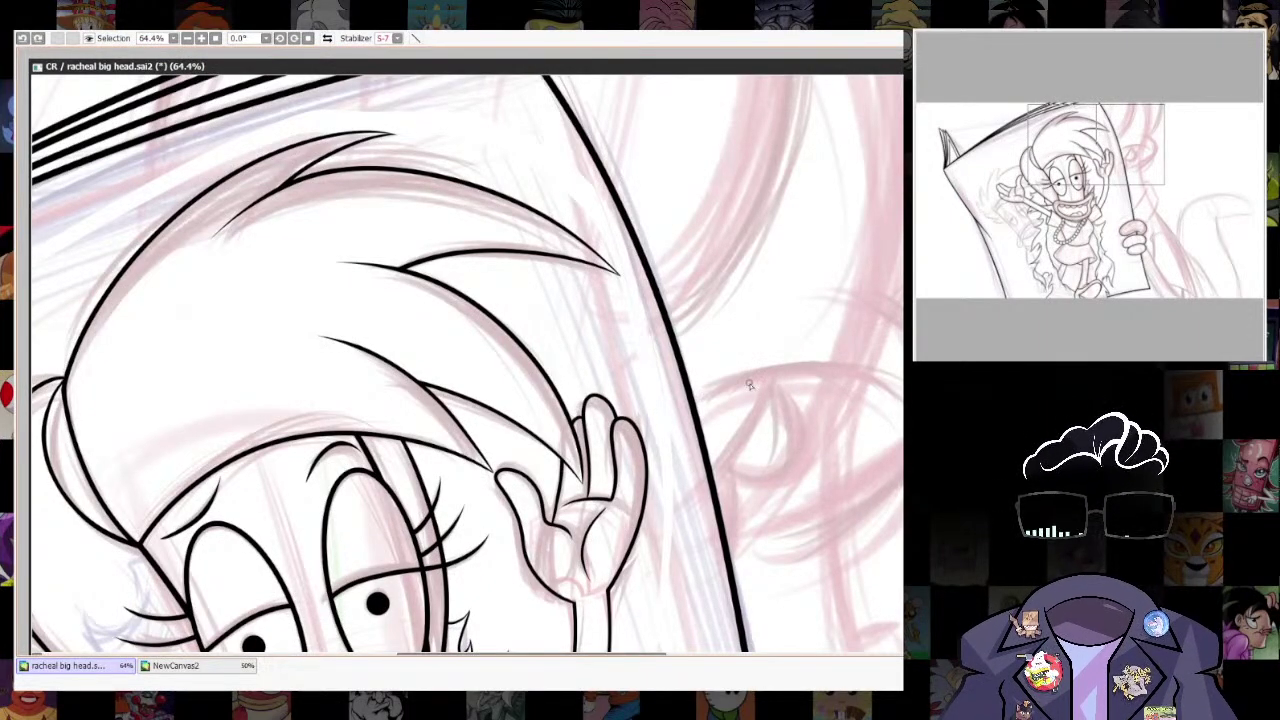
left_click_drag(698, 393, 898, 398)
mouse_move(845, 291)
left_mouse_down()
mouse_move(777, 271)
mouse_move(857, 463)
mouse_move(710, 521)
left_mouse_up()
key("ctrl+z")
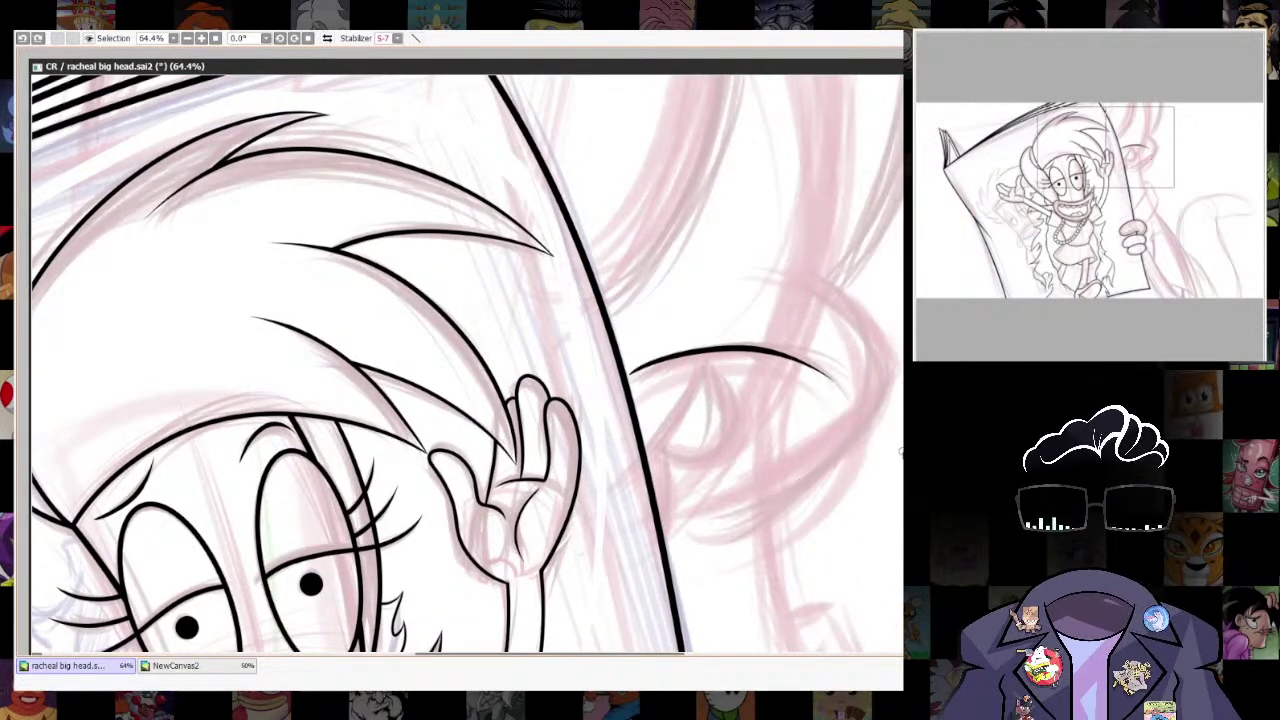
mouse_move(786, 271)
left_mouse_down()
mouse_move(894, 328)
mouse_move(860, 459)
mouse_move(704, 519)
left_mouse_up()
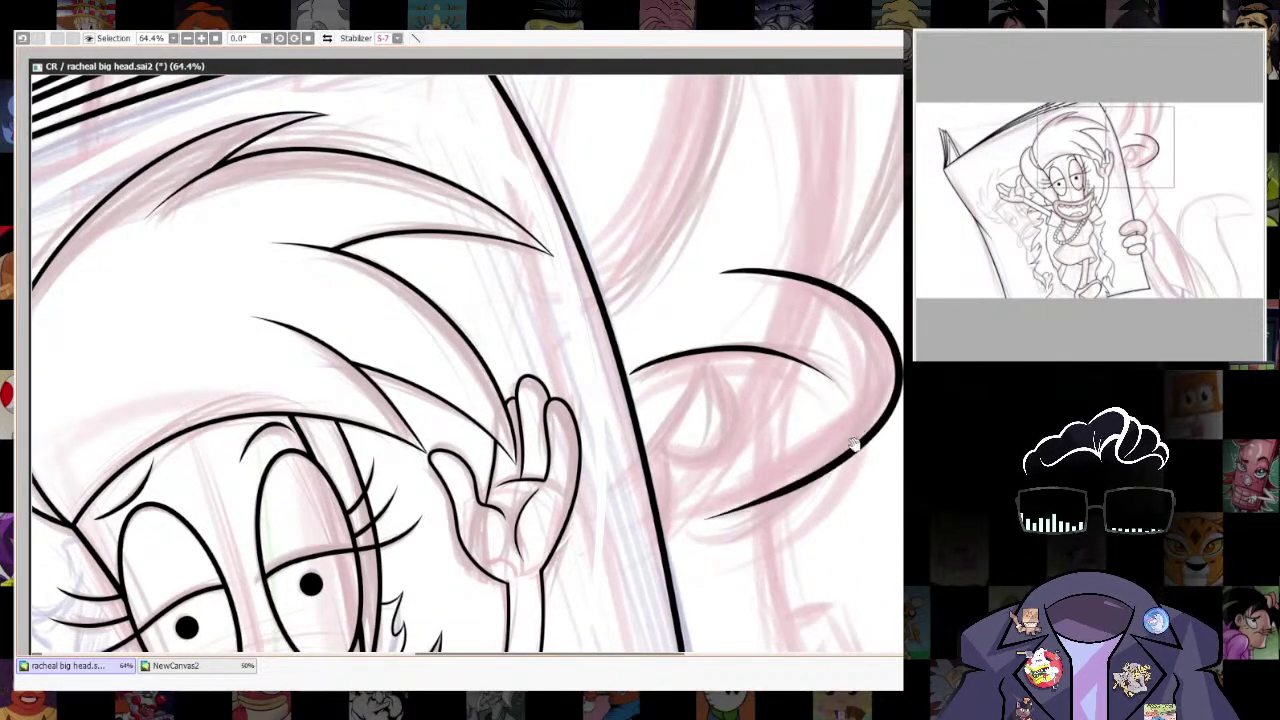
Ink the inner ear details: a slanted line, a rounded loop beside it, and a small curve against the poster's edge.
left_click_drag(700, 372, 743, 317)
key("bracketleft")
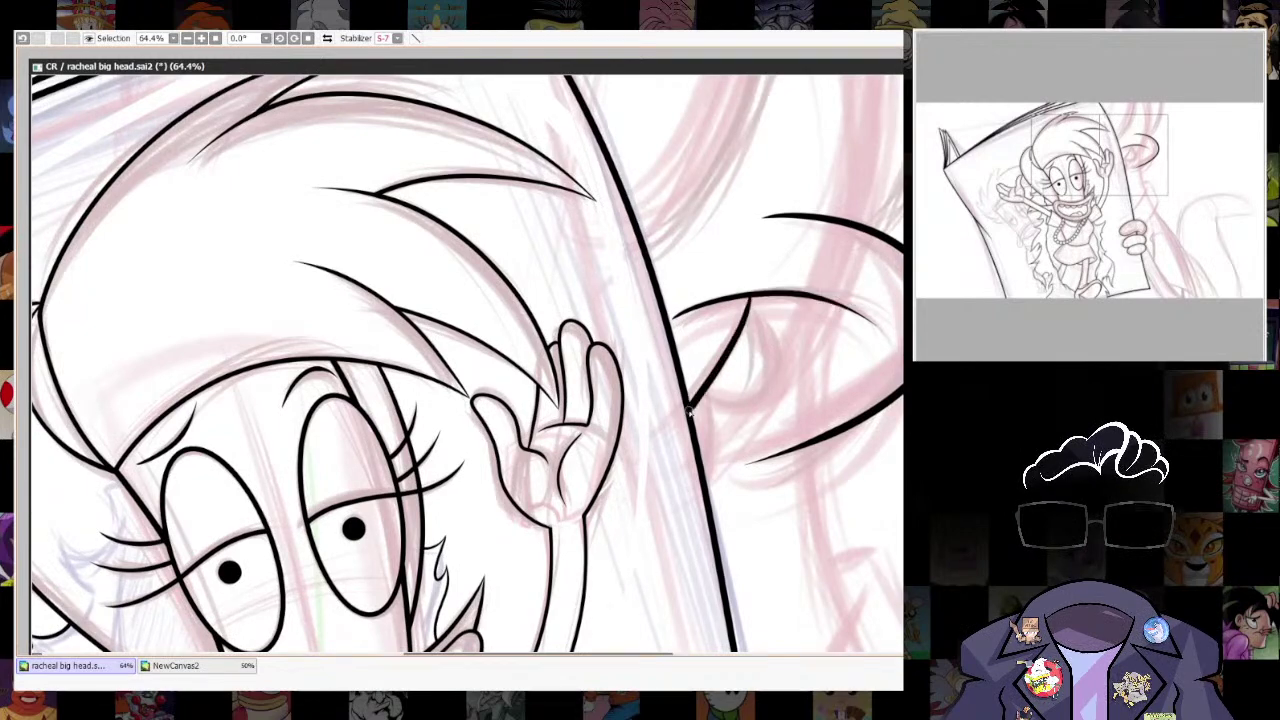
left_click_drag(817, 465, 794, 543)
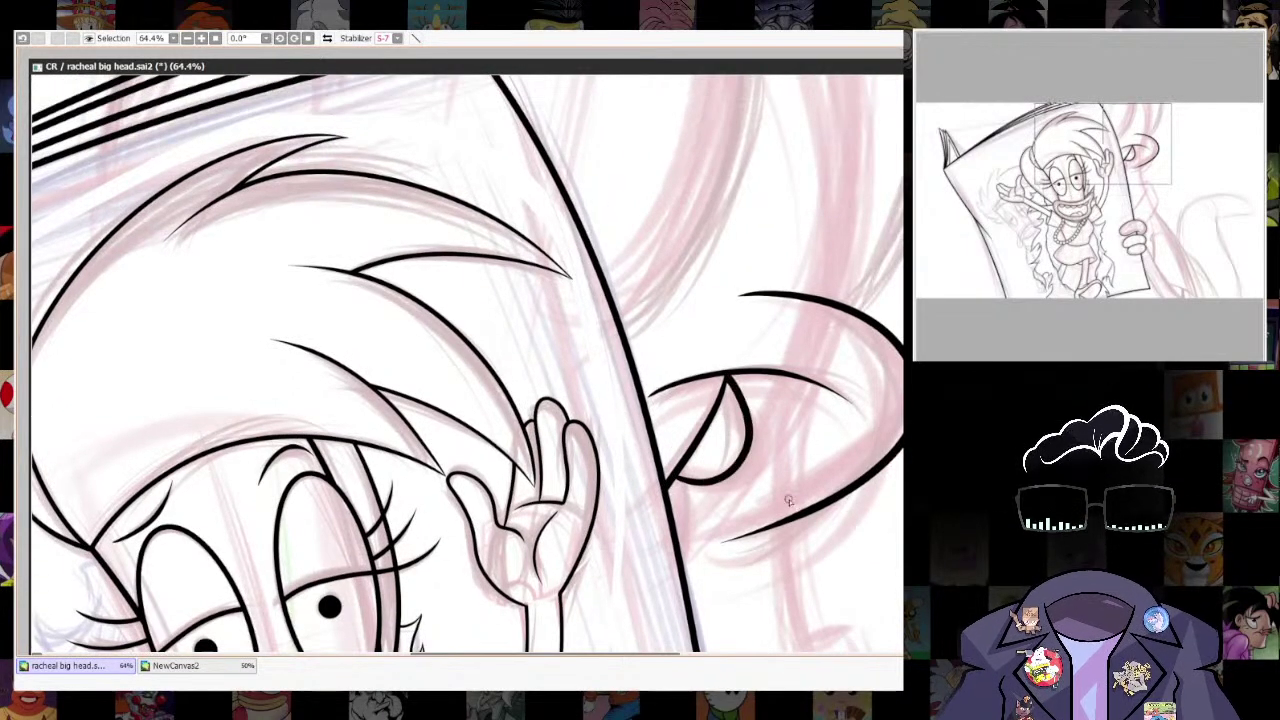
left_click_drag(730, 372, 771, 271)
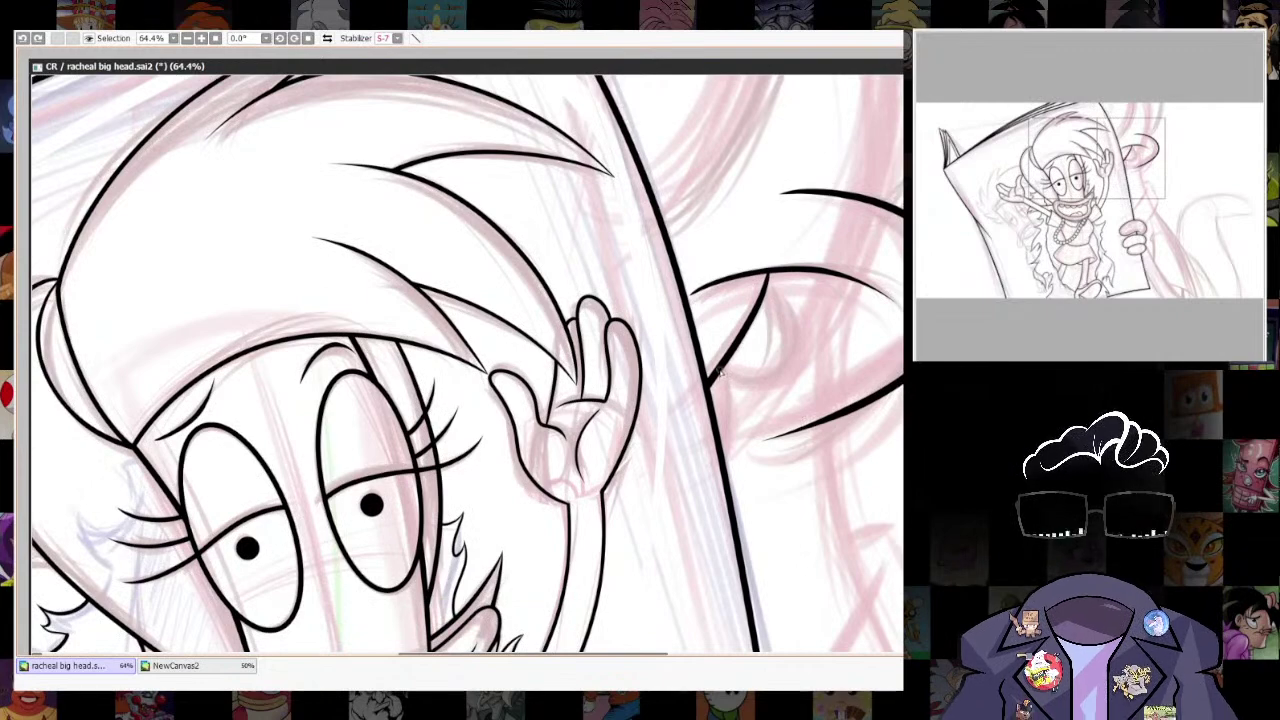
left_click_drag(809, 377, 835, 357)
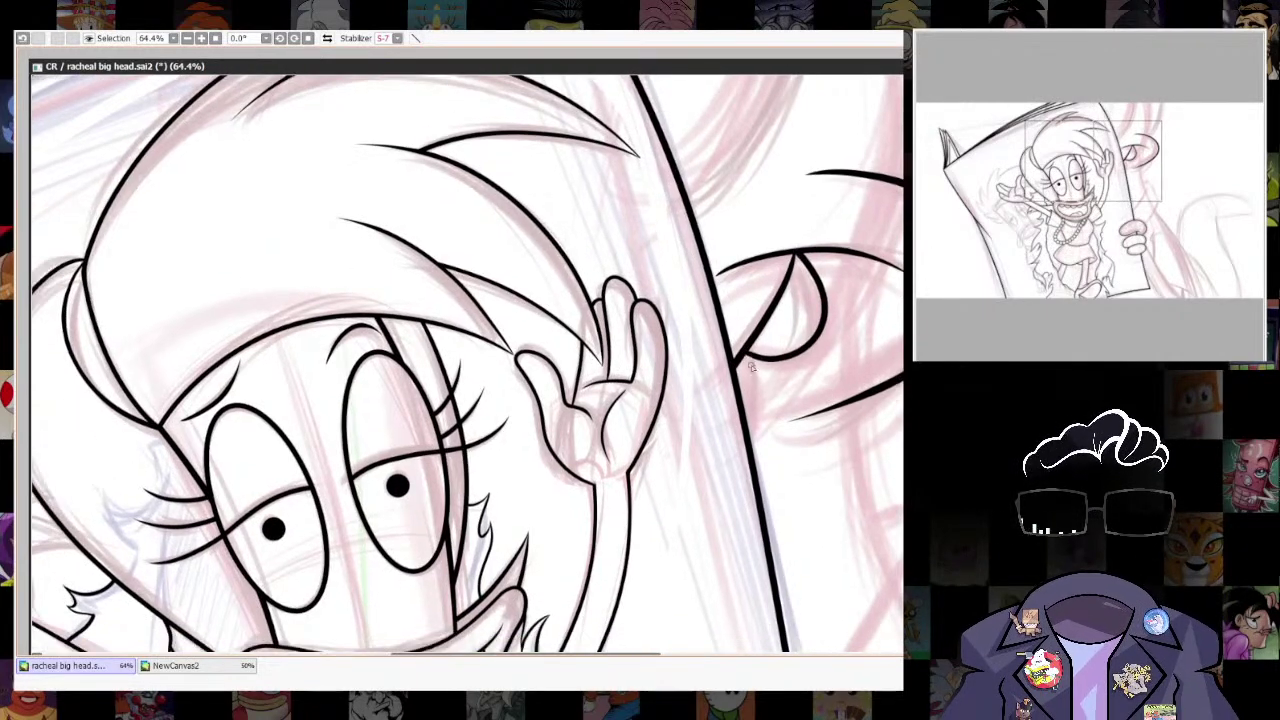
left_click_drag(753, 435, 833, 329)
Ink a curved collar edge rising from the poster above the fingers and a neck line running down from the ear.
scroll(848, 329, "down", 5)
scroll(848, 329, "up", 5)
mouse_move(784, 278)
left_mouse_down()
mouse_move(723, 416)
mouse_move(692, 450)
left_mouse_up()
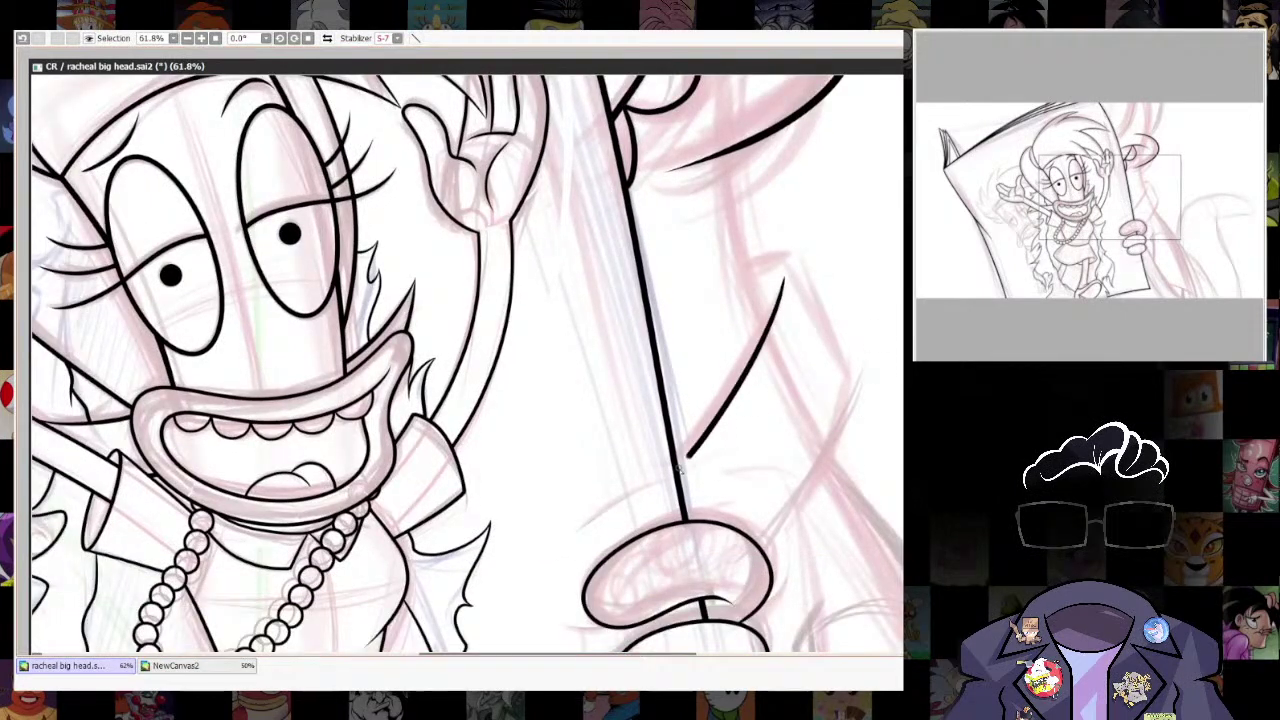
left_click_drag(835, 387, 820, 456)
left_click_drag(798, 314, 768, 312)
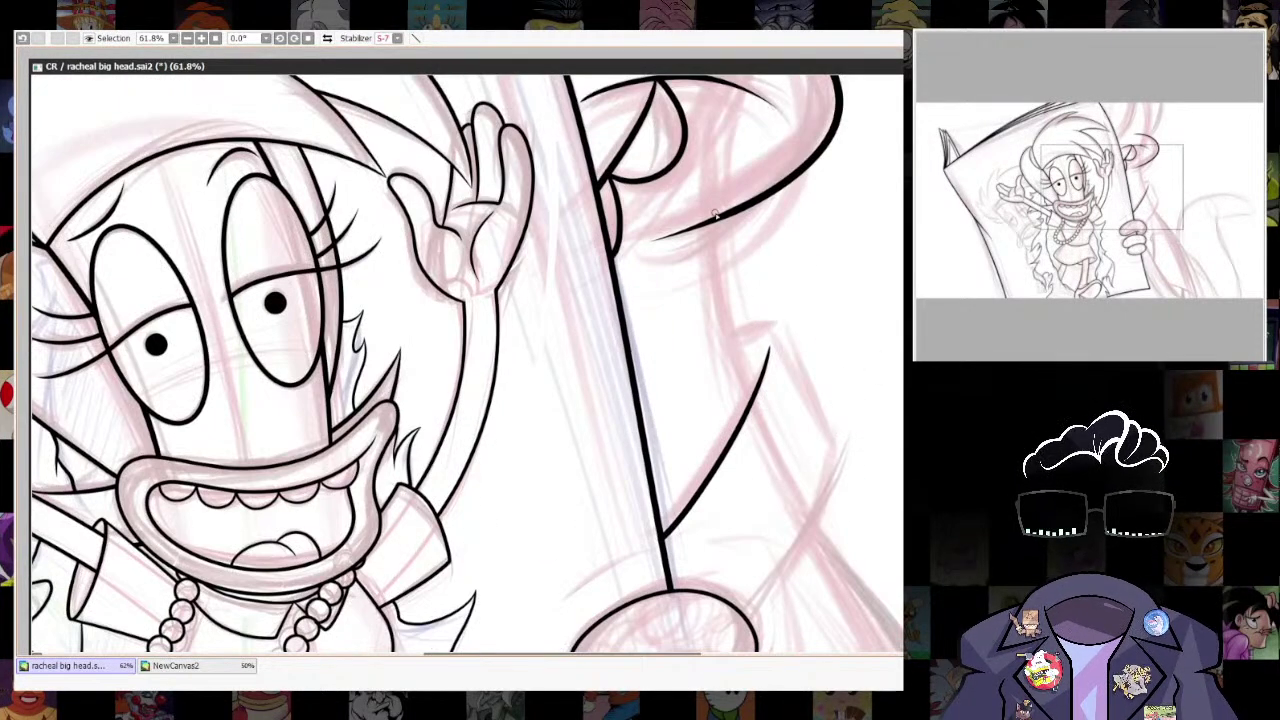
left_click_drag(722, 219, 719, 237)
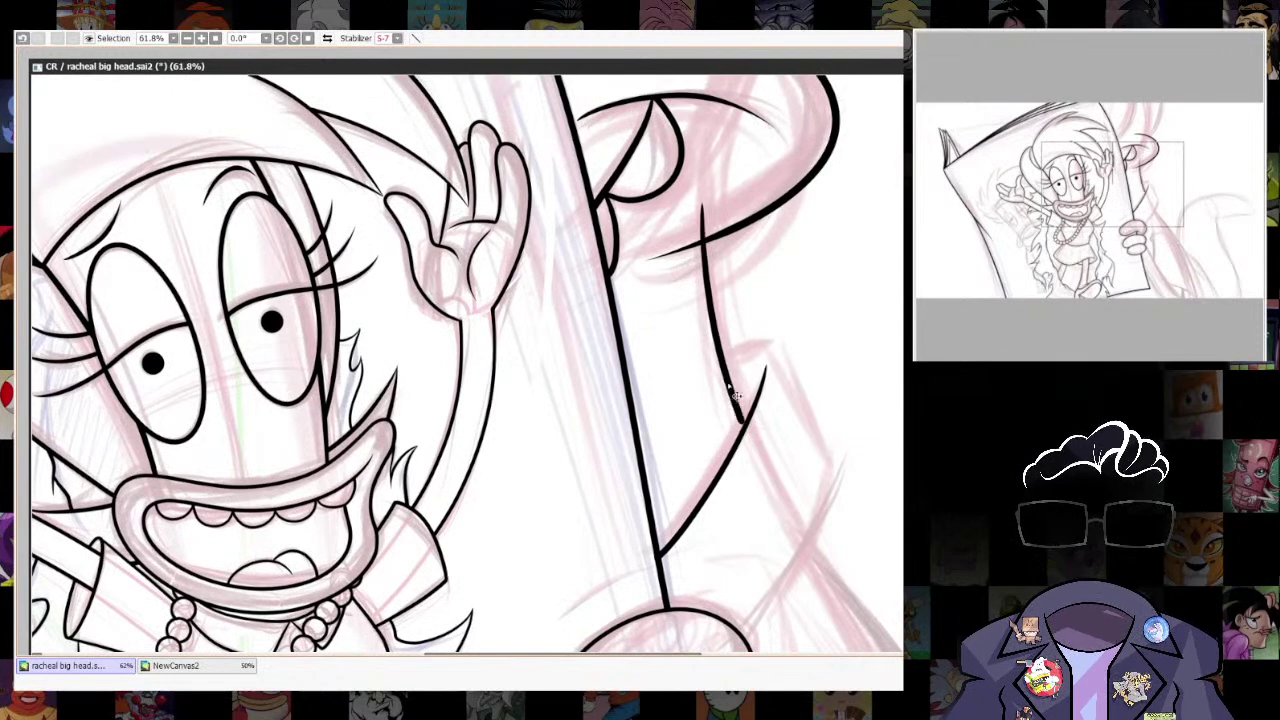
Try to ink the neck and back as one long curve from the ear down to the canvas's lower edge.
scroll(660, 382, "down", 7)
left_click_drag(870, 528, 797, 349)
scroll(795, 345, "up", 2)
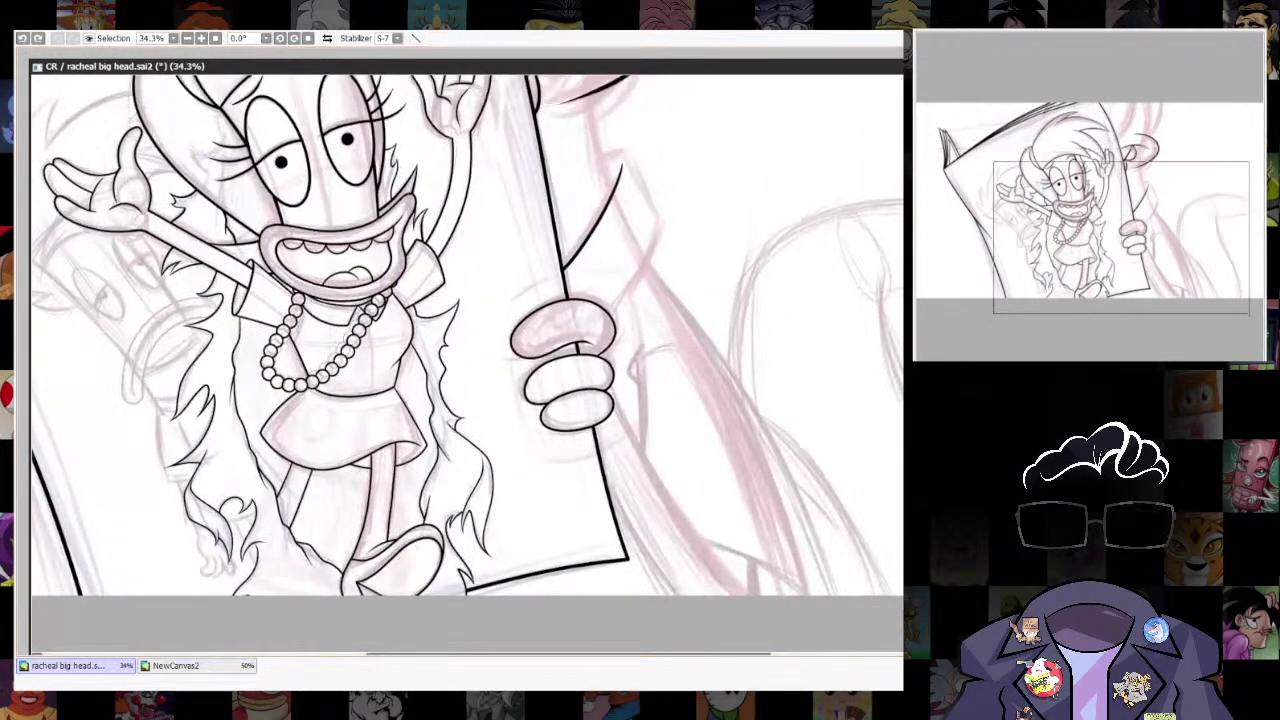
left_click_drag(589, 104, 590, 121)
left_click_drag(688, 350, 785, 525)
key("ctrl+z")
mouse_move(690, 345)
left_mouse_down()
mouse_move(805, 530)
mouse_move(820, 595)
left_mouse_up()
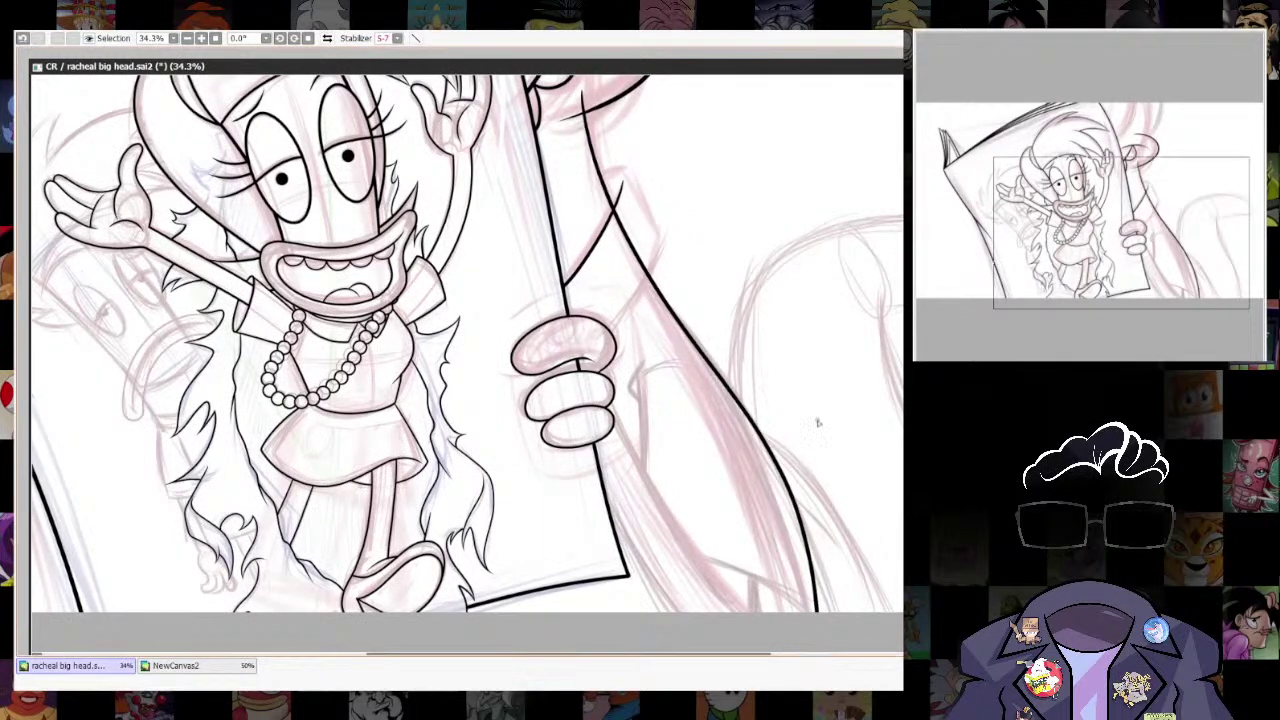
key("ctrl+z")
mouse_move(586, 96)
left_mouse_down()
mouse_move(690, 355)
mouse_move(826, 622)
left_mouse_up()
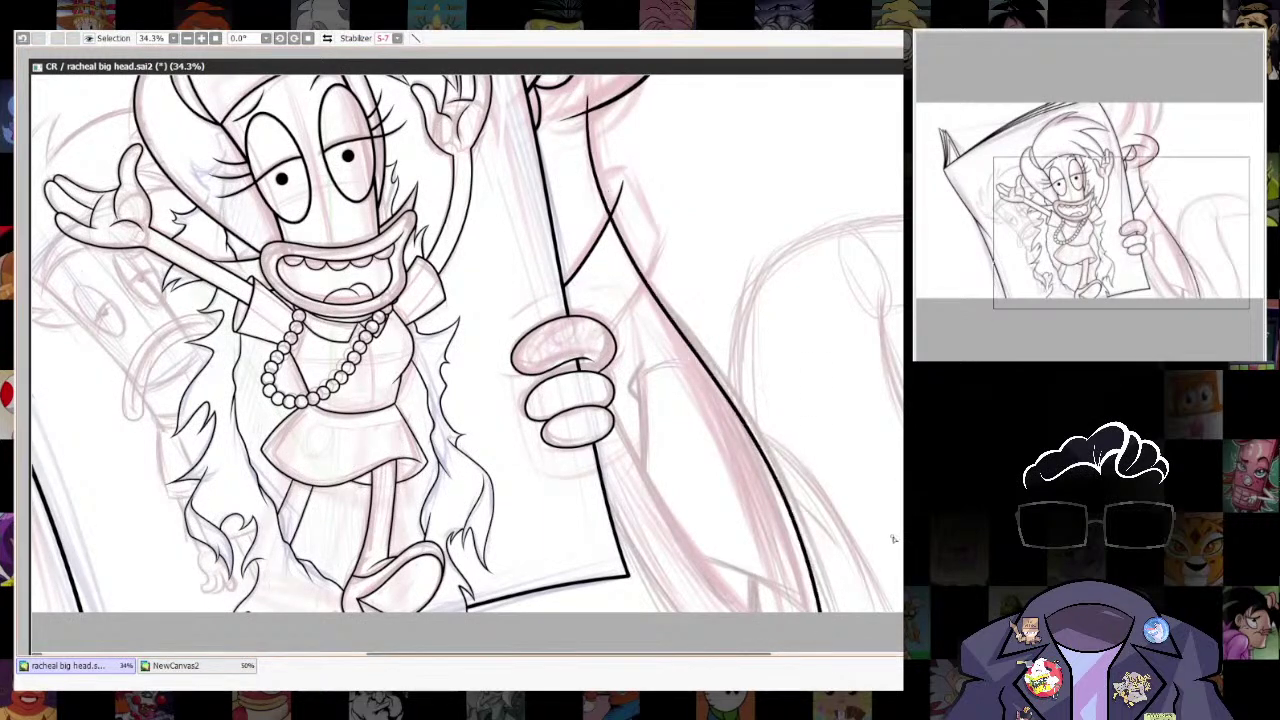
Undo the long neck-and-back curve and try another neck stroke below the ear.
left_click_drag(848, 467, 888, 660)
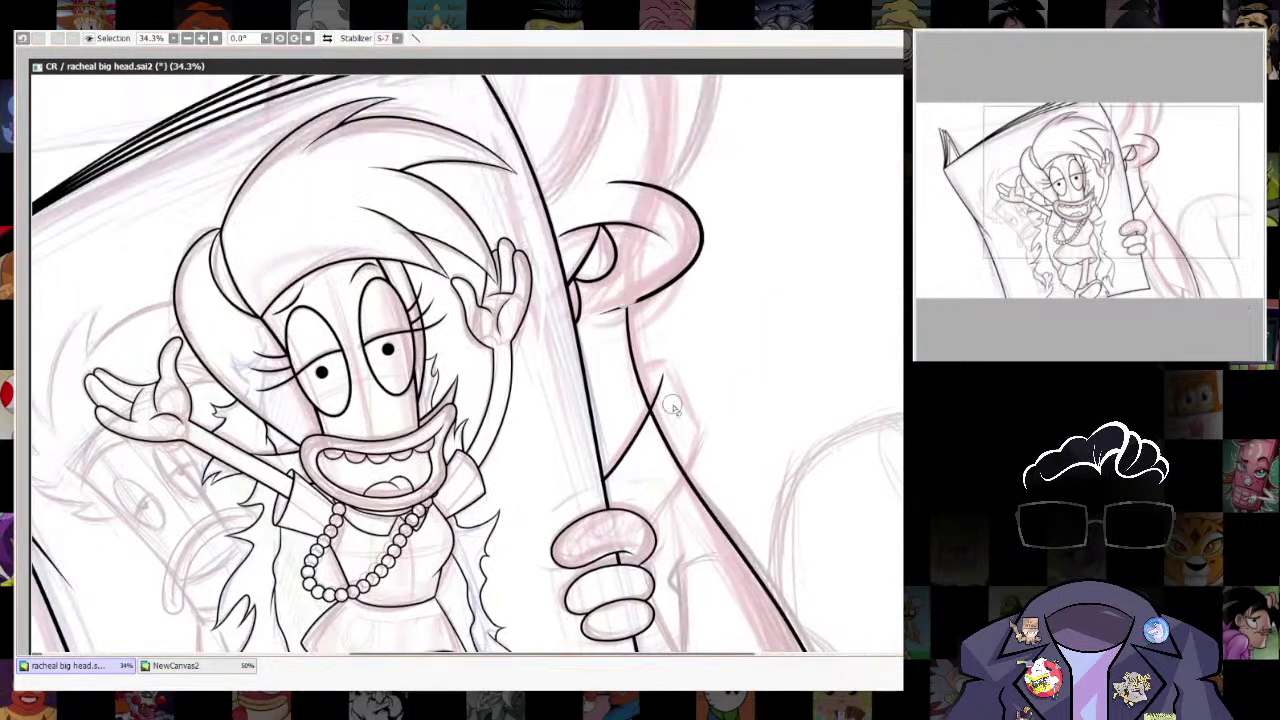
mouse_move(628, 270)
left_mouse_down()
mouse_move(563, 180)
mouse_move(598, 318)
mouse_move(786, 650)
left_mouse_up()
mouse_move(852, 550)
left_mouse_down()
mouse_move(840, 385)
mouse_move(842, 448)
left_mouse_up()
key("ctrl+z")
left_click_drag(550, 141, 552, 166)
left_click_drag(550, 118, 599, 288)
key("ctrl+z")
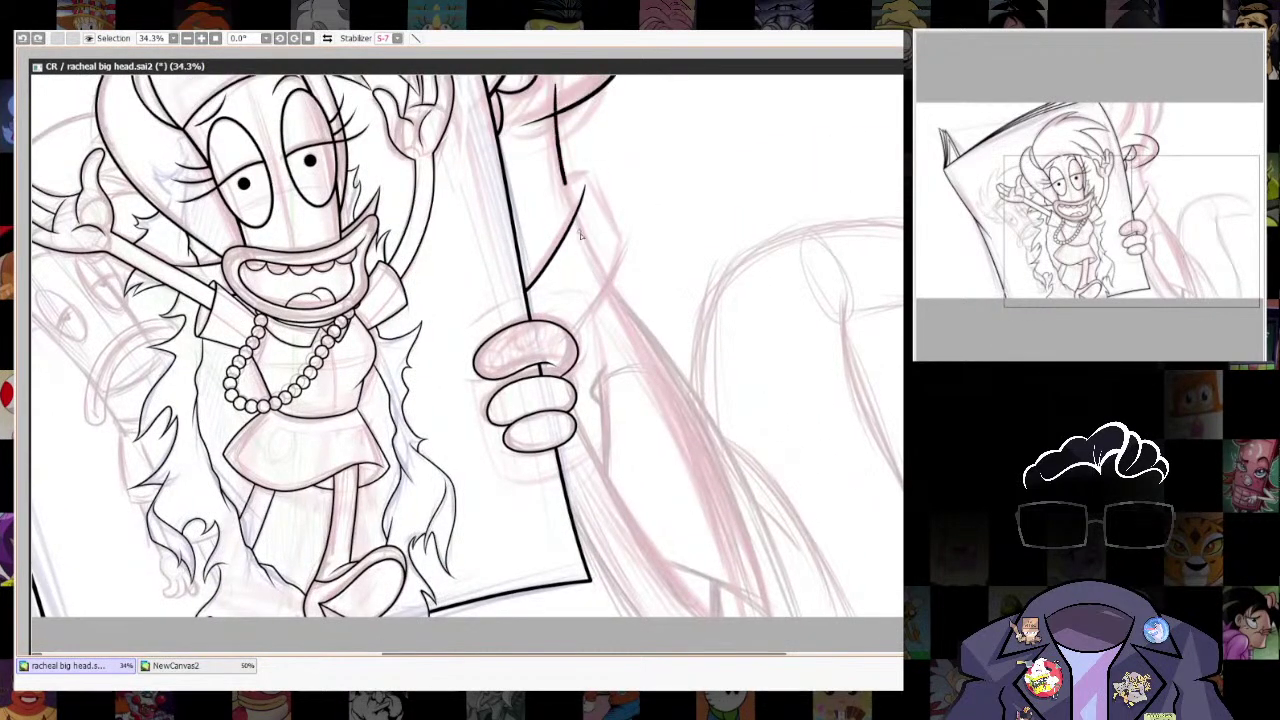
Ink the neck down to the collar and the back down to the canvas's lower edge, erasing the line between them.
left_click_drag(560, 166, 685, 398)
left_click_drag(769, 556, 797, 680)
left_click_drag(745, 330, 747, 466)
key("e")
left_click_drag(586, 365, 607, 400)
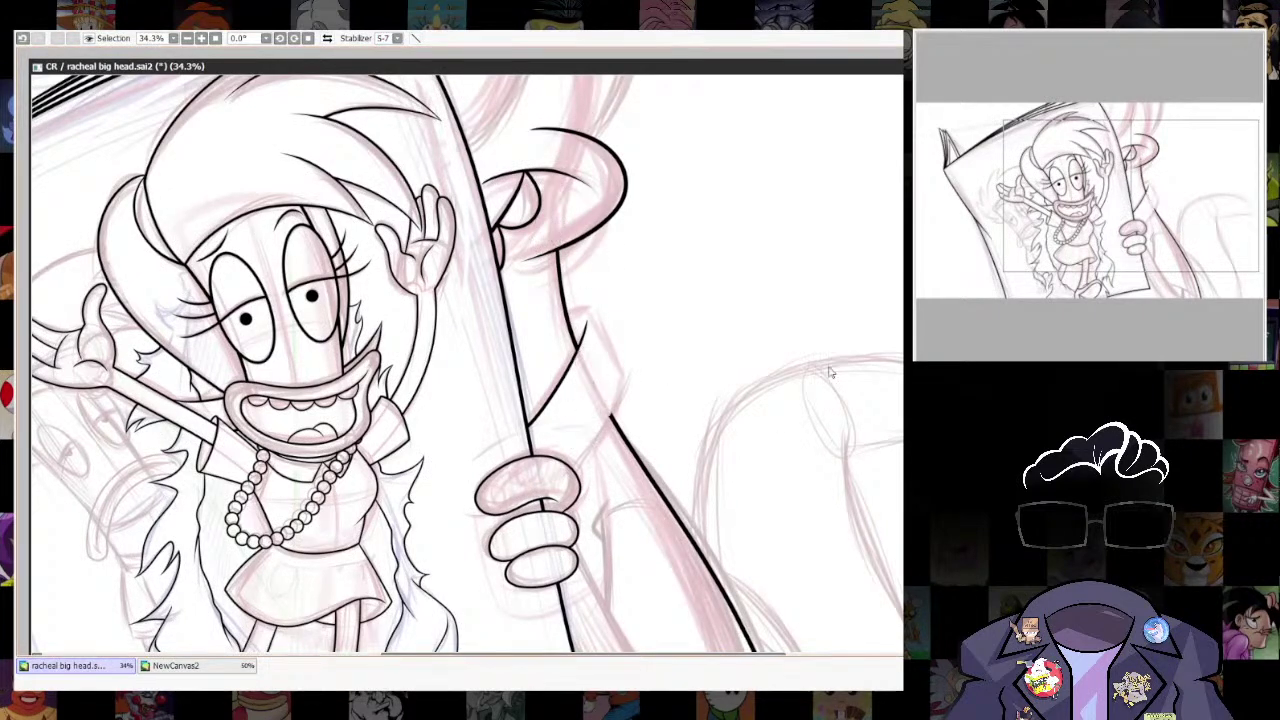
Paint a thick curved forearm shape with a wide brush from behind the fingers down to the canvas's lower edge.
scroll(735, 393, "down", 5)
scroll(720, 450, "up", 3)
scroll(766, 437, "down", 1)
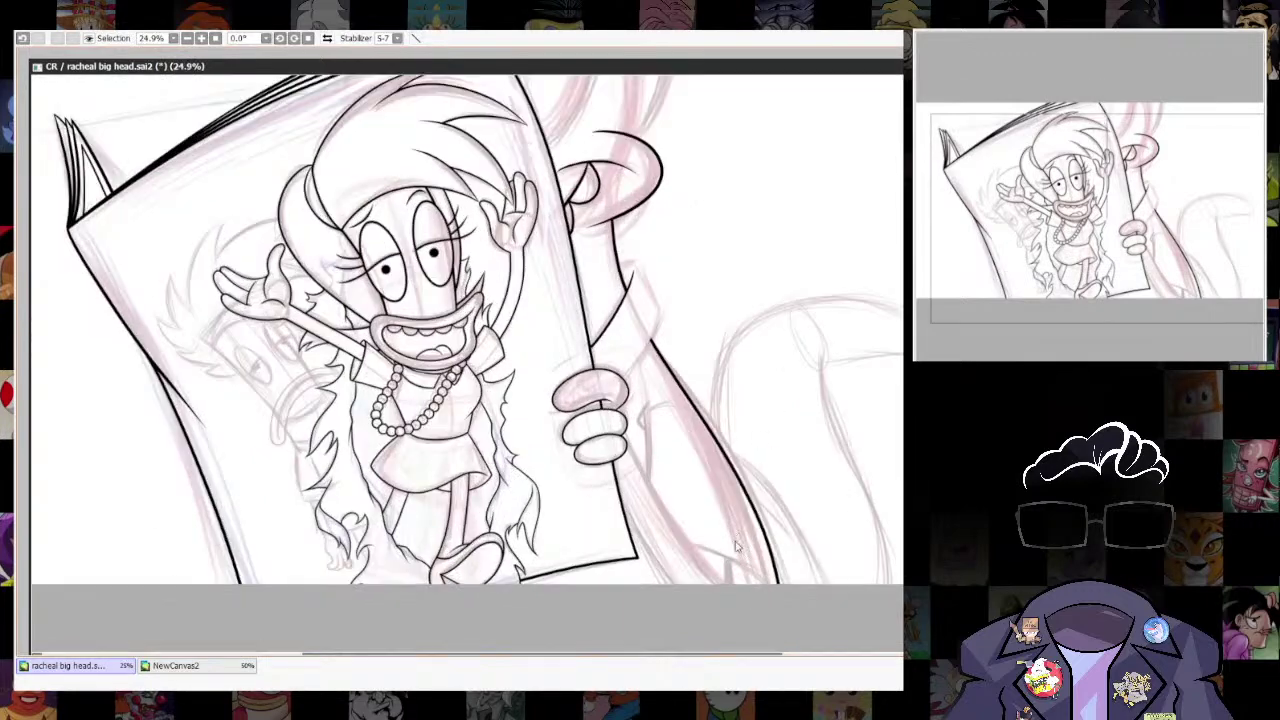
scroll(756, 607, "up", 2)
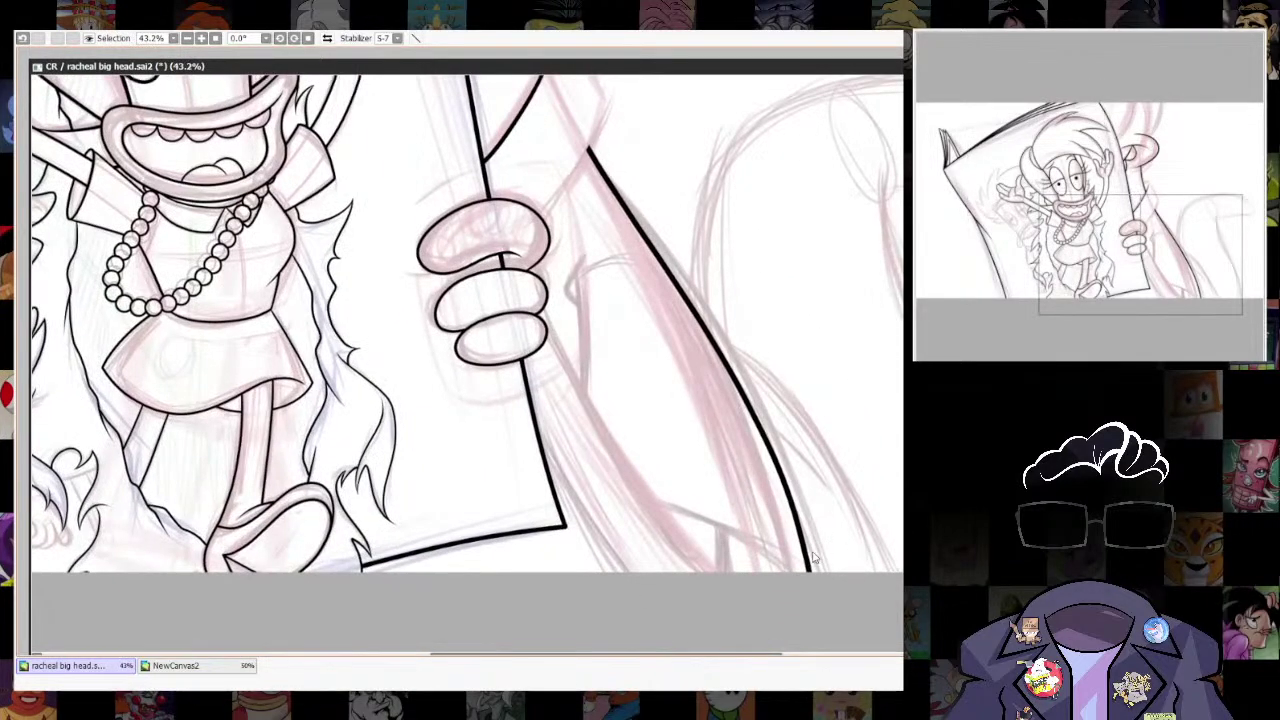
scroll(815, 555, "up", 1)
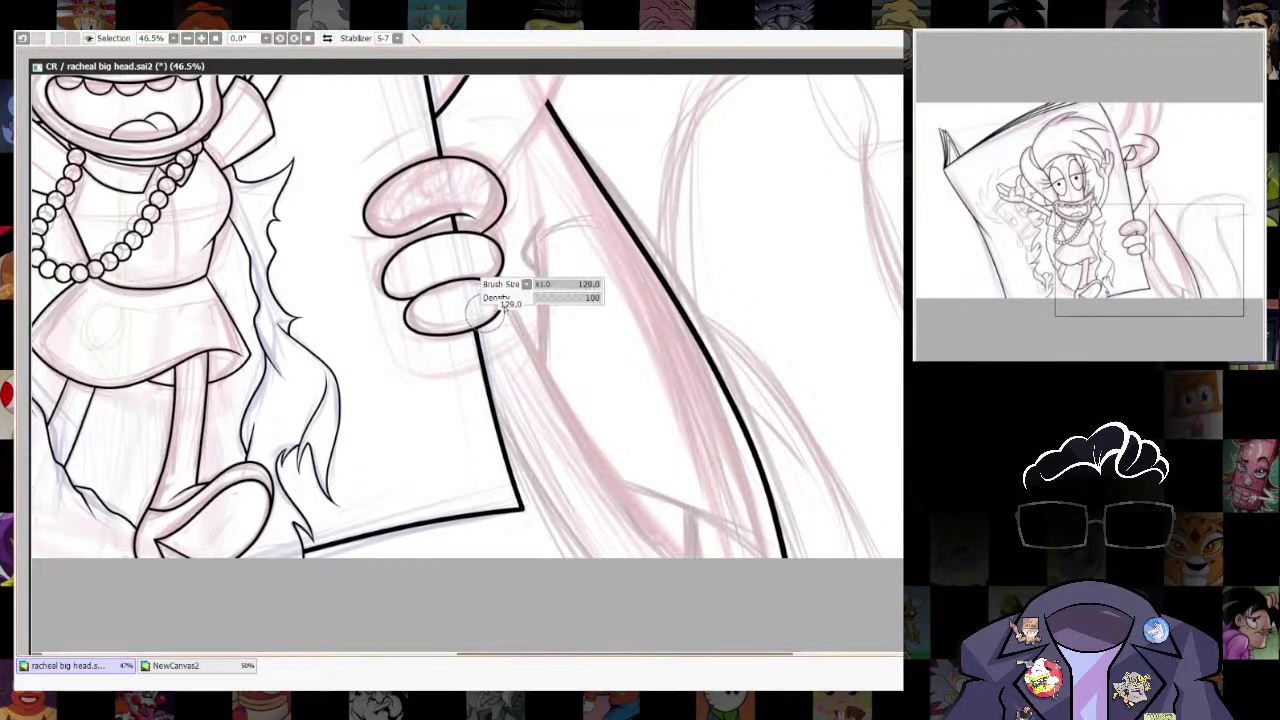
left_click_drag(452, 284, 583, 542)
key("ctrl+z")
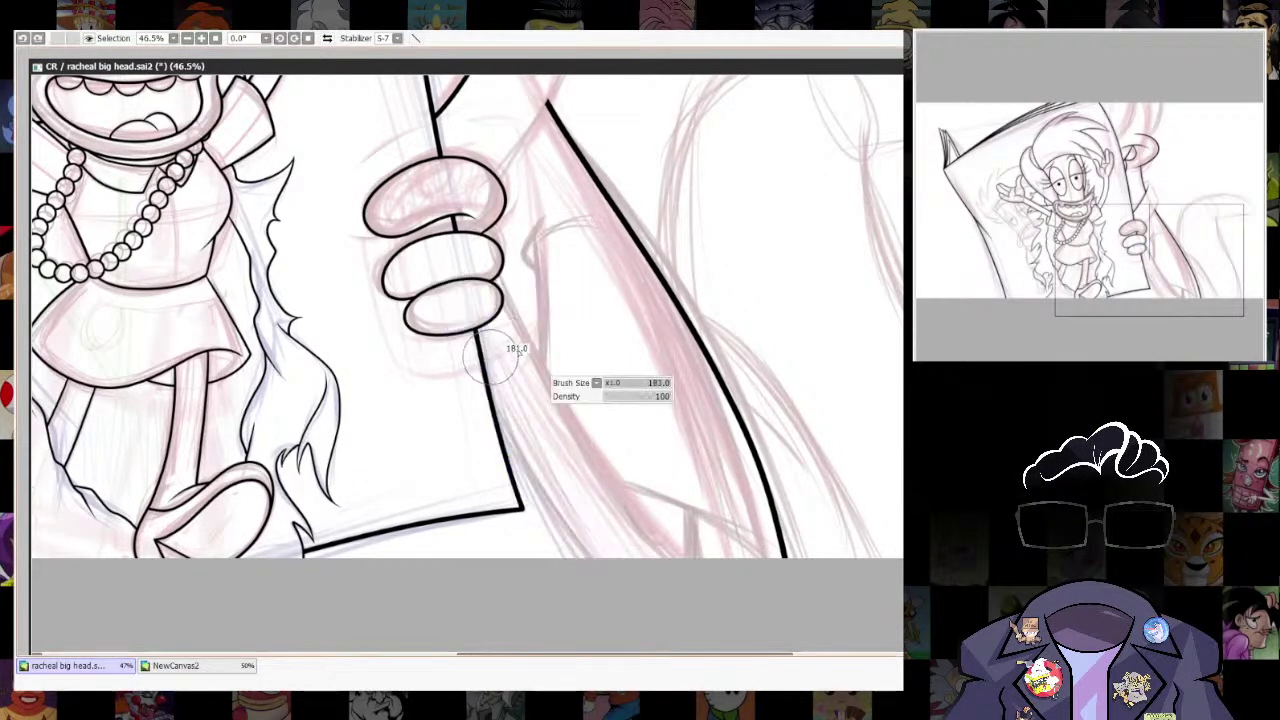
left_click_drag(448, 268, 570, 512)
left_click_drag(600, 557, 714, 537)
key("ctrl+z")
mouse_move(448, 250)
left_mouse_down()
mouse_move(452, 280)
mouse_move(600, 540)
mouse_move(851, 585)
left_mouse_up()
Select the painted forearm shape, replace it with a black outline along the selection border, and deselect.
key("ctrl+b")
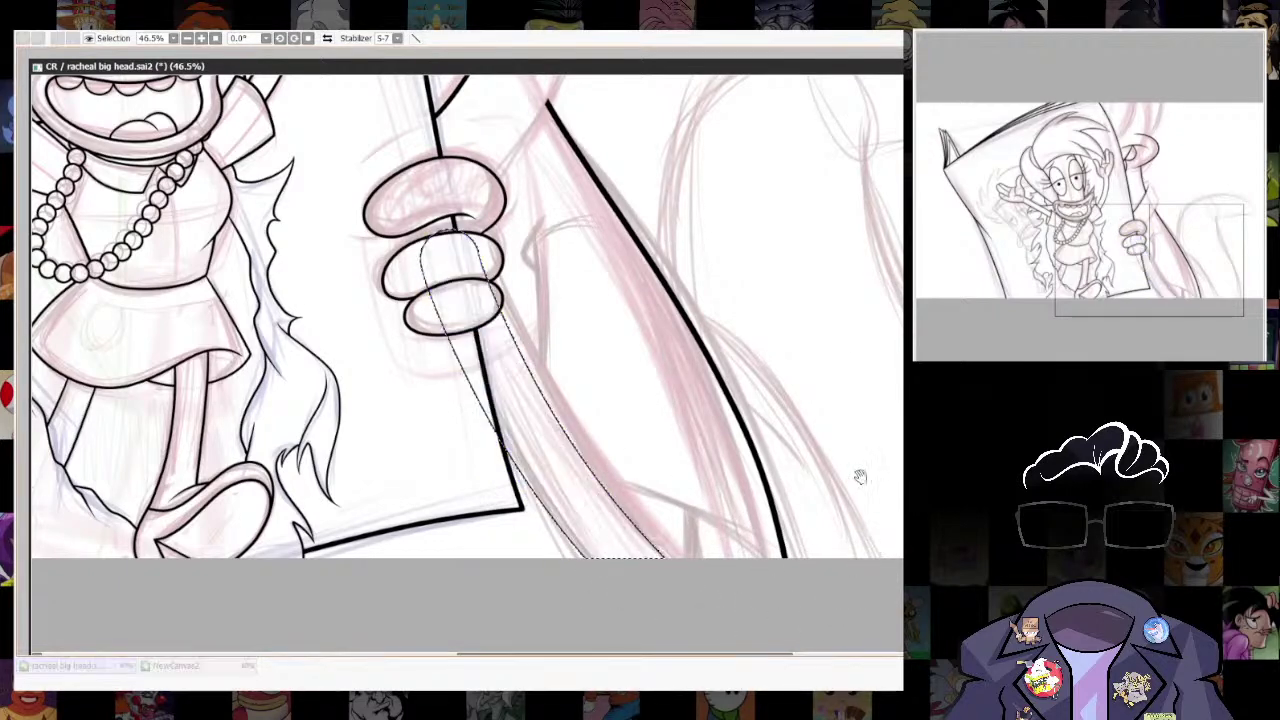
left_click_drag(791, 366, 890, 375)
left_click(873, 435)
key("ctrl+d")
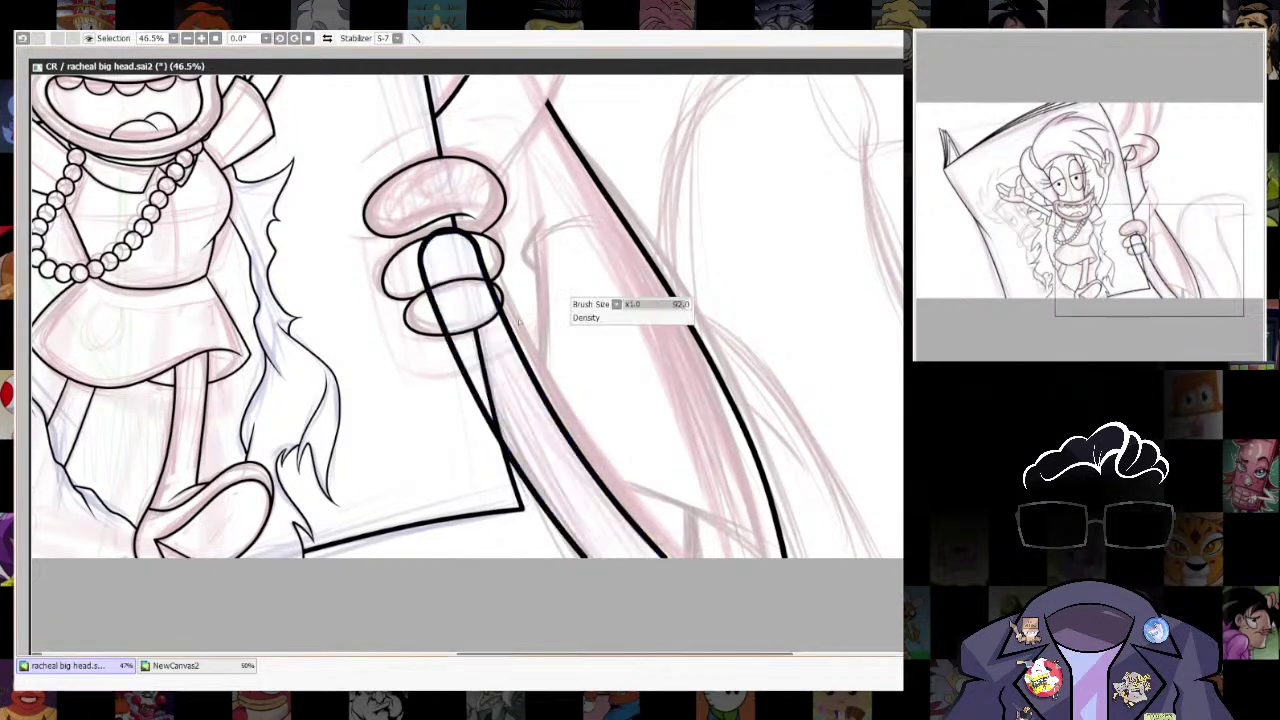
Erase the forearm outline over the fingers and poster, leaving its lower line starting at the poster's corner.
mouse_move(451, 382)
left_mouse_down()
mouse_move(482, 480)
mouse_move(433, 317)
mouse_move(479, 461)
left_mouse_up()
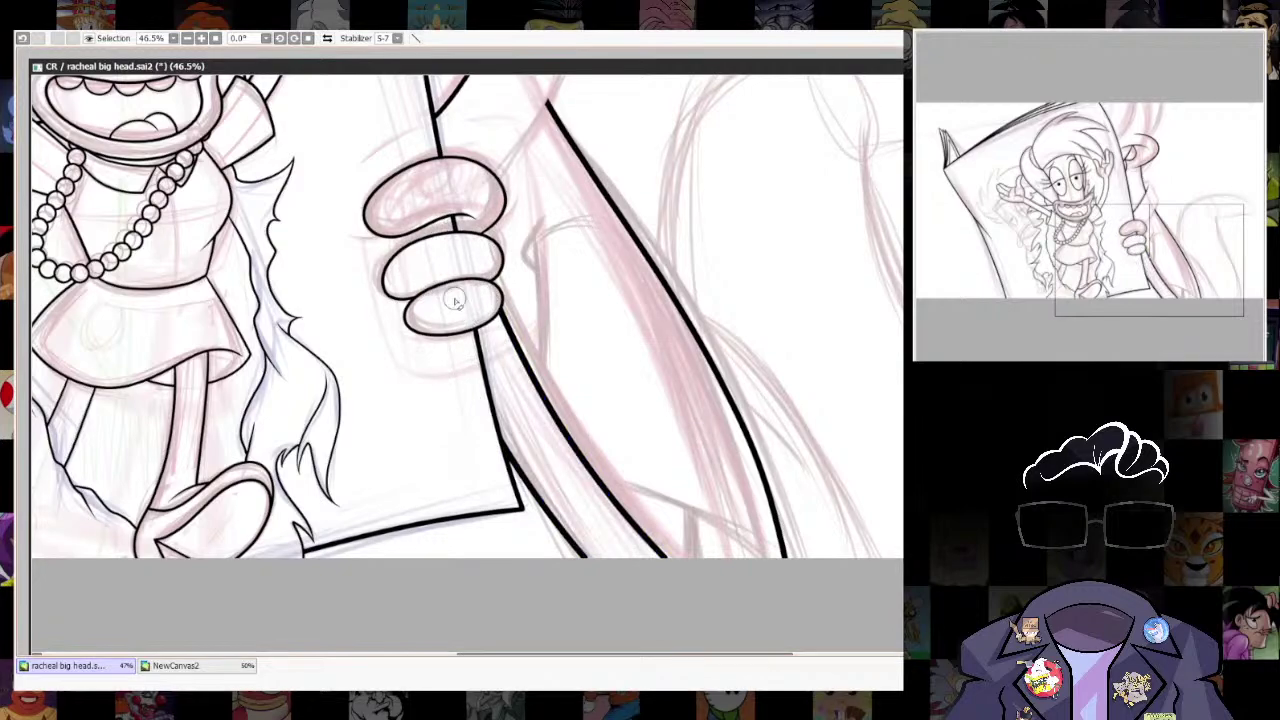
scroll(765, 382, "down", 7)
scroll(700, 440, "up", 4)
scroll(740, 365, "down", 3)
scroll(780, 376, "up", 4)
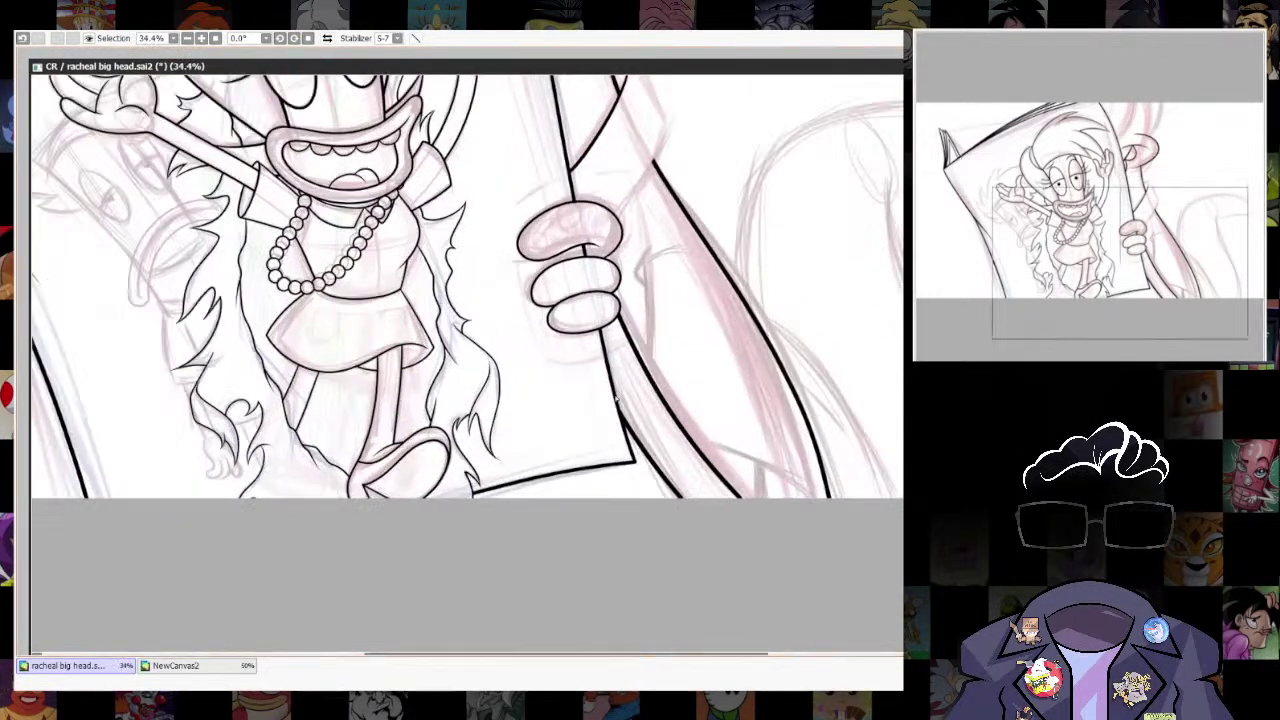
key("ctrl+z")
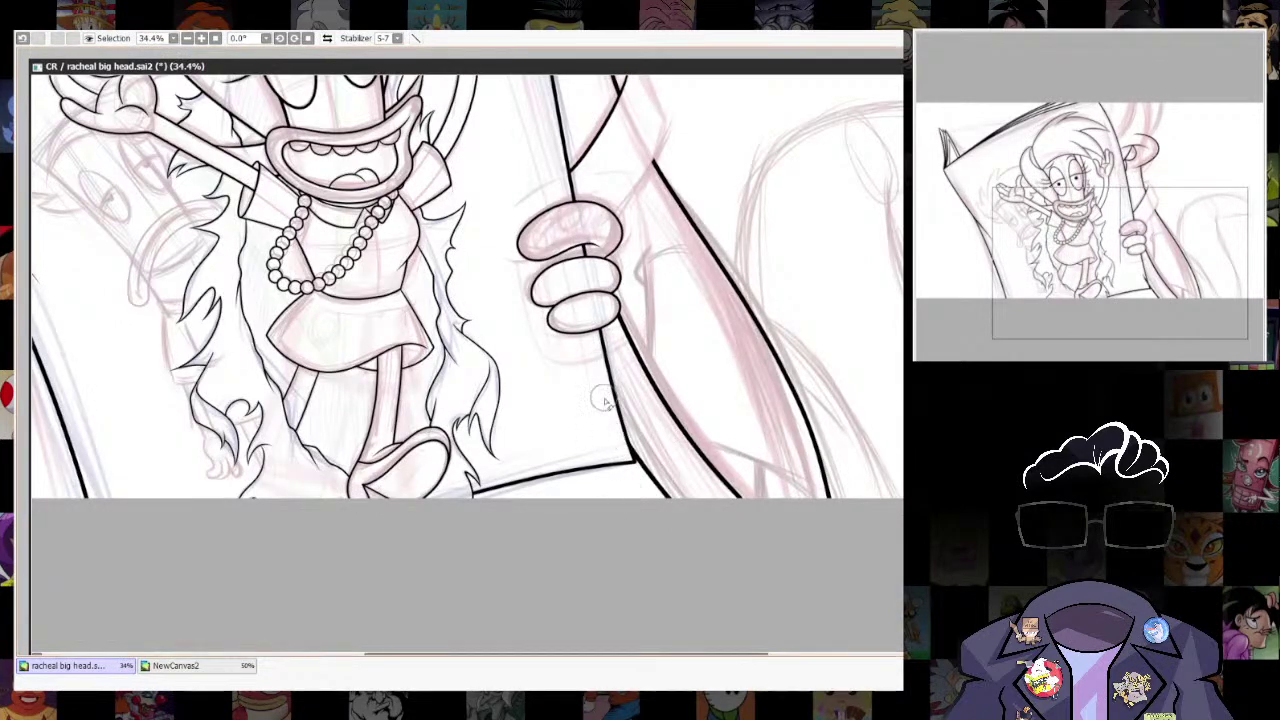
Try thickening the gripping fingers' outlines with a heavy stroke around their selection, and undo it after a close inspection.
scroll(620, 345, "up", 3)
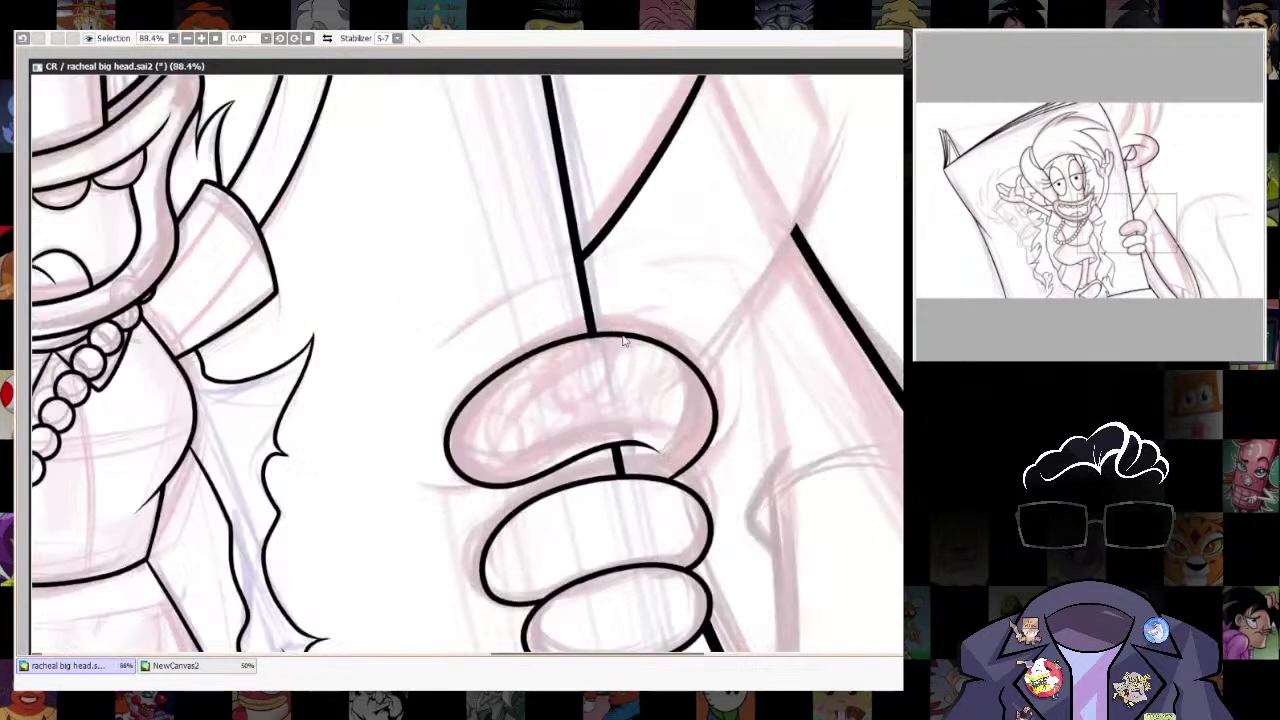
scroll(622, 342, "down", 2)
mouse_move(515, 196)
left_mouse_down()
mouse_move(778, 293)
mouse_move(690, 195)
left_mouse_up()
key("ctrl+t")
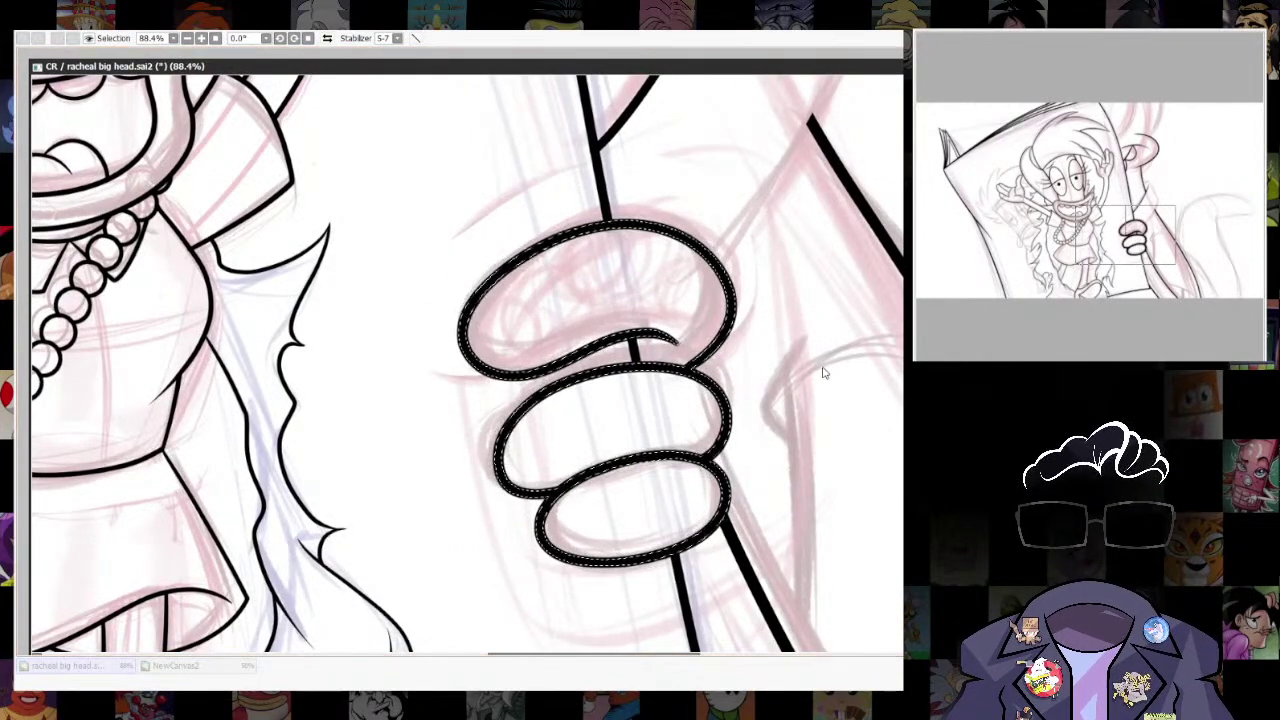
key("ctrl+d")
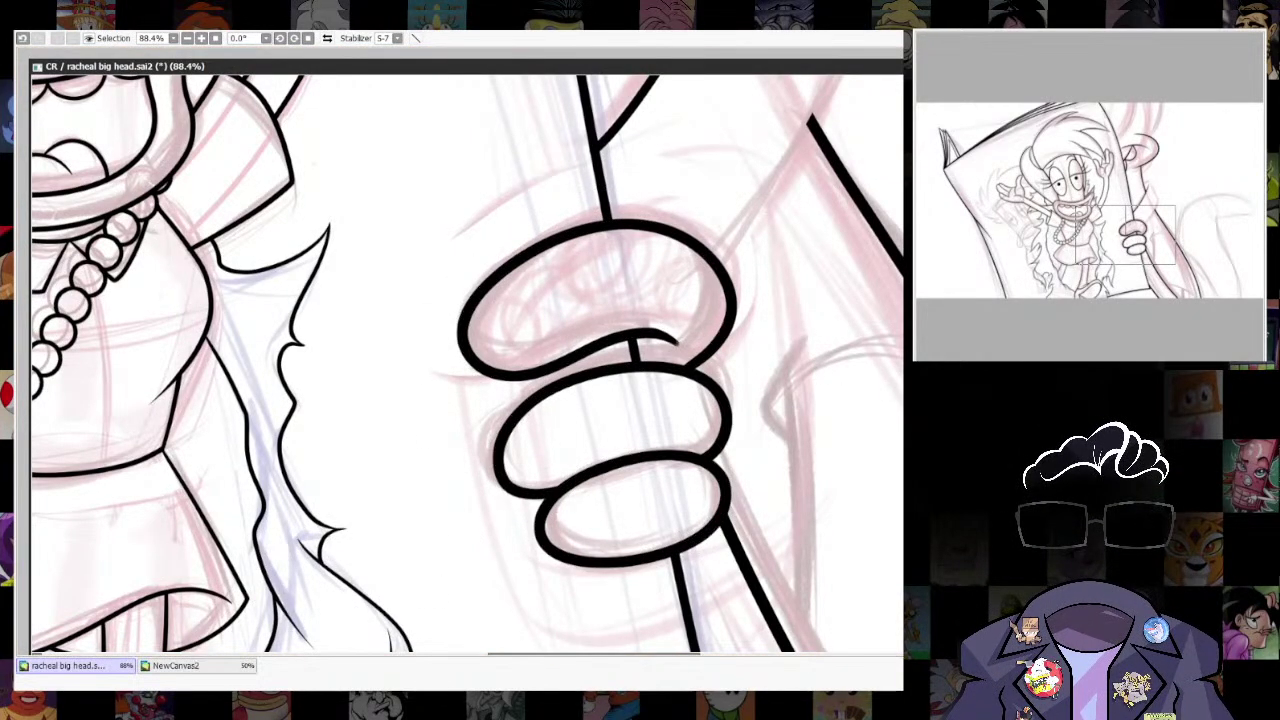
scroll(658, 315, "up", 4)
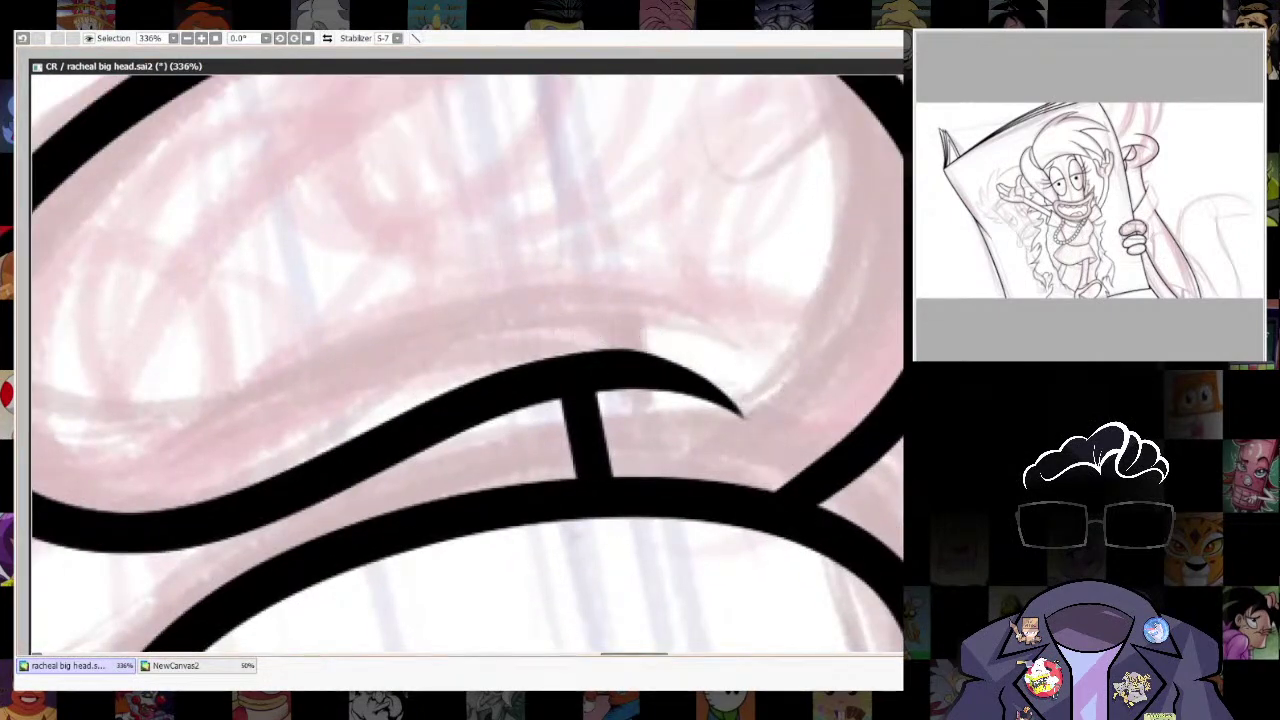
scroll(785, 393, "down", 5)
scroll(740, 405, "up", 2)
key("ctrl+z")
Select the gripping fingers' line art again, thicken it with a thinner outline stroke, and deselect.
key("ctrl+u")
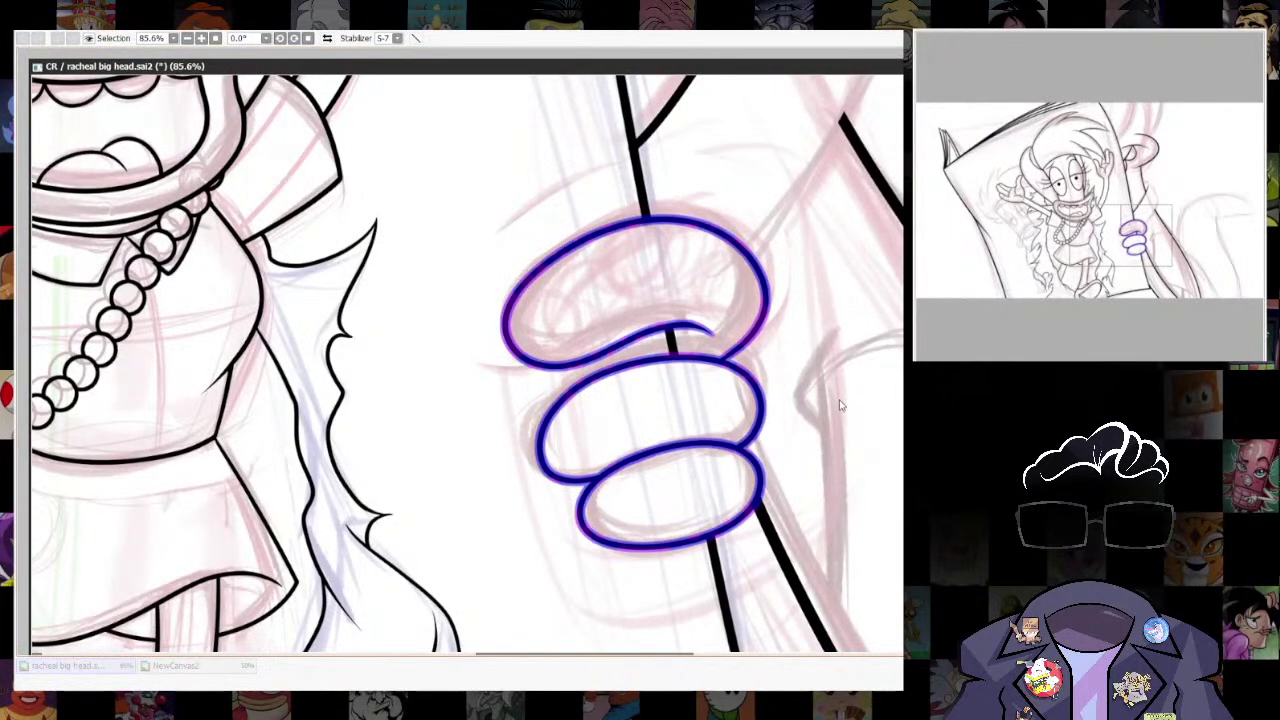
left_click(842, 401)
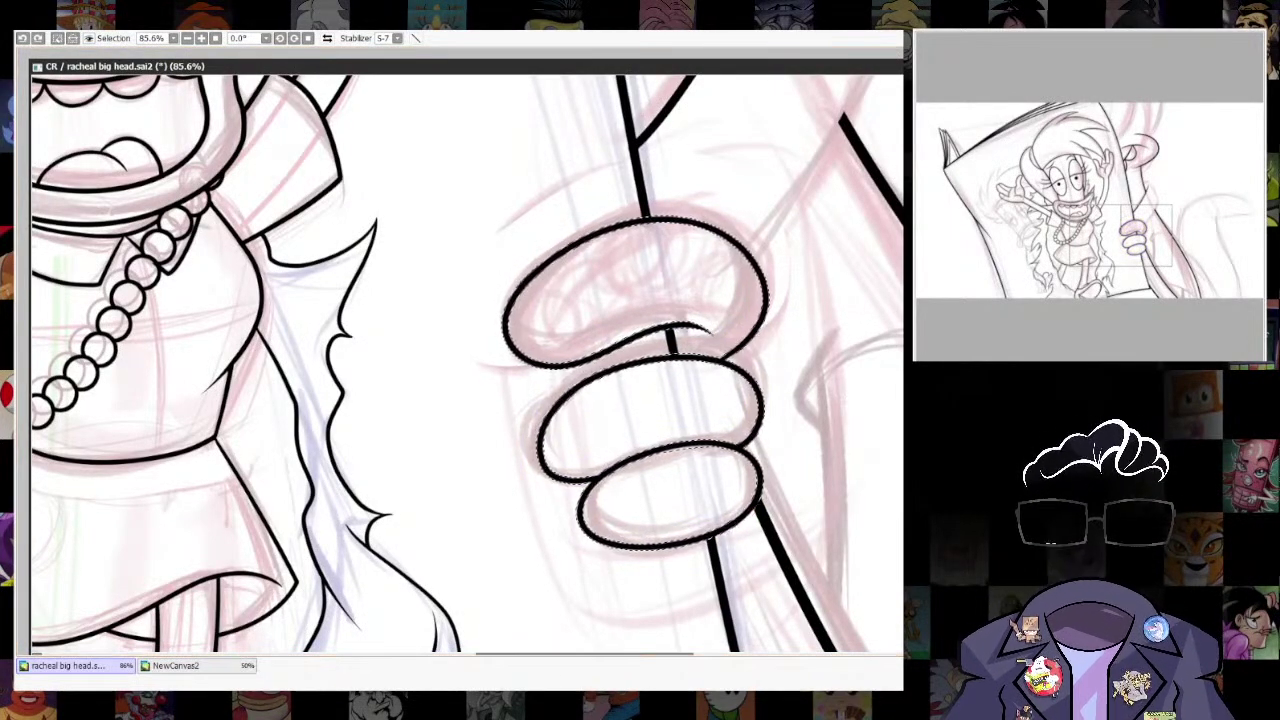
key("ctrl+f")
left_click(880, 438)
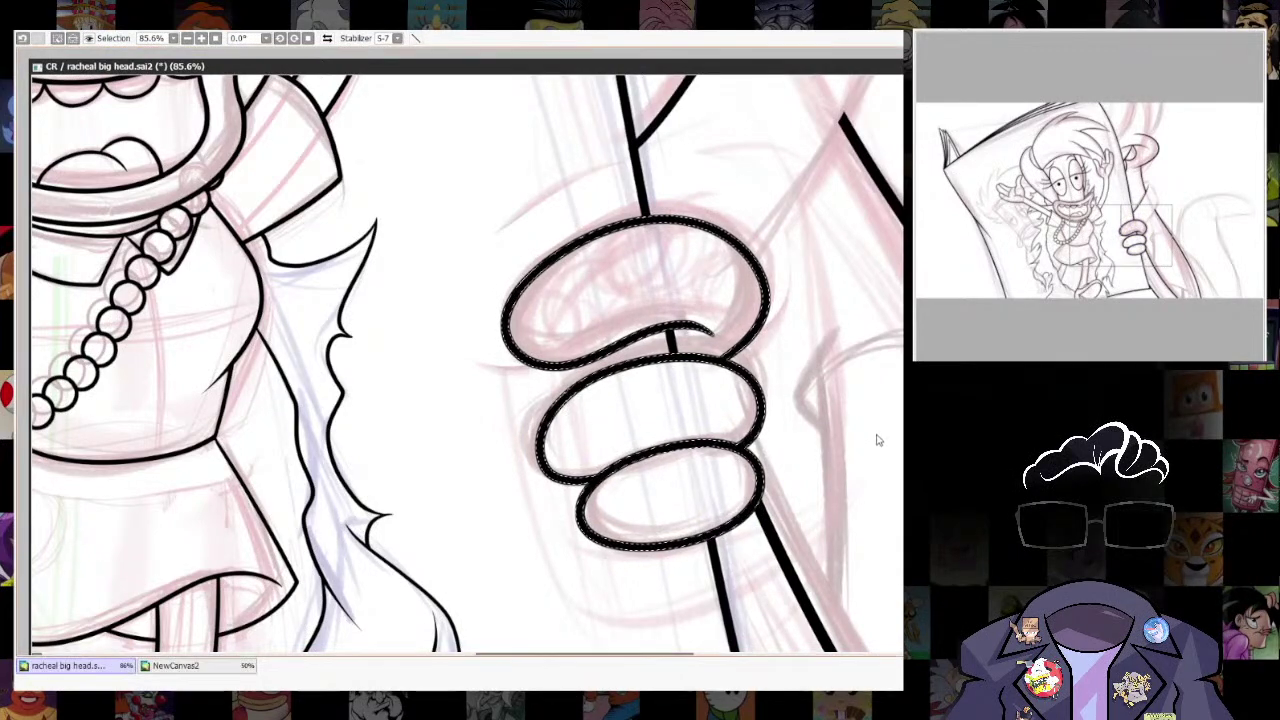
key("ctrl+d")
Extend the line beneath the top gripping finger into a smooth taper, replacing the first attempt with a fuller stroke.
scroll(810, 500, "down", 3)
scroll(735, 450, "up", 8)
key("bracketright")
mouse_move(633, 369)
left_mouse_down()
mouse_move(746, 357)
mouse_move(806, 389)
left_mouse_up()
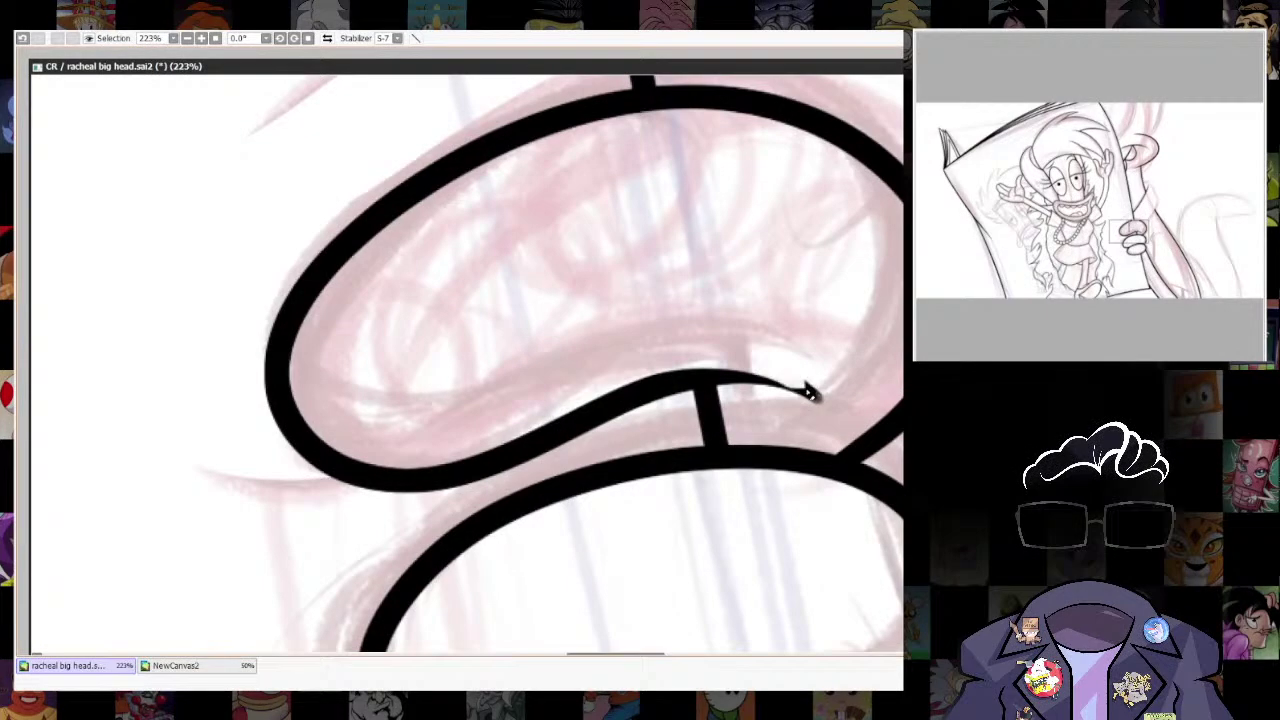
key("ctrl+z")
mouse_move(706, 346)
left_mouse_down()
mouse_move(808, 374)
mouse_move(837, 417)
left_mouse_up()
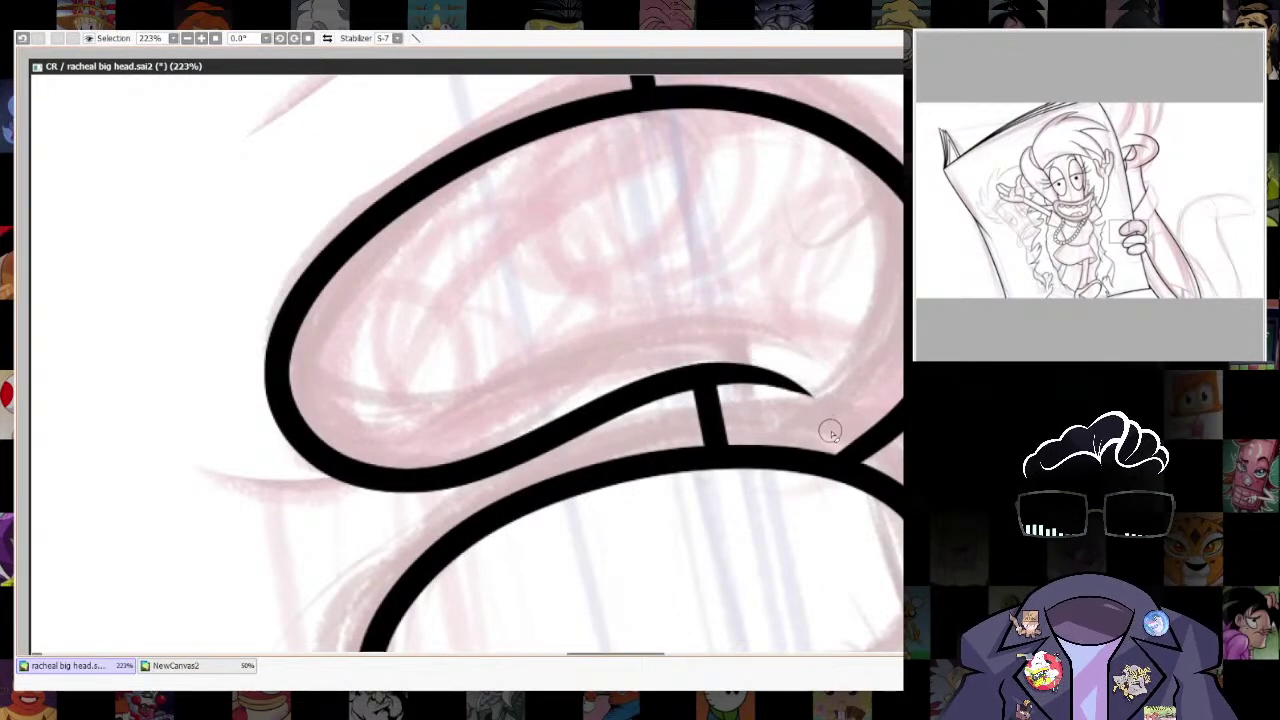
scroll(800, 470, "down", 5)
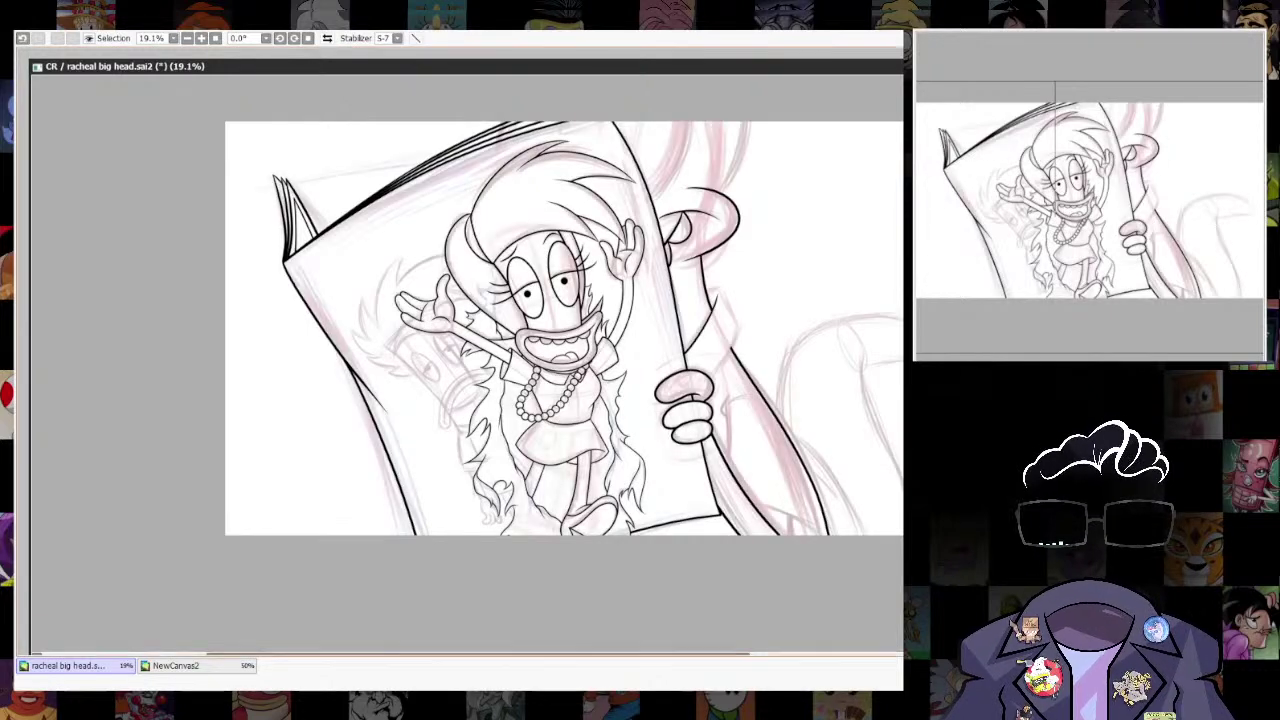
Ink the folded collar's outline from the neck down to the top gripping finger, undoing the first stroke.
scroll(714, 284, "up", 4)
key("n")
key("]")
left_click_drag(688, 305, 727, 296)
key("ctrl+z")
mouse_move(789, 415)
left_mouse_down()
mouse_move(760, 526)
mouse_move(660, 643)
left_mouse_up()
left_click_drag(740, 588, 768, 366)
key("e")
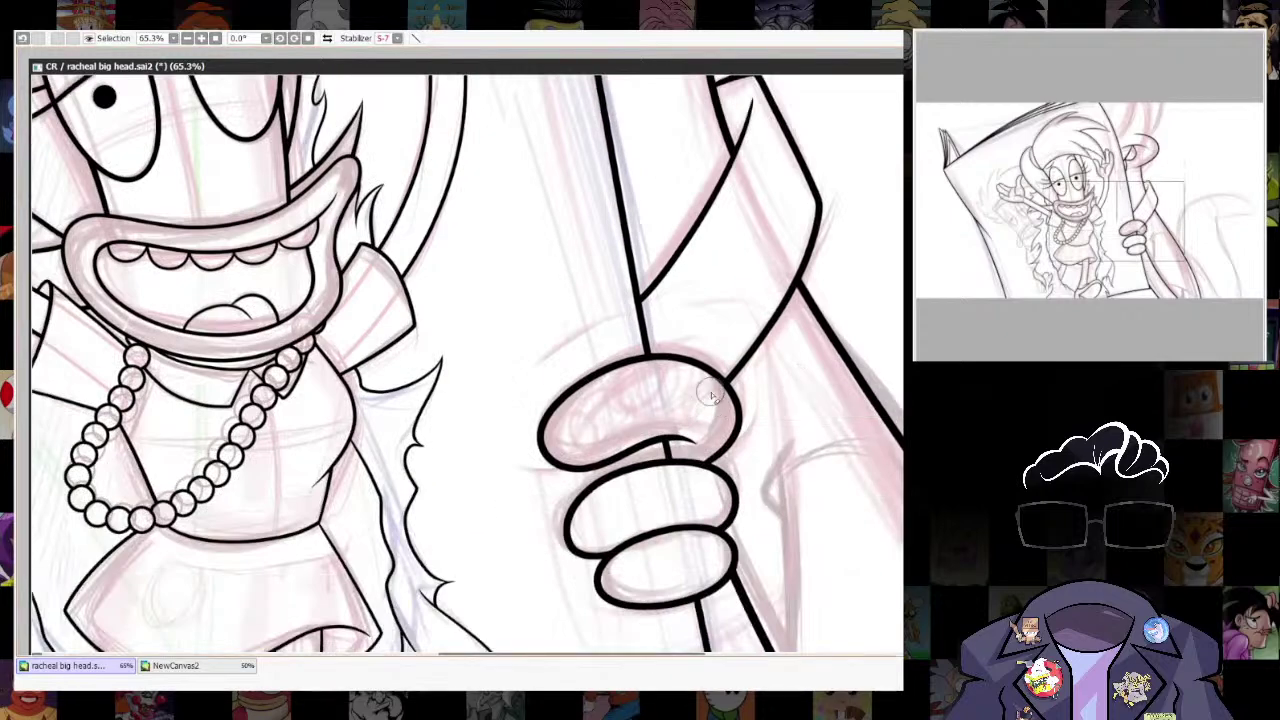
scroll(690, 405, "down", 6)
scroll(711, 420, "up", 5)
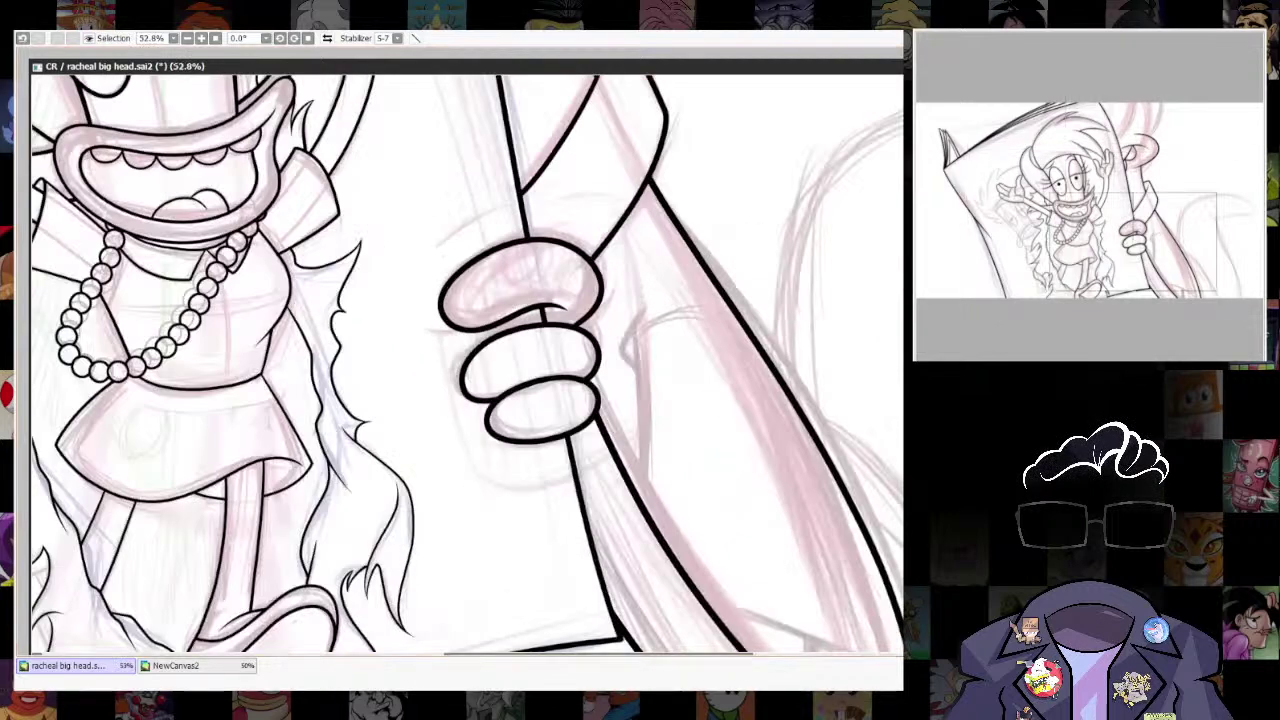
Ink the sleeve's small pointed fold and the vertical line below it, between the gripping fingers and the arm, at brush size 16.
key("ctrl+z")
key("bracketleft")
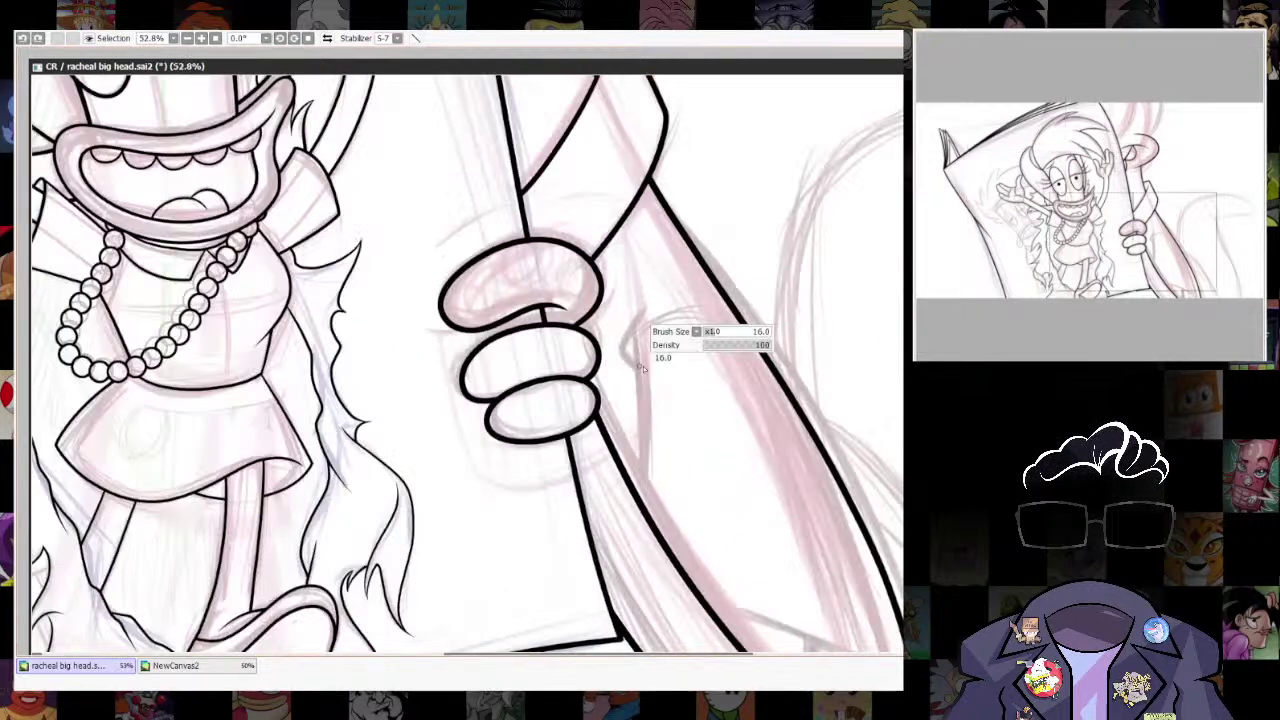
left_click_drag(640, 354, 643, 407)
mouse_move(638, 502)
left_mouse_down()
mouse_move(640, 307)
mouse_move(627, 340)
mouse_move(640, 374)
left_mouse_up()
key("ctrl+z")
key("bracketleft")
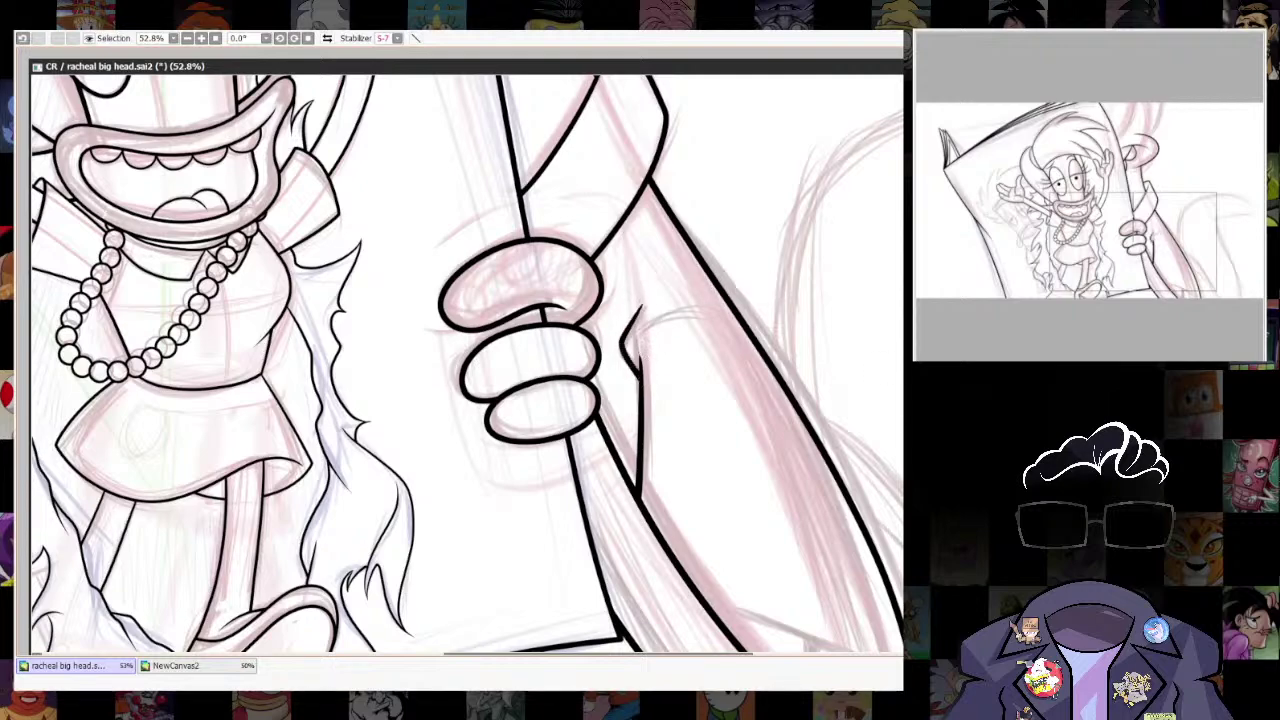
Ink the curved sleeve edge across the lower arm, shorten the forearm line beneath it to a taper, and add a short line below.
left_click_drag(638, 310, 575, 327)
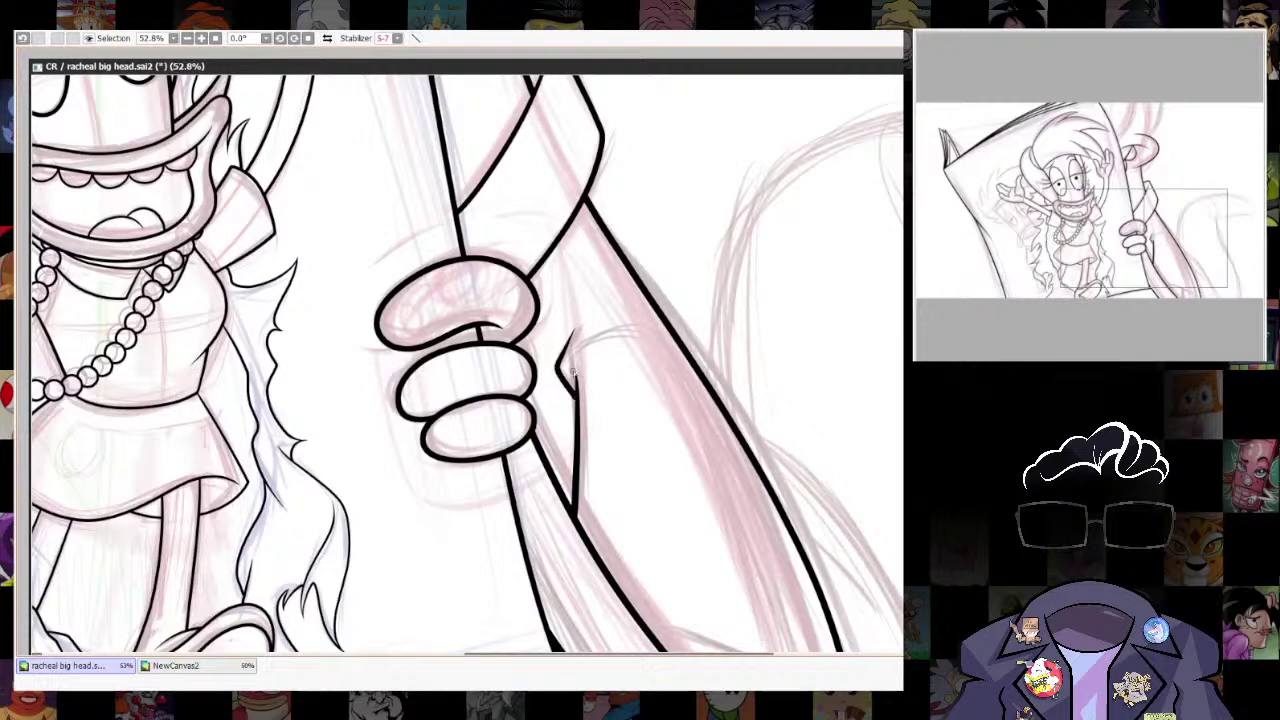
left_click_drag(885, 648, 811, 366)
left_click_drag(612, 321, 531, 376)
key("ctrl+z")
left_click_drag(617, 441, 672, 478)
left_click_drag(648, 510, 648, 567)
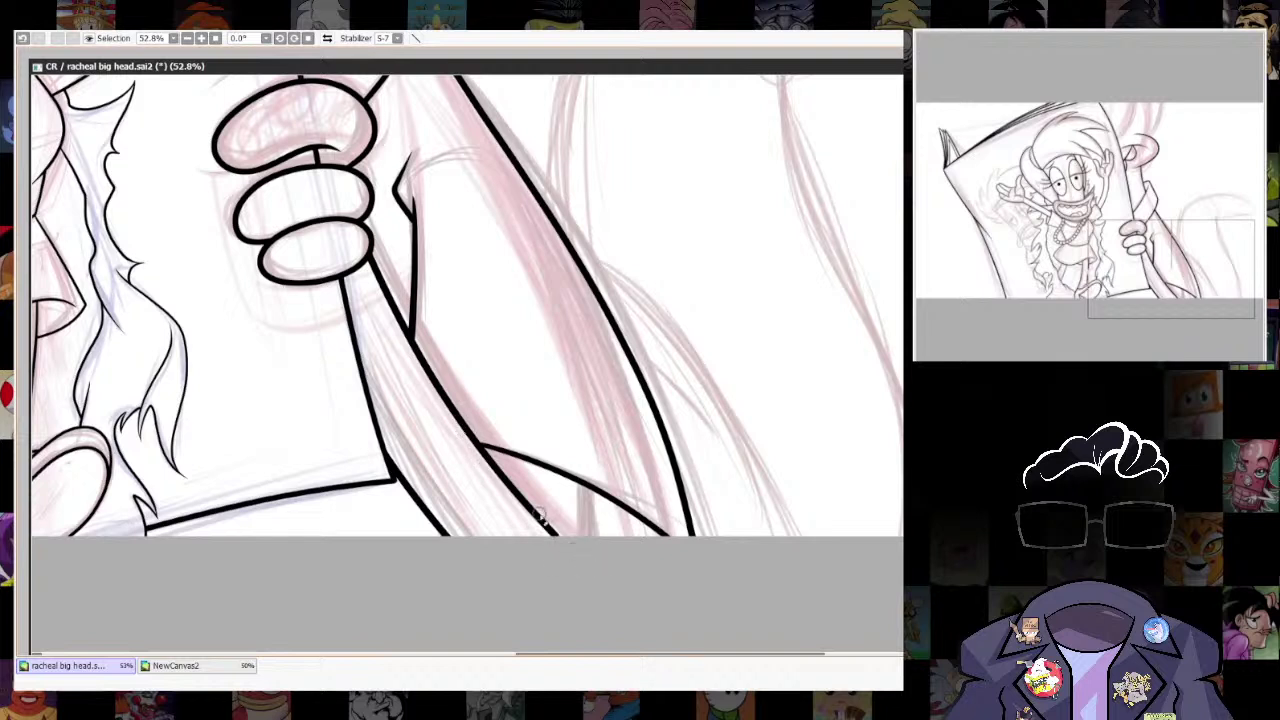
left_click_drag(553, 533, 476, 450)
left_click_drag(560, 539, 566, 546)
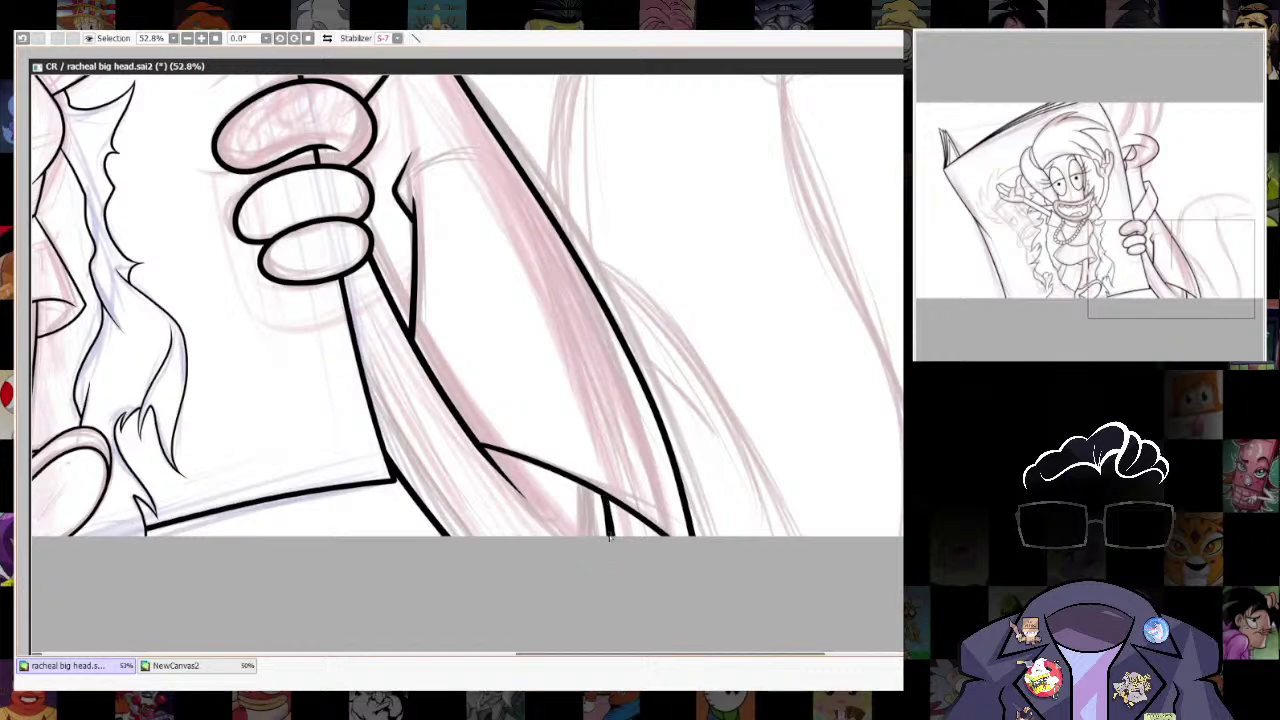
Ink the figure's curved back from the arm to the canvas bottom, with a short tapered crease inside it.
scroll(700, 600, "down", 5)
scroll(702, 564, "up", 1)
scroll(757, 460, "down", 1)
scroll(757, 464, "up", 4)
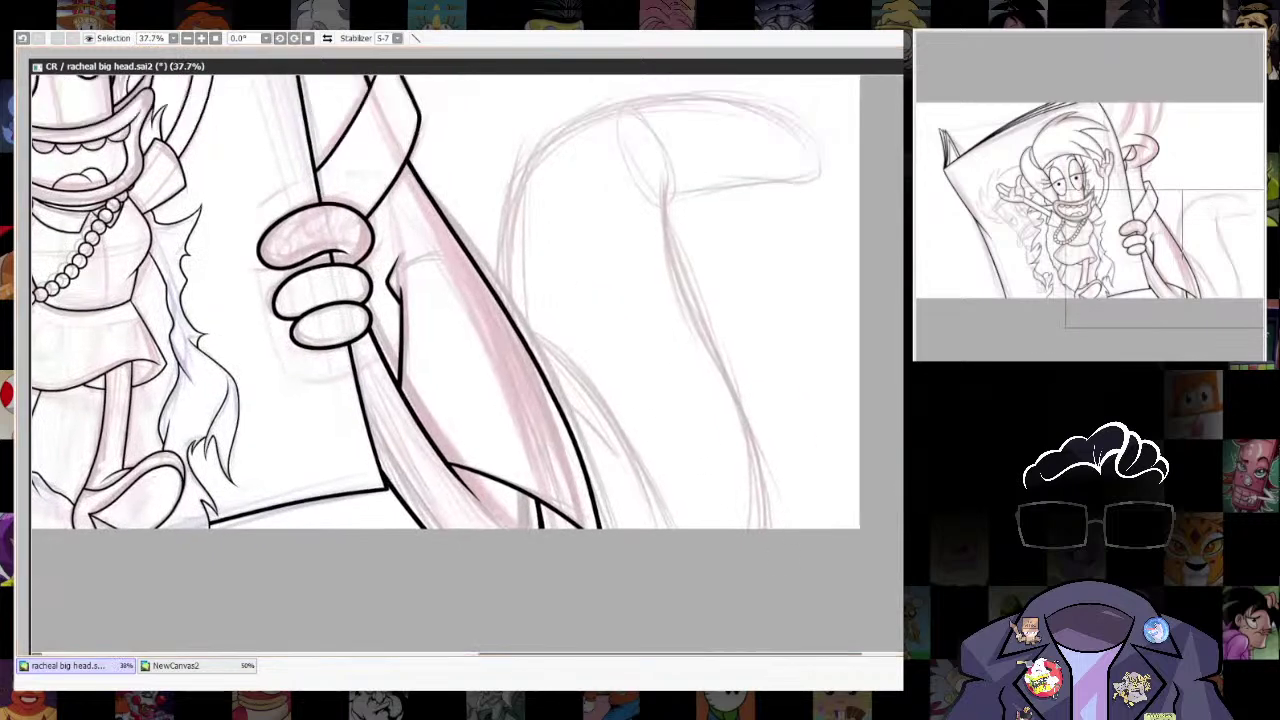
left_click_drag(645, 455, 670, 525)
key("ctrl+z")
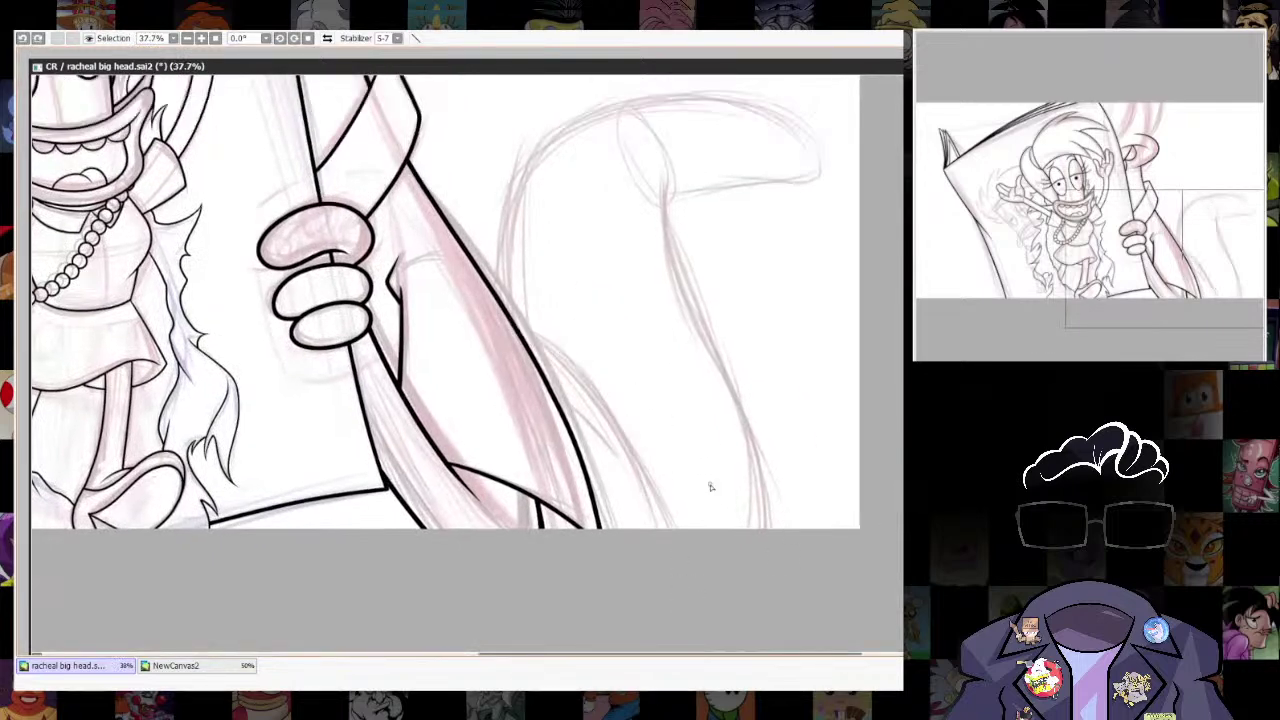
mouse_move(512, 323)
left_mouse_down()
mouse_move(646, 466)
mouse_move(671, 536)
left_mouse_up()
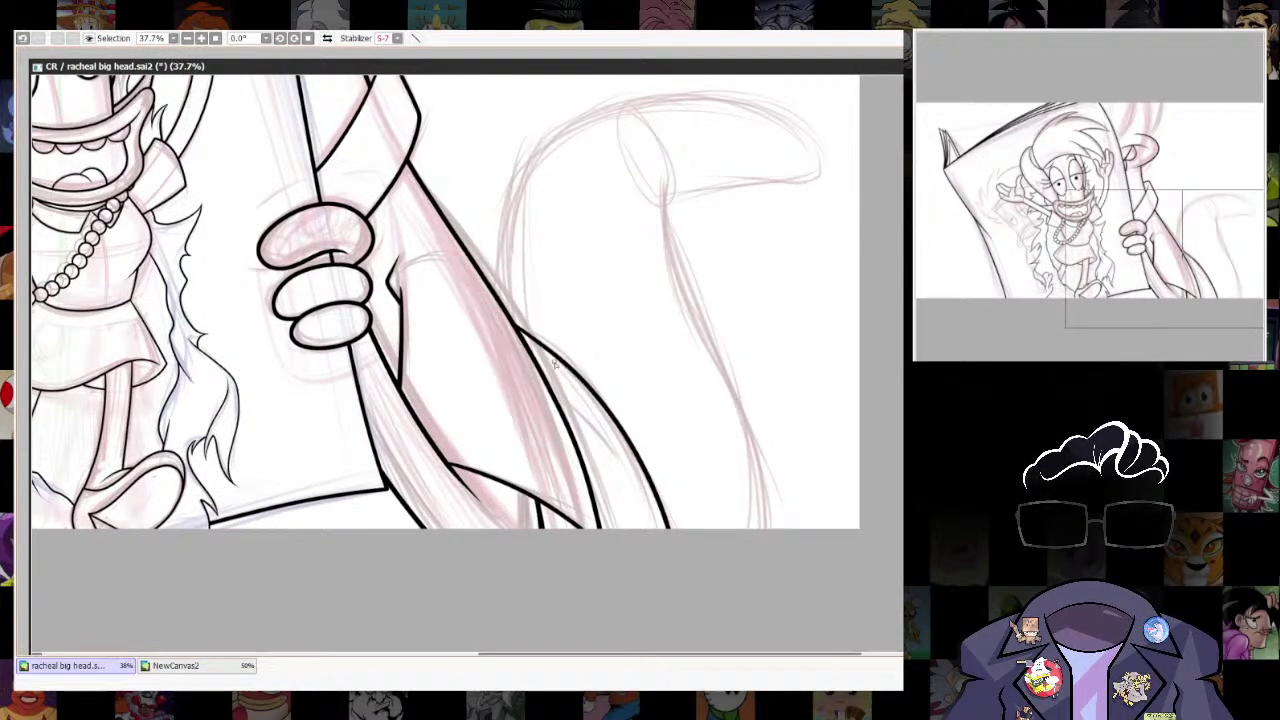
left_click_drag(528, 348, 602, 454)
Ink the outline of the large curled tail and erase the line overshooting into it at the inner bend.
left_click_drag(719, 469, 708, 553)
mouse_move(659, 273)
left_mouse_down()
mouse_move(651, 188)
mouse_move(757, 540)
left_mouse_up()
mouse_move(549, 237)
left_mouse_down()
mouse_move(508, 431)
mouse_move(757, 373)
mouse_move(677, 298)
mouse_move(440, 414)
mouse_move(430, 490)
left_mouse_up()
left_click_drag(805, 524, 823, 404)
key("e")
left_click_drag(448, 378, 469, 440)
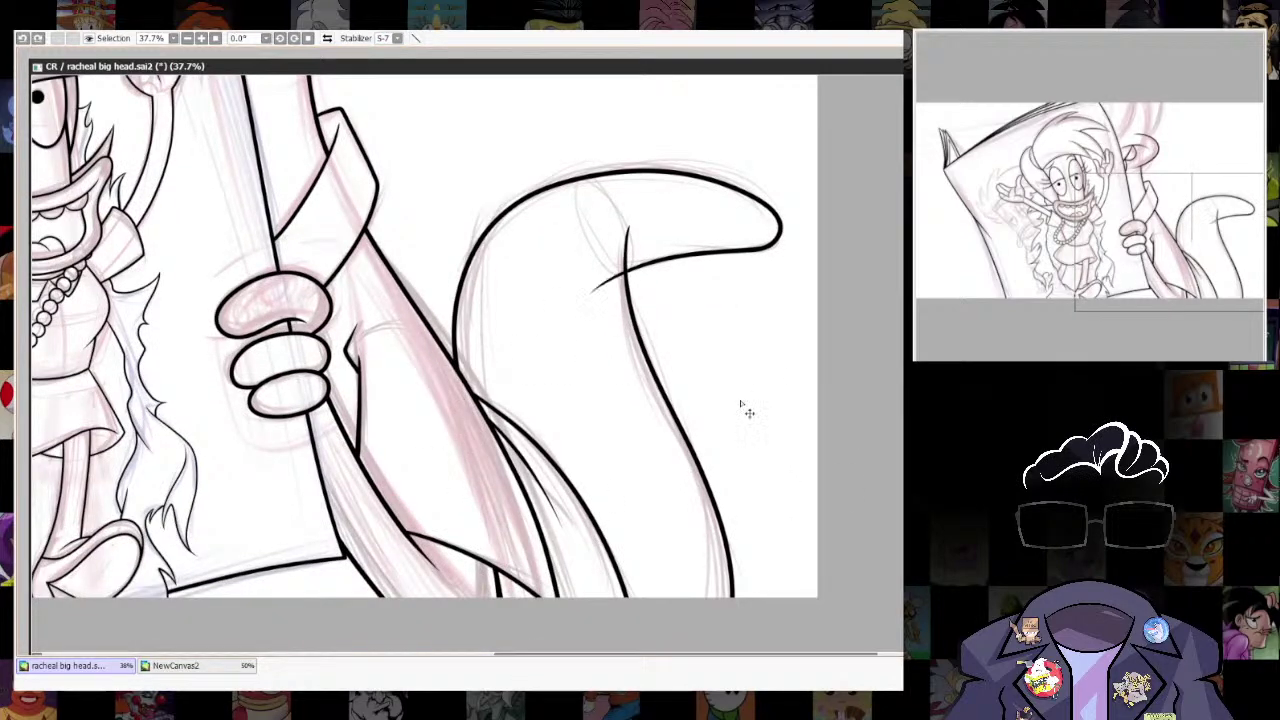
left_click_drag(607, 279, 597, 292)
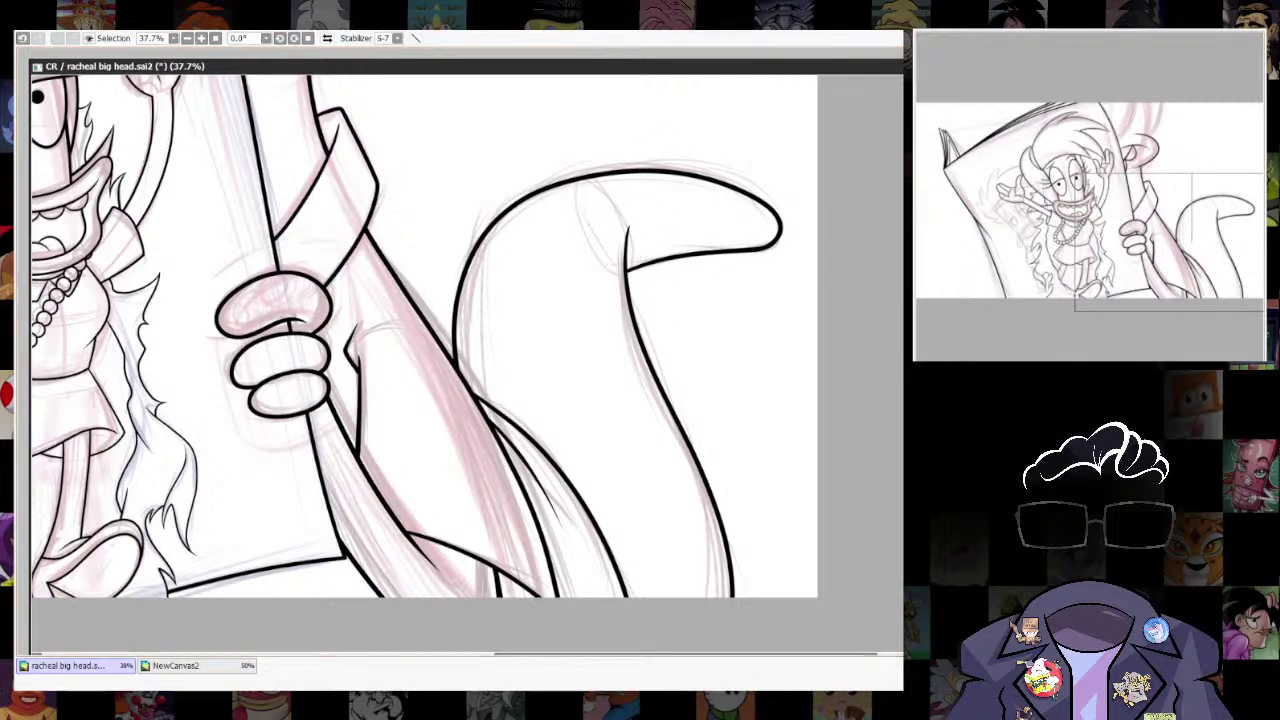
Inspect the clean line art across the whole canvas with the sketch hidden, and show the sketch again.
scroll(706, 515, "down", 6)
scroll(688, 459, "up", 2)
scroll(690, 448, "up", 6)
mouse_move(692, 241)
left_mouse_down()
mouse_move(634, 323)
mouse_move(623, 505)
left_mouse_up()
mouse_move(677, 267)
left_mouse_down()
mouse_move(629, 372)
mouse_move(627, 455)
left_mouse_up()
mouse_move(659, 299)
left_mouse_down()
mouse_move(631, 391)
mouse_move(637, 485)
mouse_move(629, 475)
left_mouse_up()
mouse_move(834, 402)
left_mouse_down()
mouse_move(737, 491)
mouse_move(873, 346)
left_mouse_up()
left_click_drag(896, 389, 741, 470)
left_click_drag(802, 500, 808, 480)
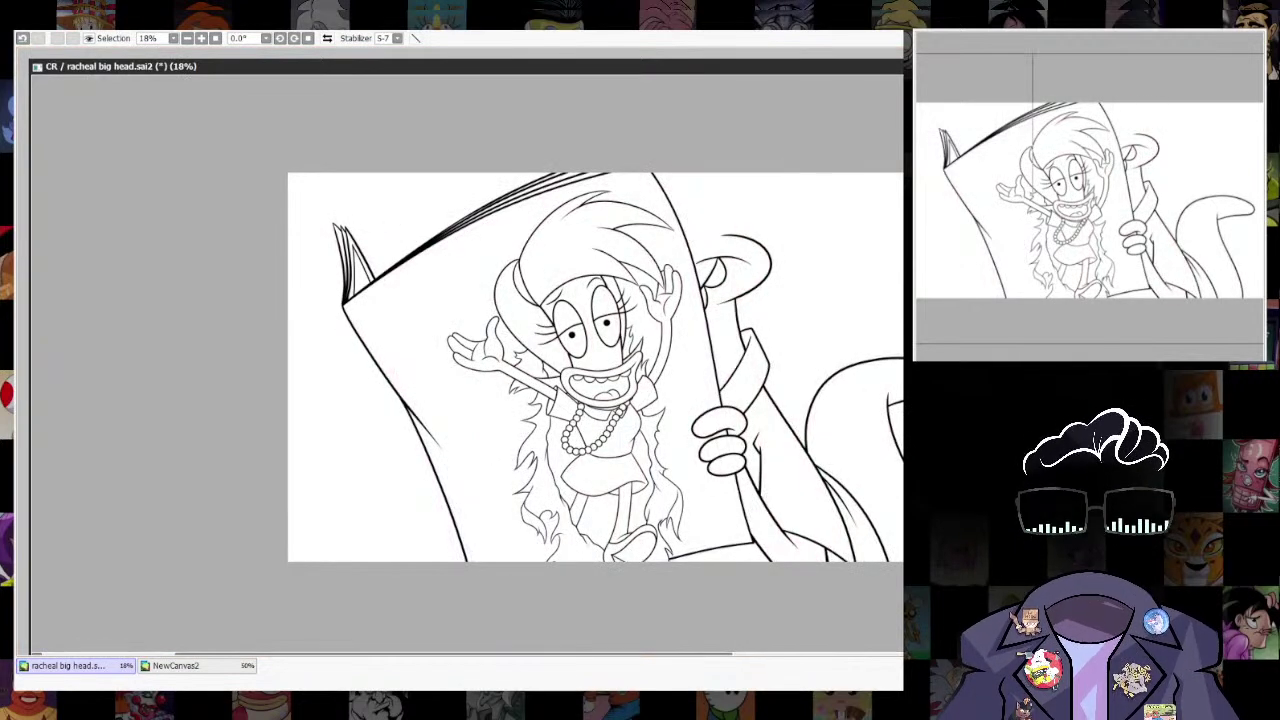
left_click_drag(763, 201, 721, 380)
left_click_drag(721, 380, 765, 438)
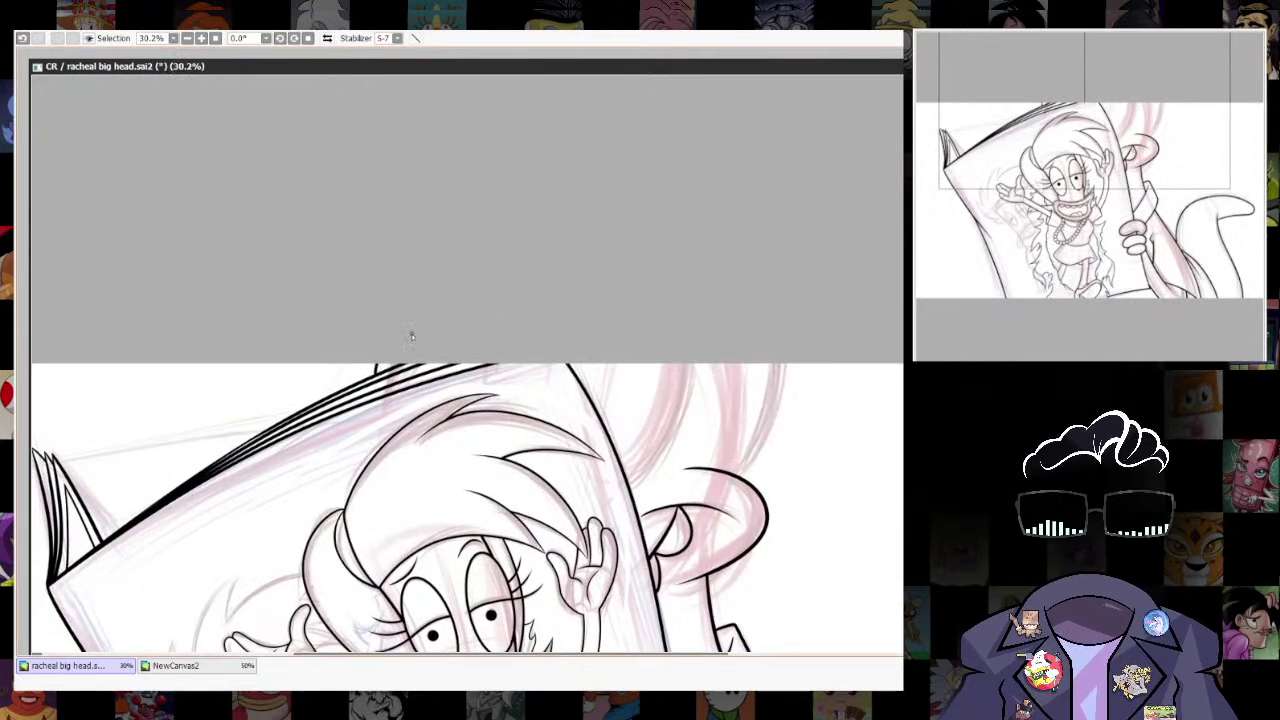
Ink the curved strands rising above the ear to the canvas top and clean up their start at the poster's edge.
mouse_move(606, 492)
left_mouse_down()
mouse_move(641, 473)
mouse_move(694, 329)
left_mouse_up()
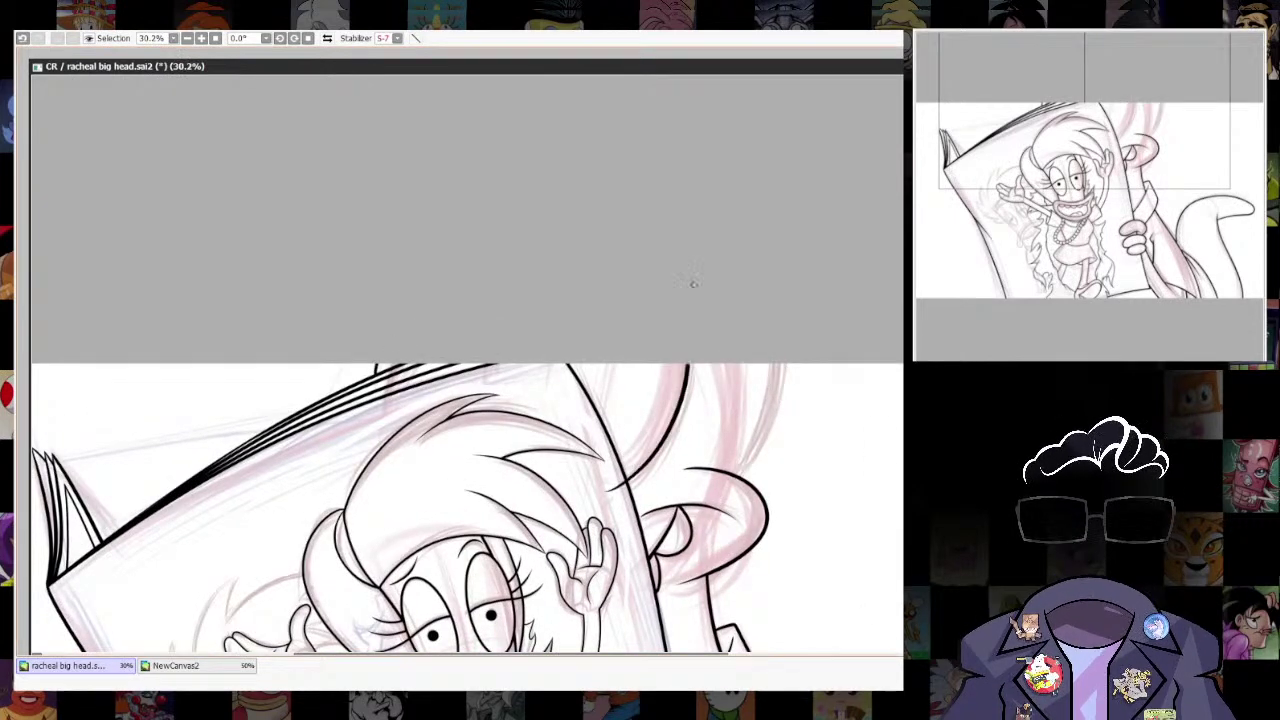
left_click_drag(889, 537, 838, 482)
left_click_drag(889, 449, 855, 501)
mouse_move(628, 494)
left_mouse_down()
mouse_move(677, 437)
mouse_move(701, 303)
left_mouse_up()
key("e")
left_click_drag(629, 492, 647, 484)
scroll(843, 463, "down", 4)
scroll(826, 600, "up", 3)
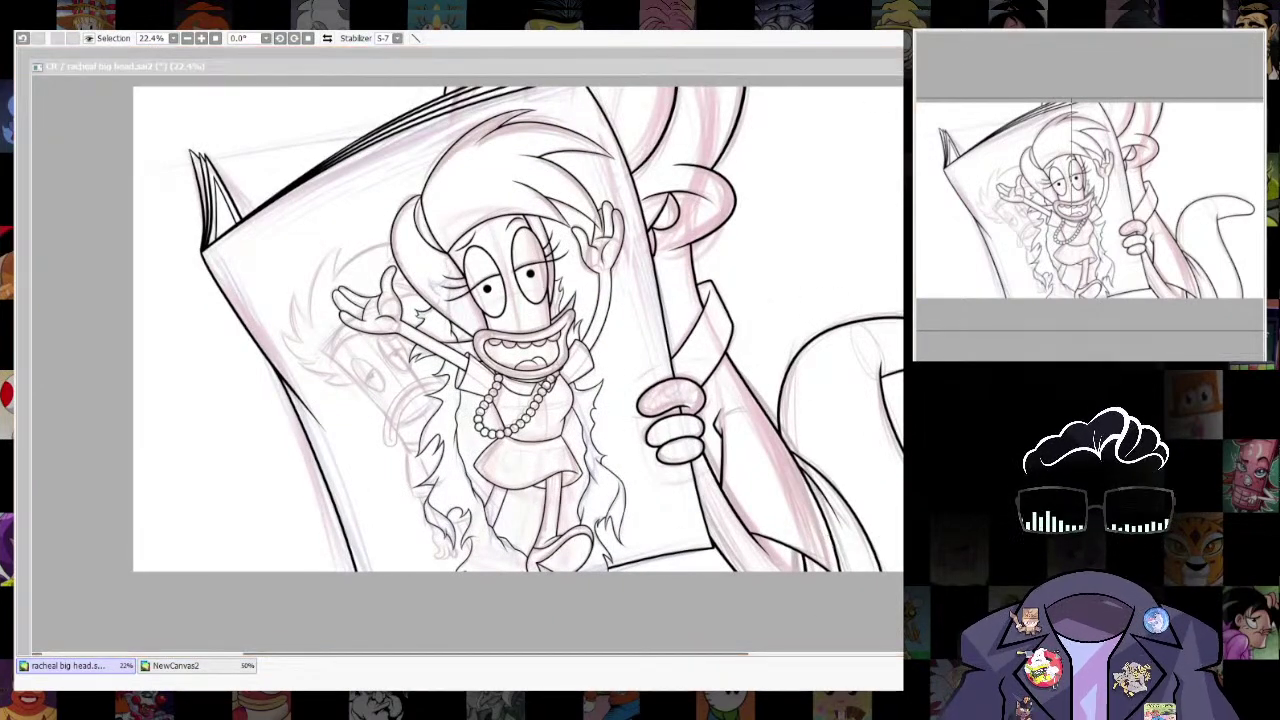
Select the poster's bottom edge line and transform it so its left end drops to the canvas bottom beside the shoe.
left_click(637, 569)
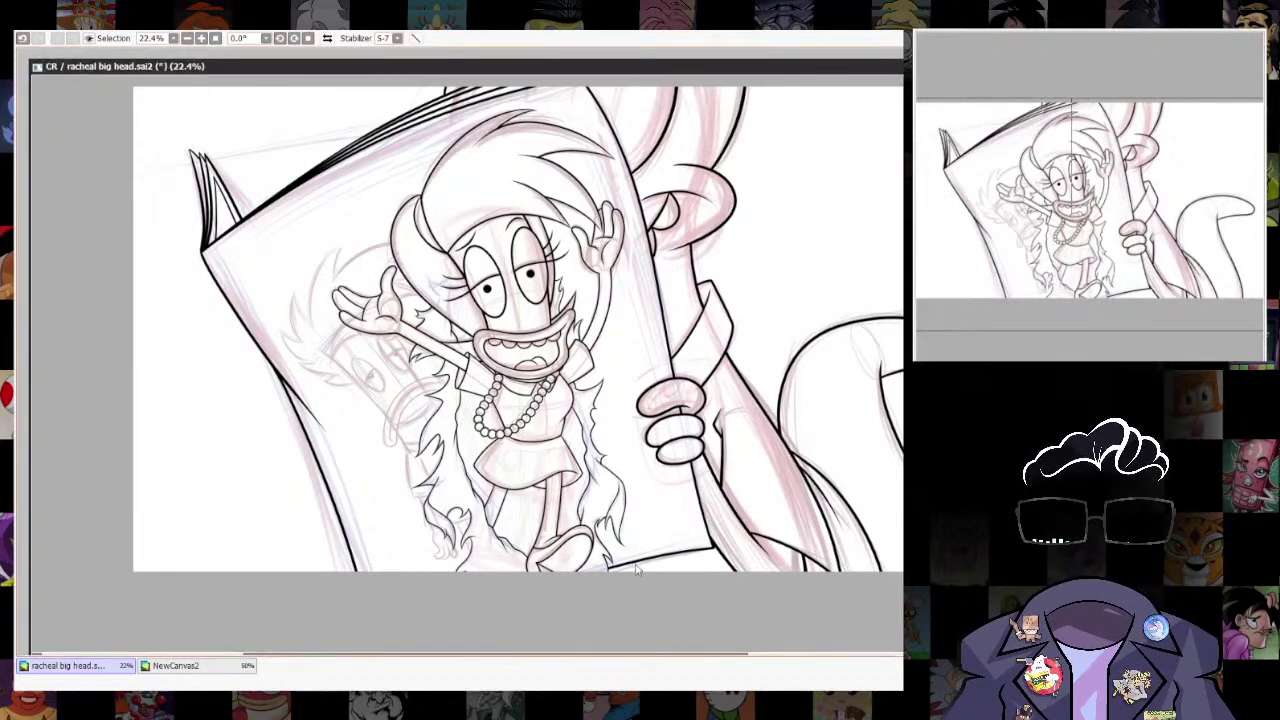
scroll(690, 610, "down", 2)
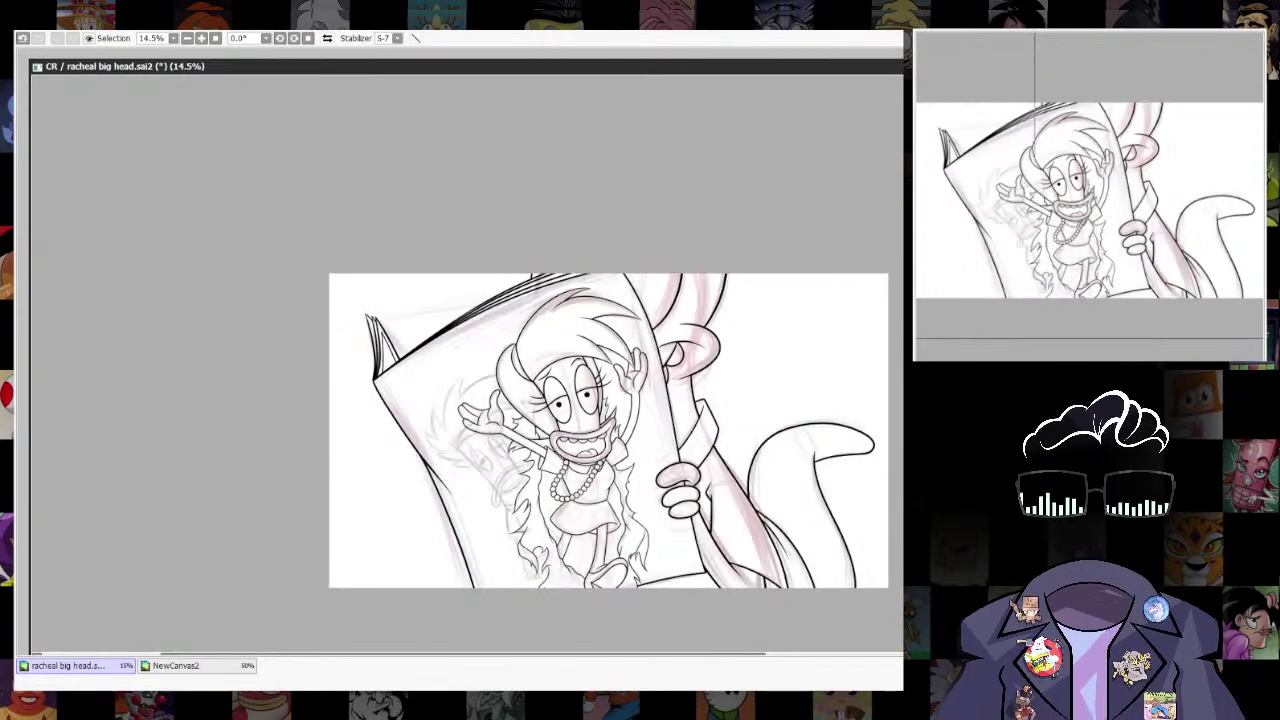
scroll(651, 584, "up", 8)
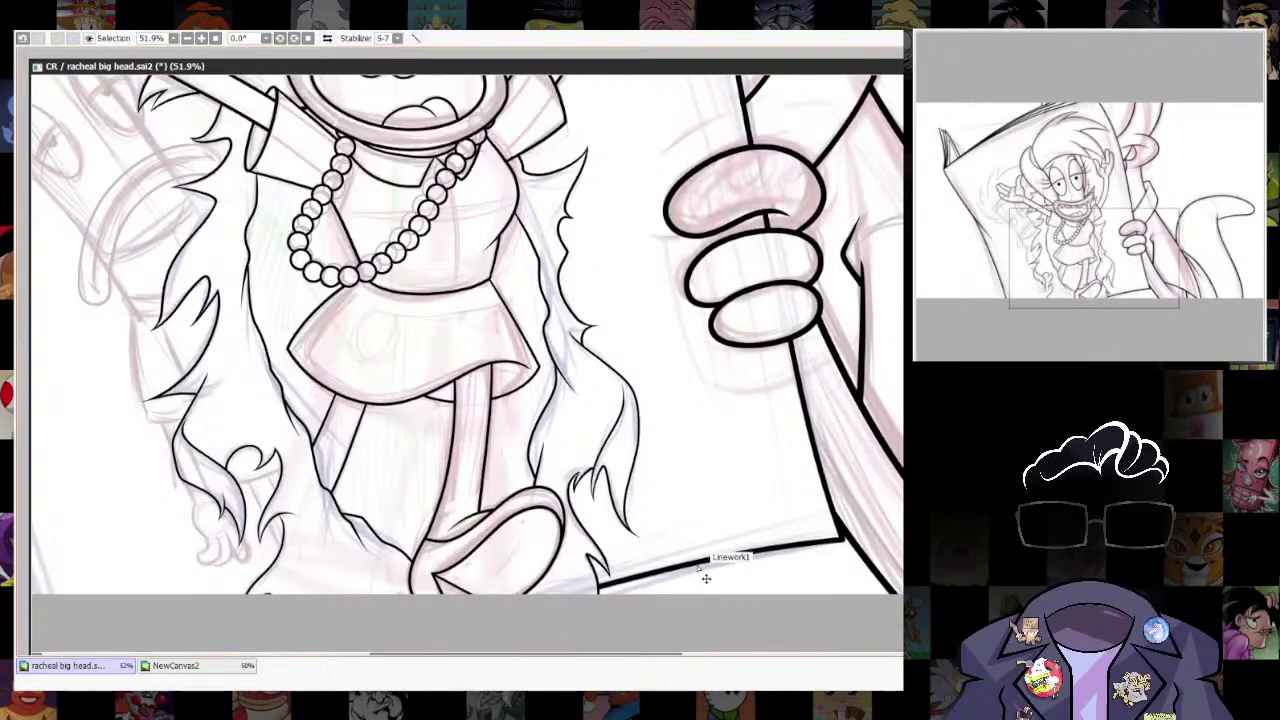
left_click_drag(708, 577, 688, 546)
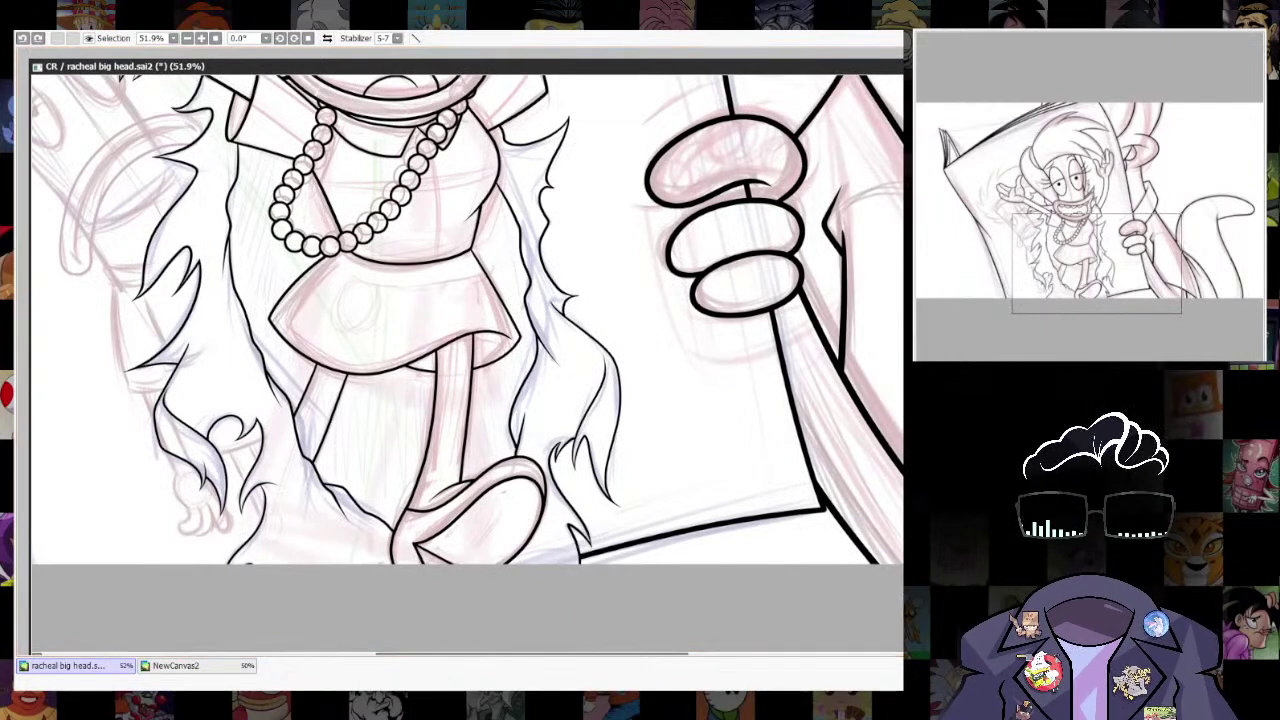
mouse_move(828, 521)
left_mouse_down()
mouse_move(782, 486)
mouse_move(600, 512)
left_mouse_up()
key("ctrl+t")
left_click_drag(579, 560, 573, 576)
key("Return")
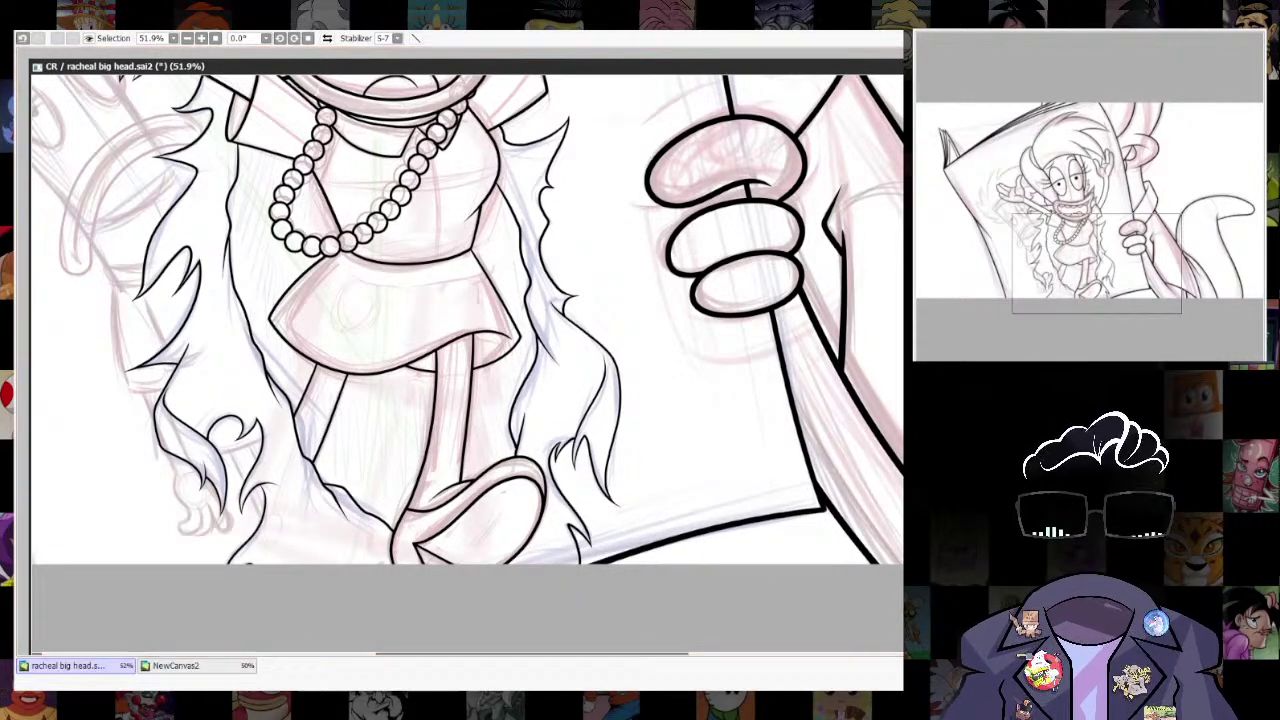
Paint a thick curved selection over the drooping lips of the faint sketched face on the poster and refine its lower end.
scroll(755, 568, "down", 4)
scroll(780, 482, "up", 1)
left_click_drag(849, 445, 834, 481)
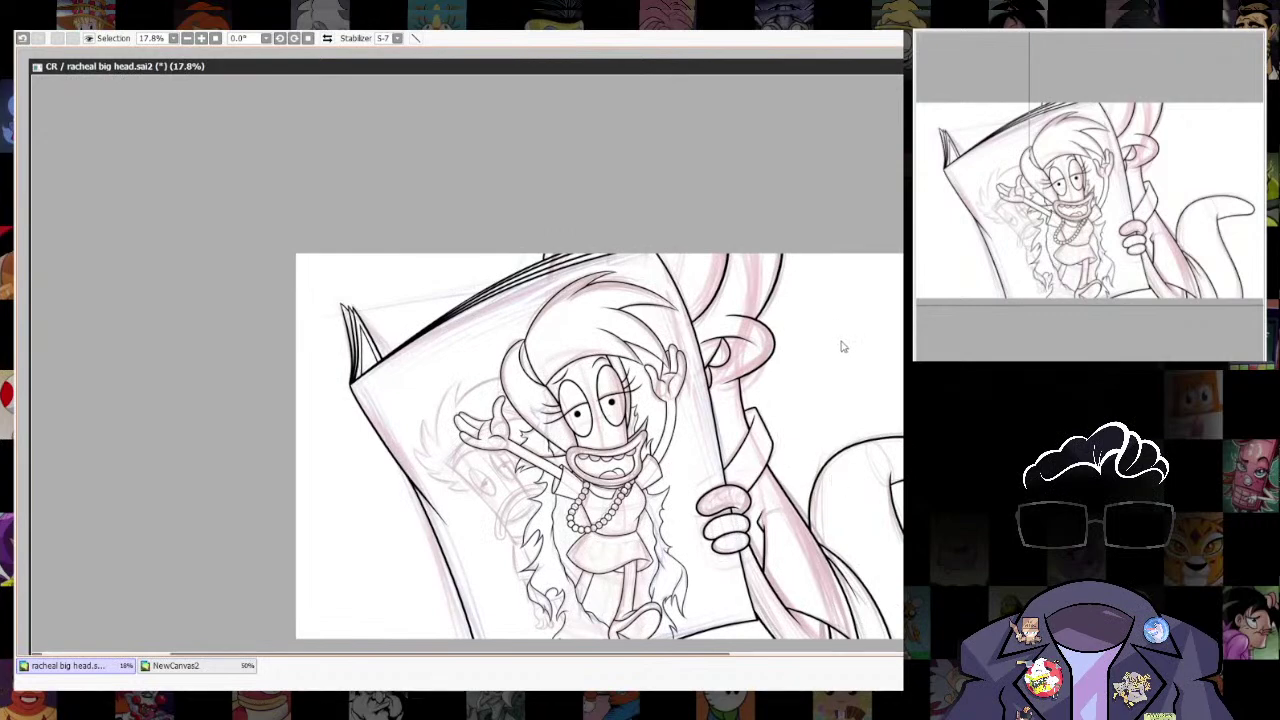
scroll(790, 400, "down", 2)
scroll(808, 388, "up", 2)
left_click_drag(804, 440, 793, 409)
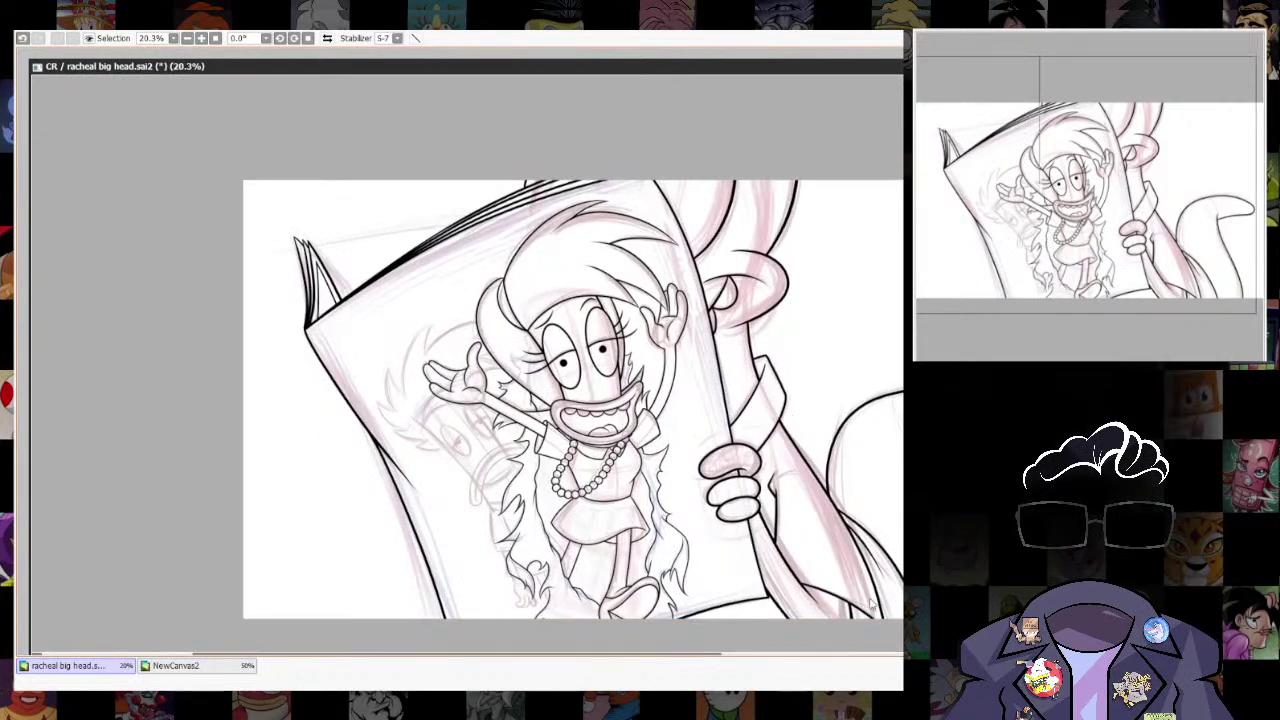
scroll(462, 460, "up", 8)
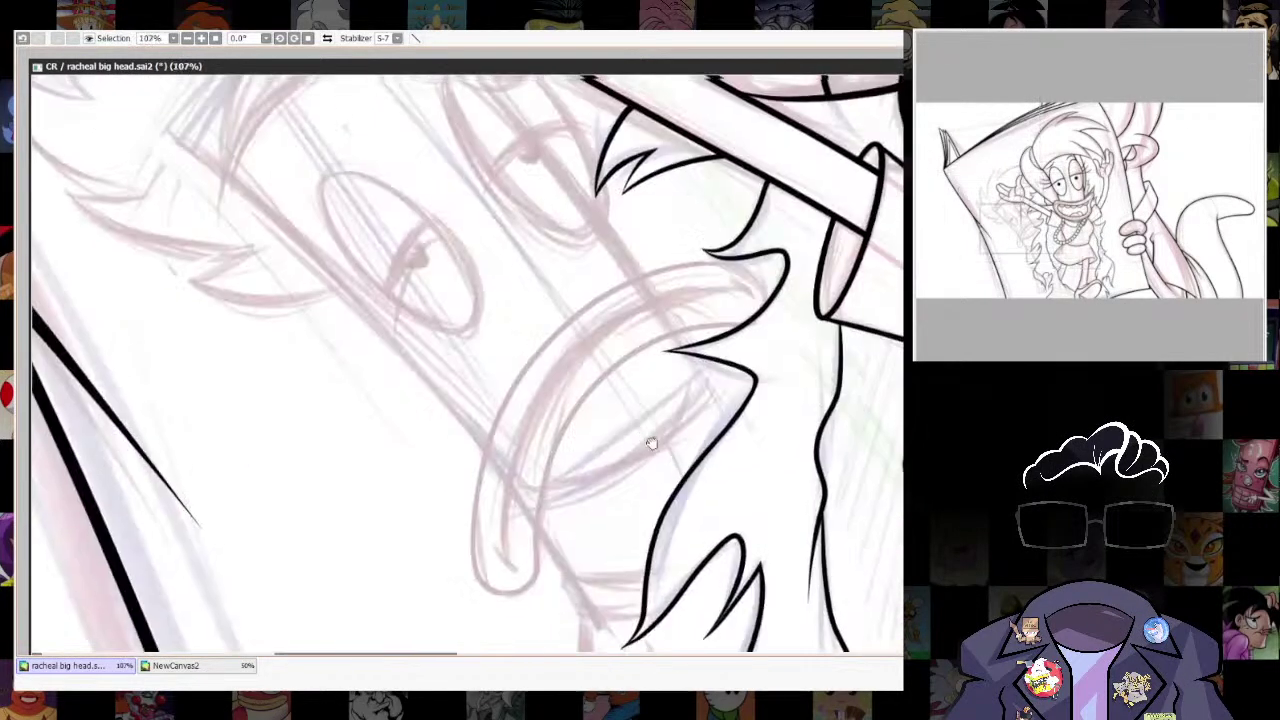
key("bracketleft")
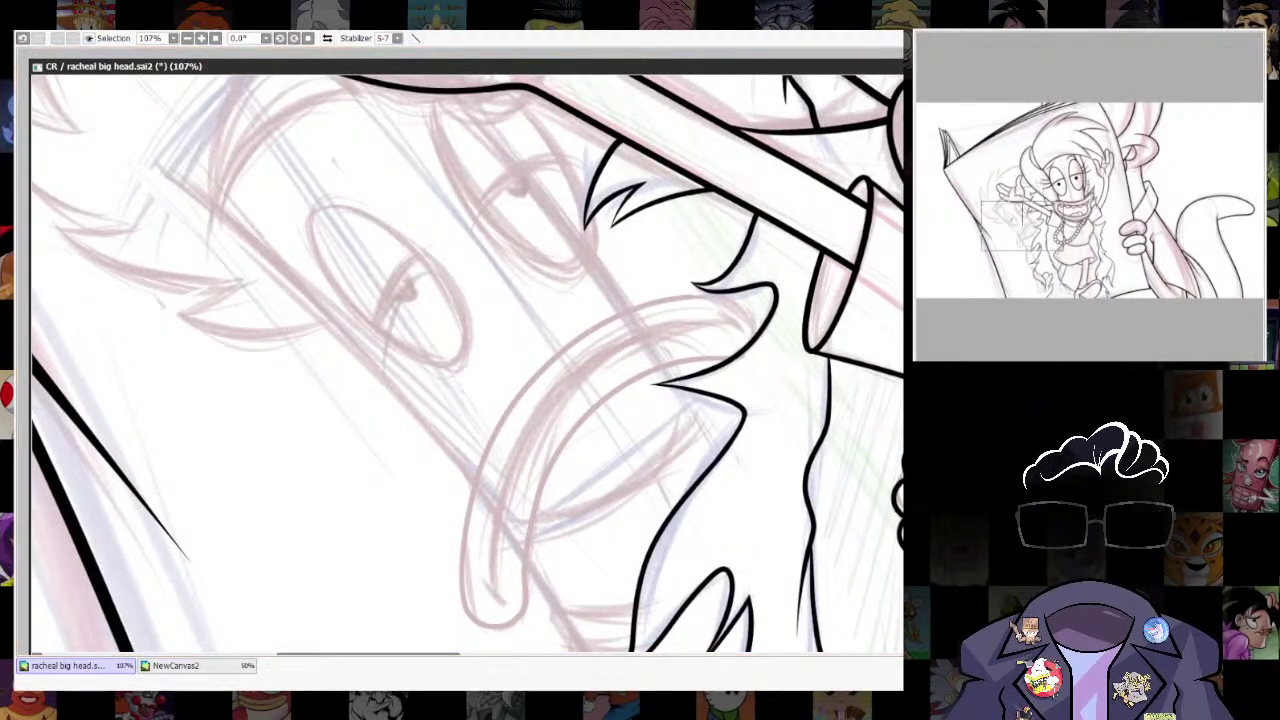
mouse_move(512, 572)
left_mouse_down()
mouse_move(498, 532)
mouse_move(520, 462)
mouse_move(582, 376)
mouse_move(658, 332)
mouse_move(725, 310)
left_mouse_up()
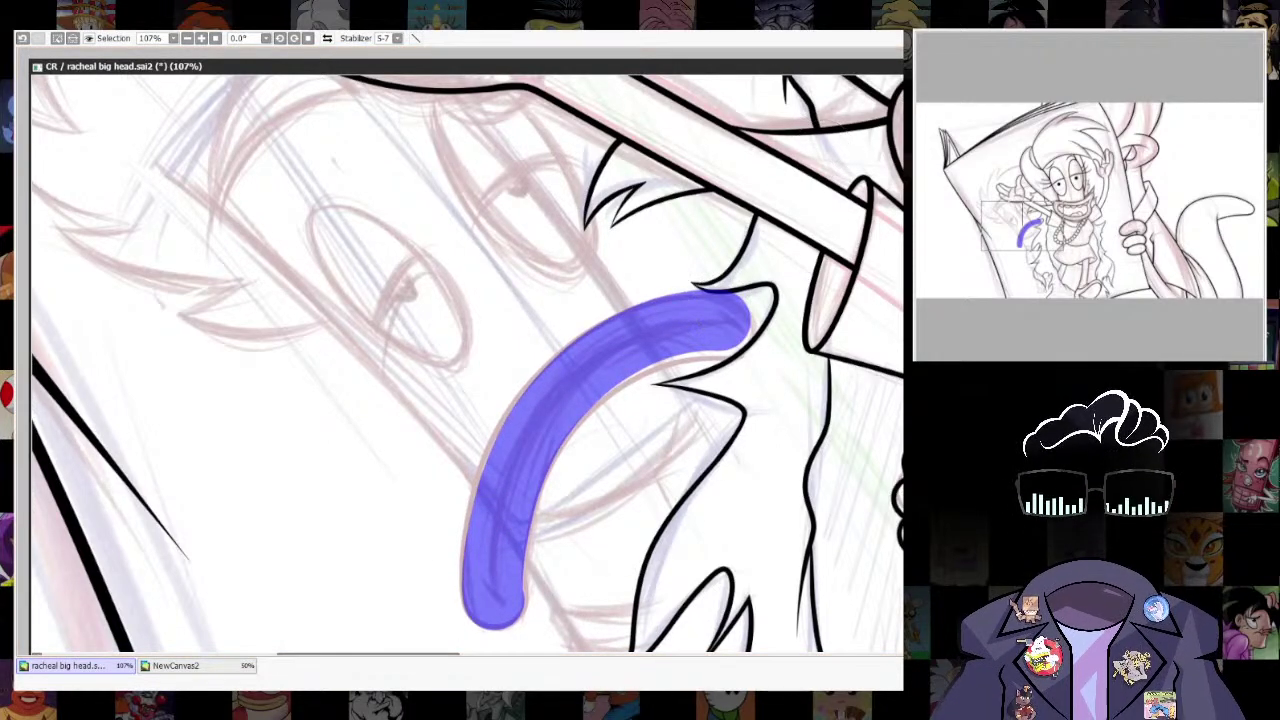
key("n")
scroll(475, 640, "up", 5)
key("a")
left_click_drag(600, 476, 605, 472)
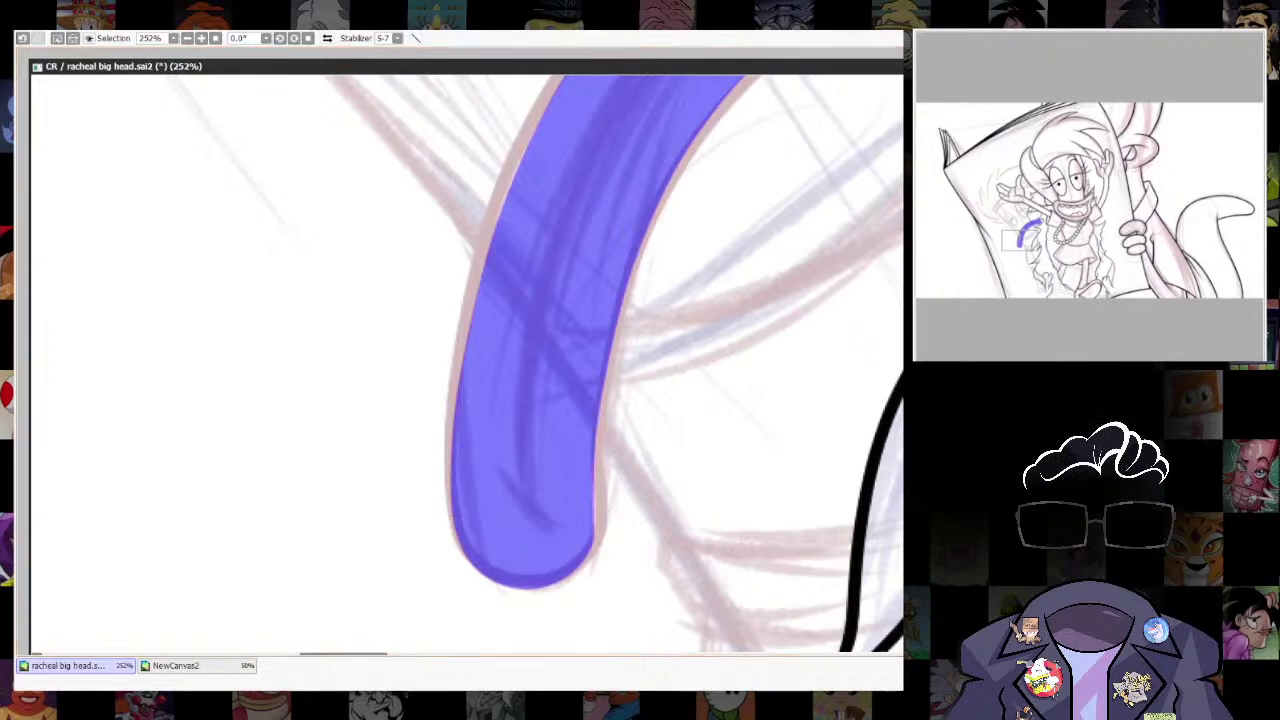
Outline the drooping lips in black along the selection border, deselect, and check where they meet the hair.
key("n")
scroll(769, 321, "down", 5)
left_click_drag(740, 320, 500, 470)
scroll(500, 470, "up", 1)
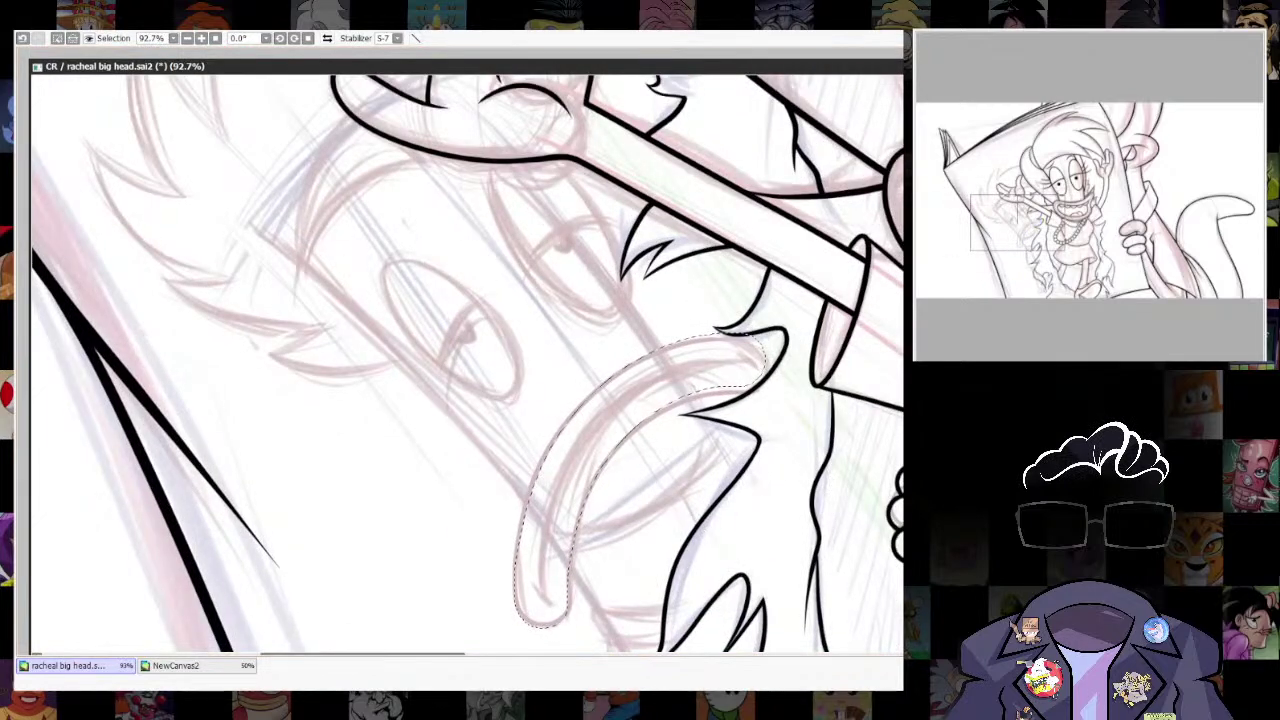
key("ctrl+b")
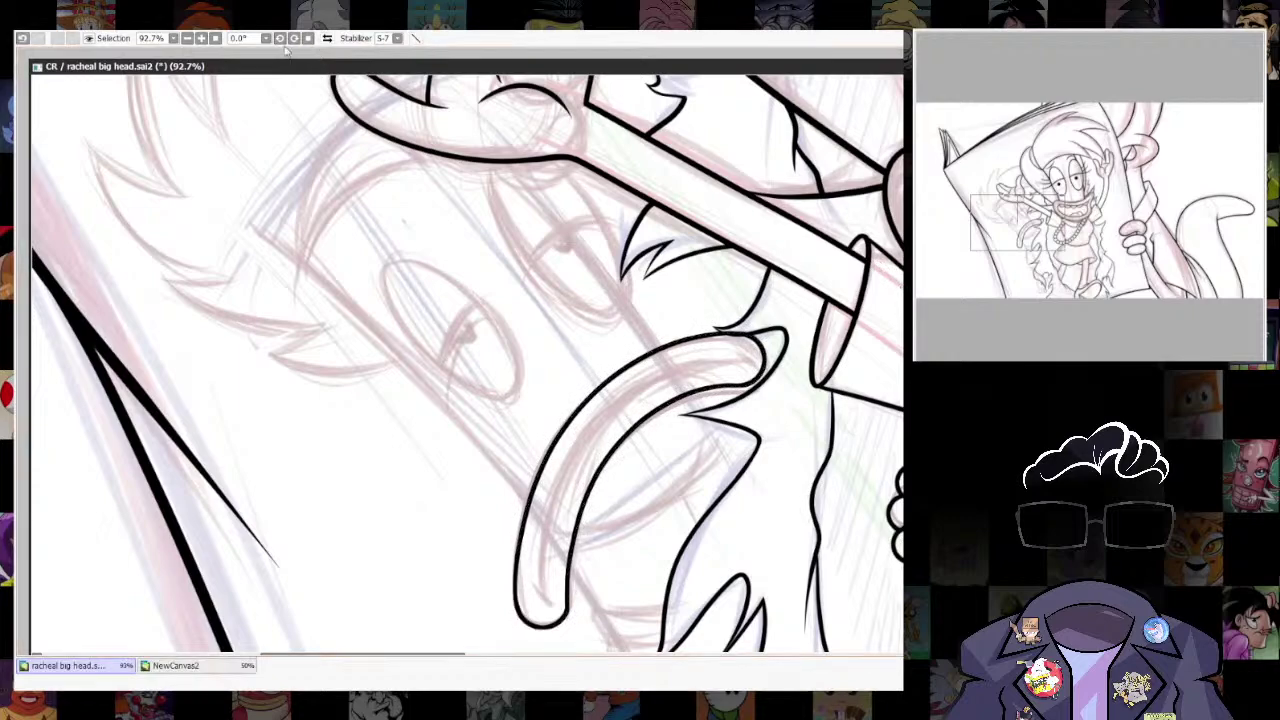
scroll(745, 335, "up", 2)
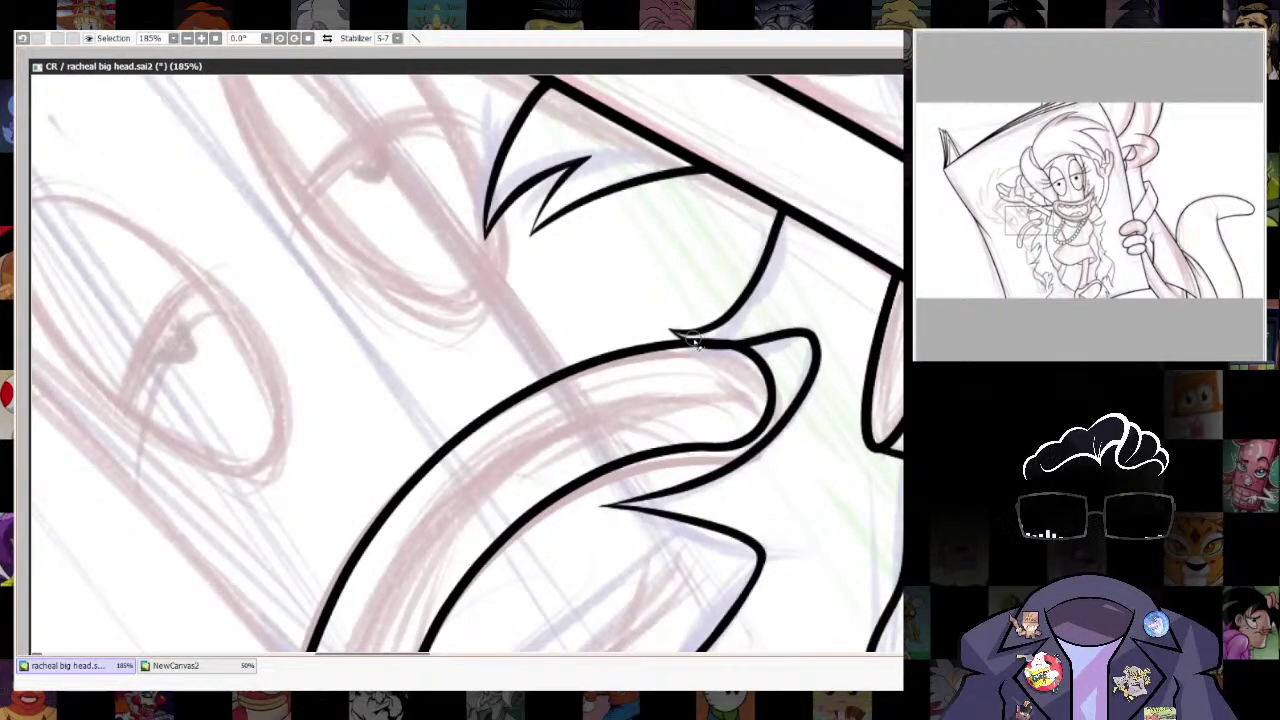
scroll(798, 420, "down", 4)
scroll(711, 471, "up", 4)
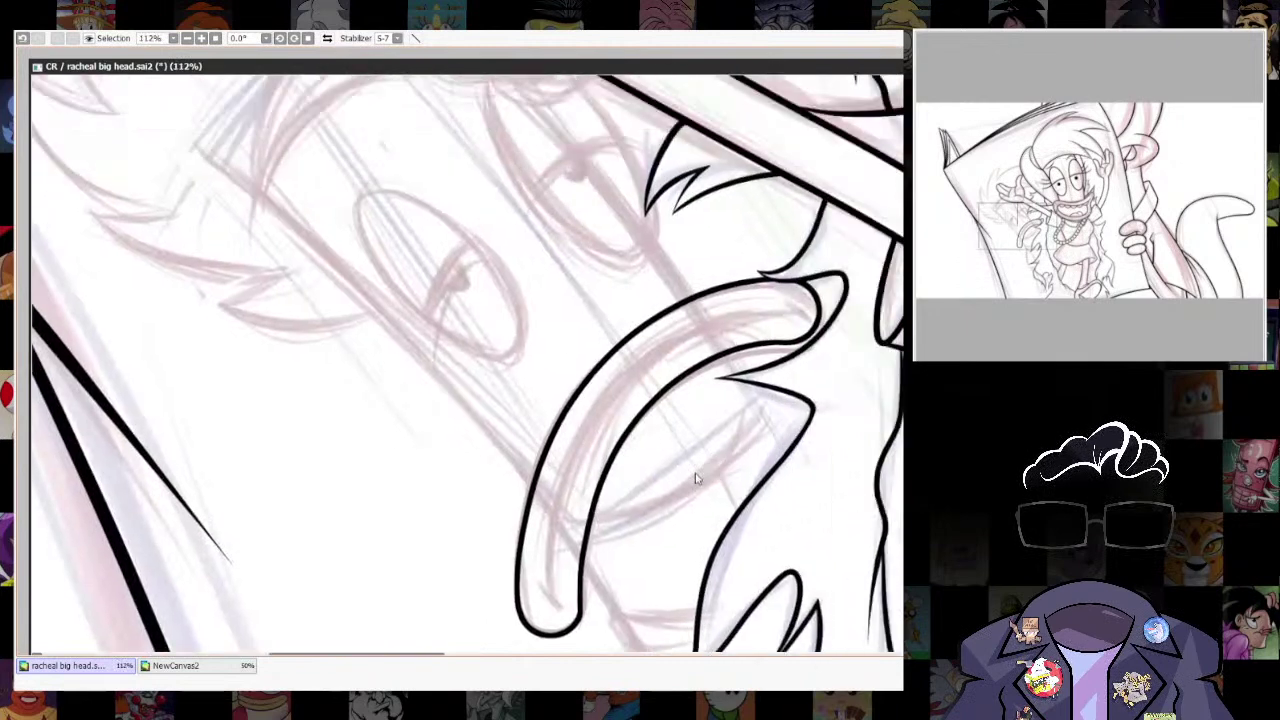
key("e")
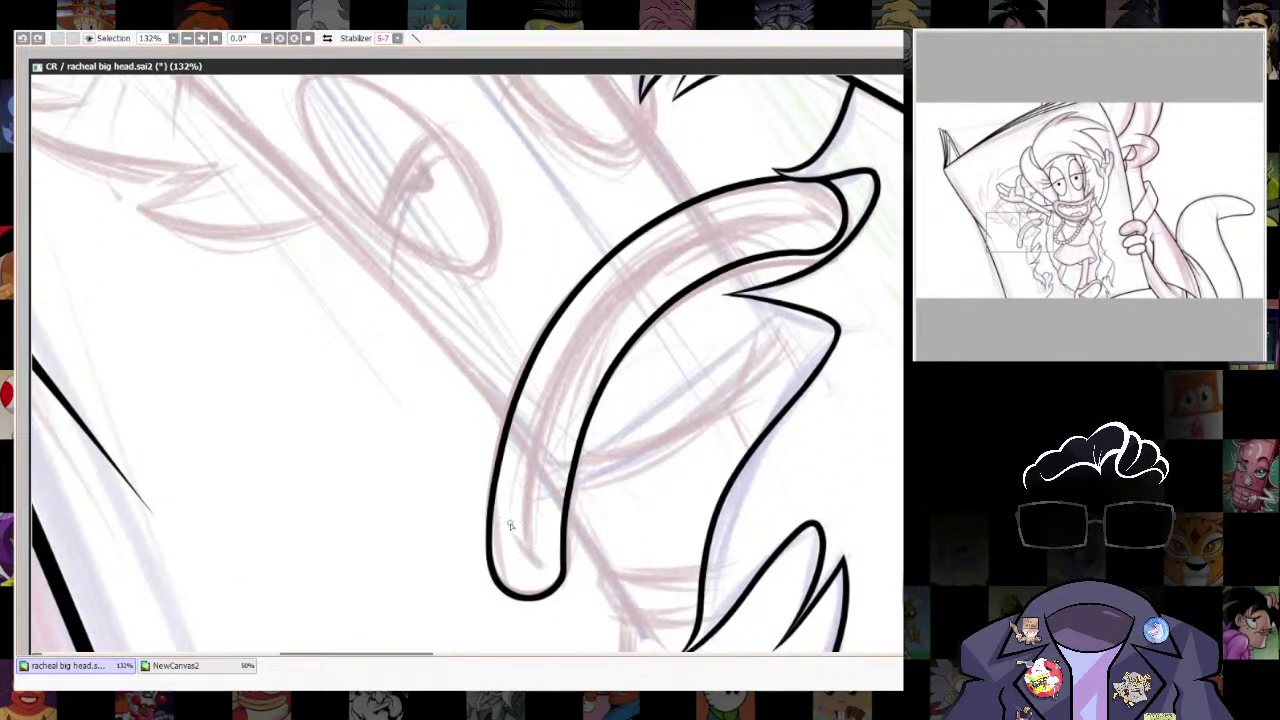
Ink short creases at both ends of the poster face's drooping lips and a curved parting line joining them.
mouse_move(550, 555)
left_mouse_down()
mouse_move(757, 362)
mouse_move(758, 391)
left_mouse_up()
left_click_drag(756, 459, 774, 346)
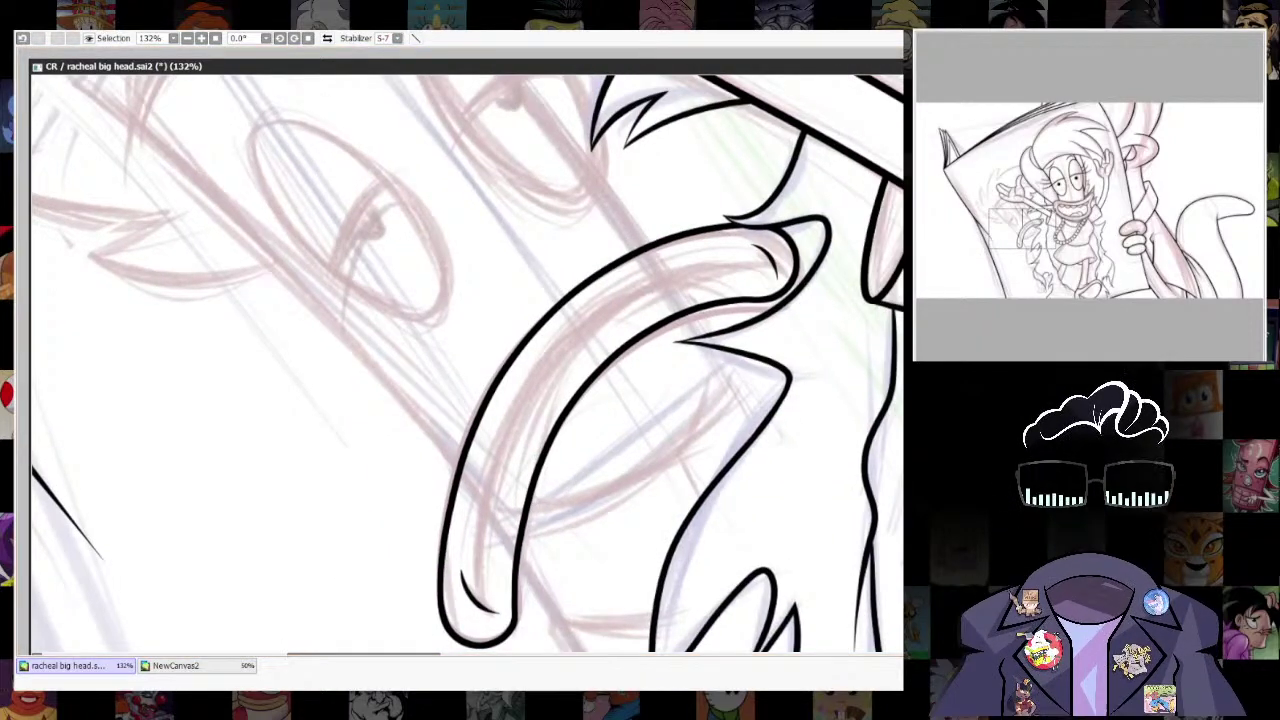
left_click_drag(475, 598, 768, 262)
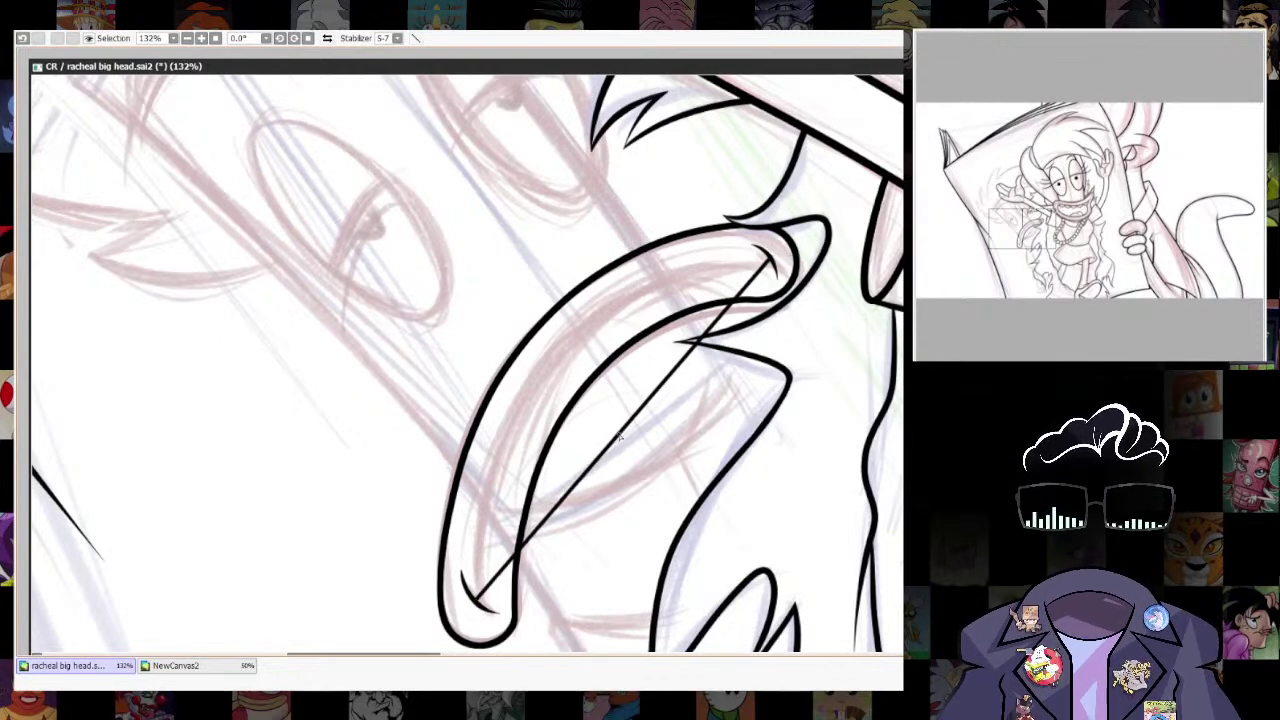
left_click_drag(618, 436, 570, 346)
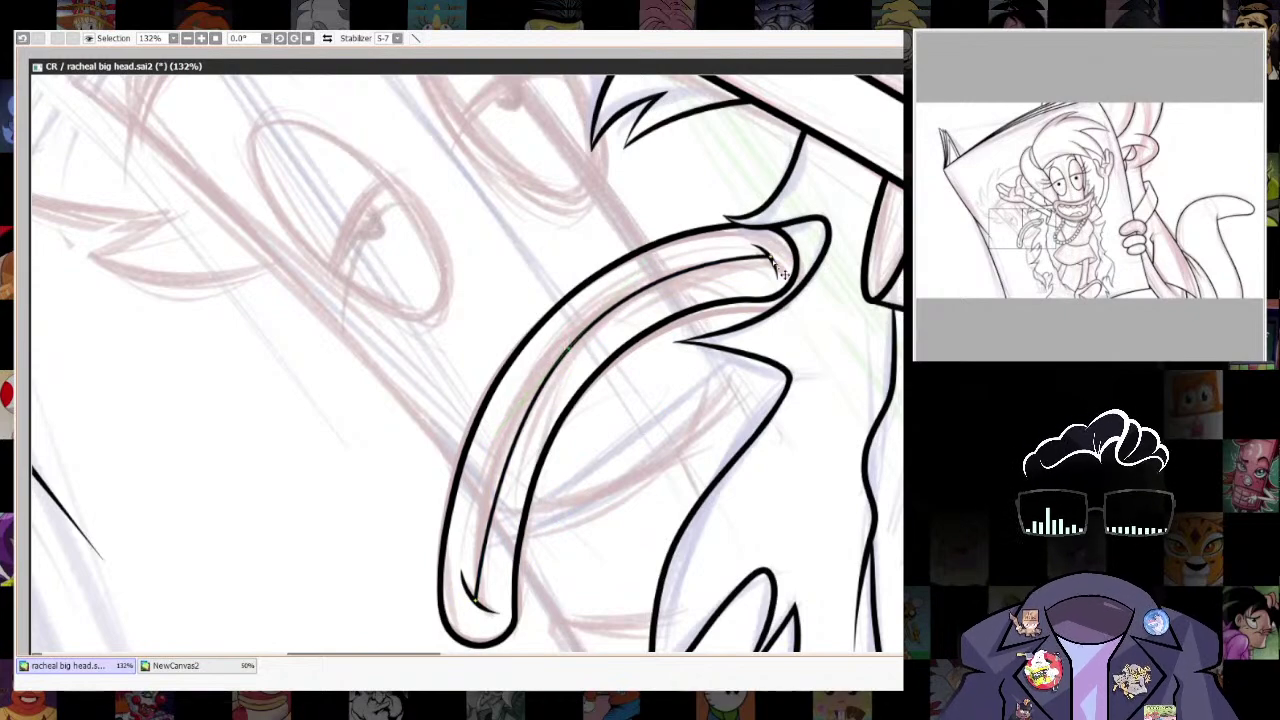
left_click_drag(601, 344, 632, 344)
Ink the arched hairline beneath the raised hand and join its inner end to the lowest finger with a short stroke.
scroll(812, 405, "down", 6)
left_click_drag(870, 473, 747, 540)
scroll(805, 487, "up", 2)
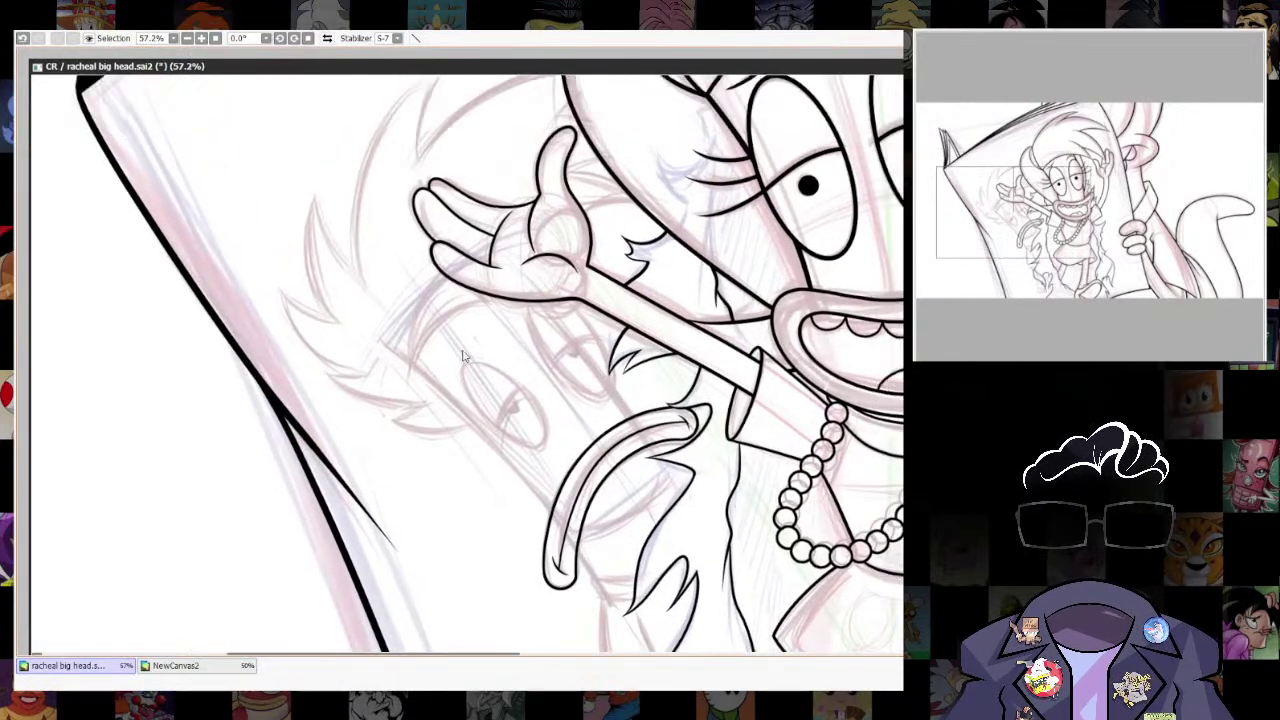
scroll(463, 356, "up", 3)
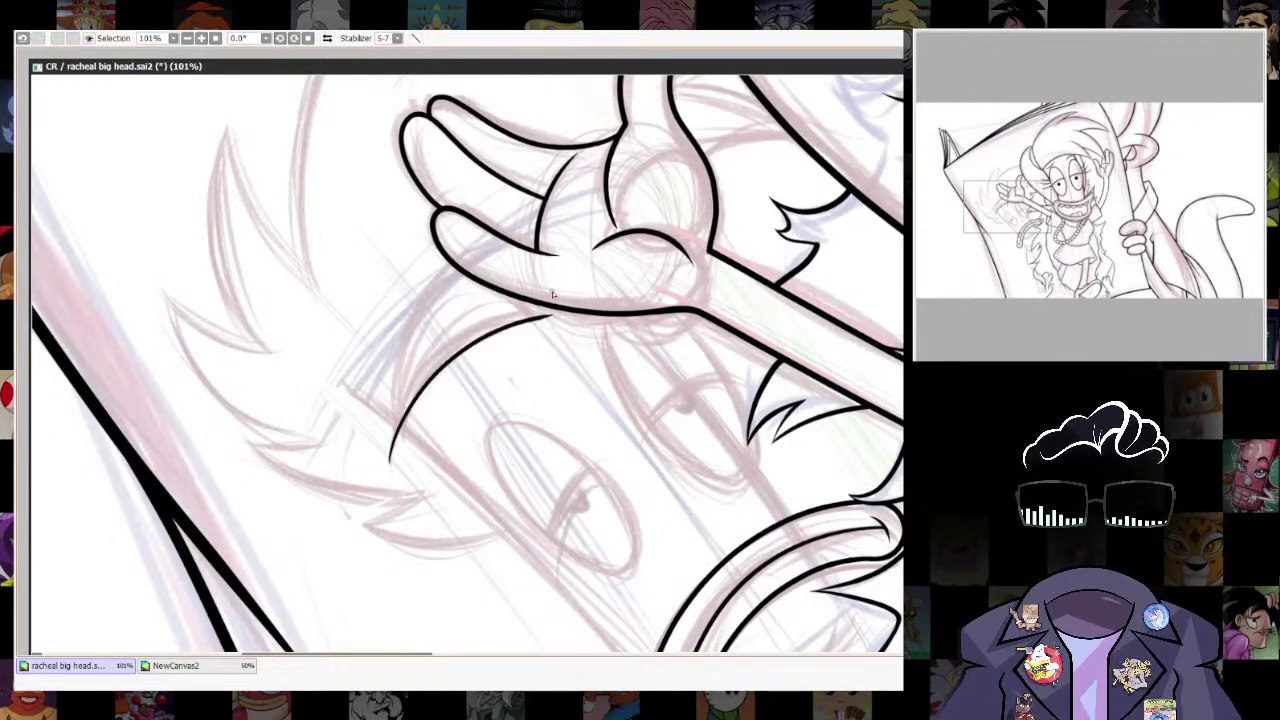
mouse_move(394, 466)
left_mouse_down()
mouse_move(494, 329)
mouse_move(545, 320)
left_mouse_up()
left_click_drag(608, 361, 843, 483)
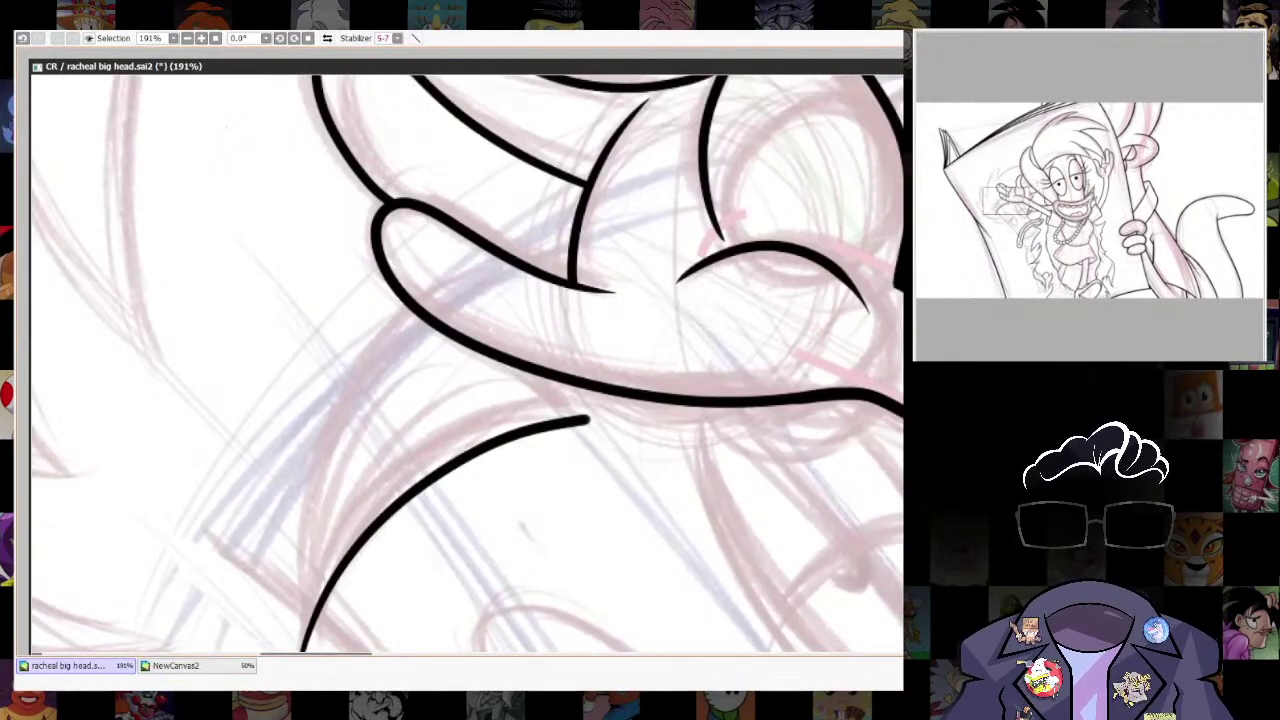
left_click_drag(585, 416, 588, 420)
key("ctrl+z")
mouse_move(496, 328)
left_mouse_down()
mouse_move(535, 348)
mouse_move(586, 413)
left_mouse_up()
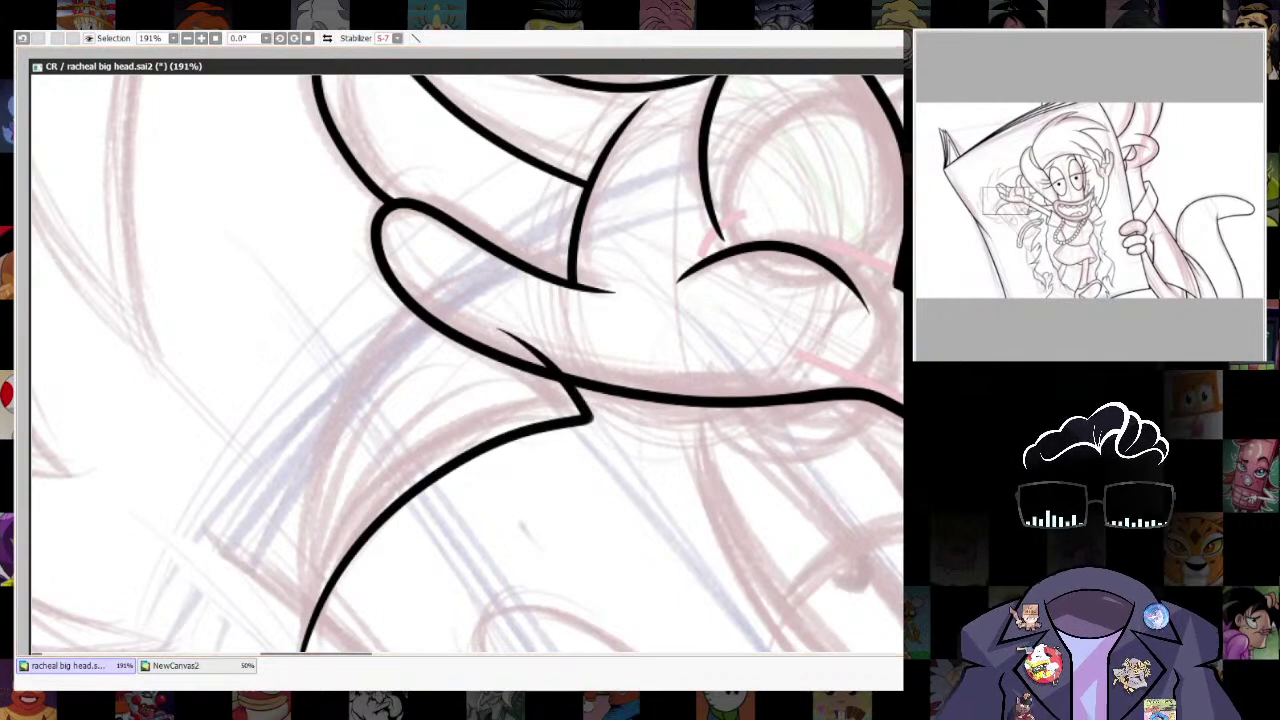
Erase the part of the short joining stroke that runs inside the raised hand's lowest finger.
left_click_drag(466, 496, 546, 371)
left_click_drag(642, 300, 720, 290)
key("ctrl+z")
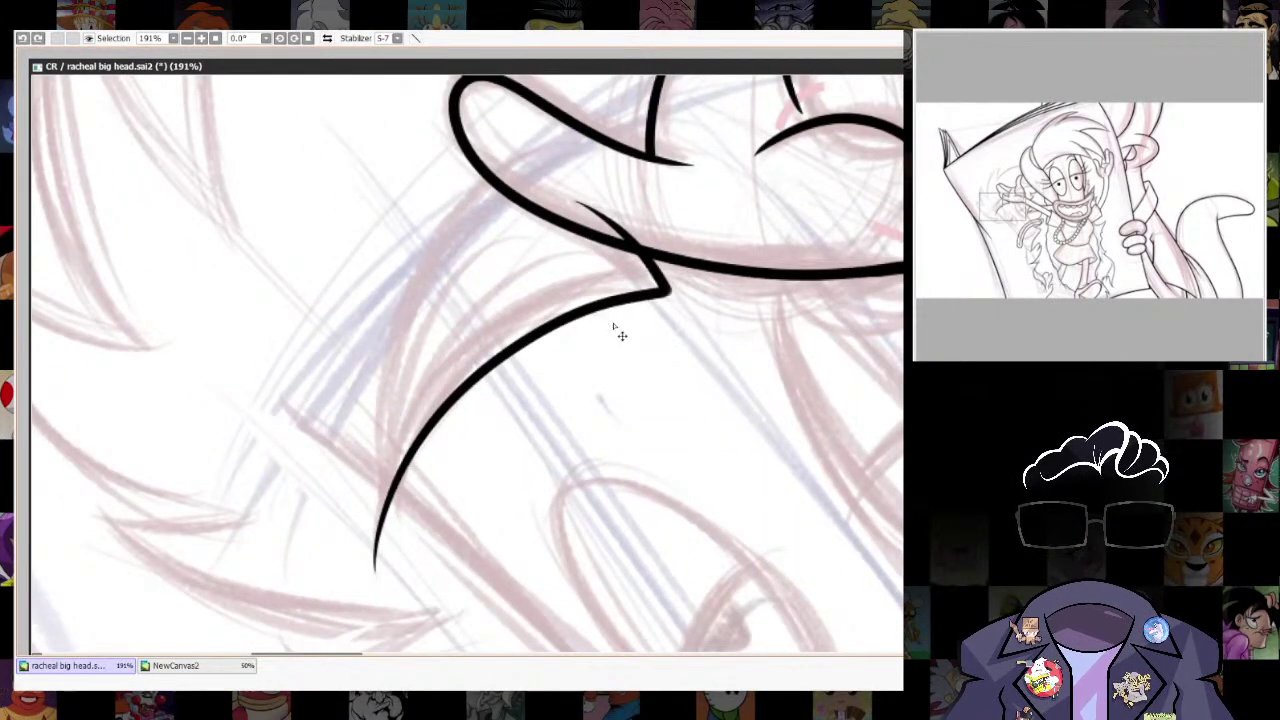
left_click_drag(626, 309, 702, 287)
key("ctrl+z")
key("ctrl+z")
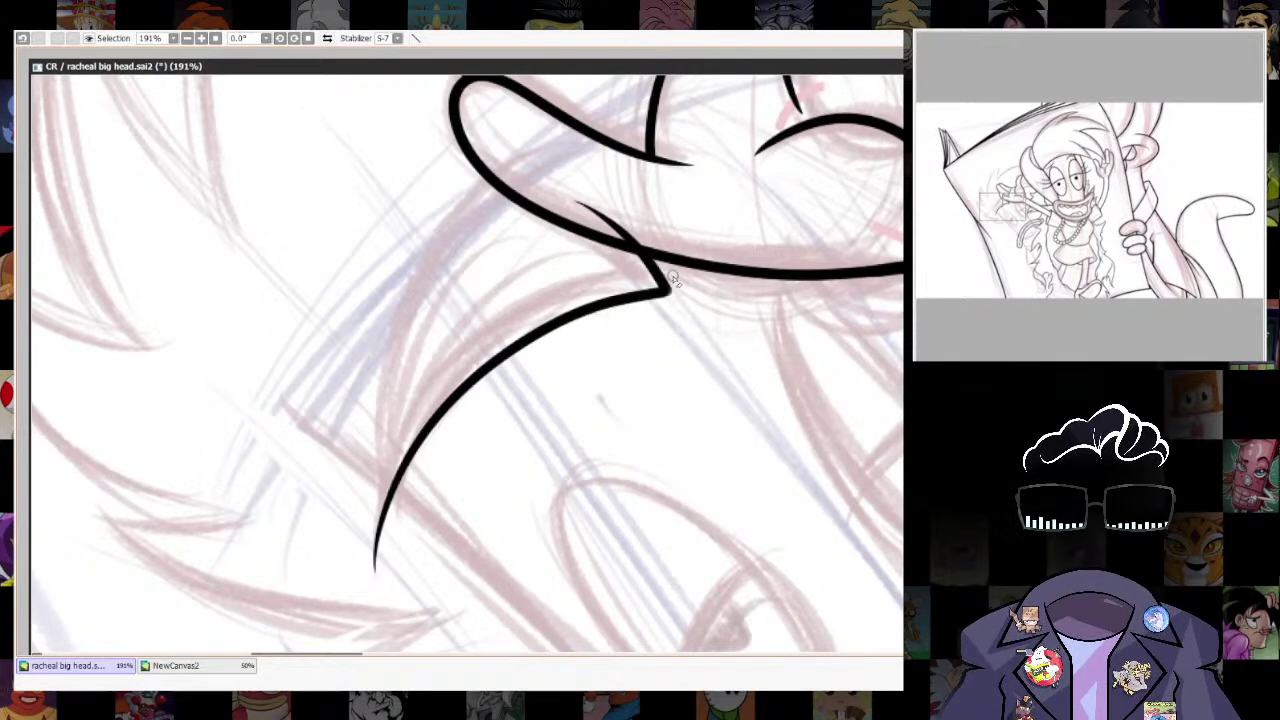
left_click_drag(683, 265, 716, 370)
key("]")
left_click_drag(620, 304, 668, 342)
scroll(813, 388, "down", 10)
scroll(834, 384, "up", 8)
left_click_drag(869, 389, 677, 146)
scroll(809, 300, "up", 2)
key("[")
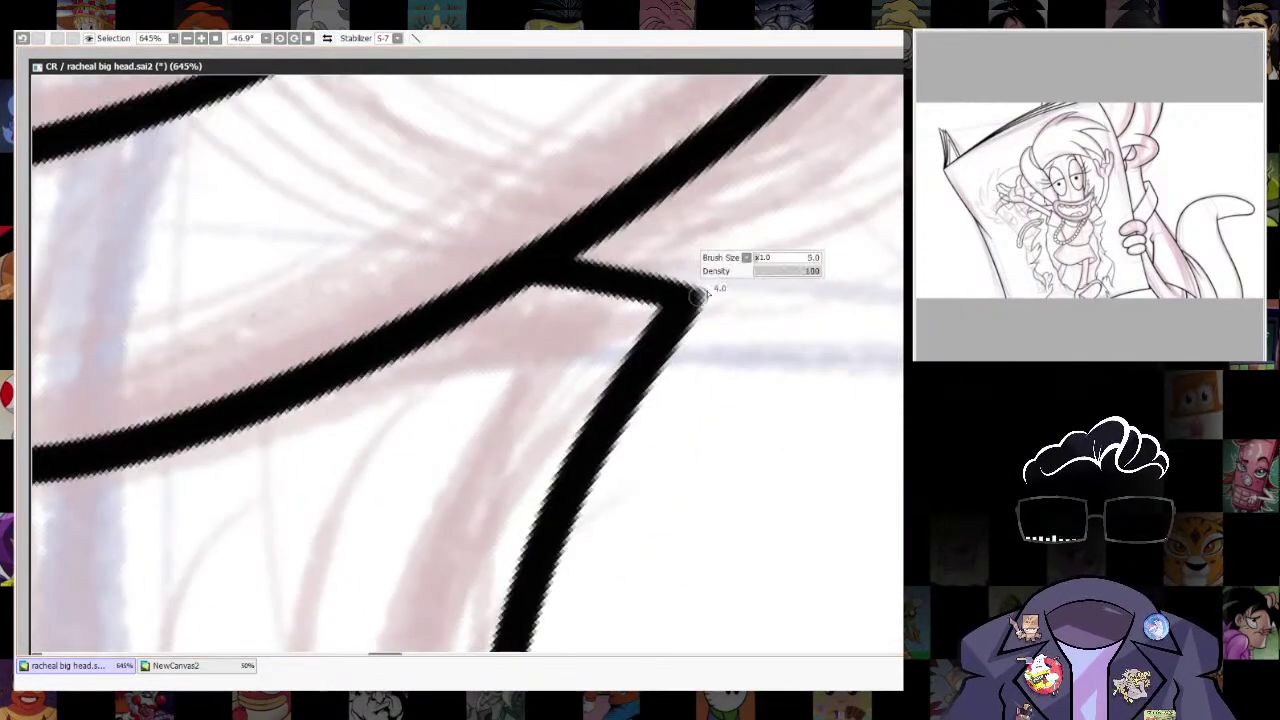
Extend the hairline's inner end into a fine tapered tip and link the tip back to the finger outline.
left_click_drag(743, 257, 603, 426)
key("ctrl+z")
left_click_drag(774, 230, 632, 376)
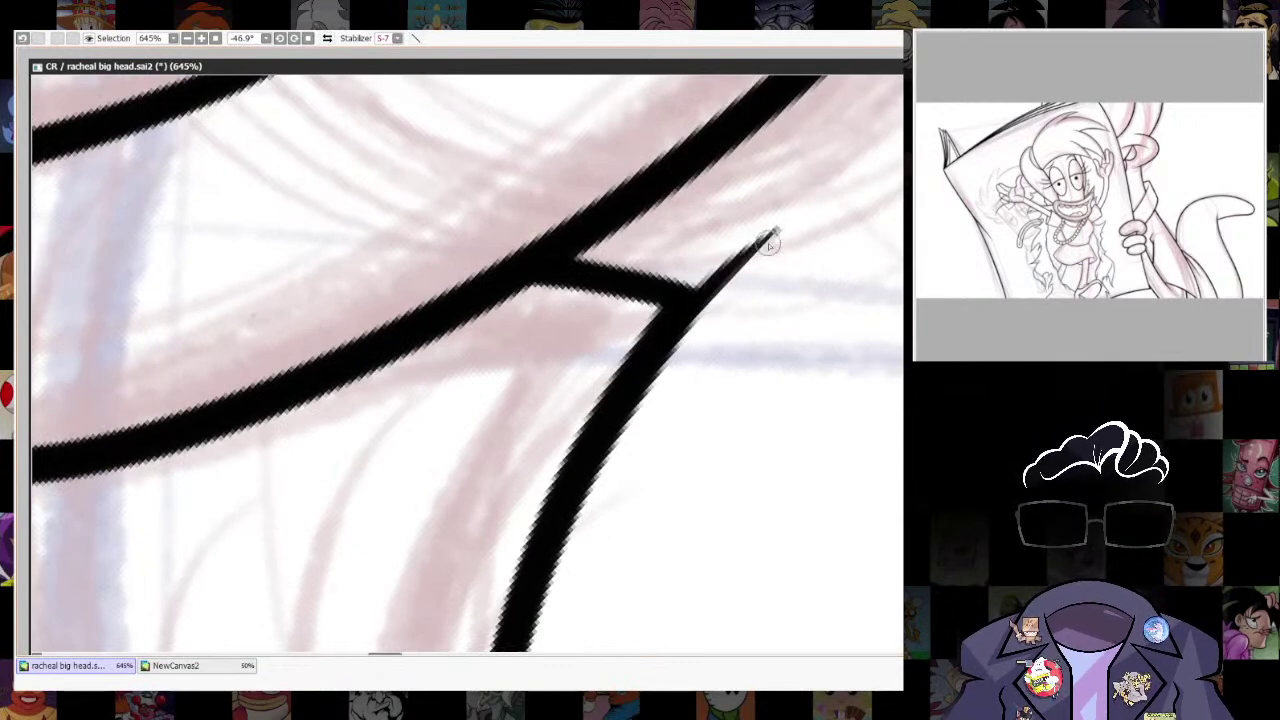
left_click_drag(890, 211, 630, 103)
left_click_drag(617, 262, 597, 354)
left_click_drag(628, 206, 452, 382)
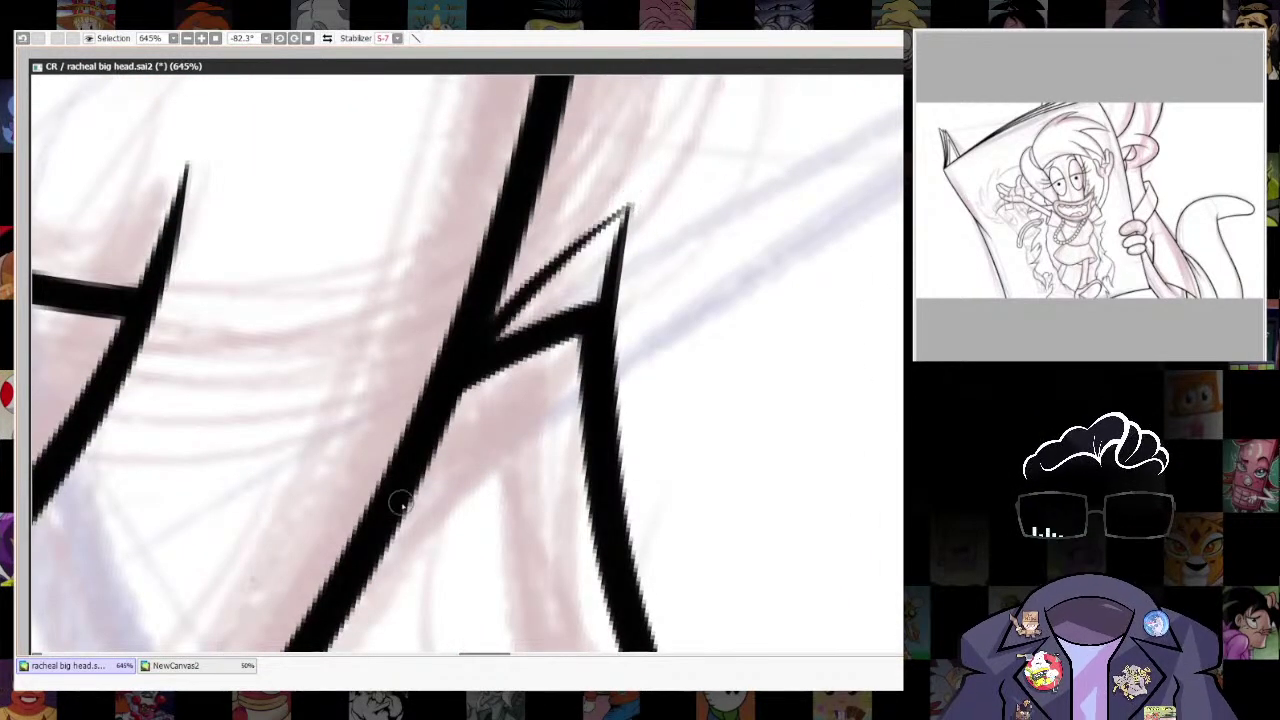
Remove the old joining stroke, thicken the new link into a clean tapered point, and reset the canvas rotation.
left_click_drag(544, 305, 473, 403)
left_click_drag(510, 345, 412, 532)
left_click_drag(564, 299, 510, 435)
left_click_drag(590, 268, 540, 582)
mouse_move(626, 205)
left_mouse_down()
mouse_move(486, 329)
mouse_move(470, 385)
left_mouse_up()
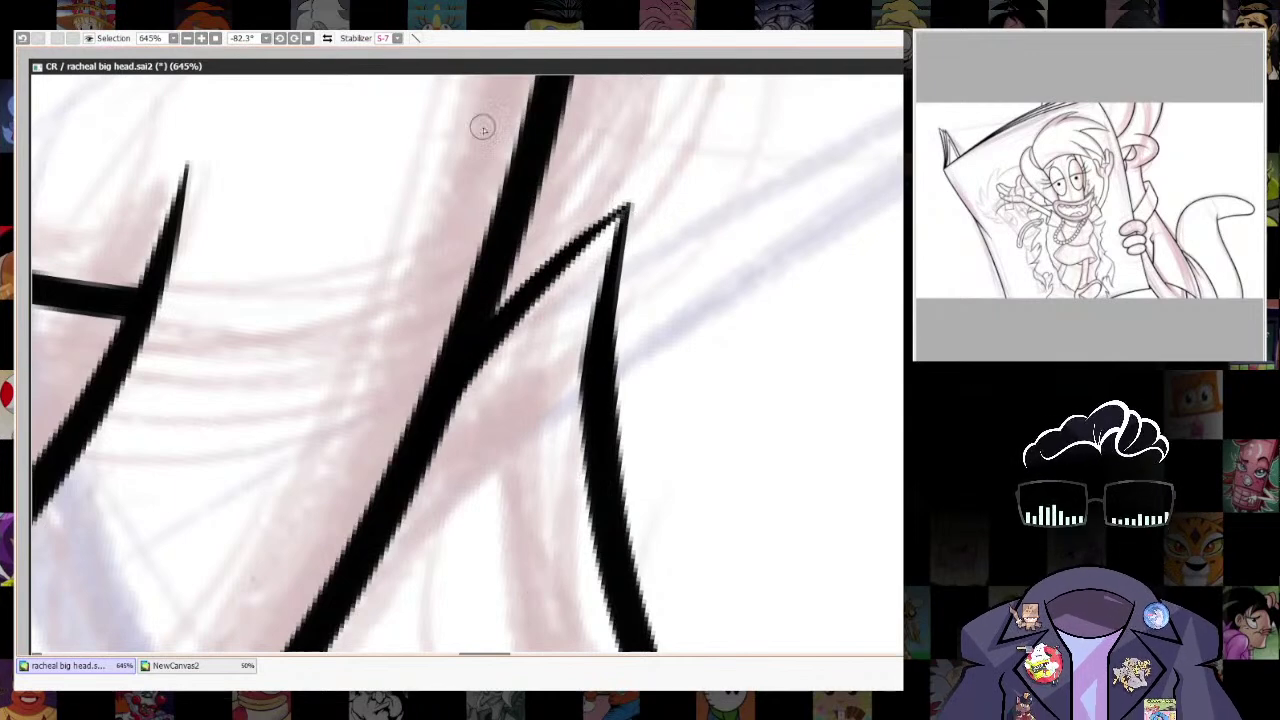
left_click_drag(535, 217, 671, 361)
left_click_drag(783, 211, 430, 100)
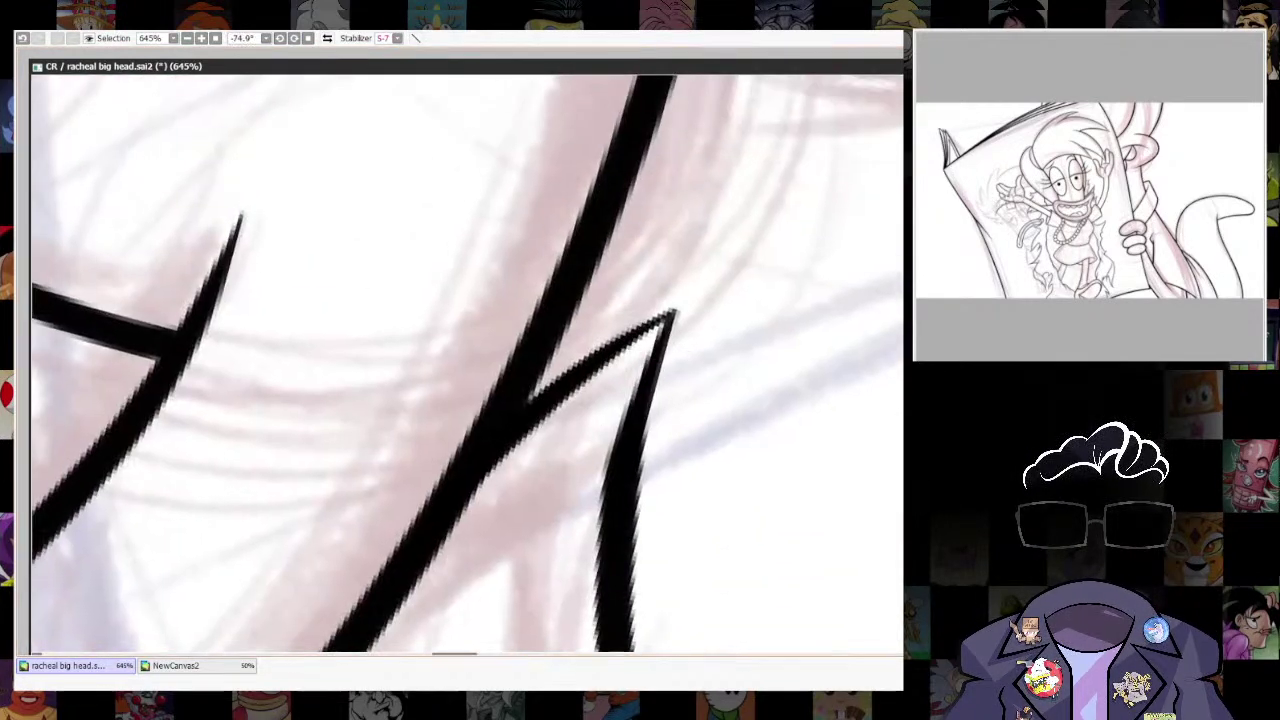
mouse_move(669, 318)
left_mouse_down()
mouse_move(608, 495)
mouse_move(503, 442)
left_mouse_up()
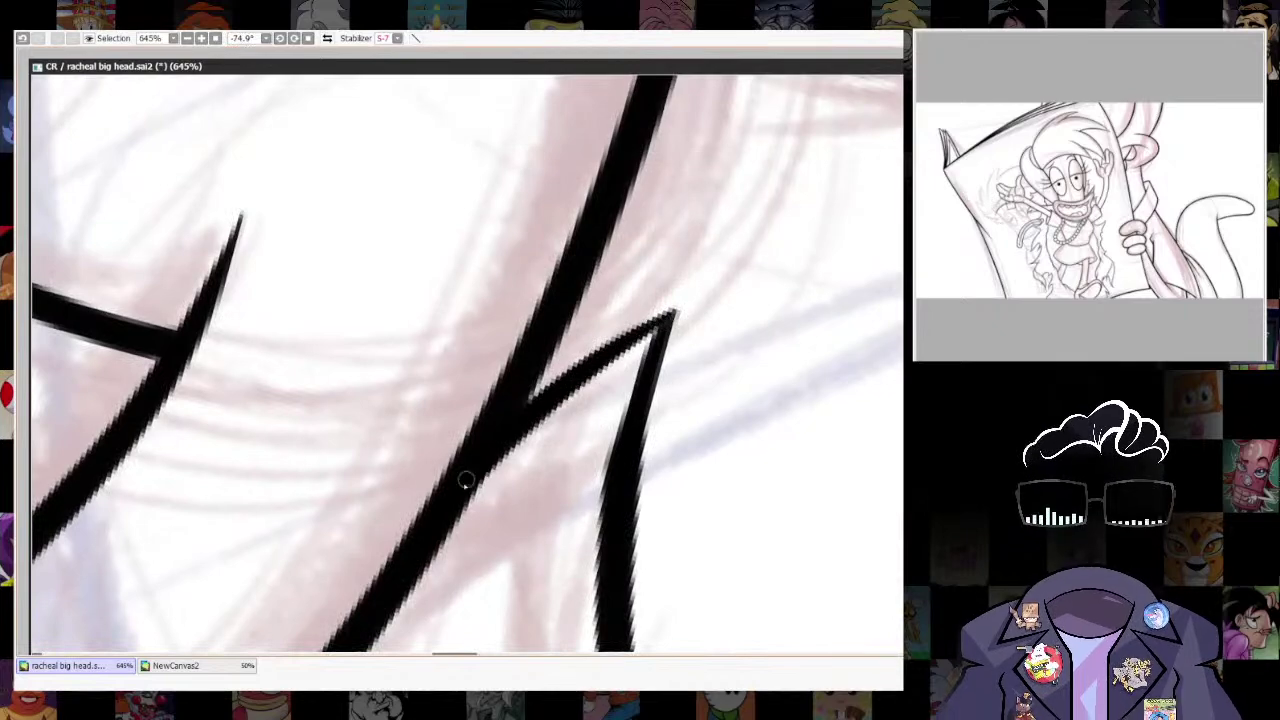
left_click(308, 38)
scroll(634, 325, "down", 12)
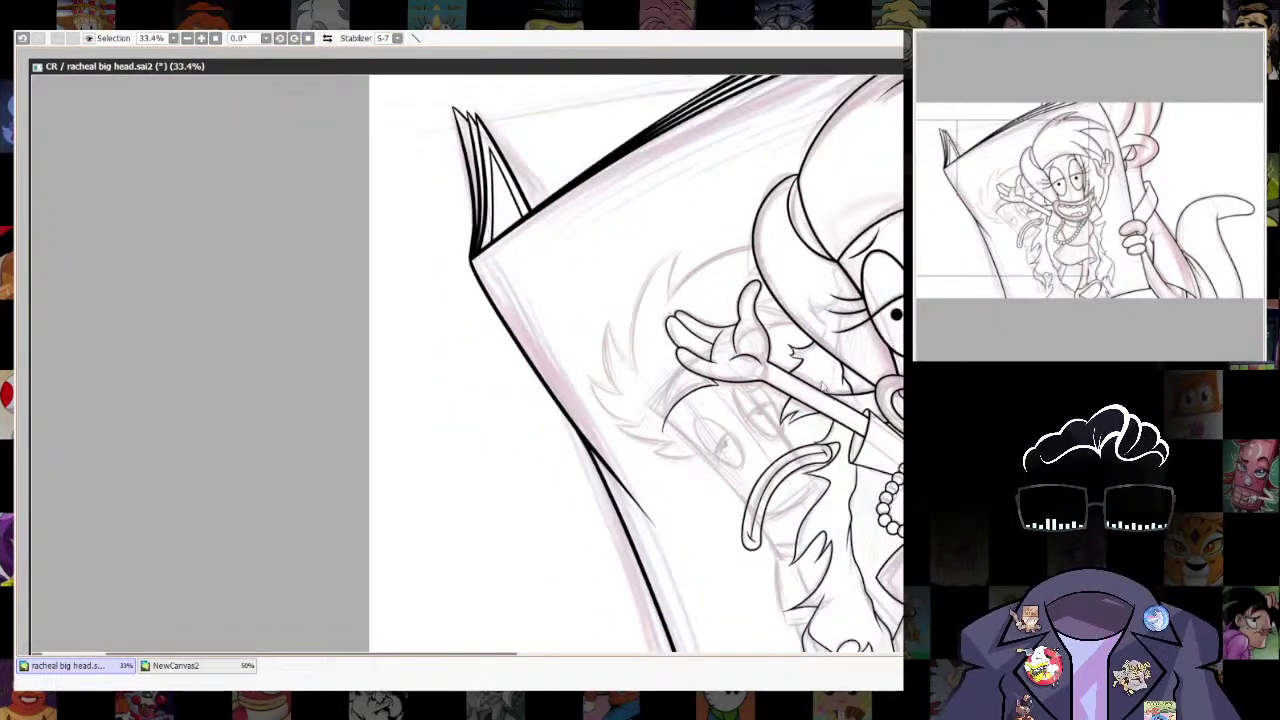
Ink the inner sleeve line running down between the hair locks below the drooping lips.
scroll(848, 378, "up", 3)
left_click_drag(855, 410, 819, 361)
scroll(852, 350, "up", 2)
scroll(807, 460, "up", 4)
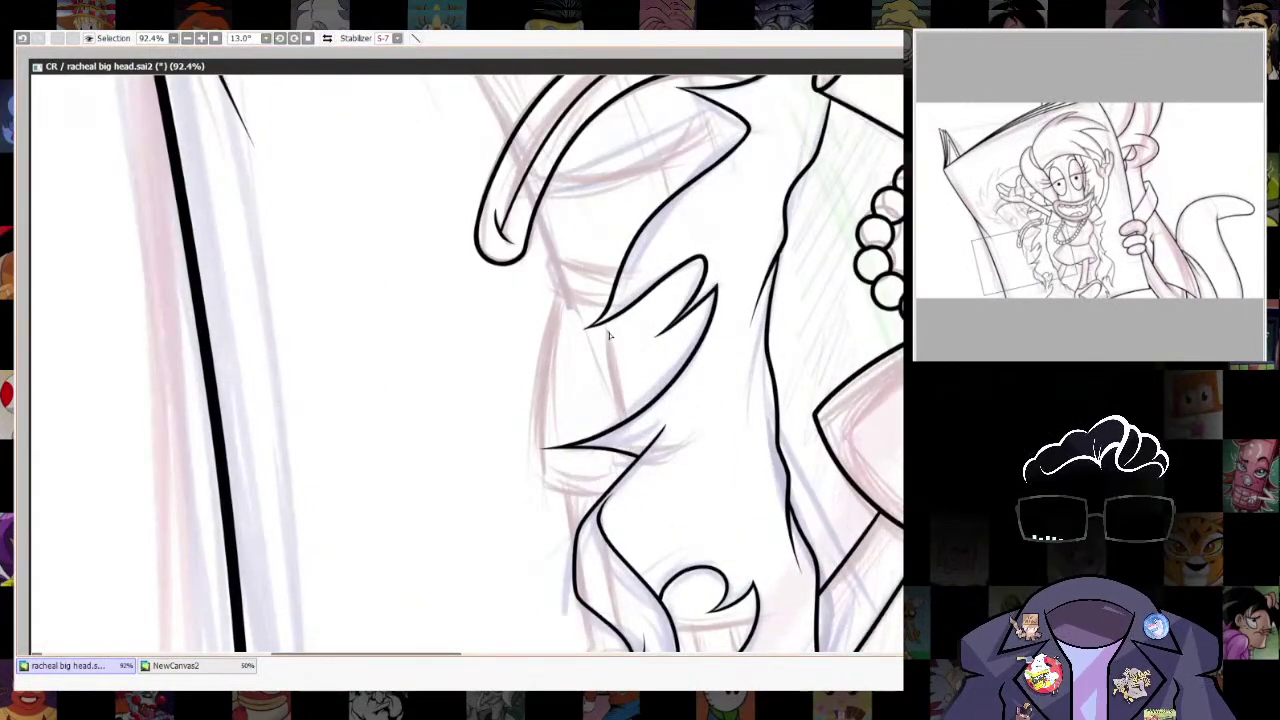
key("ctrl+z")
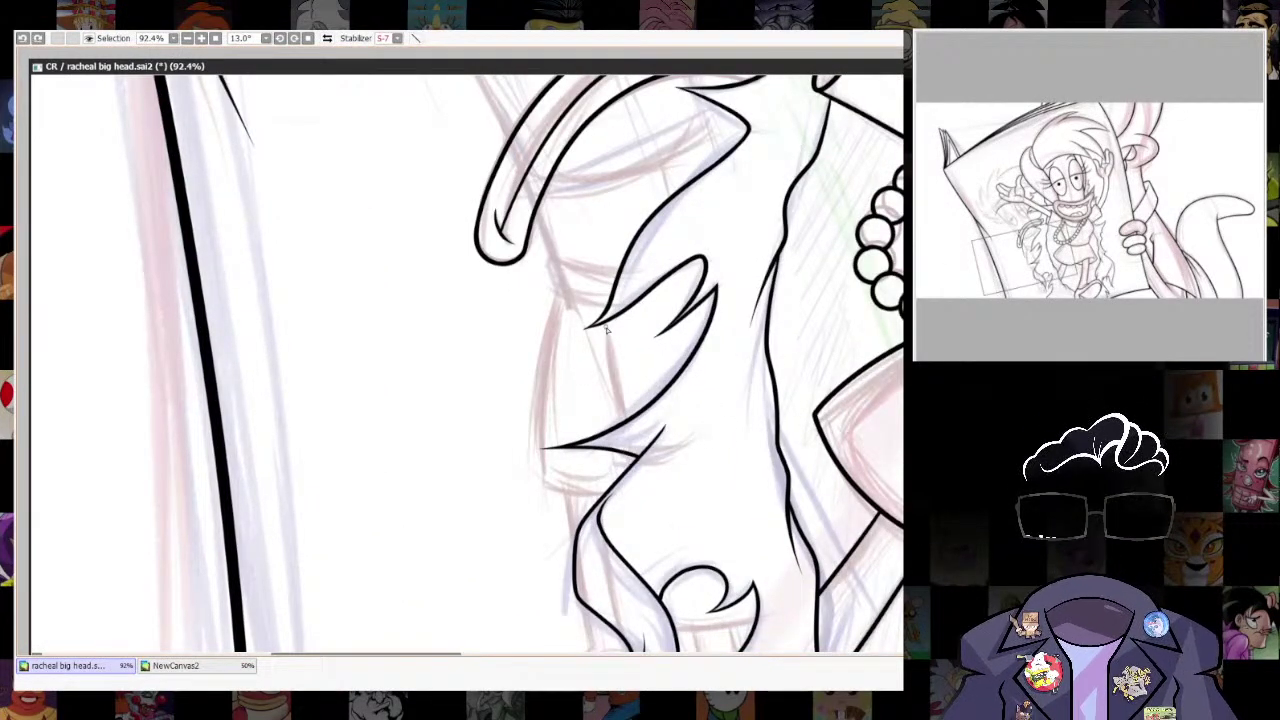
mouse_move(632, 485)
left_mouse_down()
mouse_move(637, 503)
mouse_move(635, 475)
left_mouse_up()
key("e")
key("n")
scroll(640, 450, "up", 3)
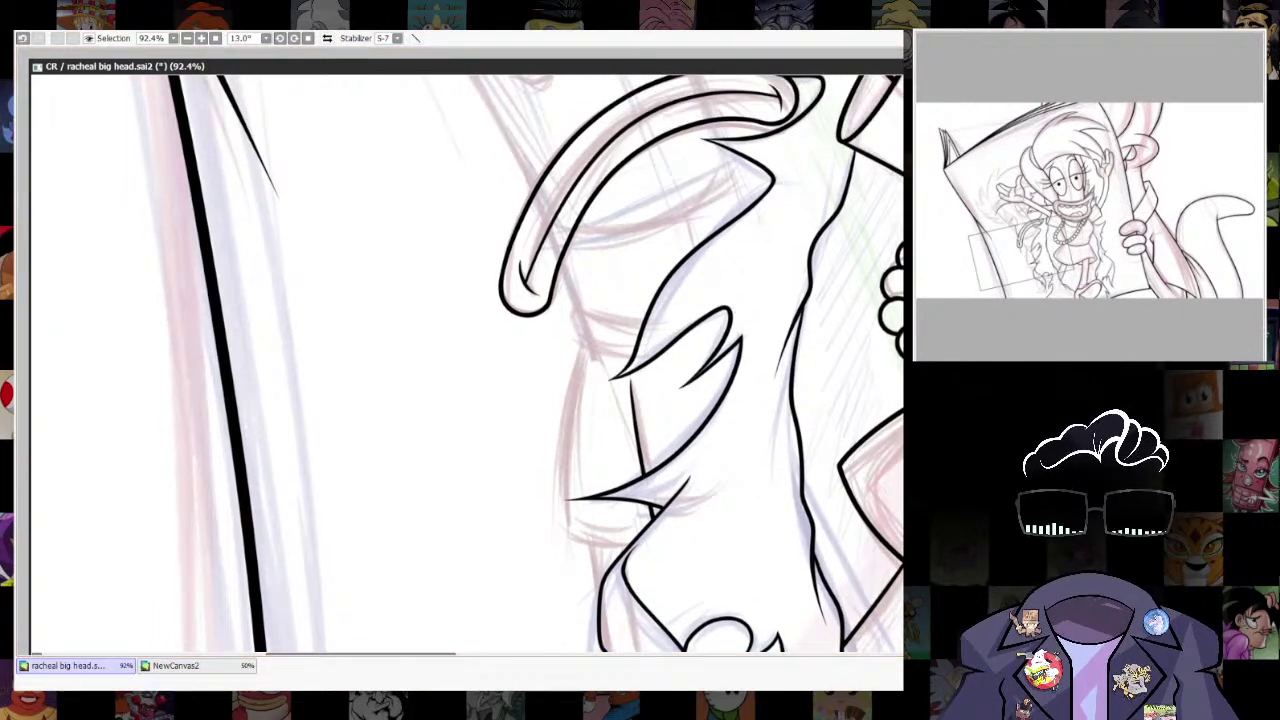
Ink the narrow collar band below the drooping lips, continuing its lower edge through the gap in the hair lock.
left_click_drag(548, 394, 677, 408)
key("ctrl+z")
left_click_drag(549, 394, 670, 399)
key("e")
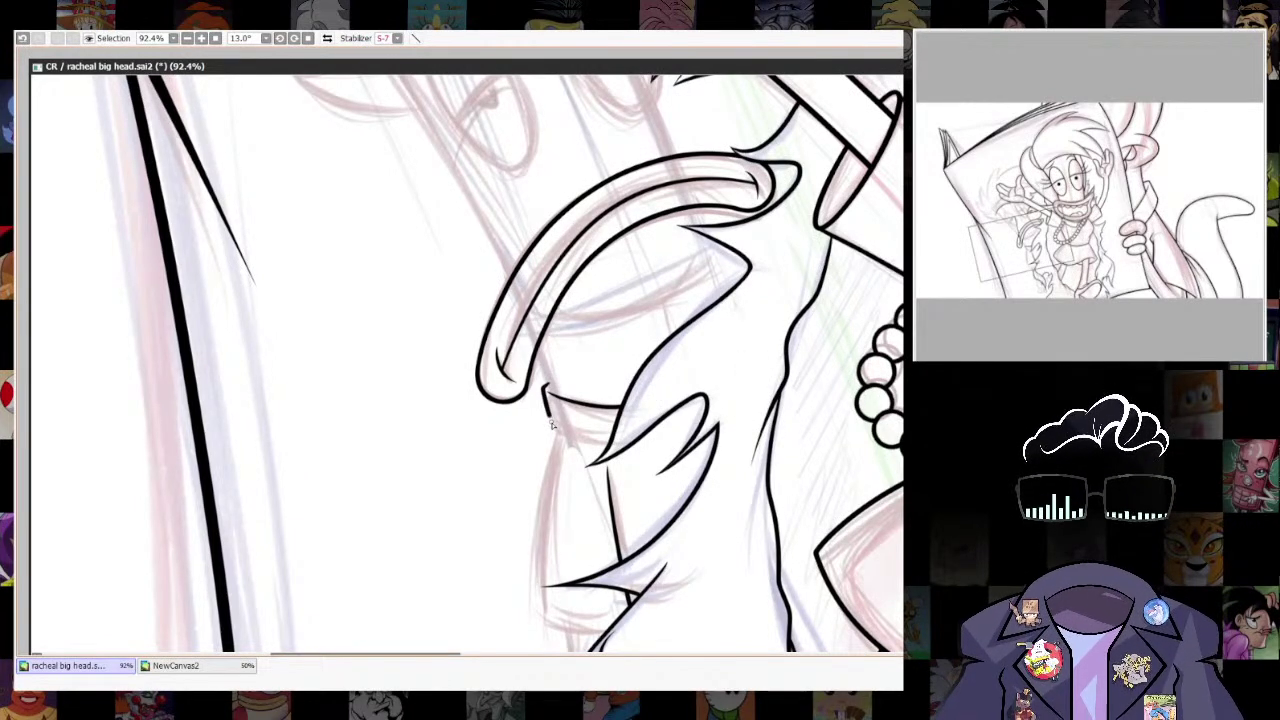
left_click_drag(632, 438, 696, 436)
key("ctrl+z")
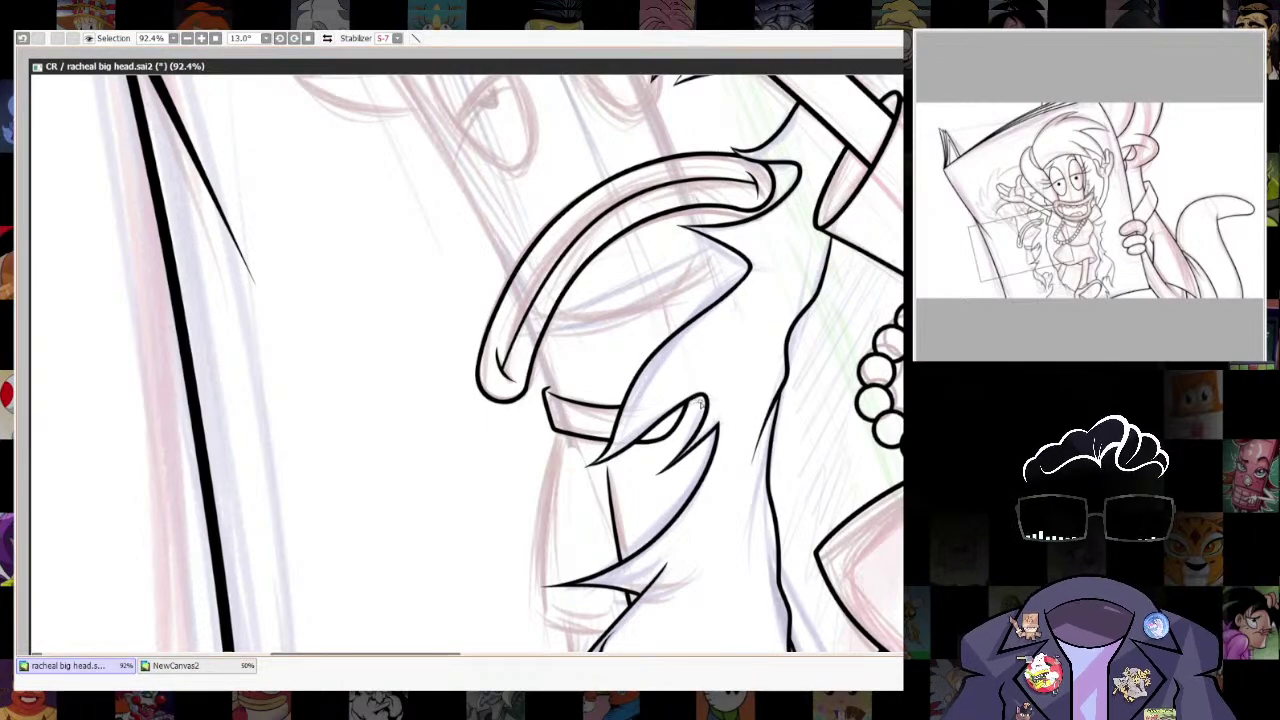
scroll(712, 430, "down", 8)
scroll(879, 380, "up", 2)
scroll(615, 316, "up", 6)
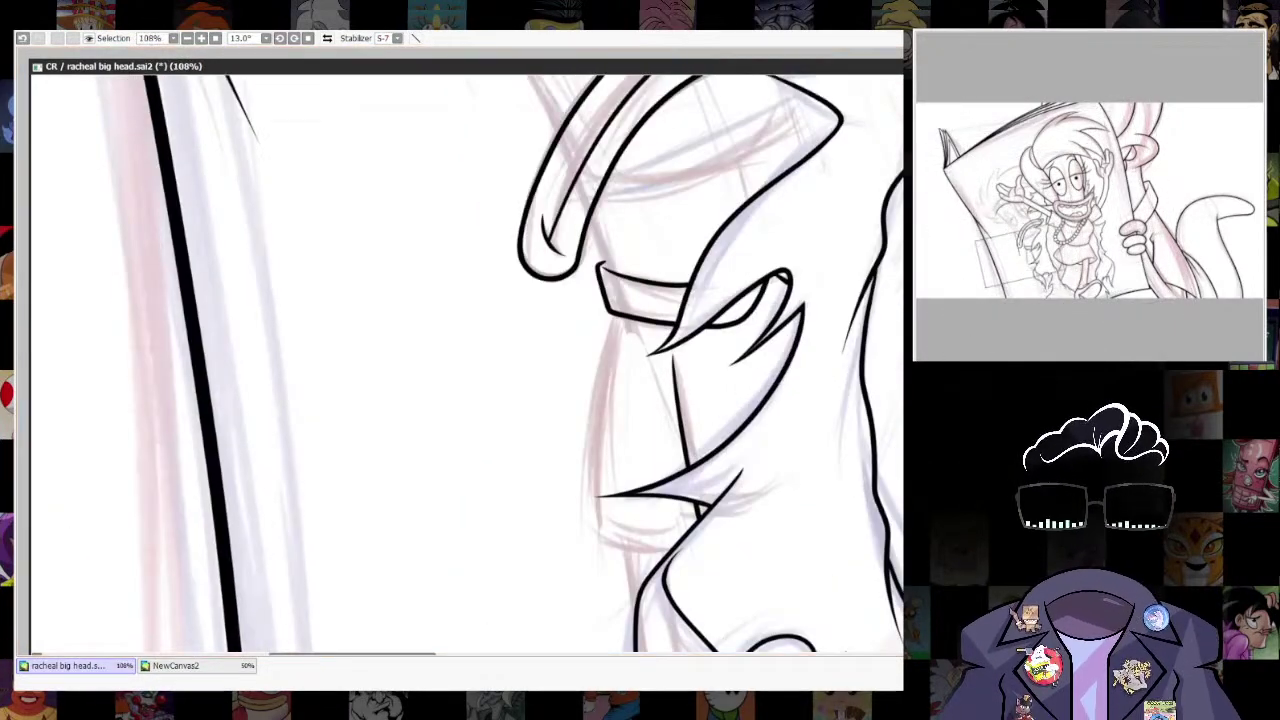
Ink the outer sleeve line from the collar down and close the sleeve's lower edge at the hair.
mouse_move(615, 316)
left_mouse_down()
mouse_move(588, 446)
mouse_move(596, 534)
mouse_move(610, 550)
left_mouse_up()
key("ctrl+z")
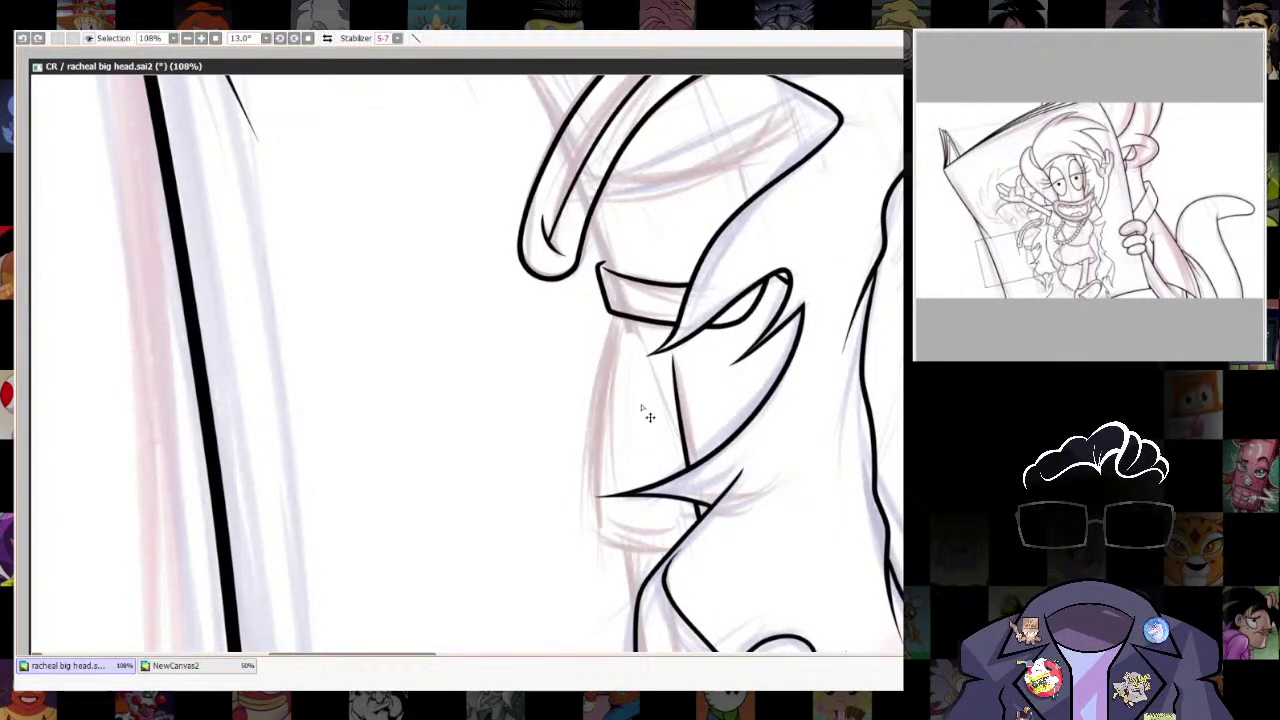
mouse_move(613, 311)
left_mouse_down()
mouse_move(588, 420)
mouse_move(588, 538)
mouse_move(757, 544)
left_mouse_up()
key("e")
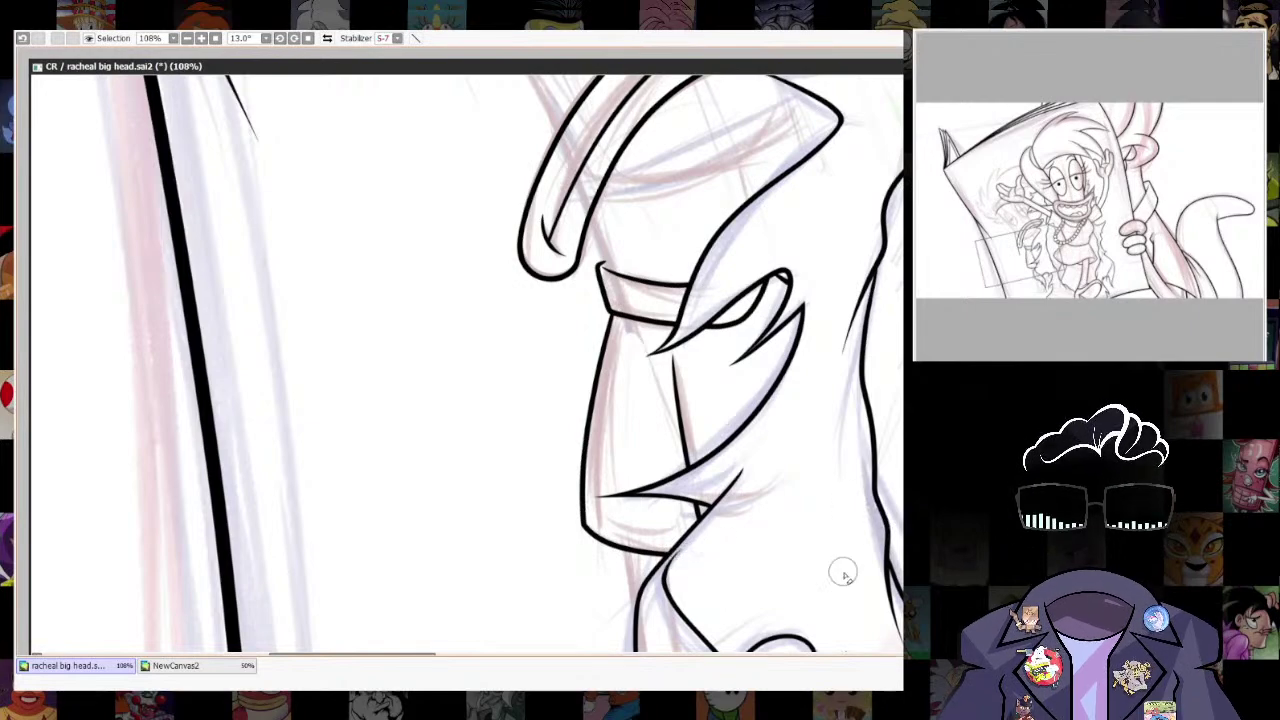
left_click_drag(840, 560, 848, 621)
Ink the curved hem line across the gap below the small hair curl and trim its overrun past the lock.
scroll(854, 540, "down", 5)
scroll(854, 540, "up", 3)
left_click_drag(854, 540, 803, 374)
scroll(803, 374, "up", 2)
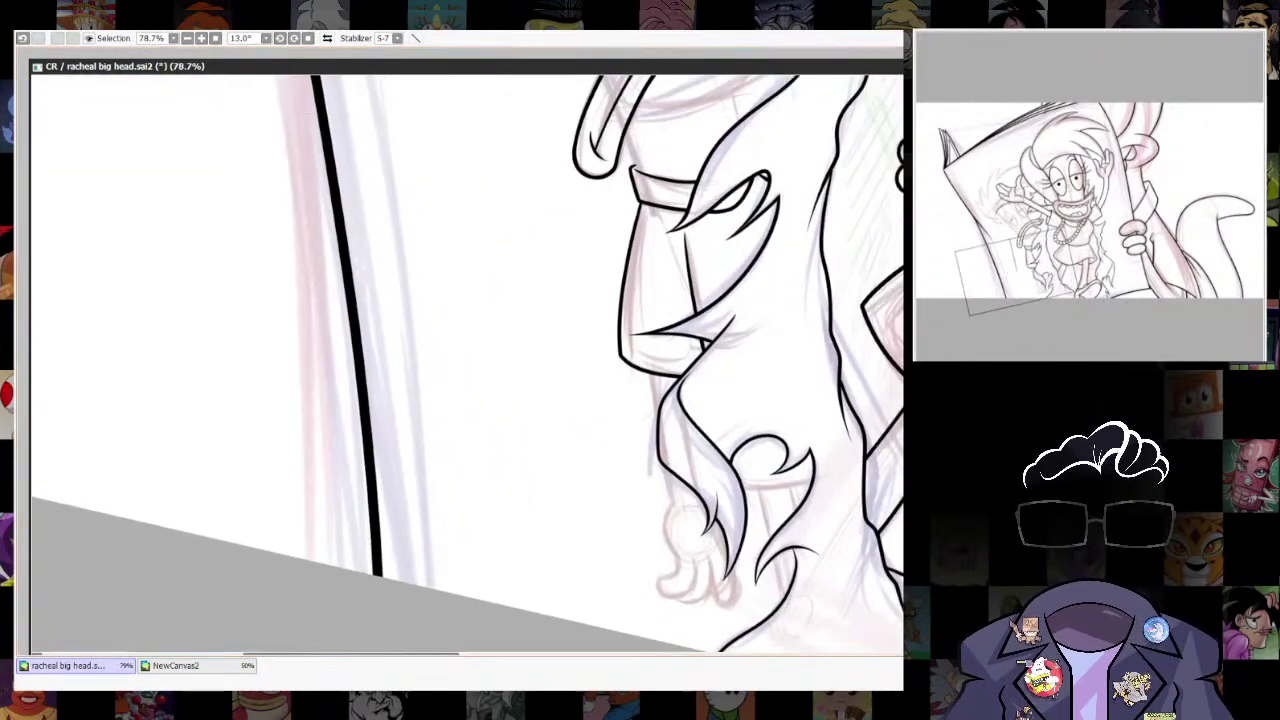
key("ctrl+z")
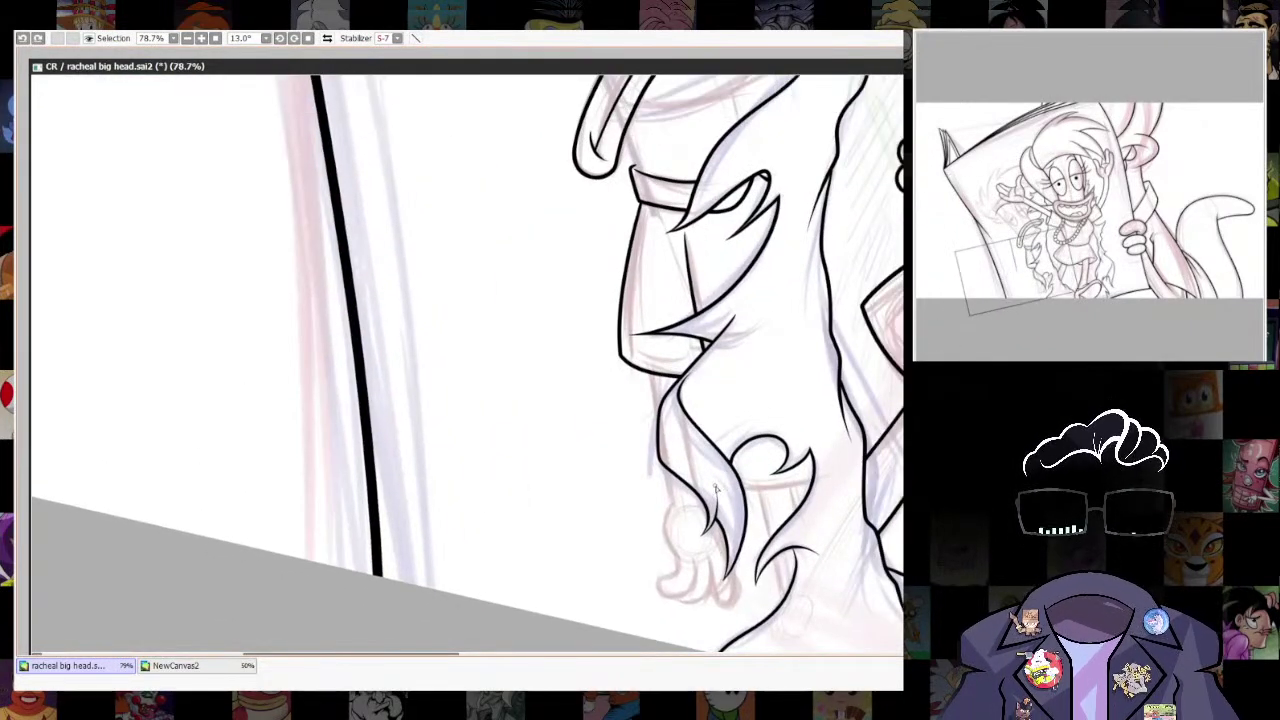
key("e")
mouse_move(716, 488)
left_mouse_down()
mouse_move(840, 470)
mouse_move(734, 501)
left_mouse_up()
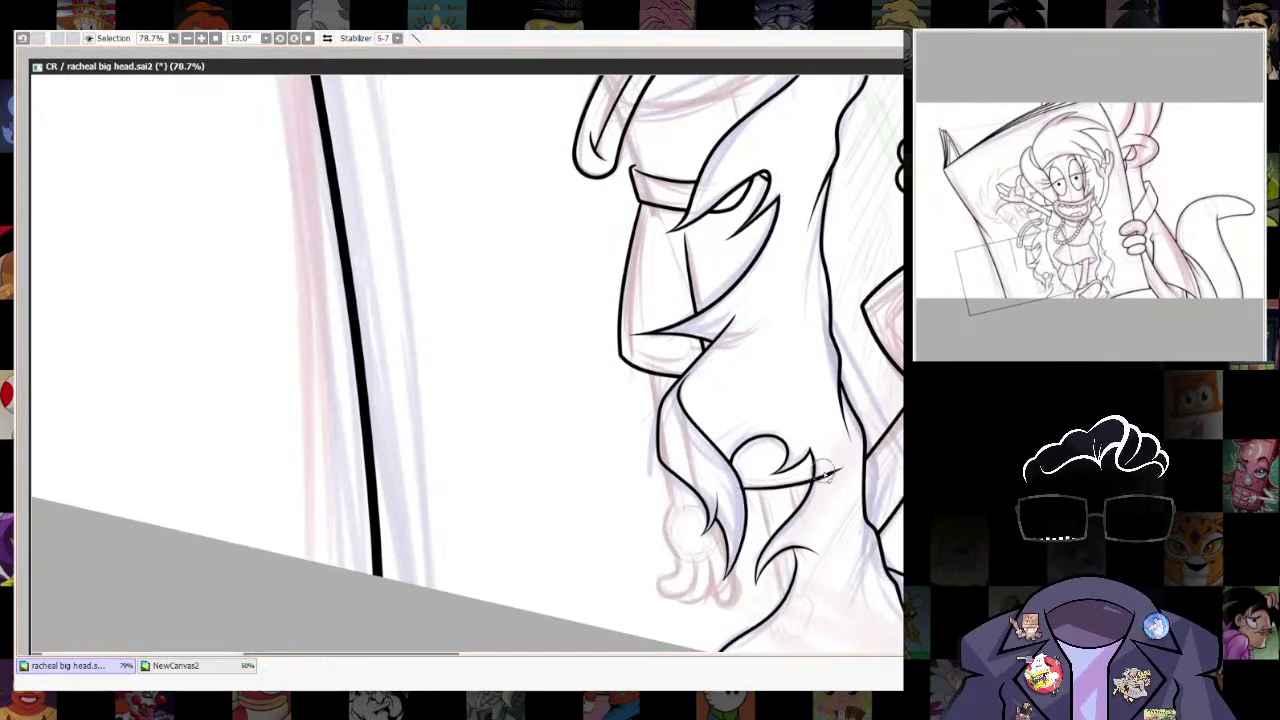
left_click_drag(829, 487, 847, 476)
Ink the leg lines descending from the hem between the hair locks and clean up their crossings with the hair.
left_click_drag(838, 441, 851, 574)
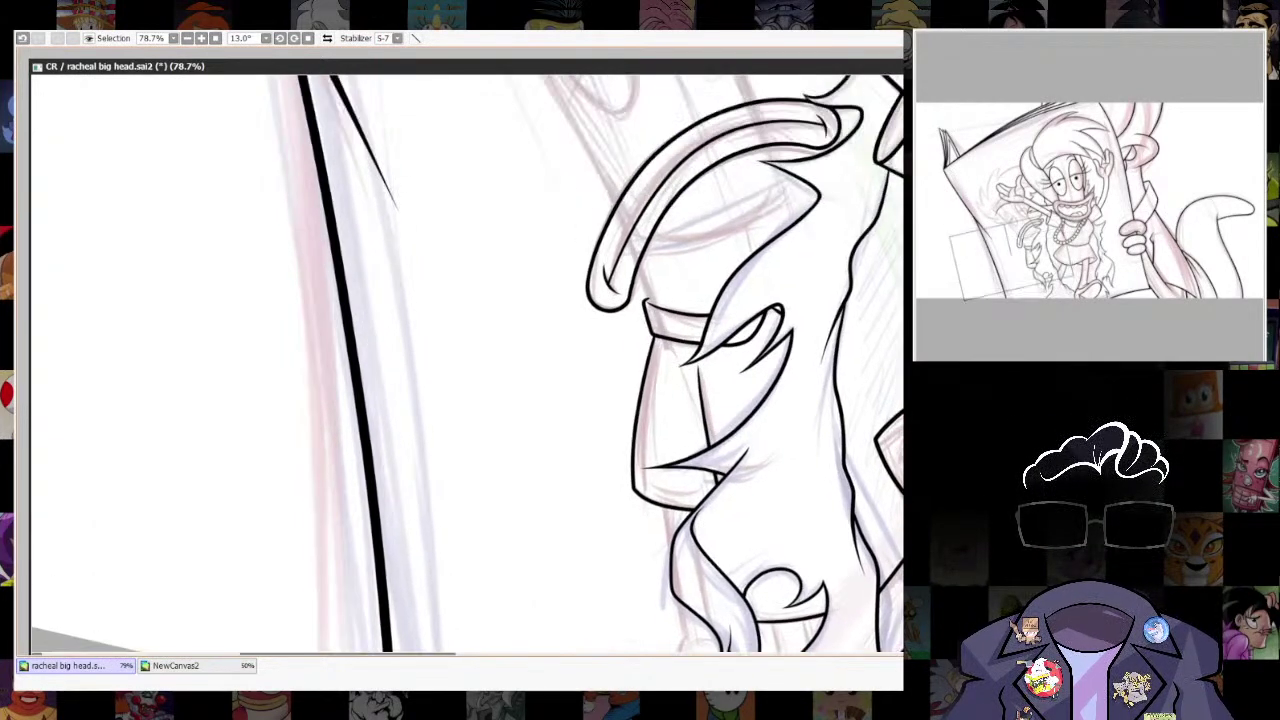
scroll(786, 446, "down", 4)
left_click_drag(775, 416, 821, 616)
key("ctrl+z")
mouse_move(800, 538)
left_mouse_down()
mouse_move(809, 578)
mouse_move(841, 603)
left_mouse_up()
key("ctrl+z")
left_click_drag(811, 558, 809, 575)
key("[")
left_click_drag(792, 492, 793, 507)
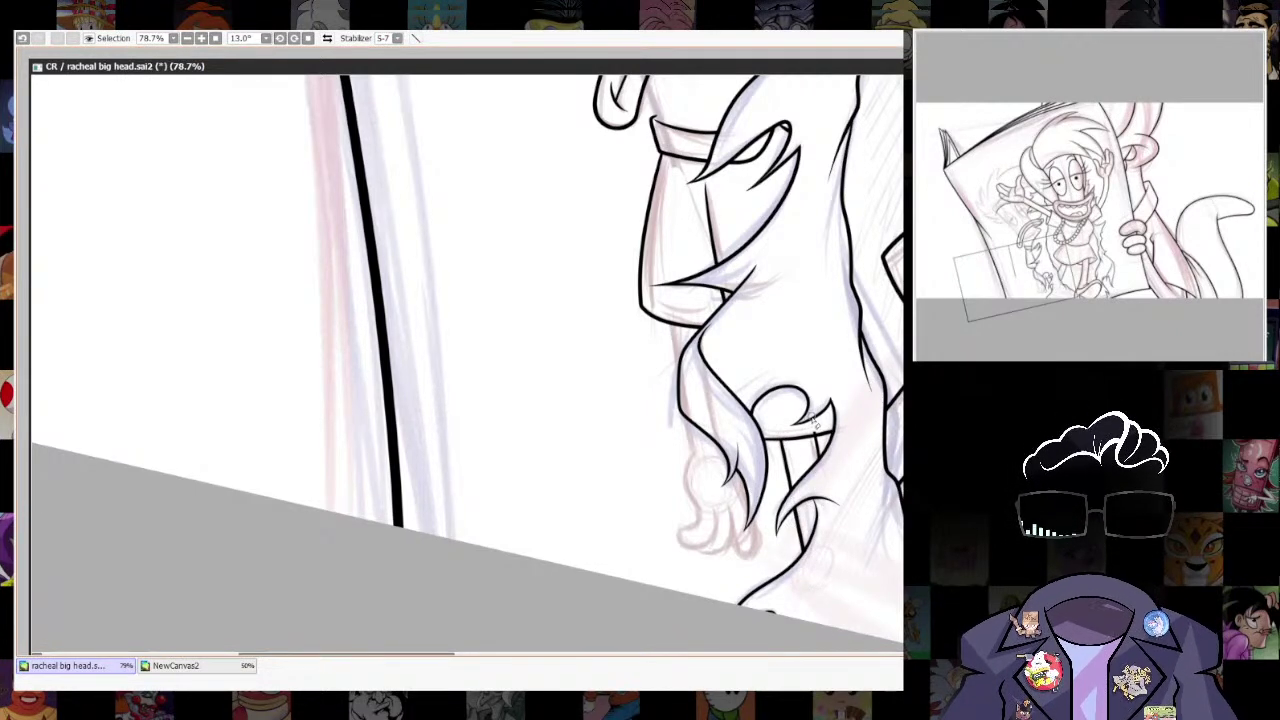
Ink the long outer side of the poster face from the hairline to the collar, leaving the lips clear of the line.
left_click_drag(842, 294, 865, 555)
left_click_drag(885, 362, 900, 536)
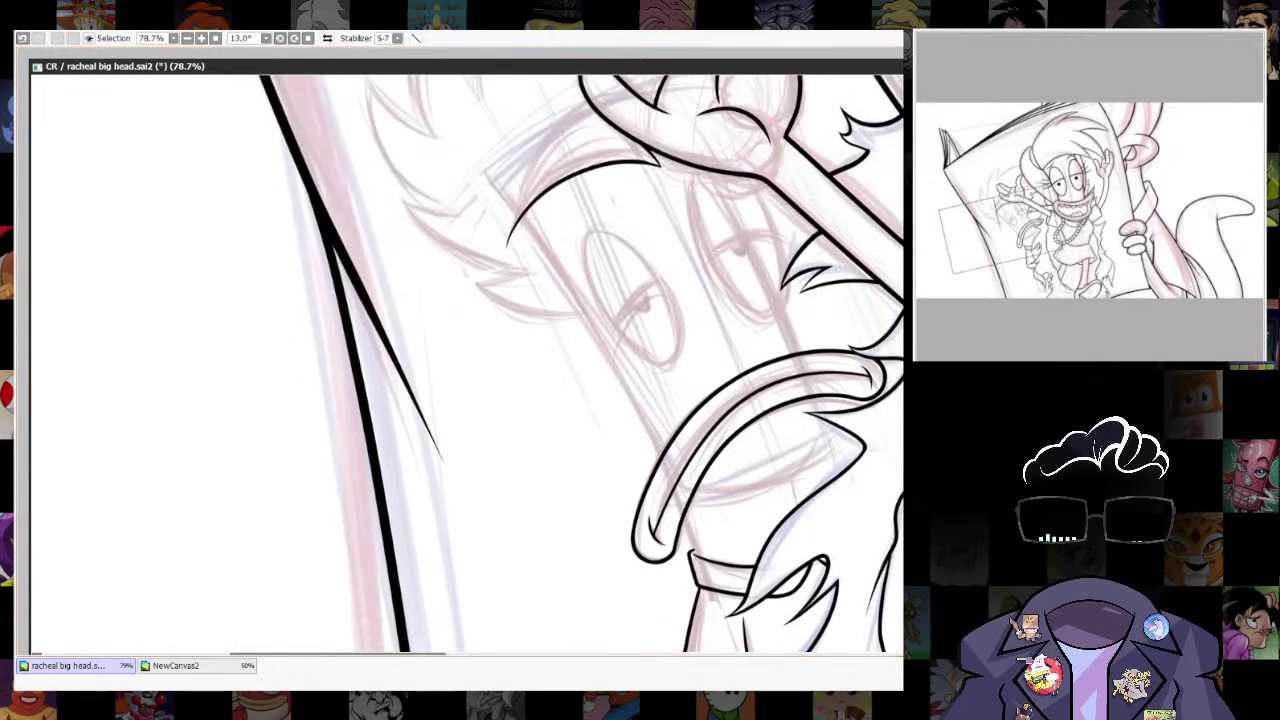
left_click_drag(677, 484, 718, 574)
key("ctrl+z")
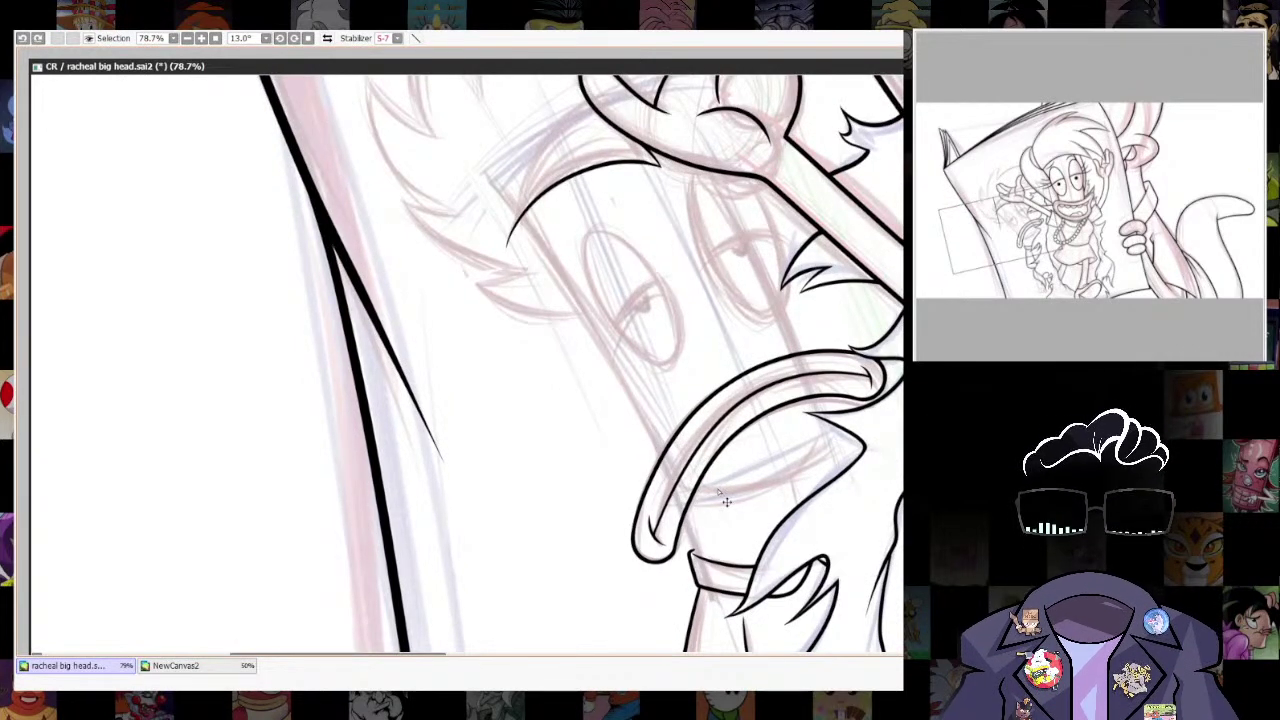
mouse_move(502, 191)
left_mouse_down()
mouse_move(665, 463)
mouse_move(700, 580)
left_mouse_up()
key("ctrl+z")
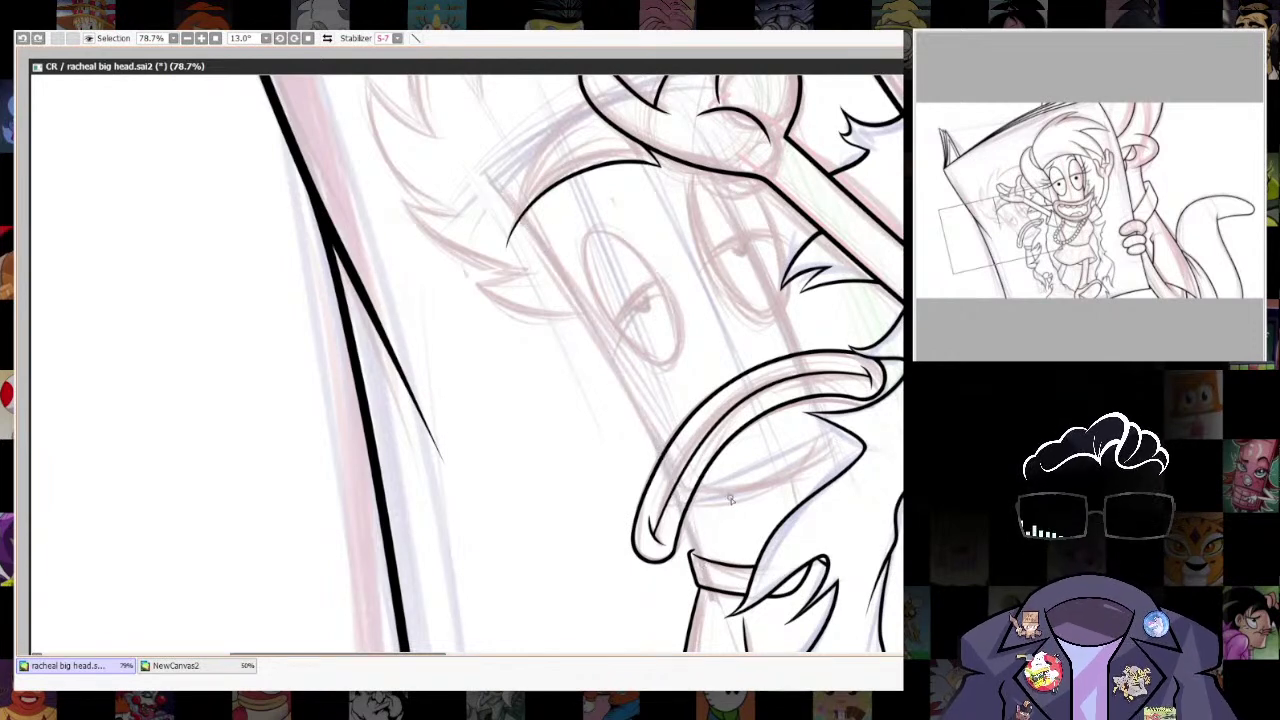
mouse_move(500, 192)
left_mouse_down()
mouse_move(658, 452)
mouse_move(705, 572)
left_mouse_up()
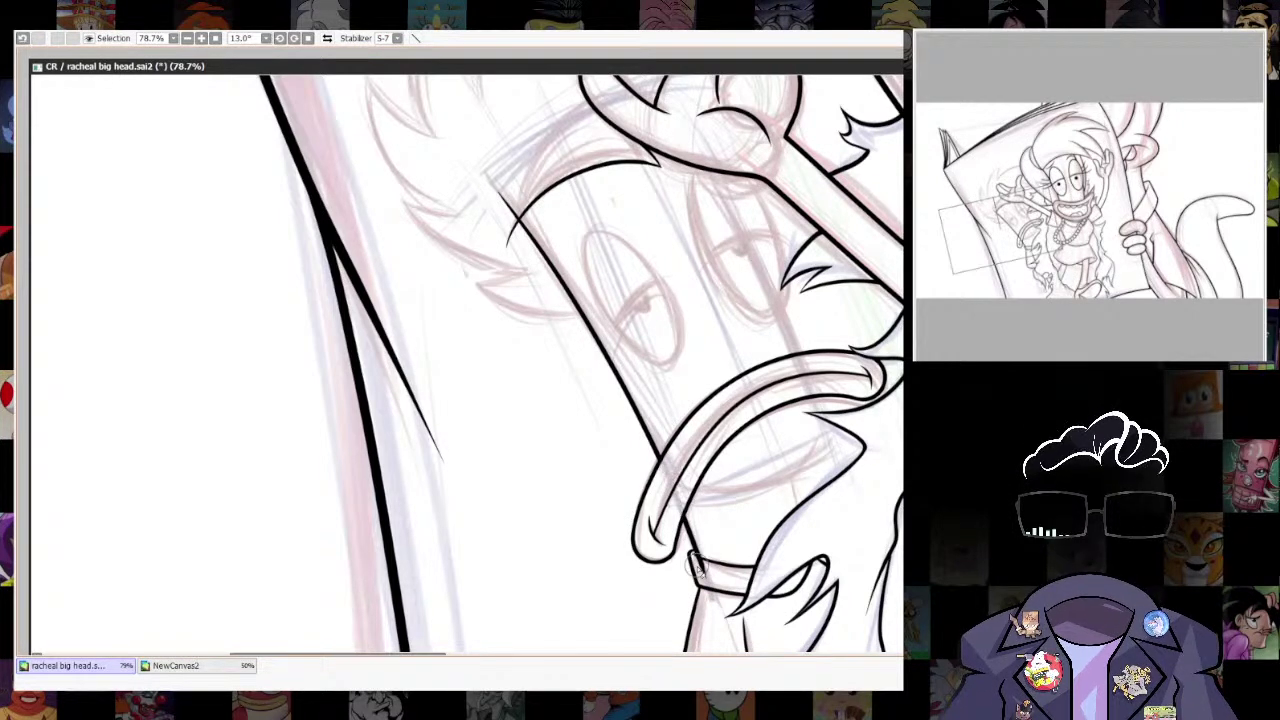
scroll(548, 370, "up", 3)
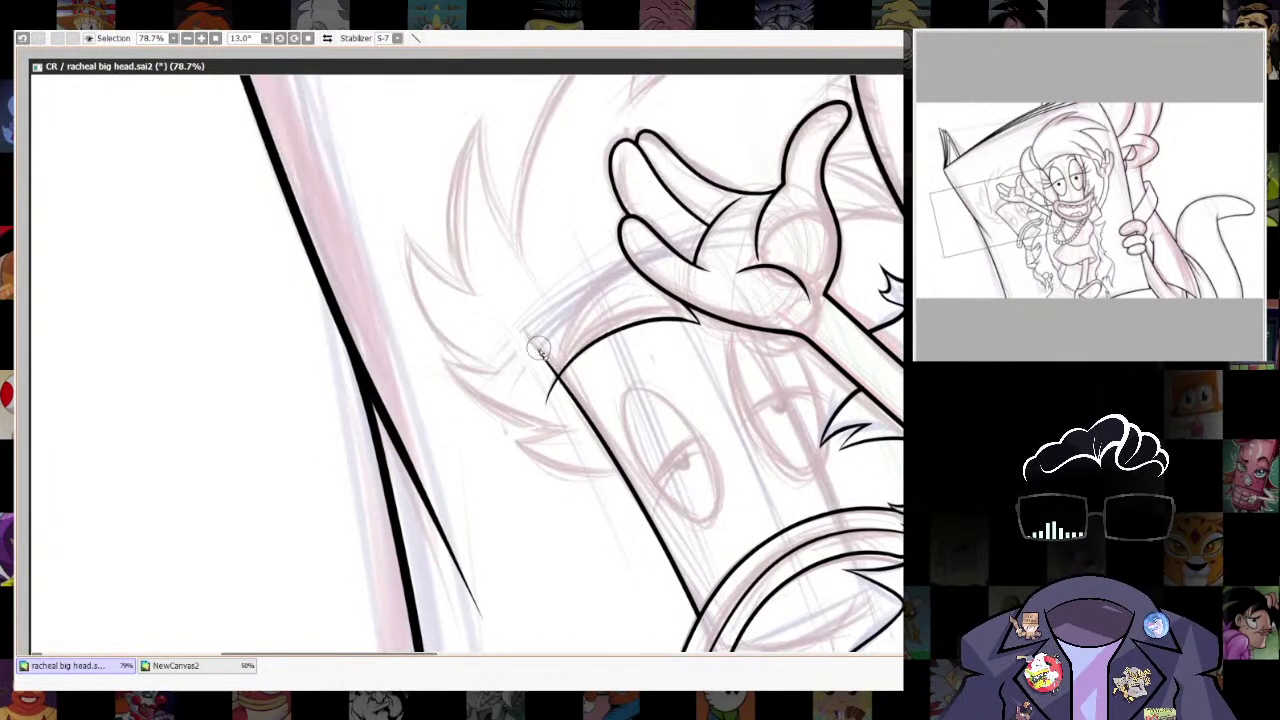
scroll(850, 357, "down", 10)
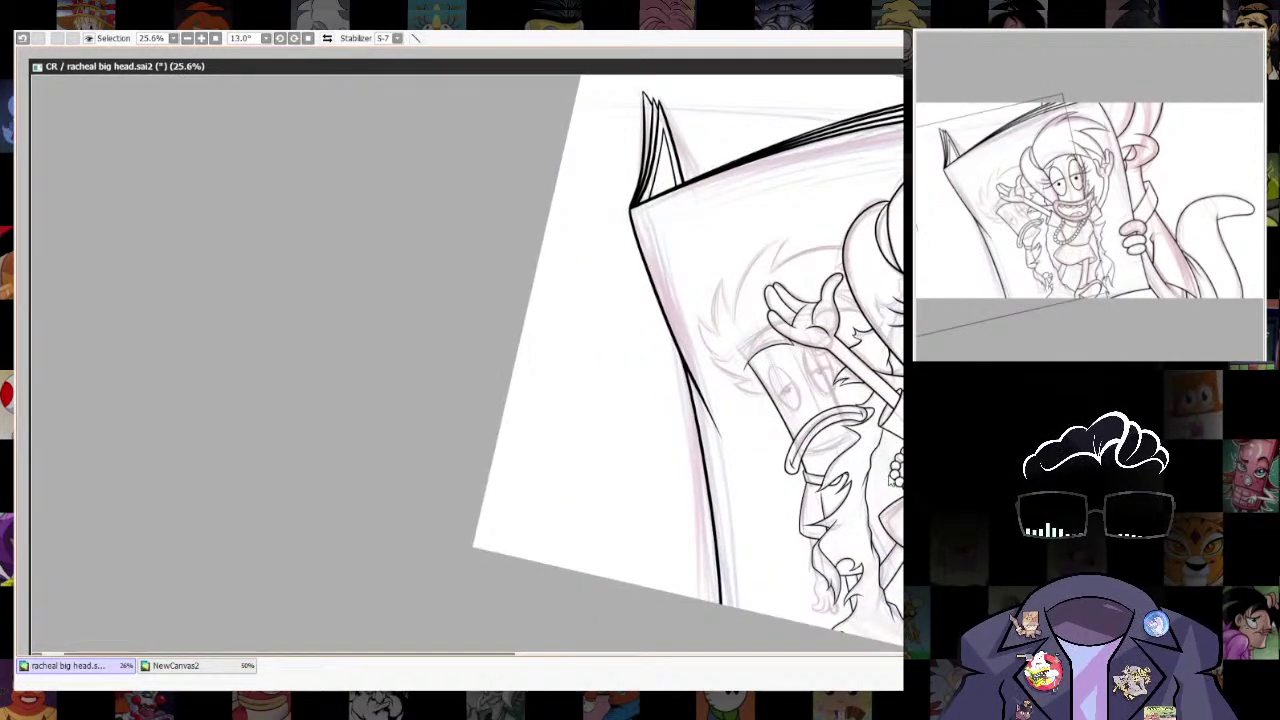
Examine the inked page with the sketch hidden and shown again, and reset the canvas rotation to 0°.
left_click_drag(957, 459, 790, 559)
scroll(796, 567, "up", 2)
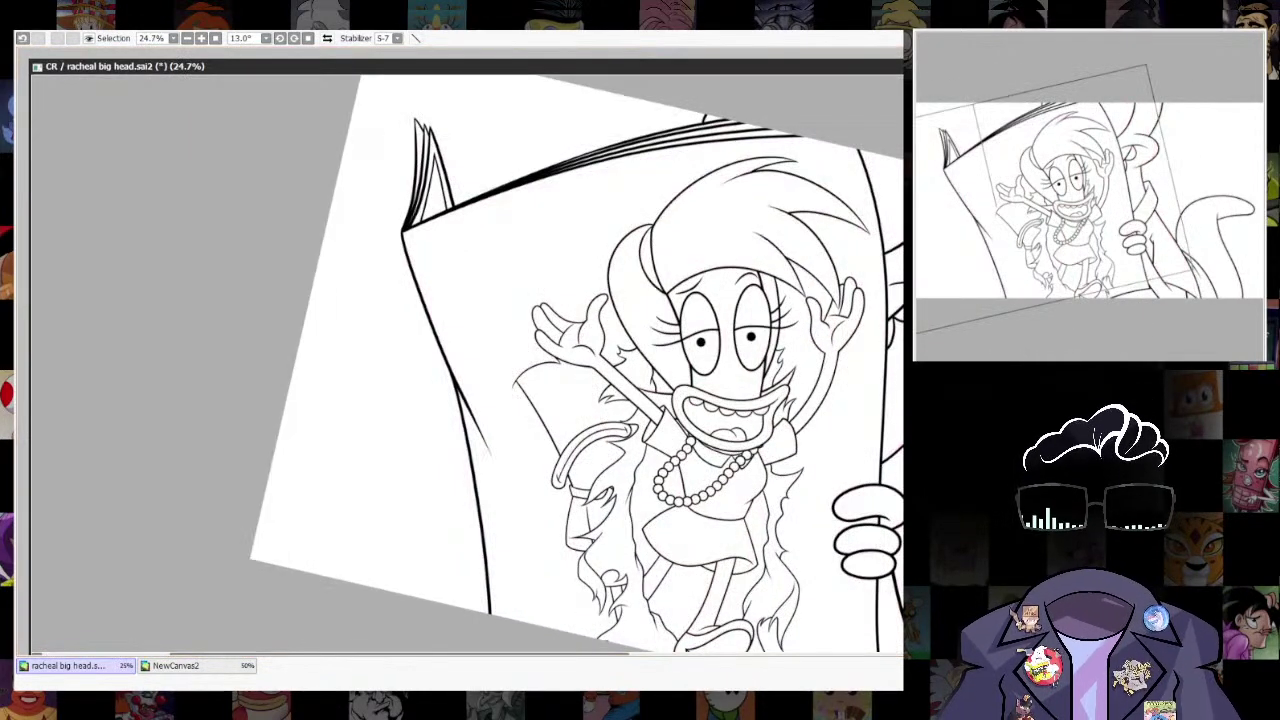
scroll(850, 430, "down", 3)
left_click_drag(776, 68, 652, 168)
left_click(308, 39)
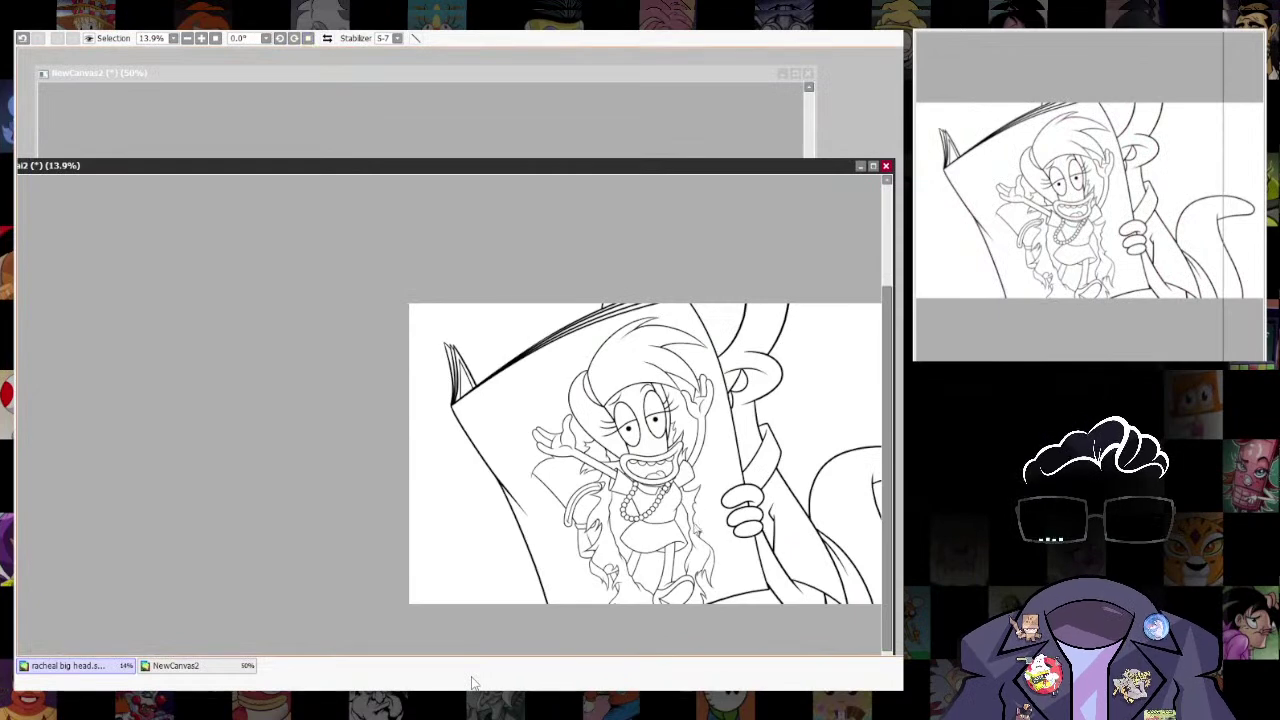
scroll(640, 620, "up", 3)
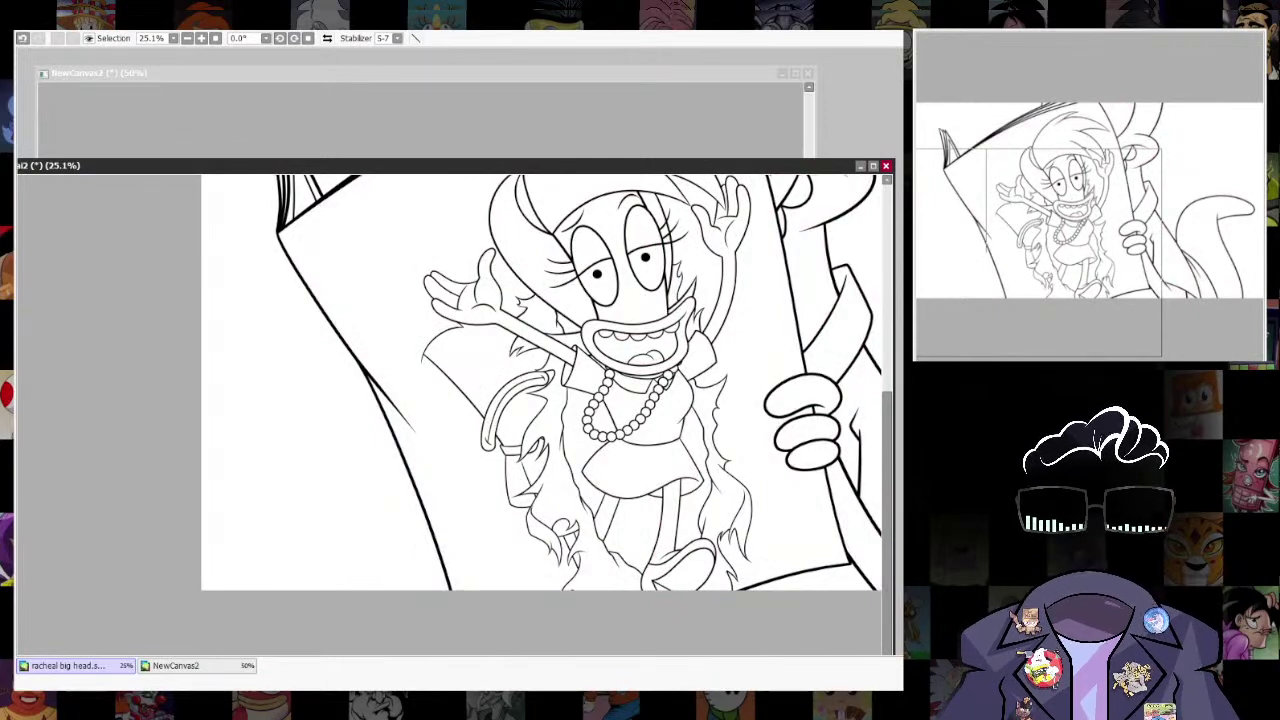
key("alt+Tab")
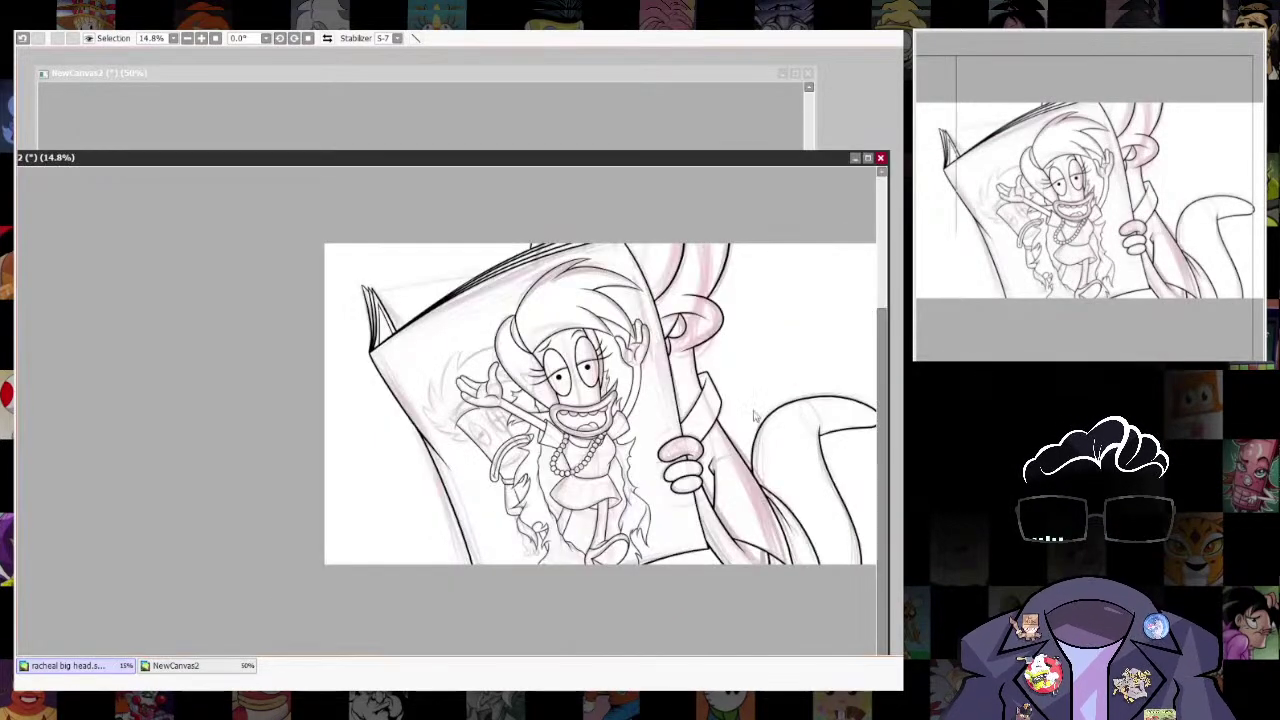
scroll(450, 410, "up", 5)
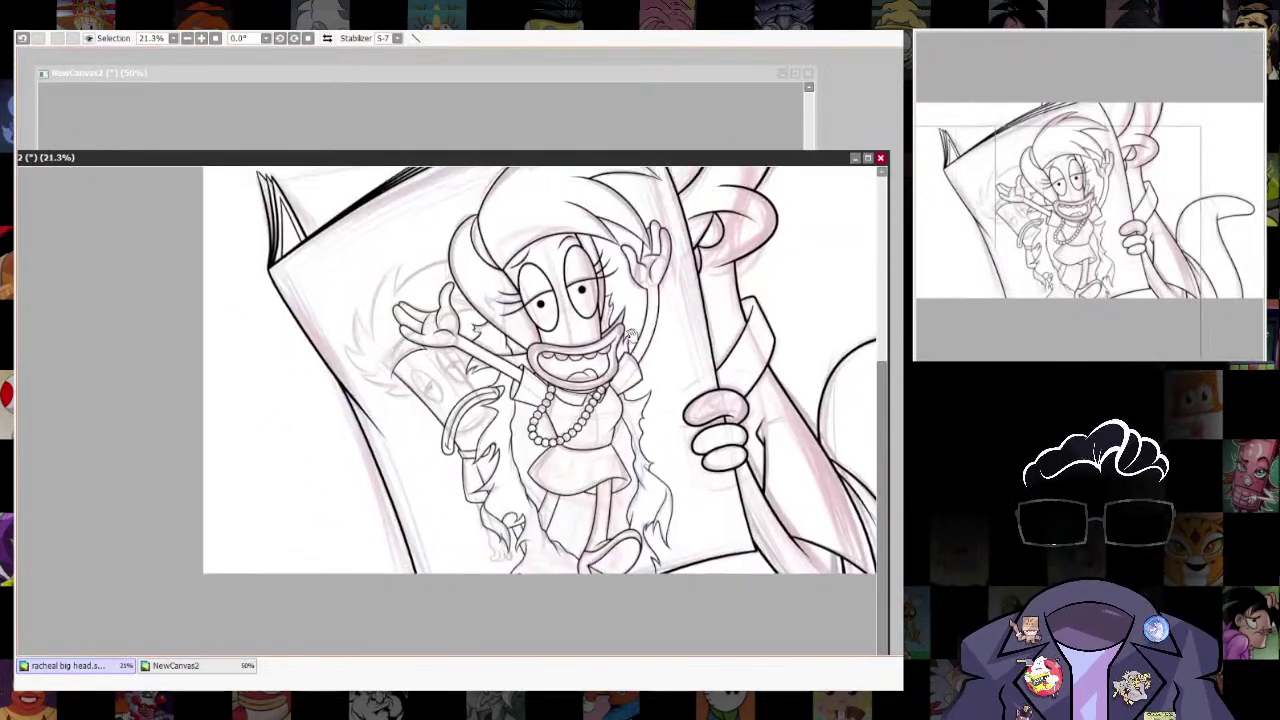
left_click_drag(715, 291, 725, 246)
scroll(725, 246, "down", 4)
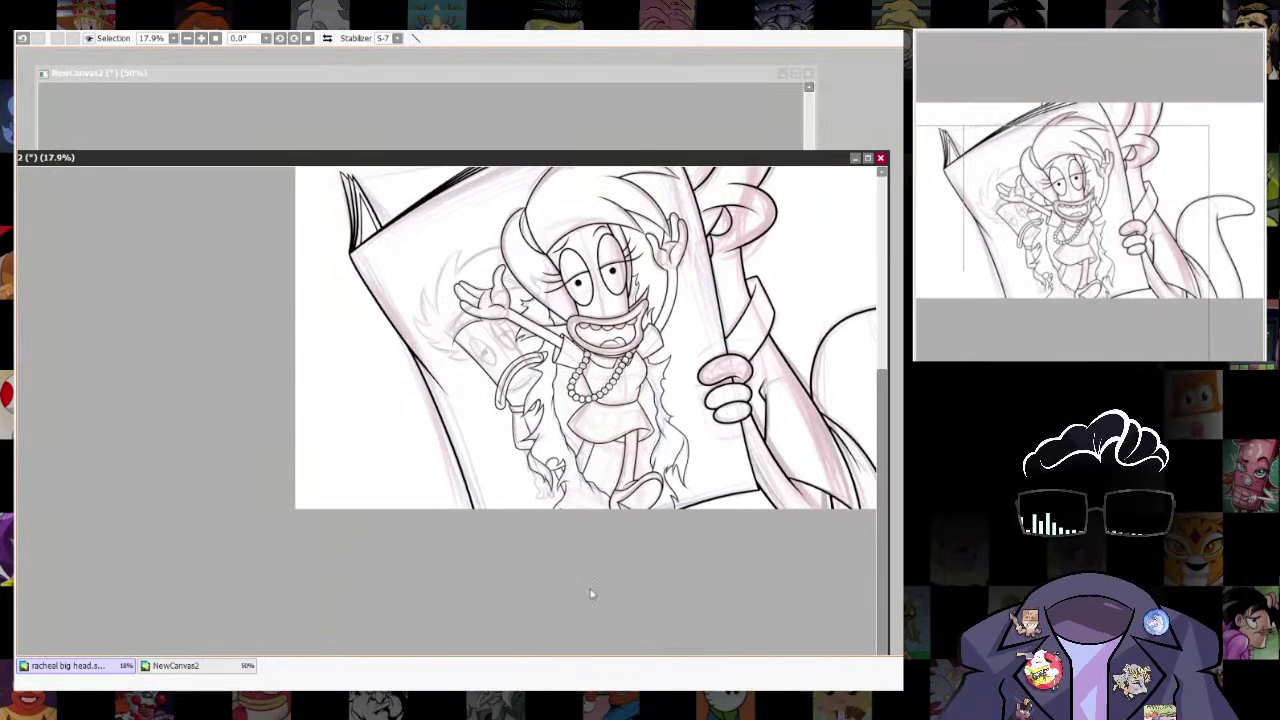
Enlarge the pen and ink the long arc over the rear character's head, above the raised hand.
scroll(508, 246, "up", 7)
left_click_drag(512, 328, 500, 389)
key("bracketright")
mouse_move(499, 324)
left_mouse_down()
mouse_move(689, 209)
mouse_move(724, 218)
left_mouse_up()
key("ctrl+z")
key("bracketright")
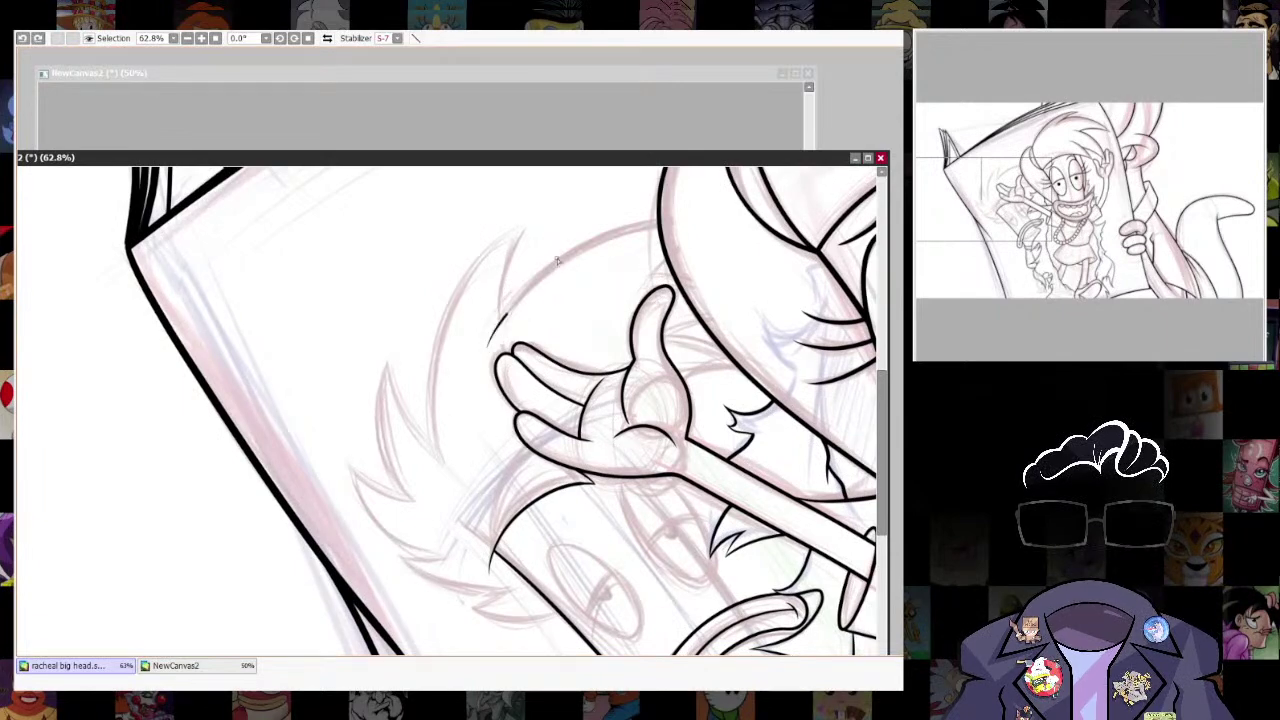
left_click_drag(540, 275, 662, 217)
key("ctrl+z")
mouse_move(484, 351)
left_mouse_down()
mouse_move(573, 243)
mouse_move(734, 214)
left_mouse_up()
Ink the outer curve of the tall hair spike beside the rear character's head arc.
mouse_move(530, 221)
left_mouse_down()
mouse_move(429, 332)
mouse_move(448, 490)
left_mouse_up()
key("ctrl+z")
mouse_move(538, 220)
left_mouse_down()
mouse_move(437, 368)
mouse_move(450, 490)
left_mouse_up()
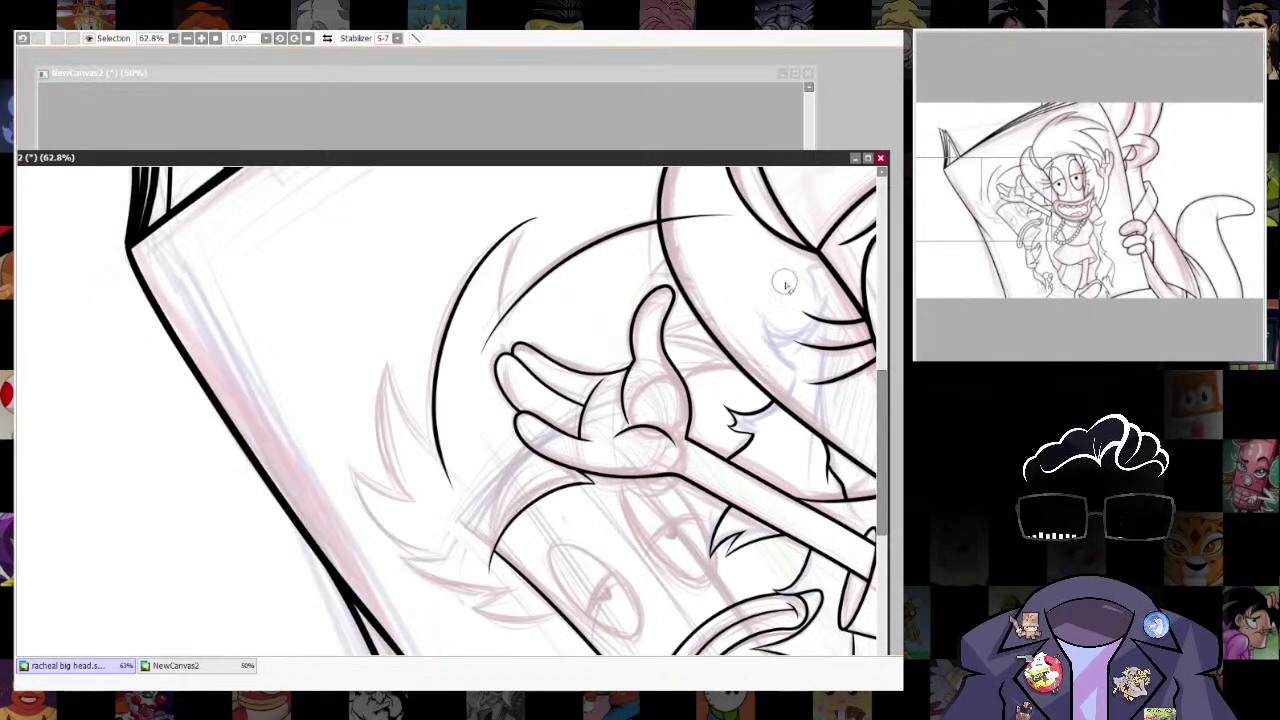
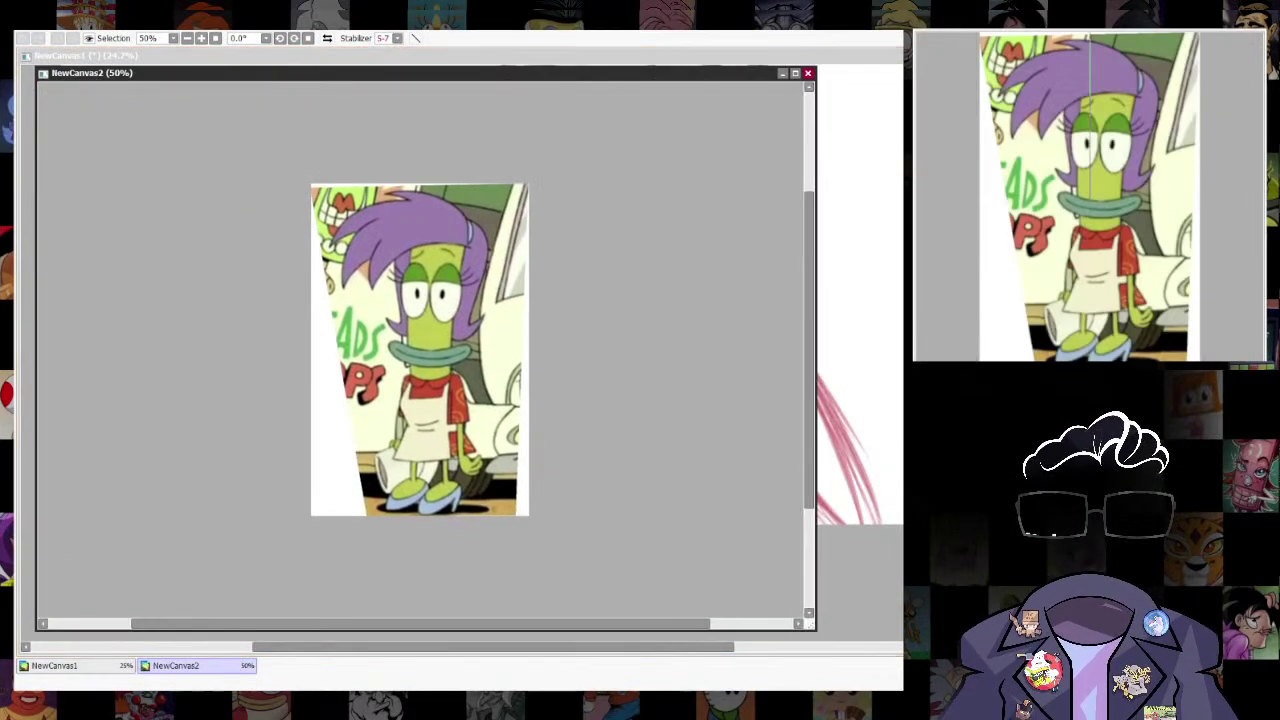
Draw a red vertical centre line down the face of the character in the NewCanvas2 reference picture.
left_click(424, 210)
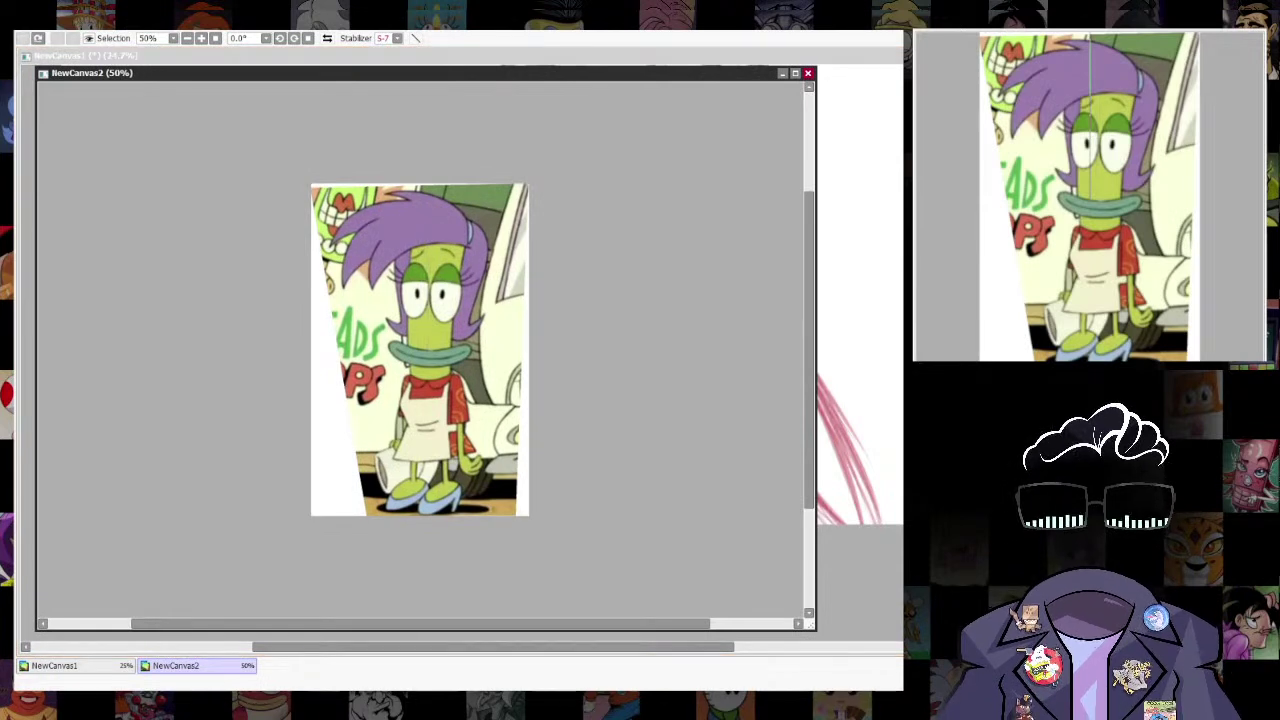
left_click_drag(425, 378, 429, 235)
key("ctrl+z")
left_click_drag(430, 234, 425, 379)
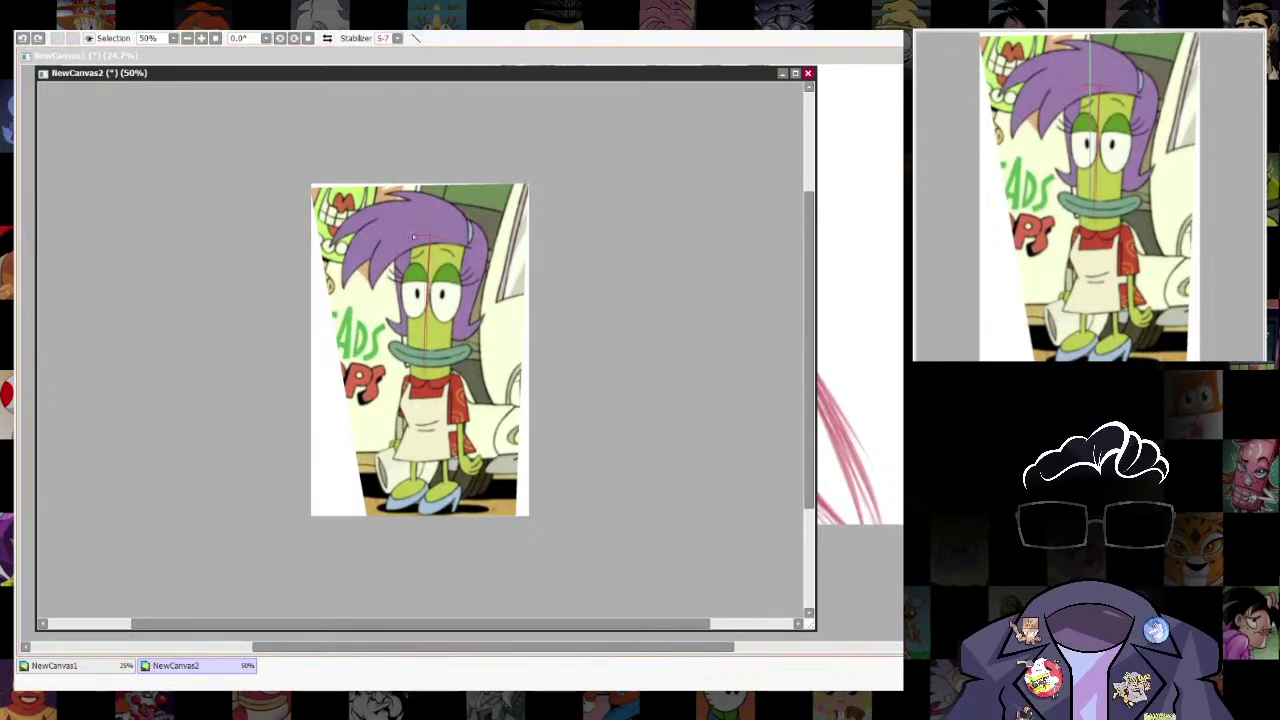
Trace both sides of the reference character's head and the neck edge beneath the lips with red construction lines.
mouse_move(405, 237)
left_mouse_down()
mouse_move(455, 262)
mouse_move(459, 248)
mouse_move(397, 255)
mouse_move(407, 358)
left_mouse_up()
key("ctrl+z")
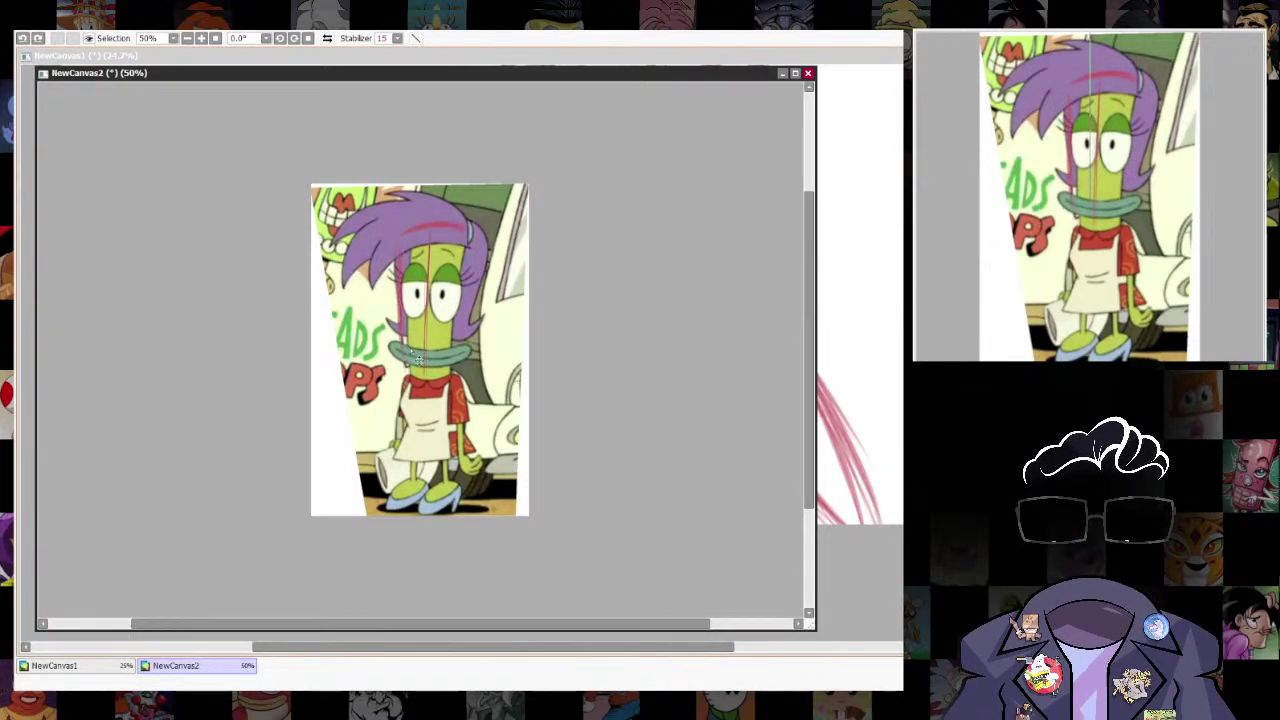
left_click_drag(401, 242, 407, 358)
left_click_drag(405, 308, 407, 358)
left_click_drag(467, 234, 452, 362)
left_click_drag(463, 284, 450, 376)
left_click_drag(412, 370, 445, 371)
Trace the reference character's lower body as a simple red block, with outer sides, base and centre line.
mouse_move(405, 419)
left_mouse_down()
mouse_move(448, 421)
mouse_move(448, 393)
mouse_move(423, 385)
mouse_move(400, 457)
mouse_move(450, 421)
mouse_move(454, 440)
mouse_move(424, 425)
mouse_move(441, 482)
mouse_move(404, 459)
mouse_move(399, 497)
left_mouse_up()
left_click_drag(400, 504, 450, 502)
left_click_drag(457, 455, 451, 501)
left_click_drag(425, 462, 424, 496)
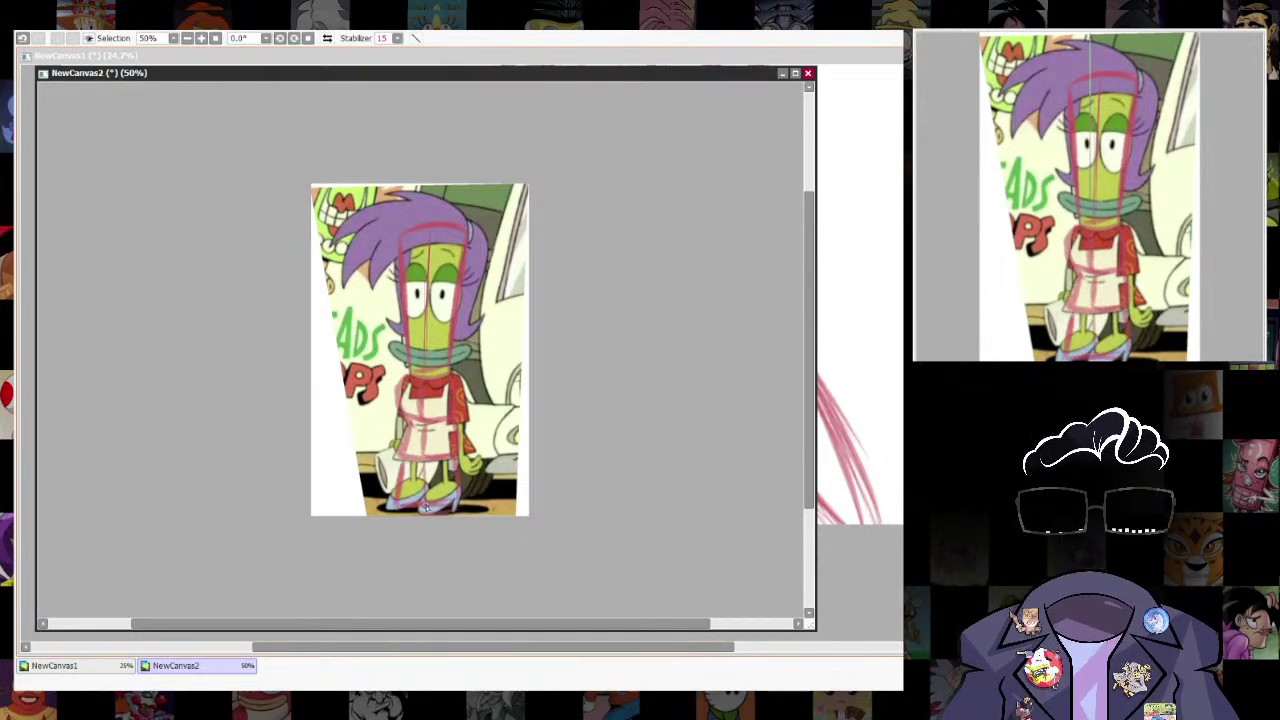
Switch to the NewCanvas1 sketch, move the small red construction figure onto the poster and enlarge it.
key("ctrl+Tab")
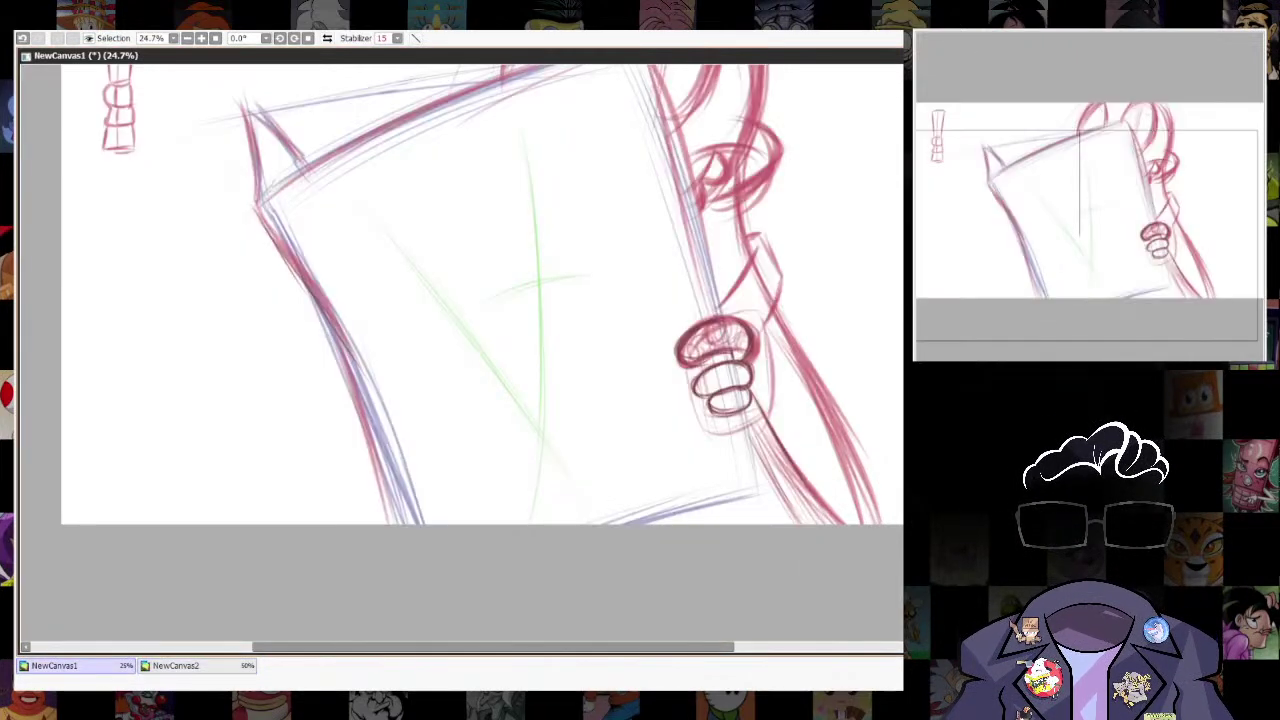
left_click_drag(125, 131, 546, 362)
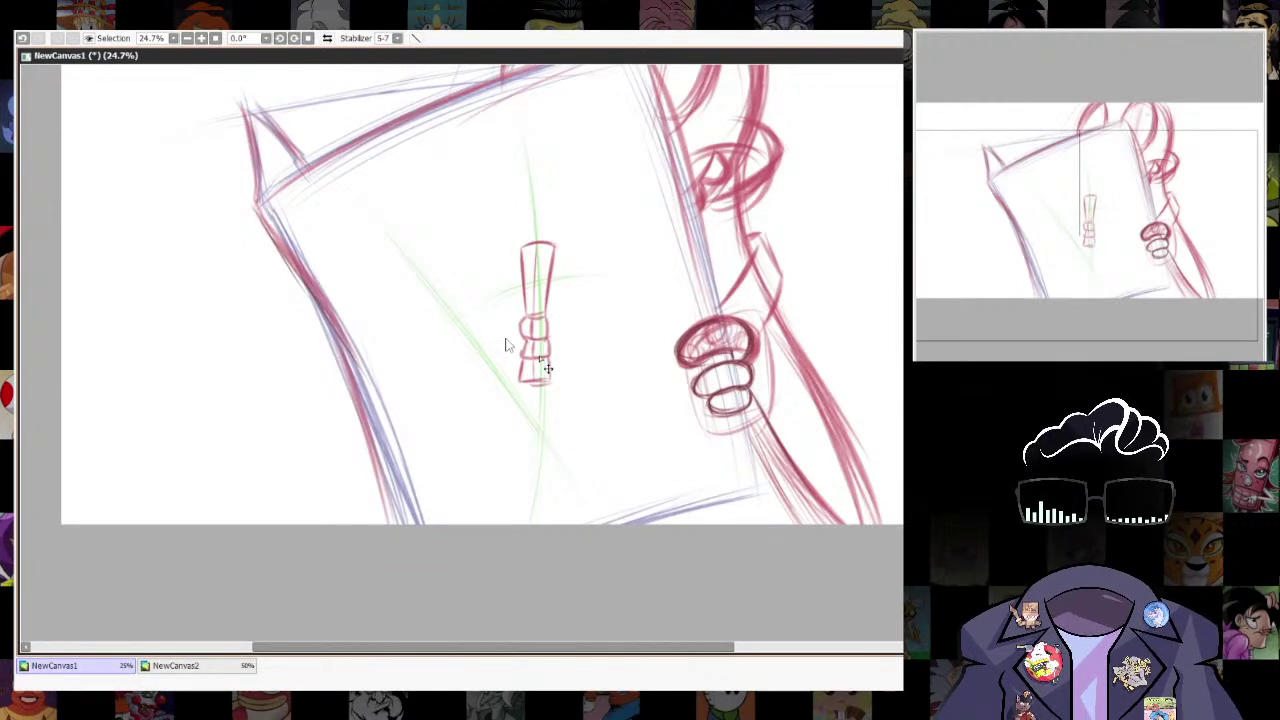
key("ctrl+t")
mouse_move(562, 242)
left_mouse_down()
mouse_move(595, 190)
mouse_move(586, 163)
left_mouse_up()
key("Return")
Select the construction figure's head and rotate it counter-clockwise so that it tilts above the body.
left_click_drag(513, 308, 509, 103)
key("ctrl+t")
mouse_move(591, 106)
left_mouse_down()
mouse_move(552, 117)
mouse_move(535, 103)
left_mouse_up()
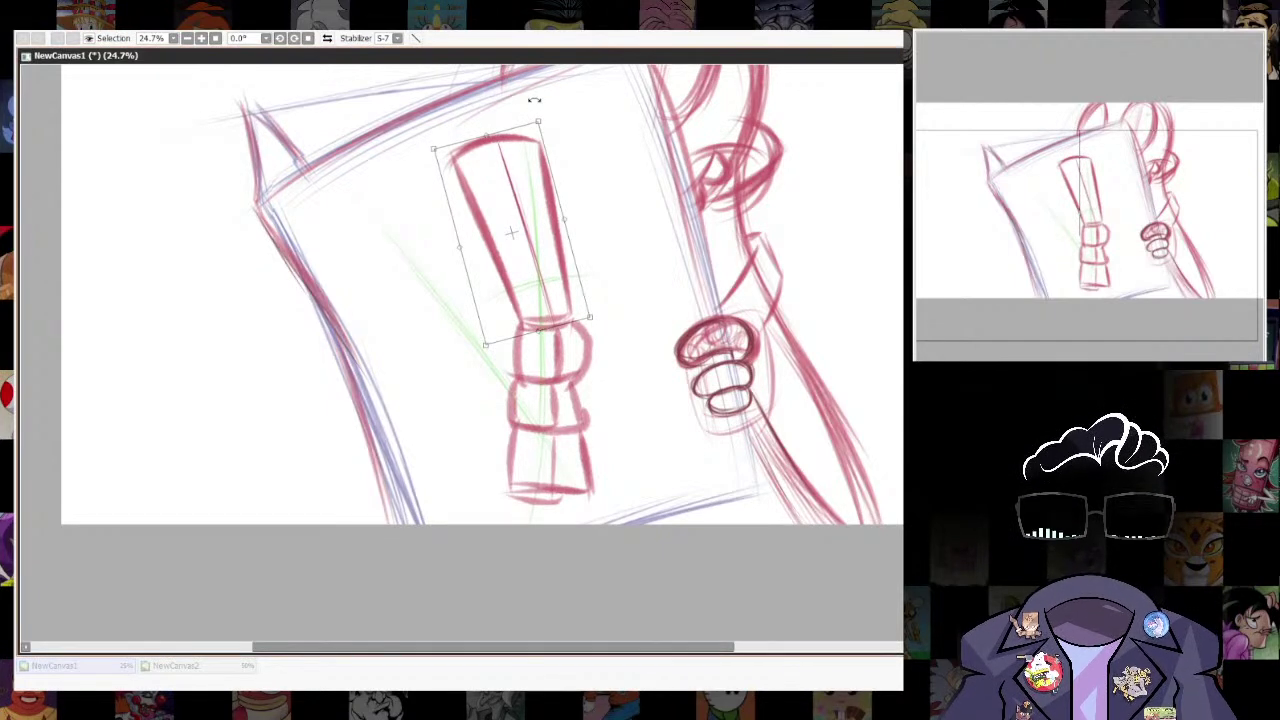
key("Return")
Select the figure's skirt and leg blocks, rotate them clockwise under the torso and drop the selection.
mouse_move(474, 429)
left_mouse_down()
mouse_move(612, 436)
mouse_move(606, 326)
left_mouse_up()
key("ctrl+t")
left_click_drag(585, 270, 598, 285)
left_click_drag(568, 337, 561, 338)
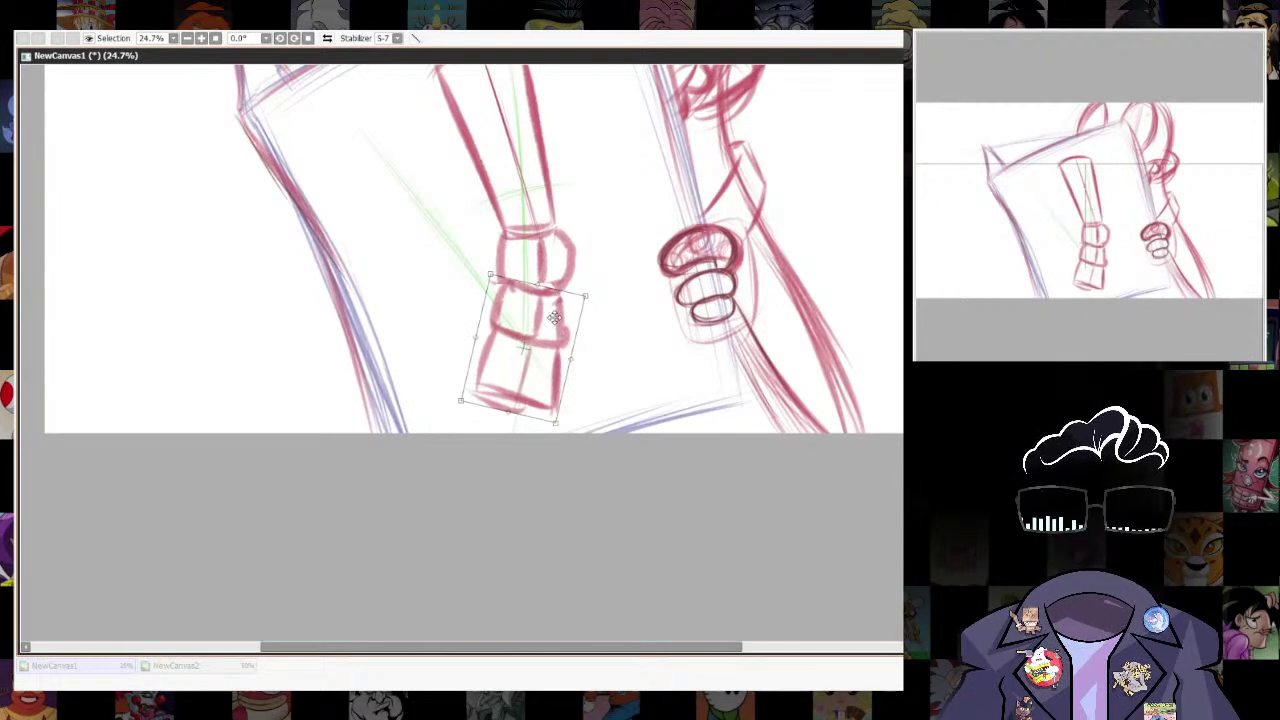
key("Return")
key("ctrl+d")
Transform the construction figure by pulling its lower corners outward to widen and lengthen the base.
key("ctrl+t")
left_click_drag(579, 422, 598, 422)
left_click_drag(424, 424, 405, 451)
left_click_drag(598, 420, 592, 437)
key("Return")
Sketch a curved centre line down the construction figure's head and a cross guide line for the eyes.
scroll(672, 434, "down", 5)
scroll(672, 434, "up", 1)
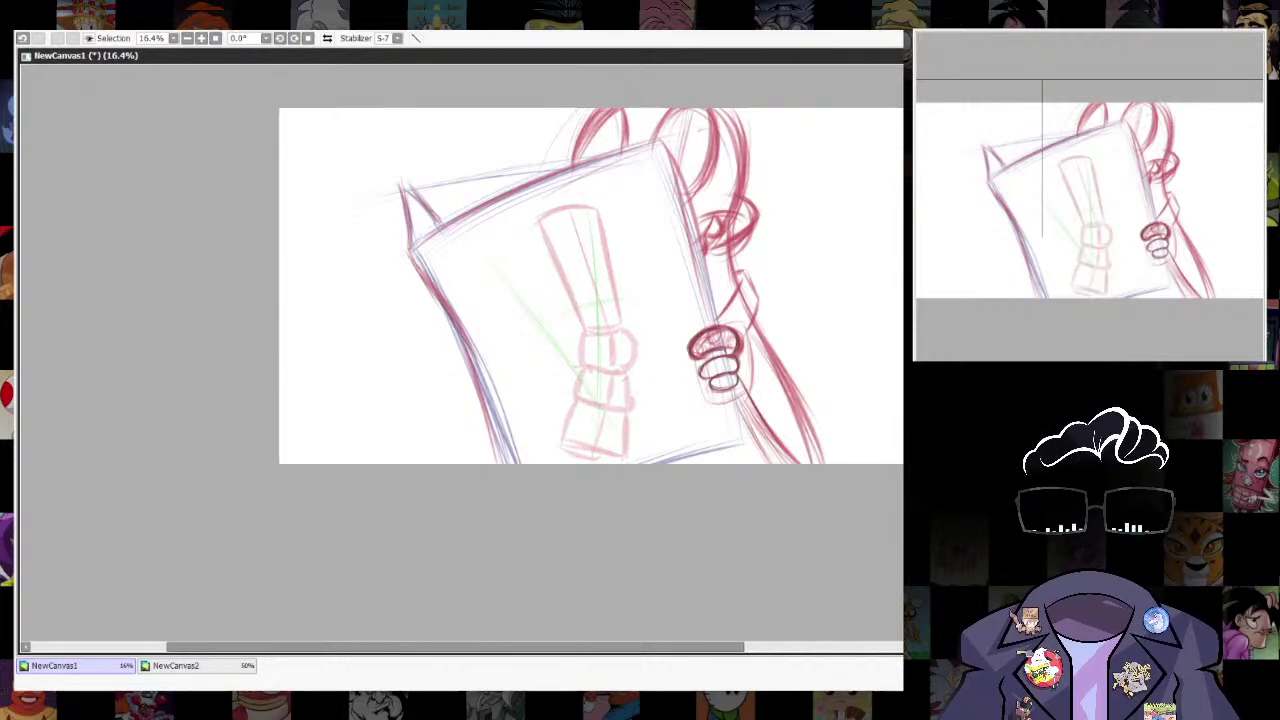
scroll(646, 366, "up", 4)
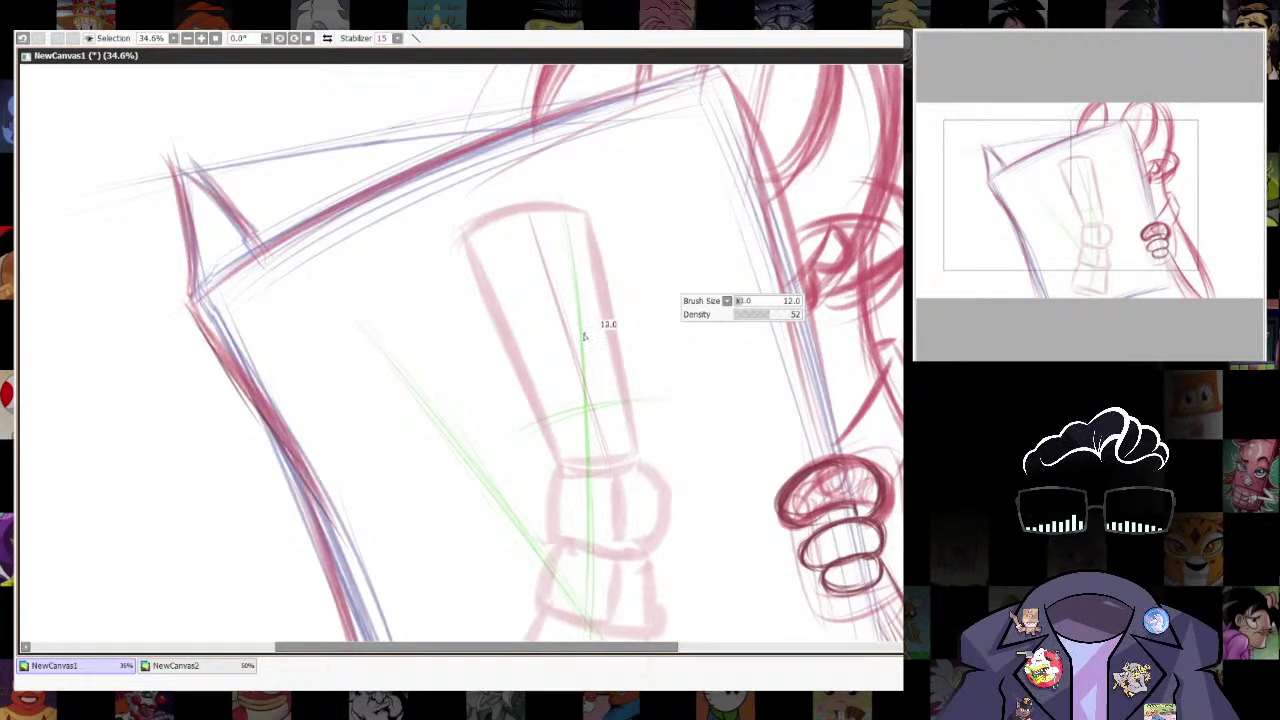
left_click_drag(534, 228, 584, 434)
key("ctrl+z")
mouse_move(549, 260)
left_mouse_down()
mouse_move(597, 456)
mouse_move(590, 442)
left_mouse_up()
mouse_move(536, 230)
left_mouse_down()
mouse_move(586, 459)
mouse_move(588, 390)
left_mouse_up()
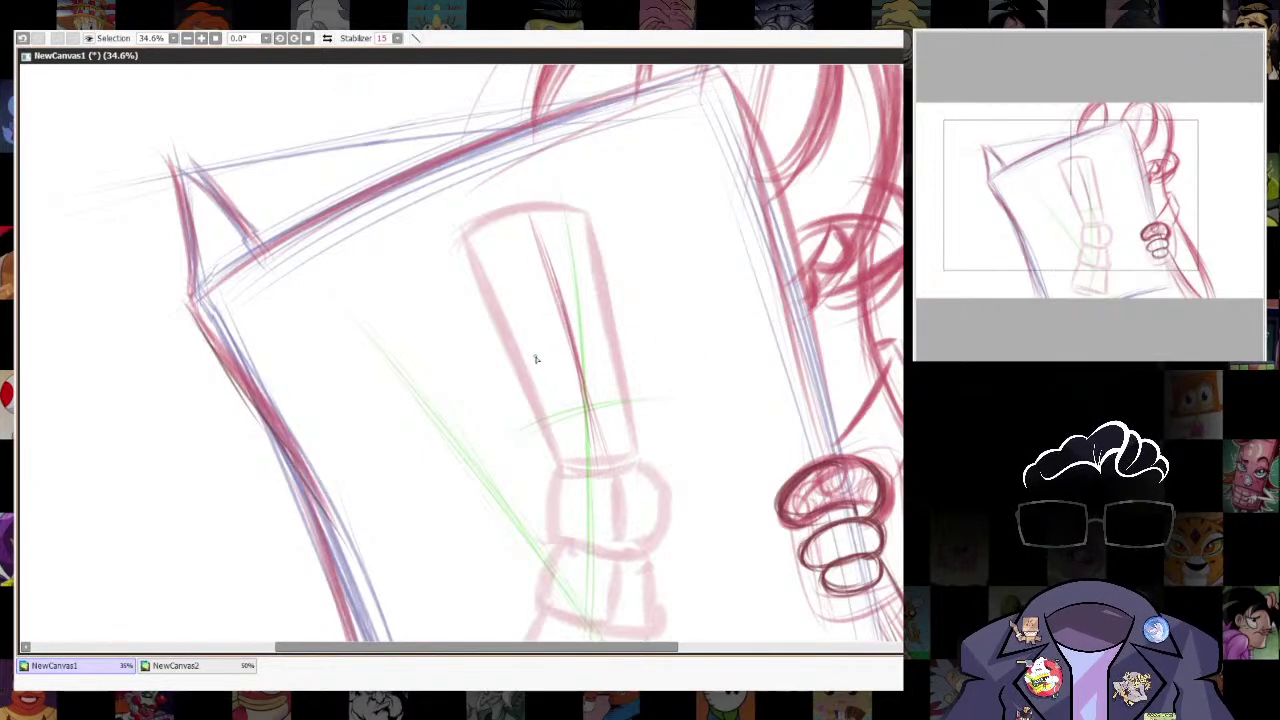
left_click_drag(522, 362, 616, 334)
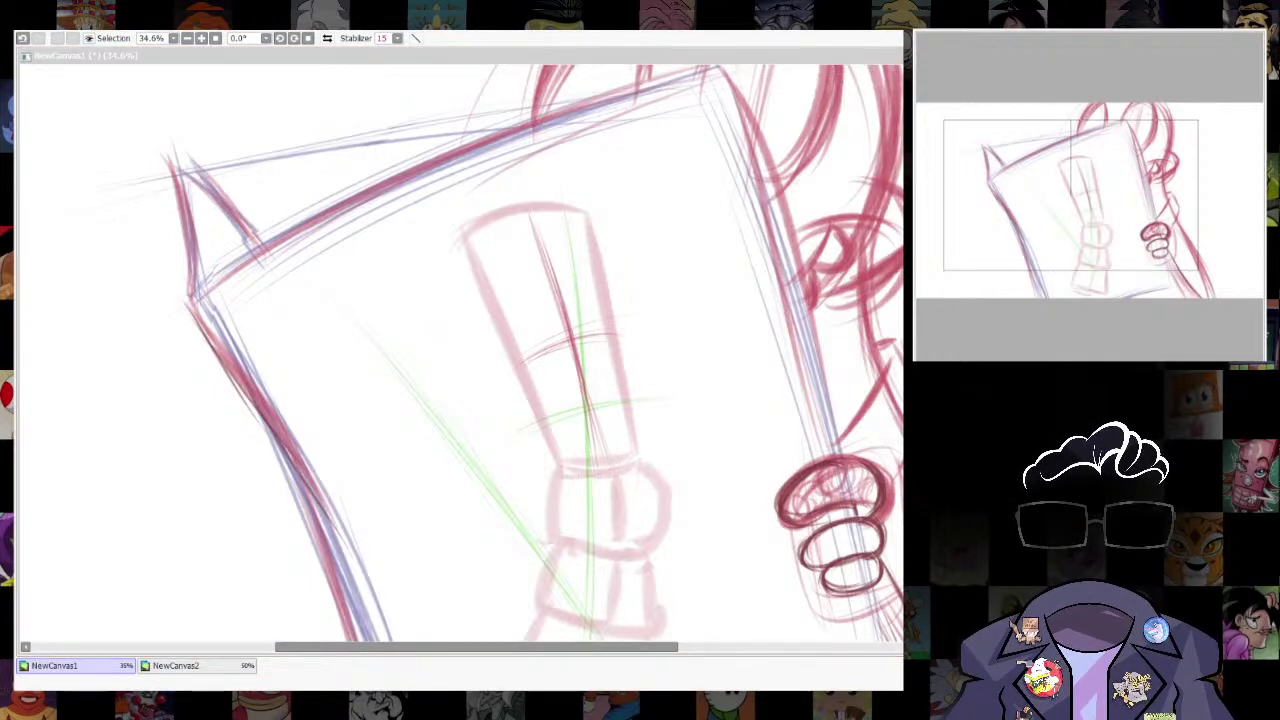
Sketch the long outer side of the head in darker red over the faded construction line.
left_click(590, 417)
left_click_drag(491, 318, 548, 440)
left_click_drag(457, 251, 550, 435)
left_click_drag(490, 308, 546, 441)
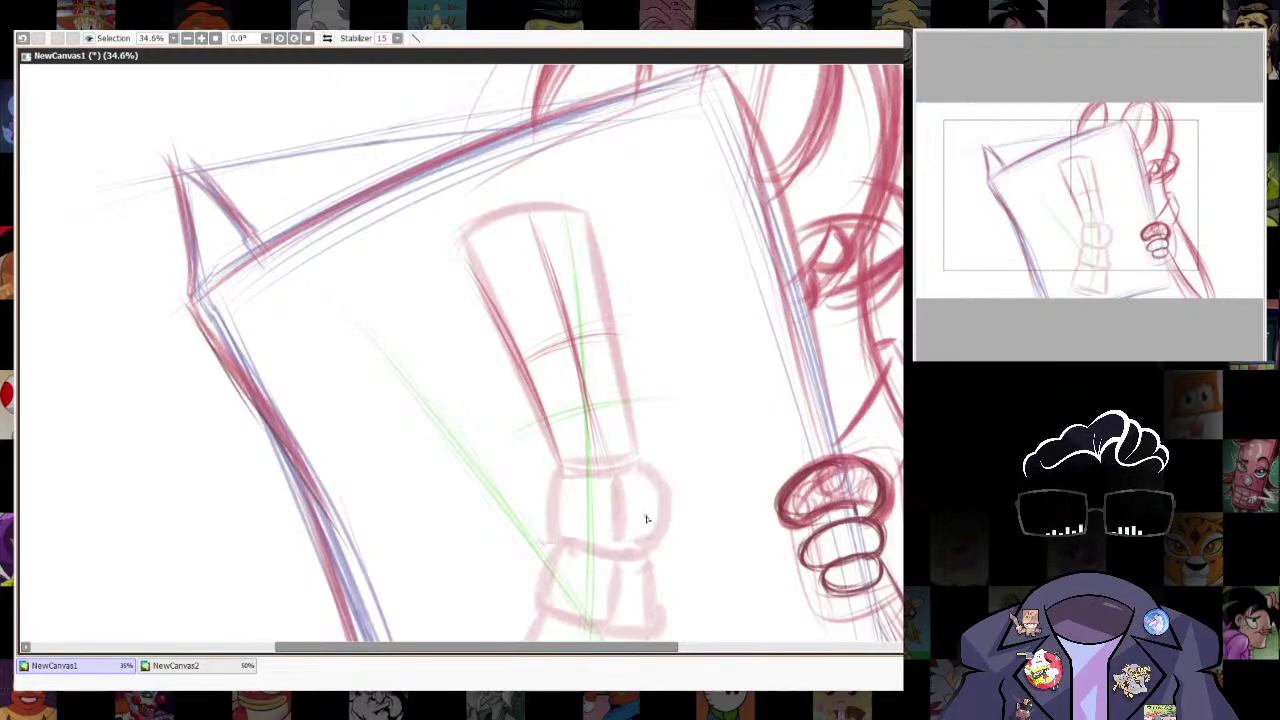
left_click_drag(467, 273, 521, 366)
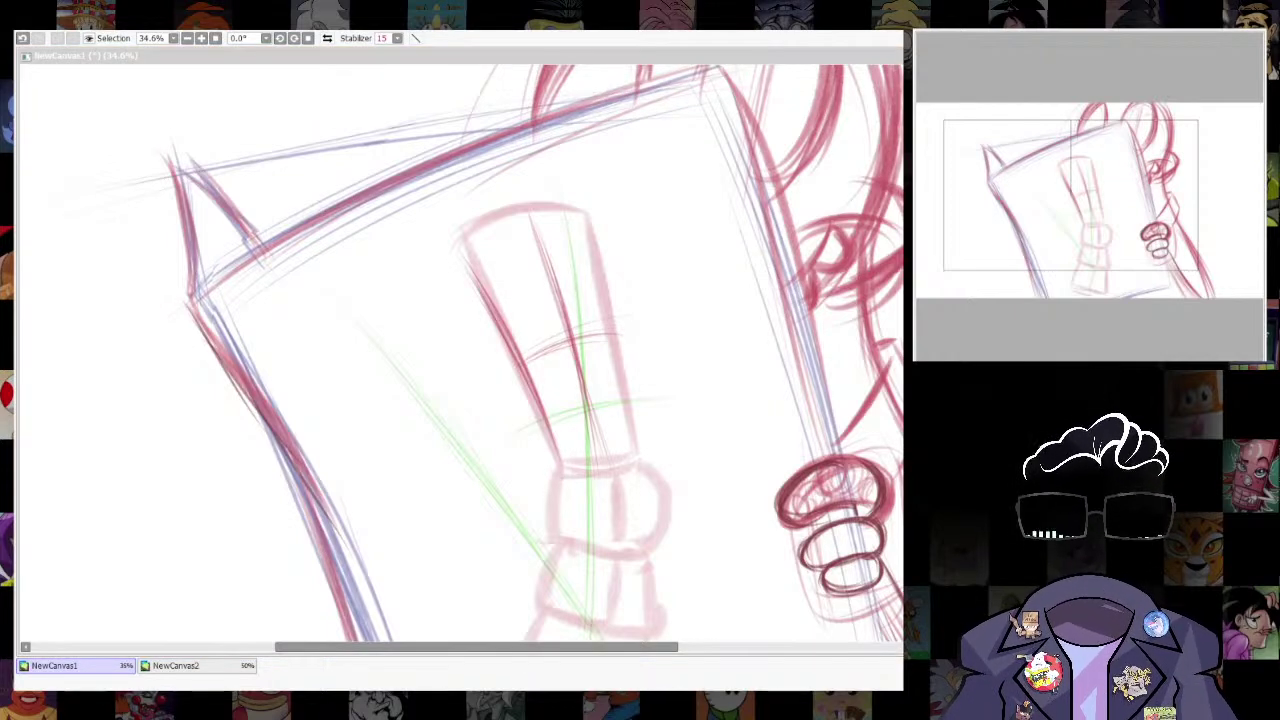
left_click(660, 162)
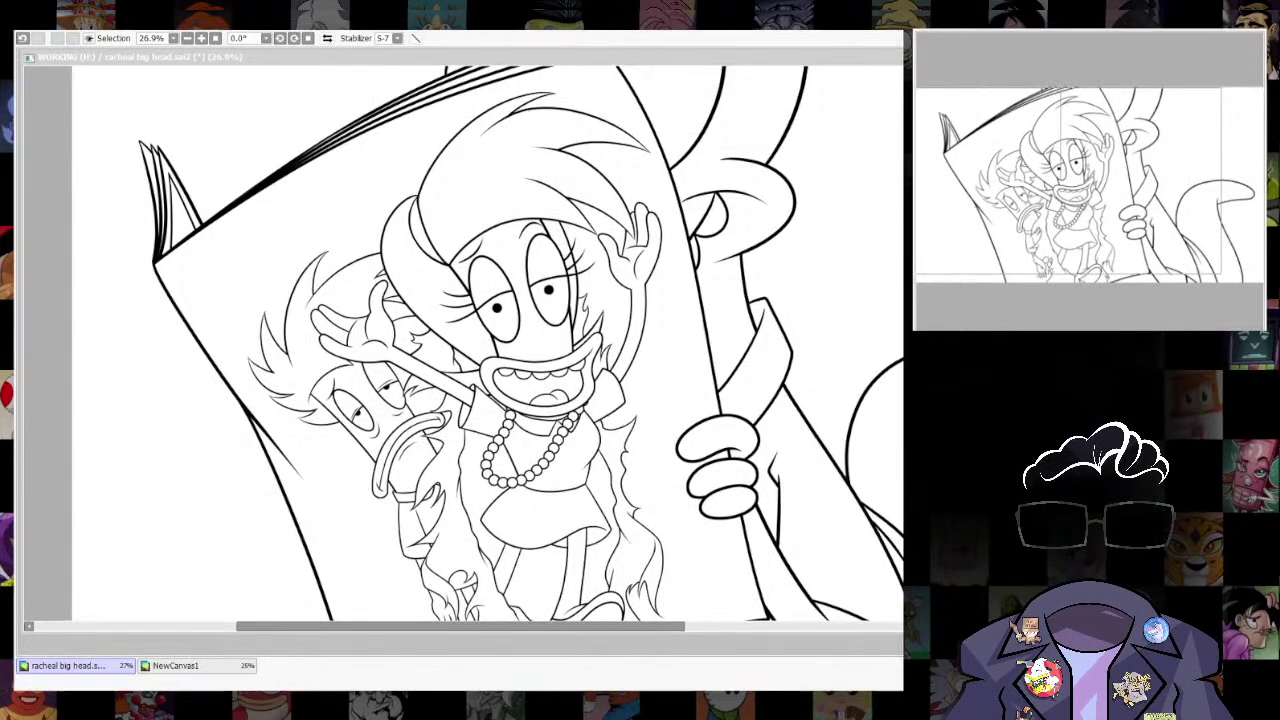
Examine the line art of both poster characters and compare it with the character references in NewCanvas1.
scroll(489, 542, "down", 1)
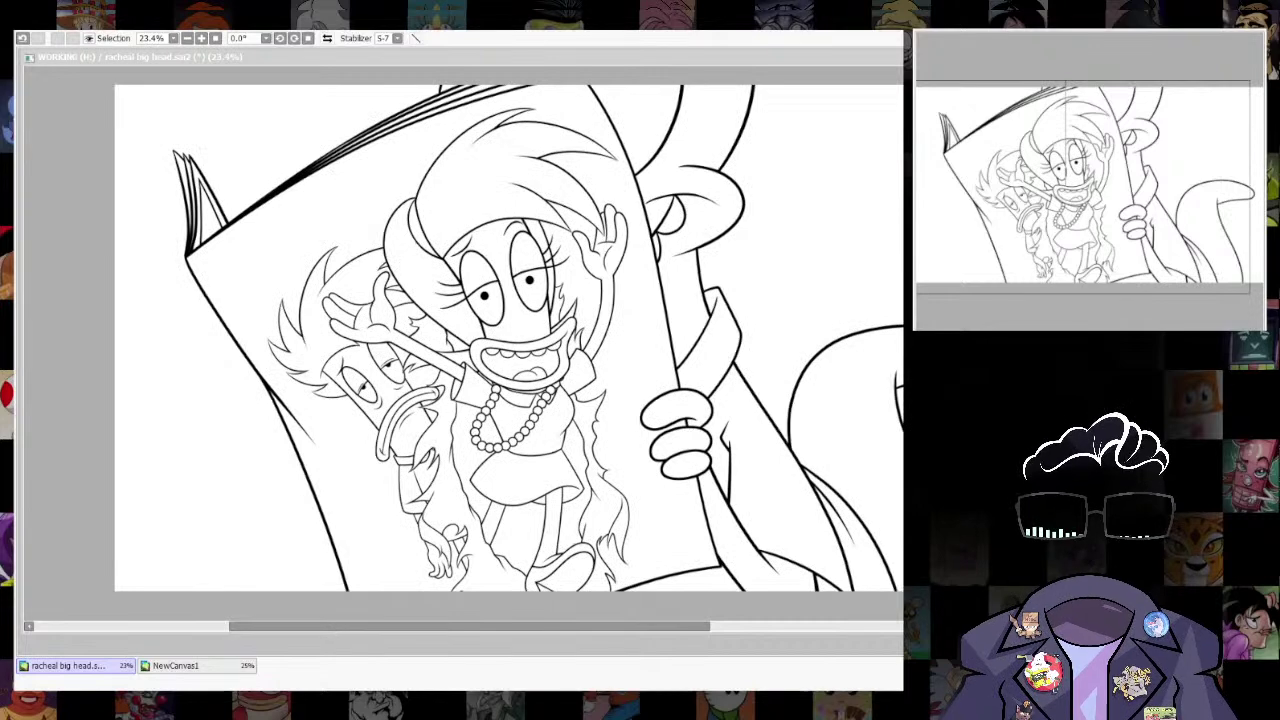
left_click(829, 83)
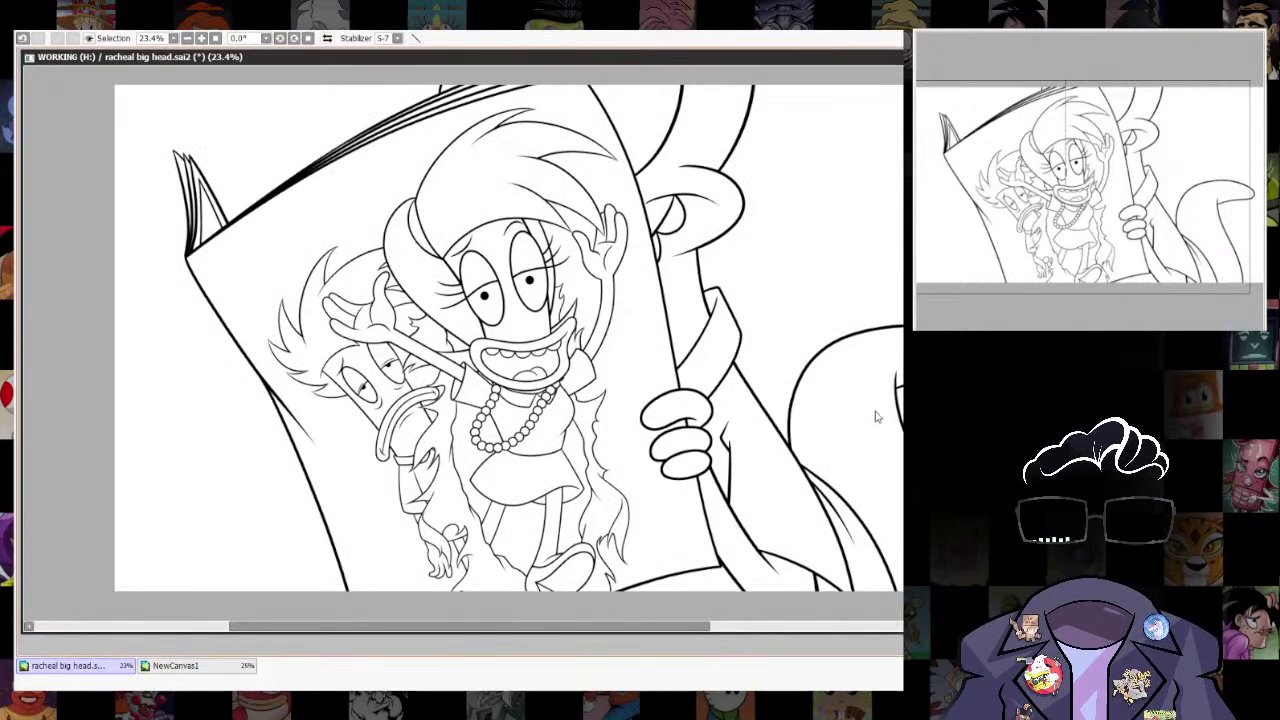
left_click_drag(775, 275, 781, 320)
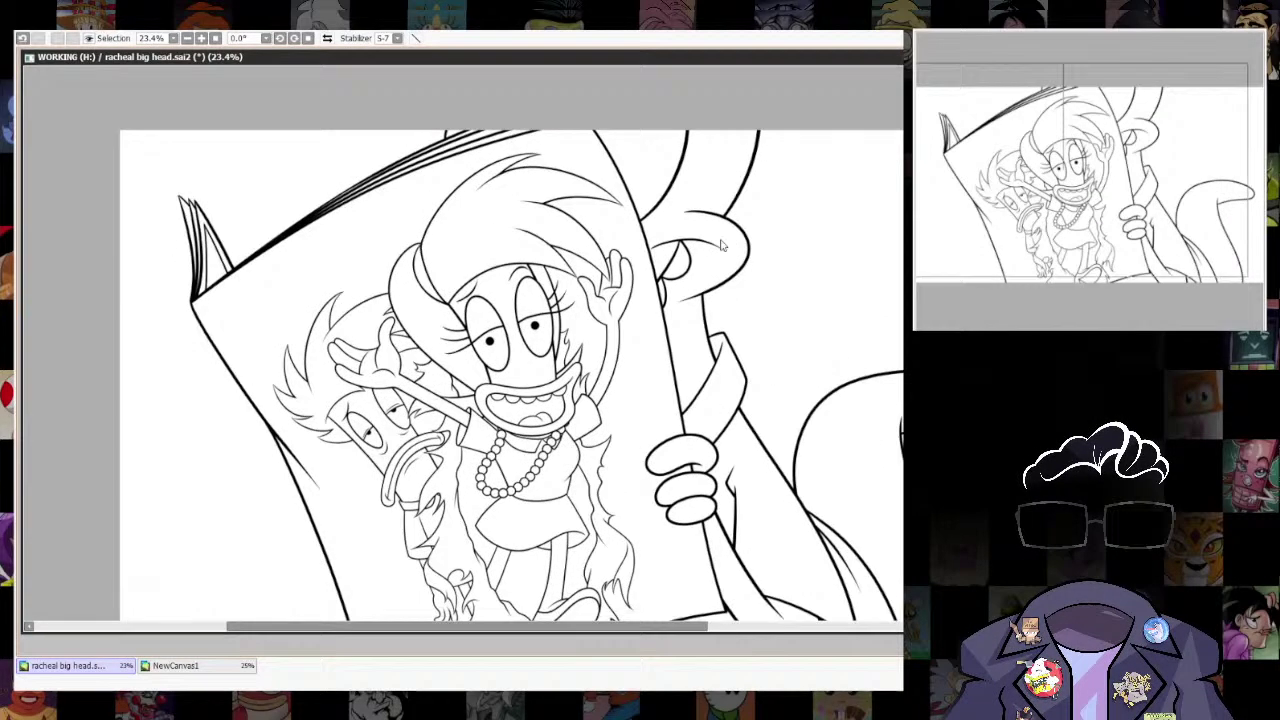
left_click(240, 668)
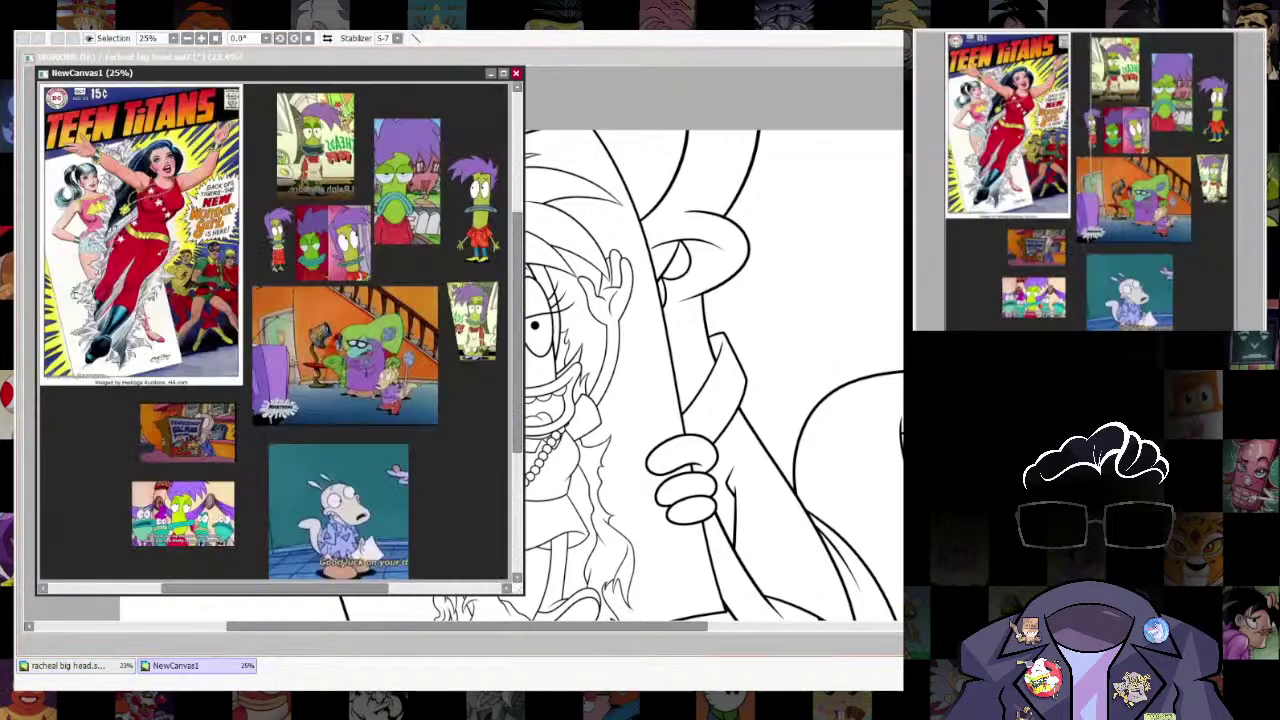
scroll(650, 425, "up", 13)
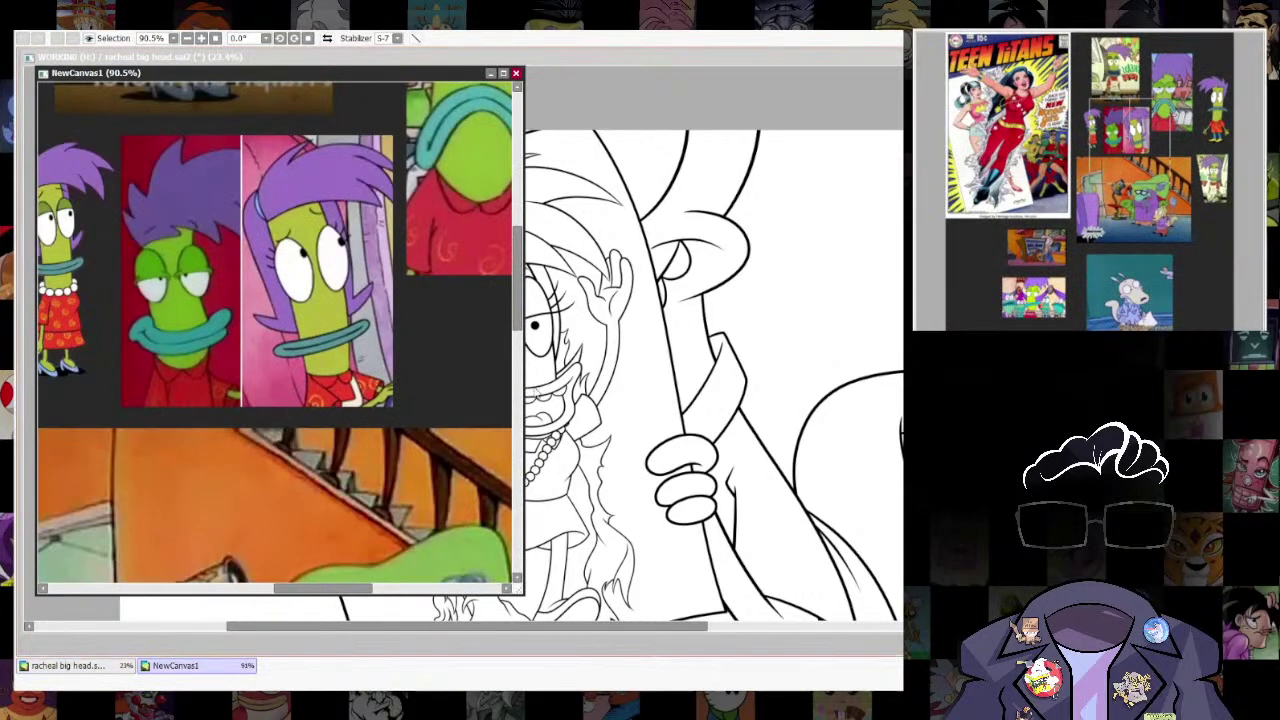
left_click(833, 60)
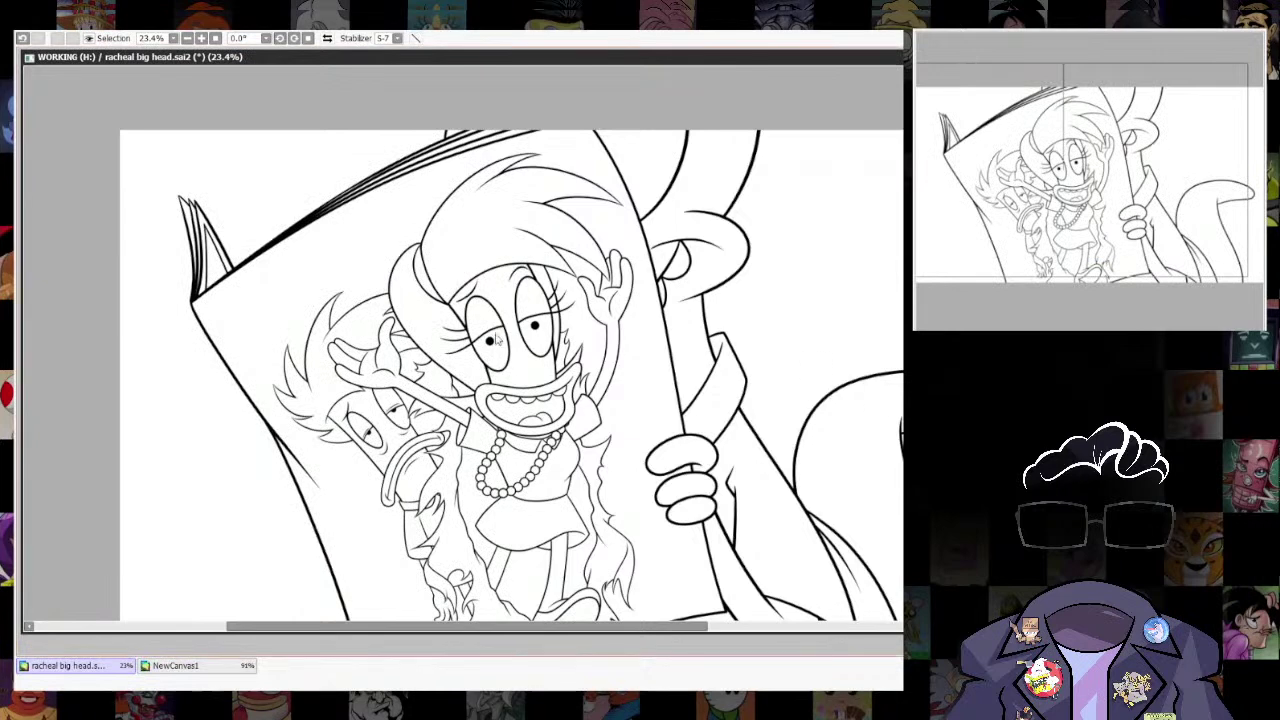
scroll(466, 273, "up", 5)
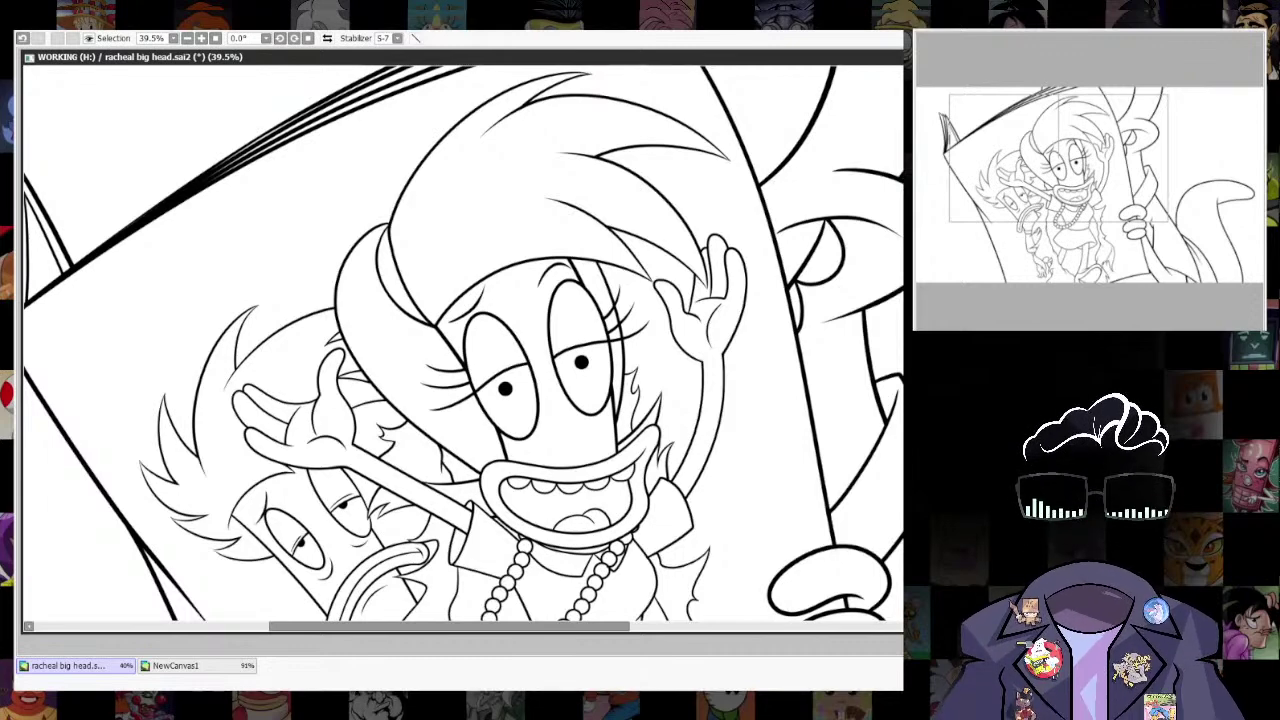
scroll(792, 472, "down", 10)
scroll(792, 472, "up", 7)
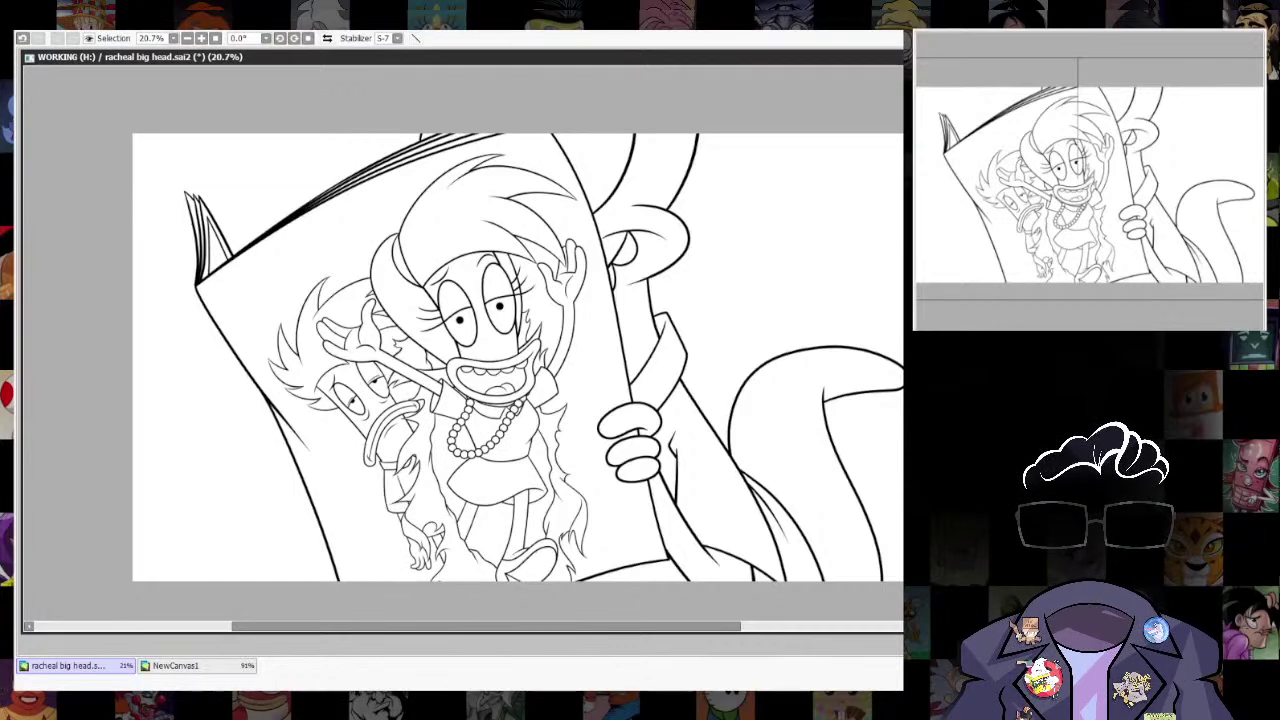
scroll(535, 354, "up", 4)
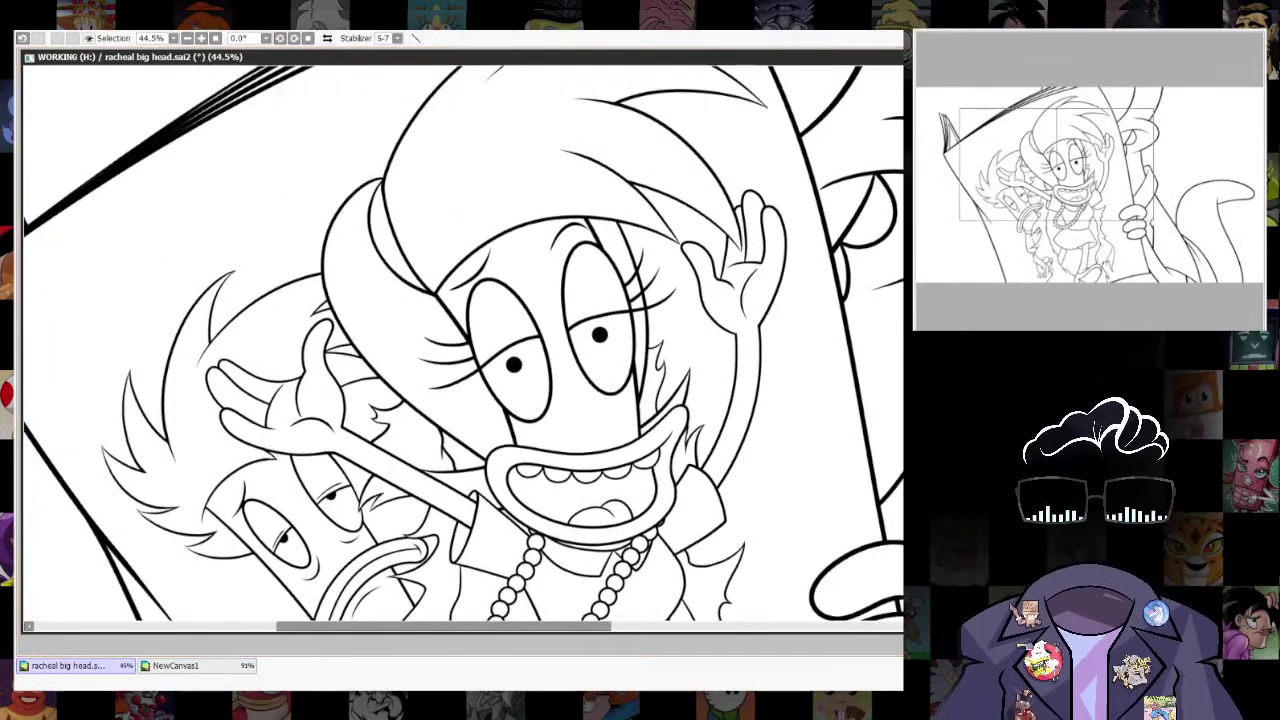
Select the enclosed areas of the front character's raised hand and arm that overlap the rear character.
left_click(430, 378)
left_click_drag(300, 425, 420, 386)
left_click(437, 355)
left_click(370, 361)
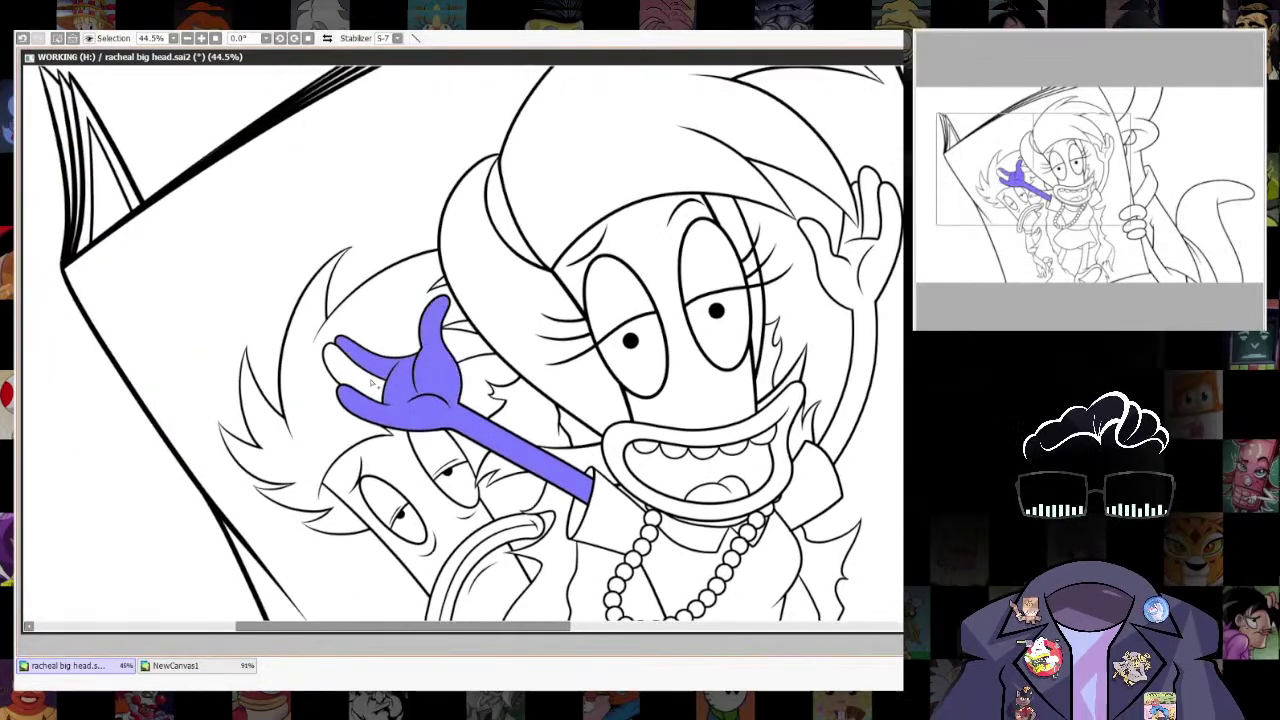
left_click(372, 381)
Add the front character's other raised arm, palm and fingers to the selection.
left_click_drag(857, 373, 790, 420)
left_click(790, 418)
left_click(784, 295)
left_click(781, 262)
left_click(797, 258)
left_click_drag(807, 515, 847, 363)
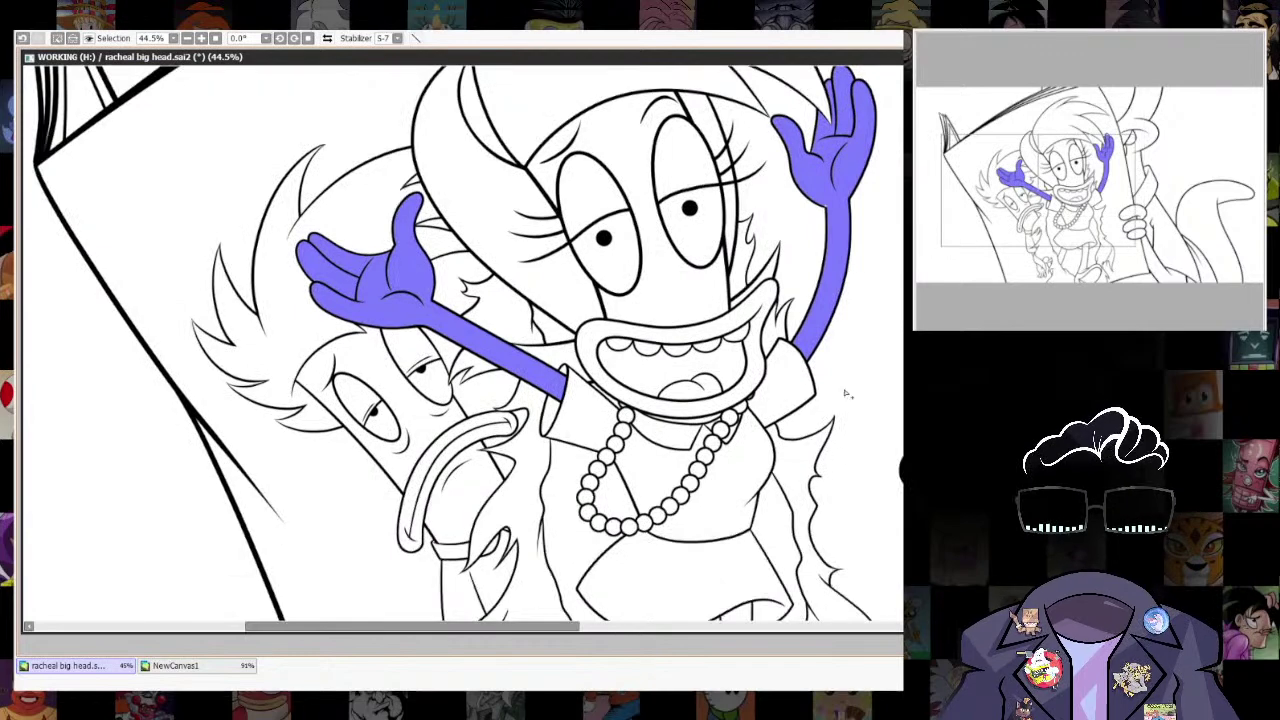
Add the front character's face, neck and legs to the selection, fill all selected skin with yellow-green and deselect.
left_click(706, 304)
left_click(690, 419)
left_click_drag(695, 214, 746, 379)
left_click(608, 318)
left_click_drag(823, 509, 771, 99)
left_click(734, 410)
left_click(620, 425)
left_click(728, 504)
key("ctrl+z")
left_click(731, 497)
key("ctrl+f")
key("ctrl+d")
Find the close-up of the character's mouth in the NewCanvas1 references and sample the teal lip colour.
scroll(804, 142, "down", 4)
left_click_drag(804, 142, 771, 328)
left_click_drag(779, 60, 677, 122)
scroll(638, 325, "down", 7)
scroll(638, 325, "up", 9)
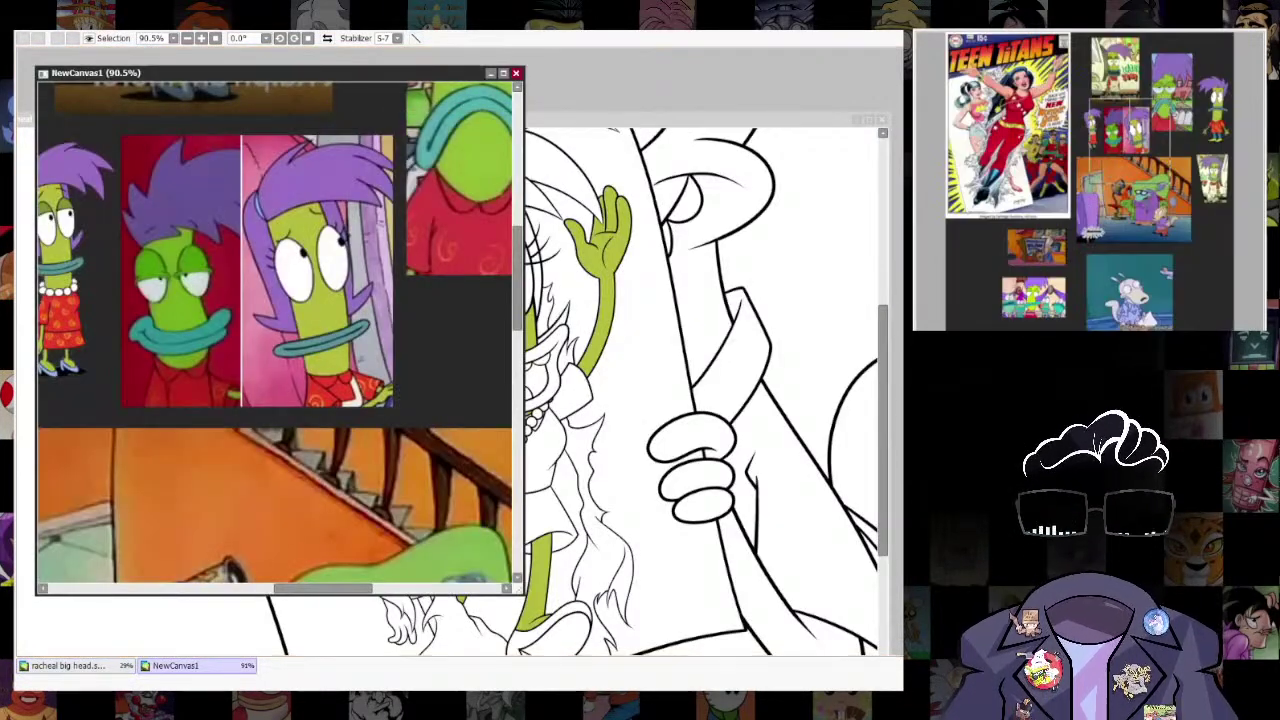
left_click_drag(443, 294, 390, 365)
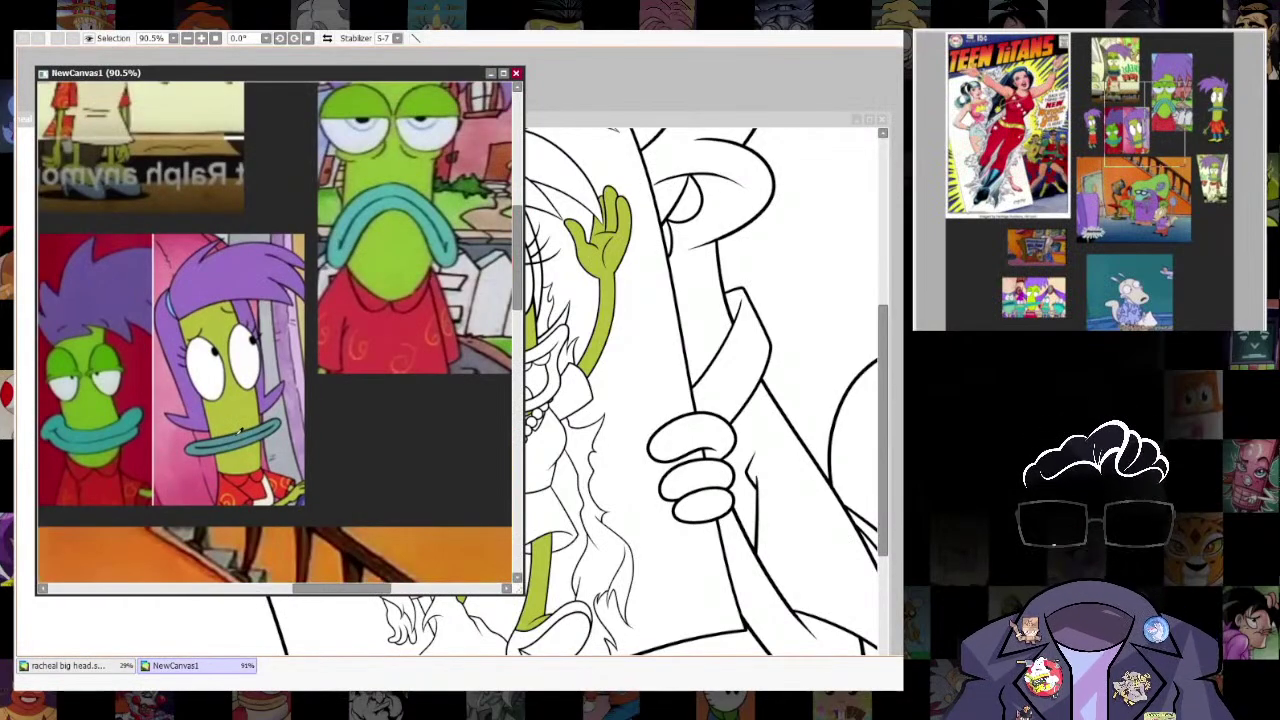
scroll(240, 432, "down", 3)
scroll(428, 420, "up", 4)
scroll(380, 370, "down", 3)
scroll(336, 325, "up", 2)
scroll(336, 325, "up", 2)
Select the front character's lips on the poster, fill them with teal and clear the selection.
left_click(780, 119)
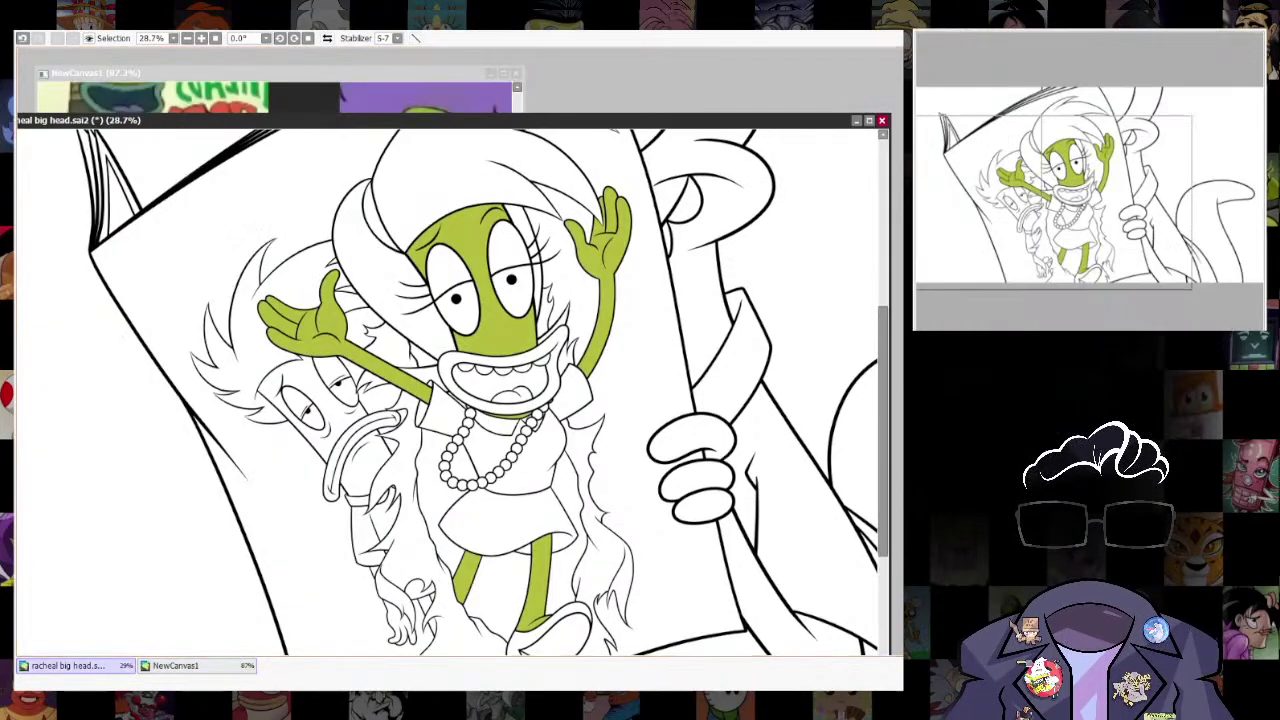
scroll(280, 295, "up", 2)
left_click(722, 382)
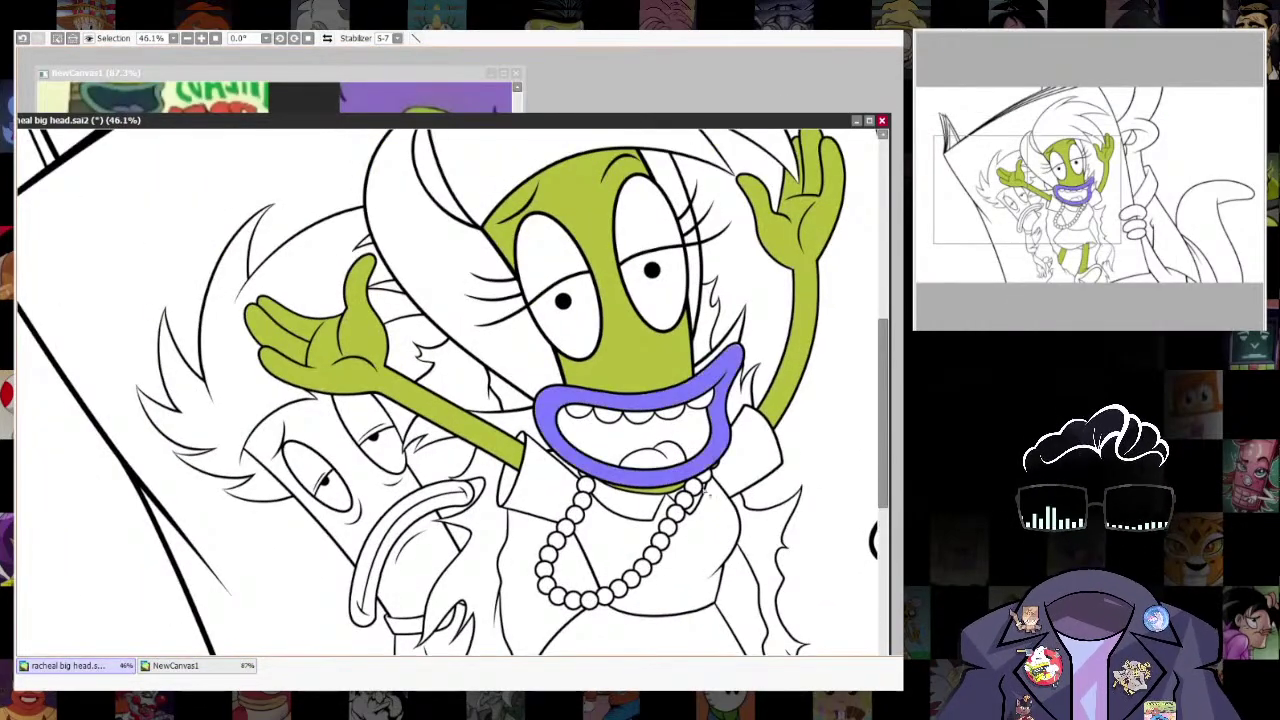
key("ctrl+f")
key("ctrl+d")
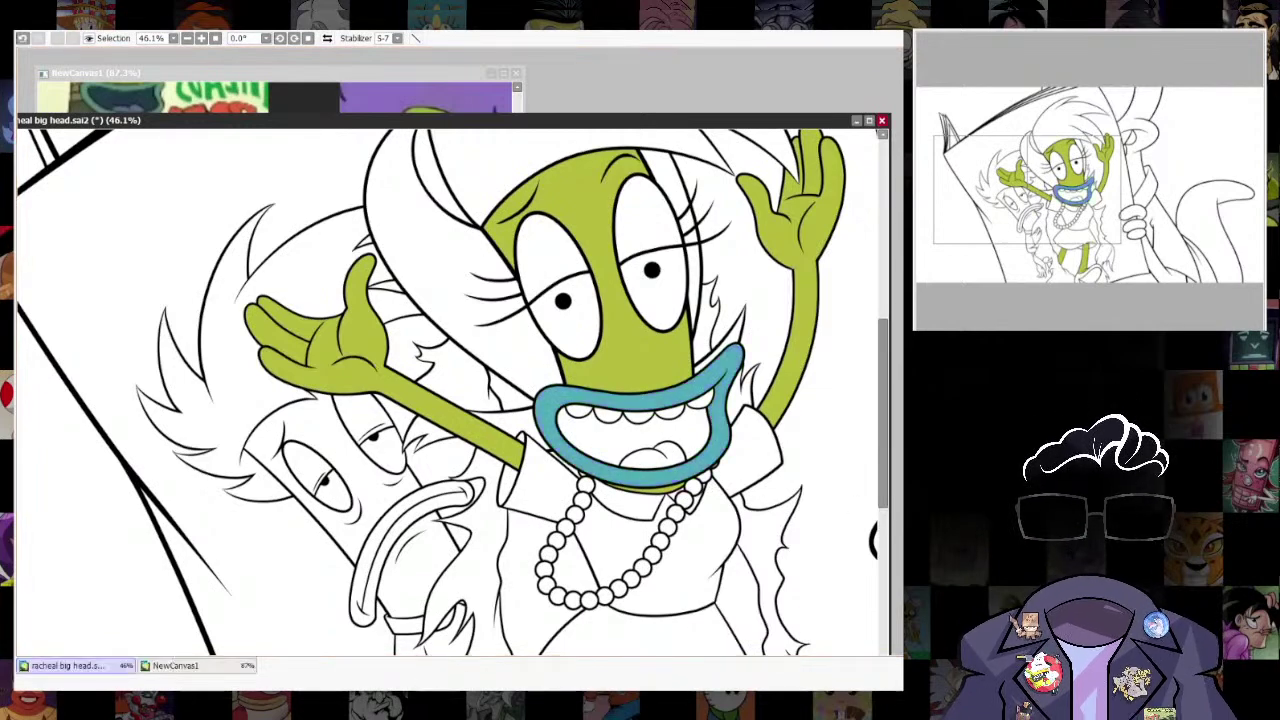
Find a reference in NewCanvas1 showing the character's half-closed eyes and sample the darker green of the eyelids.
scroll(788, 58, "down", 2)
left_click(466, 78)
scroll(151, 490, "up", 2)
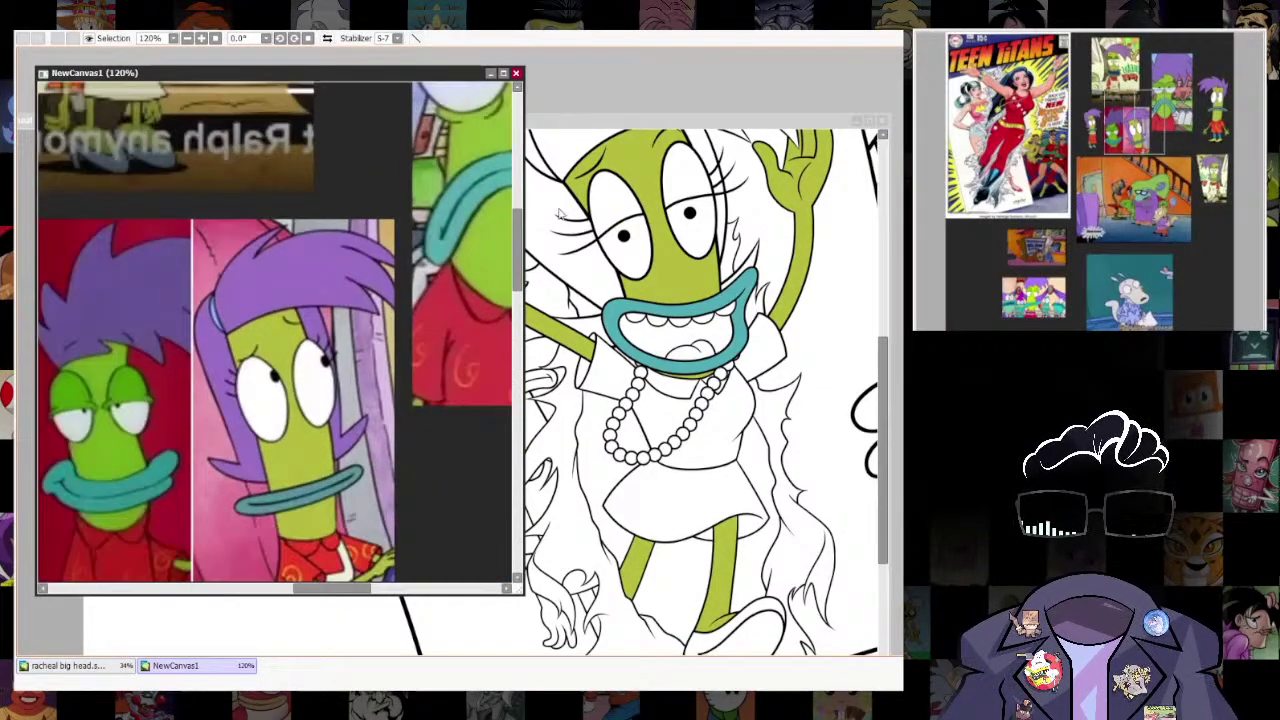
left_click_drag(490, 189, 390, 341)
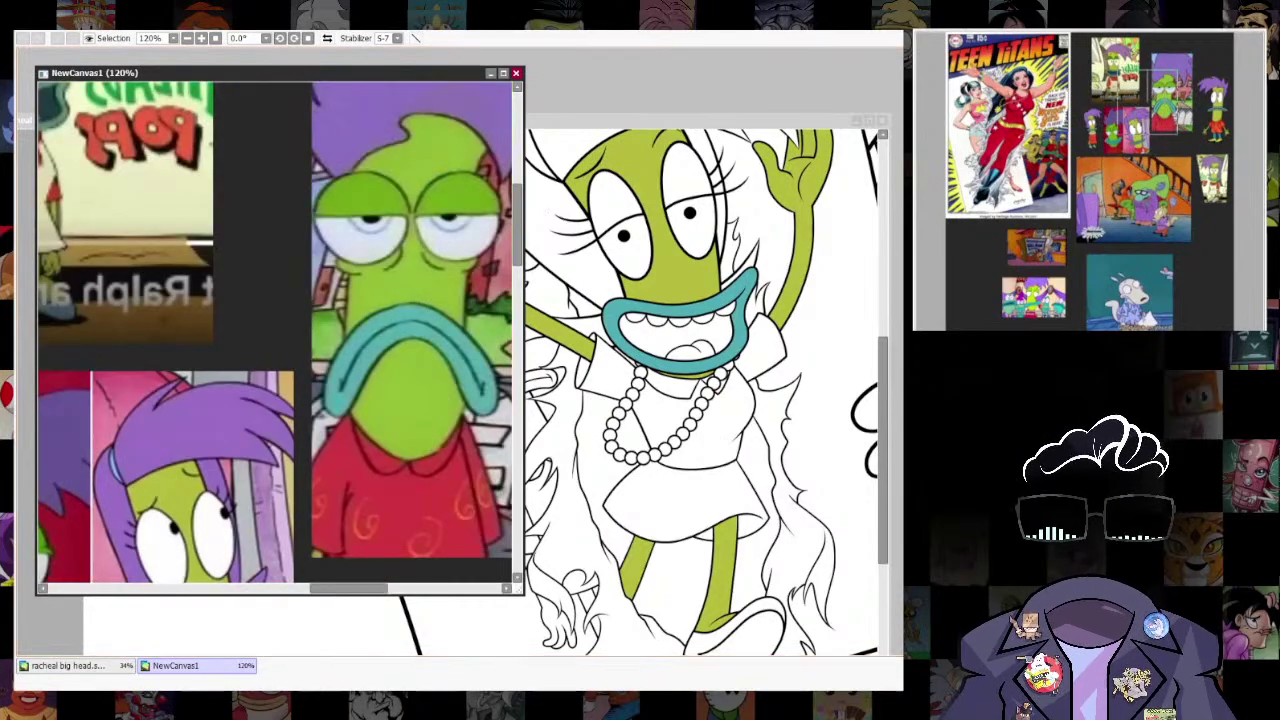
scroll(398, 341, "down", 9)
left_click_drag(479, 444, 394, 236)
scroll(390, 240, "up", 5)
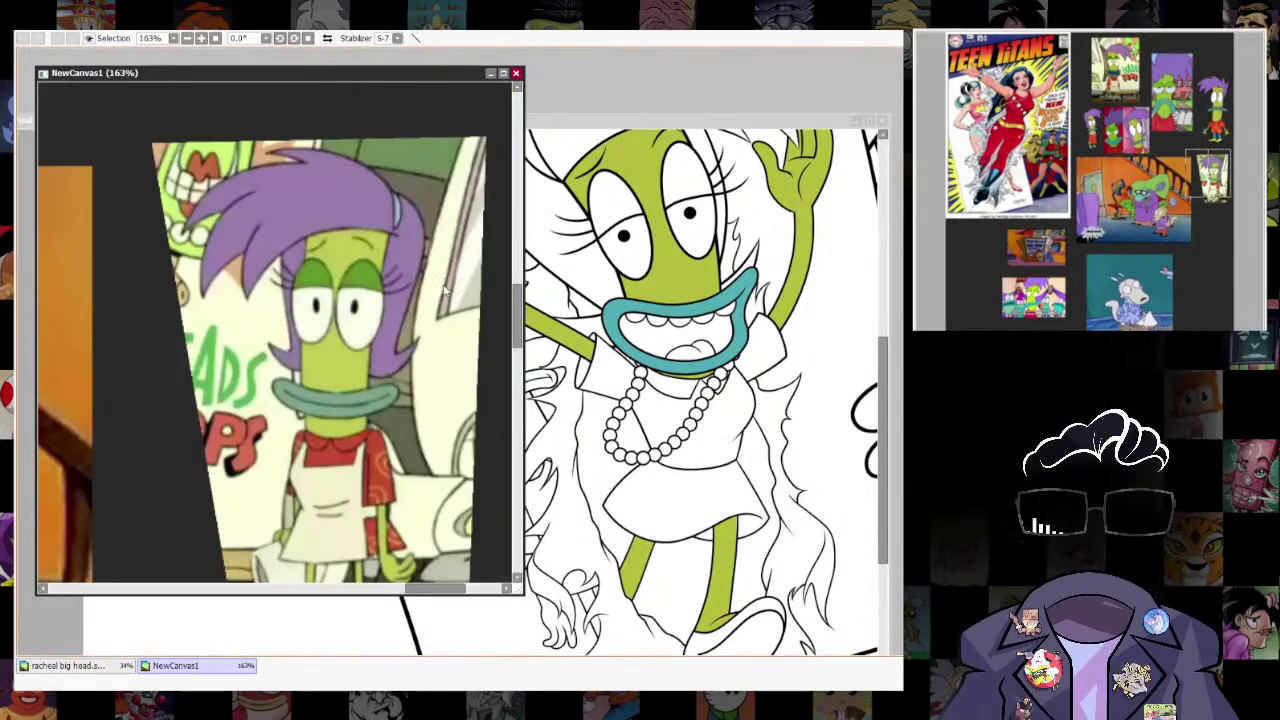
Select both upper eyelids of the front character, fill them with the darker green and deselect.
left_click(757, 120)
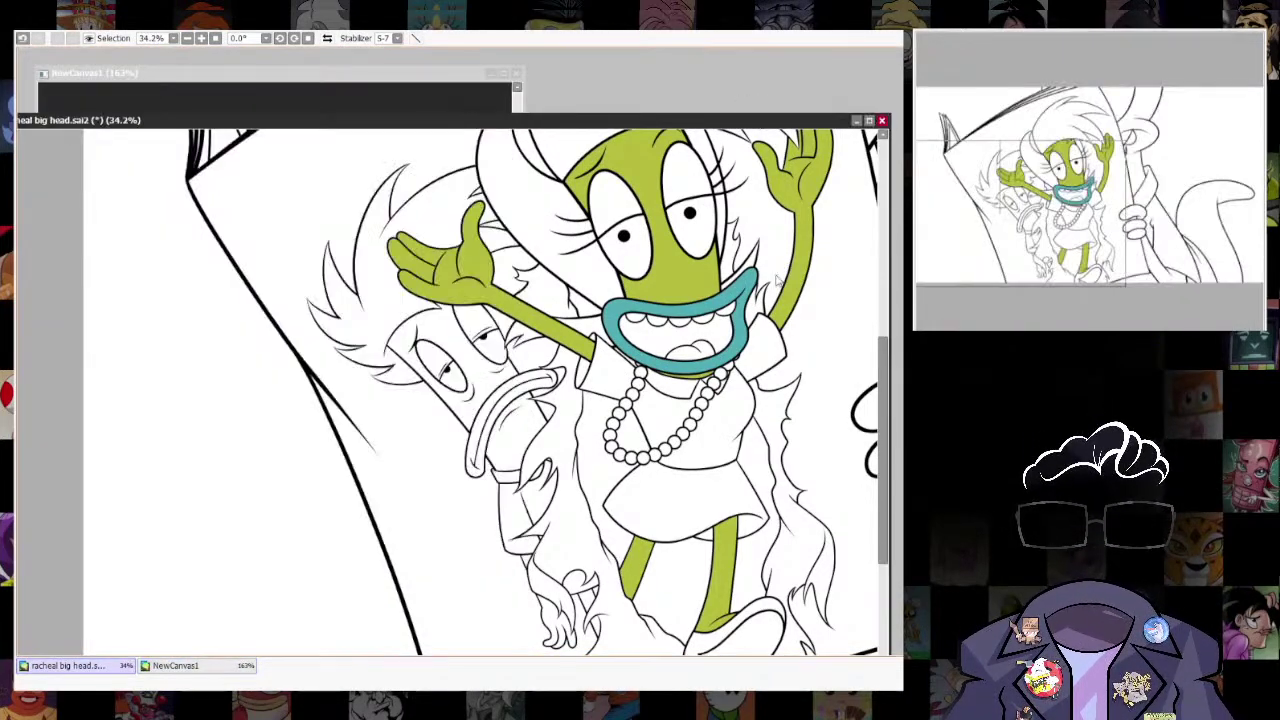
scroll(640, 225, "up", 3)
left_click_drag(640, 225, 645, 410)
left_click(602, 378)
left_click(720, 333)
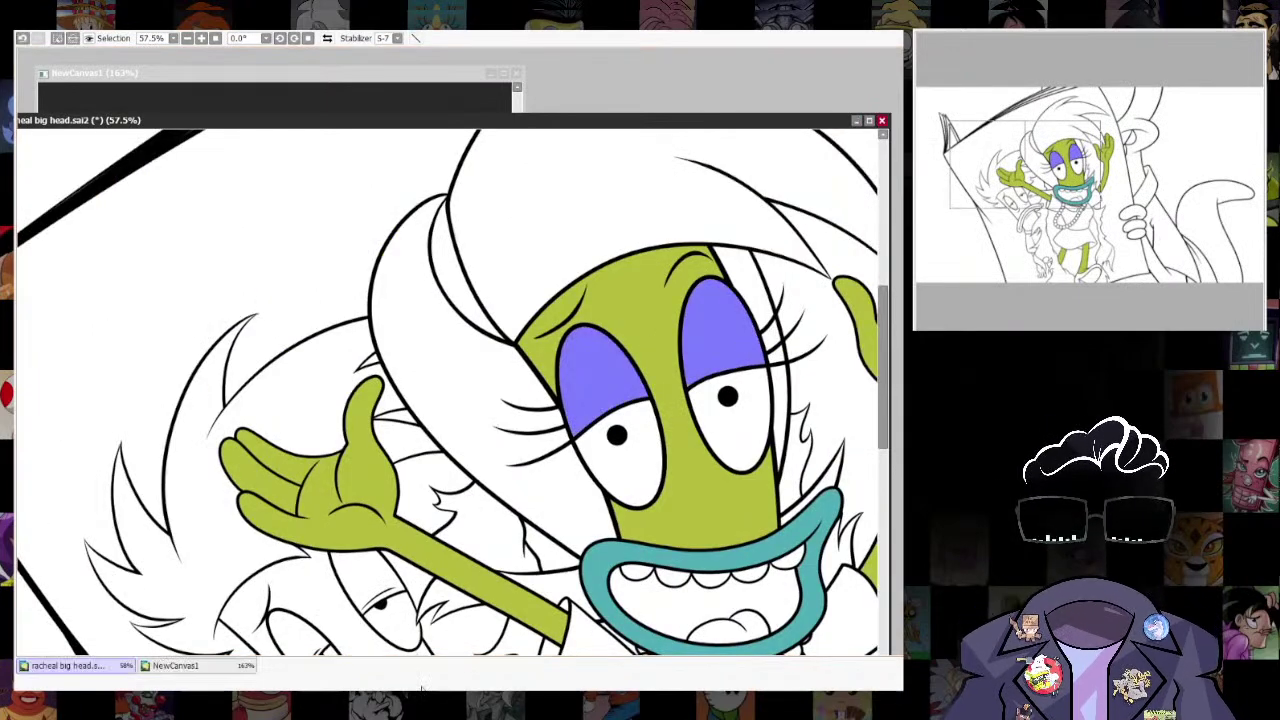
key("ctrl+f")
key("ctrl+d")
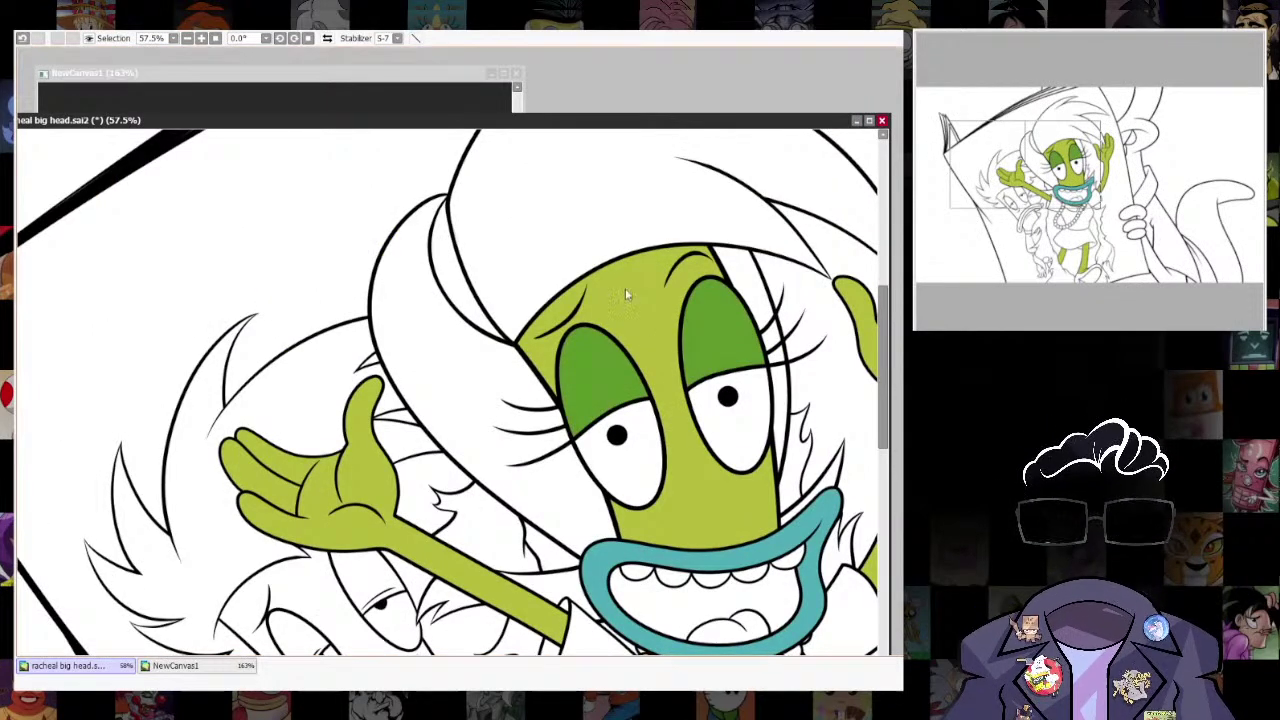
Sample the purple hair colour from the reference and select the enclosed areas of the front character's hair.
left_click(456, 87)
scroll(465, 278, "up", 1)
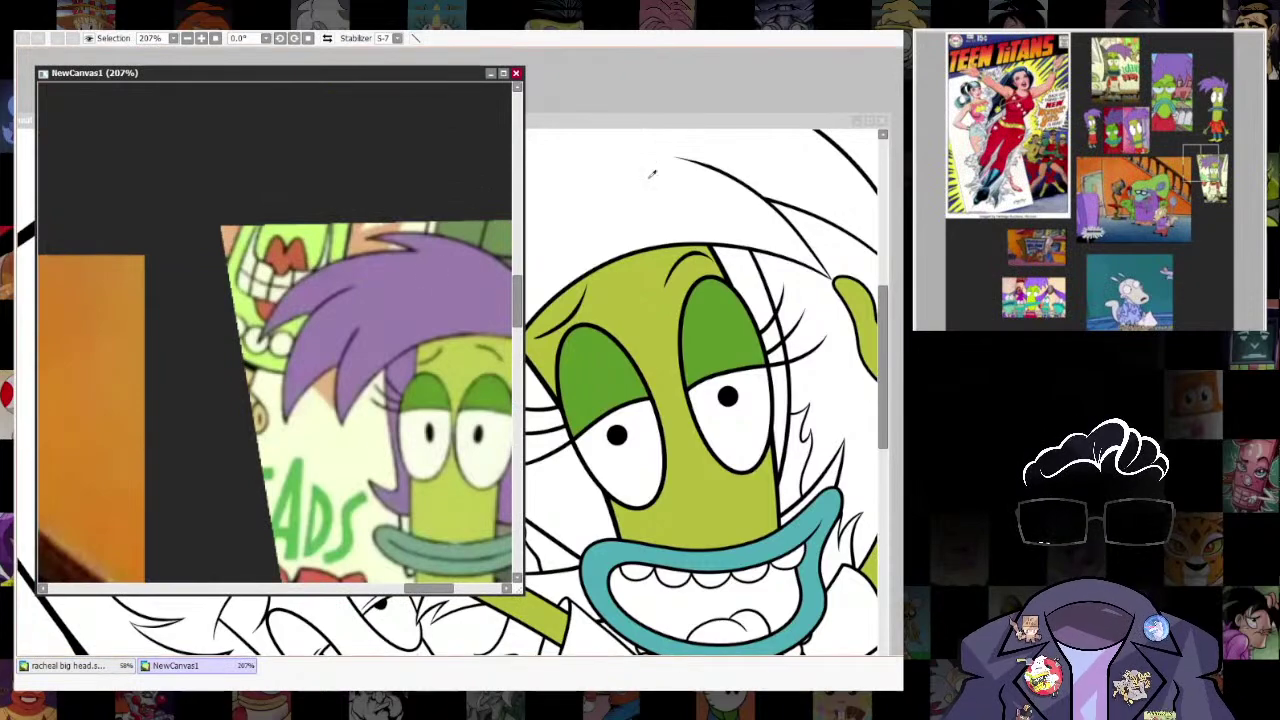
left_click(620, 235)
left_click_drag(799, 201, 788, 279)
left_click(788, 279)
left_click_drag(779, 445, 718, 348)
left_click_drag(703, 462, 733, 232)
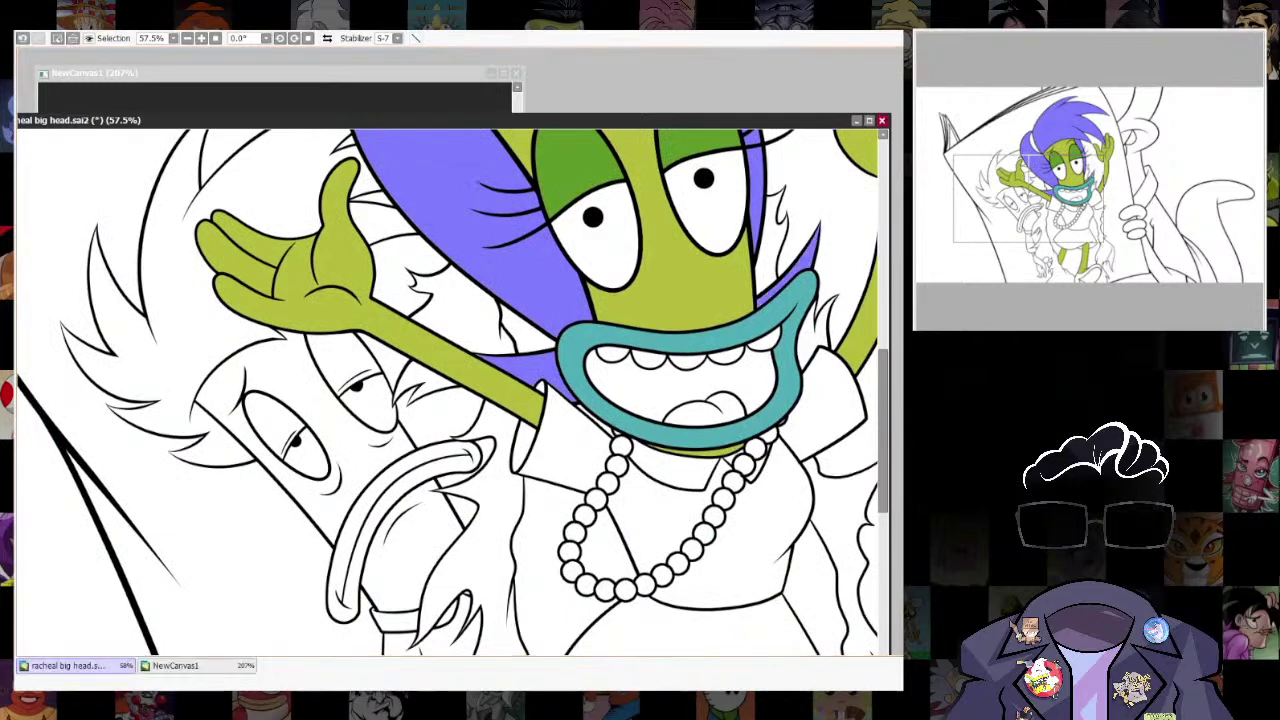
Fill the front character's selected hair areas with purple and inspect the fill around the hair tips and eyelashes.
scroll(733, 240, "down", 6)
left_click_drag(733, 240, 709, 464)
scroll(741, 448, "up", 4)
scroll(765, 415, "up", 4)
left_click_drag(765, 415, 828, 394)
scroll(826, 392, "down", 3)
scroll(775, 290, "up", 8)
scroll(735, 388, "down", 6)
scroll(718, 385, "up", 2)
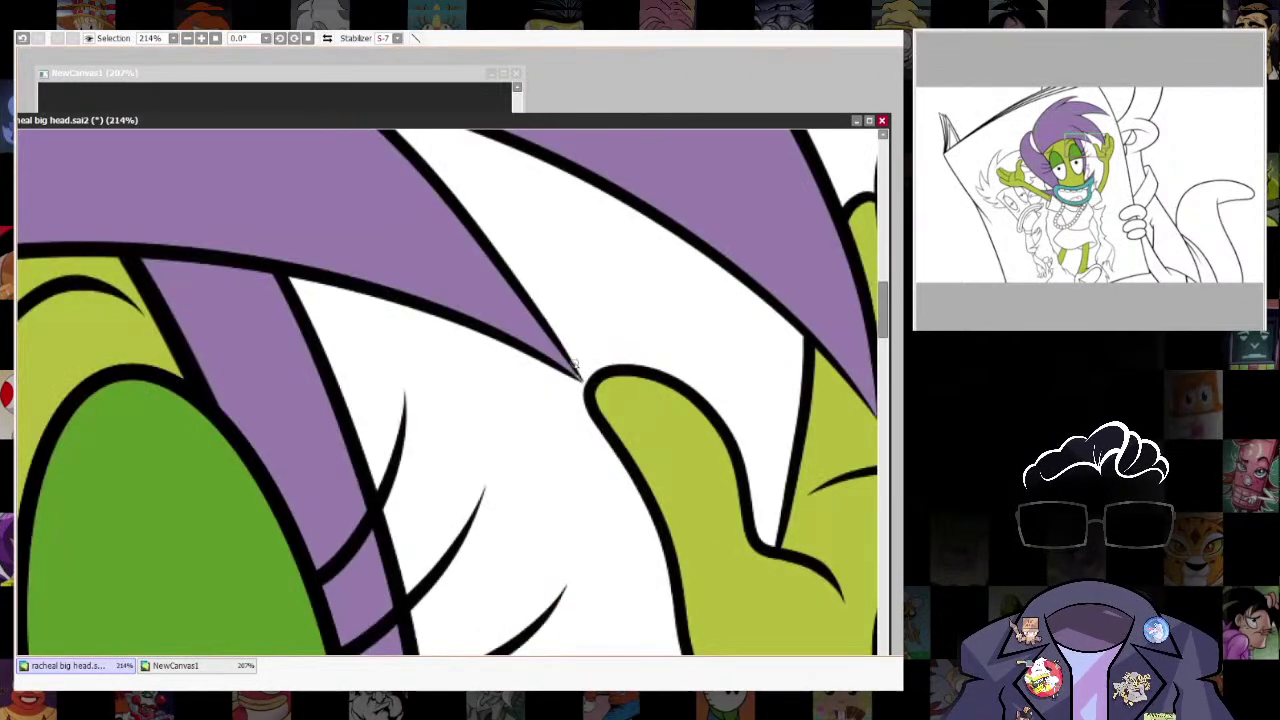
scroll(736, 292, "down", 3)
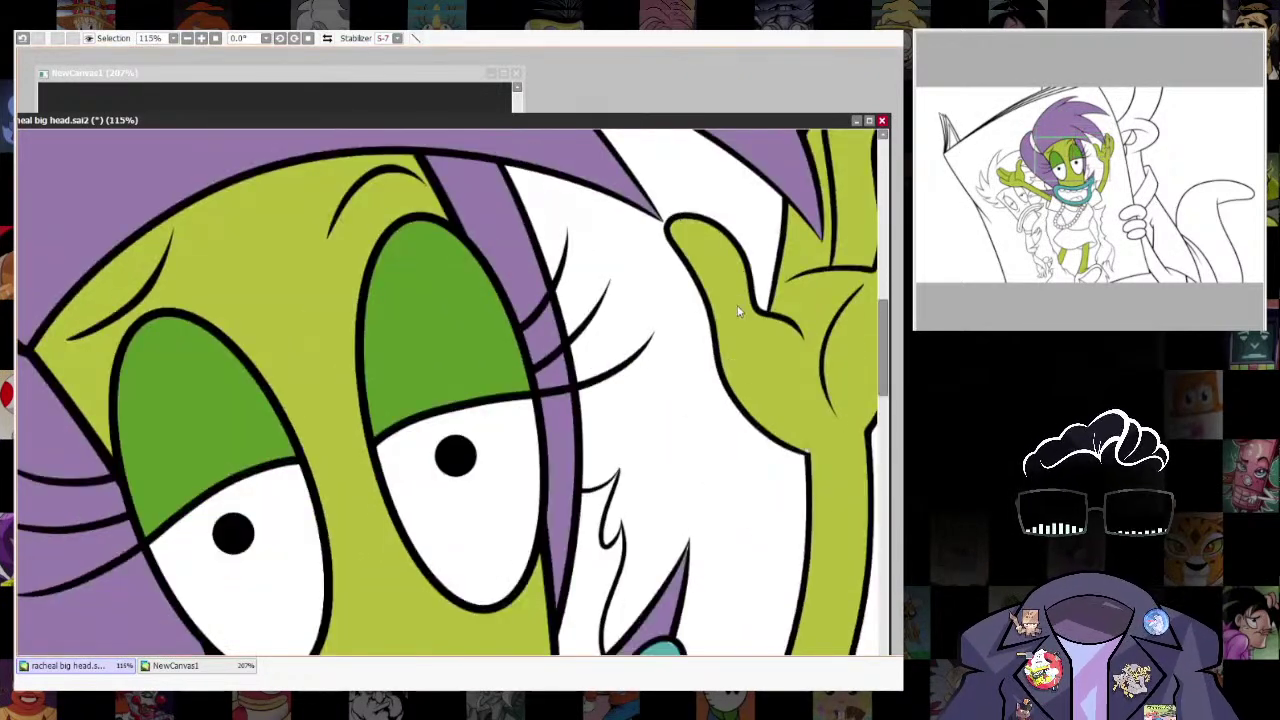
scroll(498, 473, "down", 2)
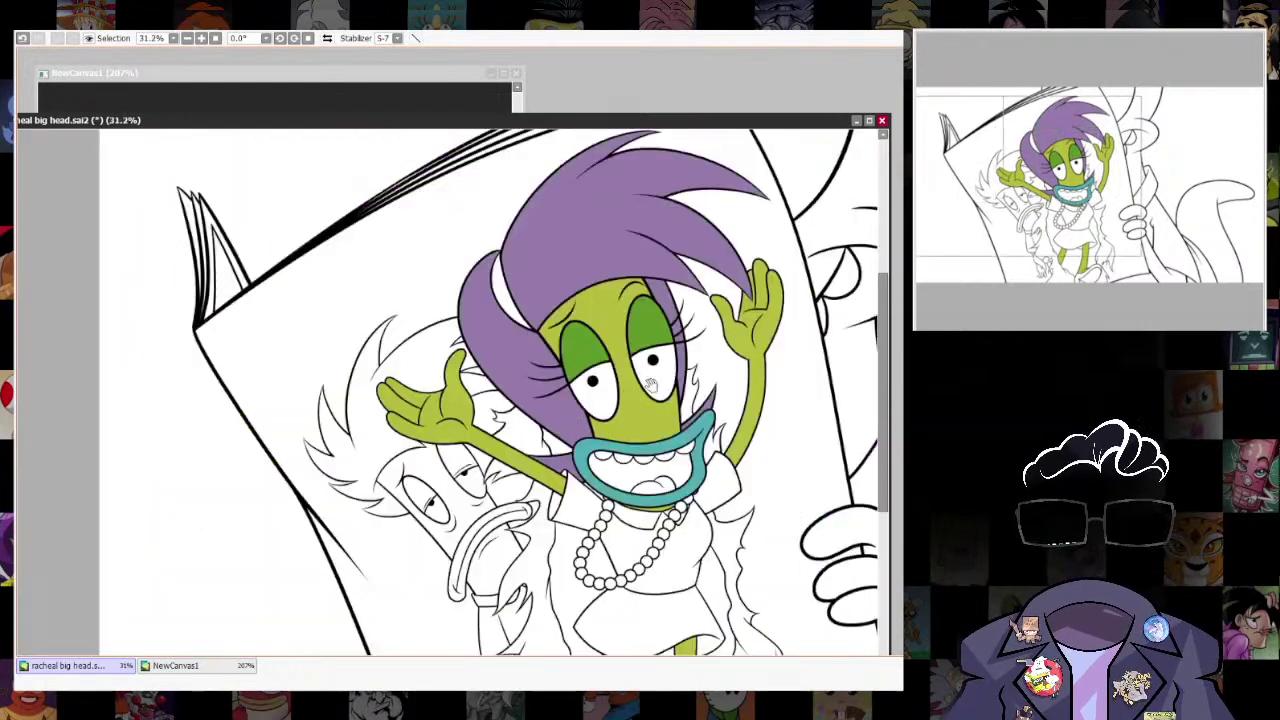
scroll(667, 425, "up", 2)
Zoom in on the patterned dress in the NewCanvas1 references and sample its red.
key("ctrl+Tab")
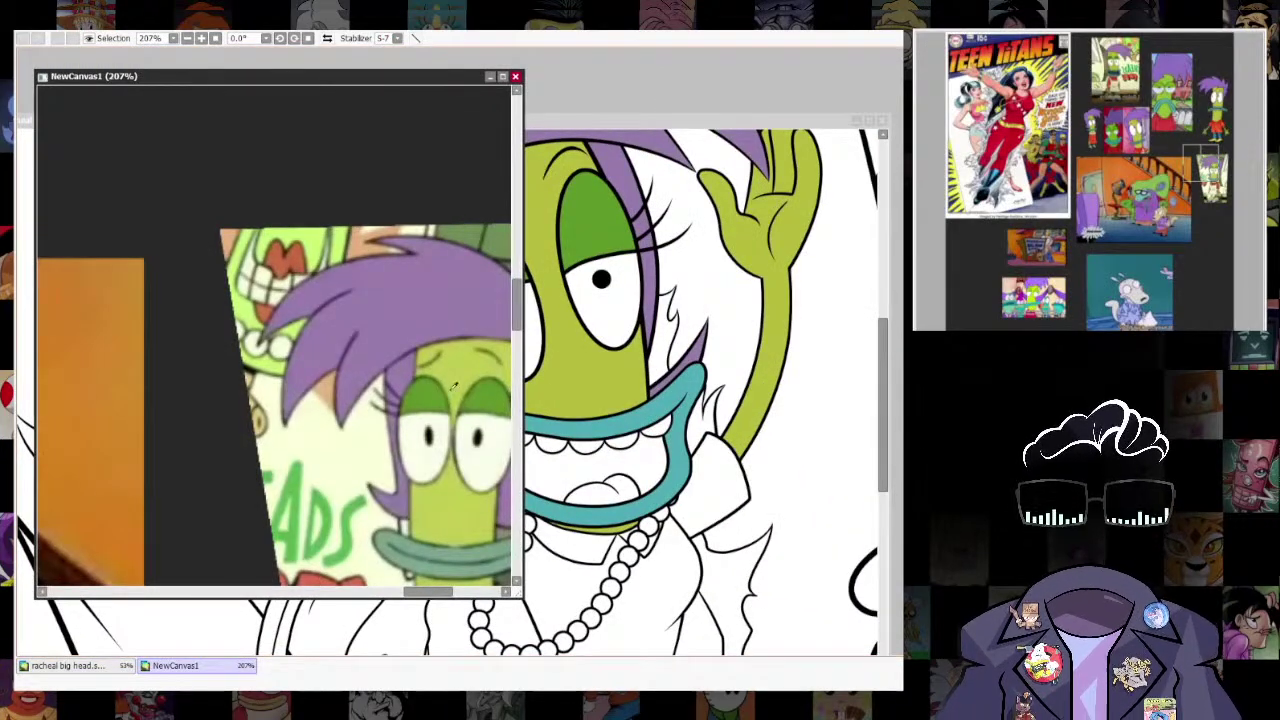
scroll(424, 405, "down", 2)
scroll(385, 426, "down", 3)
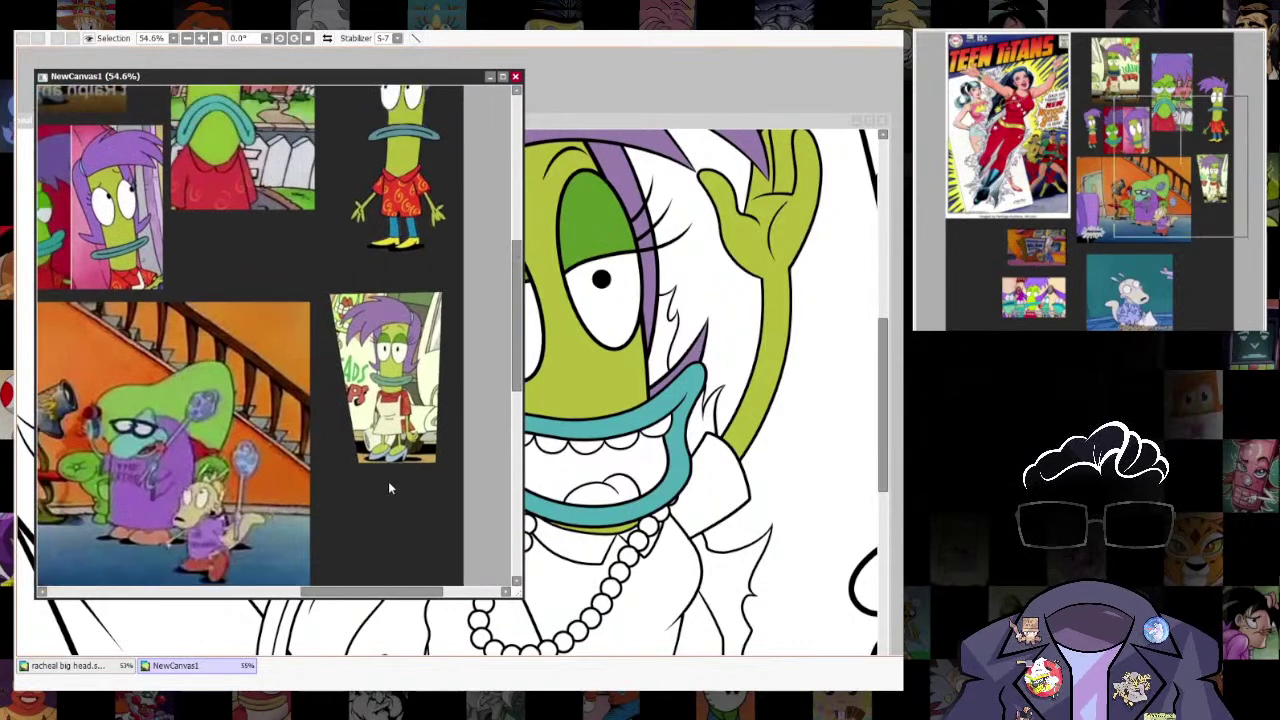
scroll(284, 530, "up", 3)
scroll(395, 585, "up", 3)
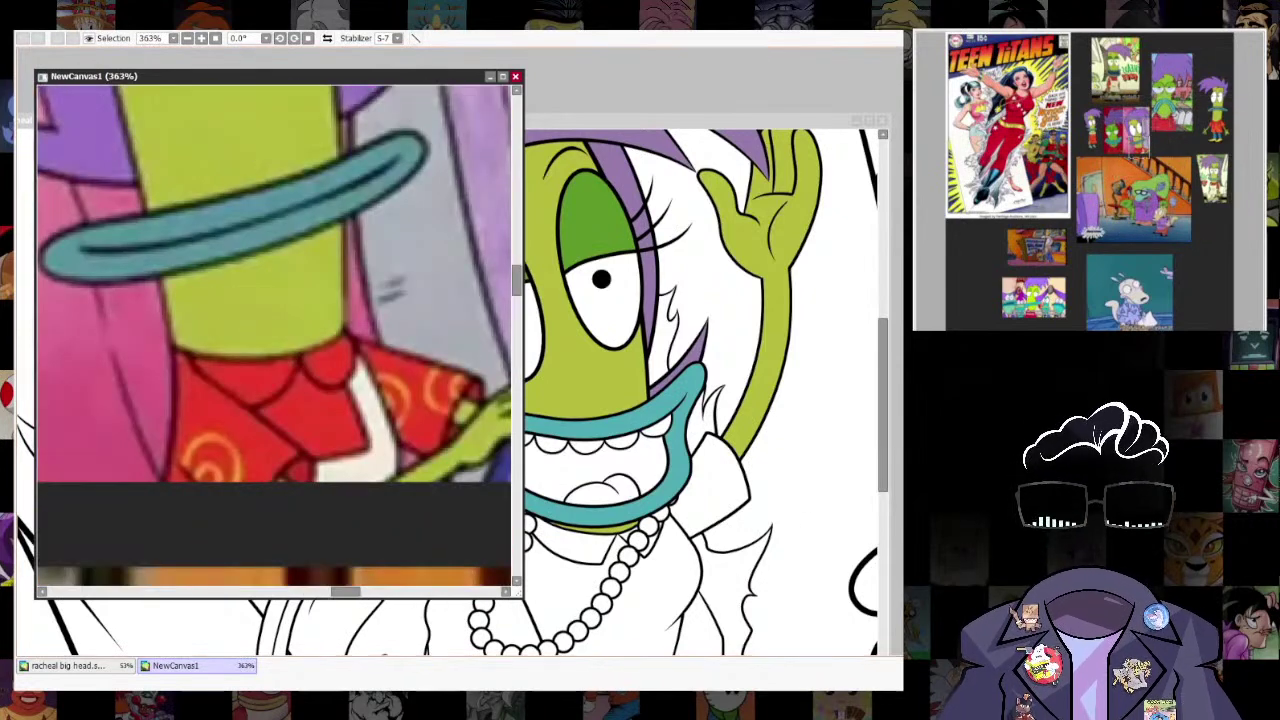
Select the bodice of the front character's dress, leaving the poster background out of the selection.
left_click(826, 520)
left_click_drag(826, 520, 848, 470)
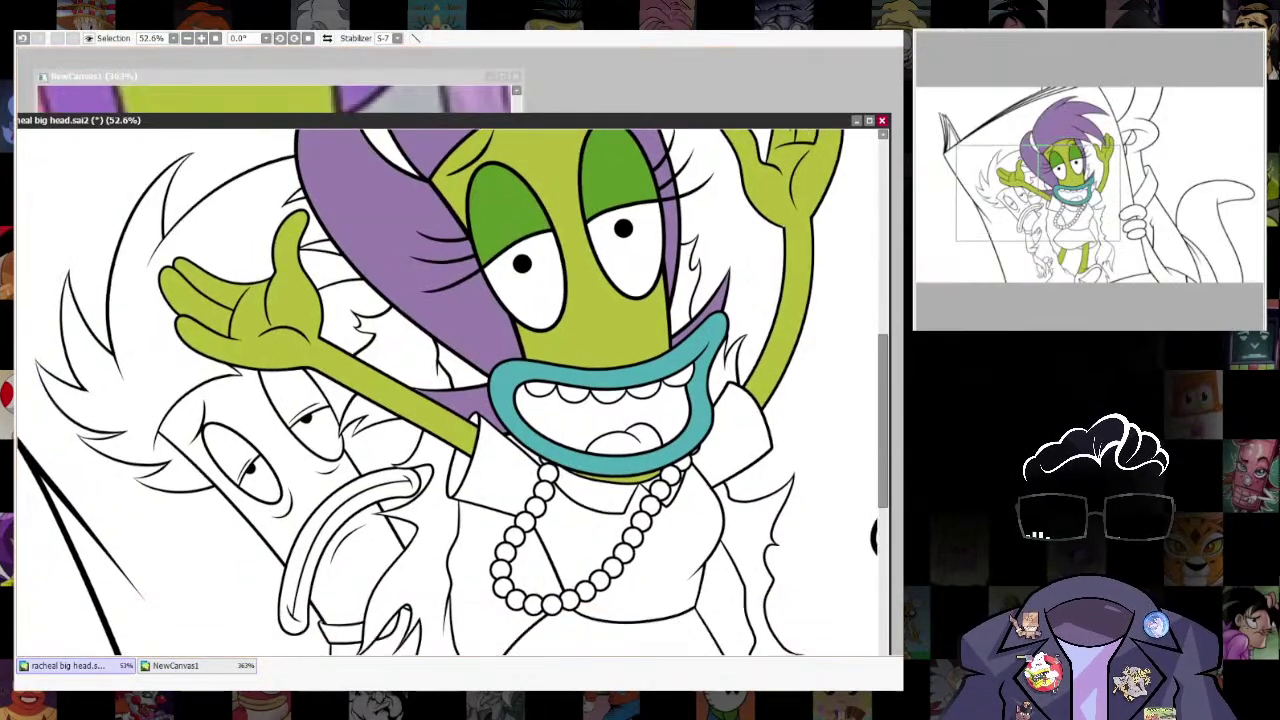
left_click(692, 522)
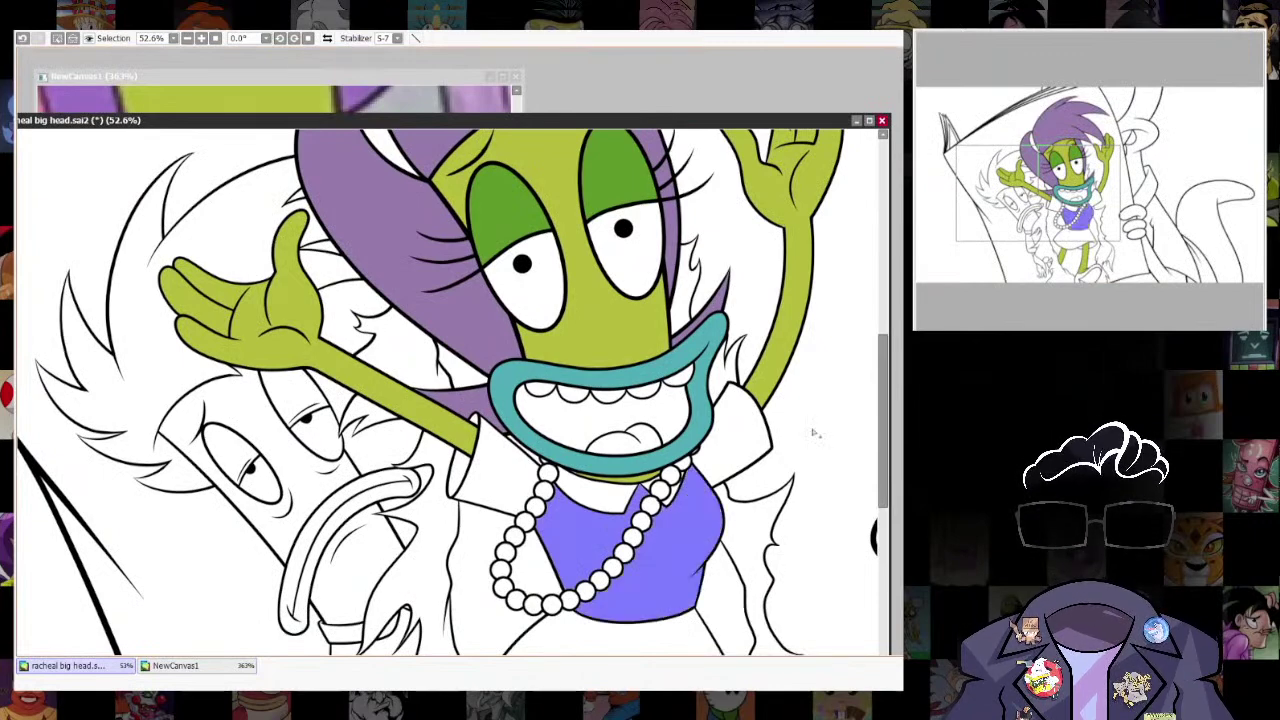
left_click(836, 264)
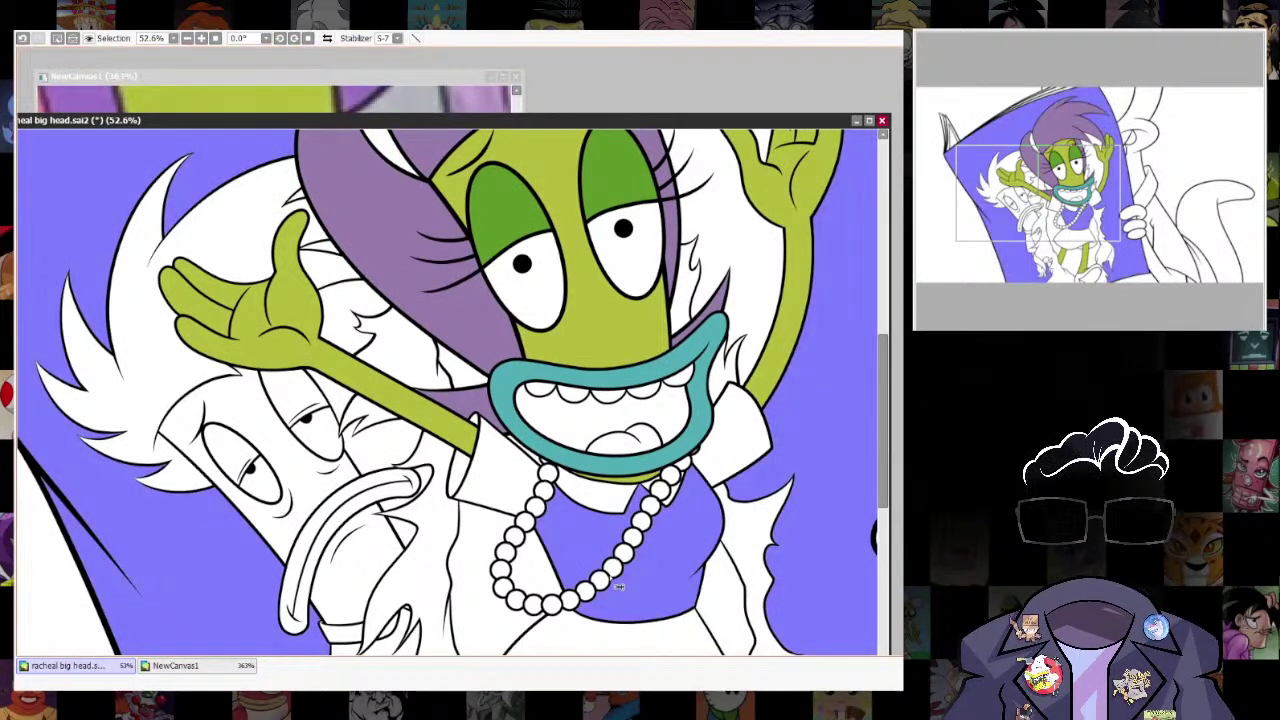
key("ctrl+z")
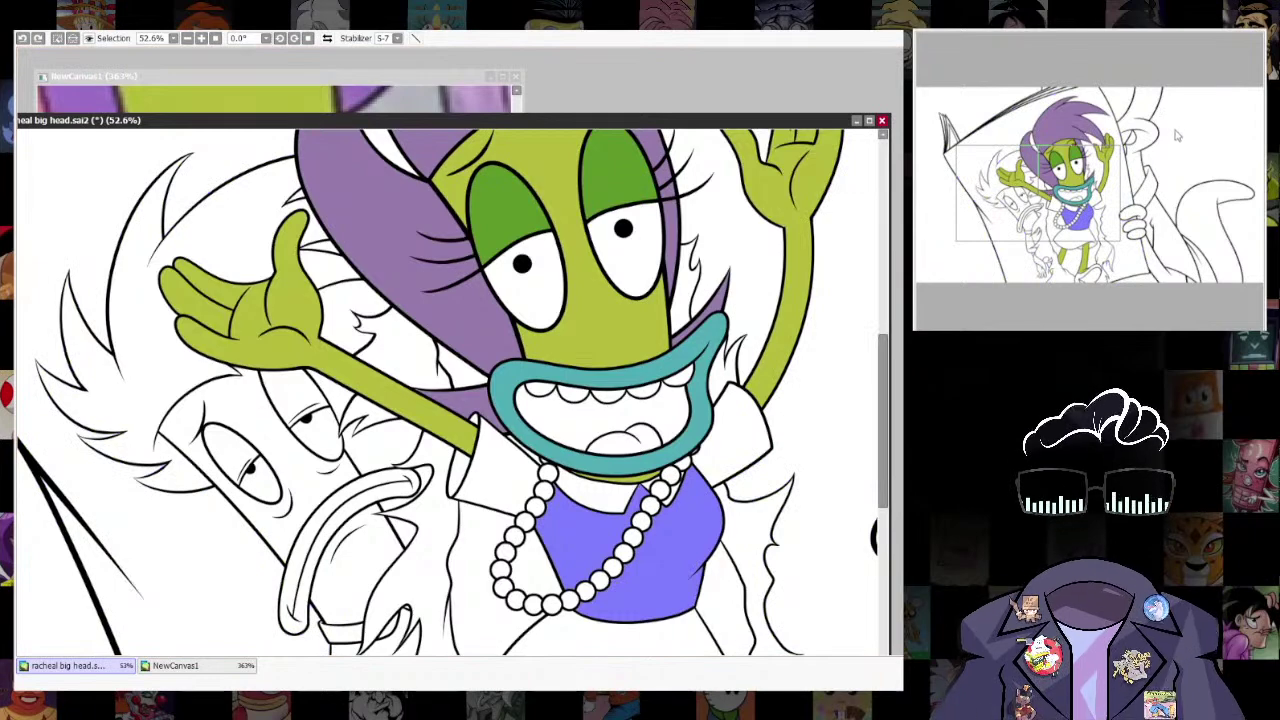
Recheck the red dress reference and add the front character's collar and both sleeves to the selection.
key("alt+Tab")
key("alt+Tab")
left_click(428, 75)
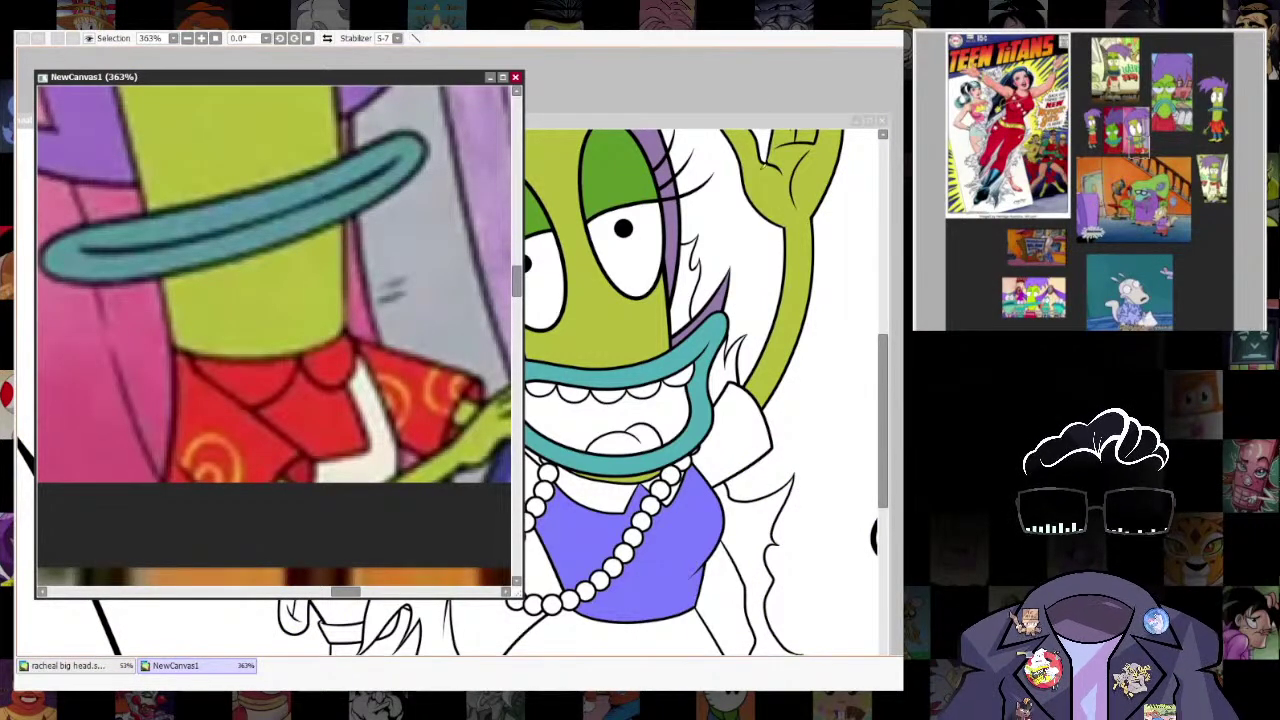
key("ctrl+Tab")
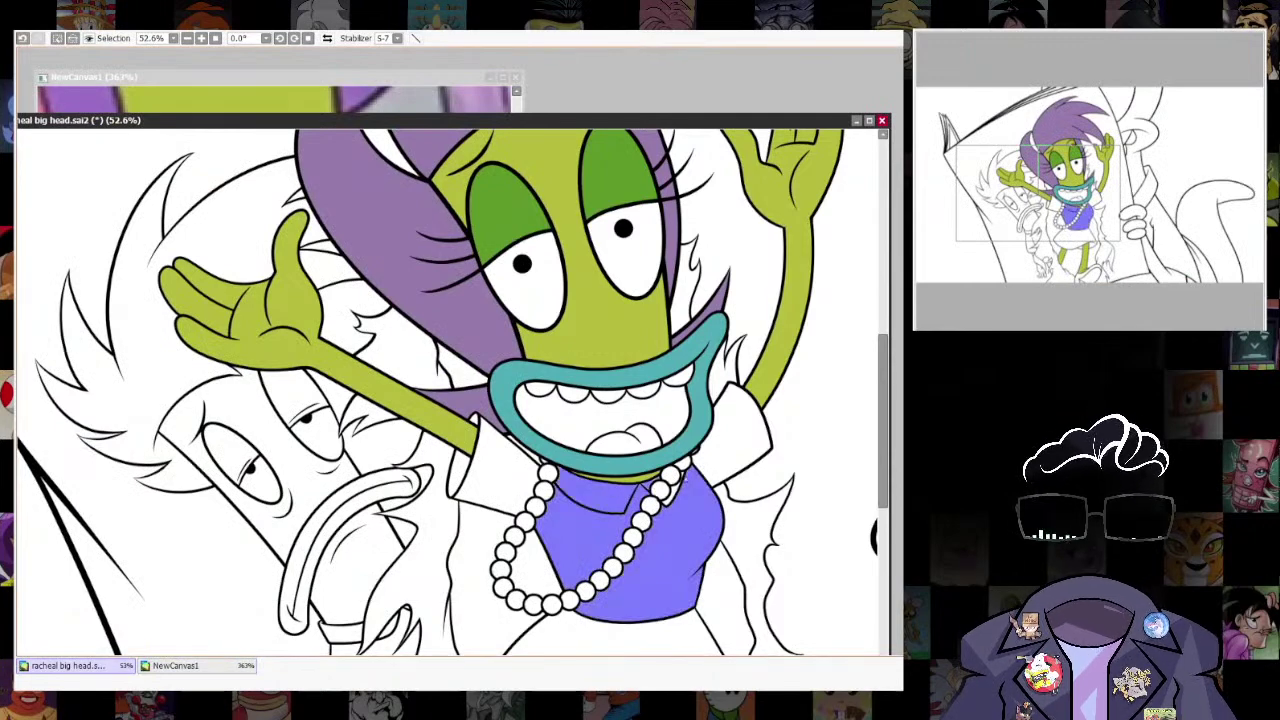
left_click(740, 440)
left_click(488, 472)
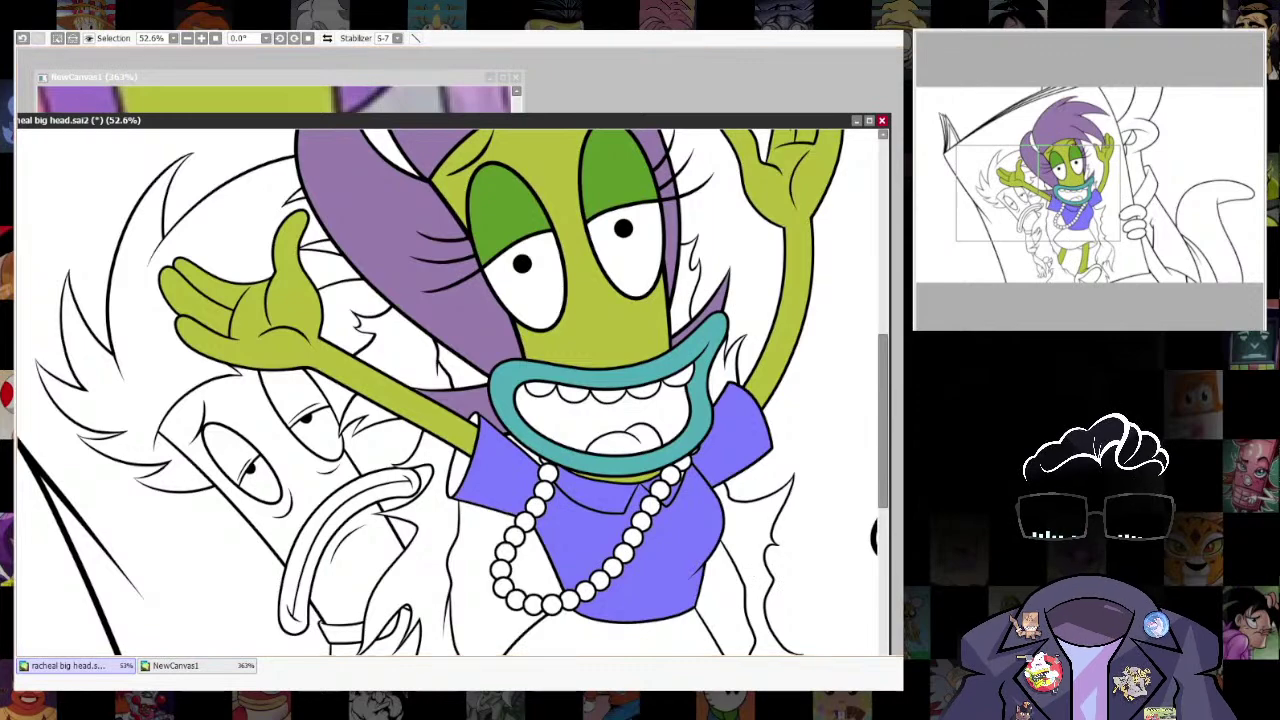
Add the skirt and its inner hem to the selection, fill the whole dress with red and deselect.
key("n")
scroll(705, 468, "up", 5)
scroll(742, 500, "down", 6)
left_click_drag(743, 528, 714, 431)
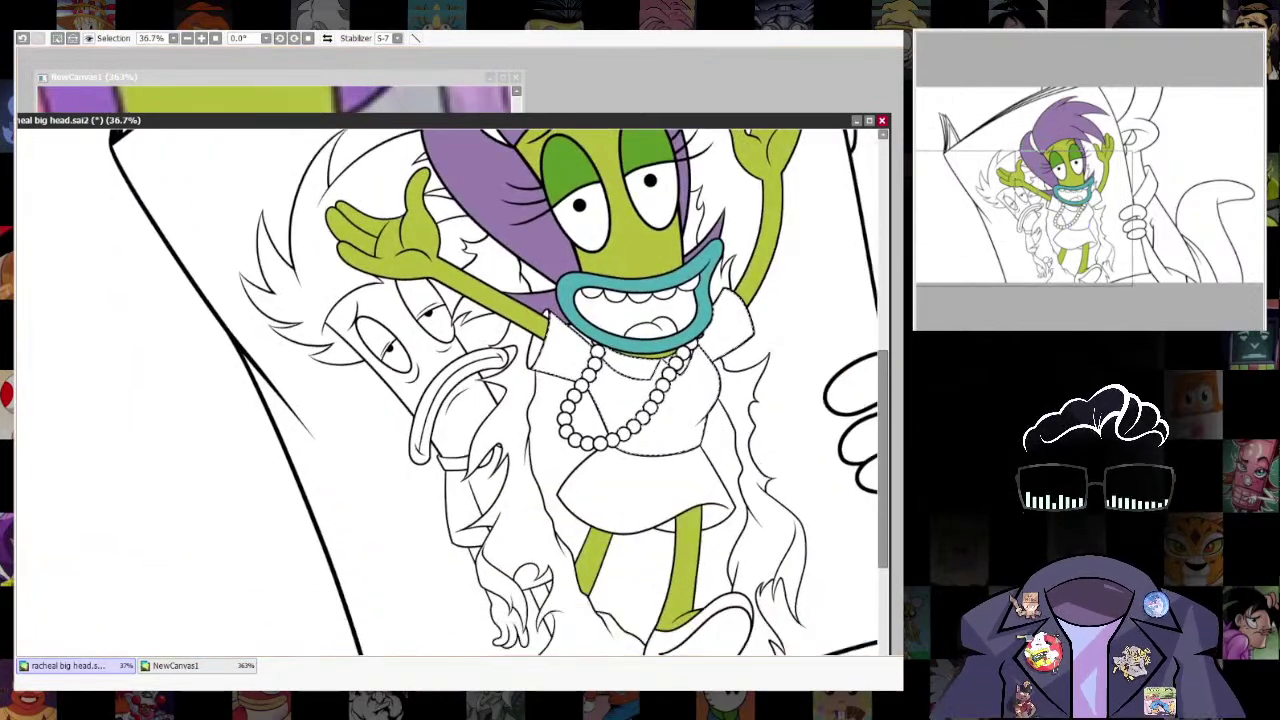
left_click(675, 492)
left_click(716, 516)
left_click(667, 525)
key("ctrl+f")
key("ctrl+d")
scroll(678, 346, "up", 6)
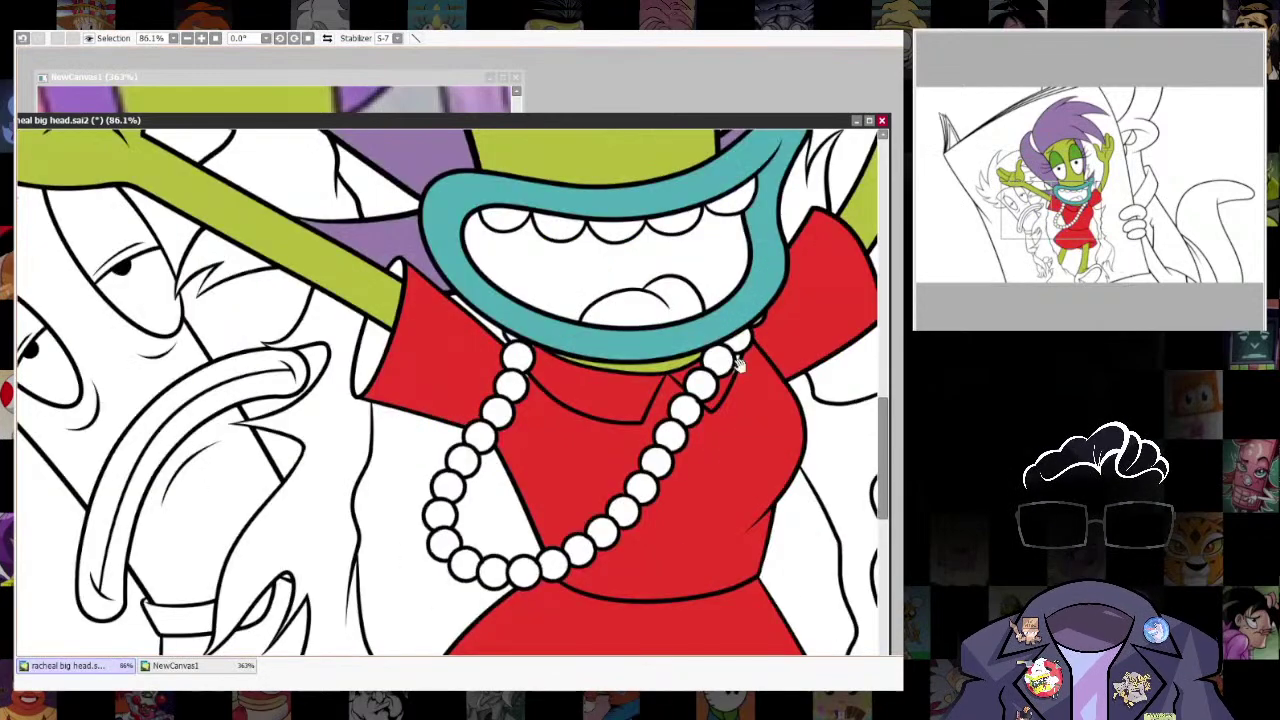
scroll(864, 406, "down", 7)
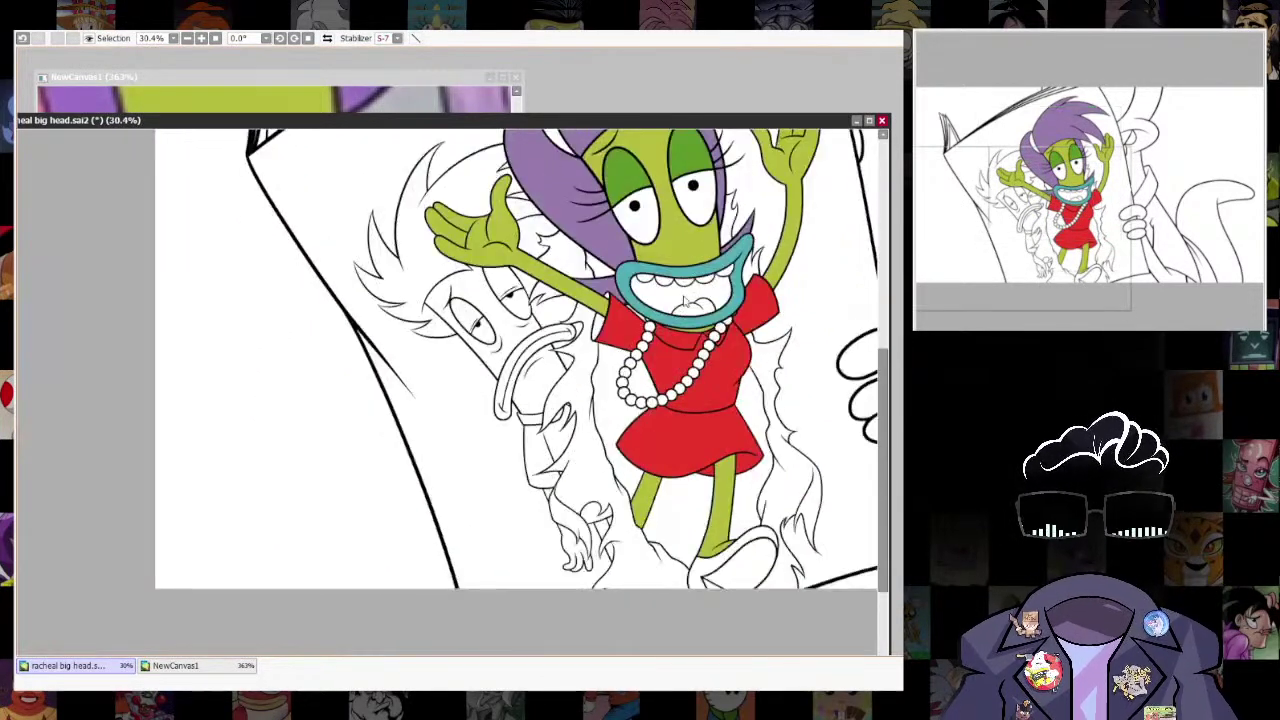
Zoom in on the high-heeled shoes in the full-body reference and sample their light blue.
scroll(735, 310, "up", 3)
scroll(738, 325, "down", 4)
left_click(427, 88)
scroll(356, 409, "down", 8)
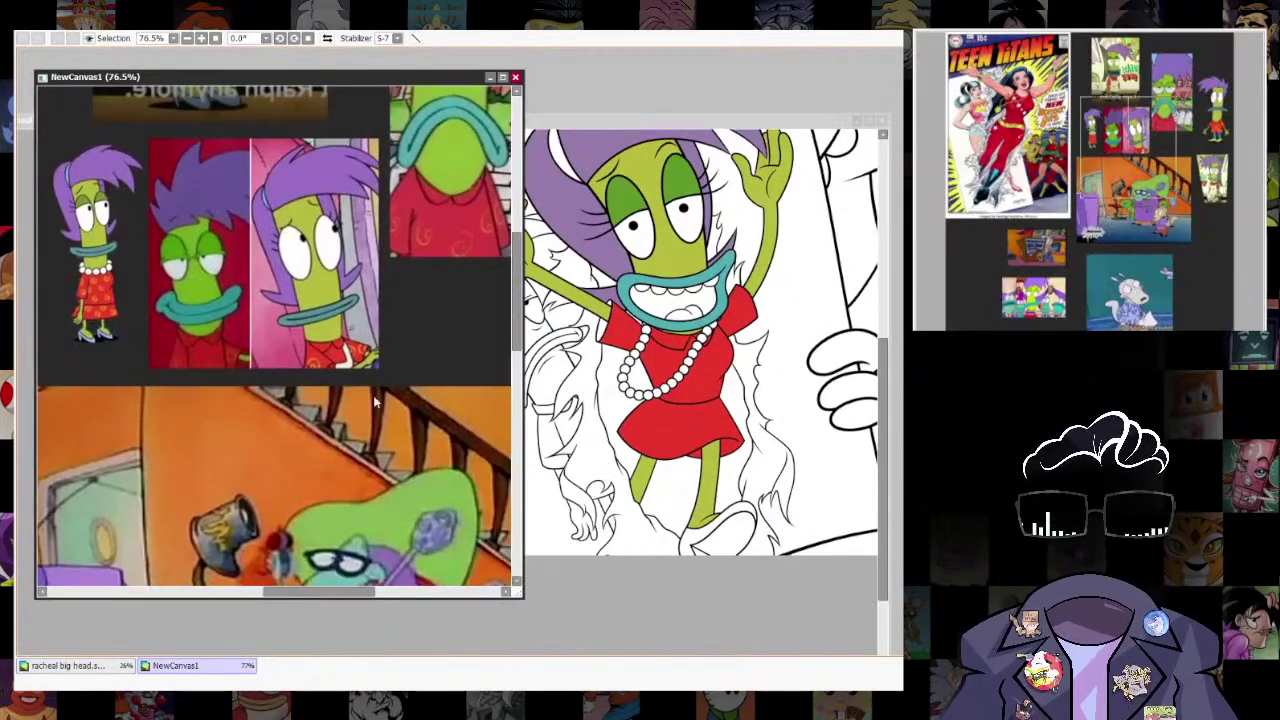
scroll(356, 409, "up", 10)
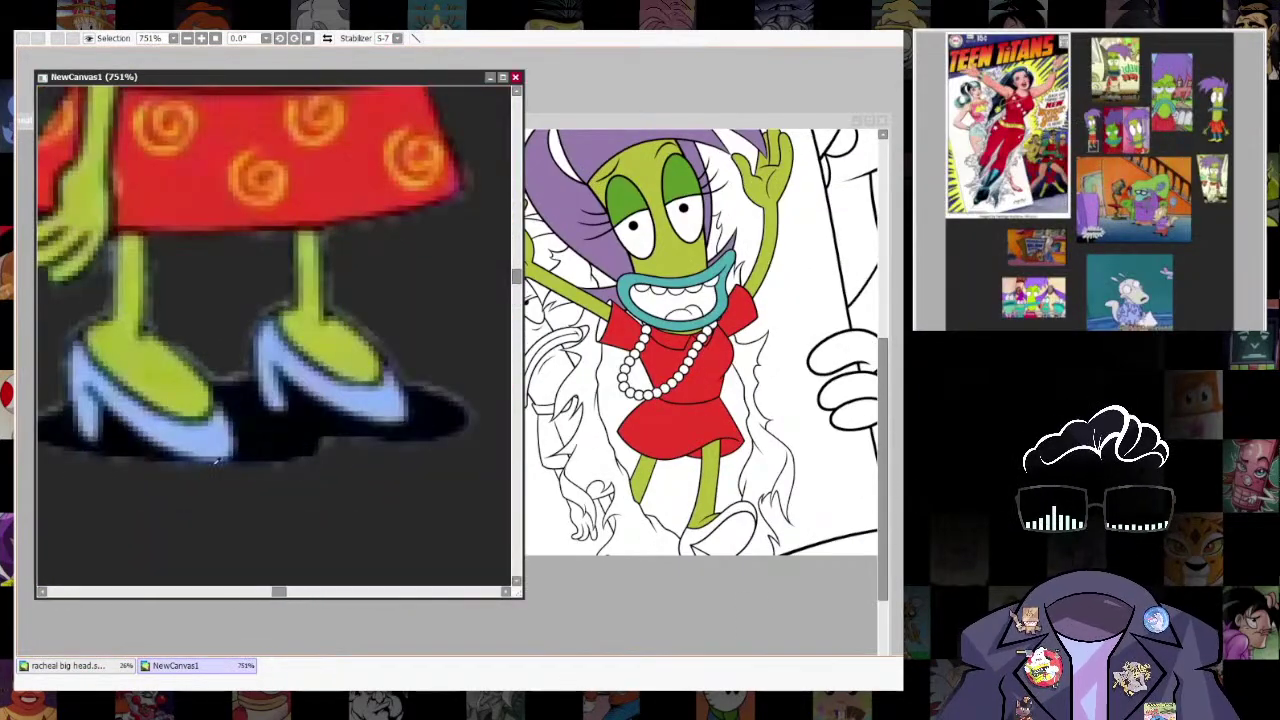
Select the upper and sole of the front character's shoe, fill both with light blue and deselect.
left_click(772, 121)
scroll(733, 533, "up", 4)
left_click_drag(771, 566, 771, 523)
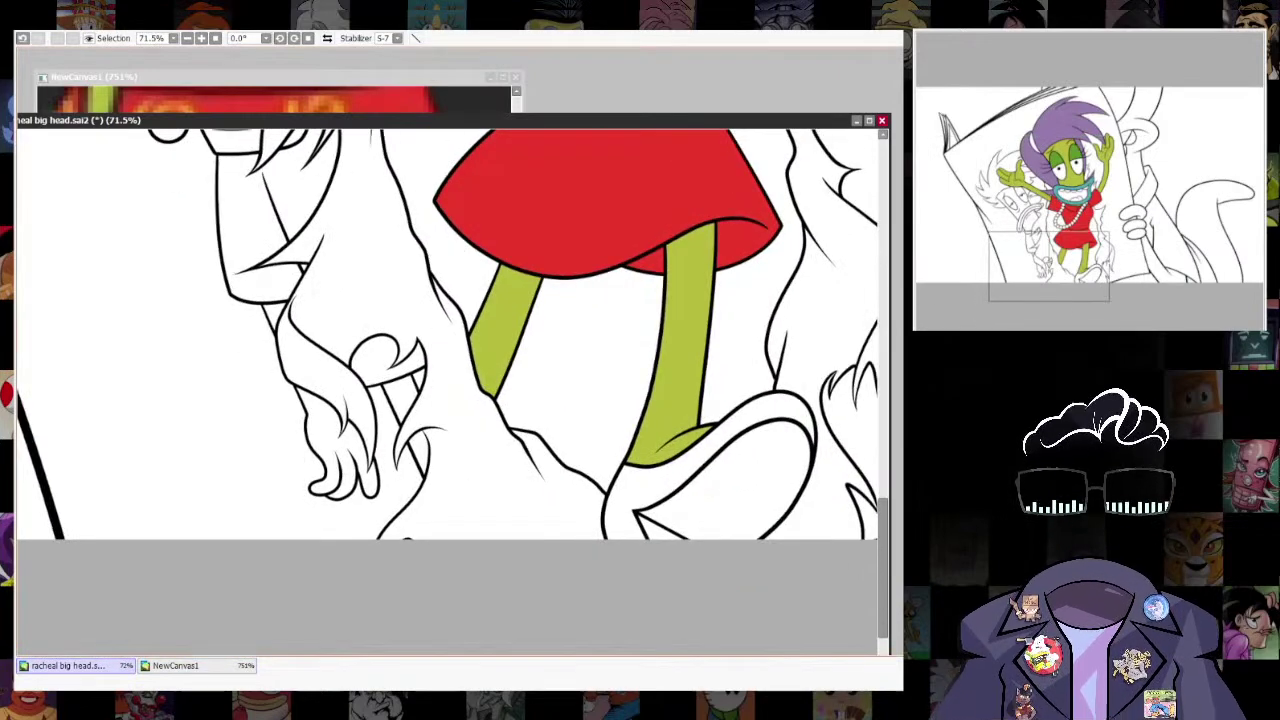
left_click(682, 462)
left_click(728, 492)
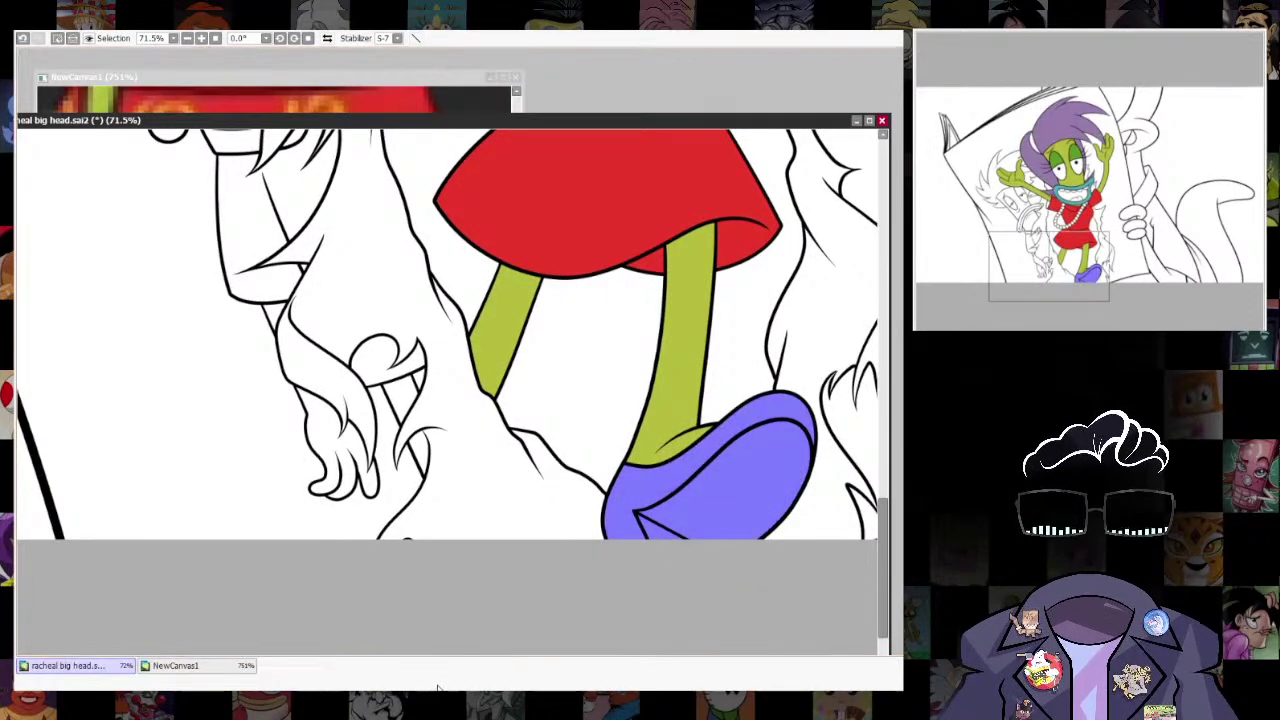
key("ctrl+f")
key("ctrl+d")
scroll(733, 444, "down", 5)
scroll(720, 450, "up", 7)
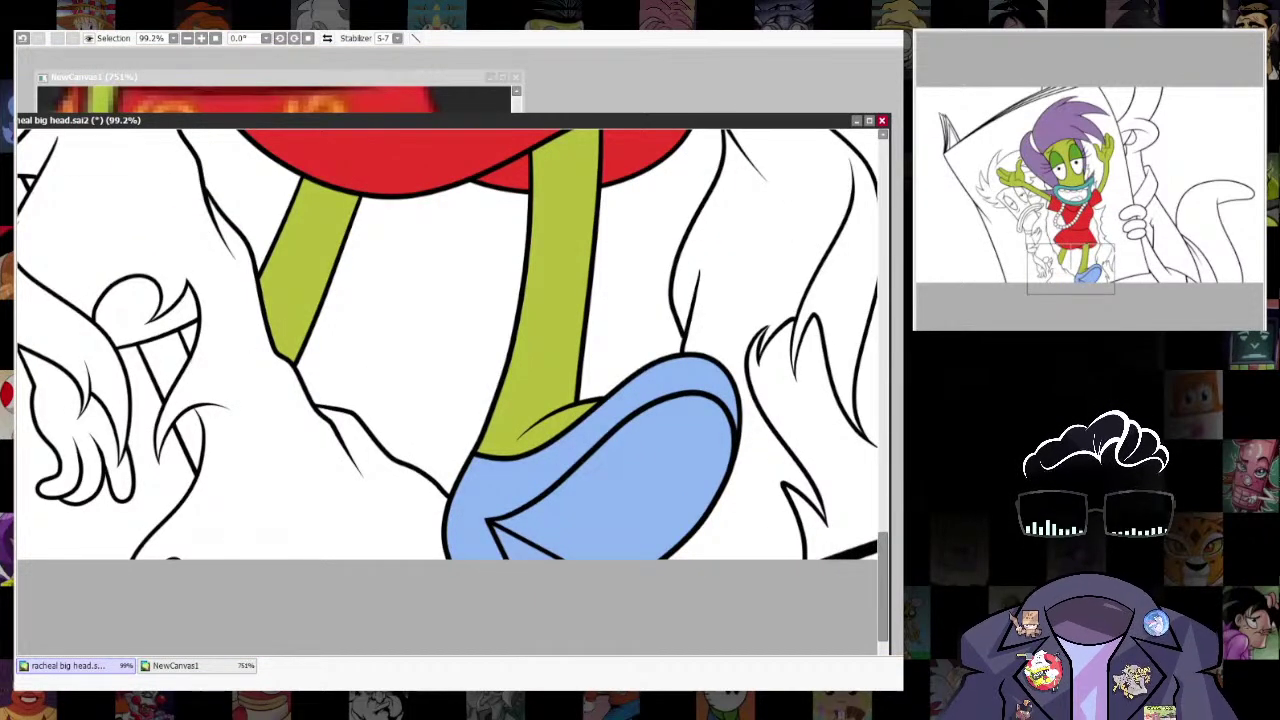
Select the sole of the front character's shoe, fill it with a darker grey-blue than the upper and deselect.
left_click(618, 480)
left_click(521, 549)
key("ctrl+f")
key("ctrl+d")
key("ctrl+z")
key("ctrl+d")
key("ctrl+z")
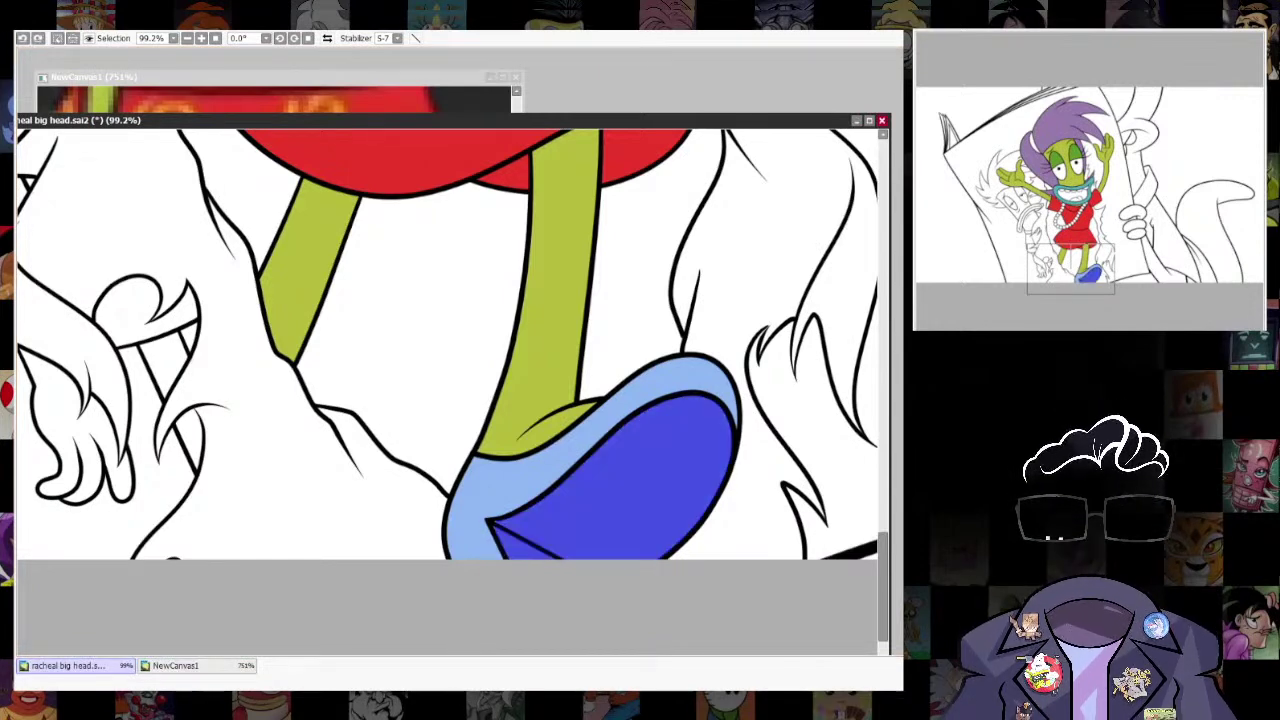
key("ctrl+f")
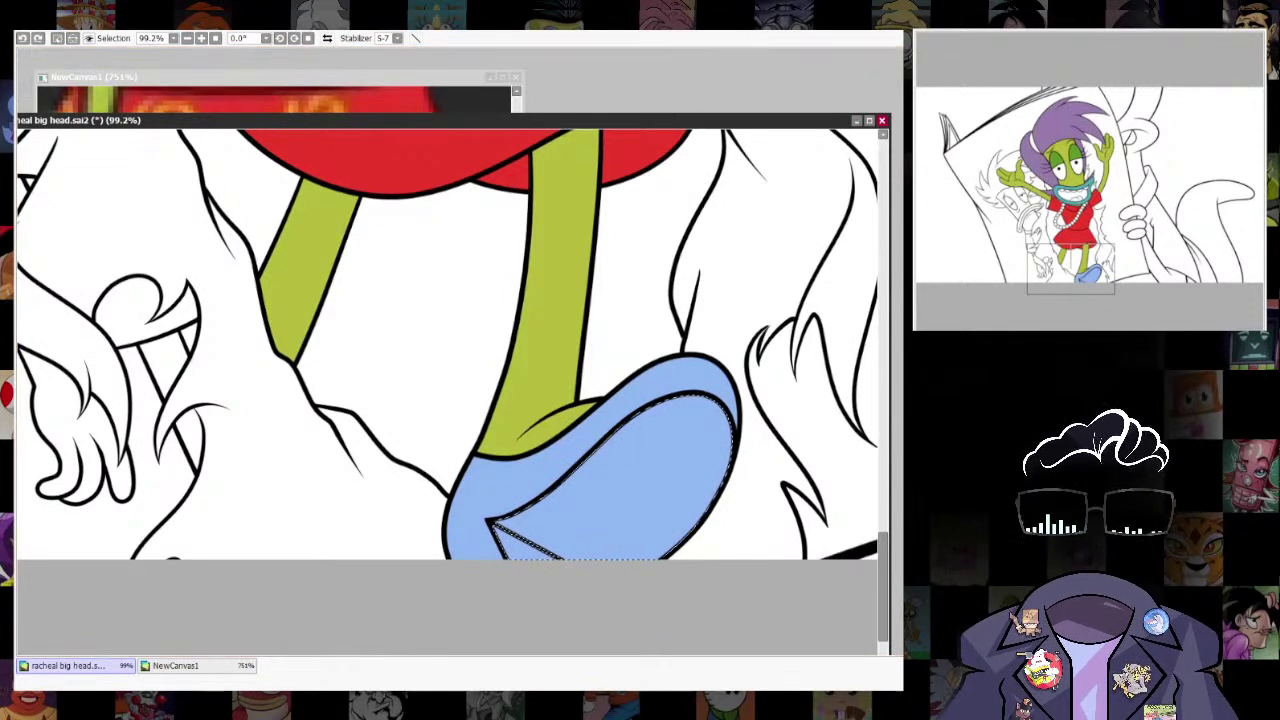
key("ctrl+f")
key("ctrl+d")
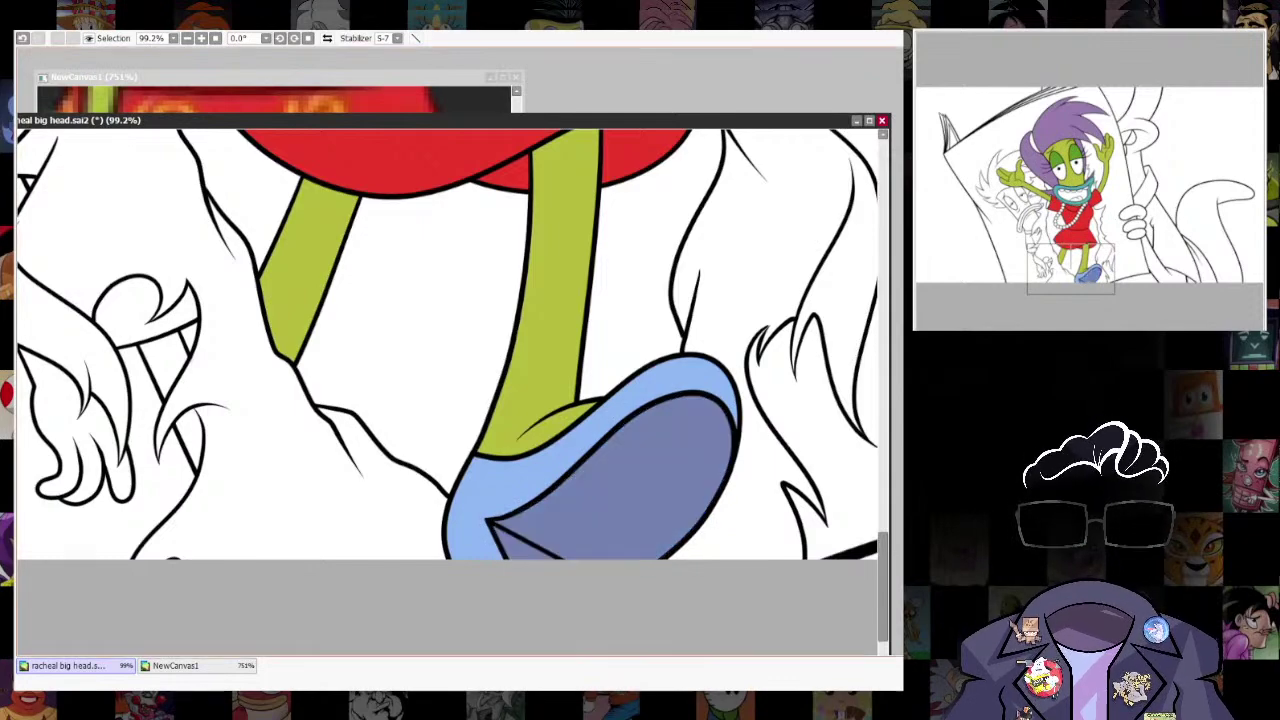
Find the light blue hair band in the reference images and zoom in on it for its colour.
scroll(662, 528, "down", 7)
scroll(650, 388, "up", 5)
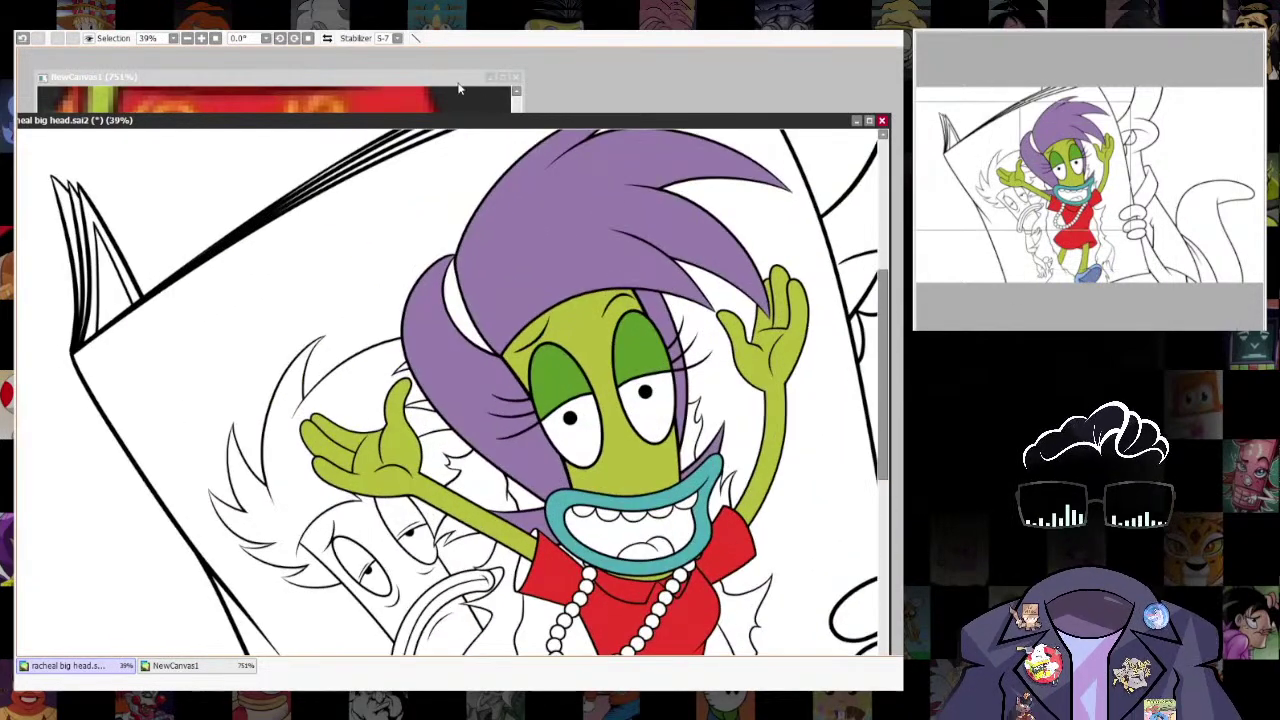
left_click(464, 87)
scroll(374, 277, "down", 6)
left_click_drag(374, 277, 380, 408)
scroll(378, 400, "down", 2)
scroll(320, 254, "up", 6)
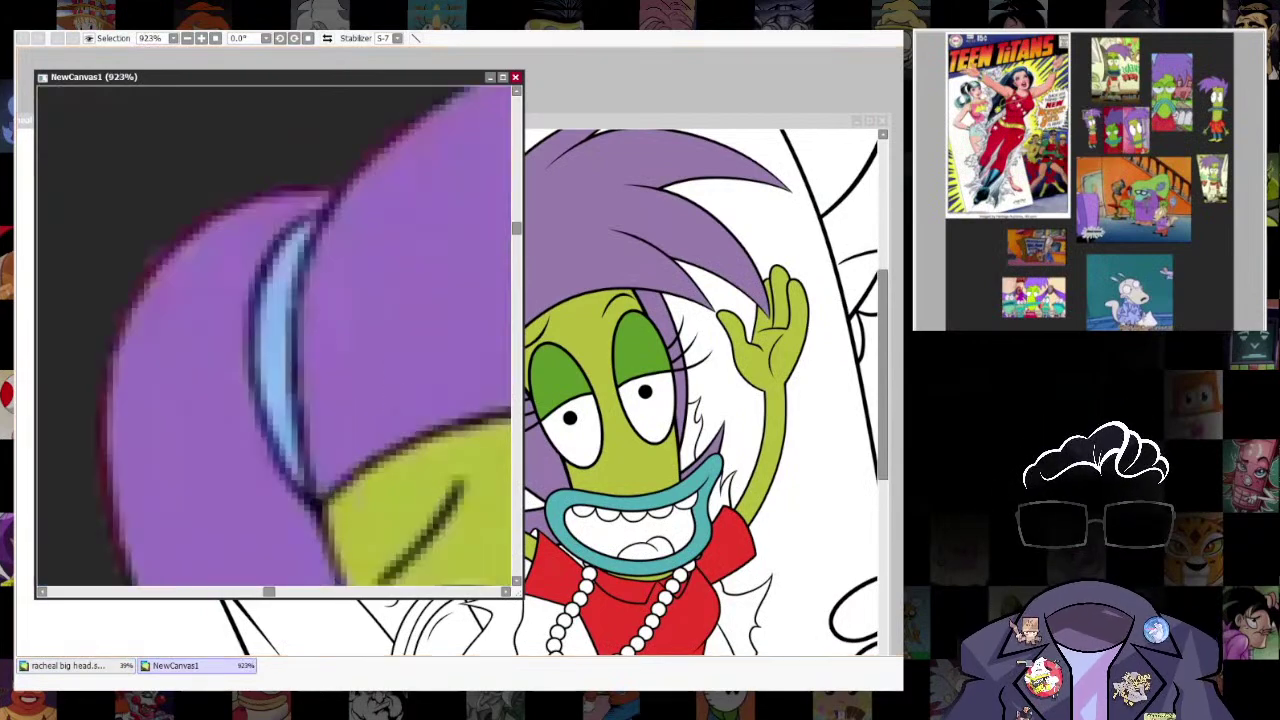
Fill the band in the front character's purple hair with the reference light blue.
left_click(740, 123)
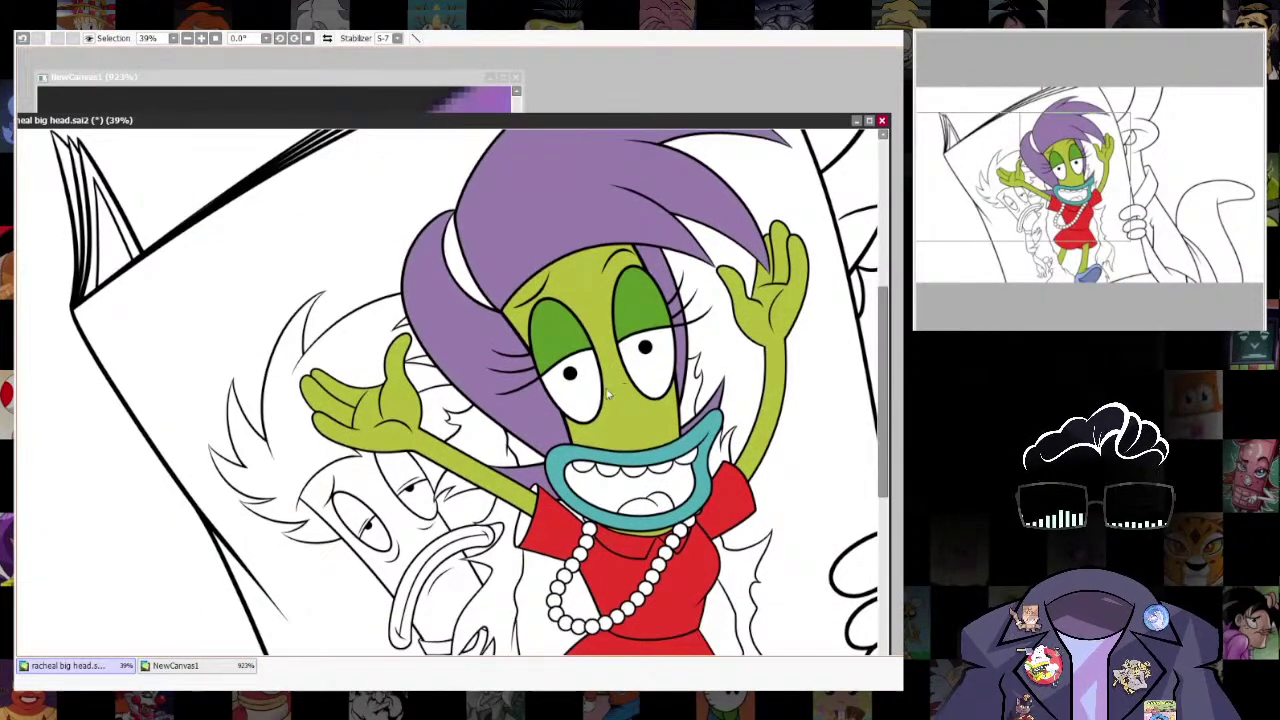
scroll(577, 497, "up", 4)
left_click(547, 455)
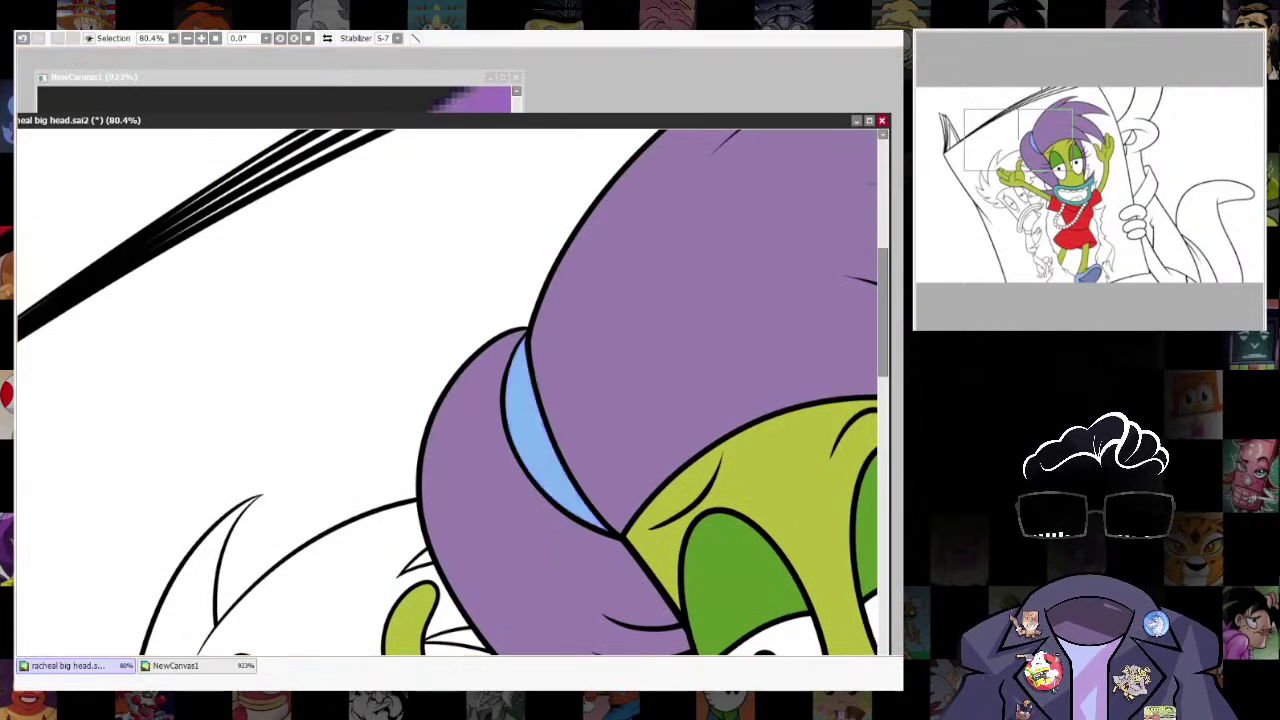
Select the inside of the front character's sleeve opening around the arm, fill it with dark red and deselect.
scroll(771, 434, "down", 3)
scroll(631, 403, "up", 1)
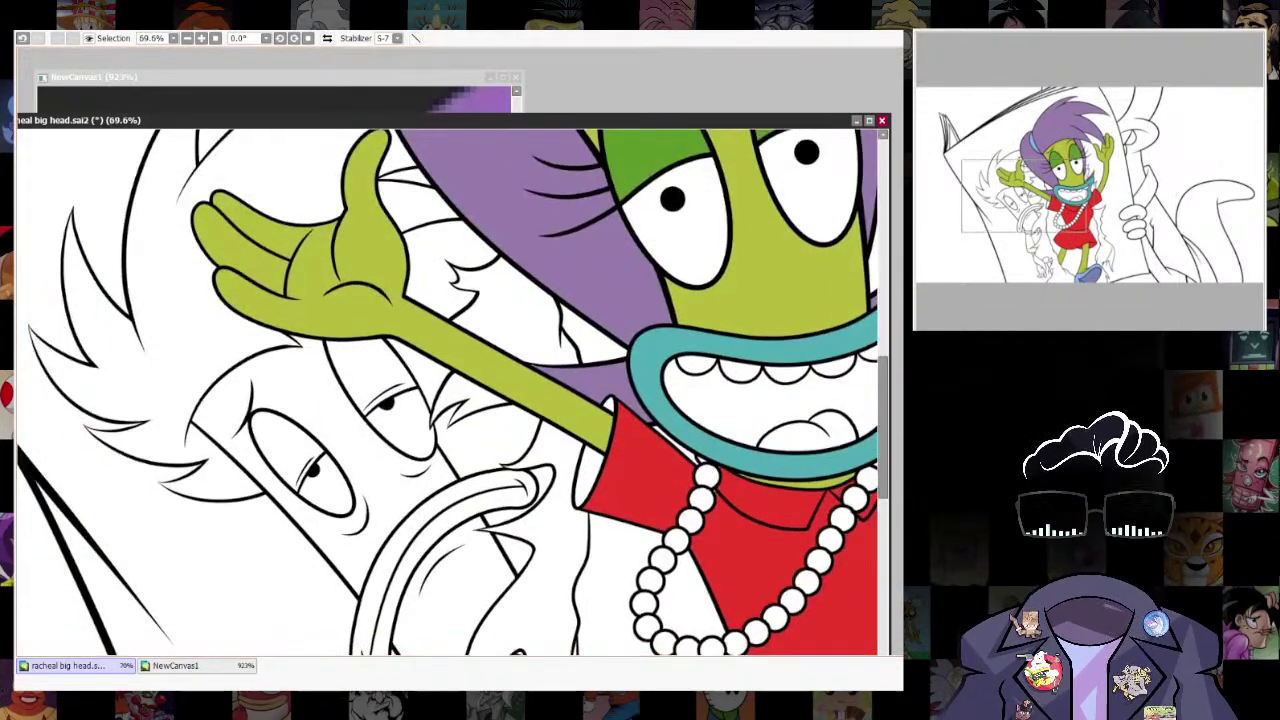
scroll(755, 498, "up", 3)
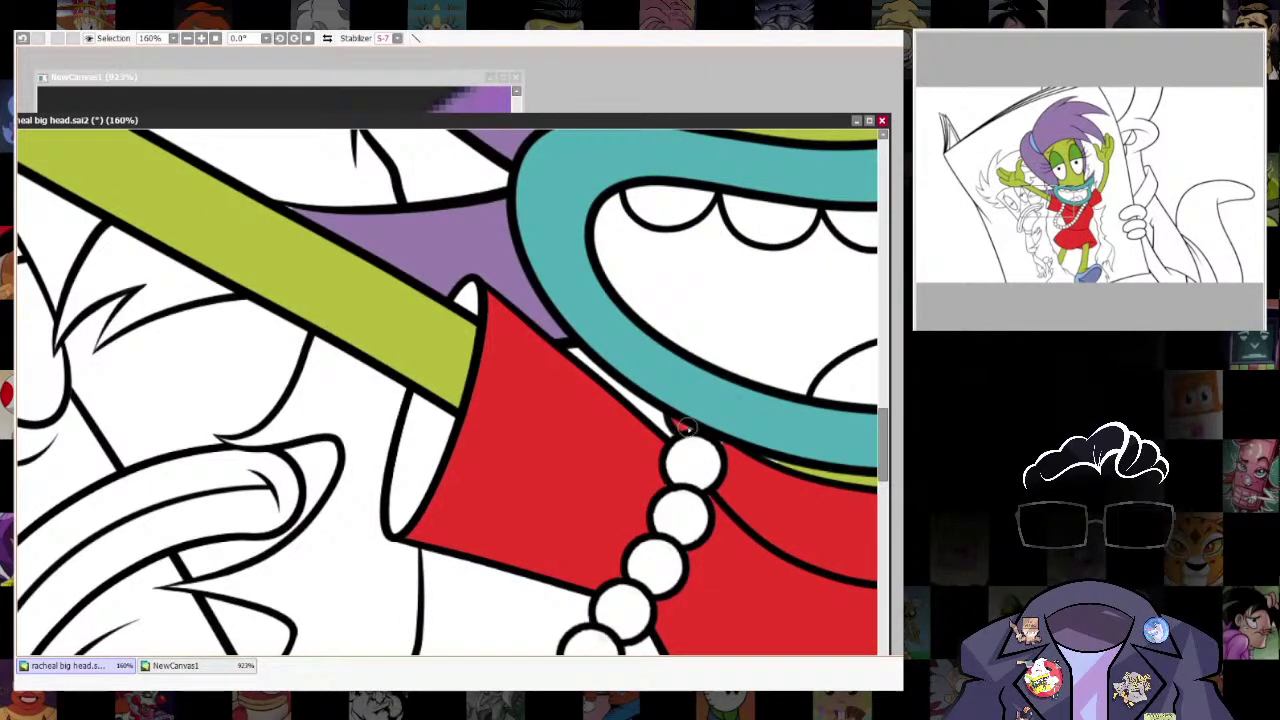
left_click_drag(865, 576, 865, 150)
left_click_drag(811, 416, 637, 506)
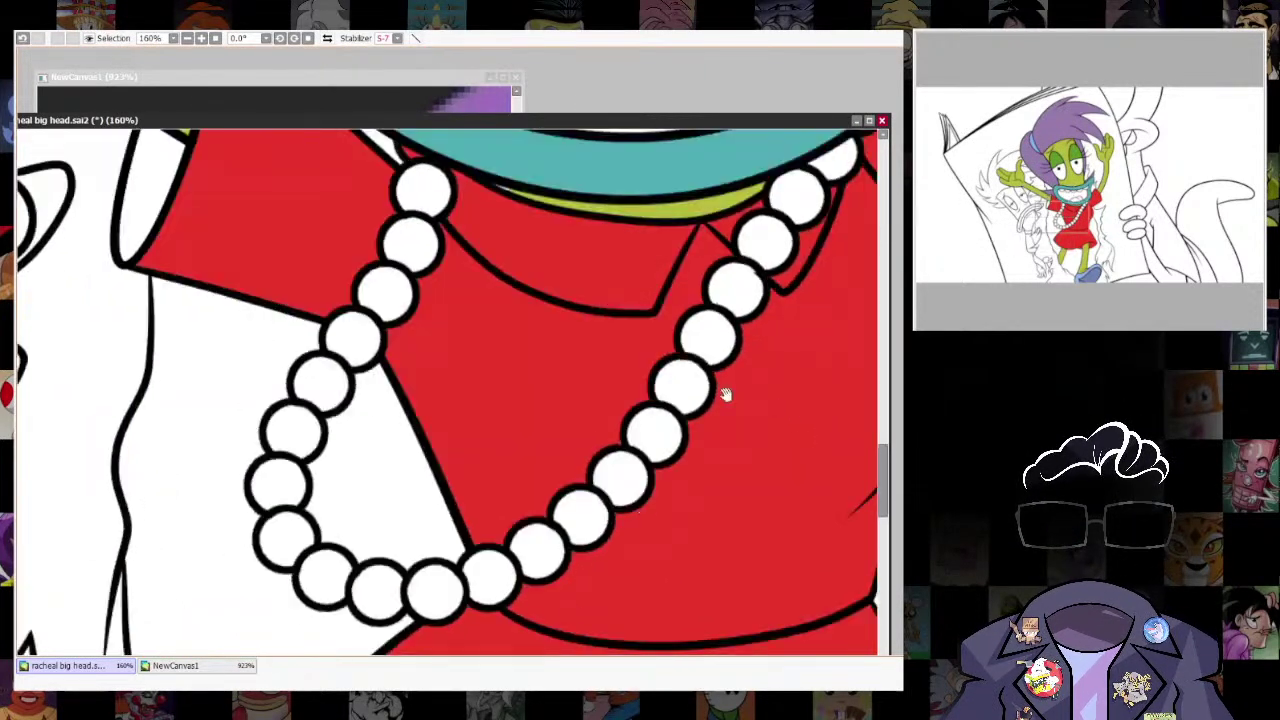
left_click_drag(700, 206, 668, 439)
scroll(472, 421, "down", 3)
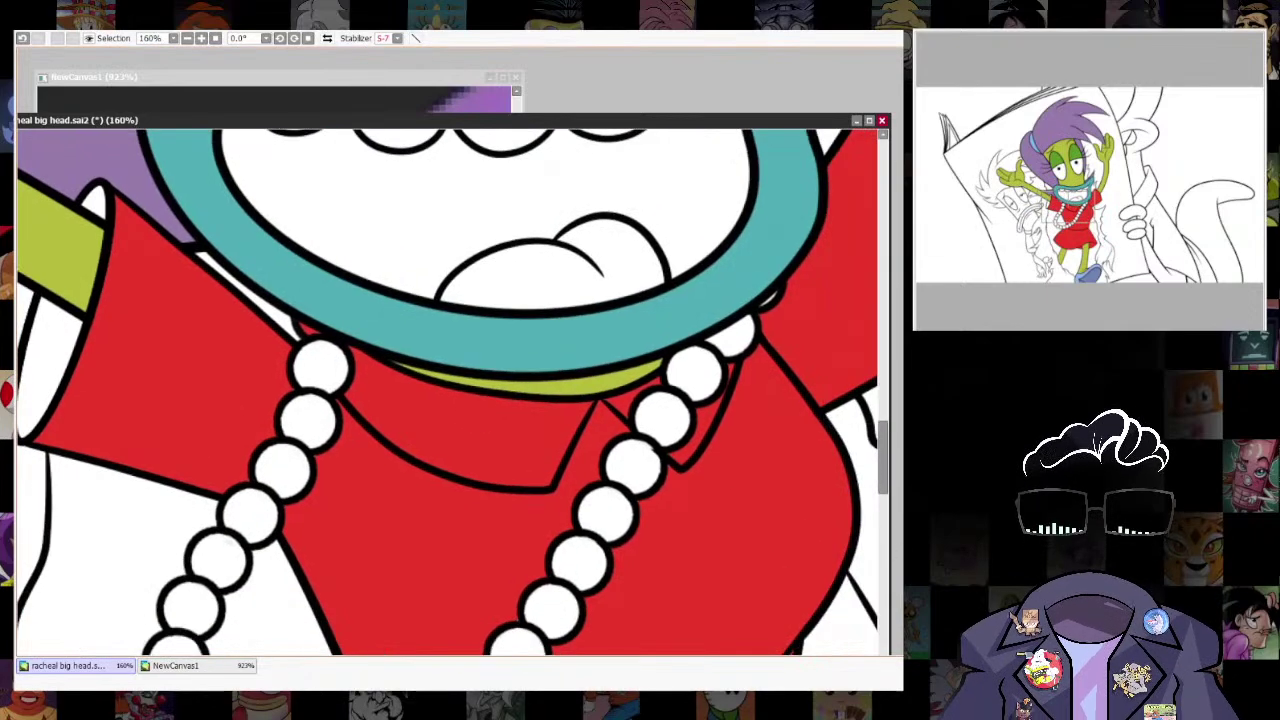
scroll(790, 378, "down", 3)
scroll(652, 311, "up", 4)
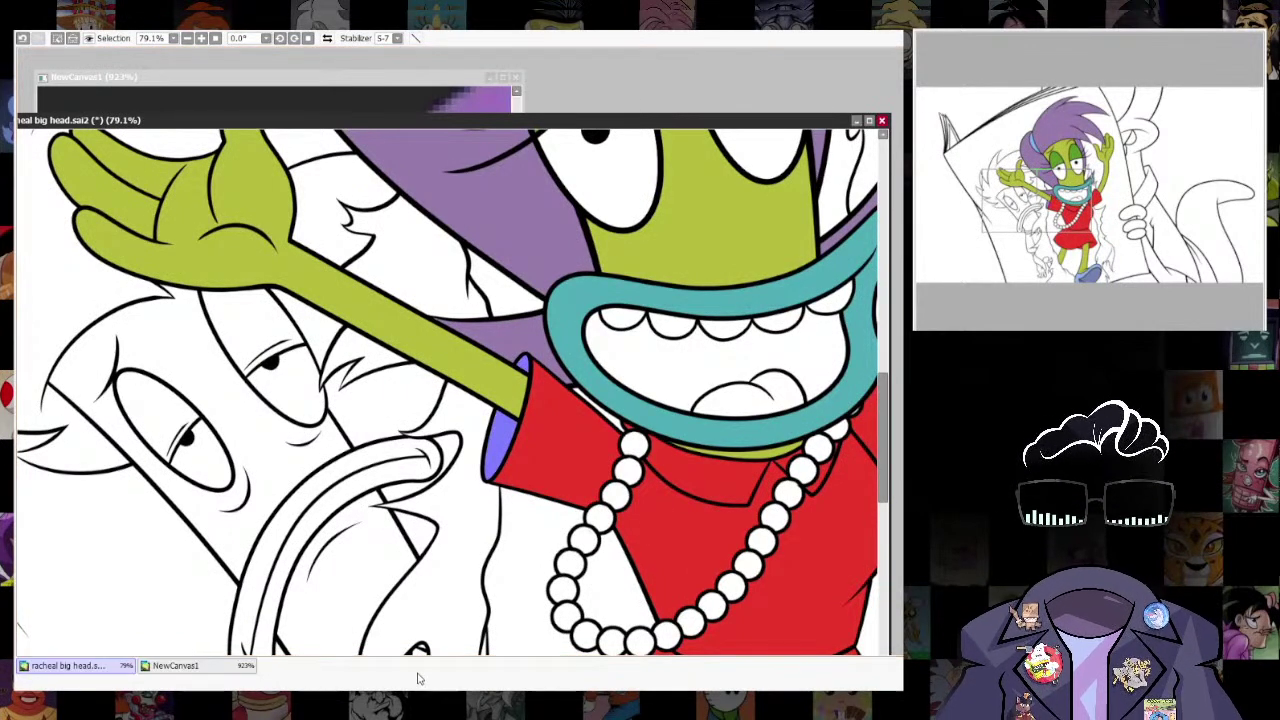
scroll(795, 560, "down", 3)
scroll(795, 560, "up", 3)
scroll(677, 465, "down", 3)
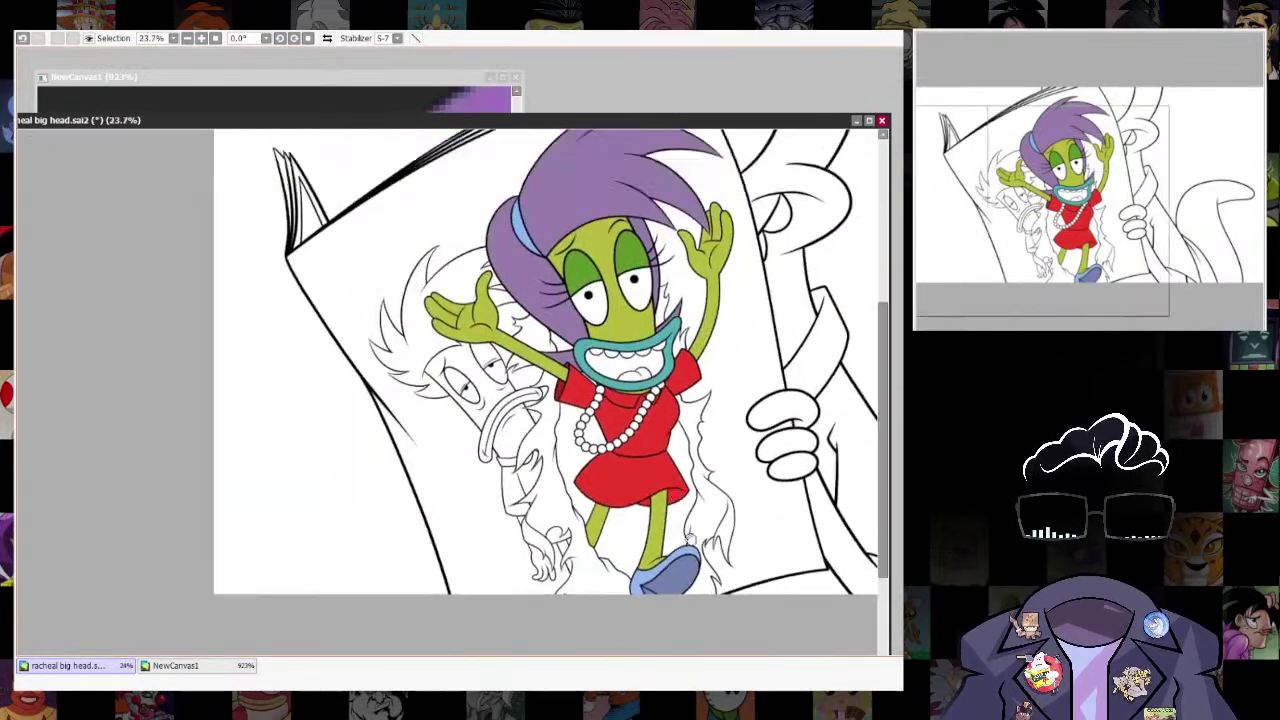
Check the open mouth in the reference screenshot and fill the front character's mouth interior with dark teal.
key("ctrl+Tab")
scroll(443, 357, "down", 8)
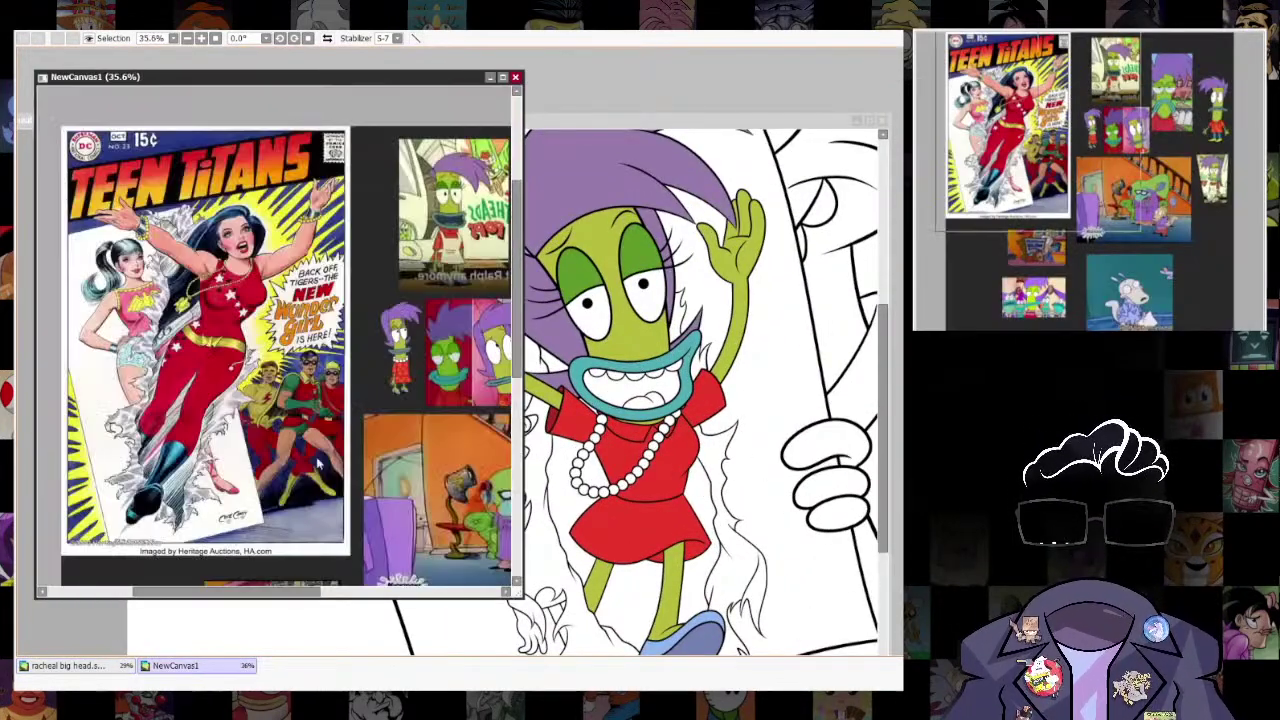
scroll(386, 252, "up", 3)
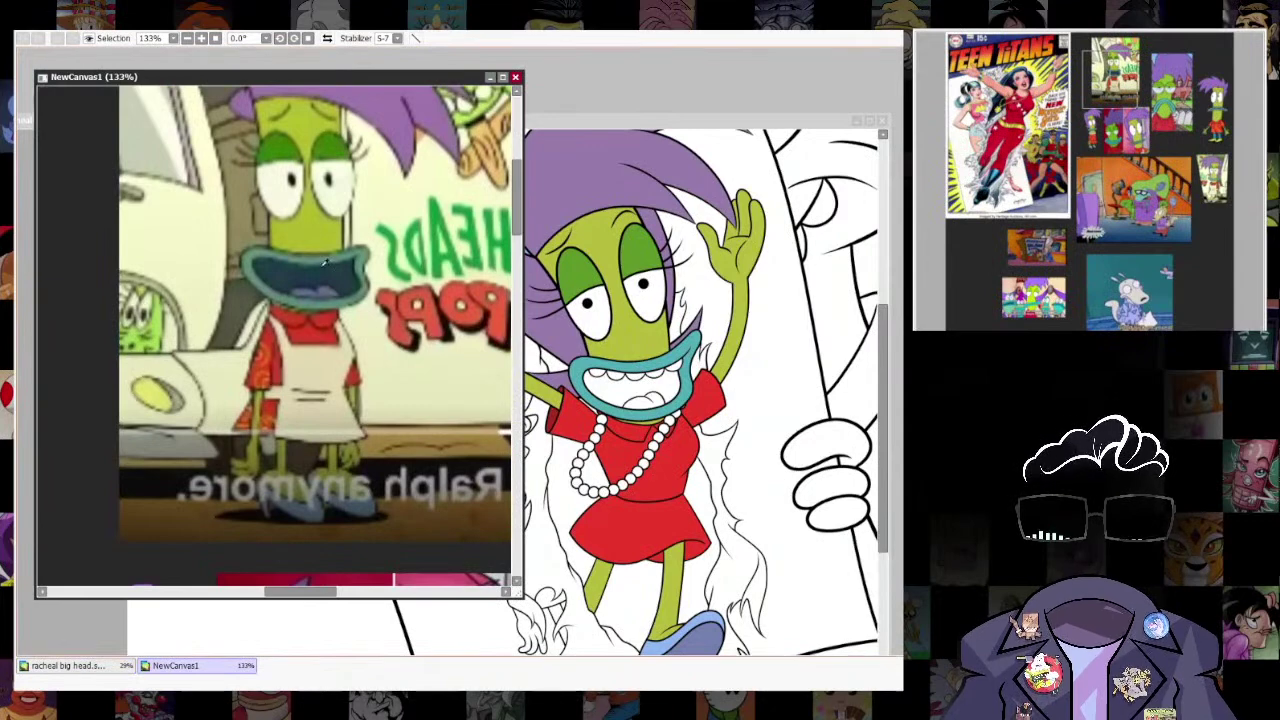
left_click(766, 118)
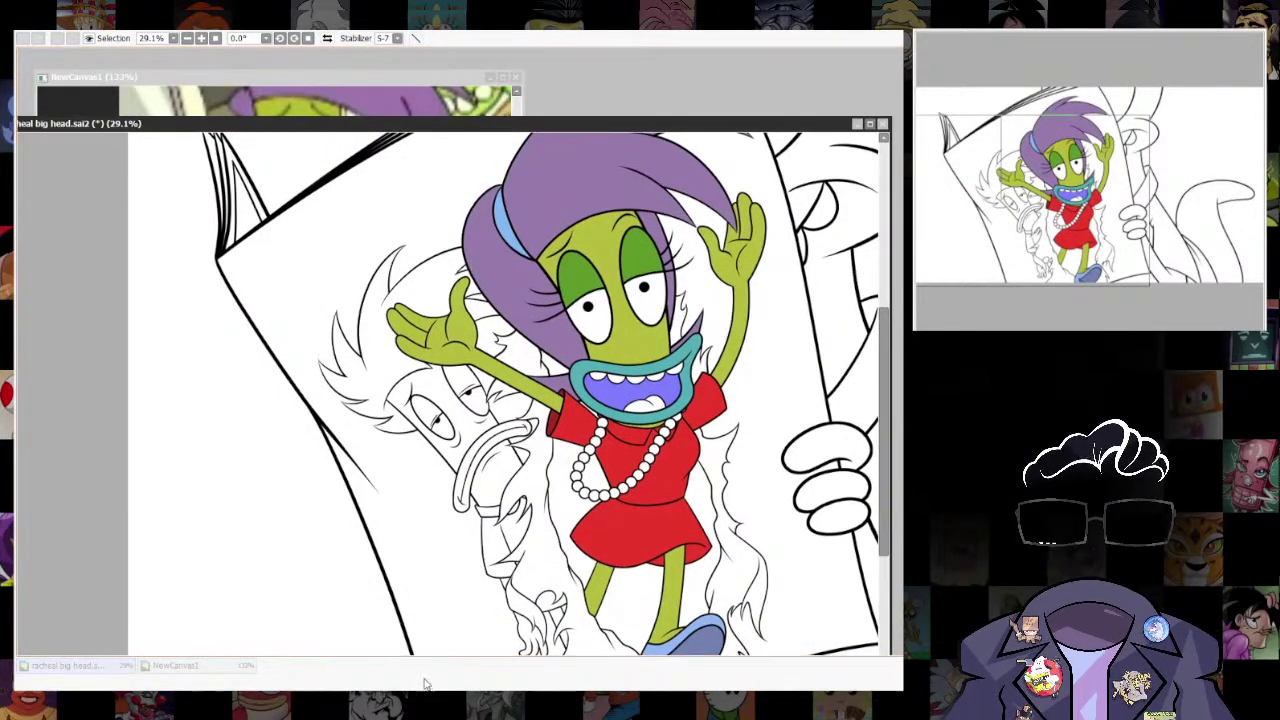
scroll(664, 383, "up", 1)
scroll(664, 383, "up", 15)
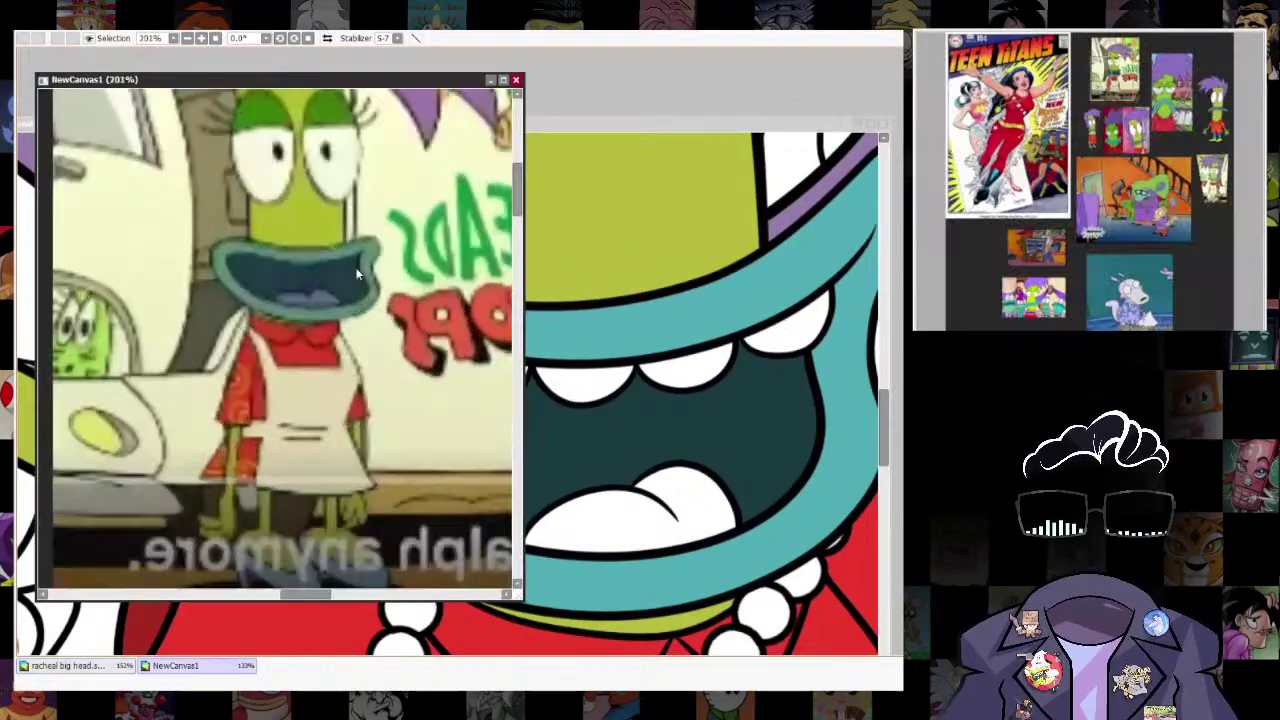
Zoom in on the tongue in the reference and fill both parts of the front character's tongue with muted grey-blue.
scroll(280, 340, "up", 10)
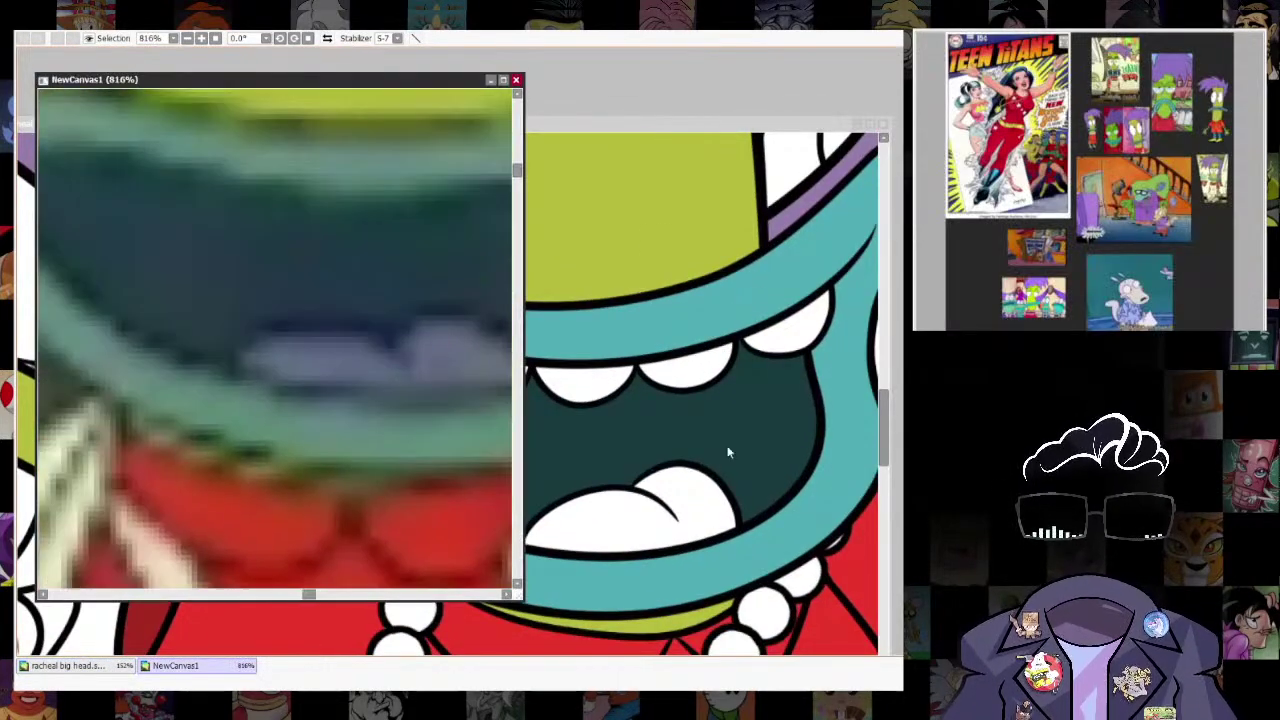
left_click(610, 267)
scroll(772, 527, "down", 10)
scroll(768, 522, "up", 8)
left_click_drag(762, 510, 768, 558)
left_click(528, 468)
left_click(606, 450)
key("ctrl+u")
scroll(552, 395, "down", 6)
scroll(552, 395, "up", 2)
scroll(730, 476, "up", 3)
scroll(730, 476, "down", 1)
scroll(560, 300, "up", 1)
Examine the reference images for the short-haired character's skin, lip and hair colours.
left_click(450, 83)
scroll(463, 368, "down", 6)
scroll(430, 450, "up", 4)
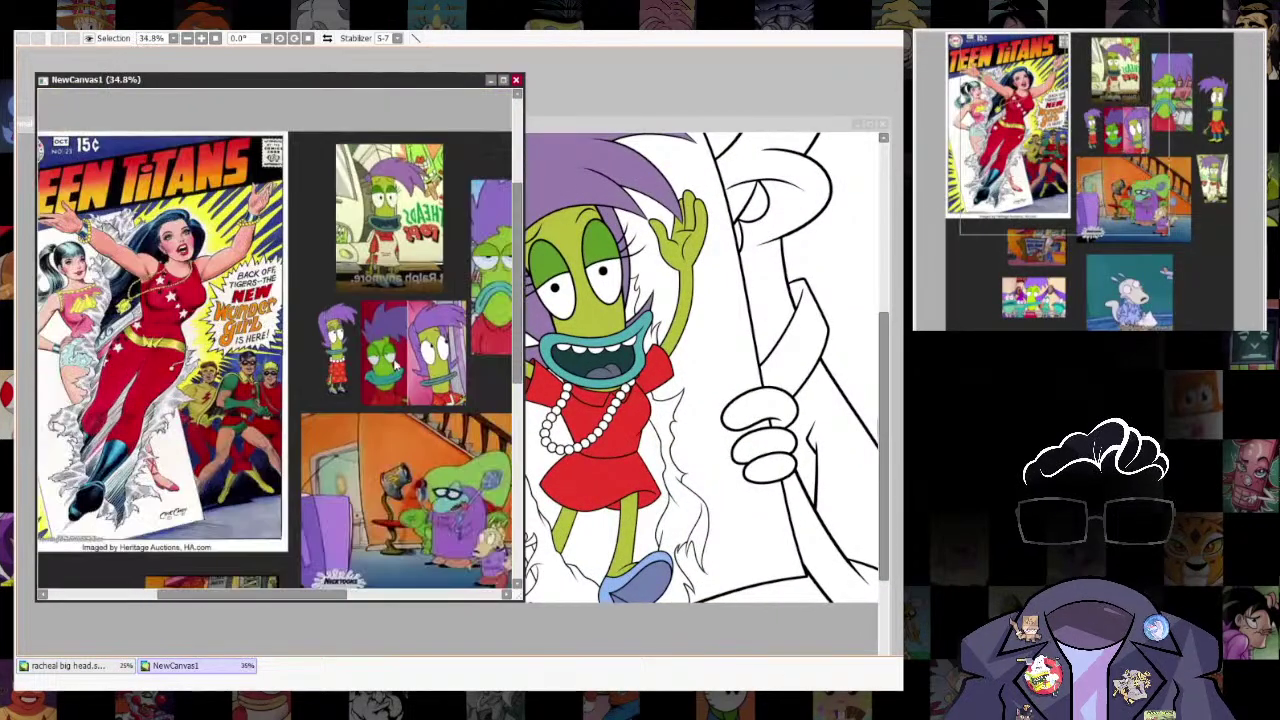
scroll(428, 445, "down", 3)
scroll(398, 410, "up", 1)
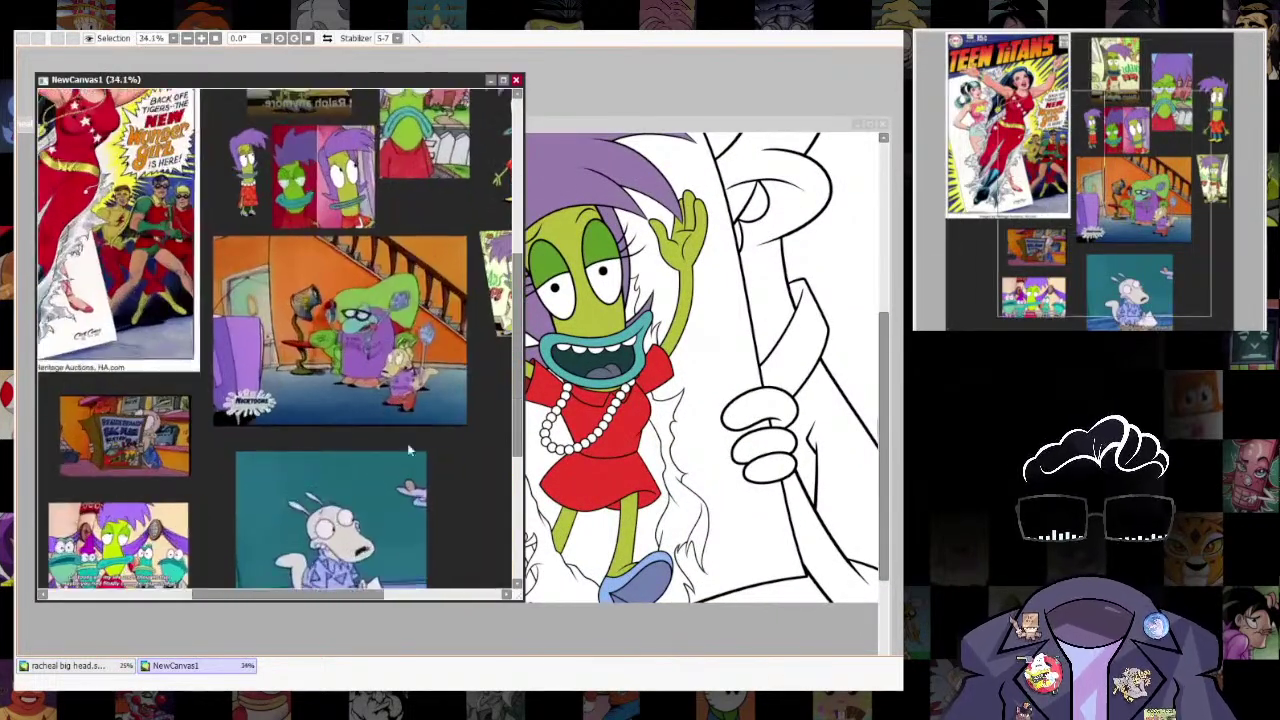
scroll(511, 533, "up", 4)
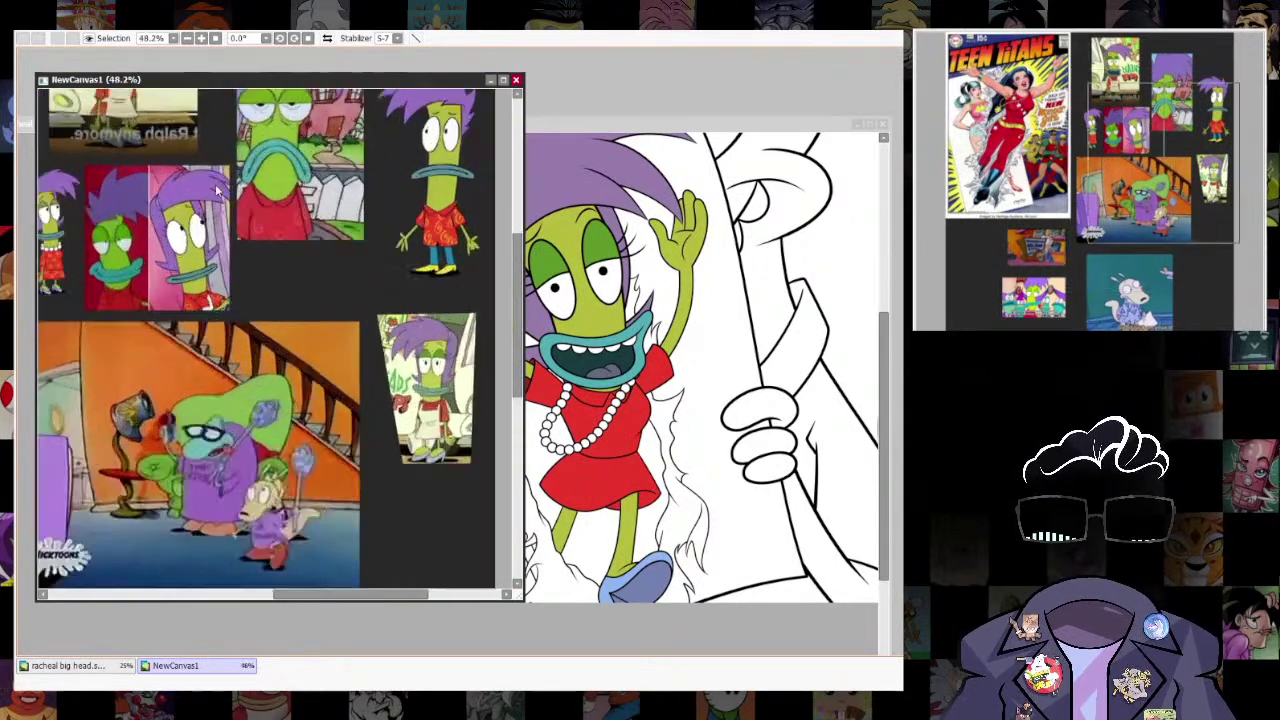
left_click_drag(452, 563, 365, 430)
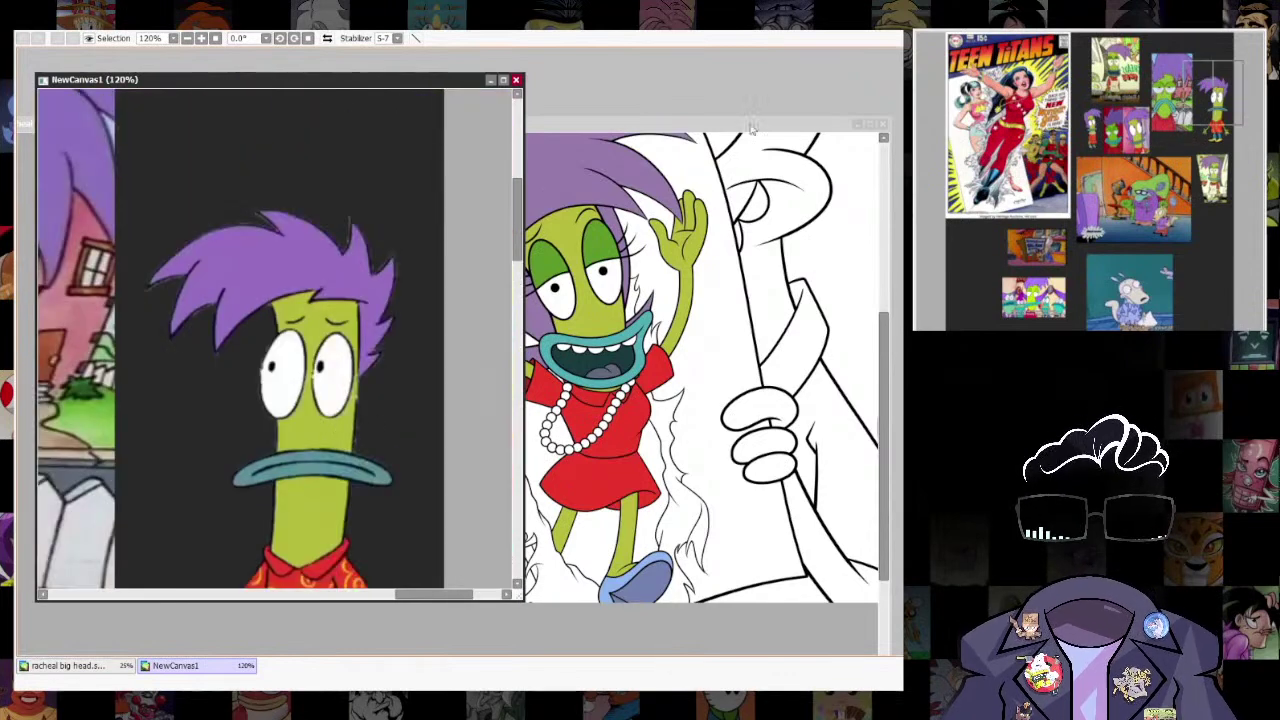
Select the back character's face, neck, arm and hand, fill them with yellow-green and deselect.
left_click(742, 160)
scroll(349, 369, "up", 4)
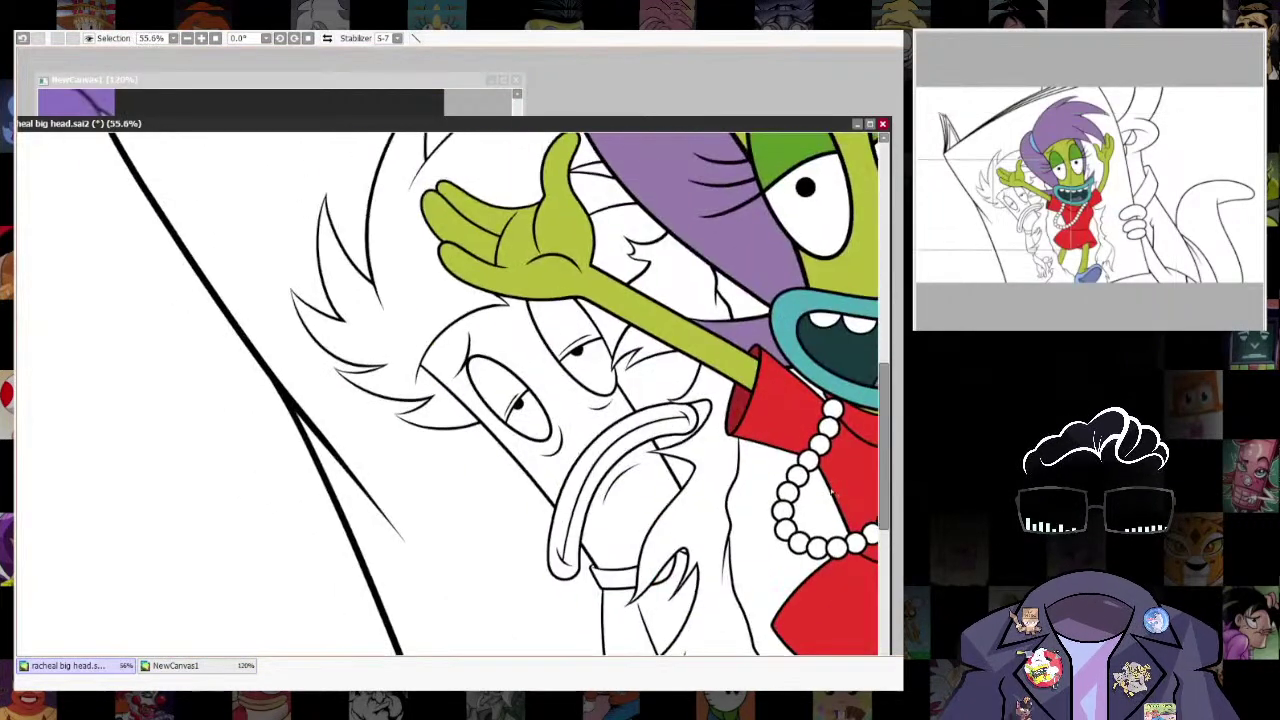
left_click(562, 440)
left_click(645, 520)
left_click_drag(757, 553, 716, 432)
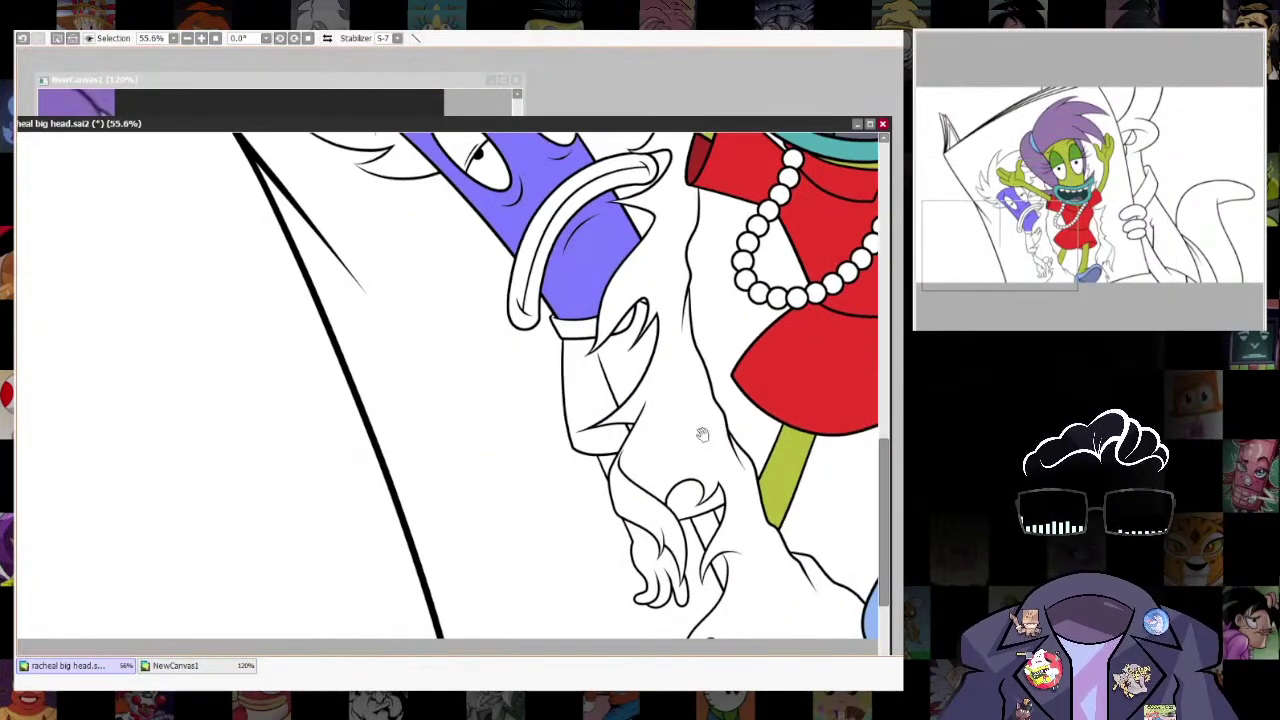
key("ctrl+f")
key("ctrl+d")
Select the back character's lips, fill them with teal and deselect.
scroll(752, 409, "down", 3)
left_click_drag(752, 409, 740, 610)
scroll(726, 569, "up", 1)
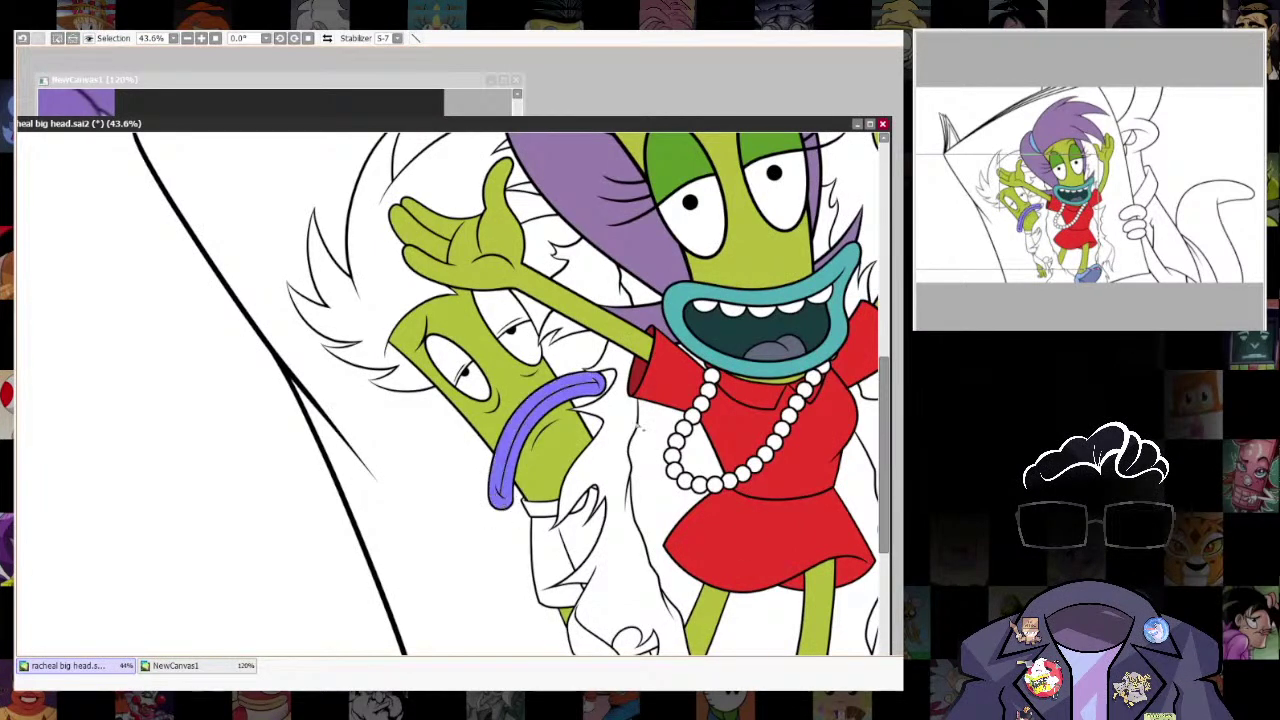
key("ctrl+f")
key("ctrl+d")
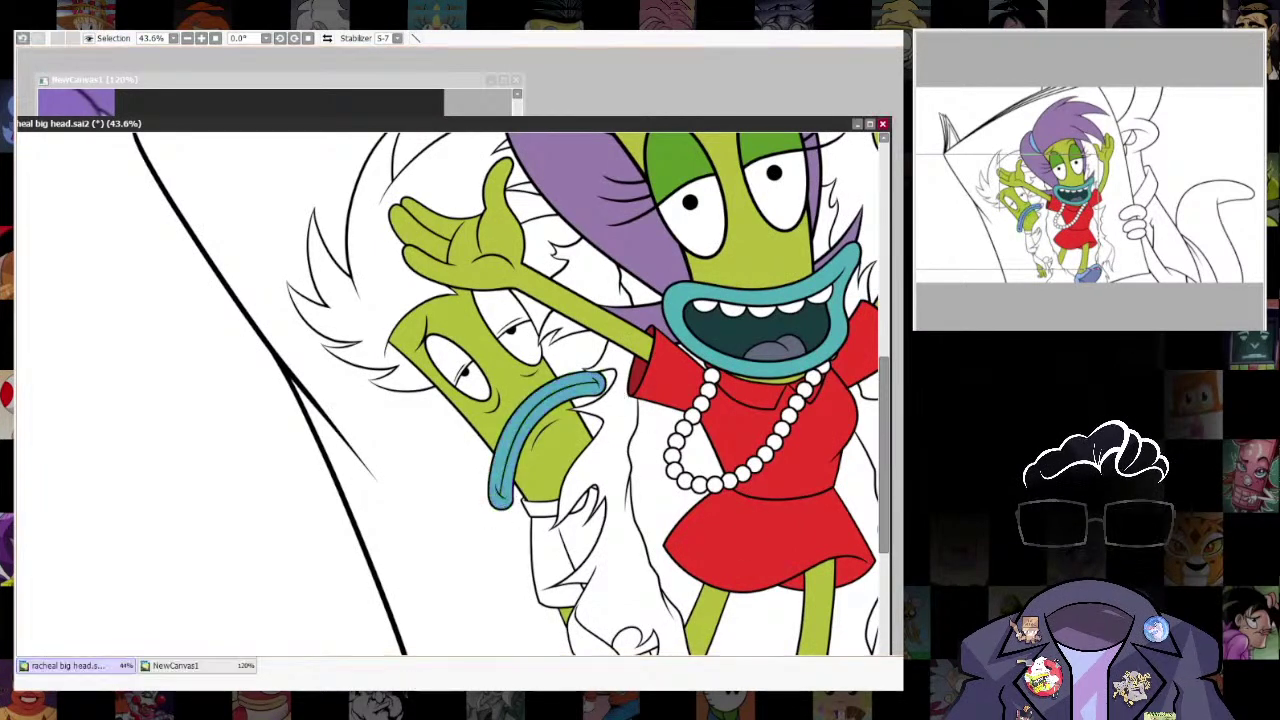
Select both of the back character's eyelids and fill them with dark olive green.
scroll(718, 384, "down", 3)
scroll(680, 350, "up", 3)
left_click_drag(782, 478, 754, 540)
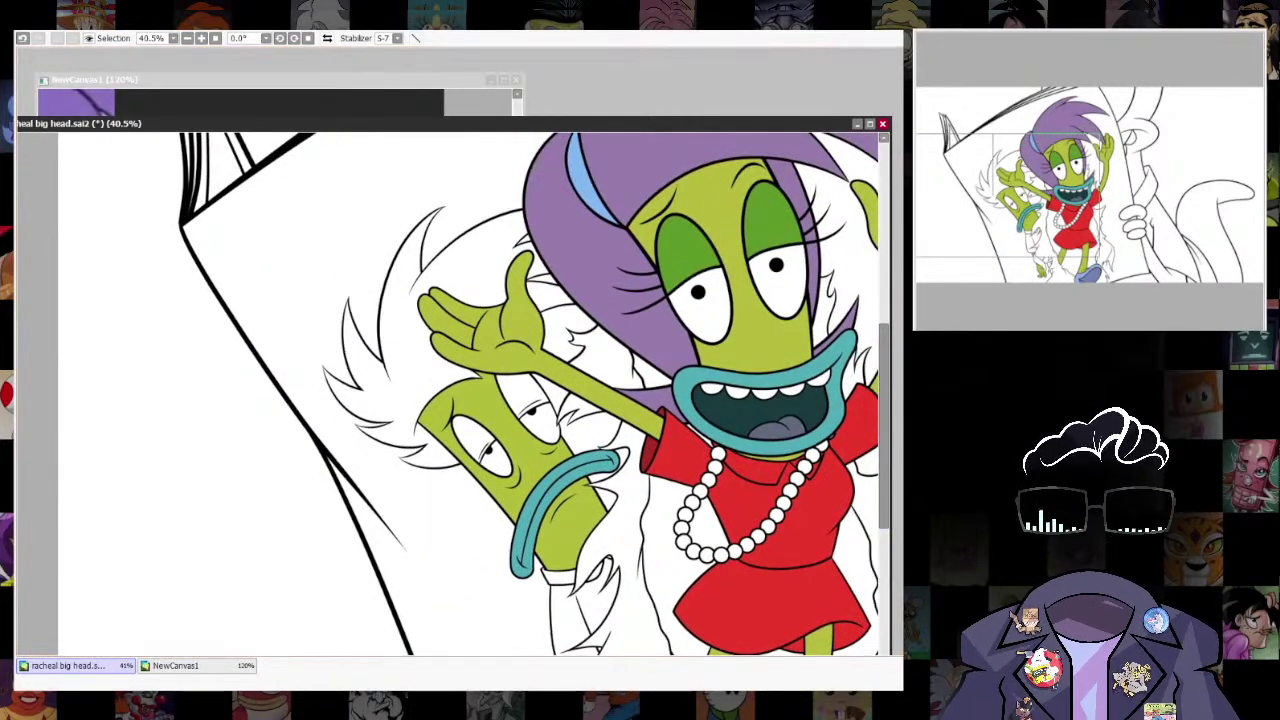
left_click(466, 432)
left_click(522, 394)
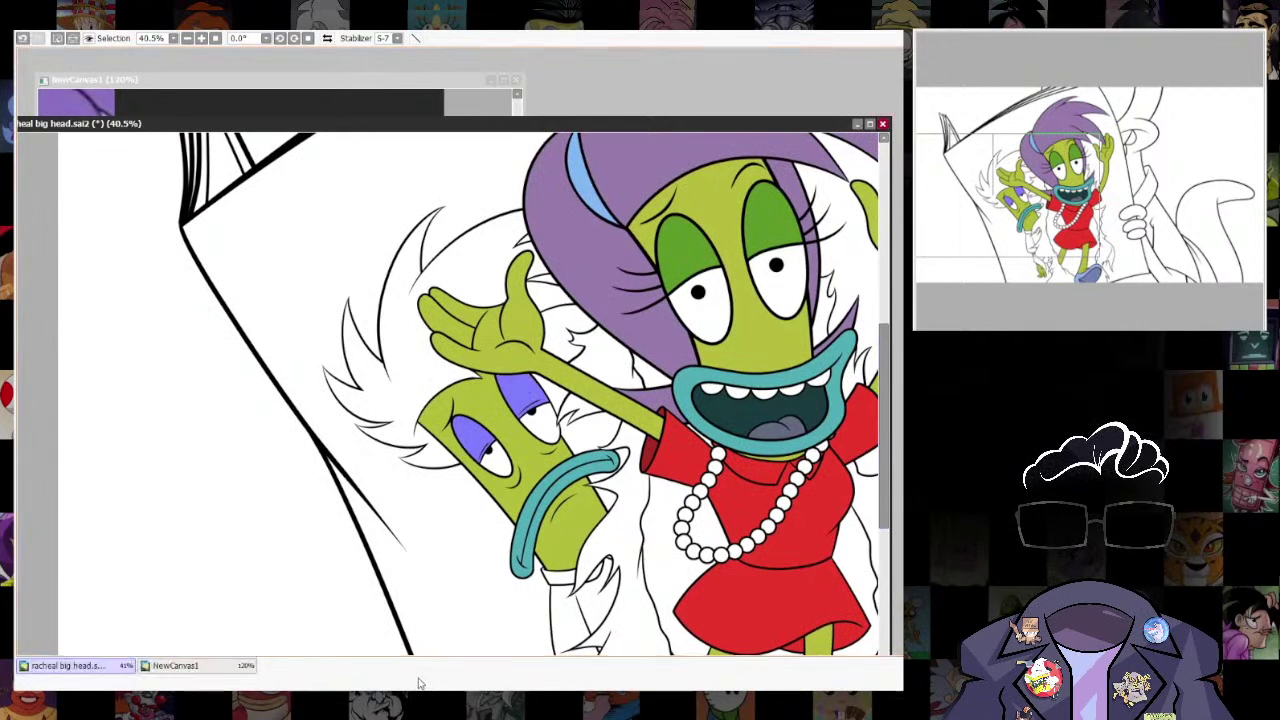
Select the back character's spiky hair, fill it with purple and deselect.
left_click_drag(692, 147, 765, 247)
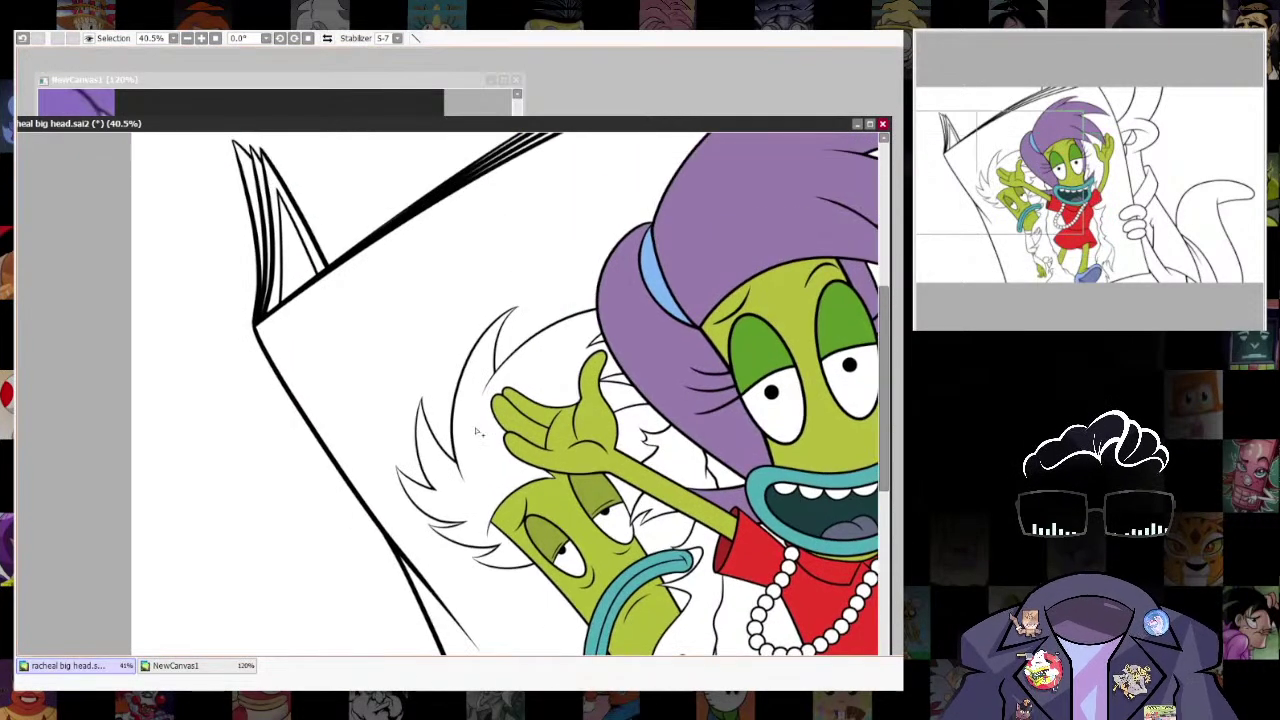
left_click(530, 370)
key("ctrl+d")
Check the short-haired character's shirt in the full-body reference and return to the drawing.
scroll(775, 473, "down", 5)
left_click_drag(745, 520, 508, 356)
scroll(447, 394, "up", 5)
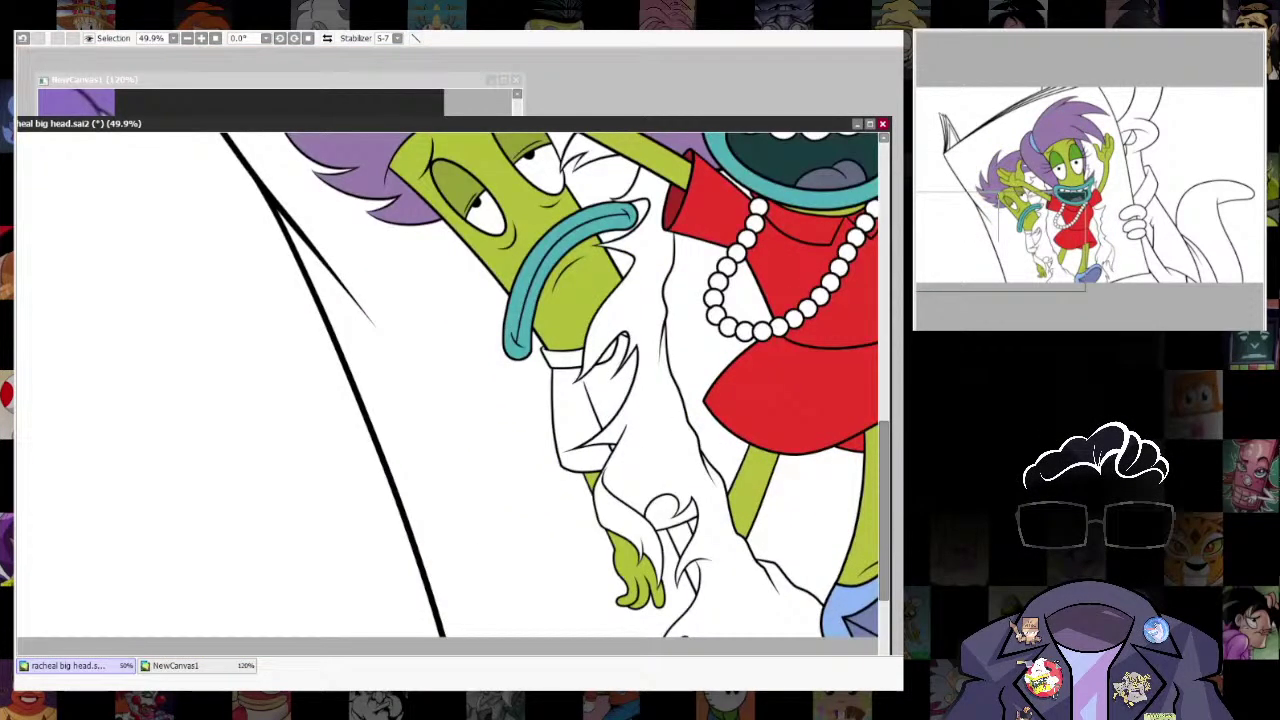
key("ctrl+Tab")
left_click_drag(334, 520, 362, 384)
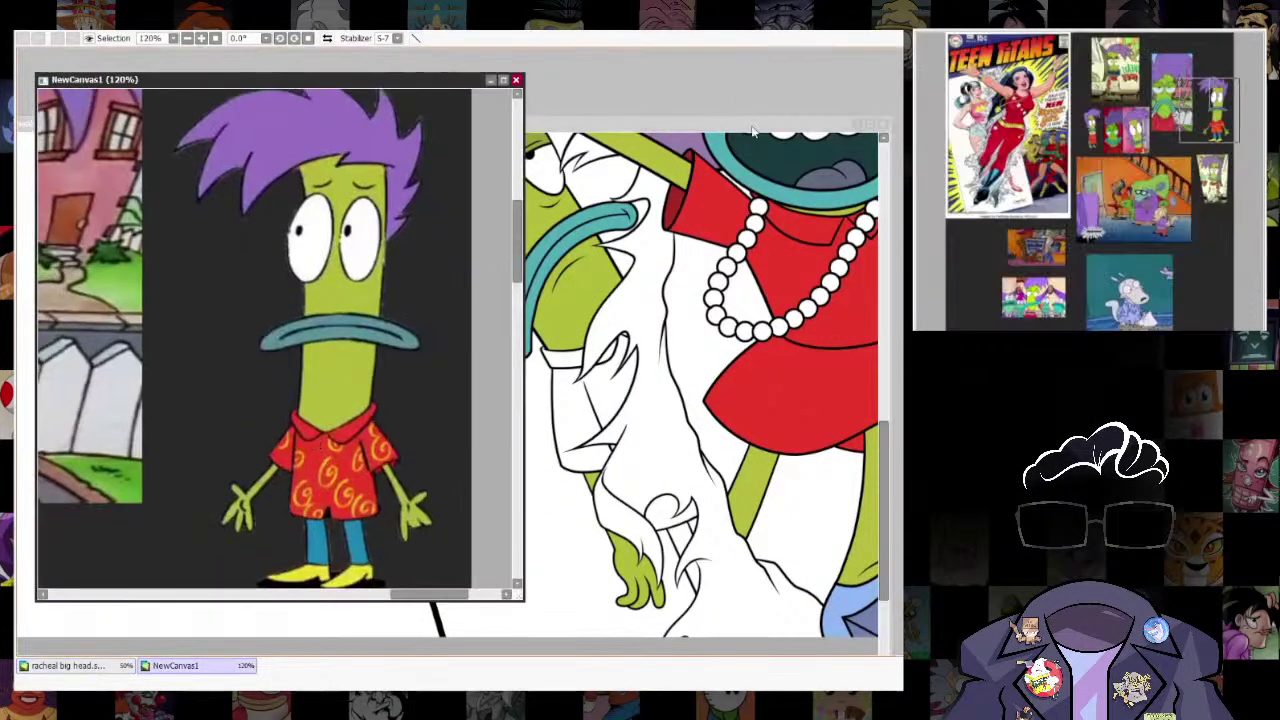
left_click(757, 122)
left_click_drag(757, 124, 726, 146)
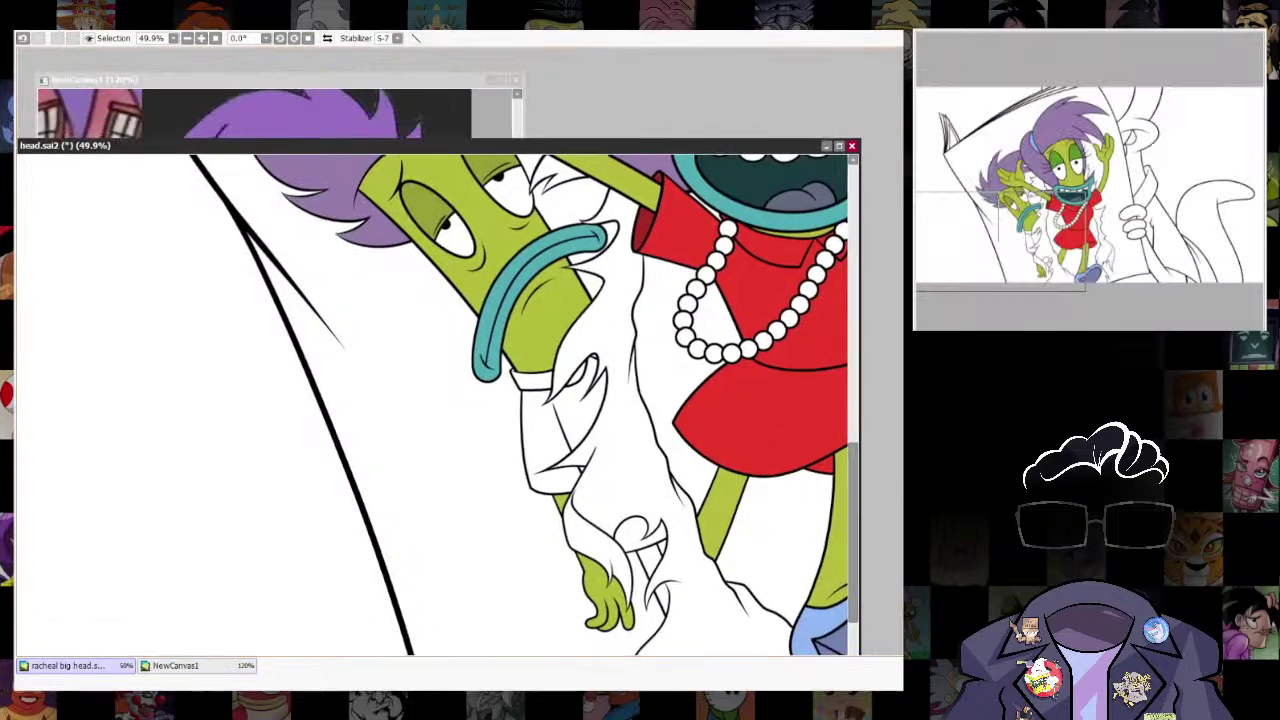
scroll(490, 474, "down", 3)
left_click_drag(611, 455, 586, 477)
scroll(632, 413, "up", 3)
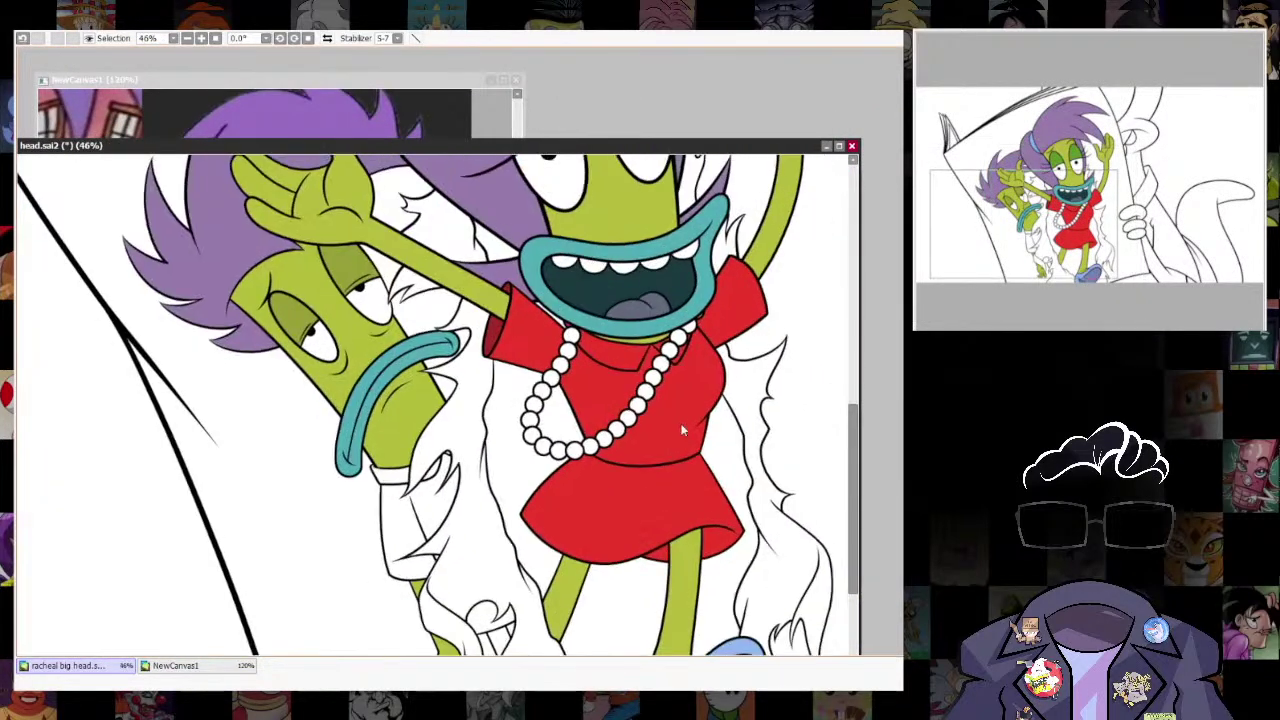
scroll(684, 438, "down", 4)
scroll(649, 412, "up", 4)
left_click_drag(685, 480, 843, 441)
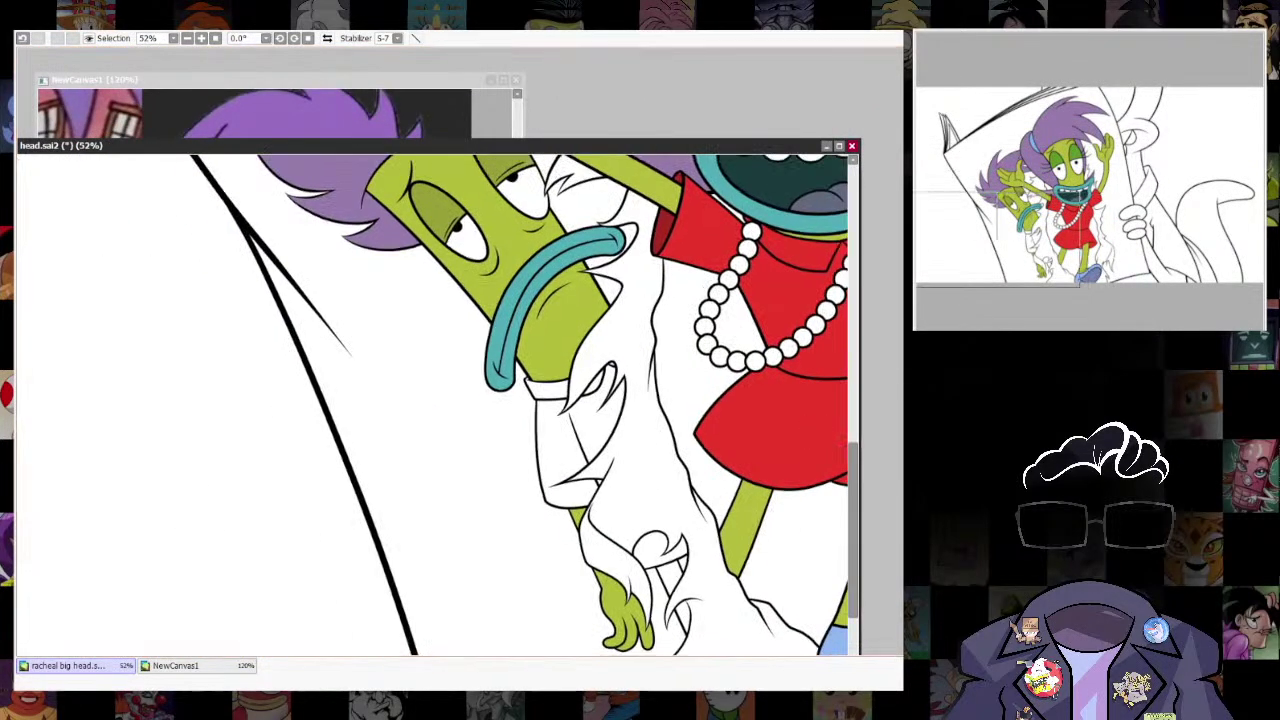
left_click(557, 430)
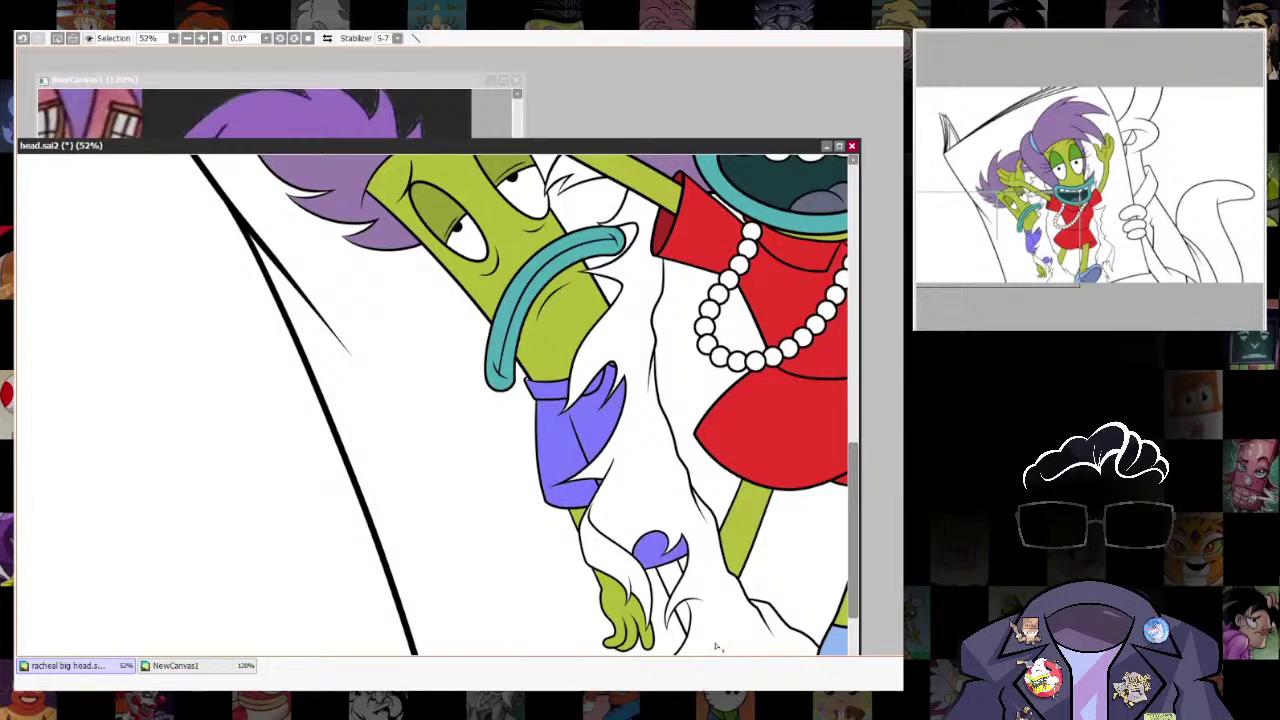
scroll(712, 600, "down", 3)
left_click_drag(750, 443, 729, 523)
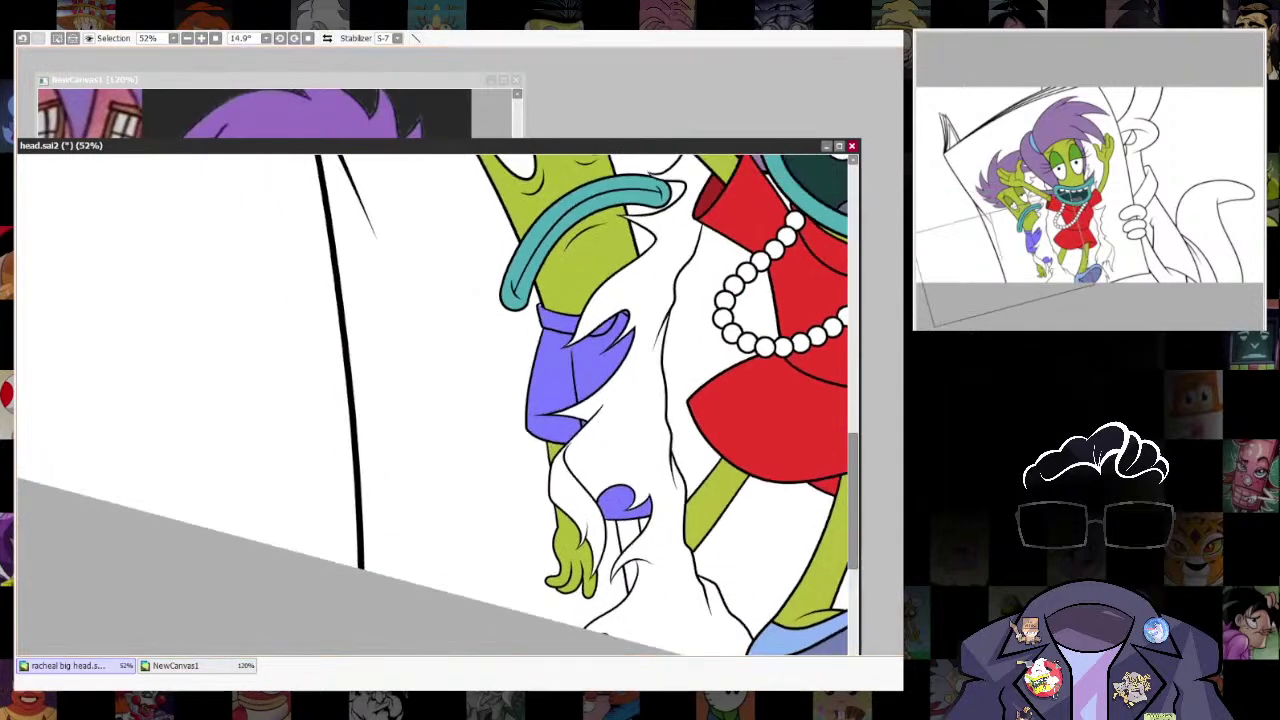
key("ctrl+z")
key("ctrl+z")
scroll(517, 290, "up", 4)
left_click_drag(520, 290, 551, 439)
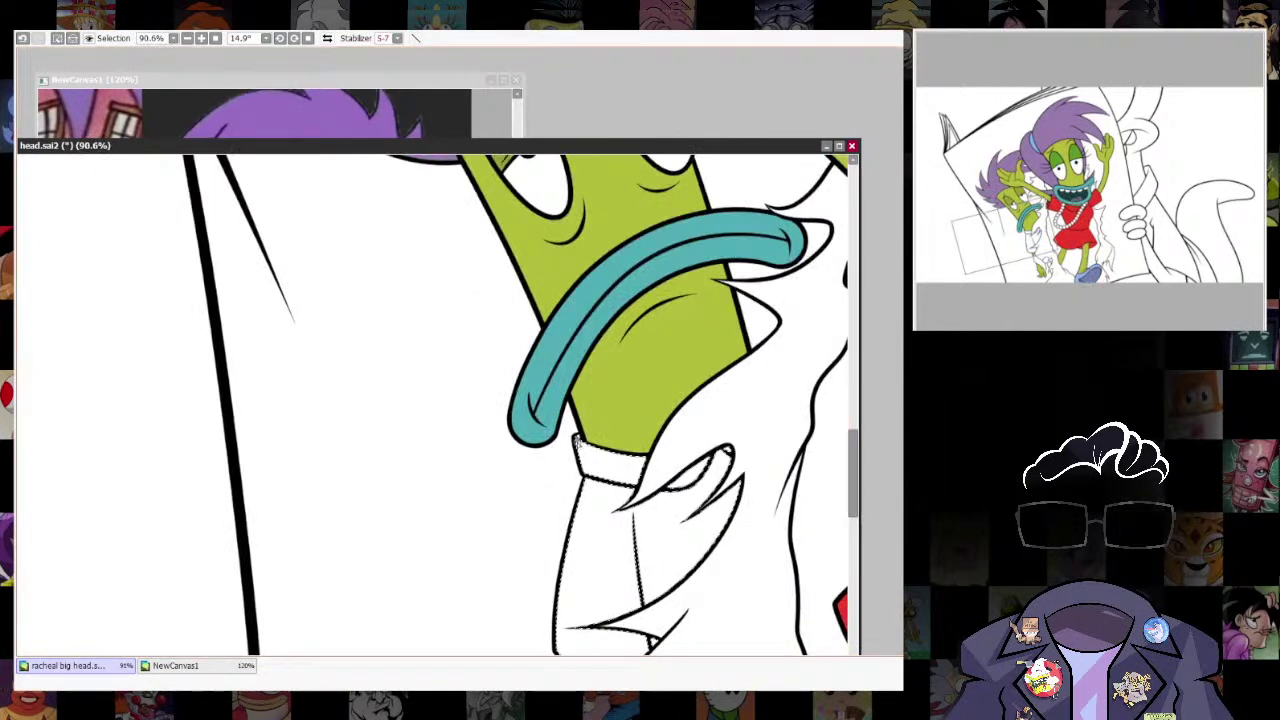
key("ctrl+d")
Select the collar, body, sleeve and lower pieces of the back character's shirt, fill them with red and deselect.
left_click(590, 459)
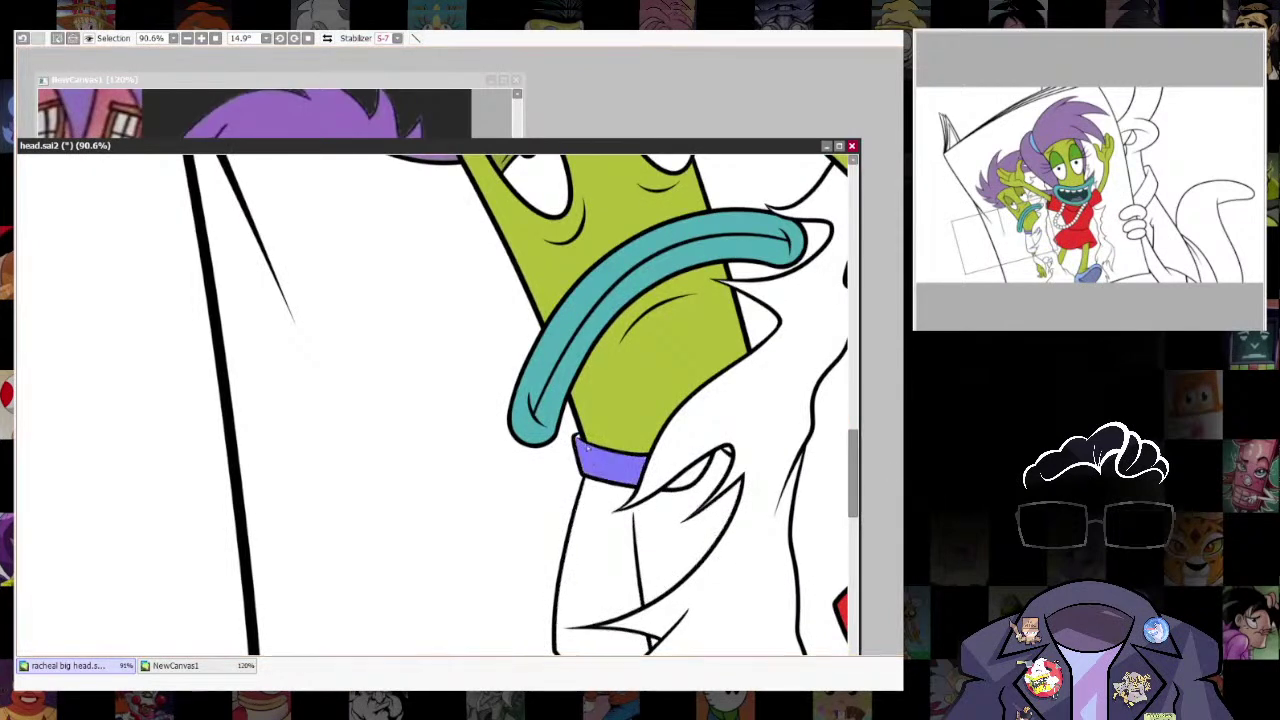
left_click(612, 540)
left_click(691, 478)
left_click(730, 453)
left_click_drag(740, 554, 746, 369)
left_click(625, 468)
left_click(715, 592)
left_click(760, 606)
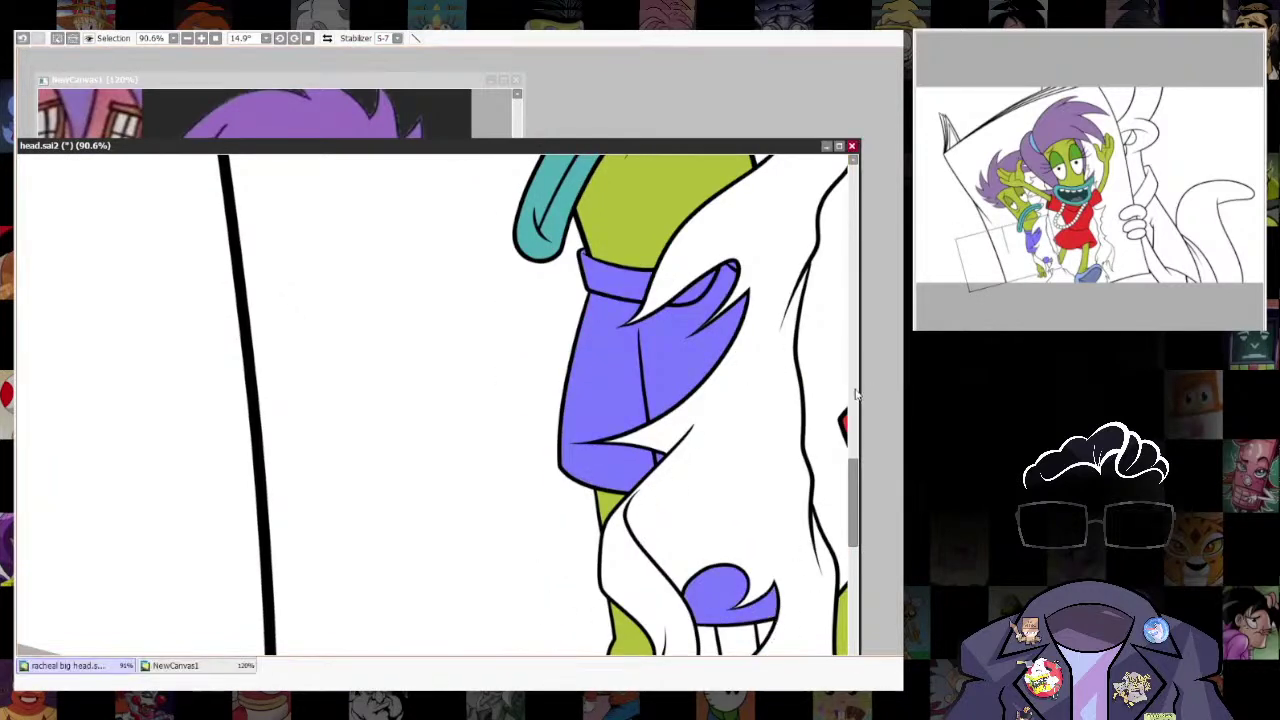
left_click_drag(786, 482, 730, 449)
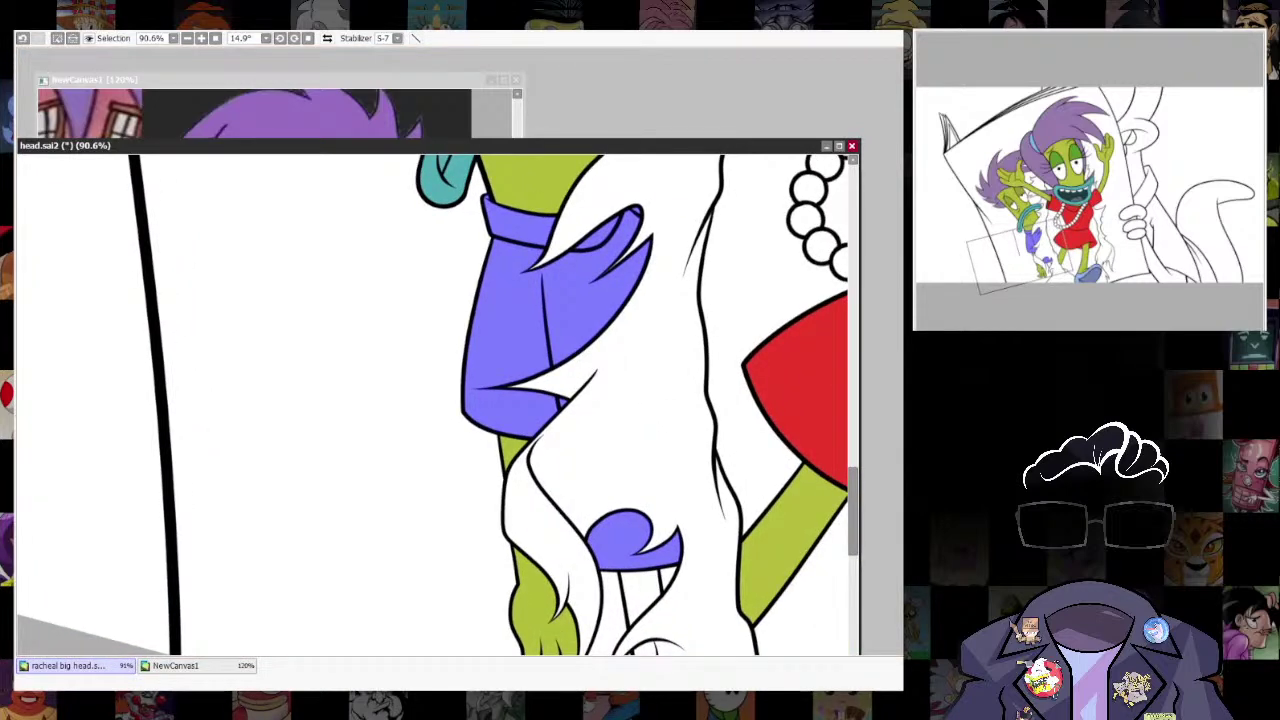
key("ctrl+f")
key("ctrl+d")
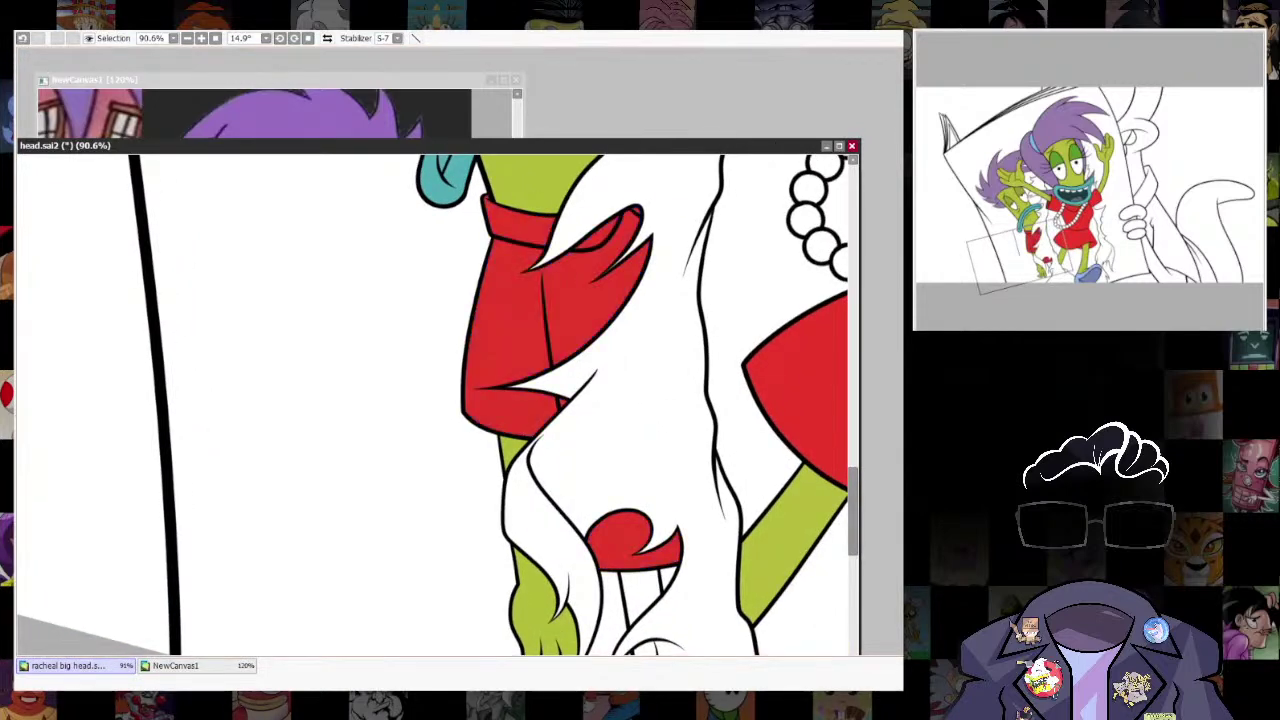
Check the trousers in the full-body reference, then select the back character's trouser pieces, fill them with blue and deselect.
scroll(745, 408, "down", 3)
key("ctrl+Tab")
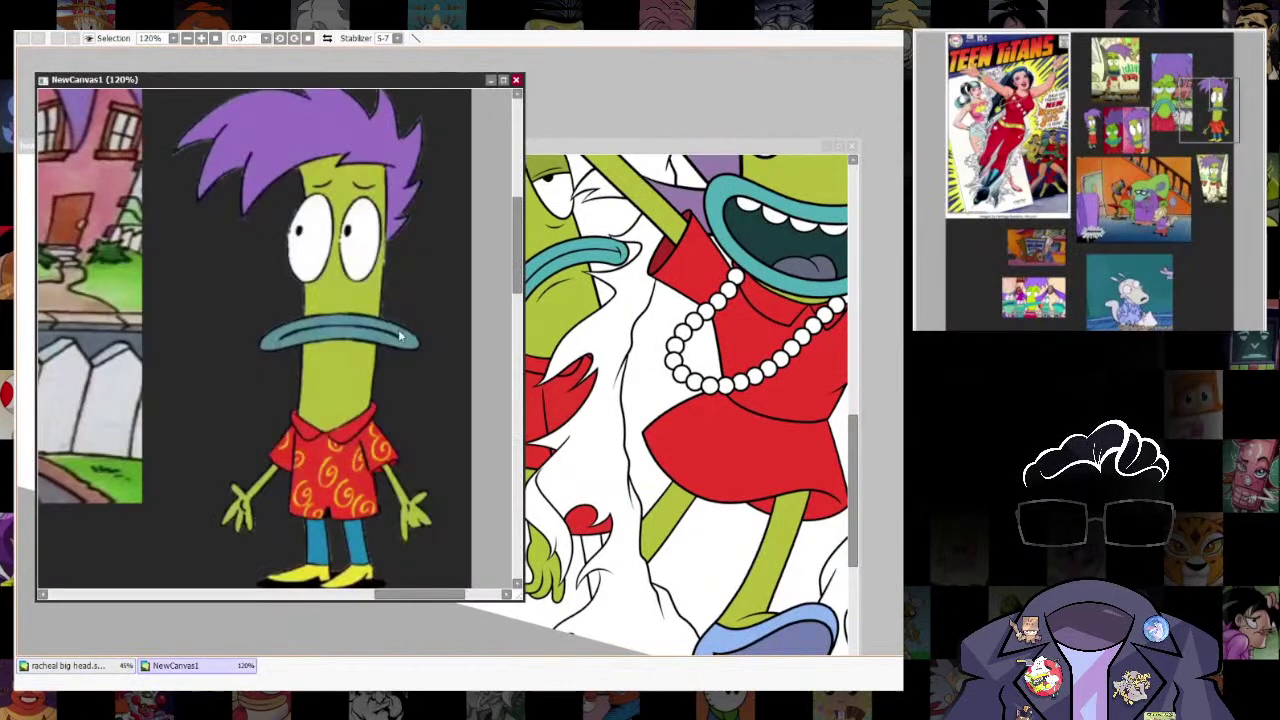
scroll(430, 317, "down", 5)
scroll(408, 390, "up", 4)
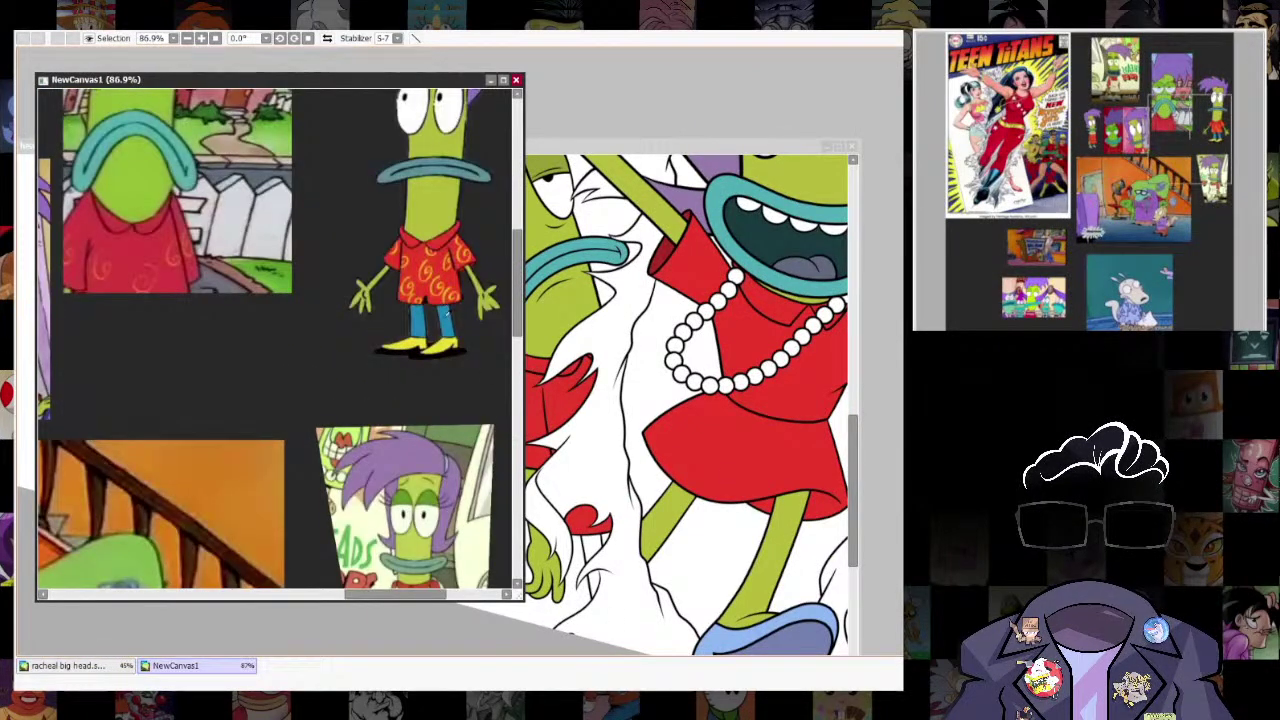
left_click(667, 150)
mouse_move(584, 566)
left_mouse_down()
mouse_move(634, 494)
mouse_move(644, 518)
left_mouse_up()
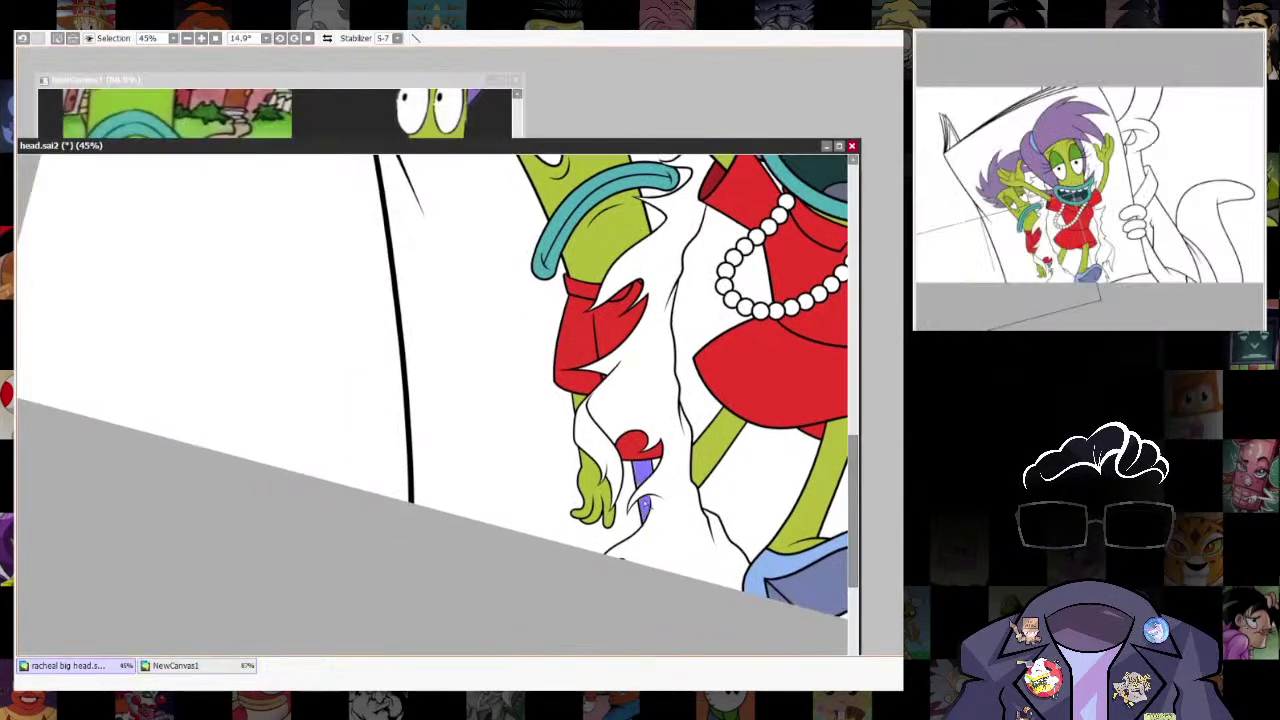
key("ctrl+f")
key("ctrl+d")
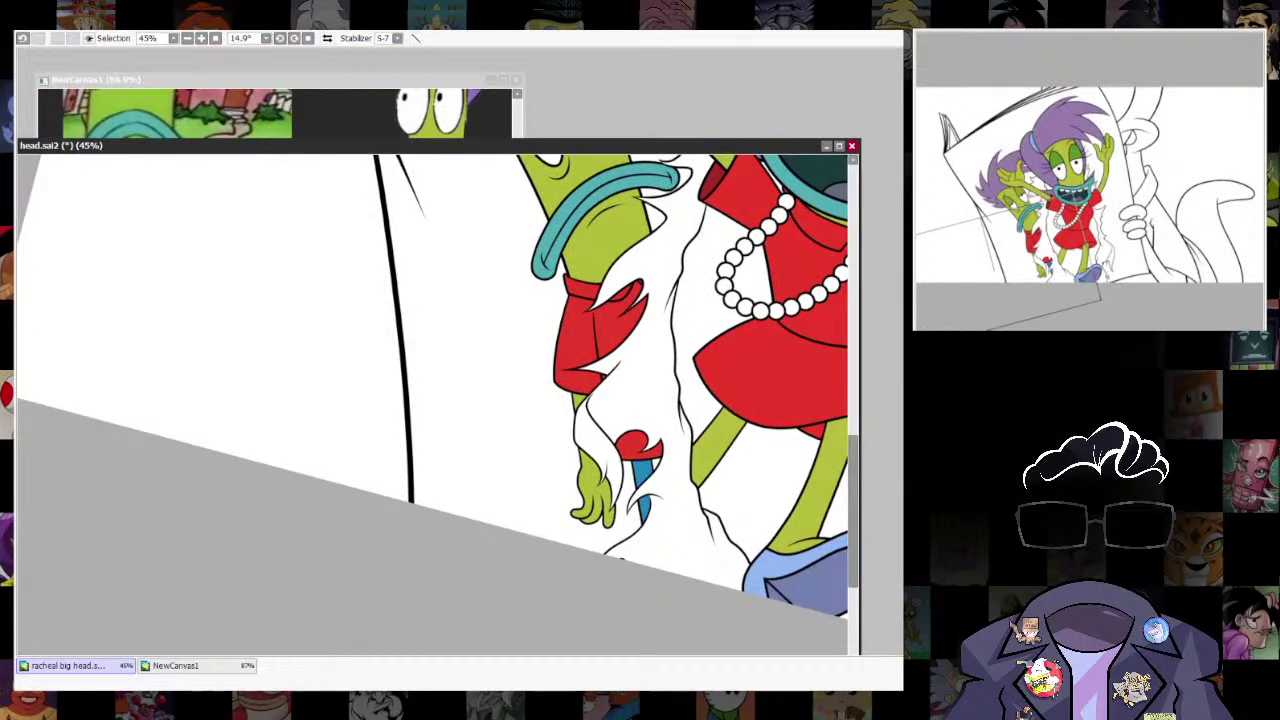
Compare the drawing with the Teen Titans cover in the reference sheet, examining its background and torn-paper colours.
scroll(611, 590, "down", 7)
scroll(660, 486, "up", 6)
scroll(560, 470, "down", 6)
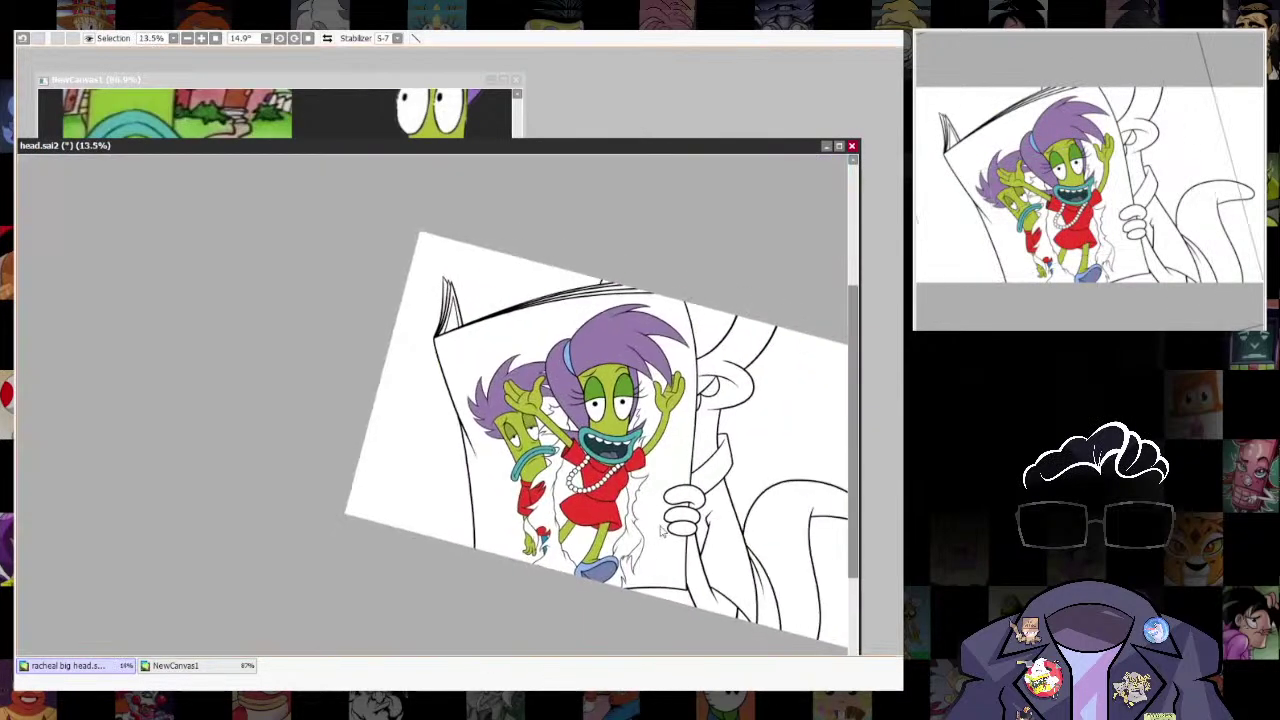
scroll(600, 488, "up", 2)
left_click(455, 84)
scroll(280, 320, "down", 8)
scroll(150, 320, "up", 8)
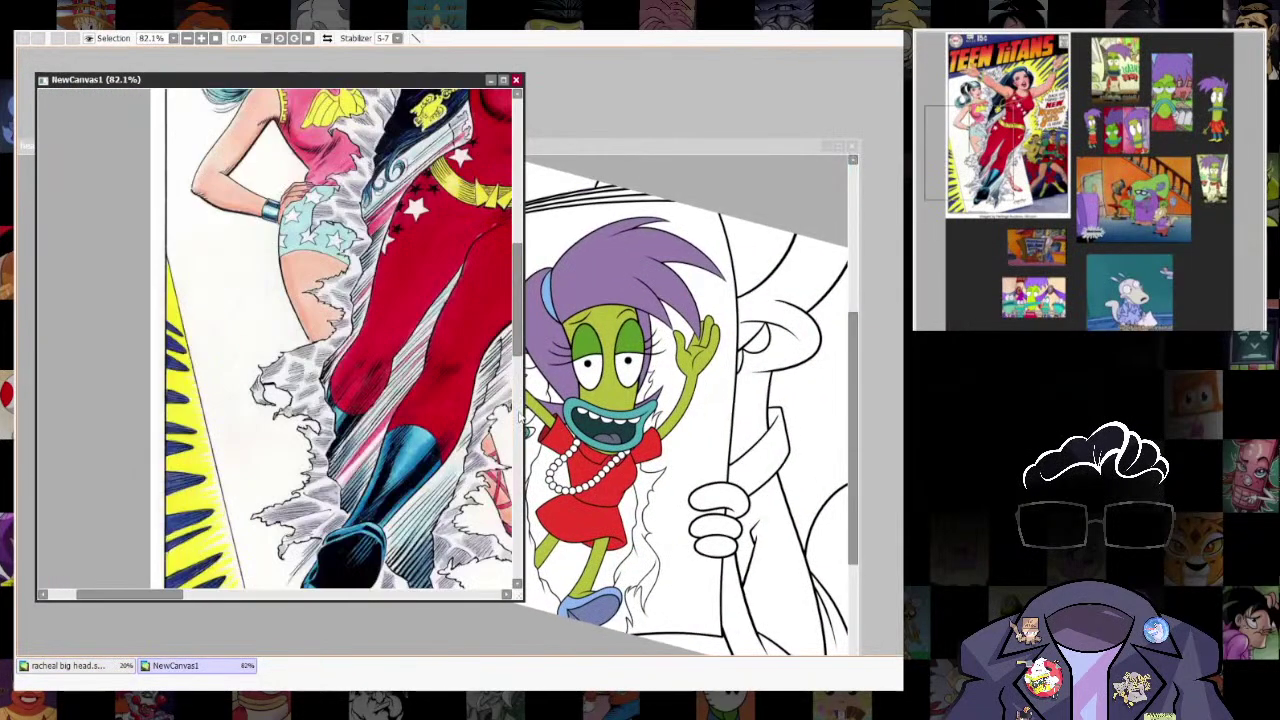
left_click(740, 147)
scroll(438, 625, "up", 4)
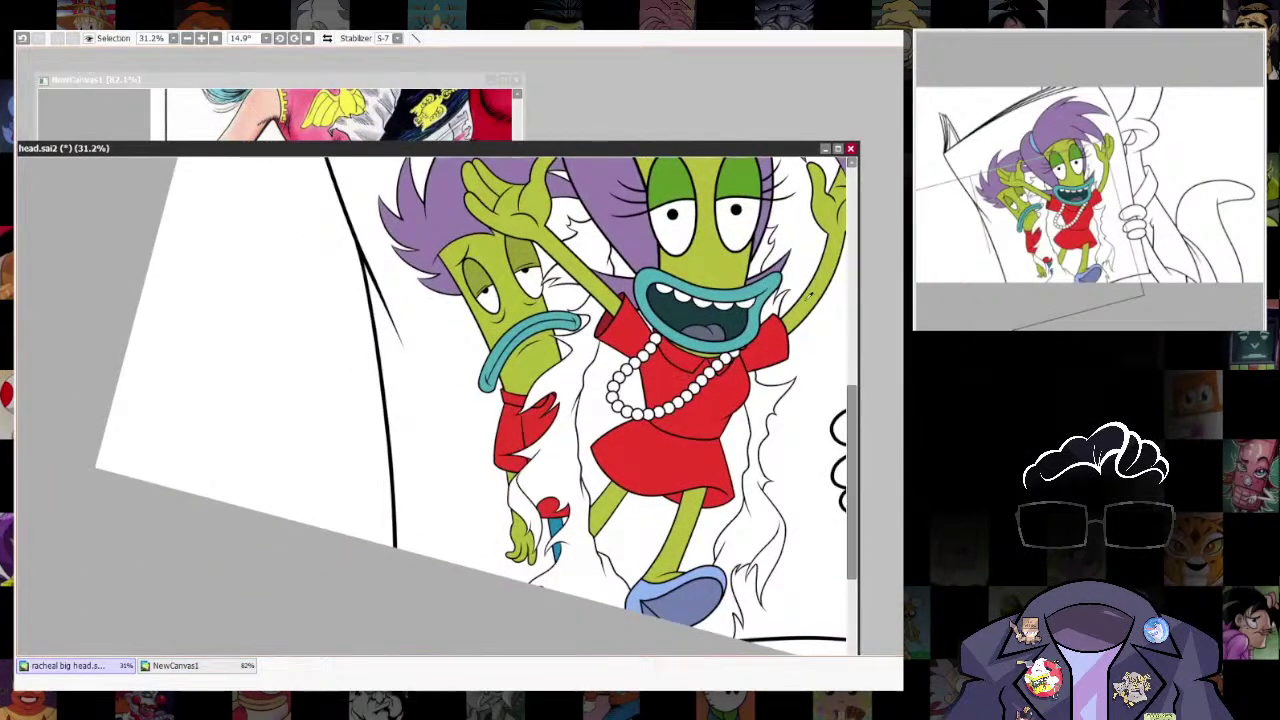
left_click(450, 81)
scroll(280, 340, "down", 4)
scroll(280, 340, "up", 3)
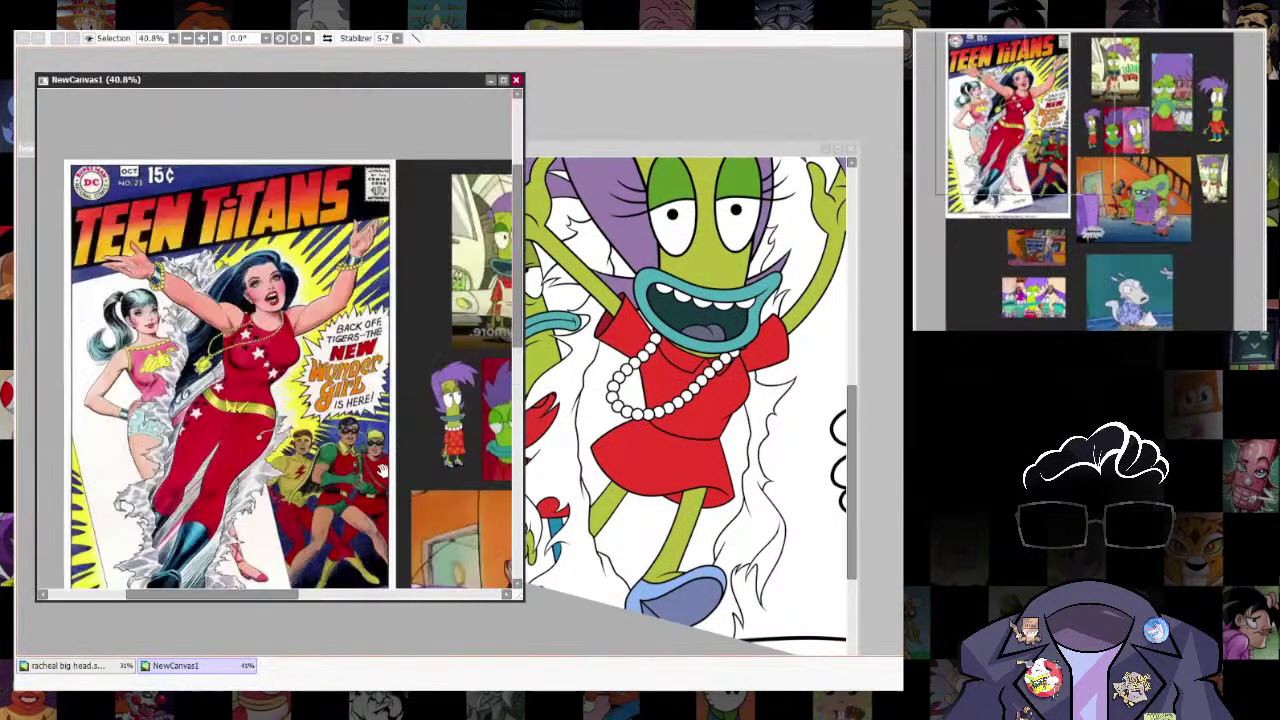
left_click(655, 151)
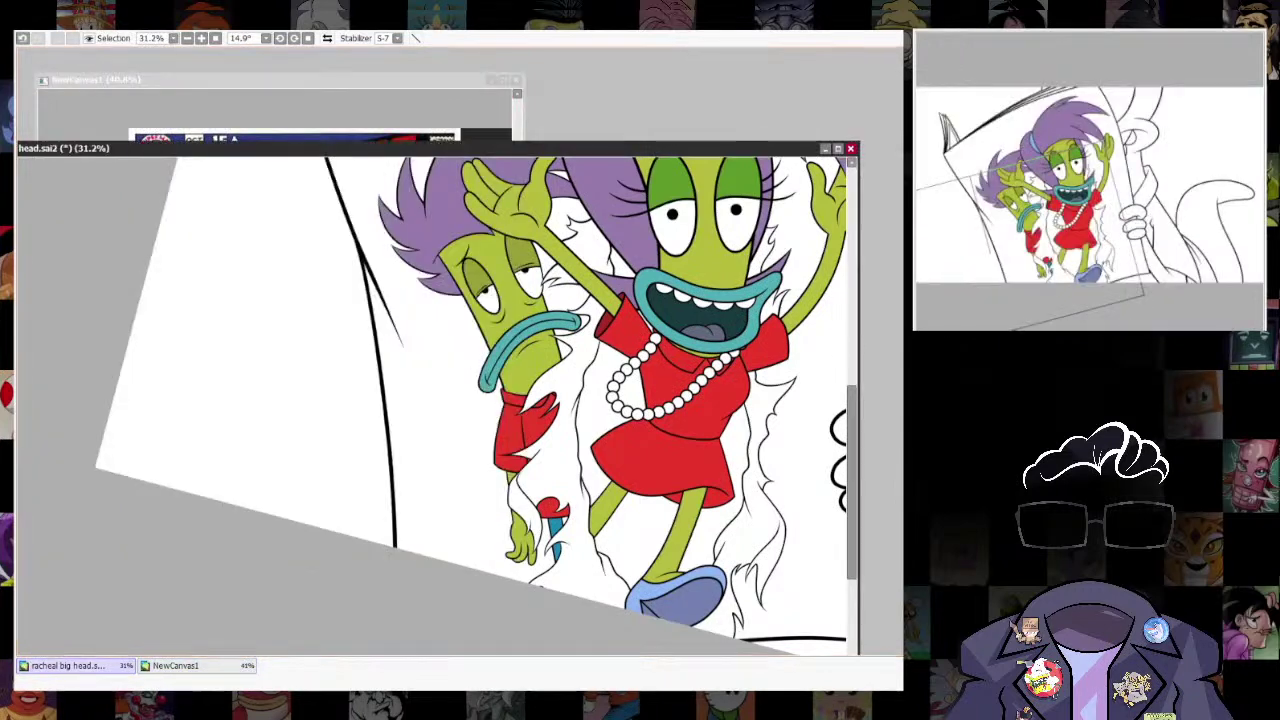
Select the poster cover's background around both characters and fill it with dark blue.
scroll(714, 463, "down", 4)
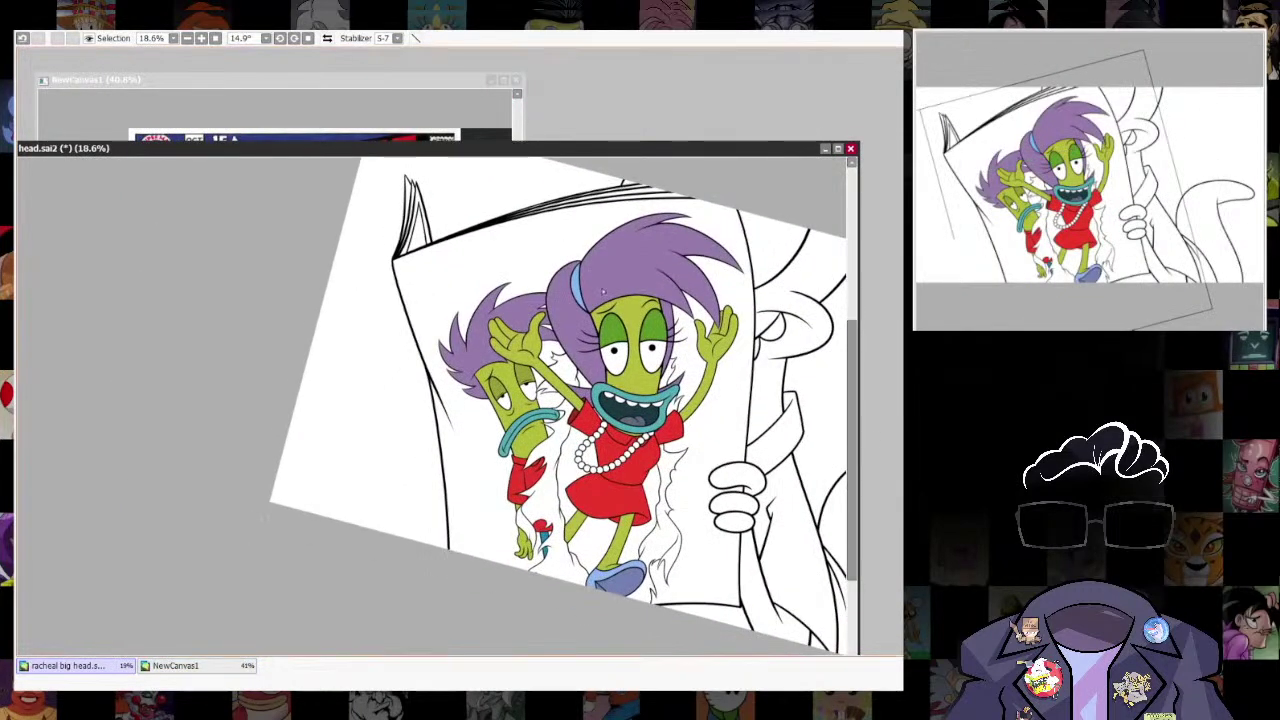
left_click(563, 232)
left_click(549, 341)
left_click(548, 400)
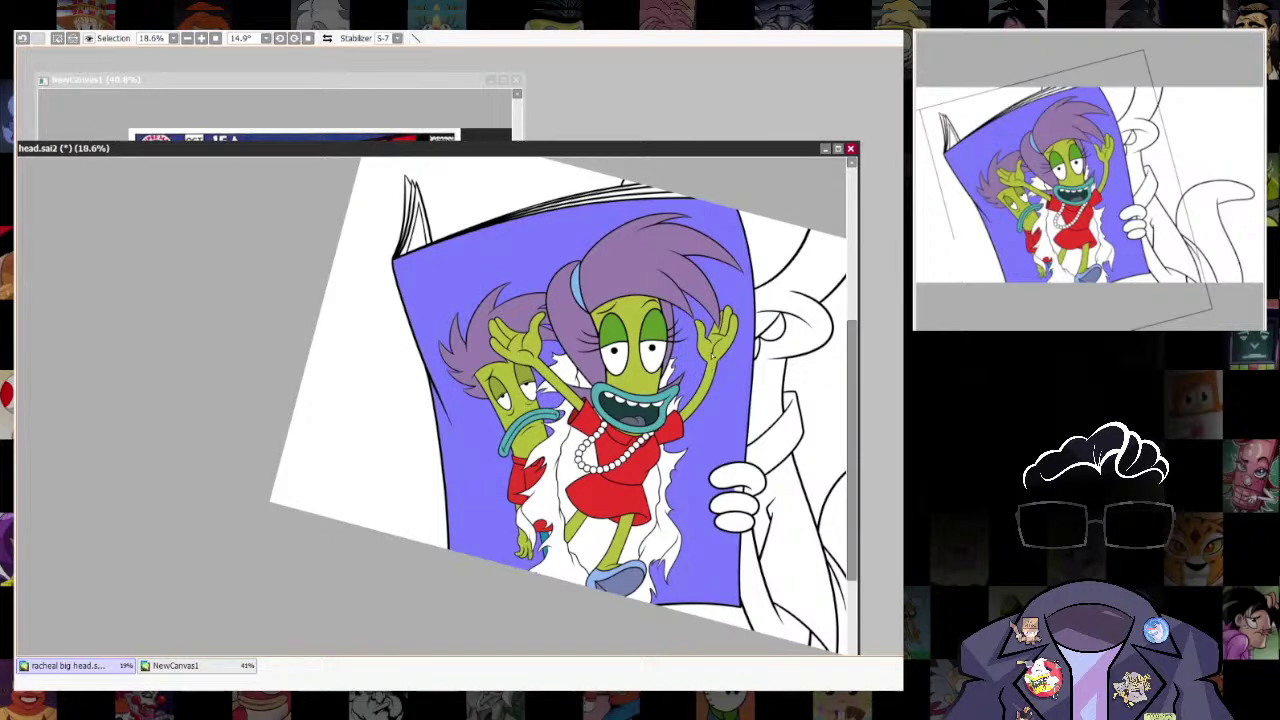
left_click(704, 521)
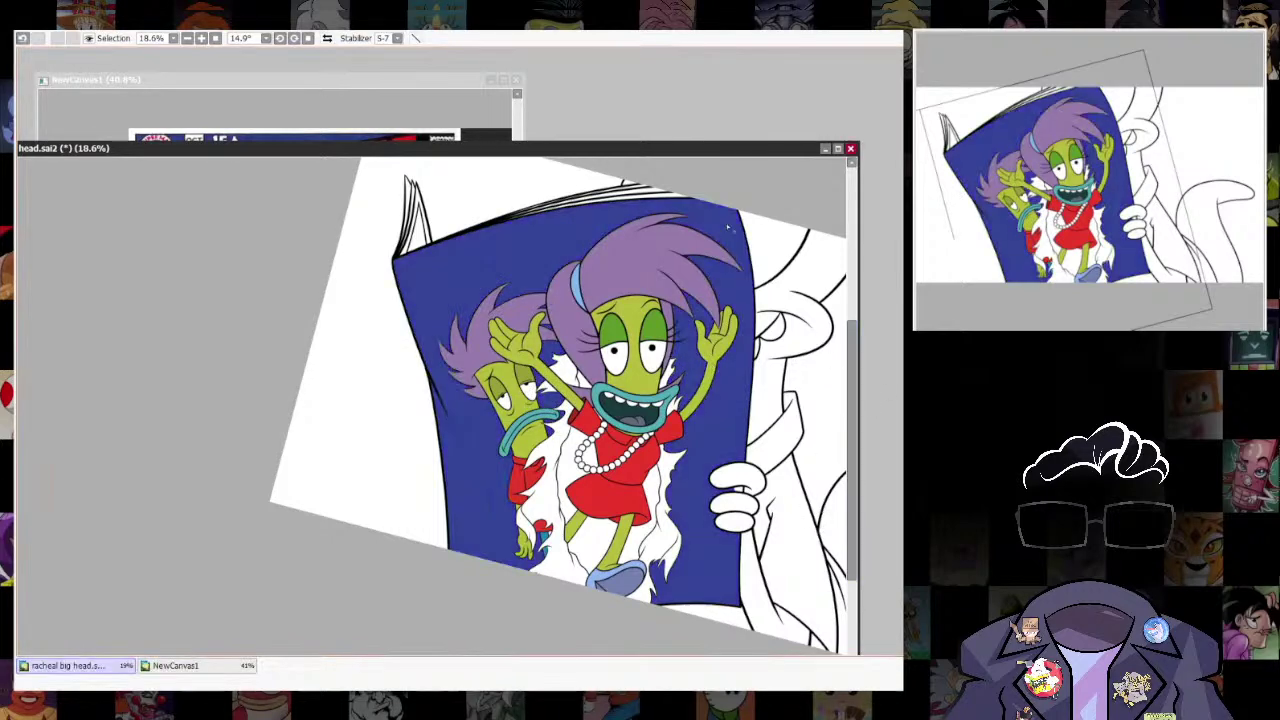
Reset the canvas rotation and select the back character's shirt body, sleeve and collar.
key("Home")
left_click(524, 397)
left_click_drag(524, 397, 563, 413)
key("ctrl+z")
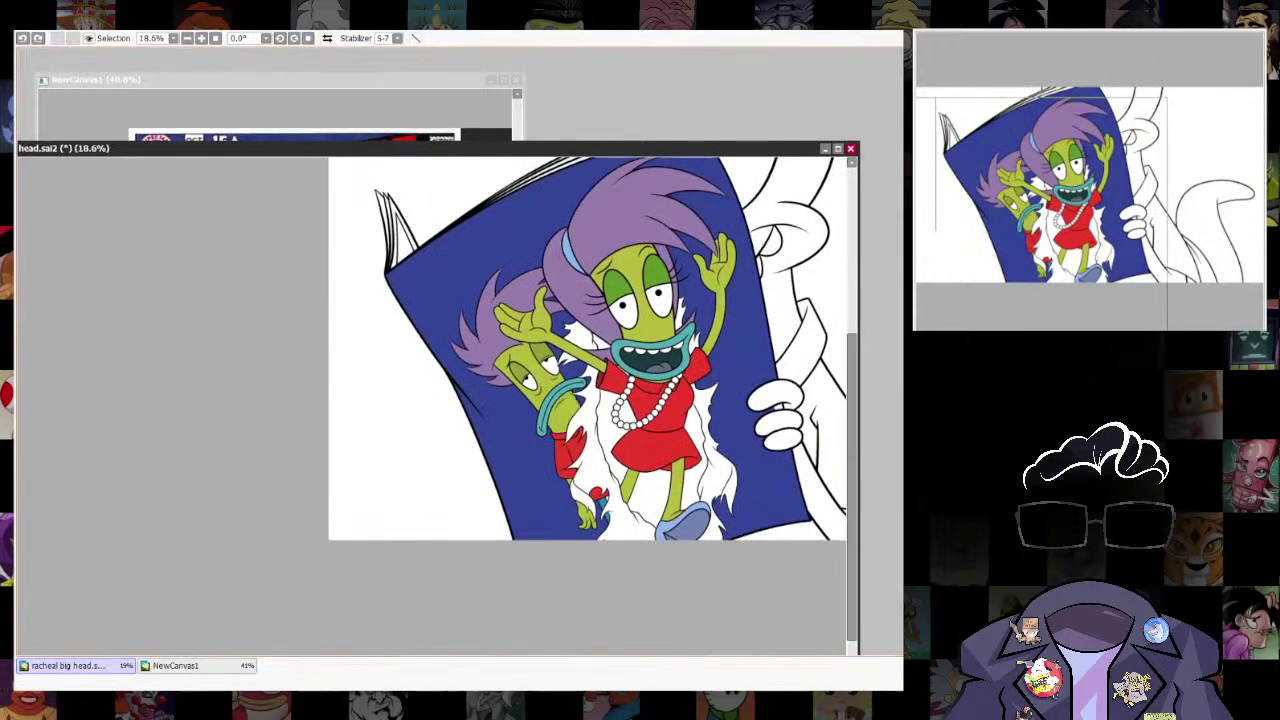
scroll(505, 422, "up", 5)
left_click(642, 500)
left_click(673, 488)
left_click(671, 451)
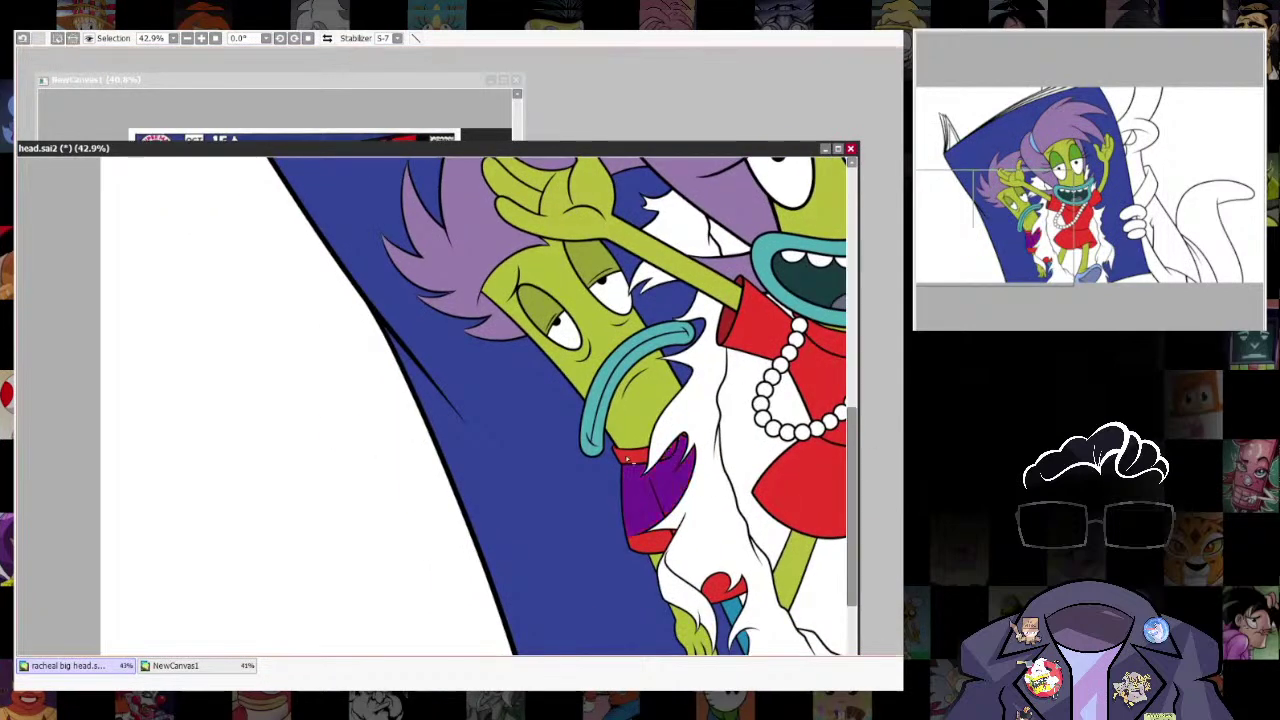
left_click(631, 457)
Add the back character's face, lips and eyelids to the selection, undoing the last stray pick.
left_click(632, 412)
left_click(606, 405)
left_click(591, 415)
left_click_drag(616, 372, 598, 404)
left_click(583, 379)
left_click(521, 337)
left_click(568, 296)
left_click(597, 328)
key("ctrl+z")
Add the back character's hair to the selection, including the small pieces behind the raised hand.
left_click(462, 298)
left_click_drag(566, 254, 611, 357)
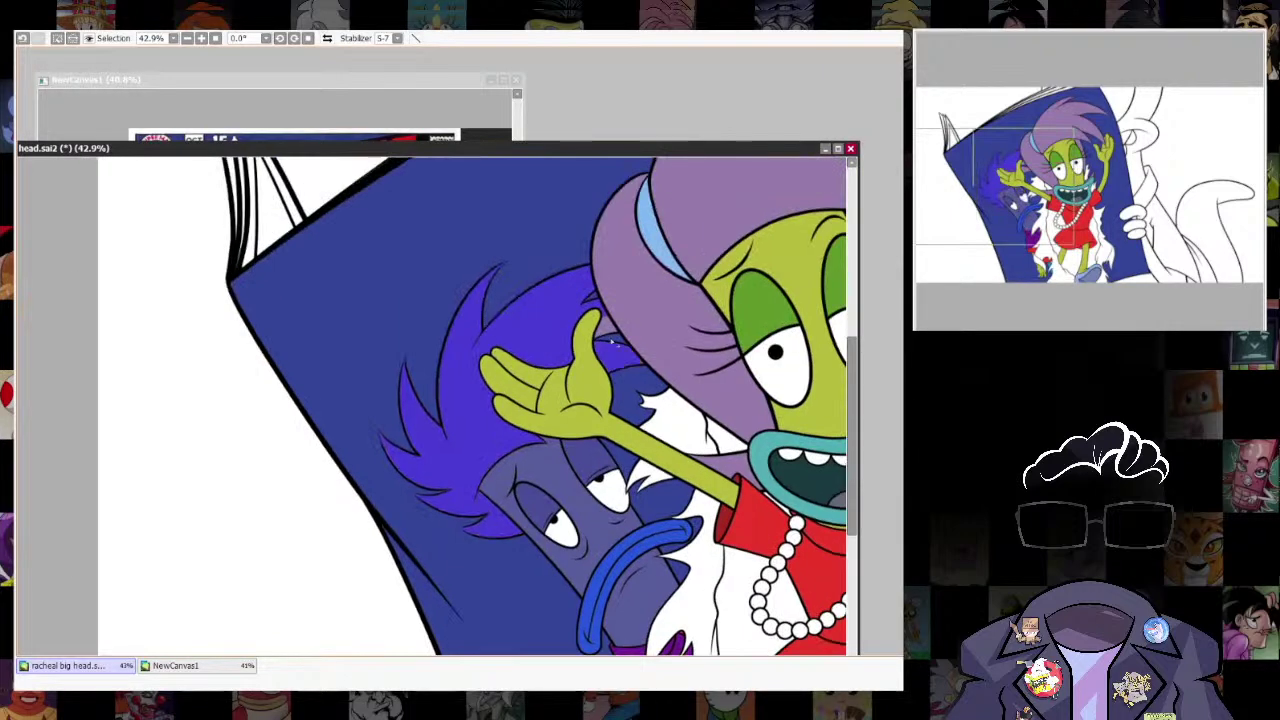
key("ctrl+z")
left_click(607, 329)
left_click_drag(653, 471, 587, 236)
Add the back character's shirt hem, arm, hand, lower shirt piece and trousers to the selection.
left_click(587, 503)
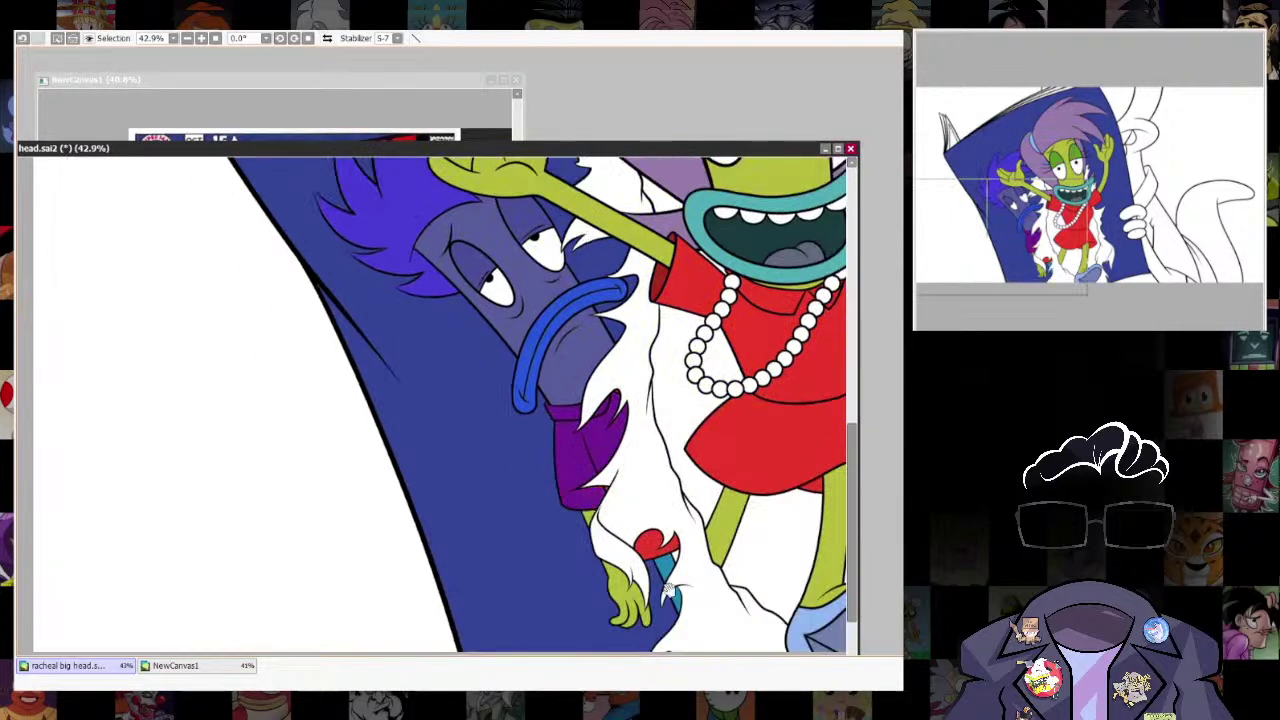
left_click_drag(668, 590, 660, 550)
left_click(583, 485)
left_click(604, 556)
left_click(614, 592)
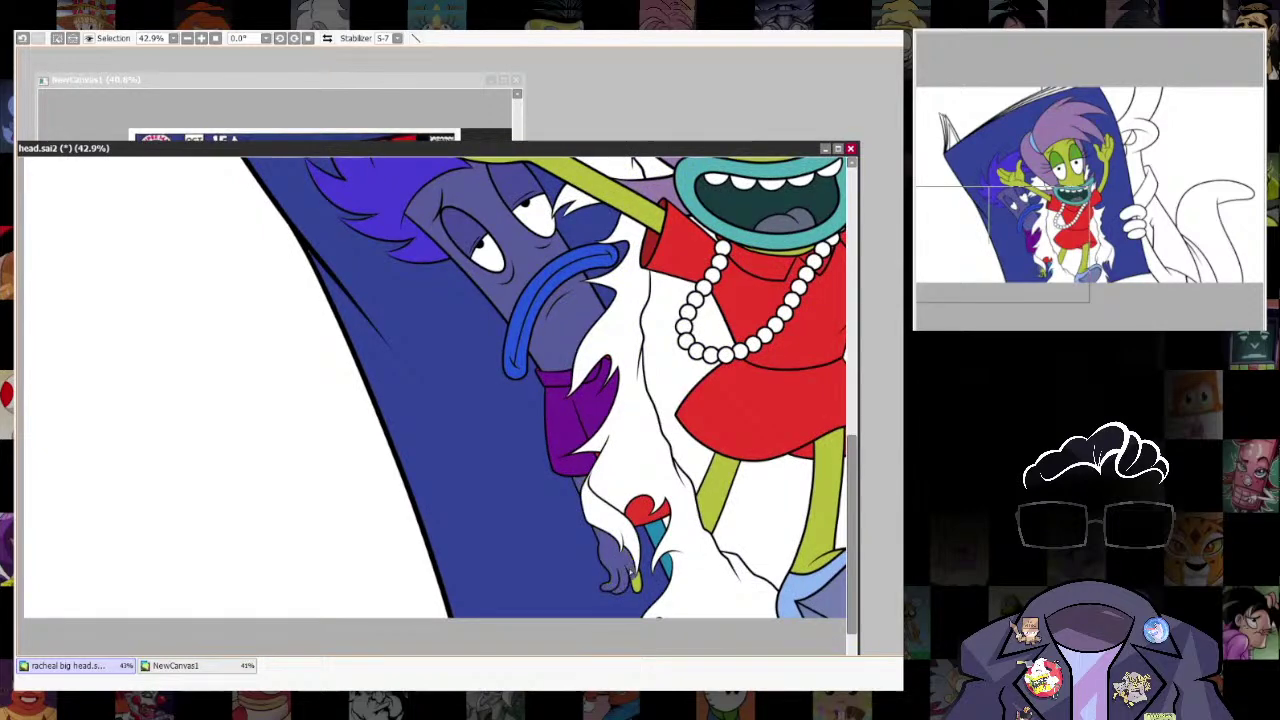
left_click(636, 580)
left_click(655, 510)
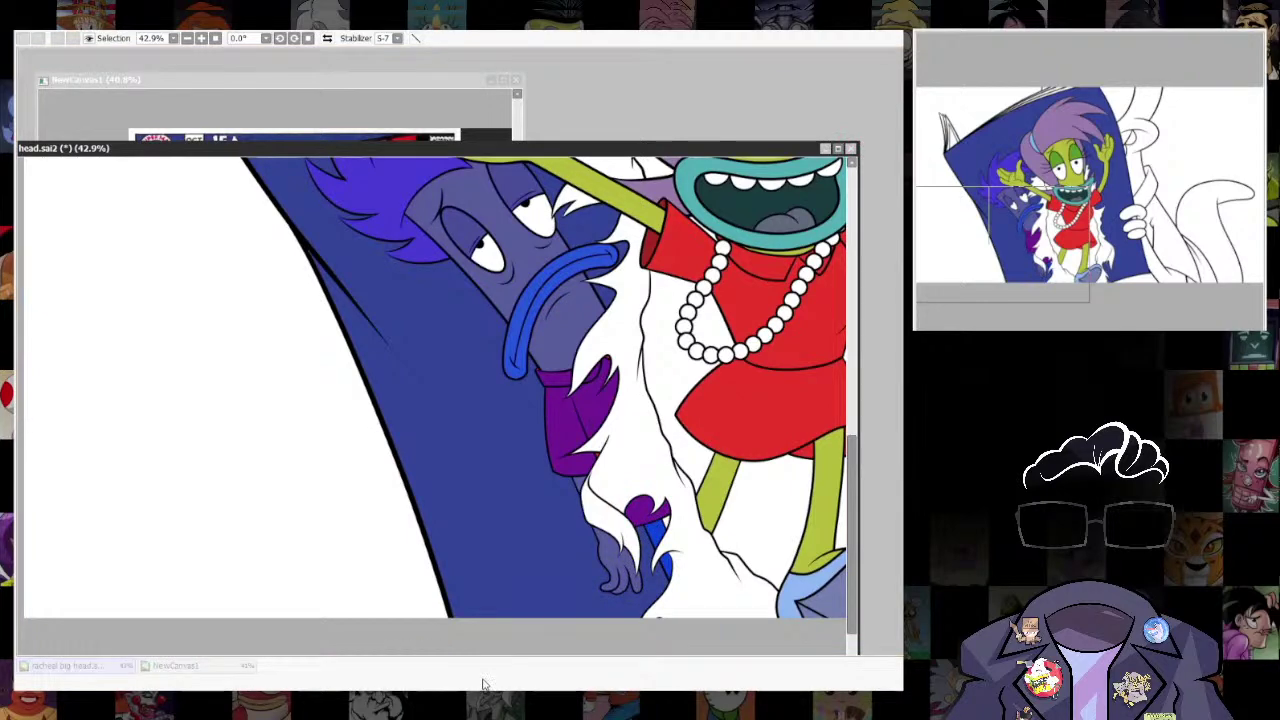
Lighten the back character's shirt to pink and trousers to pale blue with a colour adjustment, then deselect.
left_click(398, 48)
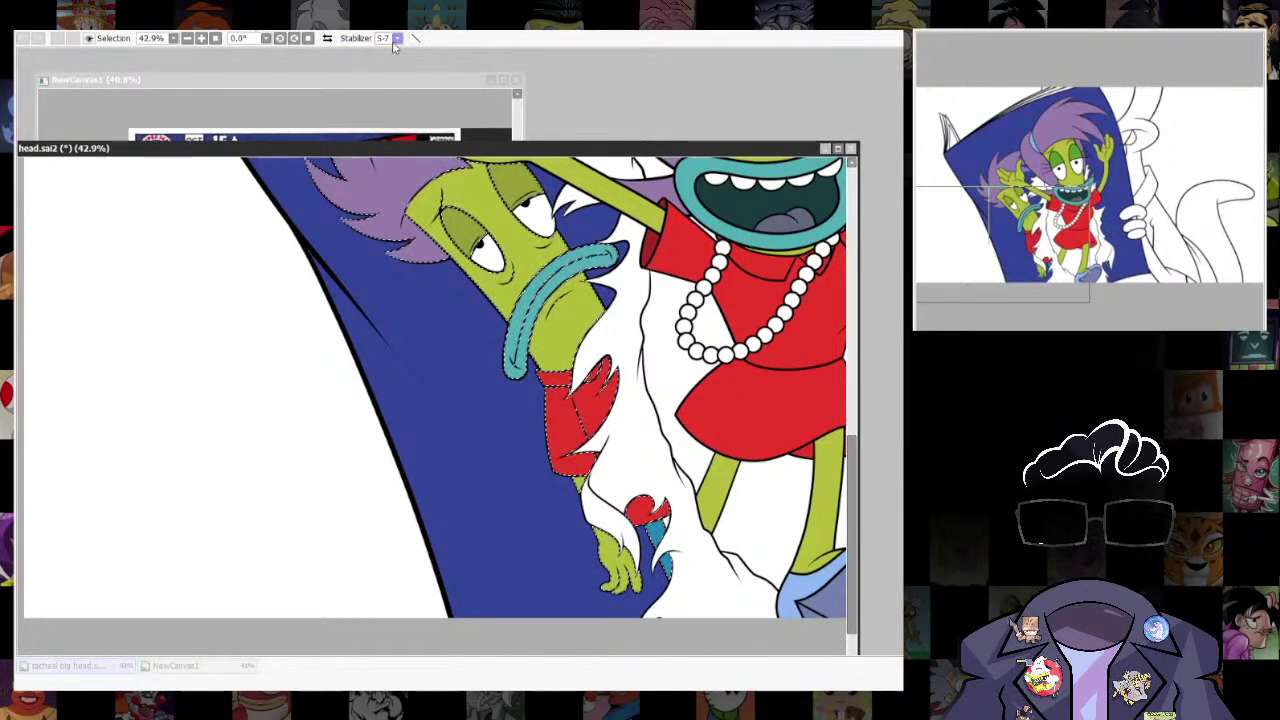
left_click_drag(492, 648, 547, 654)
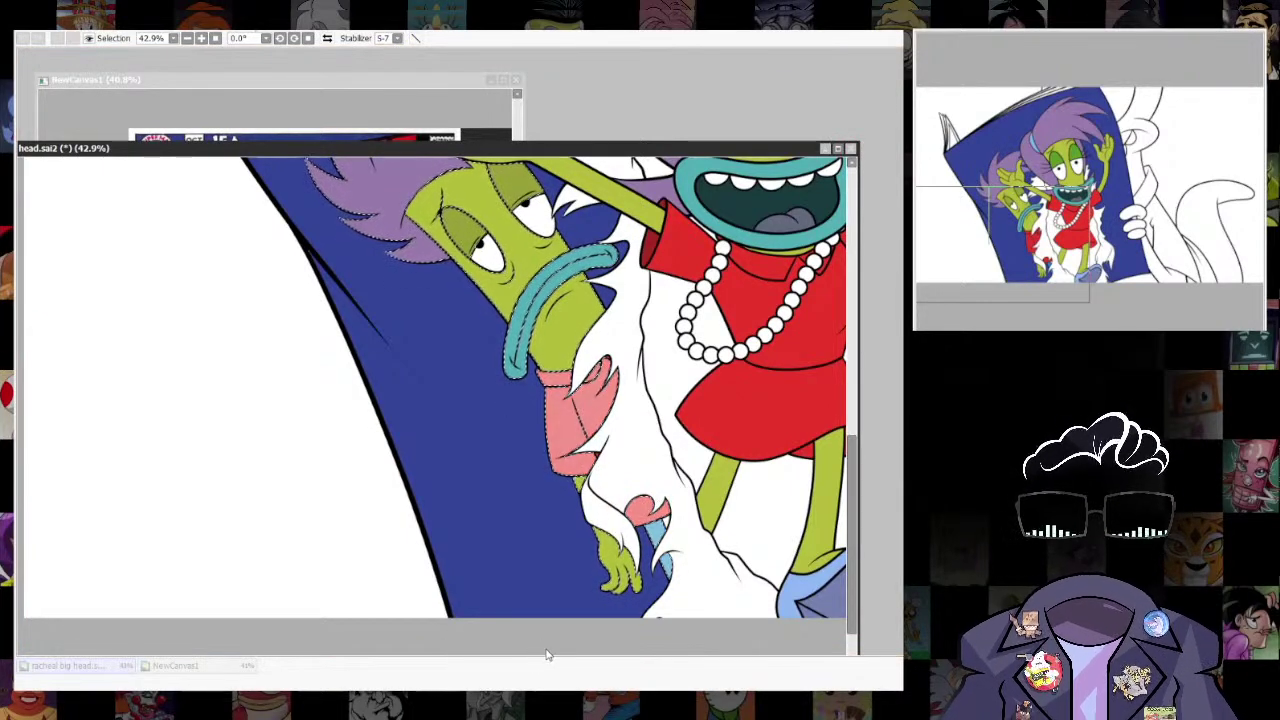
left_click(547, 680)
key("ctrl+d")
left_click(783, 481)
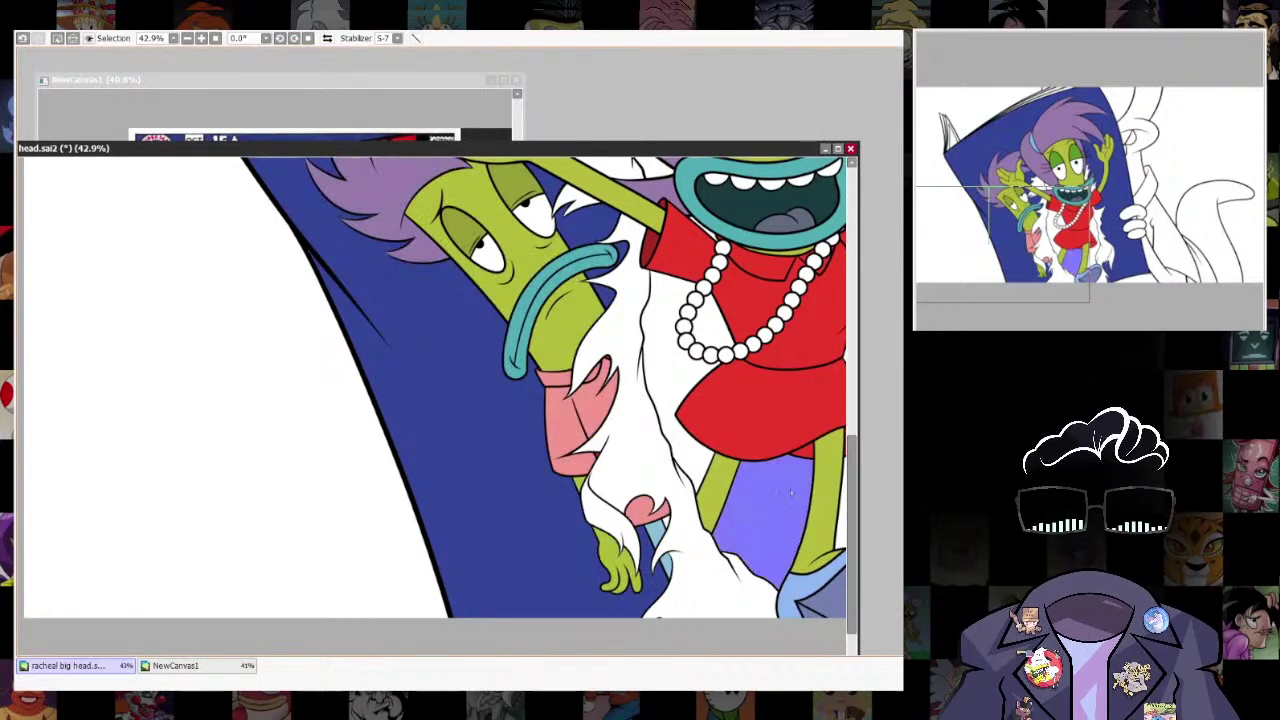
scroll(710, 489, "down", 3)
key("ctrl+z")
scroll(744, 478, "down", 4)
scroll(790, 450, "up", 3)
left_click_drag(789, 529, 813, 553)
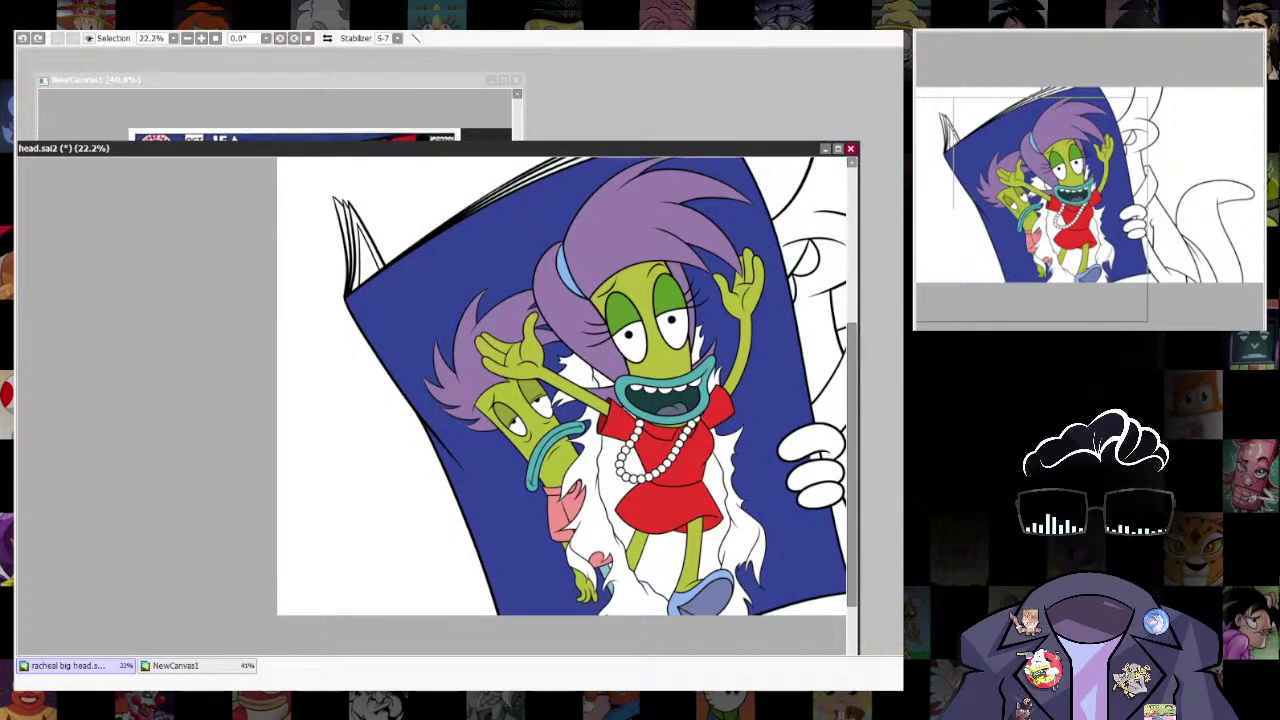
scroll(613, 568, "up", 3)
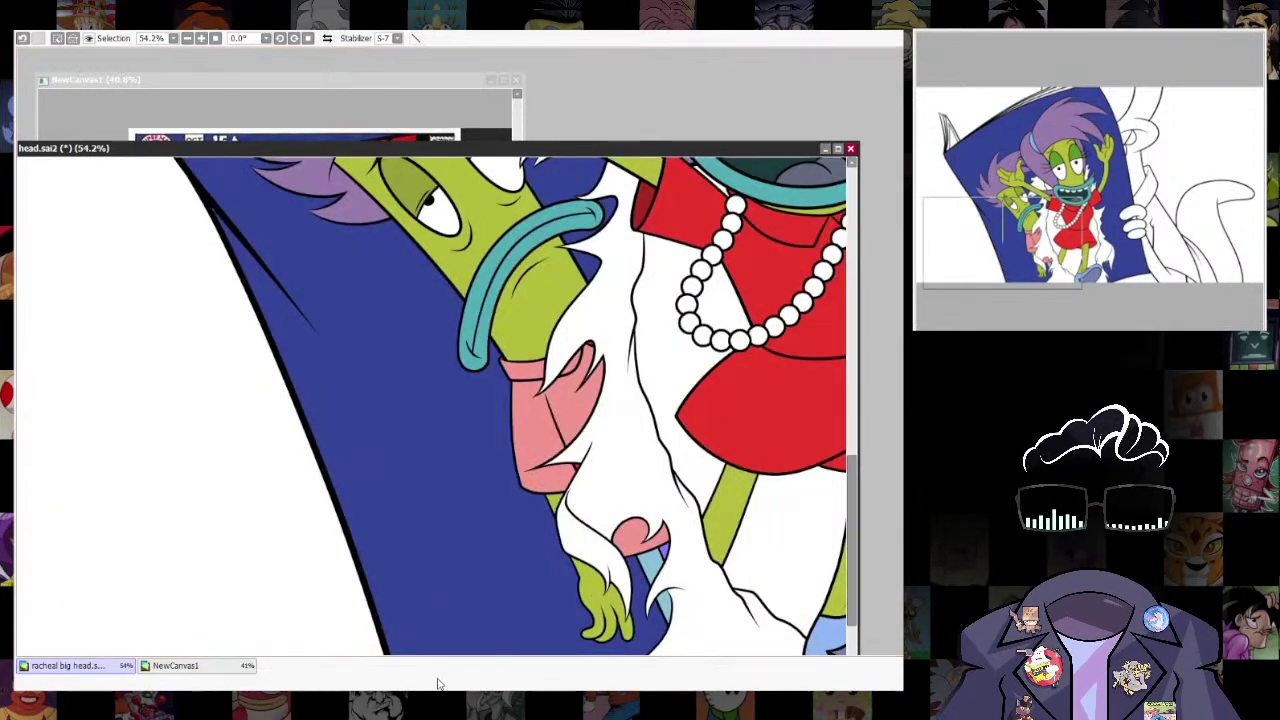
scroll(742, 464, "down", 6)
scroll(738, 464, "up", 3)
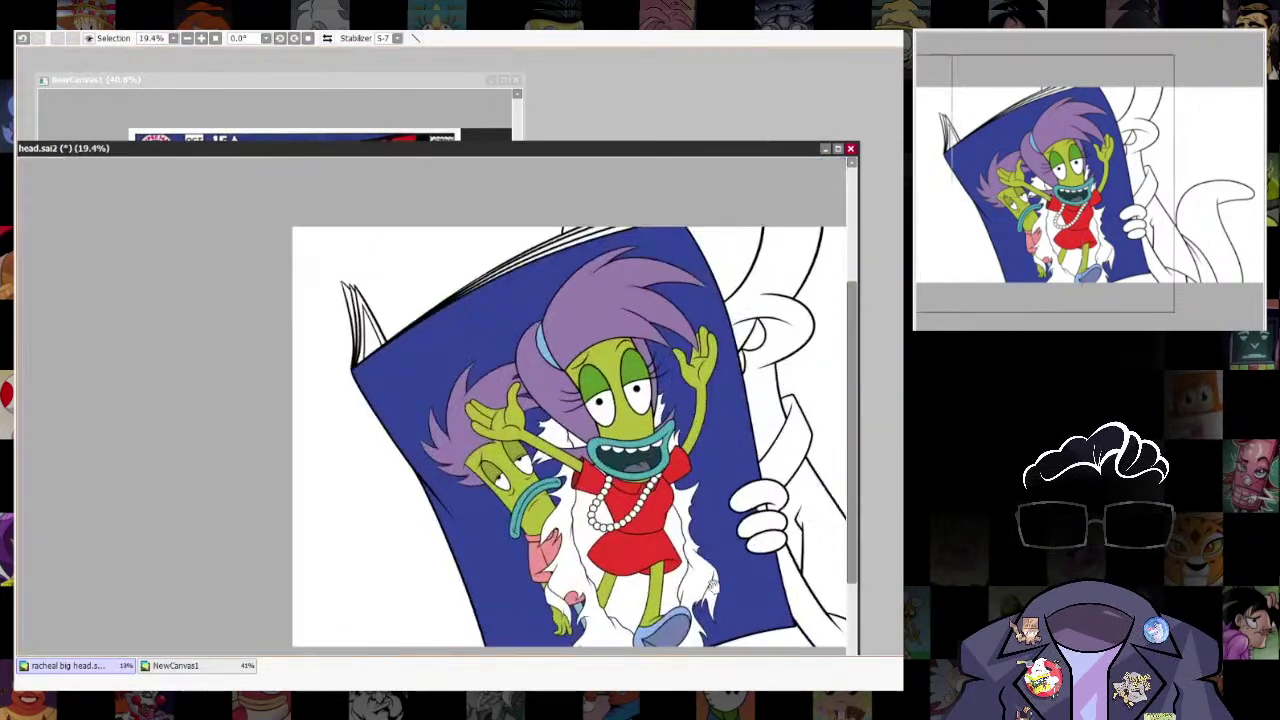
left_click_drag(694, 572, 677, 443)
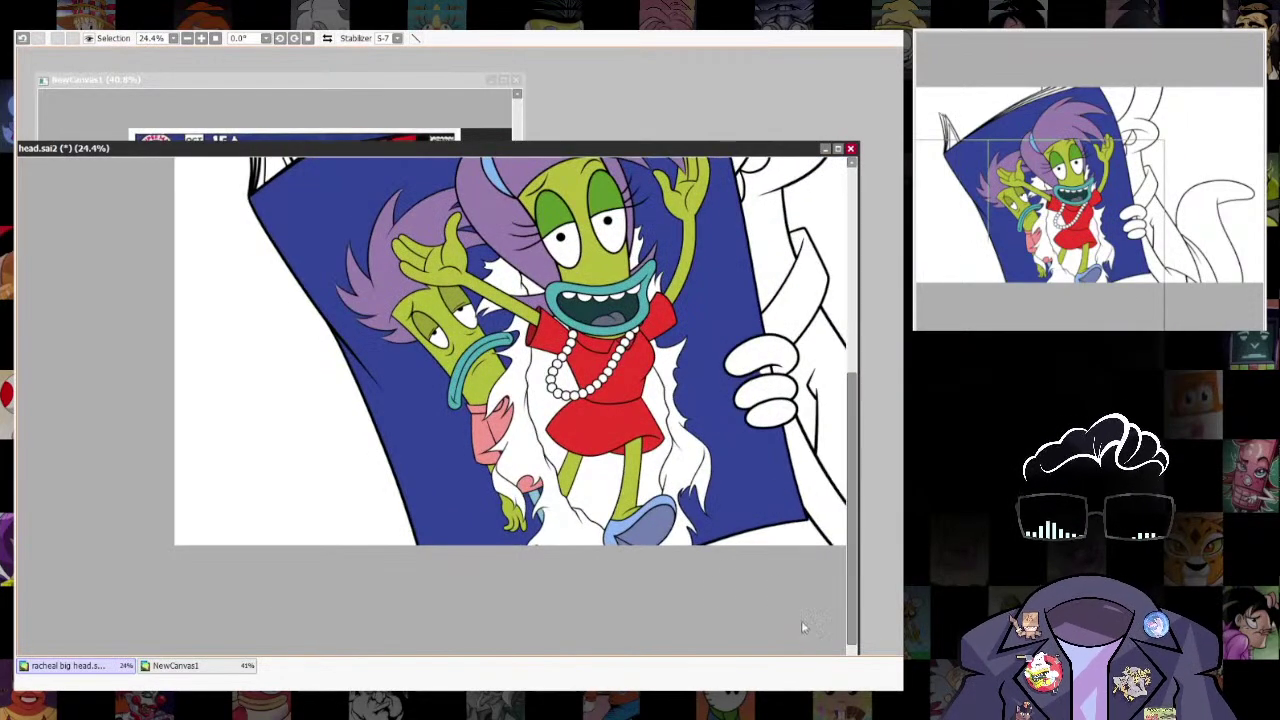
scroll(801, 640, "up", 2)
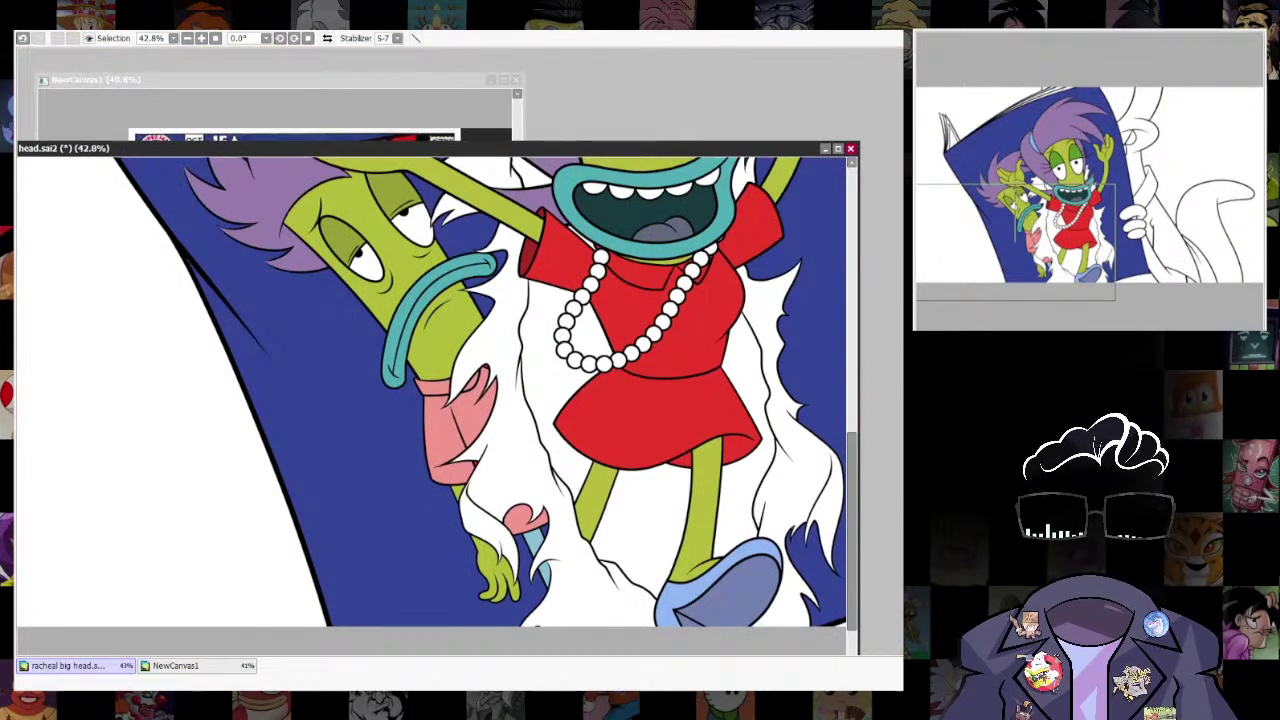
Select the torn paper edge between the two characters, including the small pieces beside the back character's shirt and arm.
left_click(510, 430)
left_click(488, 518)
left_click_drag(554, 420, 570, 580)
left_click(500, 314)
left_click(468, 370)
Add the torn paper pieces on the front character's other side to the selection, fill them all pale grey, and deselect.
left_click(728, 286)
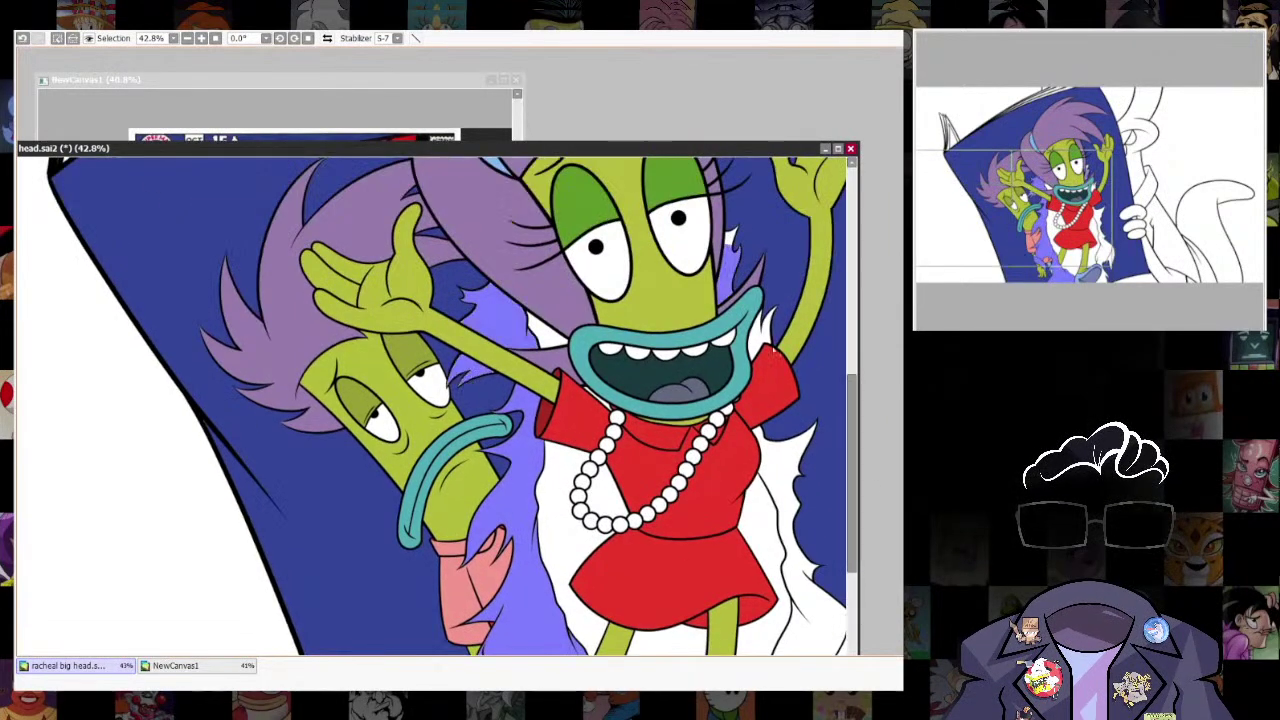
left_click(763, 336)
left_click(732, 240)
left_click(790, 482)
left_click_drag(800, 600, 758, 390)
left_click(802, 473)
left_click(765, 545)
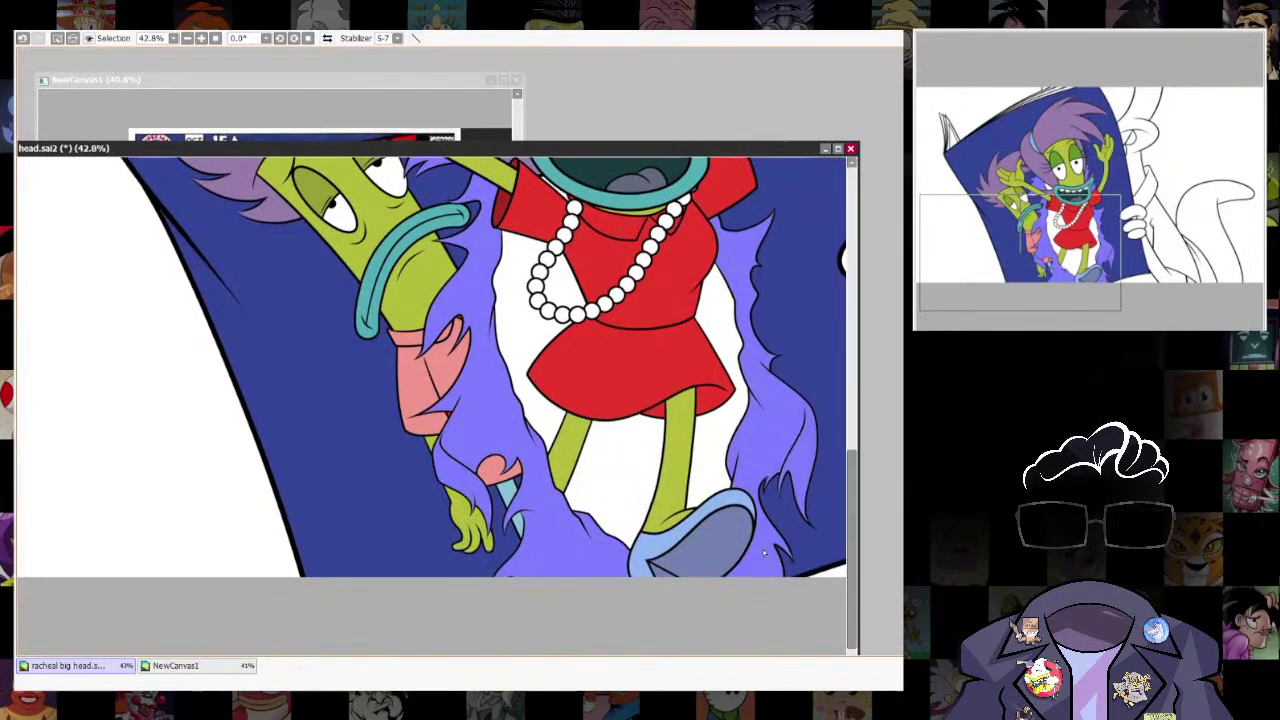
key("ctrl+f")
key("ctrl+d")
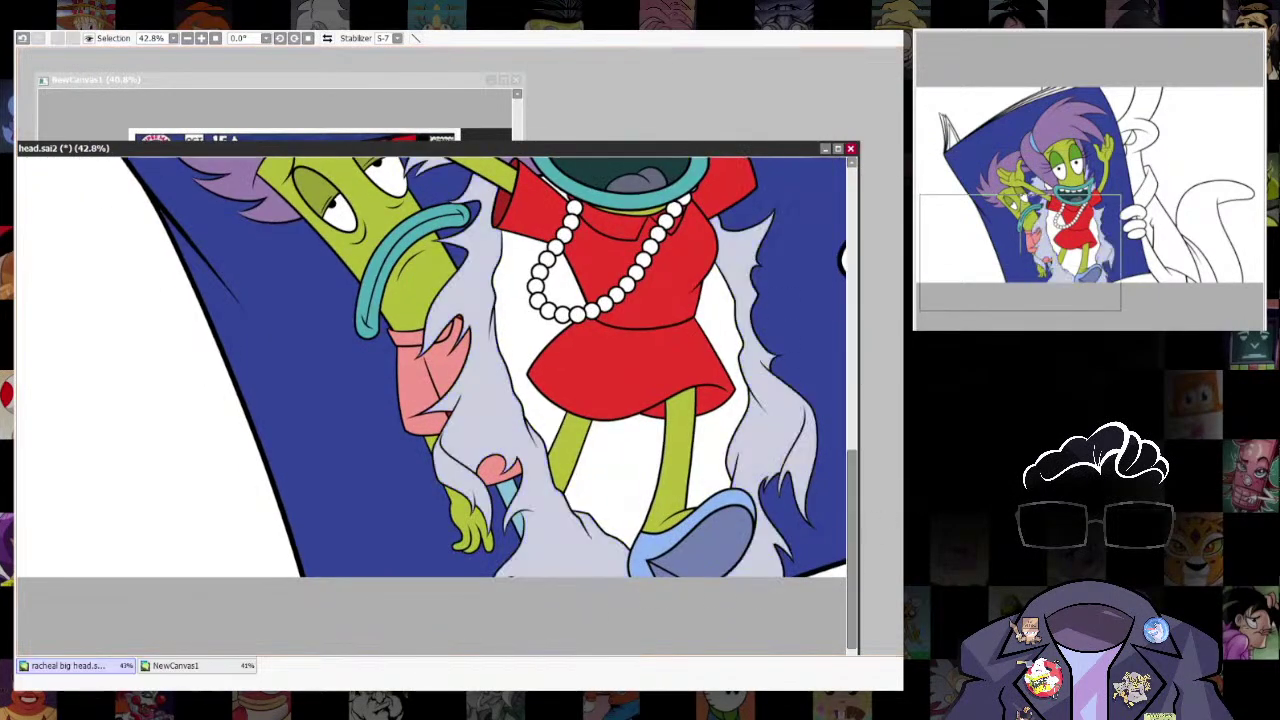
Compare the filled torn paper and cover with the comic cover reference.
scroll(656, 604, "down", 6)
scroll(664, 598, "up", 3)
scroll(740, 489, "up", 2)
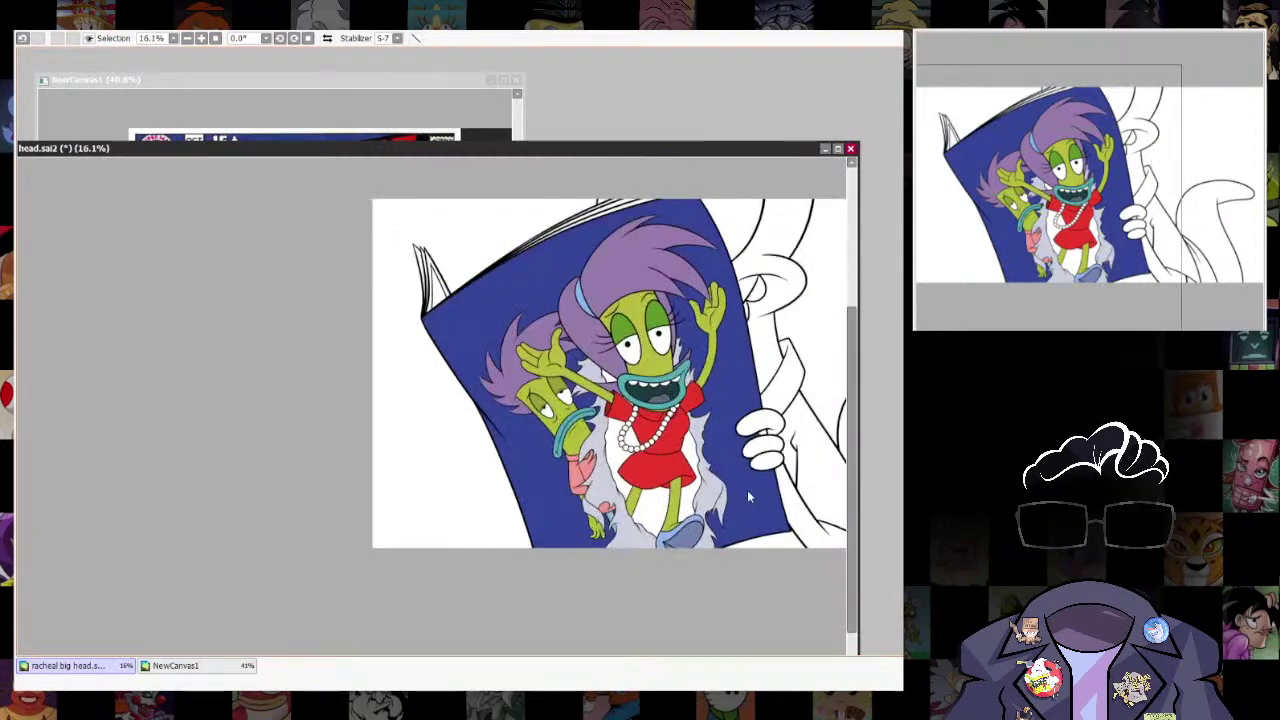
scroll(745, 566, "up", 1)
scroll(706, 430, "down", 1)
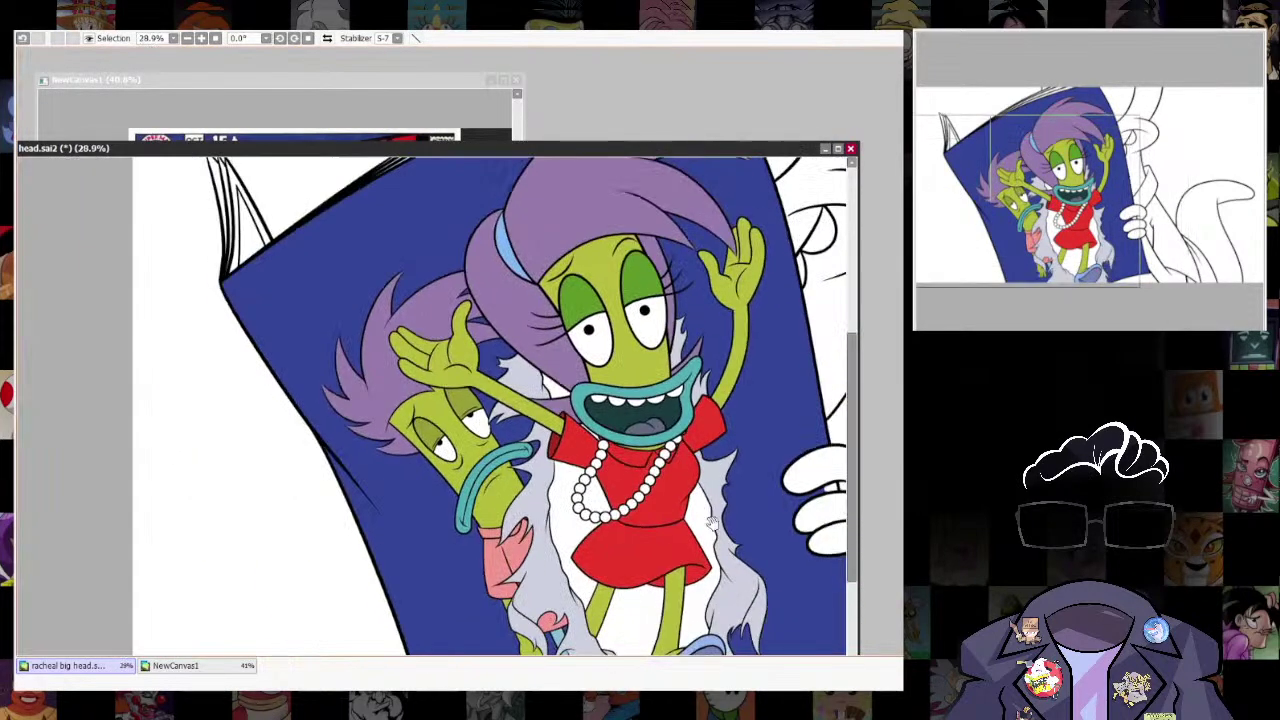
scroll(680, 460, "down", 2)
scroll(657, 484, "up", 1)
left_click_drag(657, 484, 613, 481)
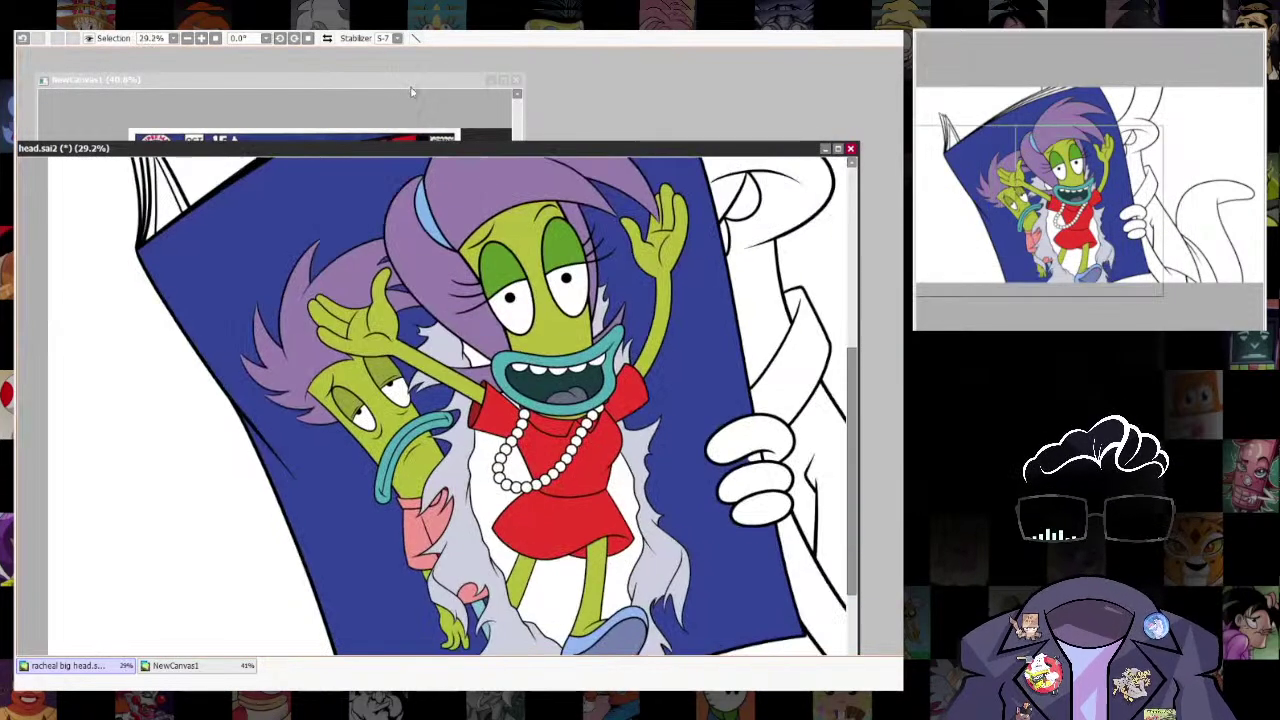
left_click(412, 91)
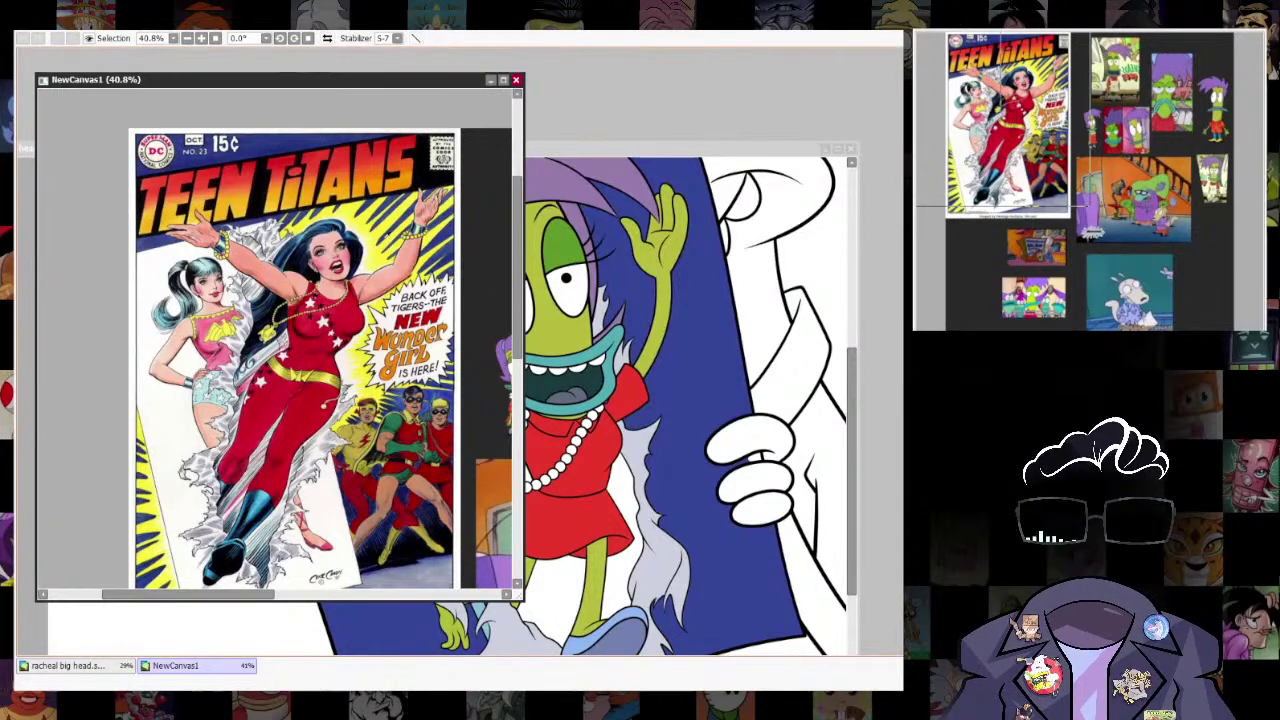
left_click(795, 147)
scroll(715, 490, "down", 3)
left_click_drag(708, 486, 730, 459)
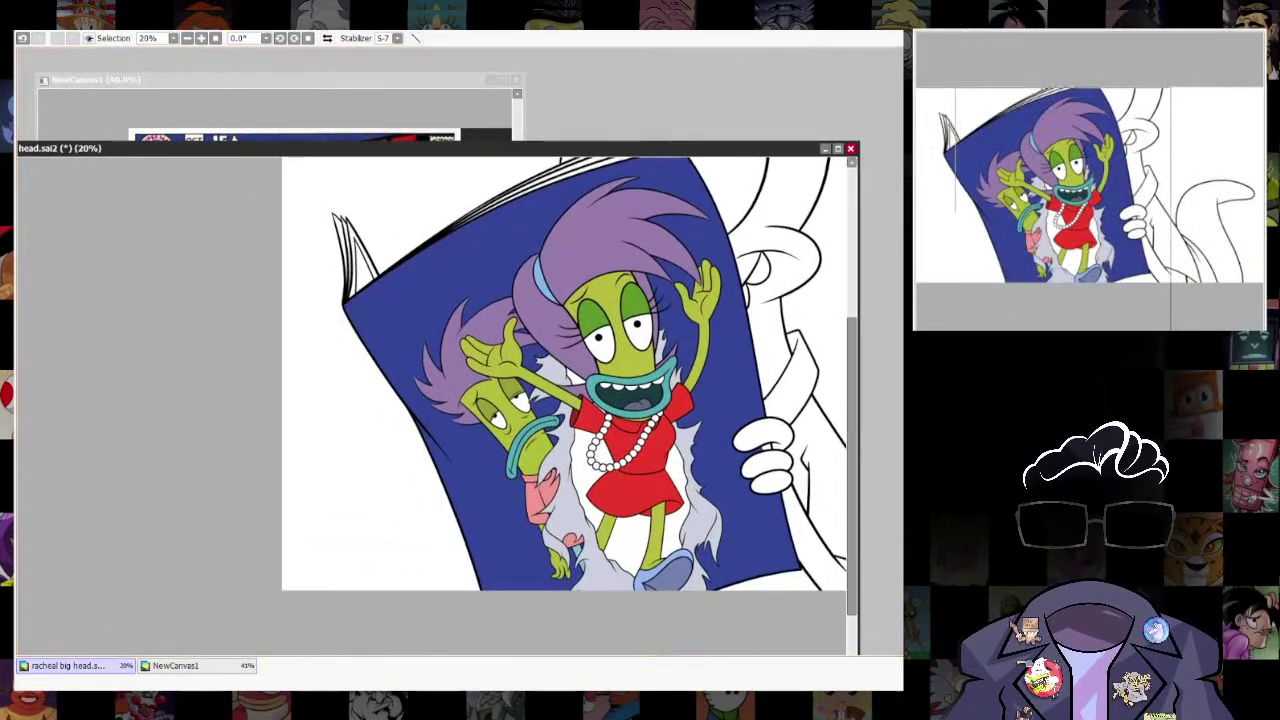
left_click_drag(710, 148, 746, 84)
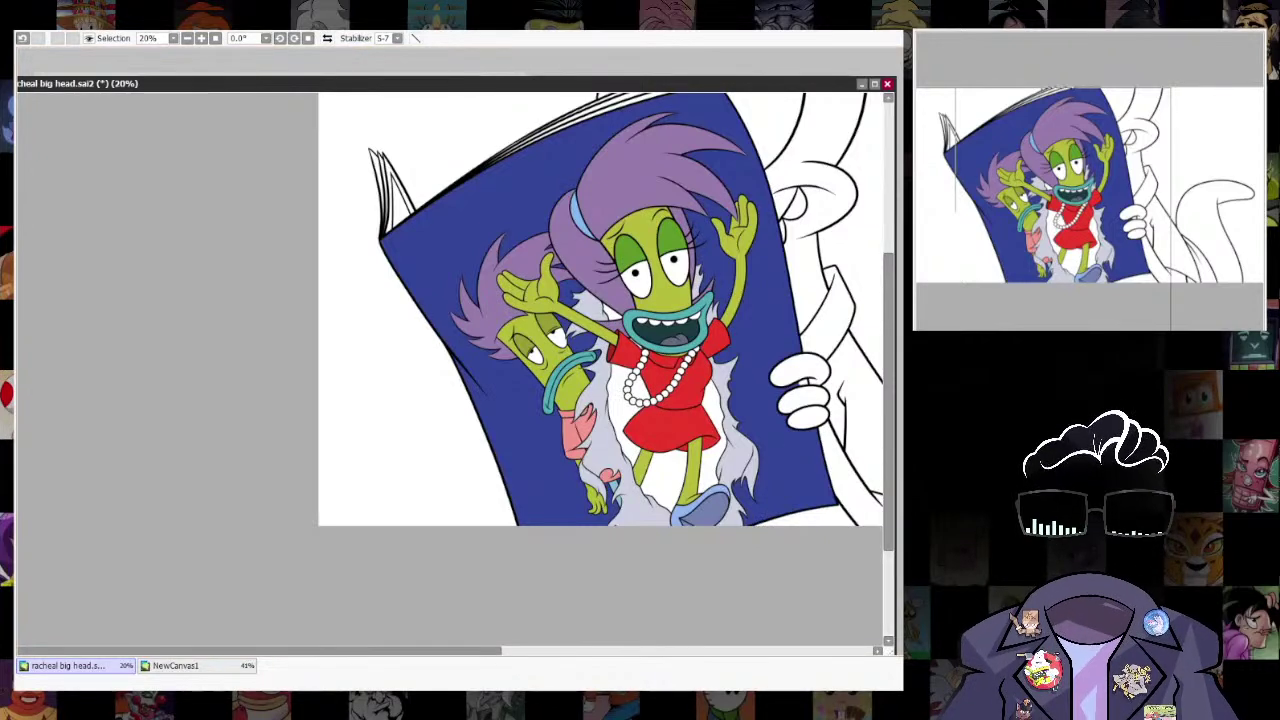
Select the white openings behind the front character's body and legs, fill them dark green, and deselect.
left_click(618, 412)
left_click(638, 388)
left_click(613, 313)
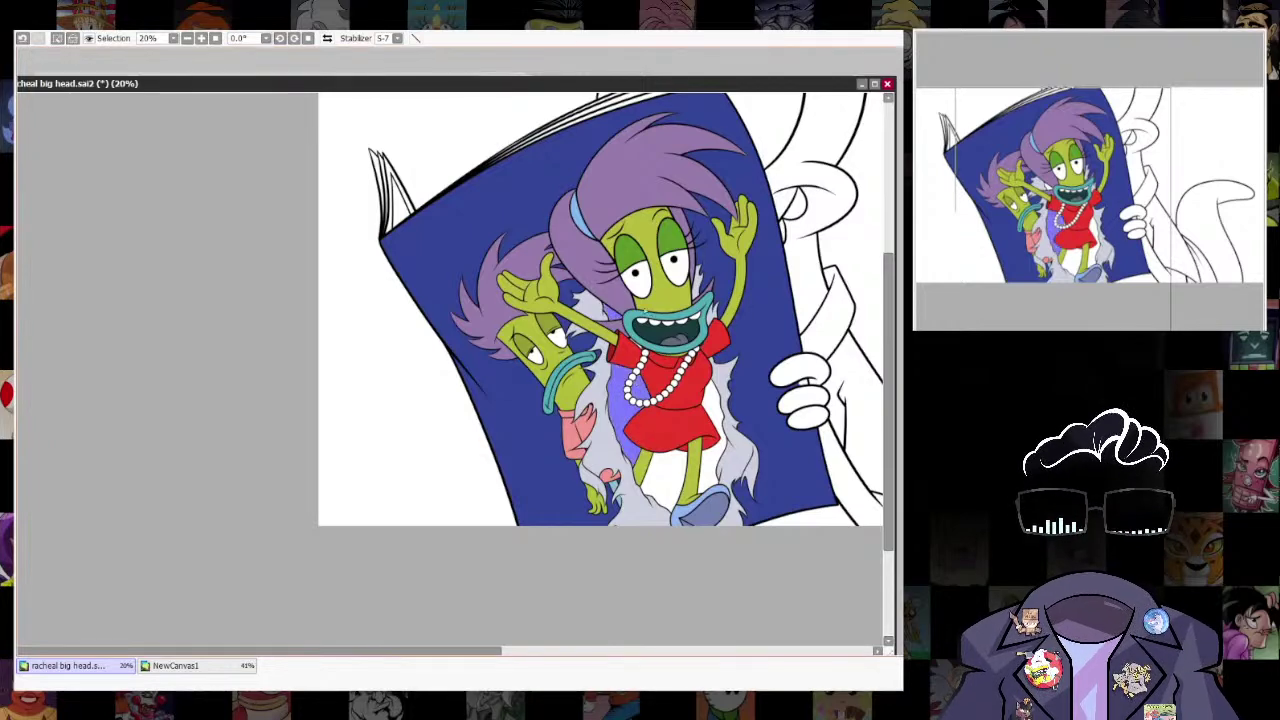
left_click(712, 464)
left_click(663, 467)
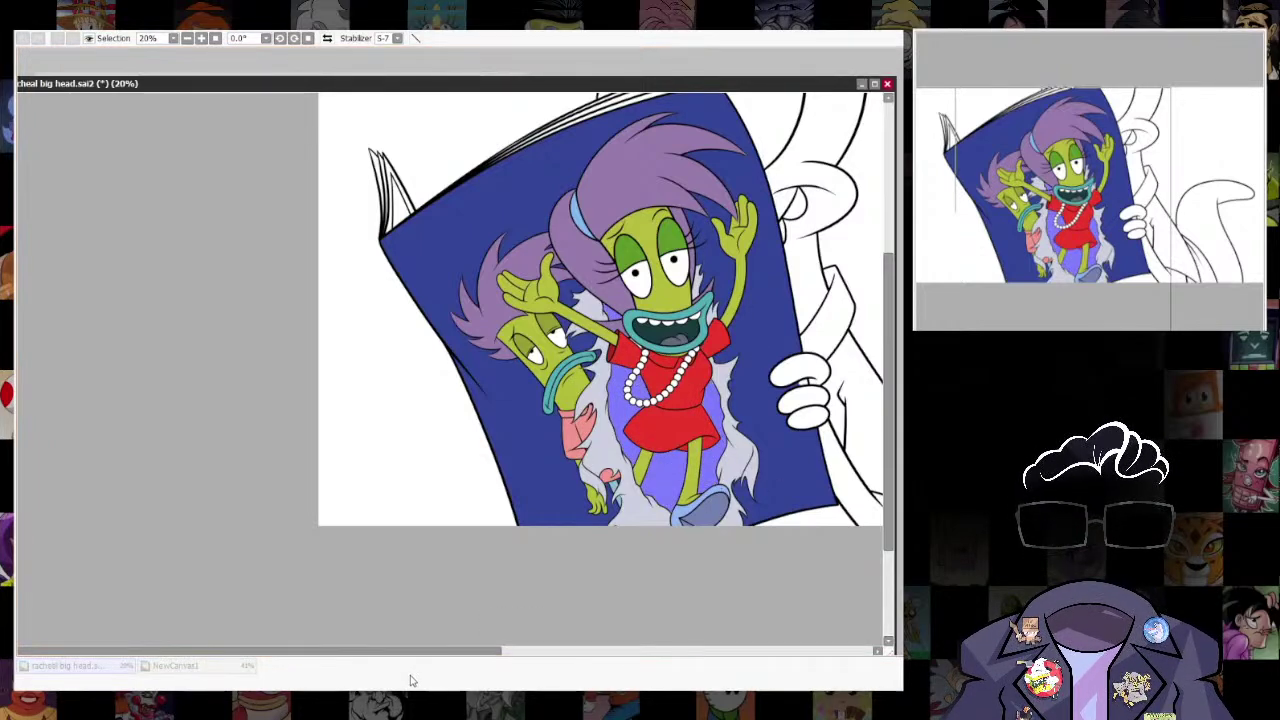
key("ctrl+f")
key("ctrl+d")
key("ctrl+f")
key("ctrl+f")
Examine the dark hole behind the front character and check the overall cover against the comic reference.
scroll(720, 468, "down", 5)
scroll(710, 472, "up", 5)
mouse_move(556, 82)
left_mouse_down()
mouse_move(568, 146)
mouse_move(551, 82)
left_mouse_up()
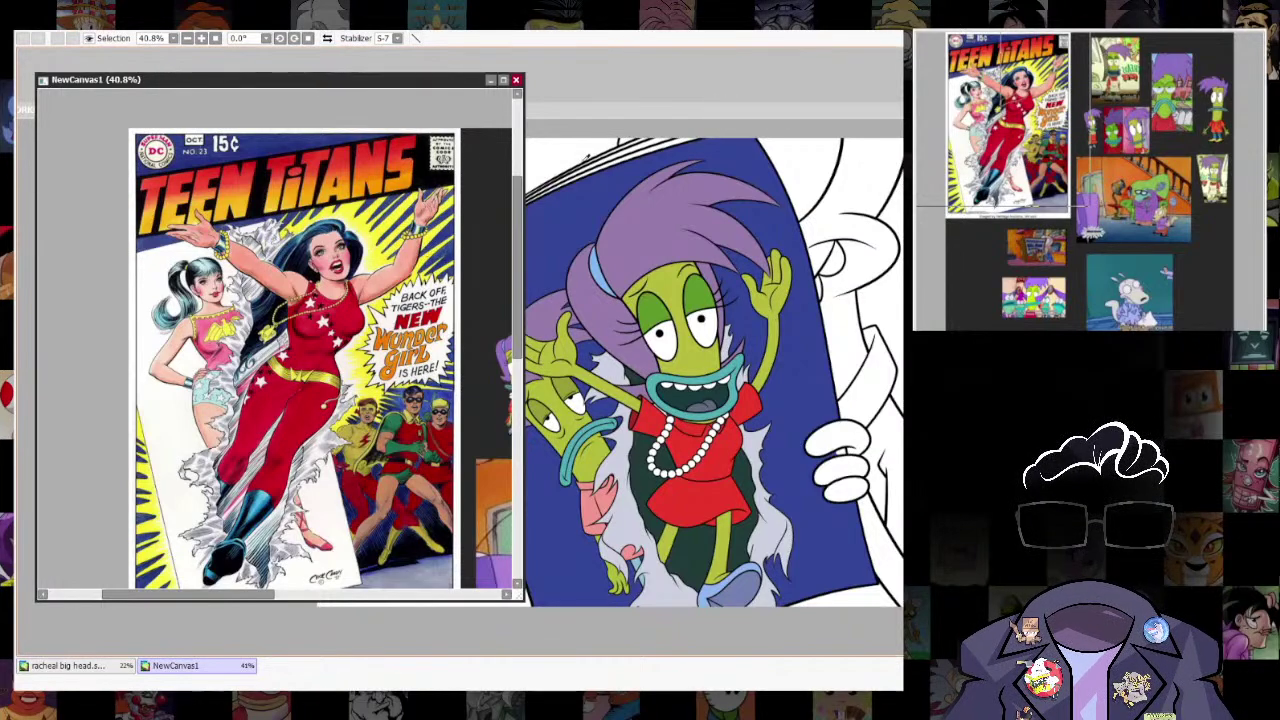
left_click(723, 110)
scroll(887, 437, "up", 1)
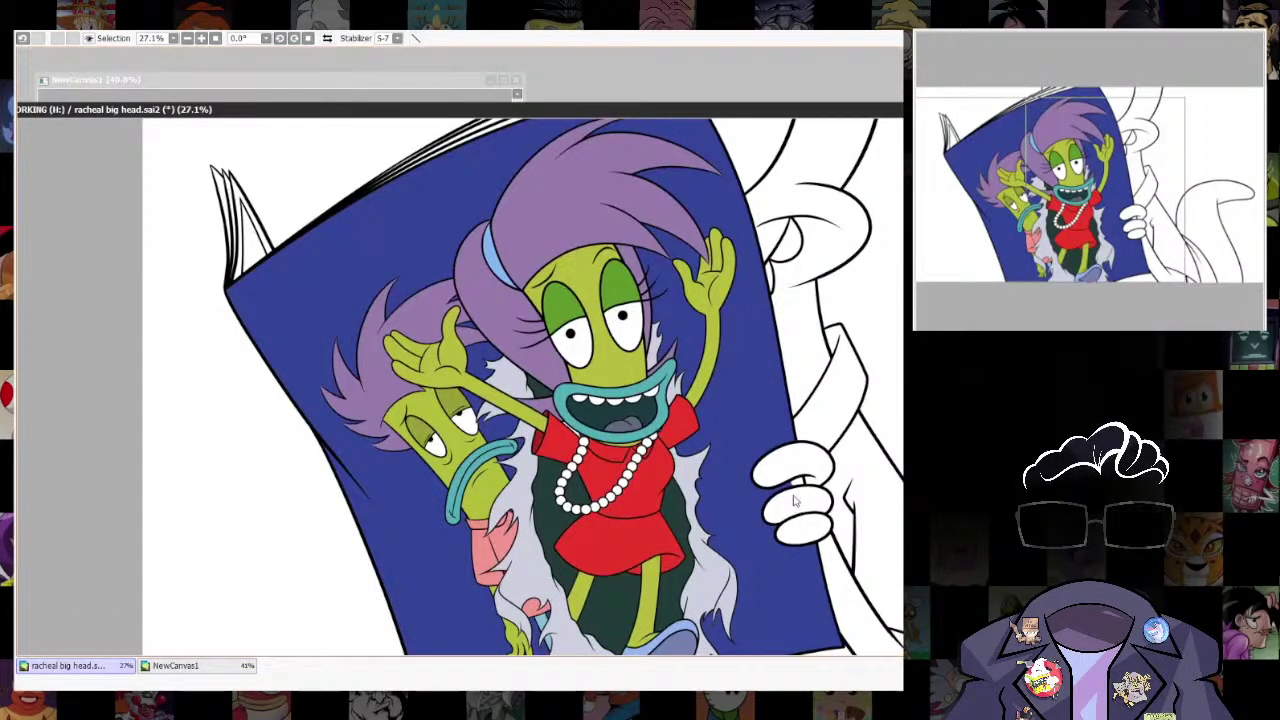
scroll(795, 508, "up", 1)
scroll(769, 397, "down", 3)
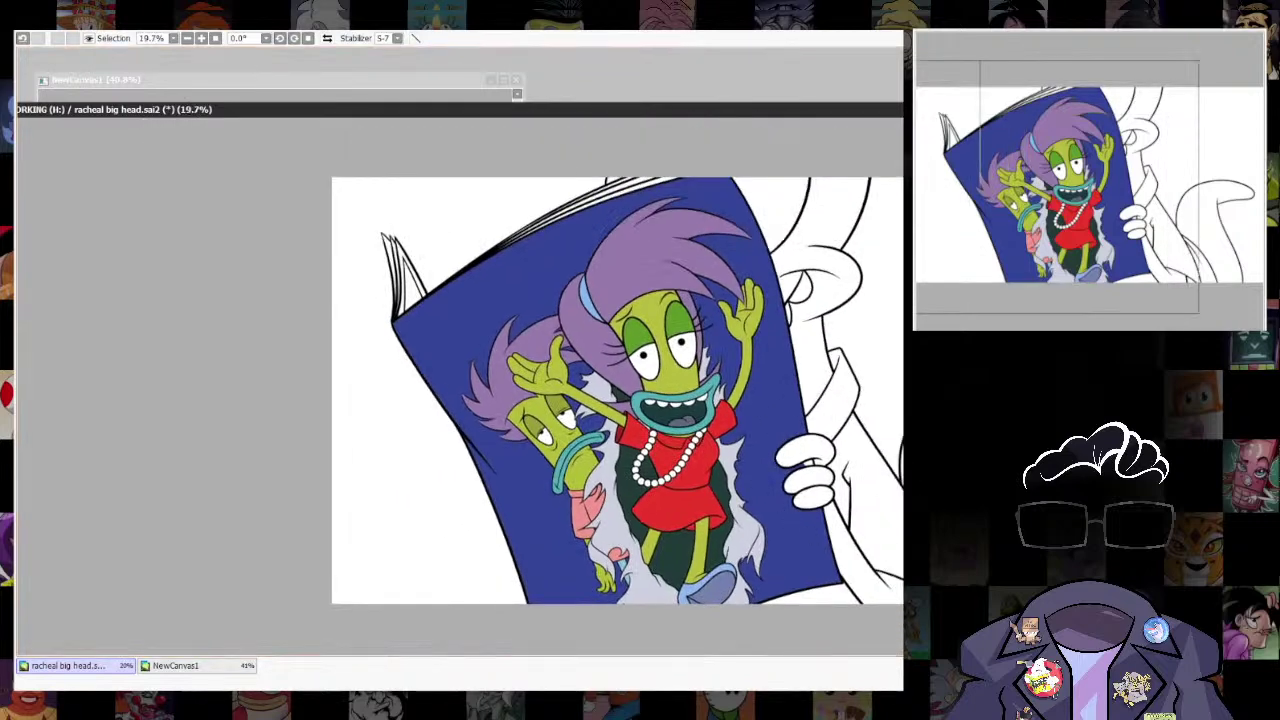
scroll(560, 390, "up", 2)
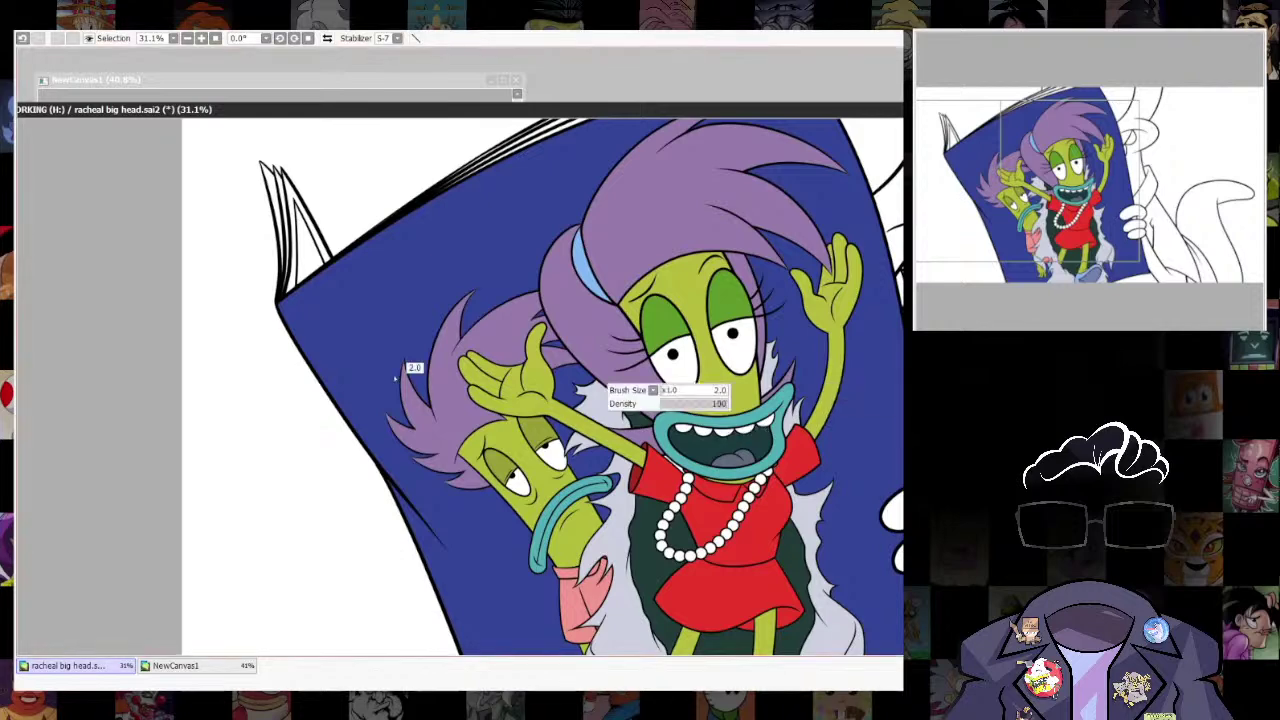
Try thin selection strokes running diagonally across the upper part of the cover, and undo them.
left_click_drag(406, 439, 373, 527)
left_click(259, 558)
left_click(834, 187, "shift")
key("ctrl+z")
mouse_move(262, 558)
left_mouse_down()
mouse_move(430, 410)
mouse_move(893, 178)
left_mouse_up()
key("ctrl+z")
Enlarge the selection brush to 360 and paint a wide curved selection band diagonally across the cover's upper part, behind both characters' hair.
key("bracketright")
key("bracketright")
key("bracketright")
key("bracketright")
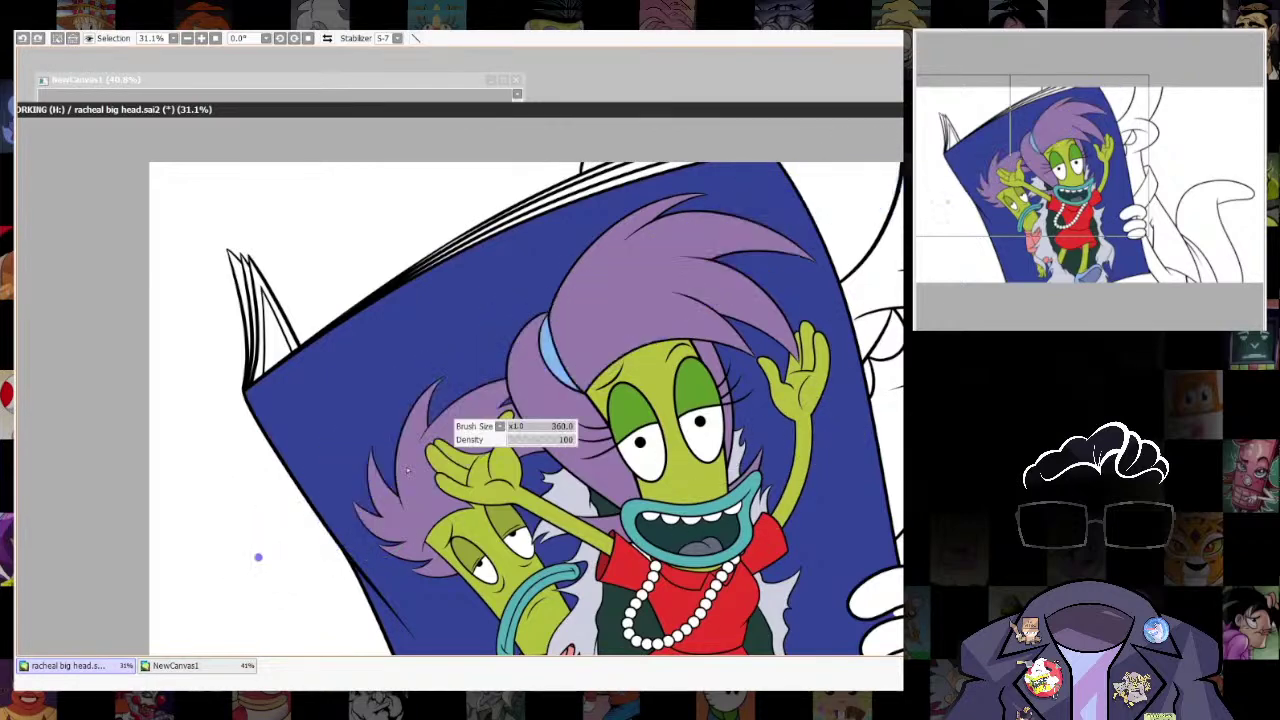
mouse_move(260, 568)
left_mouse_down()
mouse_move(433, 424)
mouse_move(893, 176)
left_mouse_up()
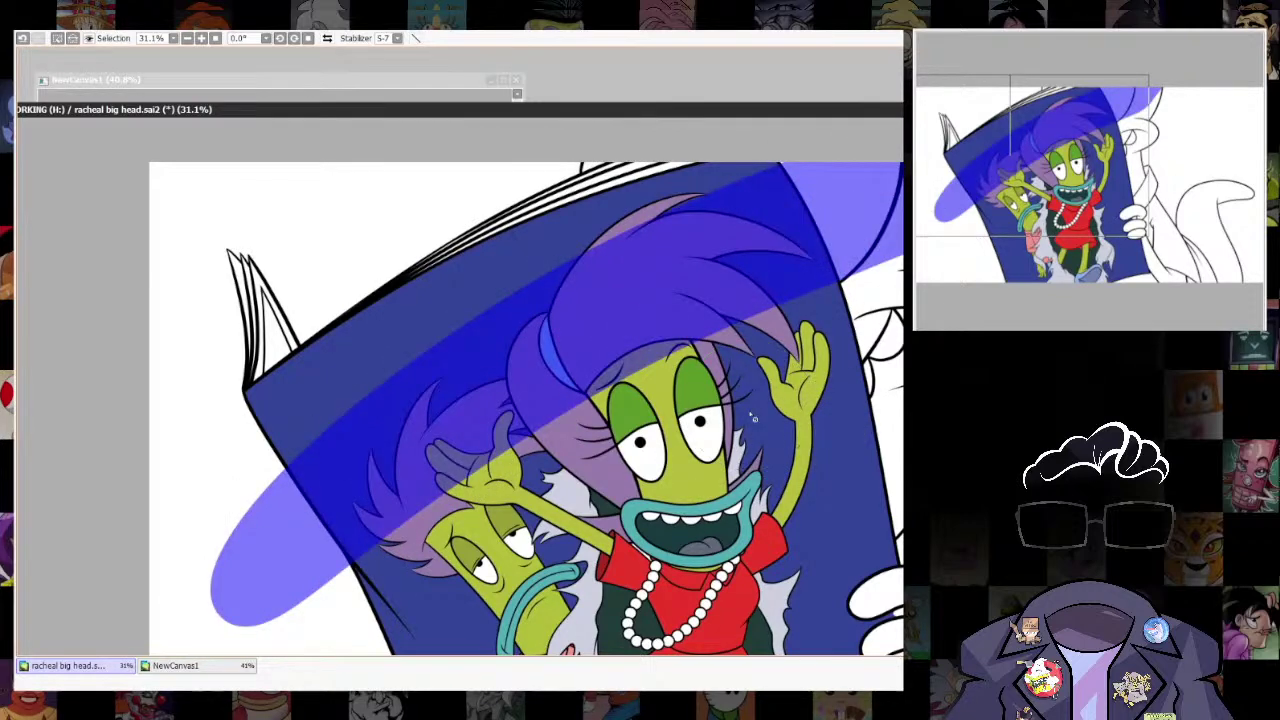
left_click_drag(641, 444, 603, 499)
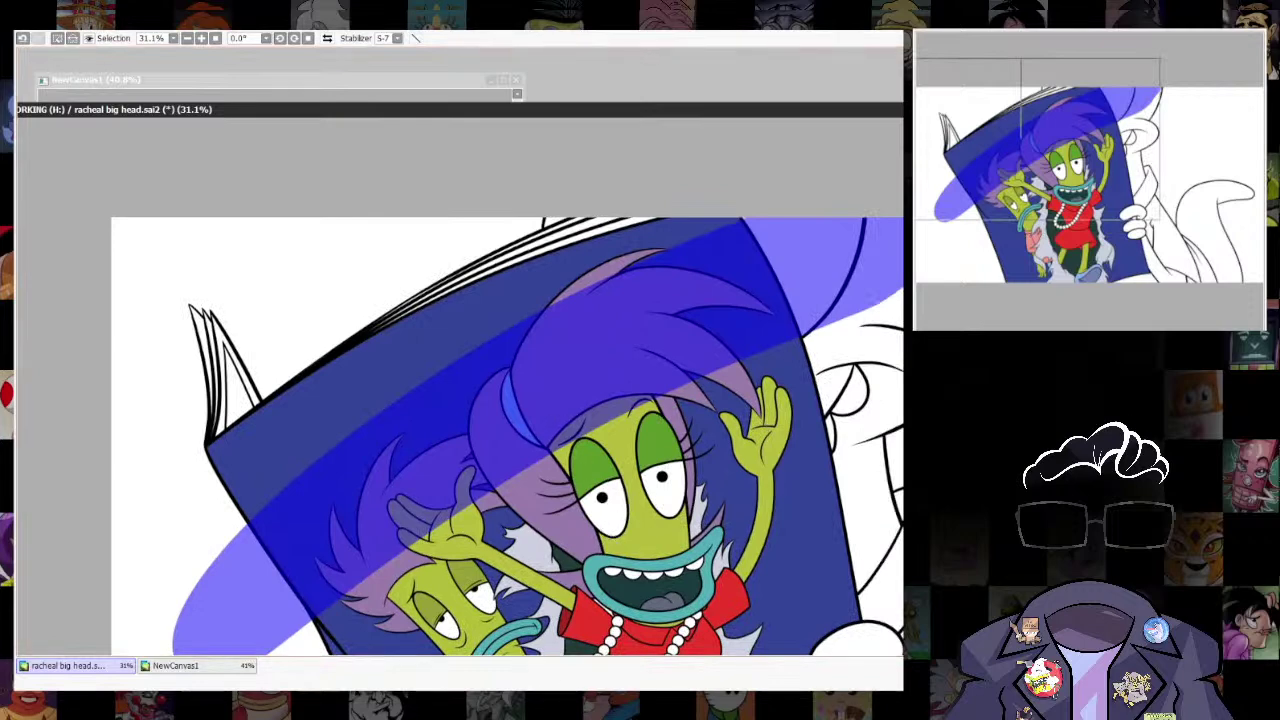
key("b")
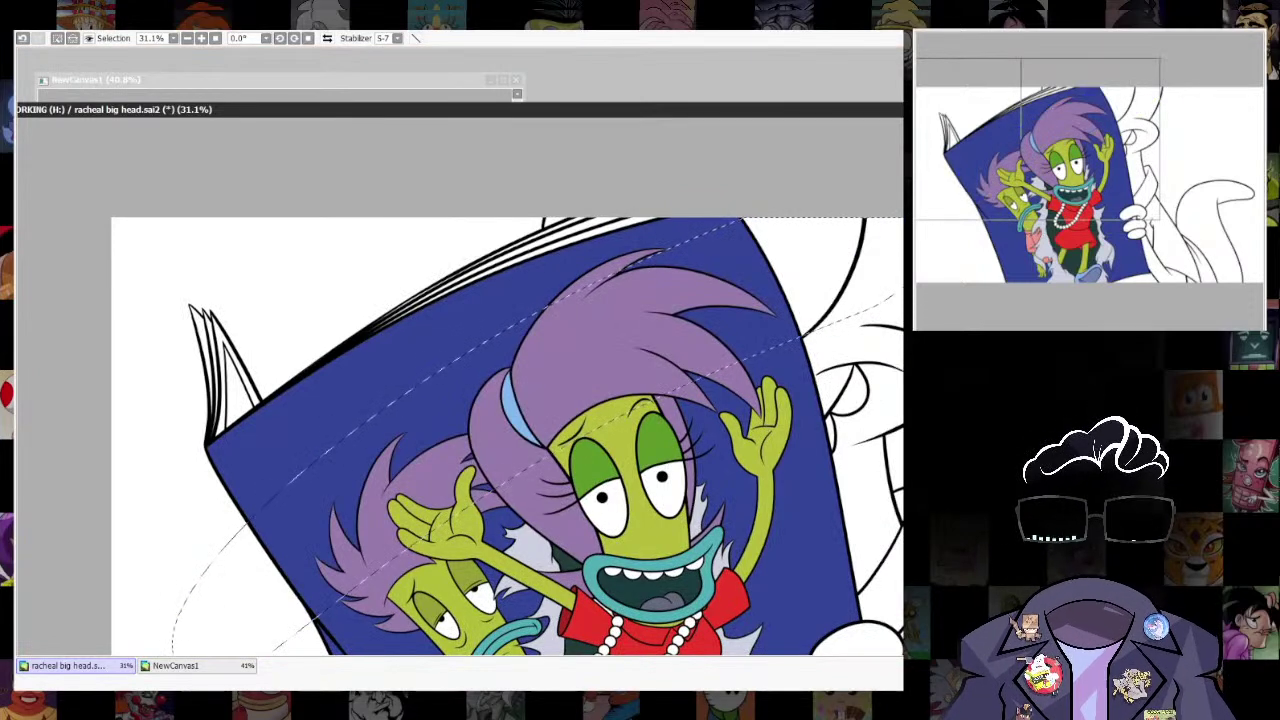